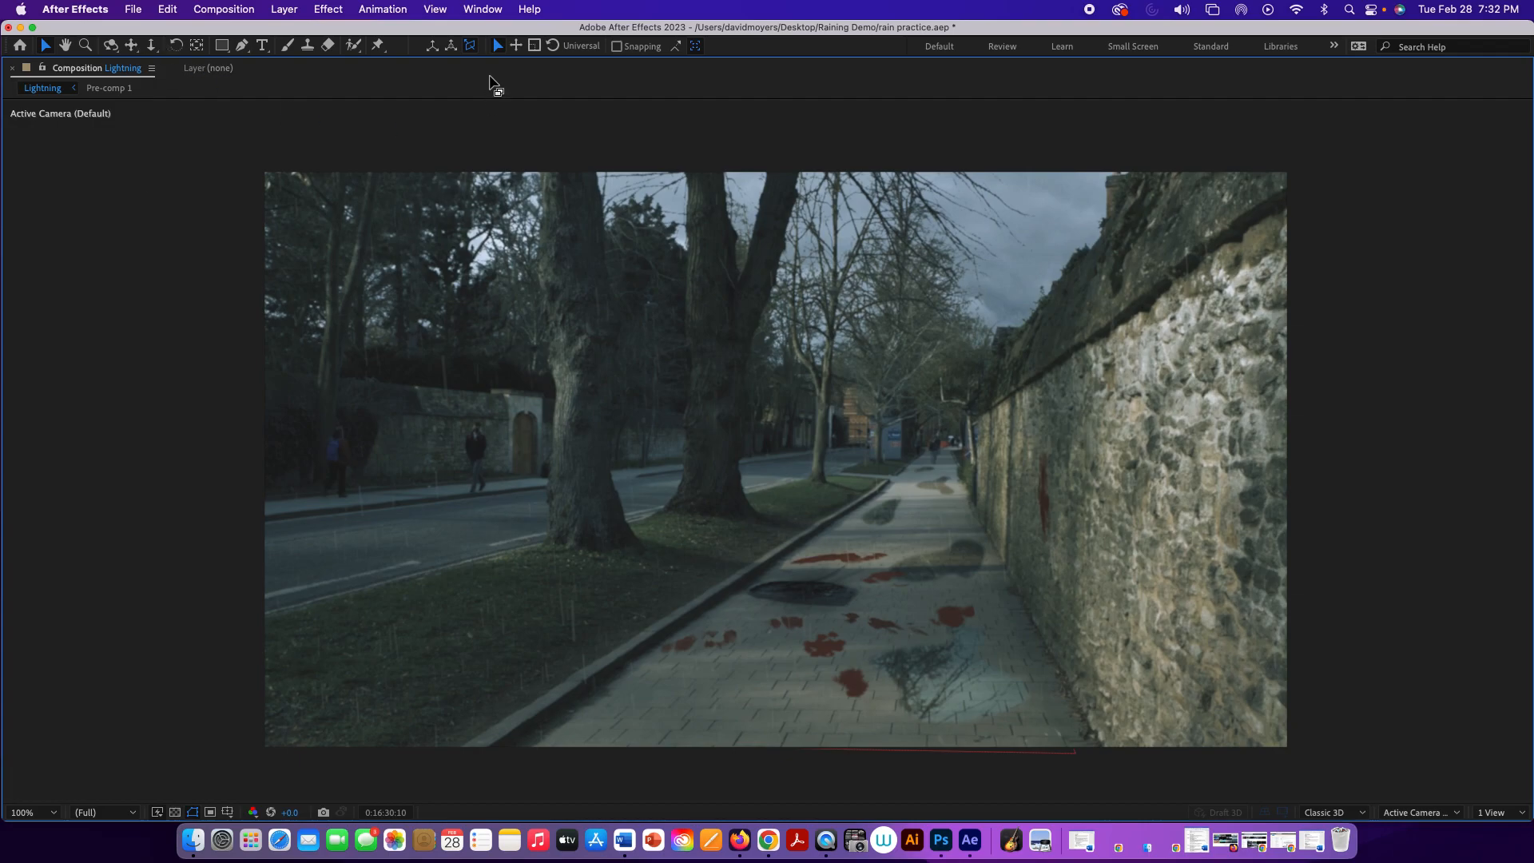
# Step: Open the recent project Lightning Exercise.aep without saving the changes to rain practice.aep
pyautogui.press('`')
pyautogui.click(136, 9)
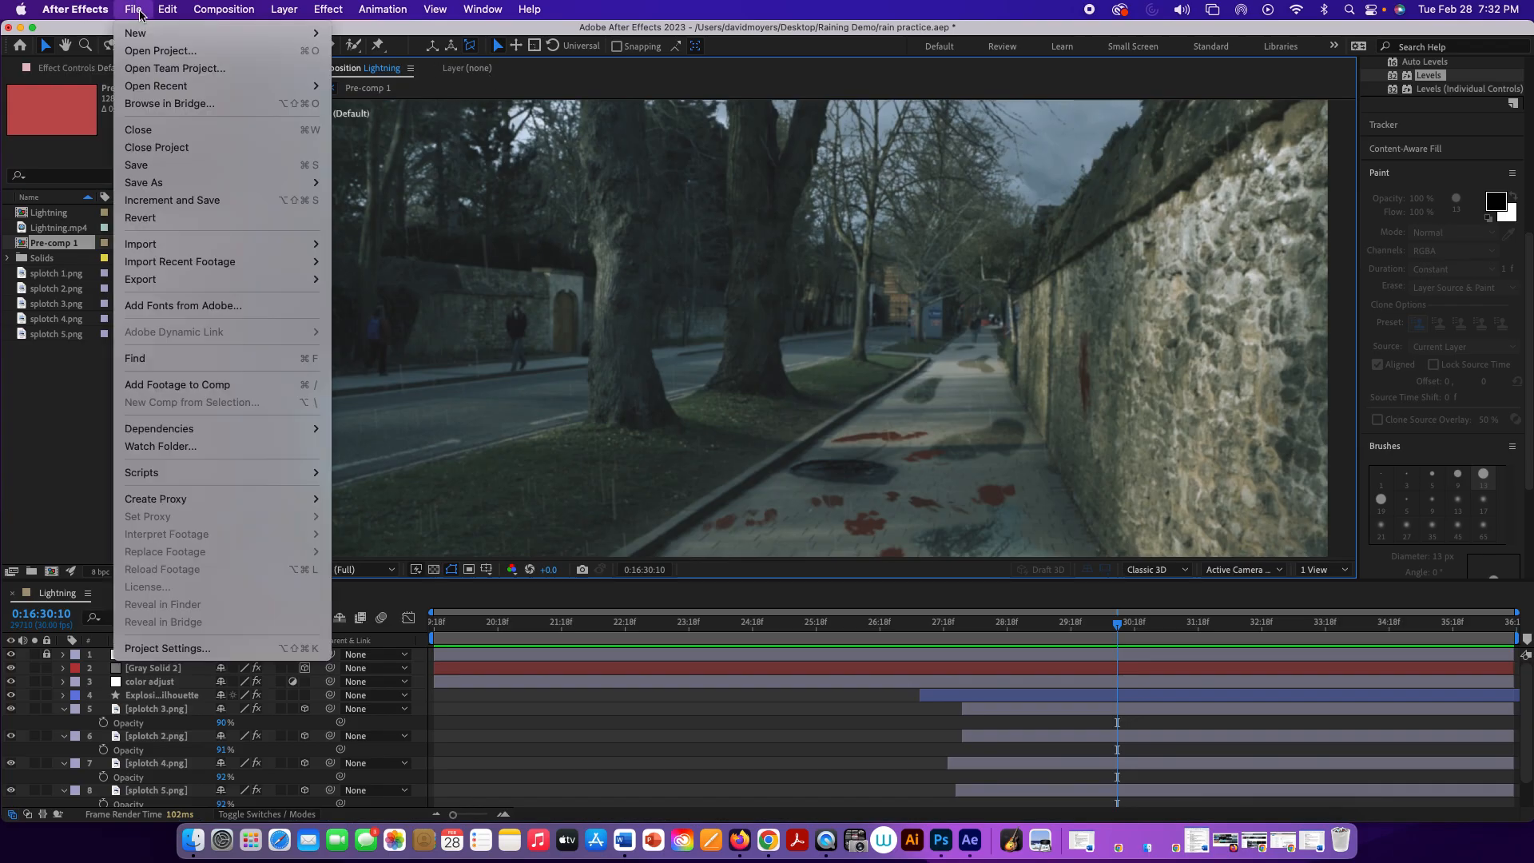
pyautogui.moveTo(171, 85)
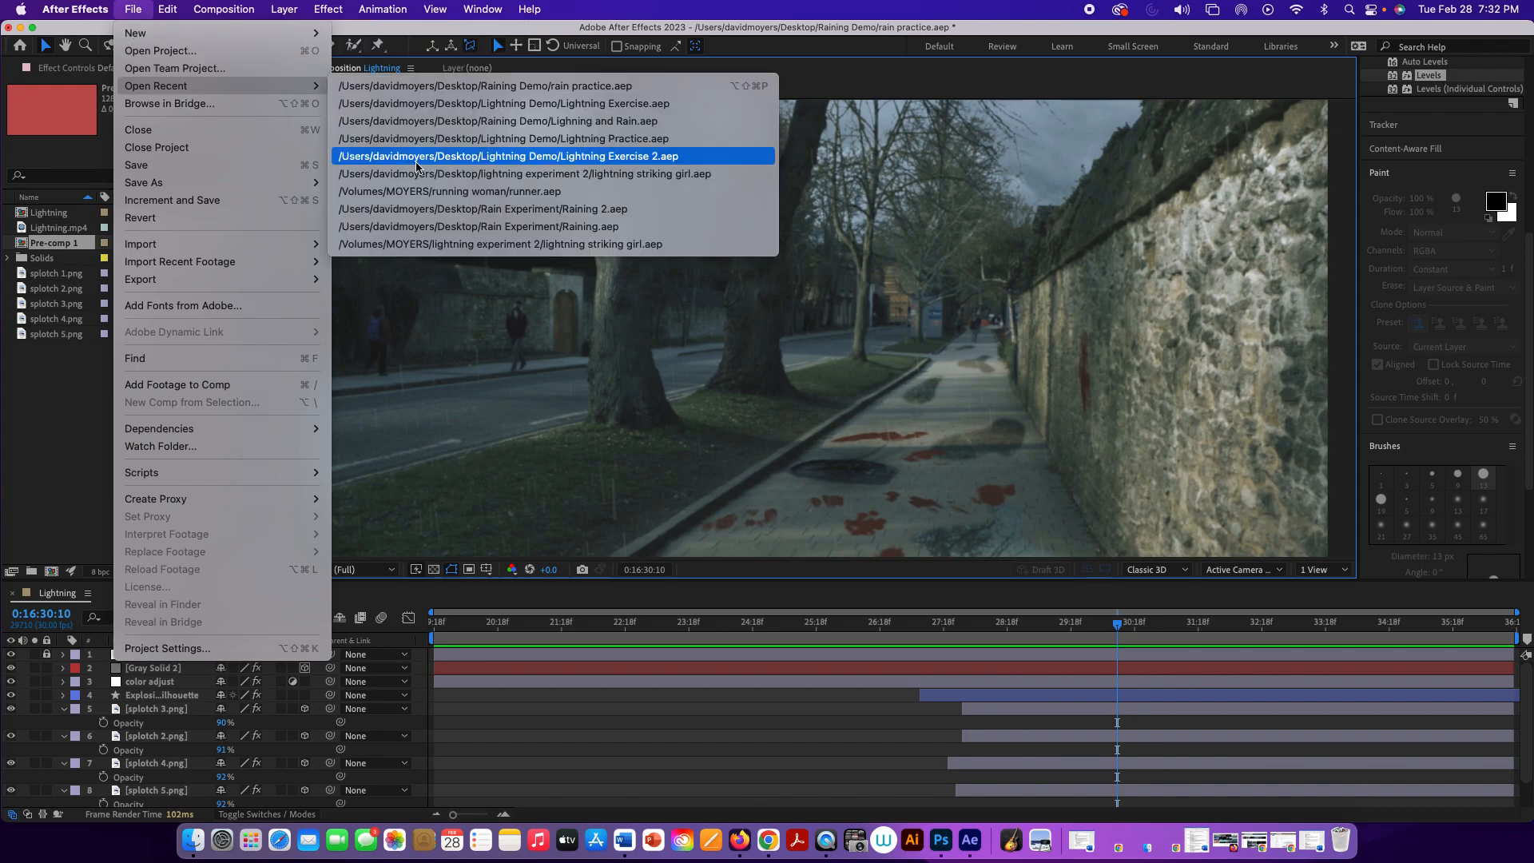
pyautogui.click(428, 105)
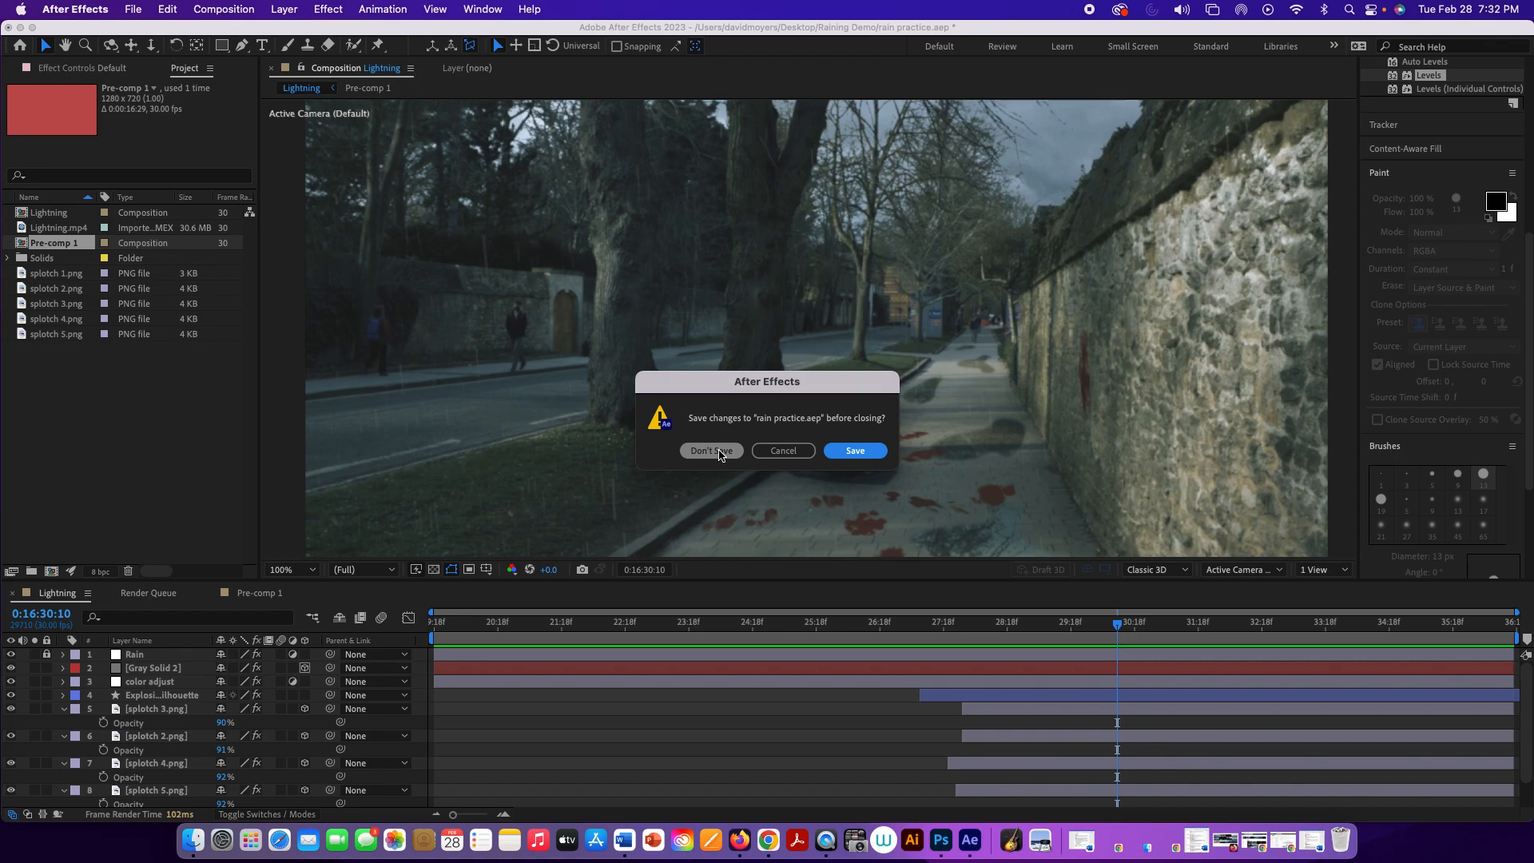
pyautogui.click(735, 452)
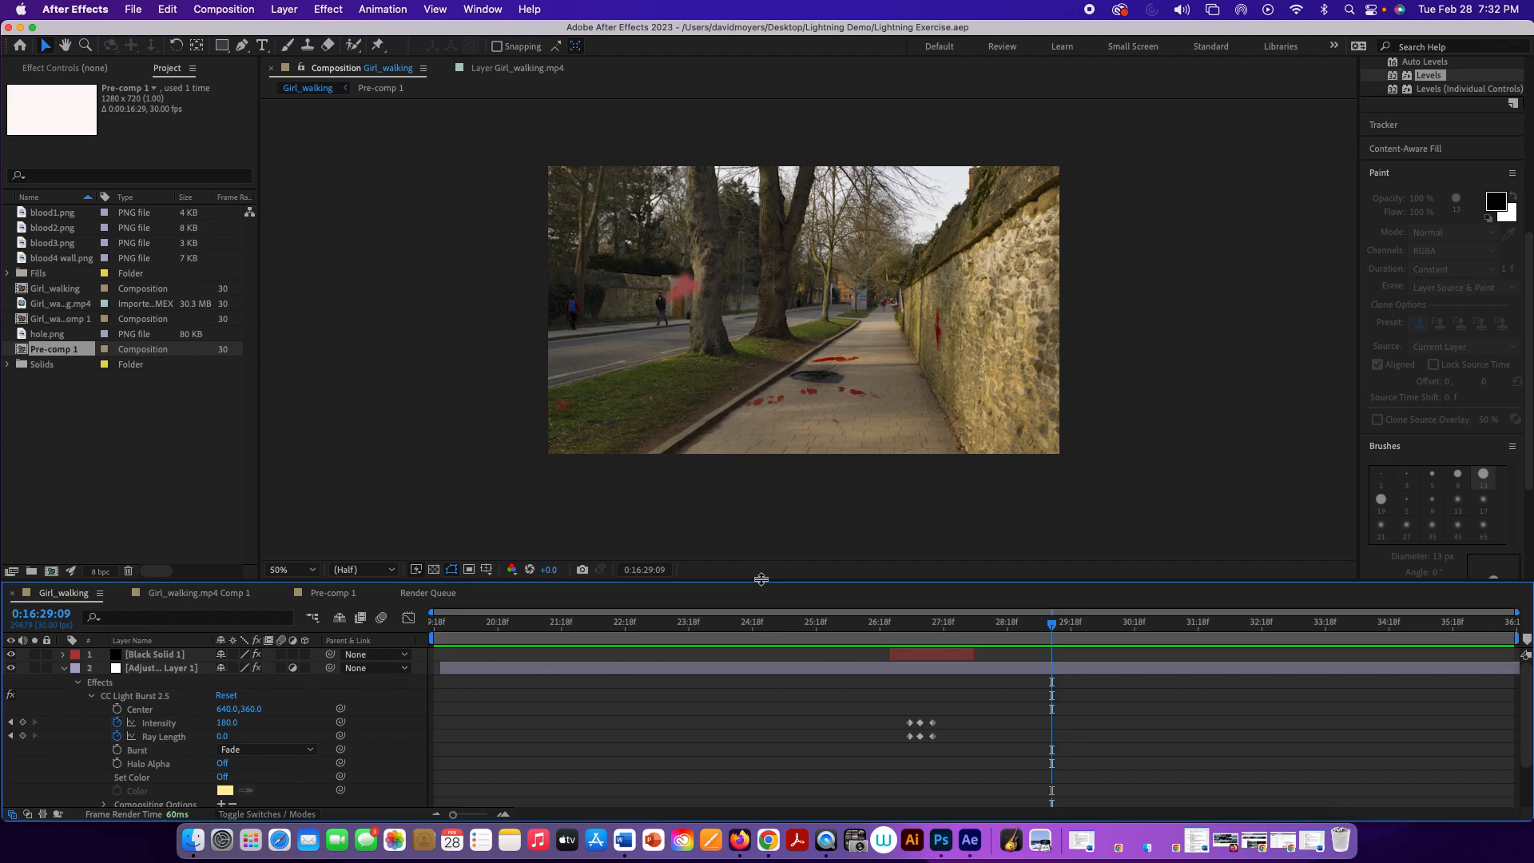
# Step: Preview the Girl_walking composition and return the current time to the start at 0:16:19:18
pyautogui.press('space')
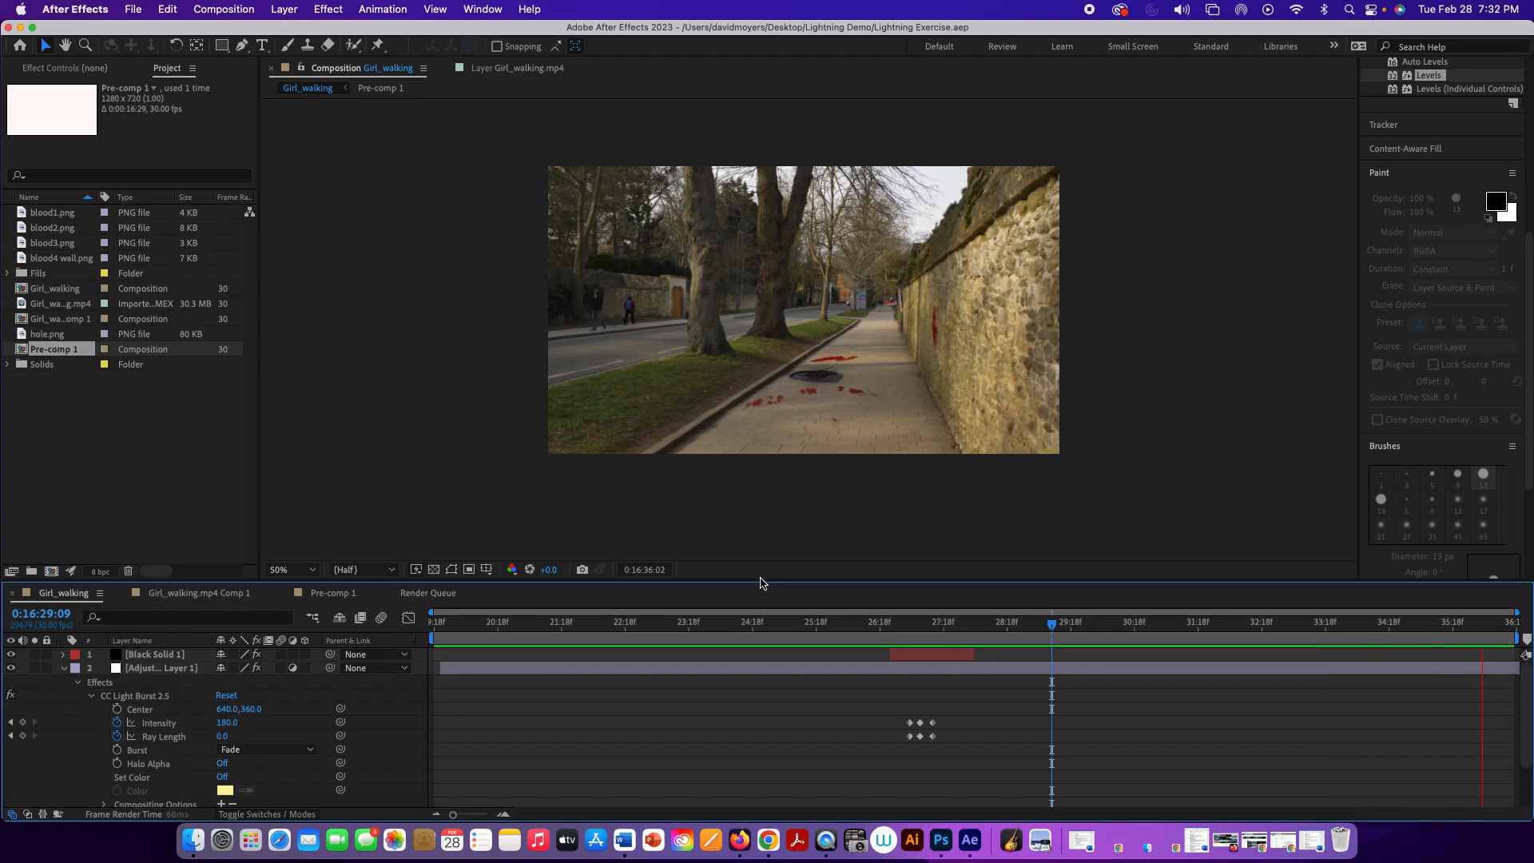
pyautogui.press('space')
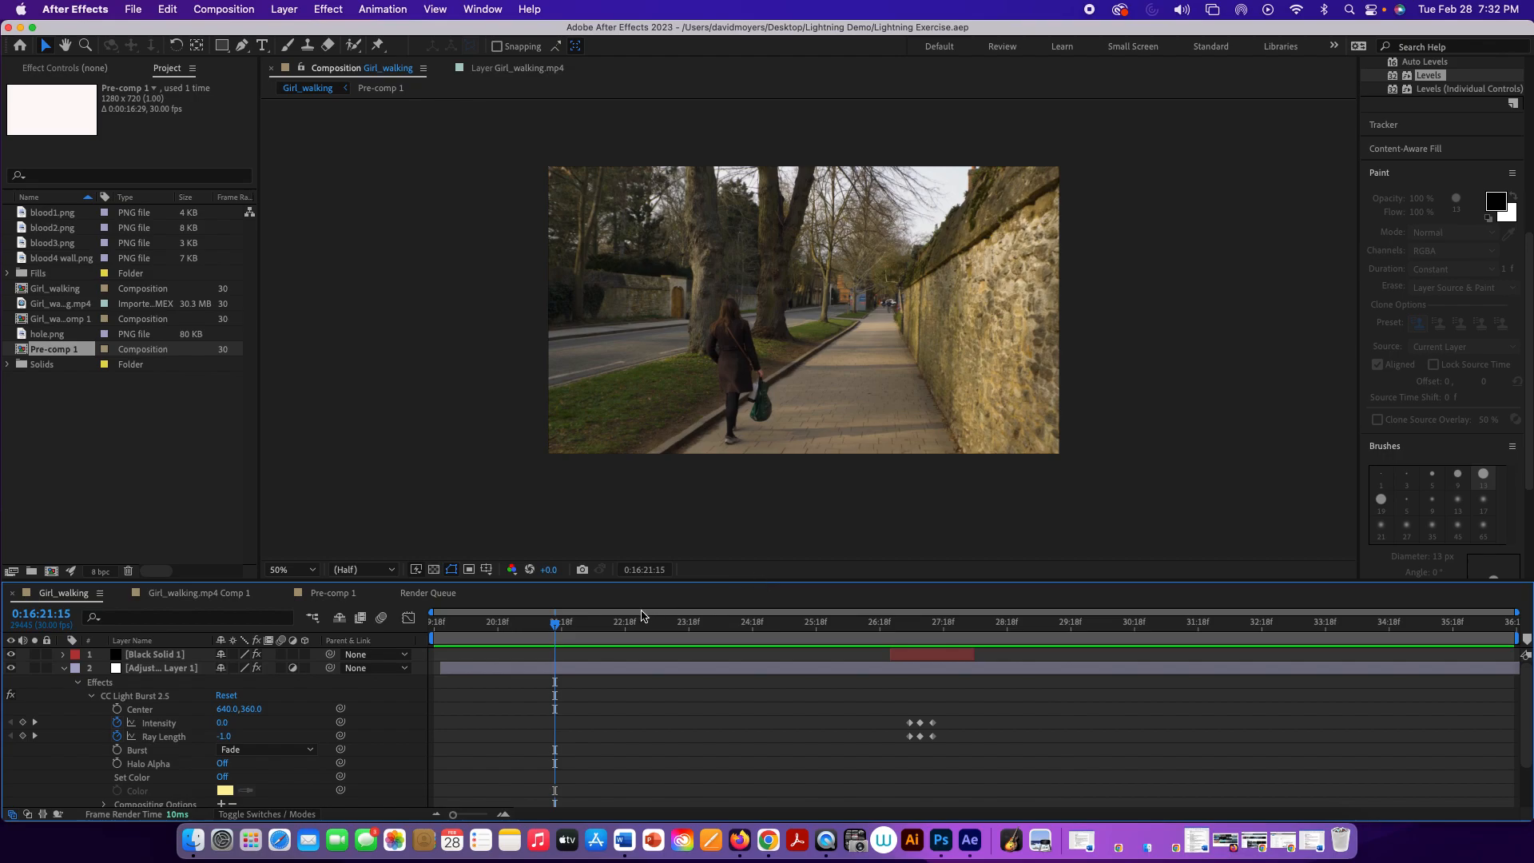
pyautogui.moveTo(556, 628); pyautogui.dragTo(439, 625)
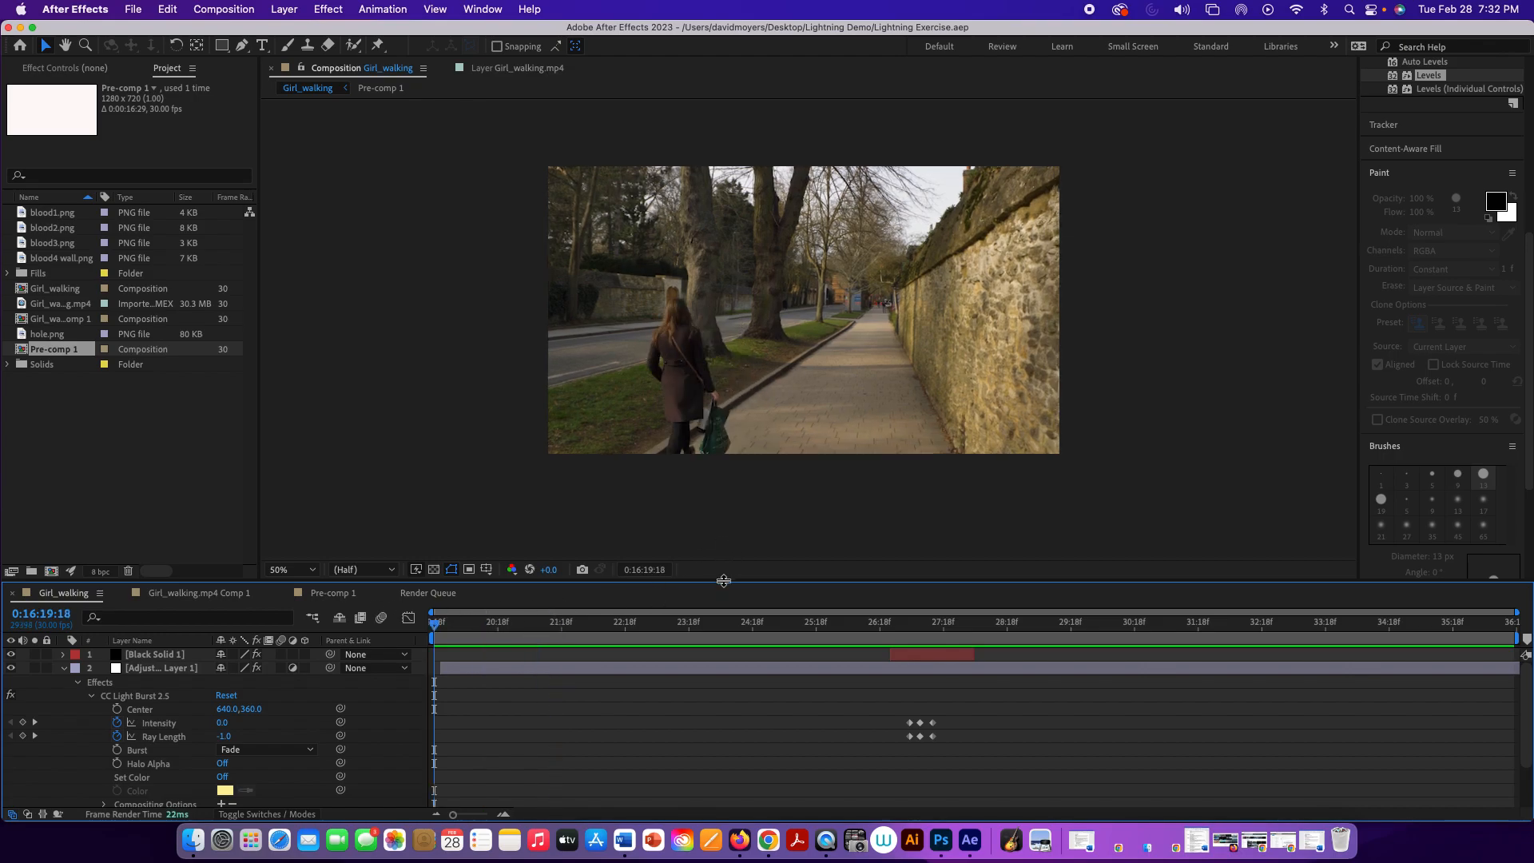
# Step: Enlarge the timeline, collapse the adjustment layer's properties and duplicate the Girl_walking.mp4 layer
pyautogui.moveTo(723, 581); pyautogui.dragTo(717, 461)
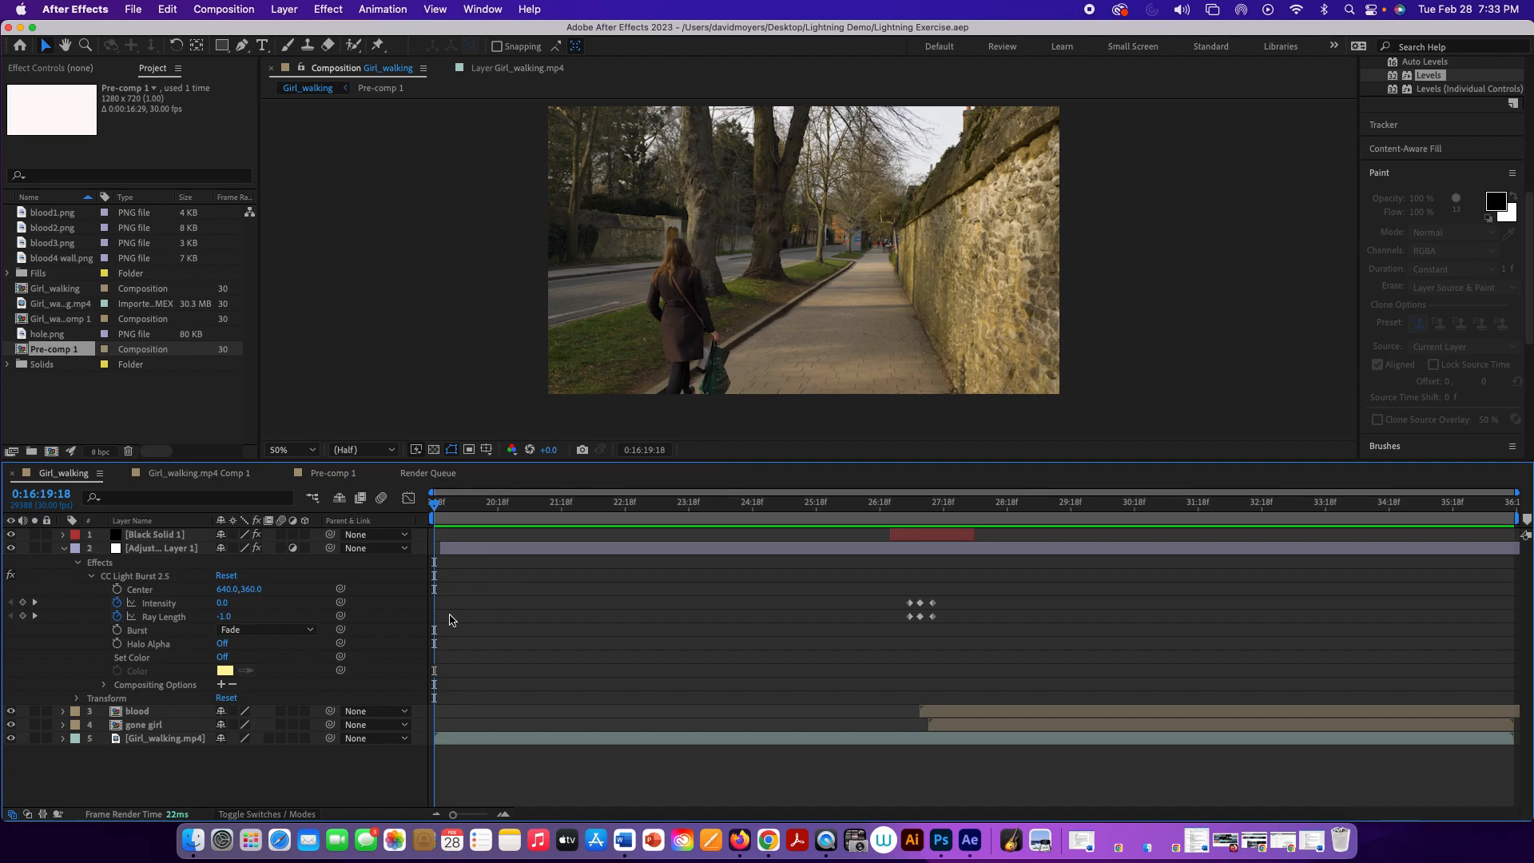
pyautogui.click(192, 739)
pyautogui.click(64, 548)
pyautogui.click(147, 591)
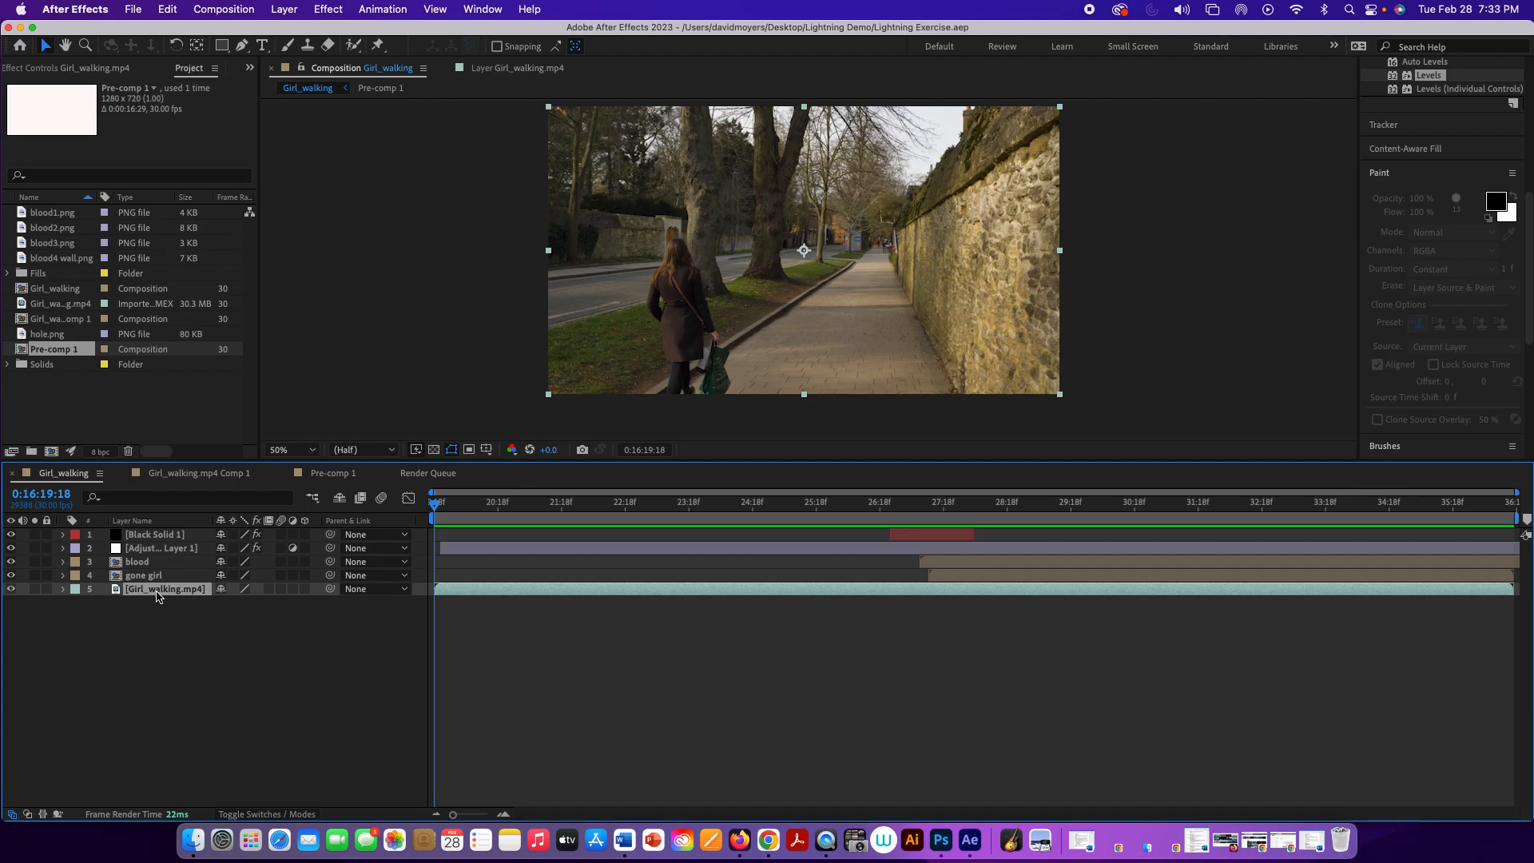
pyautogui.press('super+d')
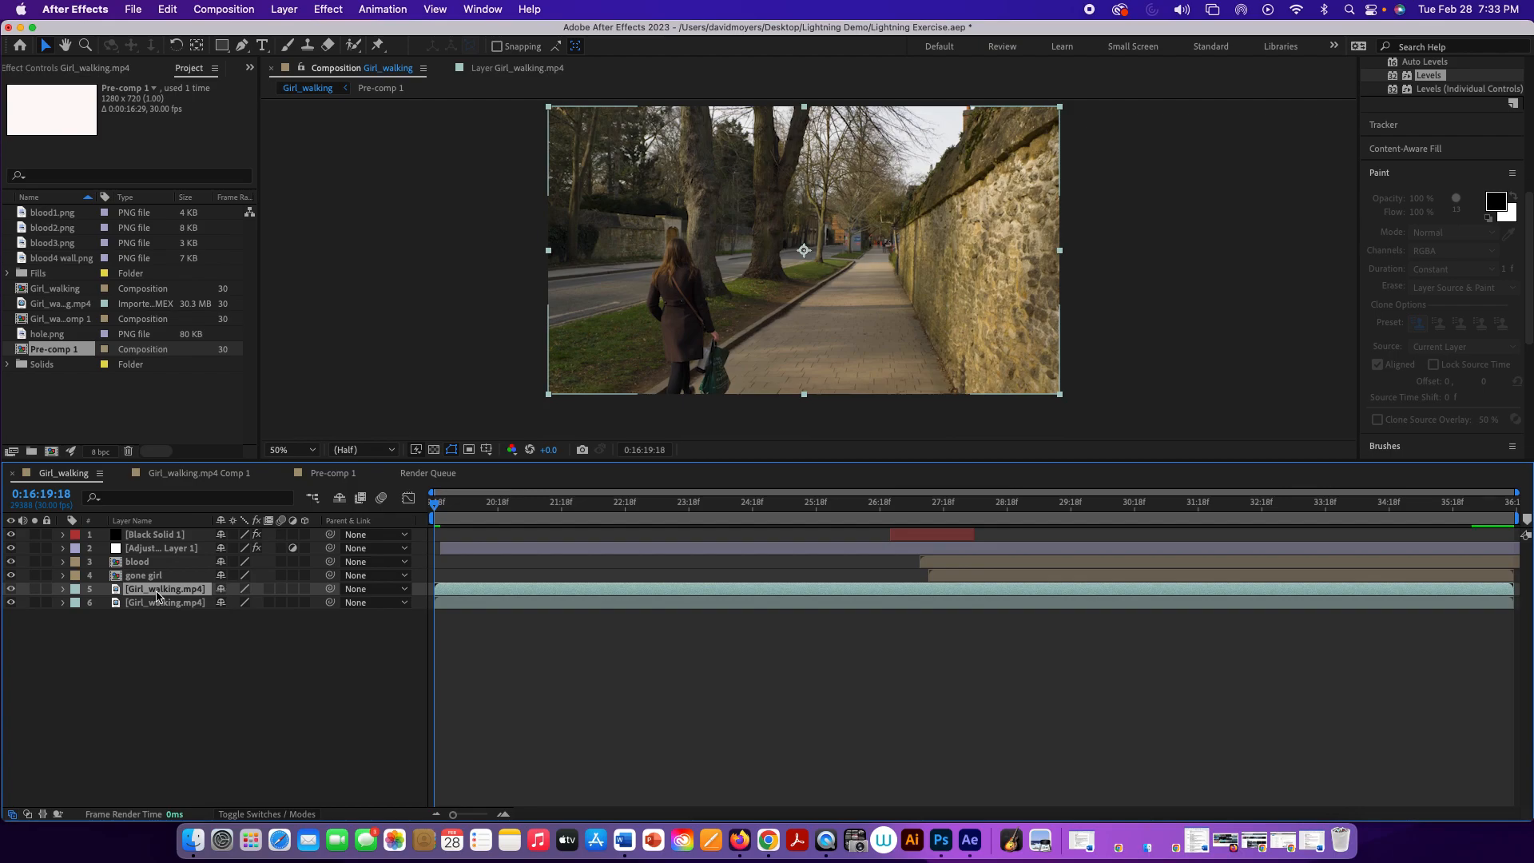
# Step: Rename the upper copy of the Girl_walking.mp4 layer as Mask
pyautogui.rightClick(157, 595)
pyautogui.moveTo(185, 608)
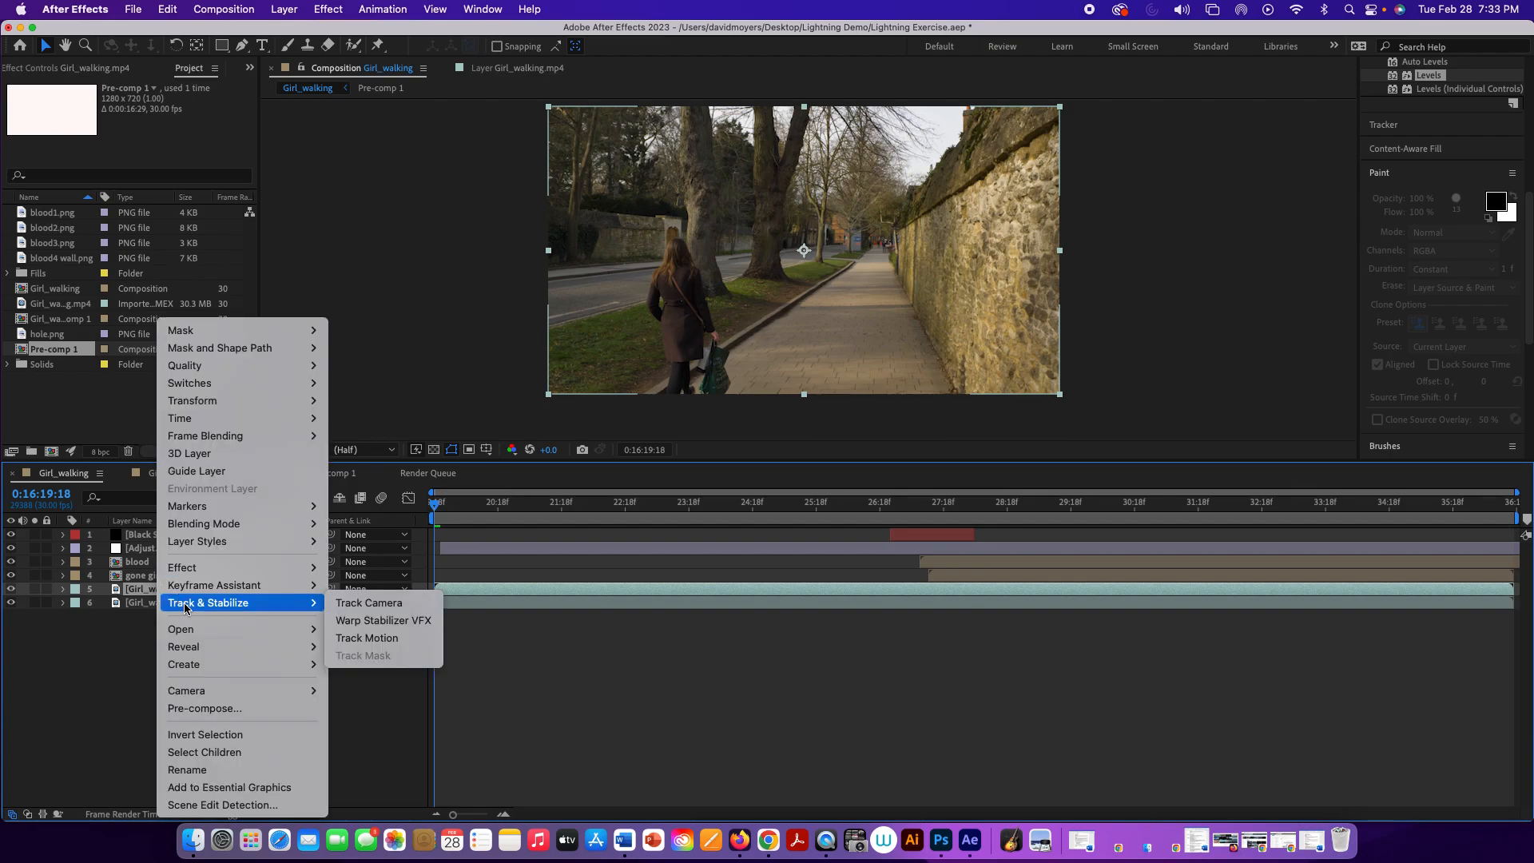
pyautogui.click(223, 769)
pyautogui.write('M')
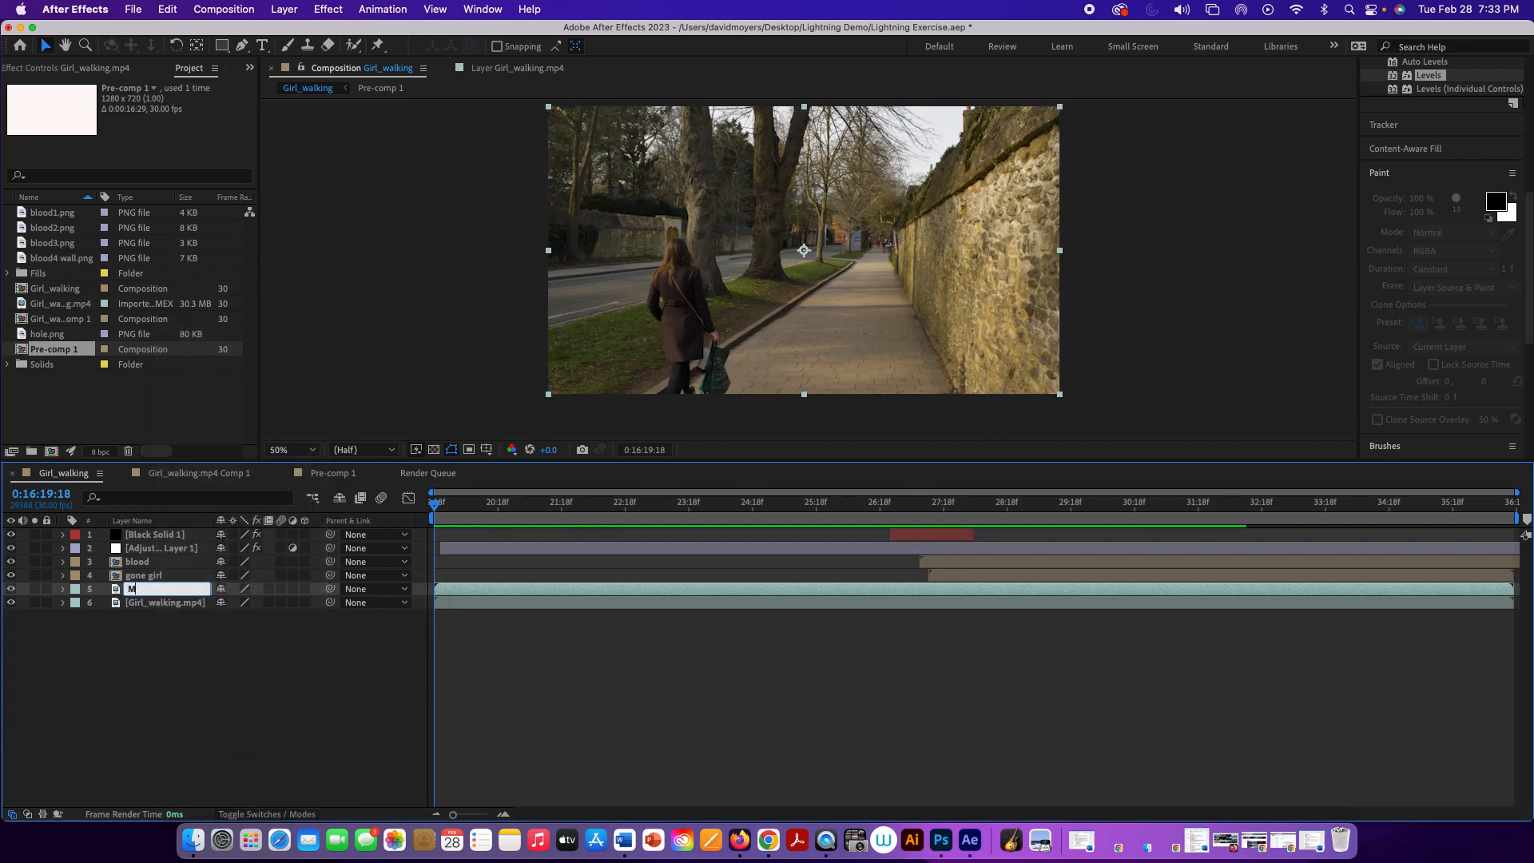
pyautogui.write('ask')
pyautogui.click(254, 713)
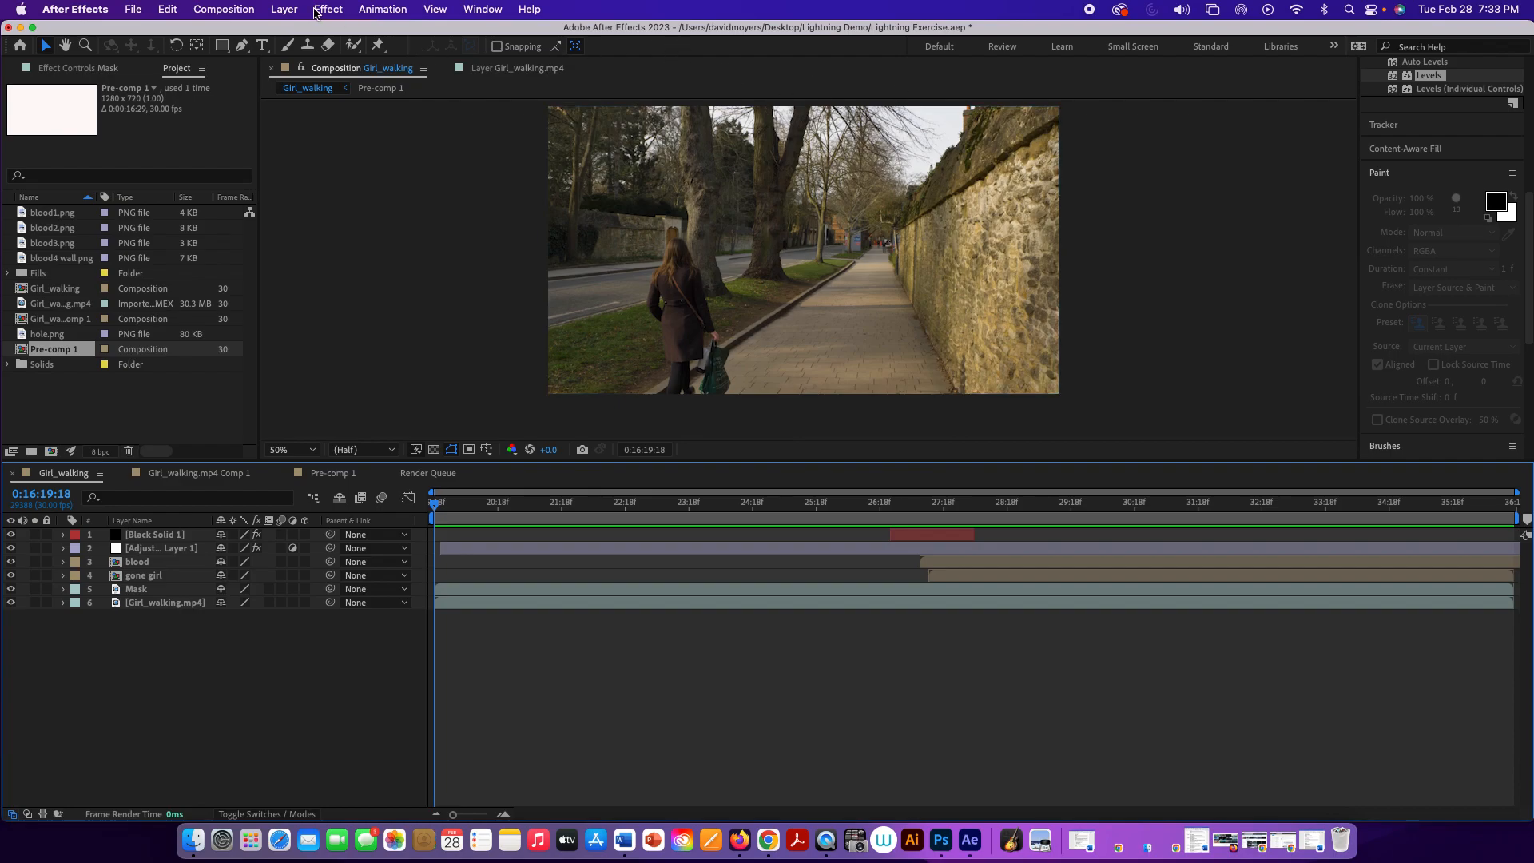
# Step: Try the Levels preset from the effects search on the Mask layer and undo it
pyautogui.scroll(5, 1478, 128)
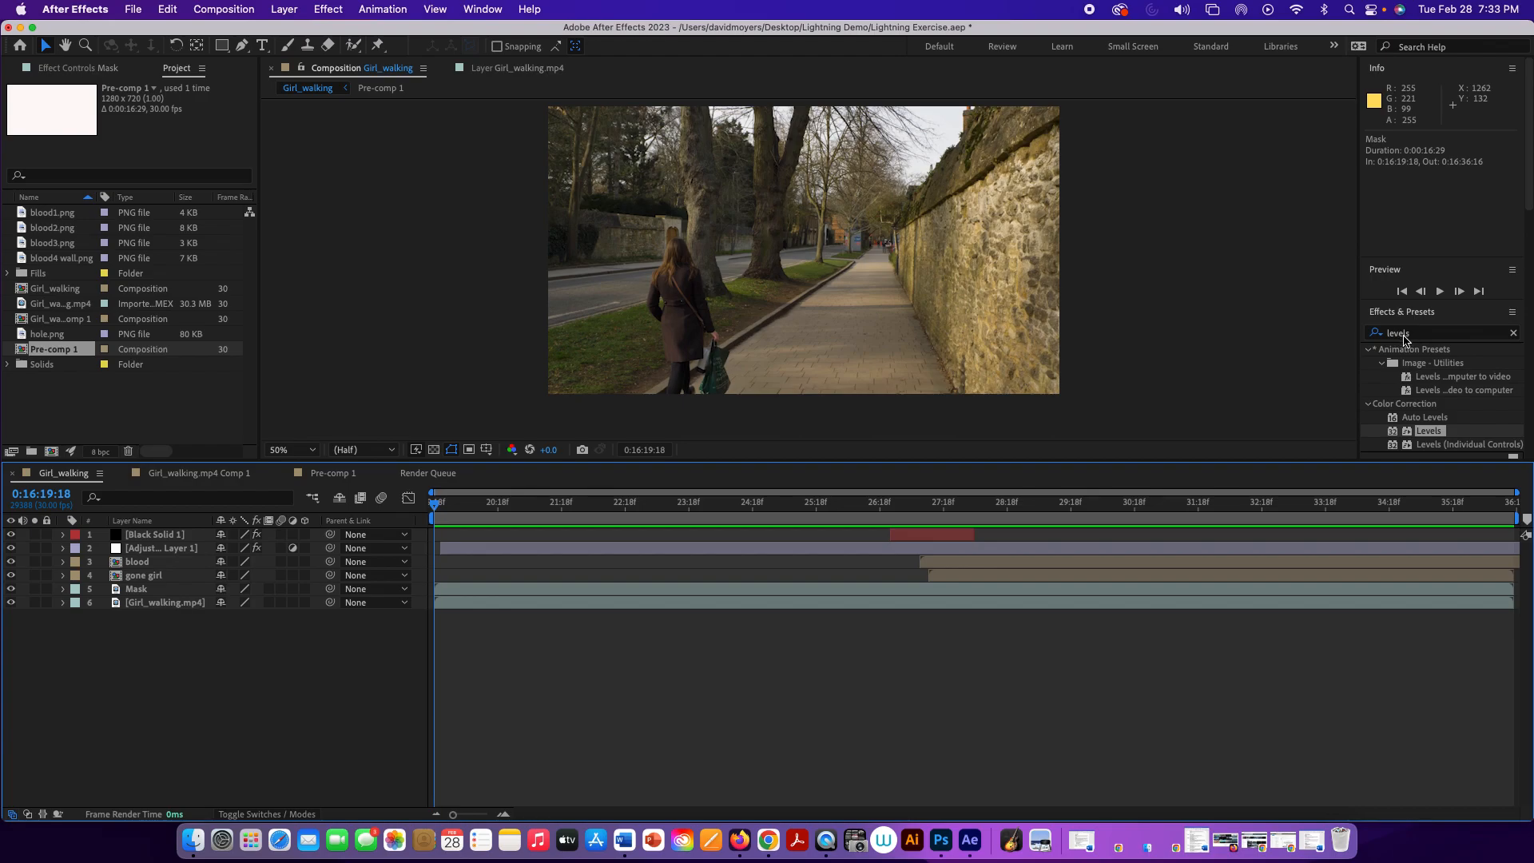
pyautogui.click(1428, 434)
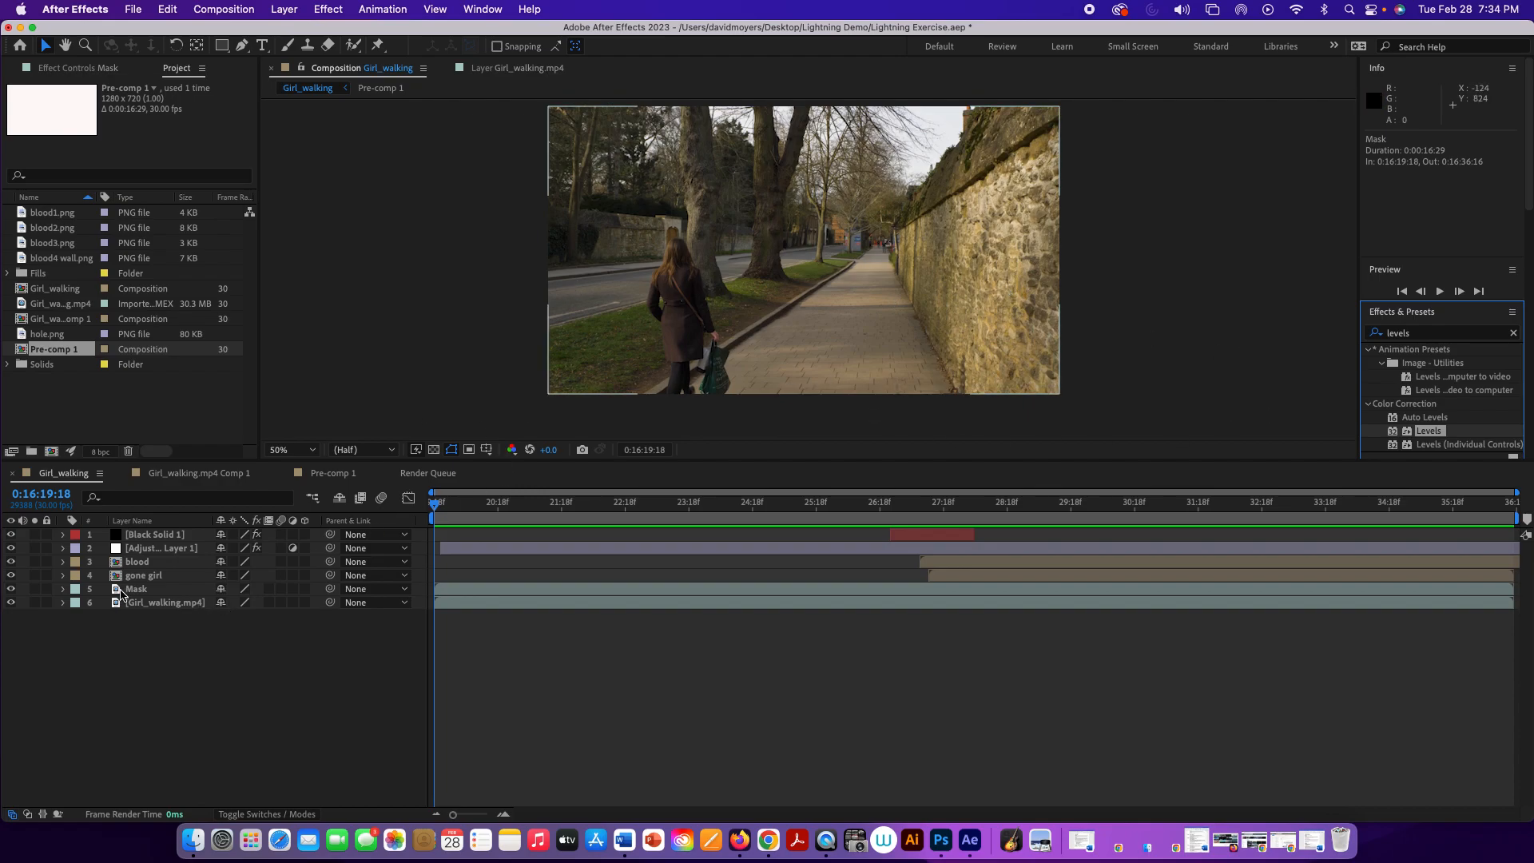
pyautogui.click(164, 593)
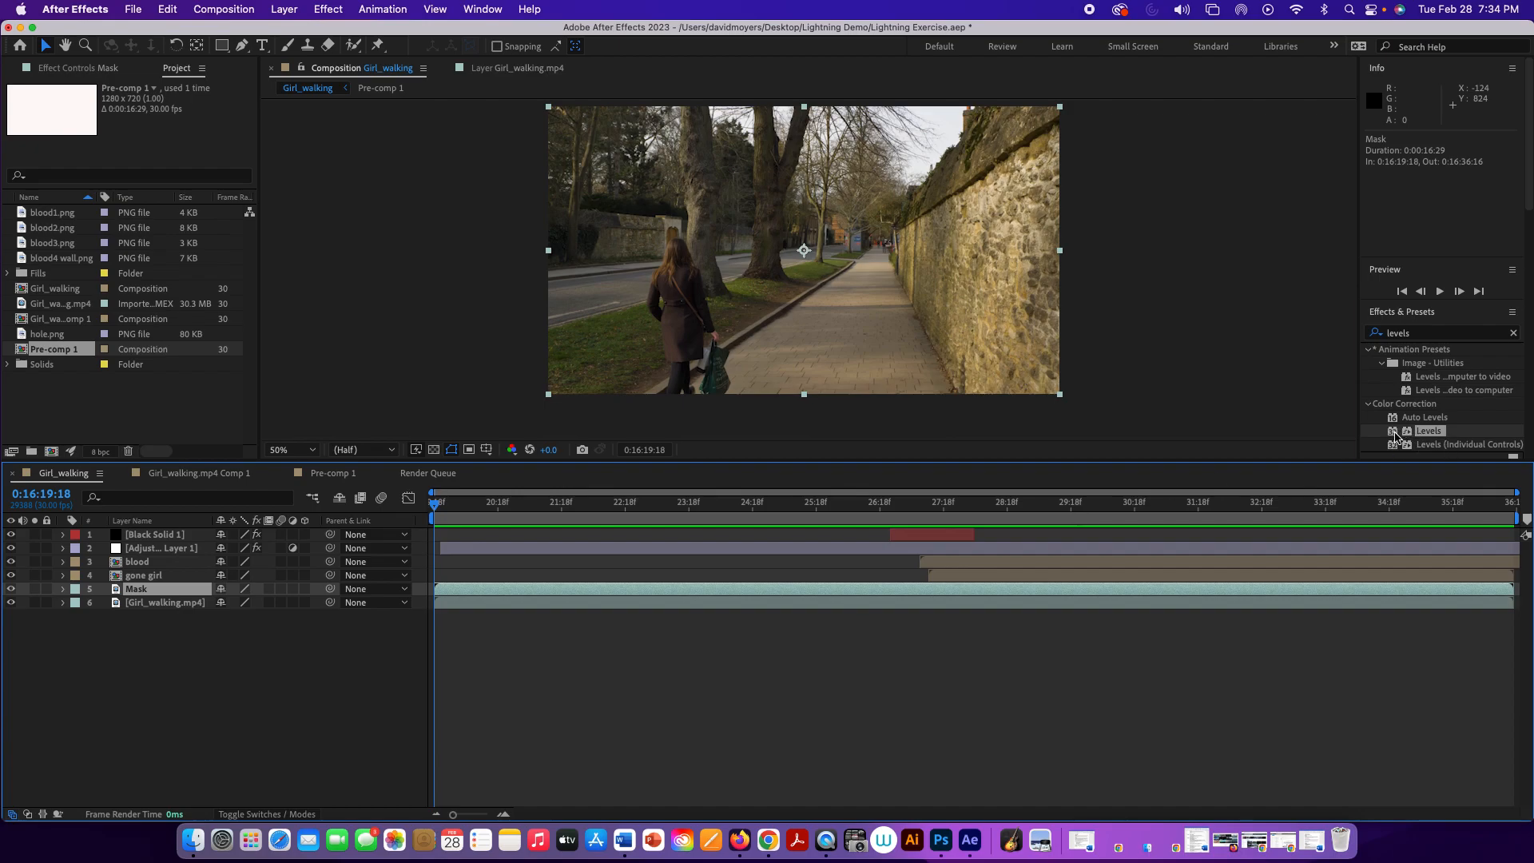
pyautogui.doubleClick(1427, 431)
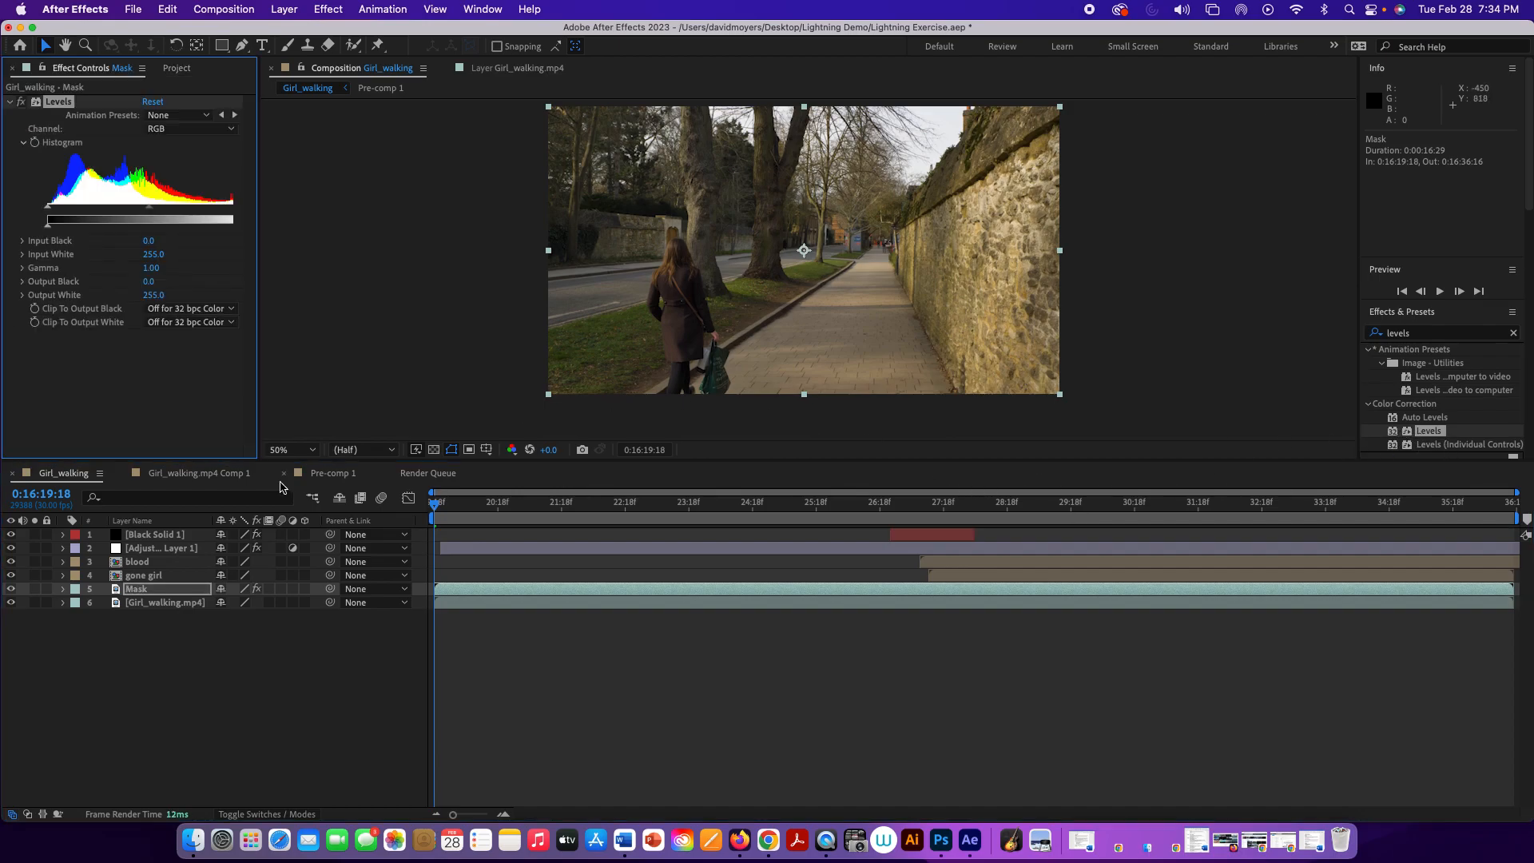
pyautogui.press('super+z')
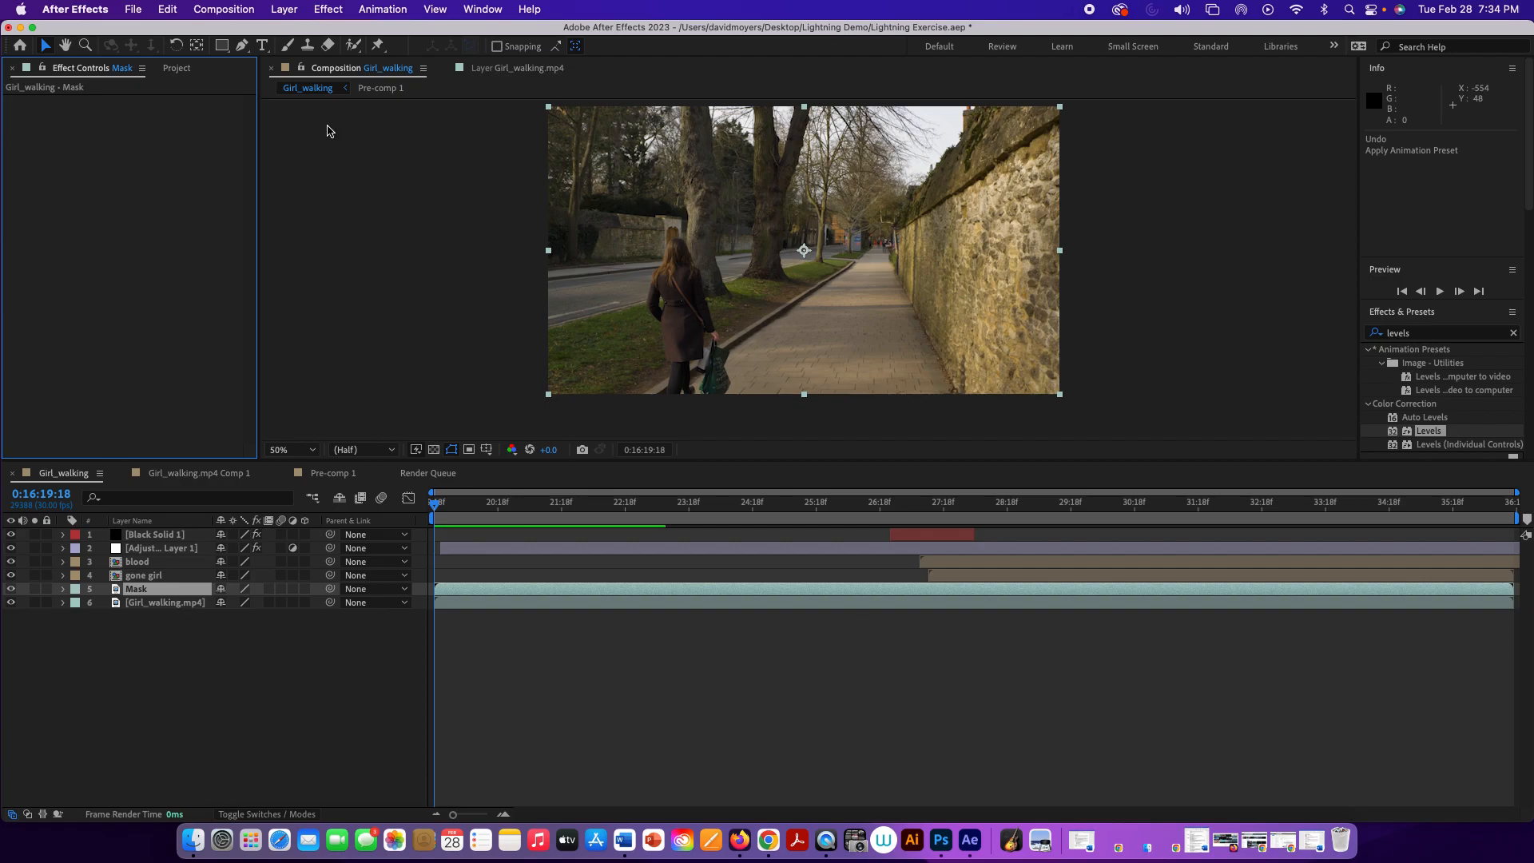
# Step: Apply the Levels color correction effect to the Mask layer
pyautogui.click(335, 11)
pyautogui.moveTo(380, 183)
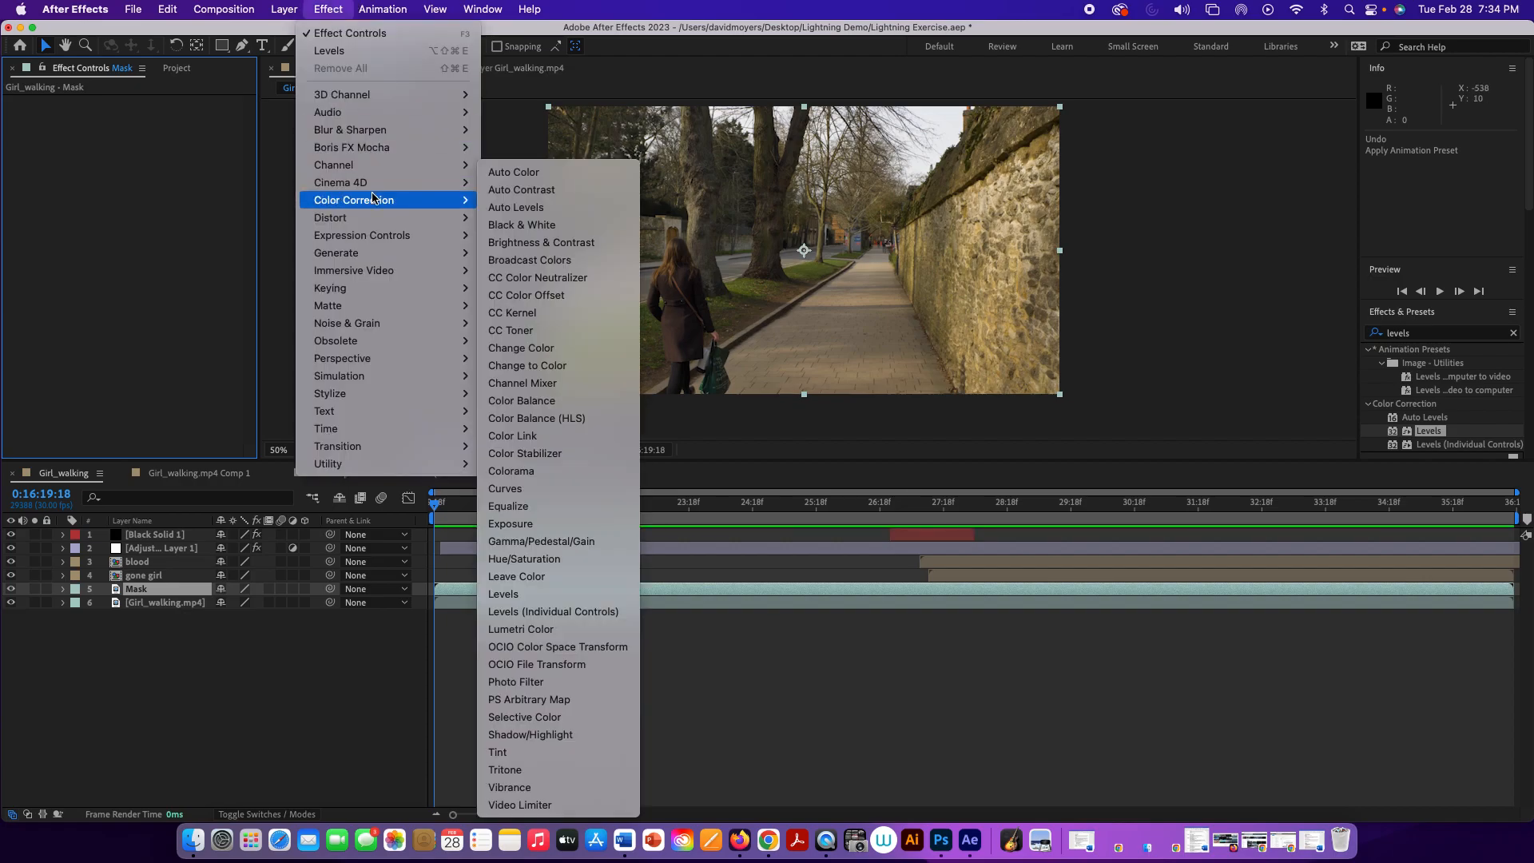
pyautogui.click(540, 598)
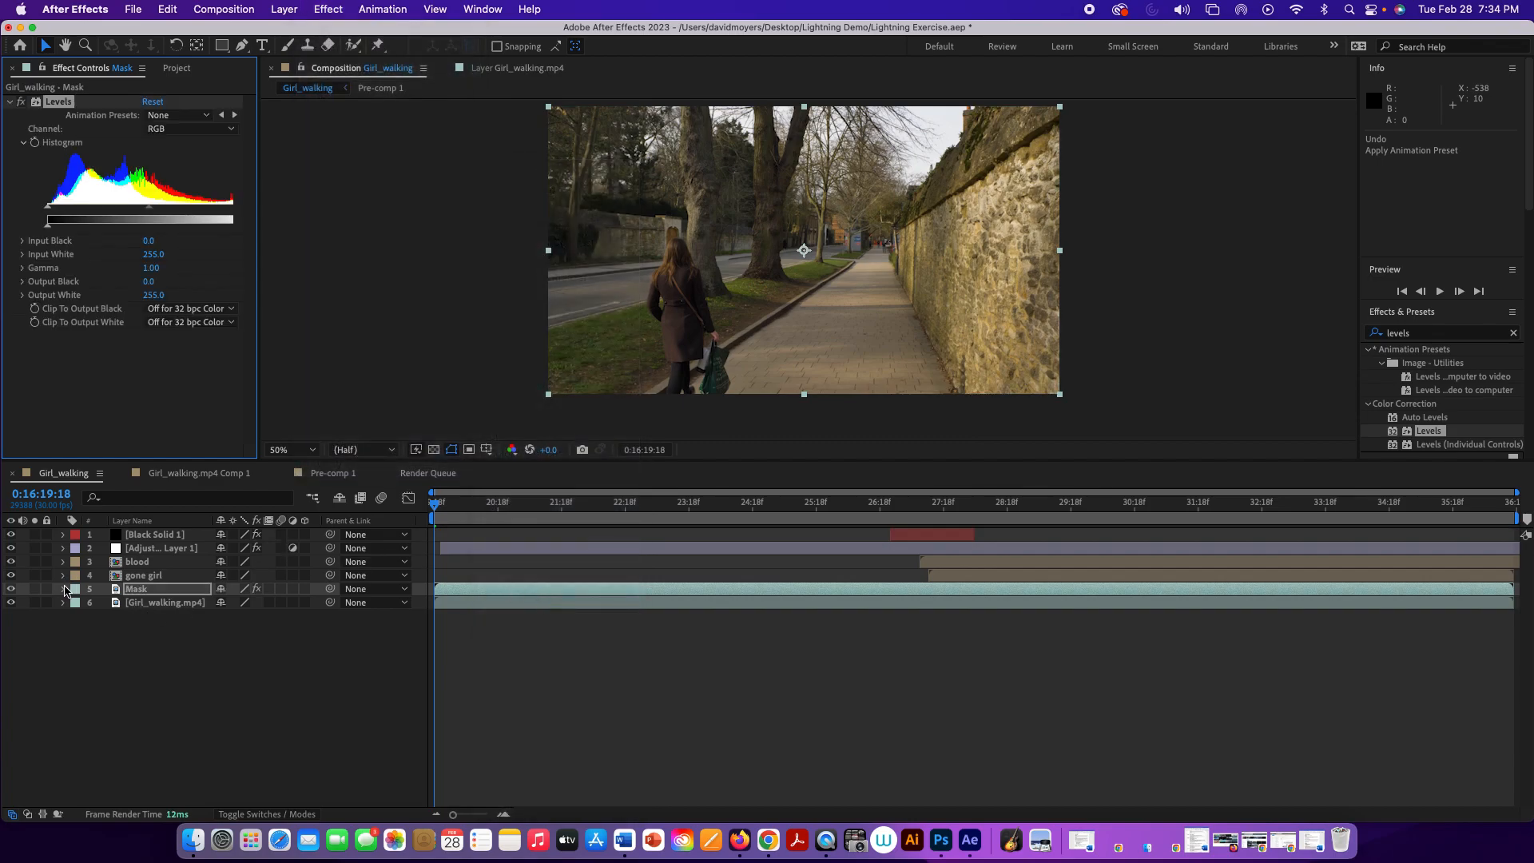
pyautogui.click(64, 589)
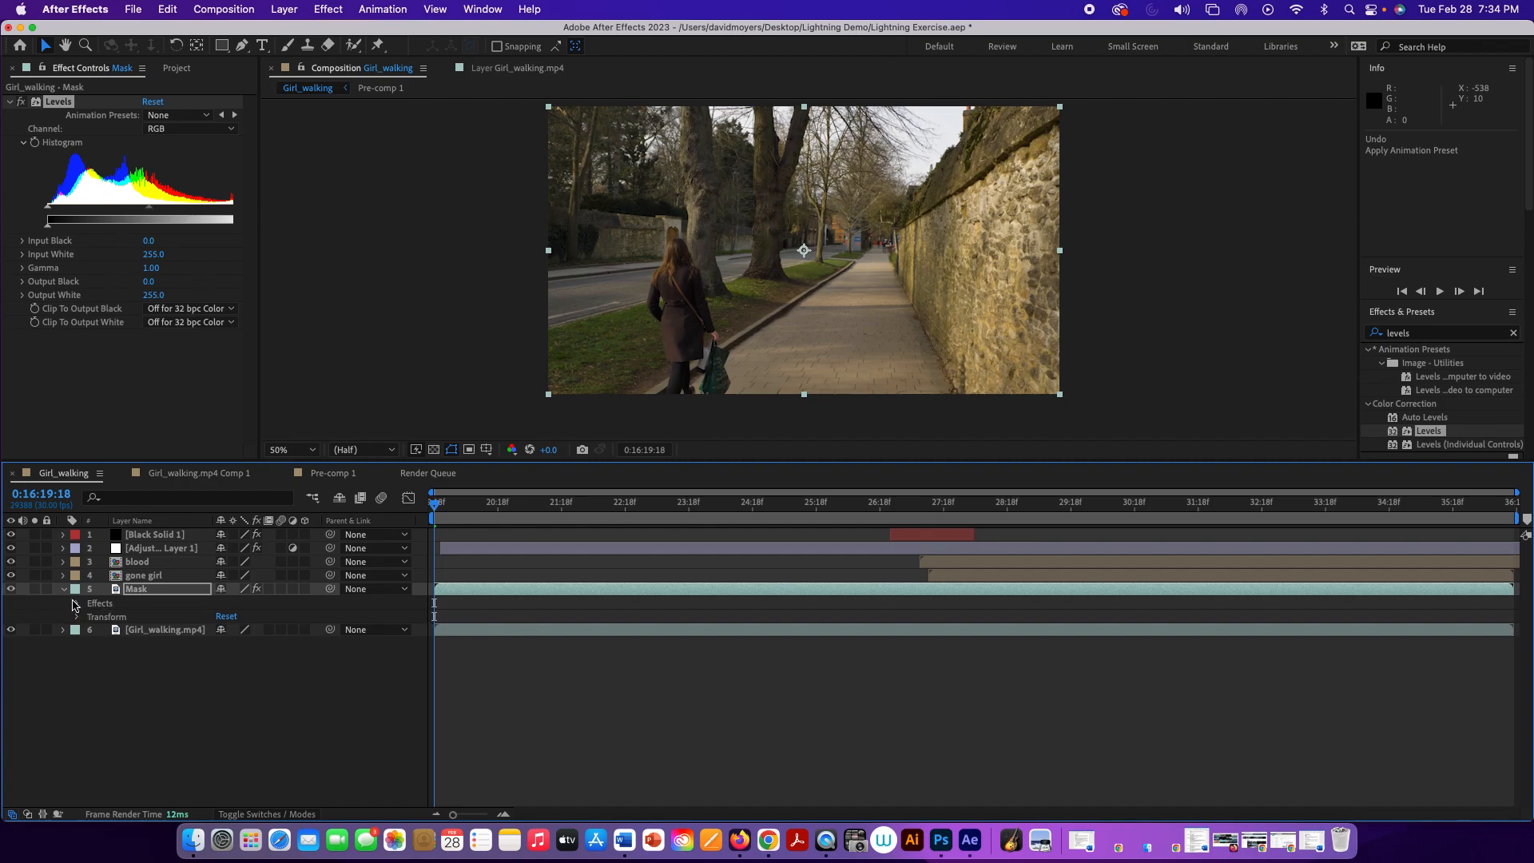
pyautogui.click(64, 588)
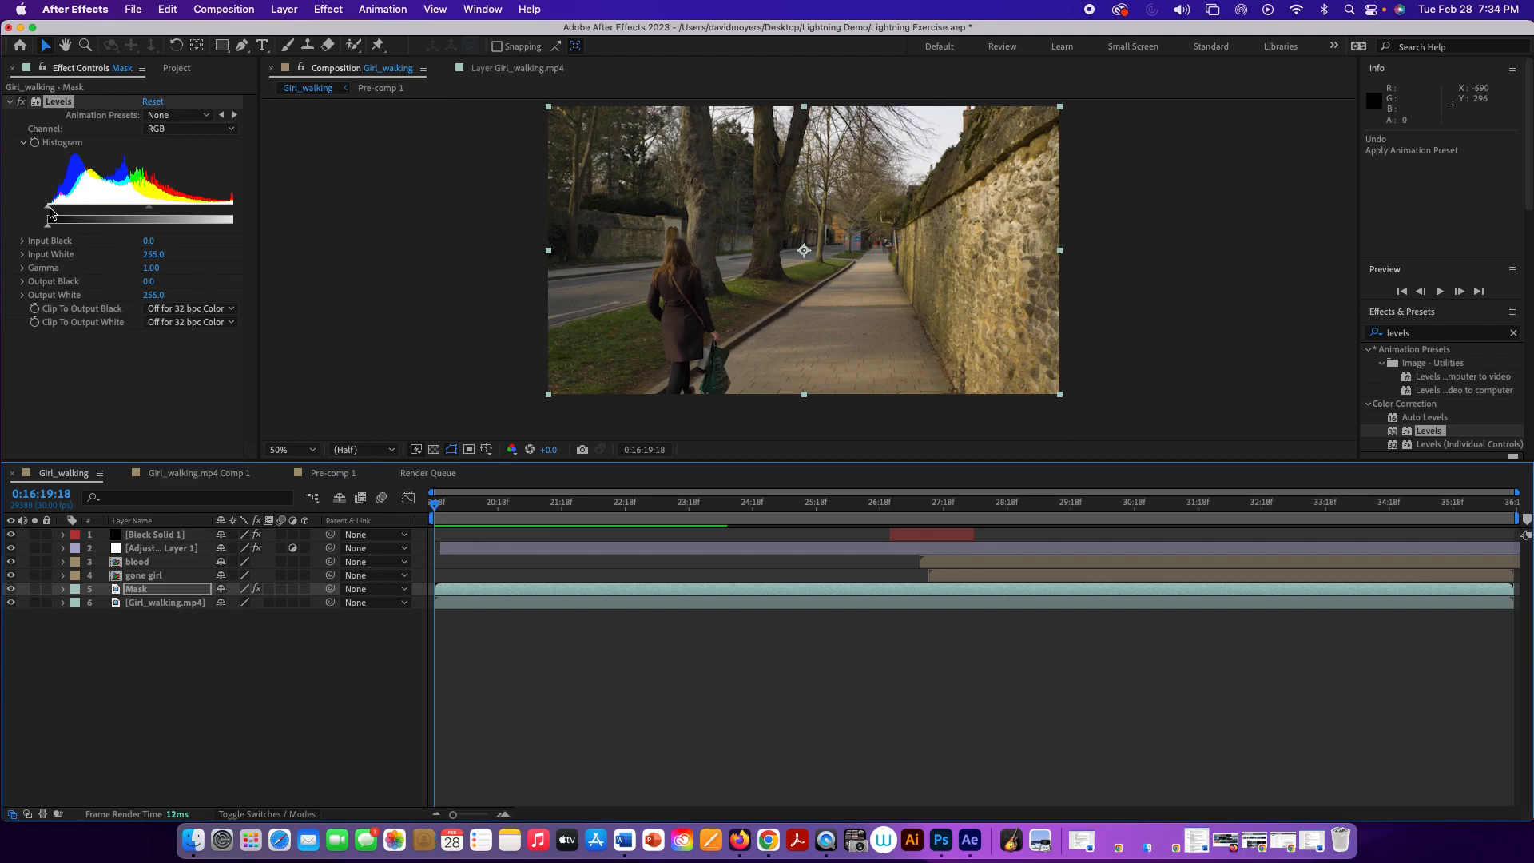
# Step: Increase the Mask layer's contrast in Levels with Input Black 129, Input White 171 and Gamma 0.61
pyautogui.moveTo(48, 209); pyautogui.dragTo(131, 210)
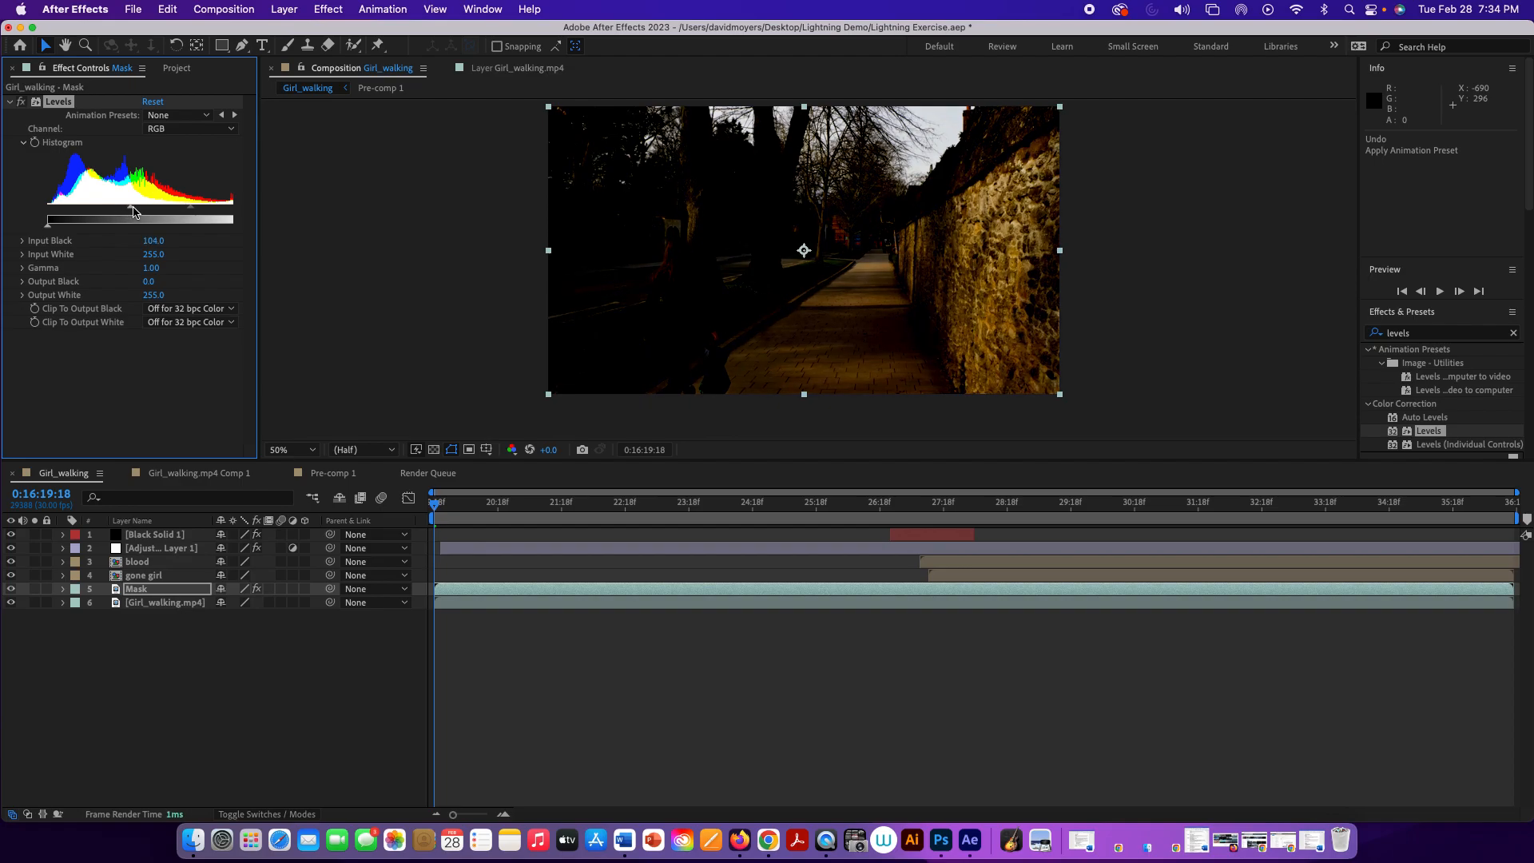
pyautogui.click(233, 209)
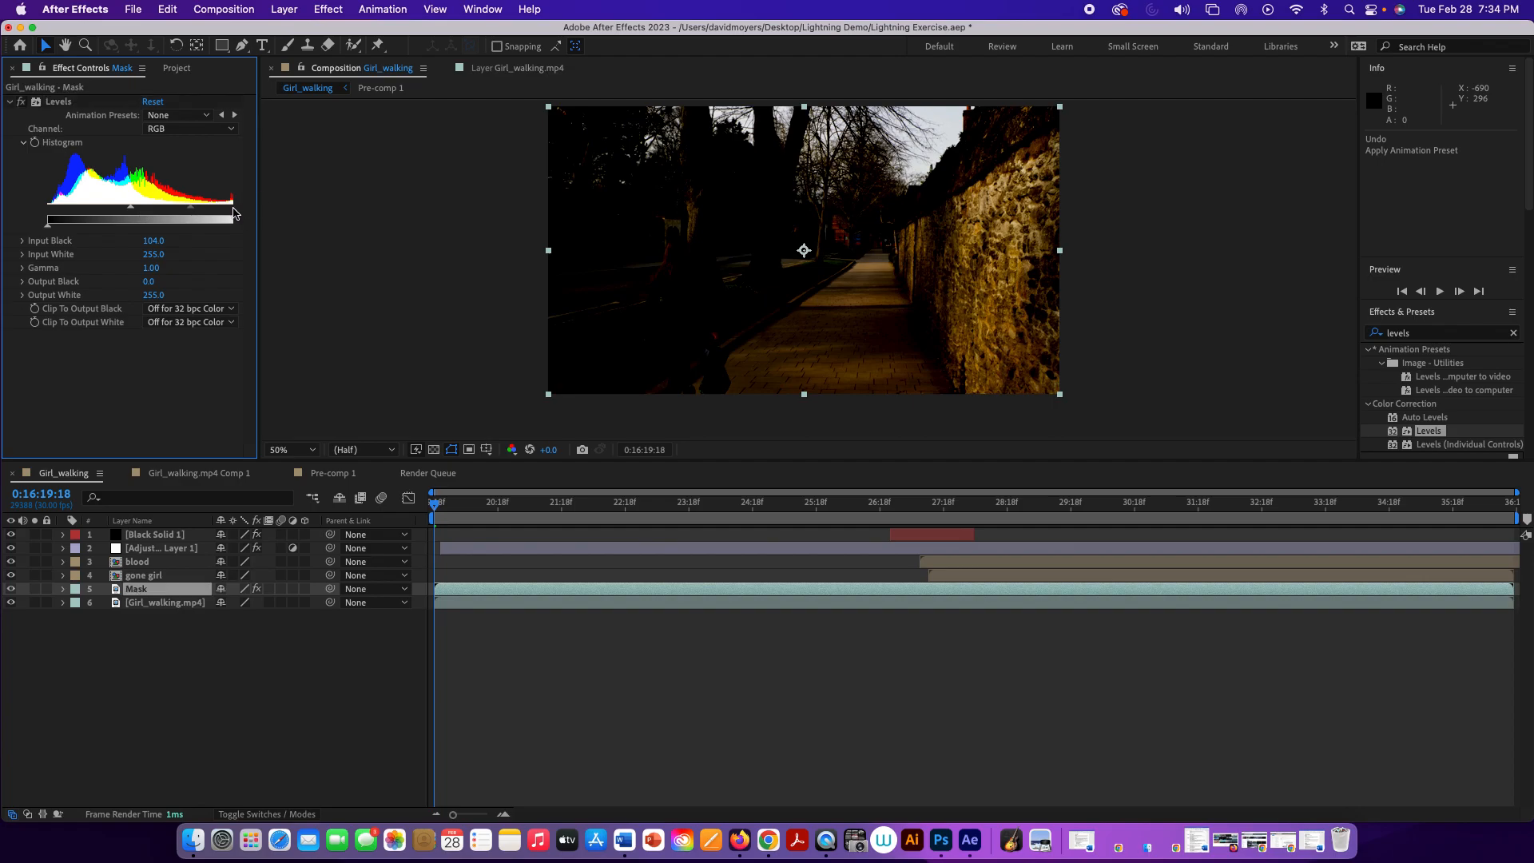
pyautogui.moveTo(233, 209); pyautogui.dragTo(233, 210)
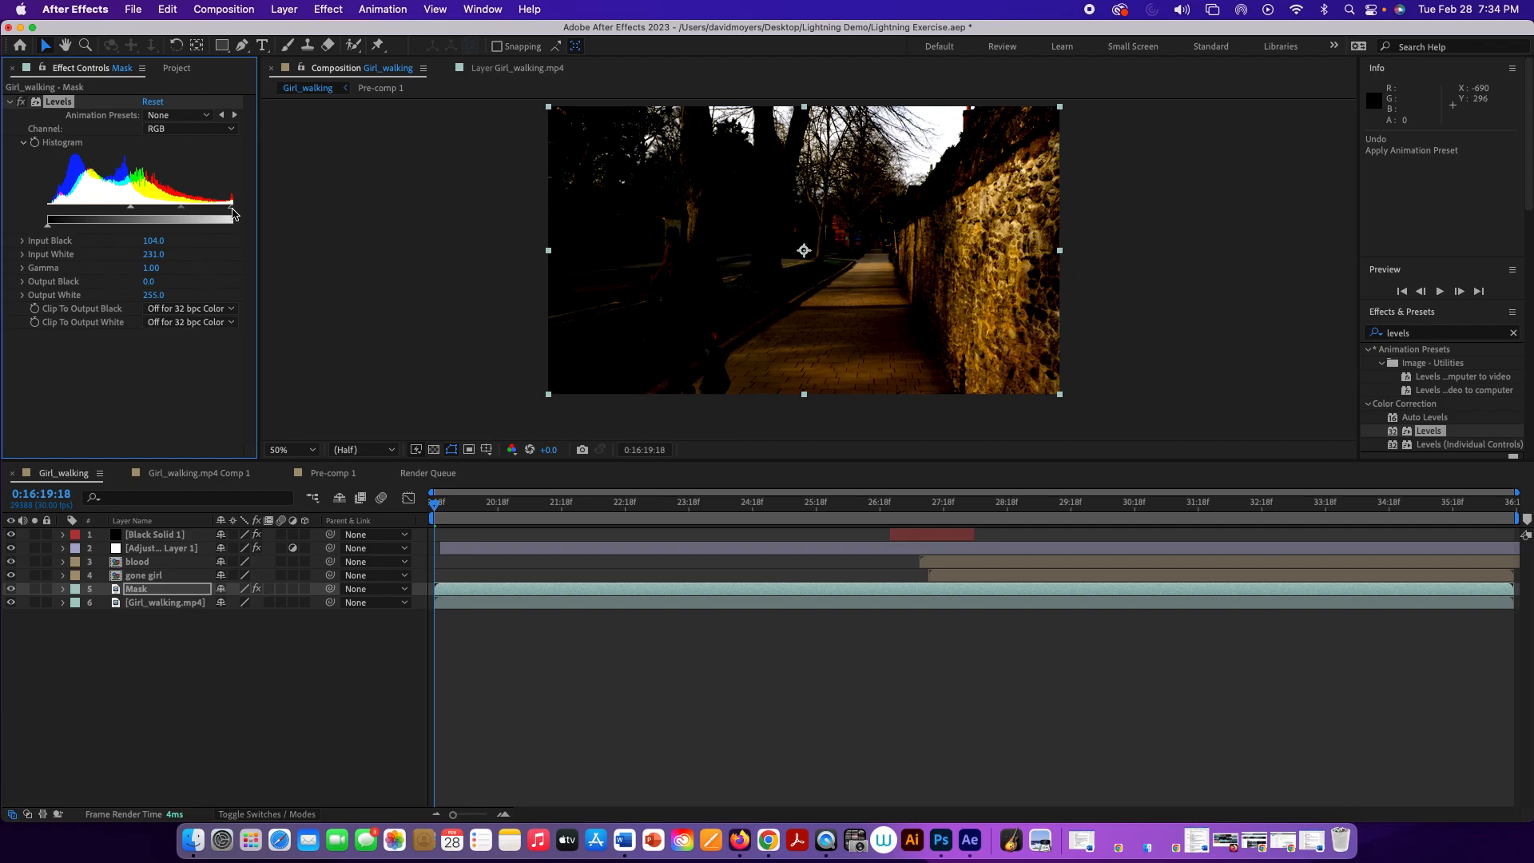
pyautogui.moveTo(231, 212); pyautogui.dragTo(164, 210)
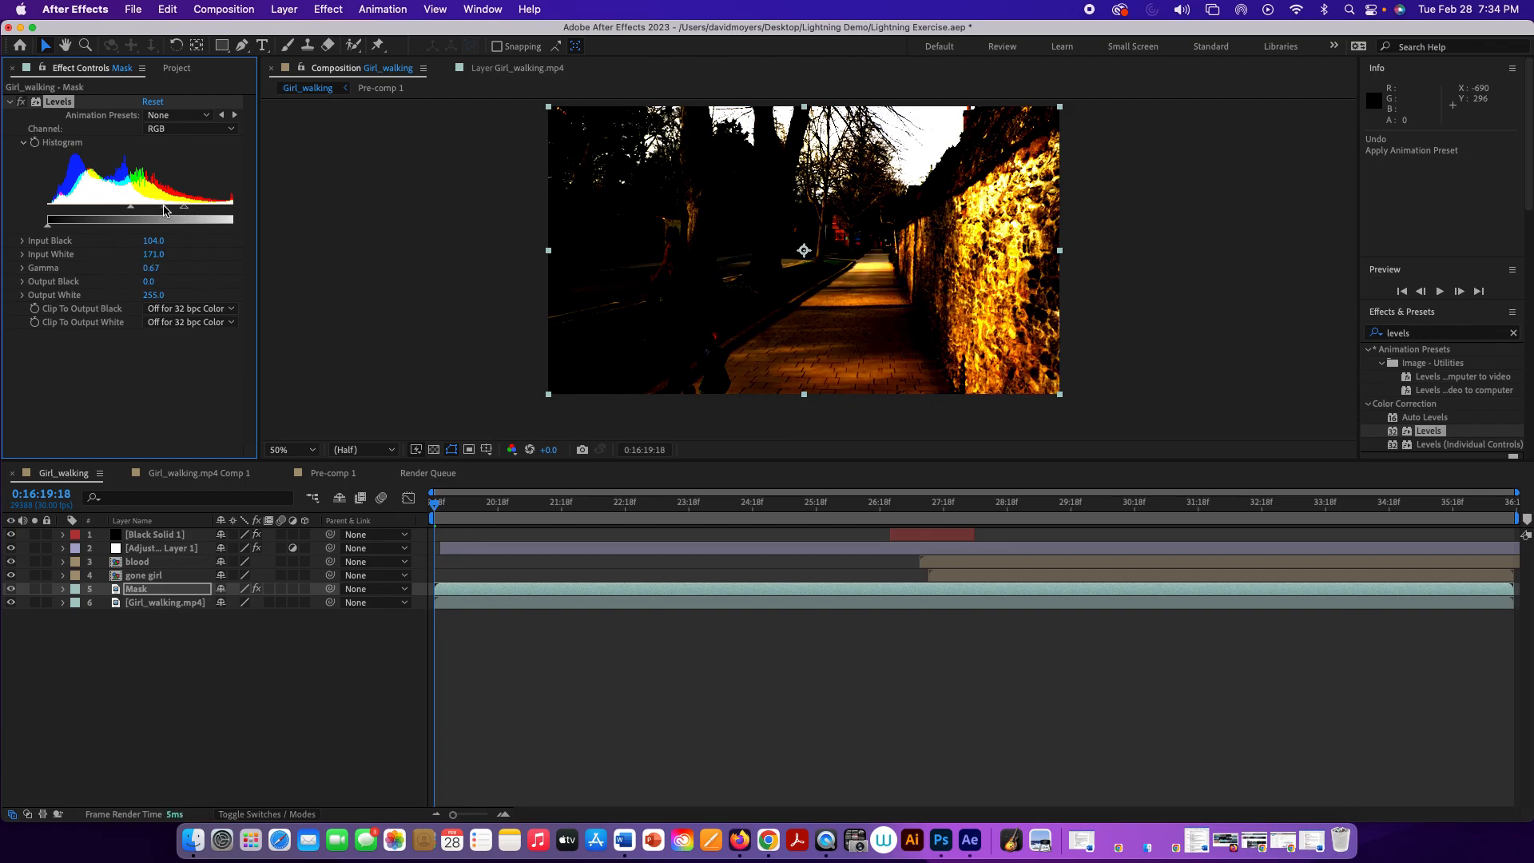
pyautogui.moveTo(131, 210); pyautogui.dragTo(140, 210)
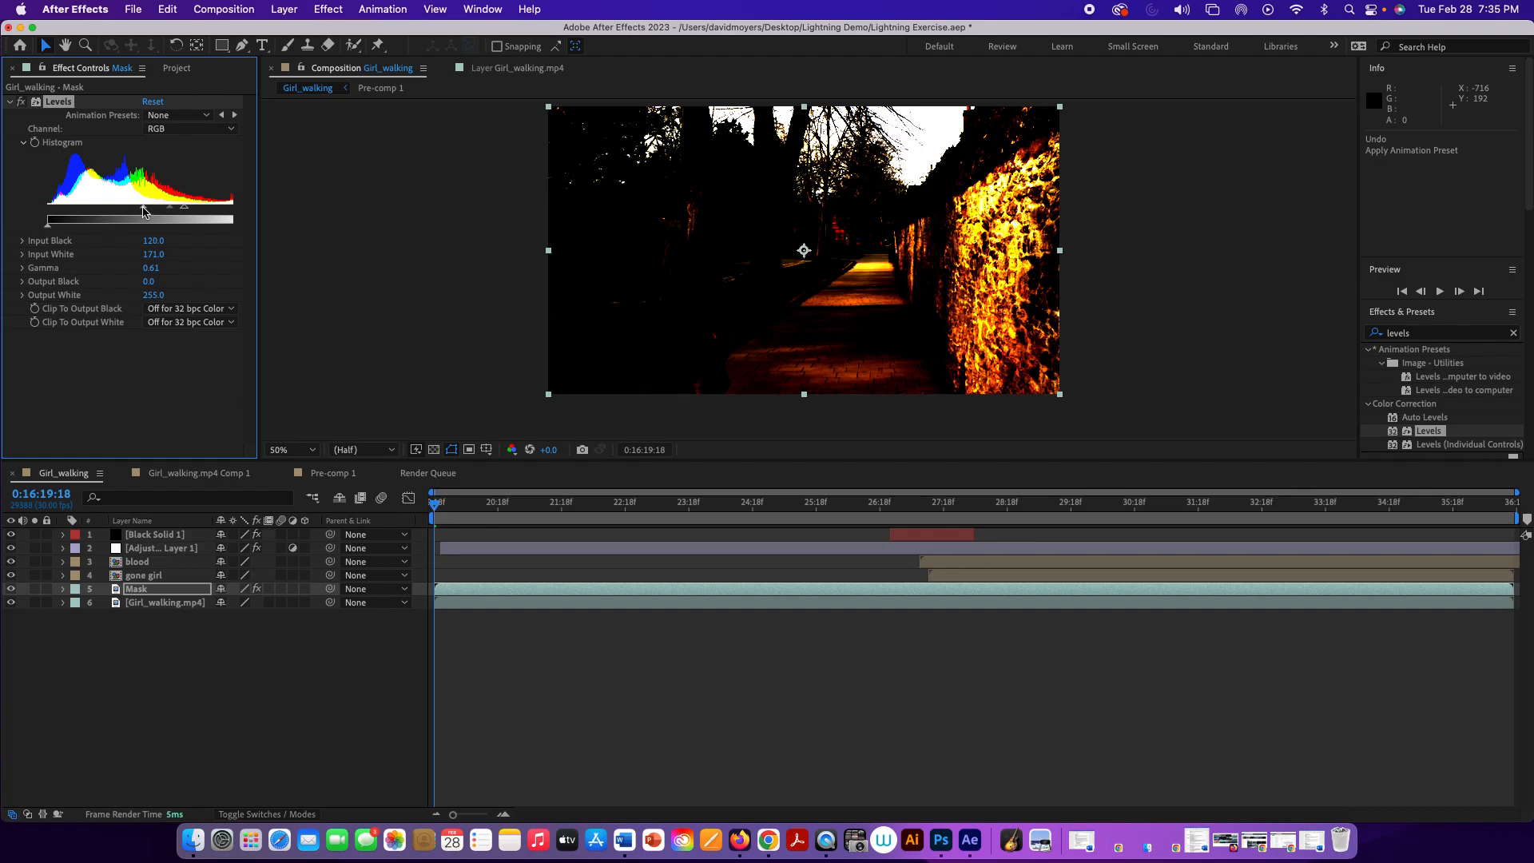
pyautogui.moveTo(146, 210); pyautogui.dragTo(150, 210)
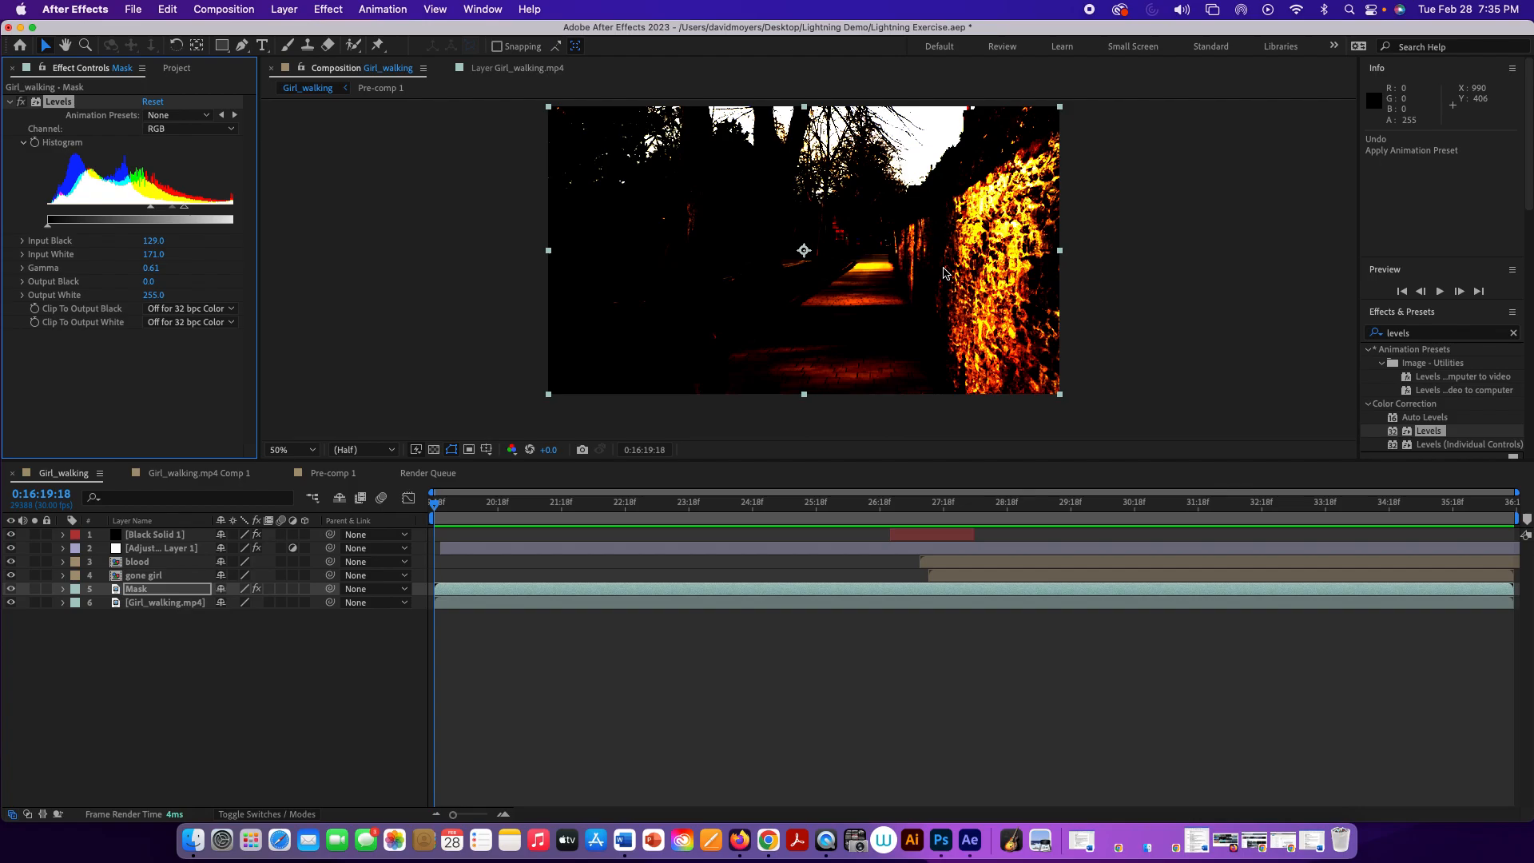
# Step: Open the Mask layer in its own layer viewer, enlarge the viewer and show the footage at 100%
pyautogui.doubleClick(940, 257)
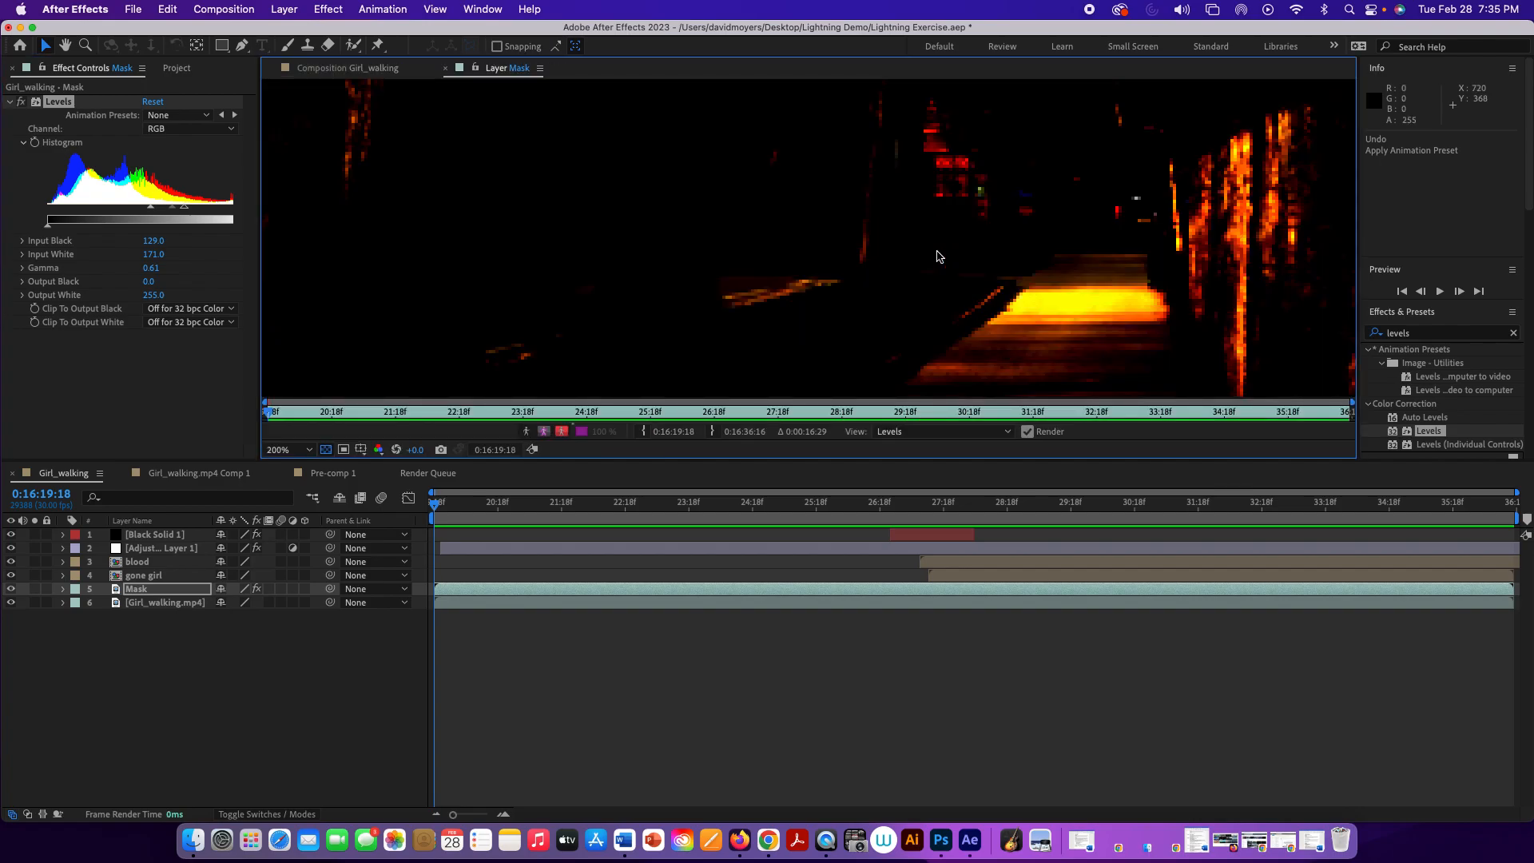
pyautogui.scroll(-1, 939, 256)
pyautogui.scroll(-1, 938, 256)
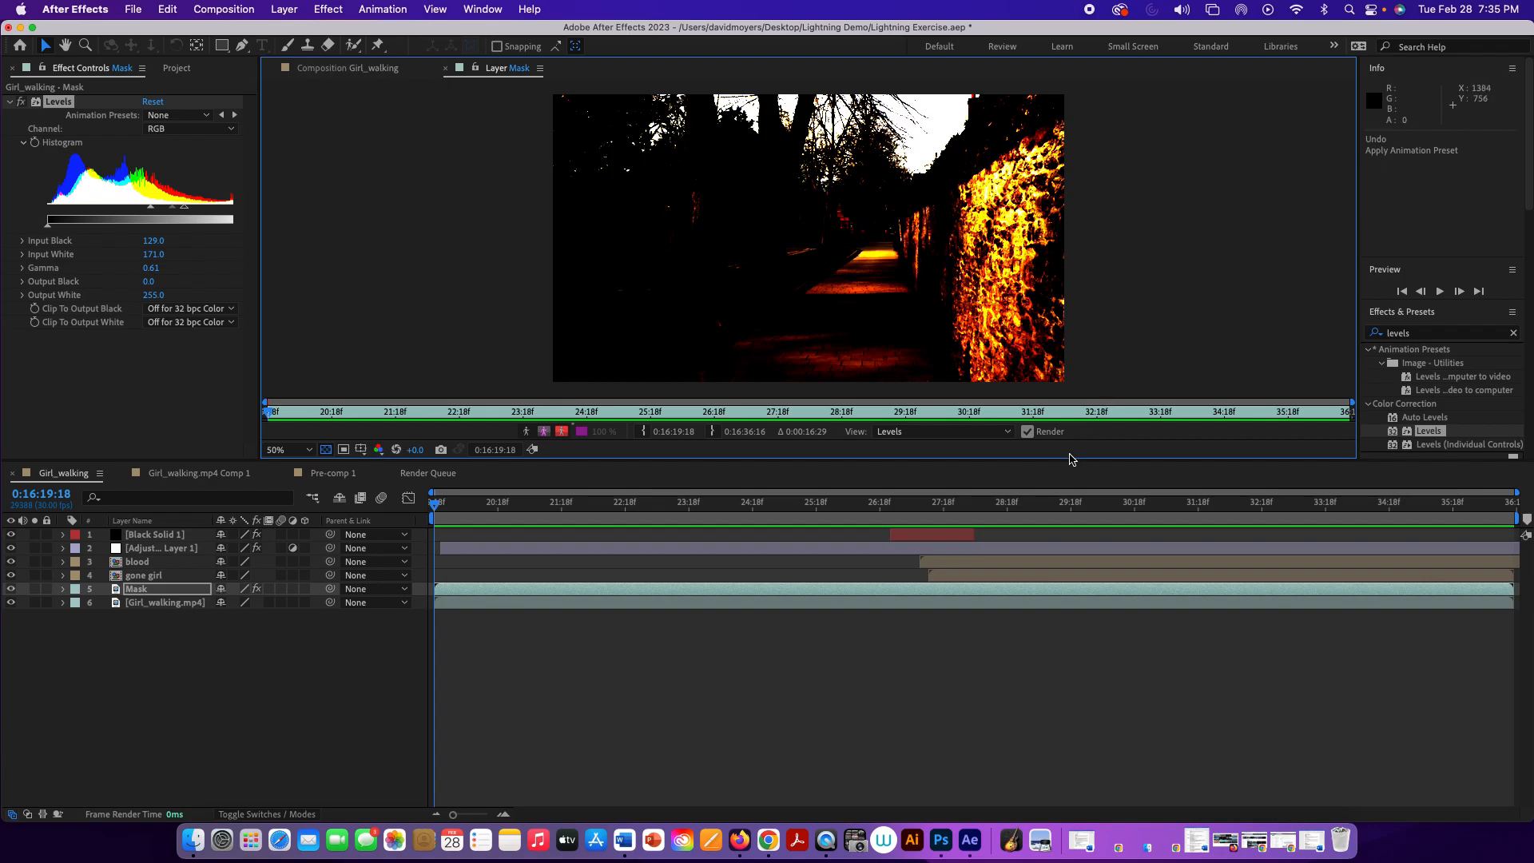
pyautogui.moveTo(1070, 463); pyautogui.dragTo(1069, 654)
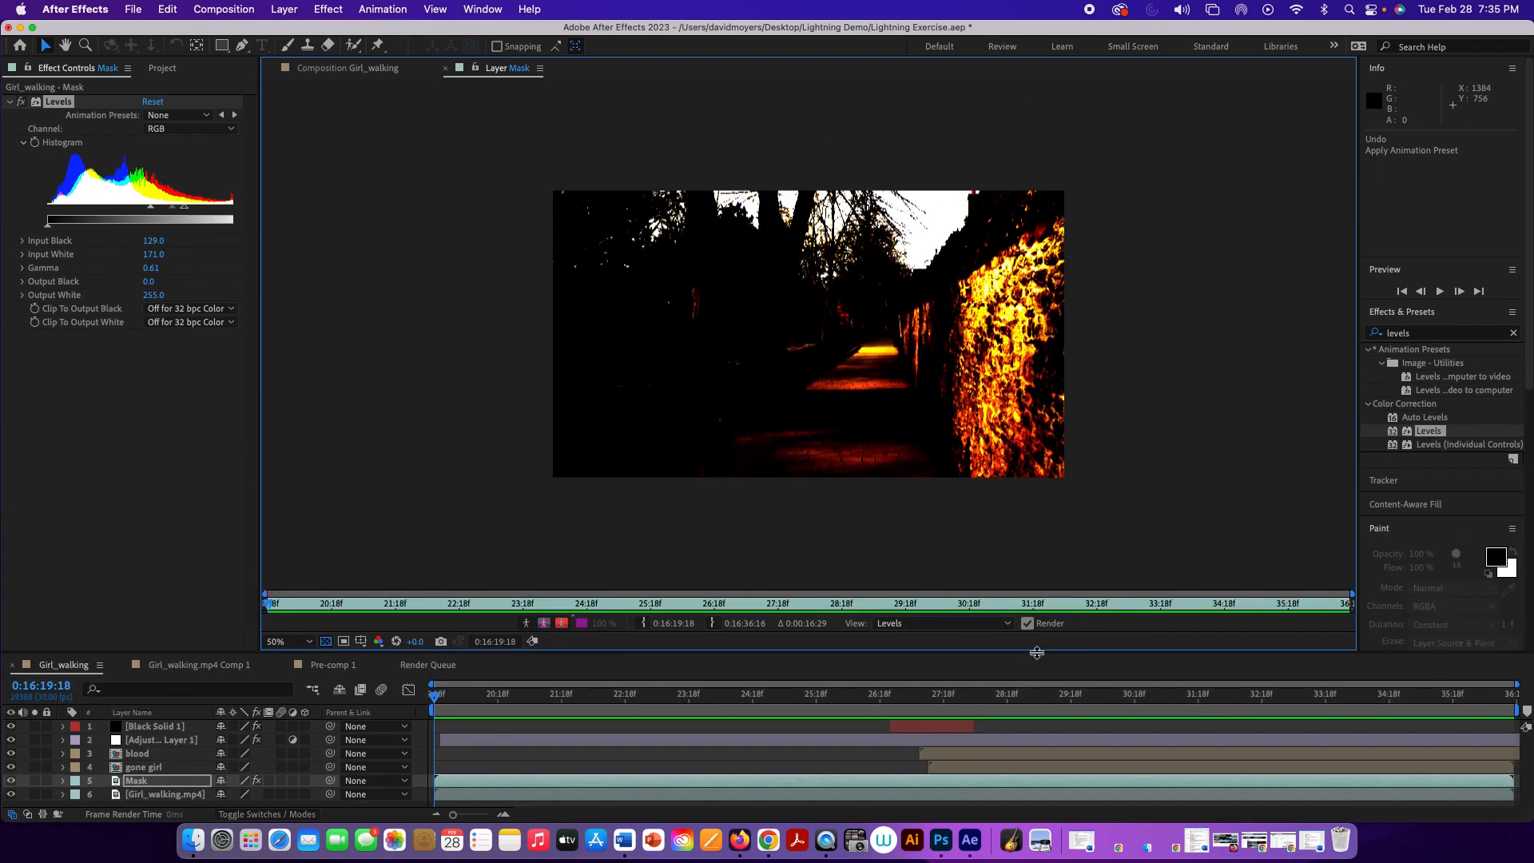
pyautogui.press(',')
pyautogui.press('.')
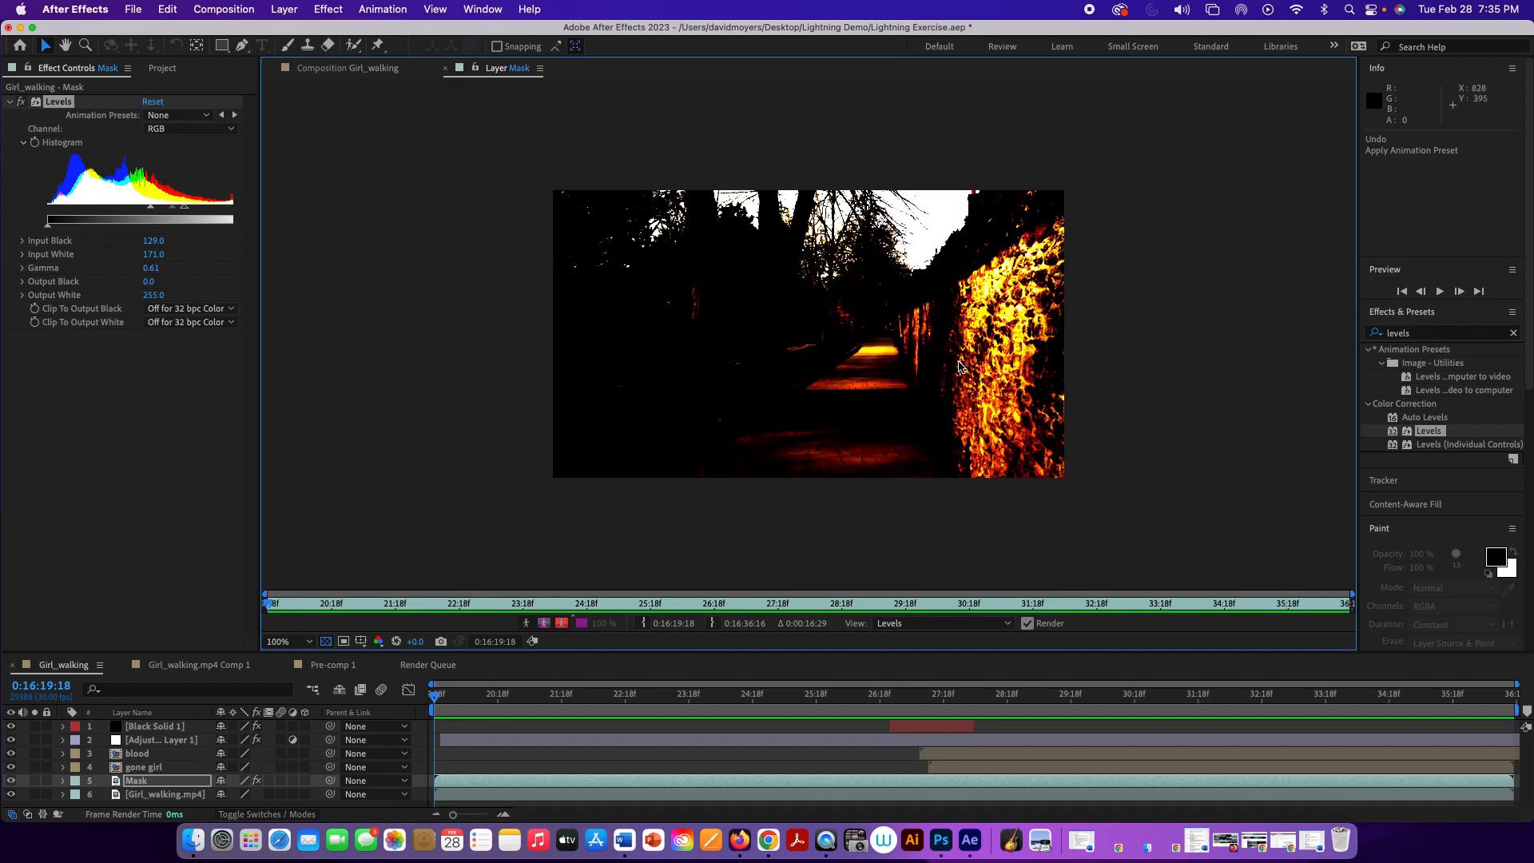
pyautogui.press('.')
pyautogui.moveTo(1016, 336); pyautogui.dragTo(850, 310)
pyautogui.press('v')
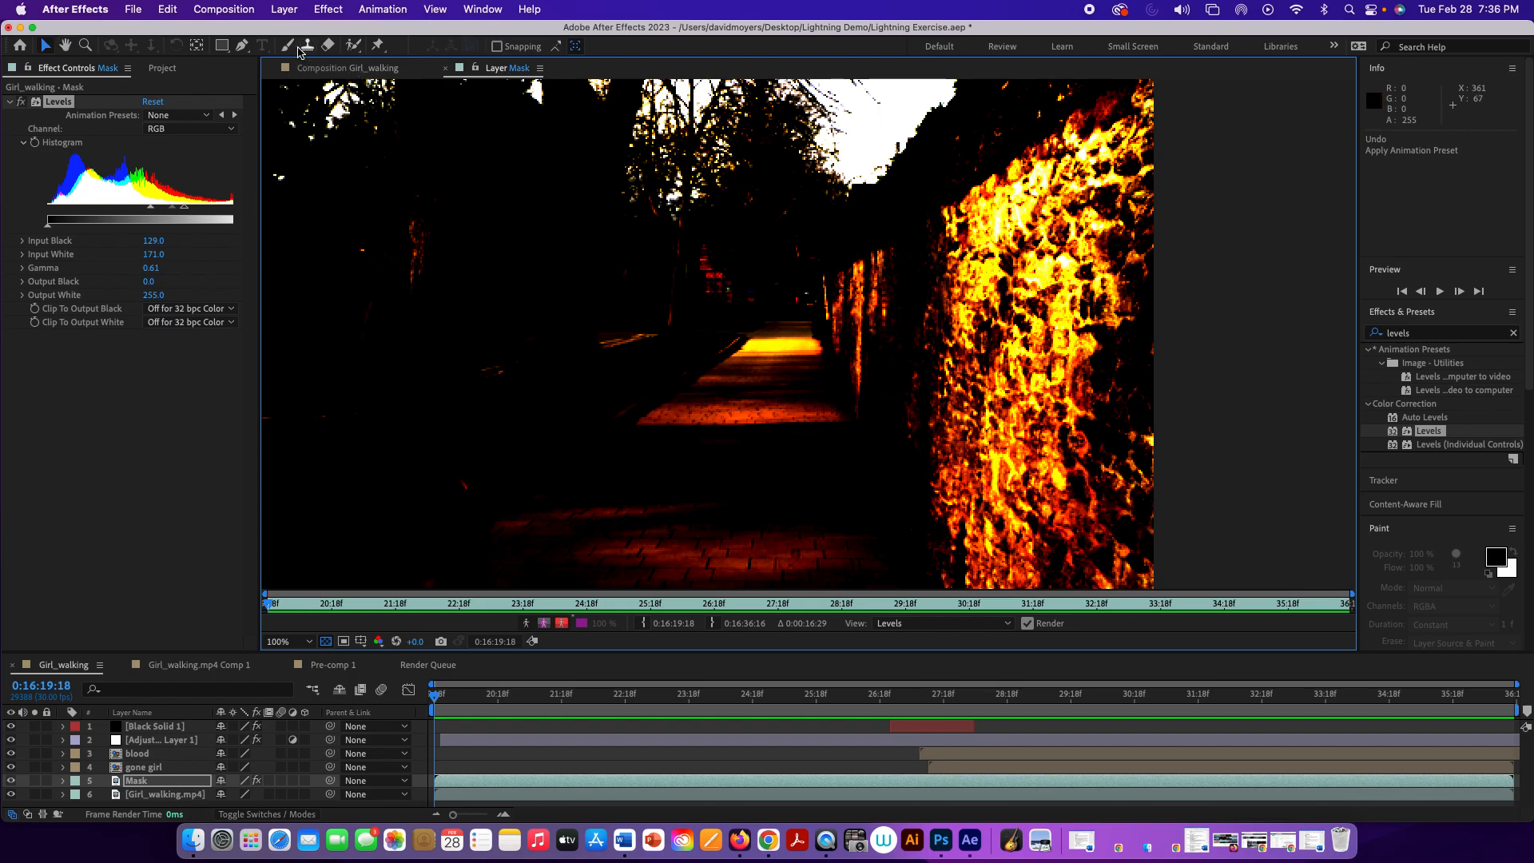
# Step: Activate the Brush tool for the Mask layer and keep the stroke duration at Constant
pyautogui.click(294, 48)
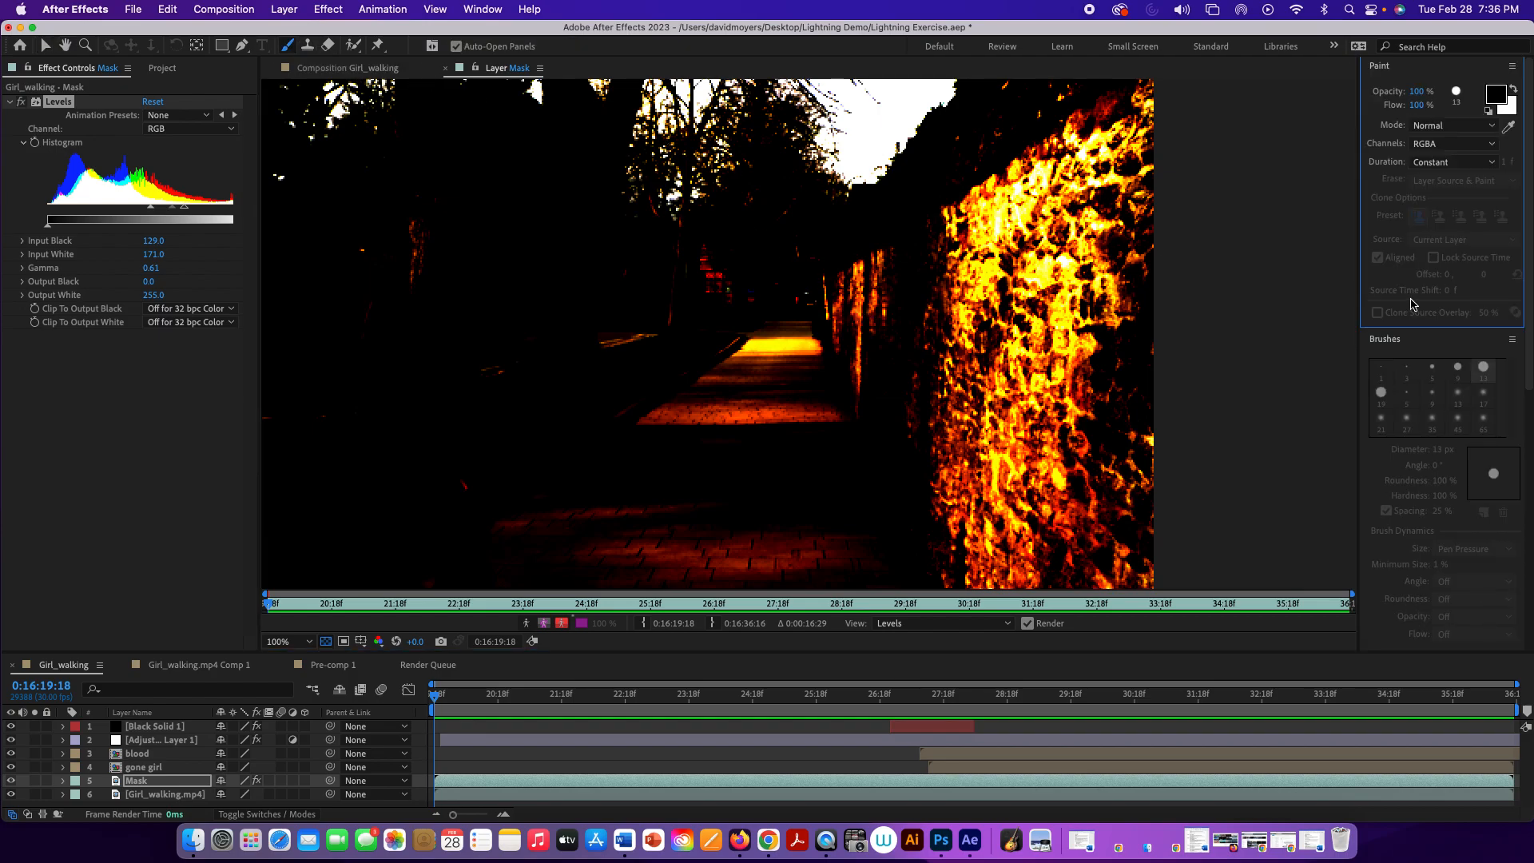
pyautogui.click(1459, 71)
pyautogui.click(1418, 314)
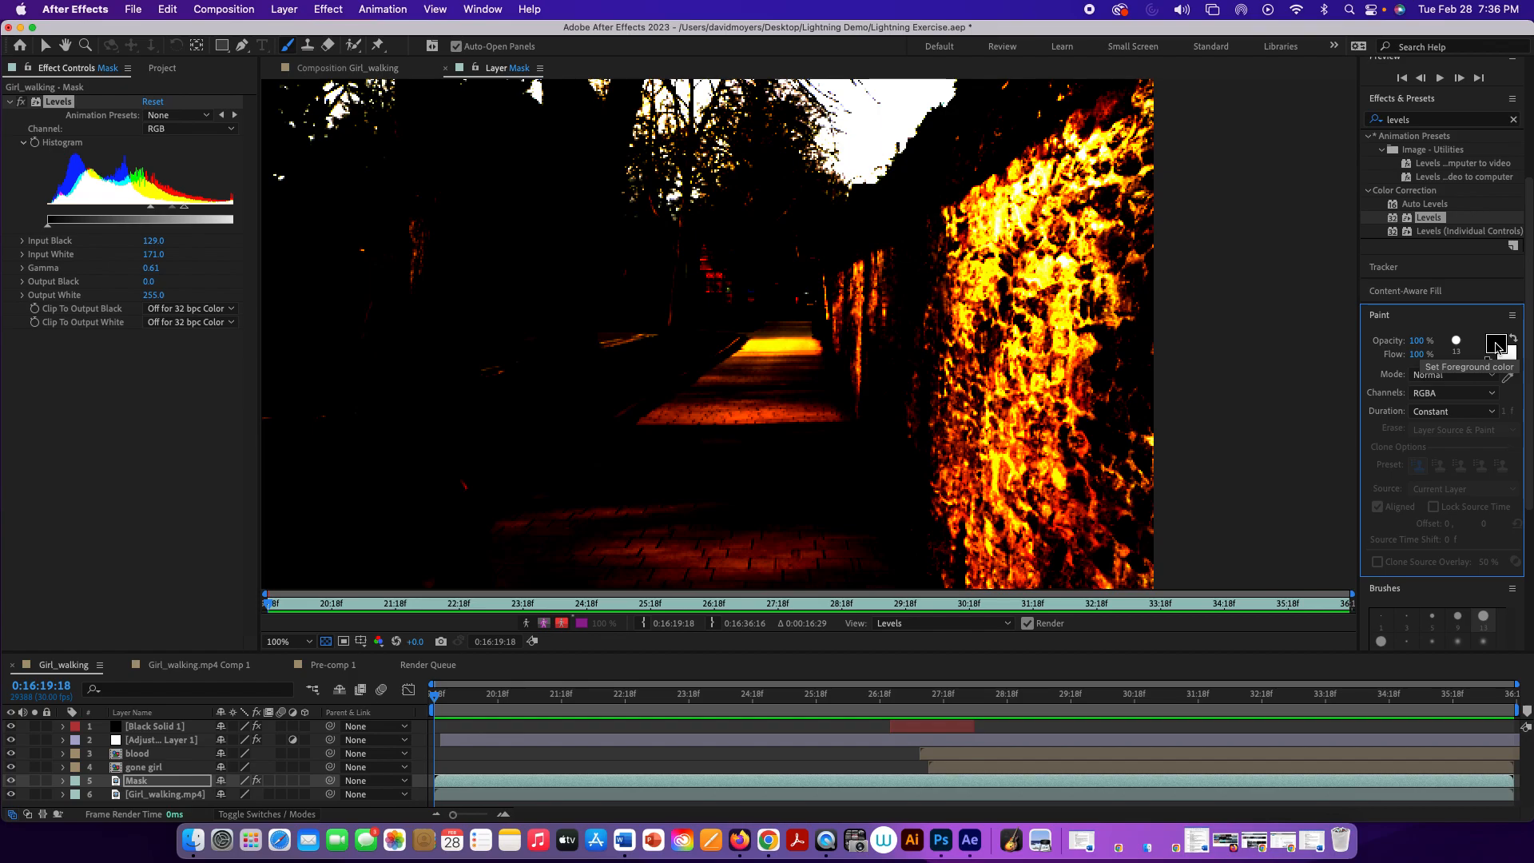
pyautogui.click(1423, 412)
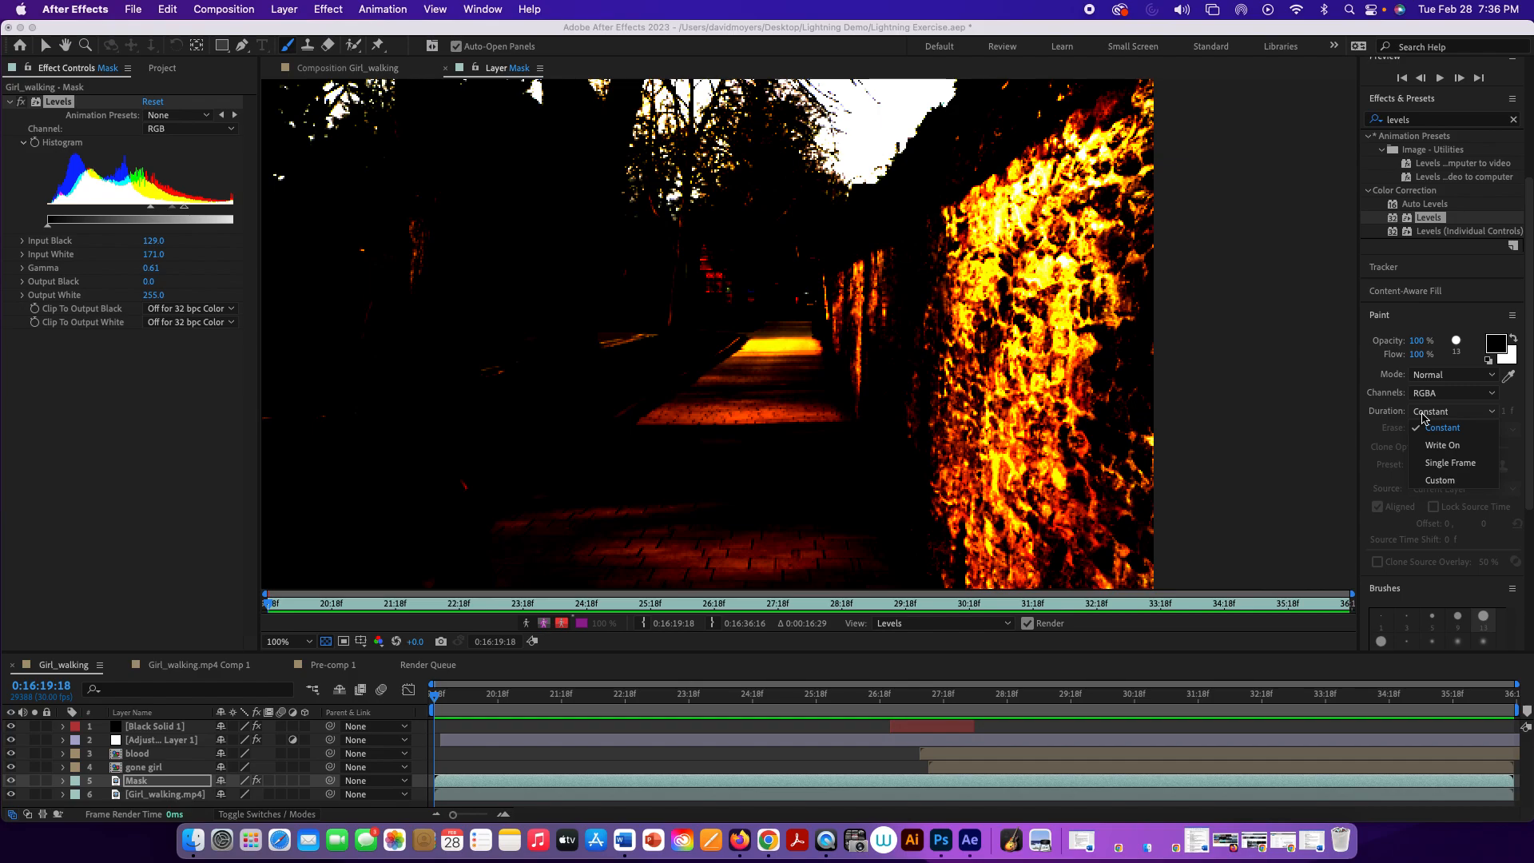
pyautogui.click(1423, 416)
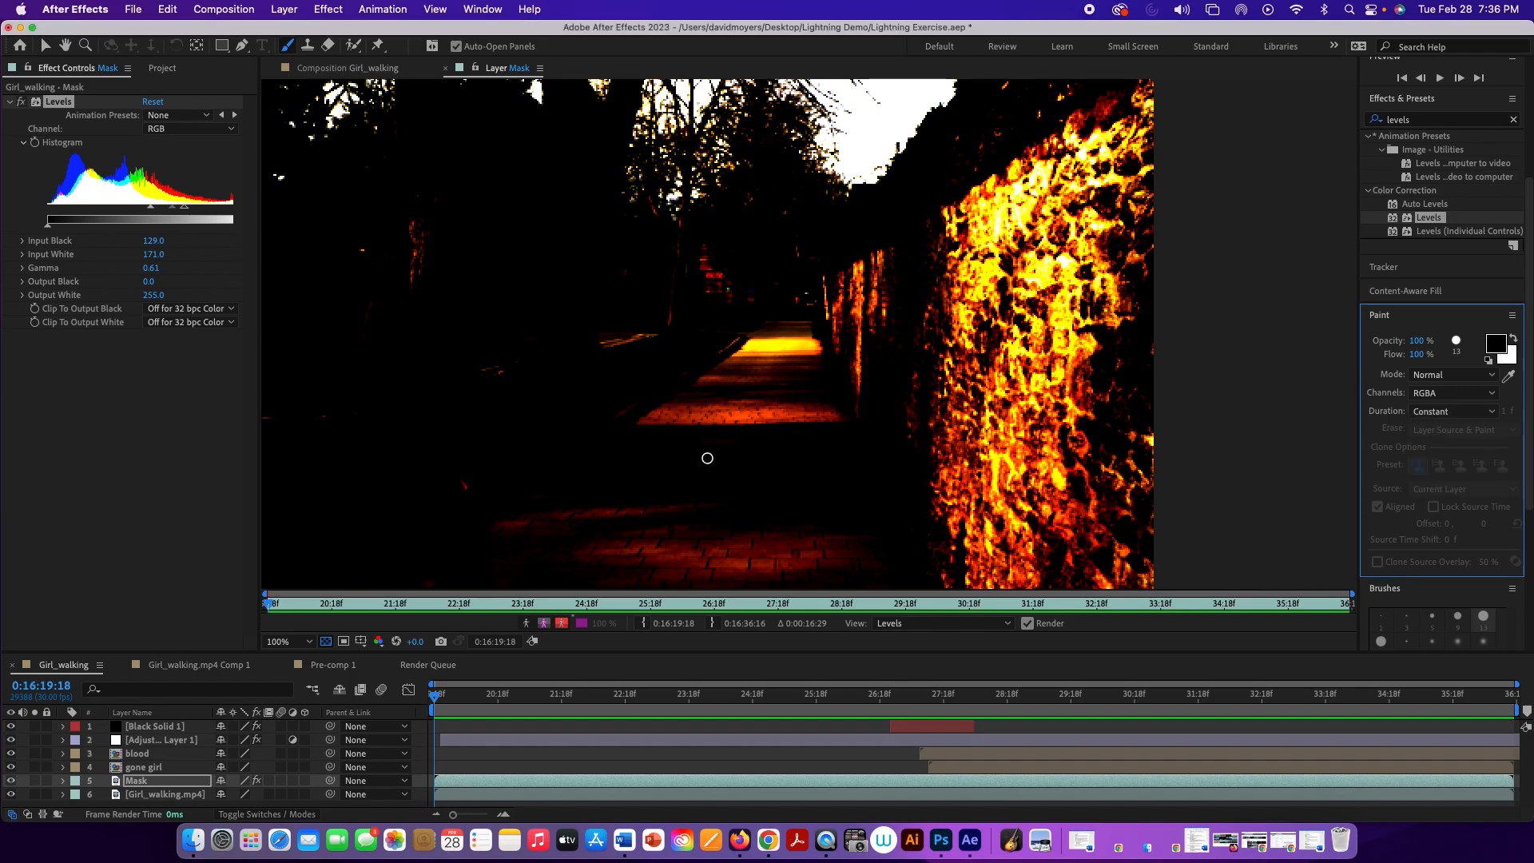
# Step: Set the playhead at the start of the clip and enlarge the Brush tool's tip to 139 px
pyautogui.click(436, 703)
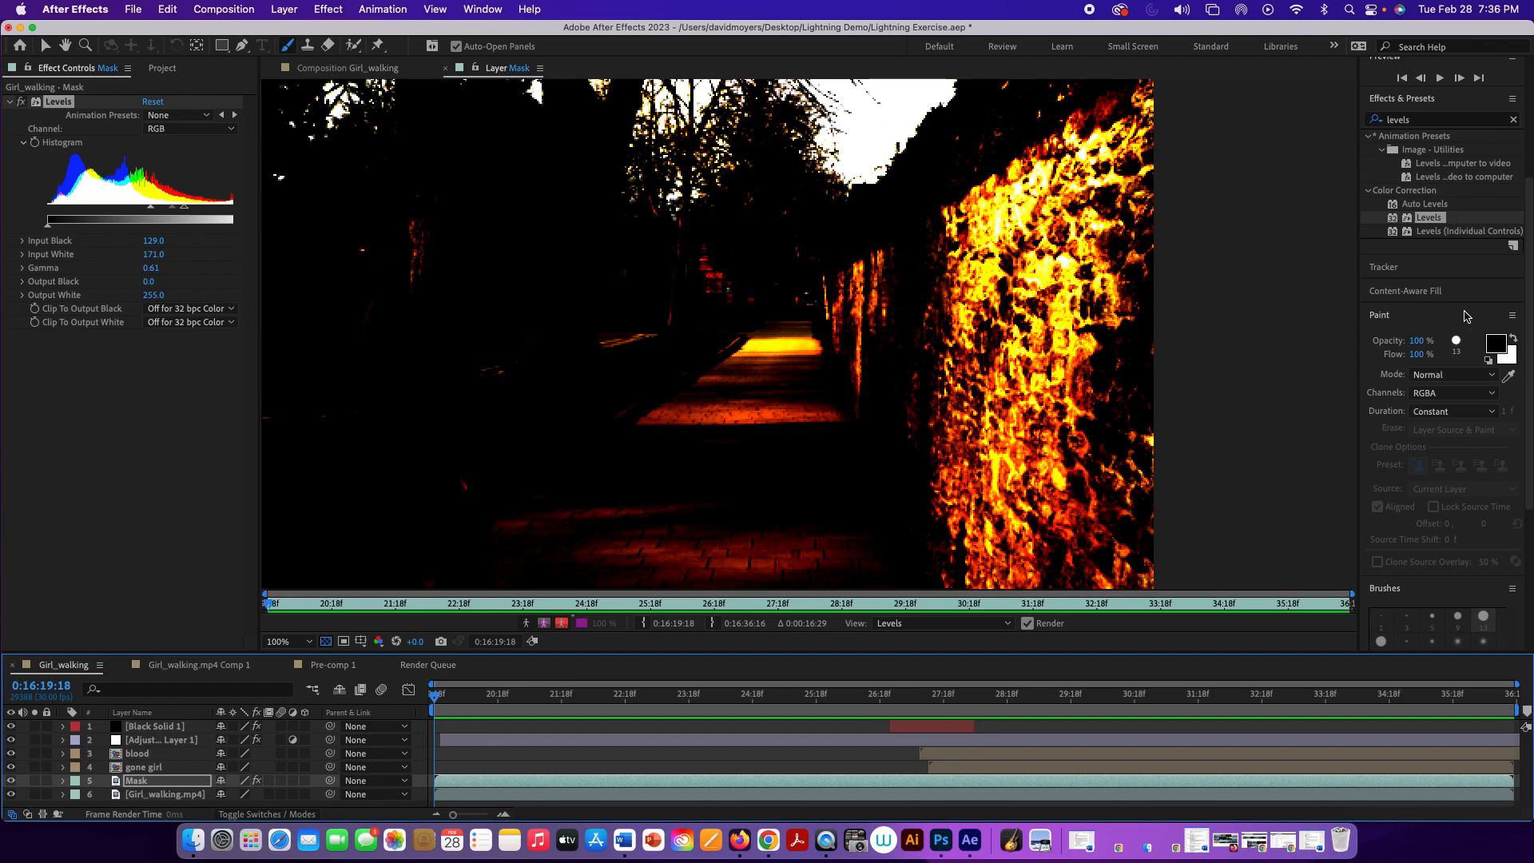
pyautogui.click(42, 48)
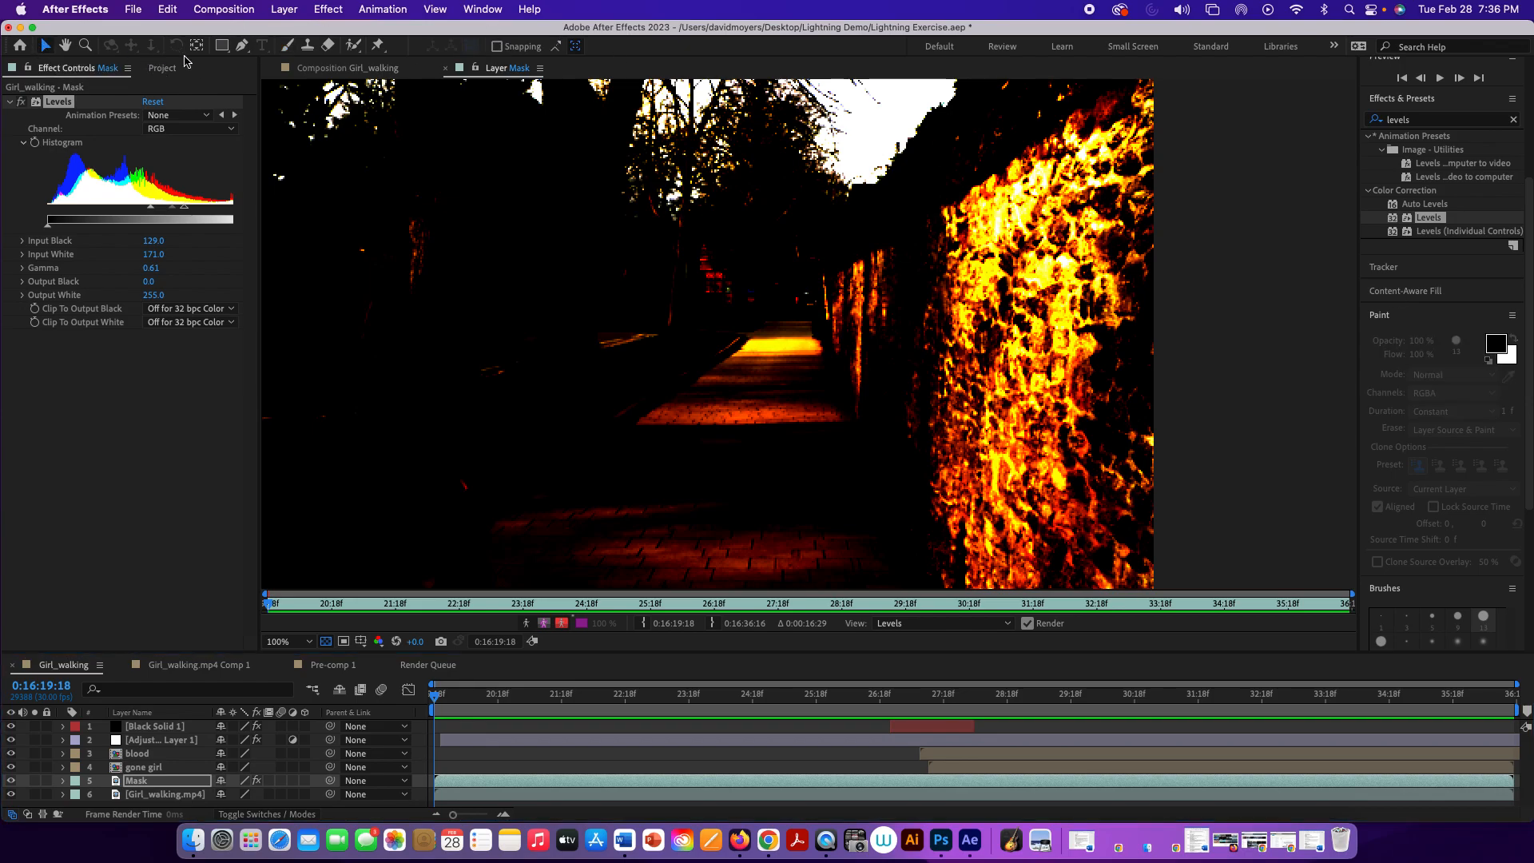
pyautogui.click(286, 46)
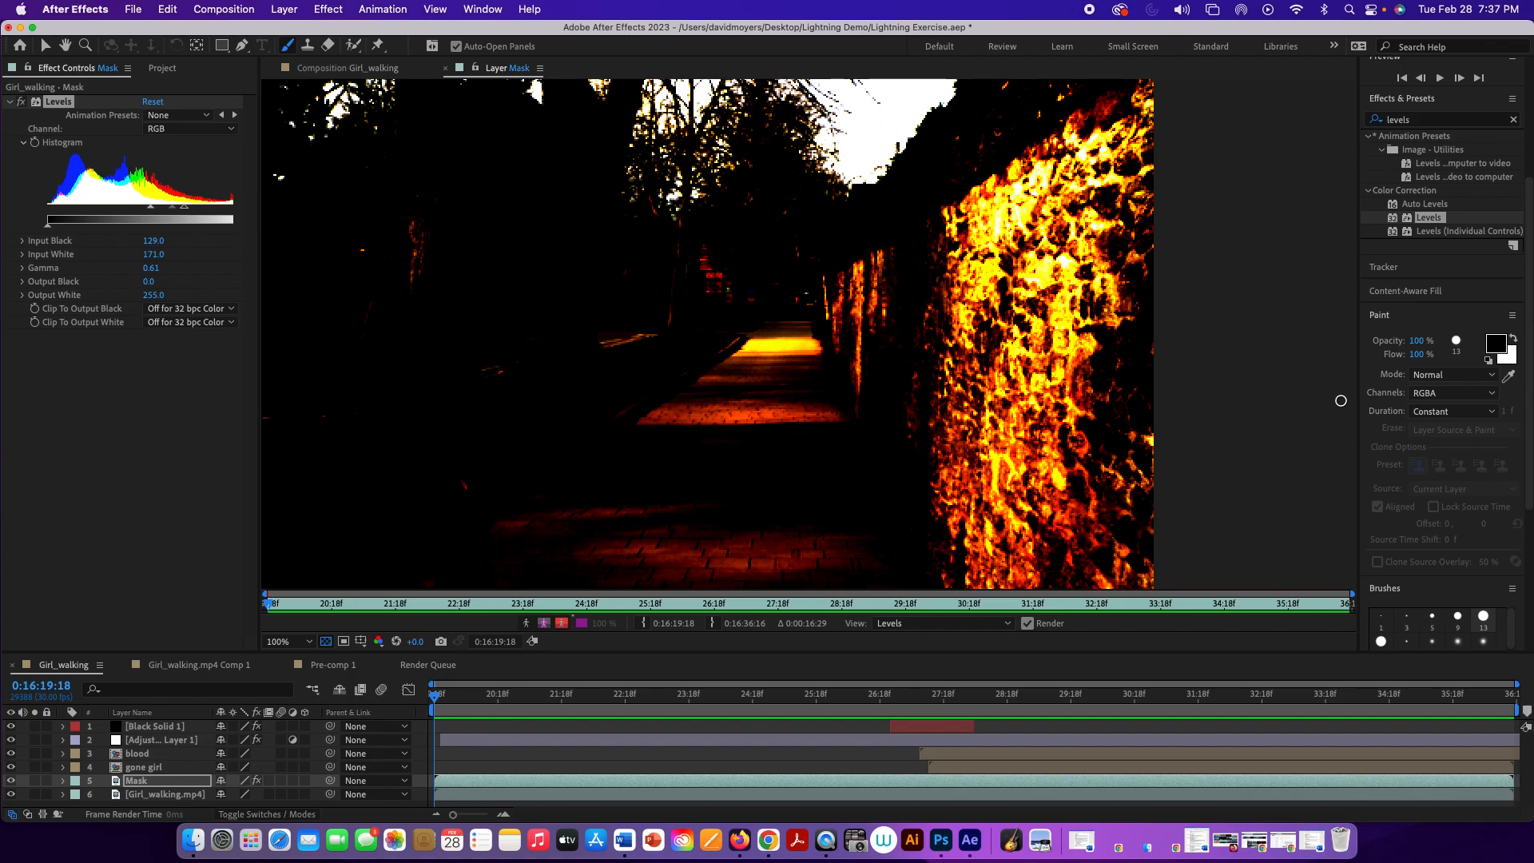
pyautogui.moveTo(1228, 324); pyautogui.dragTo(1253, 324)
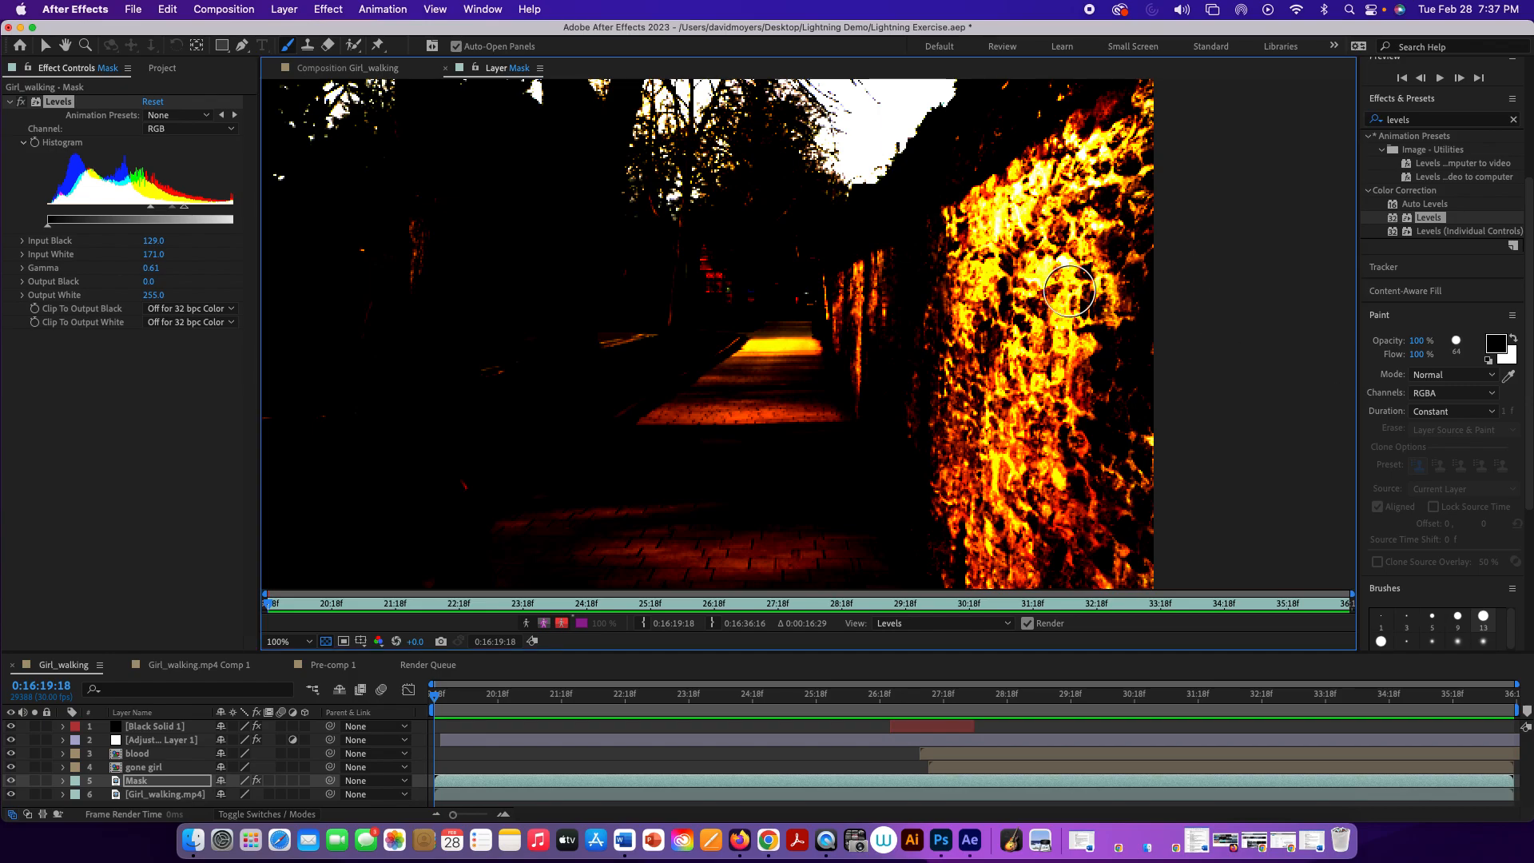
pyautogui.moveTo(861, 349)
pyautogui.mouseDown()
pyautogui.moveTo(876, 349)
pyautogui.moveTo(847, 349)
pyautogui.moveTo(903, 349)
pyautogui.moveTo(850, 349)
pyautogui.mouseUp()
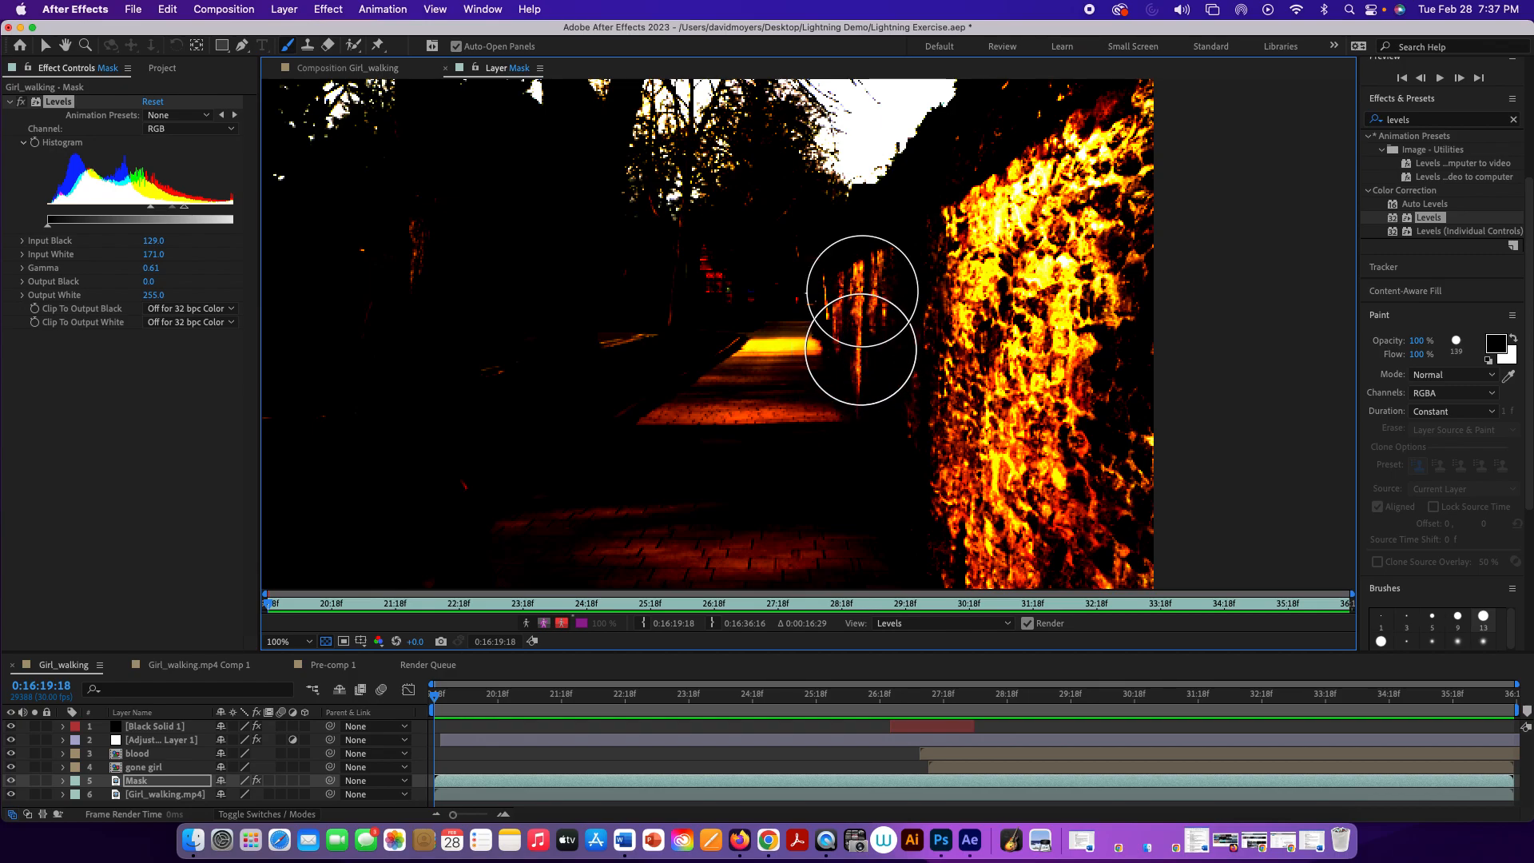
# Step: Paint black over the bright stone wall and the sidewalk highlights on the Mask layer
pyautogui.moveTo(975, 365); pyautogui.dragTo(1177, 337)
pyautogui.moveTo(908, 363)
pyautogui.mouseDown()
pyautogui.moveTo(1120, 241)
pyautogui.moveTo(983, 320)
pyautogui.moveTo(1186, 155)
pyautogui.moveTo(1023, 217)
pyautogui.moveTo(990, 246)
pyautogui.mouseUp()
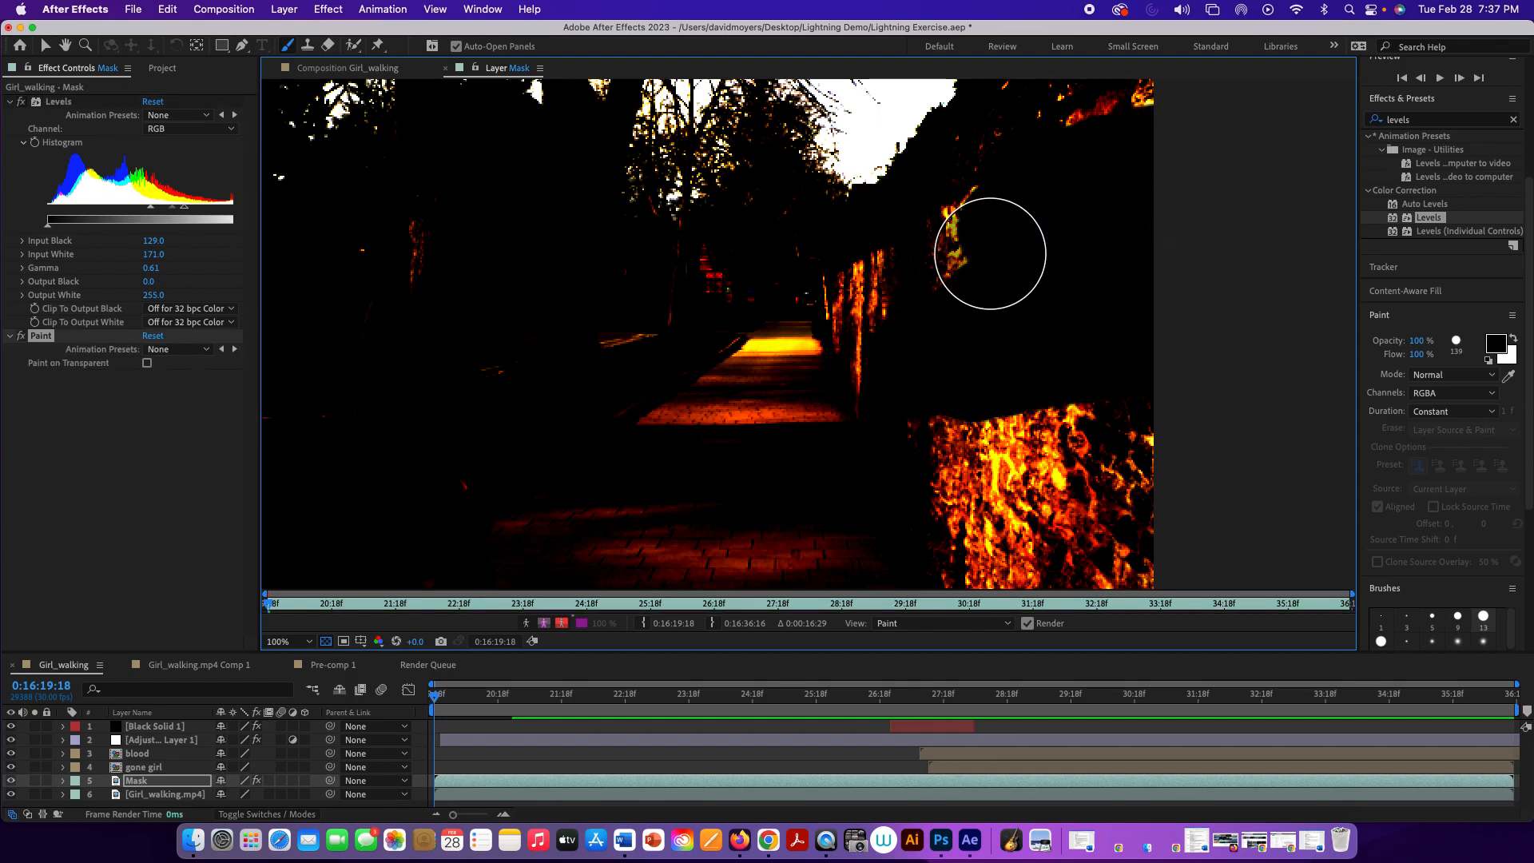
pyautogui.moveTo(992, 388)
pyautogui.mouseDown()
pyautogui.moveTo(1086, 453)
pyautogui.moveTo(1128, 454)
pyautogui.moveTo(893, 479)
pyautogui.moveTo(1196, 528)
pyautogui.moveTo(888, 533)
pyautogui.moveTo(1121, 581)
pyautogui.moveTo(814, 555)
pyautogui.moveTo(582, 554)
pyautogui.mouseUp()
pyautogui.moveTo(788, 403)
pyautogui.mouseDown()
pyautogui.moveTo(683, 431)
pyautogui.moveTo(829, 346)
pyautogui.moveTo(878, 296)
pyautogui.mouseUp()
pyautogui.click(979, 202)
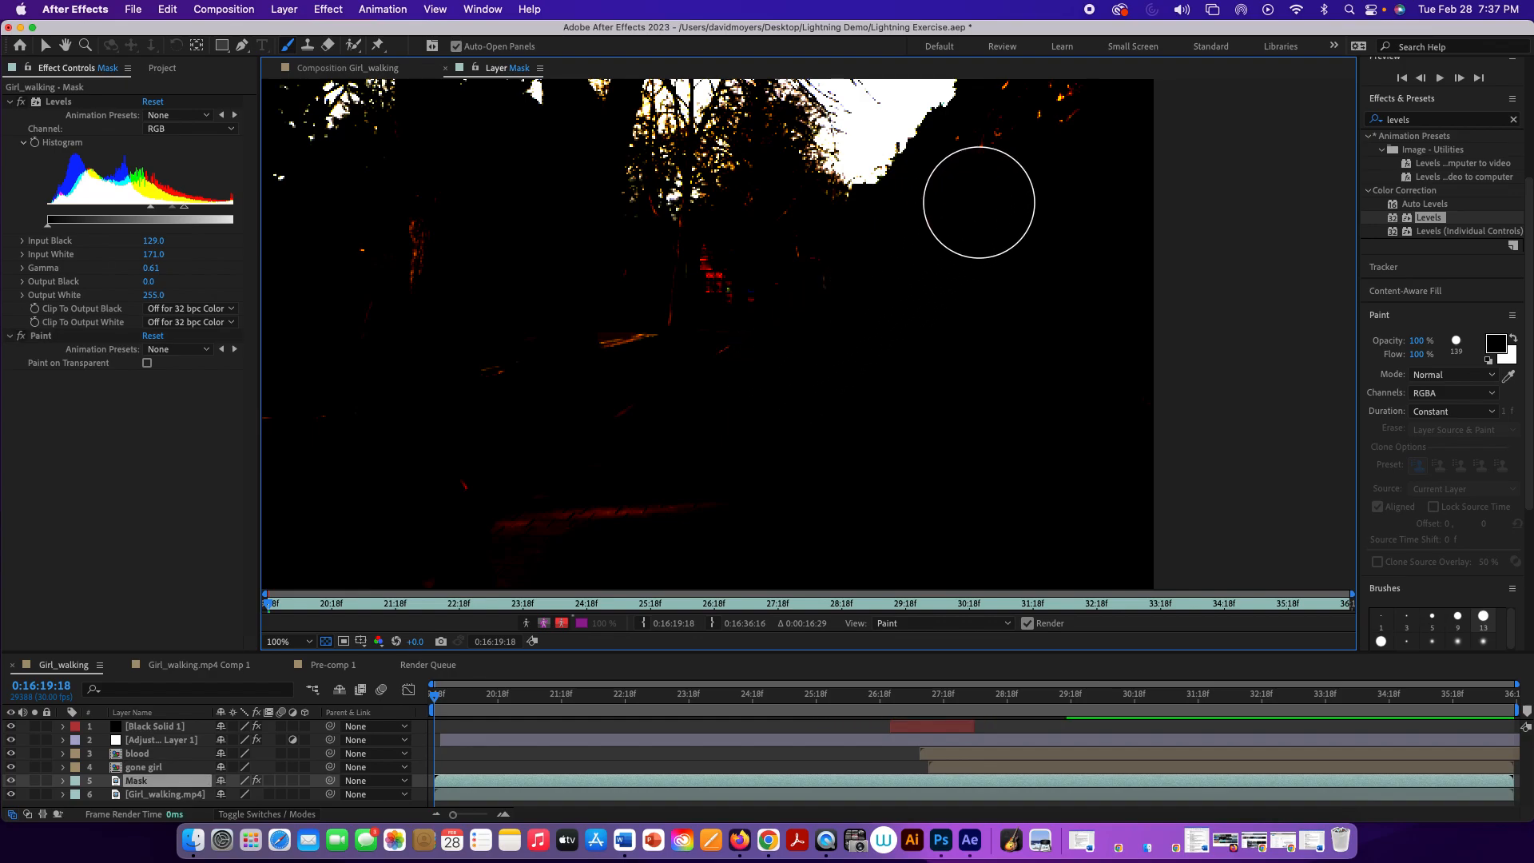
# Step: Reduce the brush to 34 px and paint black over the remaining orange specks along the top of the wall
pyautogui.moveTo(1006, 335); pyautogui.dragTo(937, 335)
pyautogui.press('space')
pyautogui.moveTo(1070, 205); pyautogui.dragTo(1017, 349)
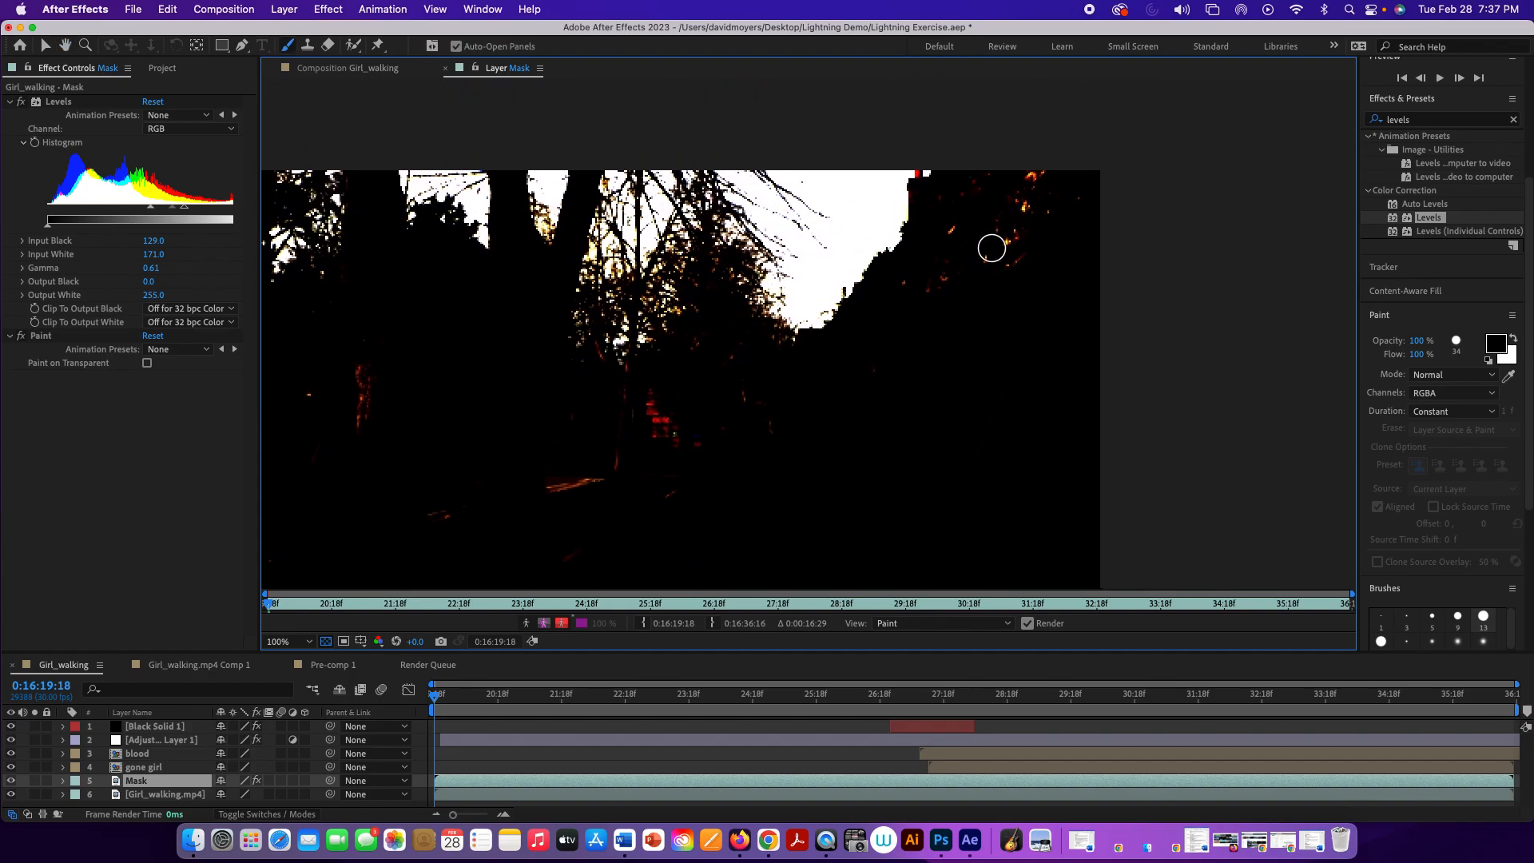
pyautogui.moveTo(1023, 165)
pyautogui.mouseDown()
pyautogui.moveTo(998, 203)
pyautogui.moveTo(1036, 172)
pyautogui.moveTo(945, 236)
pyautogui.moveTo(985, 187)
pyautogui.moveTo(929, 205)
pyautogui.moveTo(957, 192)
pyautogui.moveTo(899, 306)
pyautogui.moveTo(1039, 192)
pyautogui.mouseUp()
pyautogui.moveTo(723, 366)
pyautogui.mouseDown()
pyautogui.moveTo(825, 204)
pyautogui.moveTo(771, 251)
pyautogui.moveTo(766, 235)
pyautogui.moveTo(800, 274)
pyautogui.moveTo(759, 318)
pyautogui.moveTo(781, 325)
pyautogui.moveTo(668, 318)
pyautogui.mouseUp()
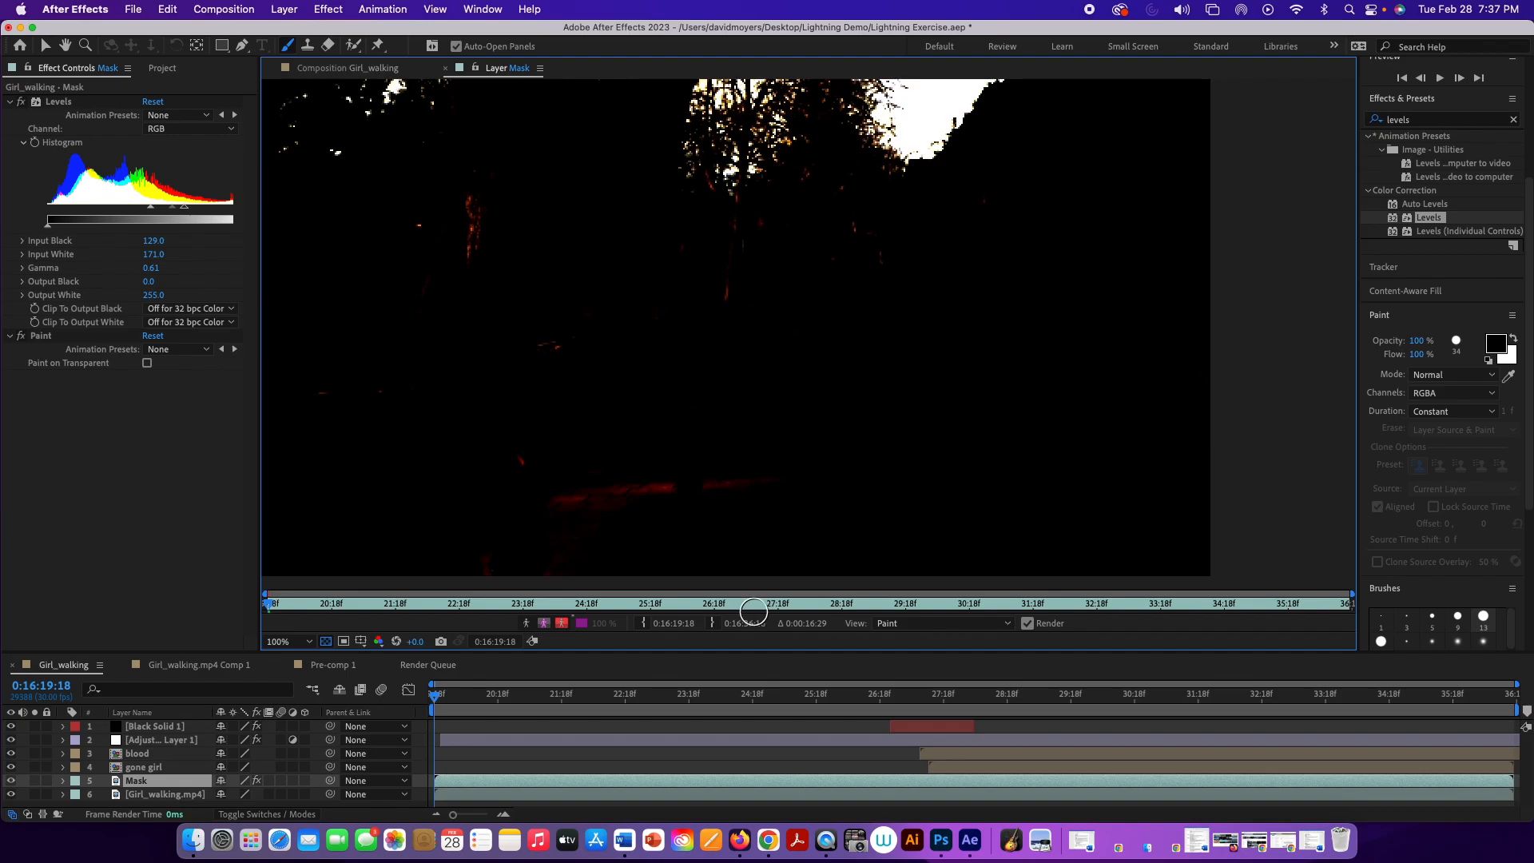
# Step: Enlarge the brush and paint out the red patches on the ground and below the trees
pyautogui.press('space')
pyautogui.moveTo(765, 481)
pyautogui.mouseDown()
pyautogui.moveTo(866, 462)
pyautogui.moveTo(966, 479)
pyautogui.mouseUp()
pyautogui.moveTo(869, 461); pyautogui.dragTo(868, 420)
pyautogui.moveTo(779, 470)
pyautogui.mouseDown()
pyautogui.moveTo(1026, 493)
pyautogui.moveTo(684, 466)
pyautogui.moveTo(739, 213)
pyautogui.moveTo(680, 212)
pyautogui.moveTo(630, 305)
pyautogui.moveTo(632, 239)
pyautogui.moveTo(549, 403)
pyautogui.moveTo(840, 268)
pyautogui.mouseUp()
pyautogui.press('space')
pyautogui.moveTo(950, 326); pyautogui.dragTo(937, 586)
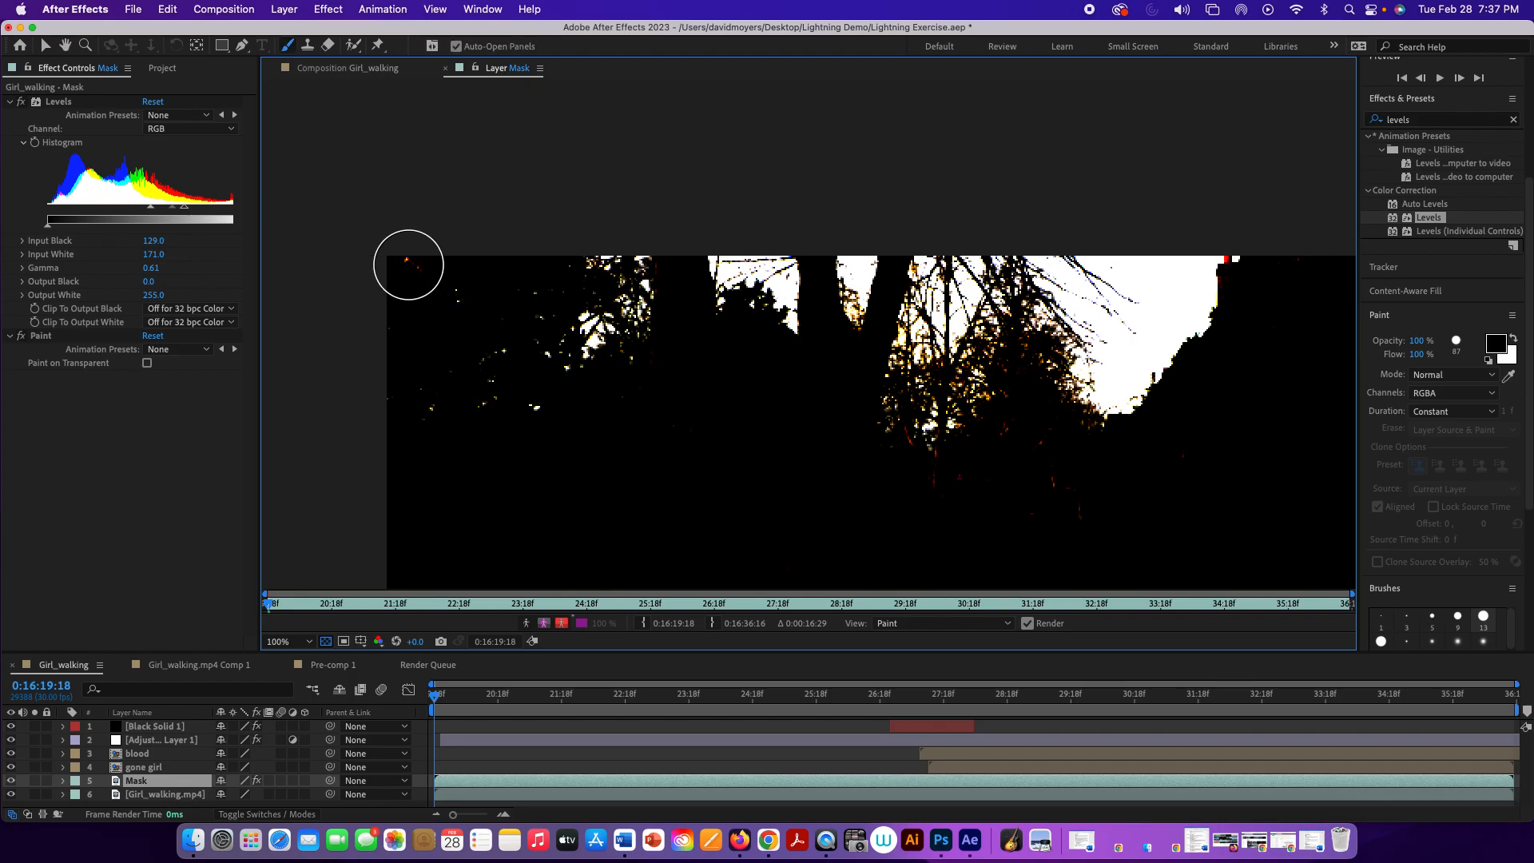
# Step: Paint out the small red specks beneath the trees at 200% magnification, using a finer brush of 11 px and less
pyautogui.press('space')
pyautogui.moveTo(799, 397); pyautogui.dragTo(775, 412)
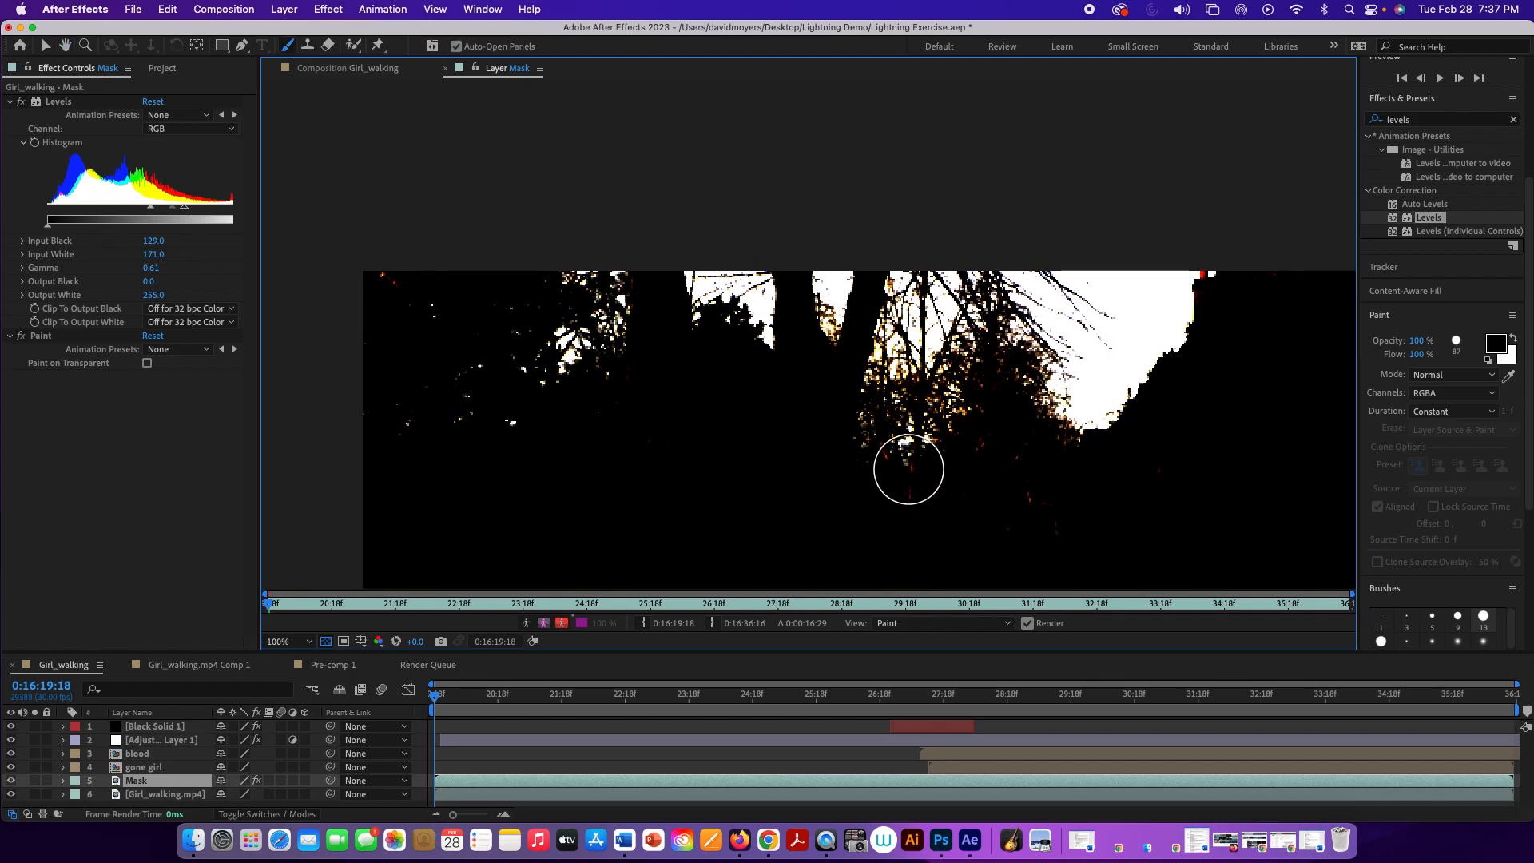
pyautogui.press('.')
pyautogui.press('space')
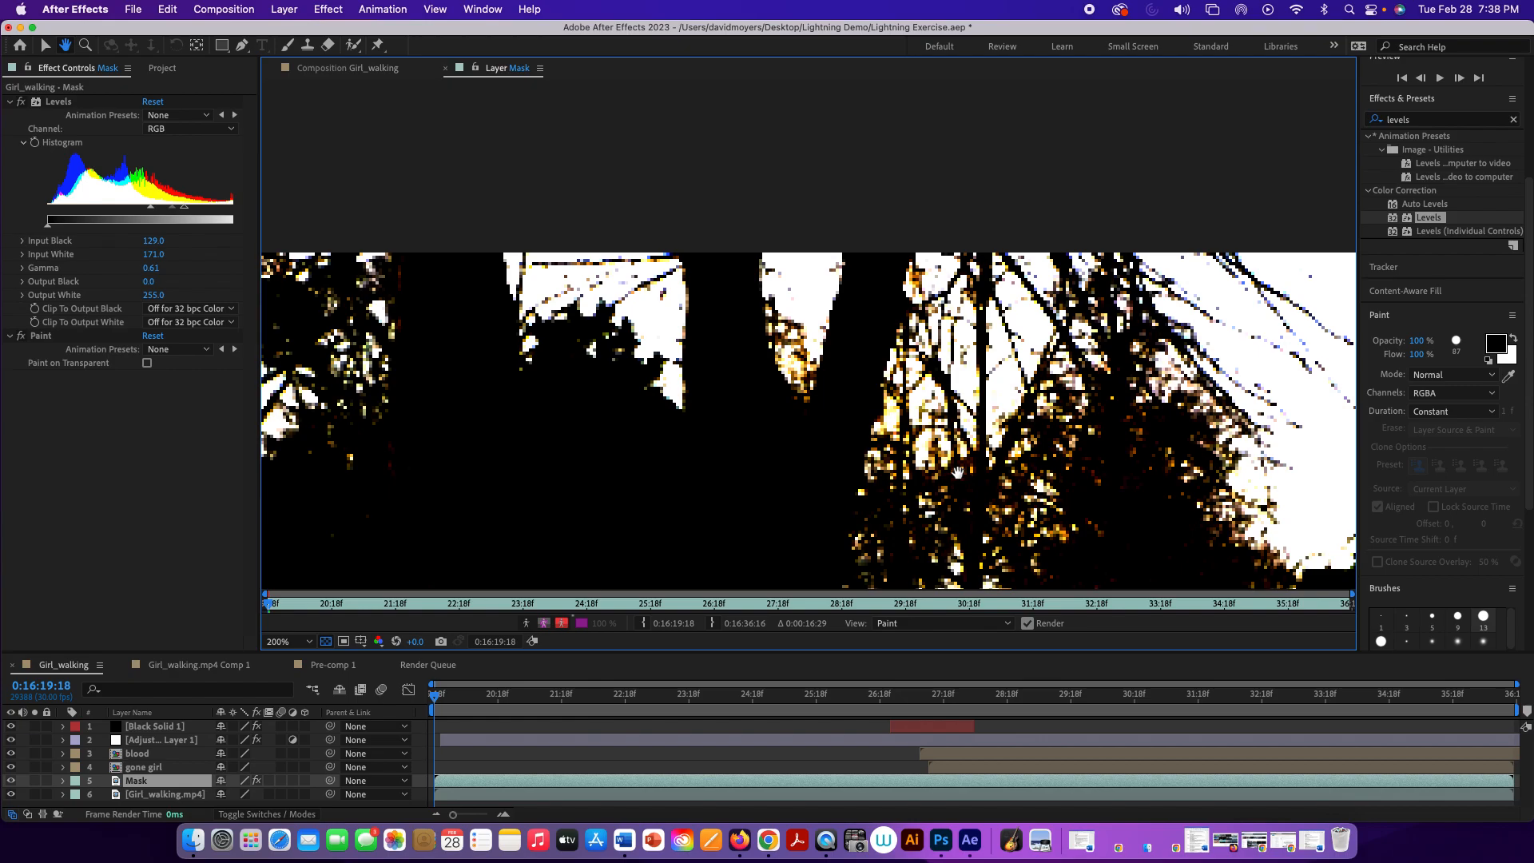
pyautogui.moveTo(951, 475); pyautogui.dragTo(830, 231)
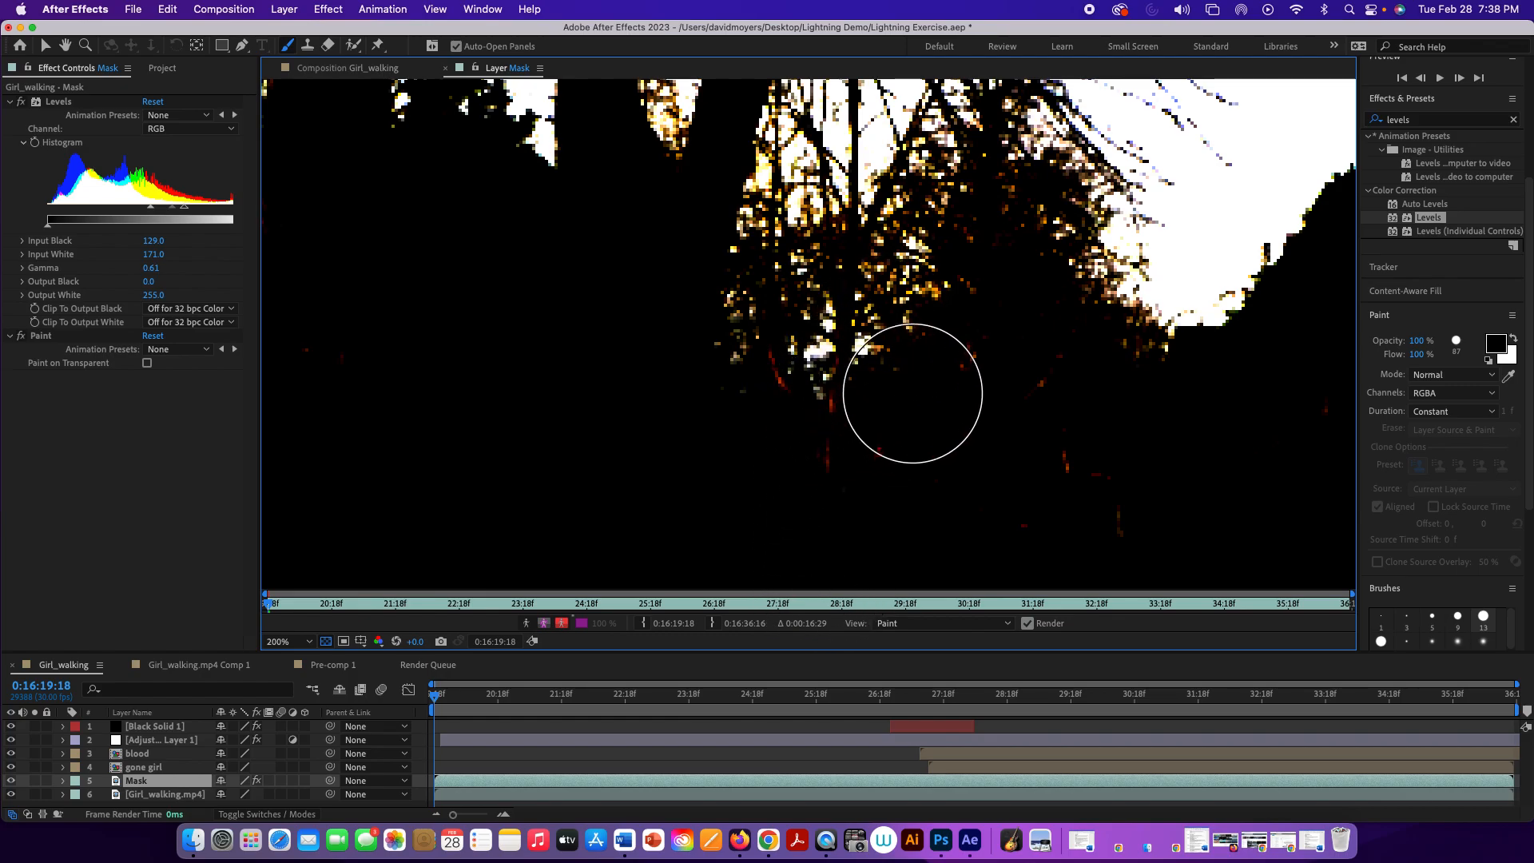
pyautogui.moveTo(914, 392)
pyautogui.mouseDown()
pyautogui.moveTo(948, 393)
pyautogui.moveTo(887, 475)
pyautogui.mouseUp()
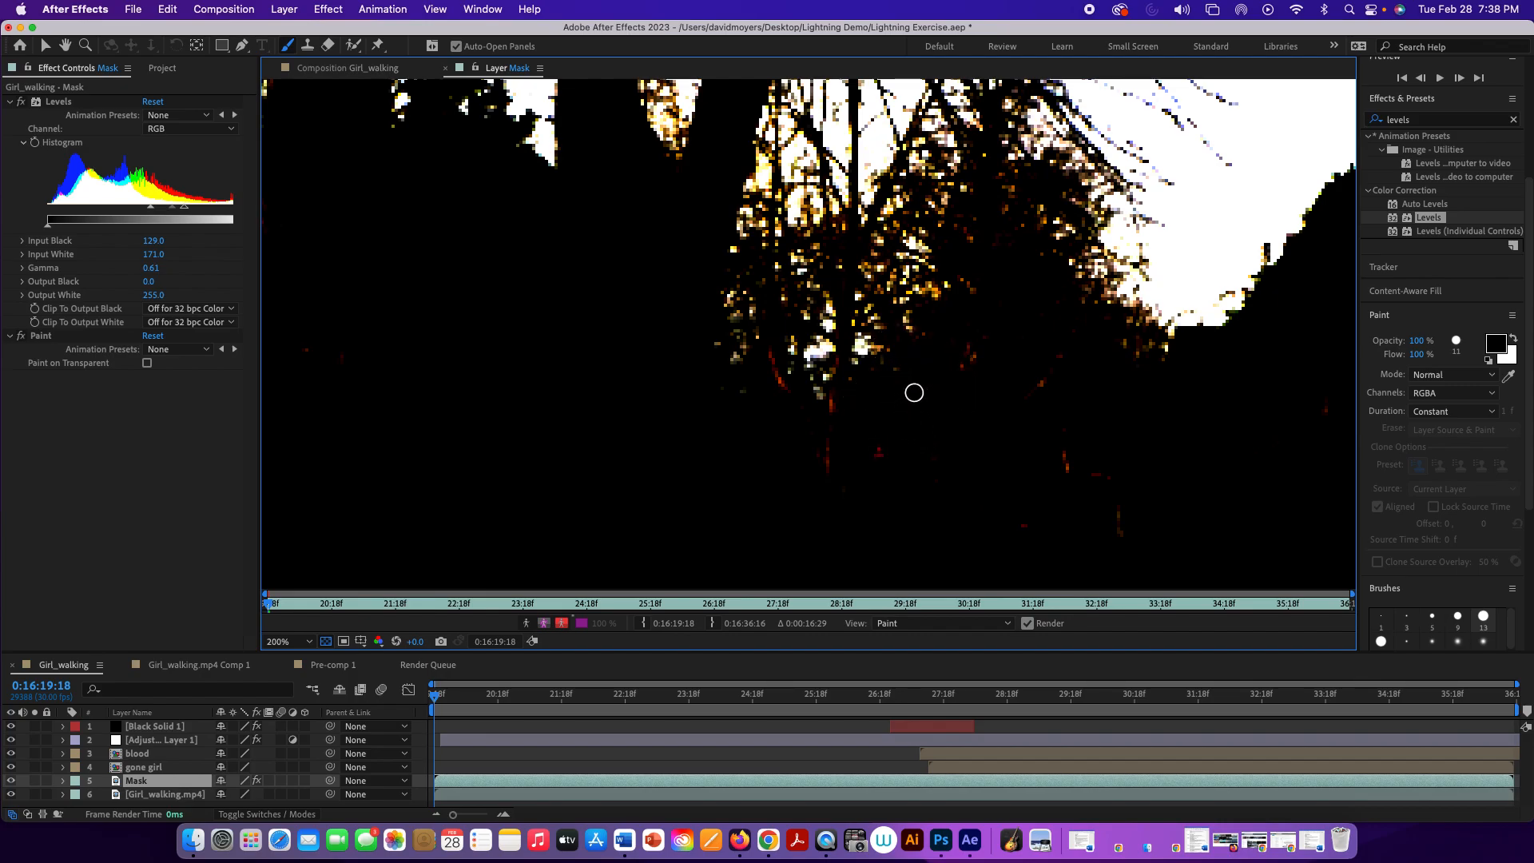
pyautogui.moveTo(837, 403); pyautogui.dragTo(841, 413)
pyautogui.scroll(-2, 1133, 554)
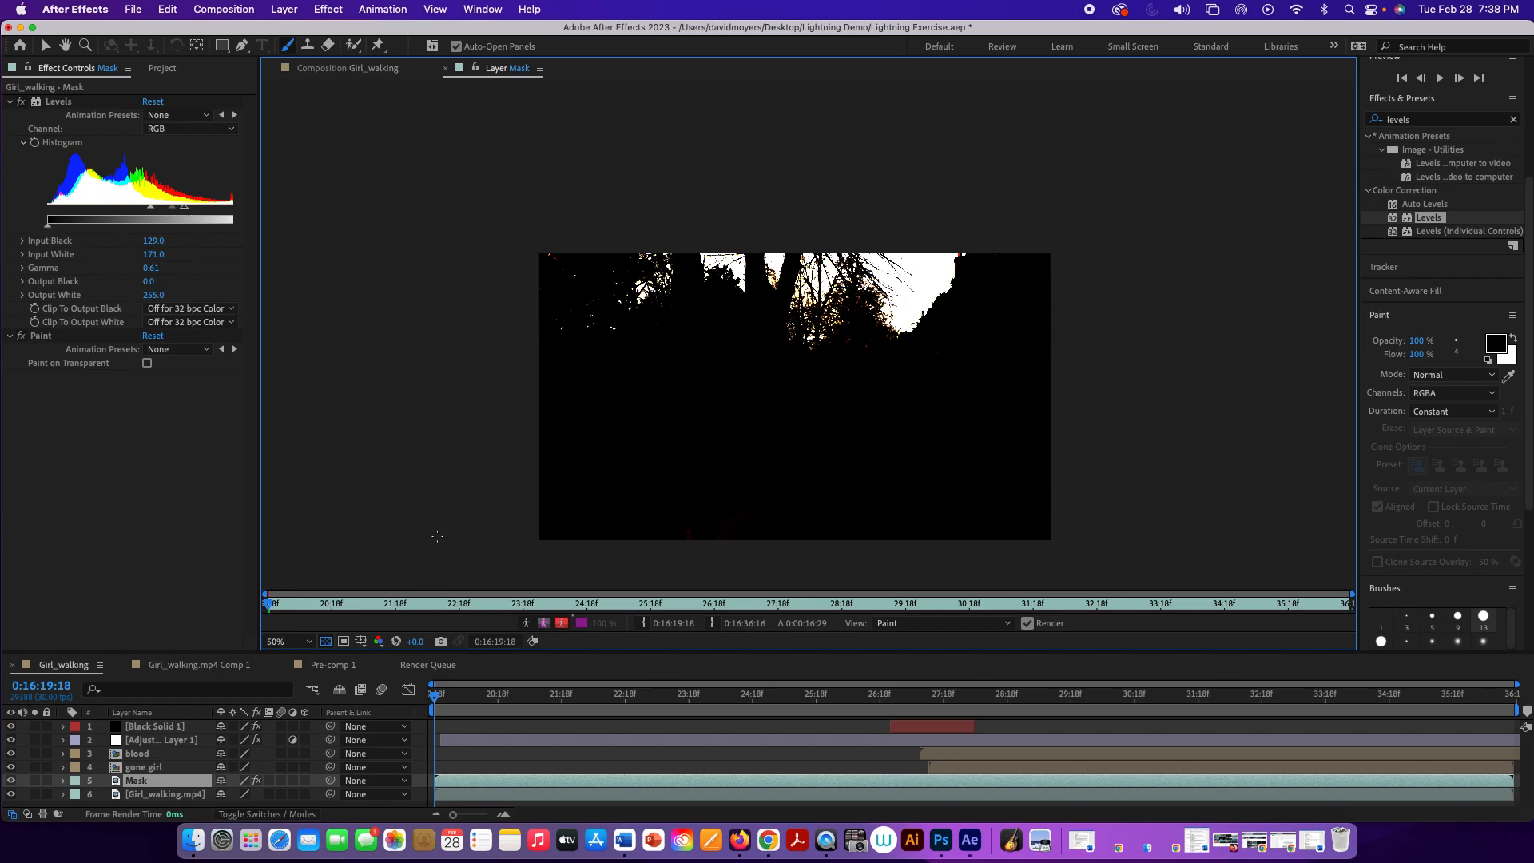
# Step: Return to the Girl_walking composition view and give the timeline more height
pyautogui.doubleClick(161, 795)
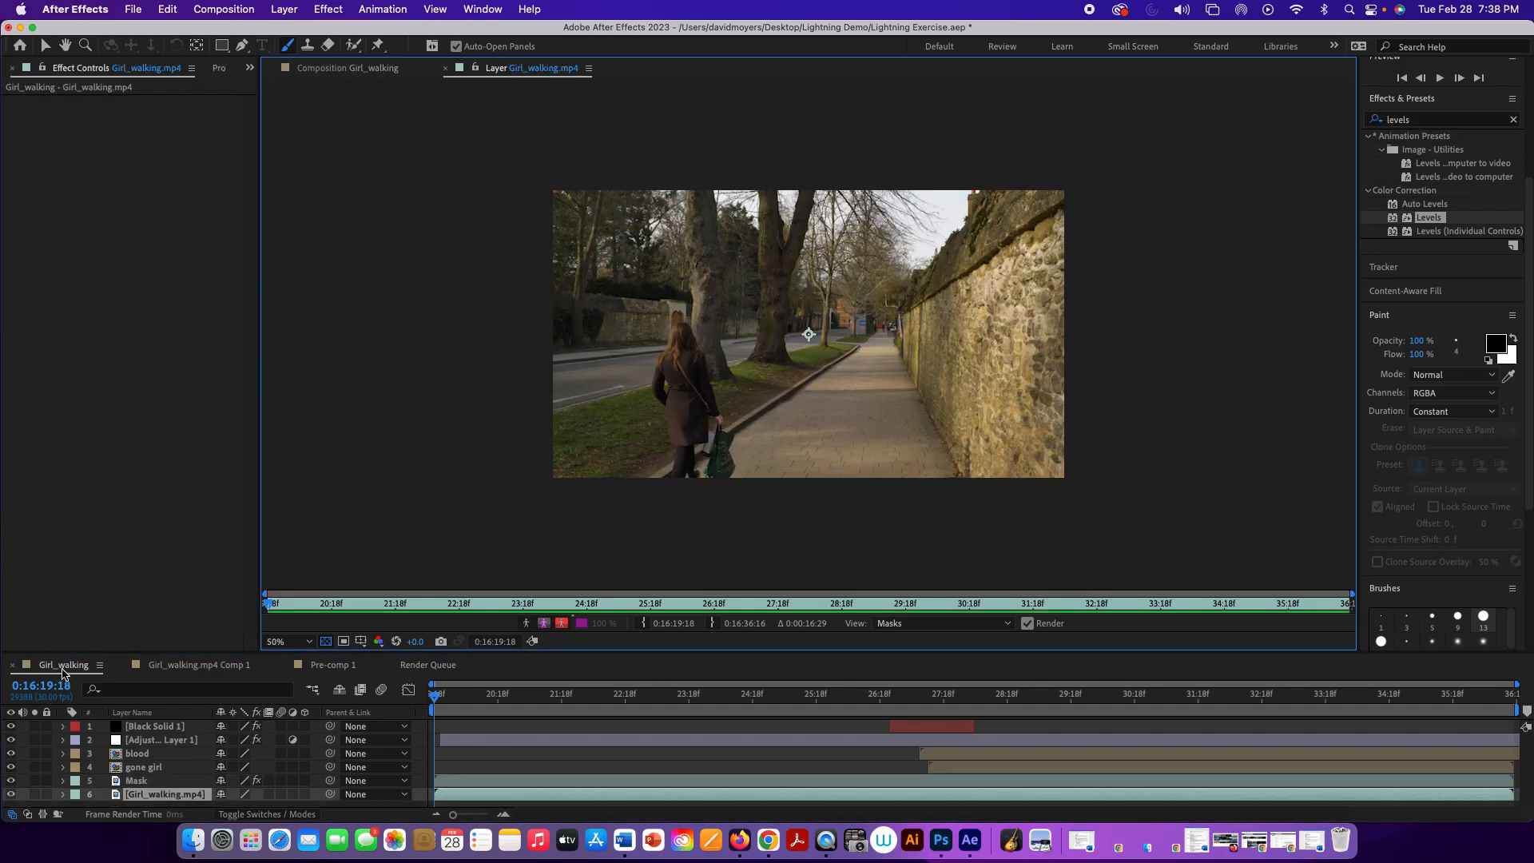
pyautogui.click(63, 669)
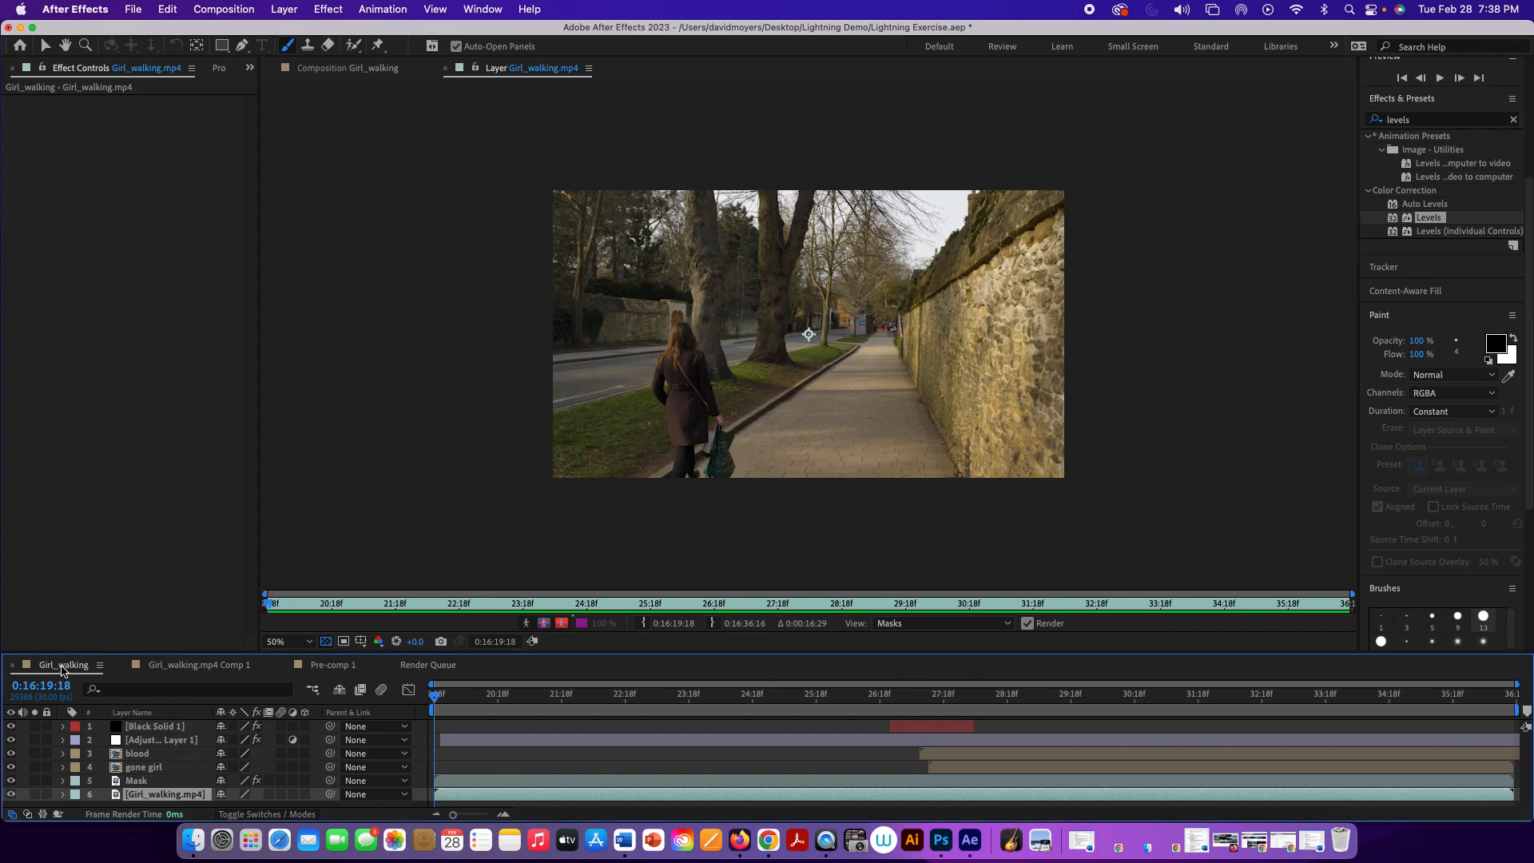
pyautogui.click(338, 69)
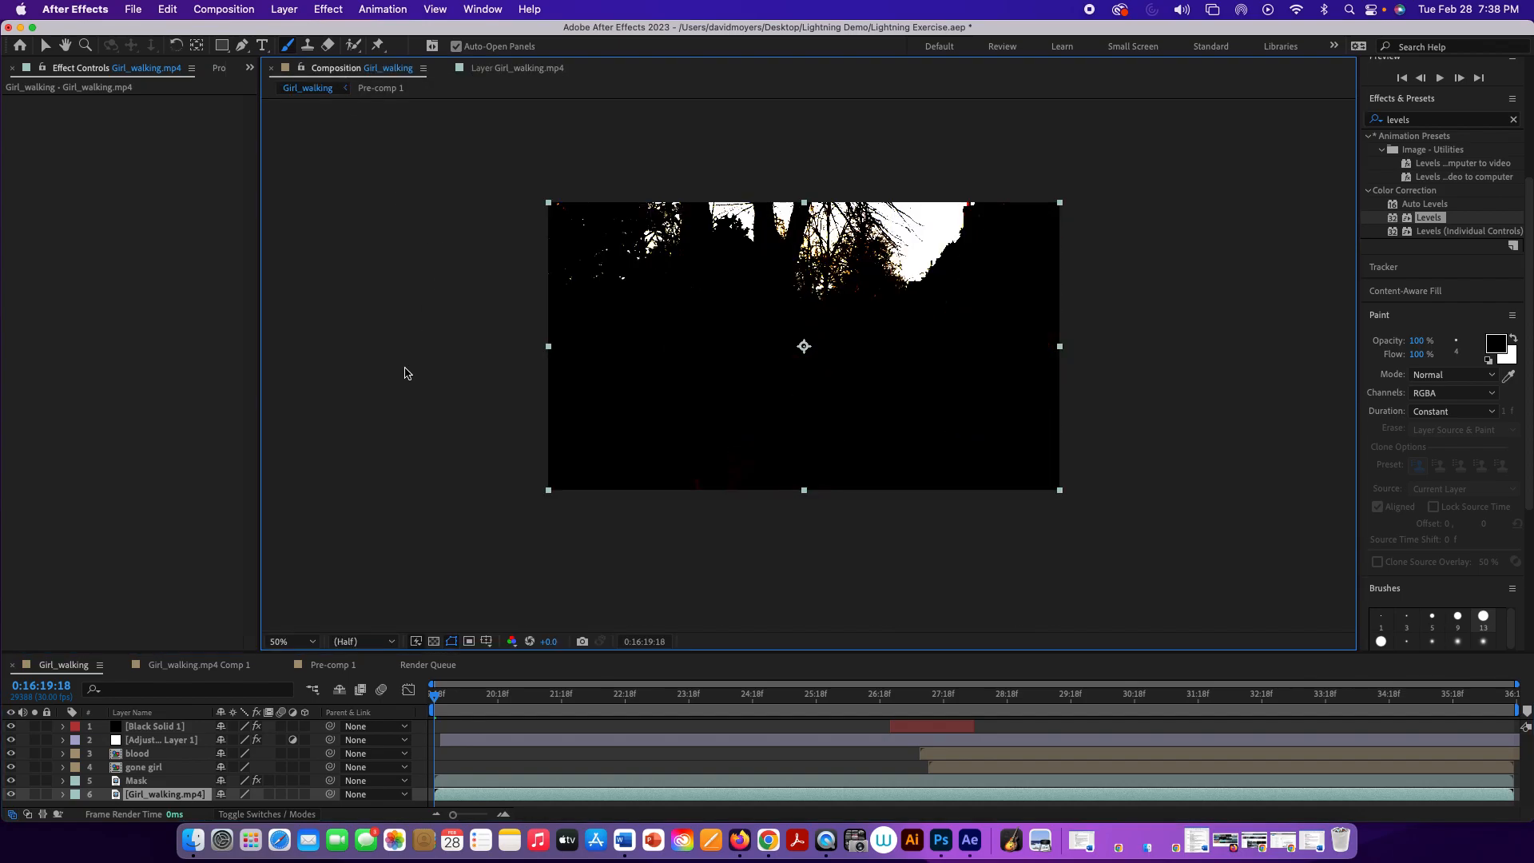
pyautogui.moveTo(846, 654); pyautogui.dragTo(818, 526)
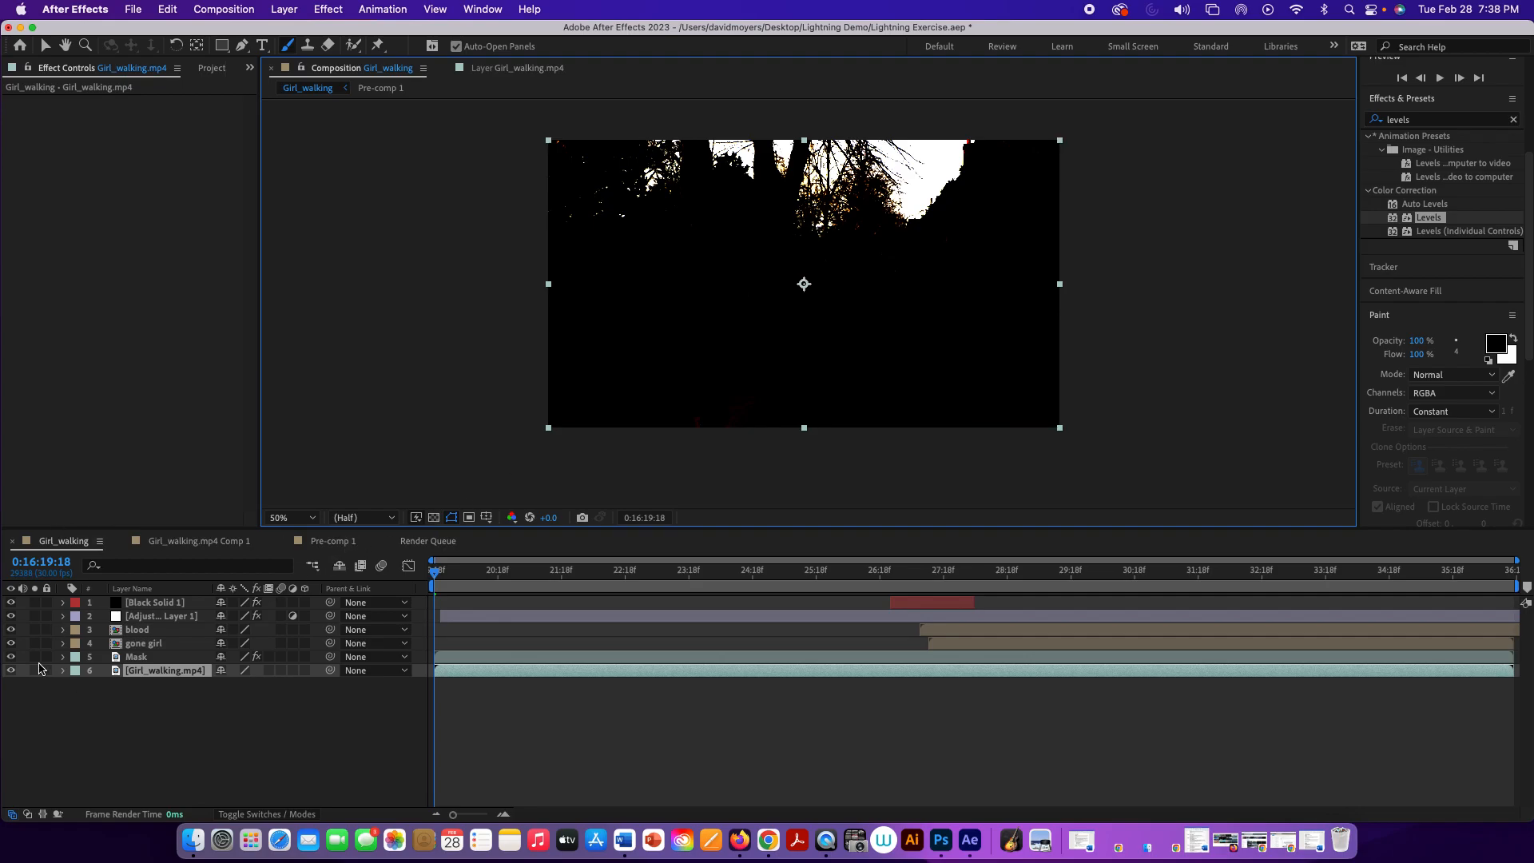
# Step: Toggle the Mask layer's visibility several times to compare it with the original footage beneath
pyautogui.click(11, 657)
pyautogui.click(10, 656)
pyautogui.click(11, 657)
pyautogui.click(11, 657)
pyautogui.click(11, 657)
pyautogui.click(10, 657)
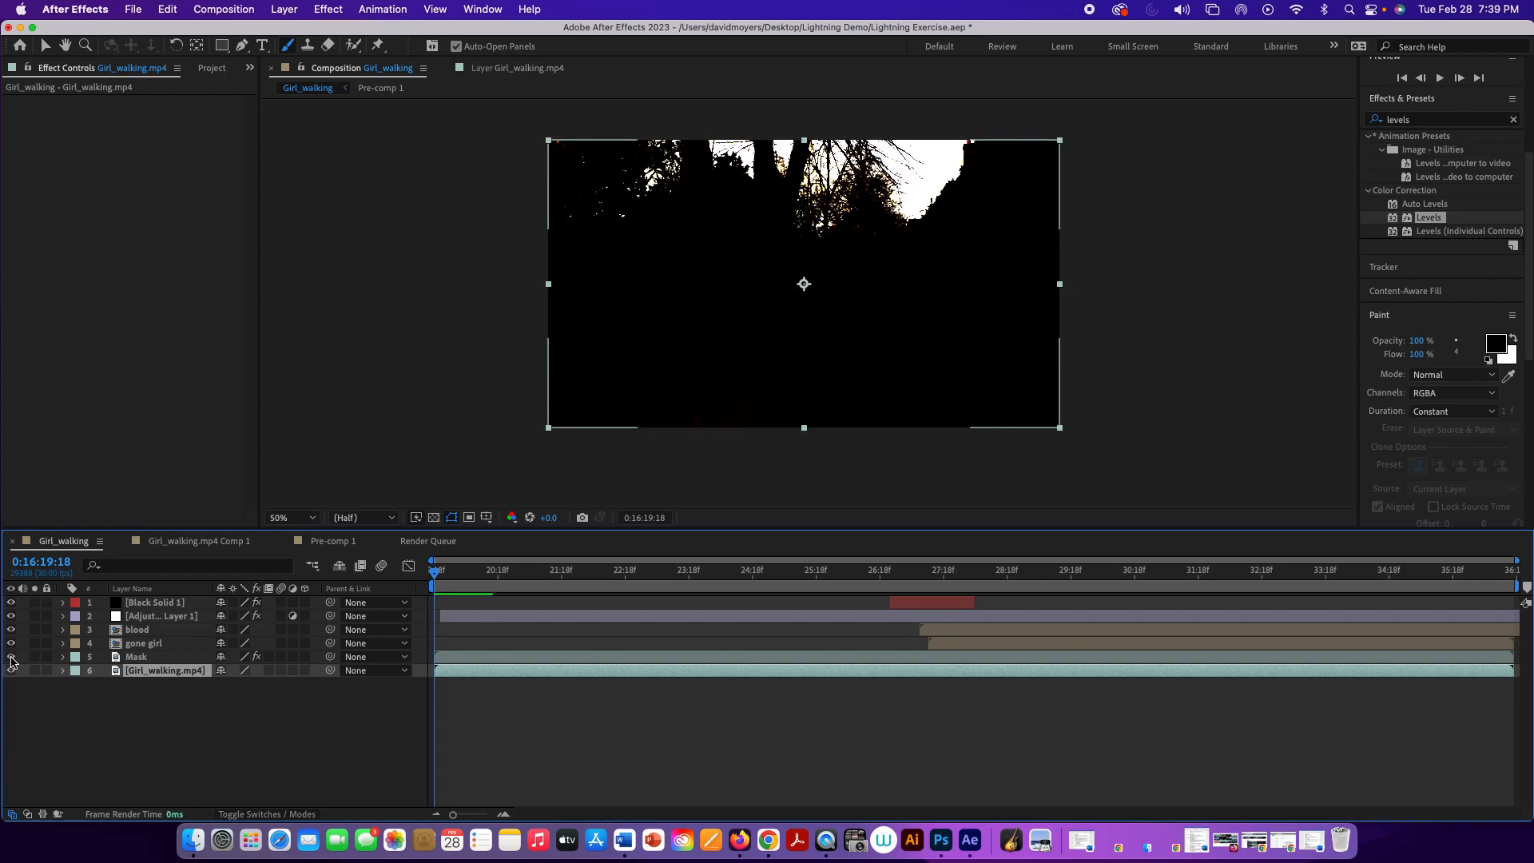
# Step: Preview the painted mask over the first seconds of the clip and return the playhead to the start
pyautogui.press('space')
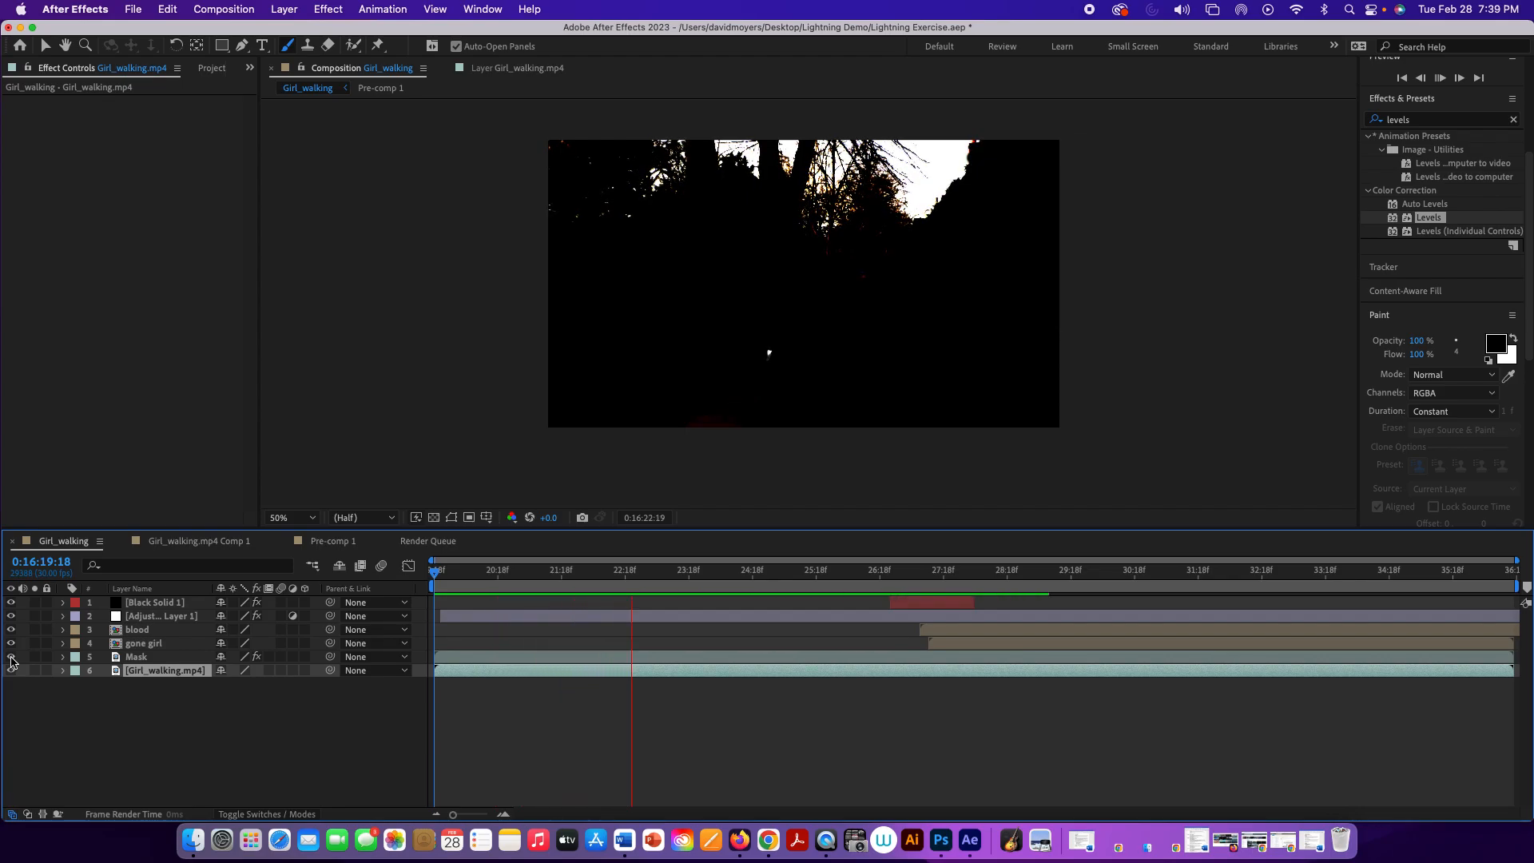
pyautogui.press('space')
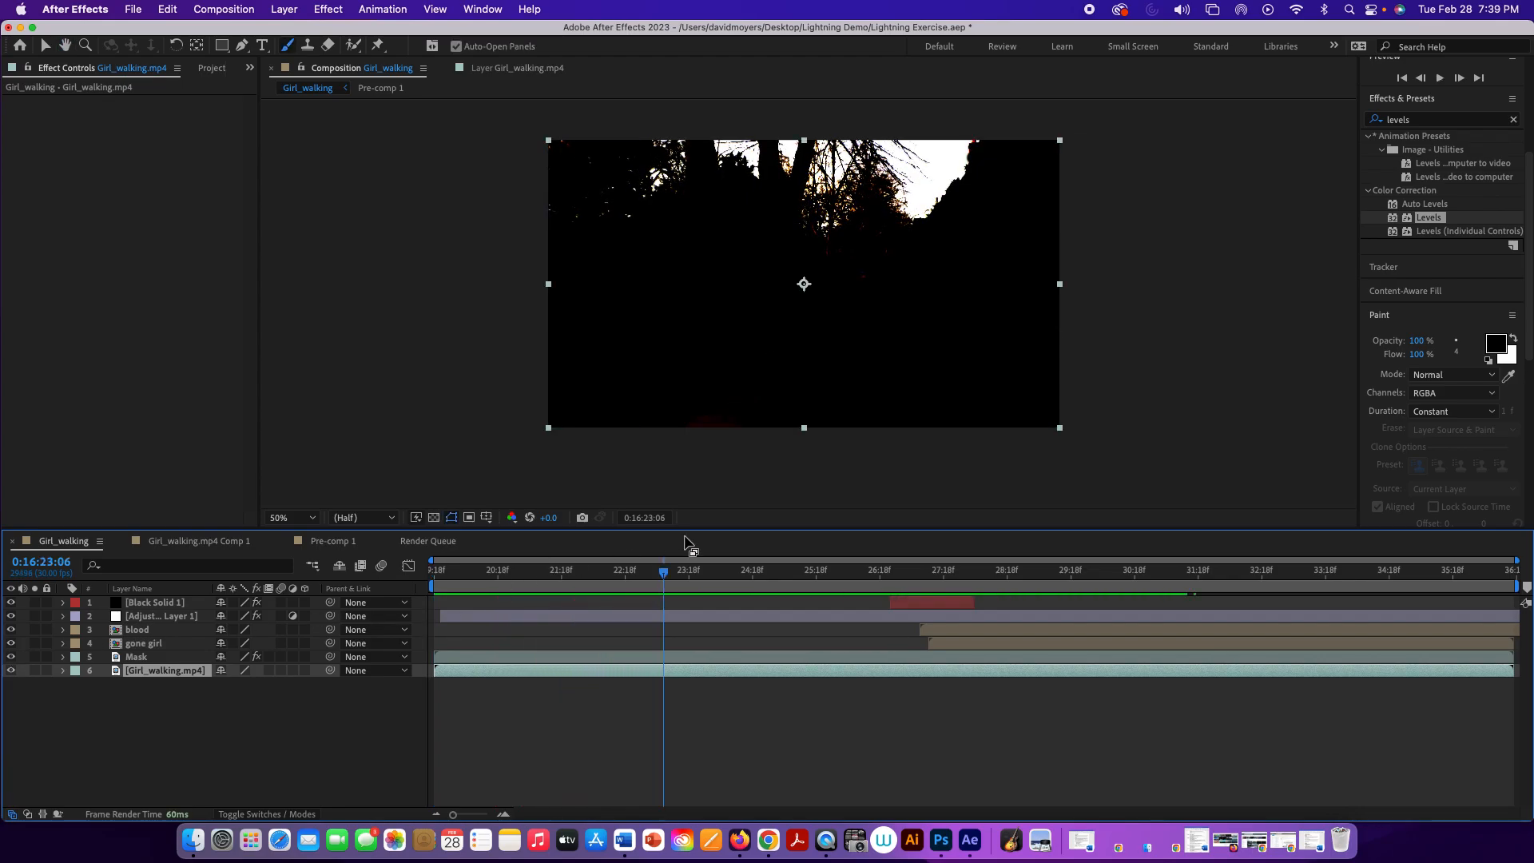
pyautogui.moveTo(667, 577); pyautogui.dragTo(307, 596)
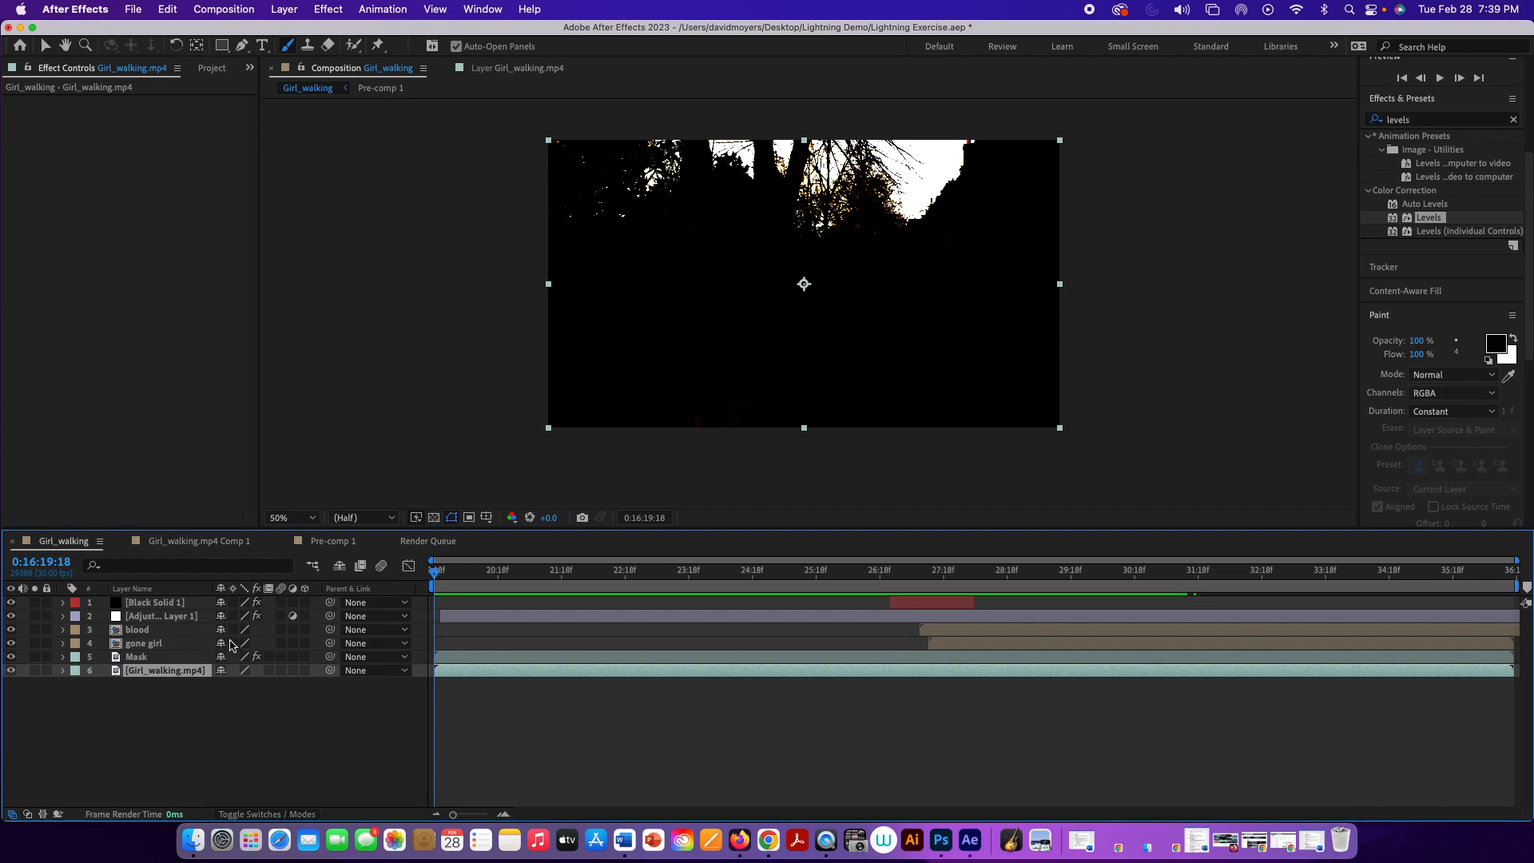
# Step: Reopen the Mask layer in its layer viewer and paint out the red remnants along the lower edge with a 180 px brush
pyautogui.click(204, 656)
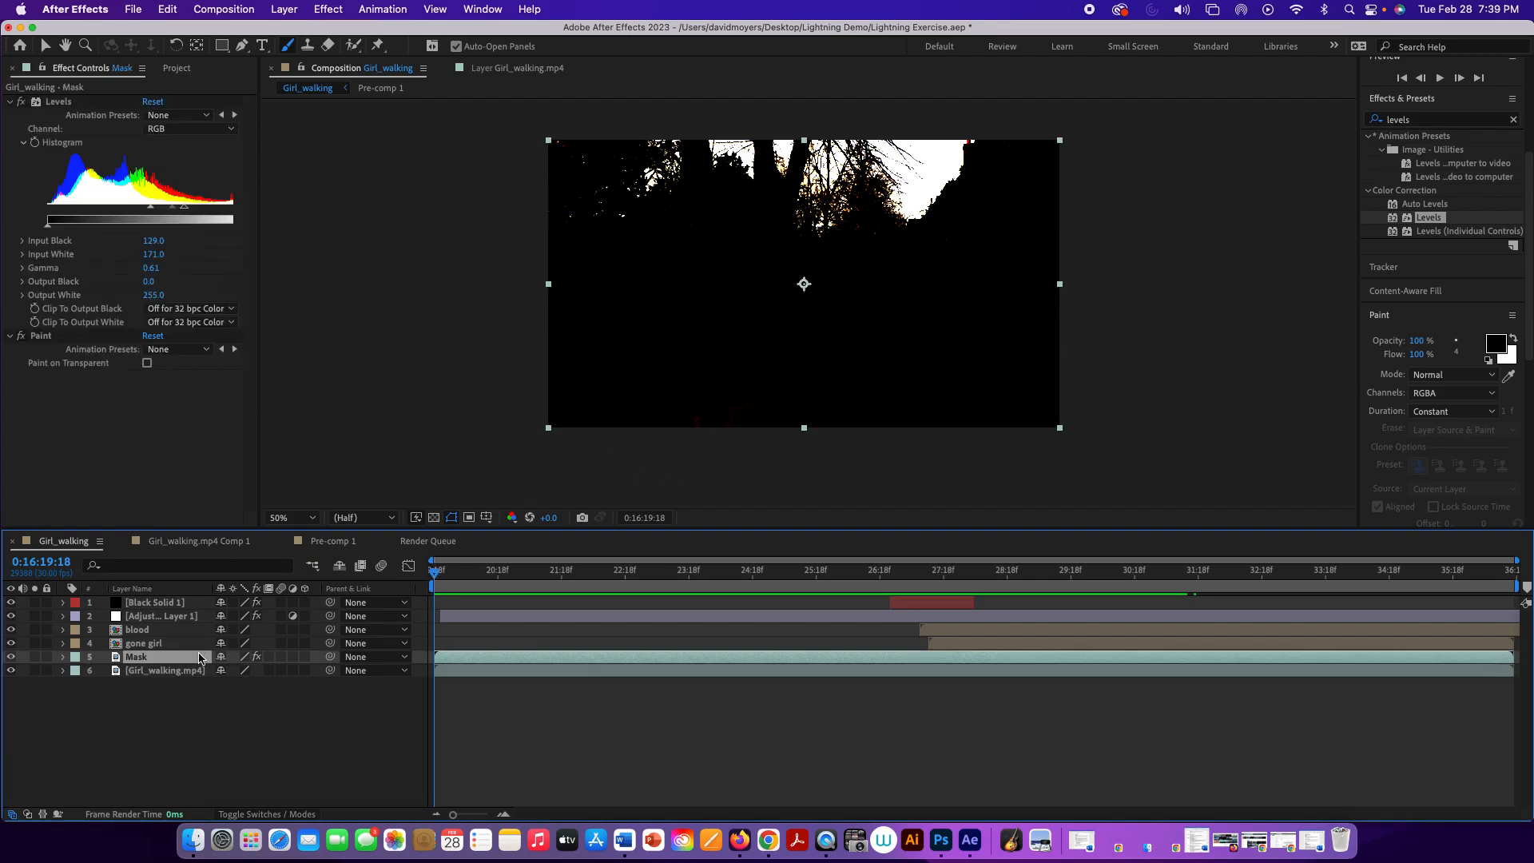
pyautogui.doubleClick(793, 399)
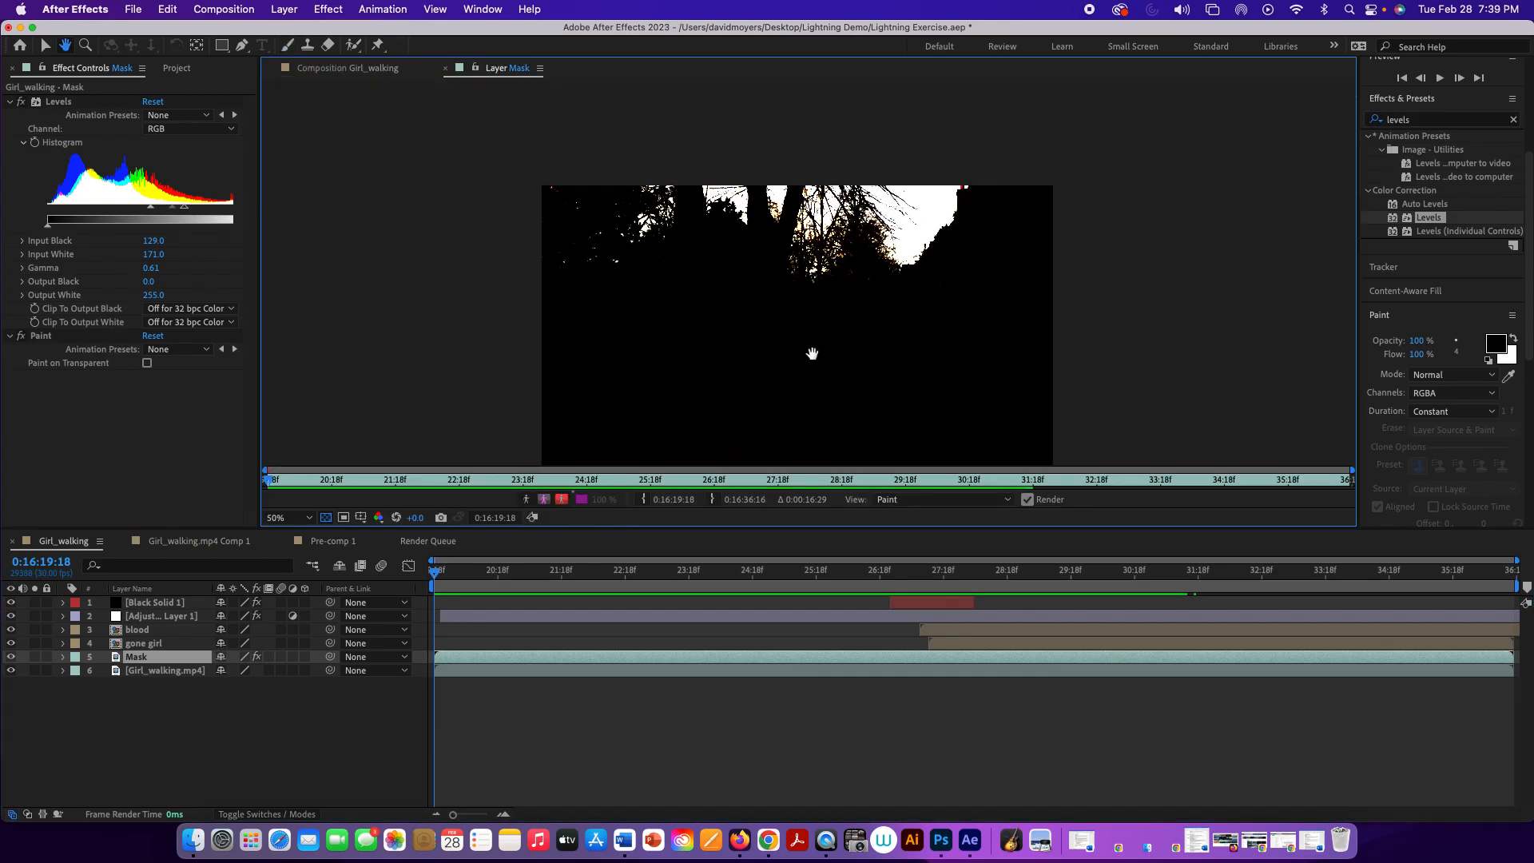
pyautogui.moveTo(797, 400); pyautogui.dragTo(812, 314)
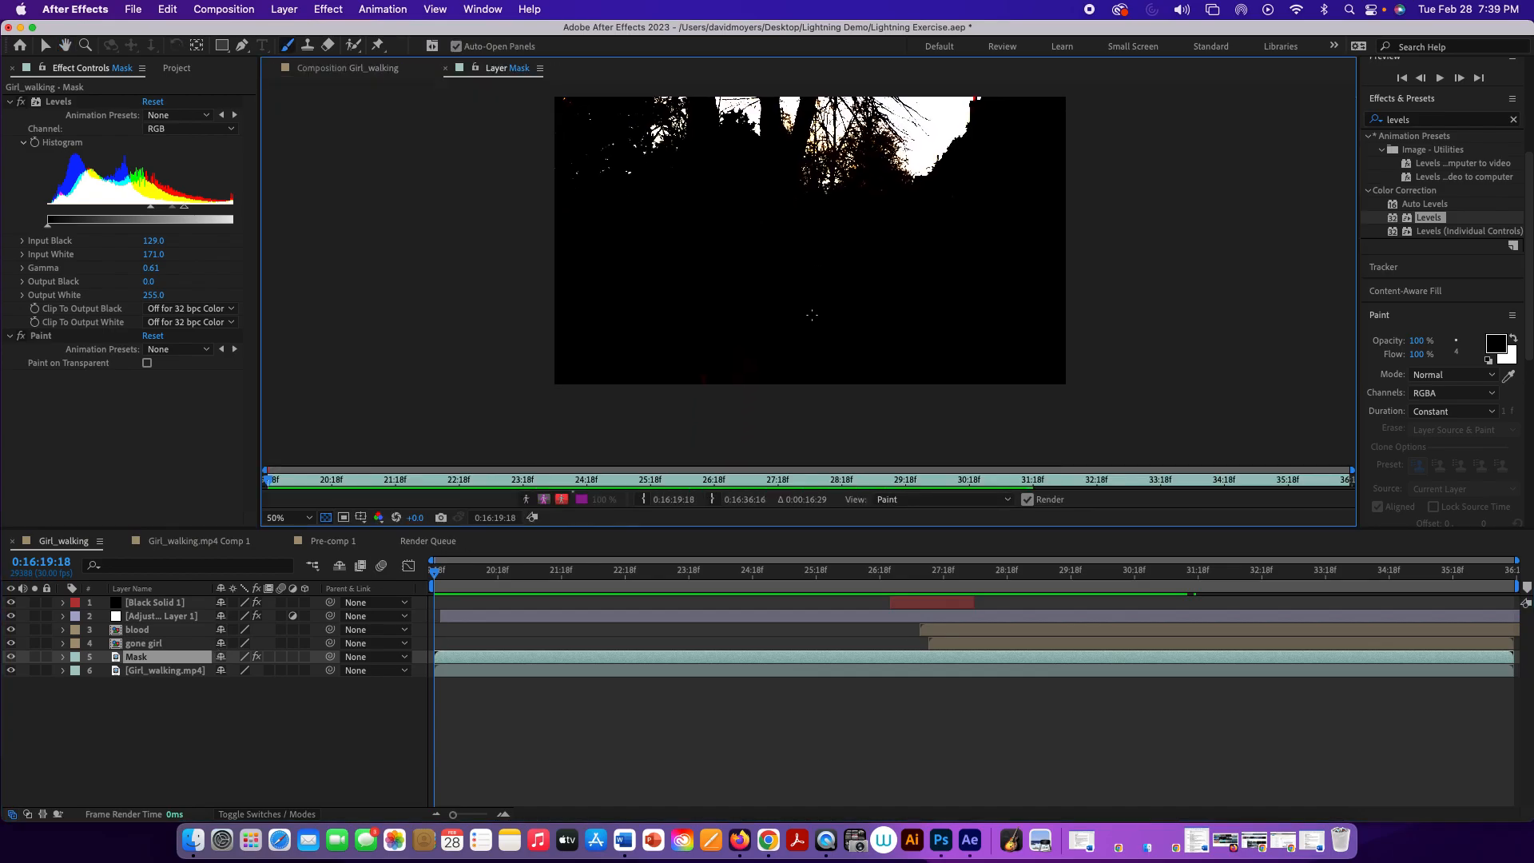
pyautogui.click(1468, 315)
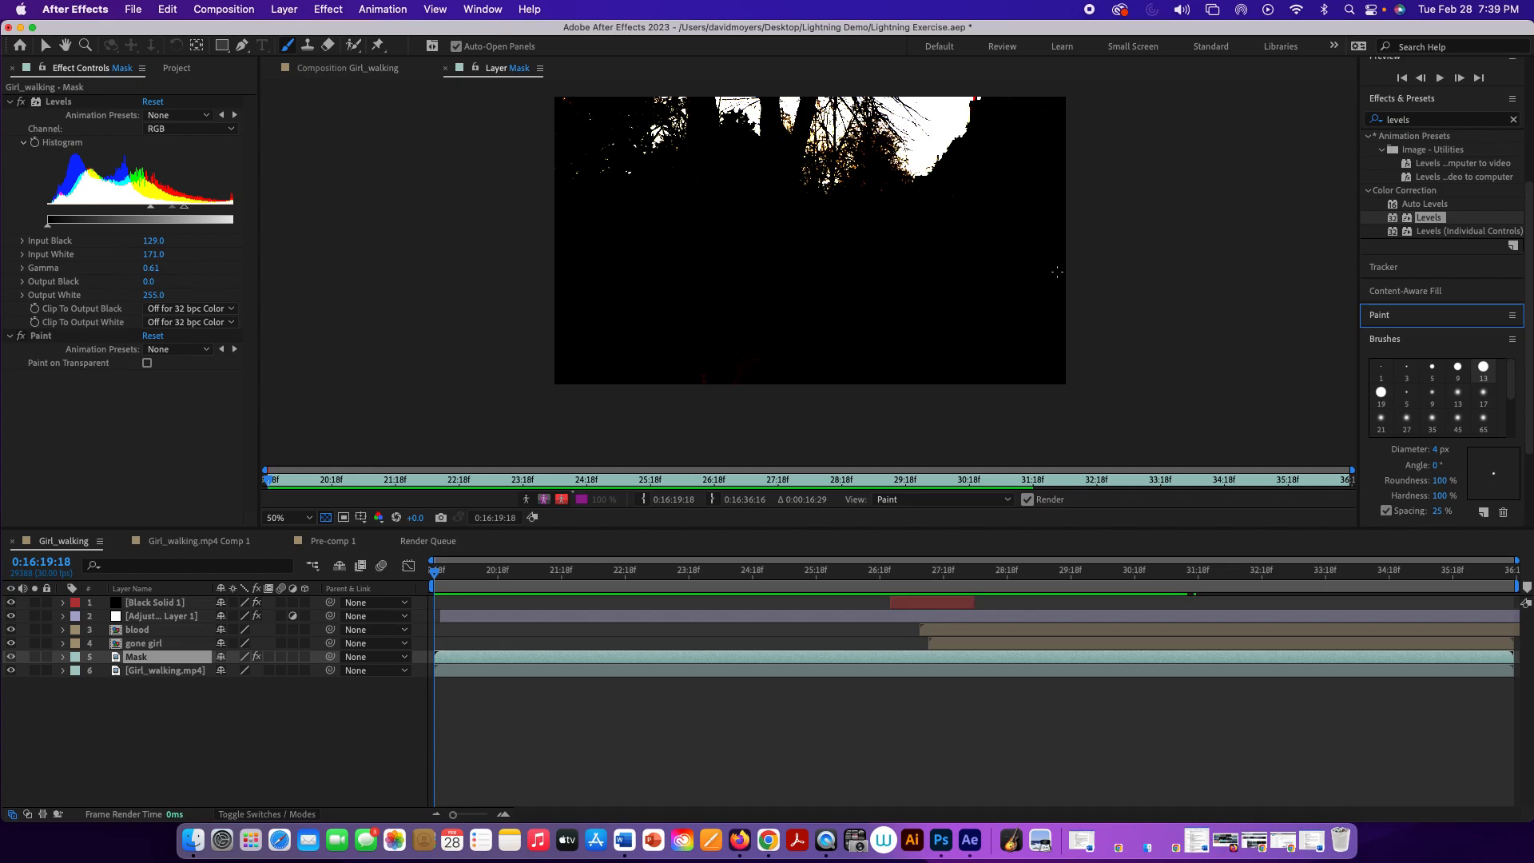
pyautogui.moveTo(1090, 267)
pyautogui.mouseDown()
pyautogui.moveTo(1116, 268)
pyautogui.moveTo(1122, 296)
pyautogui.mouseUp()
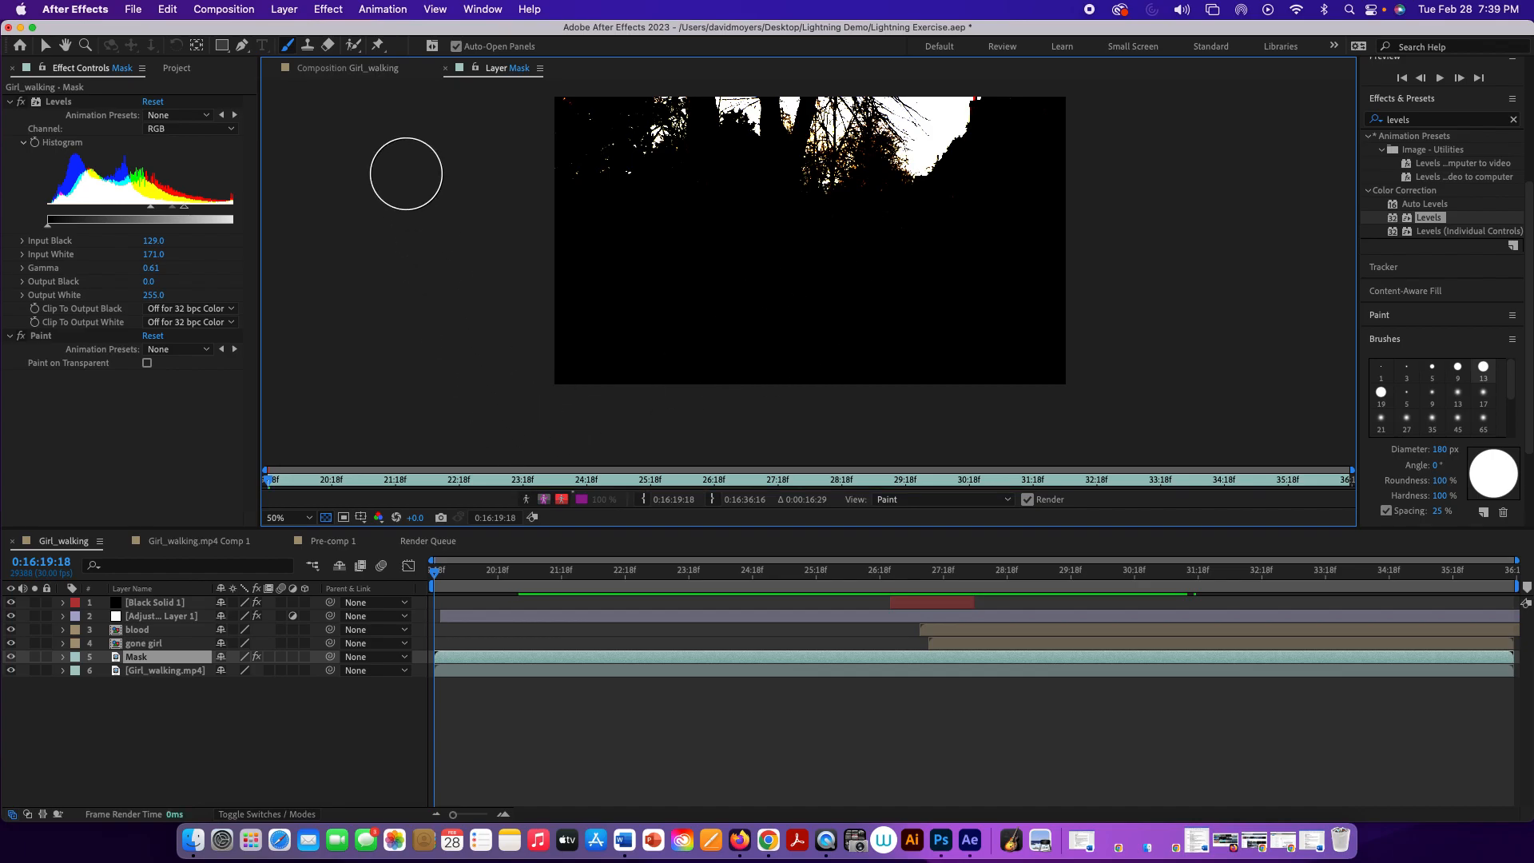
# Step: Return to the Girl_walking composition view and preview it through the lightning strike, stopping at 0:16:29:18
pyautogui.click(333, 71)
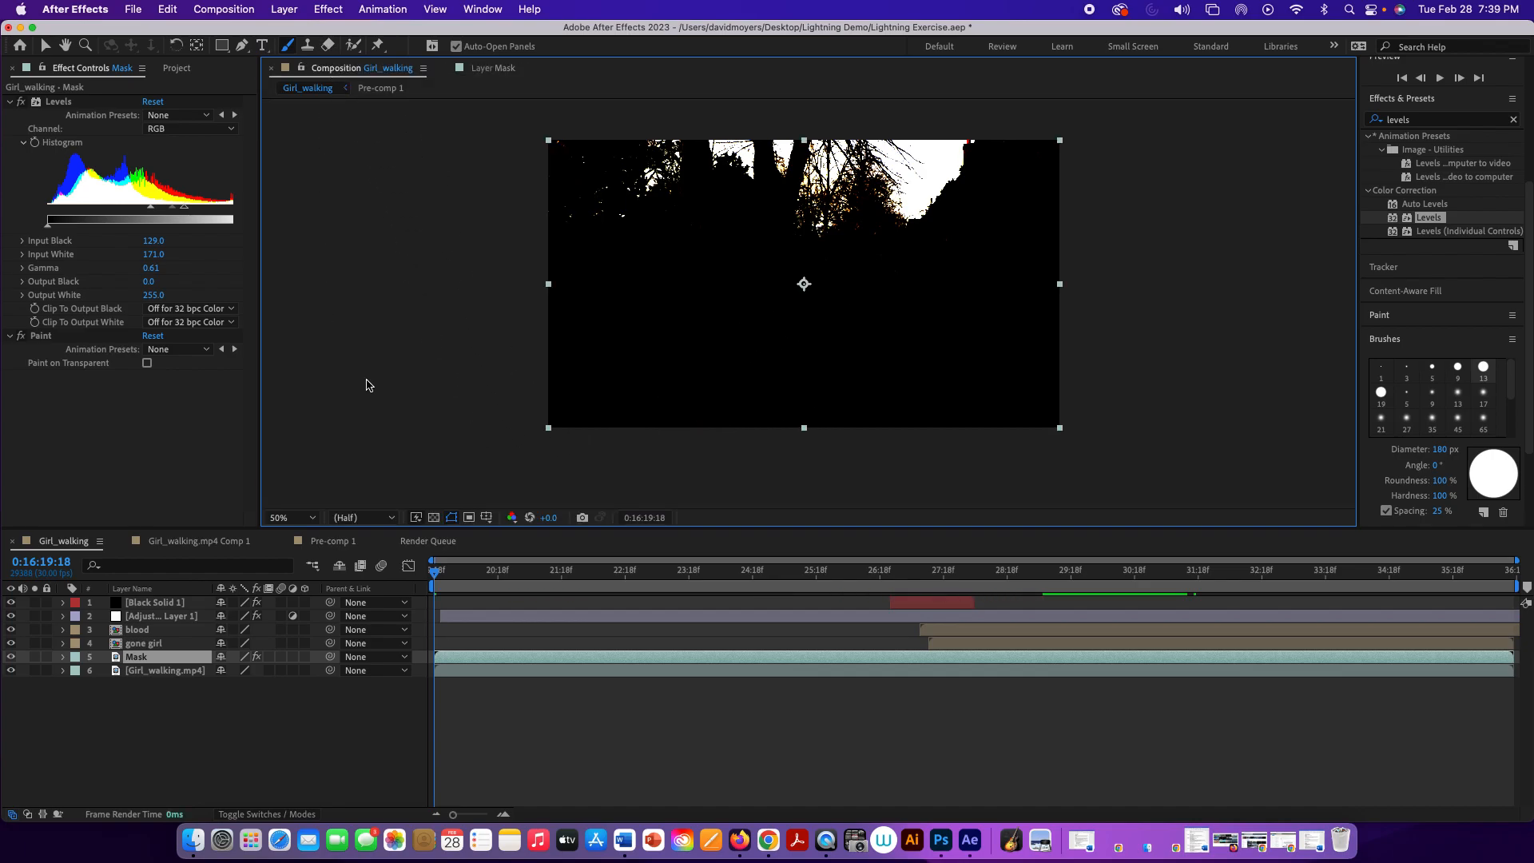
pyautogui.press('space')
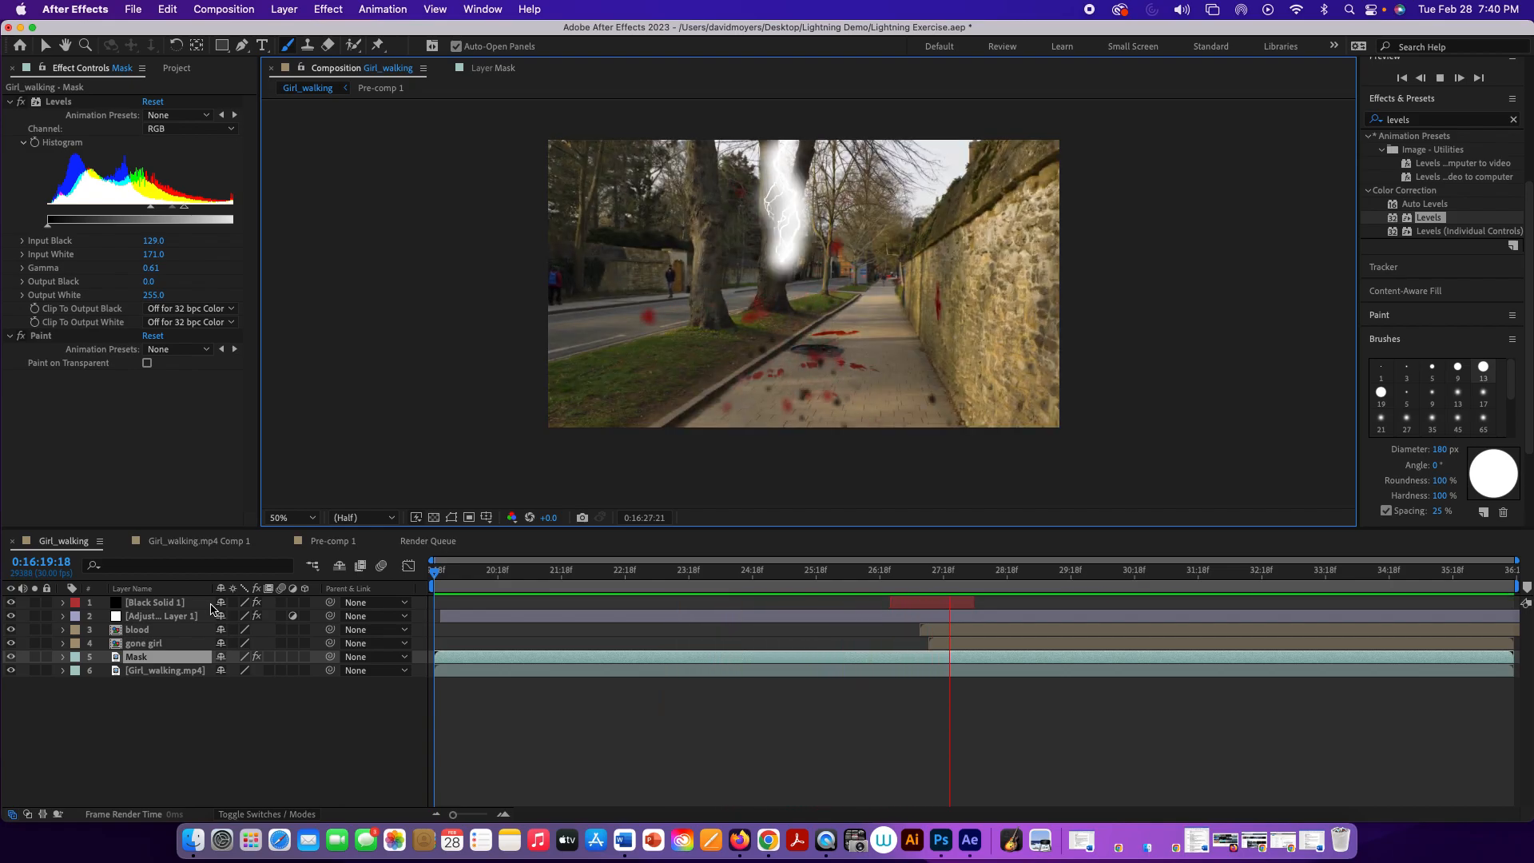
pyautogui.press('space')
pyautogui.press('space')
pyautogui.press('space')
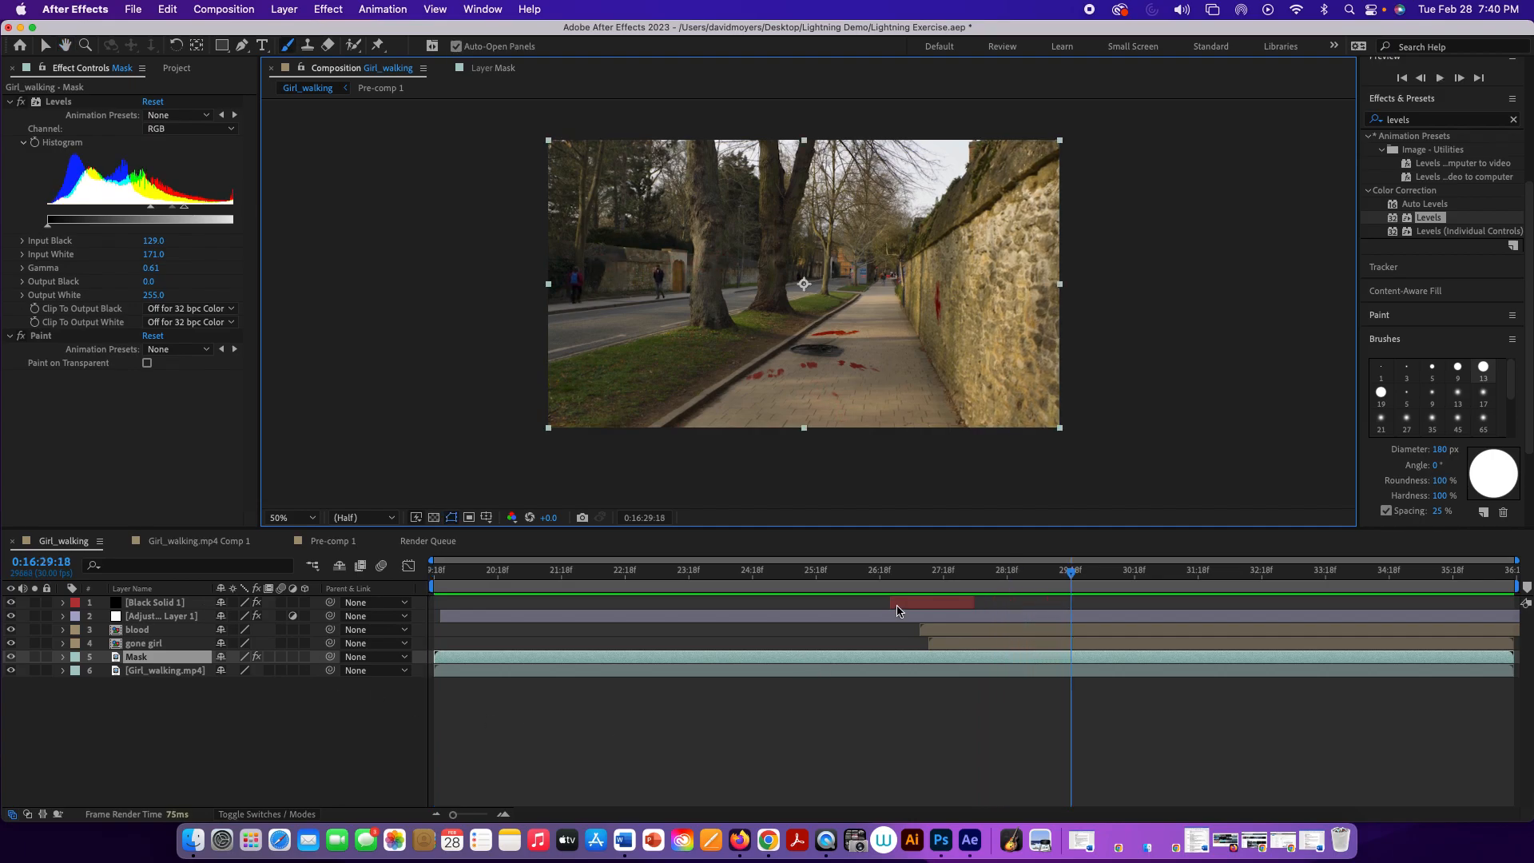
# Step: Return the playhead to the start and set Mask as the inverted luma track matte of the Girl_walking.mp4 layer
pyautogui.moveTo(1071, 573); pyautogui.dragTo(406, 563)
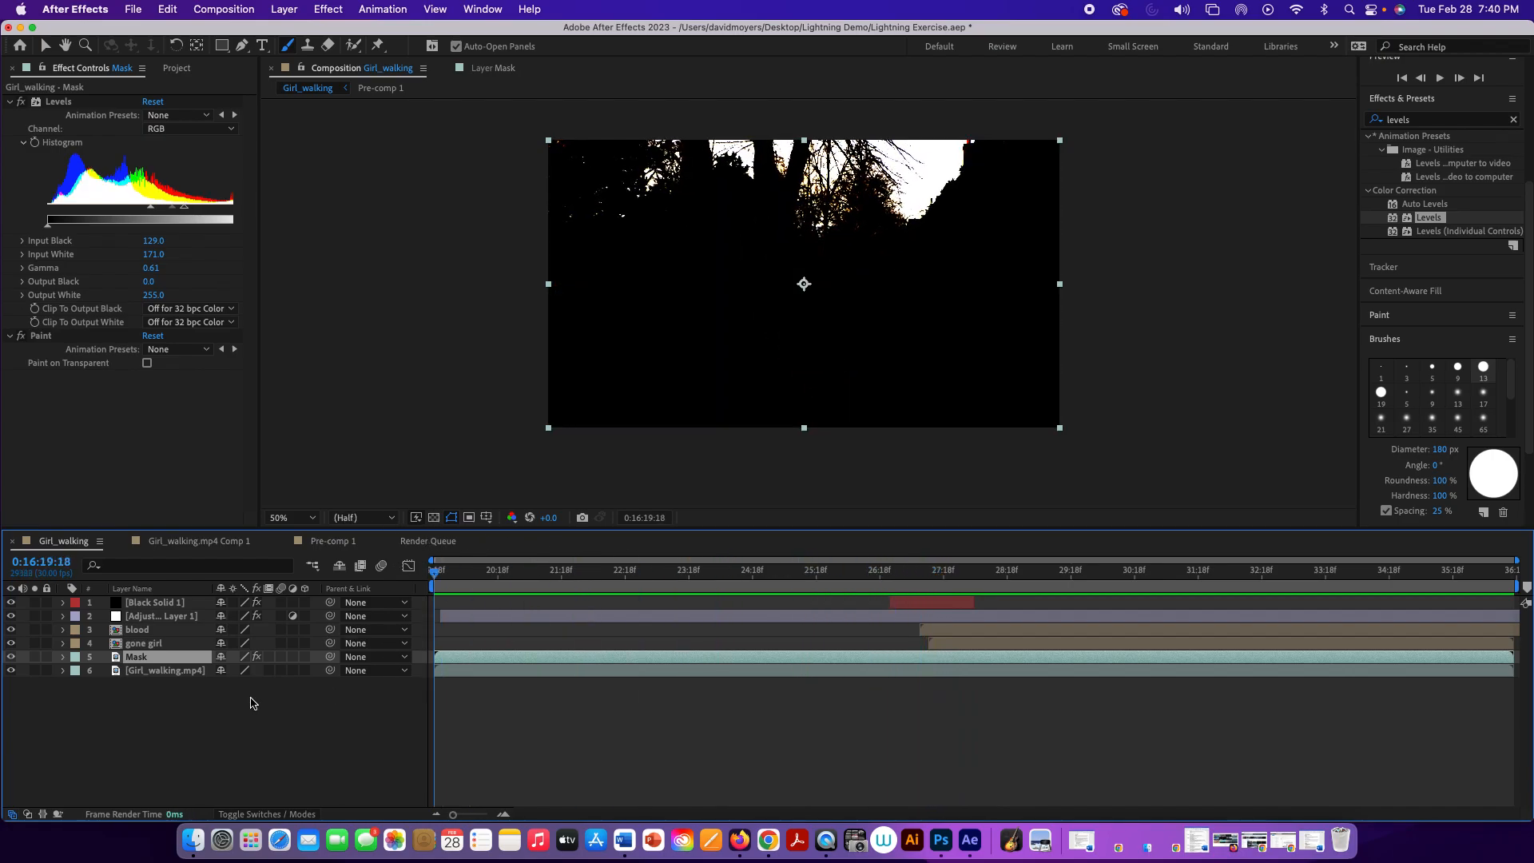
pyautogui.click(184, 672)
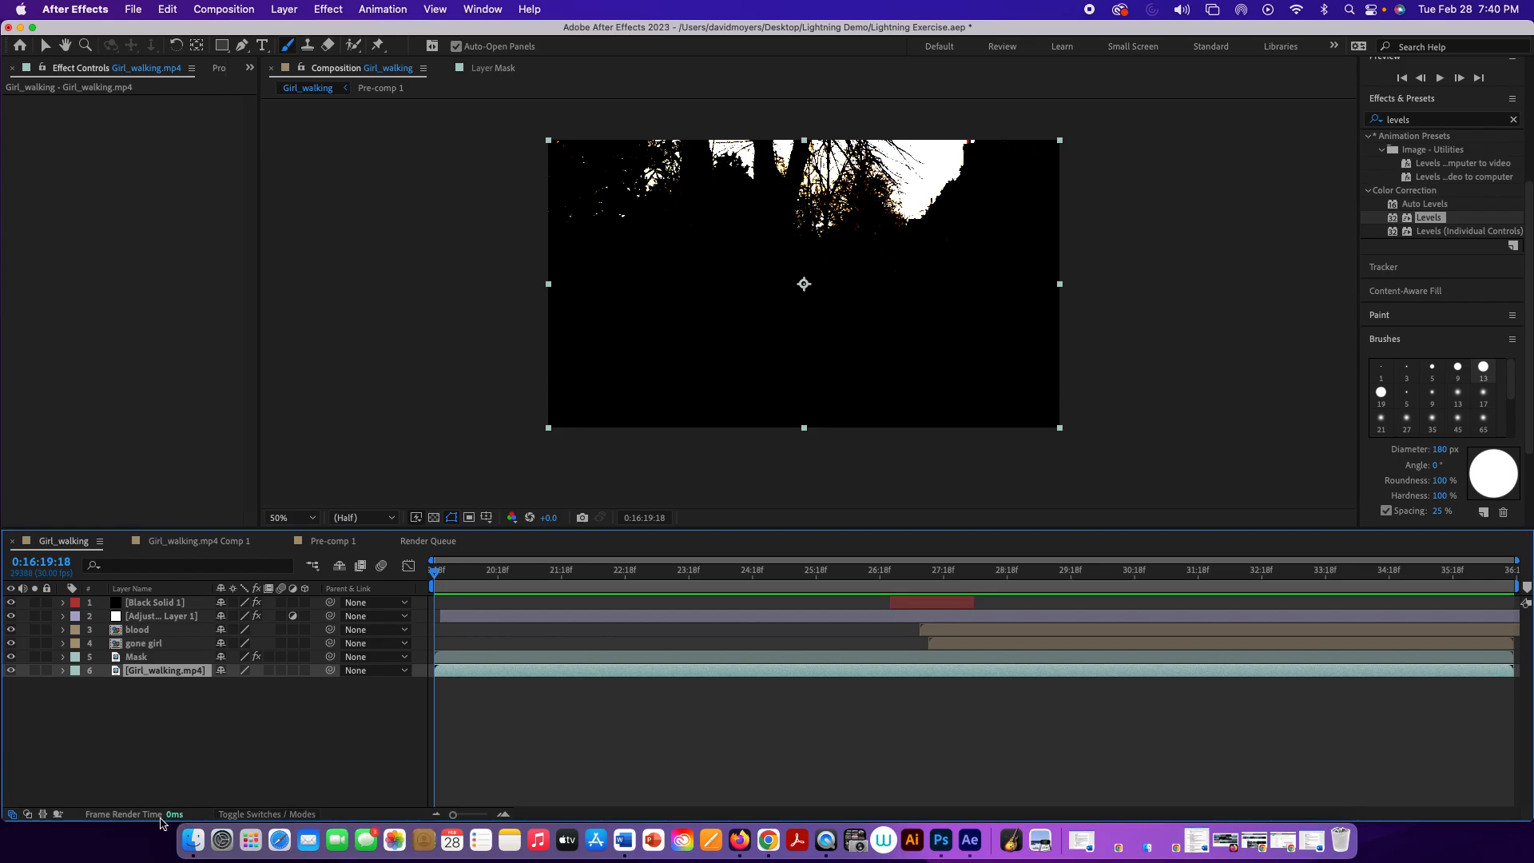
pyautogui.moveTo(165, 817); pyautogui.dragTo(239, 774)
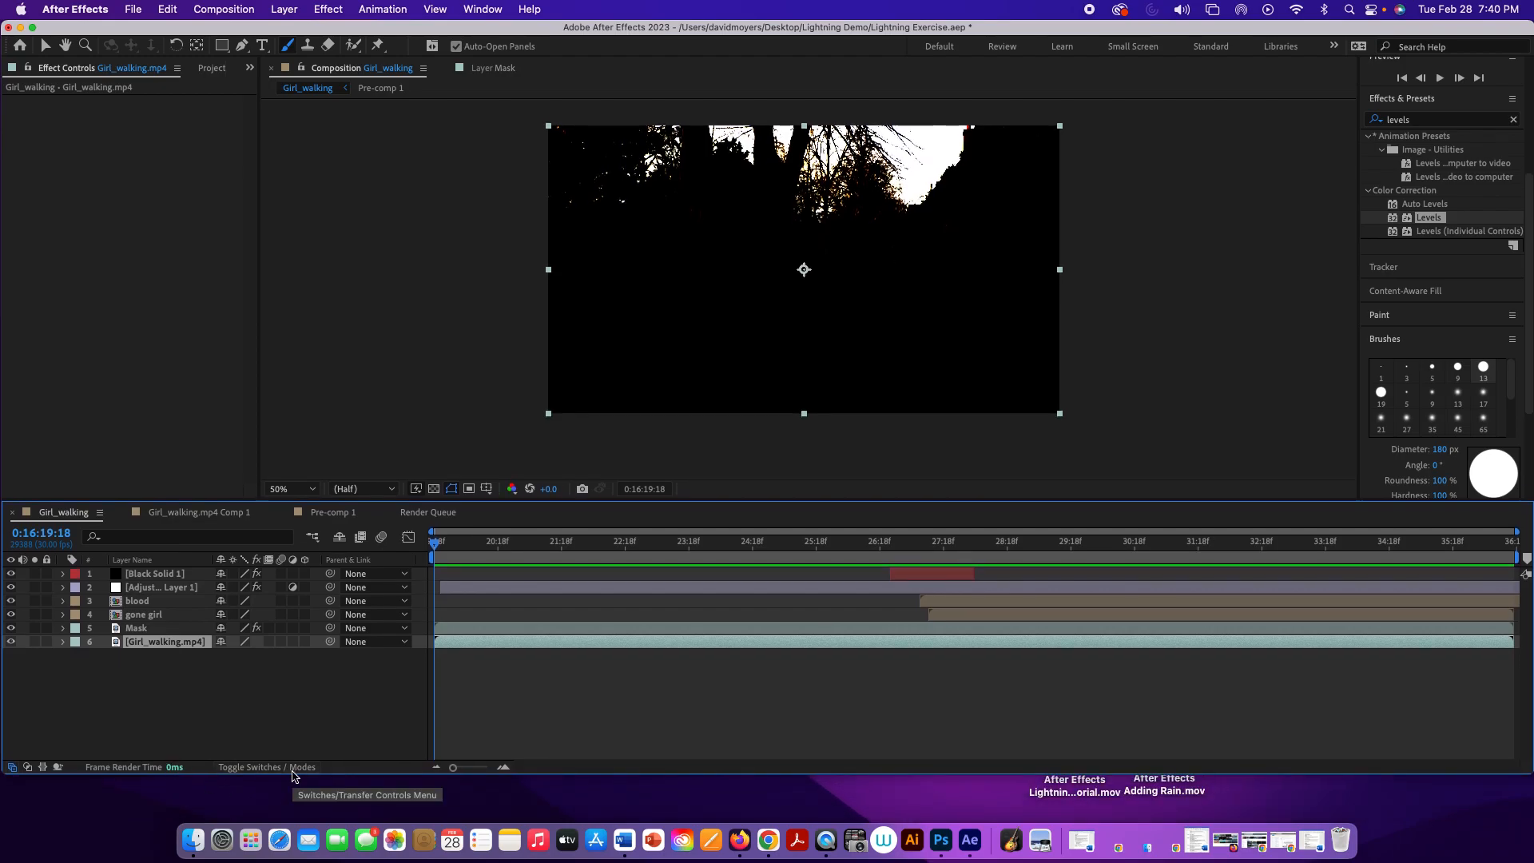
pyautogui.click(293, 768)
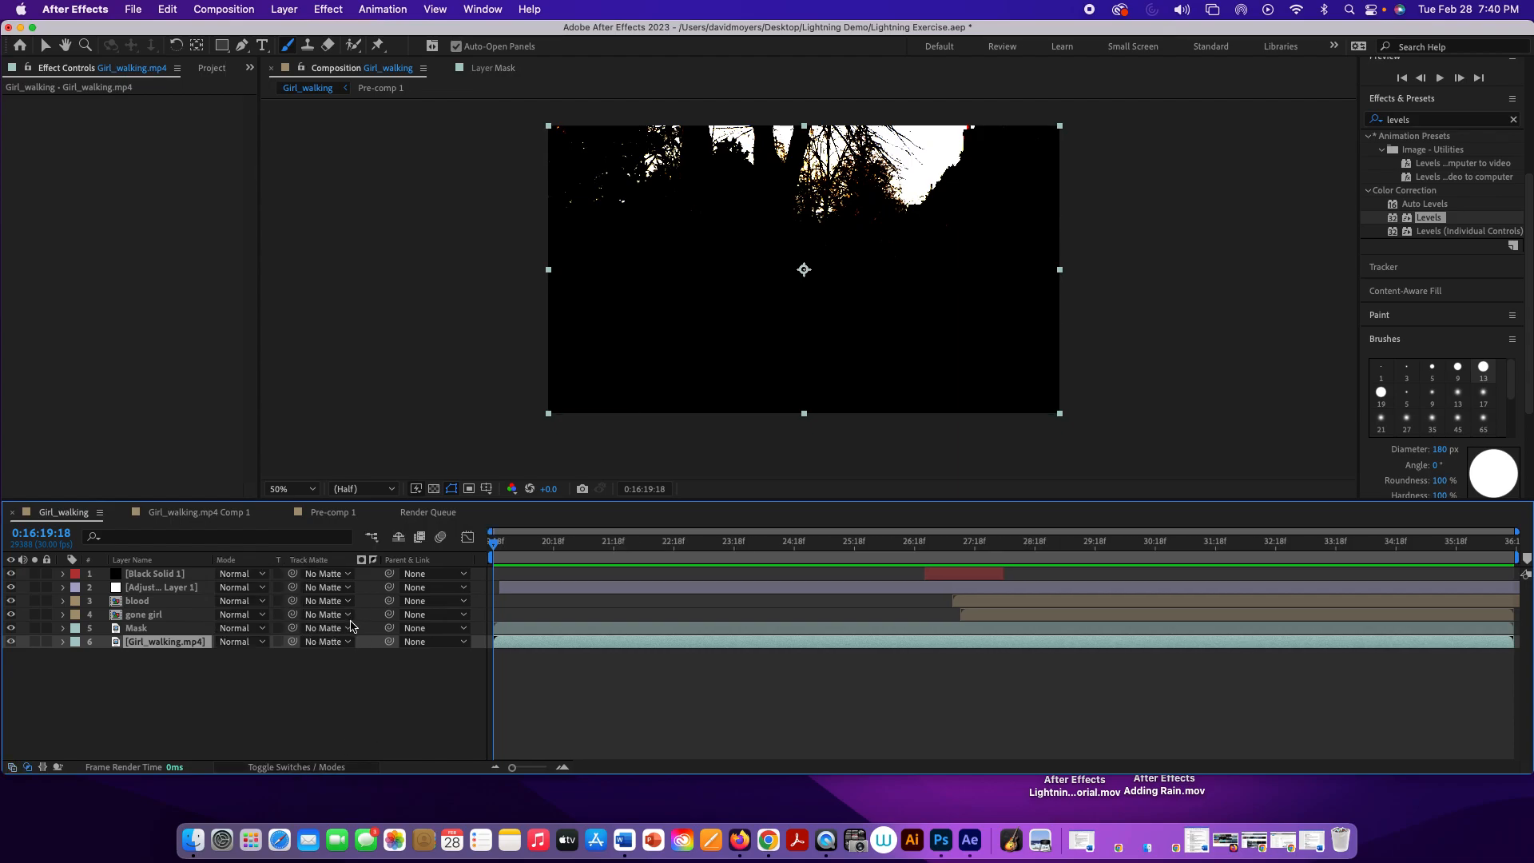
pyautogui.click(348, 643)
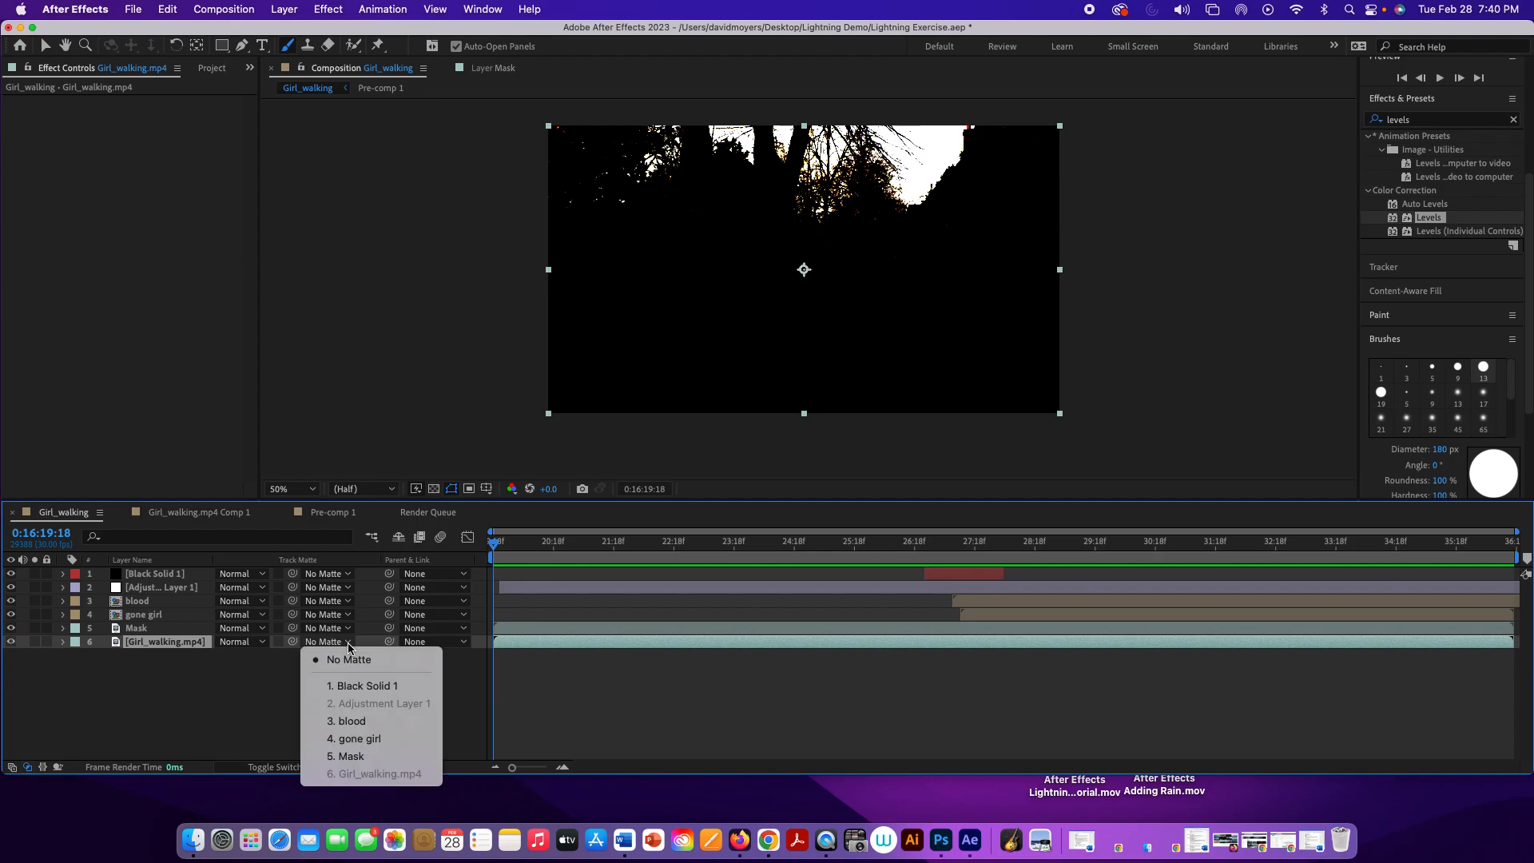
pyautogui.click(373, 757)
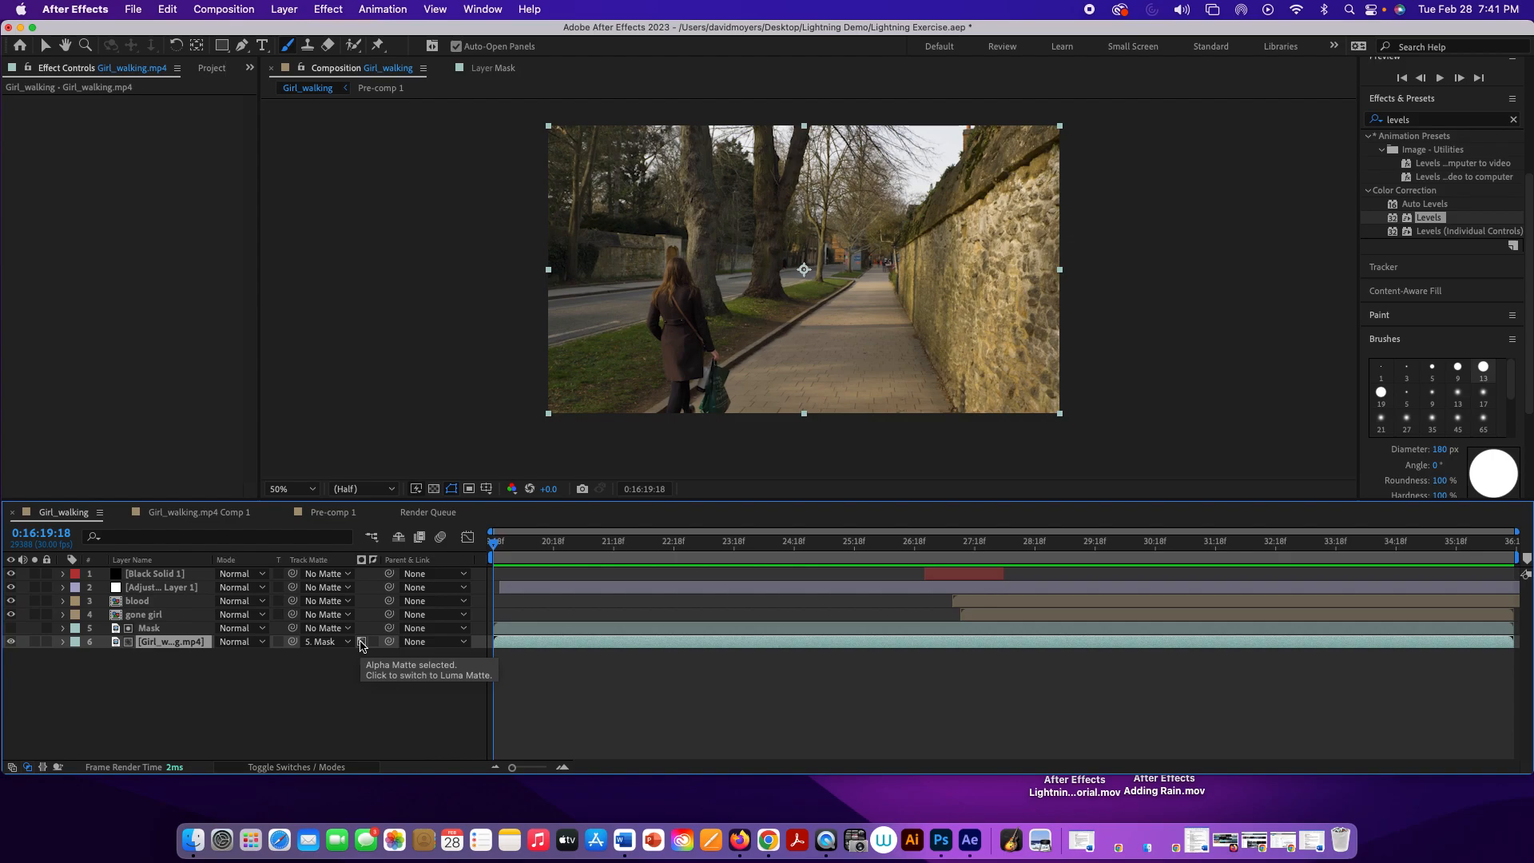
pyautogui.click(362, 643)
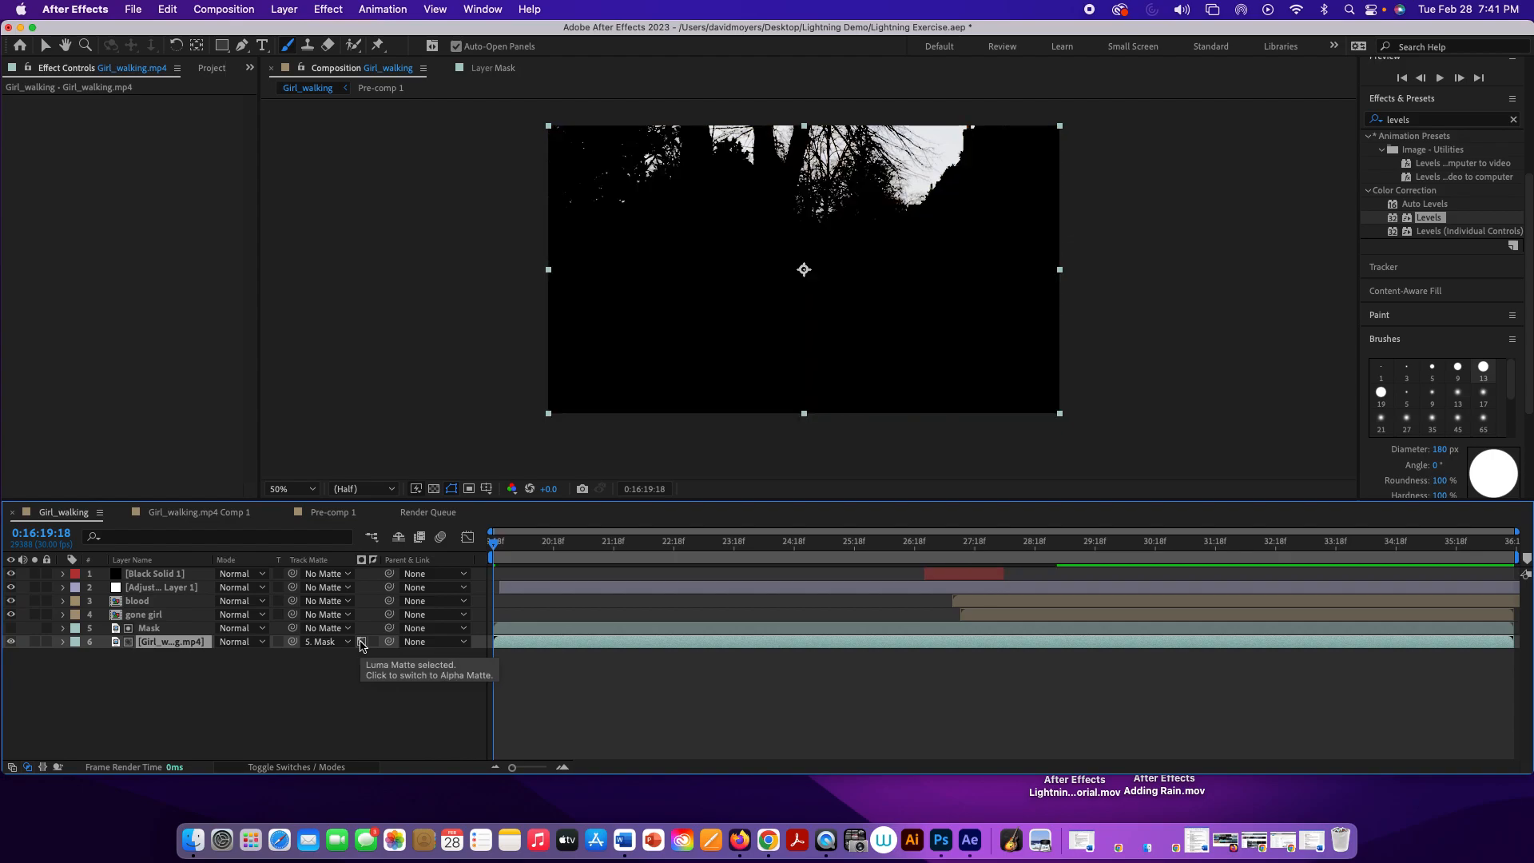
pyautogui.click(373, 643)
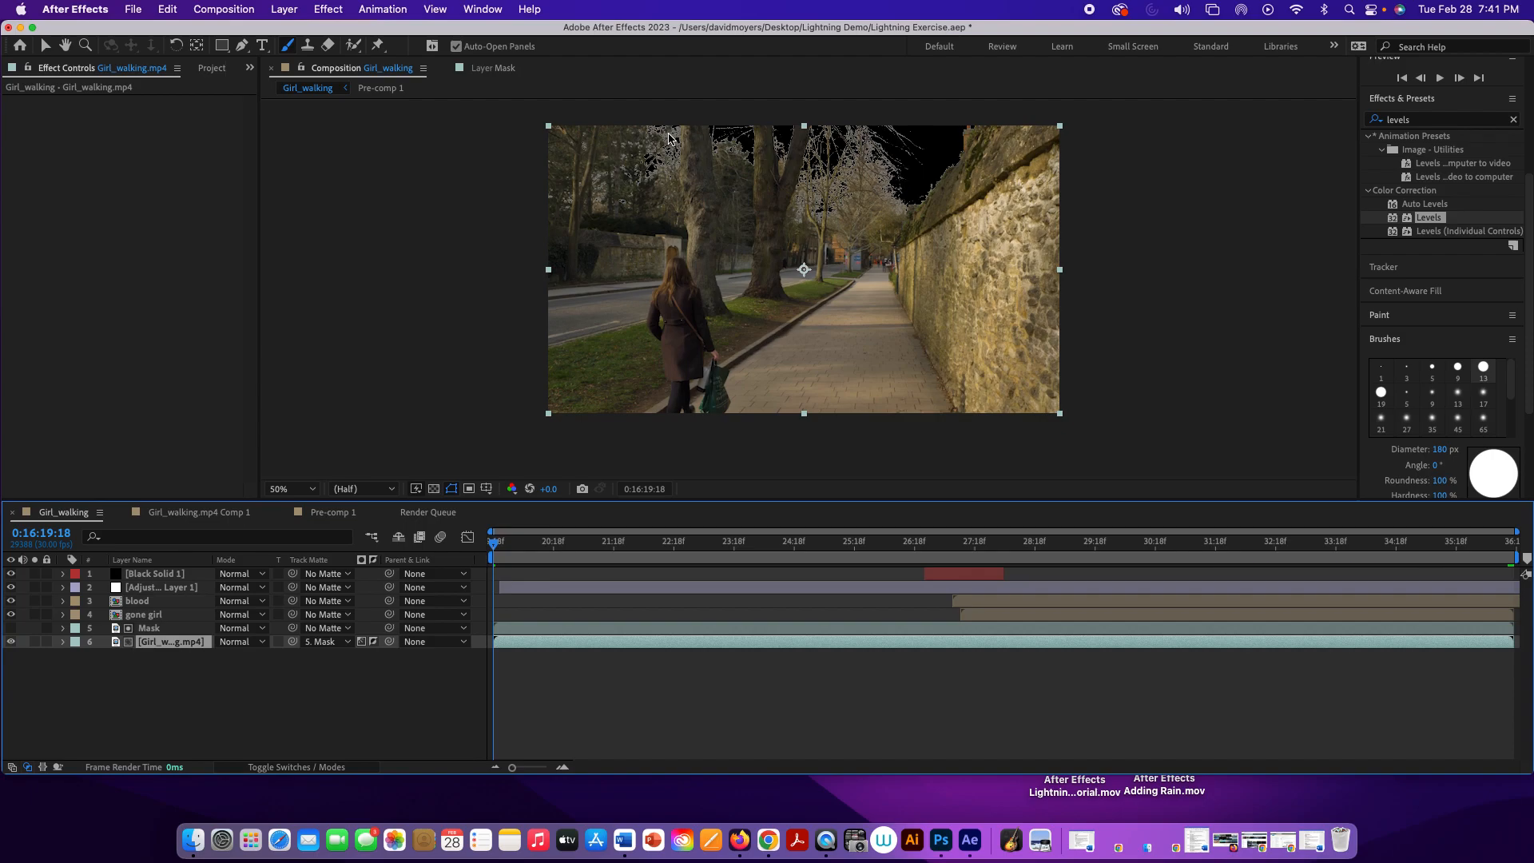
# Step: Change the Girl_walking composition's background color to deep red, B51414
pyautogui.click(223, 9)
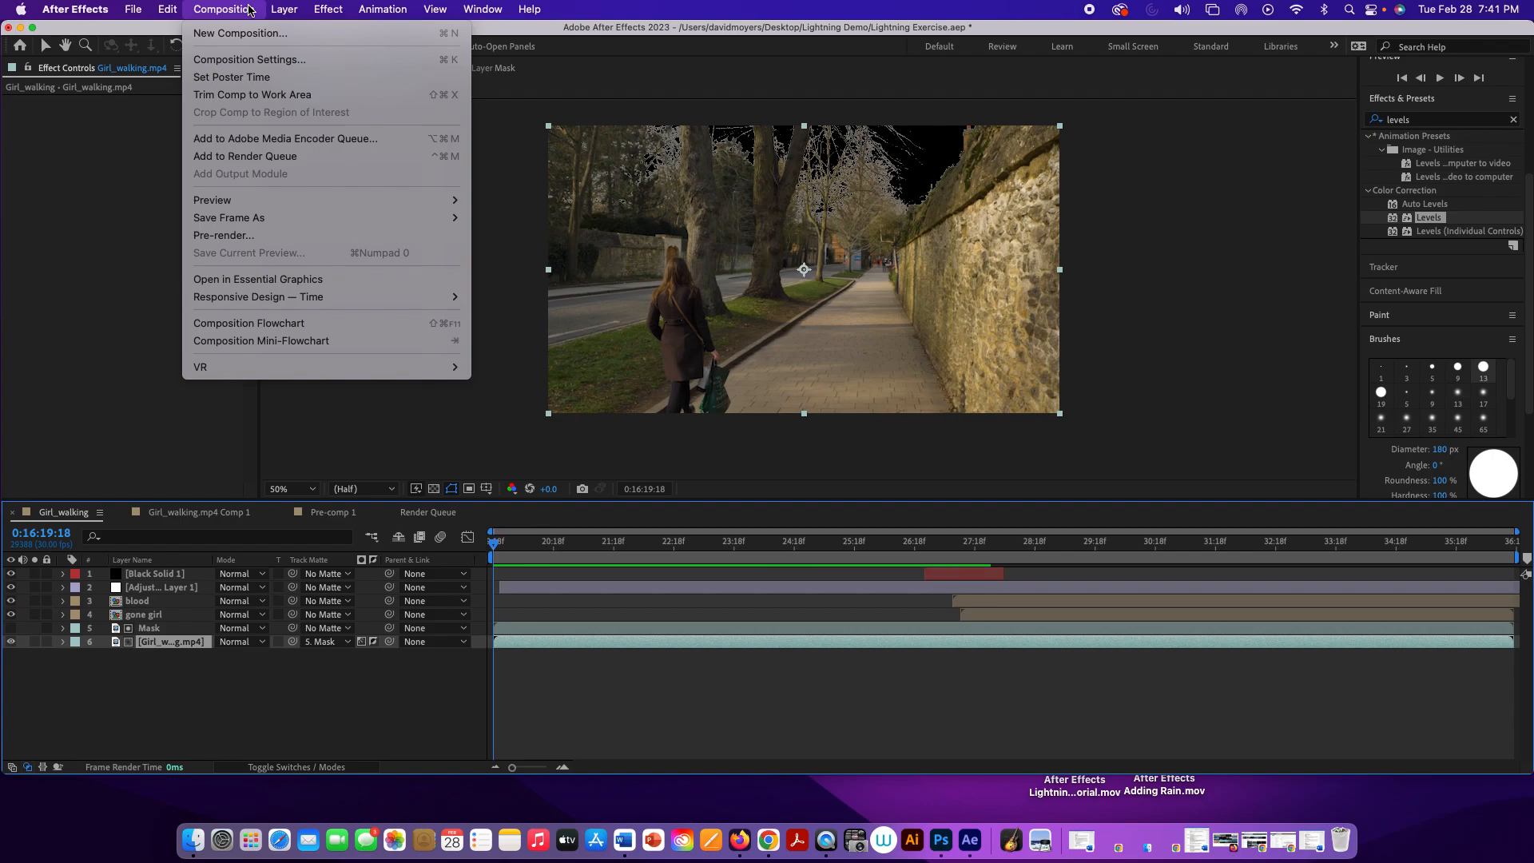
pyautogui.click(266, 59)
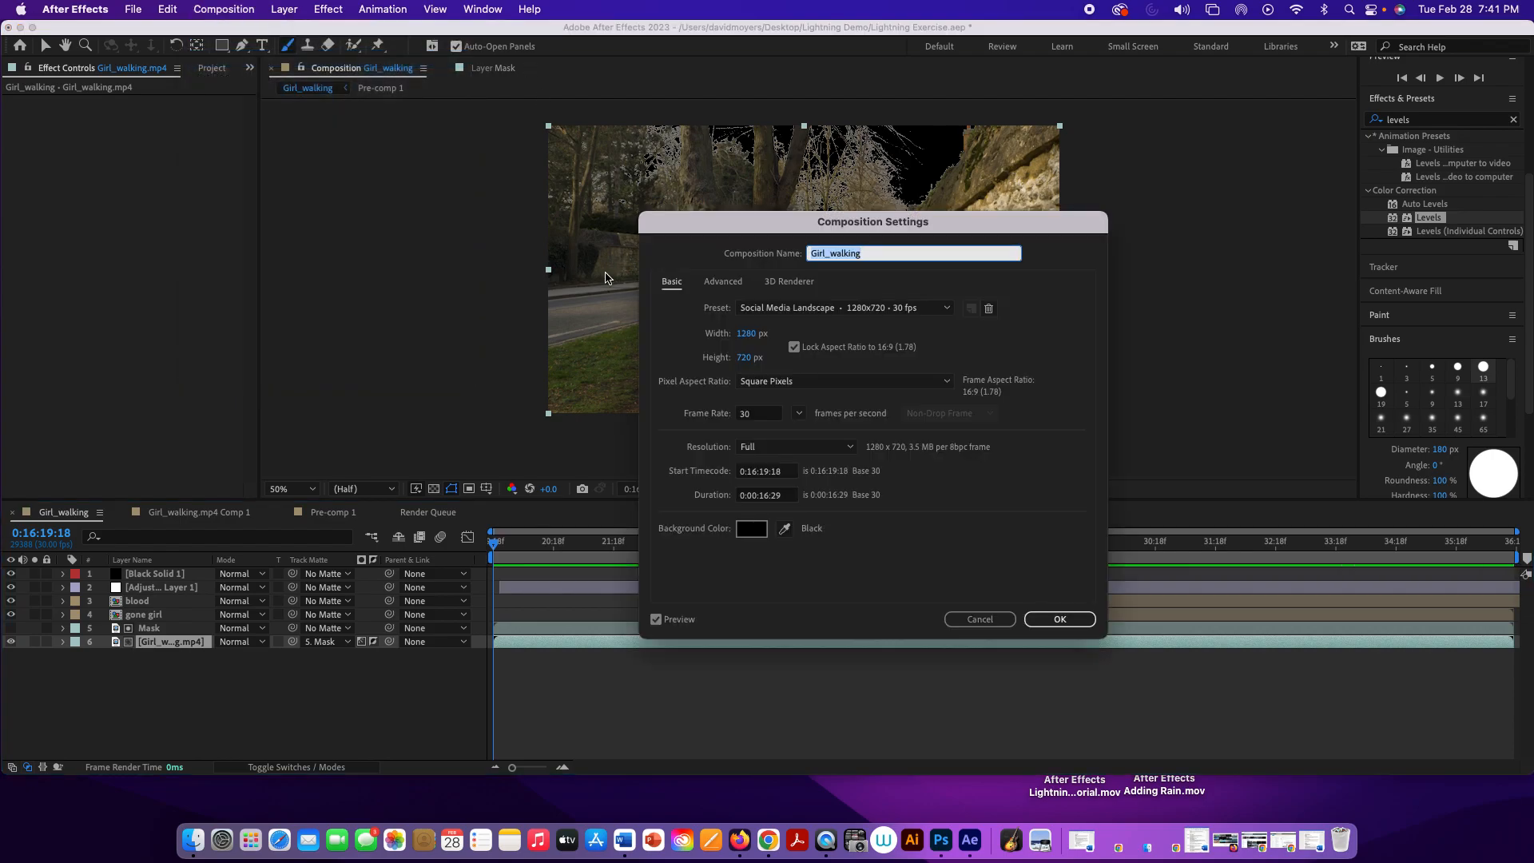
pyautogui.click(751, 528)
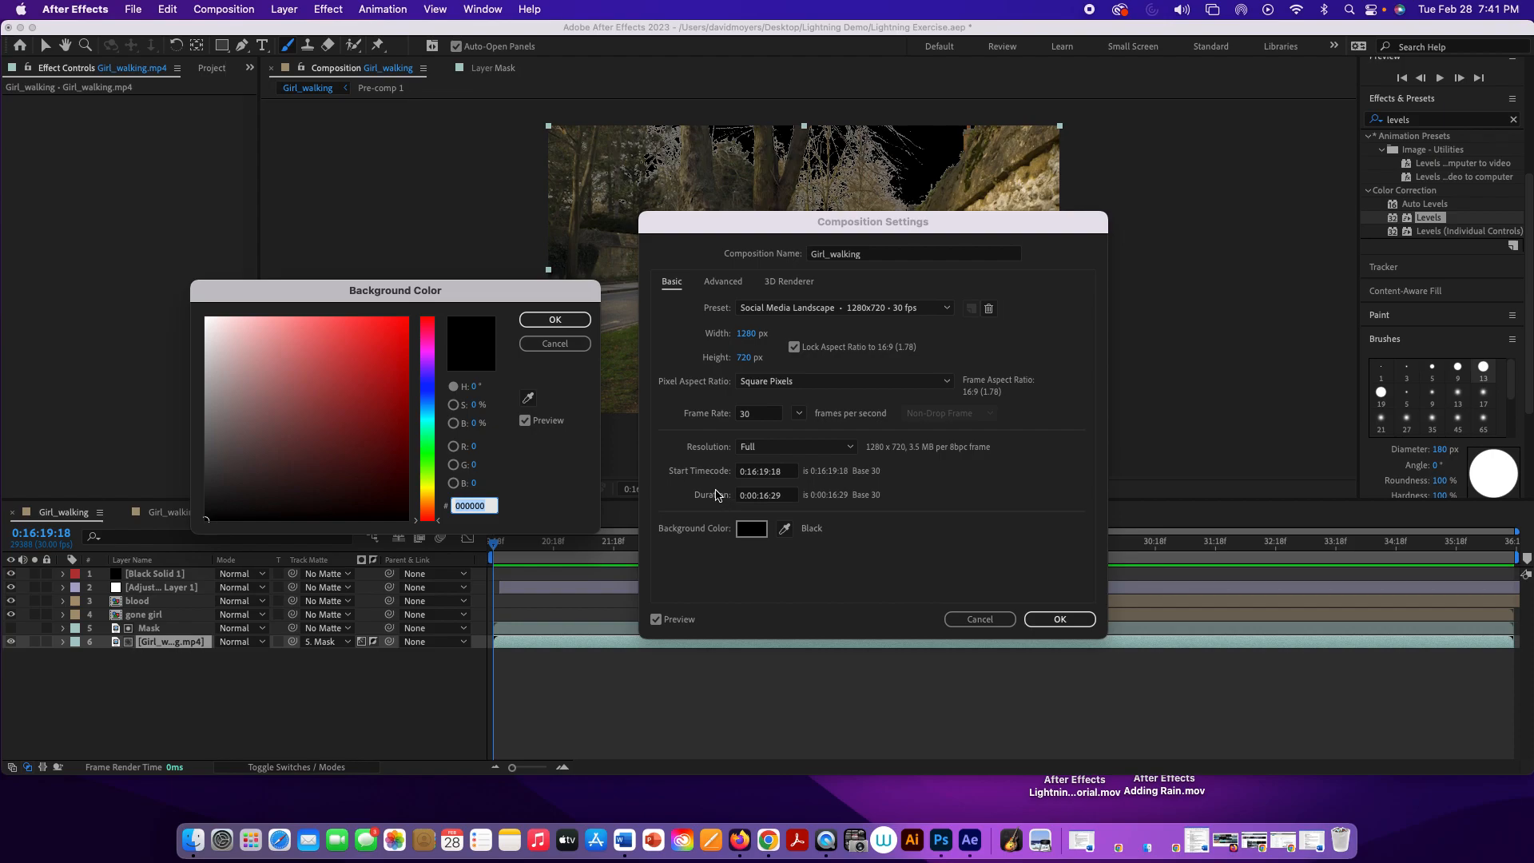
pyautogui.click(385, 375)
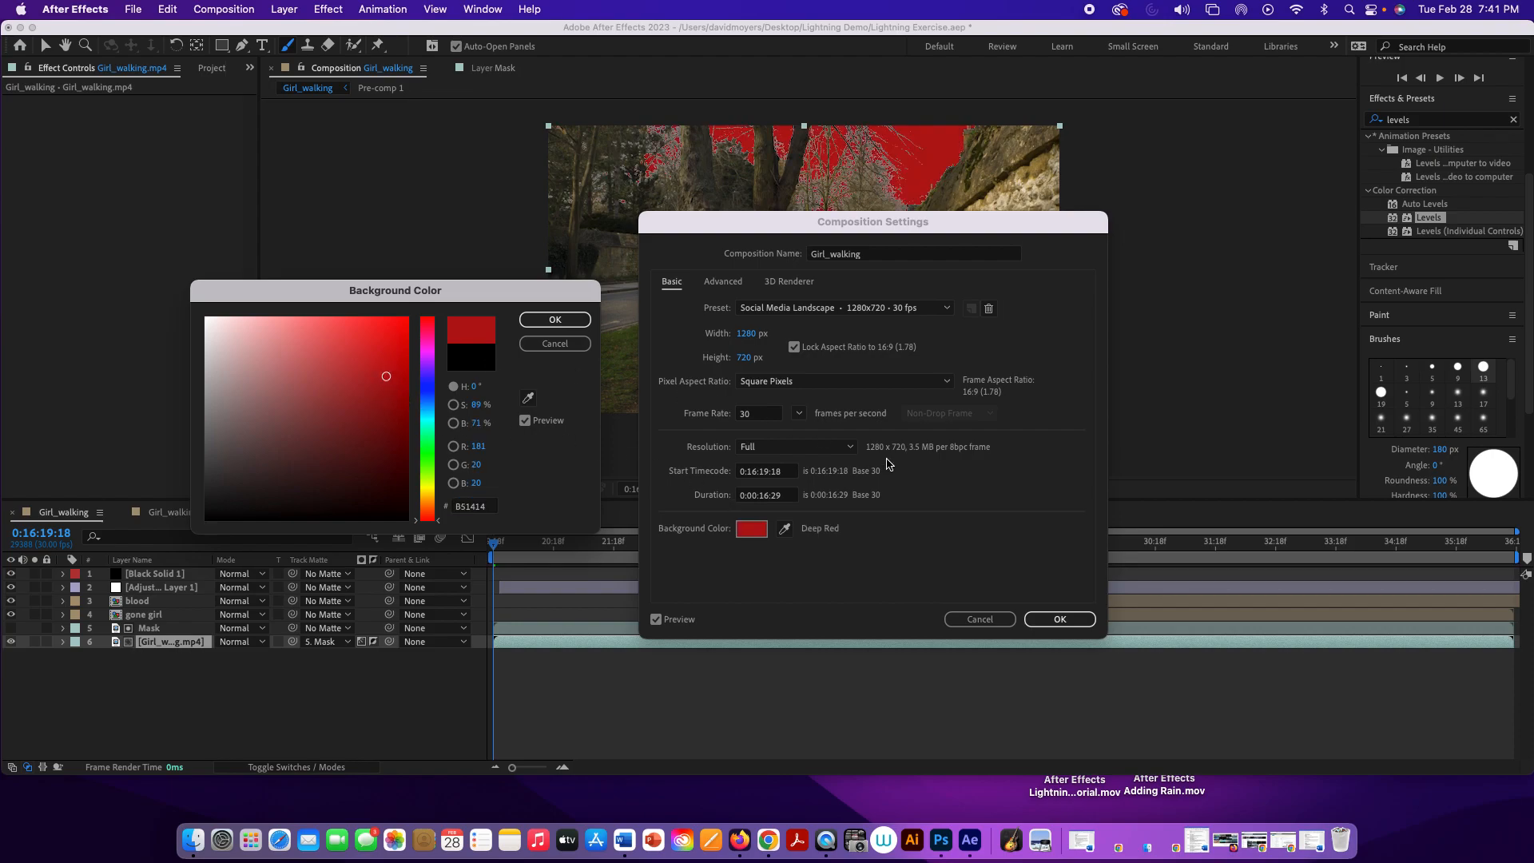
pyautogui.click(555, 319)
pyautogui.click(1059, 618)
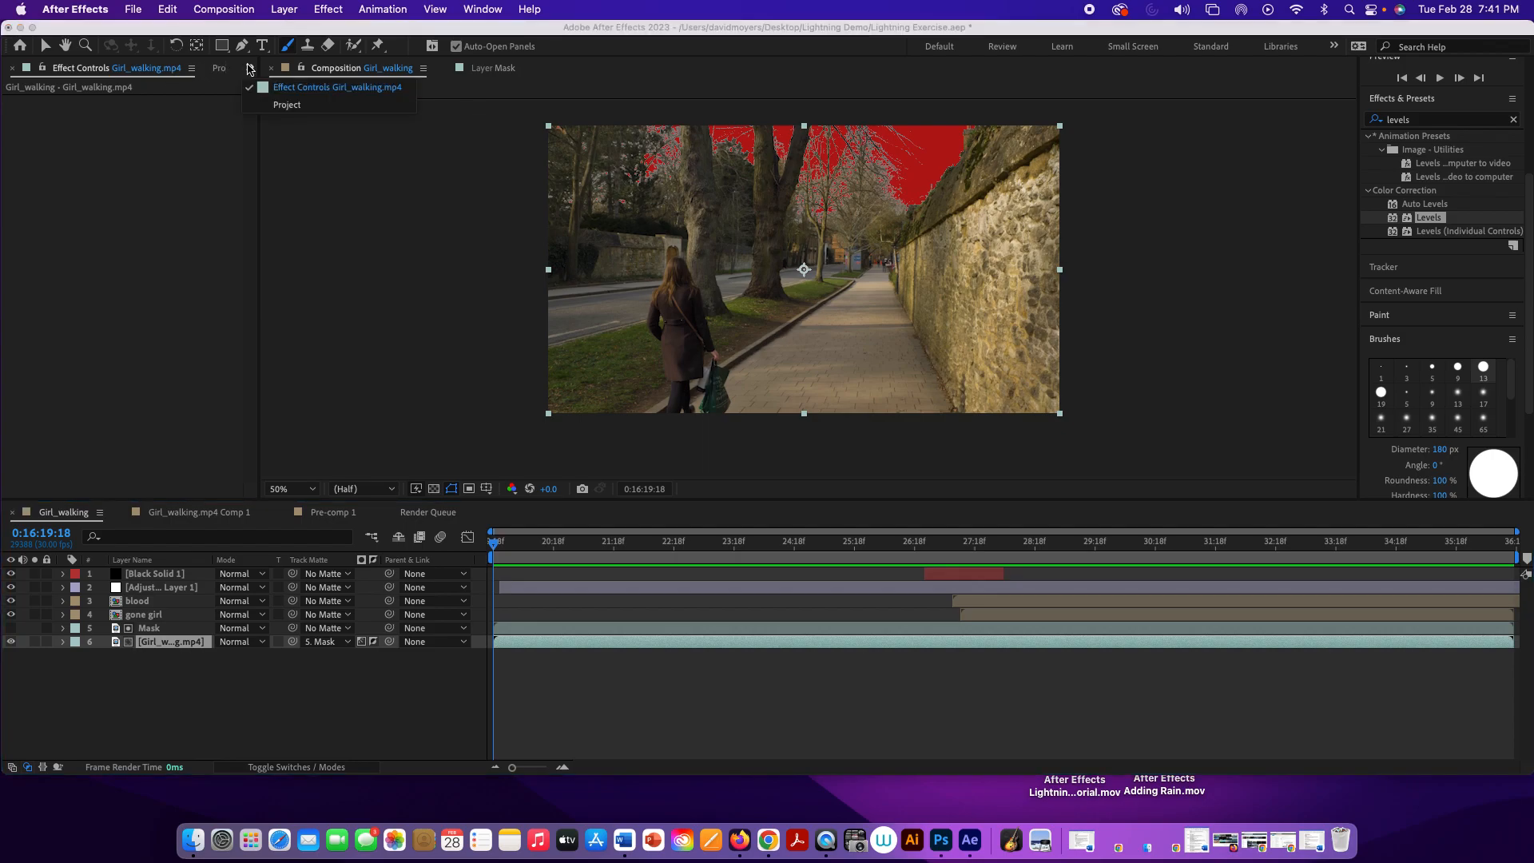
# Step: Import storm clouds.mp4 from the Lightning Demo folder and place it as the bottom layer, beneath Girl_walking.mp4
pyautogui.click(250, 68)
pyautogui.click(287, 105)
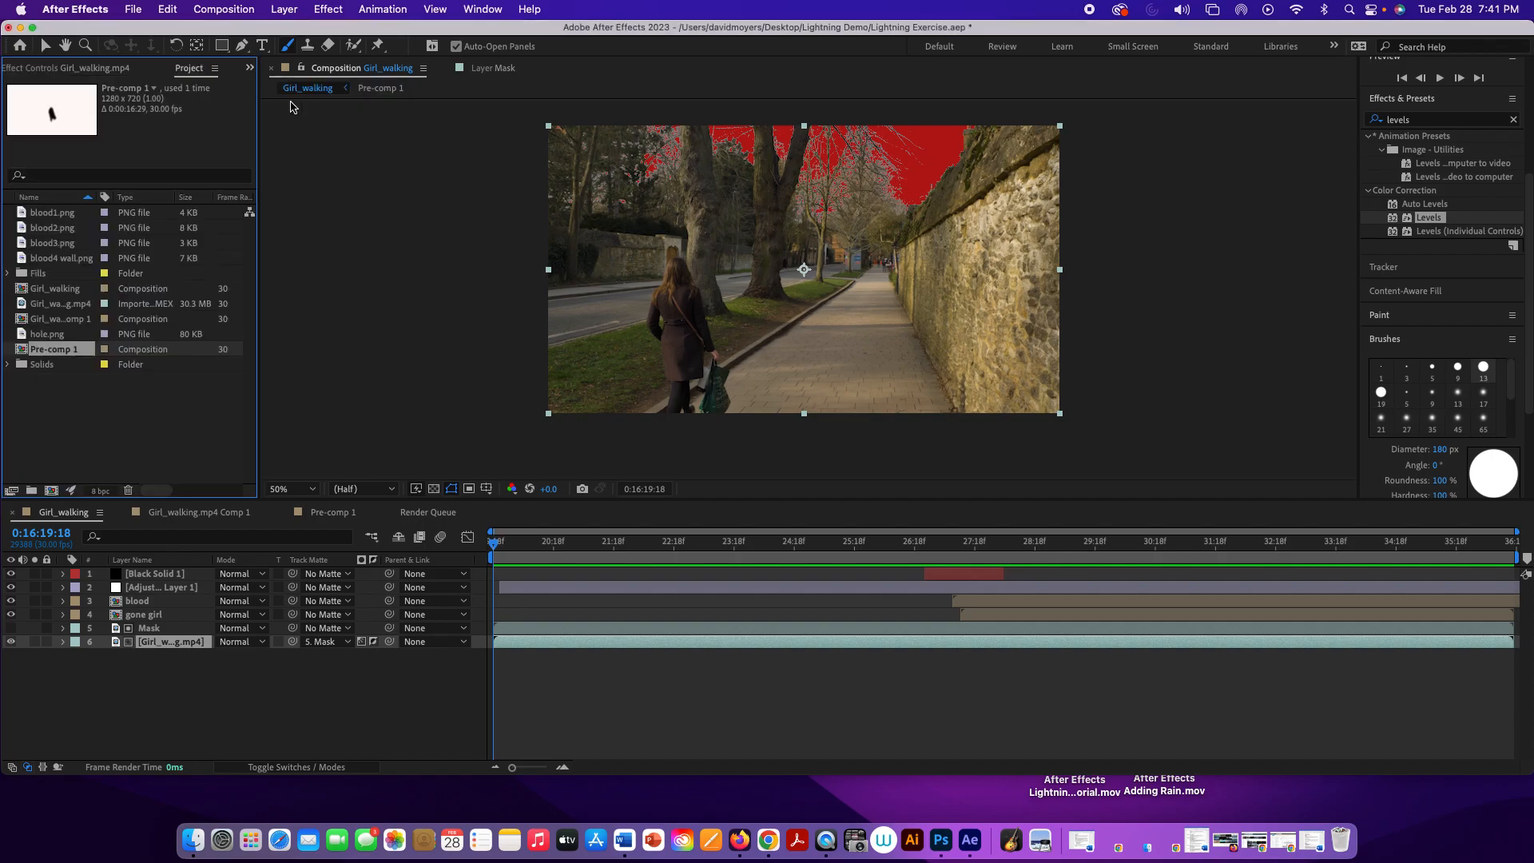
pyautogui.click(96, 424)
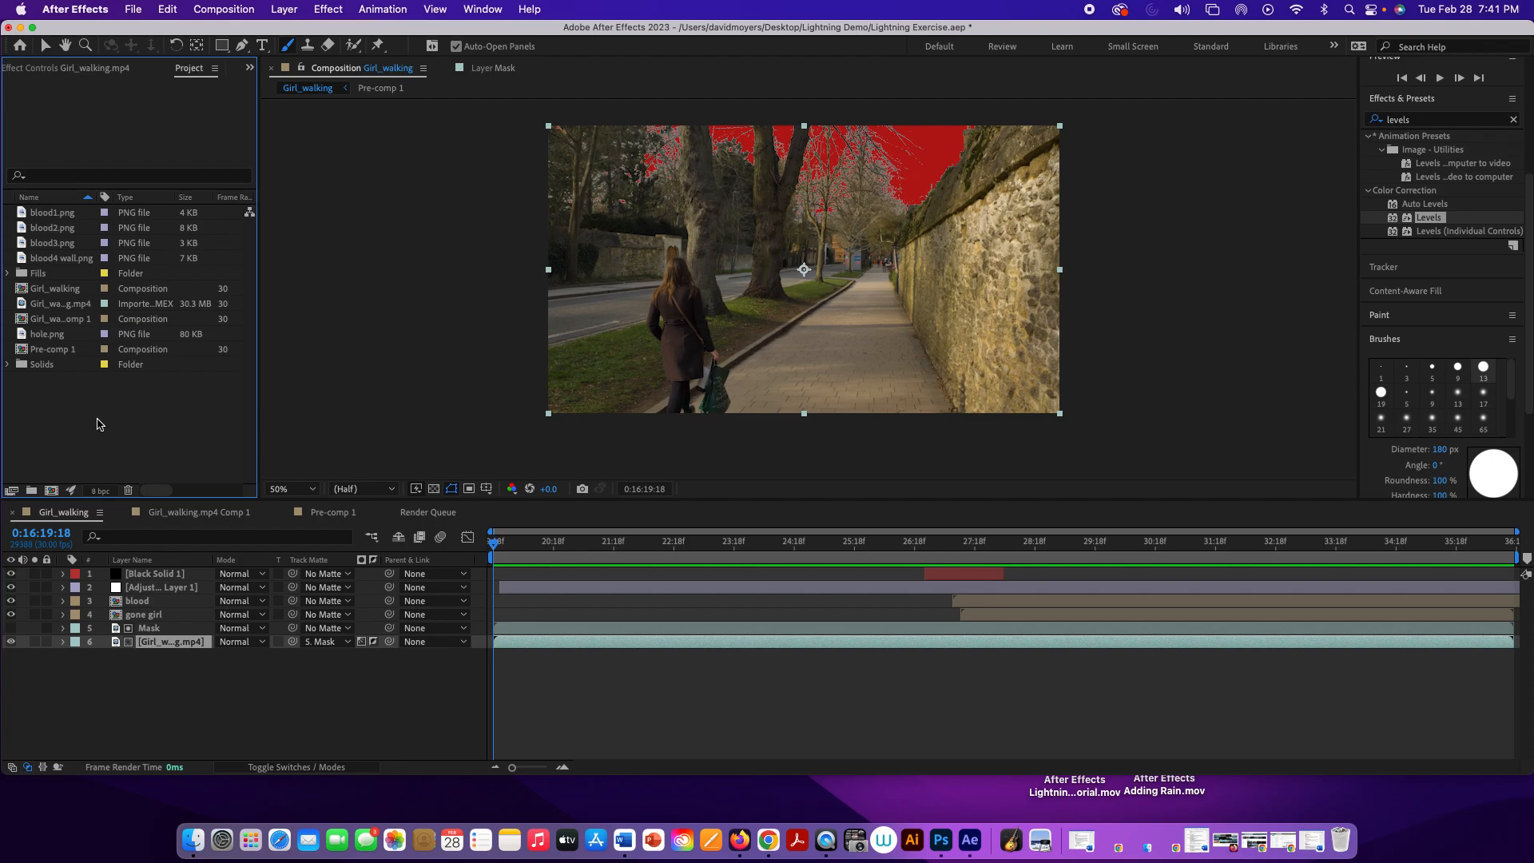
pyautogui.doubleClick(97, 423)
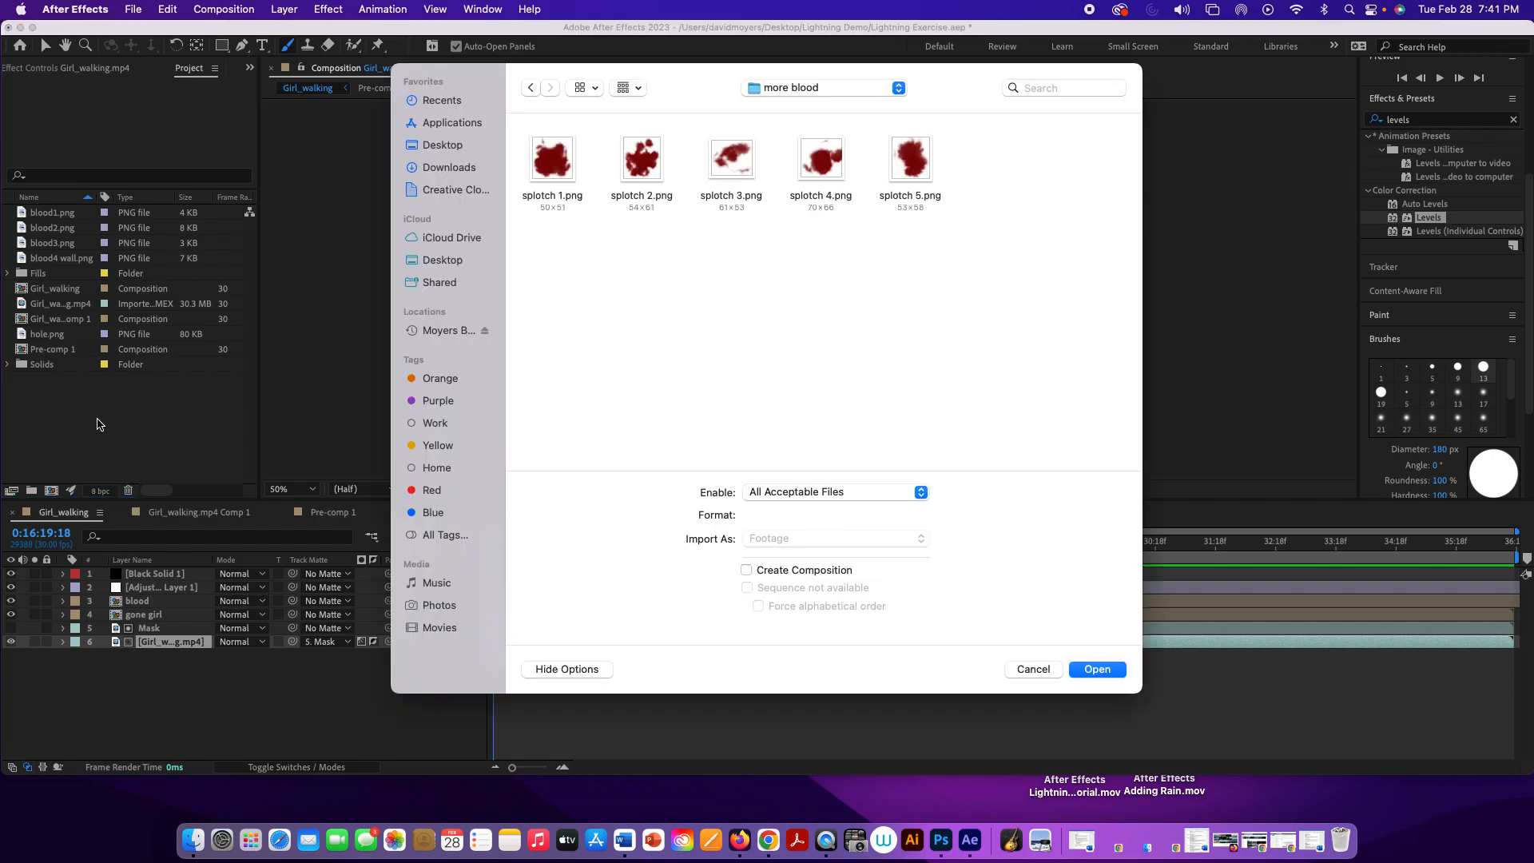
pyautogui.click(784, 86)
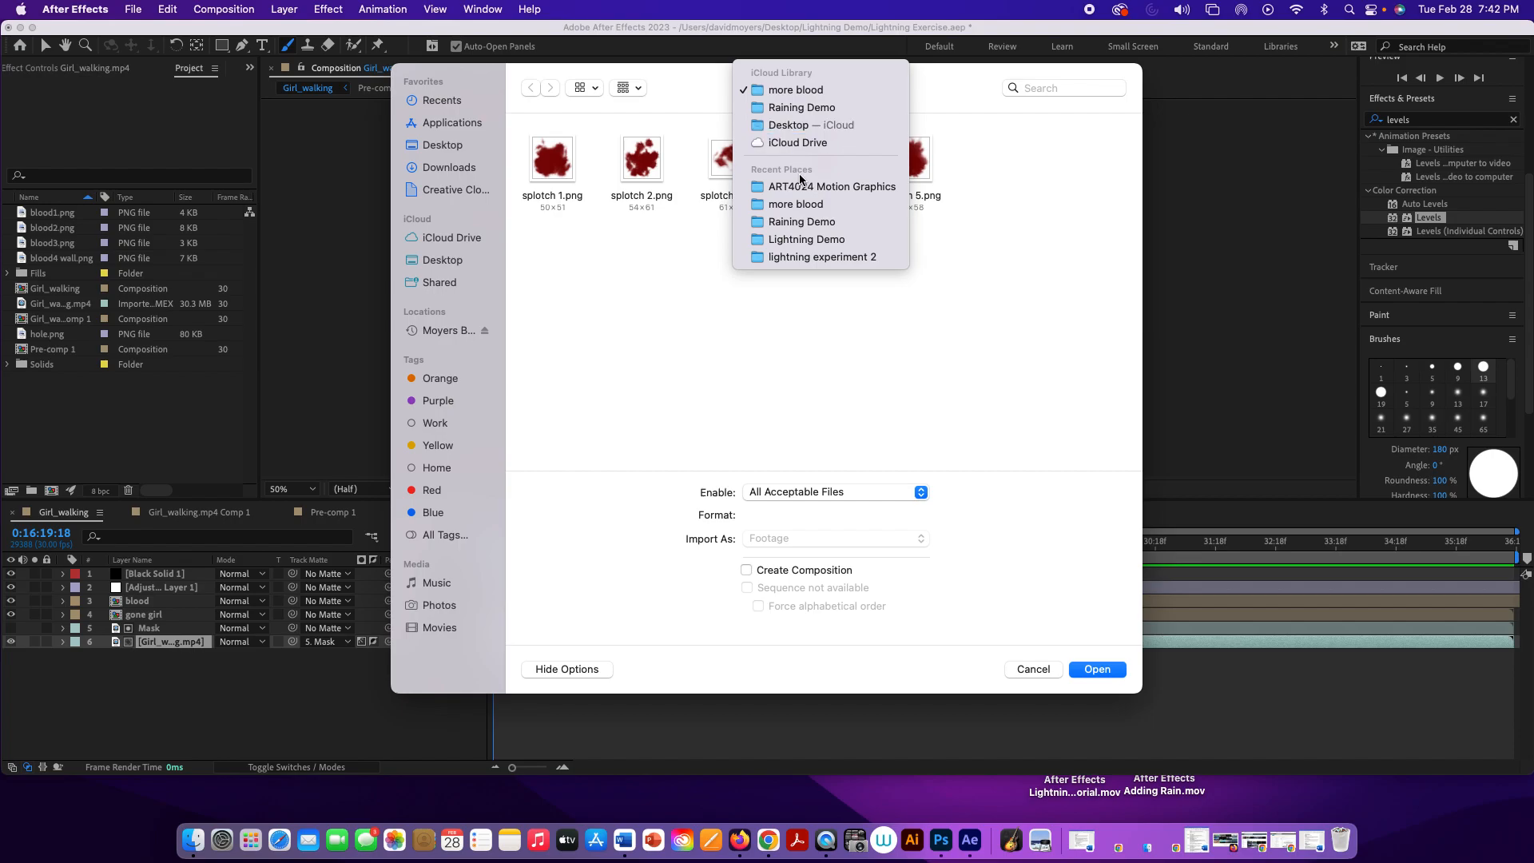
pyautogui.click(808, 239)
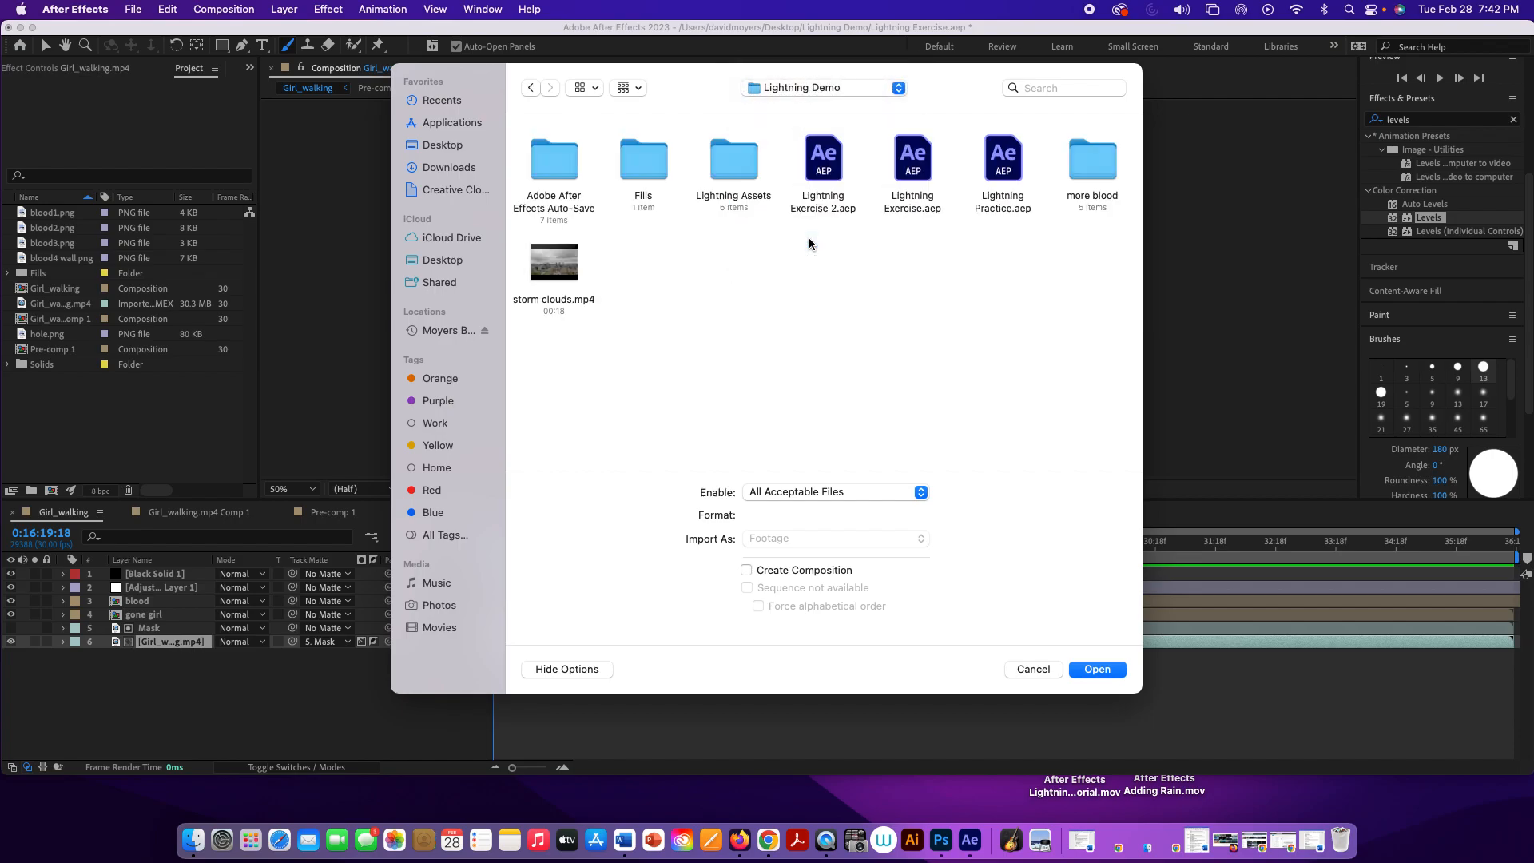
pyautogui.click(571, 272)
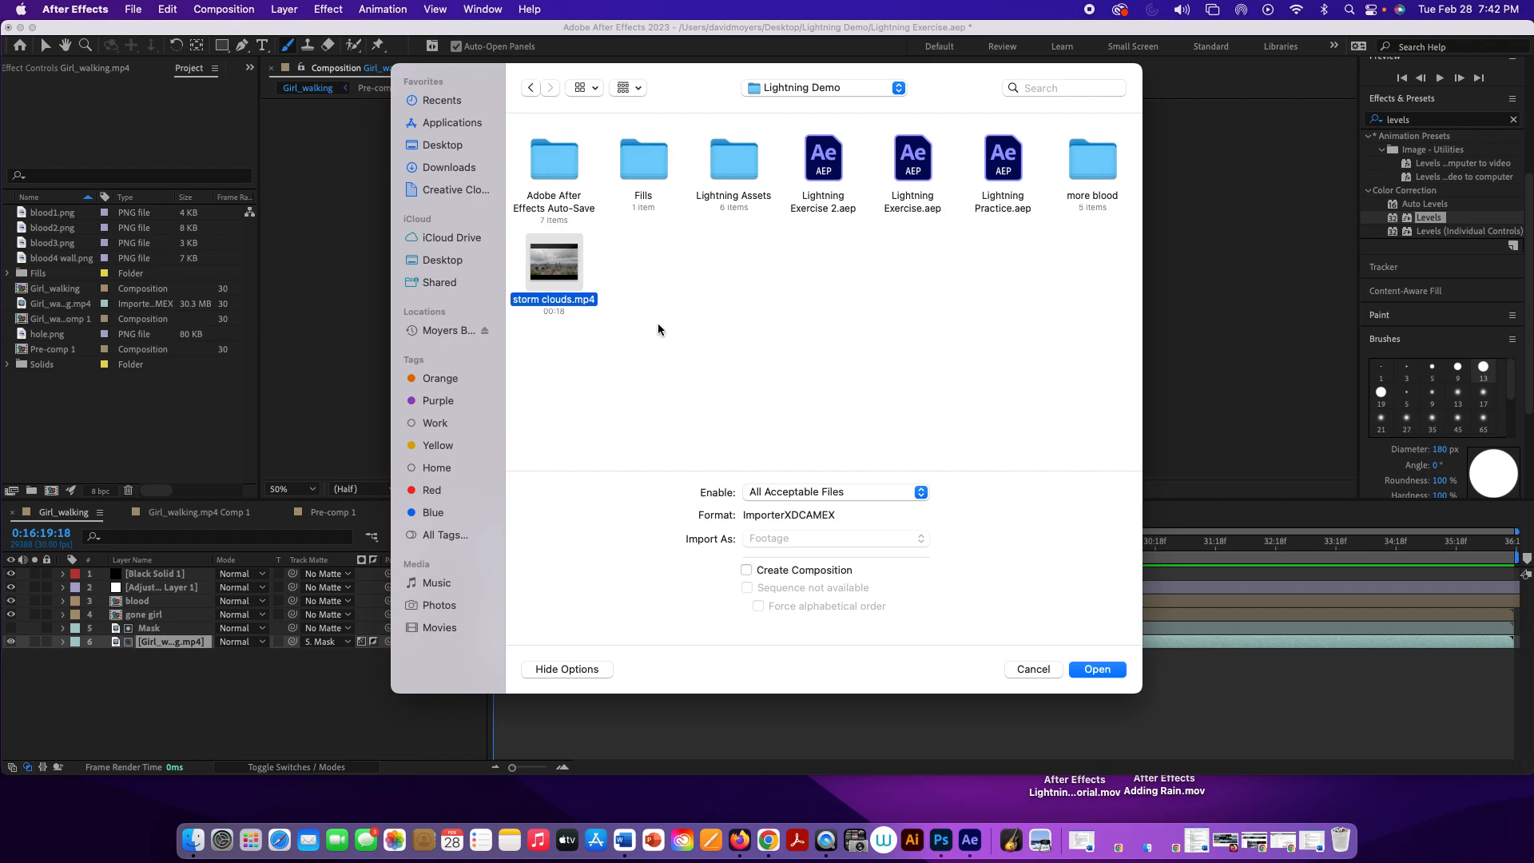
pyautogui.doubleClick(572, 273)
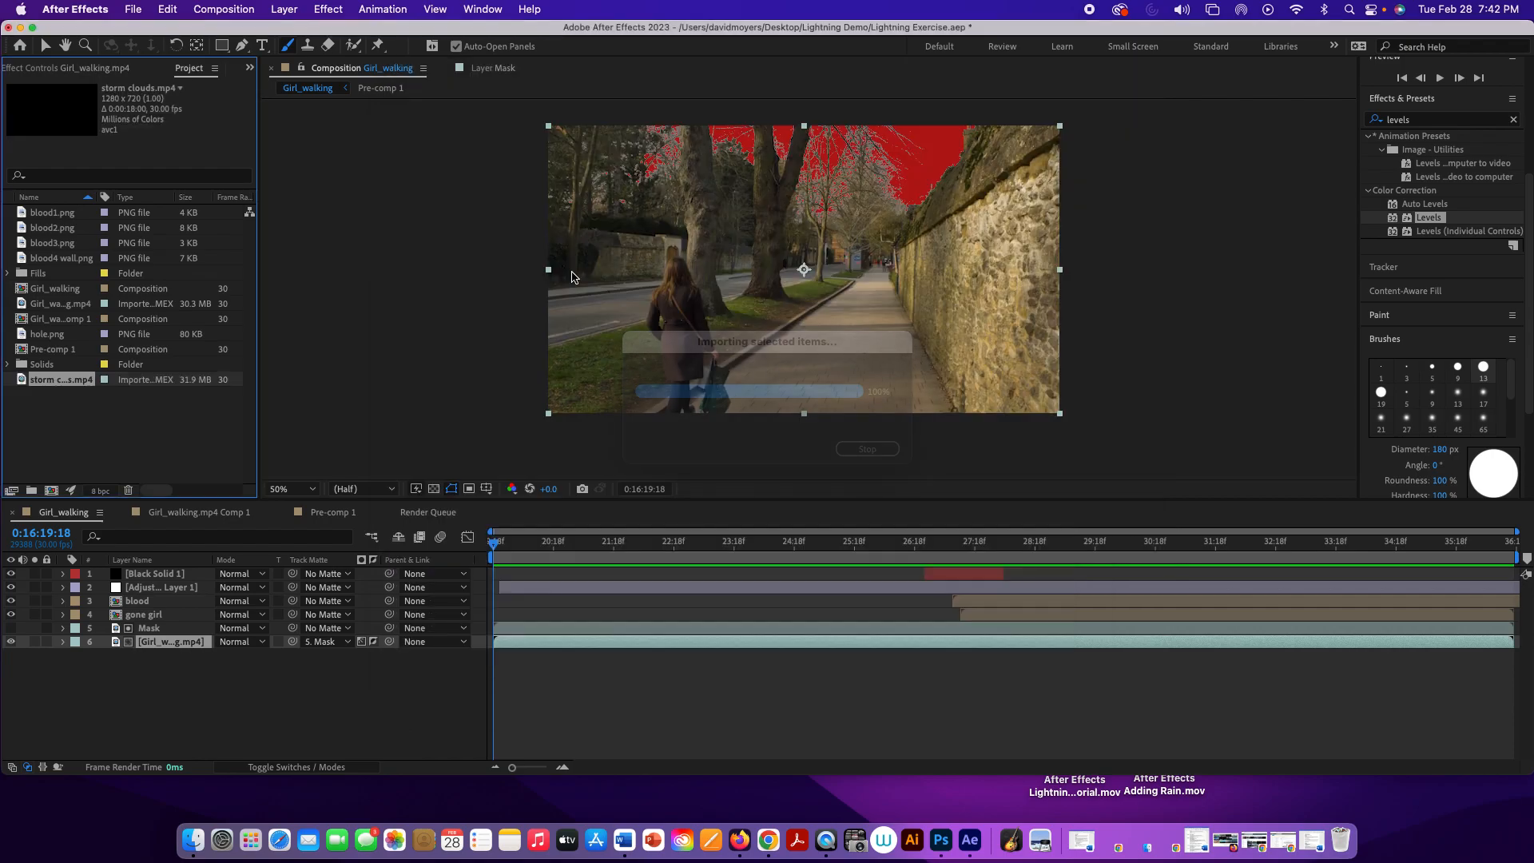
pyautogui.moveTo(57, 381); pyautogui.dragTo(138, 658)
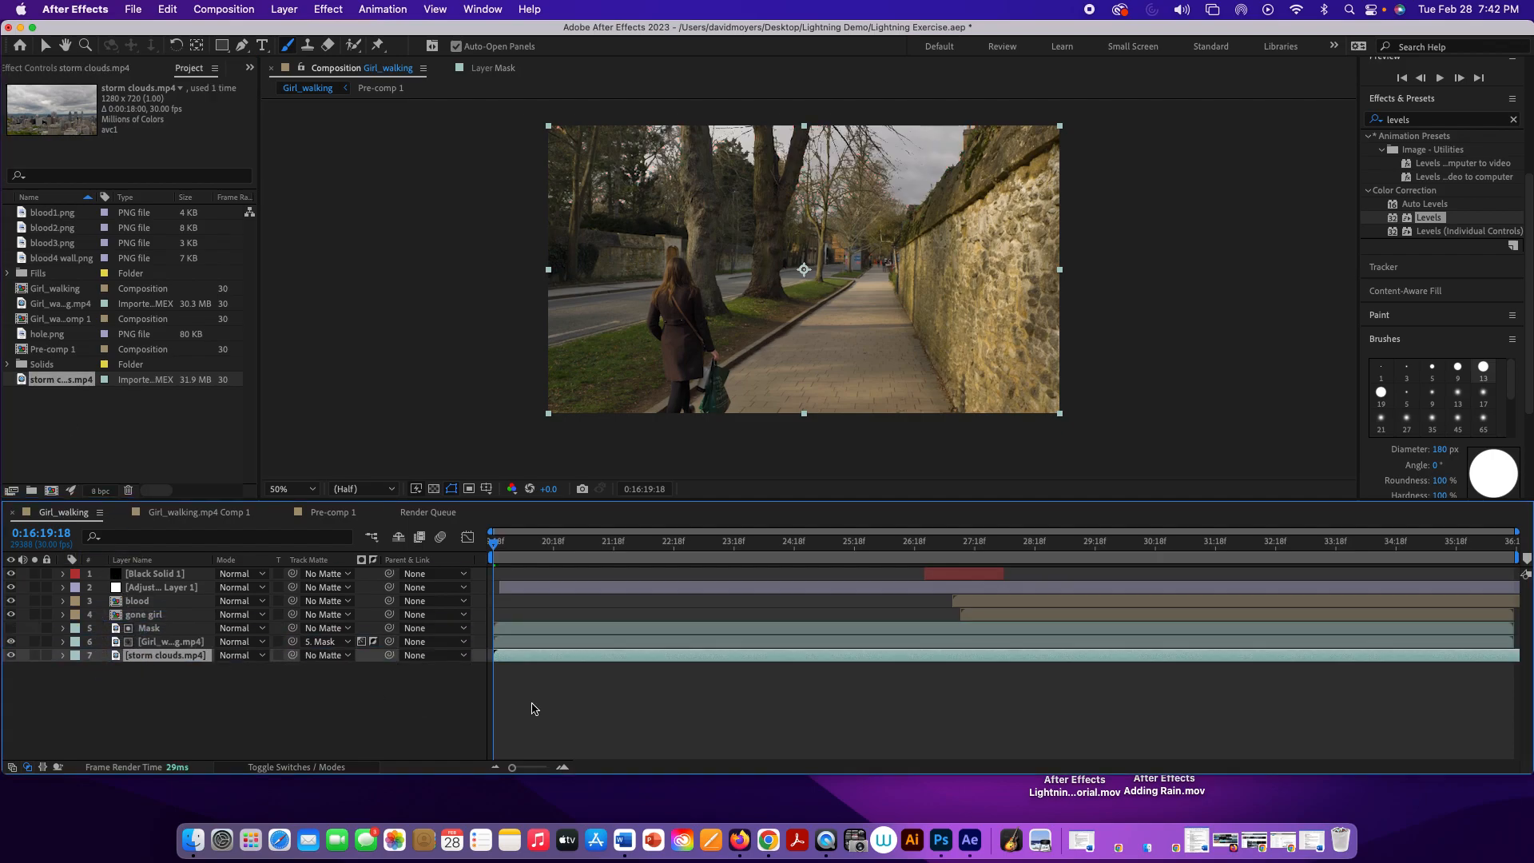
# Step: Switch to Chrome, examine the Exercise Files for Video 2 module in the course content, and minimize the browser
pyautogui.click(767, 840)
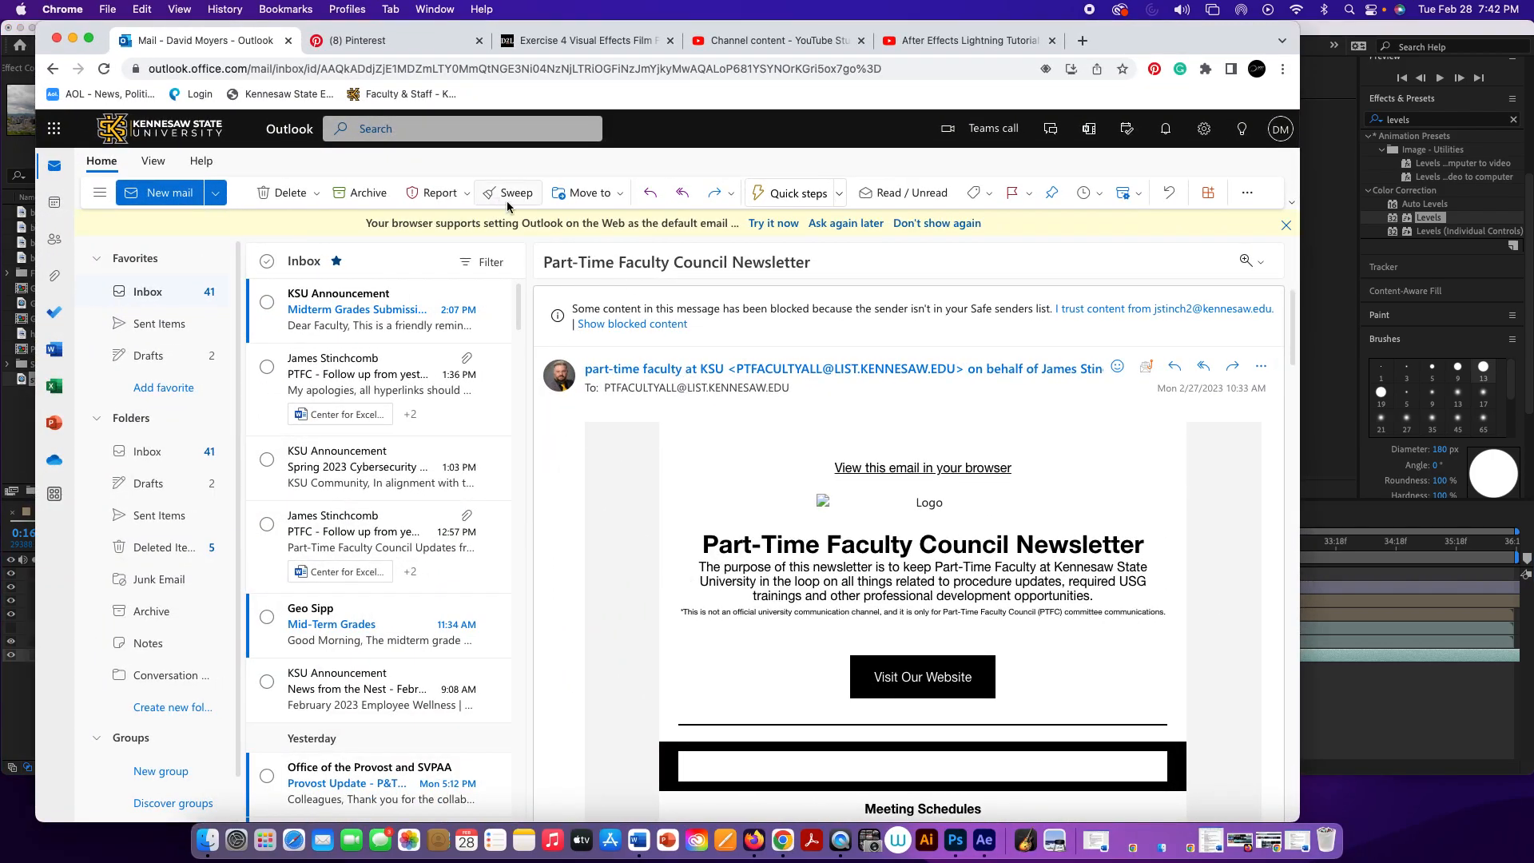
pyautogui.click(592, 41)
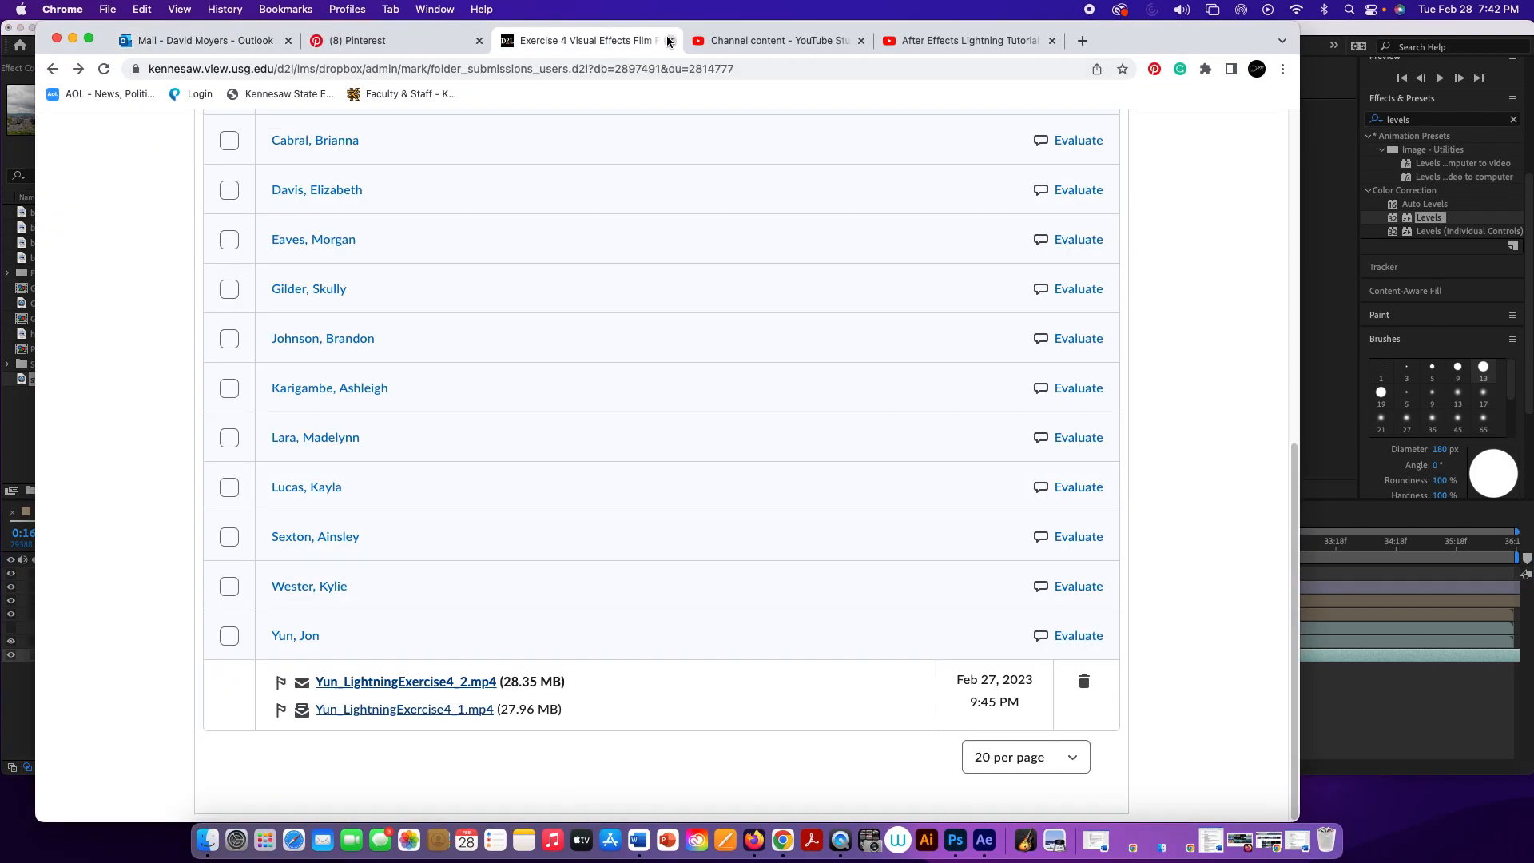
pyautogui.scroll(10, 454, 228)
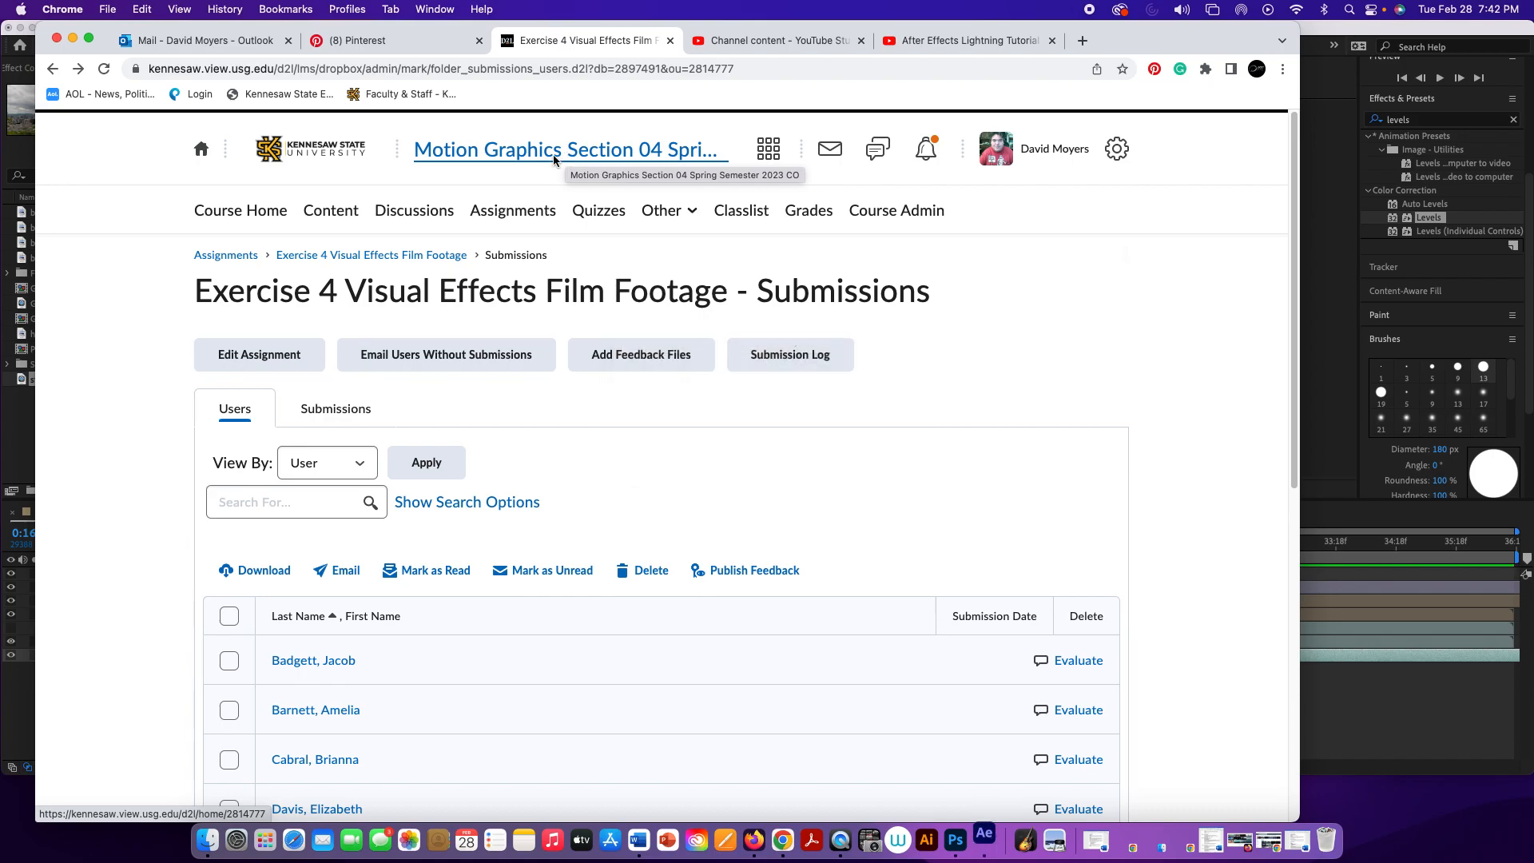
pyautogui.click(319, 209)
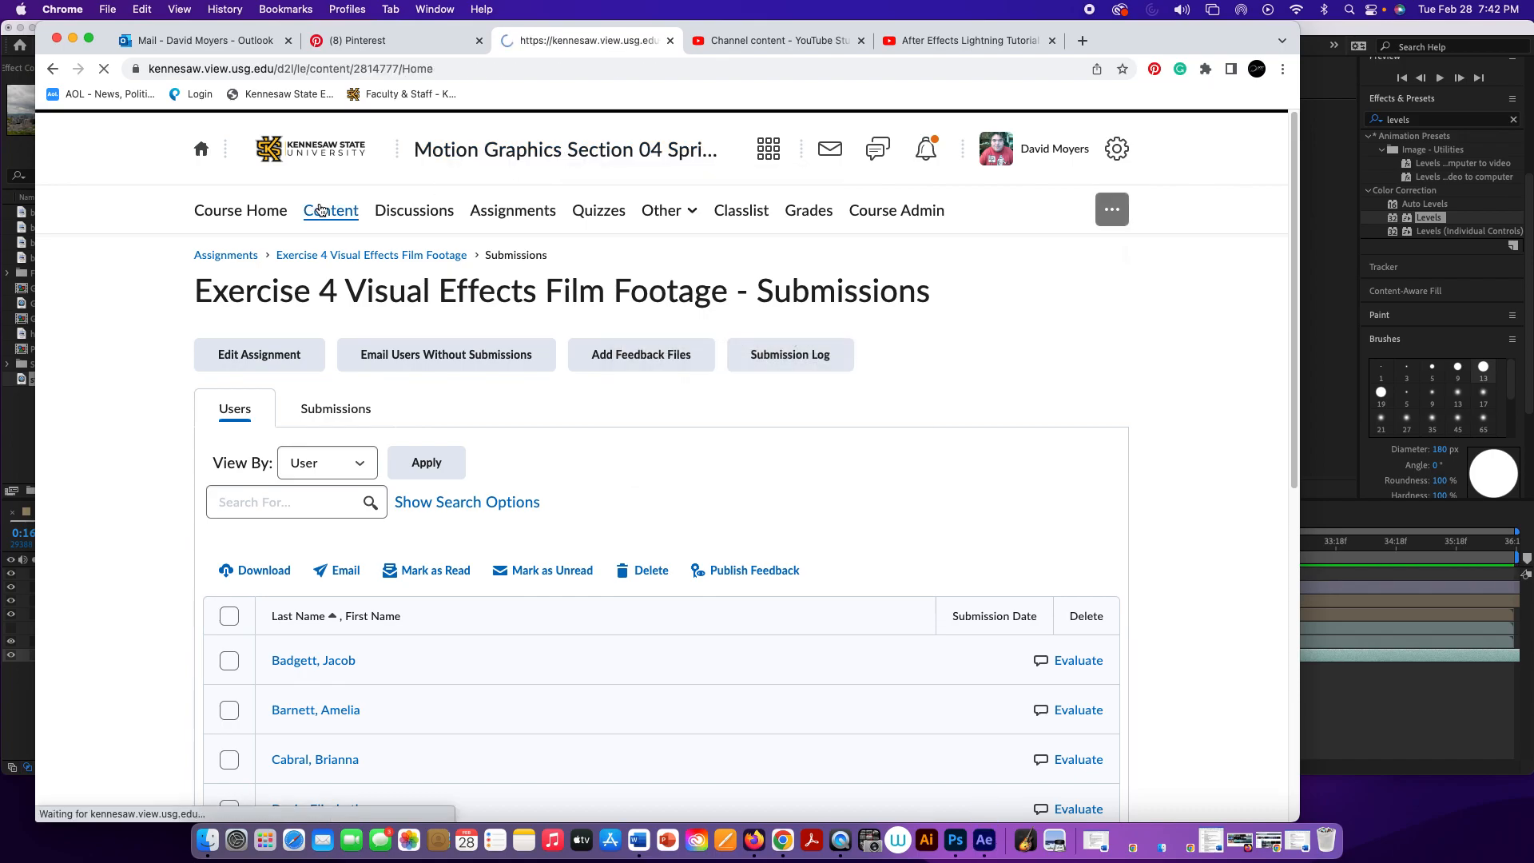
pyautogui.scroll(-7, 385, 334)
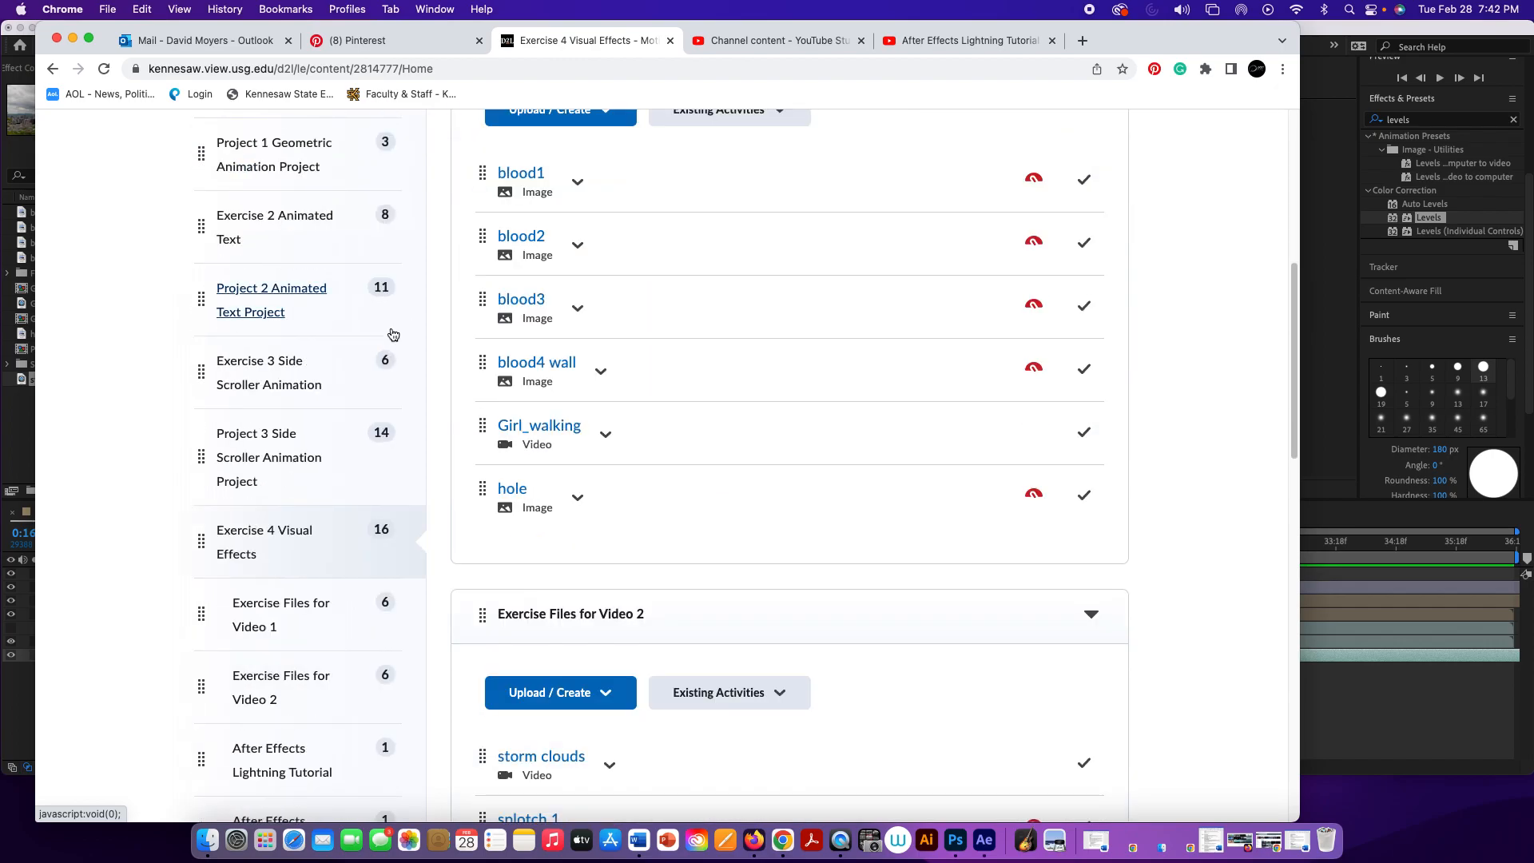
pyautogui.scroll(-2, 310, 406)
pyautogui.scroll(-1, 310, 409)
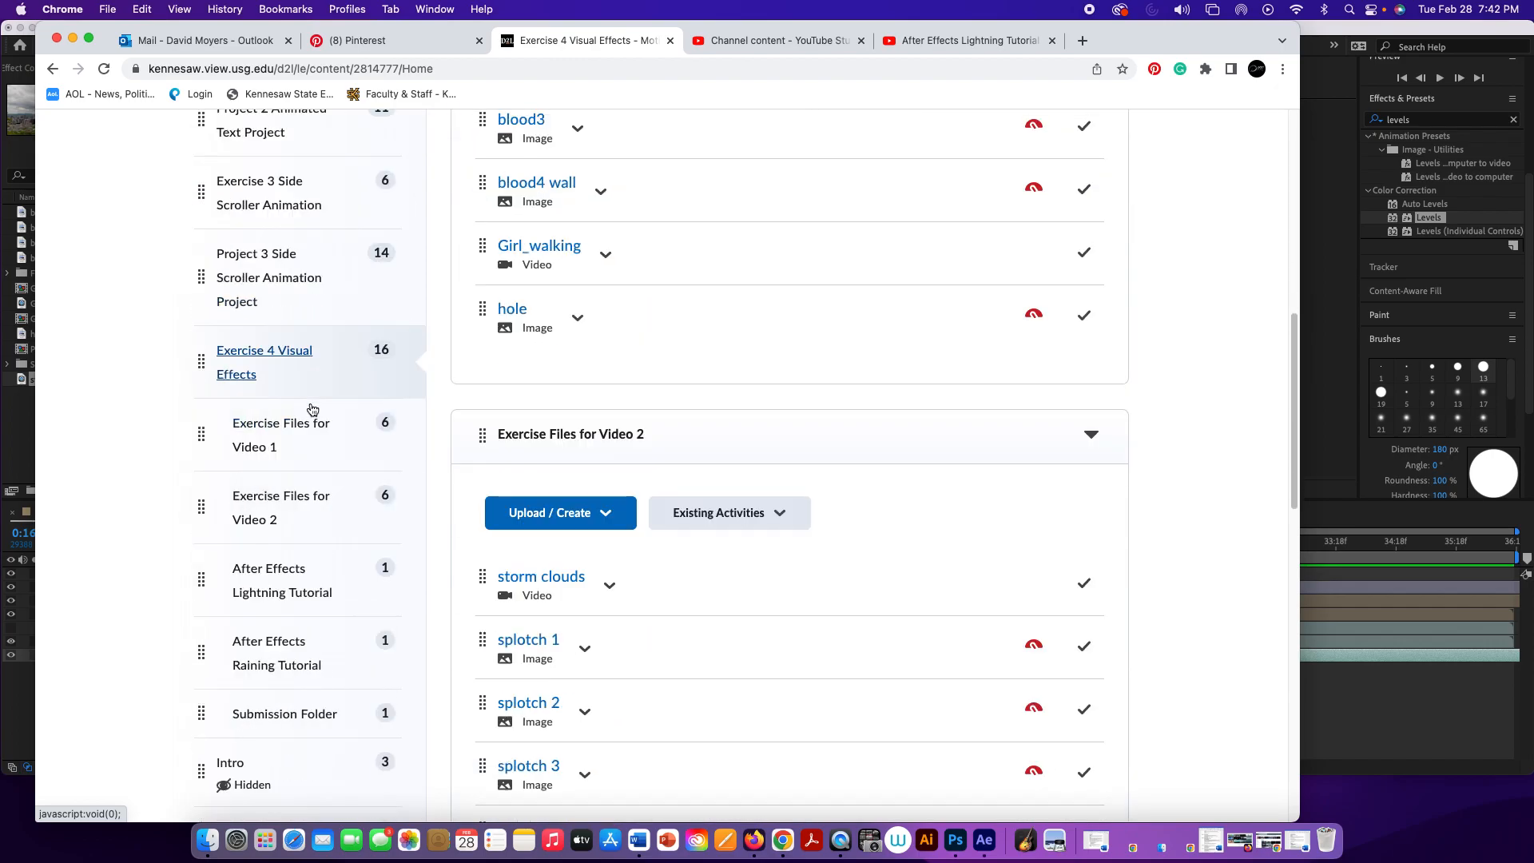
pyautogui.click(314, 500)
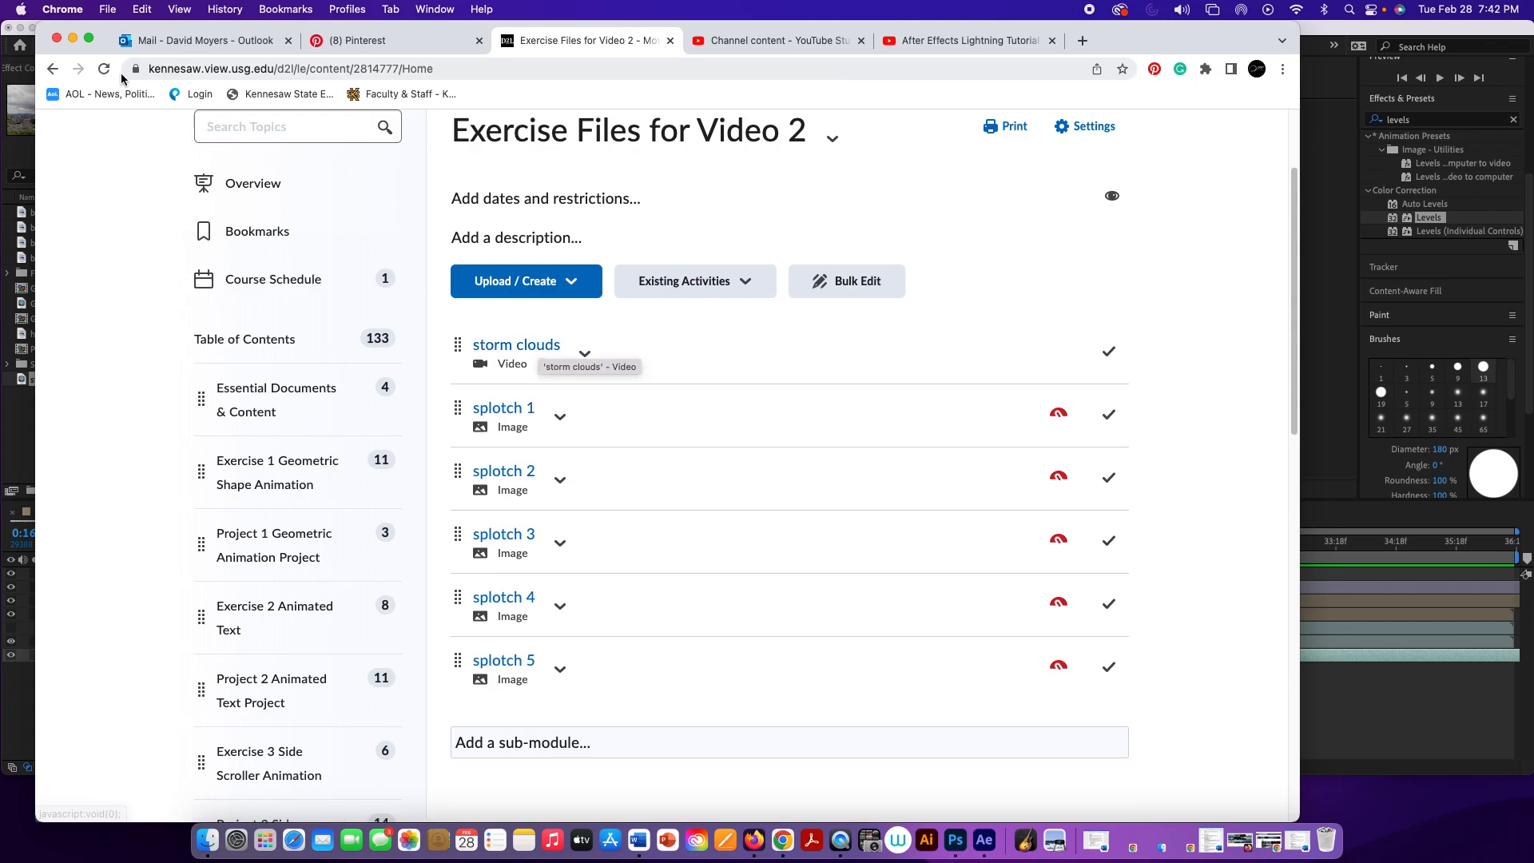
pyautogui.click(72, 38)
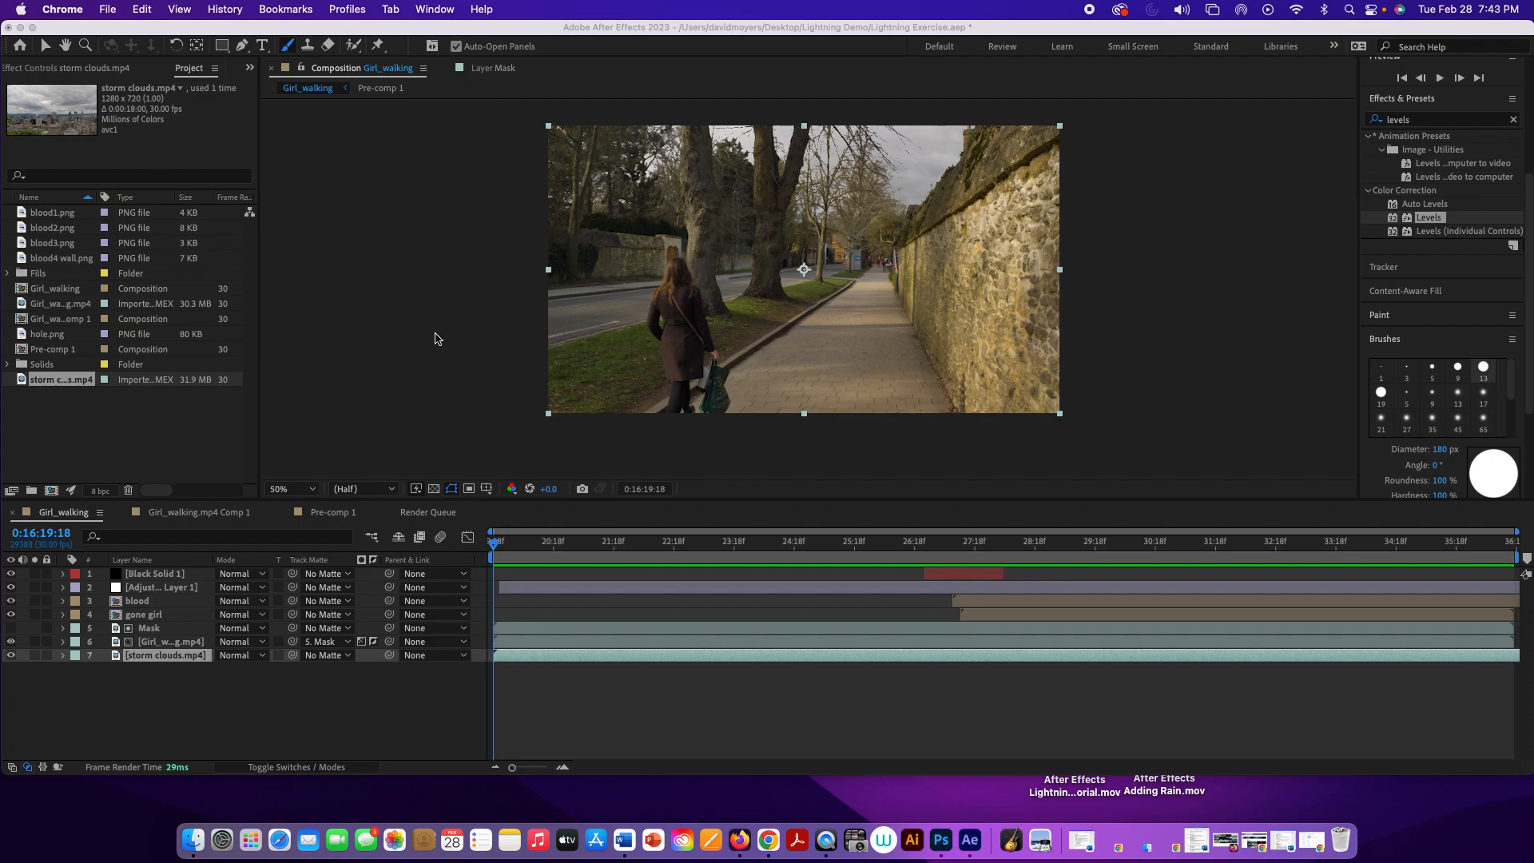
# Step: Preview the composition with the storm clouds sky through the lightning strike and return the playhead to the start
pyautogui.click(463, 424)
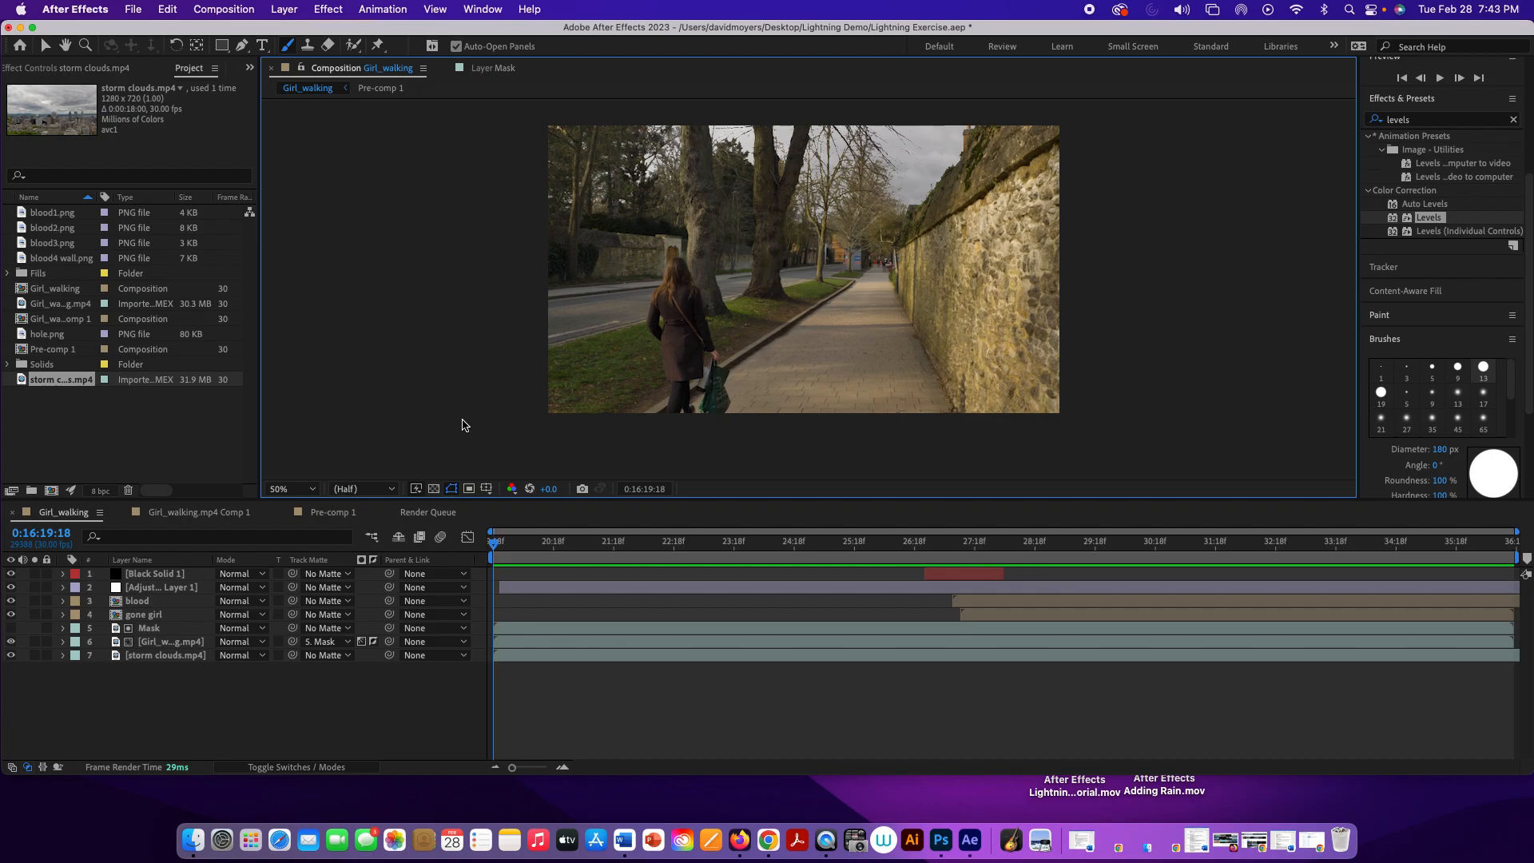
pyautogui.press('space')
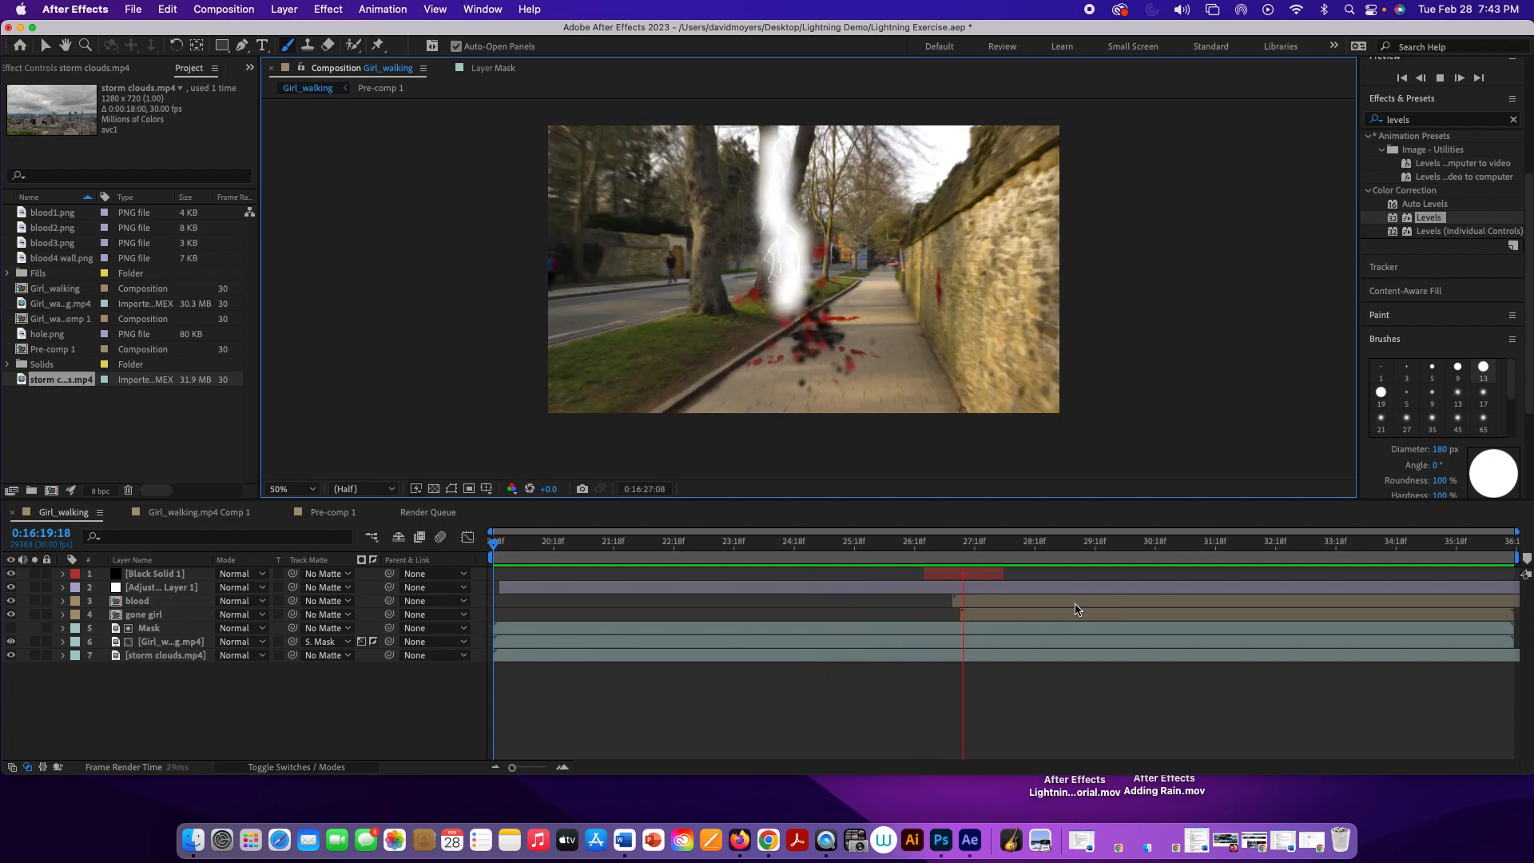
pyautogui.click(1008, 543)
pyautogui.moveTo(1008, 544); pyautogui.dragTo(410, 531)
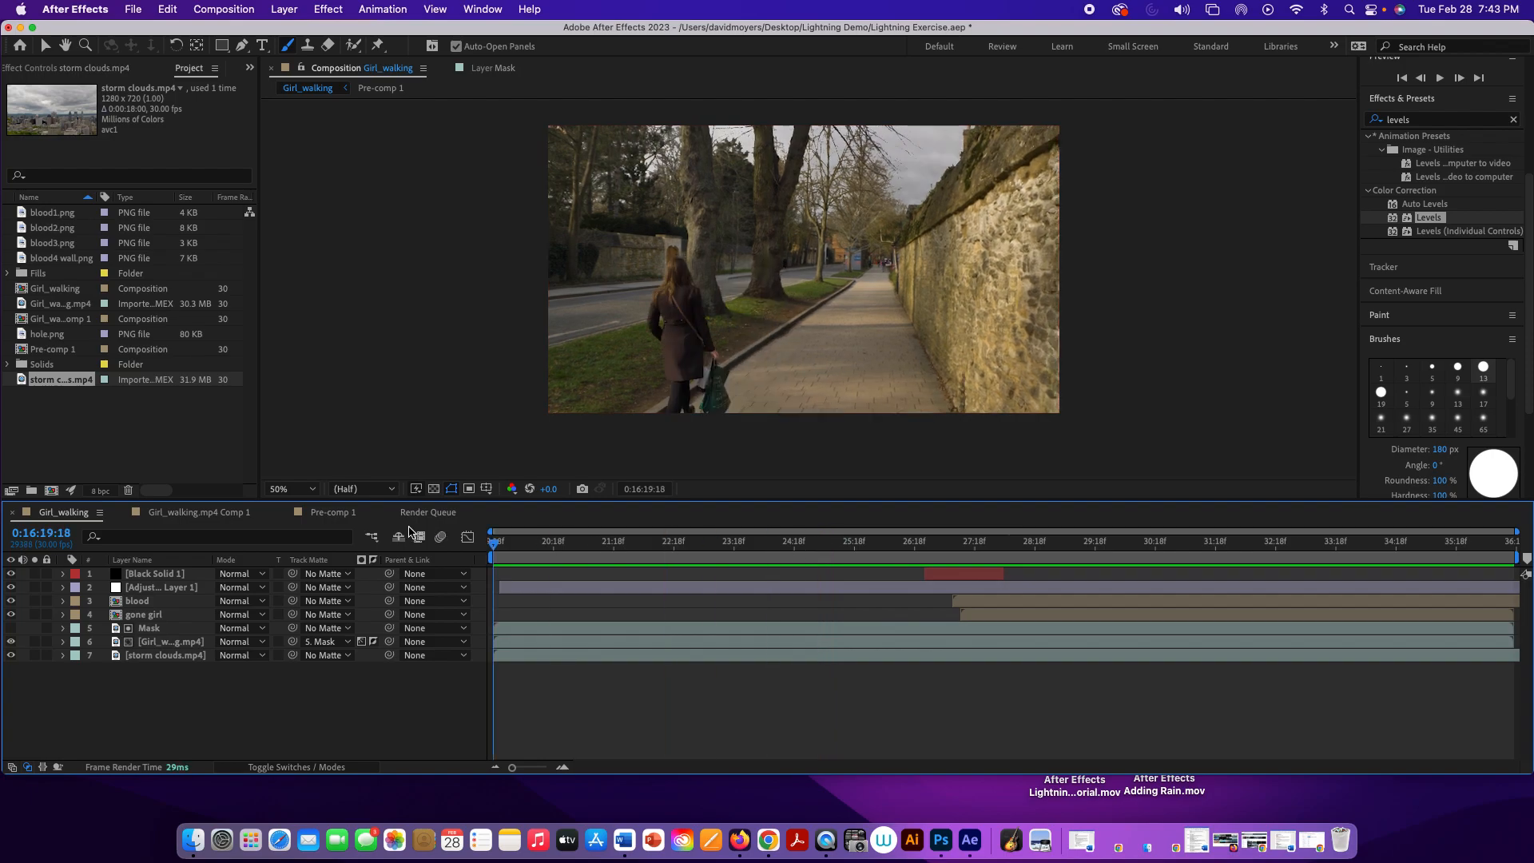
# Step: Apply the Hue/Saturation effect to the storm clouds.mp4 layer
pyautogui.click(162, 656)
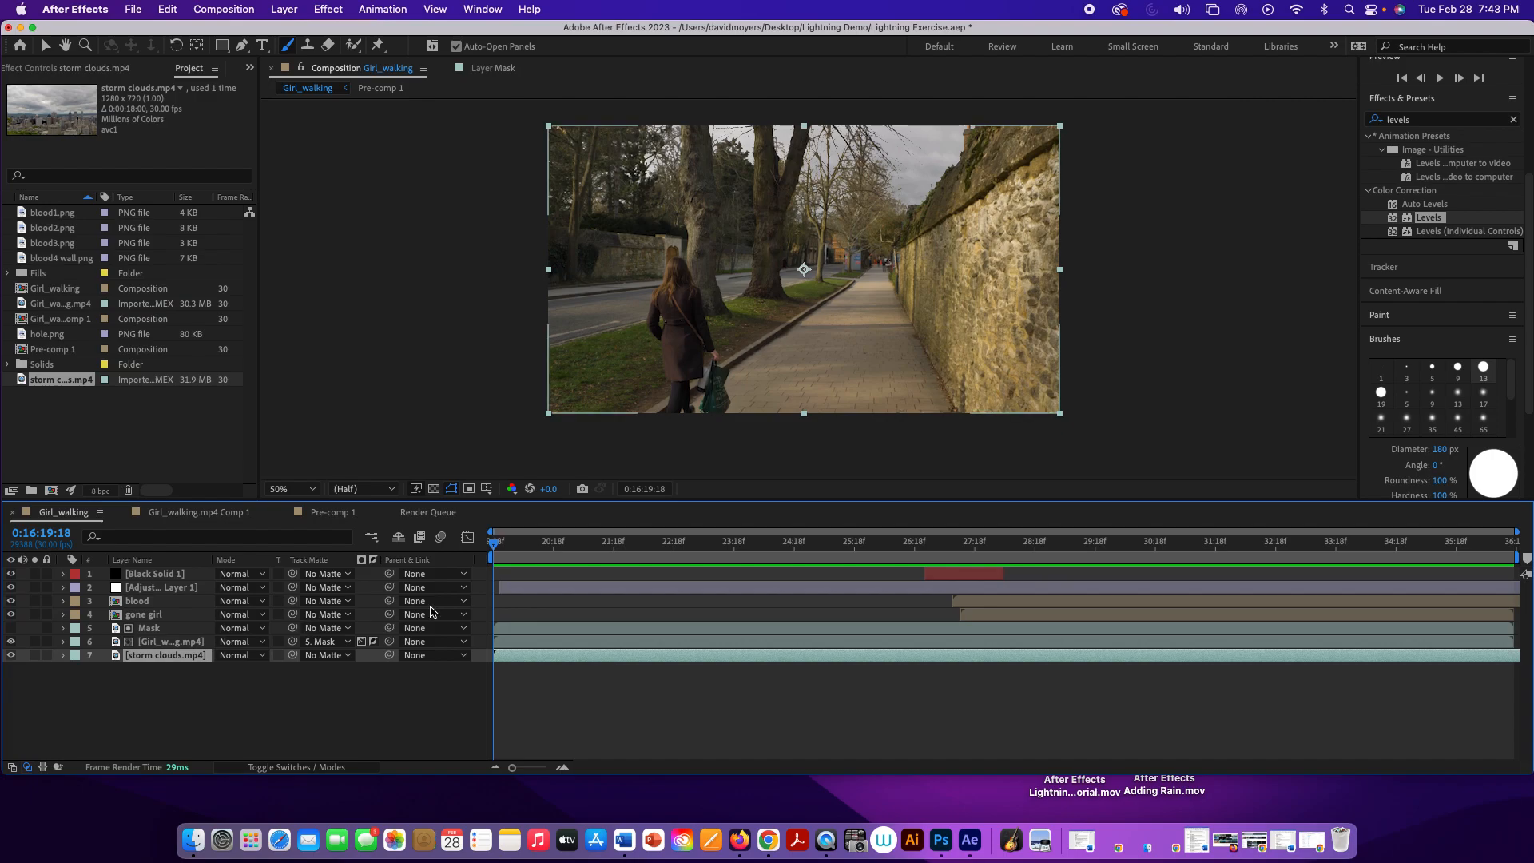
pyautogui.click(1423, 118)
pyautogui.moveTo(1399, 114); pyautogui.dragTo(1384, 113)
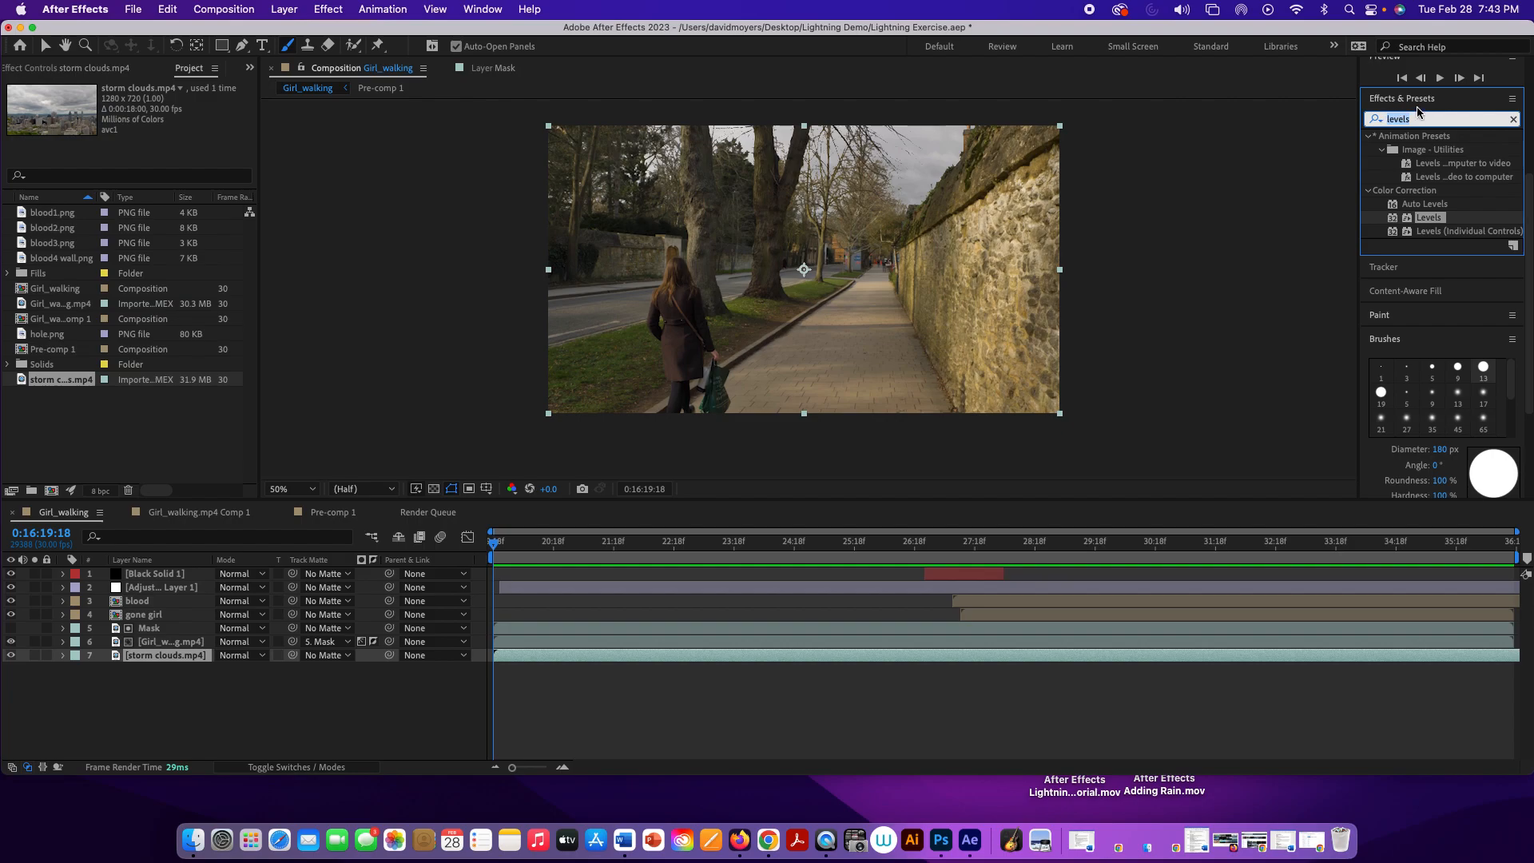
pyautogui.write('hue')
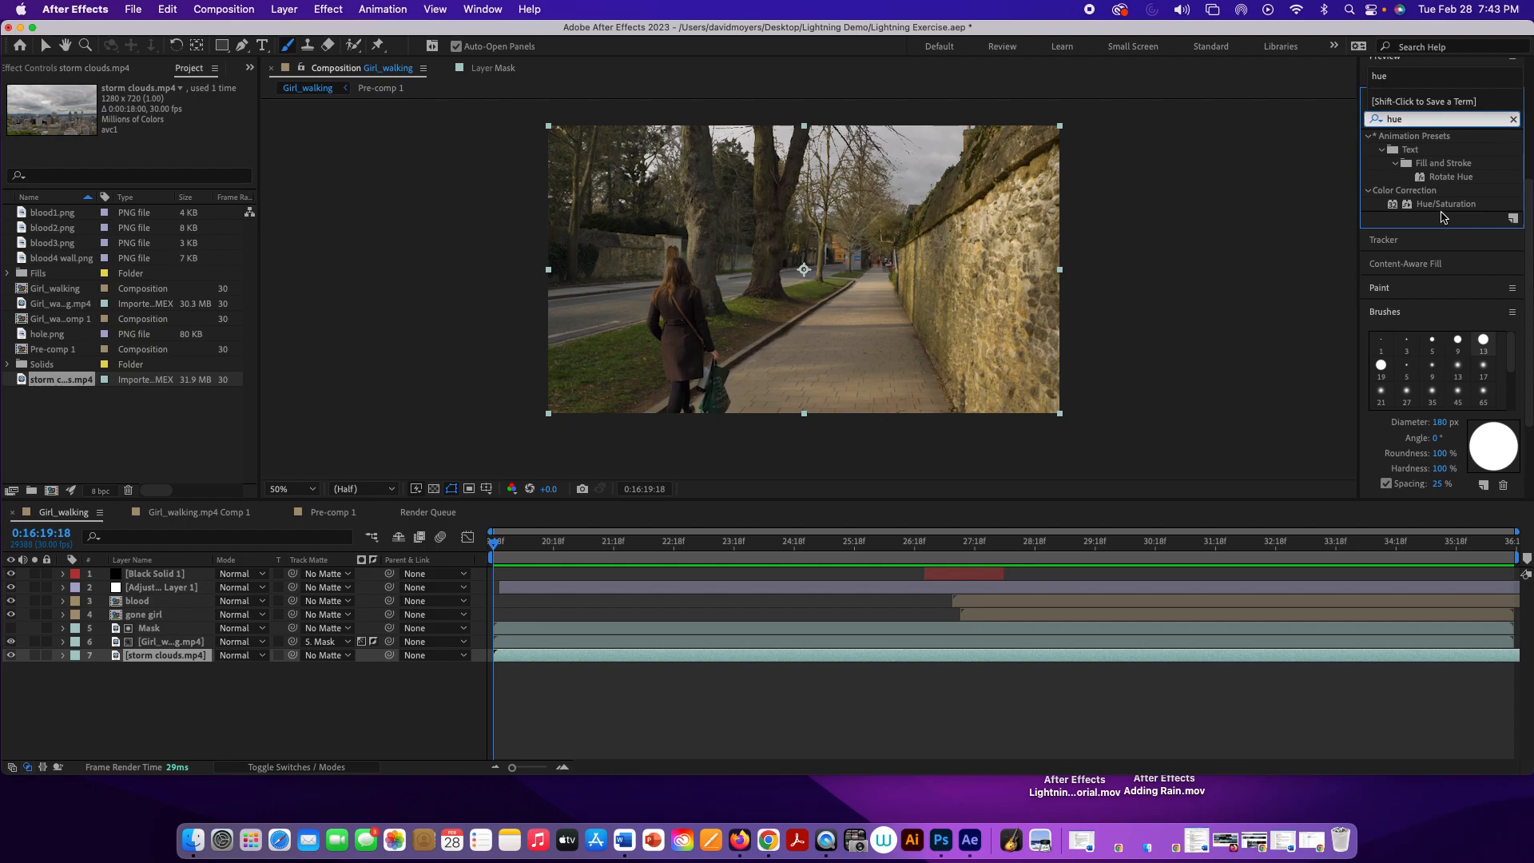
pyautogui.moveTo(1442, 206); pyautogui.dragTo(222, 639)
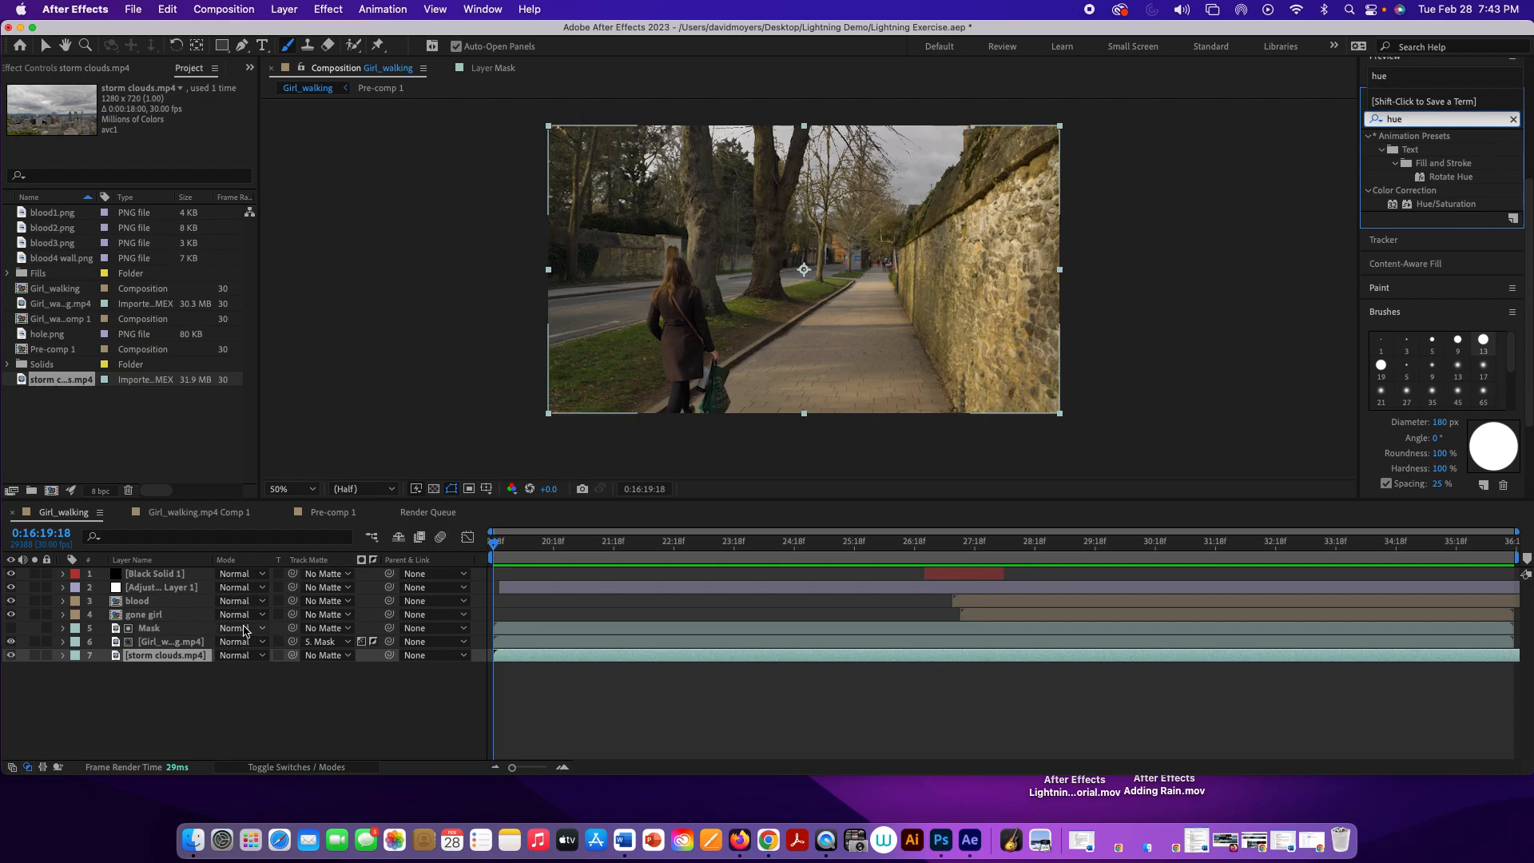
pyautogui.click(1423, 206)
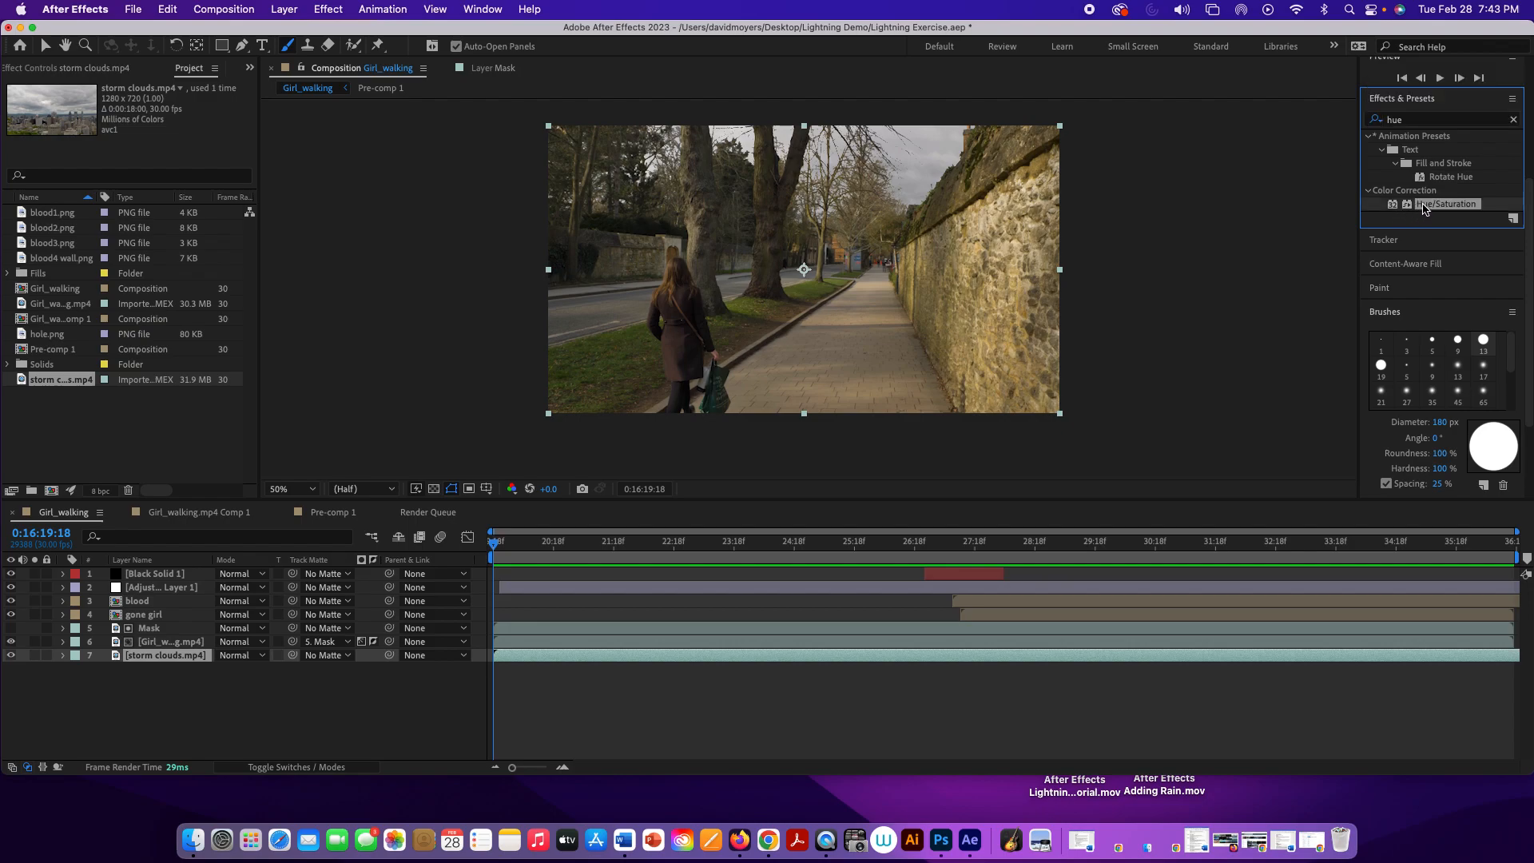
pyautogui.doubleClick(1422, 206)
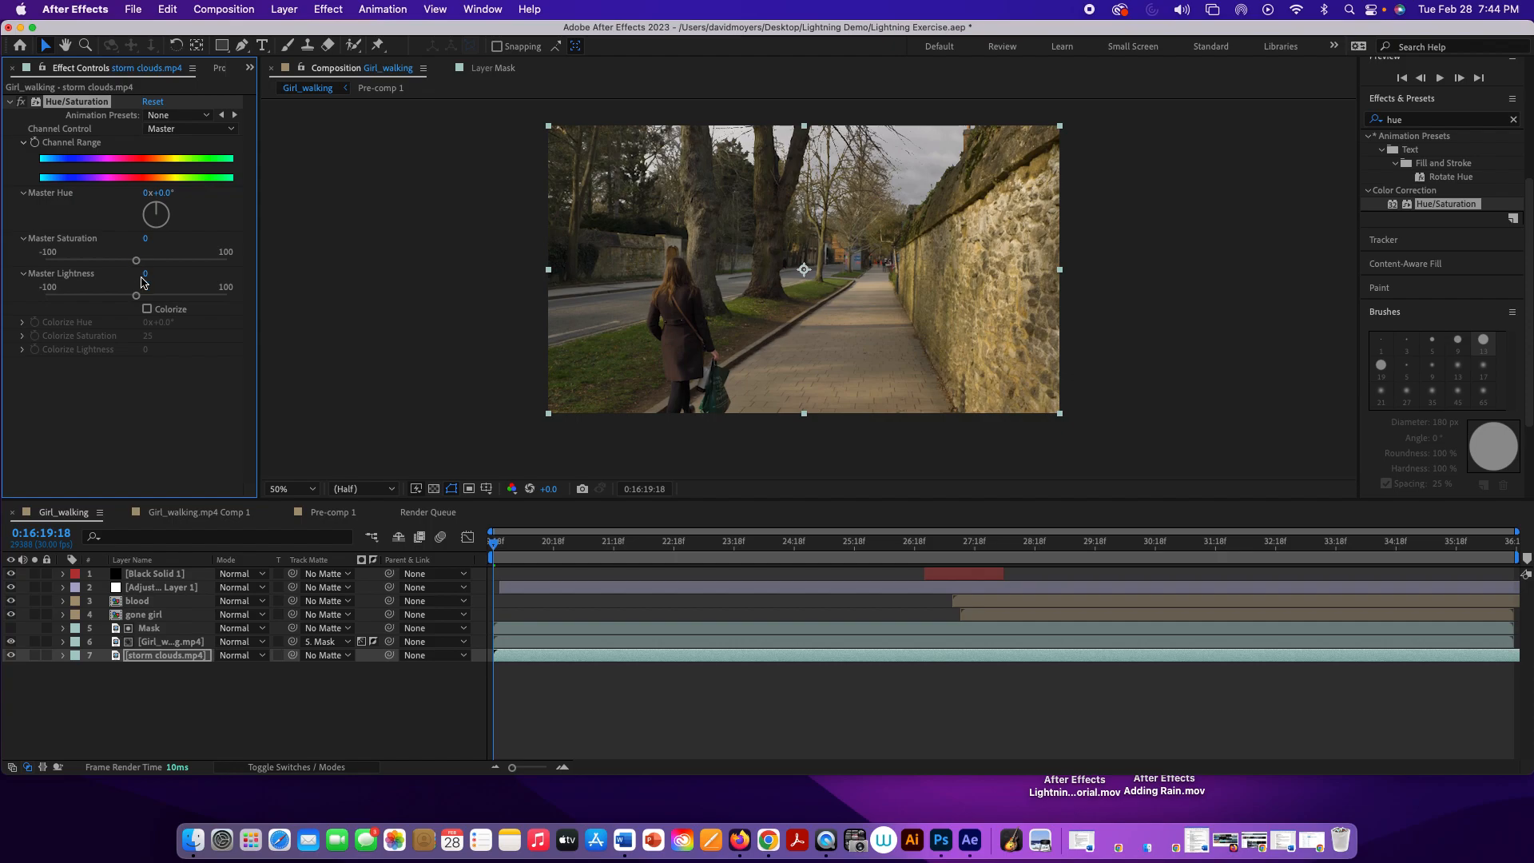
# Step: Try colorizing the storm clouds with a Colorize Hue of about -86°, and turn Colorize off again
pyautogui.click(147, 309)
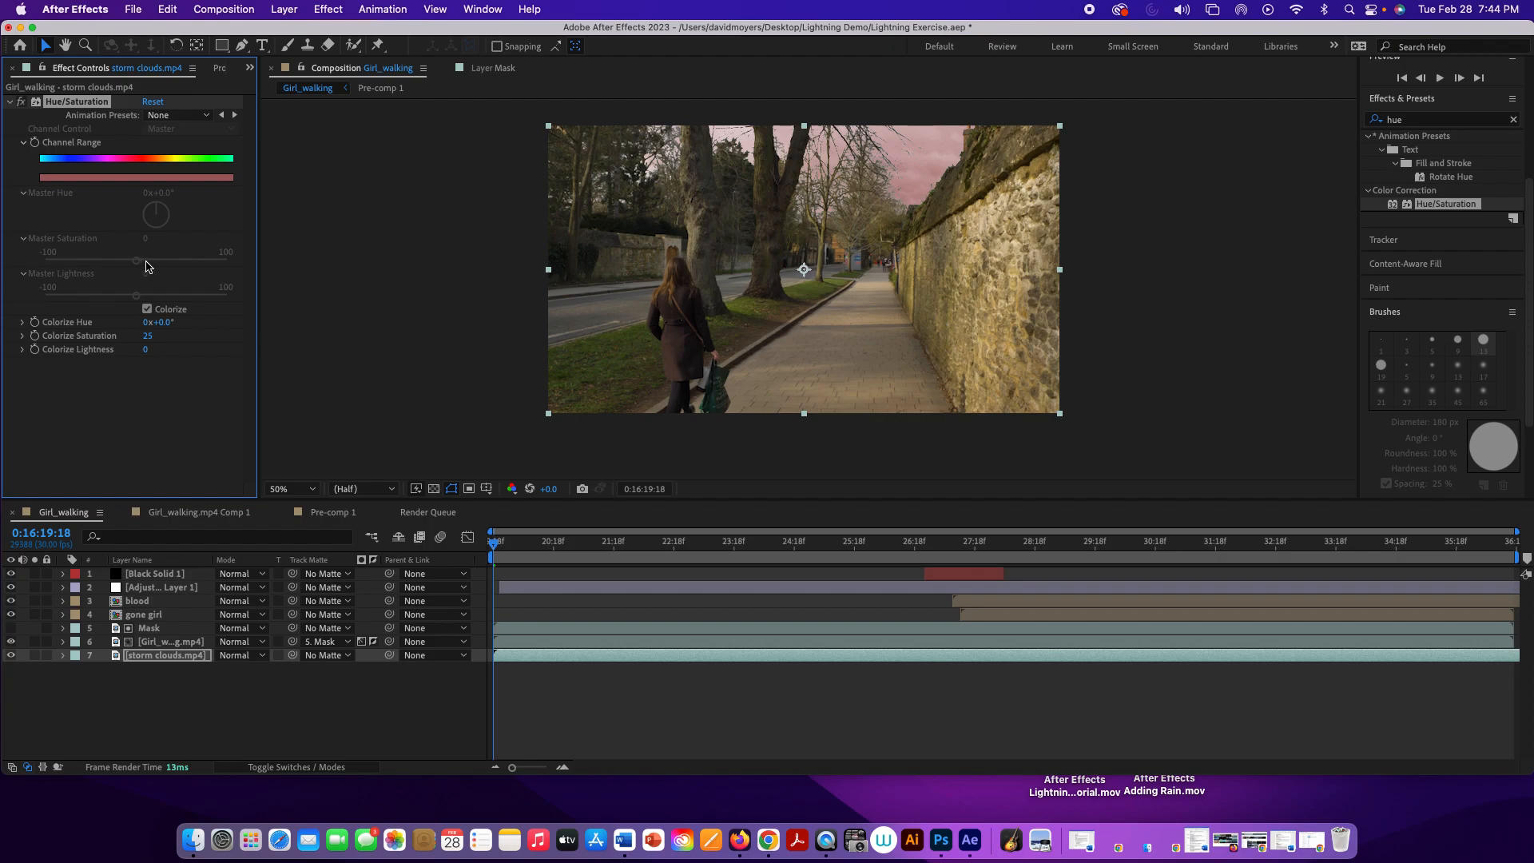
pyautogui.moveTo(171, 323); pyautogui.dragTo(97, 327)
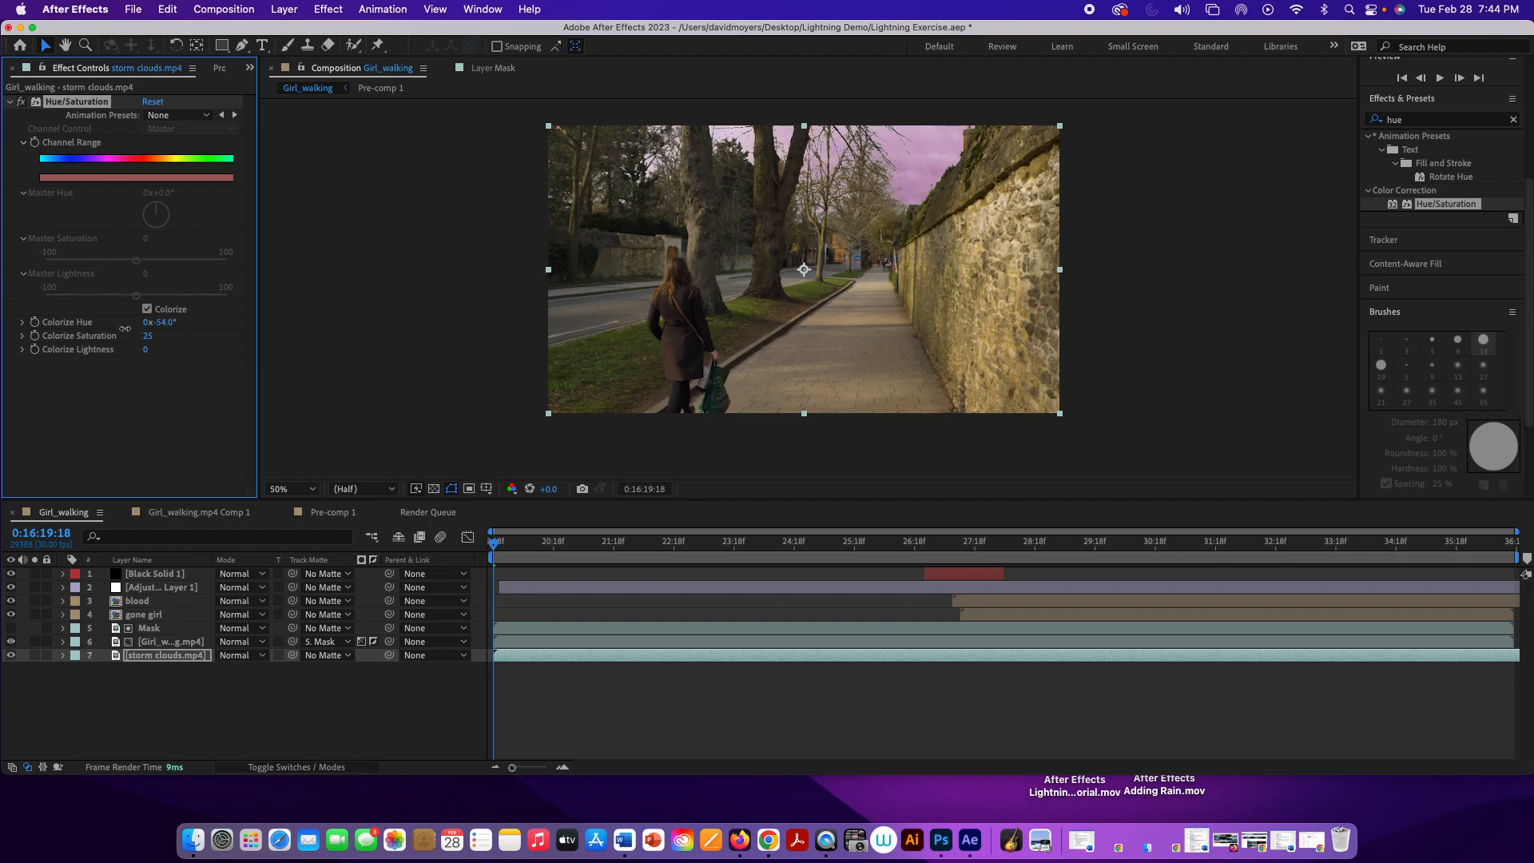
pyautogui.moveTo(113, 326); pyautogui.dragTo(158, 323)
pyautogui.click(148, 309)
# Step: Set the storm clouds' Master Hue to +91°, Master Saturation to -19 and Master Lightness to -21
pyautogui.moveTo(136, 261); pyautogui.dragTo(126, 297)
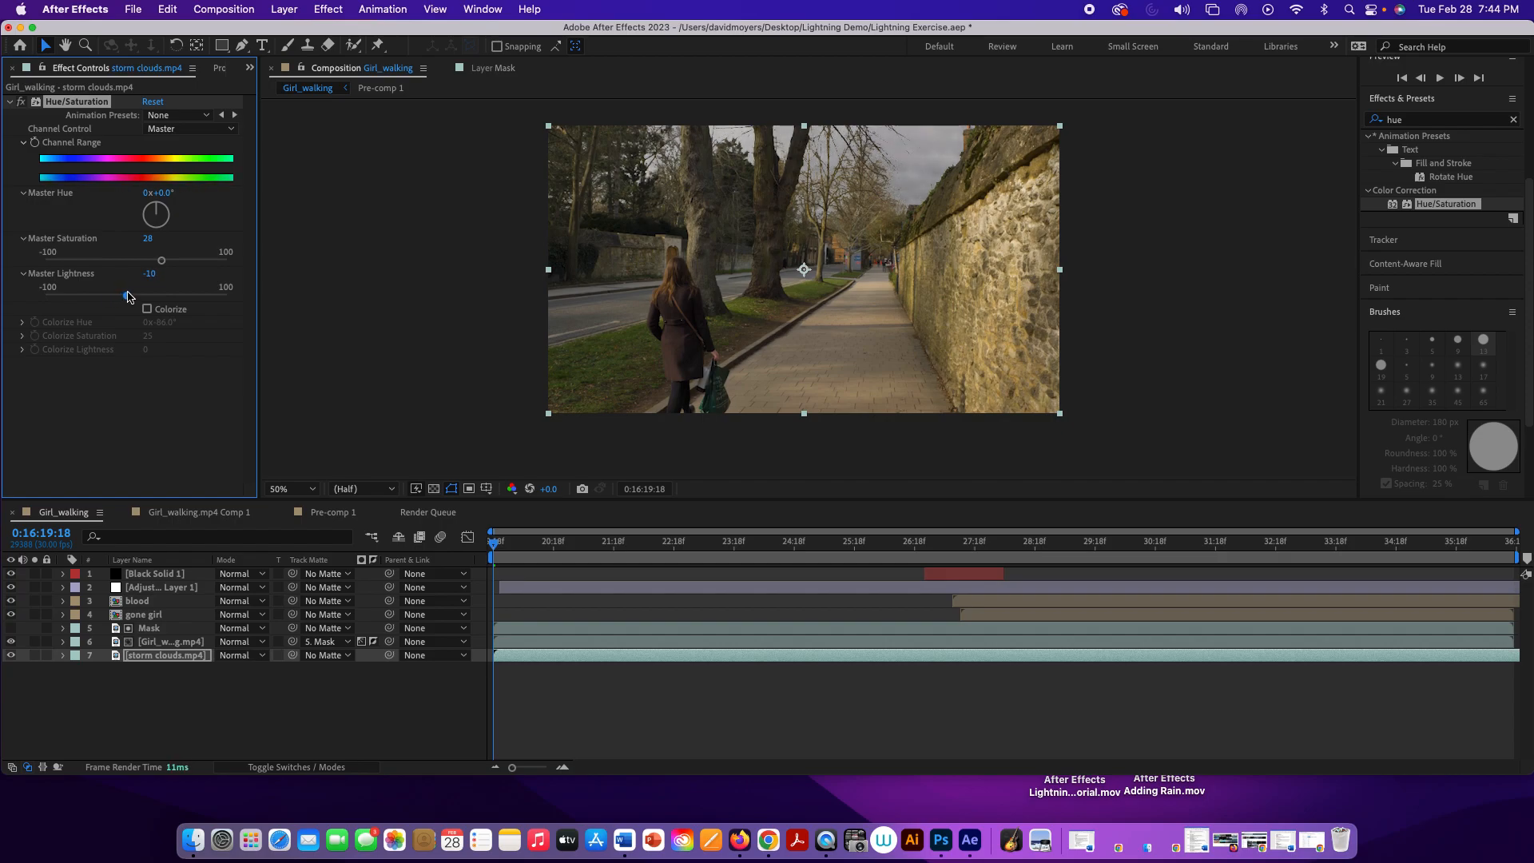
pyautogui.moveTo(162, 263)
pyautogui.mouseDown()
pyautogui.moveTo(128, 264)
pyautogui.moveTo(163, 262)
pyautogui.mouseUp()
pyautogui.moveTo(128, 298); pyautogui.dragTo(125, 297)
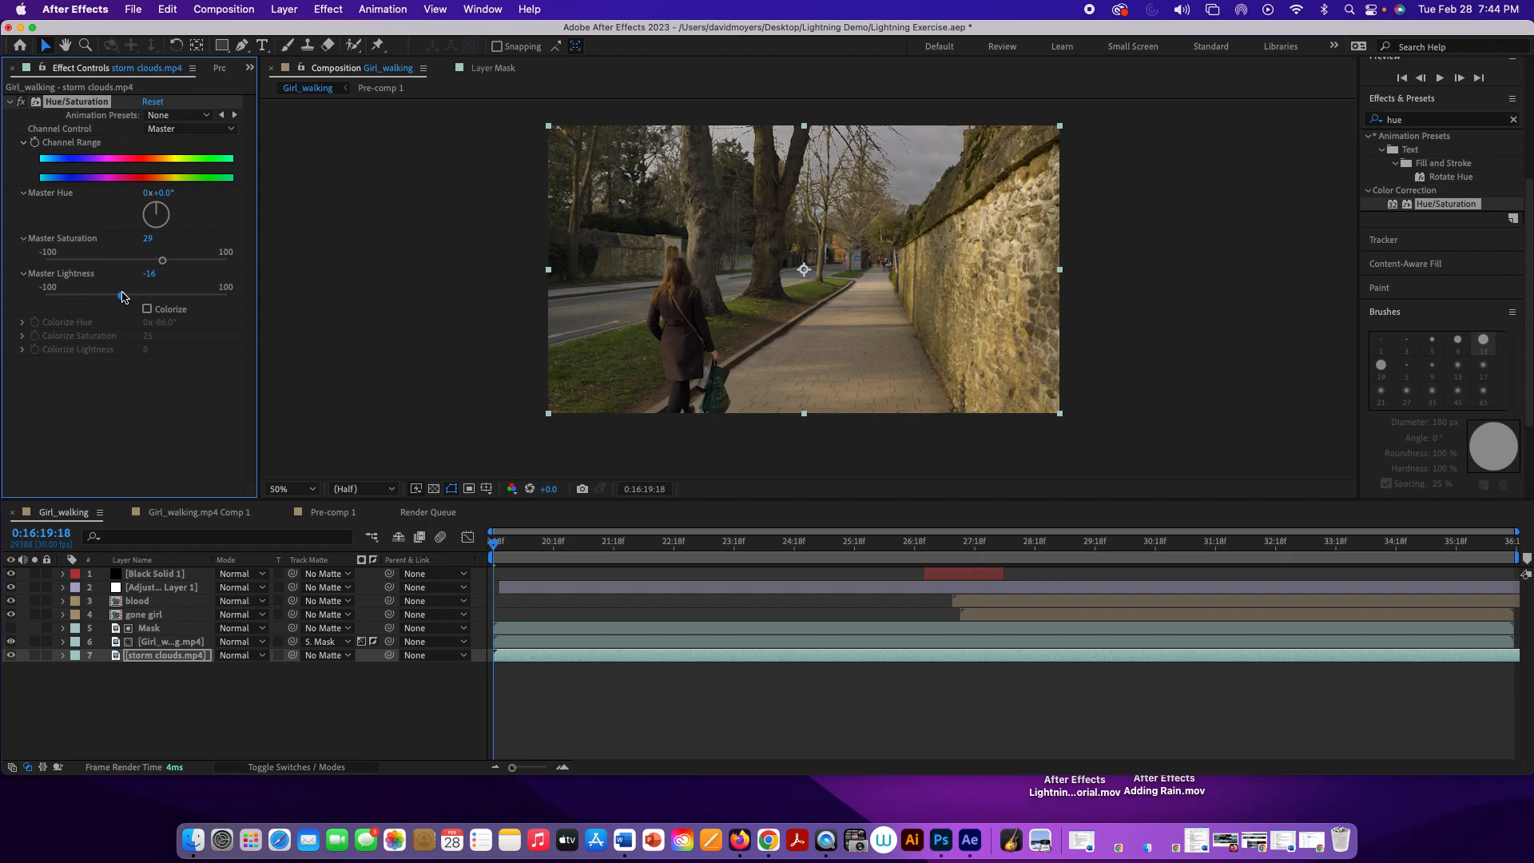
pyautogui.moveTo(157, 214)
pyautogui.mouseDown()
pyautogui.moveTo(134, 261)
pyautogui.moveTo(178, 261)
pyautogui.moveTo(119, 261)
pyautogui.moveTo(152, 210)
pyautogui.moveTo(177, 220)
pyautogui.mouseUp()
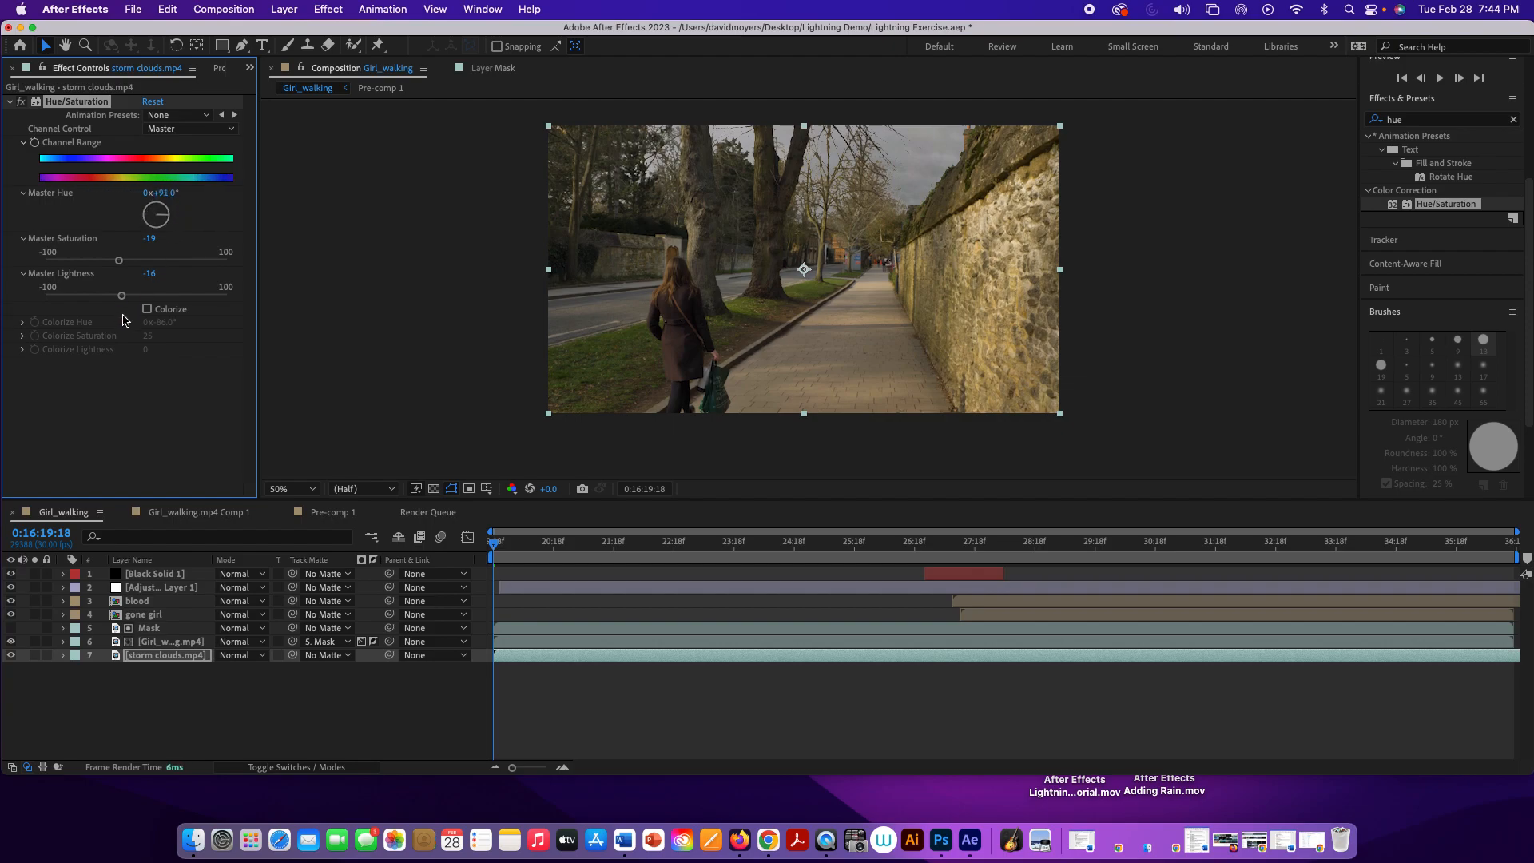
pyautogui.moveTo(122, 296); pyautogui.dragTo(124, 296)
pyautogui.moveTo(157, 300); pyautogui.dragTo(119, 301)
# Step: Briefly try the purple Colorize look on the storm clouds again, adjusting its hue slightly before disabling it
pyautogui.click(147, 309)
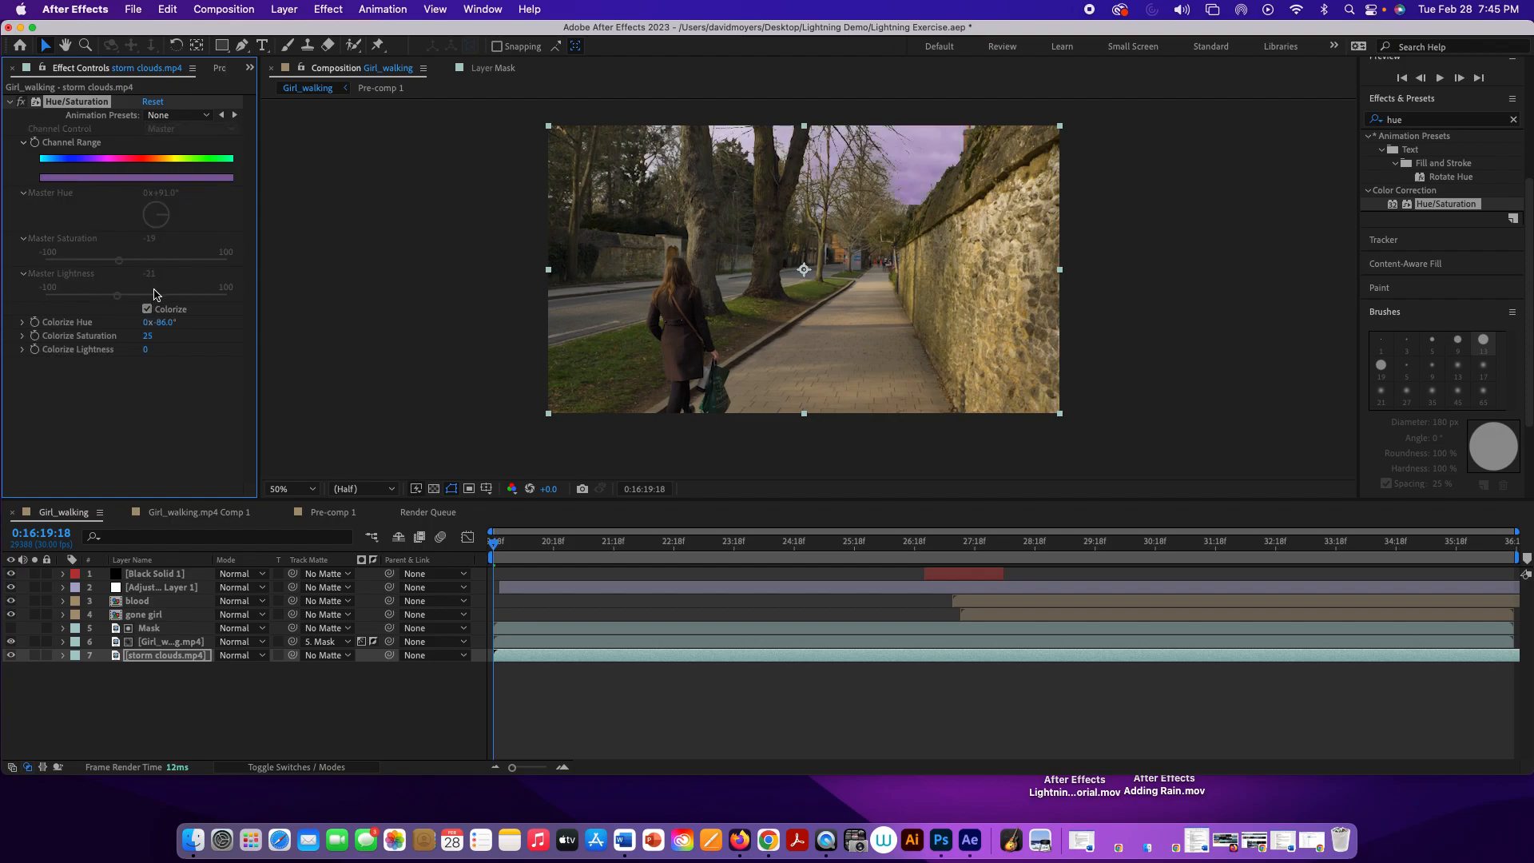
pyautogui.moveTo(156, 323)
pyautogui.mouseDown()
pyautogui.moveTo(141, 322)
pyautogui.moveTo(154, 322)
pyautogui.mouseUp()
pyautogui.click(147, 309)
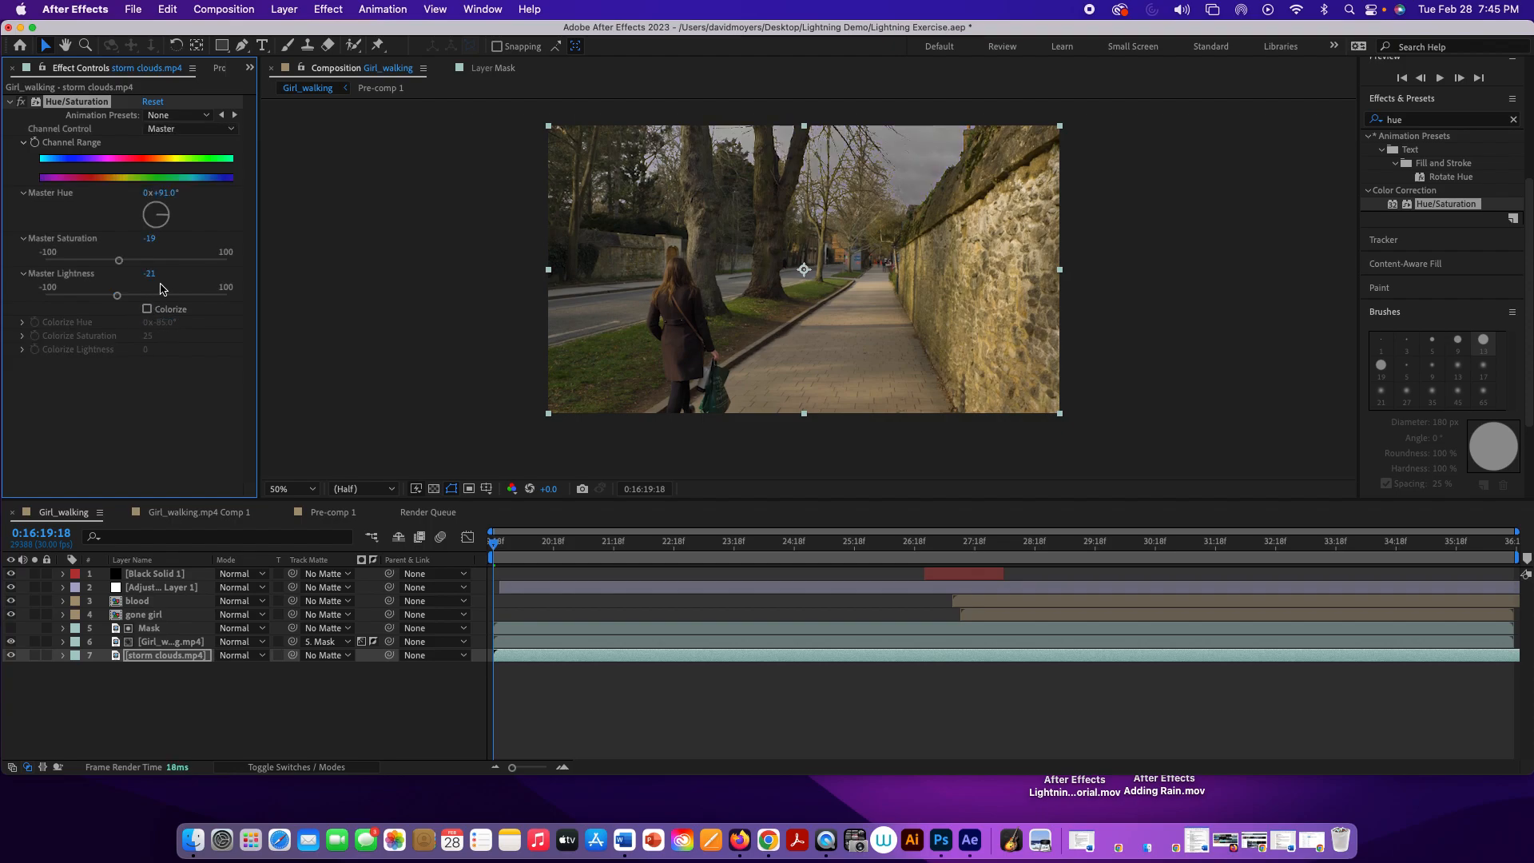
# Step: Set the storm clouds' Master Saturation to -4, preview the sky, and set Master Lightness to -17
pyautogui.moveTo(119, 260); pyautogui.dragTo(118, 300)
pyautogui.press('space')
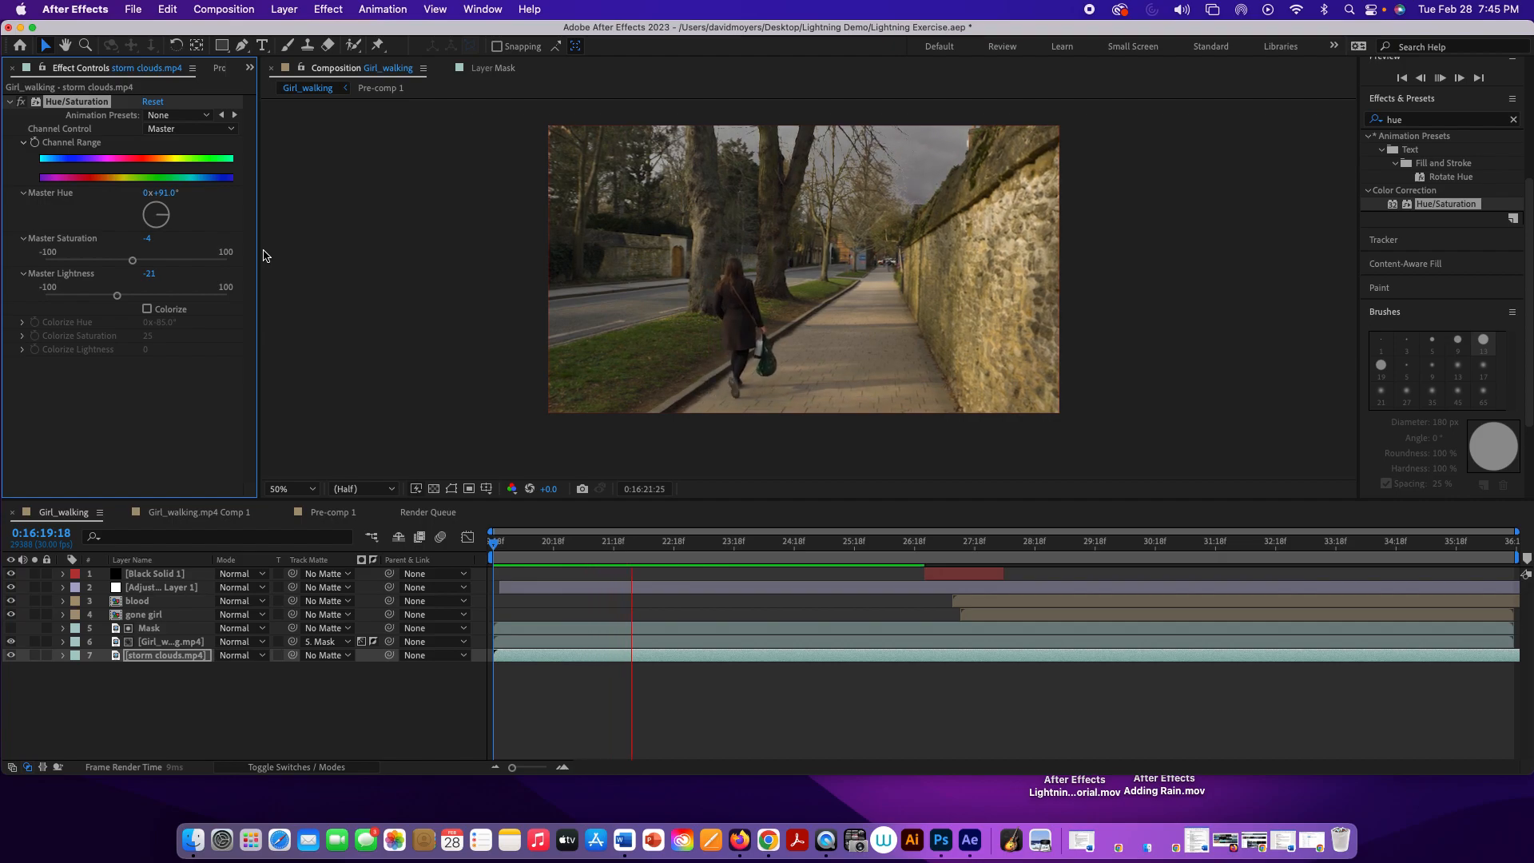
pyautogui.press('space')
pyautogui.moveTo(117, 296); pyautogui.dragTo(122, 297)
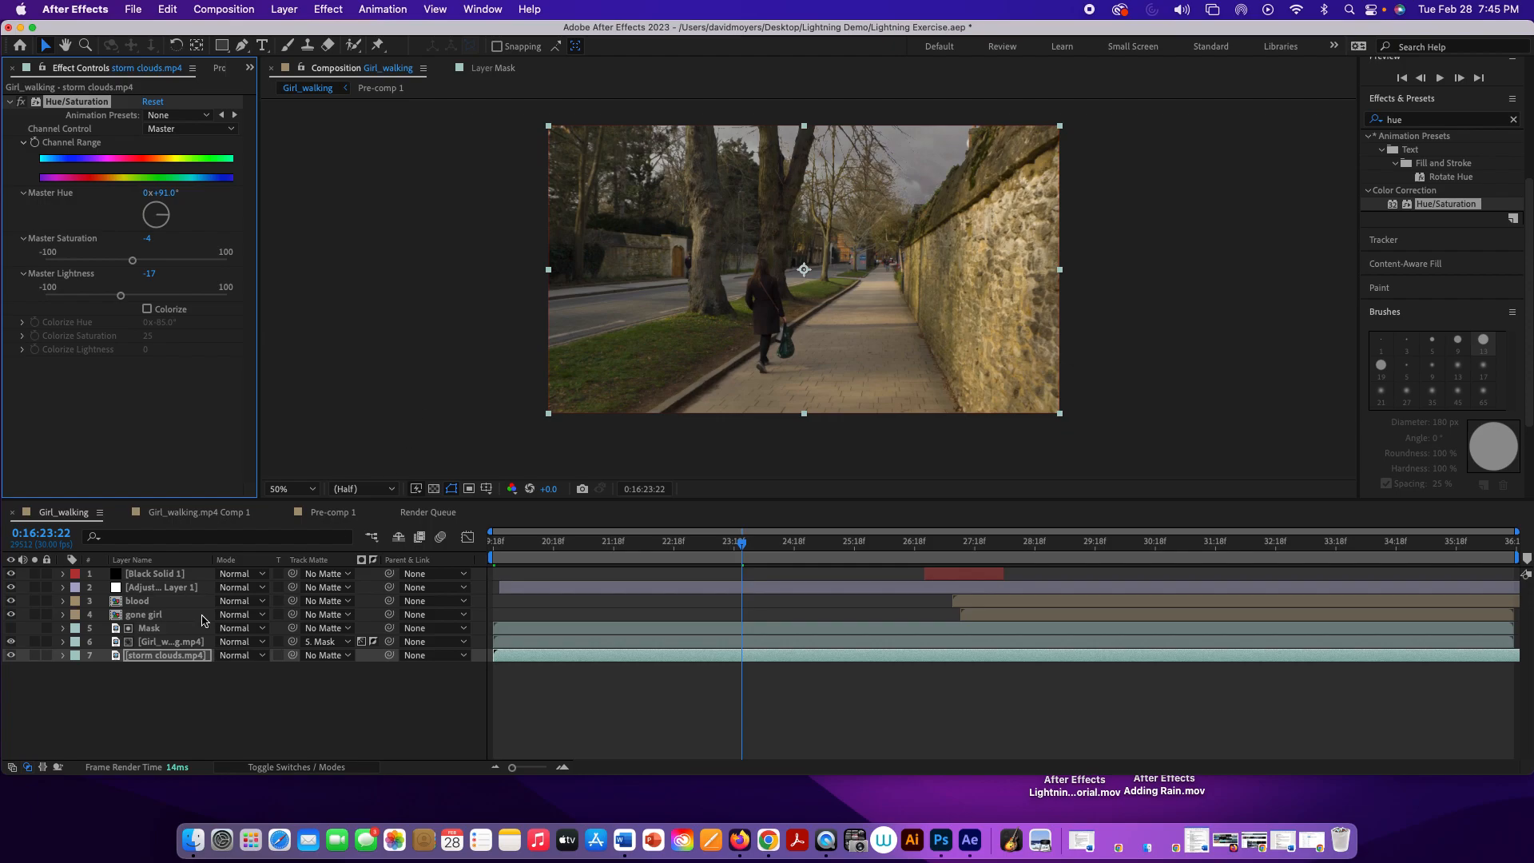
# Step: Open the gone girl precomposition and collapse the properties of the blood1.png and blood2.png layers
pyautogui.click(160, 629)
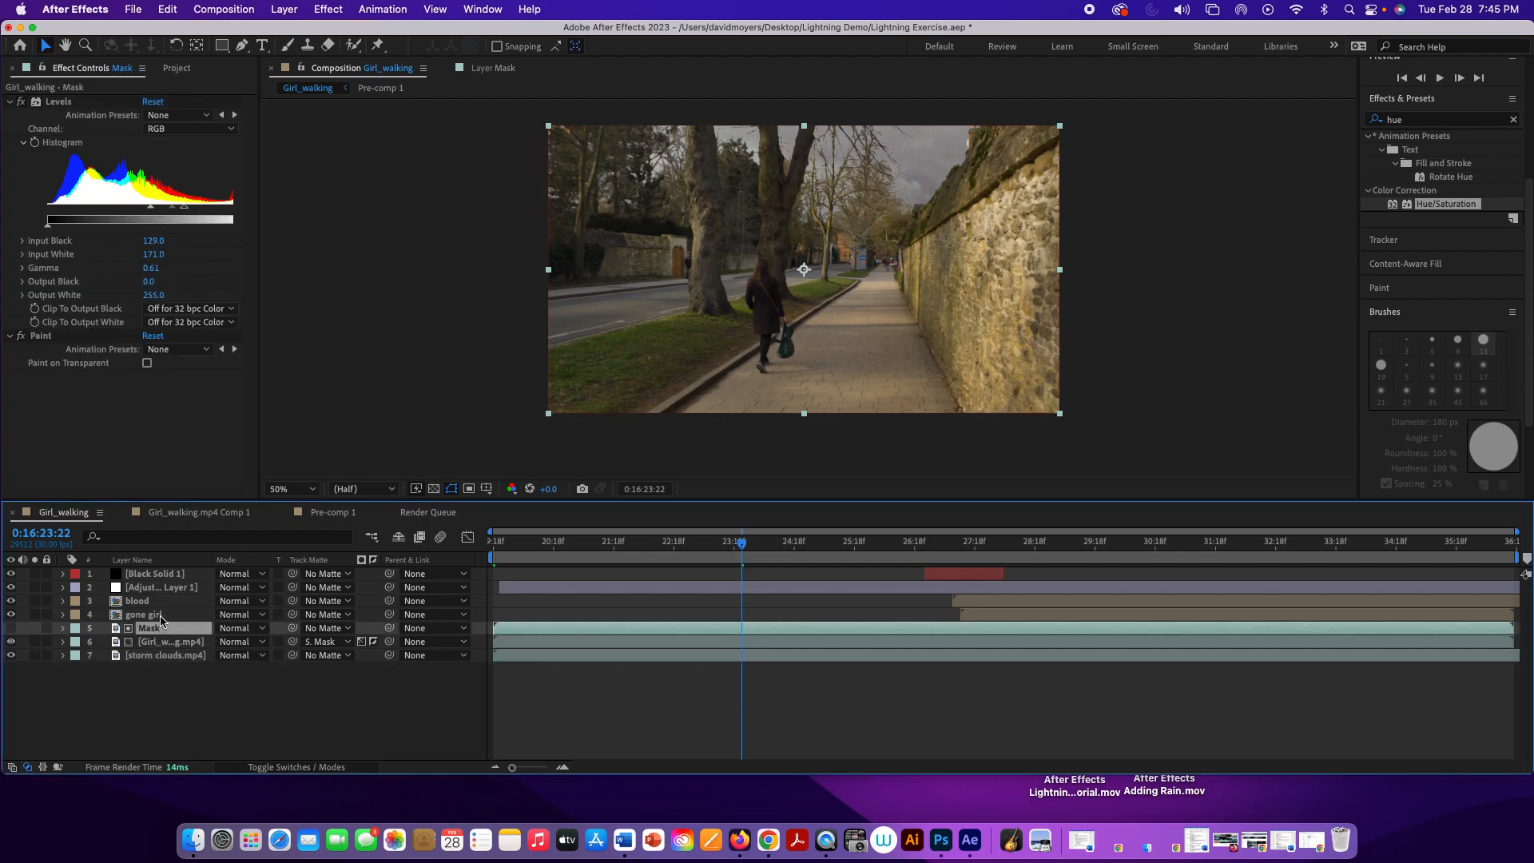
pyautogui.doubleClick(161, 620)
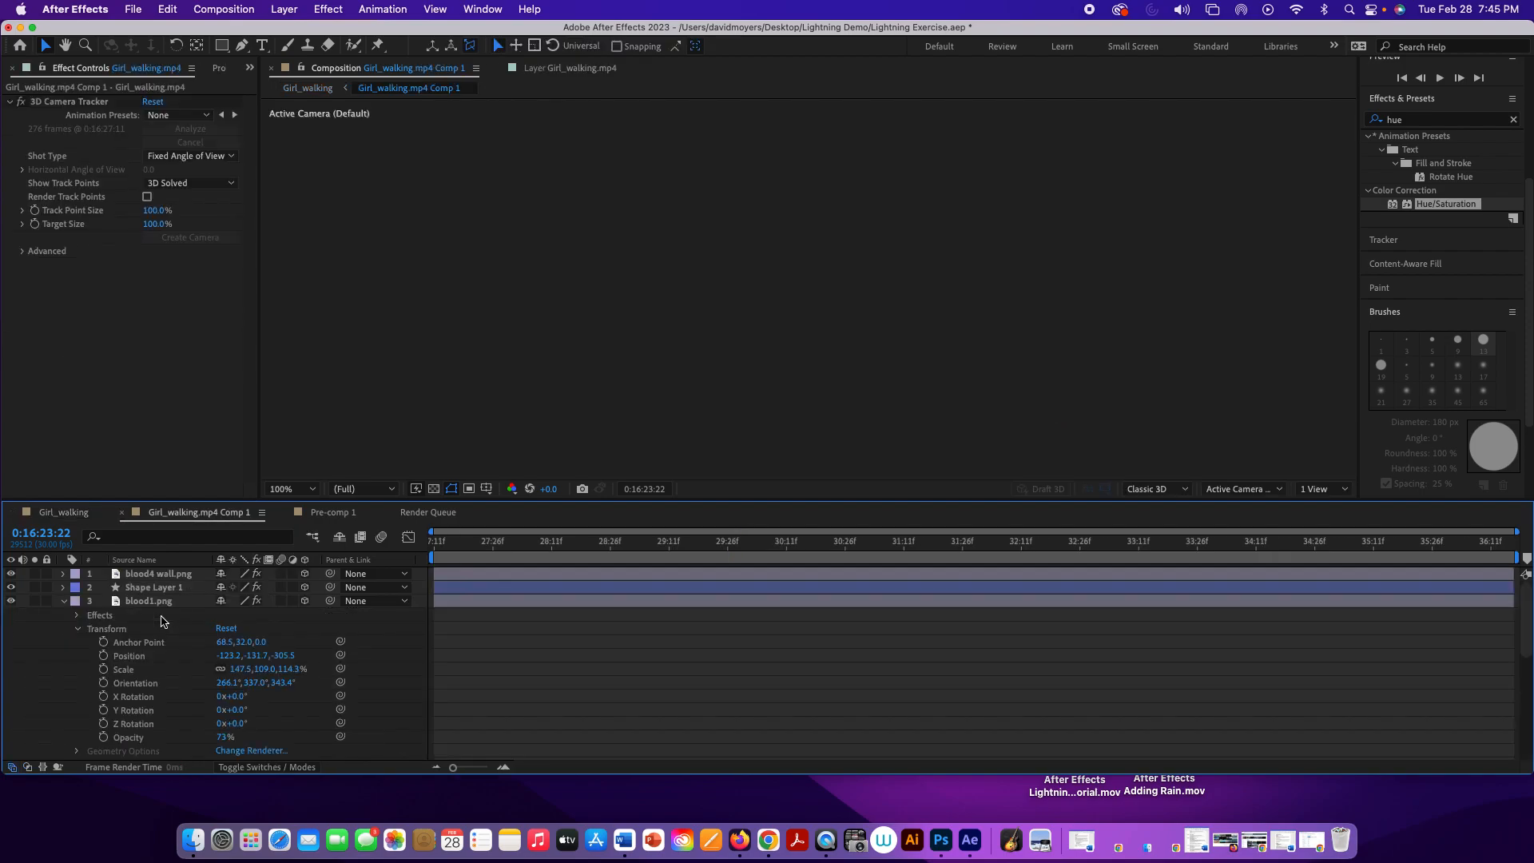
pyautogui.click(65, 603)
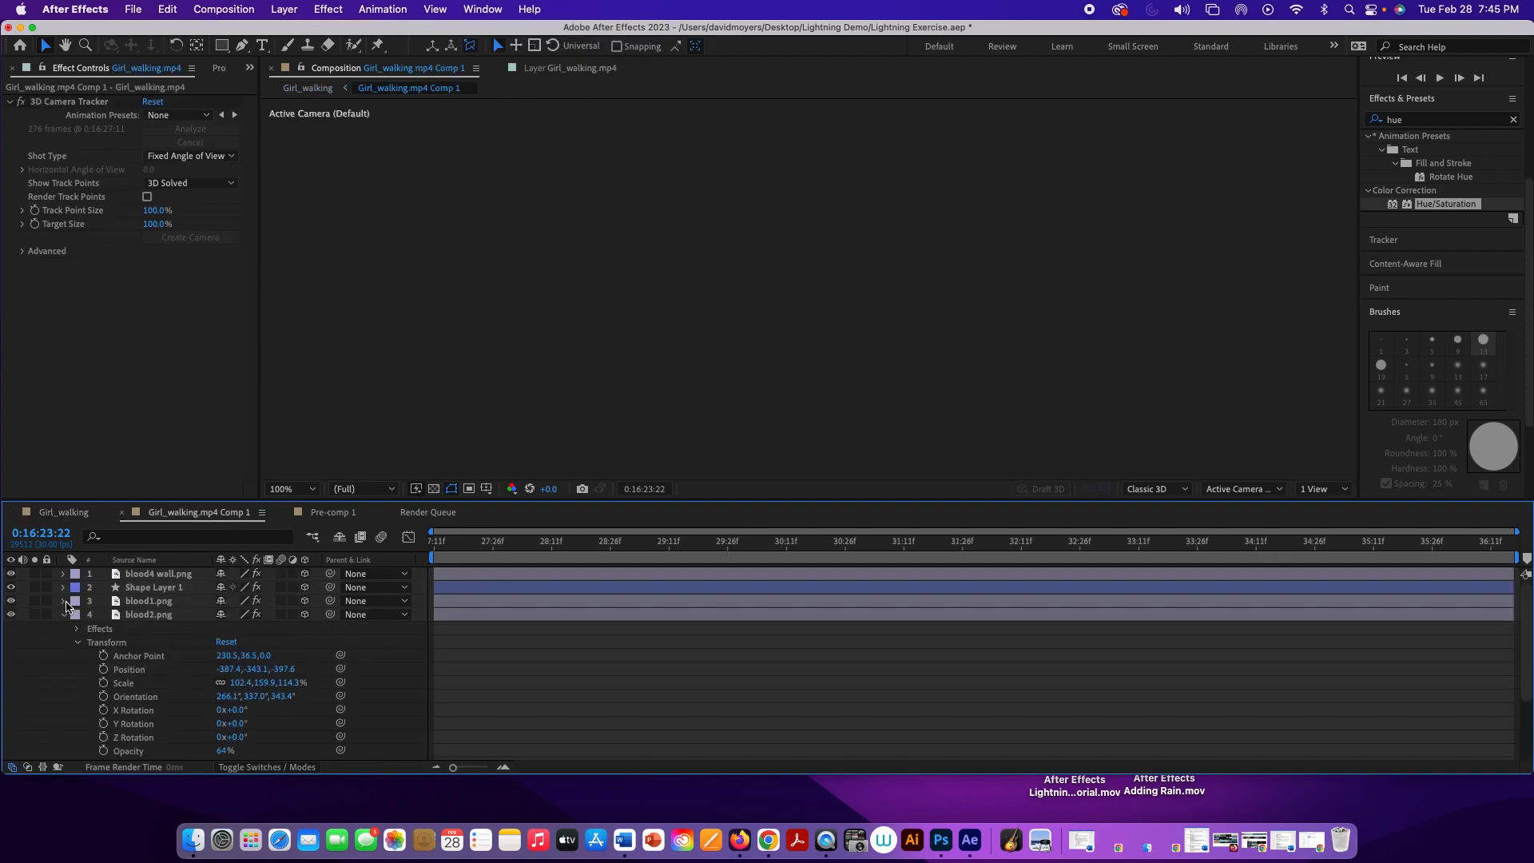
pyautogui.click(64, 614)
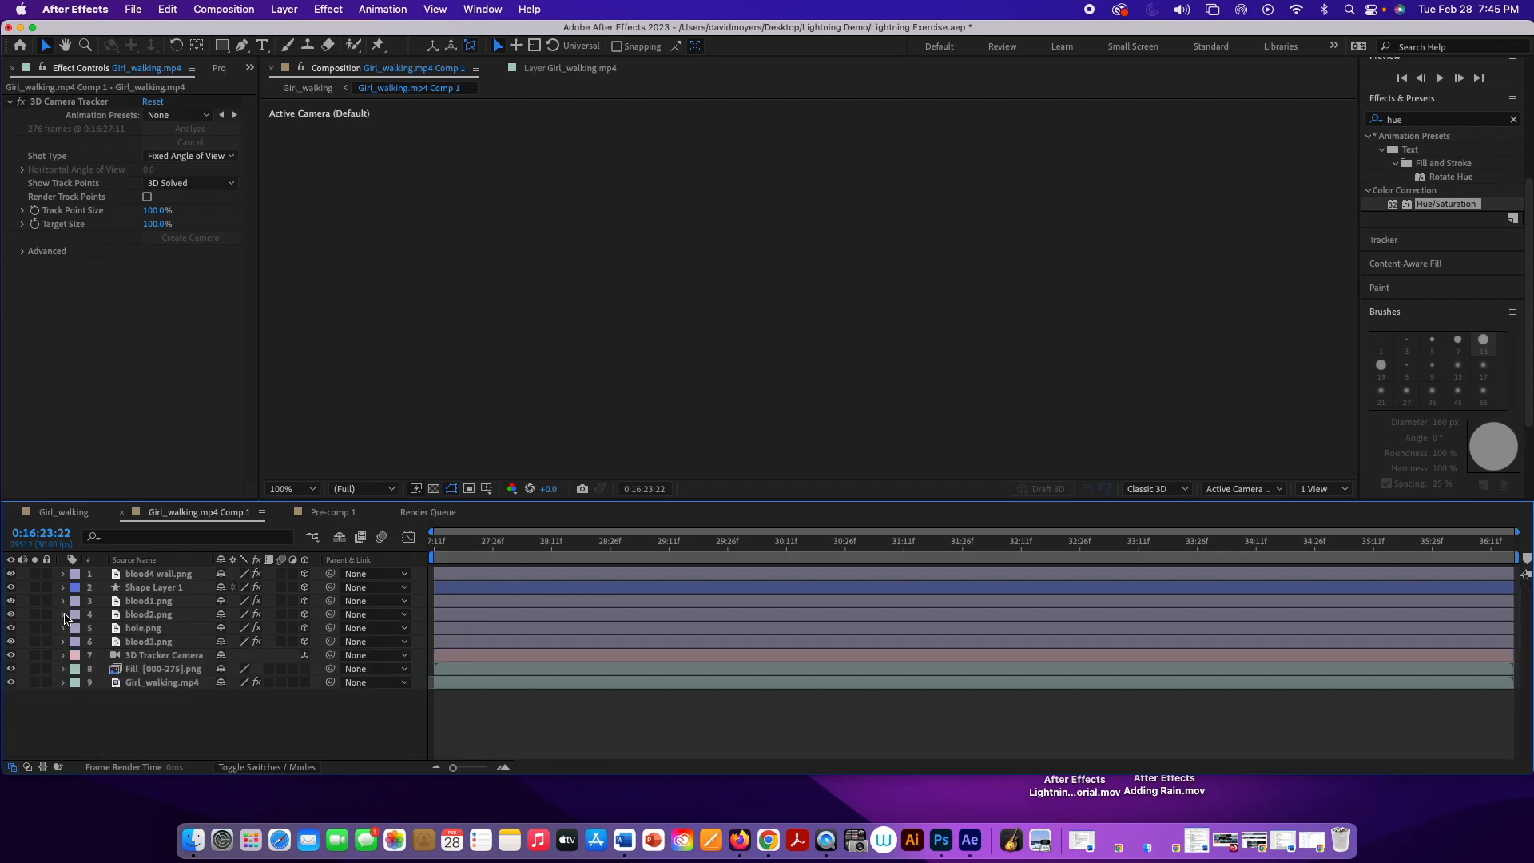
# Step: Preview the gone girl precomposition, check the Fill layer by toggling its visibility, and return to the Girl_walking composition
pyautogui.press('space')
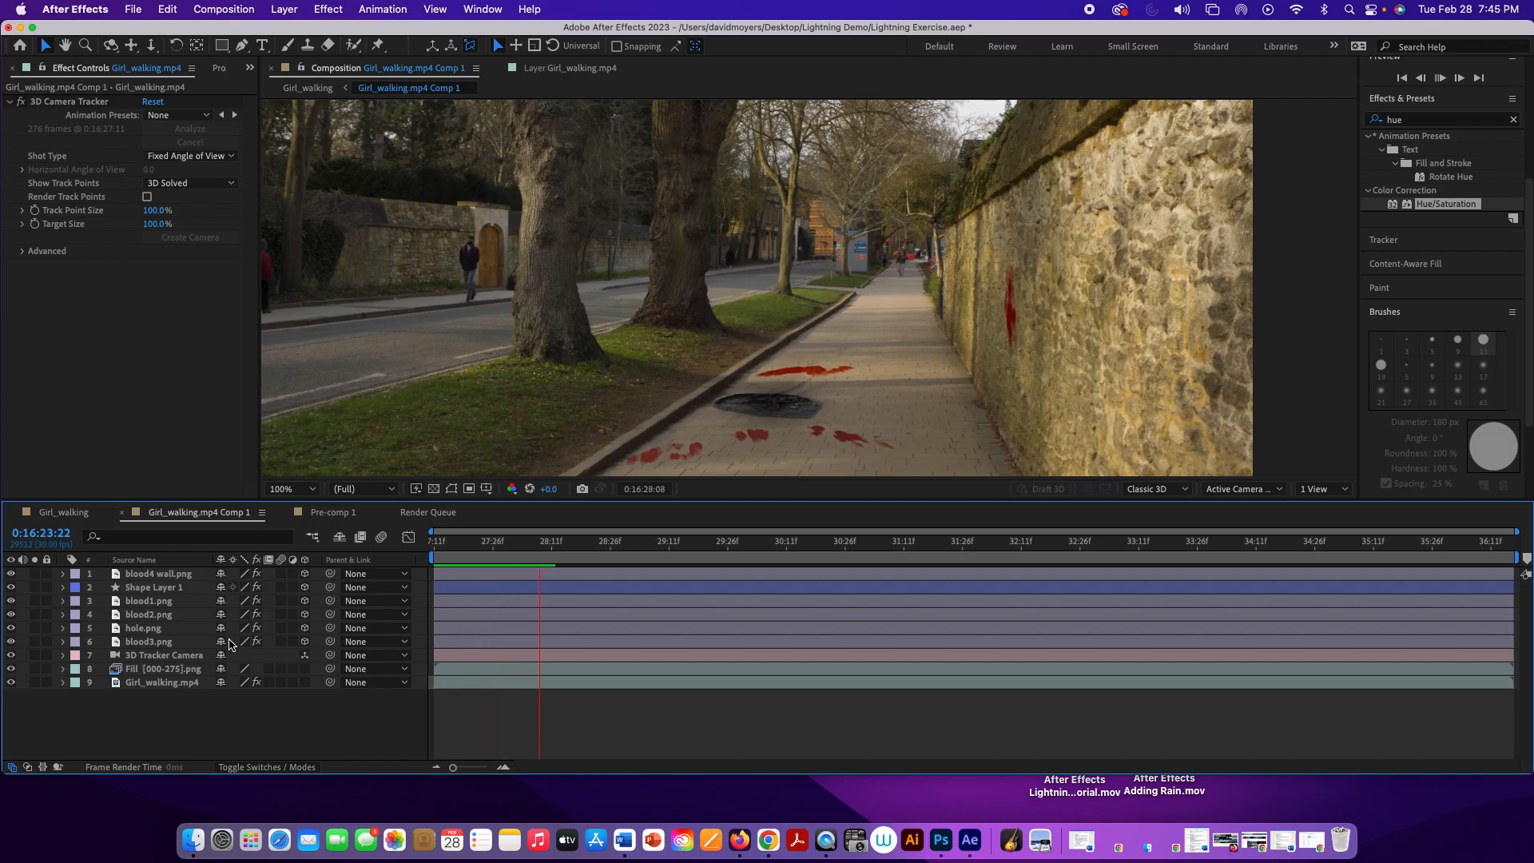
pyautogui.press('space')
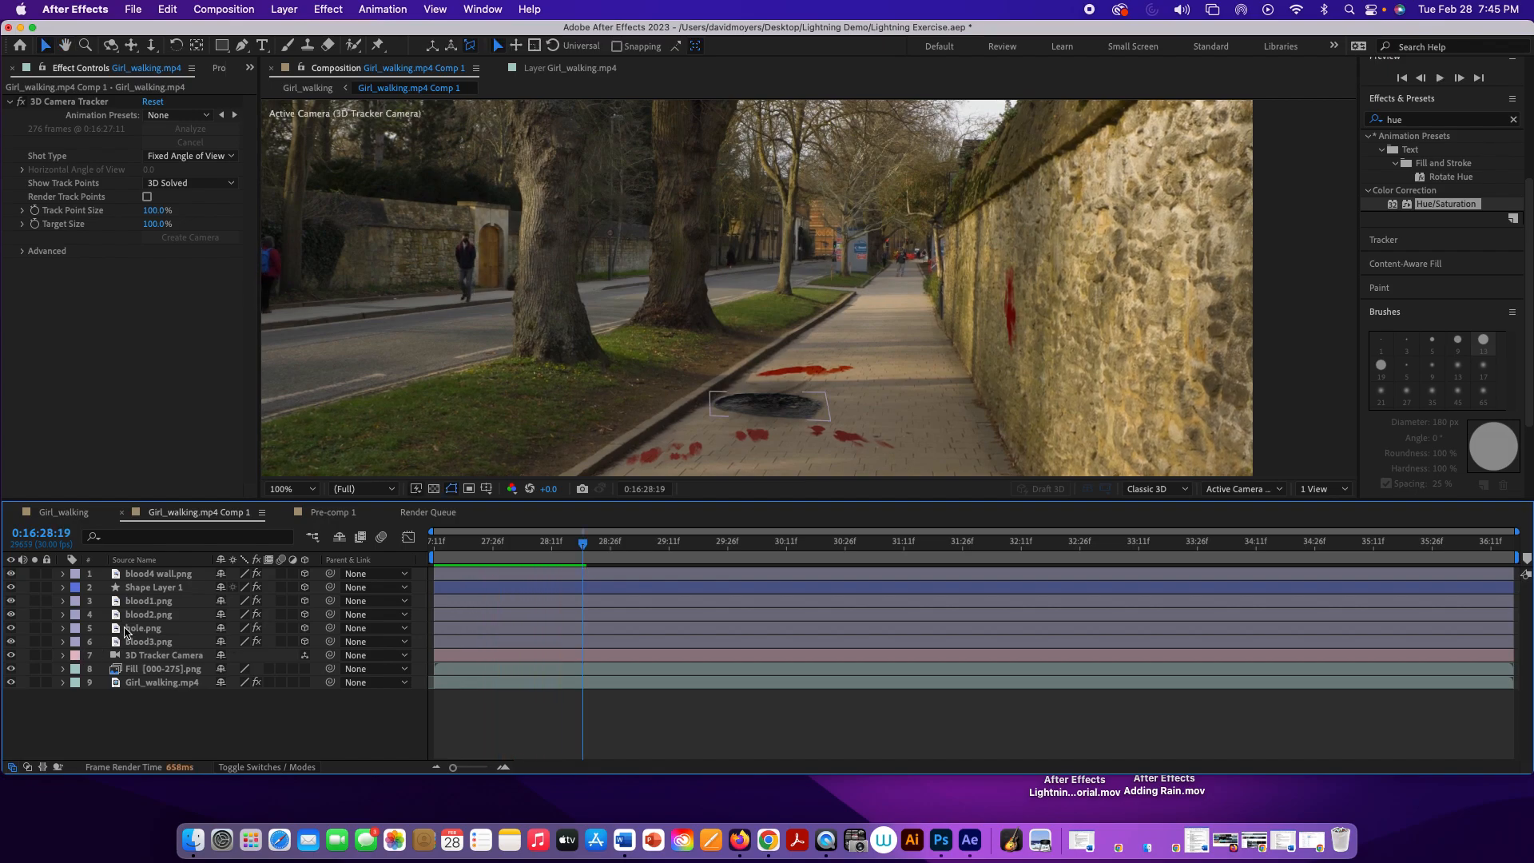
pyautogui.click(11, 669)
pyautogui.click(11, 670)
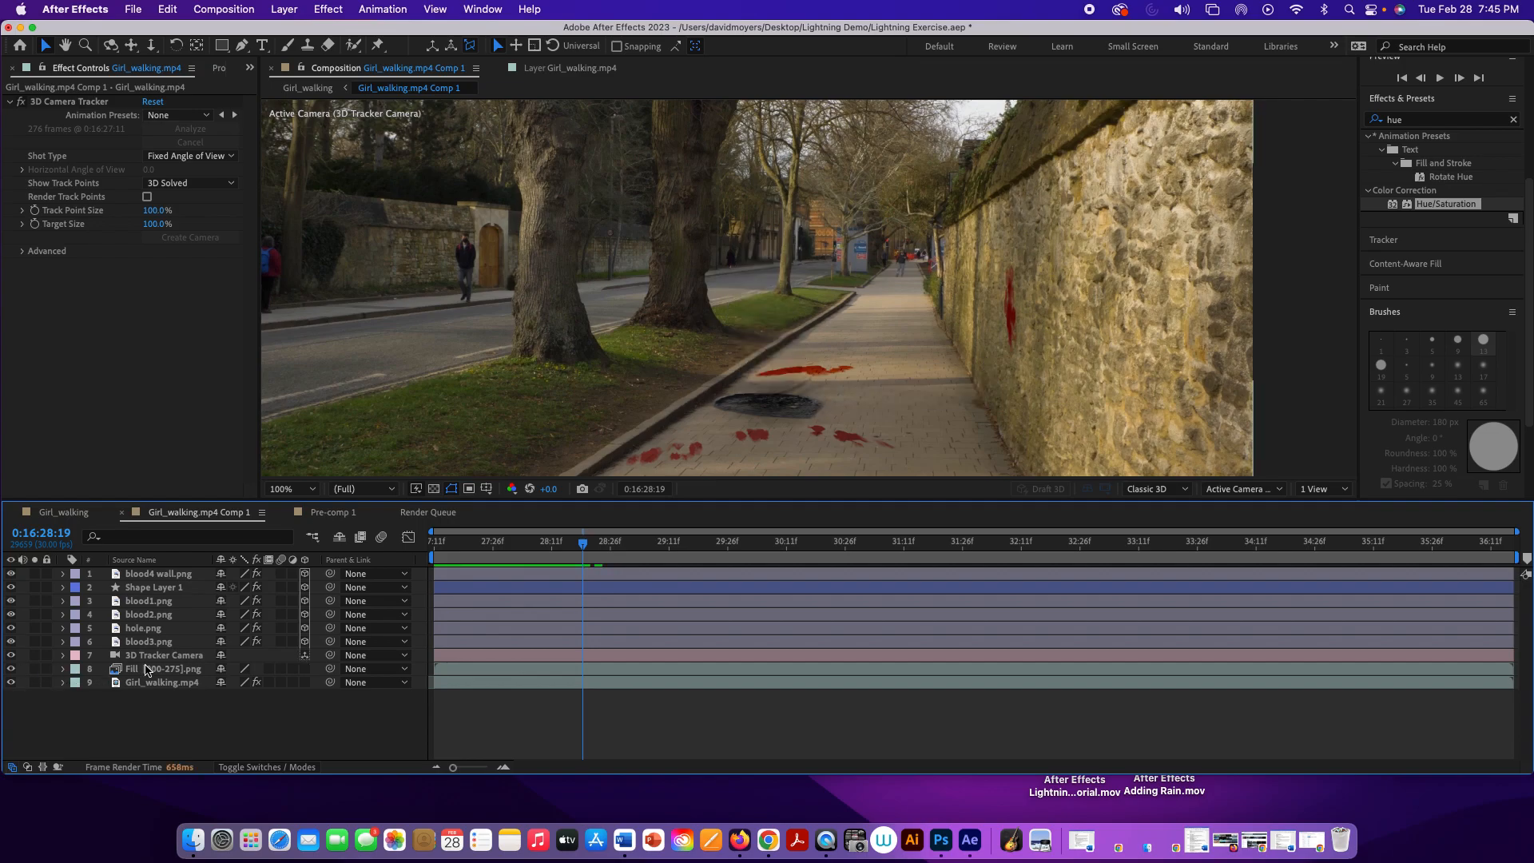
pyautogui.click(72, 516)
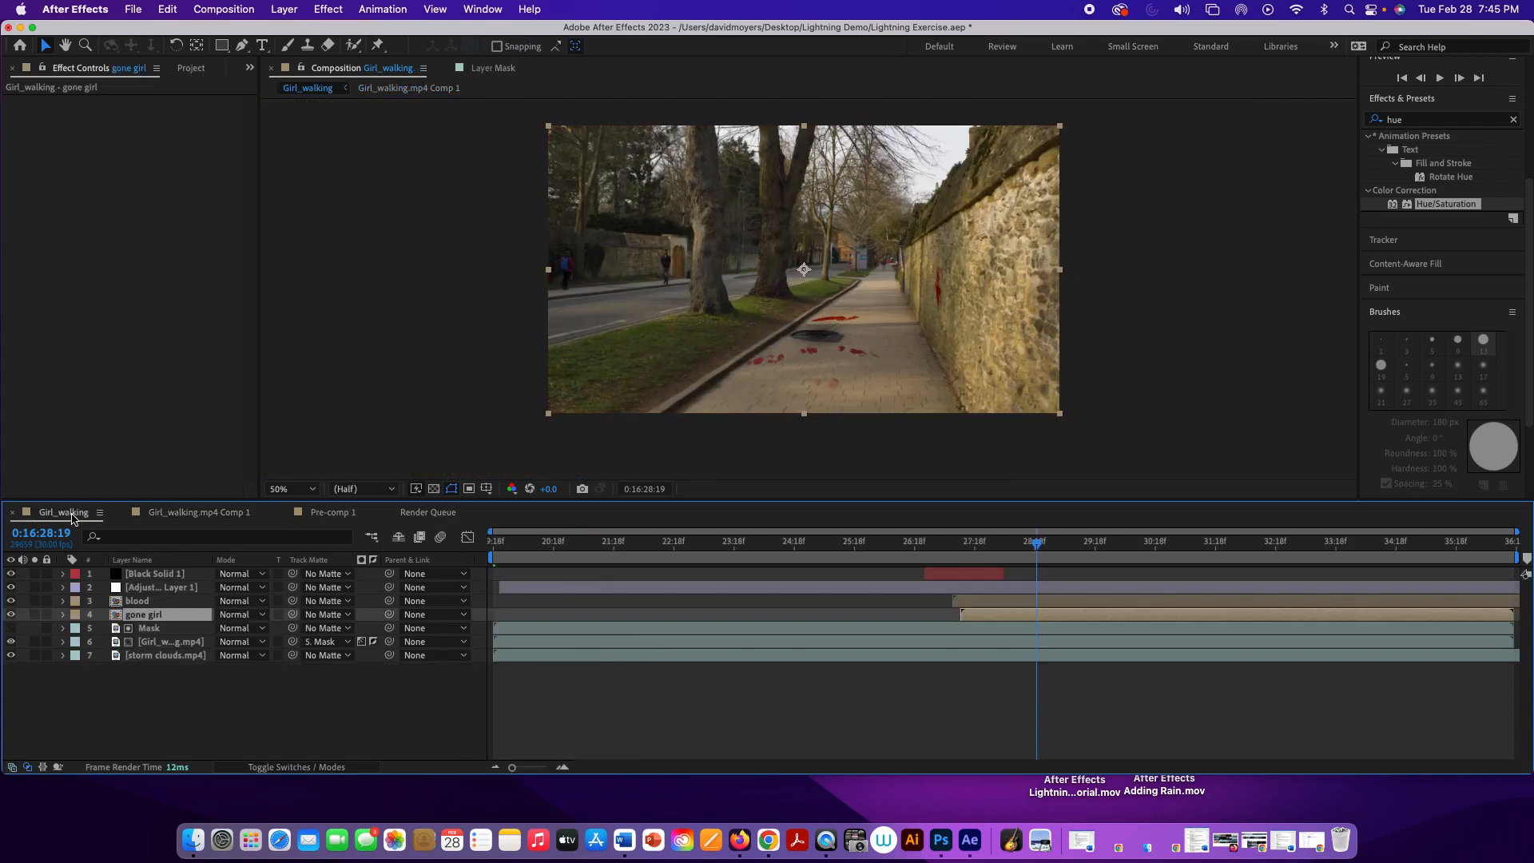
# Step: Copy the Mask layer from Girl_walking and paste it above Girl_walking.mp4 inside the gone girl precomposition
pyautogui.click(154, 631)
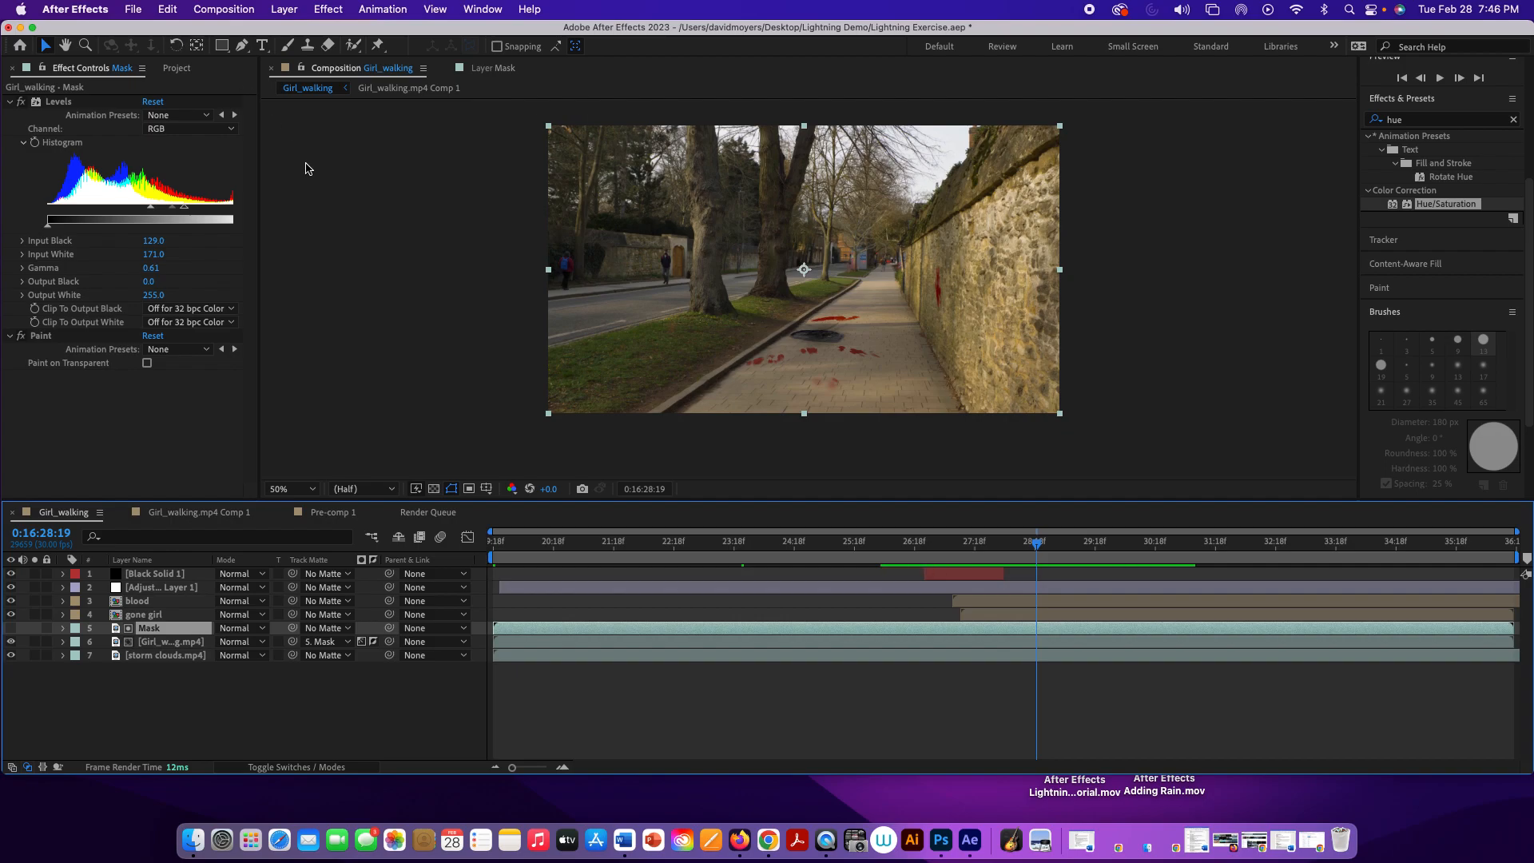
pyautogui.click(156, 616)
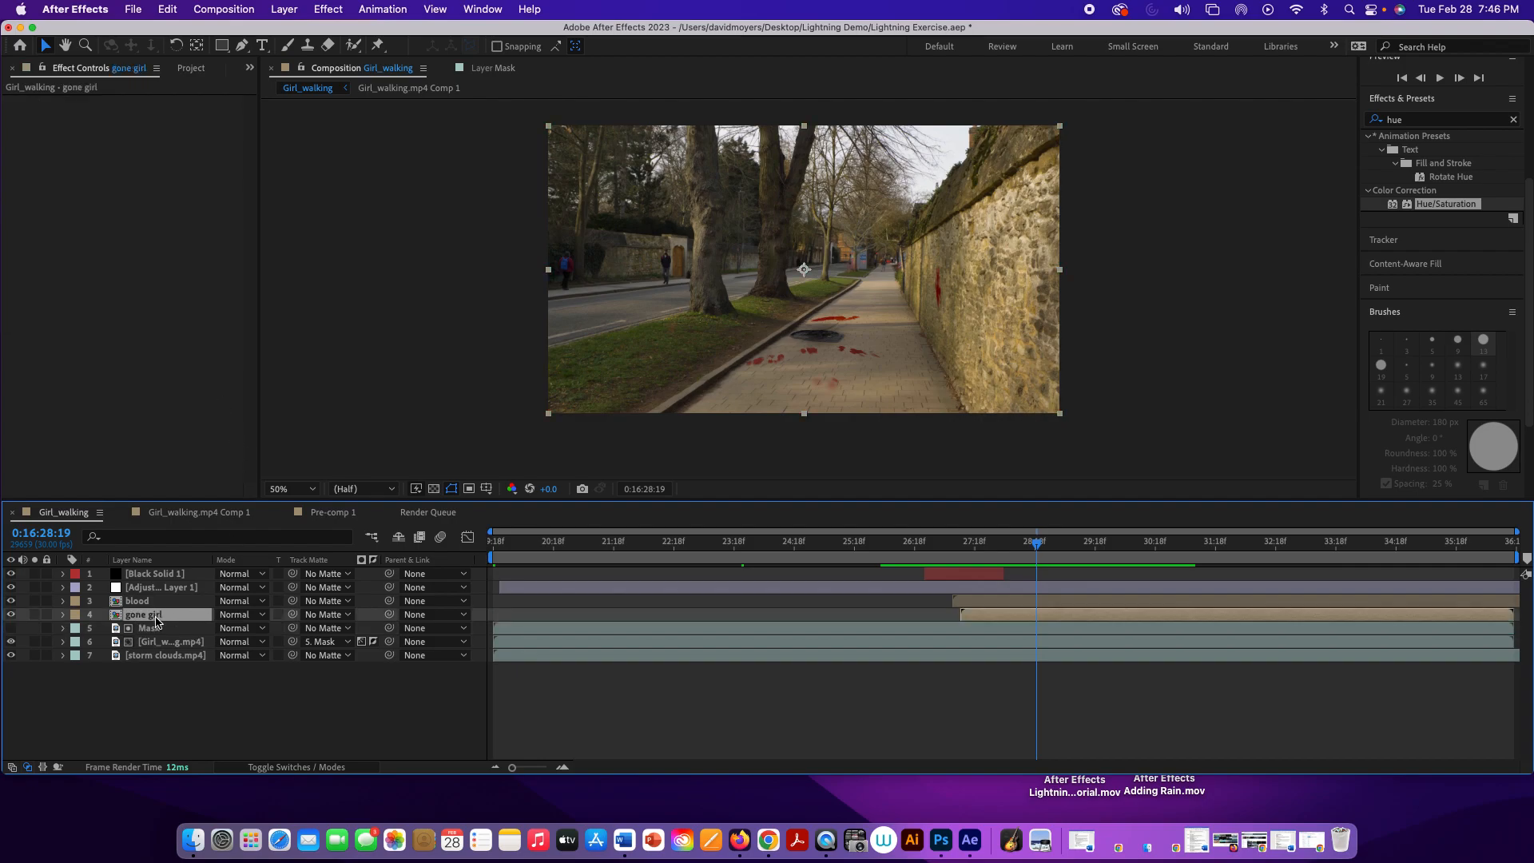
pyautogui.doubleClick(156, 617)
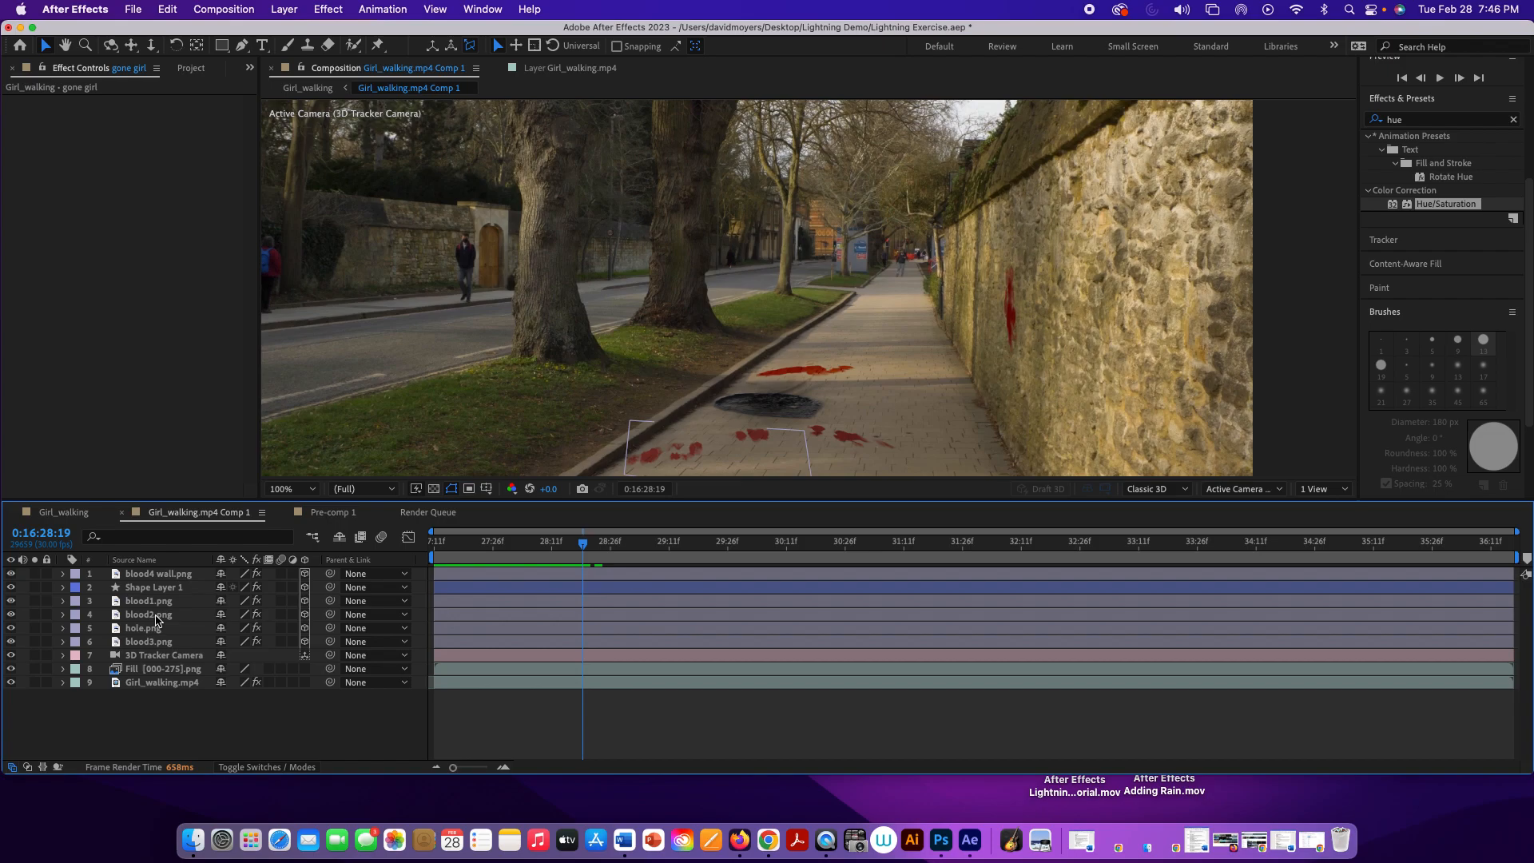
pyautogui.click(169, 684)
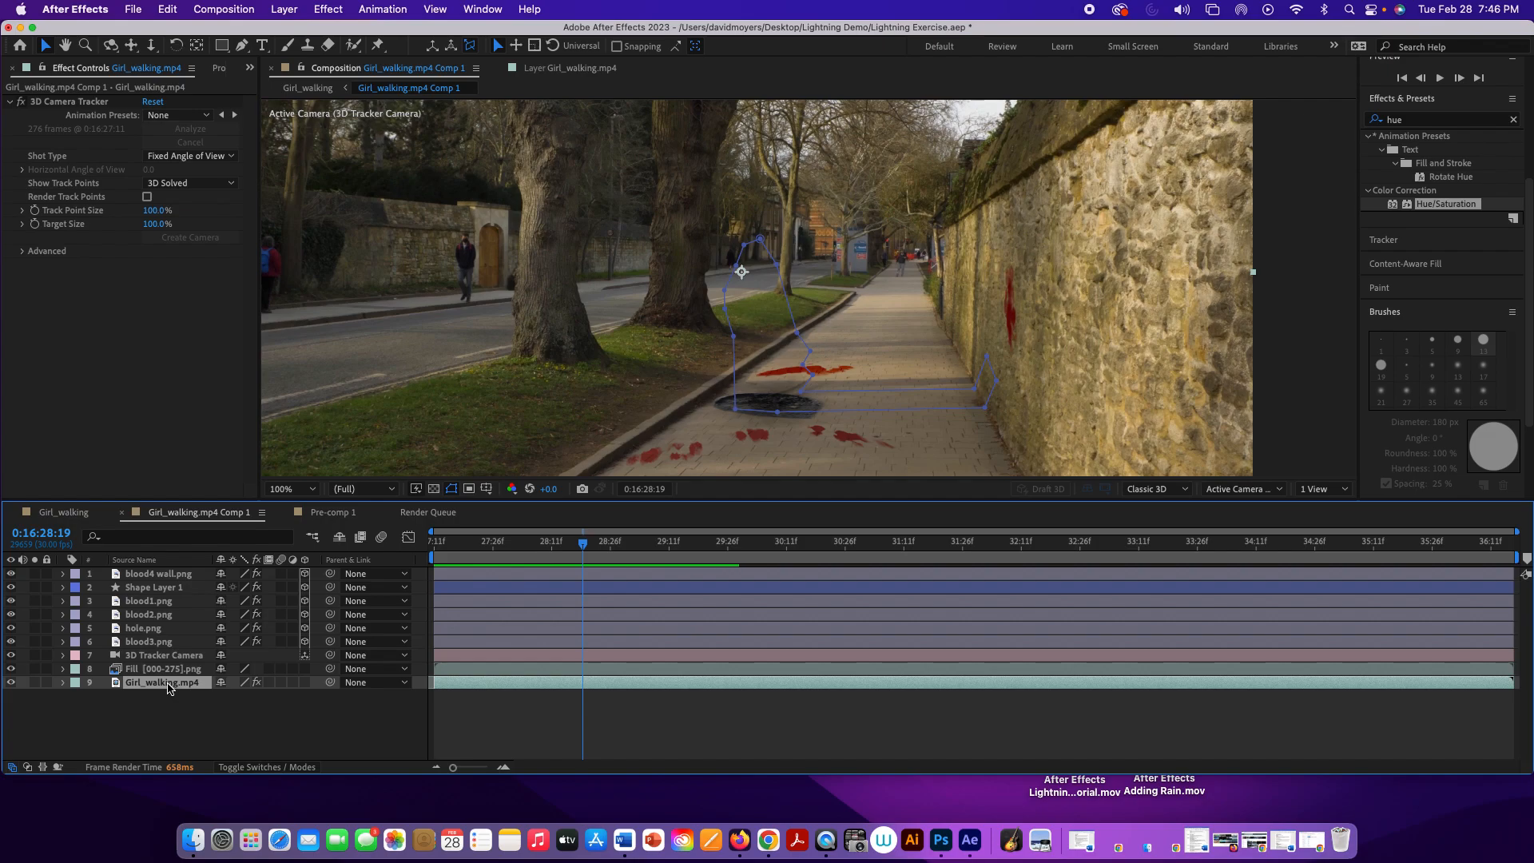
pyautogui.press('super+d')
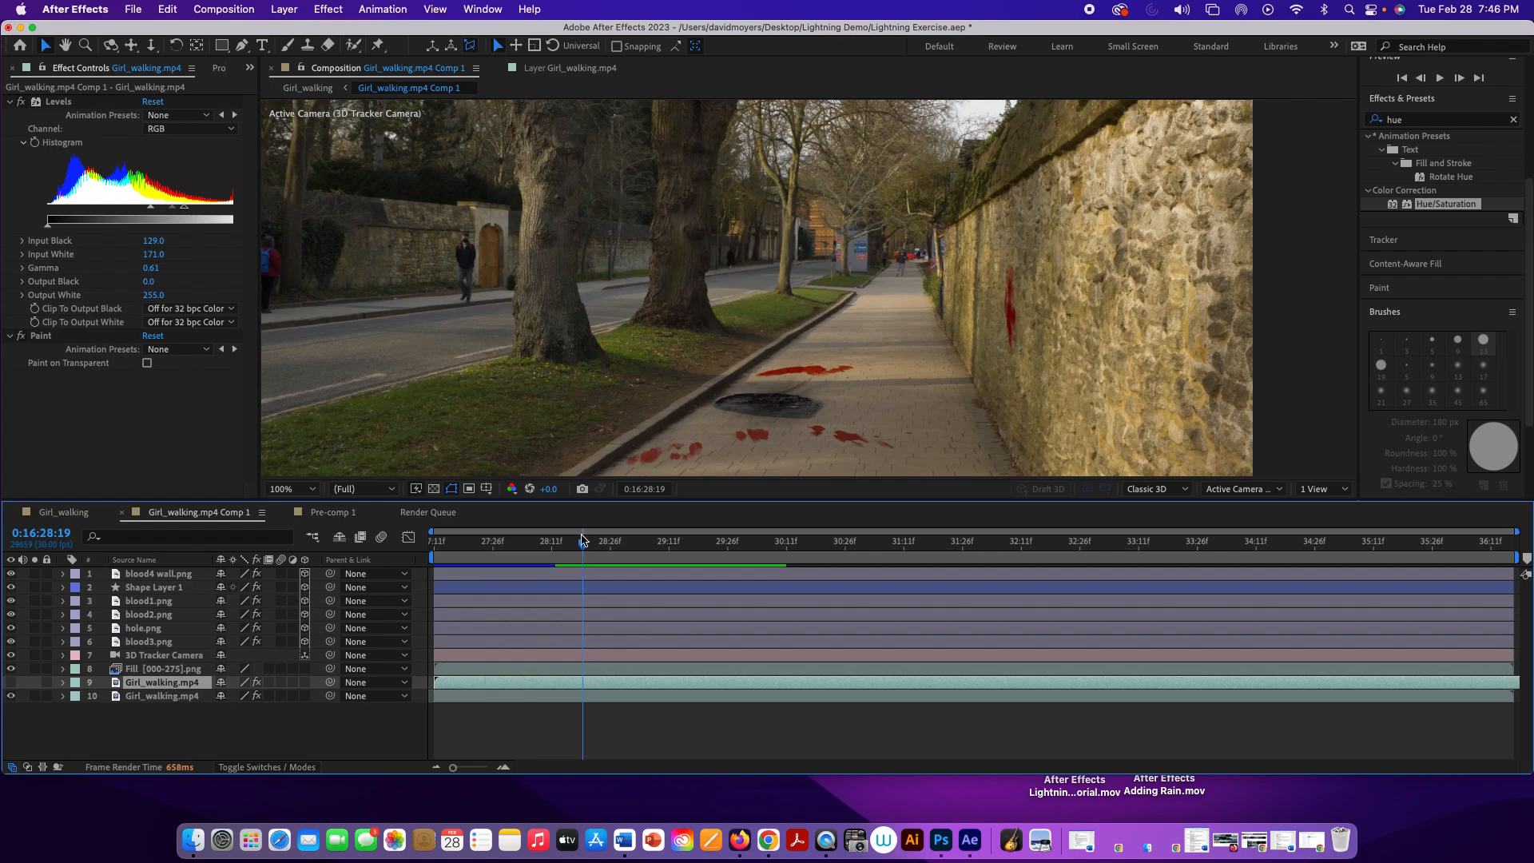
# Step: Go to the precomposition's start and show the pasted mask layer, toggling its visibility to compare it with the footage
pyautogui.moveTo(582, 546); pyautogui.dragTo(405, 541)
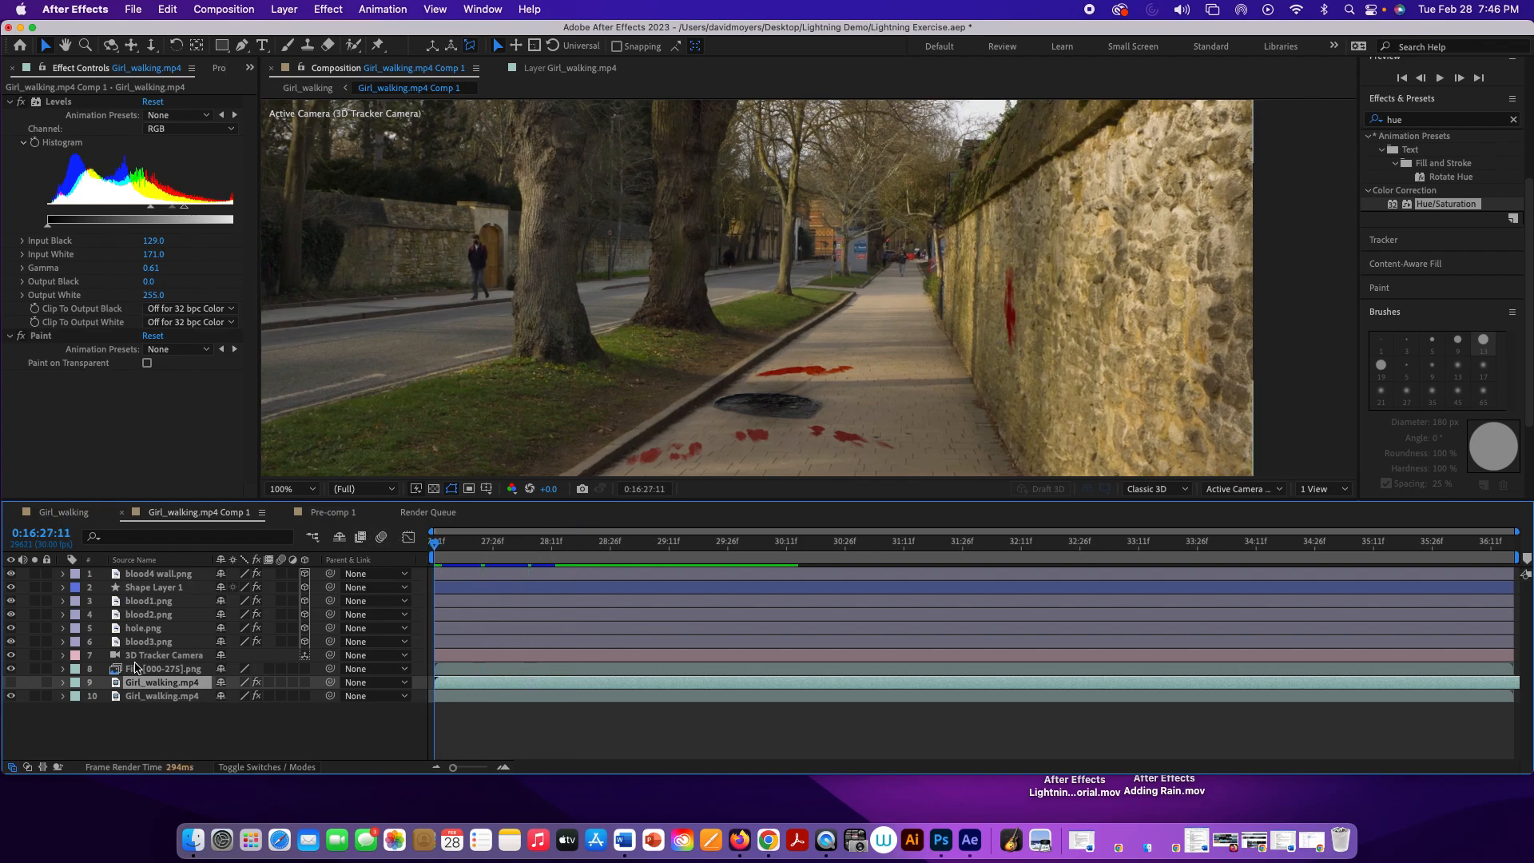
pyautogui.click(11, 682)
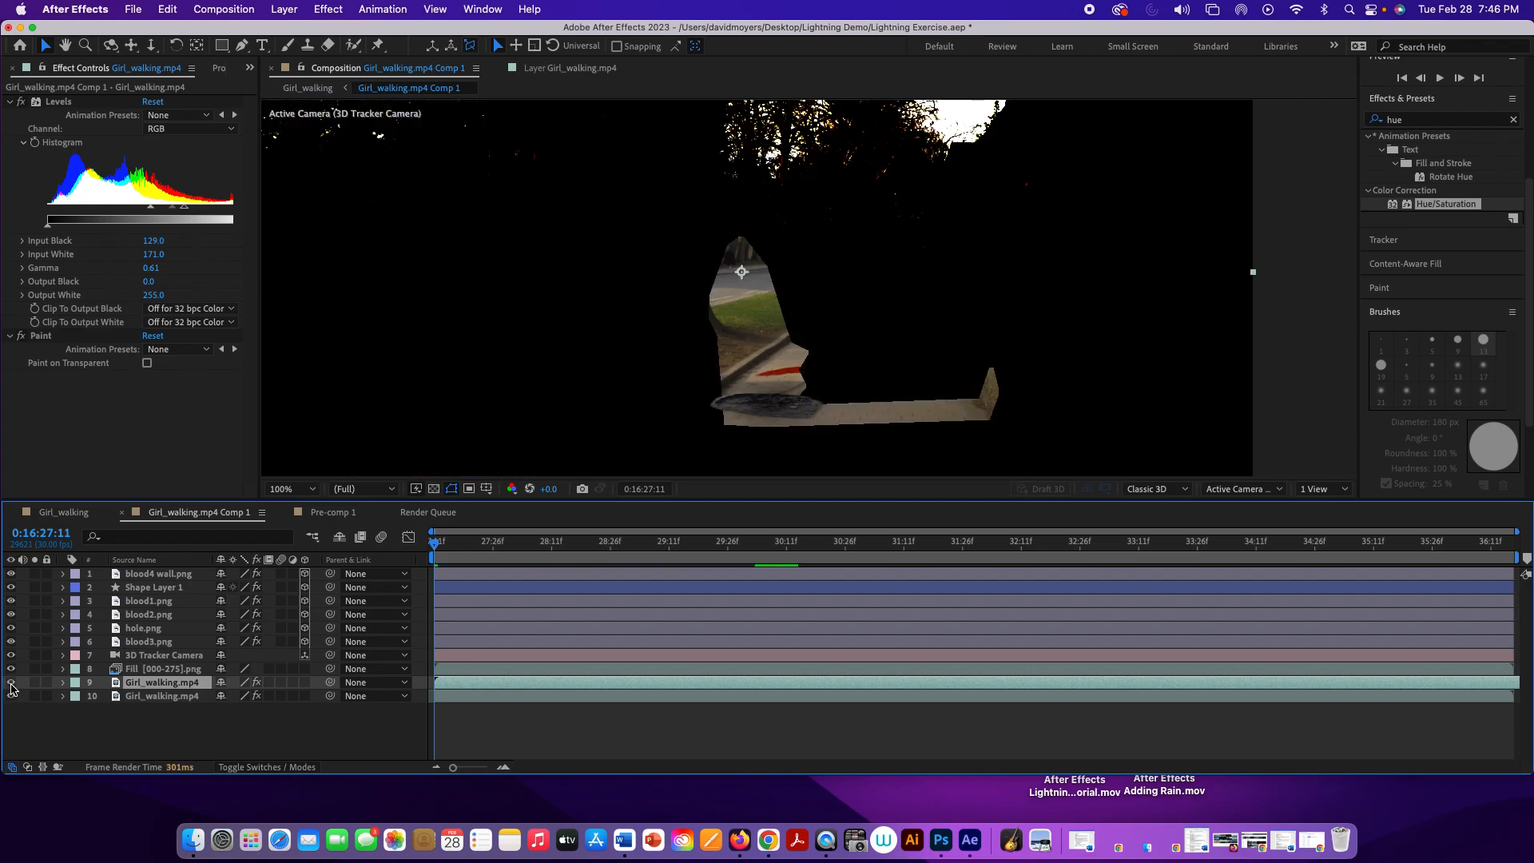
pyautogui.click(11, 683)
pyautogui.click(11, 682)
pyautogui.click(12, 683)
pyautogui.click(11, 682)
pyautogui.click(11, 682)
pyautogui.click(11, 683)
pyautogui.click(11, 682)
pyautogui.click(11, 682)
pyautogui.click(12, 682)
pyautogui.click(11, 682)
# Step: Display the blending mode and track matte columns and rename the pasted Girl_walking.mp4 layer to Mask
pyautogui.click(182, 696)
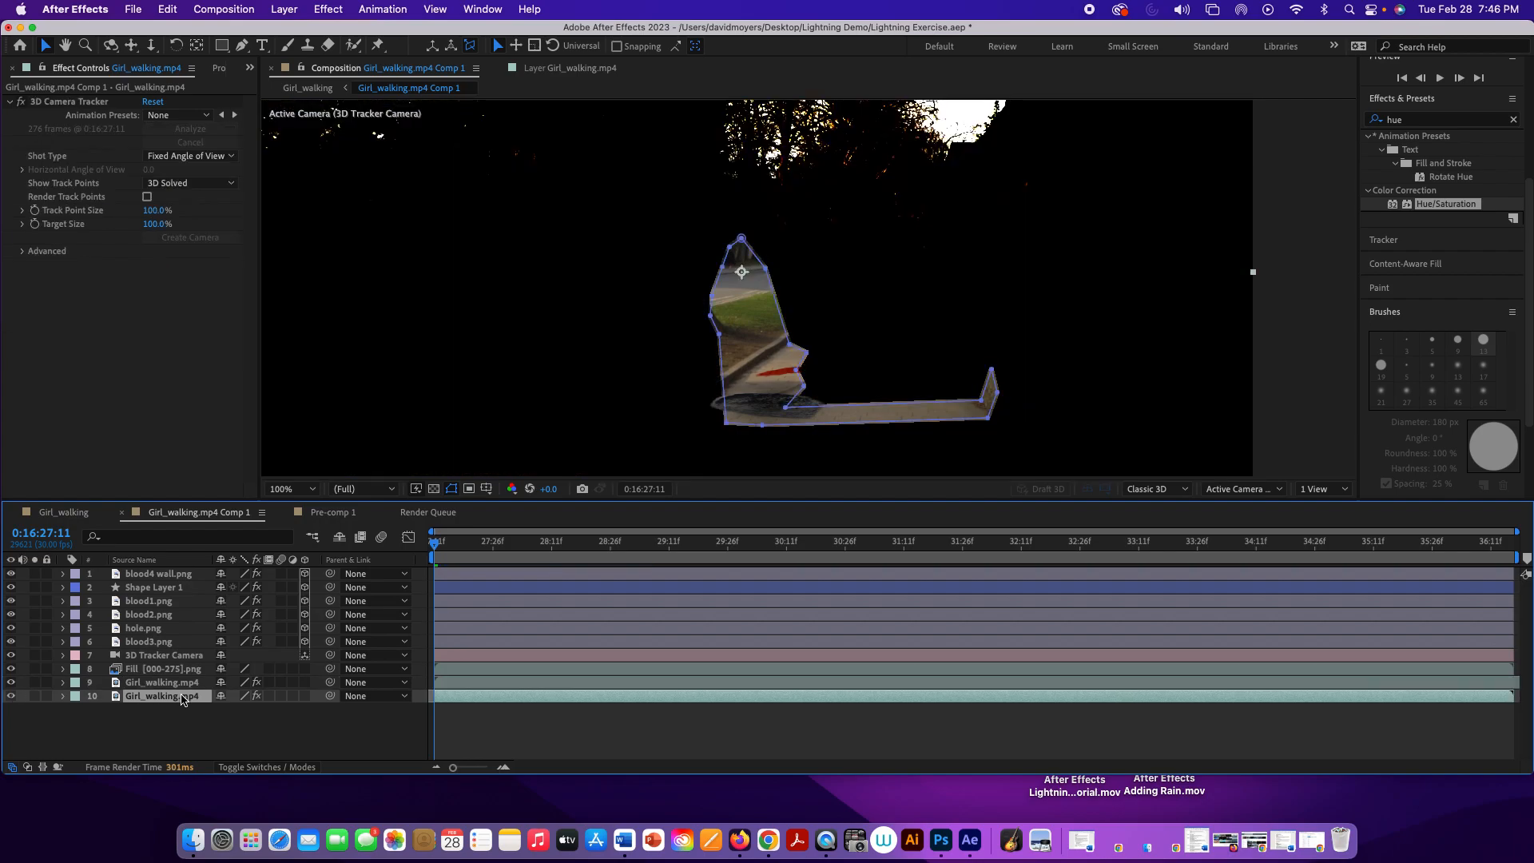
pyautogui.click(264, 768)
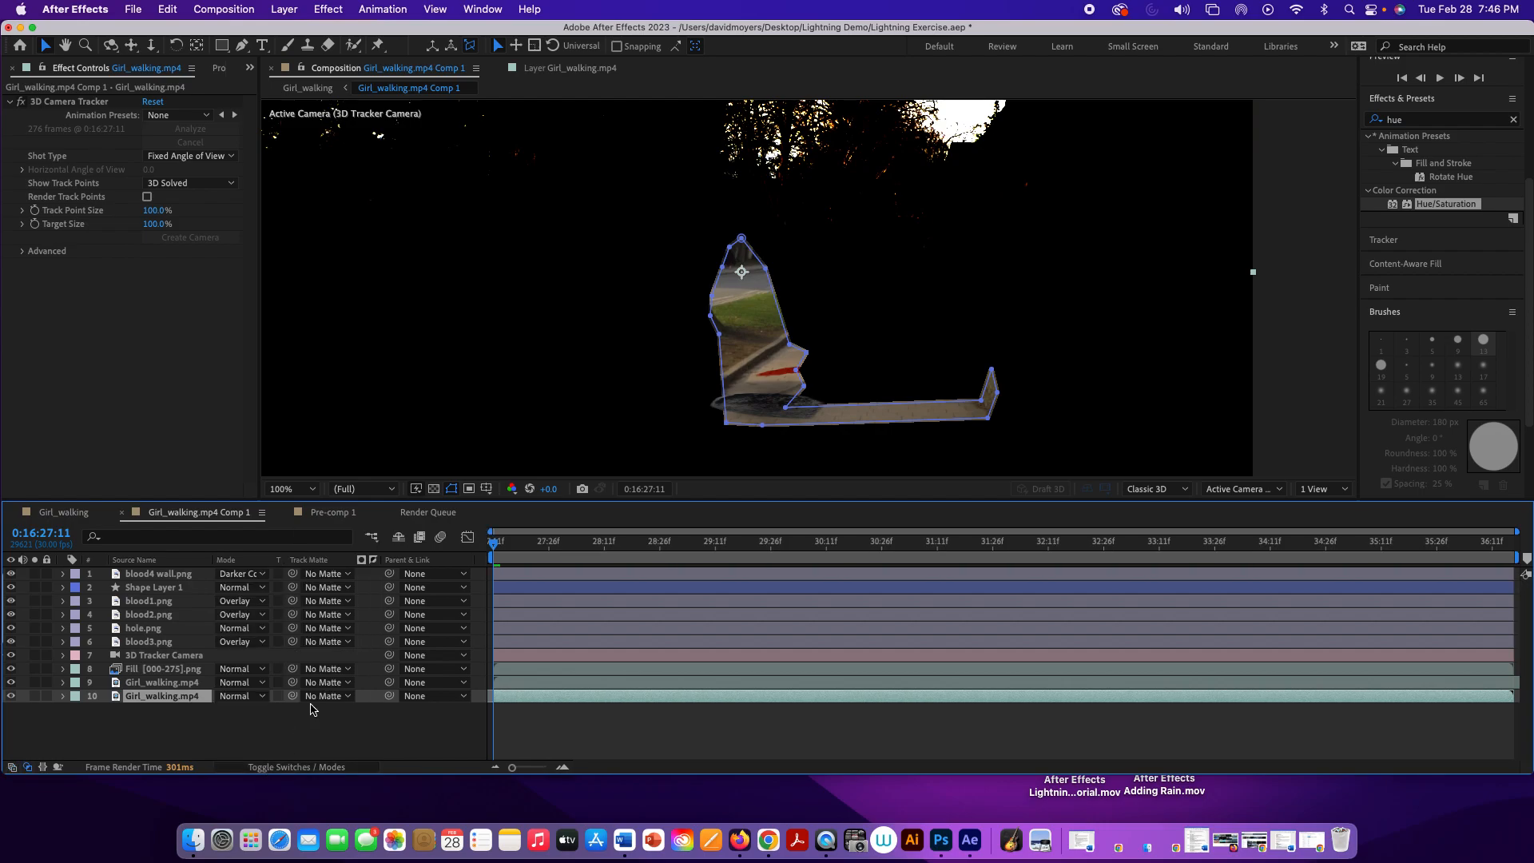
pyautogui.click(178, 684)
pyautogui.rightClick(178, 686)
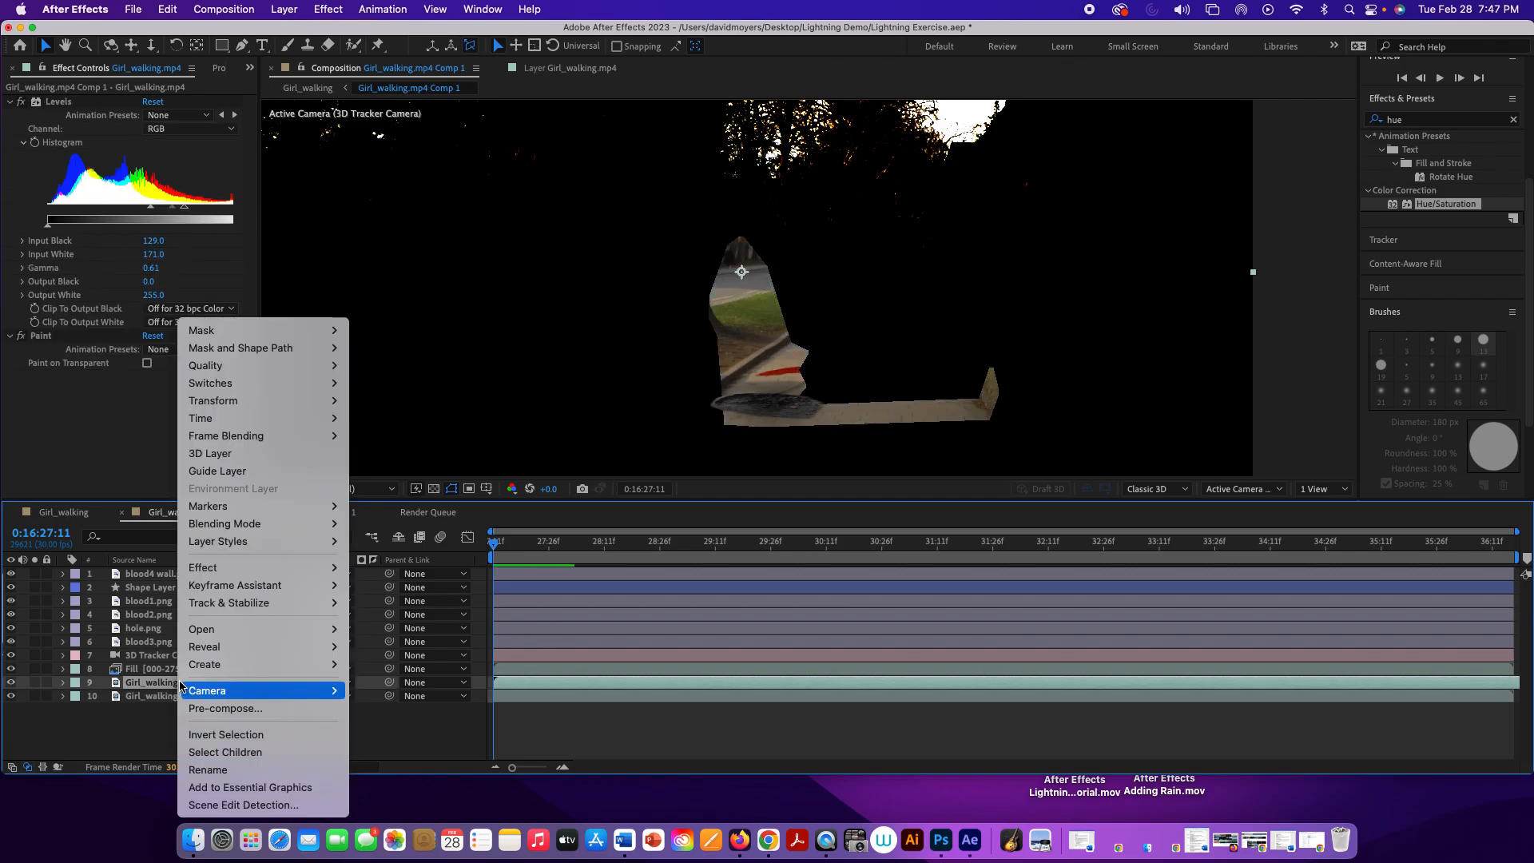
pyautogui.click(220, 769)
pyautogui.write('Mask')
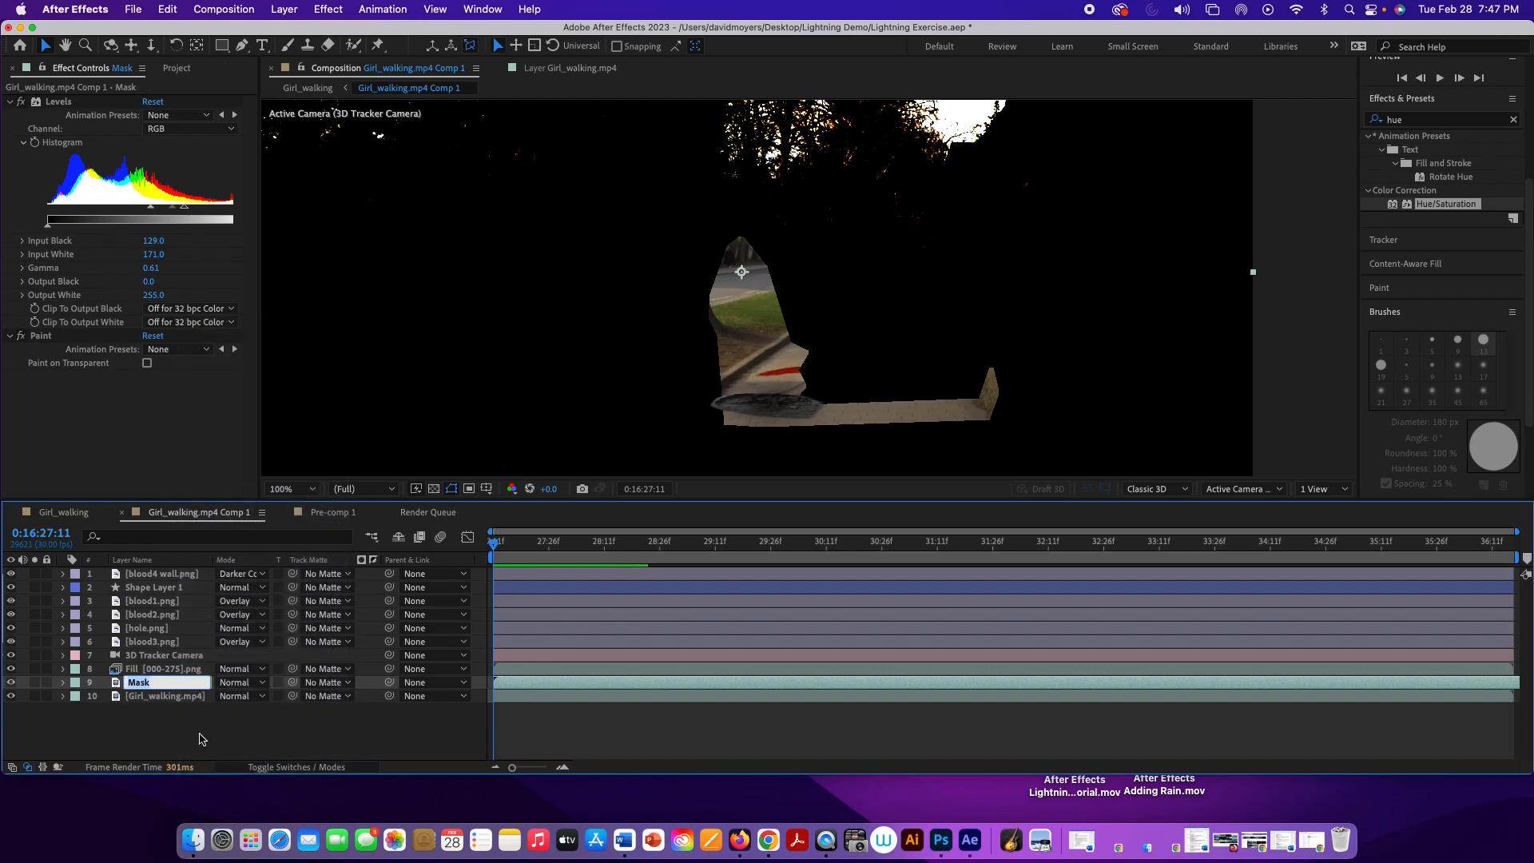
pyautogui.click(200, 738)
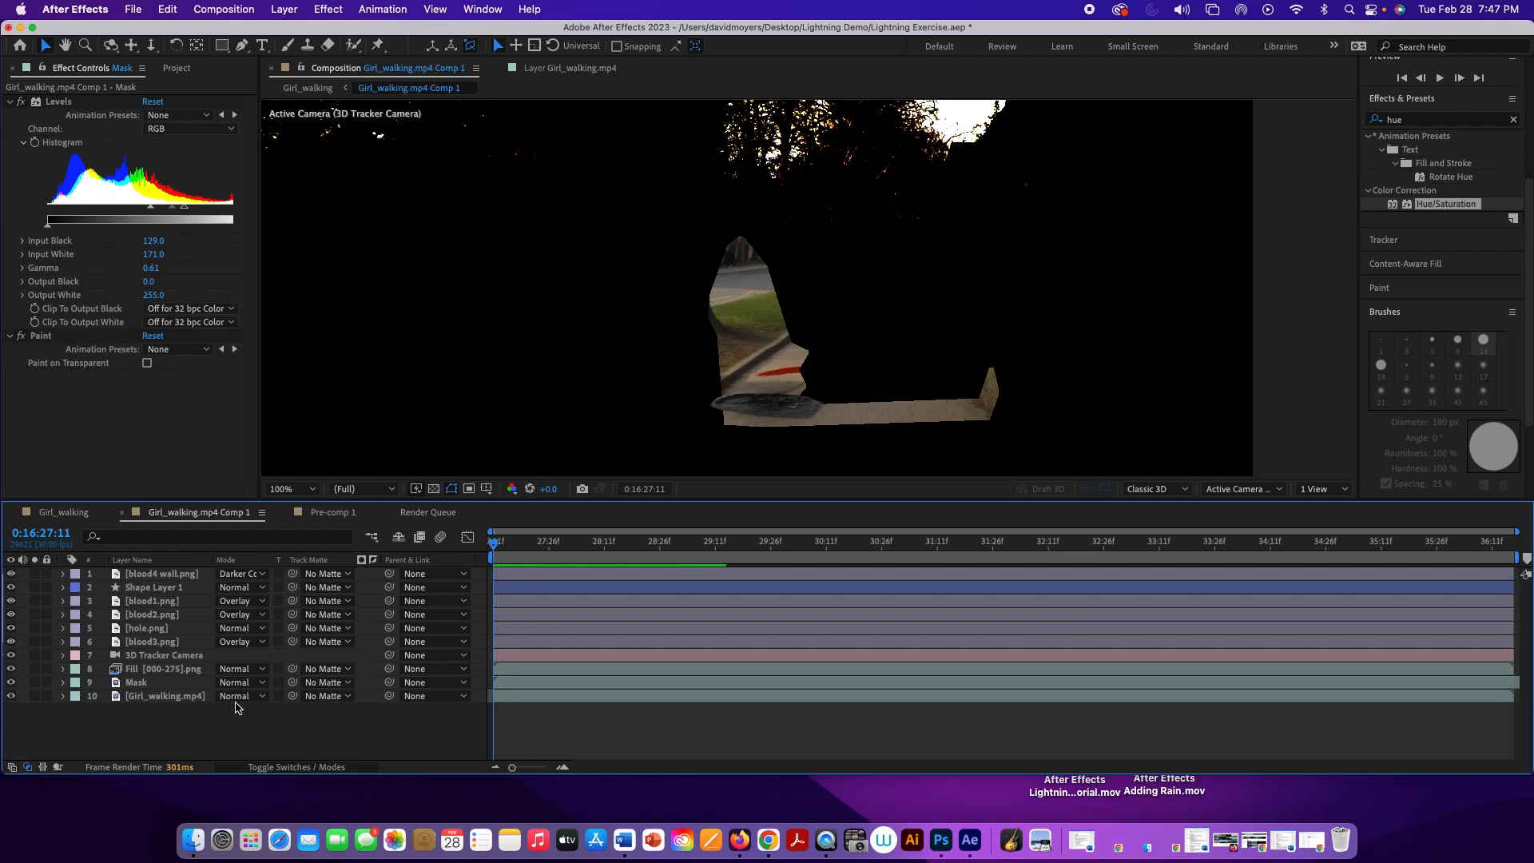
# Step: Check the Mask layer's visibility, and set Mask as the inverted luma track matte of Girl_walking.mp4 inside the precomposition
pyautogui.click(187, 702)
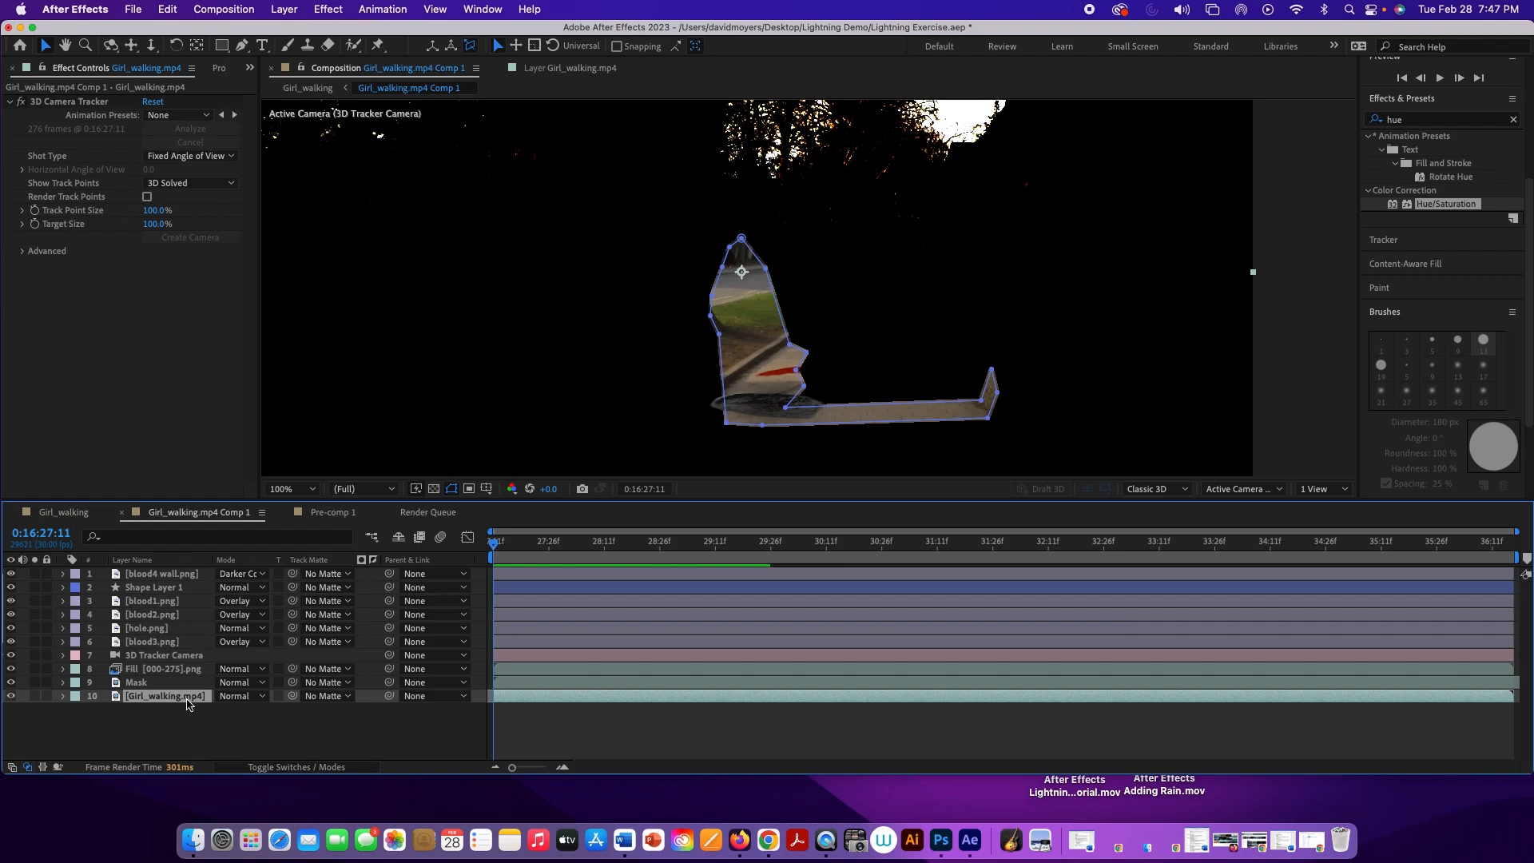
pyautogui.click(11, 682)
pyautogui.click(12, 682)
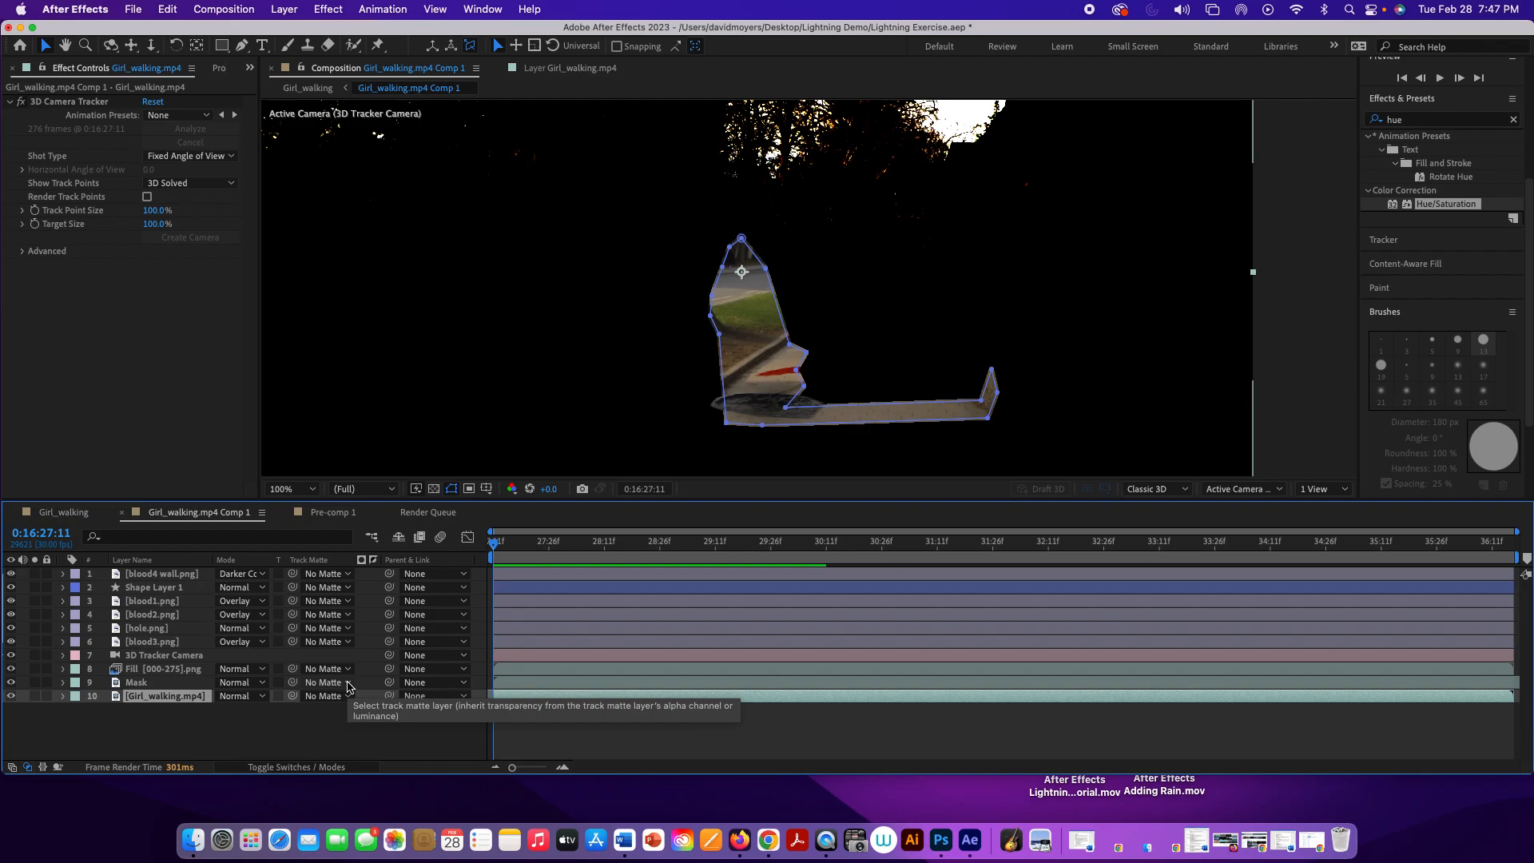
pyautogui.click(342, 696)
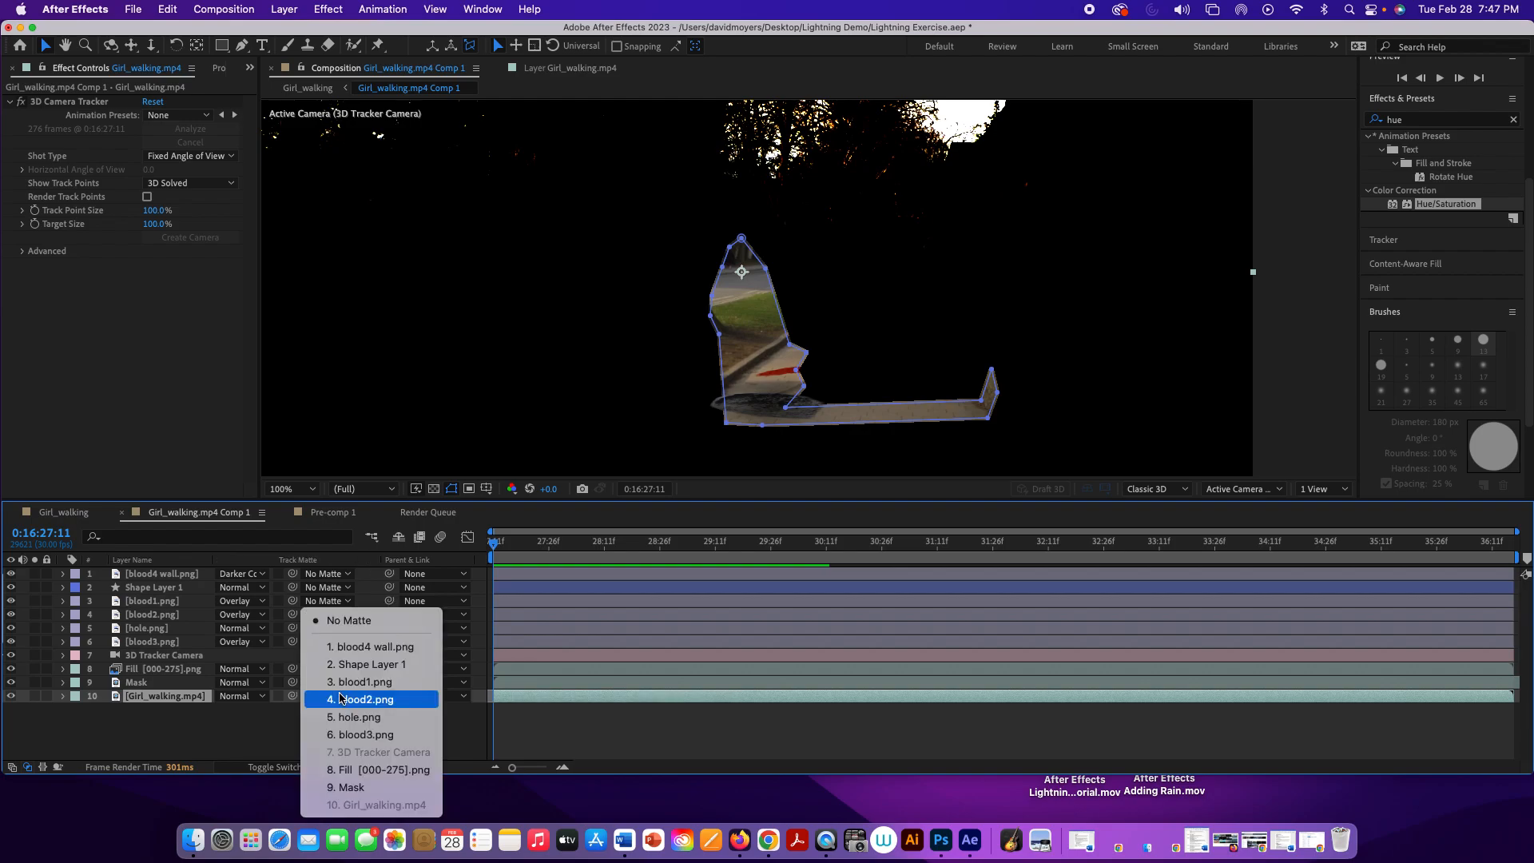
pyautogui.click(347, 788)
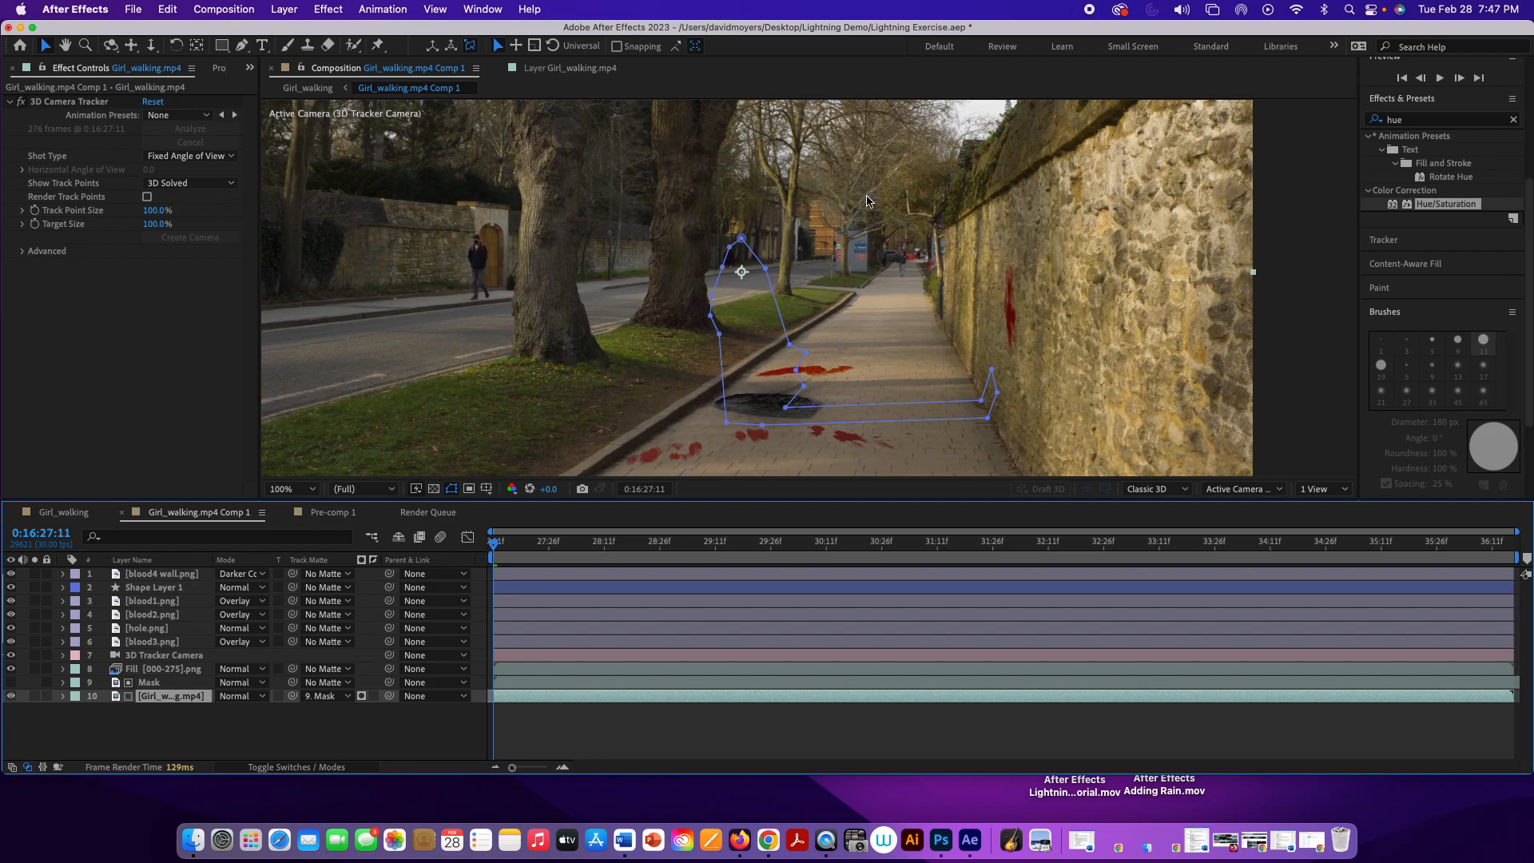
pyautogui.click(362, 696)
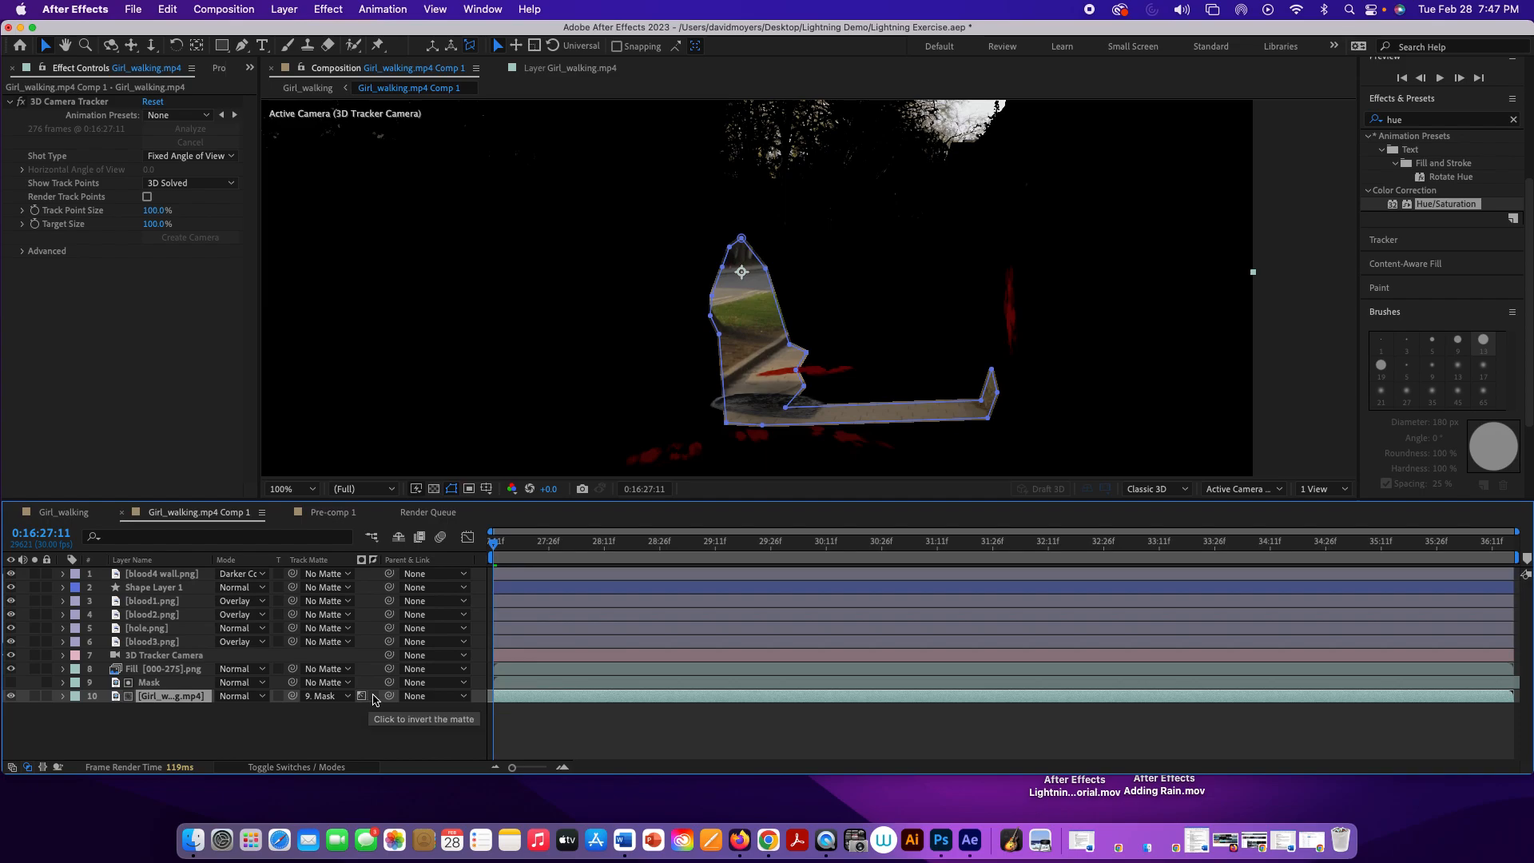
pyautogui.click(373, 696)
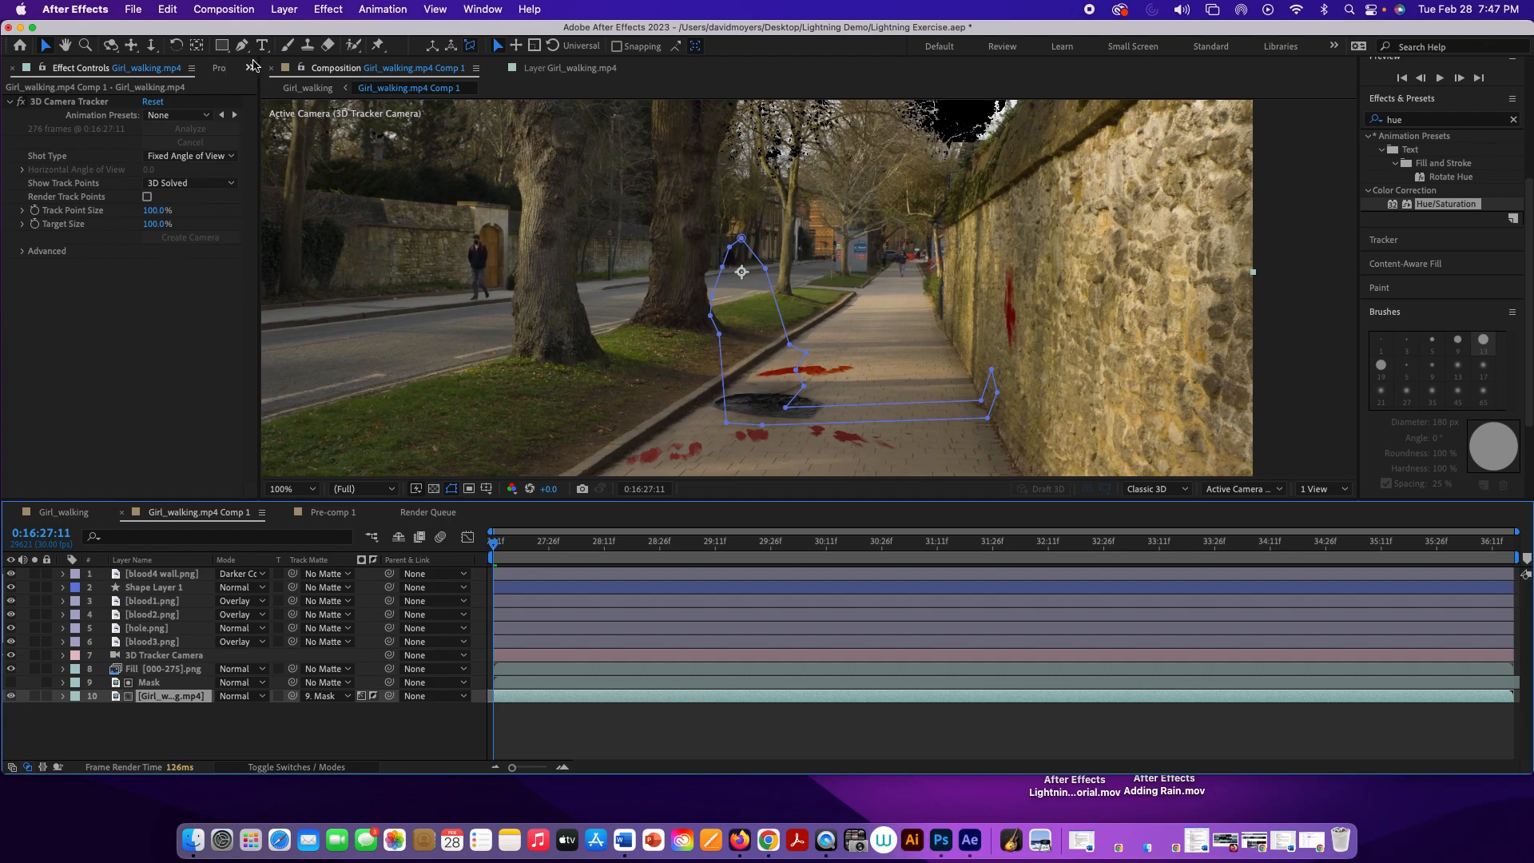
# Step: Add storm clouds.mp4 beneath Girl_walking.mp4 as the bottom layer of the precomposition and preview the new sky
pyautogui.click(220, 69)
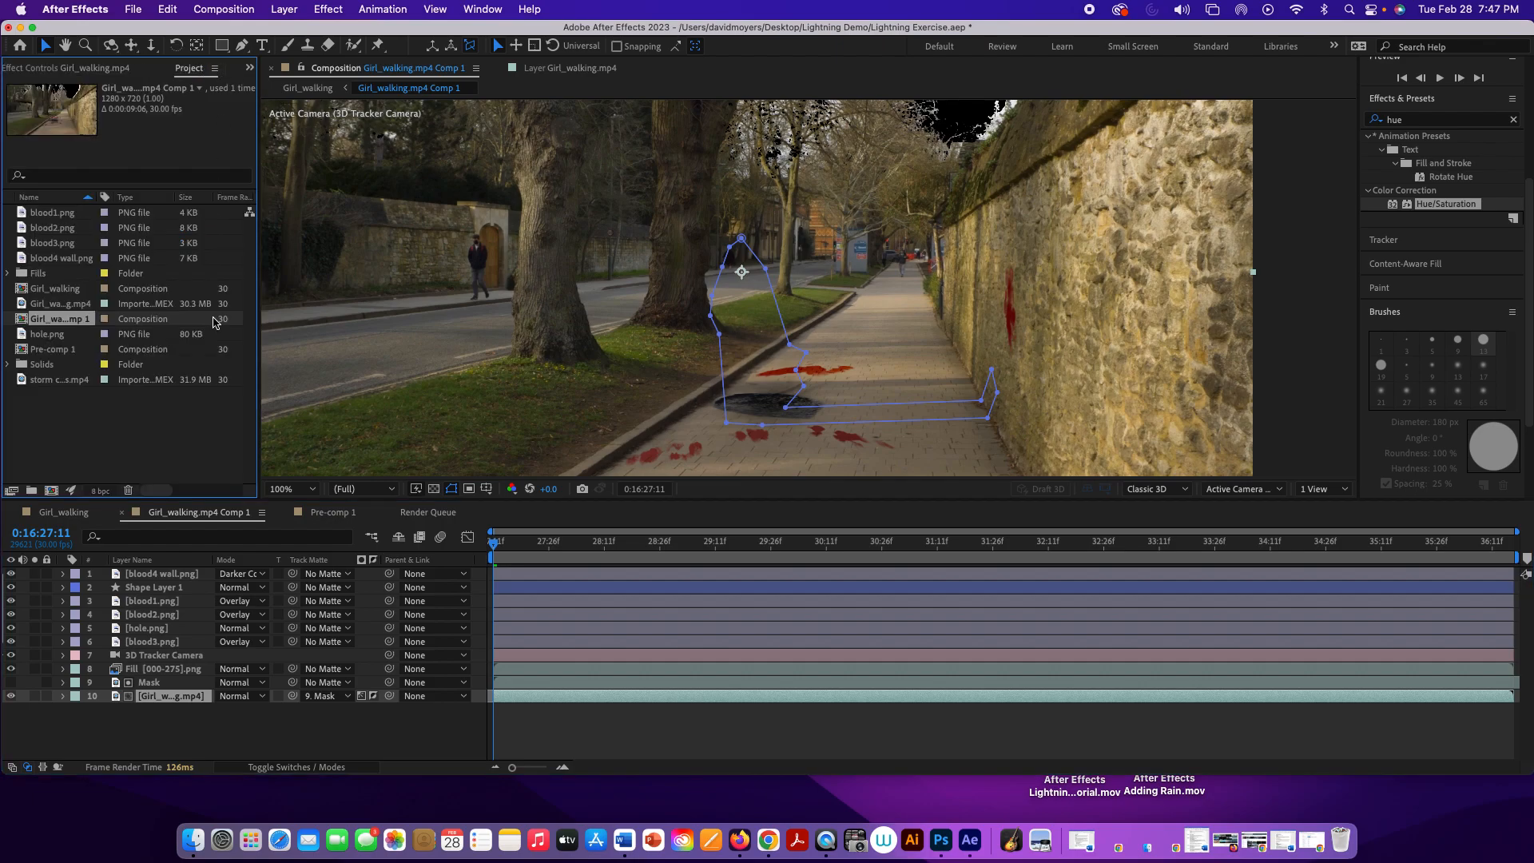
pyautogui.click(56, 382)
pyautogui.moveTo(56, 382); pyautogui.dragTo(93, 710)
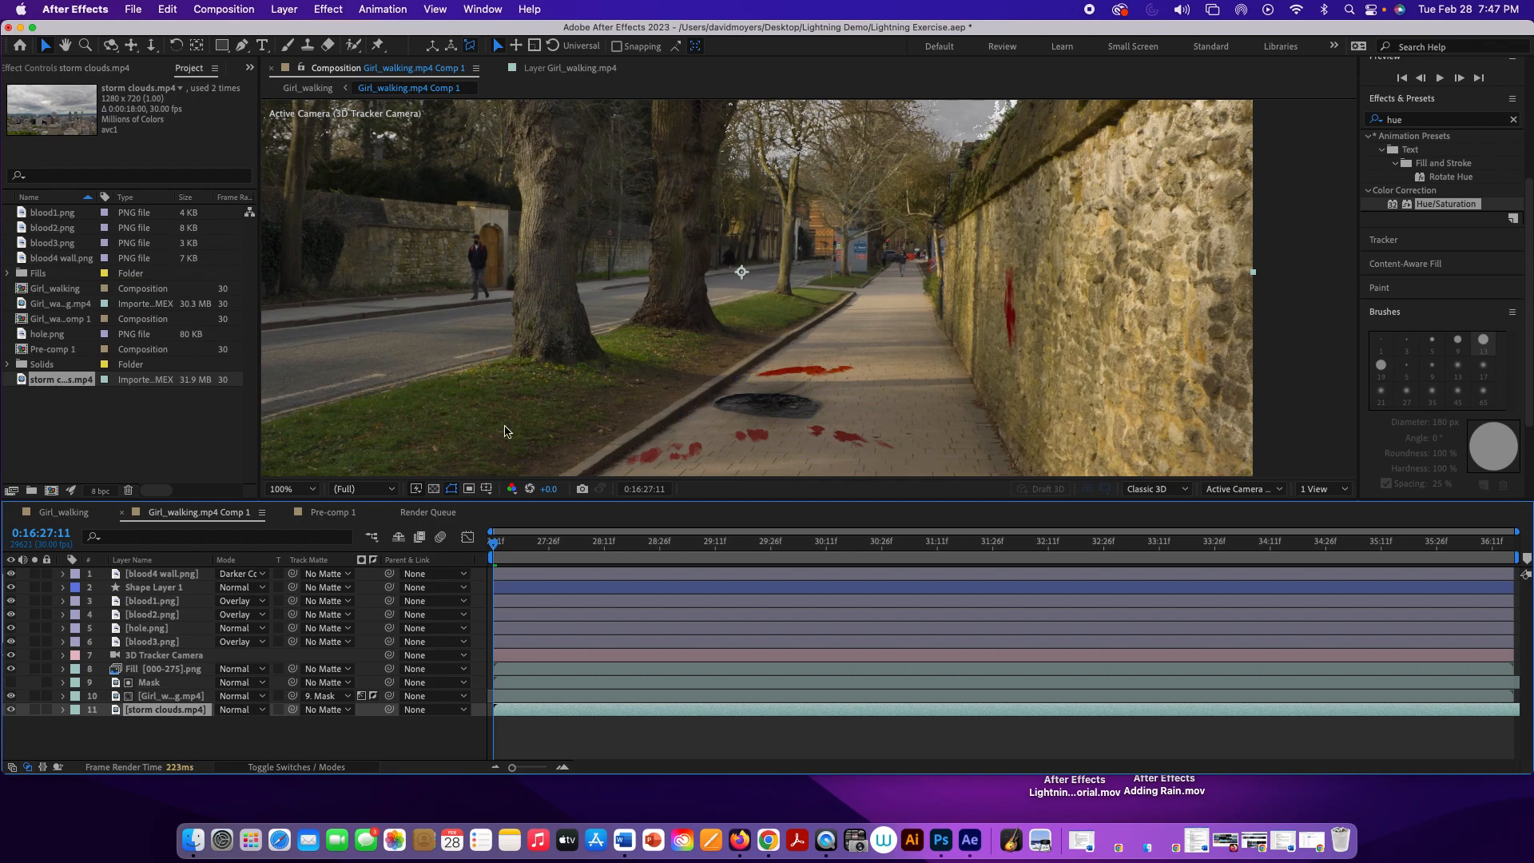
pyautogui.press(',')
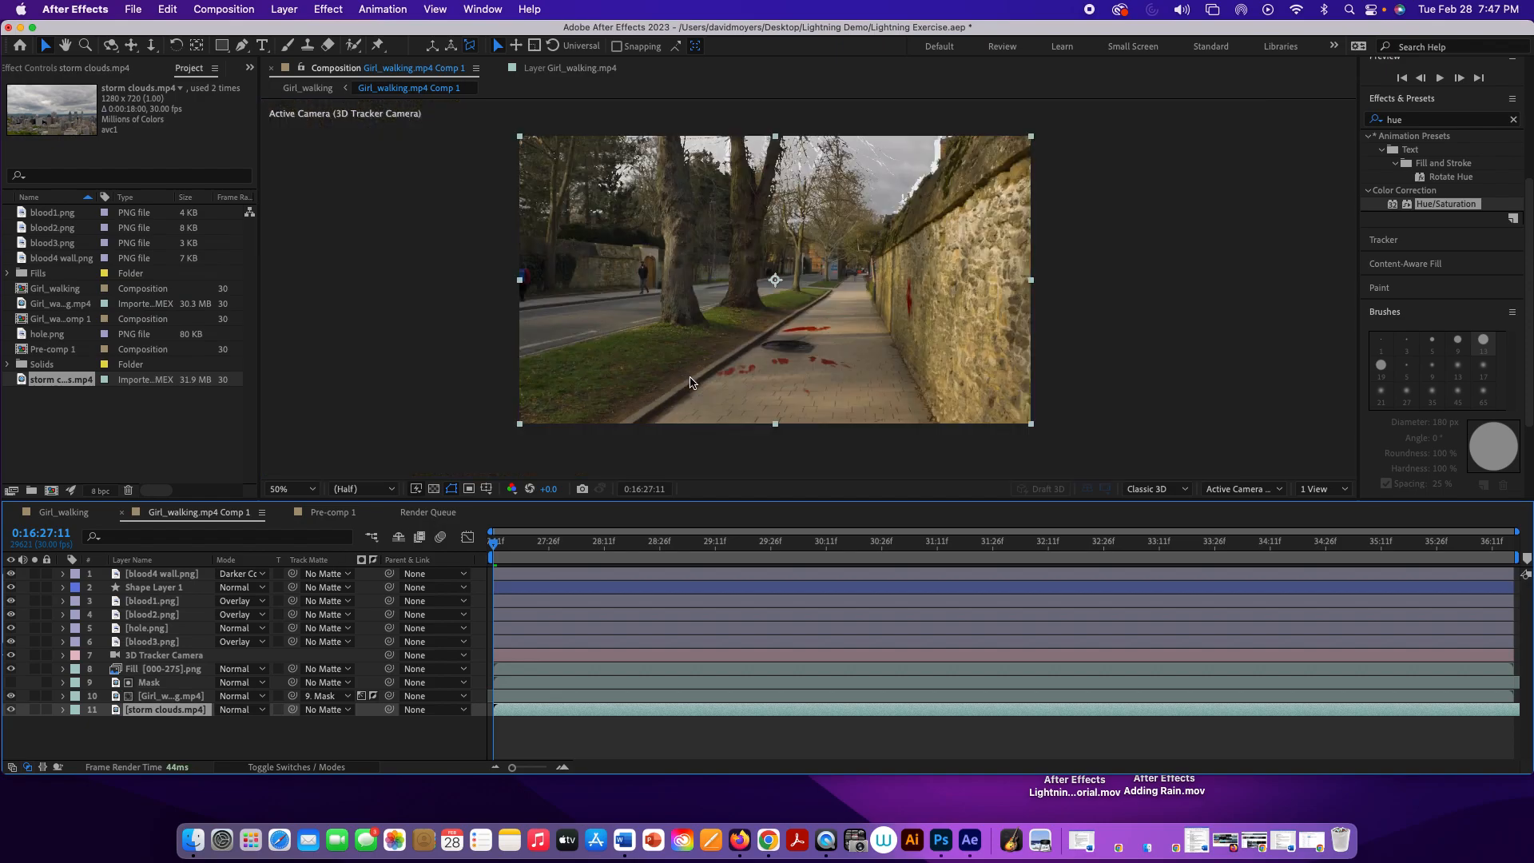
pyautogui.press('space')
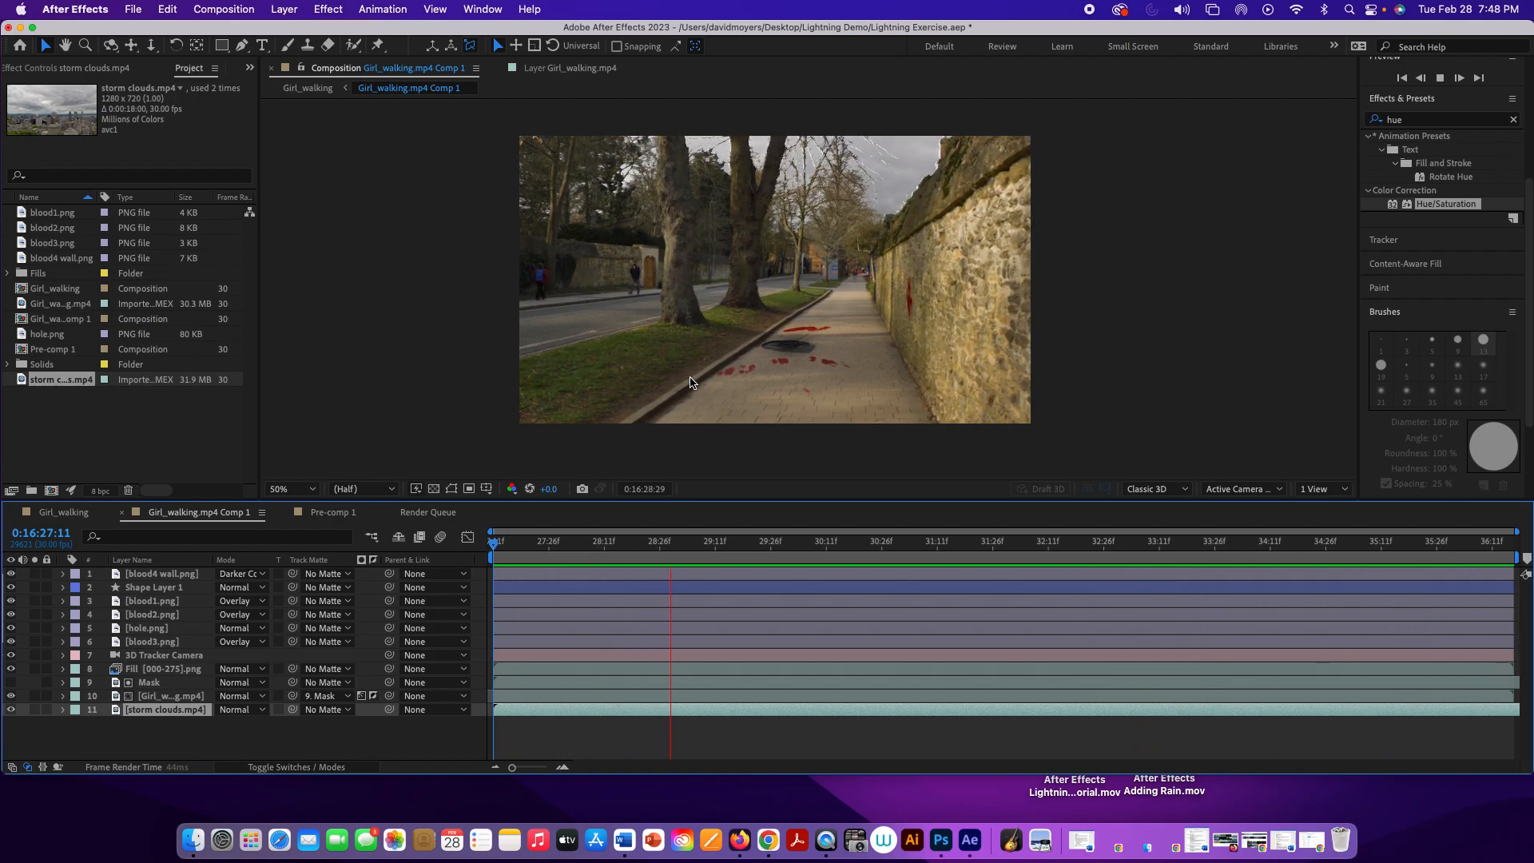
pyautogui.press('space')
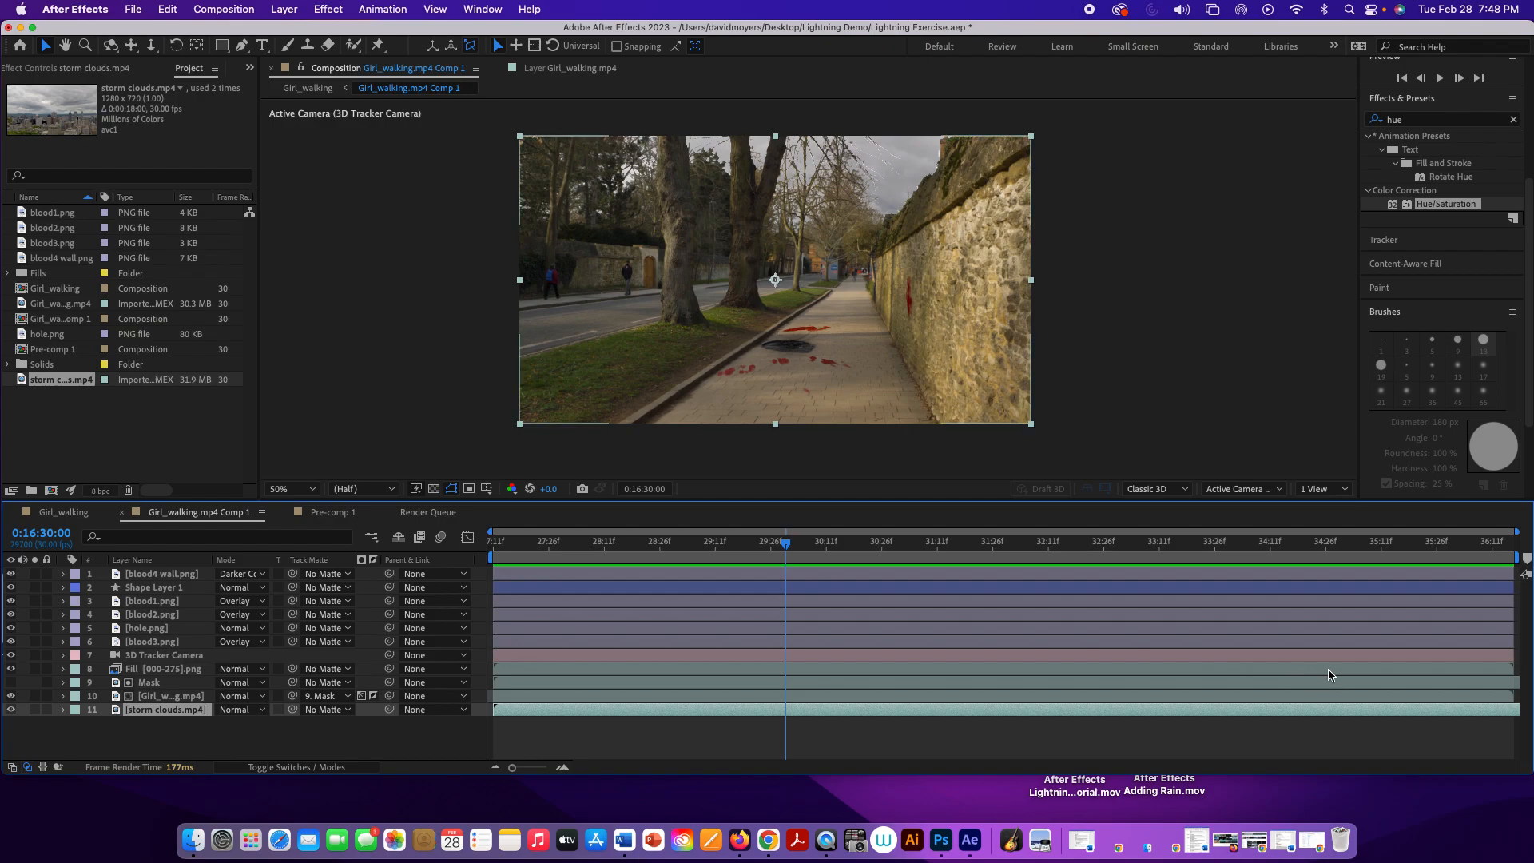
# Step: Shift the Mask layer slightly earlier in time against the Girl_walking.mp4 footage and preview the precomposition from its start
pyautogui.click(1414, 683)
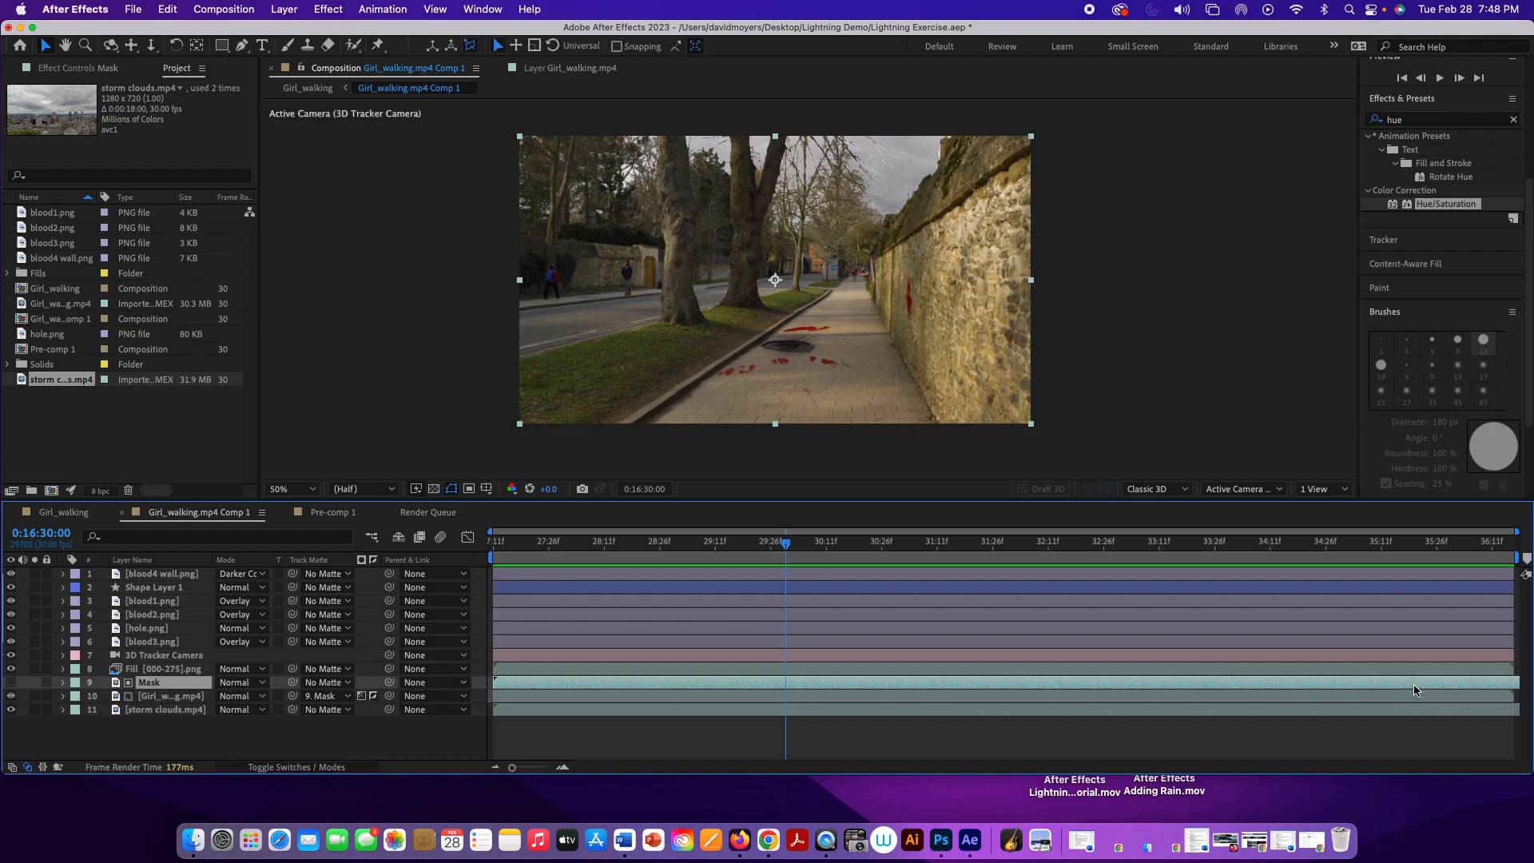
pyautogui.moveTo(1414, 685); pyautogui.dragTo(1213, 682)
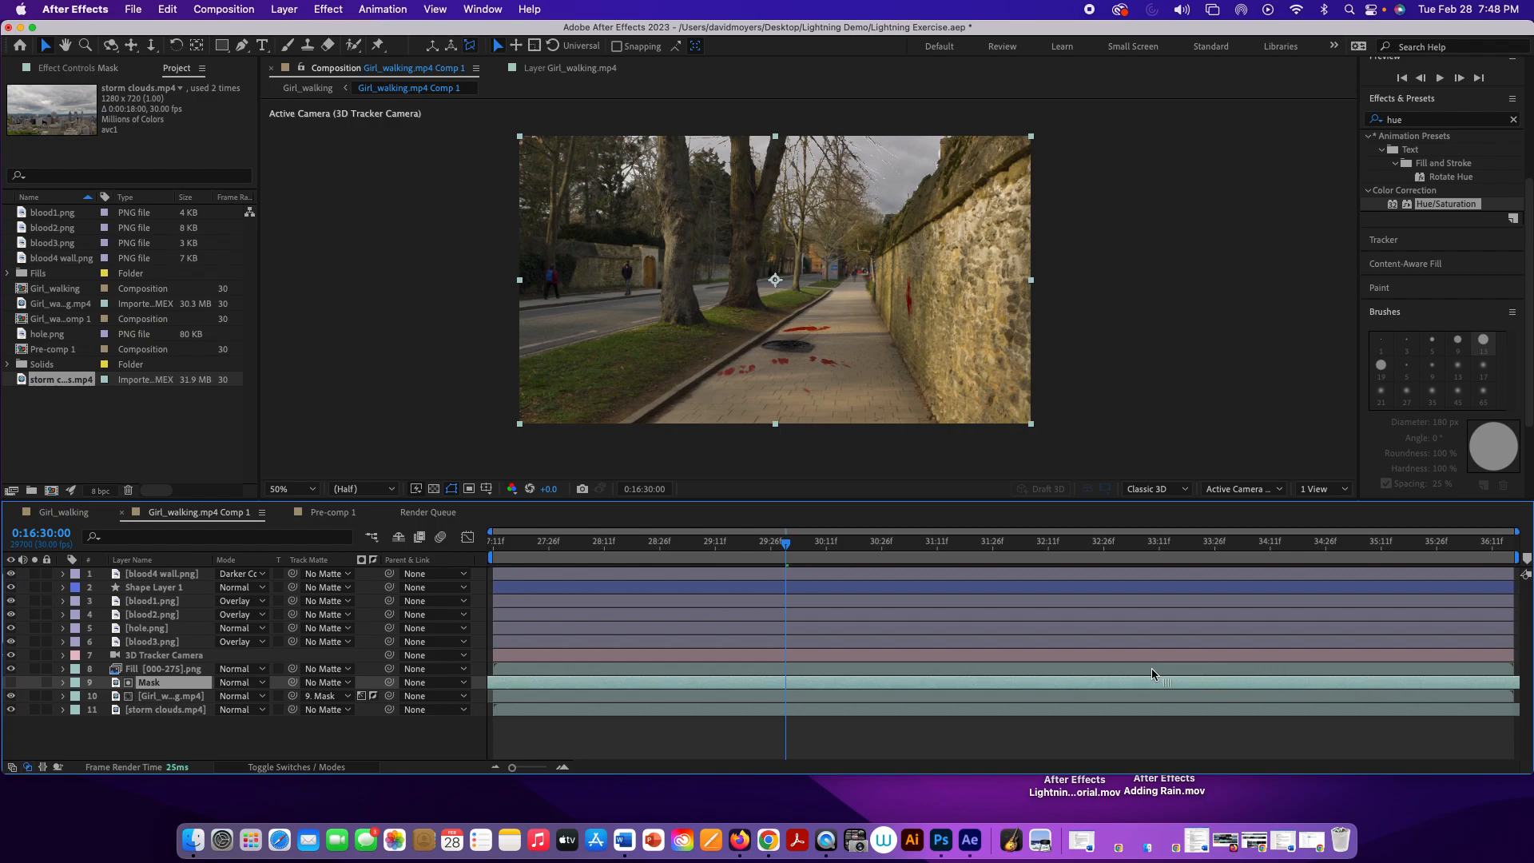
pyautogui.moveTo(1095, 674); pyautogui.dragTo(911, 636)
pyautogui.moveTo(759, 624); pyautogui.dragTo(1117, 653)
pyautogui.moveTo(1499, 681); pyautogui.dragTo(1496, 680)
pyautogui.press('space')
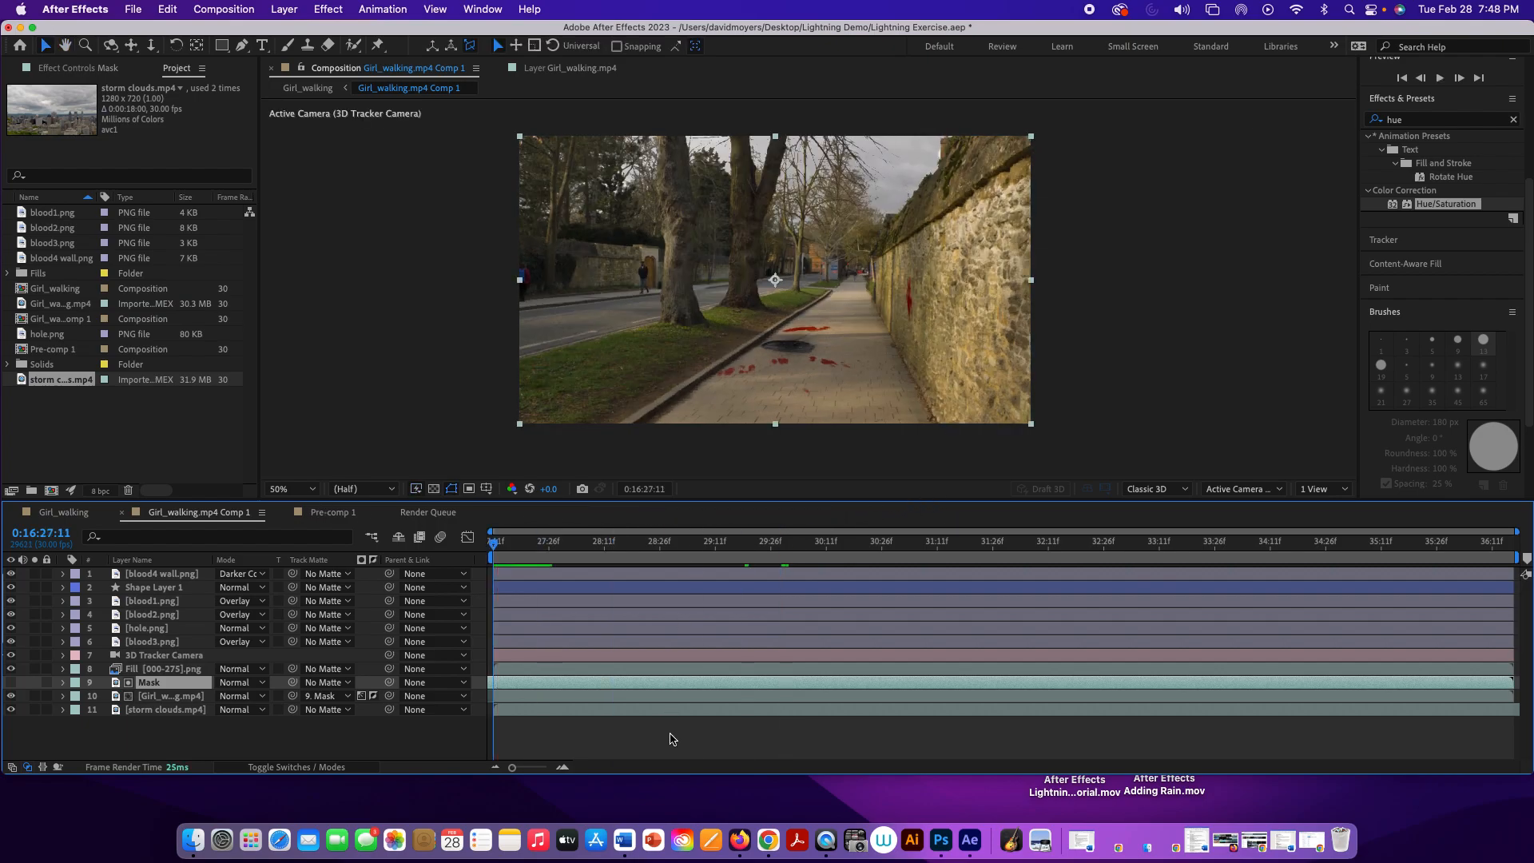
pyautogui.click(670, 738)
pyautogui.press('space')
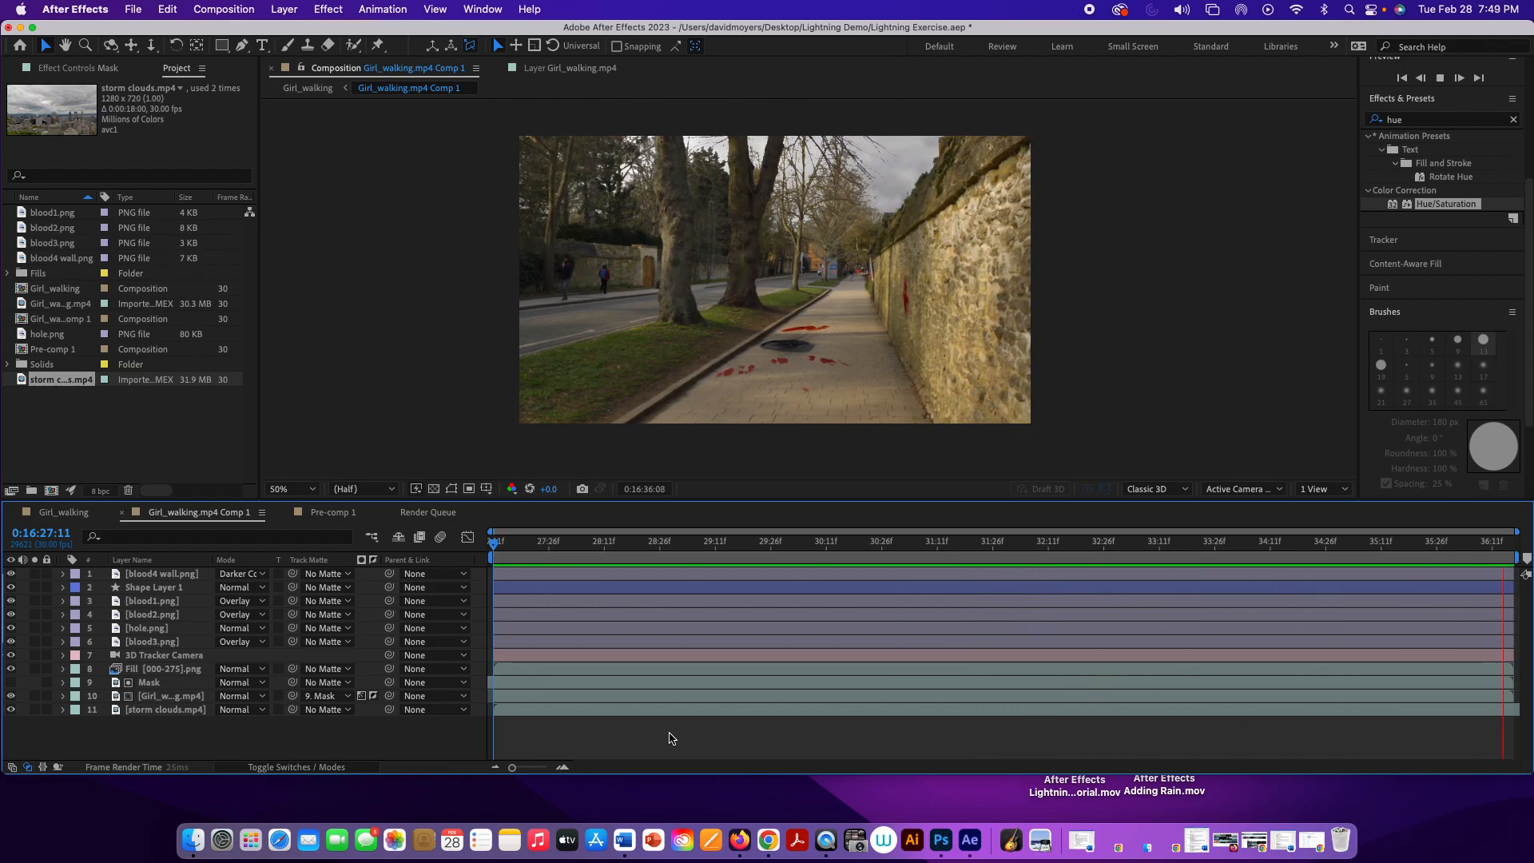
pyautogui.press('space')
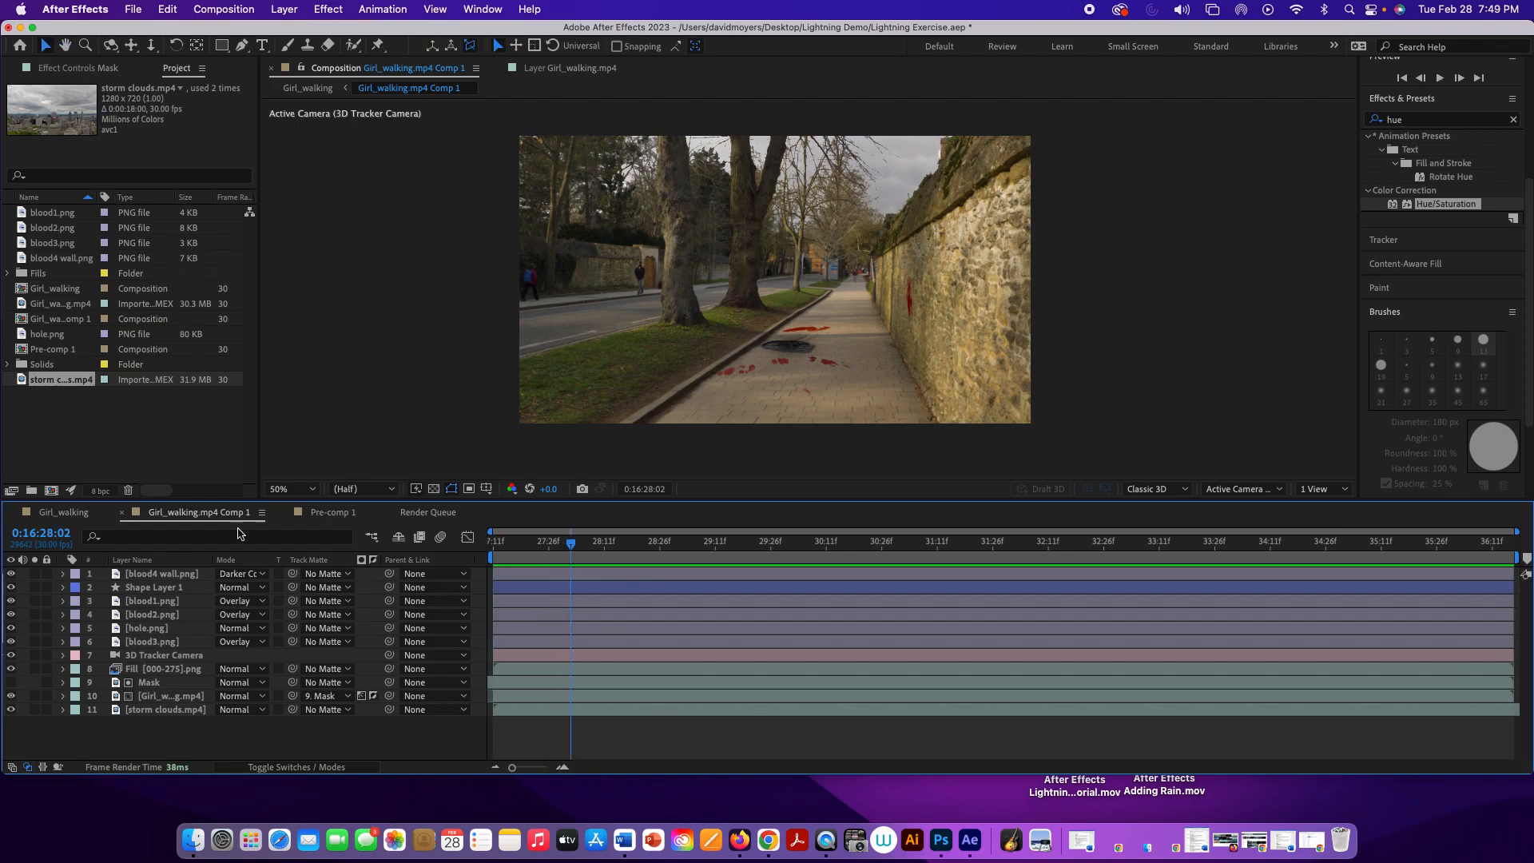
# Step: Return to the Girl_walking composition and preview the lightning strike with the replaced sky
pyautogui.click(72, 515)
pyautogui.press('space')
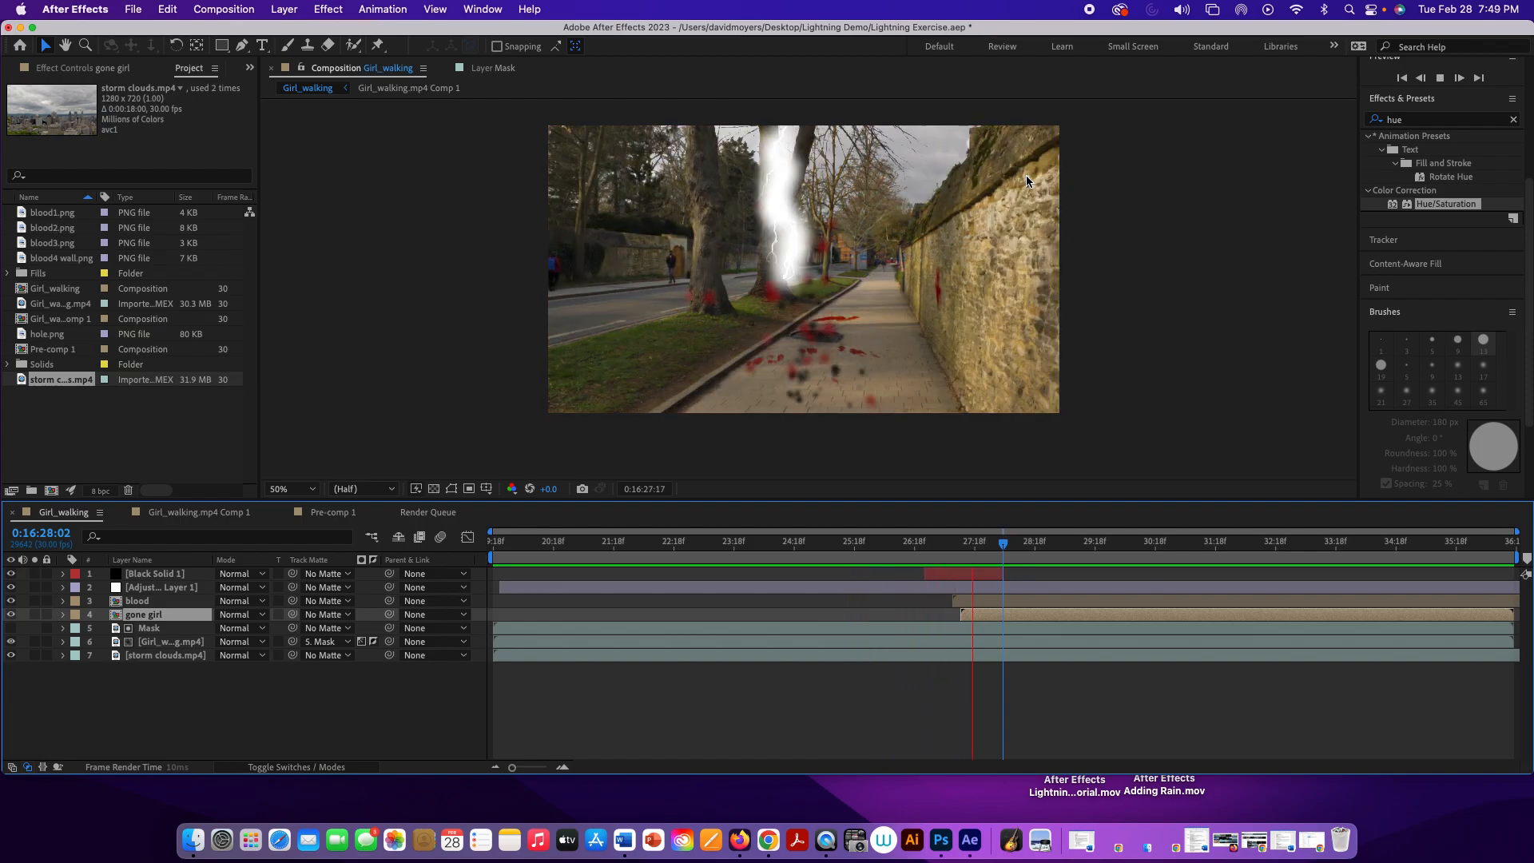
pyautogui.press('space')
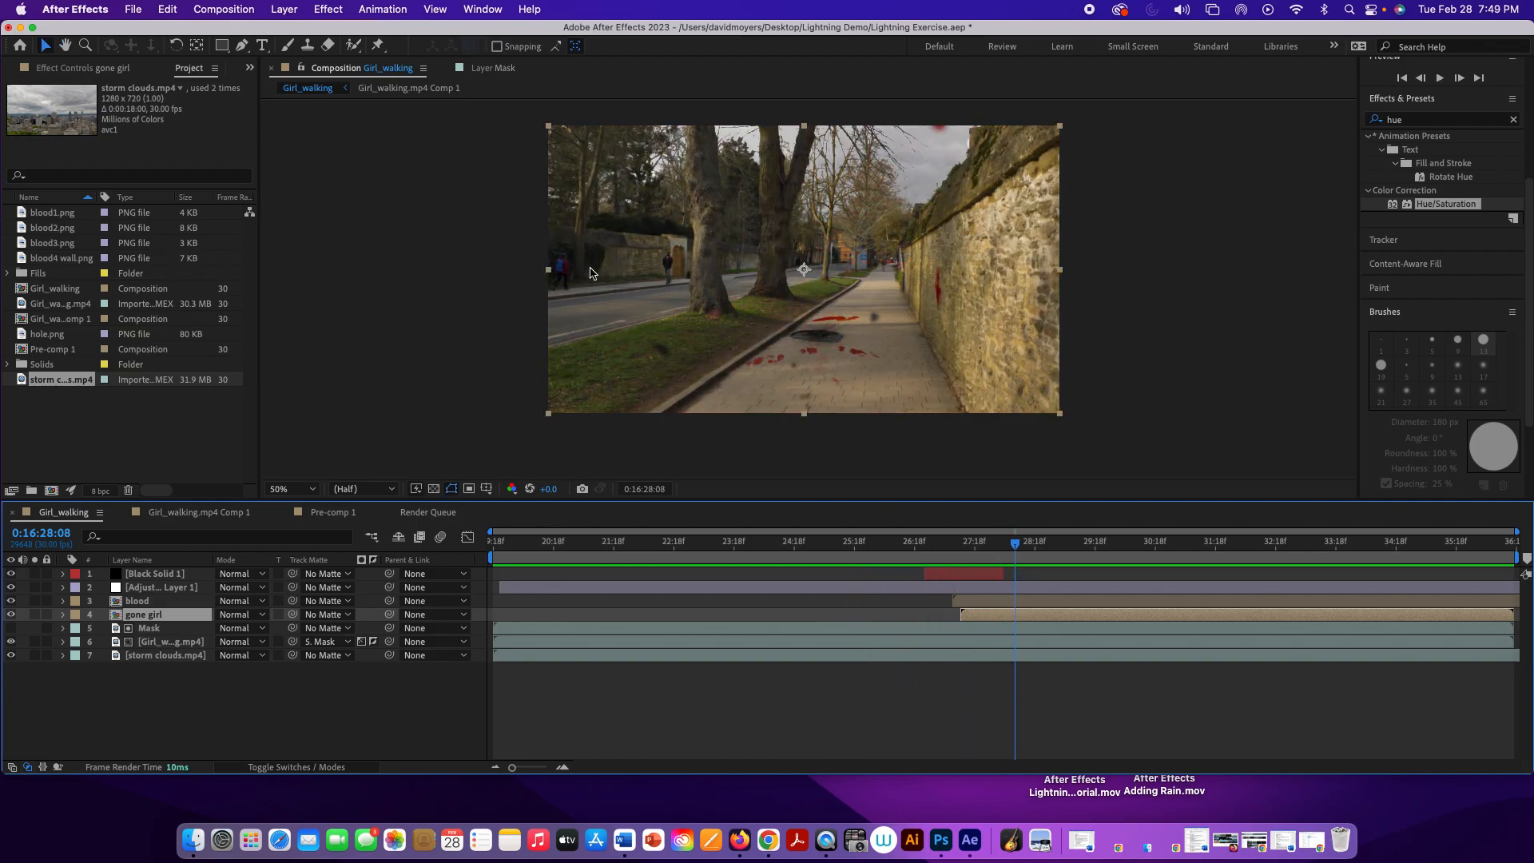
# Step: Add the Girl_walking composition to the render queue and accept render settings of Best quality, Full resolution and Work Area Only
pyautogui.click(133, 10)
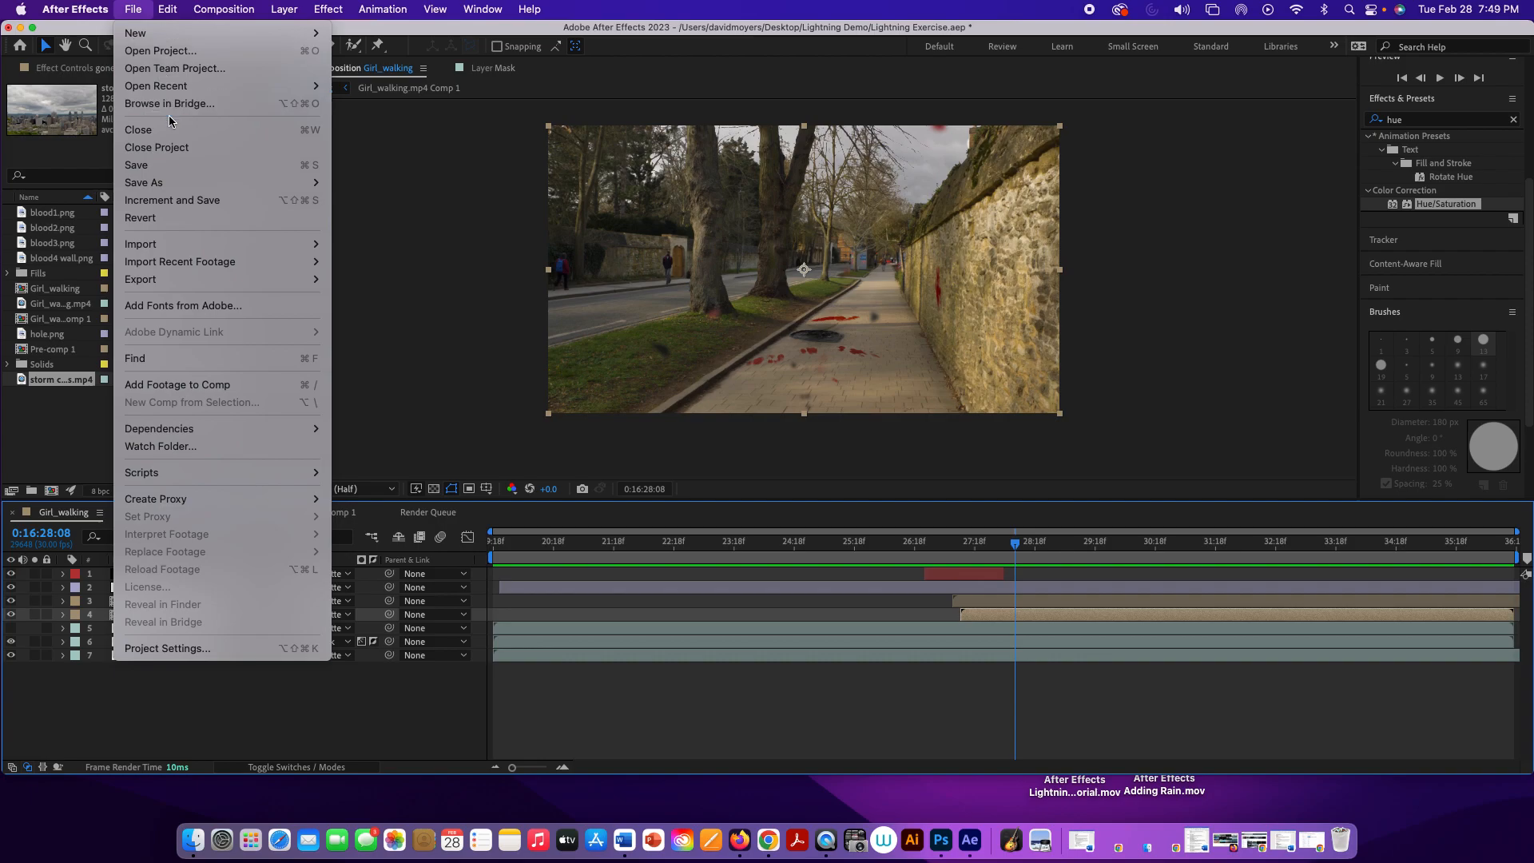
pyautogui.moveTo(222, 9)
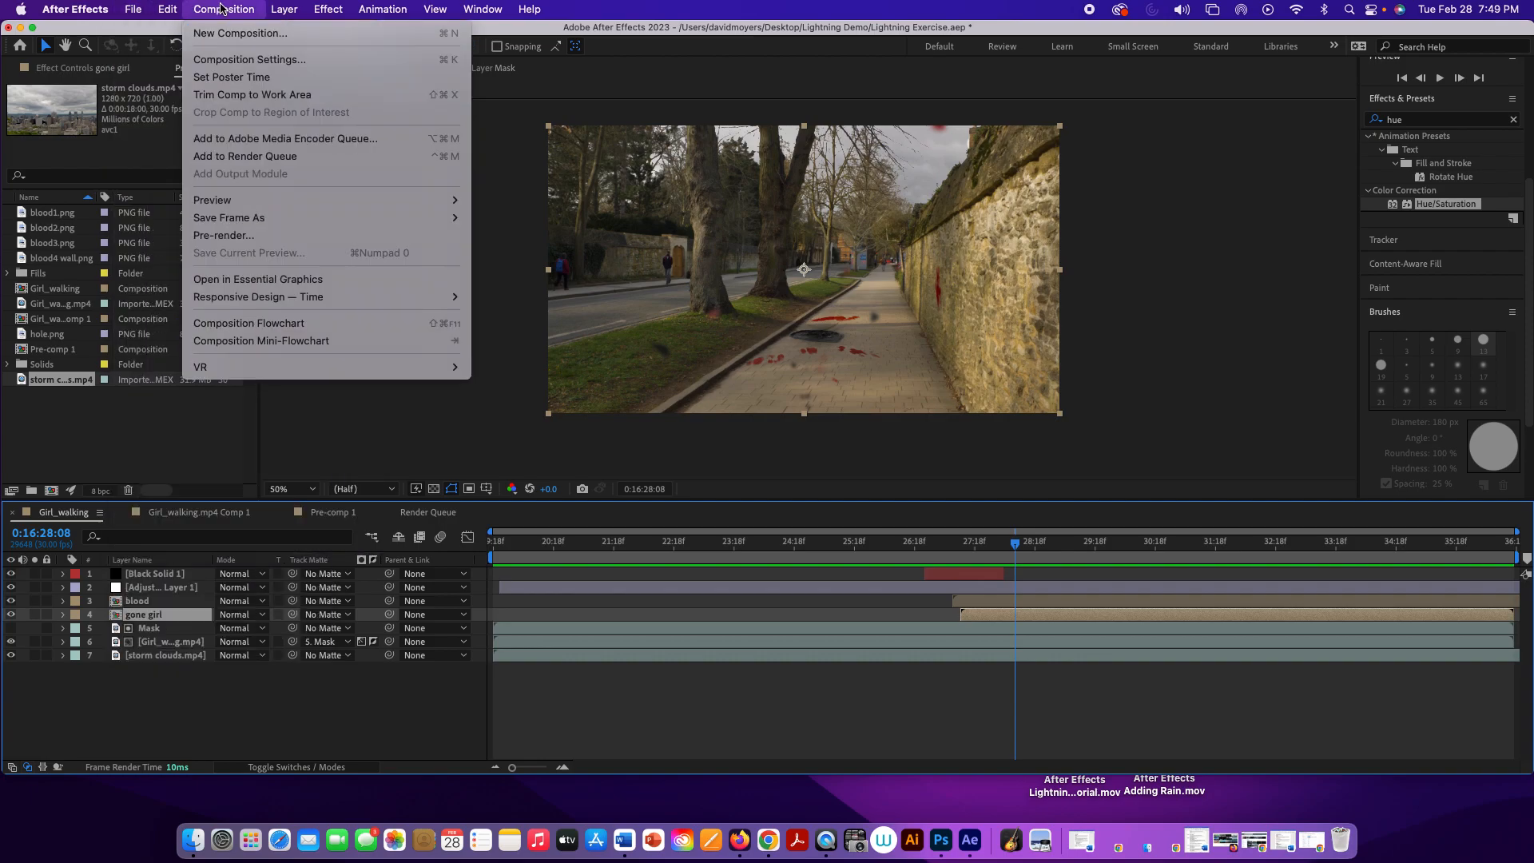
pyautogui.click(247, 158)
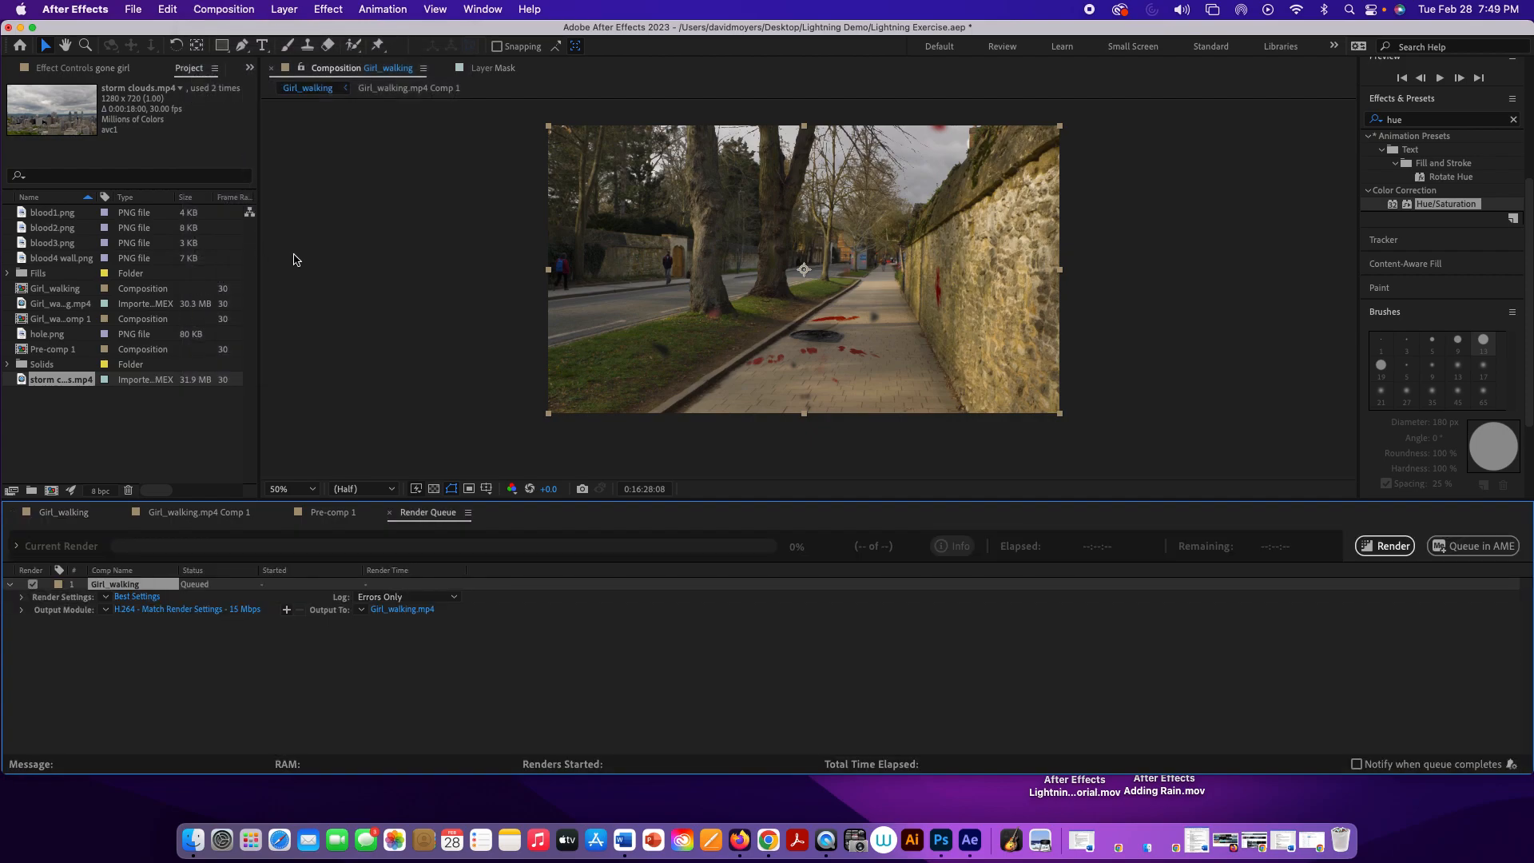
pyautogui.click(151, 598)
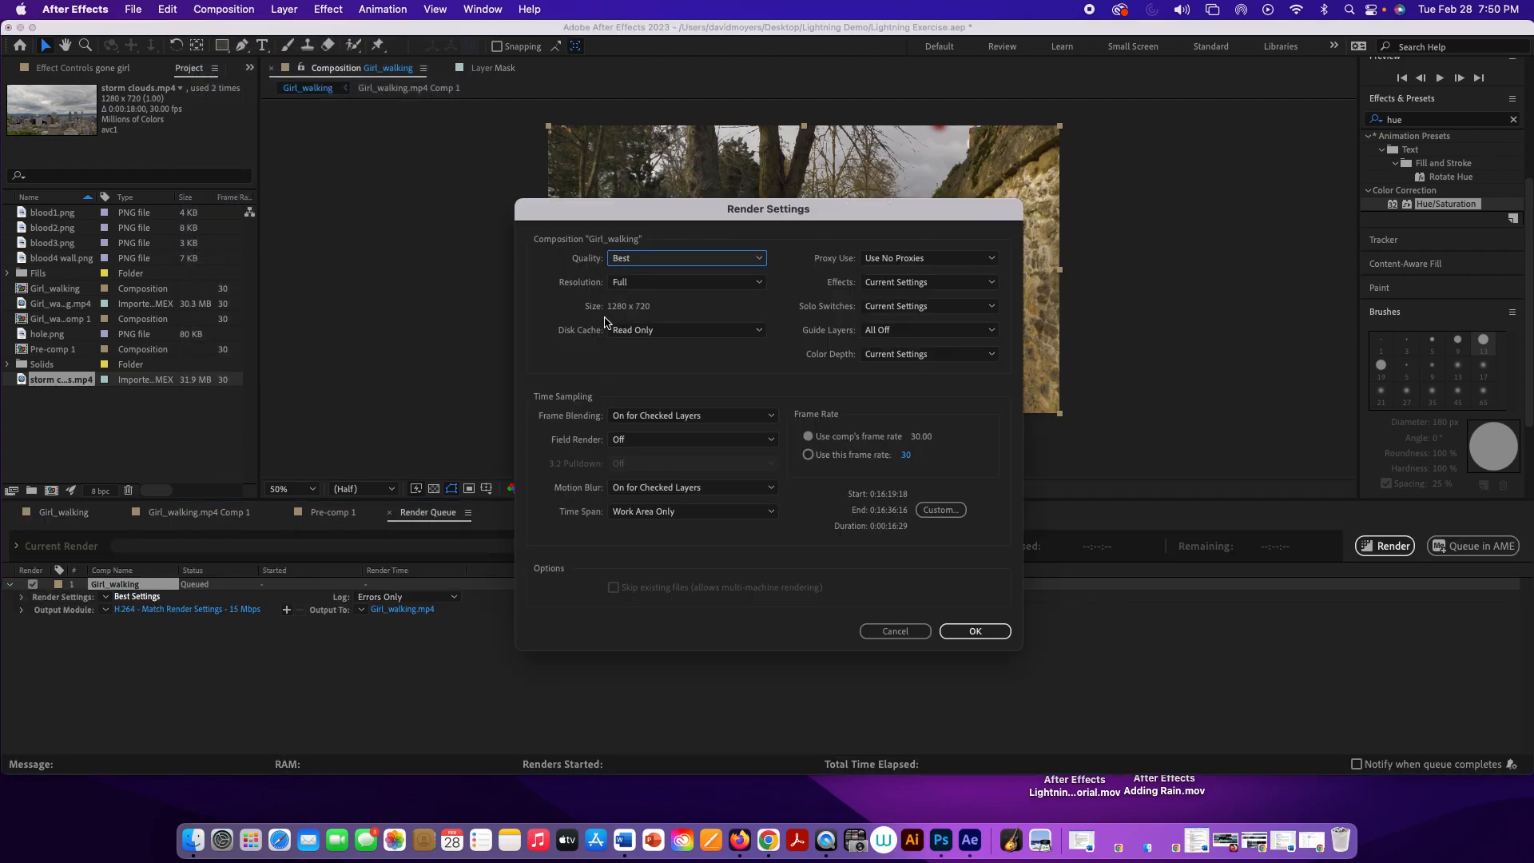
pyautogui.click(974, 631)
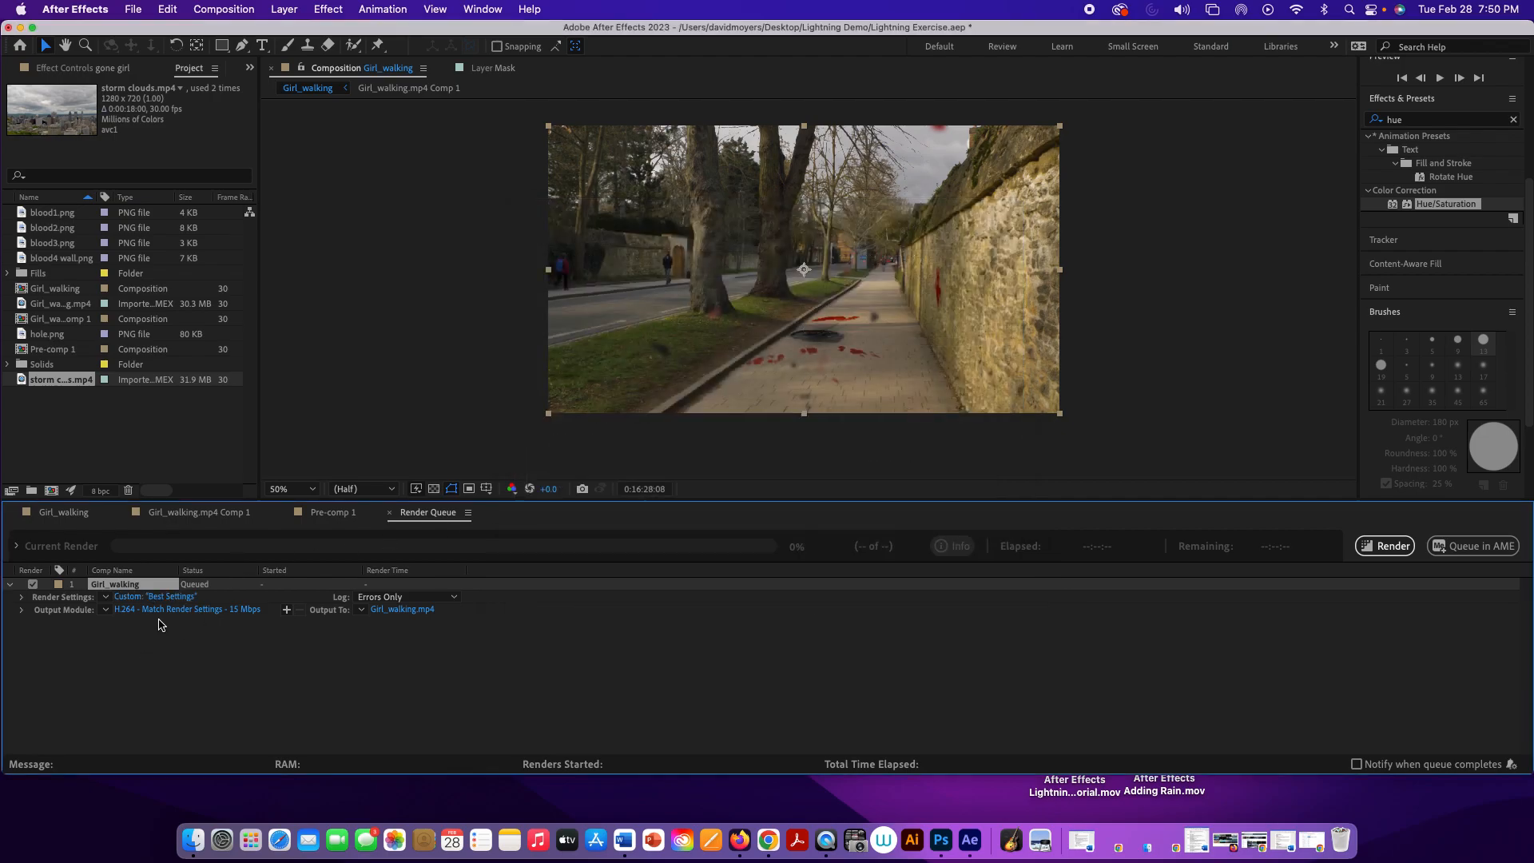
# Step: Set the output movie to Lightning Exercise.mp4 on the Desktop and start the render
pyautogui.click(414, 611)
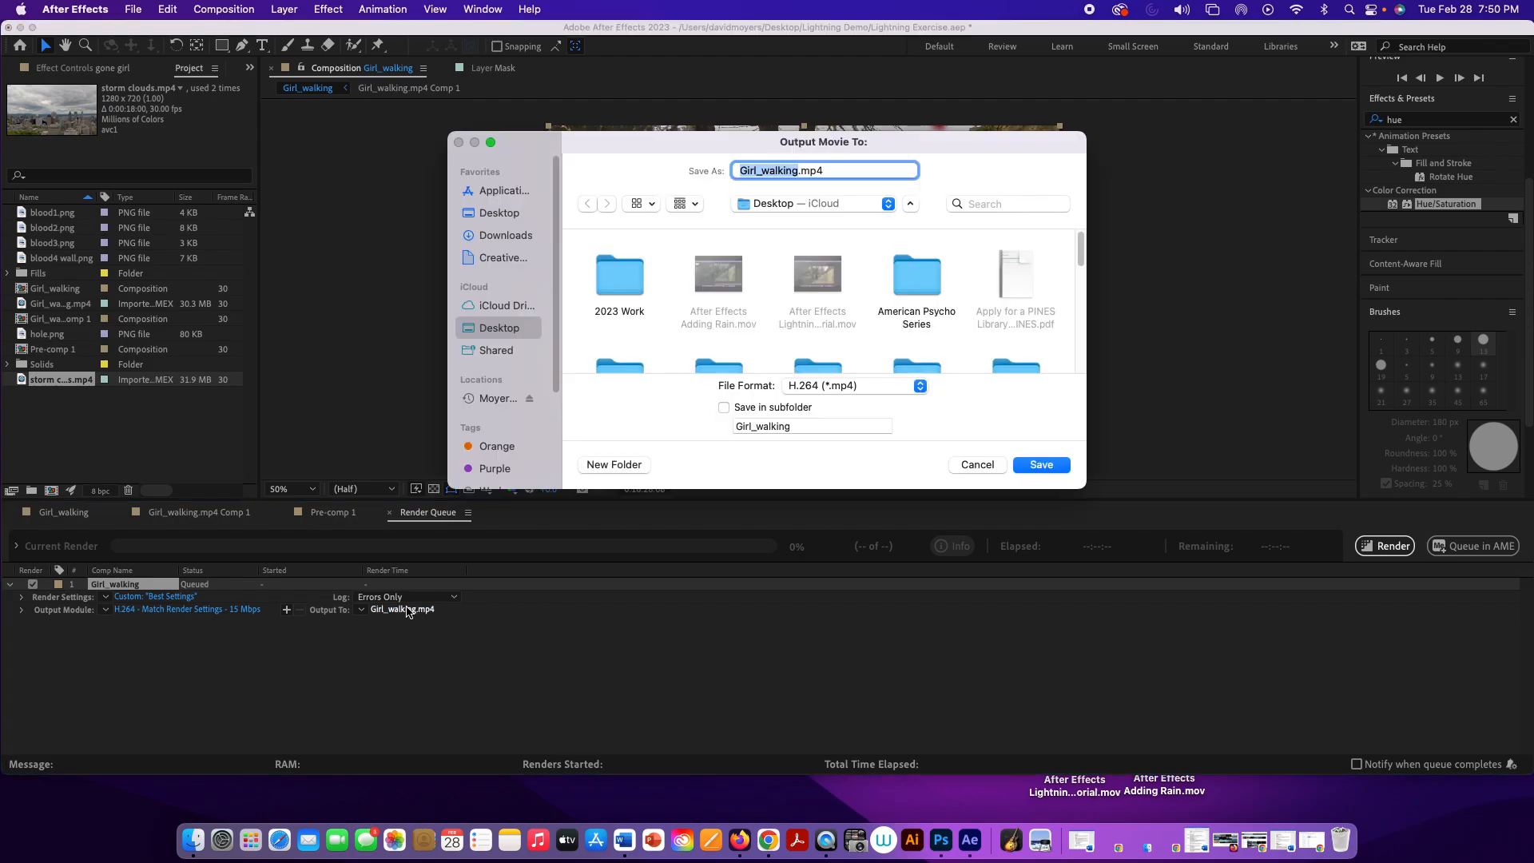
pyautogui.click(777, 208)
pyautogui.click(776, 208)
pyautogui.click(794, 171)
pyautogui.moveTo(800, 171); pyautogui.dragTo(723, 165)
pyautogui.write('Lightning Ec')
pyautogui.press('BackSpace')
pyautogui.write('xercise')
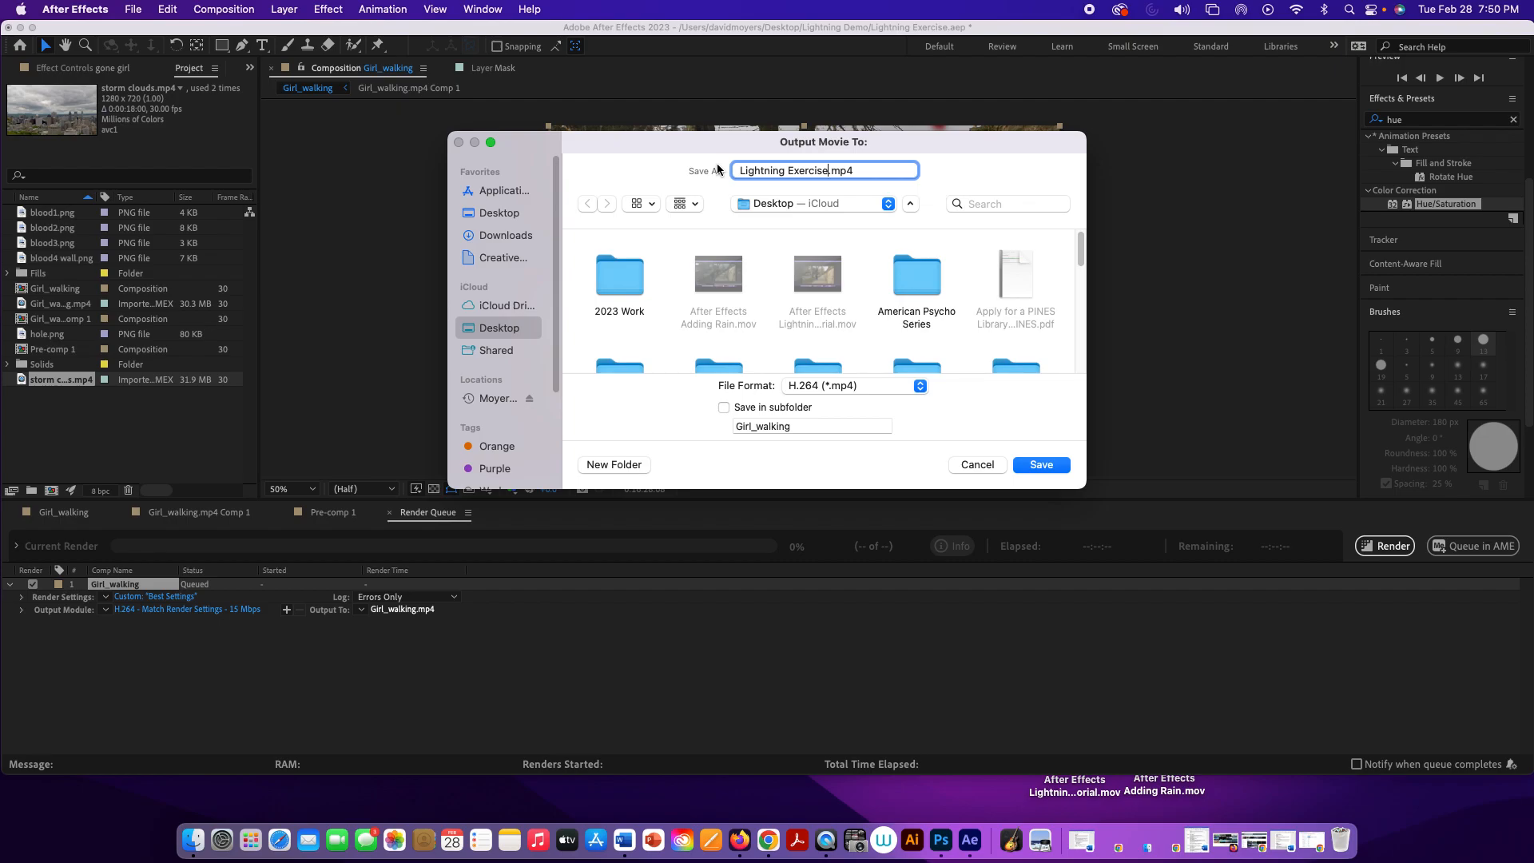
pyautogui.click(1041, 465)
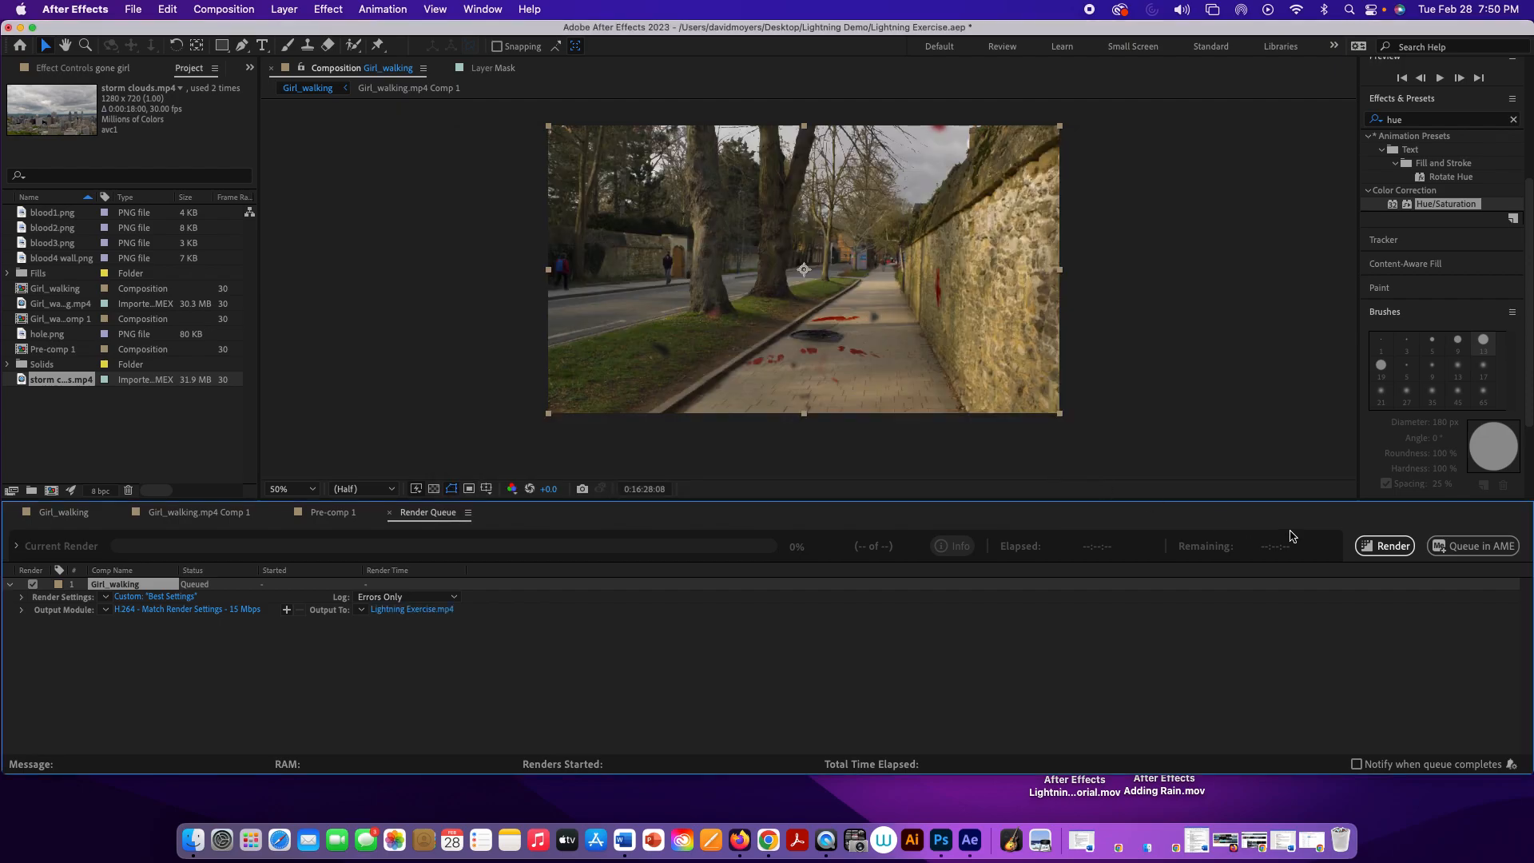
pyautogui.click(1384, 546)
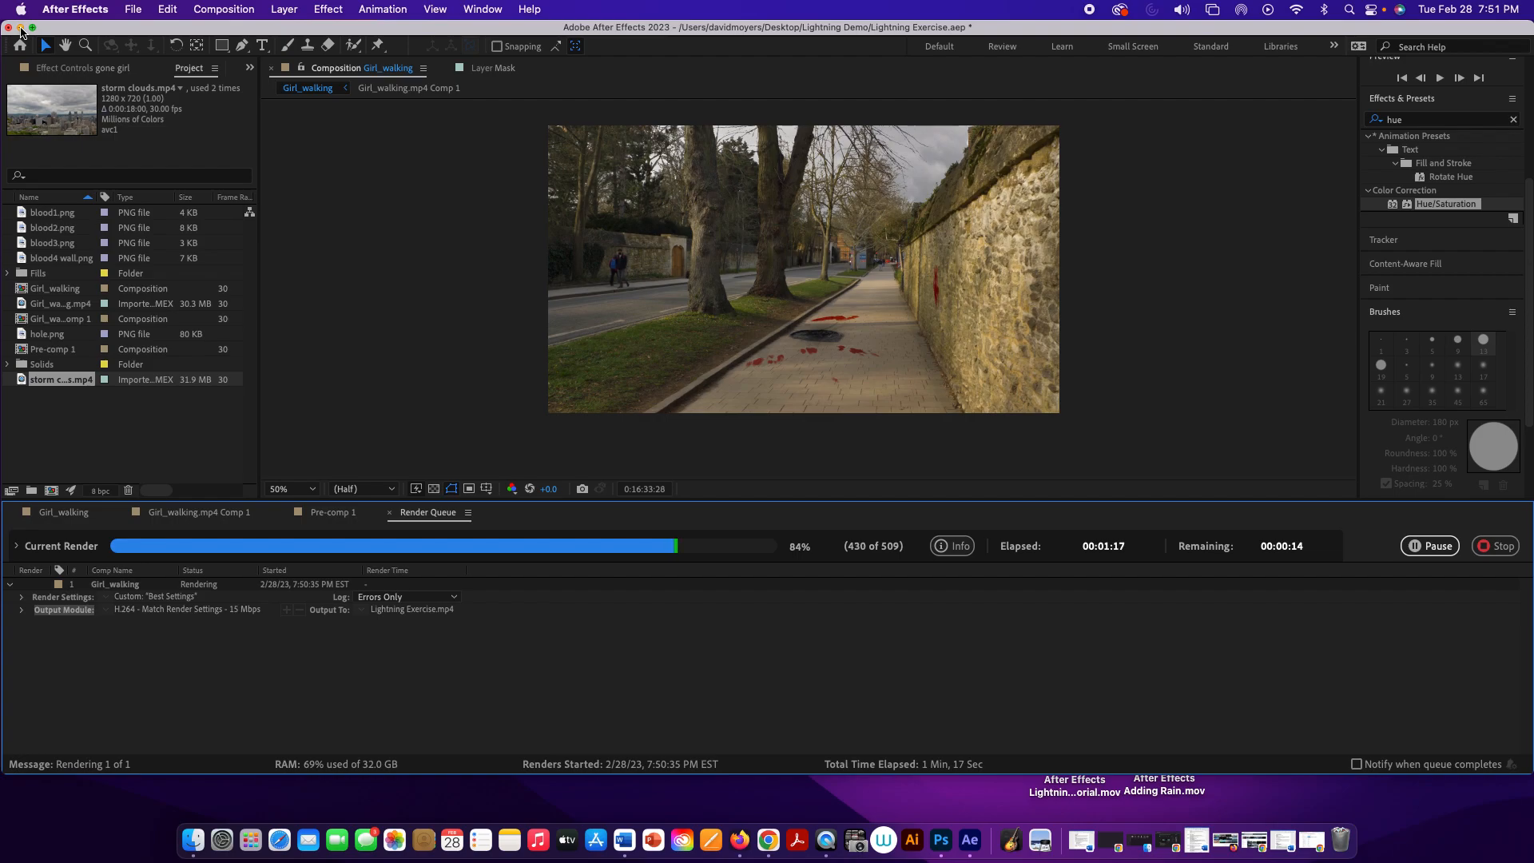
# Step: Minimize After Effects, move the Raining Demo folder below Video Copilot Files on the desktop, and check its contents
pyautogui.click(21, 29)
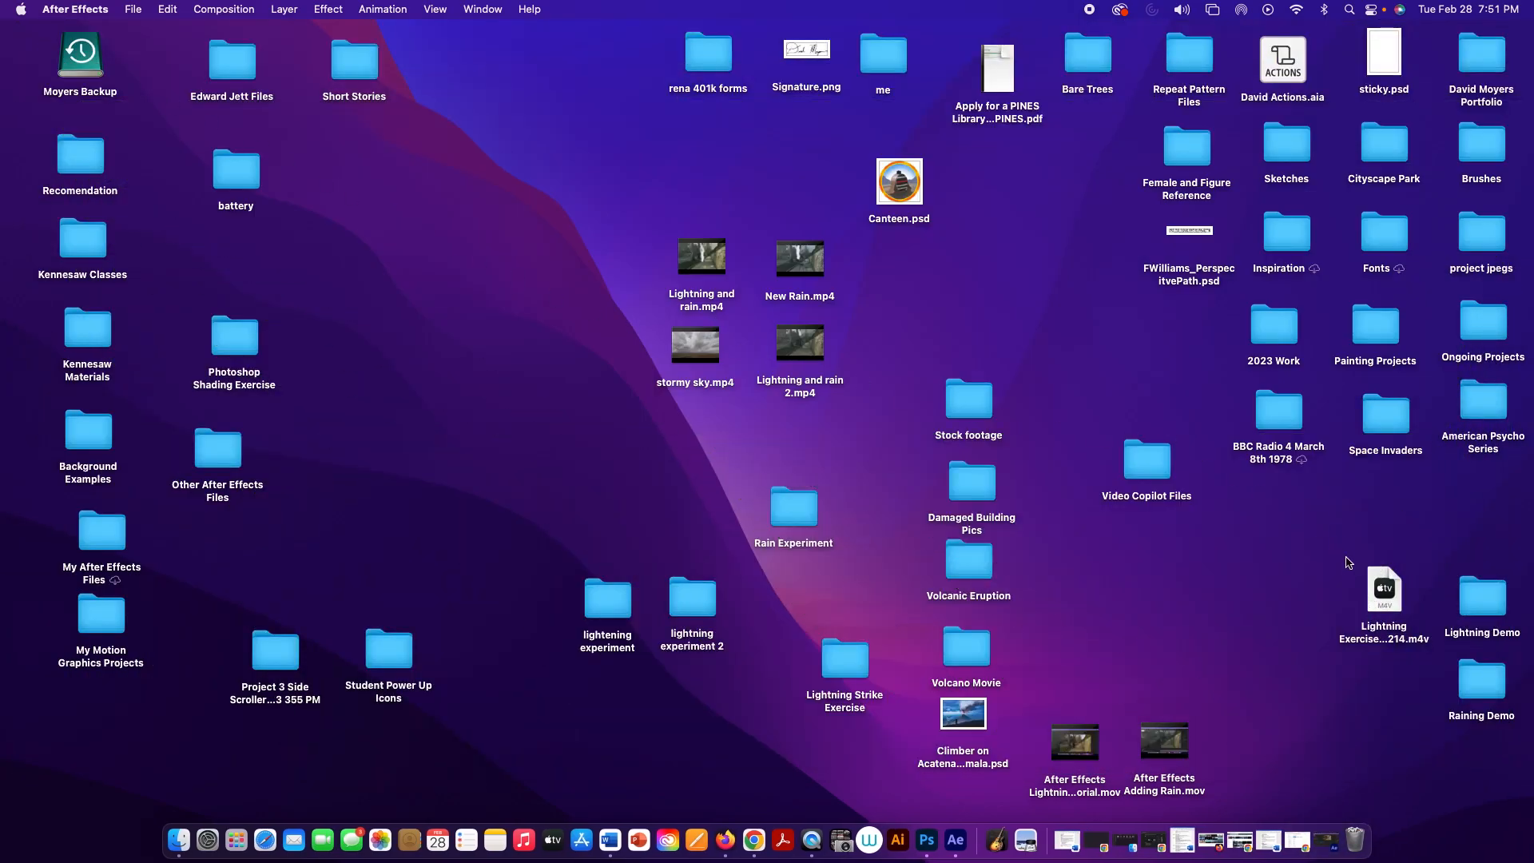
pyautogui.click(1193, 573)
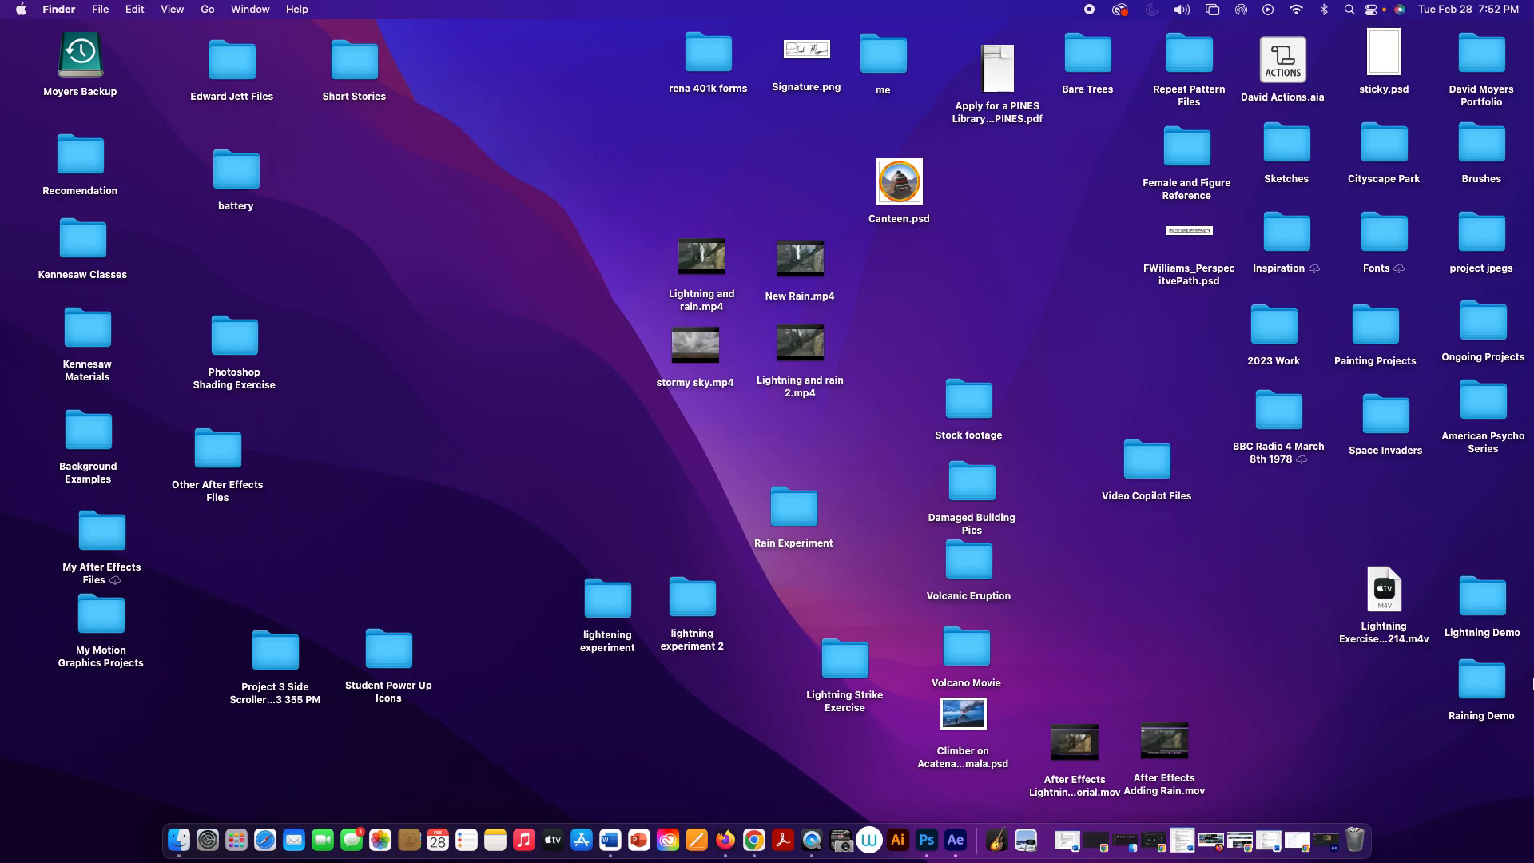
pyautogui.moveTo(1494, 687); pyautogui.dragTo(1168, 600)
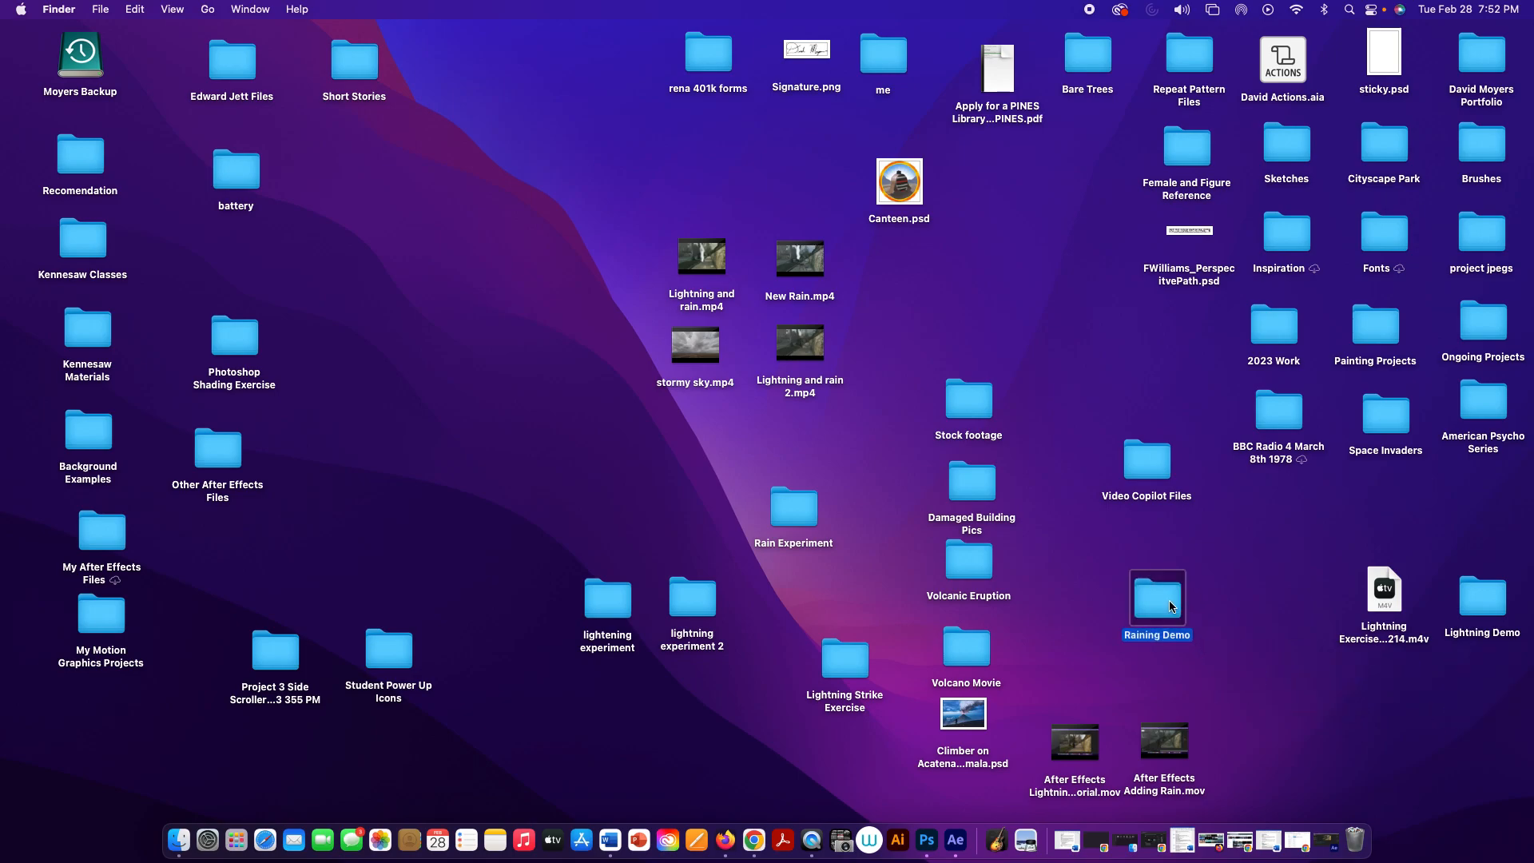
pyautogui.doubleClick(1168, 600)
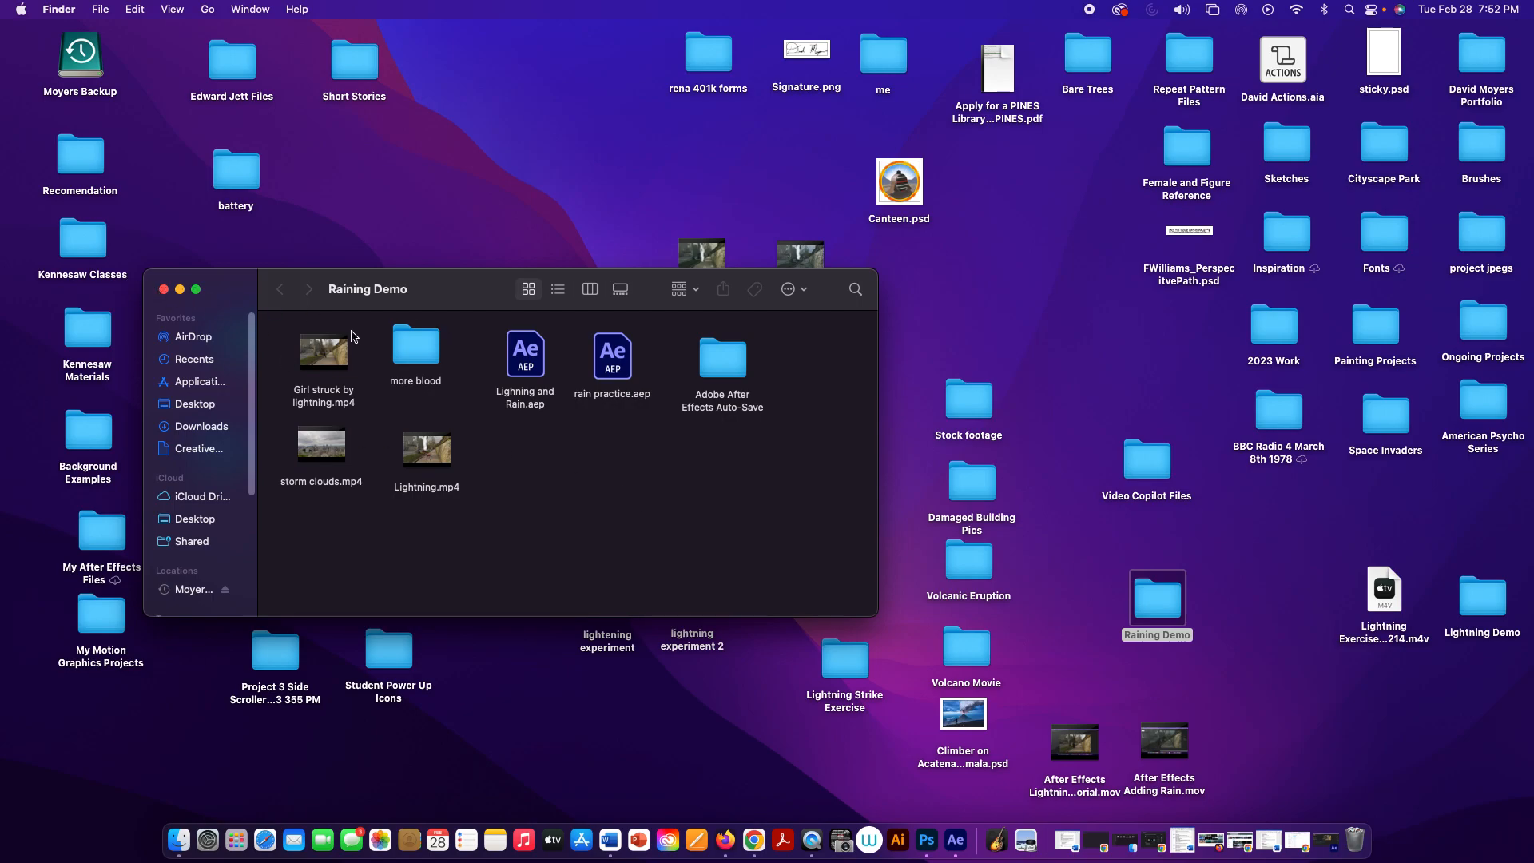
pyautogui.click(163, 289)
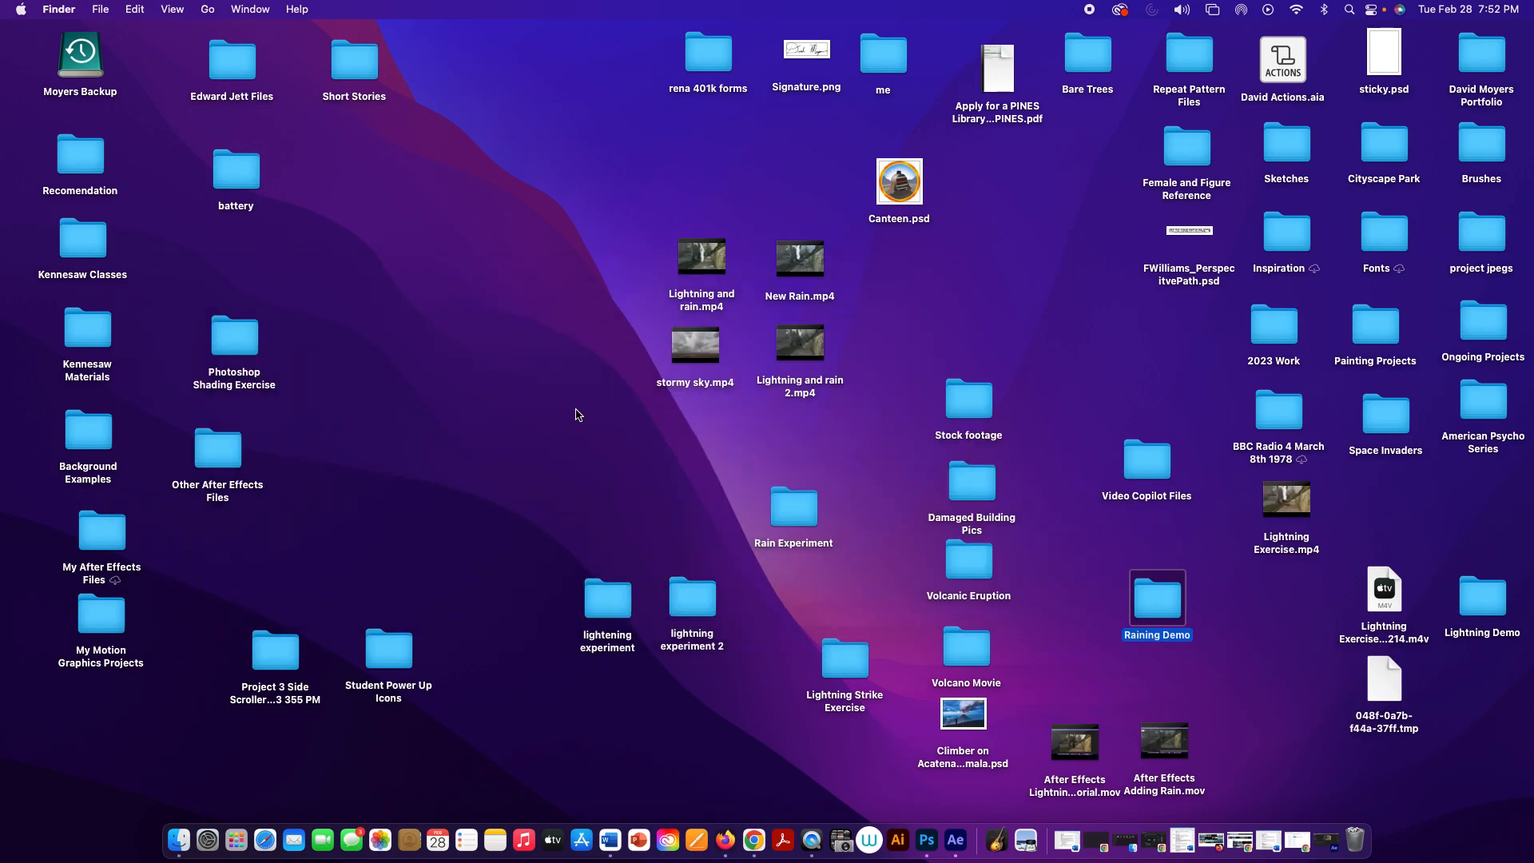
pyautogui.click(578, 414)
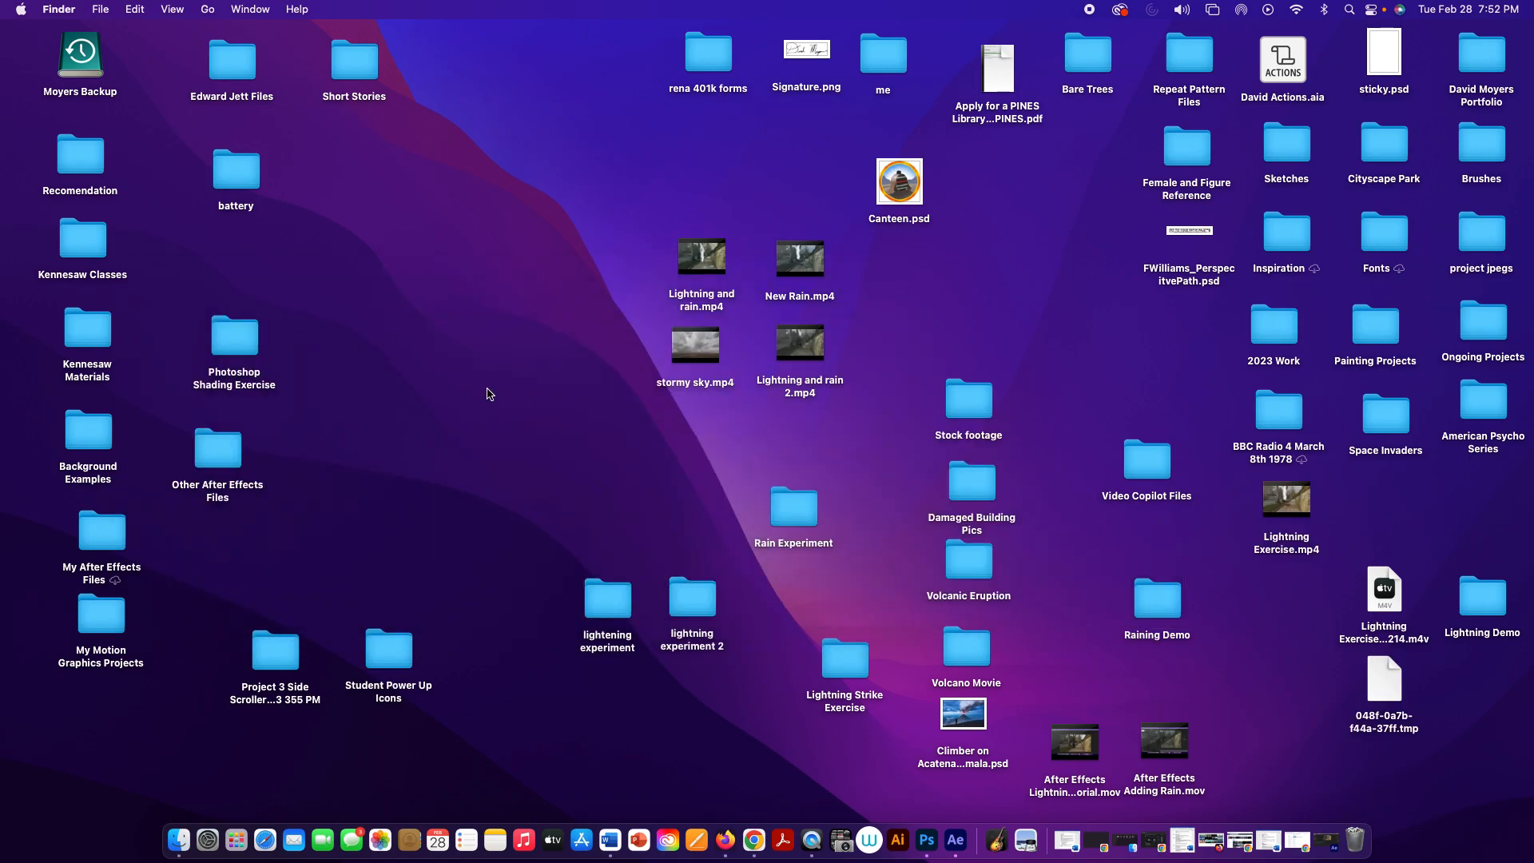
# Step: Create a new desktop folder named Raining Exercise
pyautogui.click(101, 10)
pyautogui.click(125, 50)
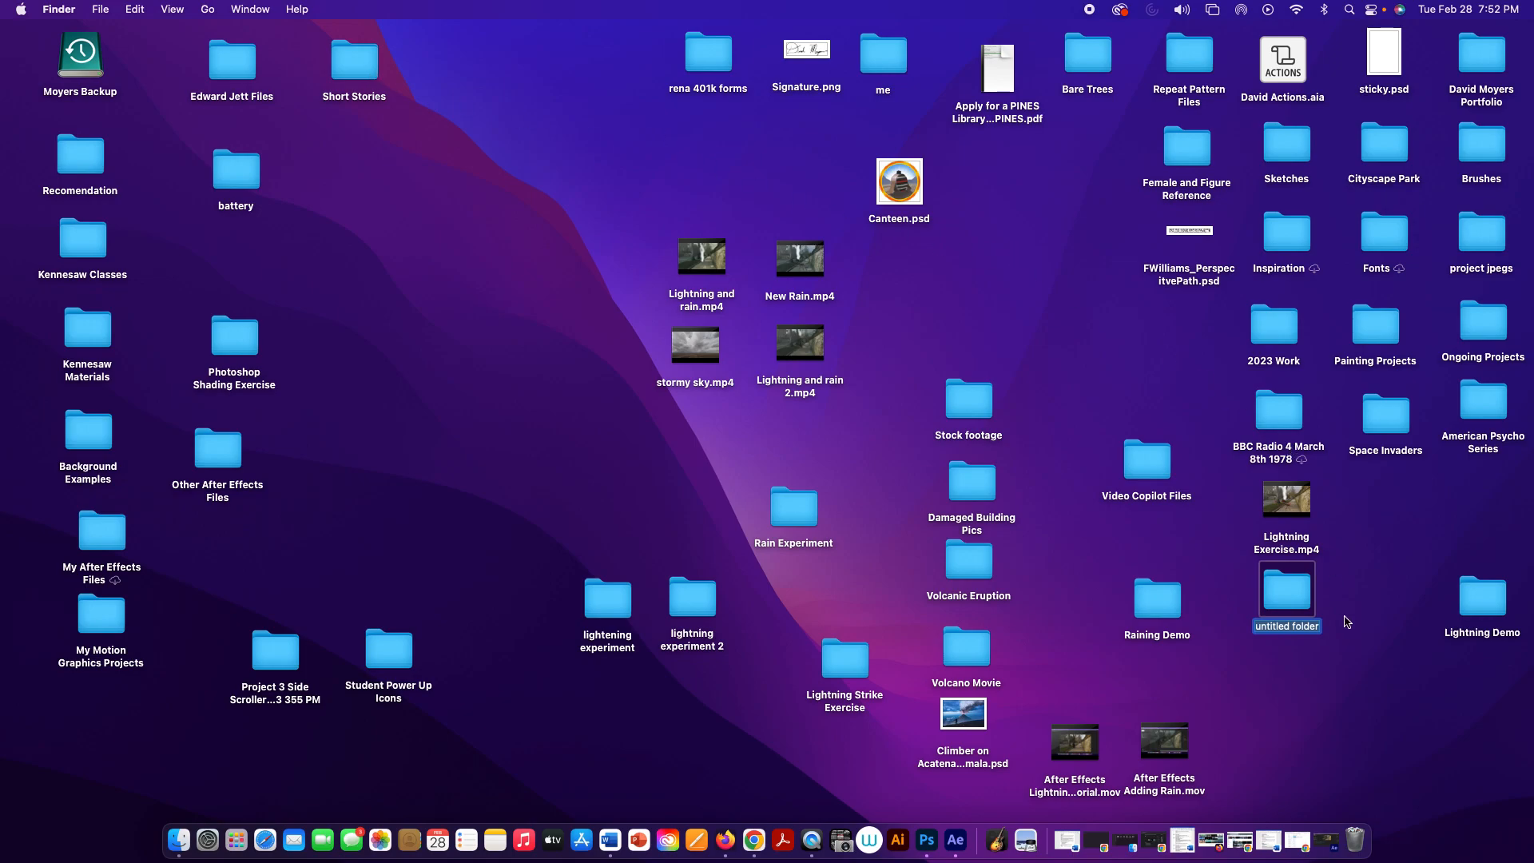
pyautogui.write('Rain')
pyautogui.write('gin')
pyautogui.press('BackSpace')
pyautogui.press('BackSpace')
pyautogui.press('BackSpace')
pyautogui.write('ing Exercise')
pyautogui.click(1377, 597)
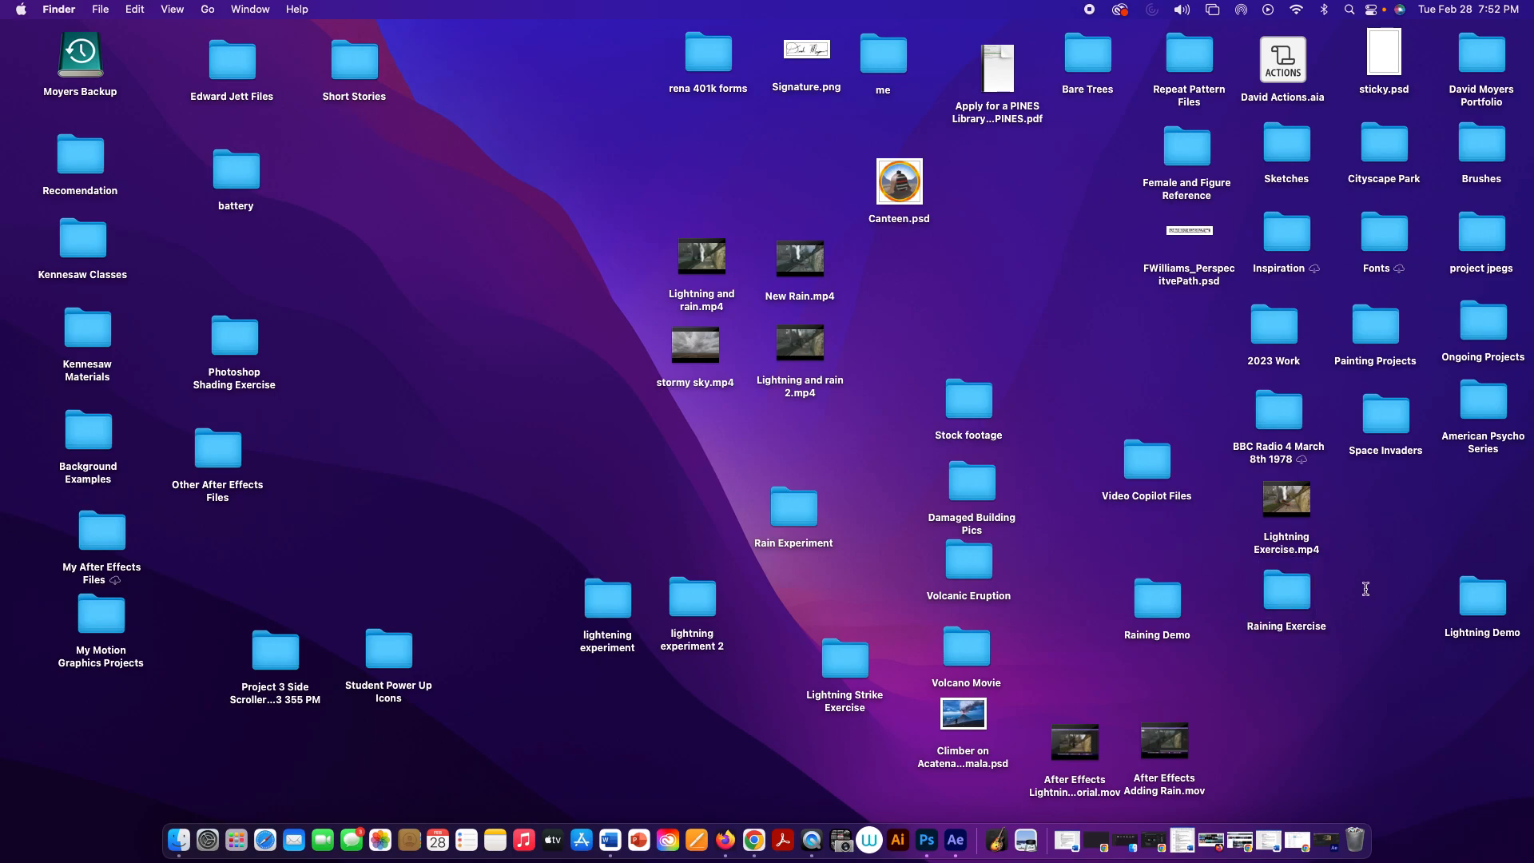
# Step: Move Lightning Exercise.mp4 into the Raining Exercise folder and check the Exercise Files for Video 2 course page in Chrome
pyautogui.moveTo(1274, 509); pyautogui.dragTo(1277, 592)
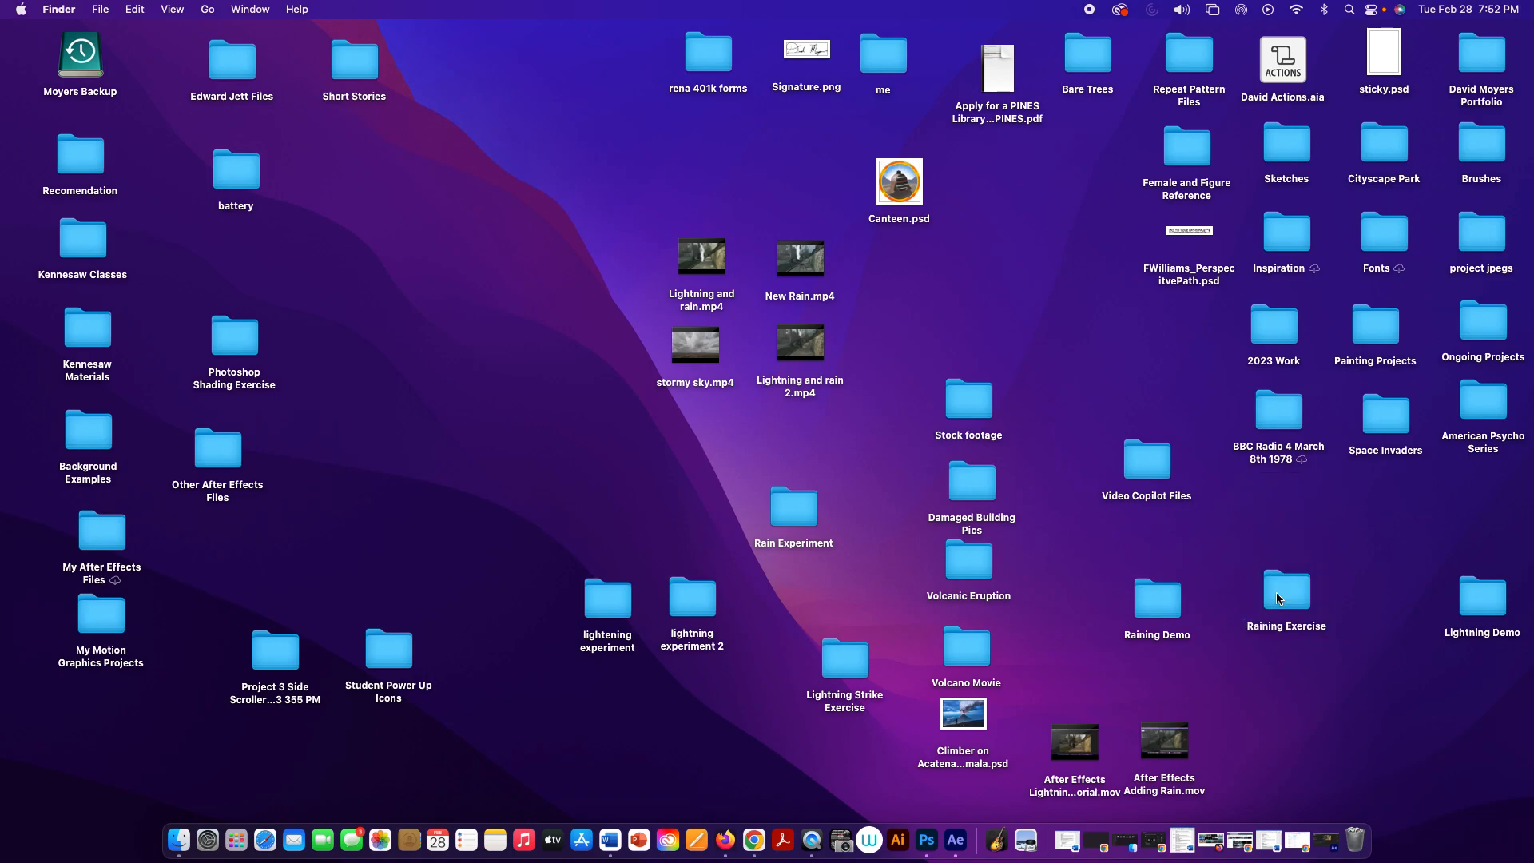
pyautogui.click(1296, 847)
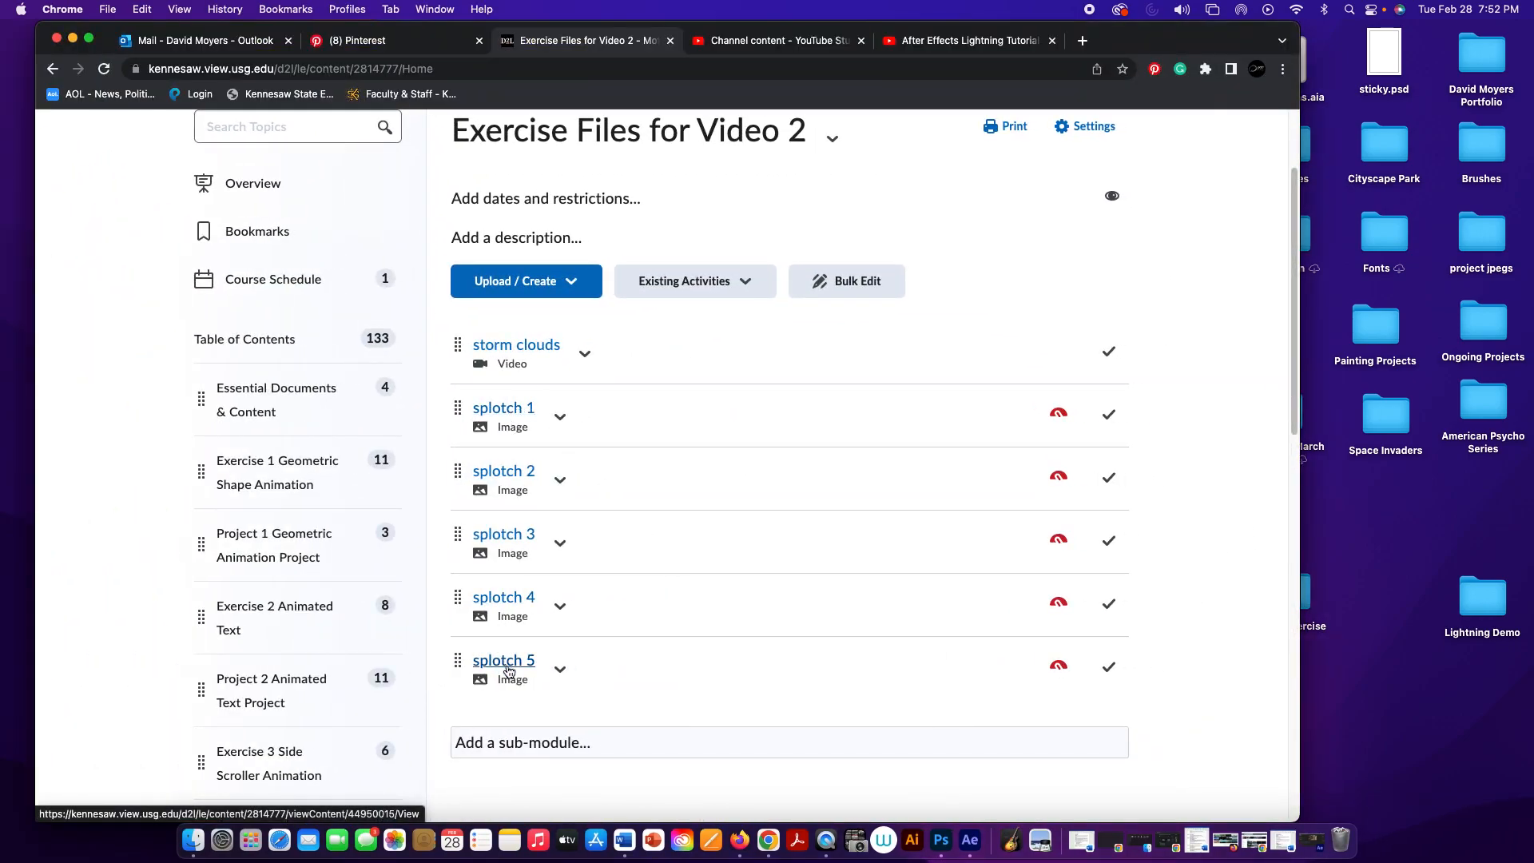
pyautogui.click(72, 38)
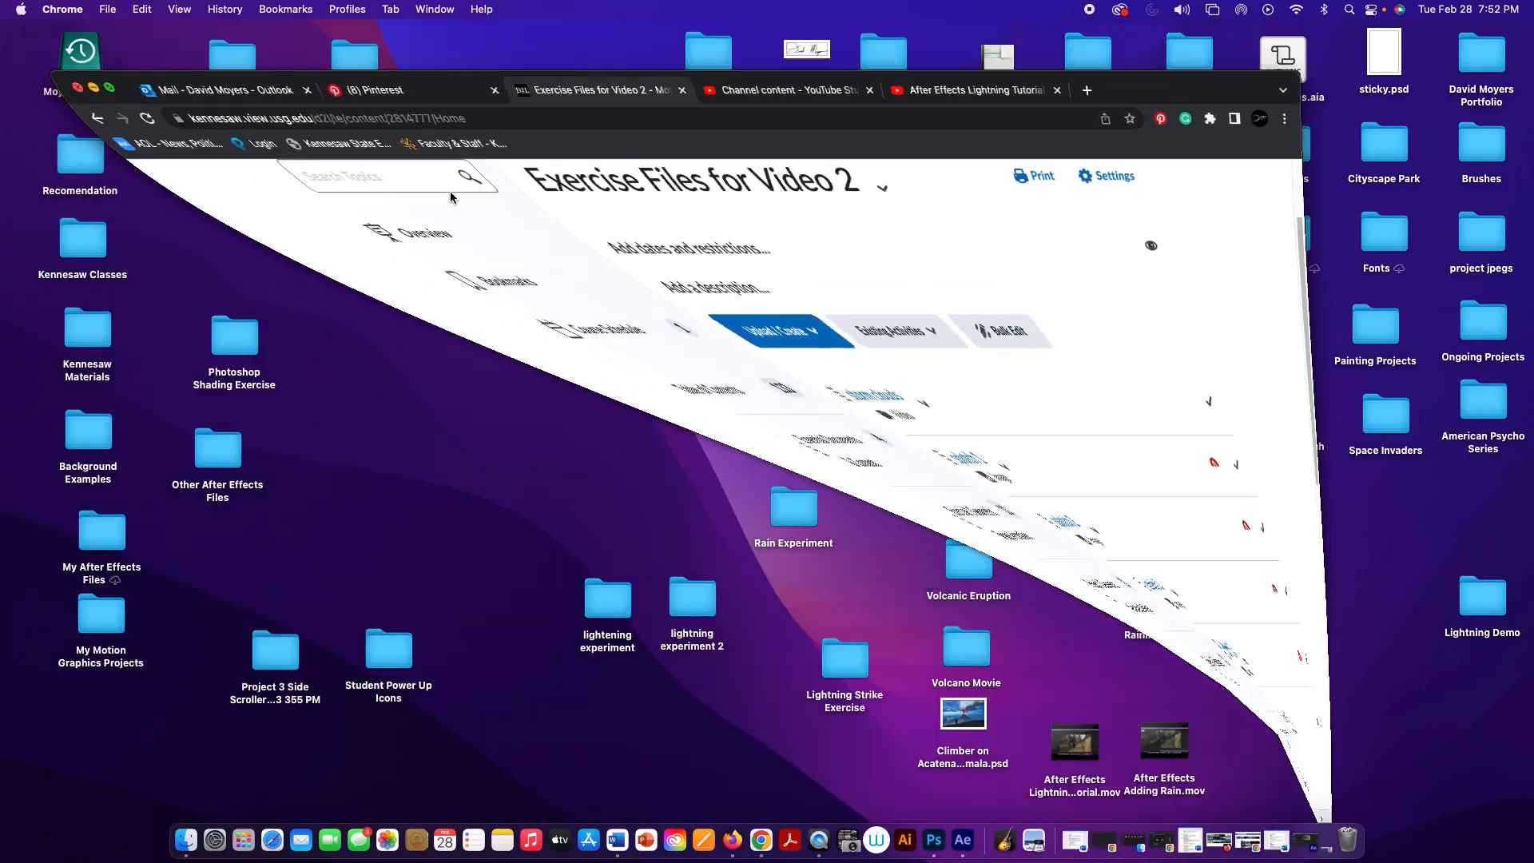
# Step: Copy the more blood folder from Raining Demo into the Raining Exercise folder and put the Raining Demo window away
pyautogui.doubleClick(1158, 594)
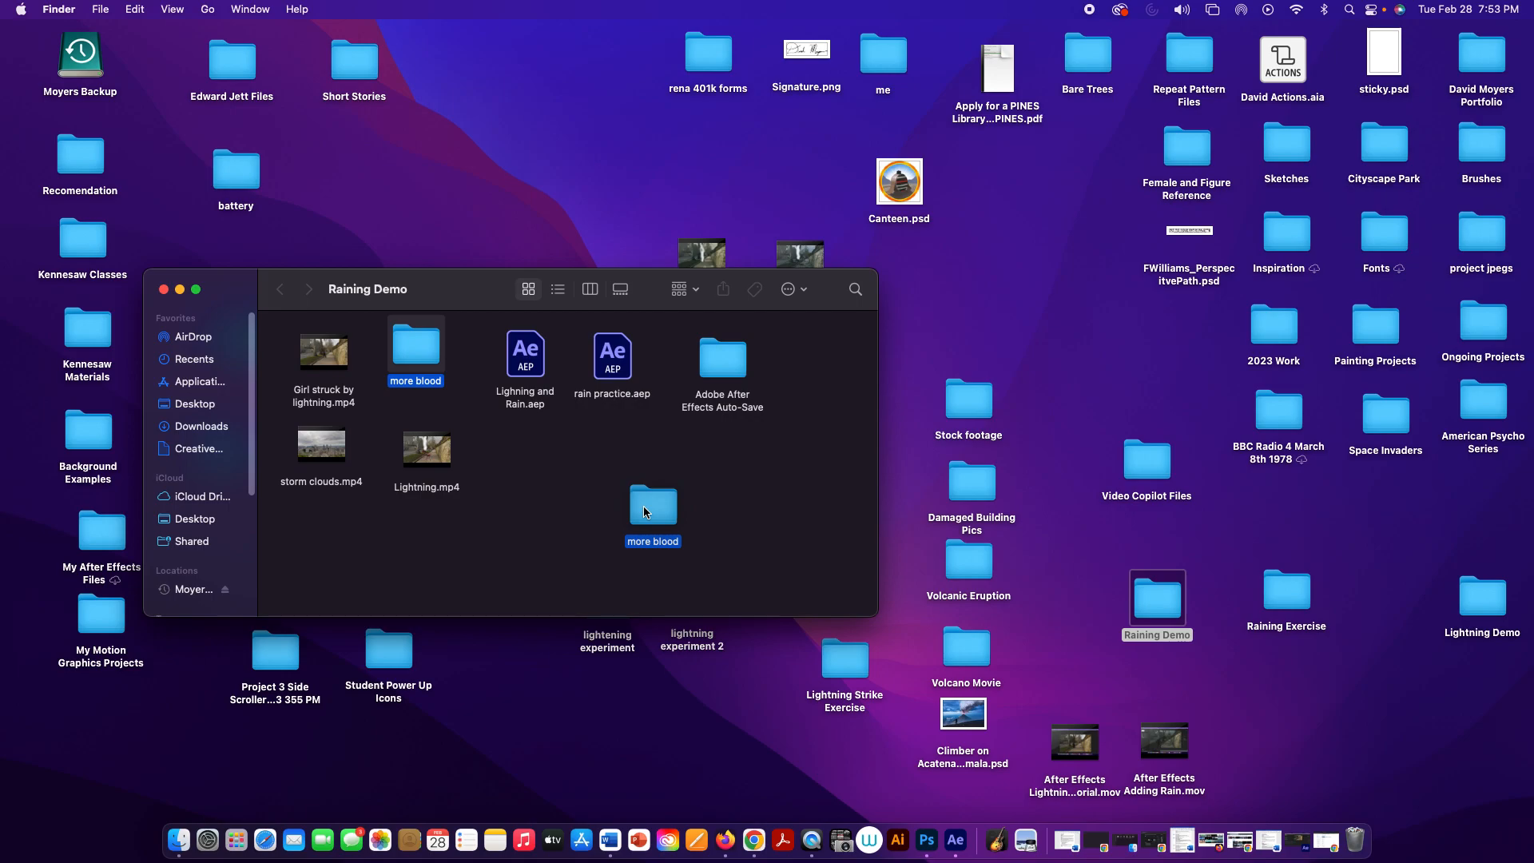
pyautogui.moveTo(644, 506); pyautogui.dragTo(1283, 590)
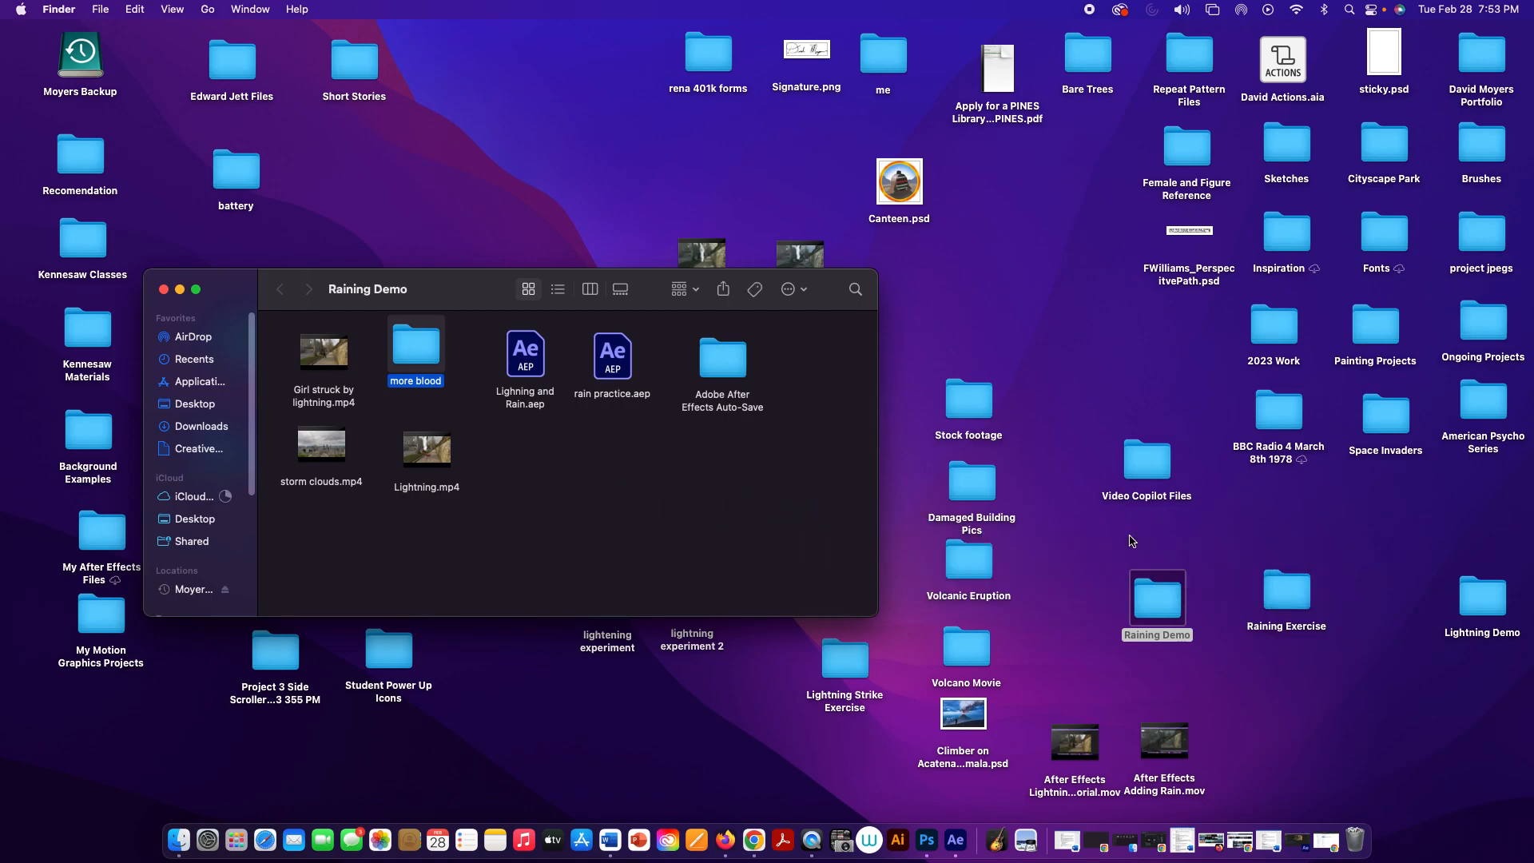
pyautogui.click(179, 289)
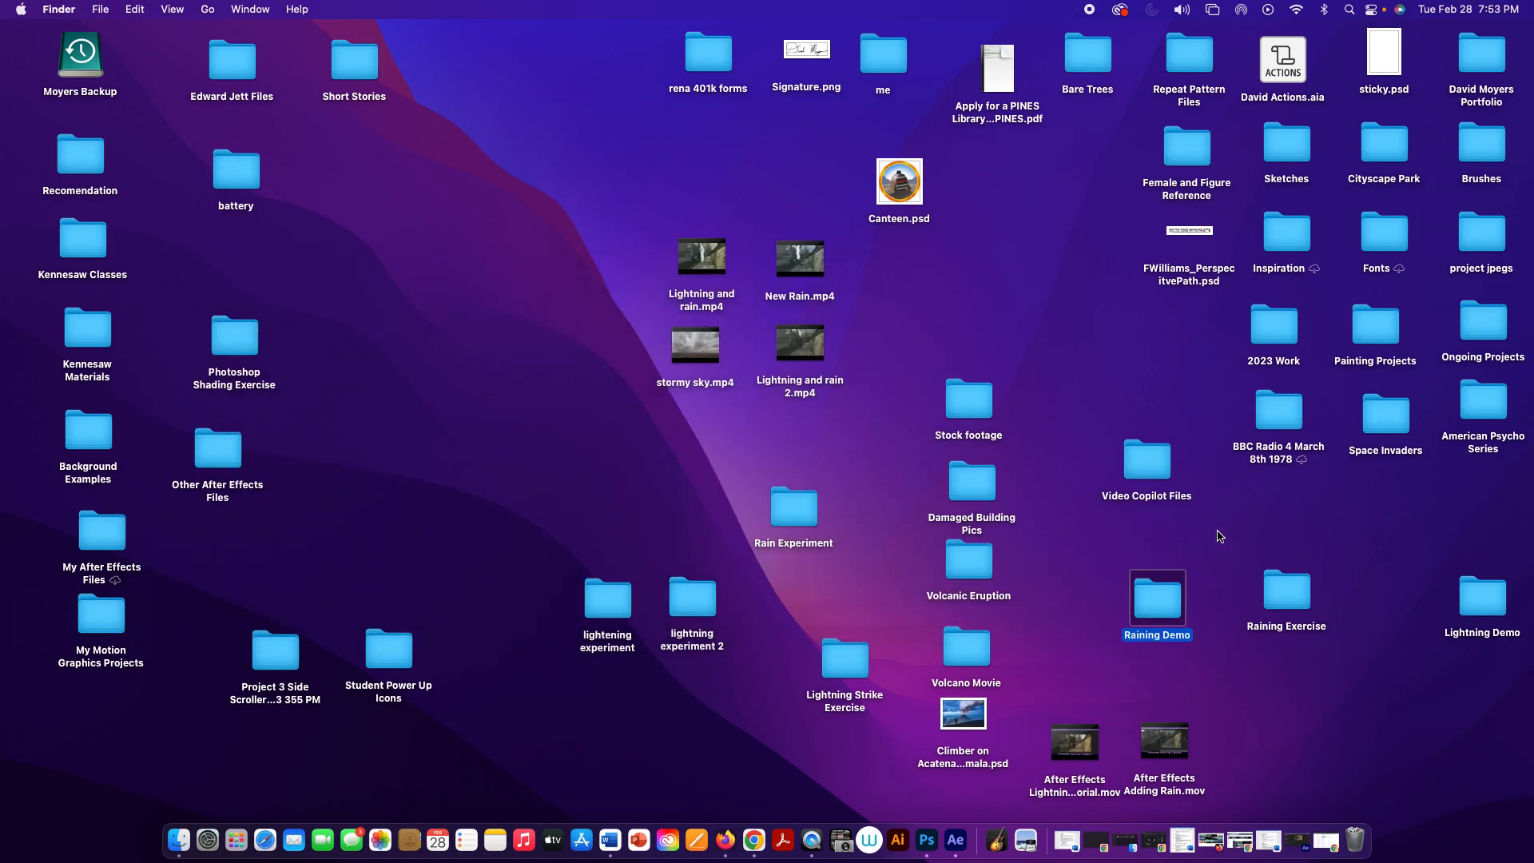
# Step: Open the Raining Exercise folder and examine its contents, including the splotch images in the more blood folder
pyautogui.click(1278, 595)
pyautogui.doubleClick(1278, 592)
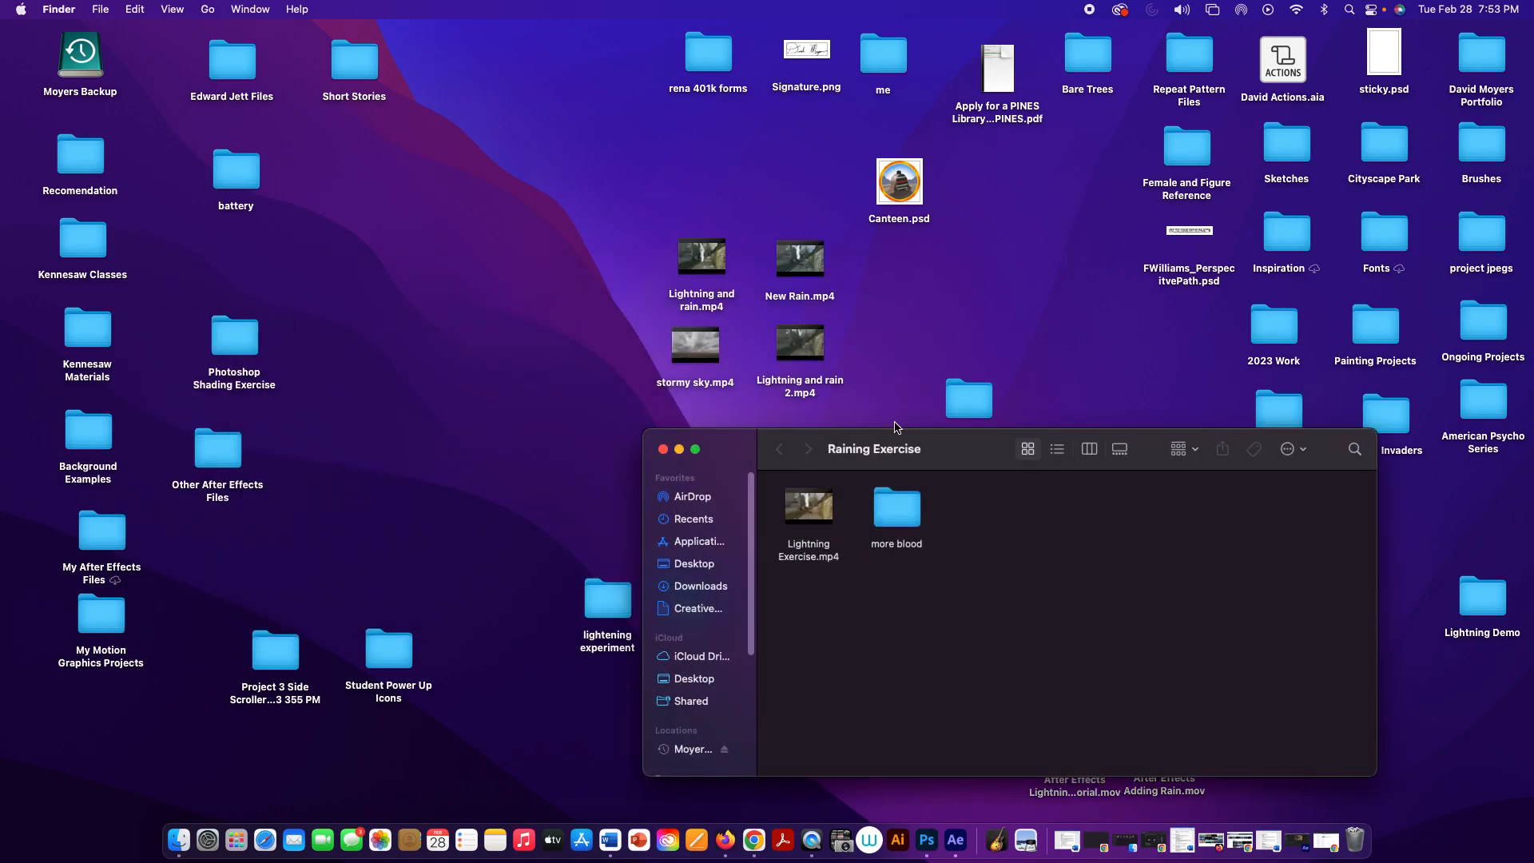
pyautogui.moveTo(939, 446); pyautogui.dragTo(531, 129)
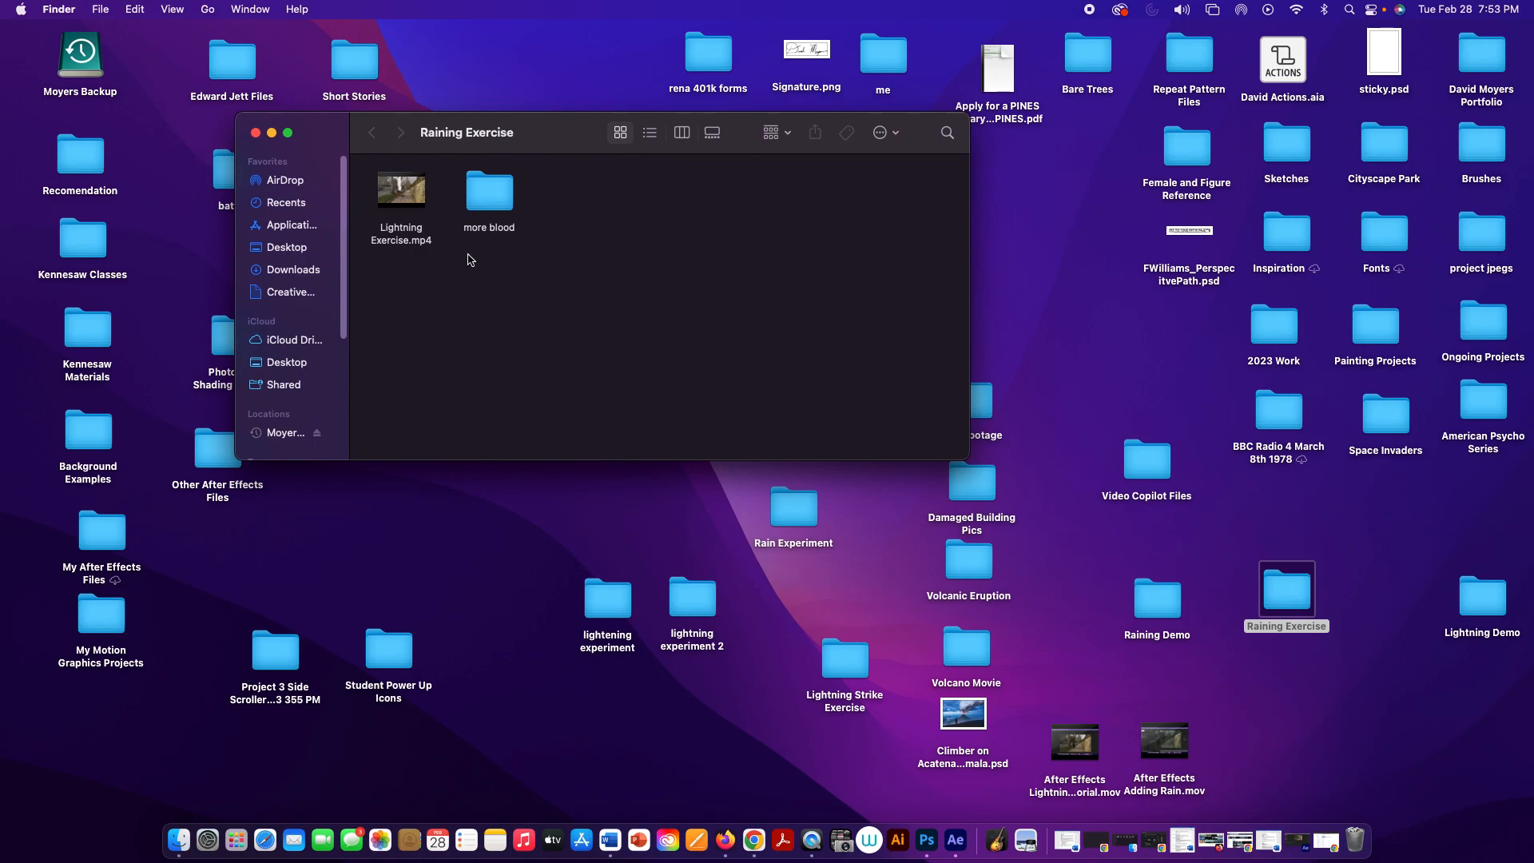
pyautogui.doubleClick(483, 207)
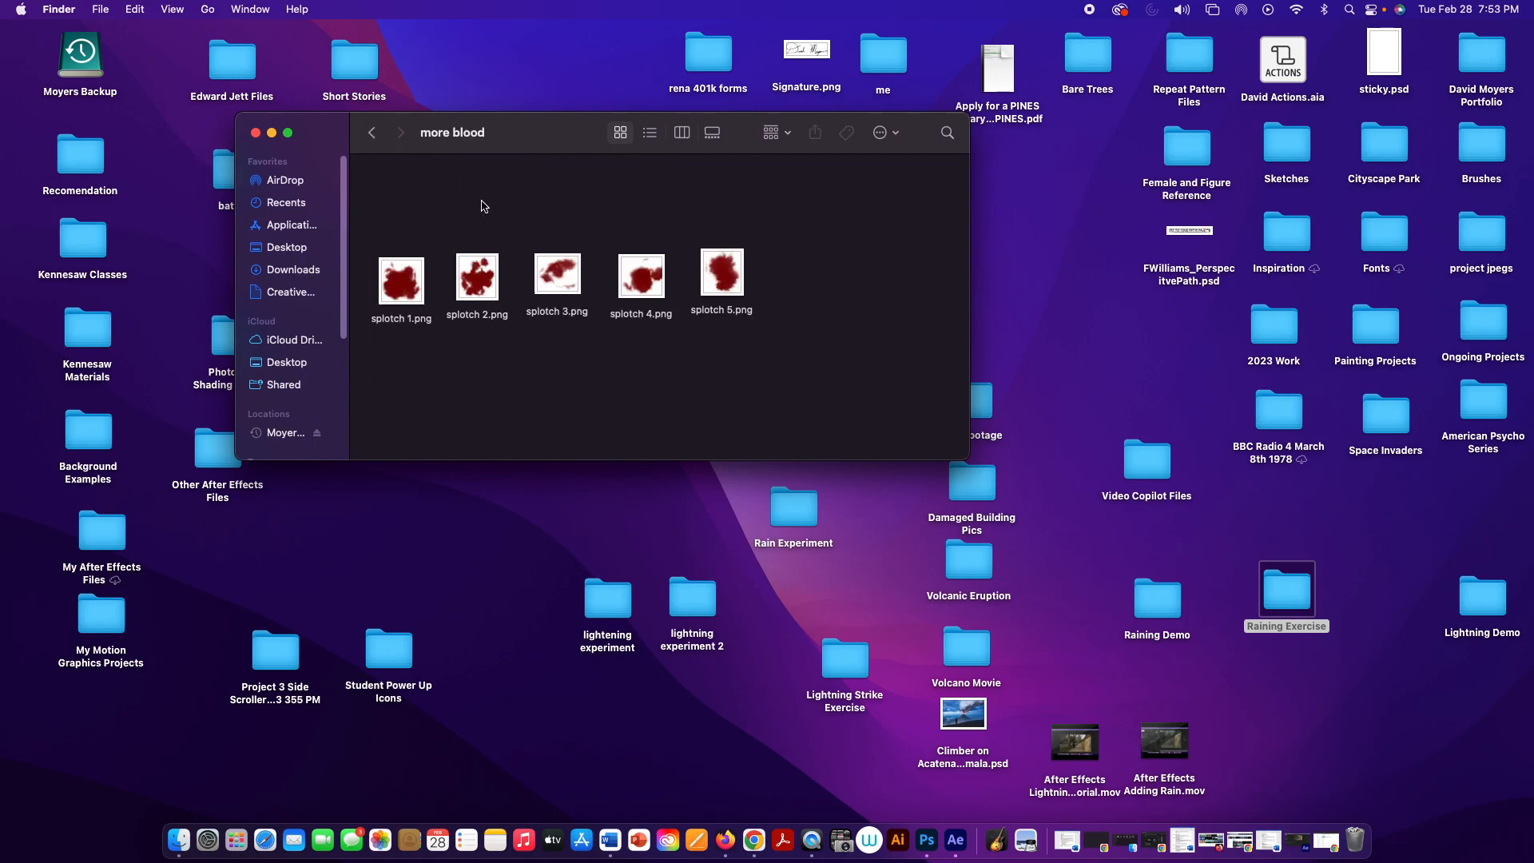
pyautogui.click(374, 135)
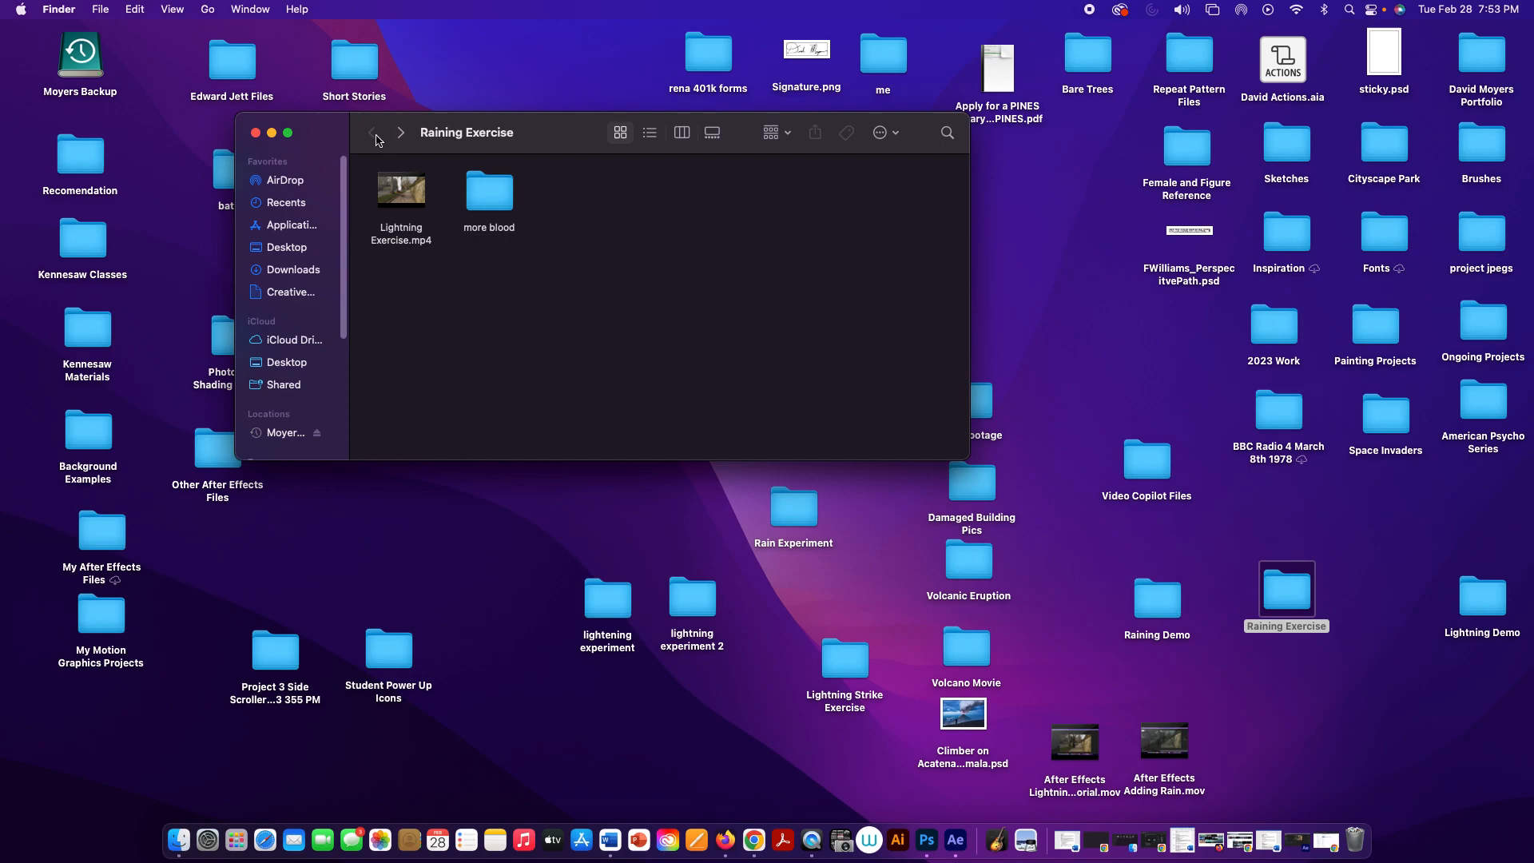
pyautogui.click(492, 192)
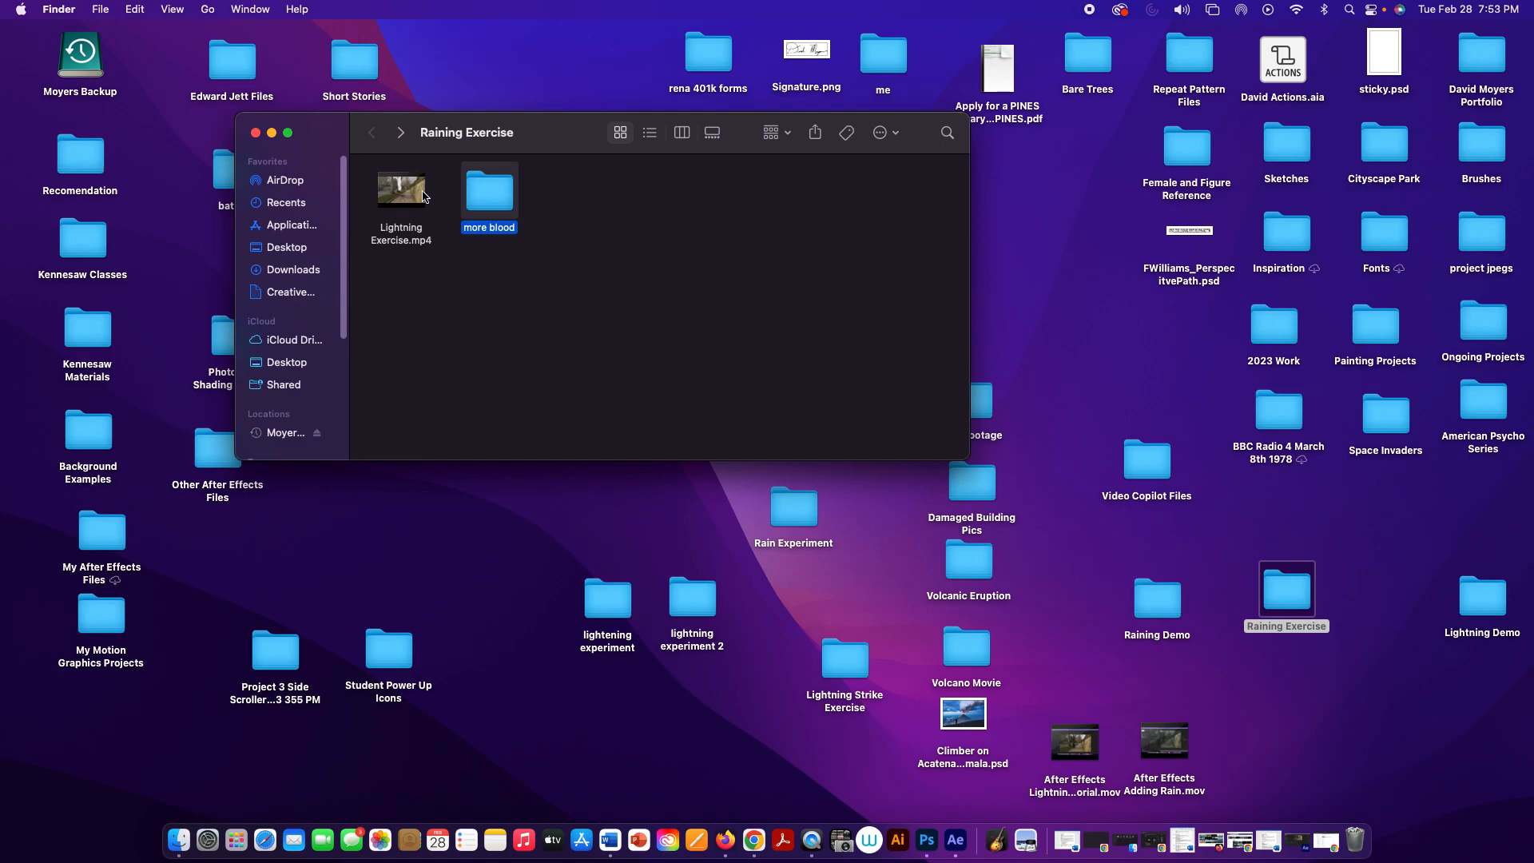
pyautogui.click(570, 276)
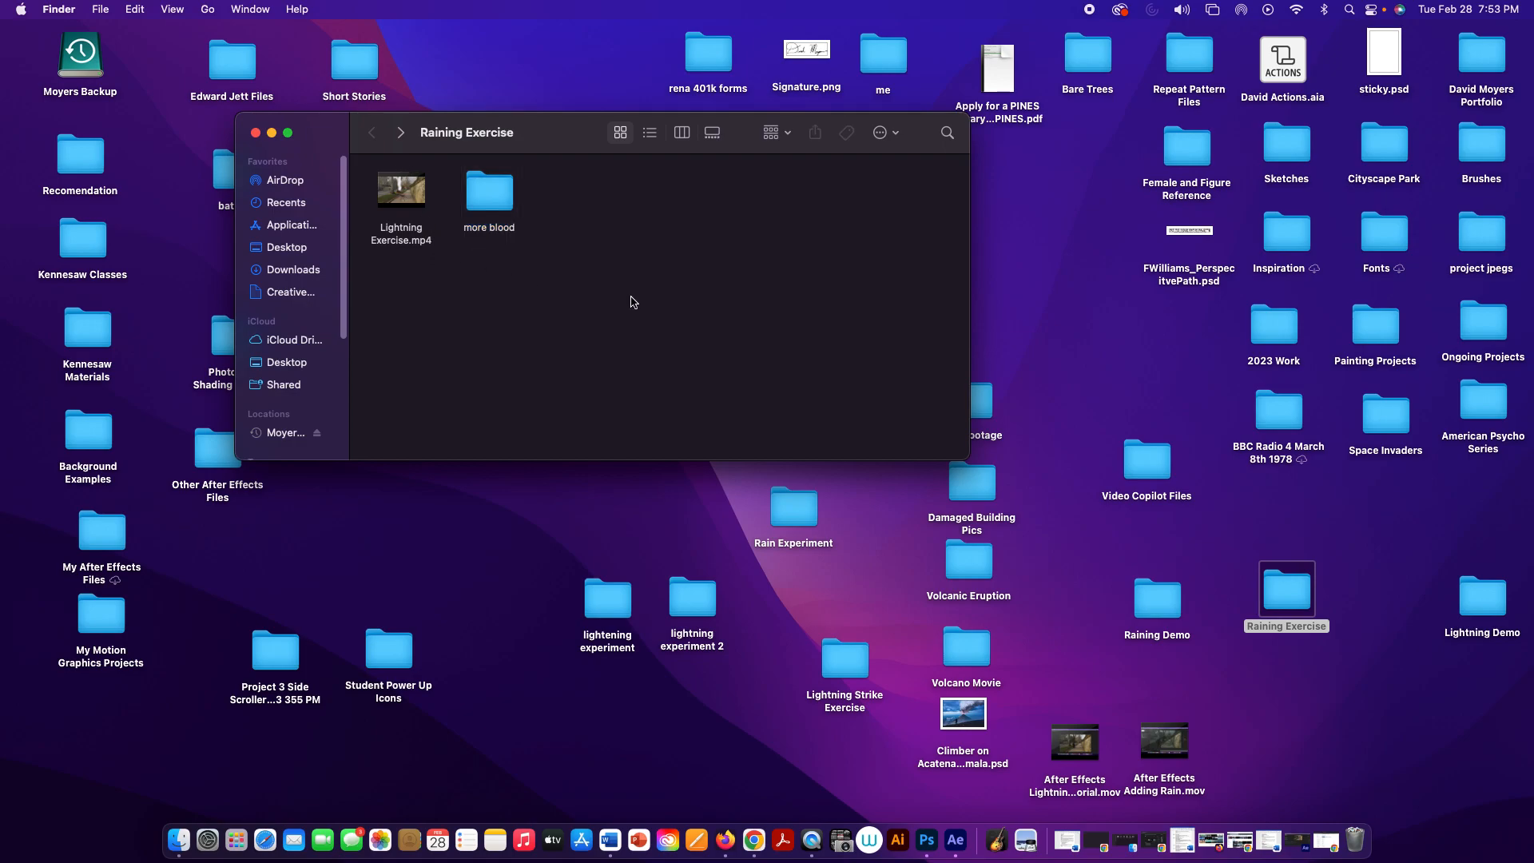
# Step: Switch to After Effects and start a new project without saving the changes to Lightning Exercise.aep
pyautogui.click(963, 835)
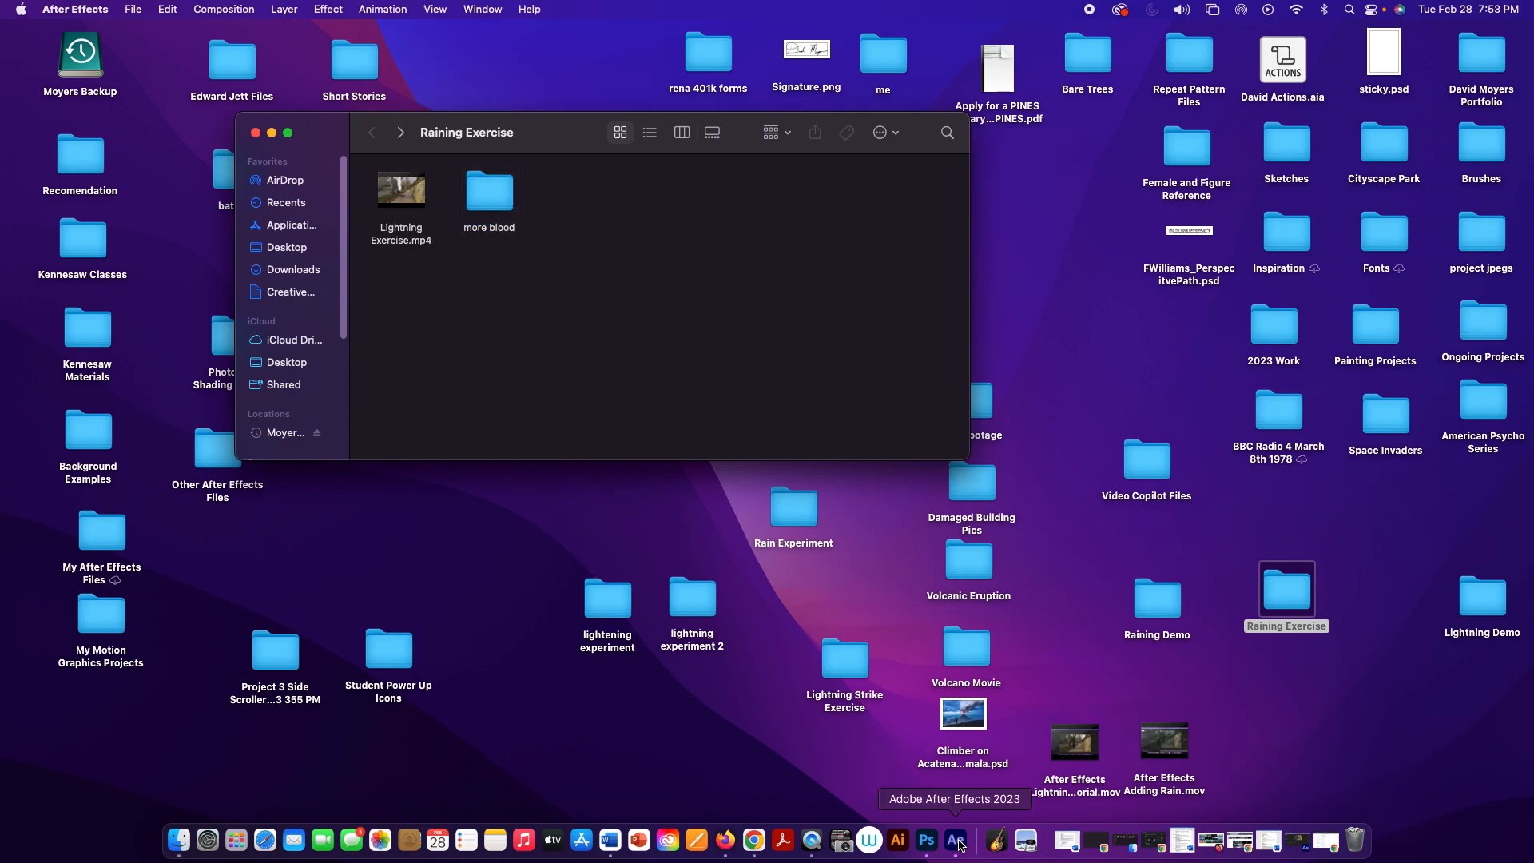
pyautogui.click(131, 9)
pyautogui.moveTo(134, 32)
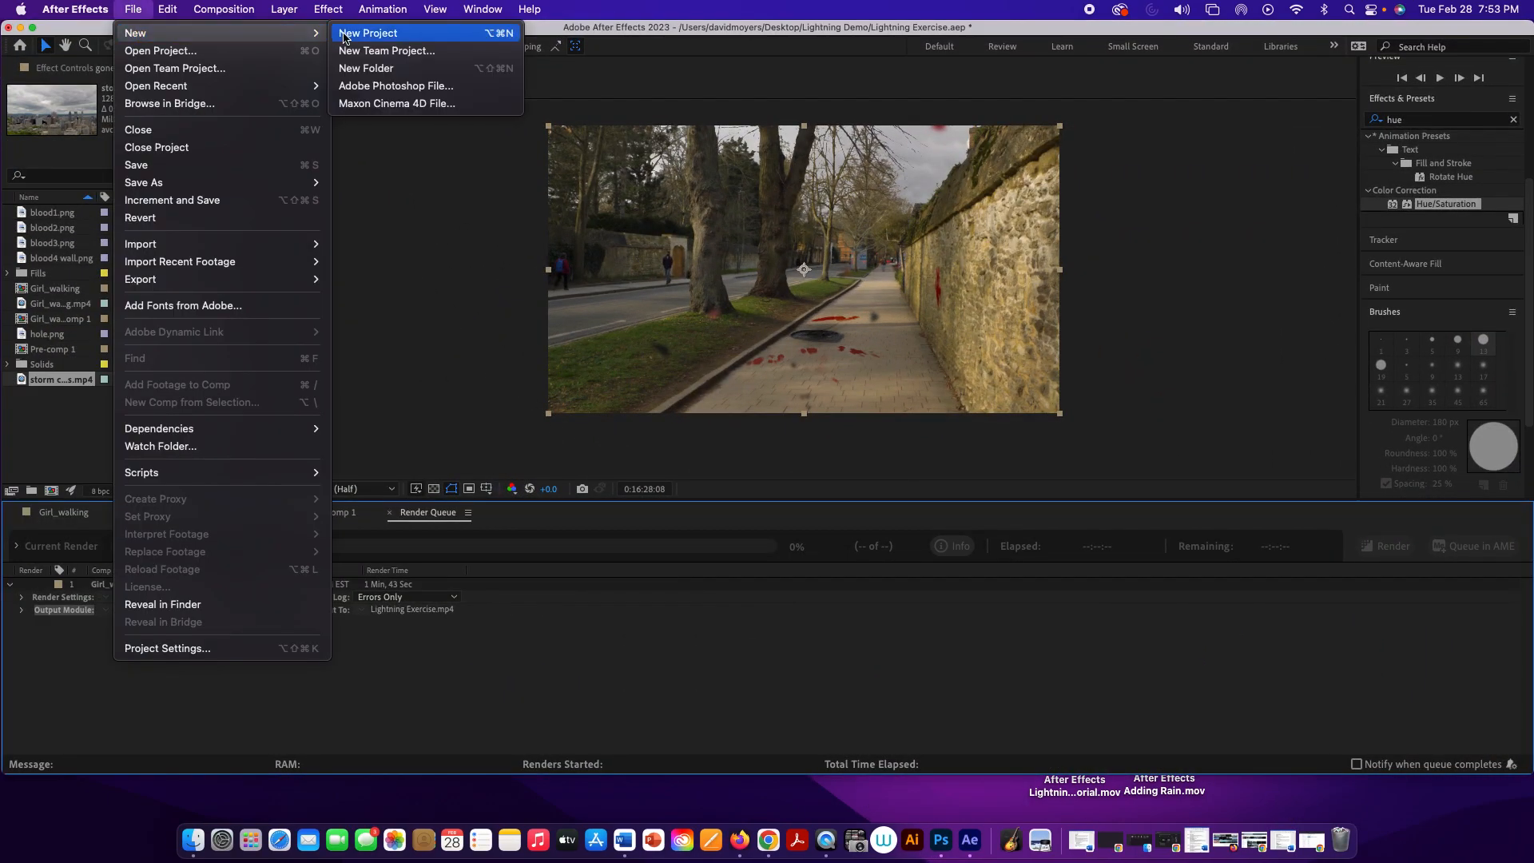
pyautogui.click(375, 32)
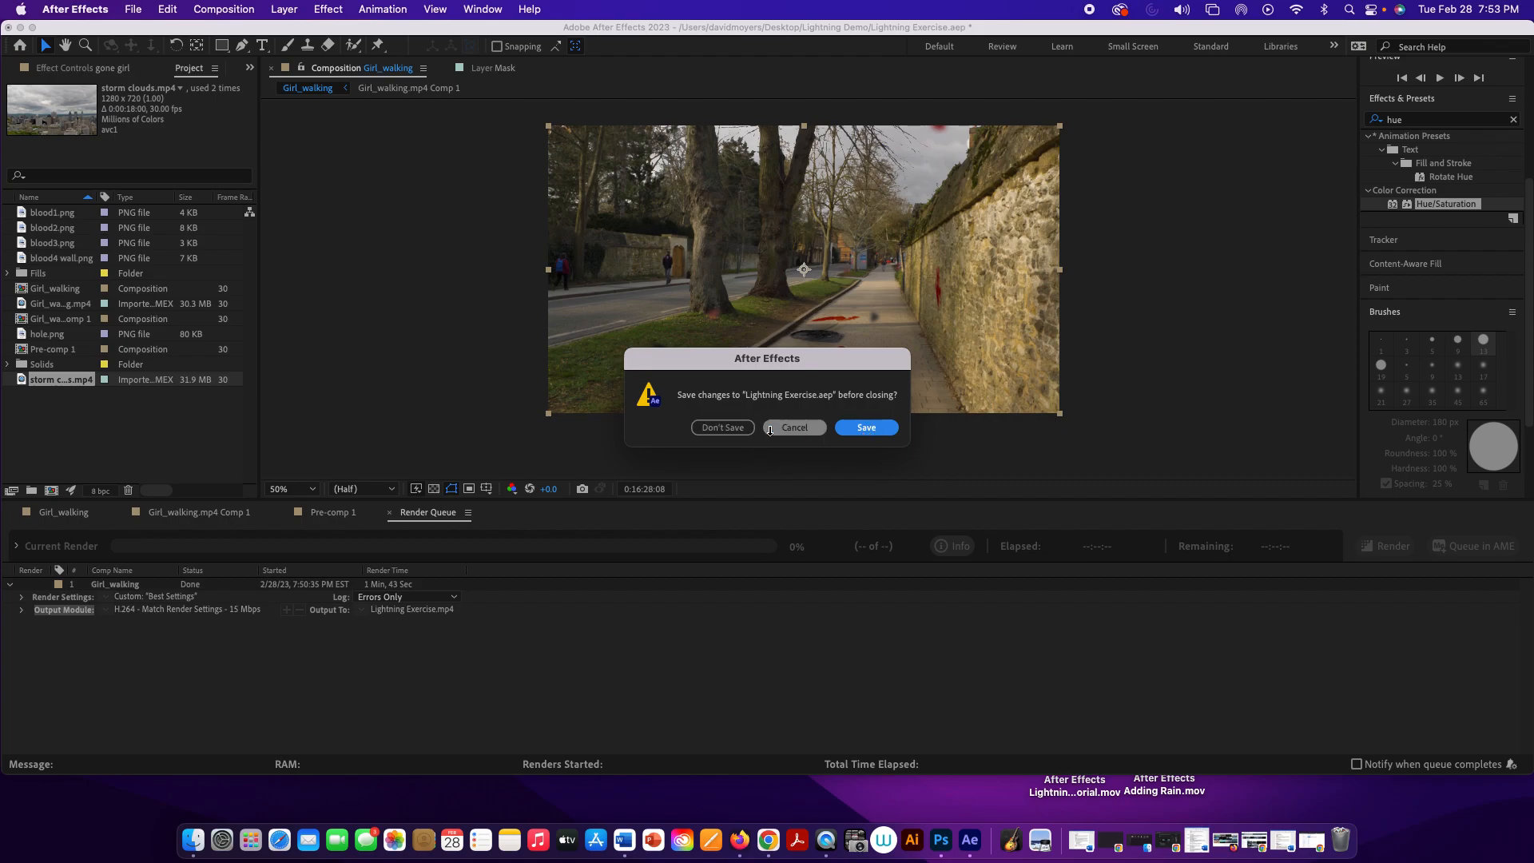
pyautogui.click(743, 432)
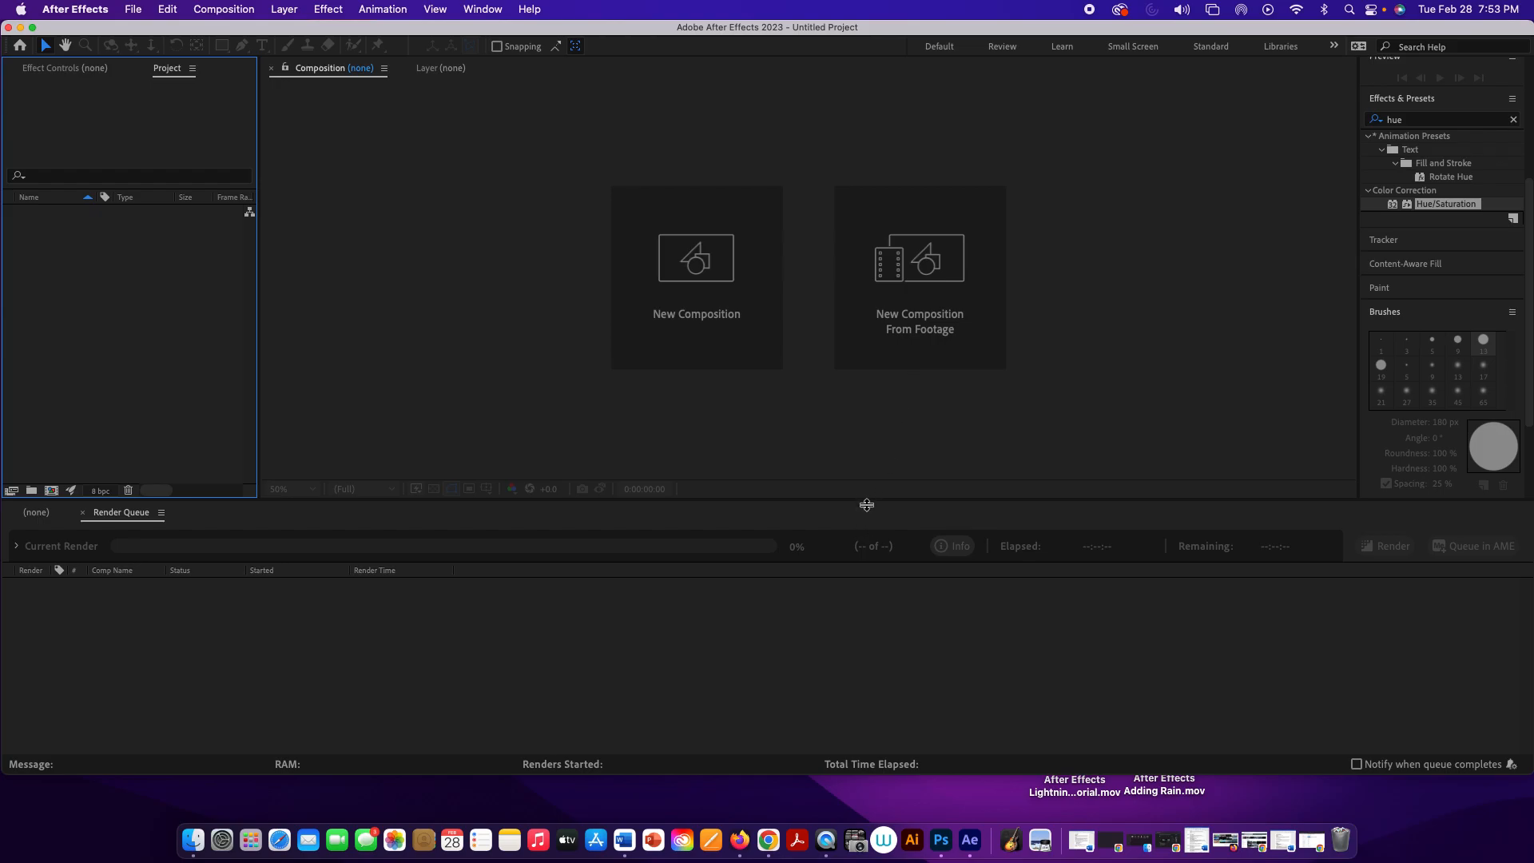
# Step: Shrink the timeline area and create a new composition from Lightning Exercise.mp4 in the Desktop's Raining Exercise folder
pyautogui.moveTo(867, 505); pyautogui.dragTo(867, 611)
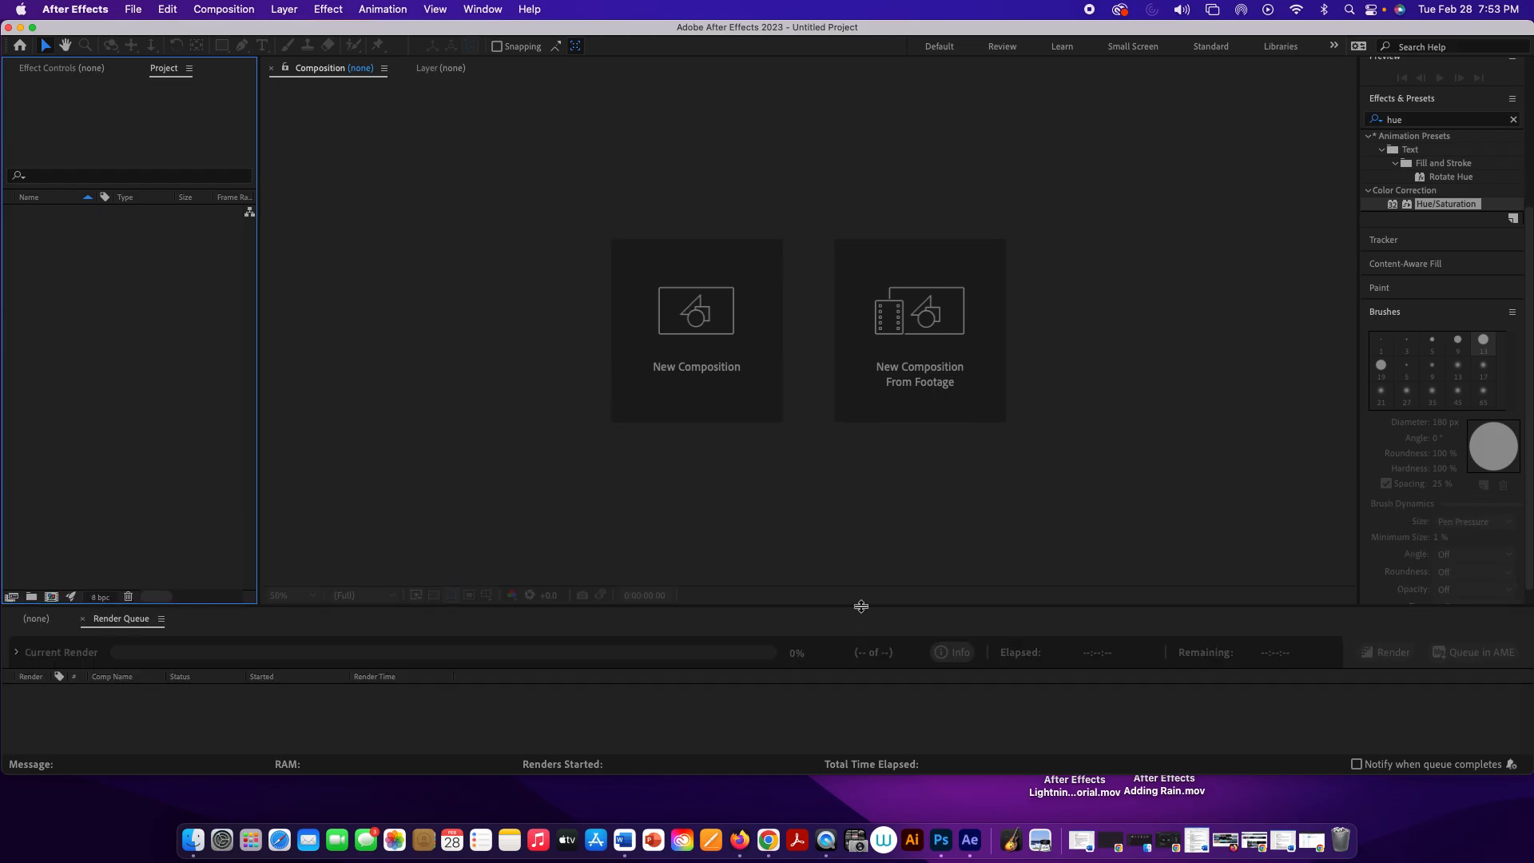
pyautogui.click(919, 299)
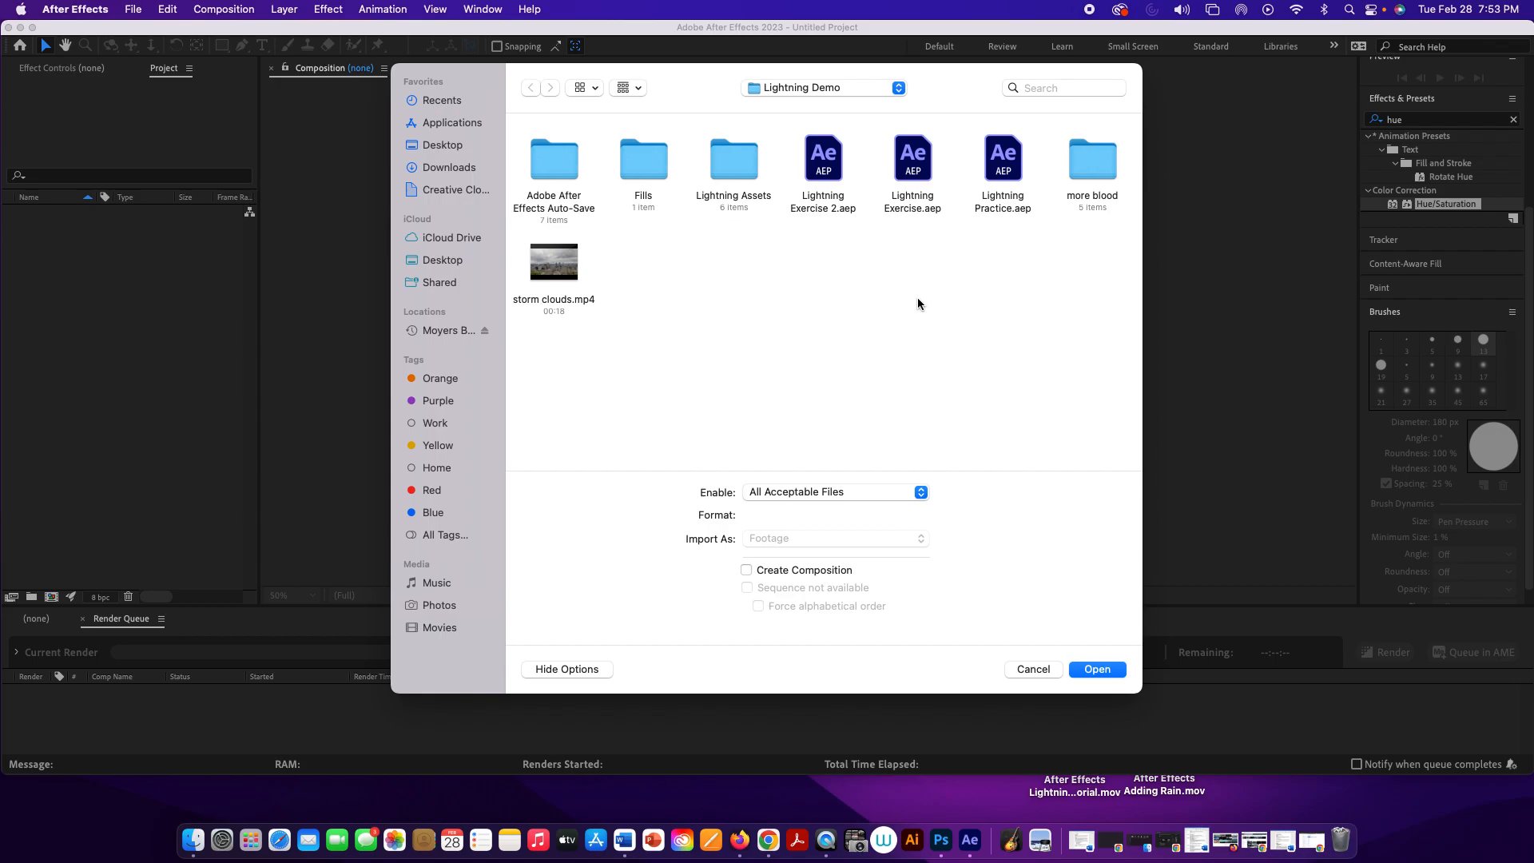
pyautogui.click(834, 88)
pyautogui.click(826, 102)
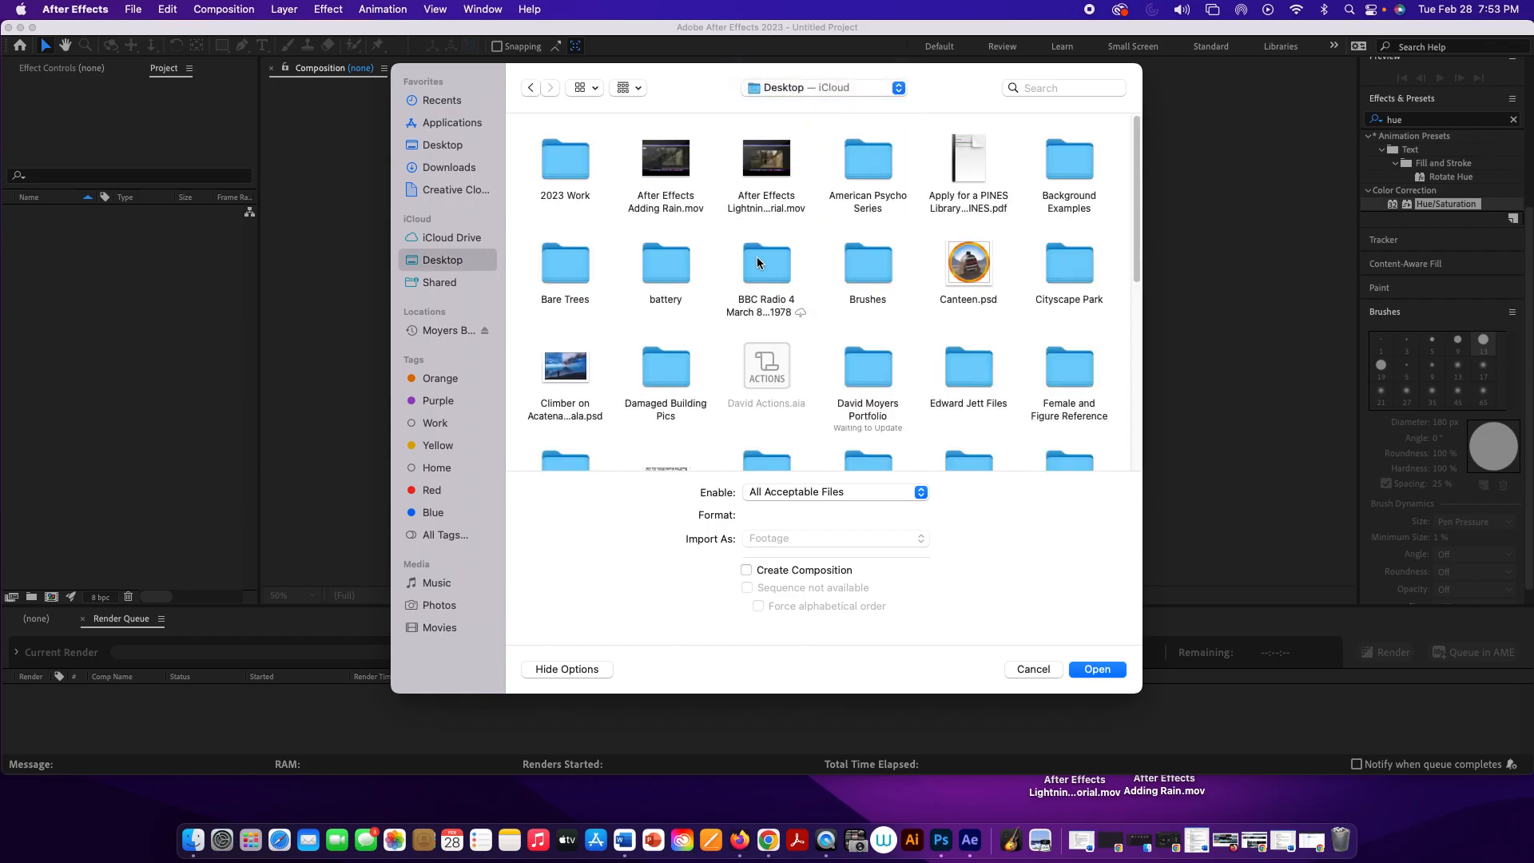
pyautogui.scroll(-10, 756, 257)
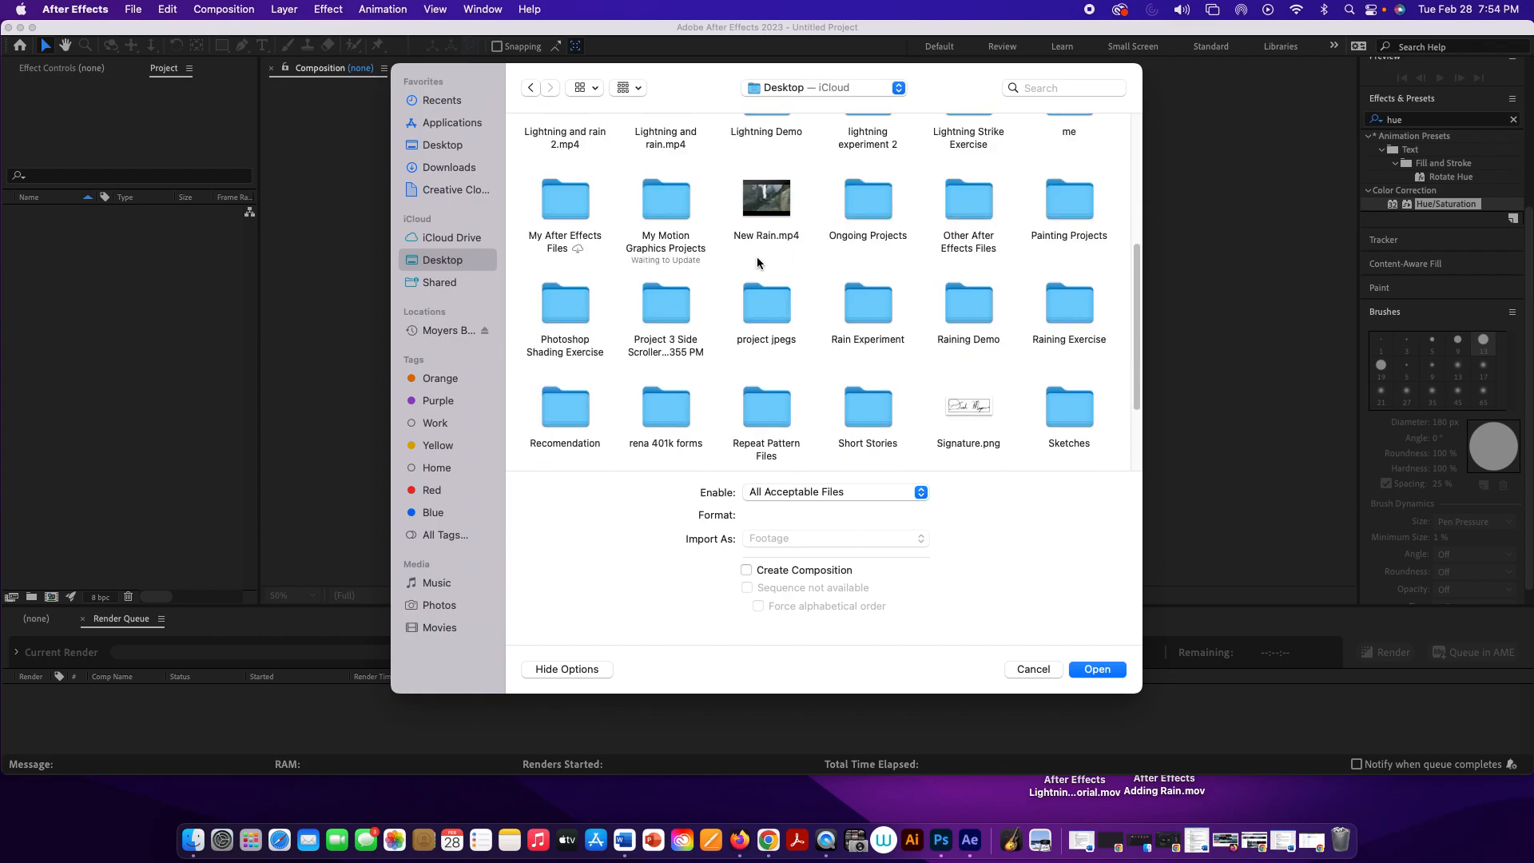
pyautogui.doubleClick(1059, 299)
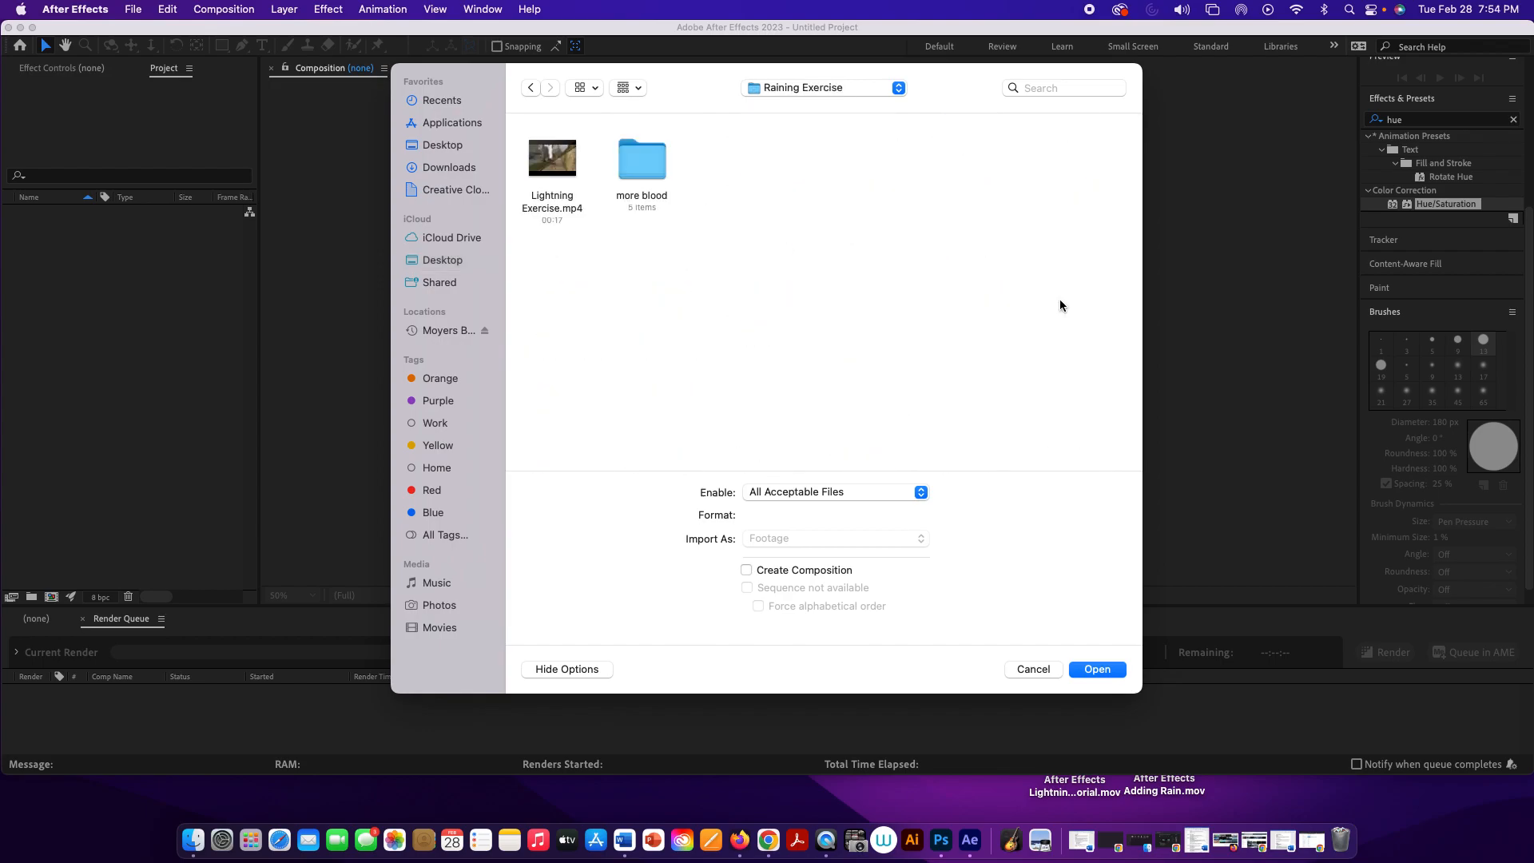
pyautogui.click(549, 158)
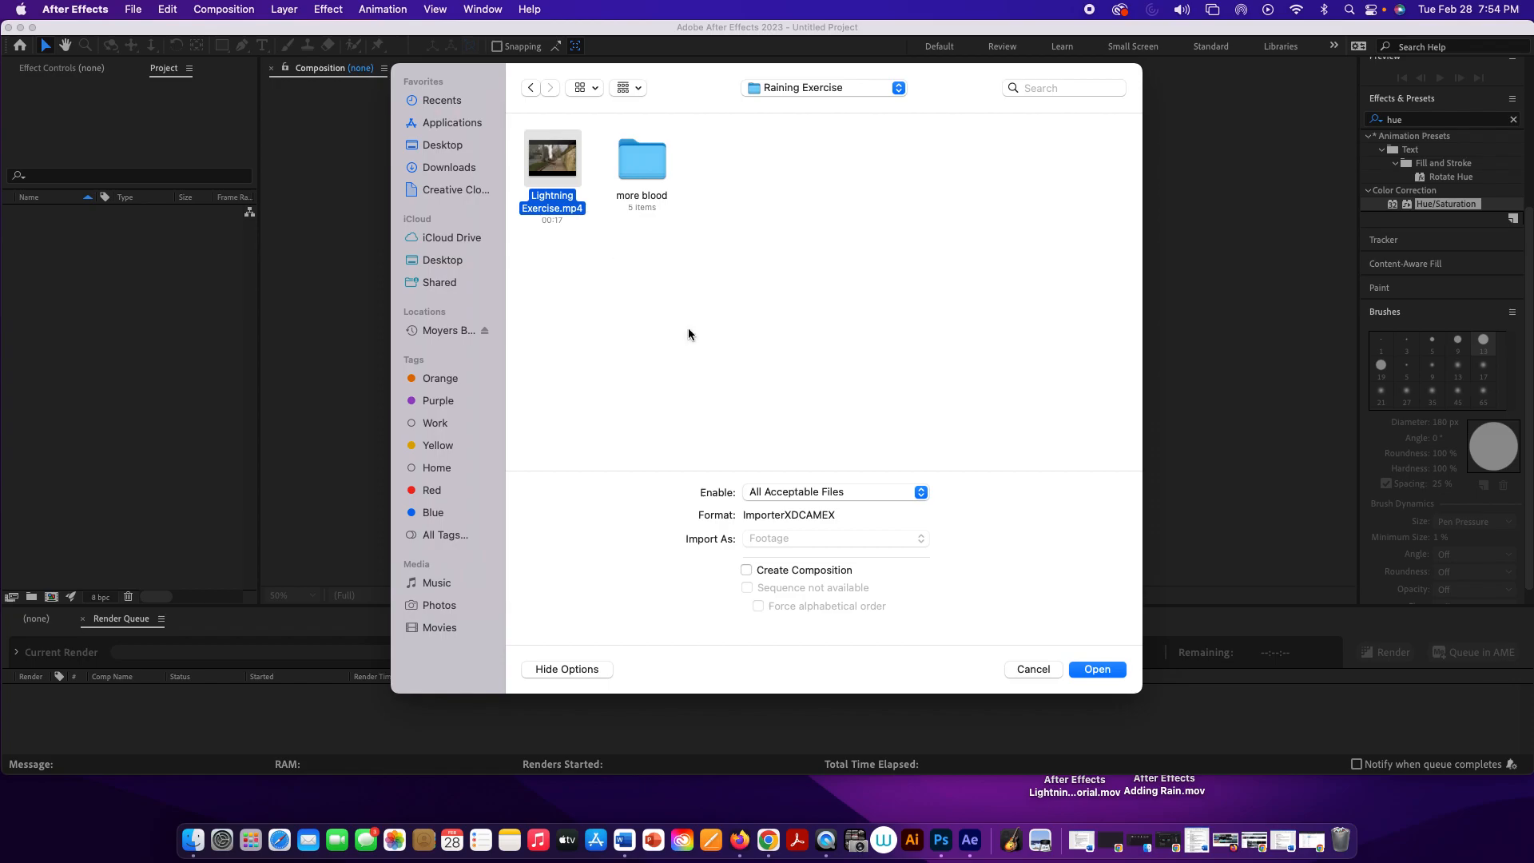
pyautogui.click(1114, 670)
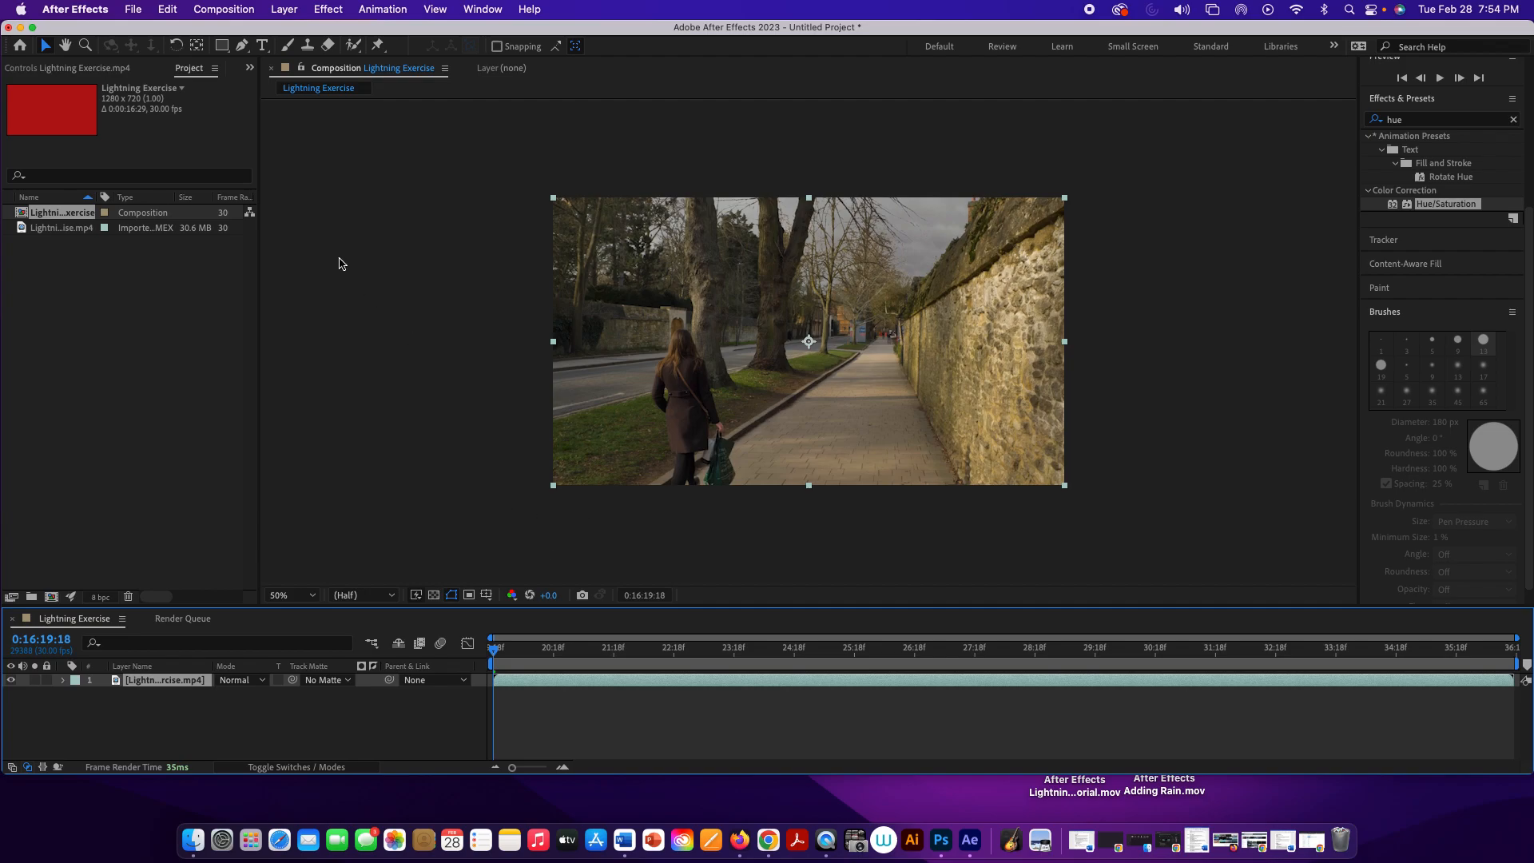
# Step: Preview the Lightning Exercise composition and return the playhead to its start
pyautogui.click(216, 11)
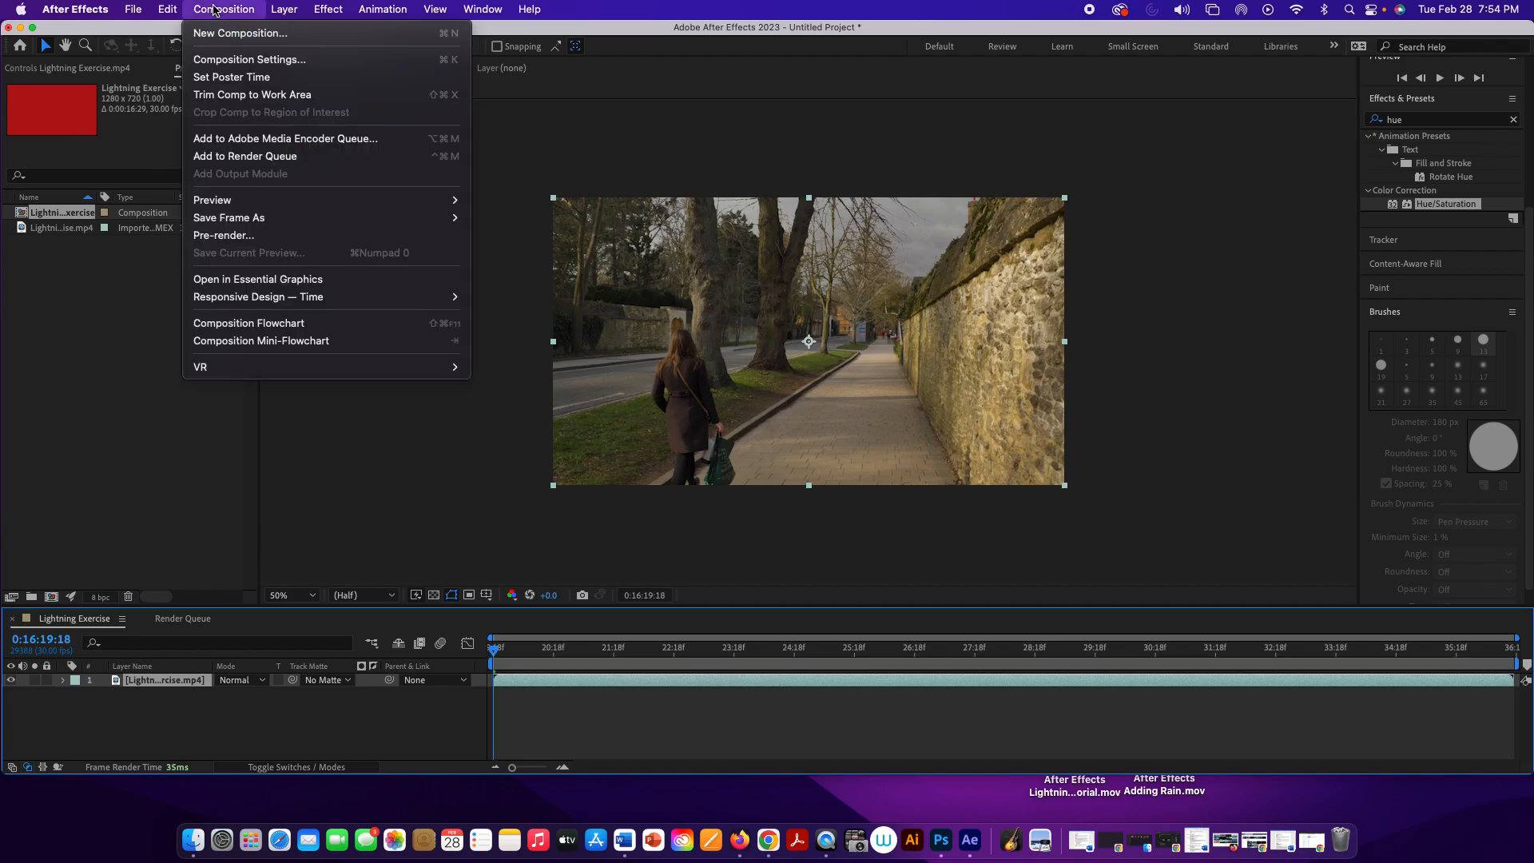
pyautogui.click(79, 334)
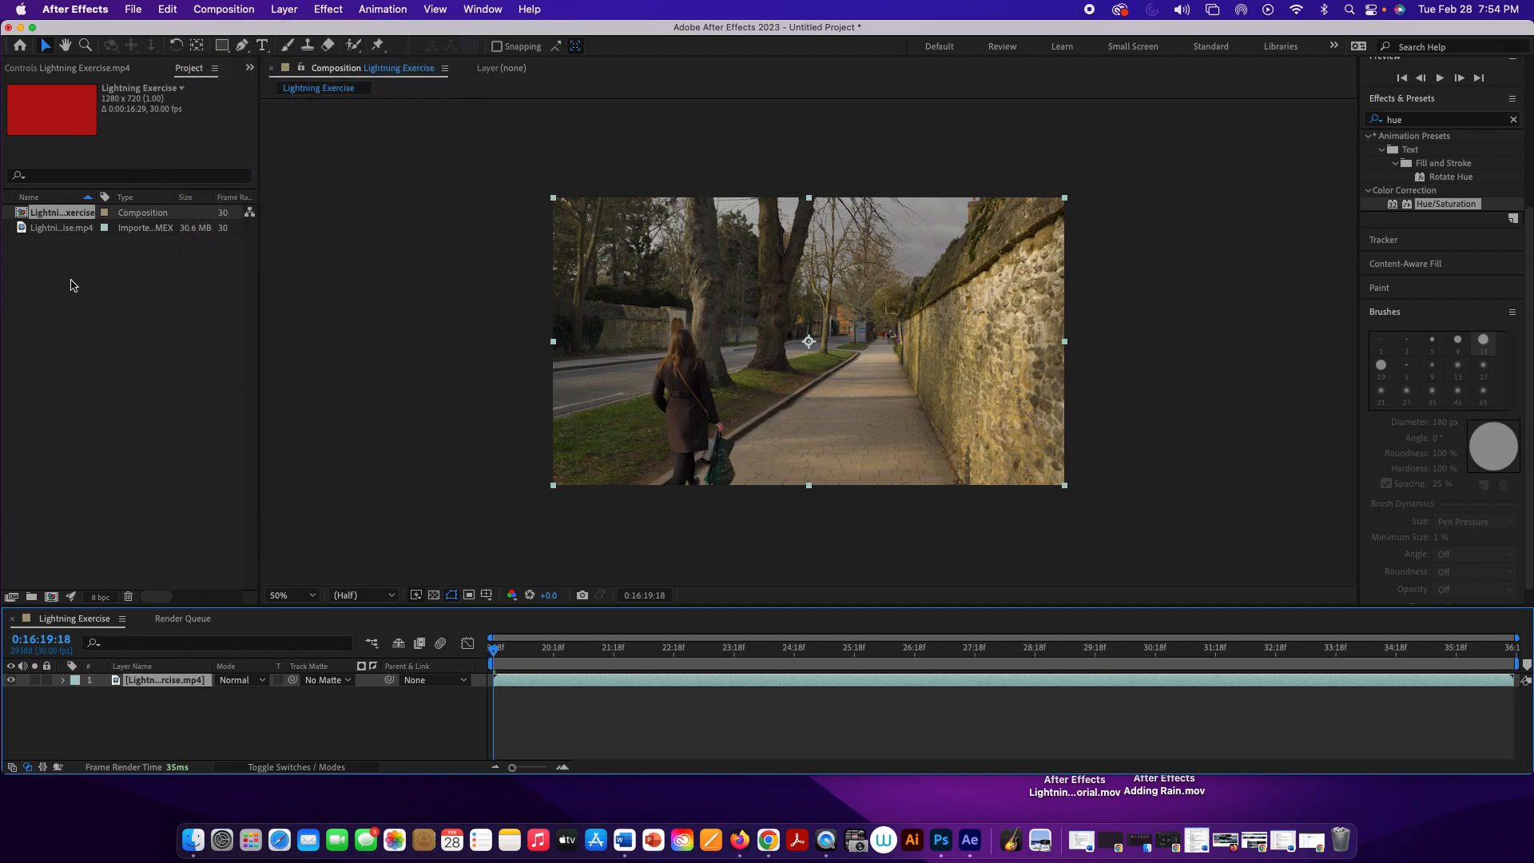
pyautogui.click(623, 310)
pyautogui.click(62, 229)
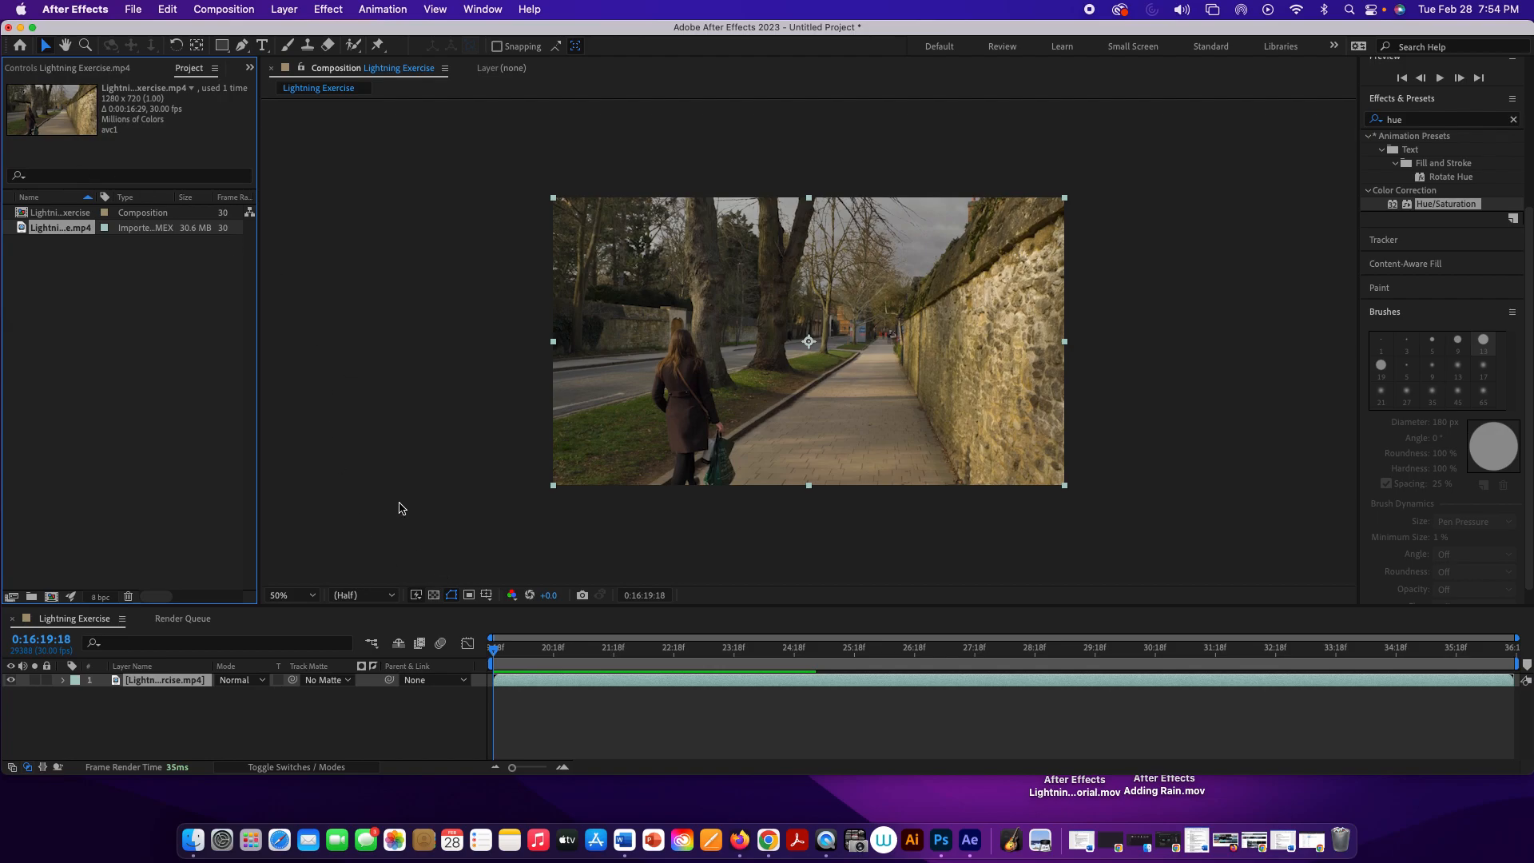
pyautogui.press('space')
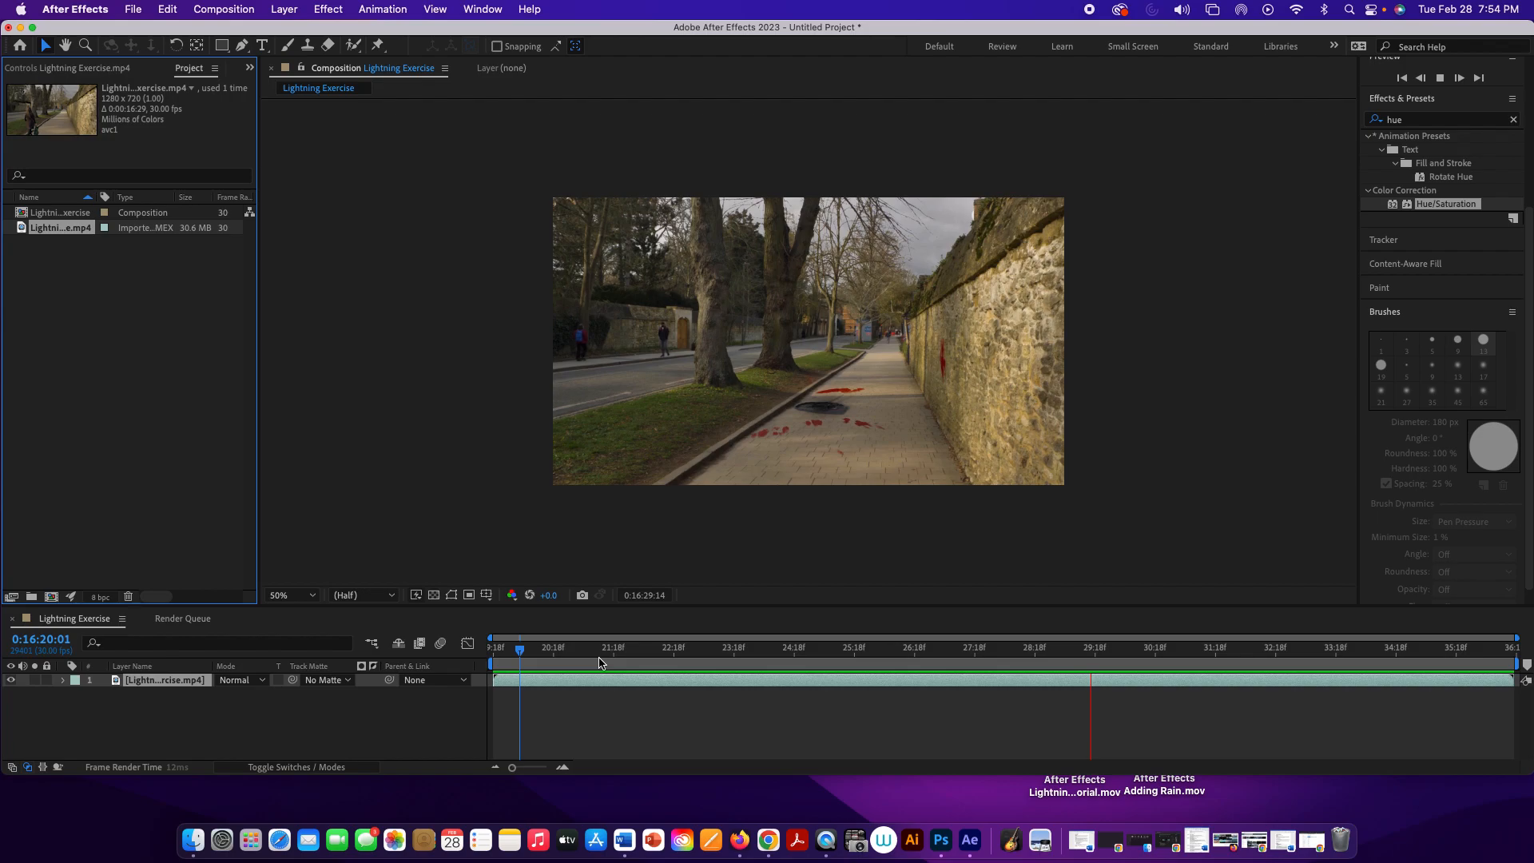
pyautogui.press('space')
pyautogui.moveTo(1228, 649); pyautogui.dragTo(493, 649)
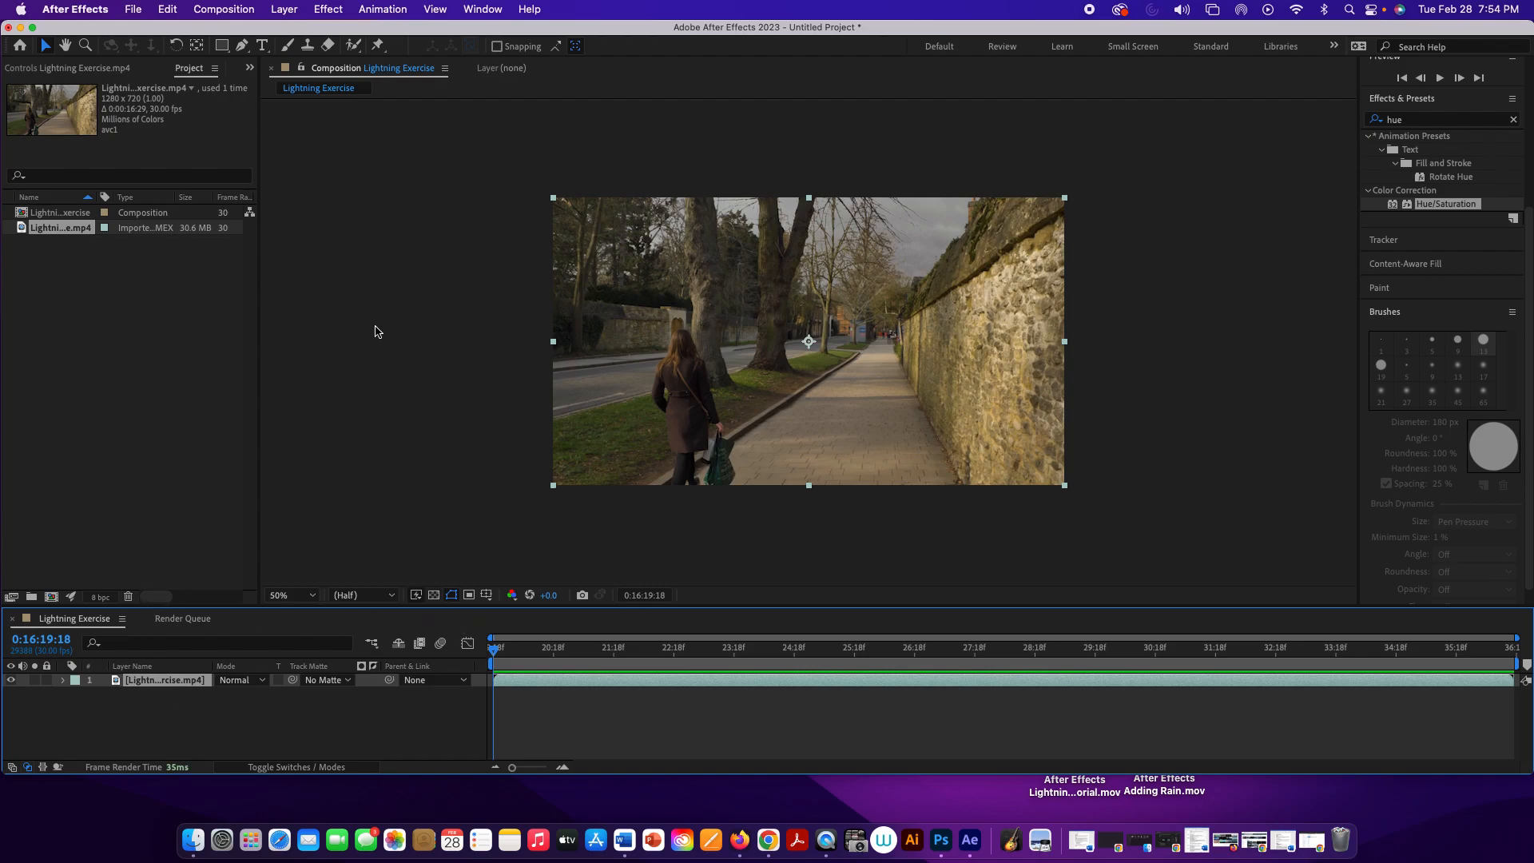
# Step: Add an adjustment layer above the Lightning Exercise.mp4 layer
pyautogui.click(284, 9)
pyautogui.moveTo(284, 33)
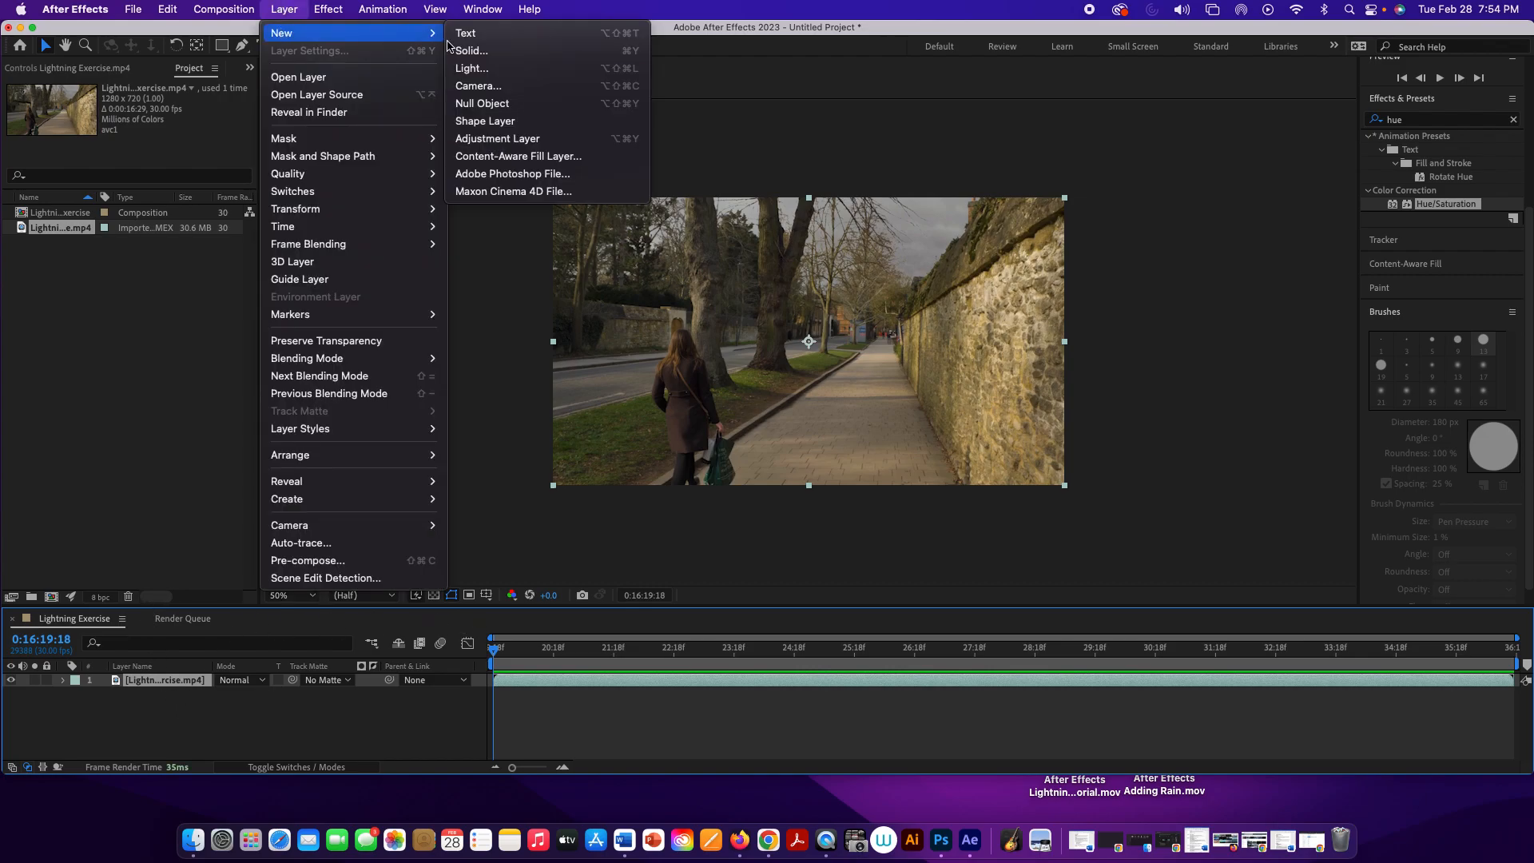
pyautogui.click(520, 139)
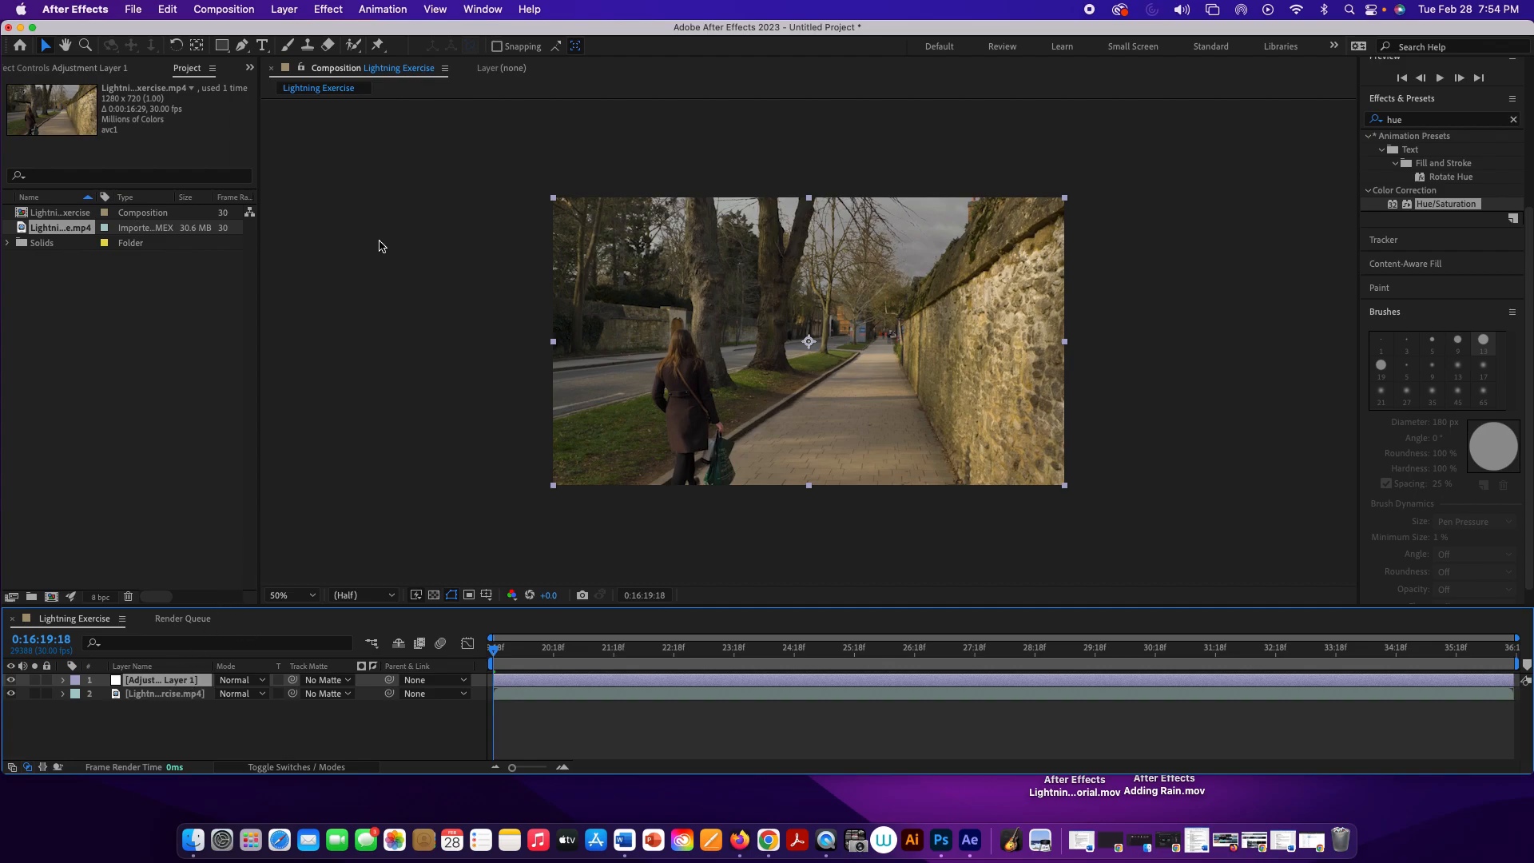
# Step: Search the effects and presets for "lumin"
pyautogui.click(1426, 120)
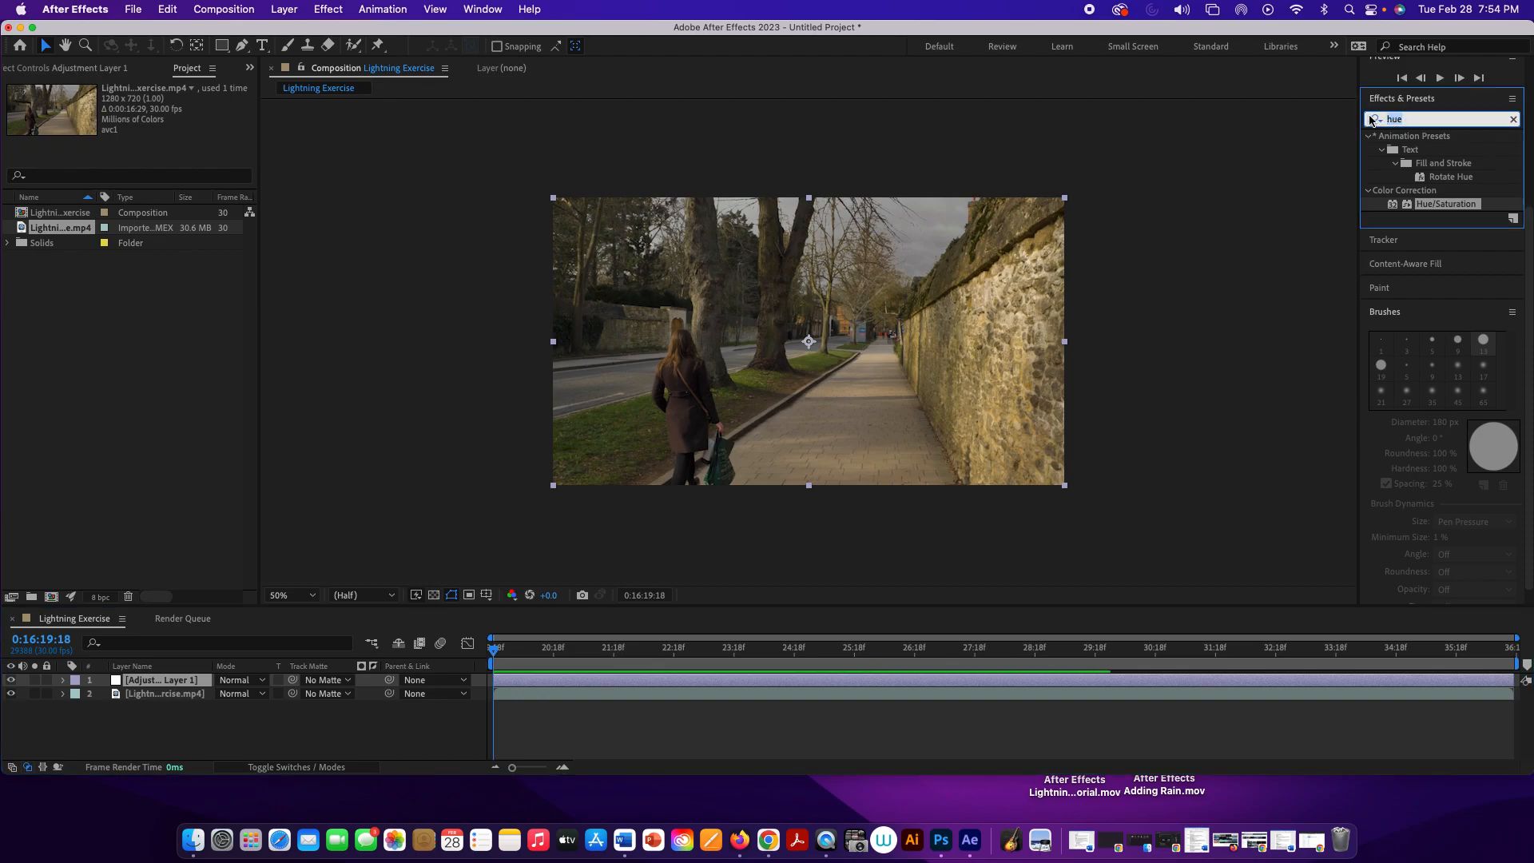
pyautogui.write('lu')
pyautogui.write('in')
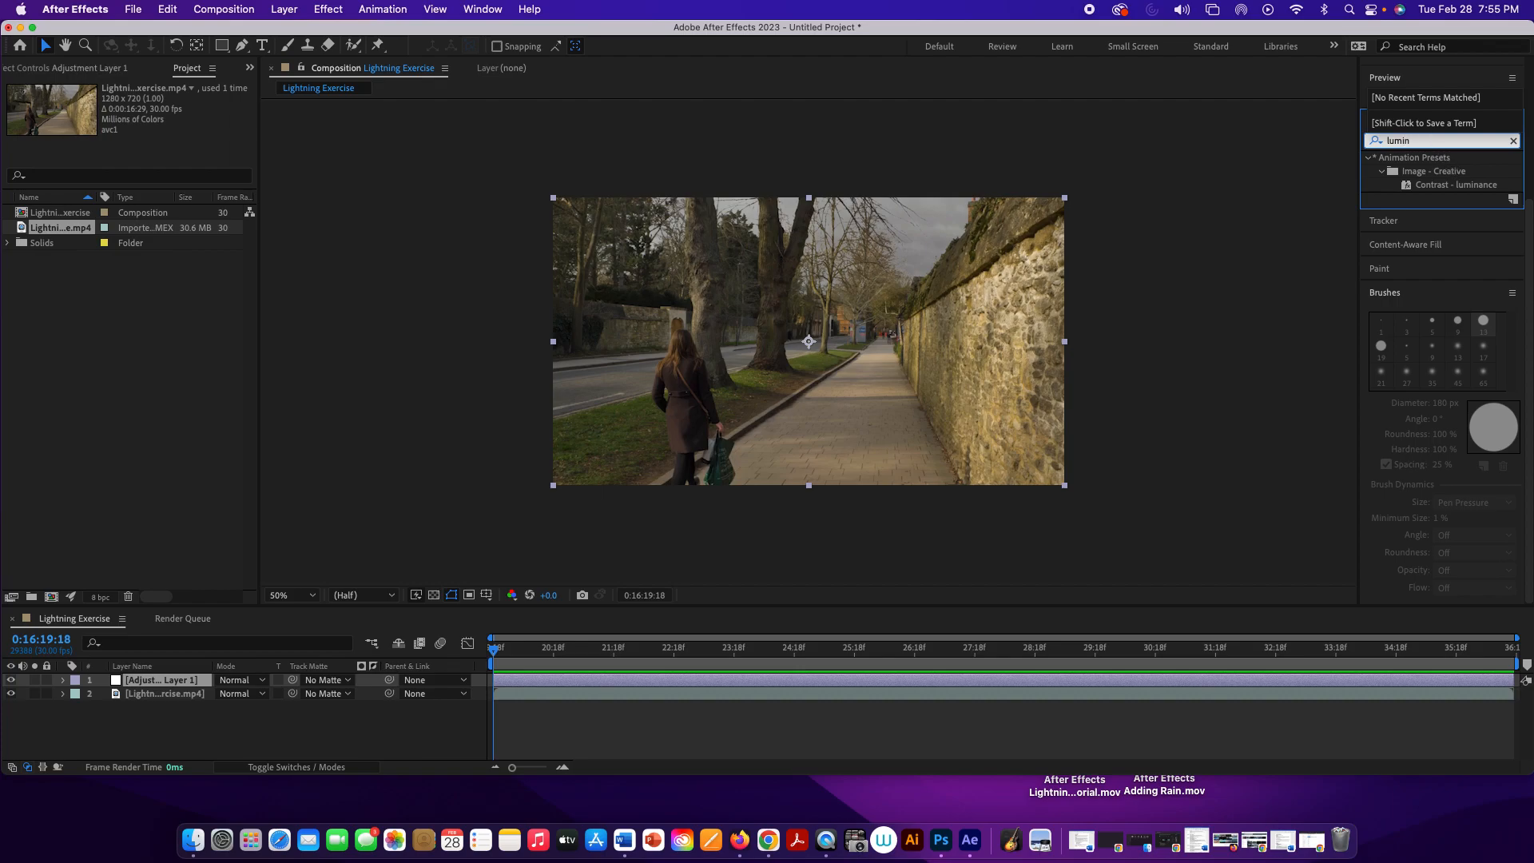
# Step: Apply the Lumetri Color effect from the Color Correction category to the adjustment layer
pyautogui.click(341, 8)
pyautogui.click(340, 8)
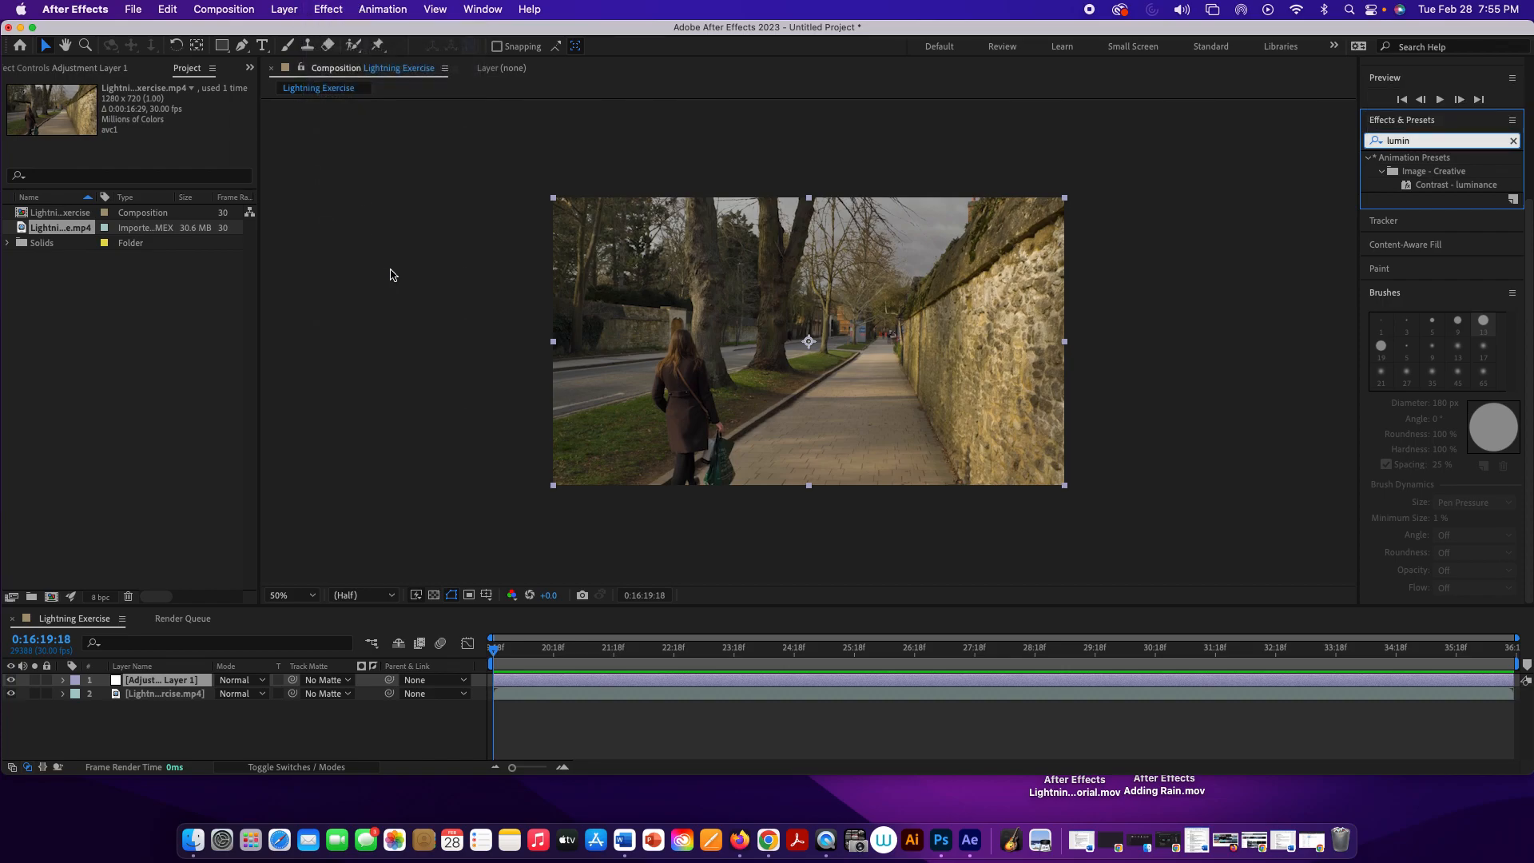
pyautogui.click(341, 746)
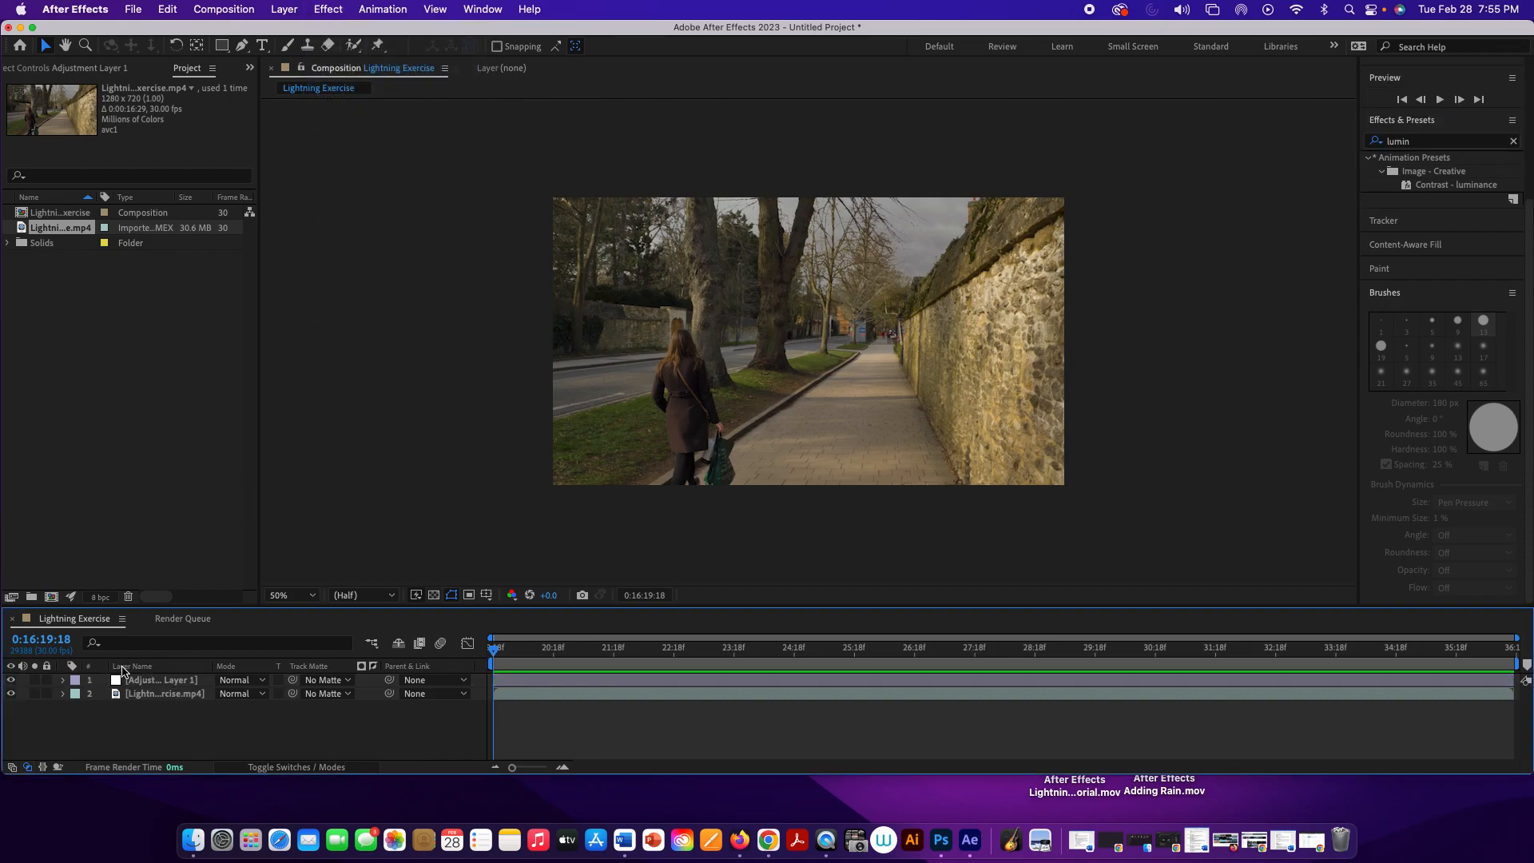
pyautogui.click(144, 680)
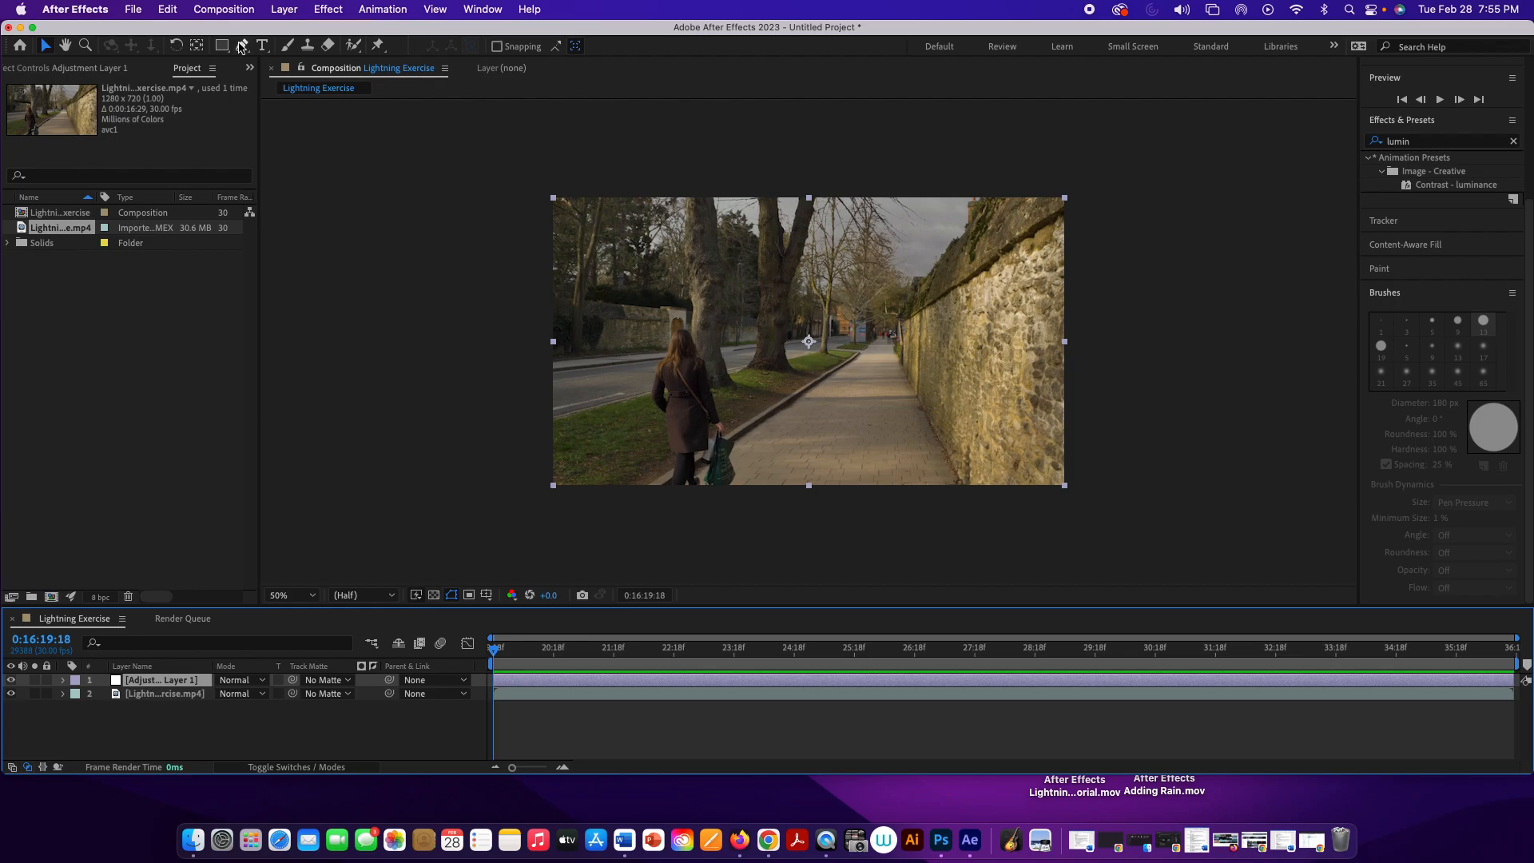
pyautogui.click(339, 9)
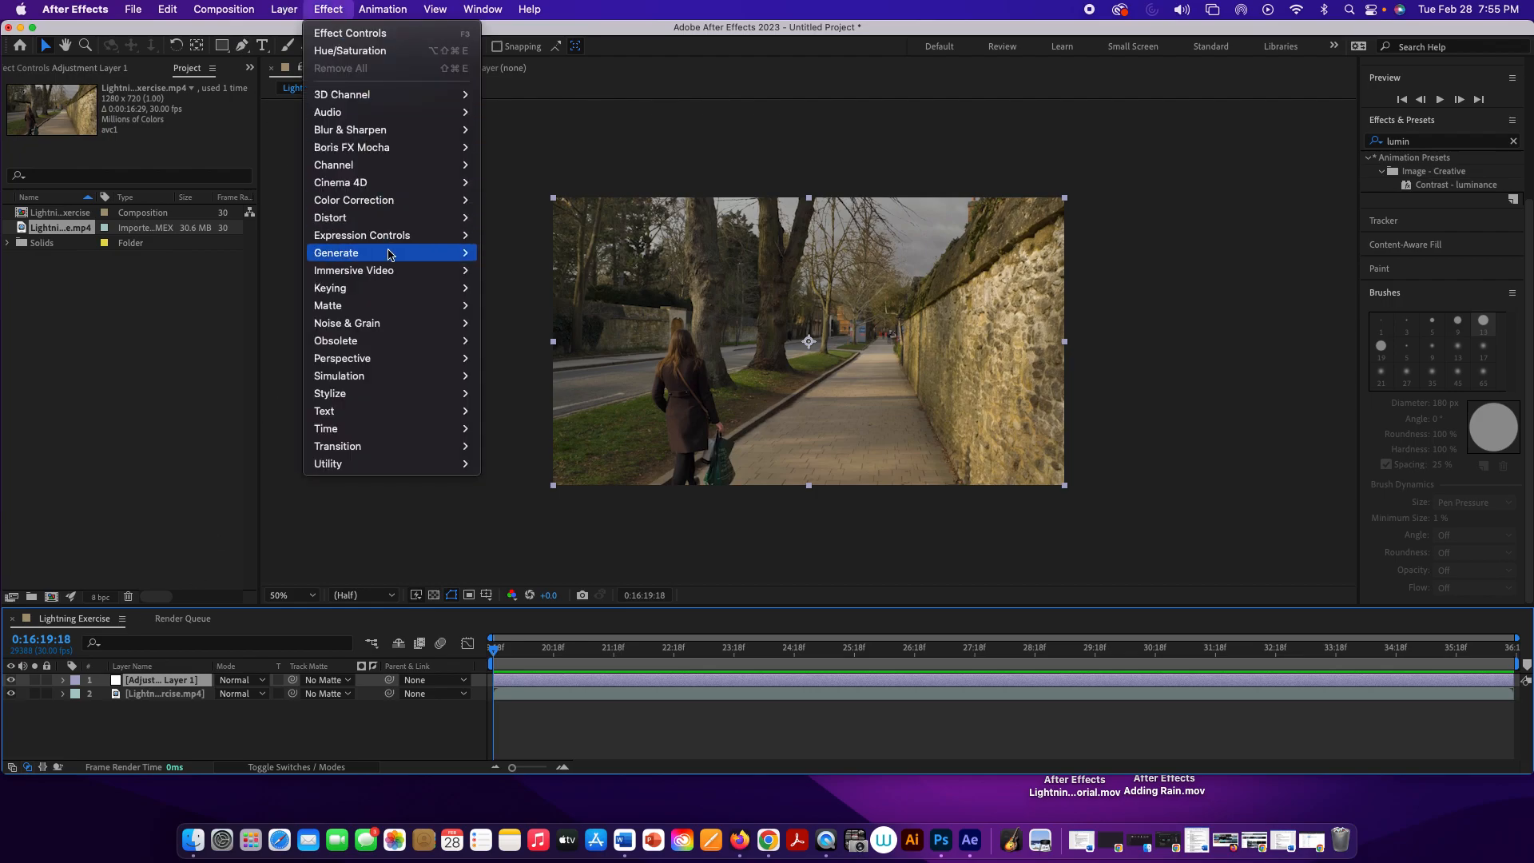
pyautogui.moveTo(389, 255)
pyautogui.moveTo(375, 208)
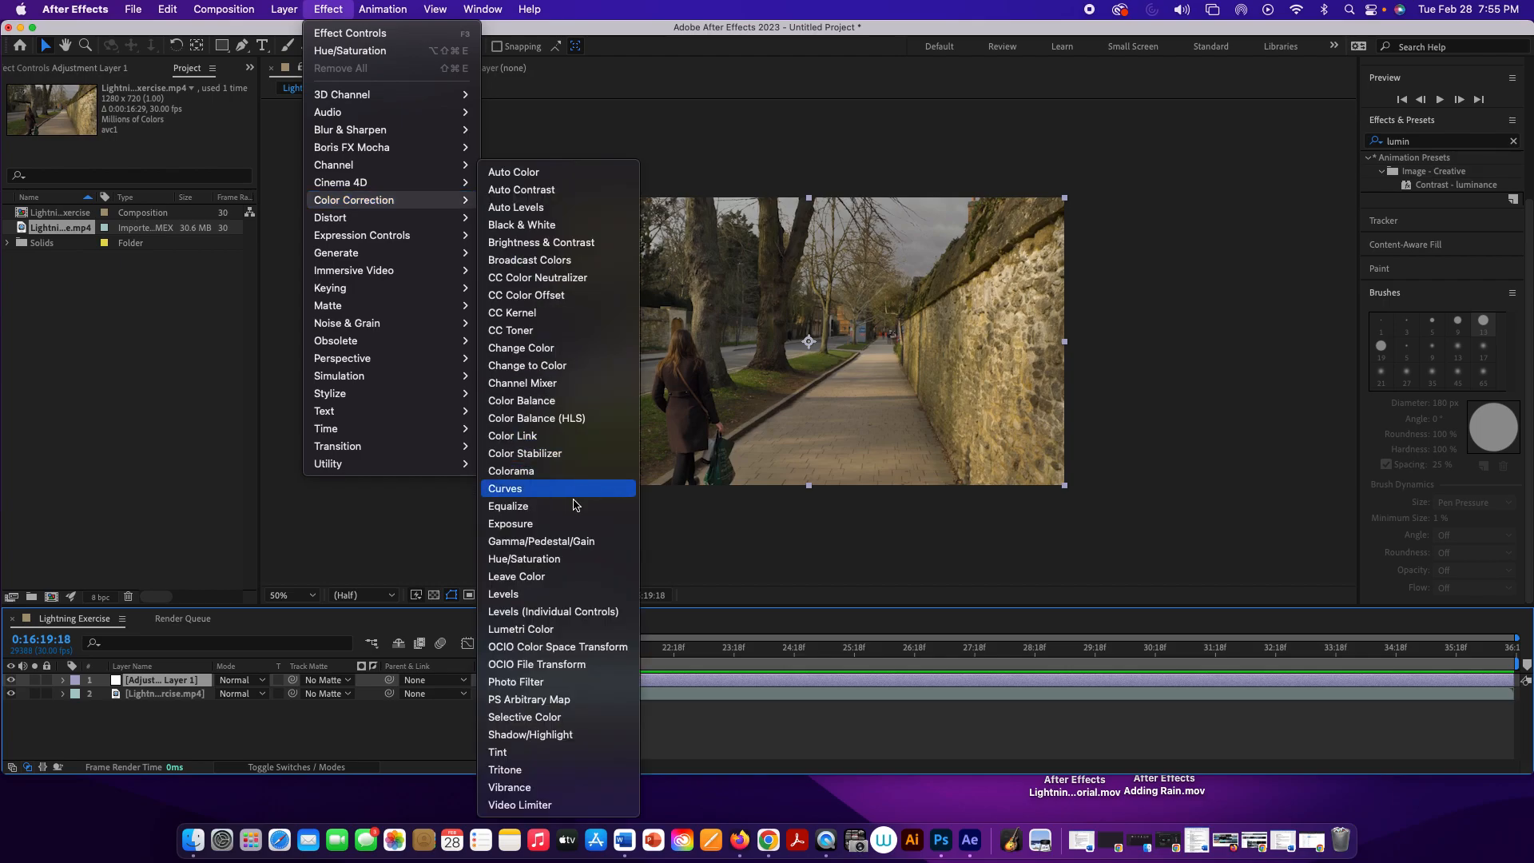
pyautogui.click(534, 630)
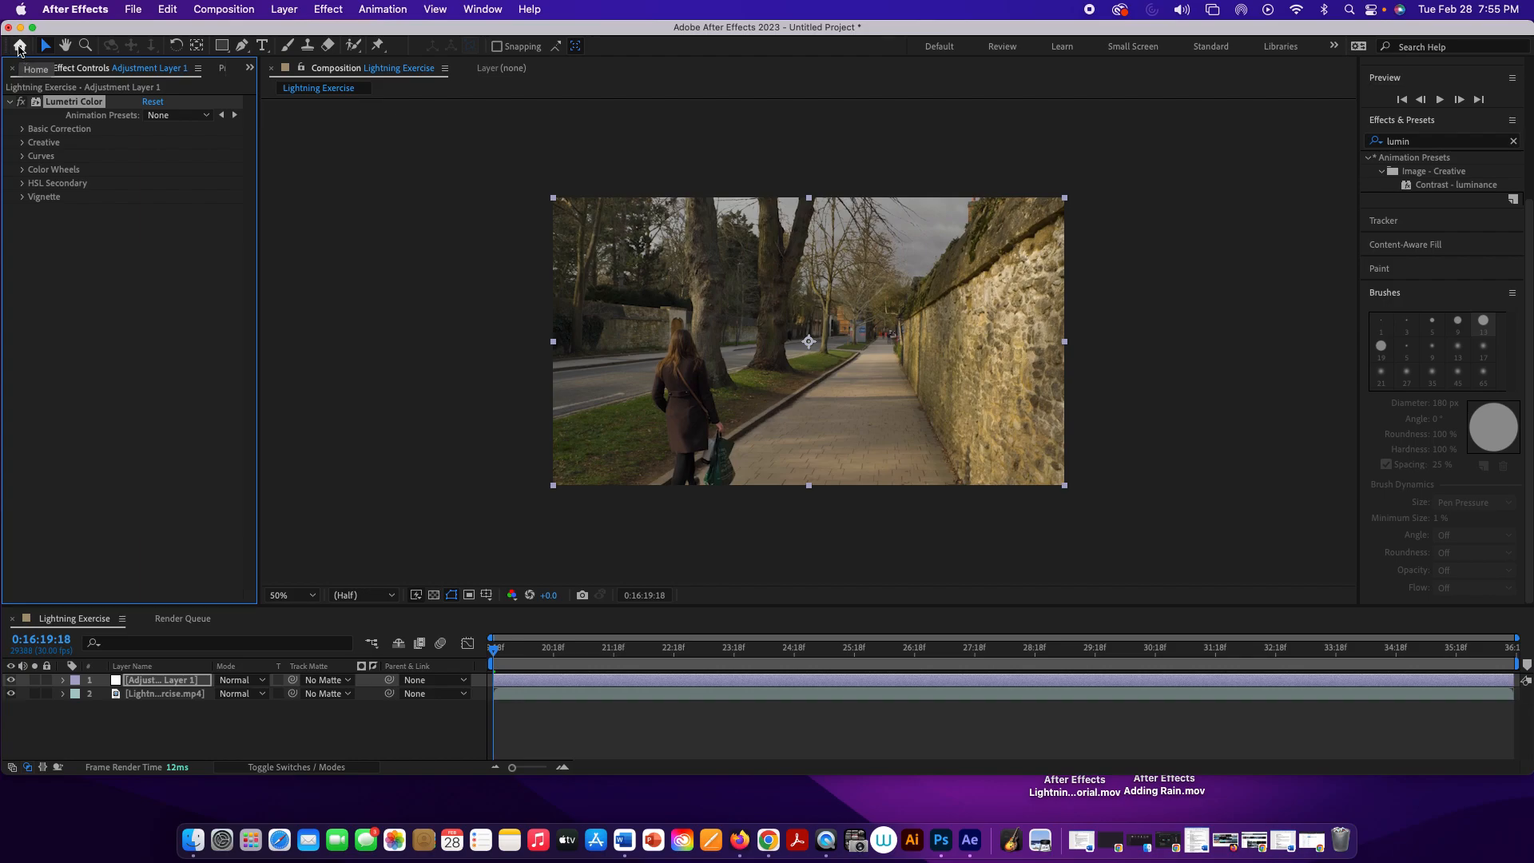
pyautogui.click(19, 46)
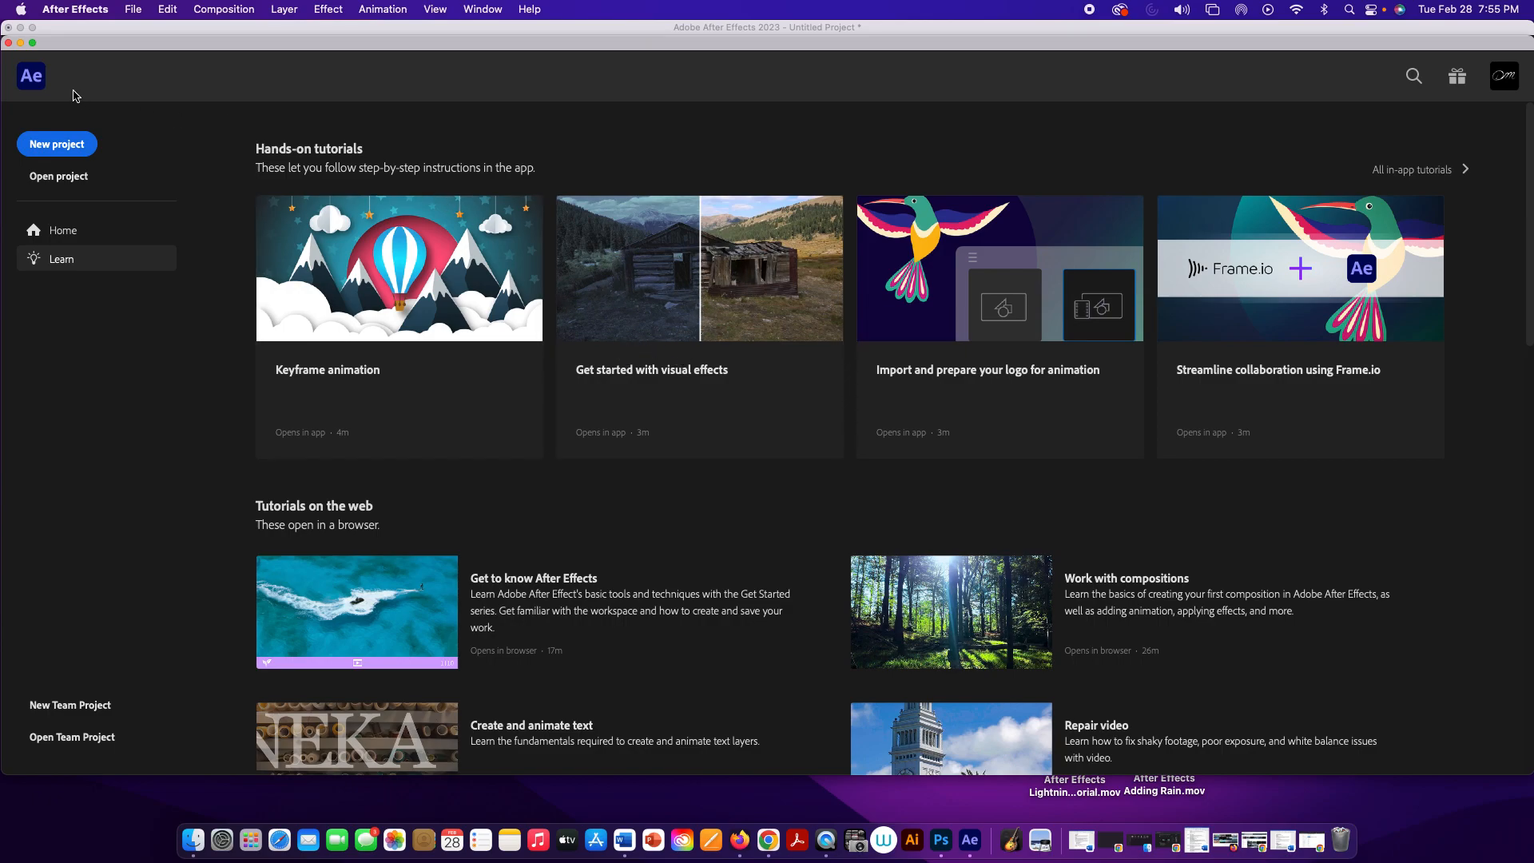
pyautogui.moveTo(54, 46); pyautogui.dragTo(368, 78)
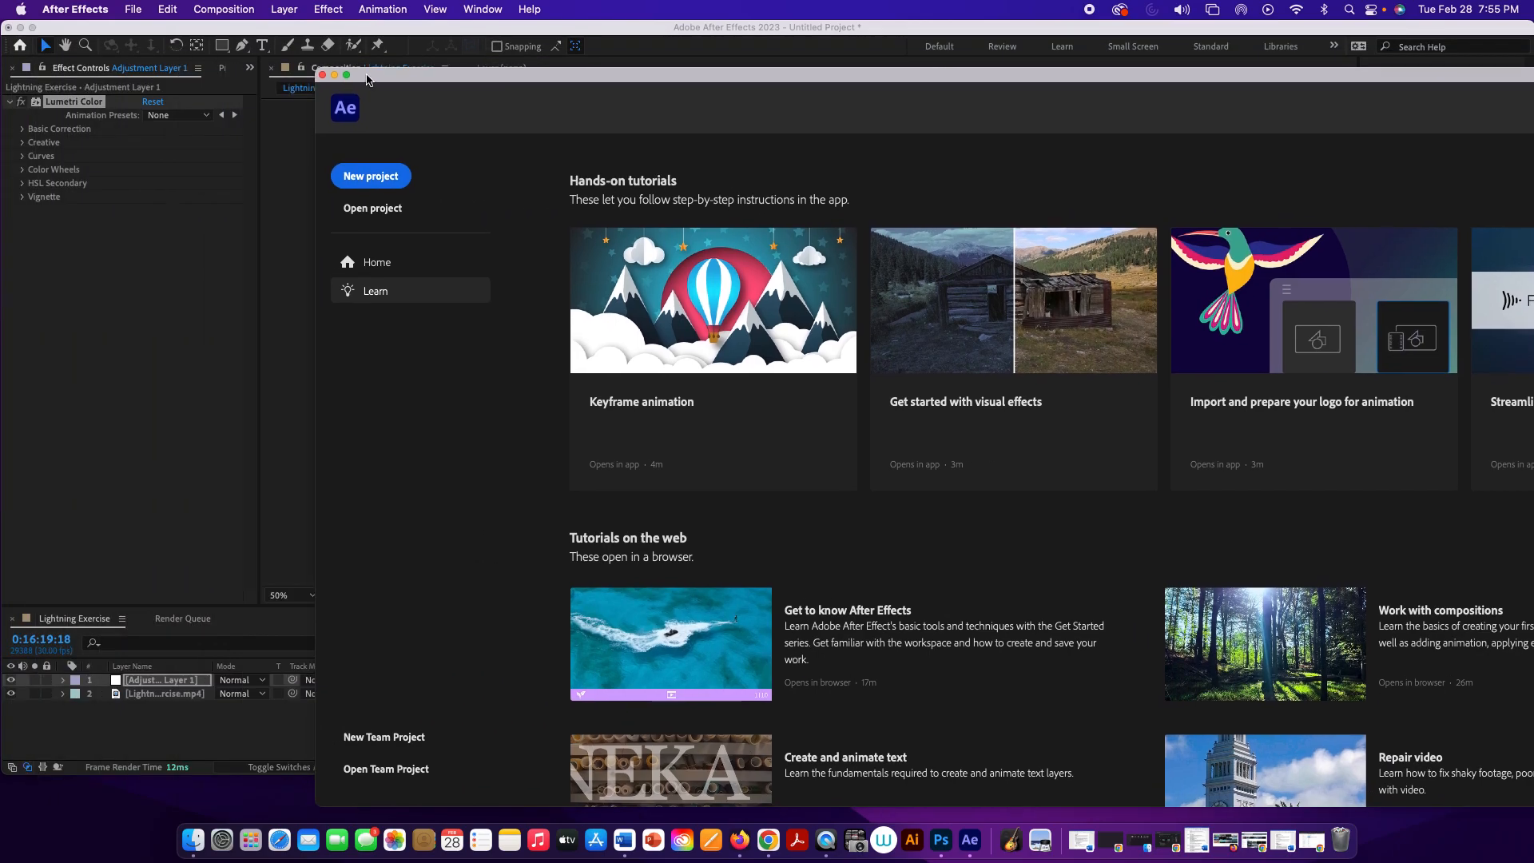
pyautogui.click(322, 76)
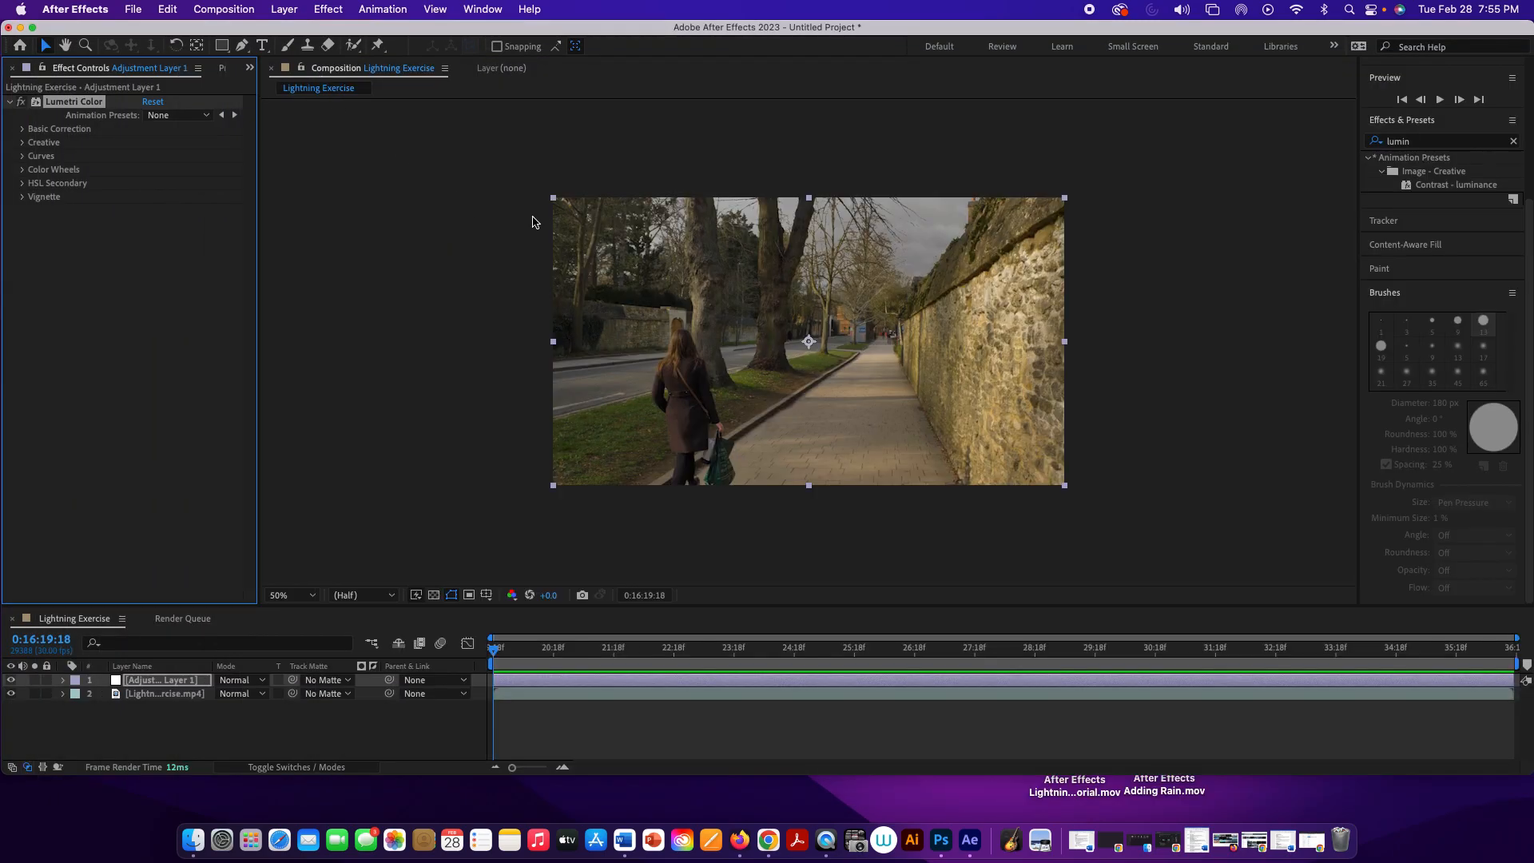
# Step: Set the Creative look of the Lumetri Color effect to SL MATRIX BLUE
pyautogui.click(21, 143)
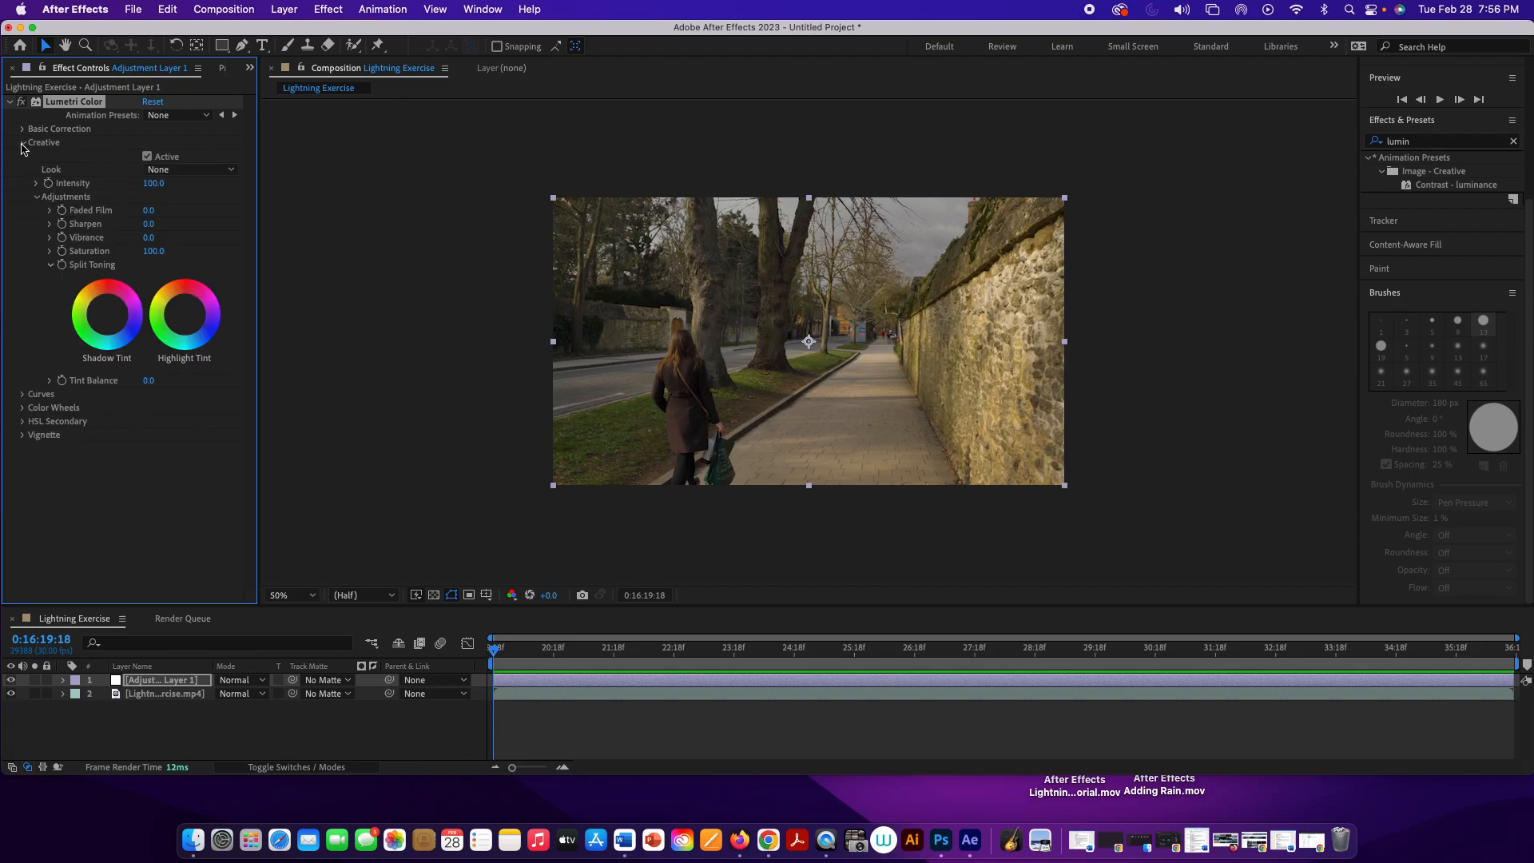
pyautogui.click(164, 171)
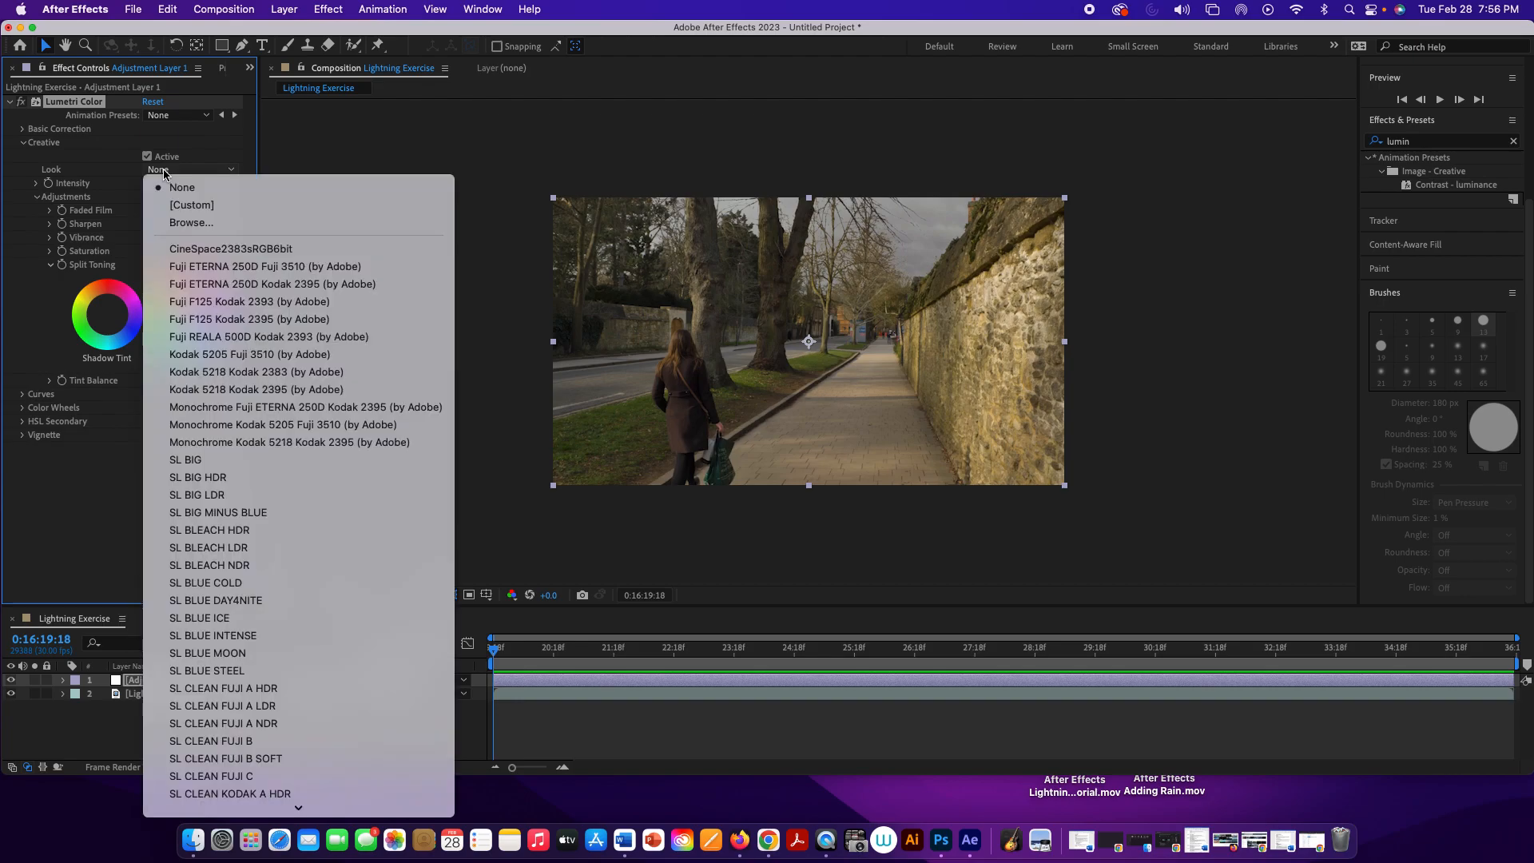
pyautogui.scroll(-5, 303, 514)
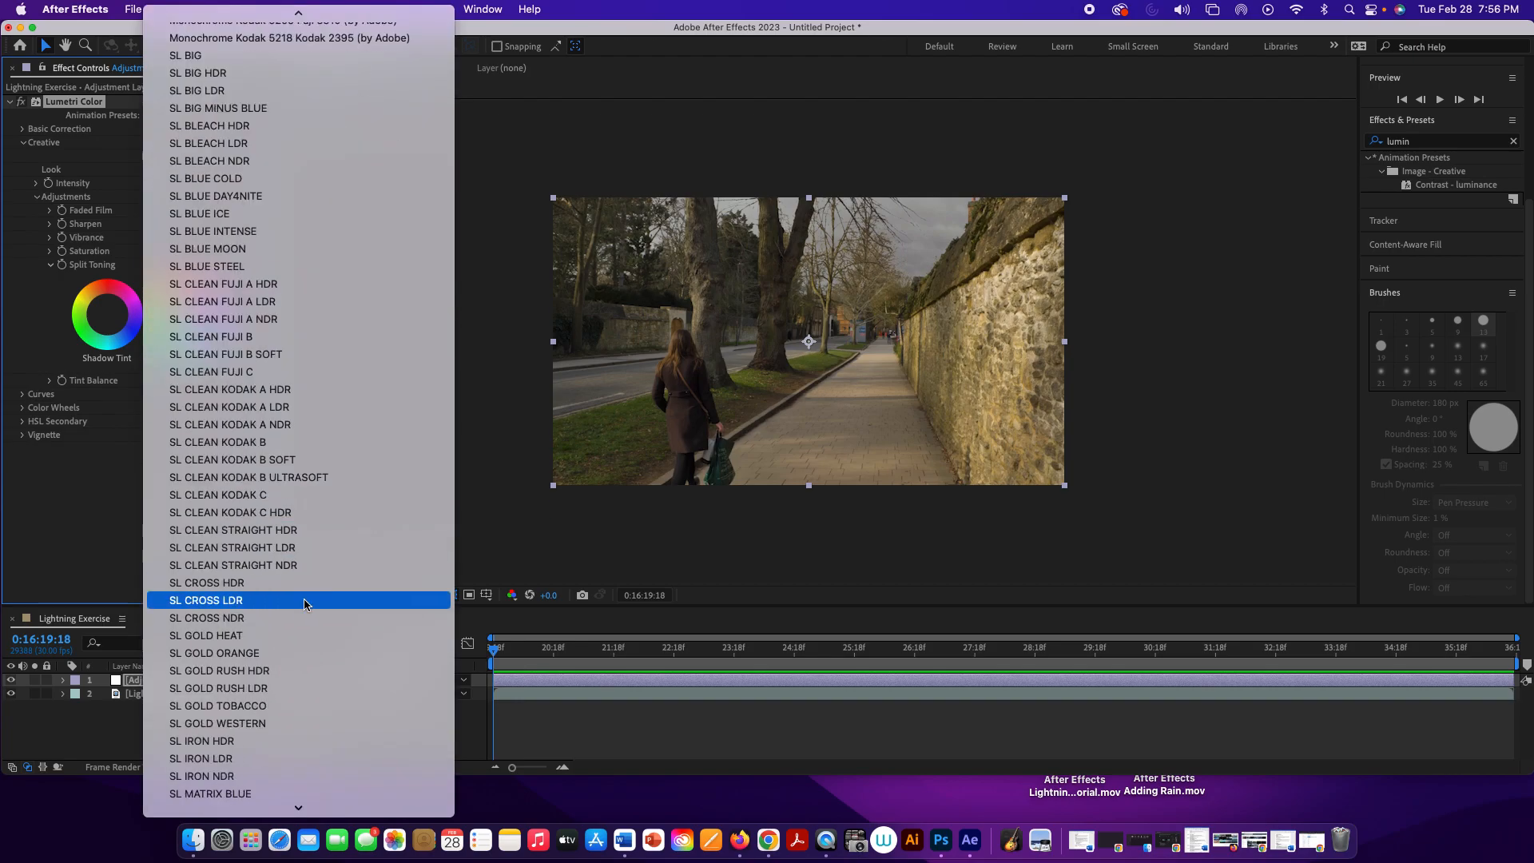
pyautogui.scroll(-3, 304, 603)
pyautogui.click(256, 629)
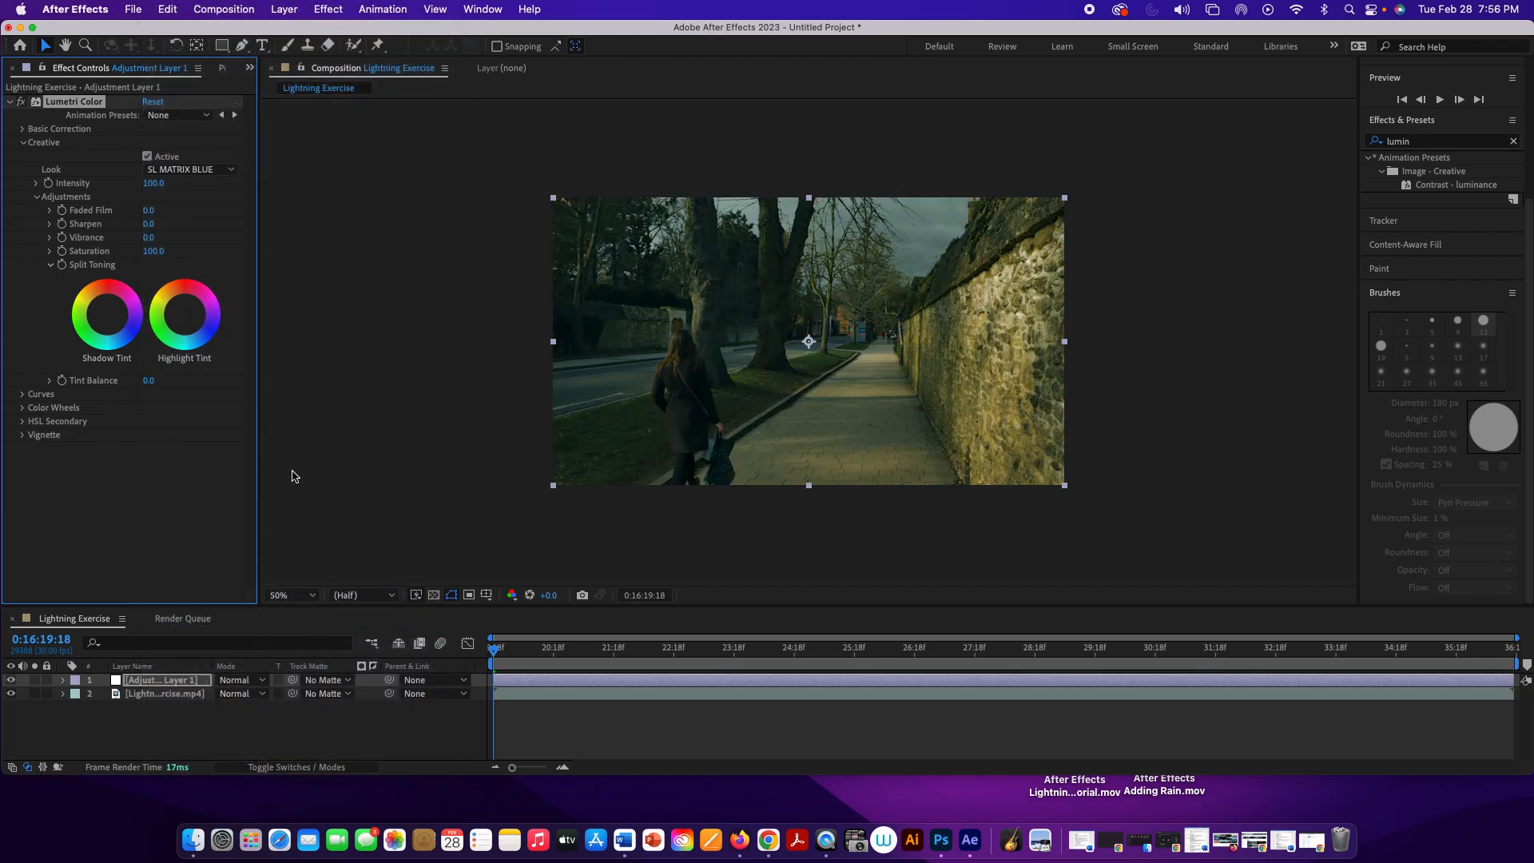
# Step: Try the SL NOIR NOUVELLE look in the Creative settings of Lumetri Color
pyautogui.click(192, 171)
pyautogui.scroll(-5, 312, 653)
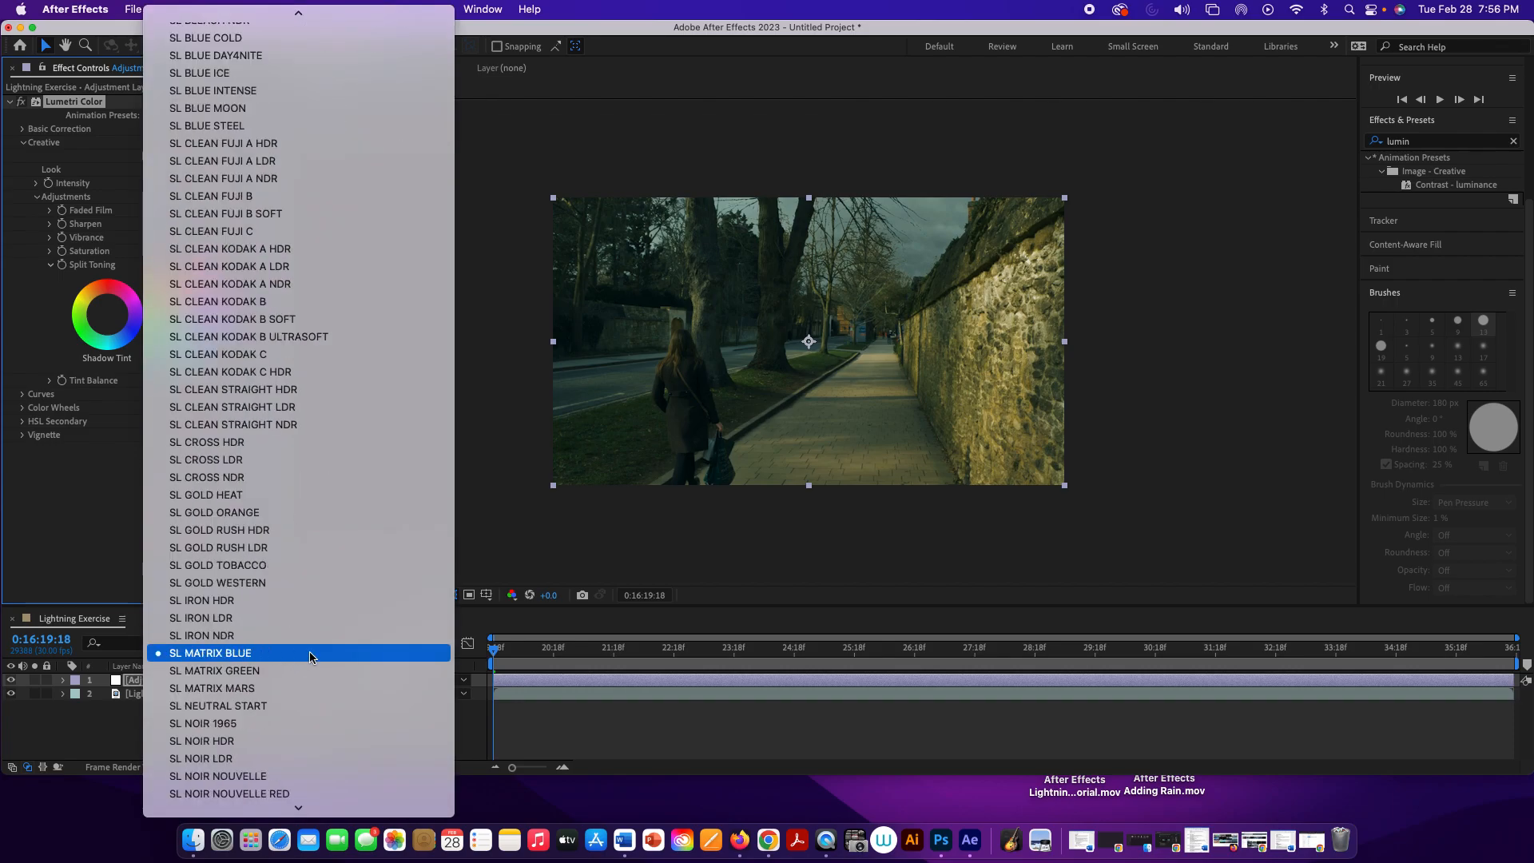
pyautogui.scroll(-1, 310, 653)
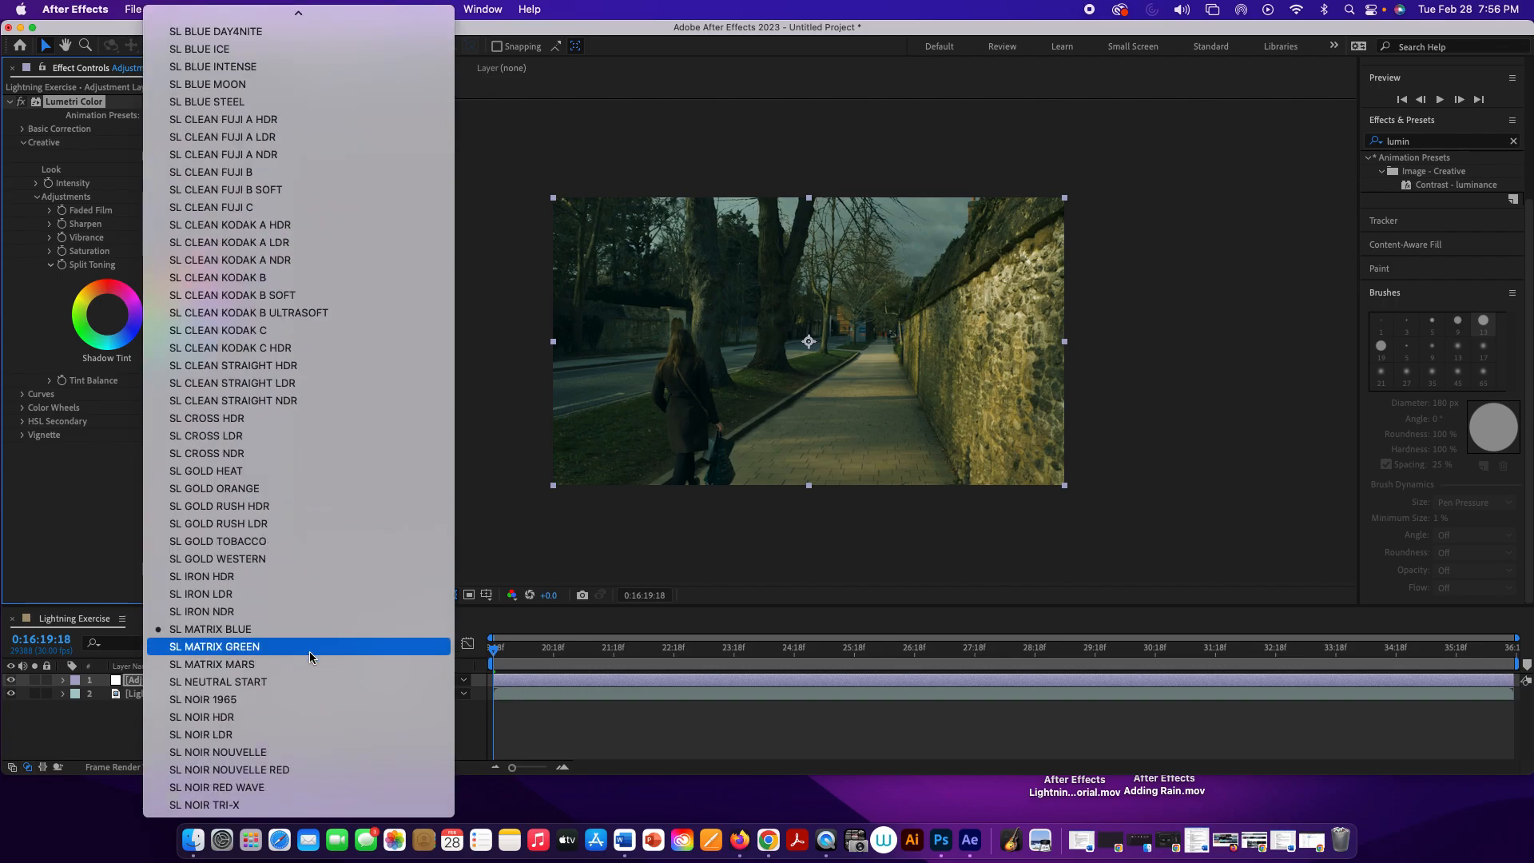
pyautogui.click(197, 757)
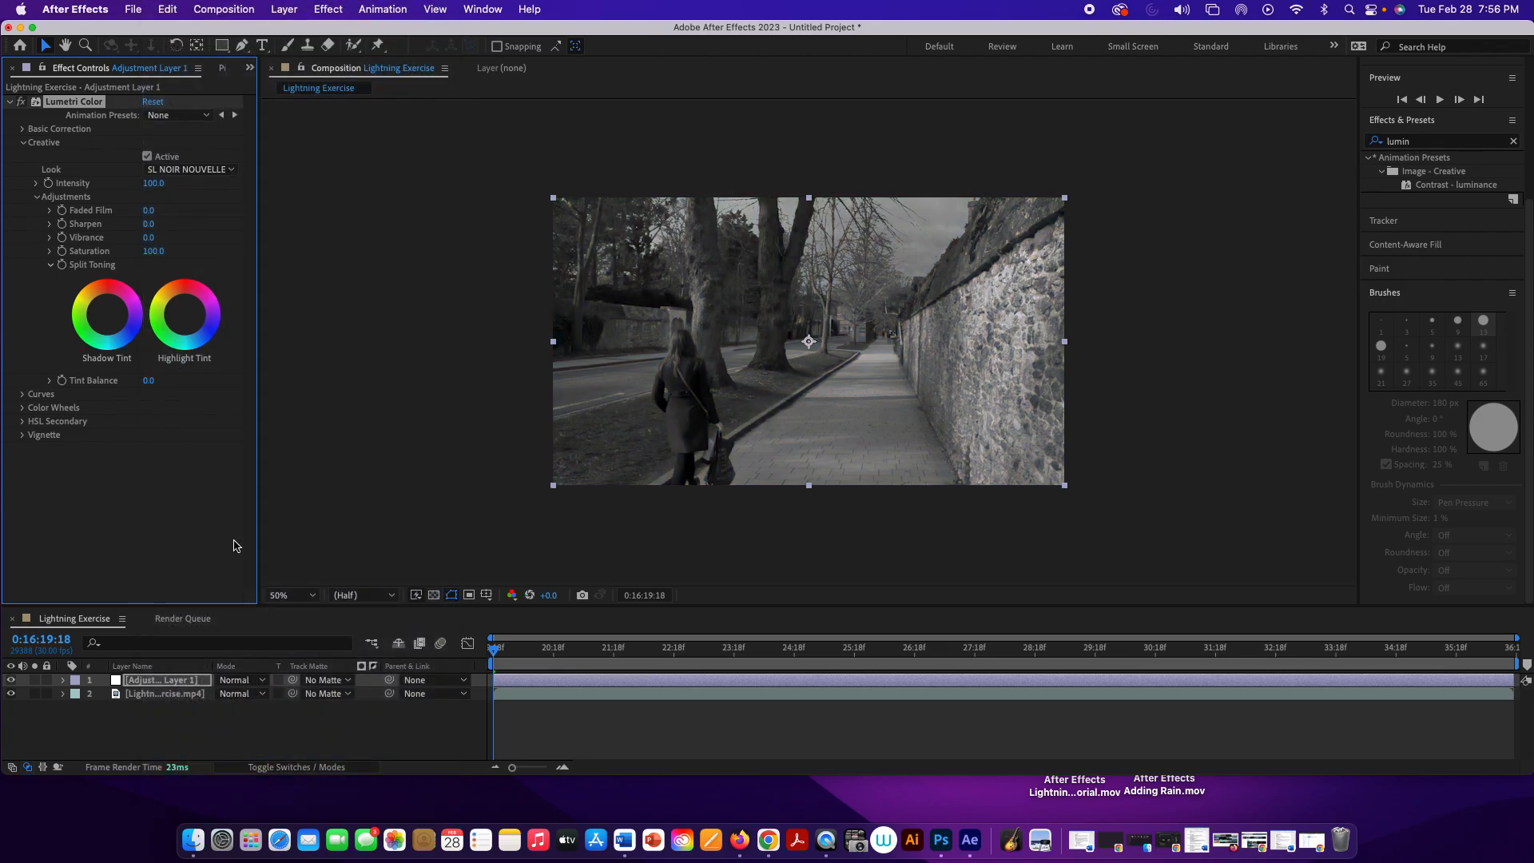
# Step: Browse the available Creative looks and switch the look back to SL MATRIX BLUE
pyautogui.click(192, 169)
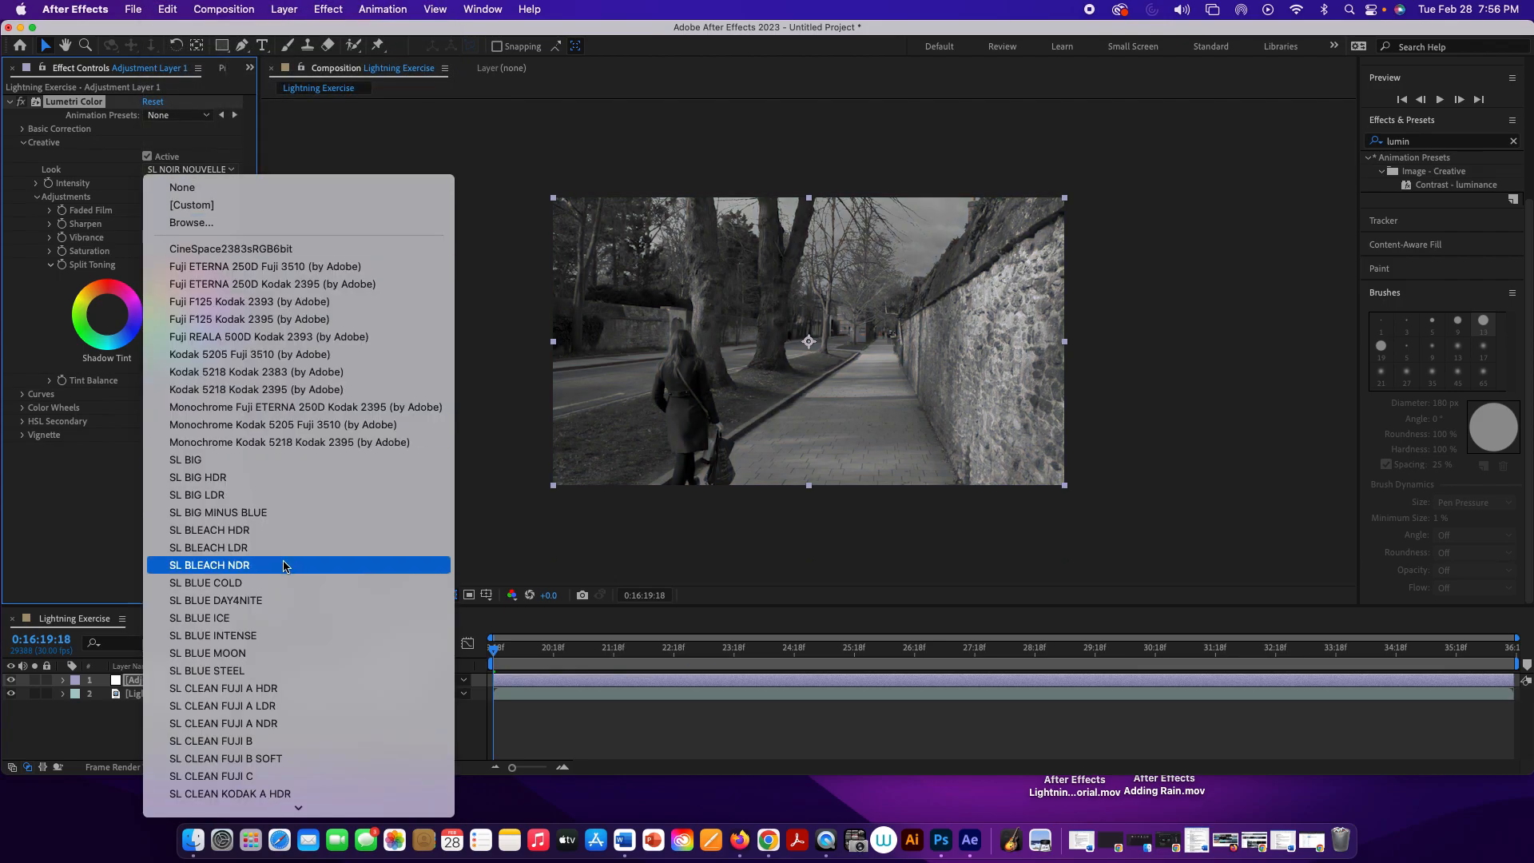
pyautogui.scroll(-3, 266, 696)
pyautogui.scroll(-5, 266, 696)
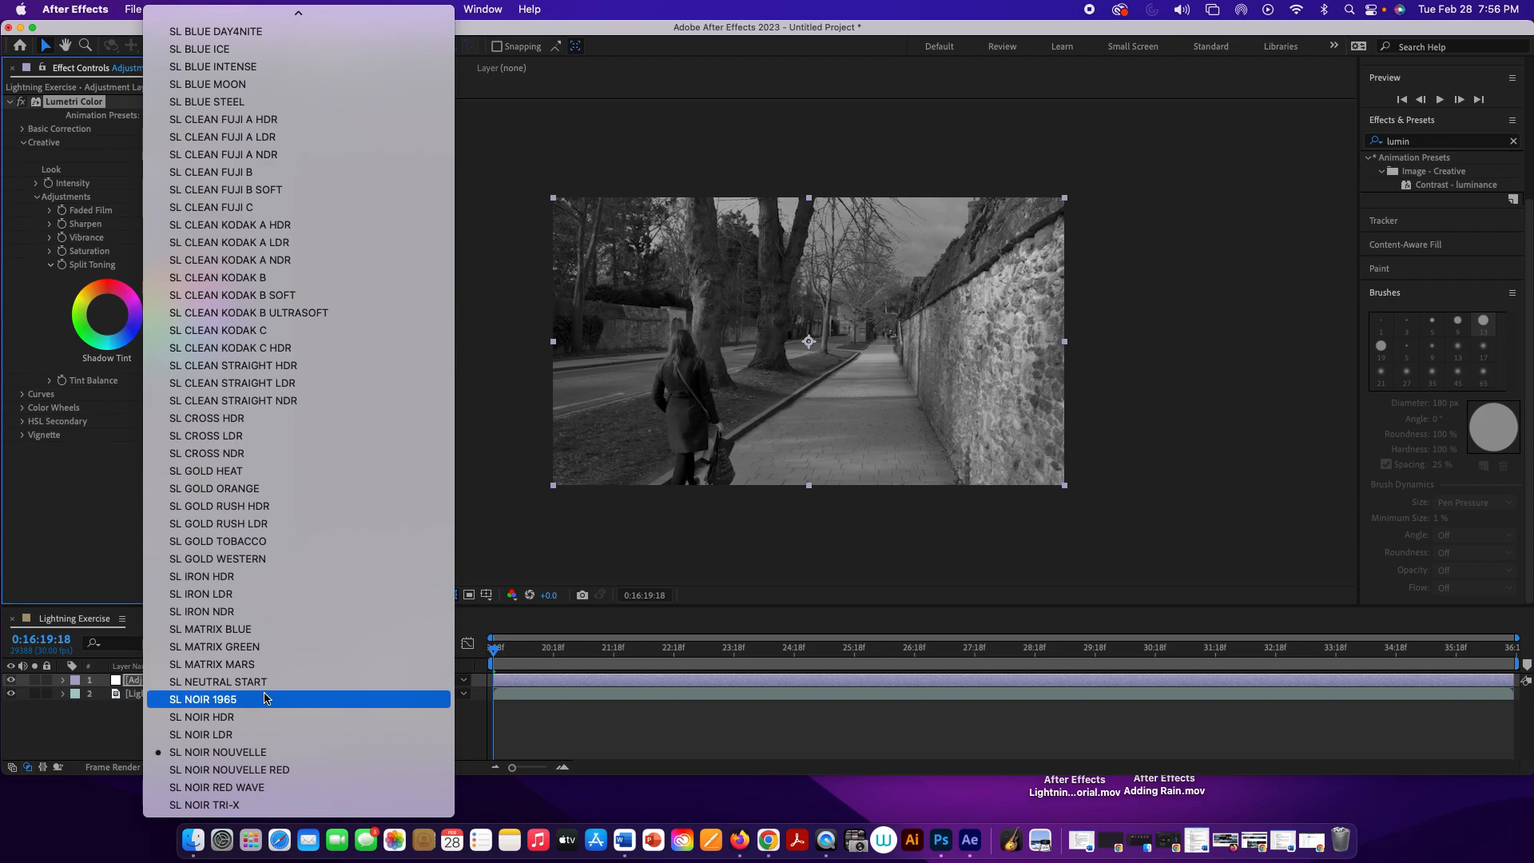
pyautogui.scroll(7, 266, 696)
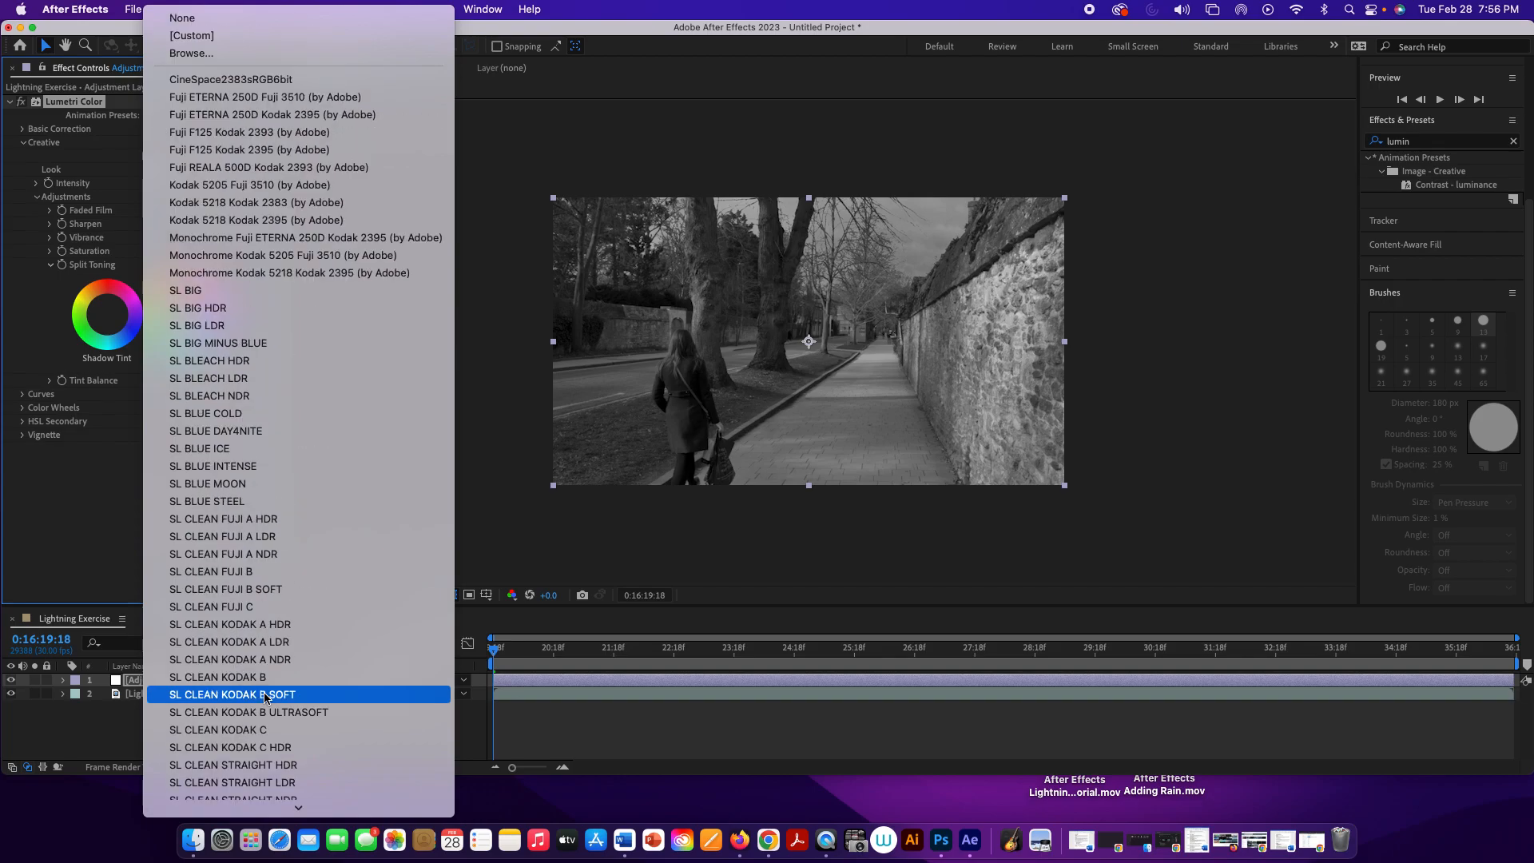
pyautogui.scroll(-7, 266, 697)
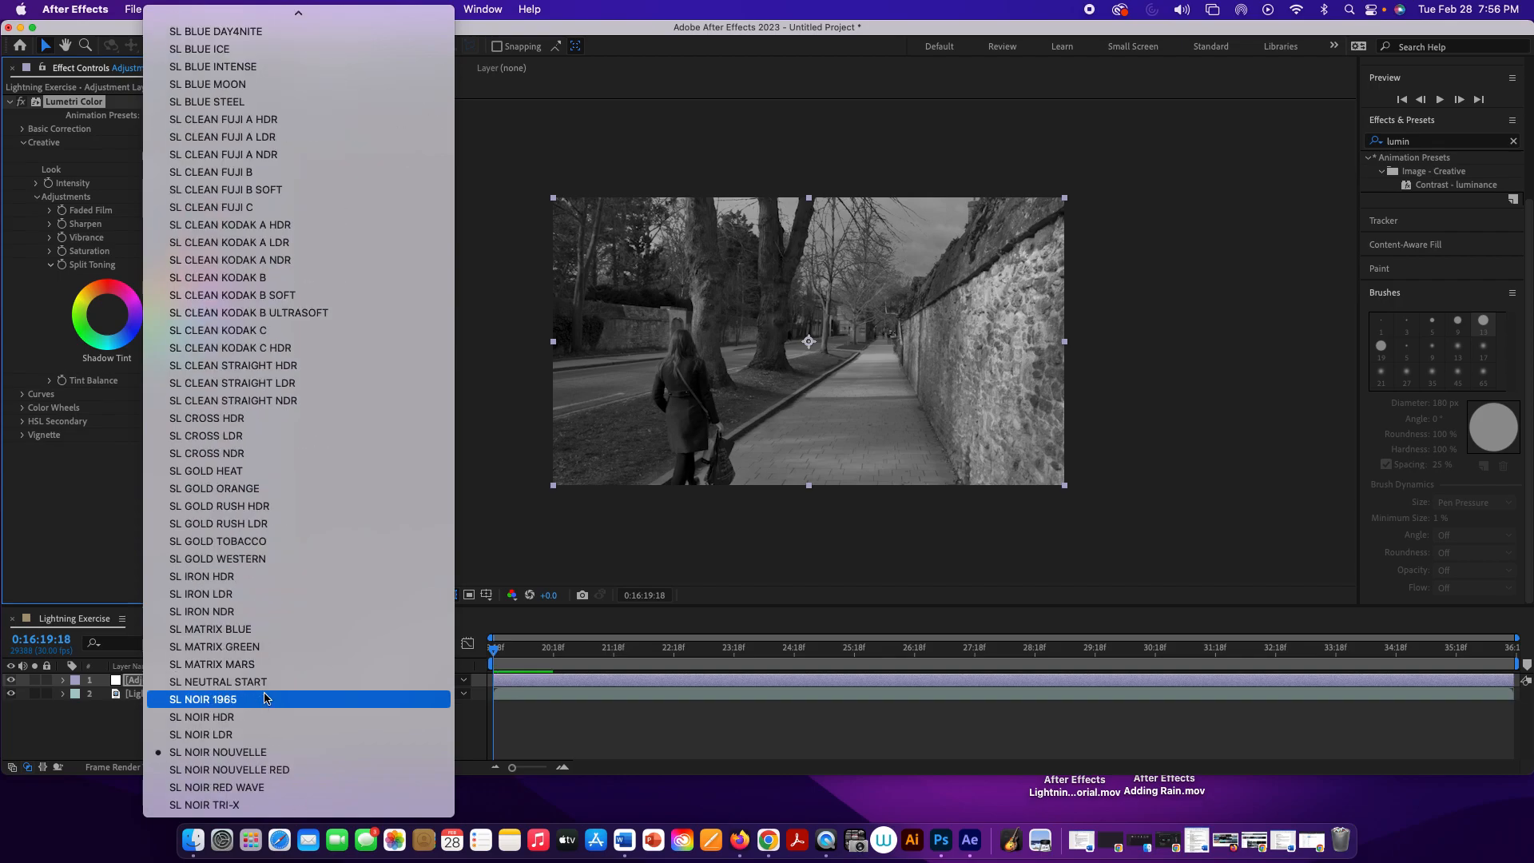
pyautogui.scroll(5, 266, 696)
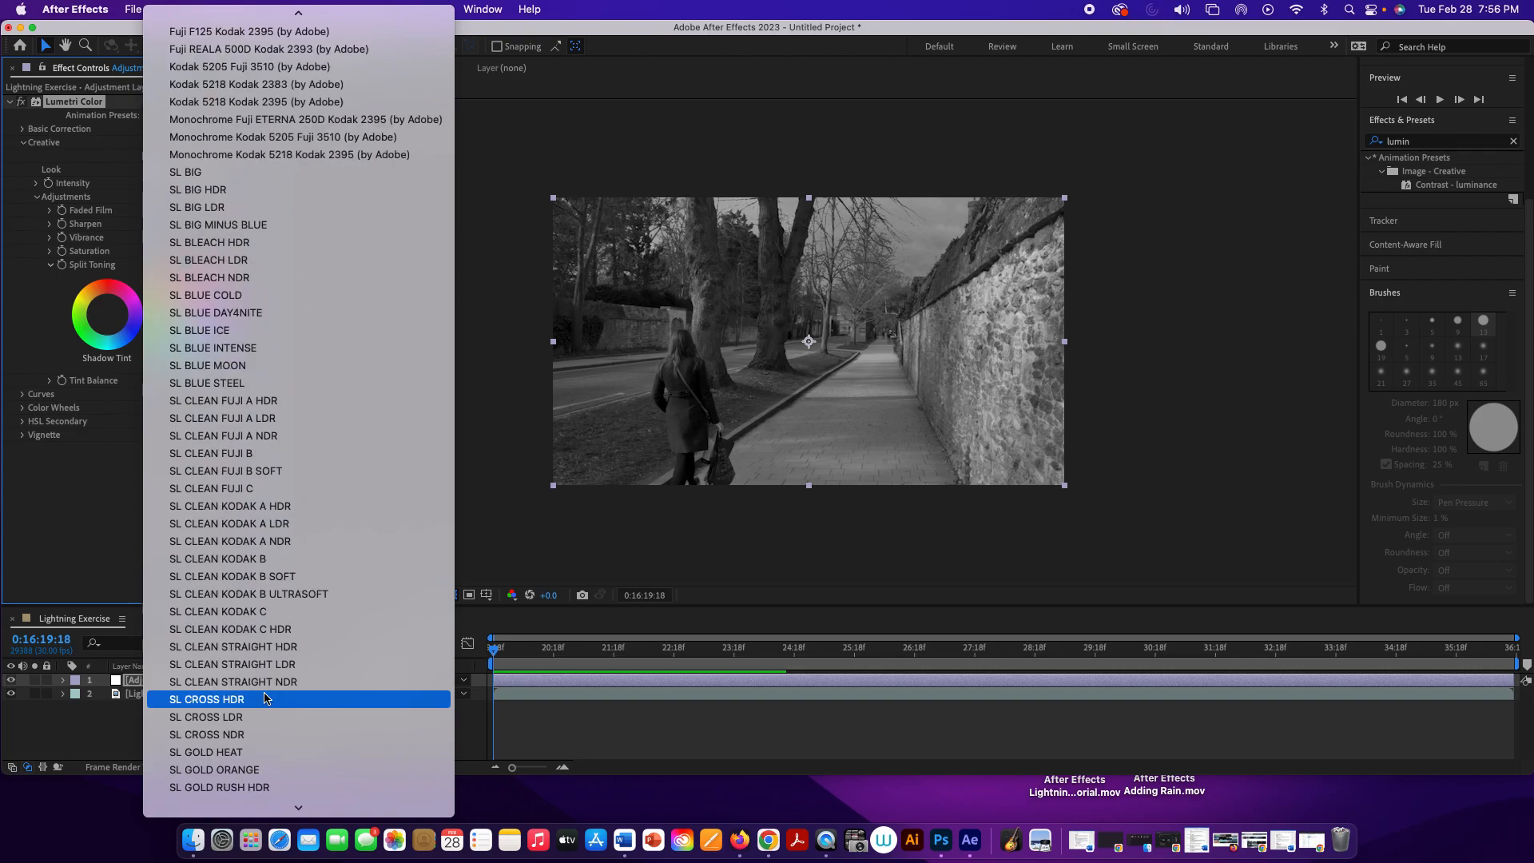
pyautogui.scroll(2, 266, 698)
pyautogui.scroll(-7, 266, 697)
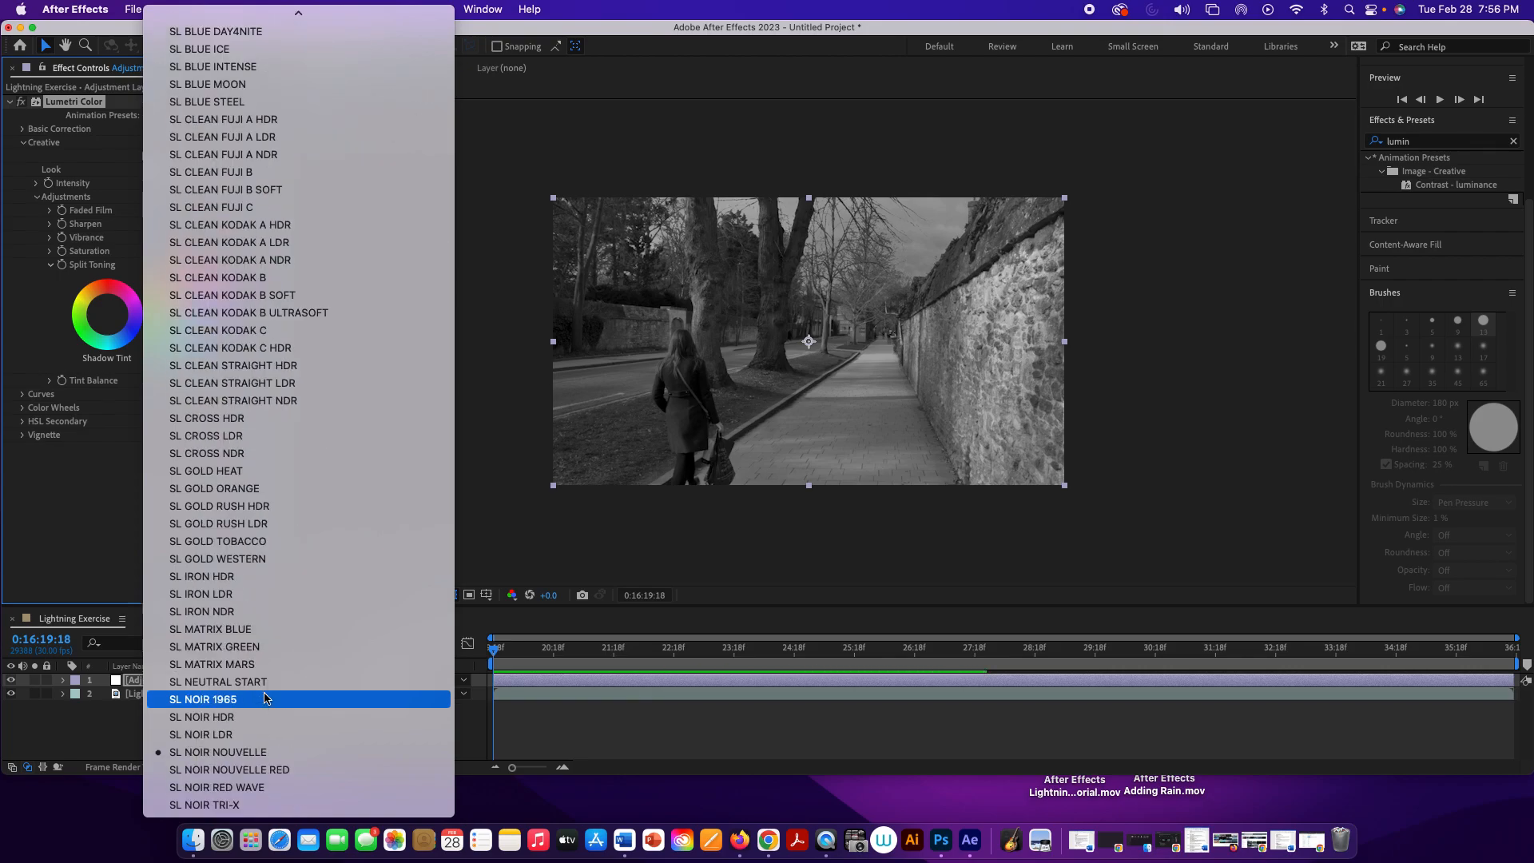
pyautogui.click(231, 630)
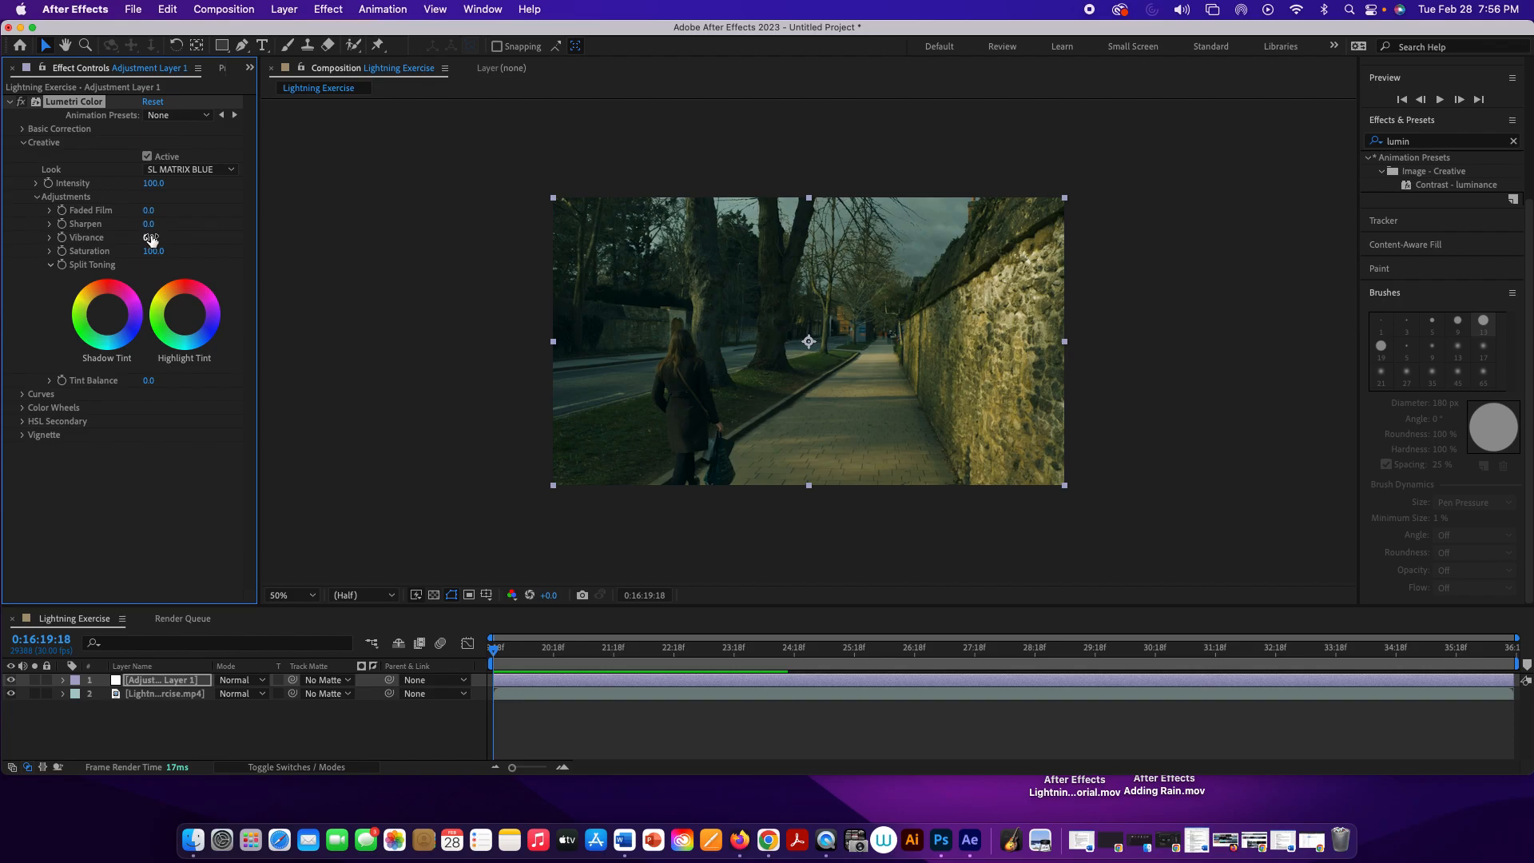
# Step: Lower the saturation in the Creative adjustments of Lumetri Color to 78
pyautogui.moveTo(153, 254); pyautogui.dragTo(135, 256)
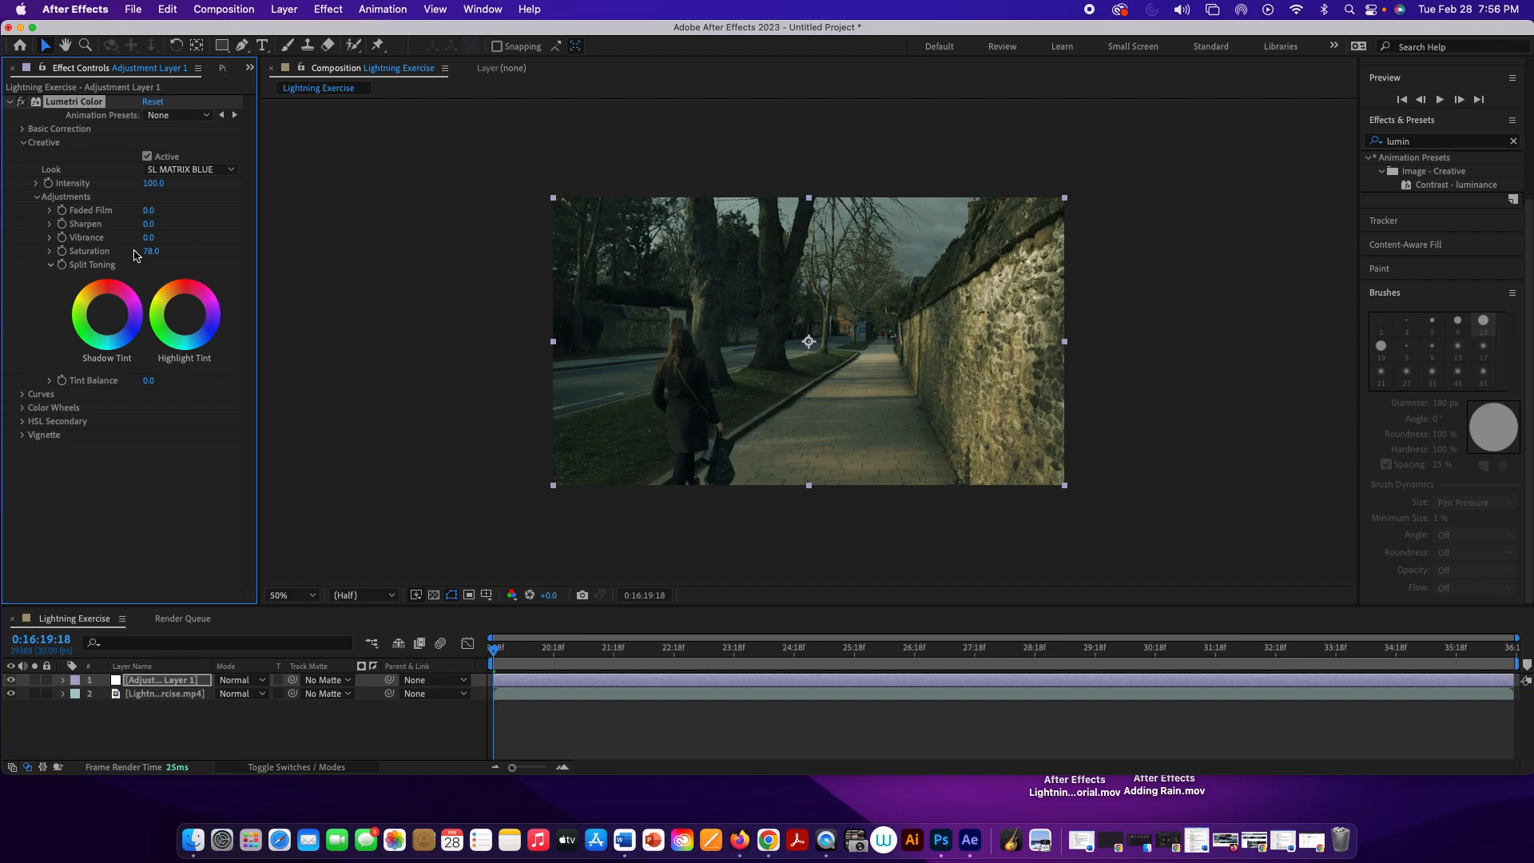
pyautogui.click(146, 252)
pyautogui.click(184, 255)
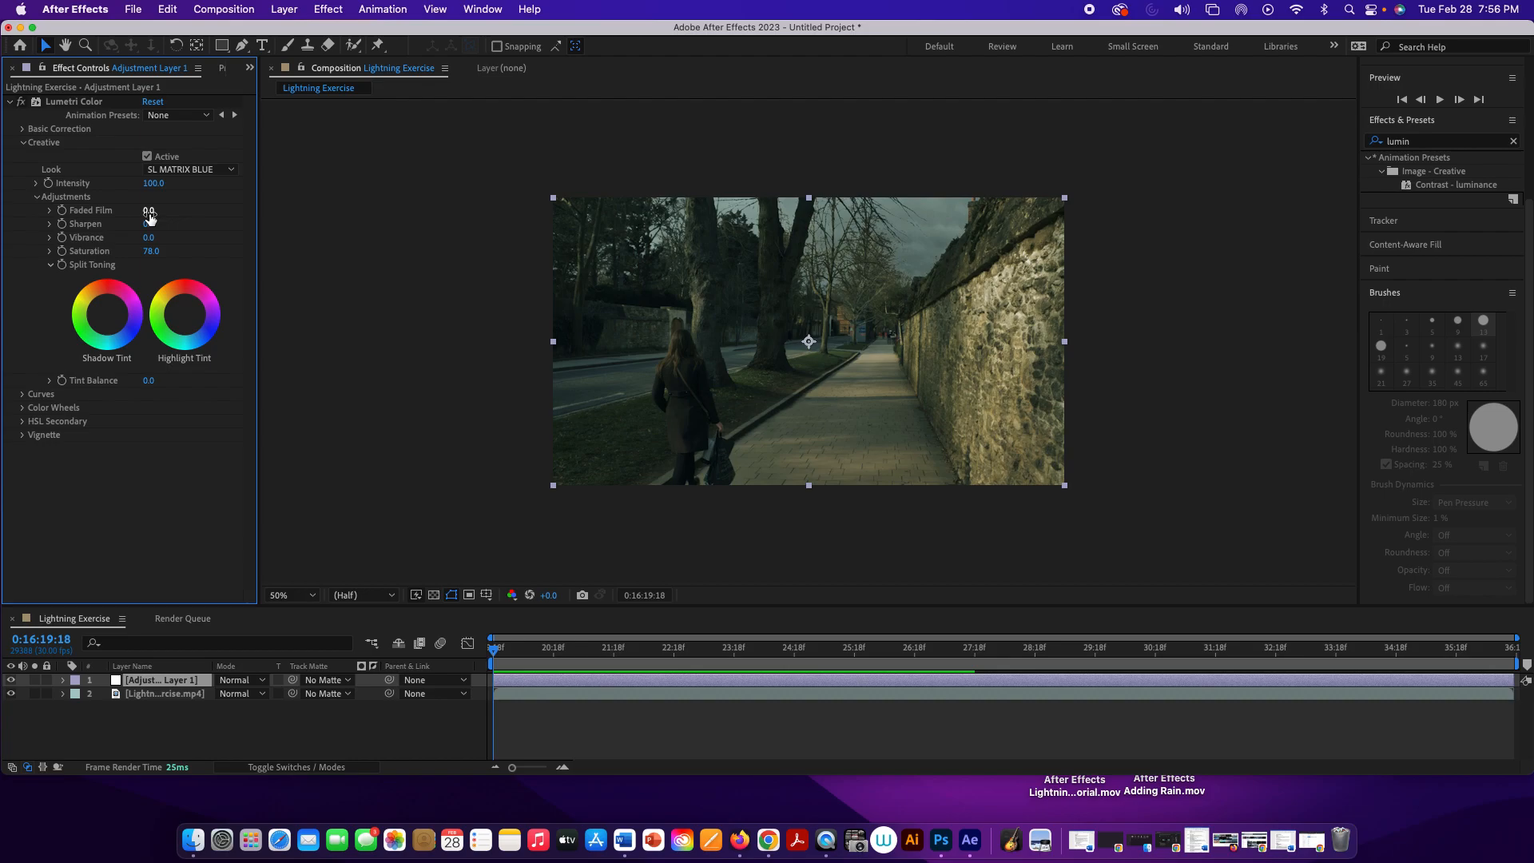
# Step: Raise the Faded Film amount in the Creative adjustments to 40
pyautogui.moveTo(148, 216); pyautogui.dragTo(169, 212)
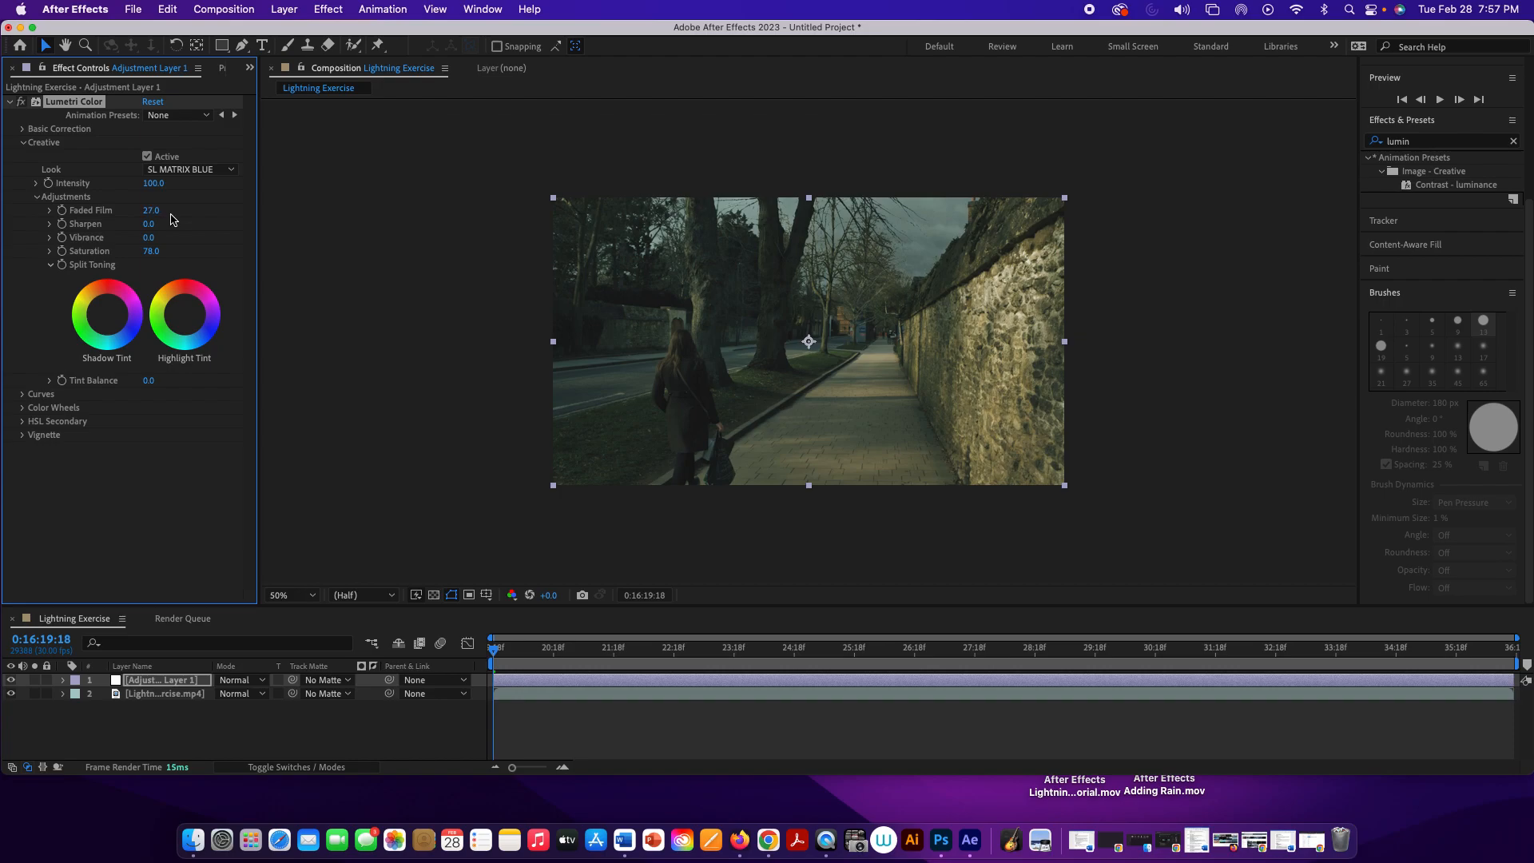
pyautogui.click(164, 213)
pyautogui.press('Return')
pyautogui.moveTo(159, 213); pyautogui.dragTo(164, 213)
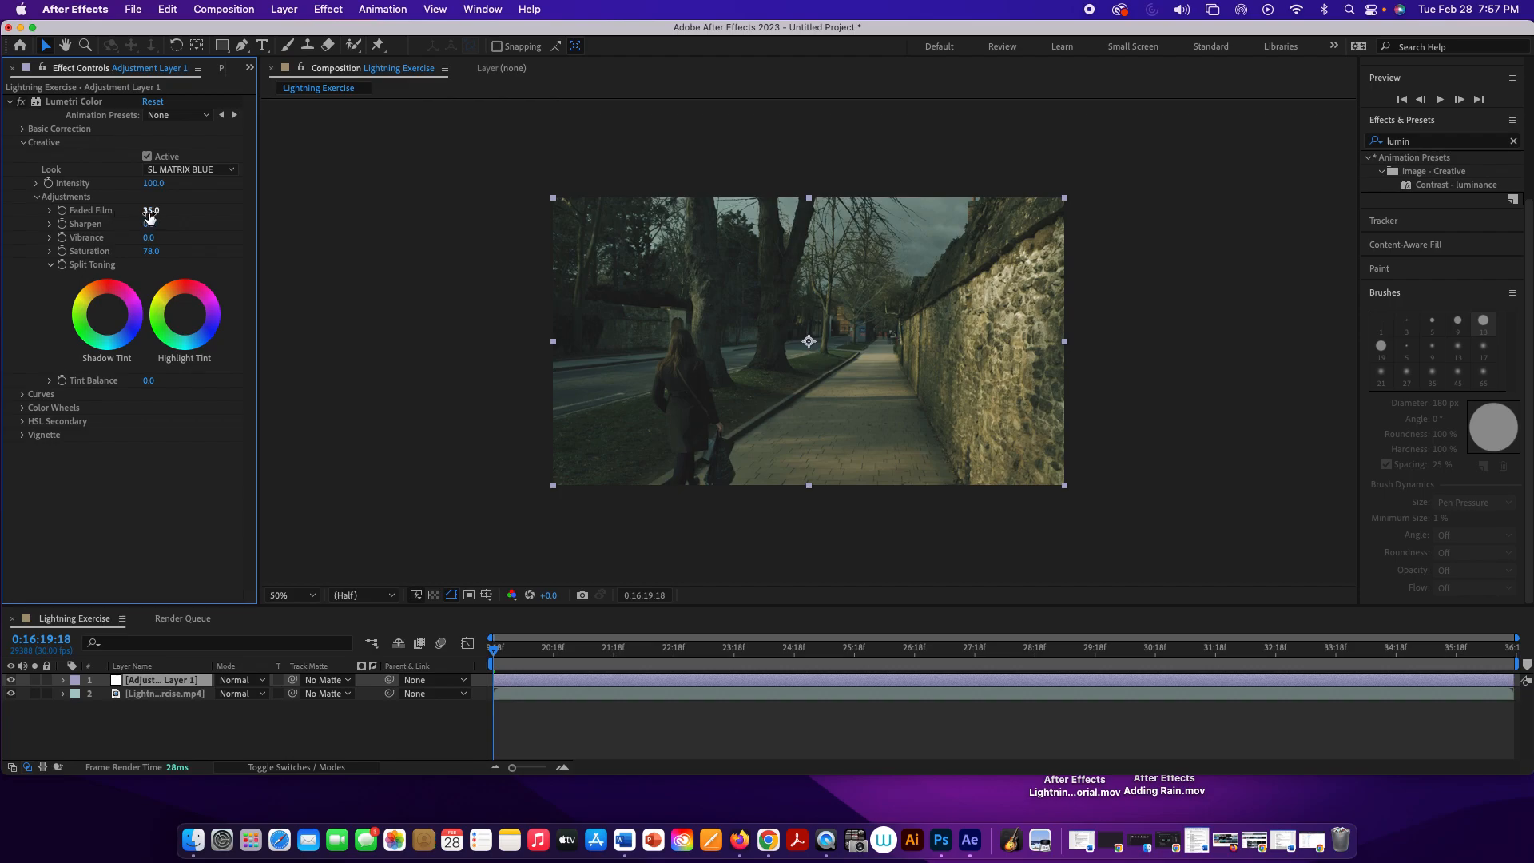
pyautogui.moveTo(150, 213); pyautogui.dragTo(139, 215)
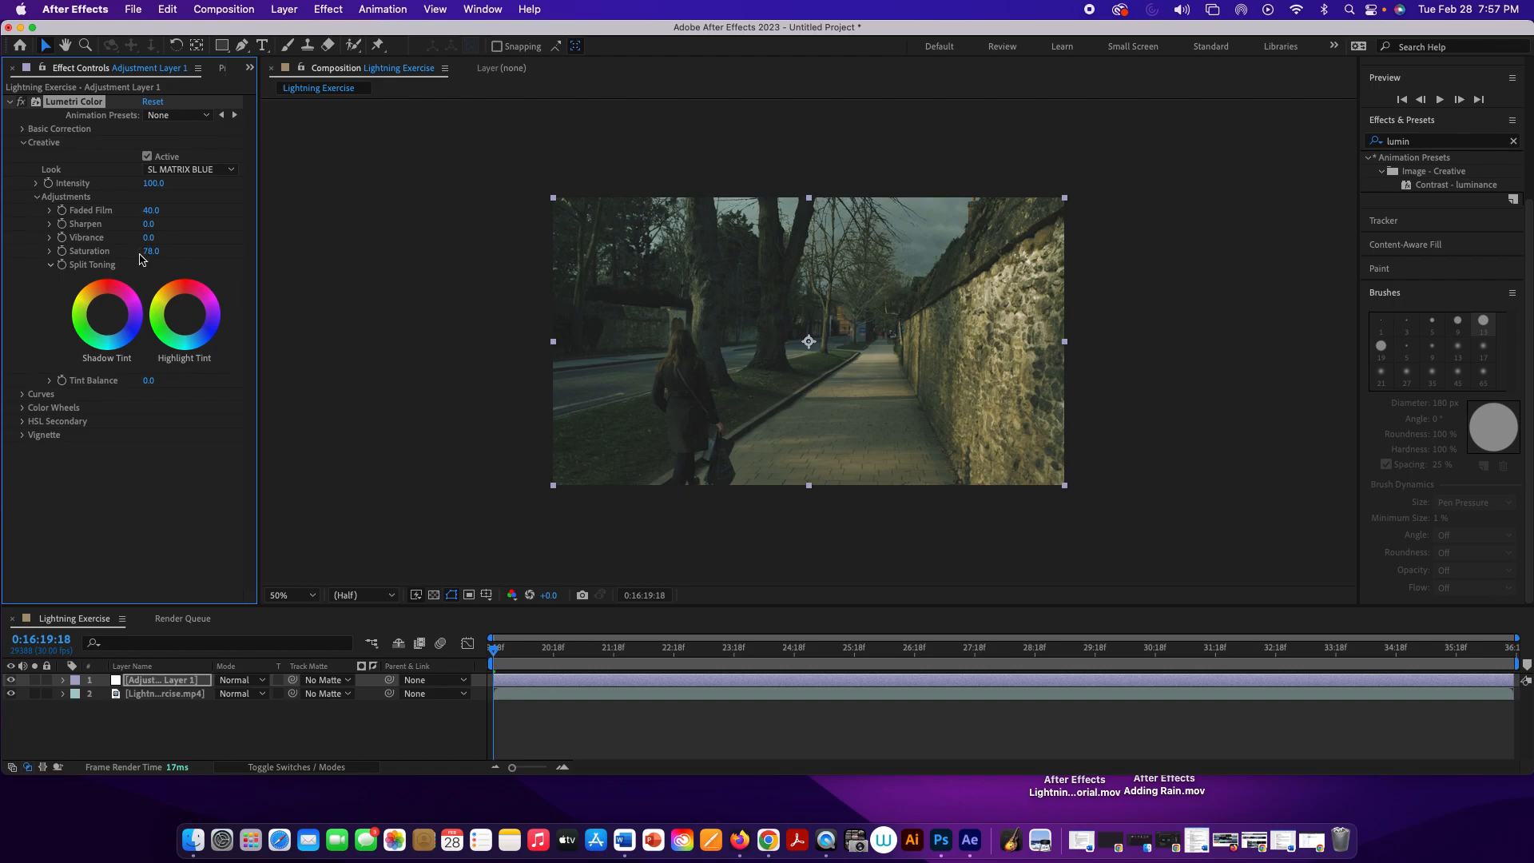
# Step: Set the Lumetri Basic Correction to temperature -29, exposure 0.1 and highlights -9
pyautogui.click(23, 130)
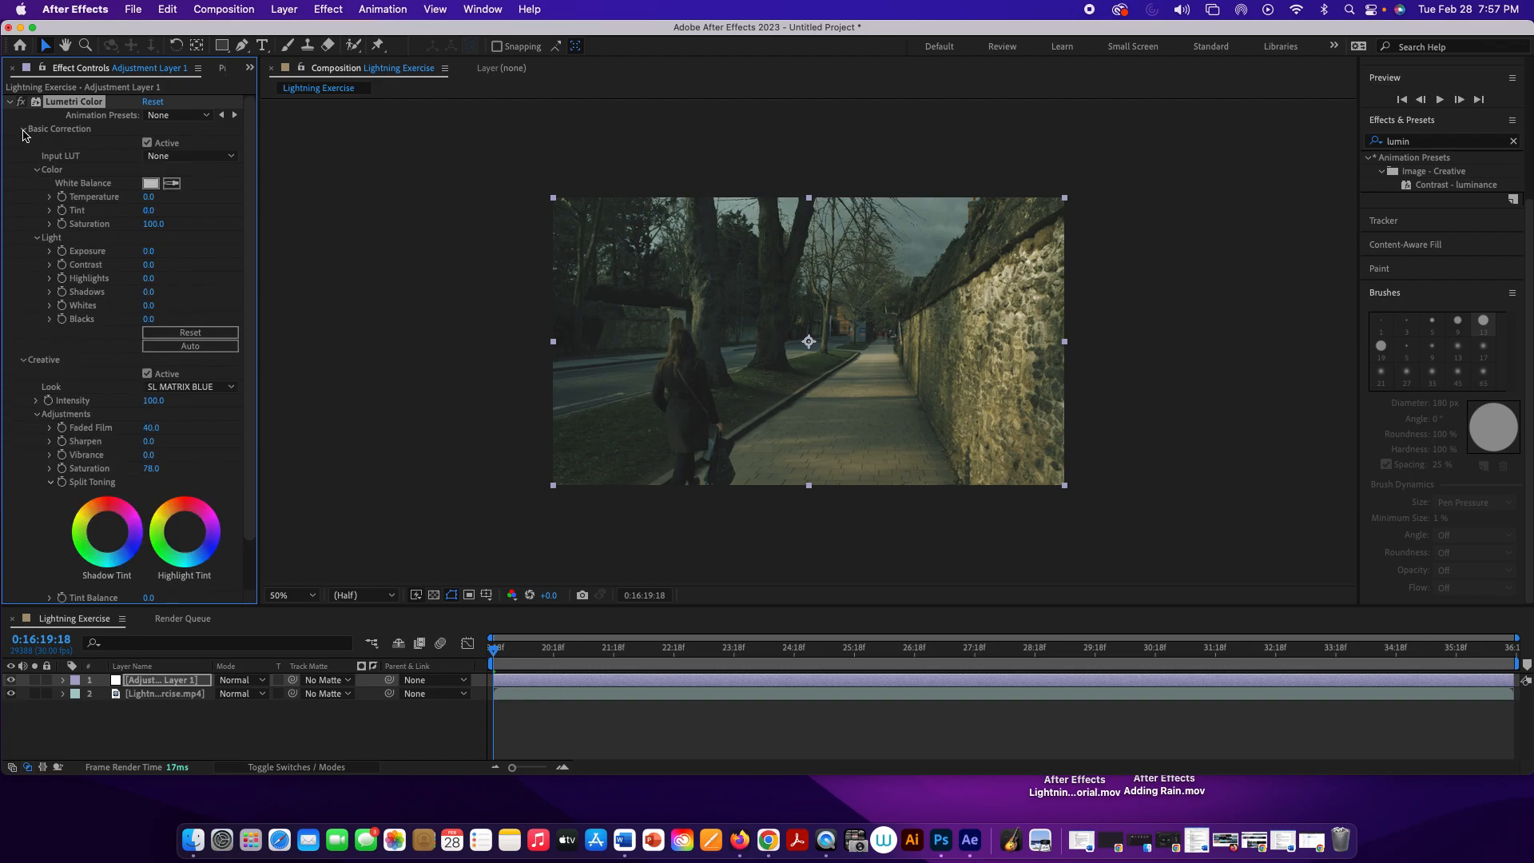
pyautogui.moveTo(151, 199); pyautogui.dragTo(140, 196)
pyautogui.moveTo(149, 259); pyautogui.dragTo(148, 255)
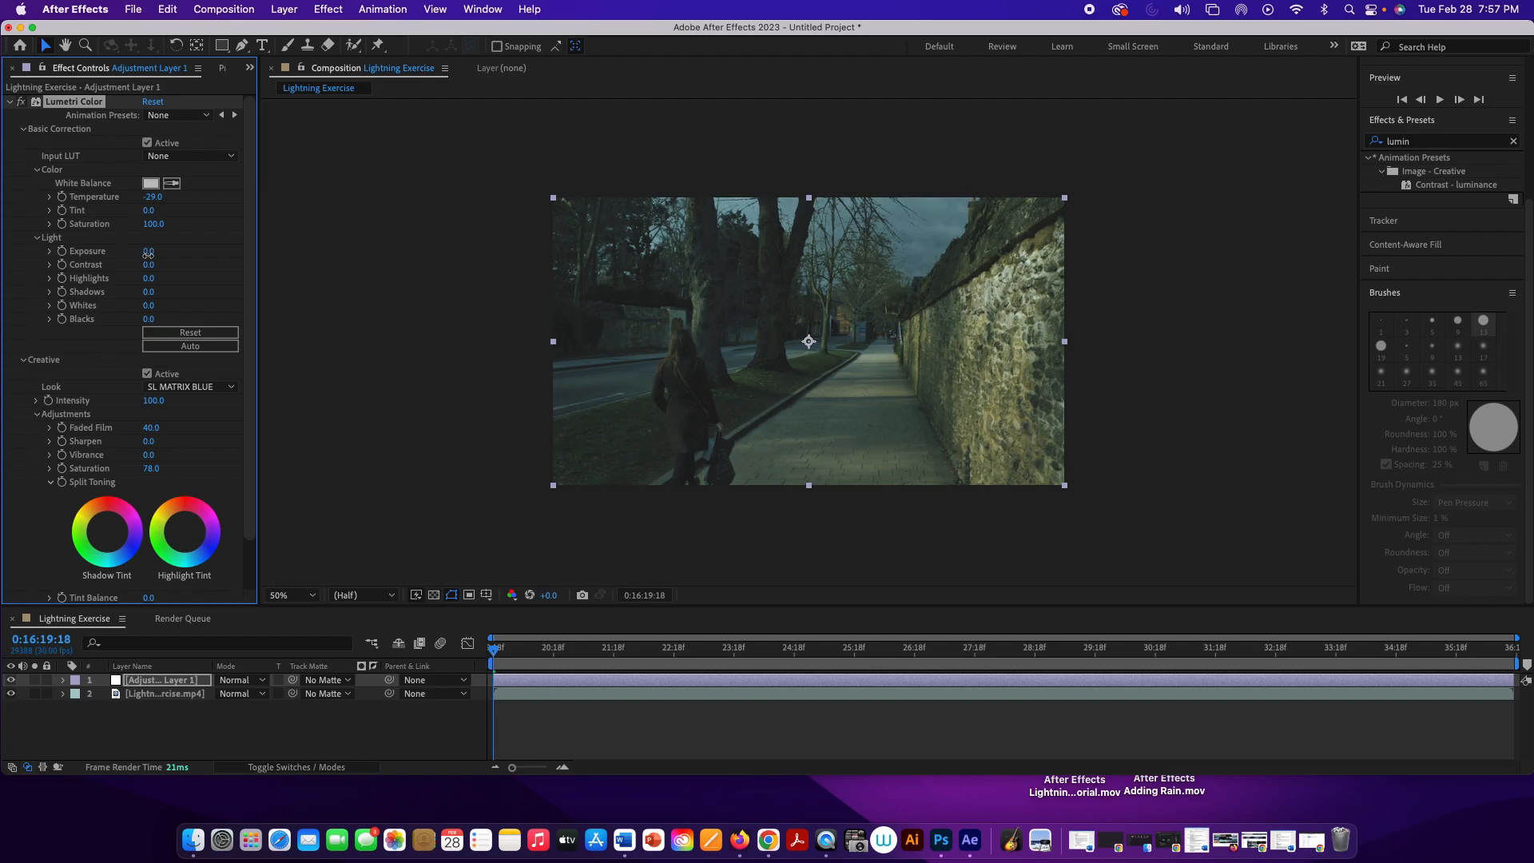
pyautogui.moveTo(148, 255); pyautogui.dragTo(150, 255)
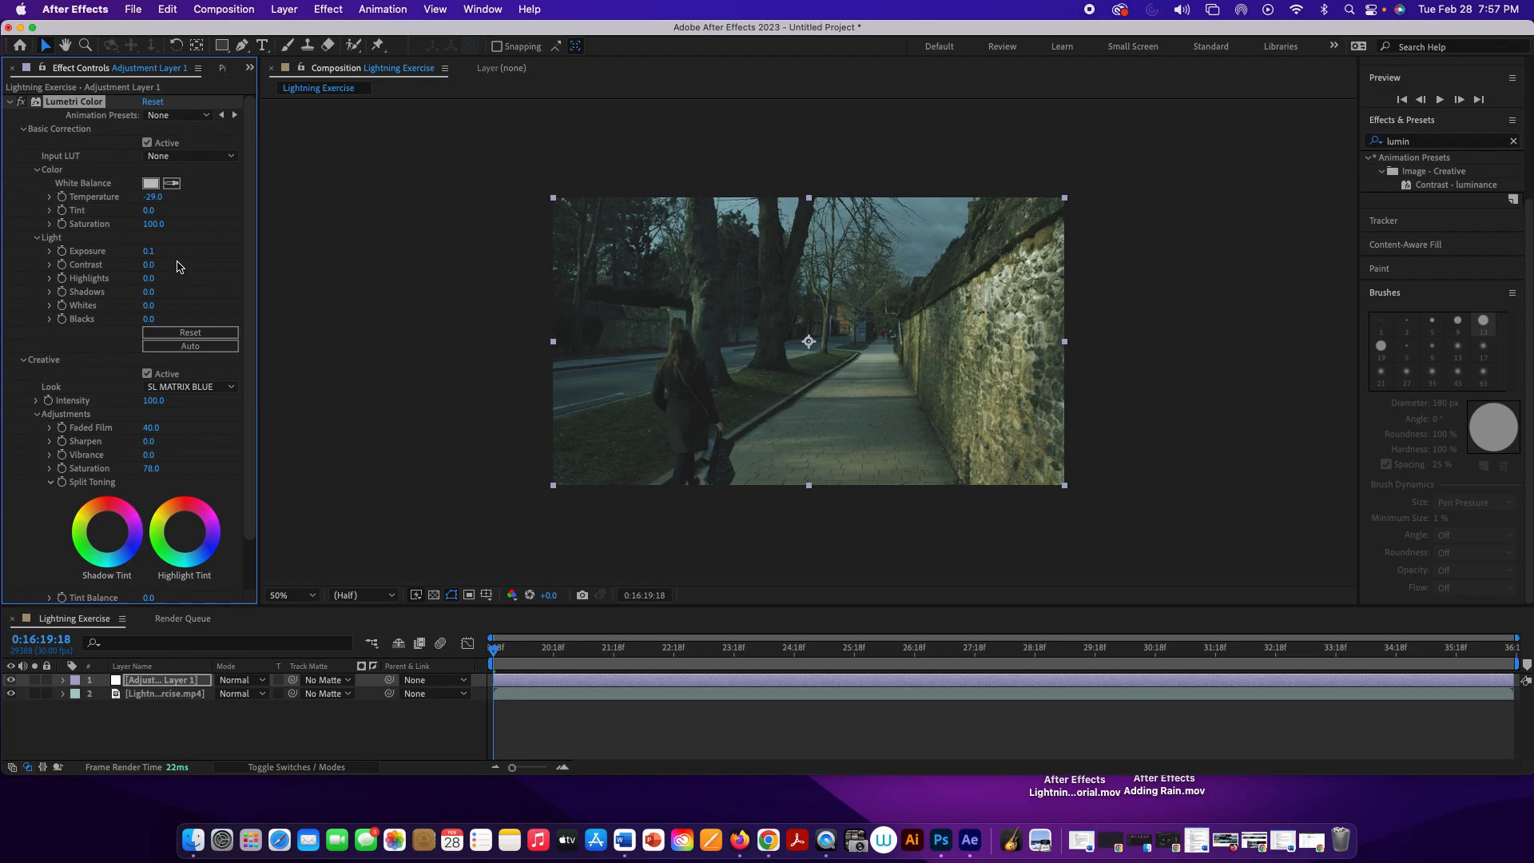
pyautogui.moveTo(156, 254); pyautogui.dragTo(156, 253)
pyautogui.moveTo(151, 278); pyautogui.dragTo(139, 283)
pyautogui.click(322, 309)
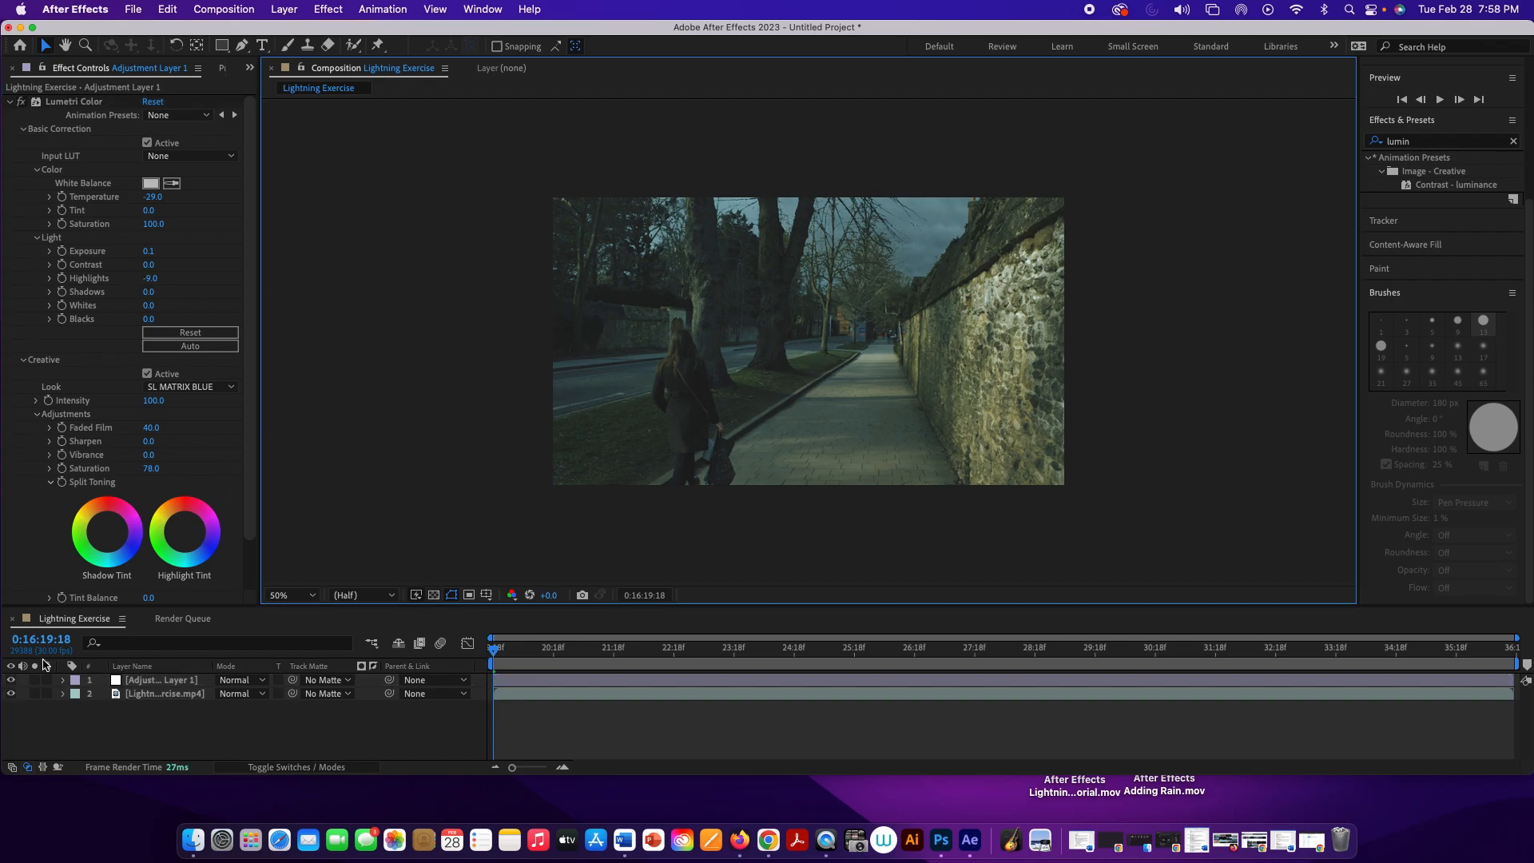
# Step: Toggle the adjustment layer's visibility repeatedly to compare the footage with and without the color adjustment
pyautogui.click(11, 680)
pyautogui.click(10, 680)
pyautogui.click(9, 680)
pyautogui.click(9, 680)
pyautogui.click(9, 680)
pyautogui.click(9, 680)
pyautogui.click(9, 680)
pyautogui.click(9, 679)
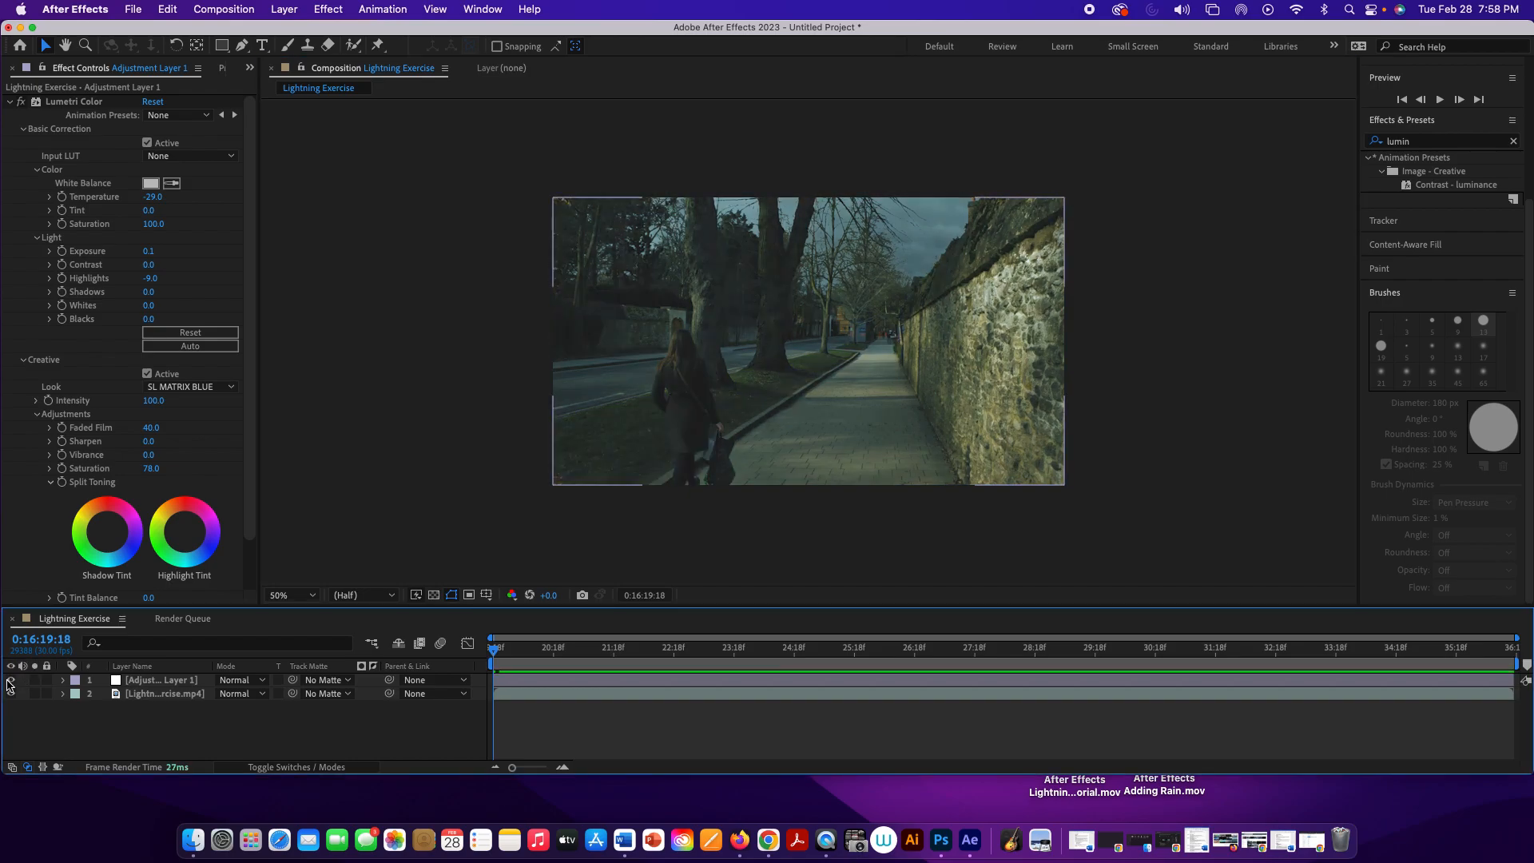
pyautogui.click(8, 680)
pyautogui.click(8, 680)
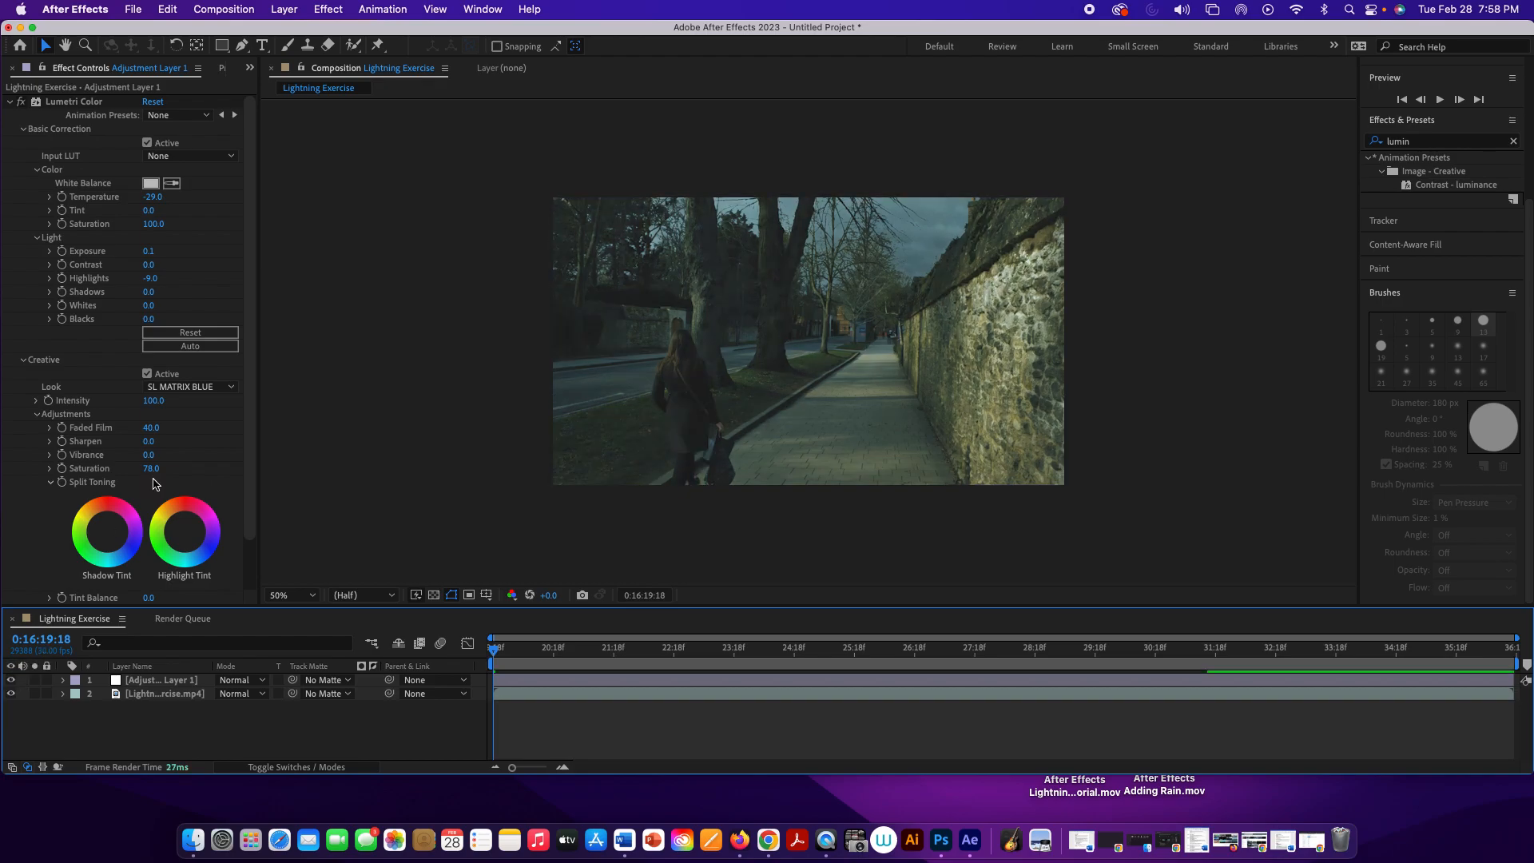
# Step: Add a second adjustment layer above the color-graded adjustment layer in the Lightning Exercise composition
pyautogui.click(187, 685)
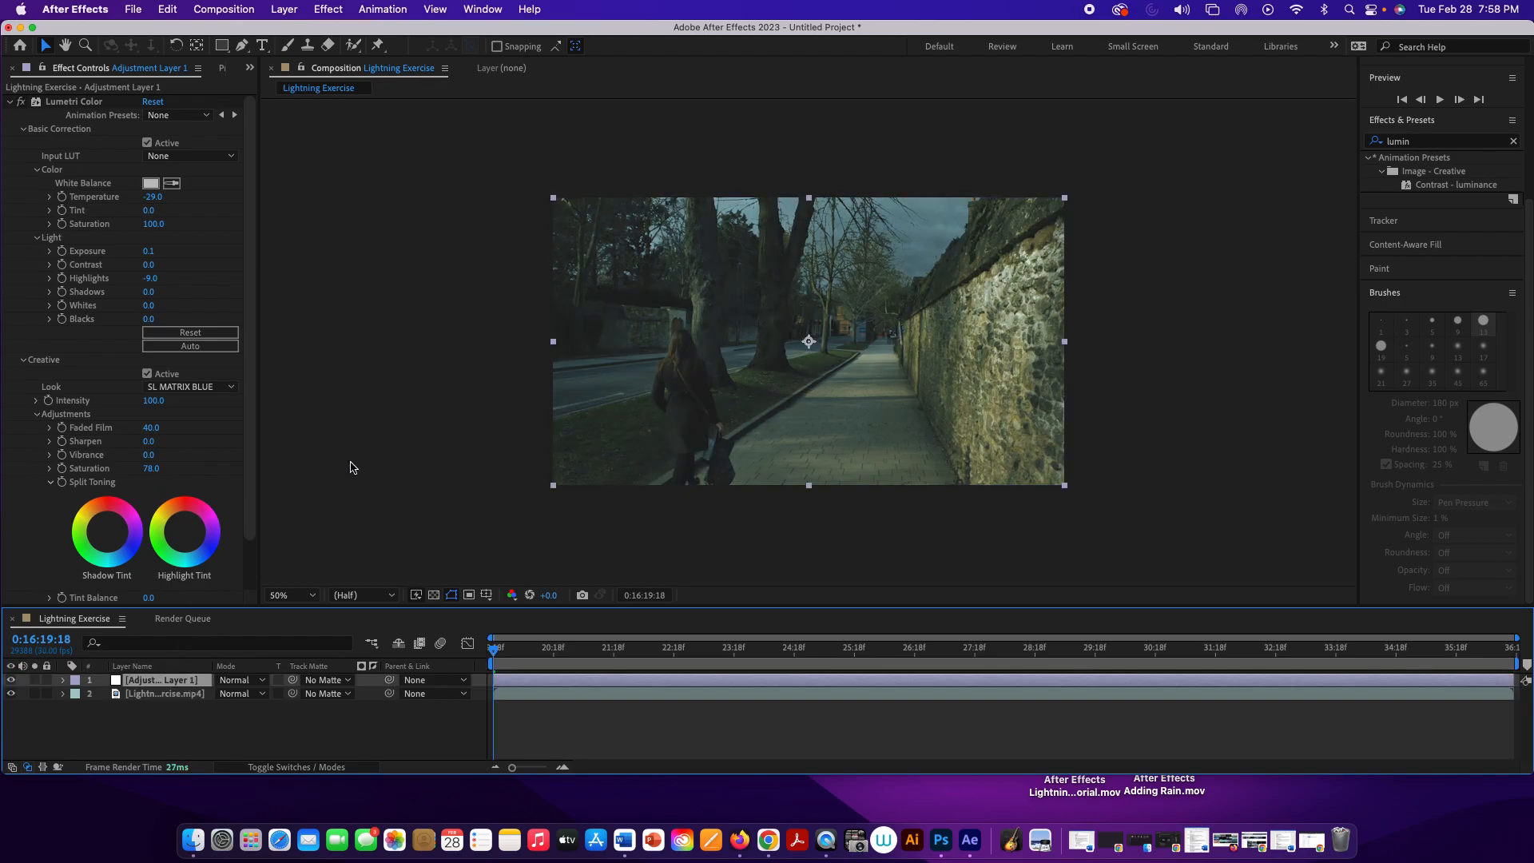
pyautogui.click(285, 10)
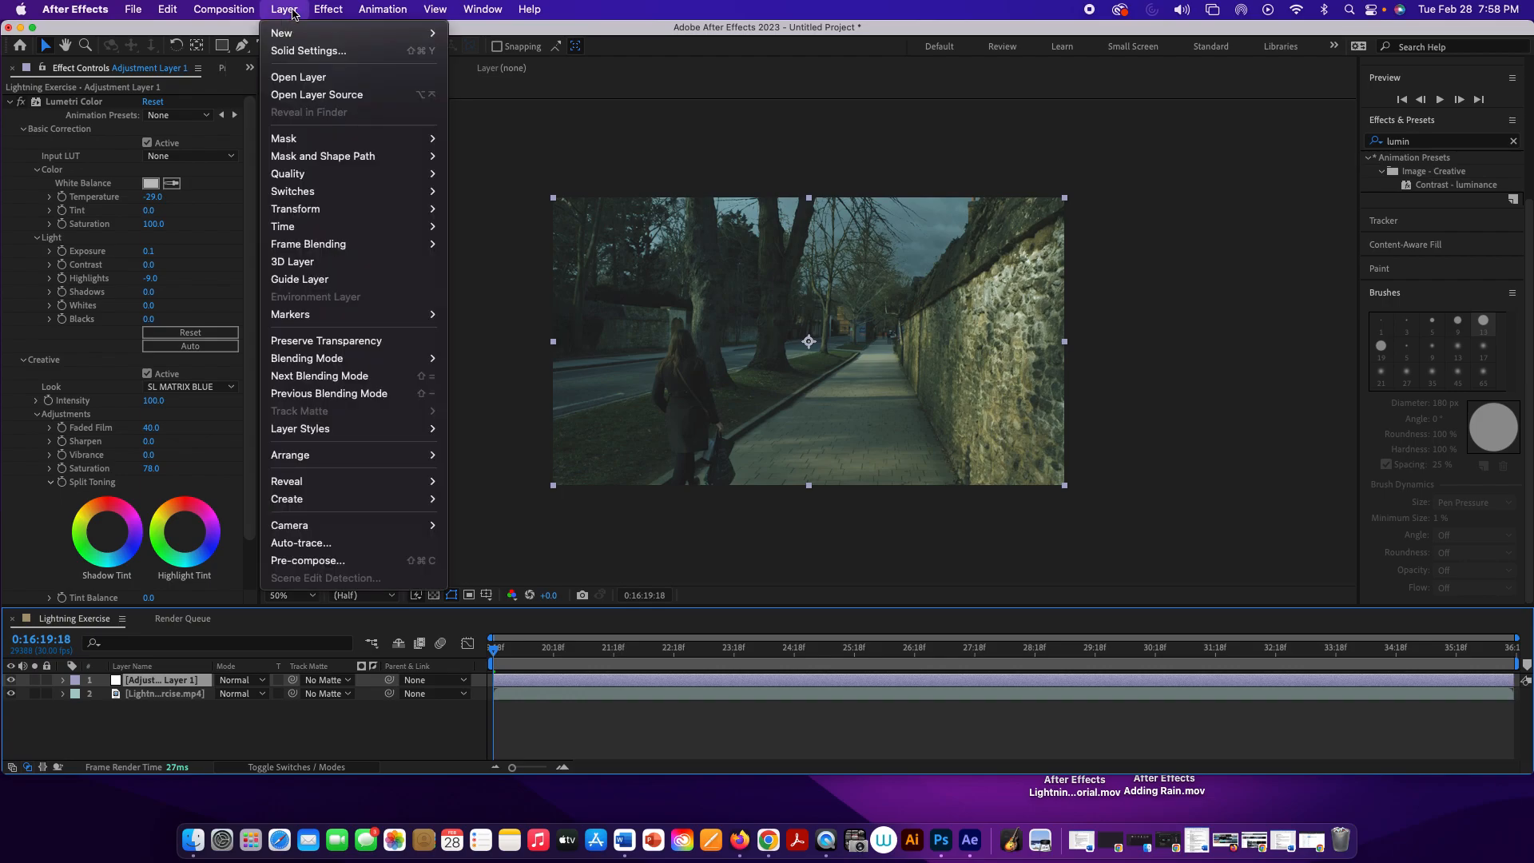
pyautogui.moveTo(294, 33)
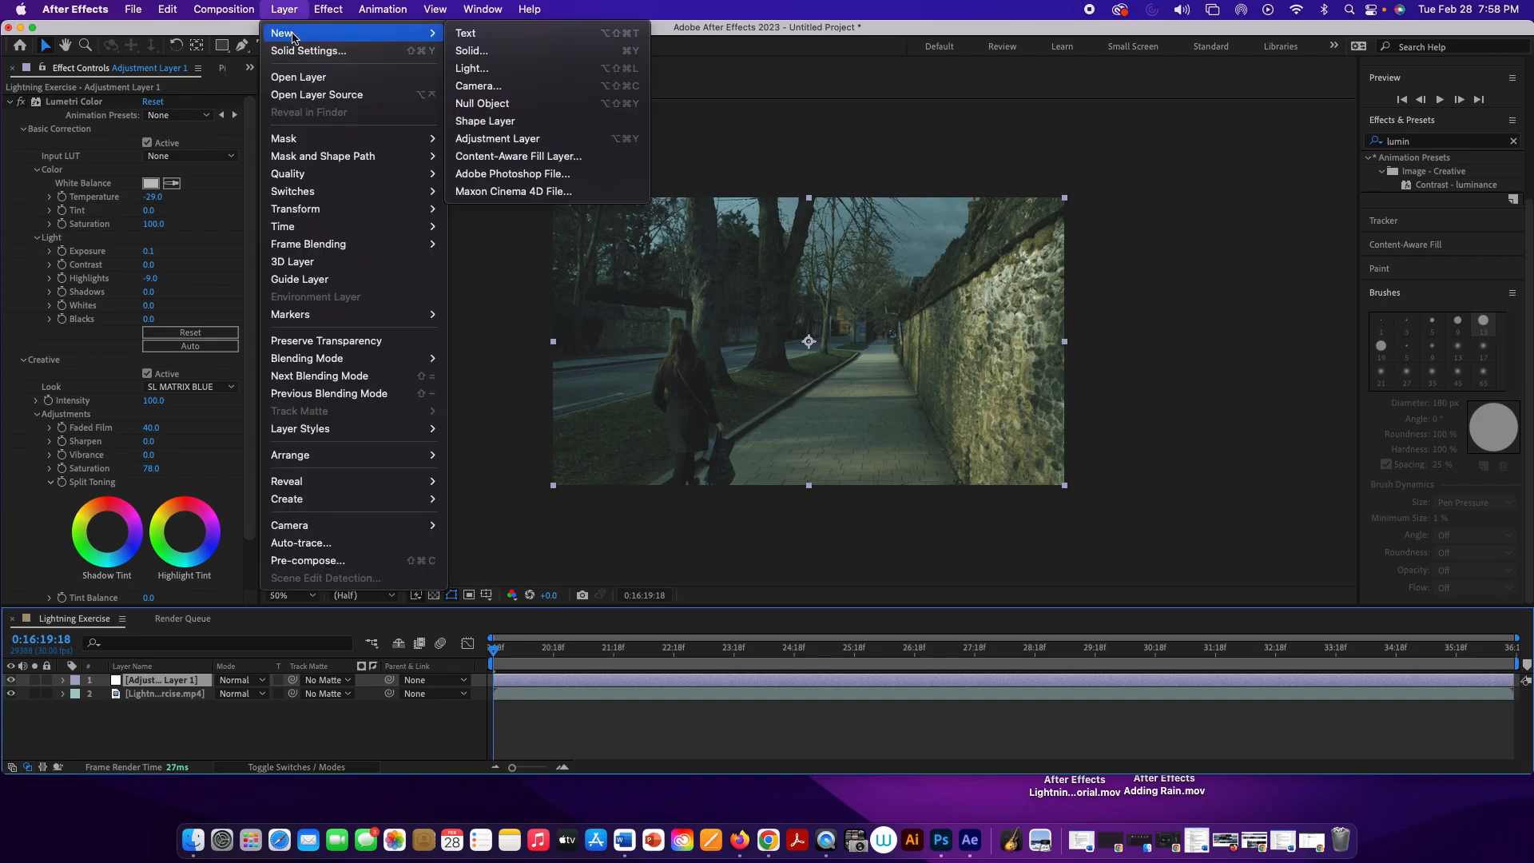
pyautogui.click(505, 140)
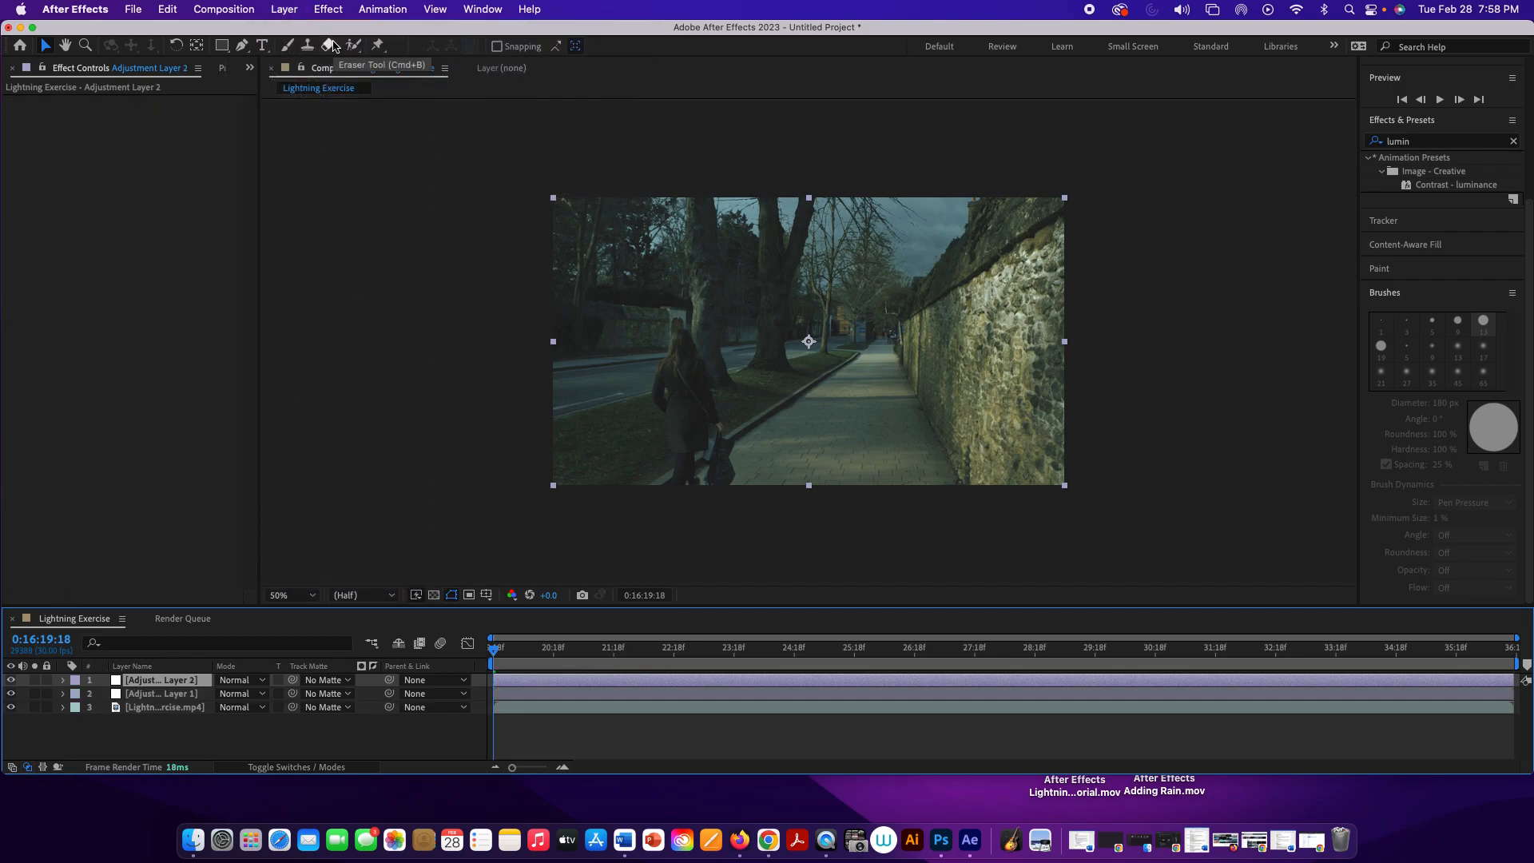
# Step: Rename the adjustment layer that carries the Lumetri grade to Color Adjust
pyautogui.click(181, 696)
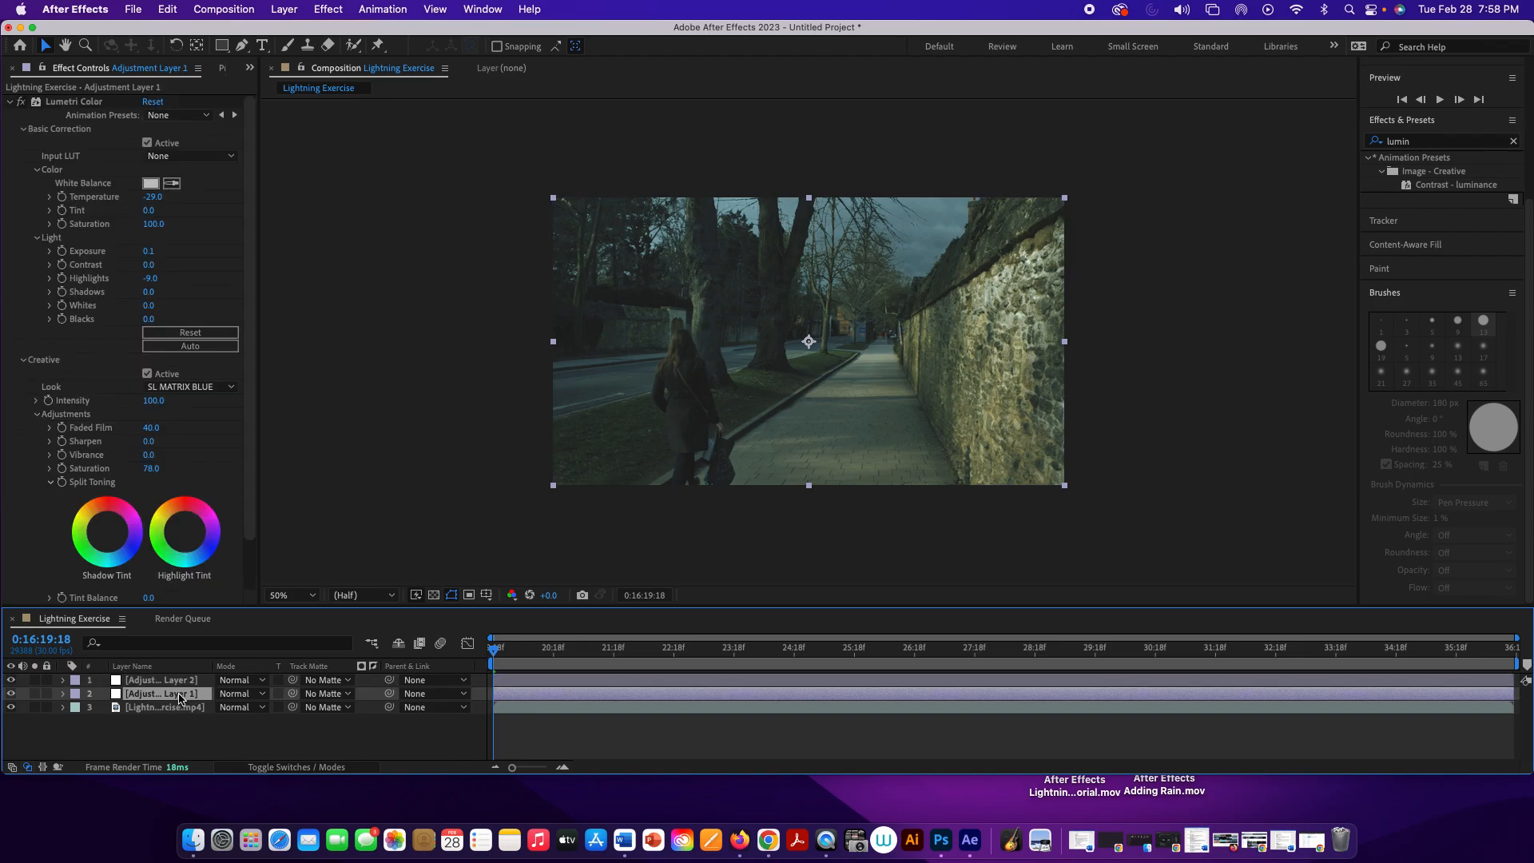
pyautogui.rightClick(181, 699)
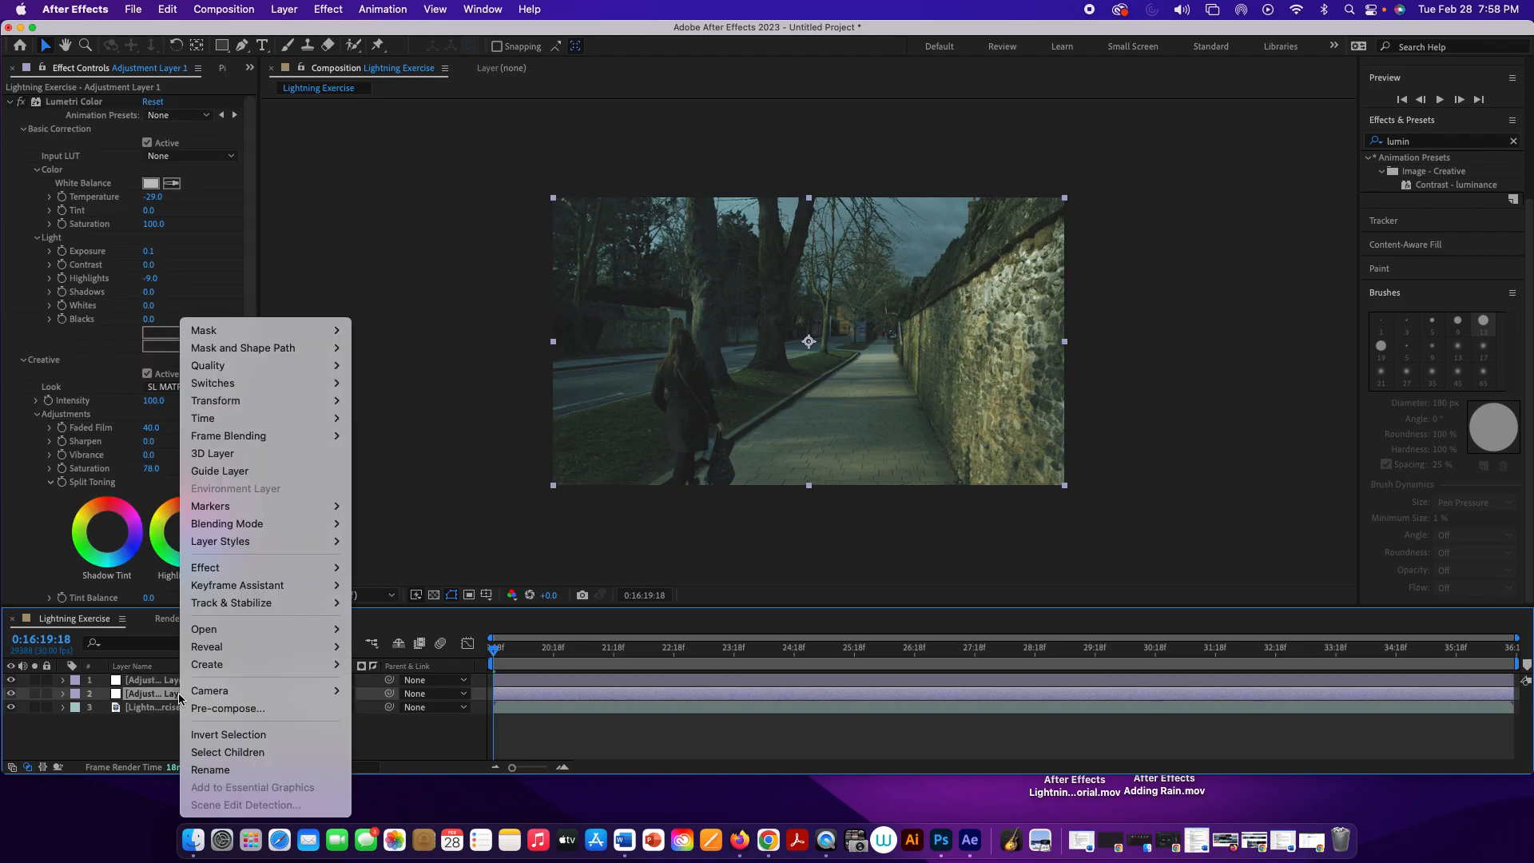
pyautogui.click(250, 770)
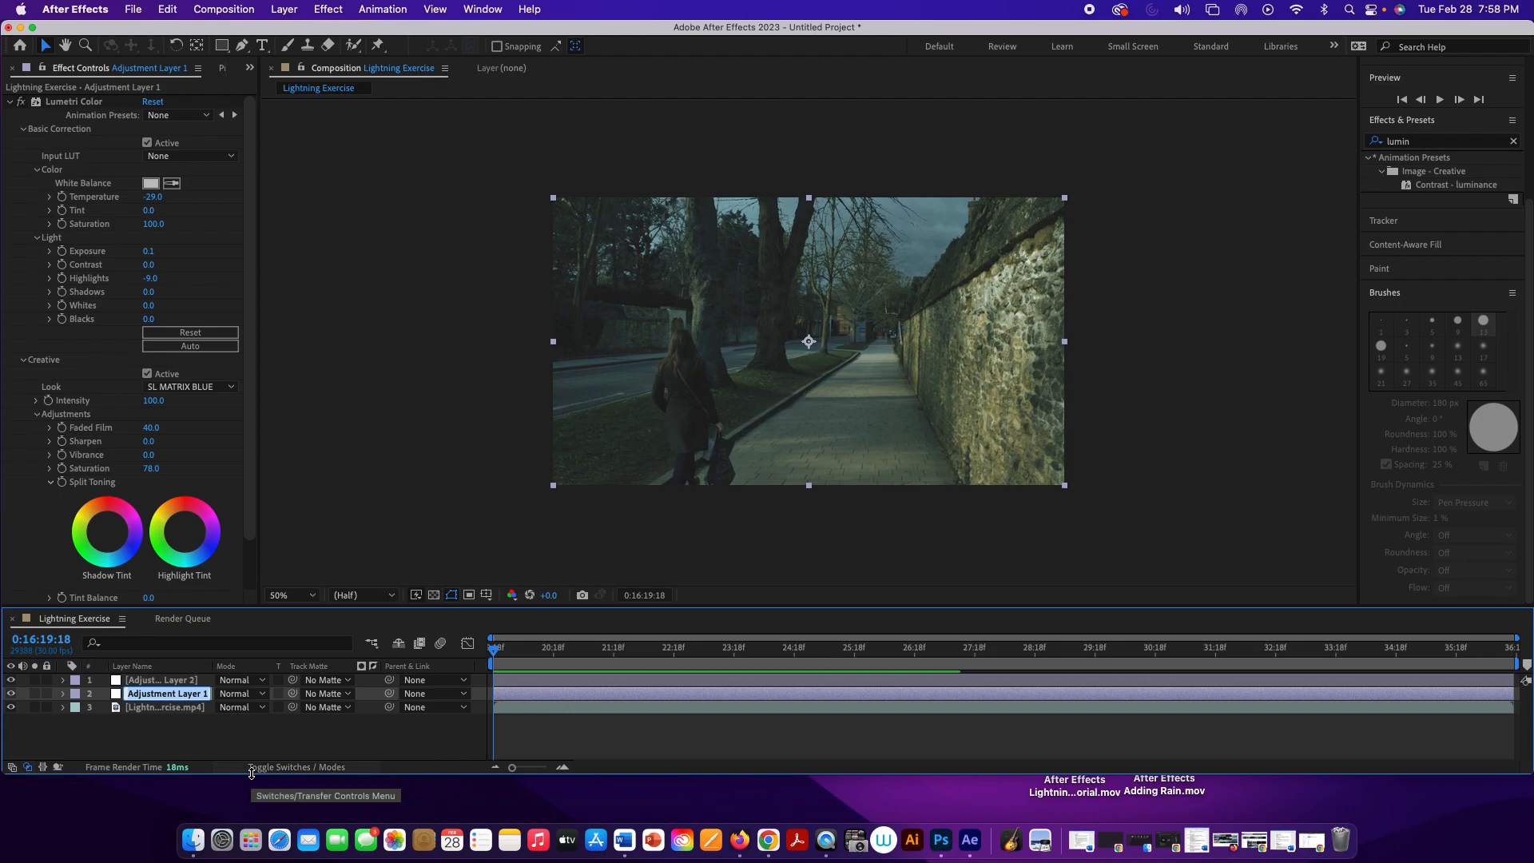
pyautogui.write('Co')
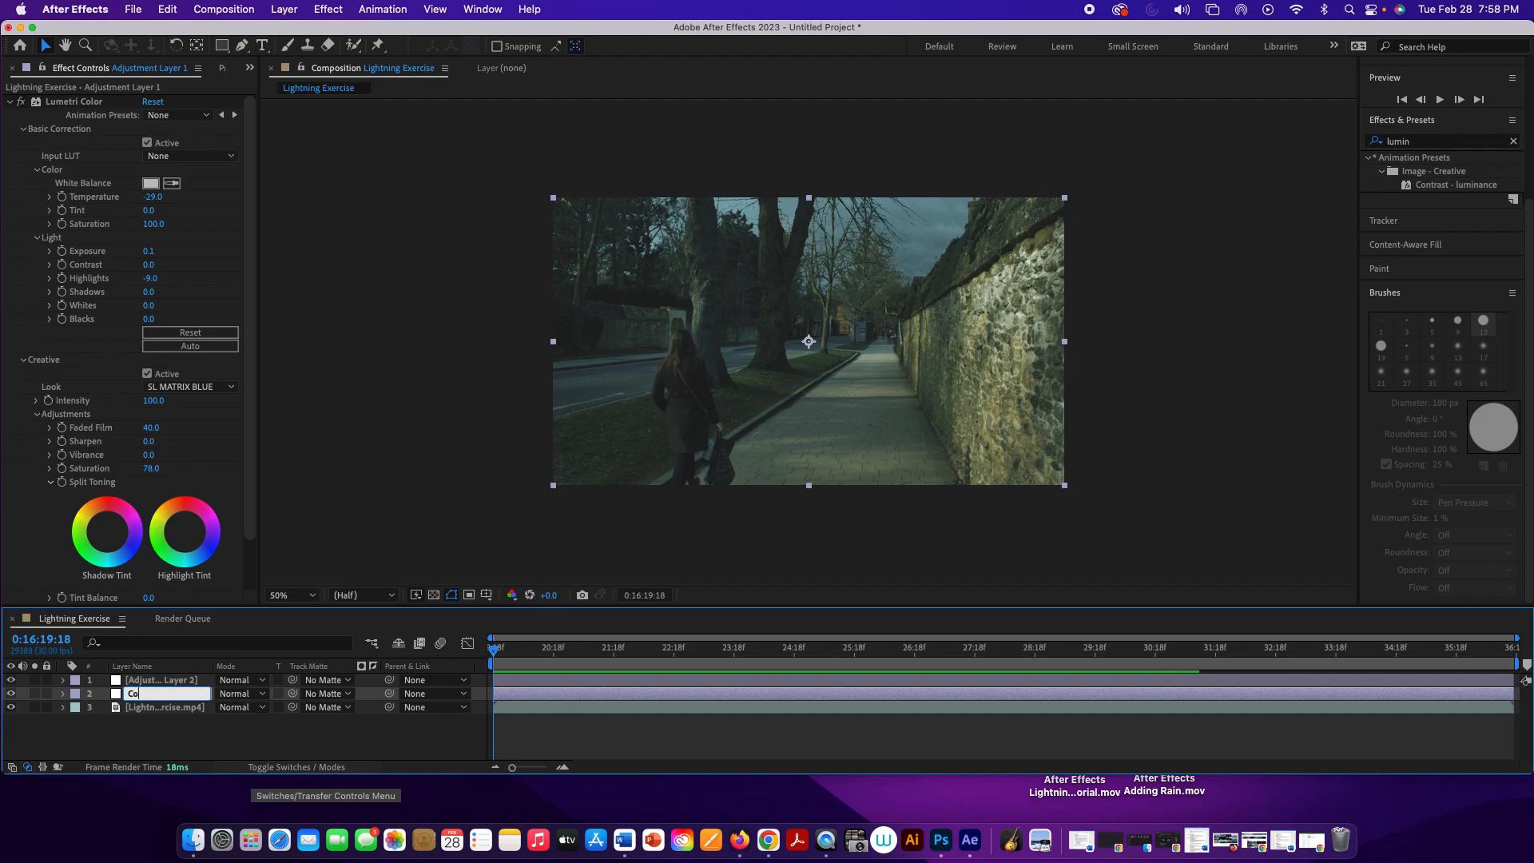
pyautogui.write('lor Adjust')
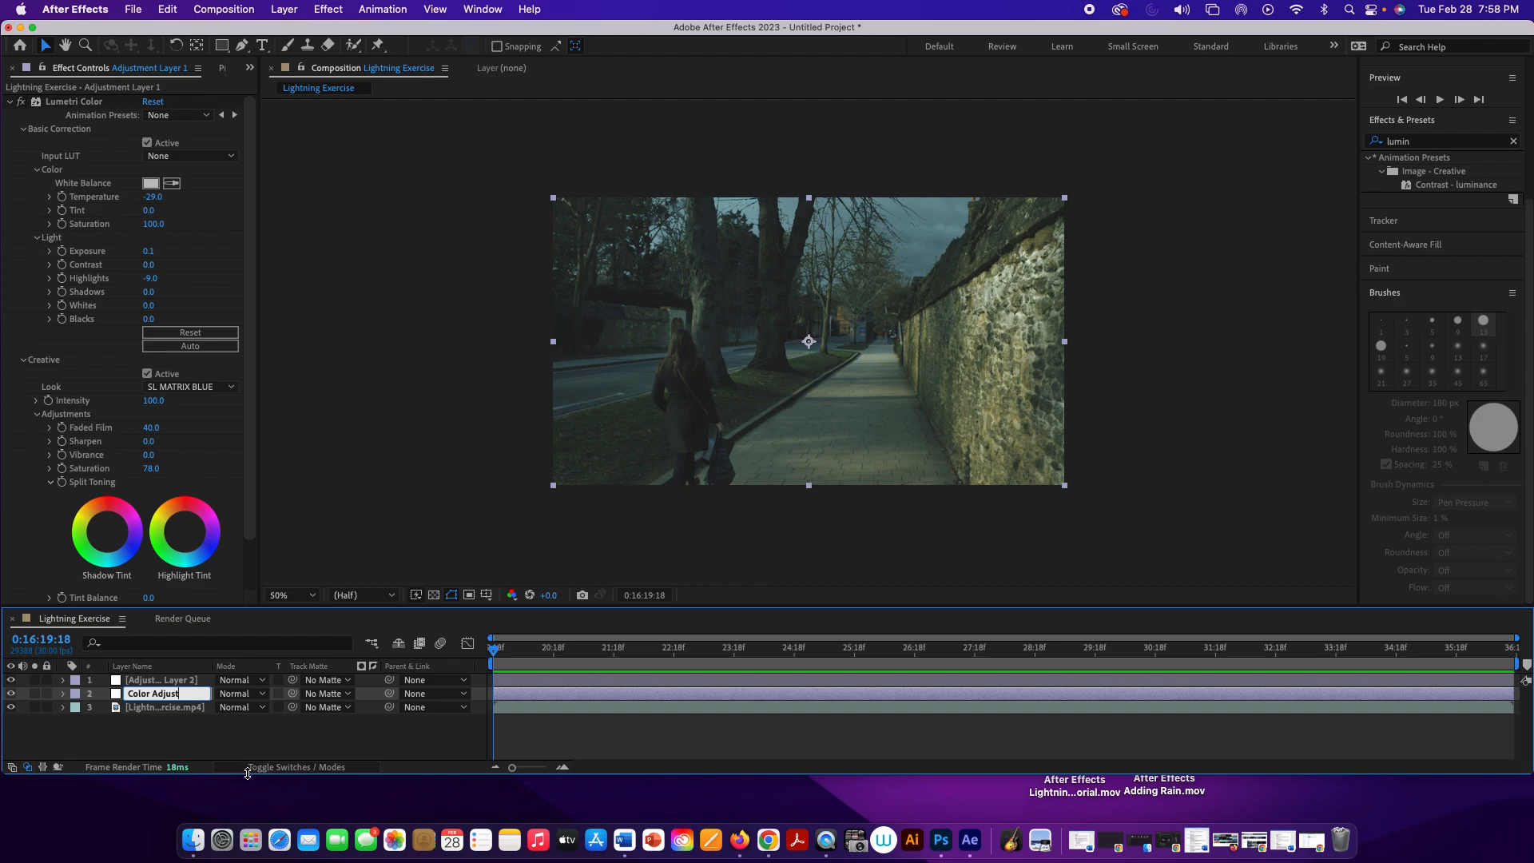
pyautogui.click(244, 754)
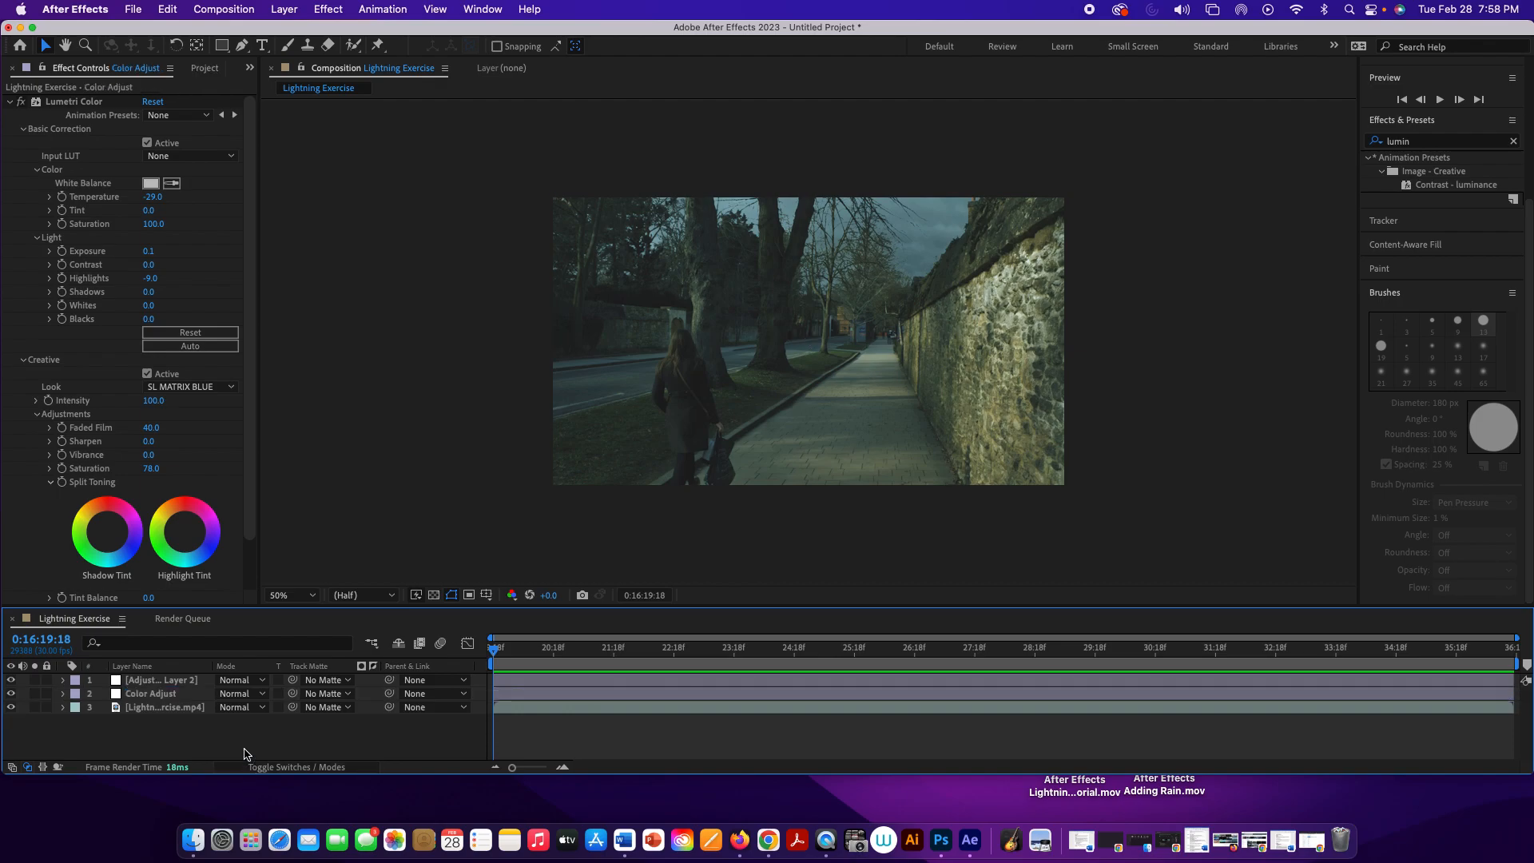
# Step: Rename the new, empty adjustment layer to Rain
pyautogui.click(161, 679)
pyautogui.rightClick(161, 679)
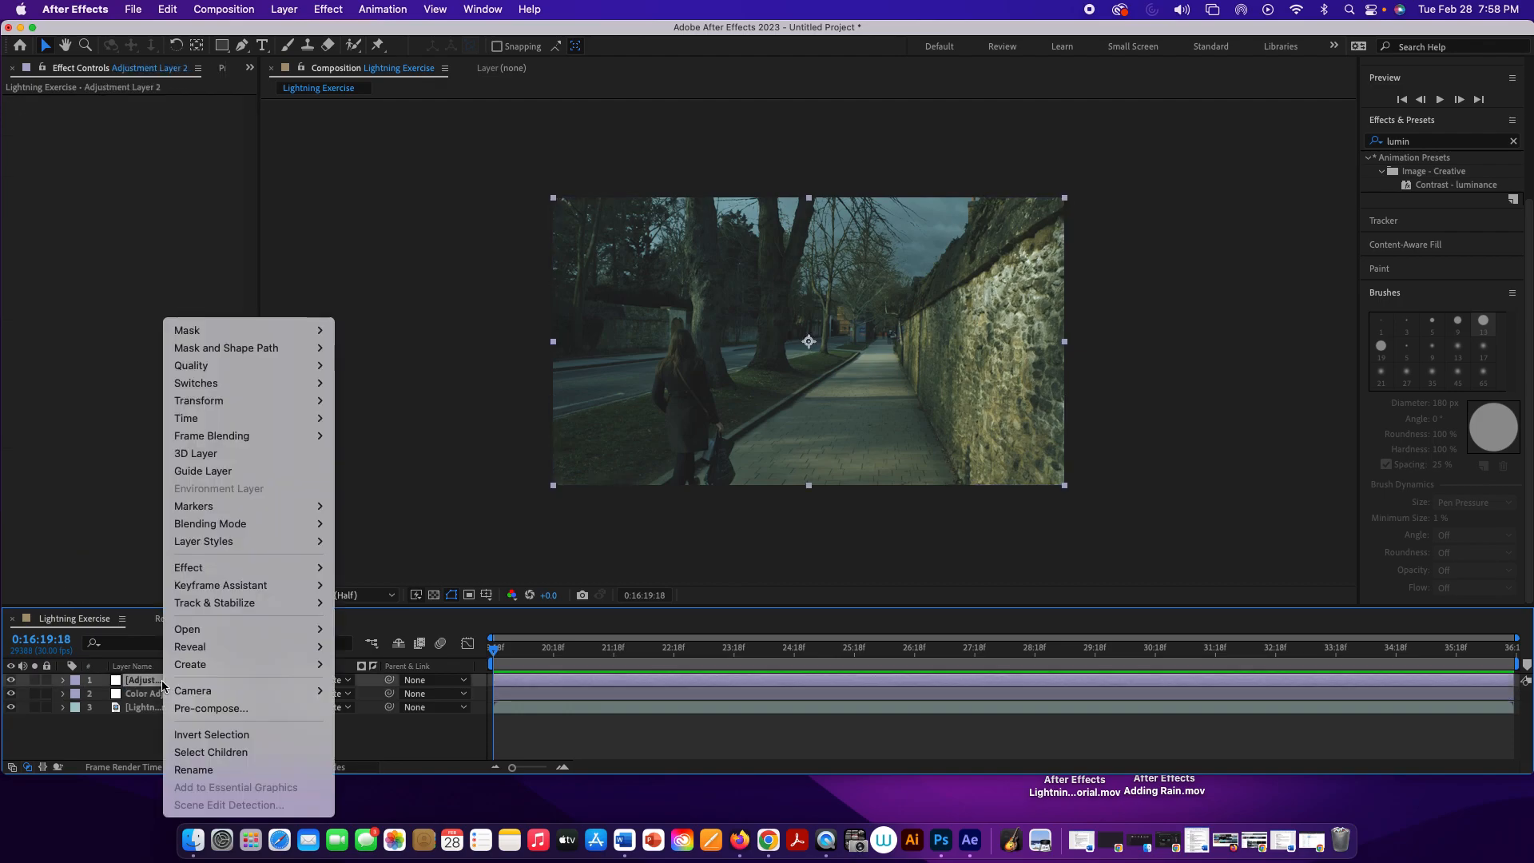
pyautogui.click(212, 769)
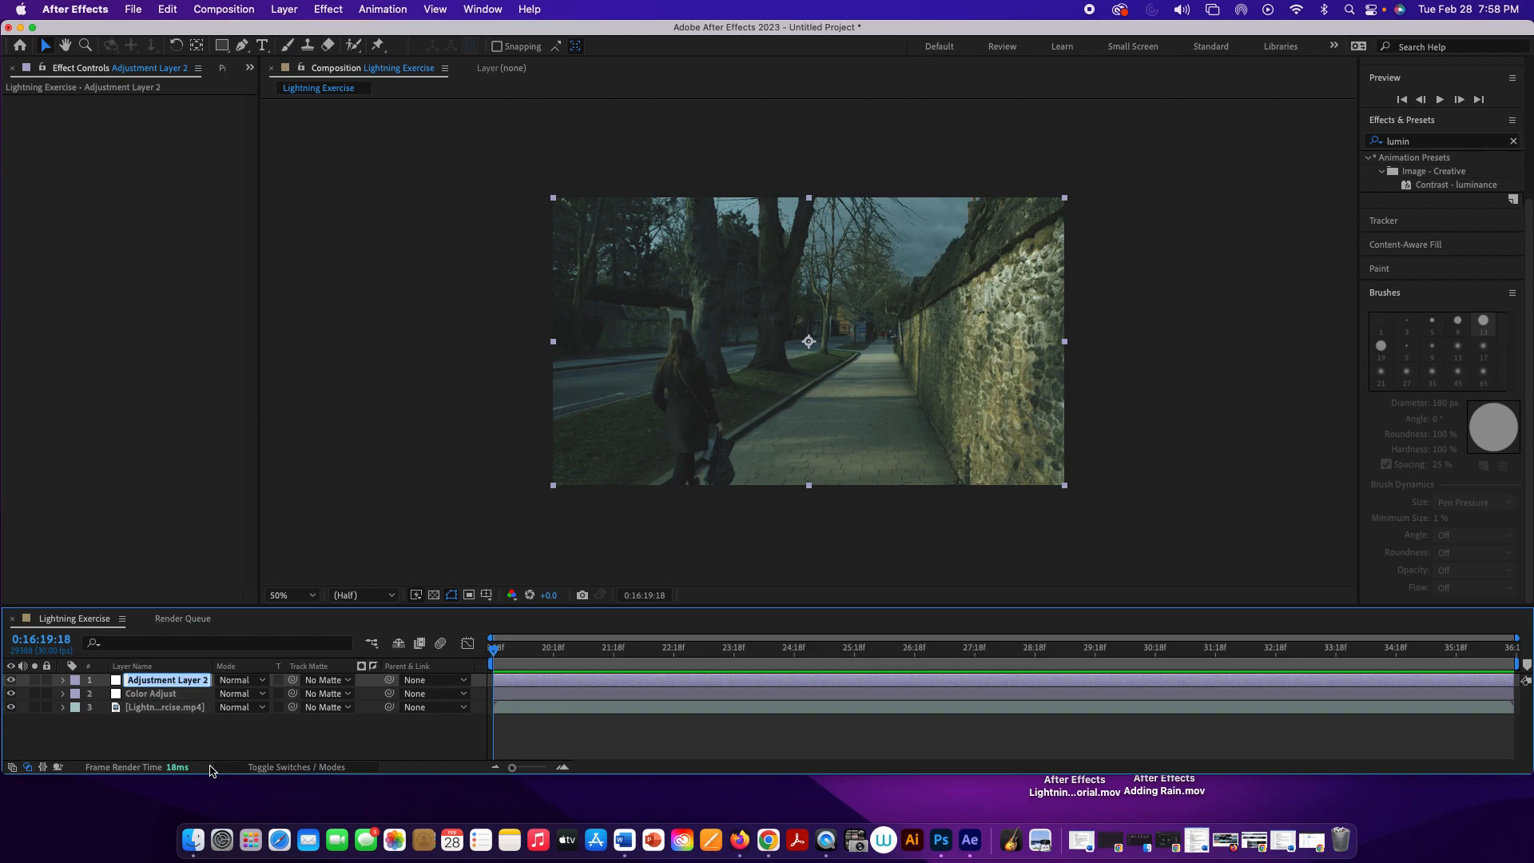
pyautogui.write('Rain')
pyautogui.click(241, 752)
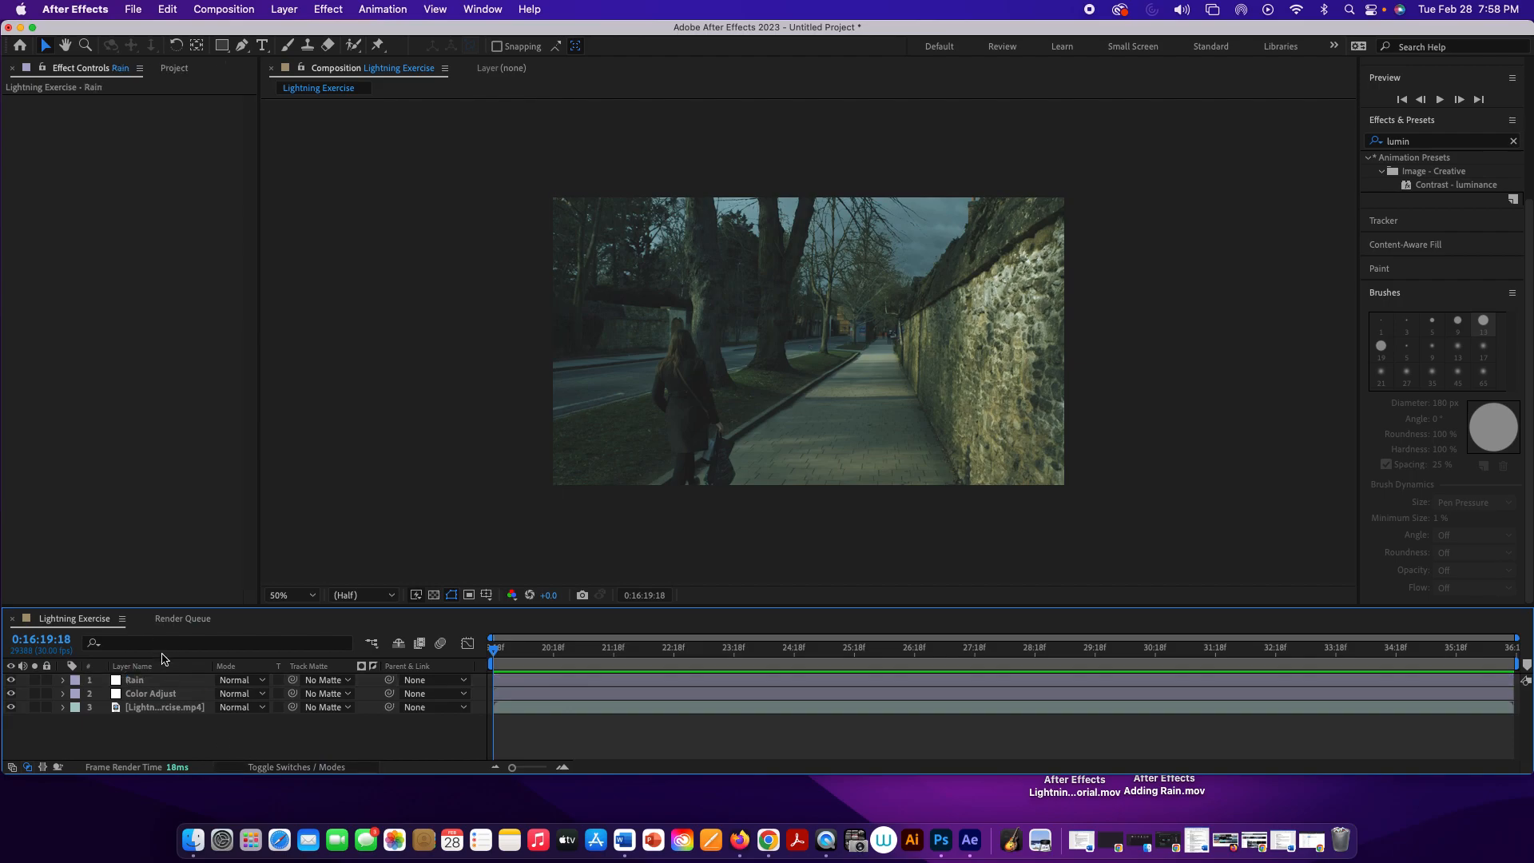
# Step: Apply the CC Rainfall simulation effect to the Rain layer
pyautogui.click(159, 682)
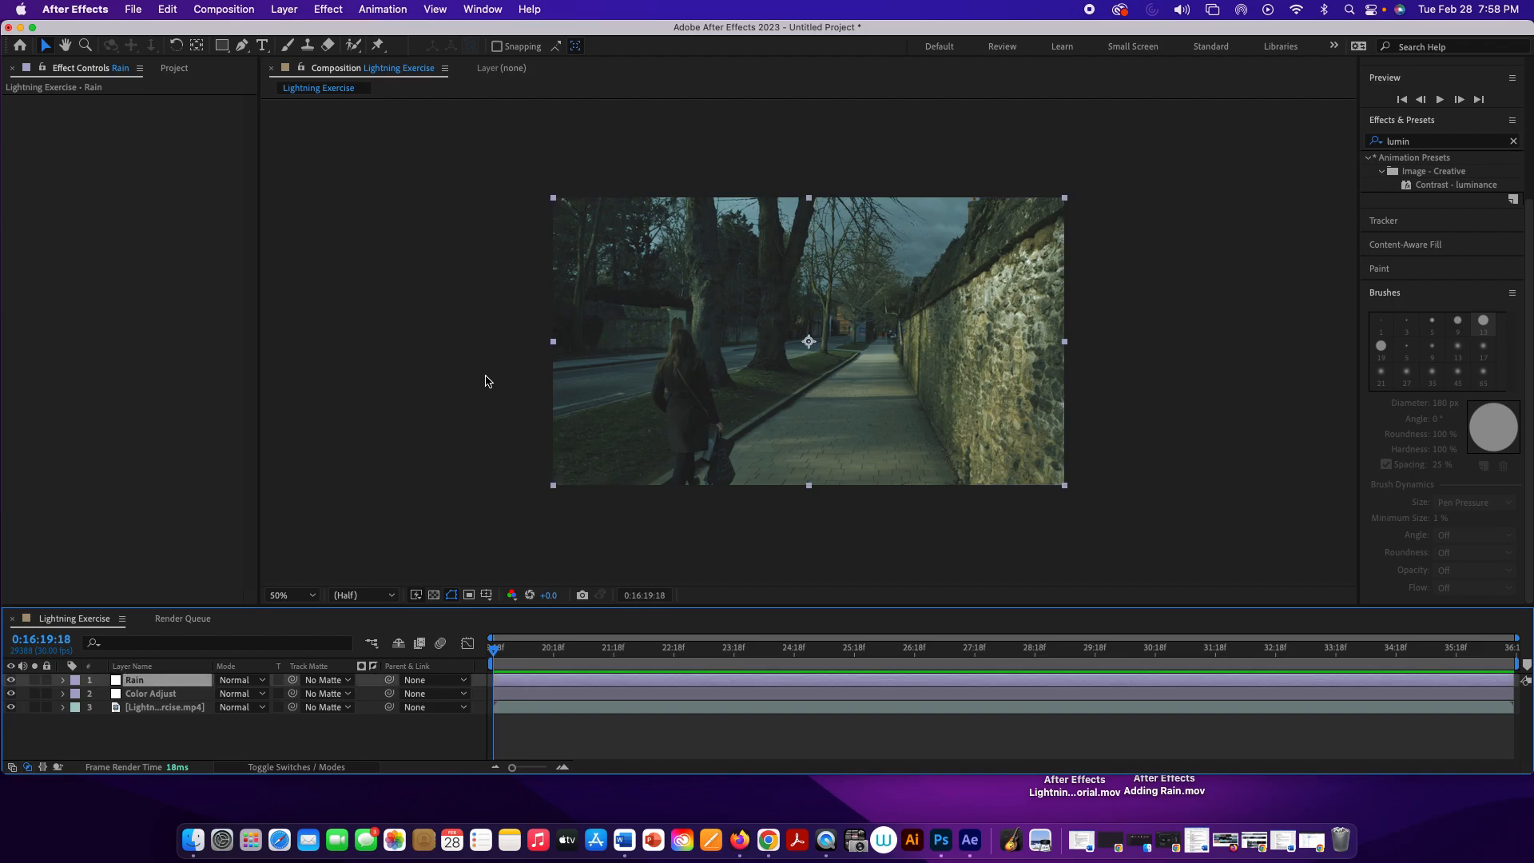
pyautogui.click(329, 10)
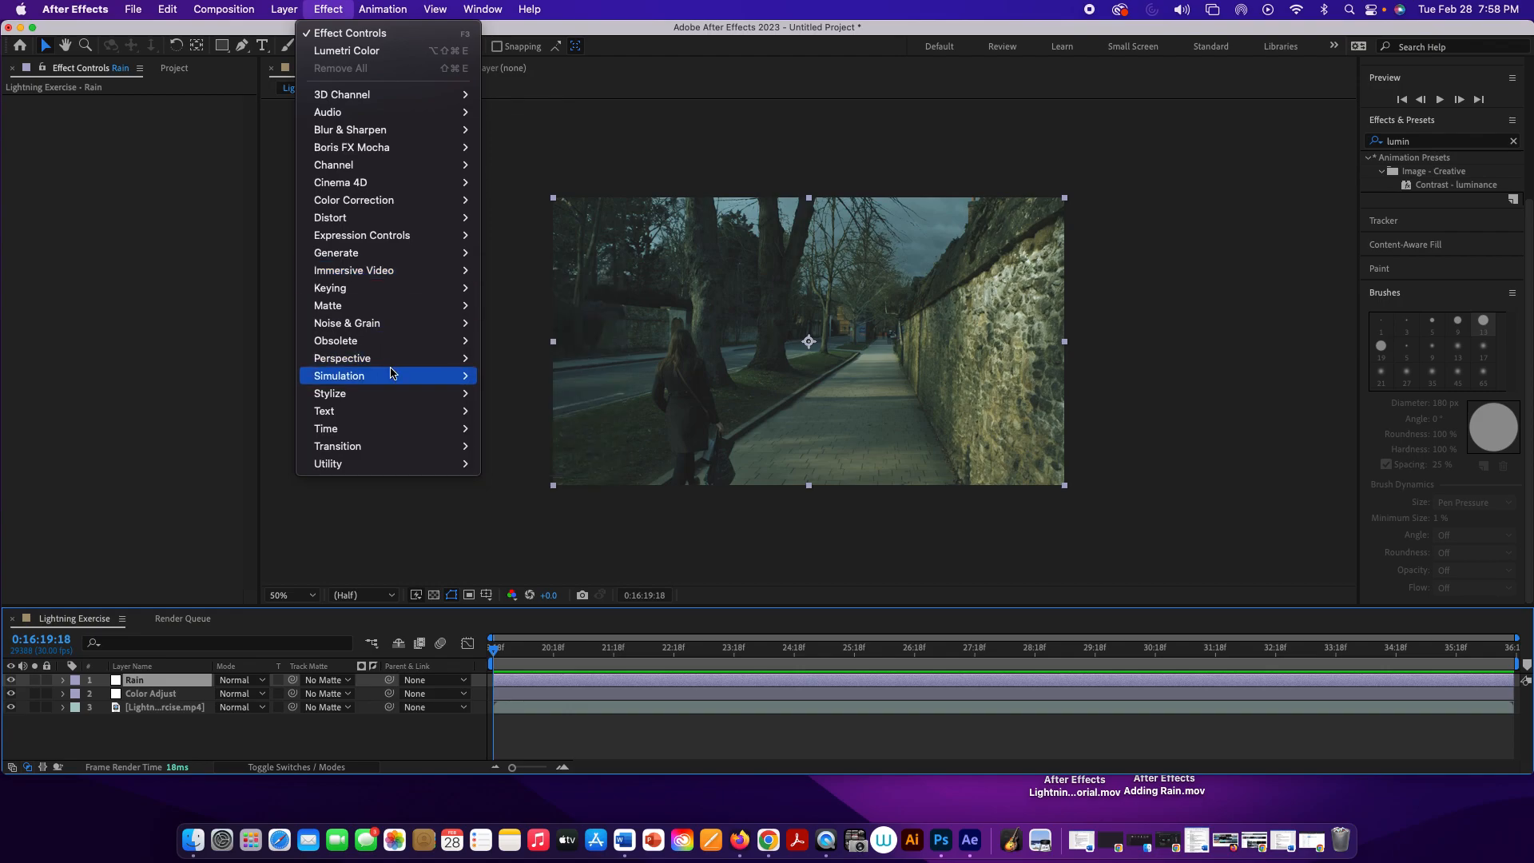
pyautogui.moveTo(390, 376)
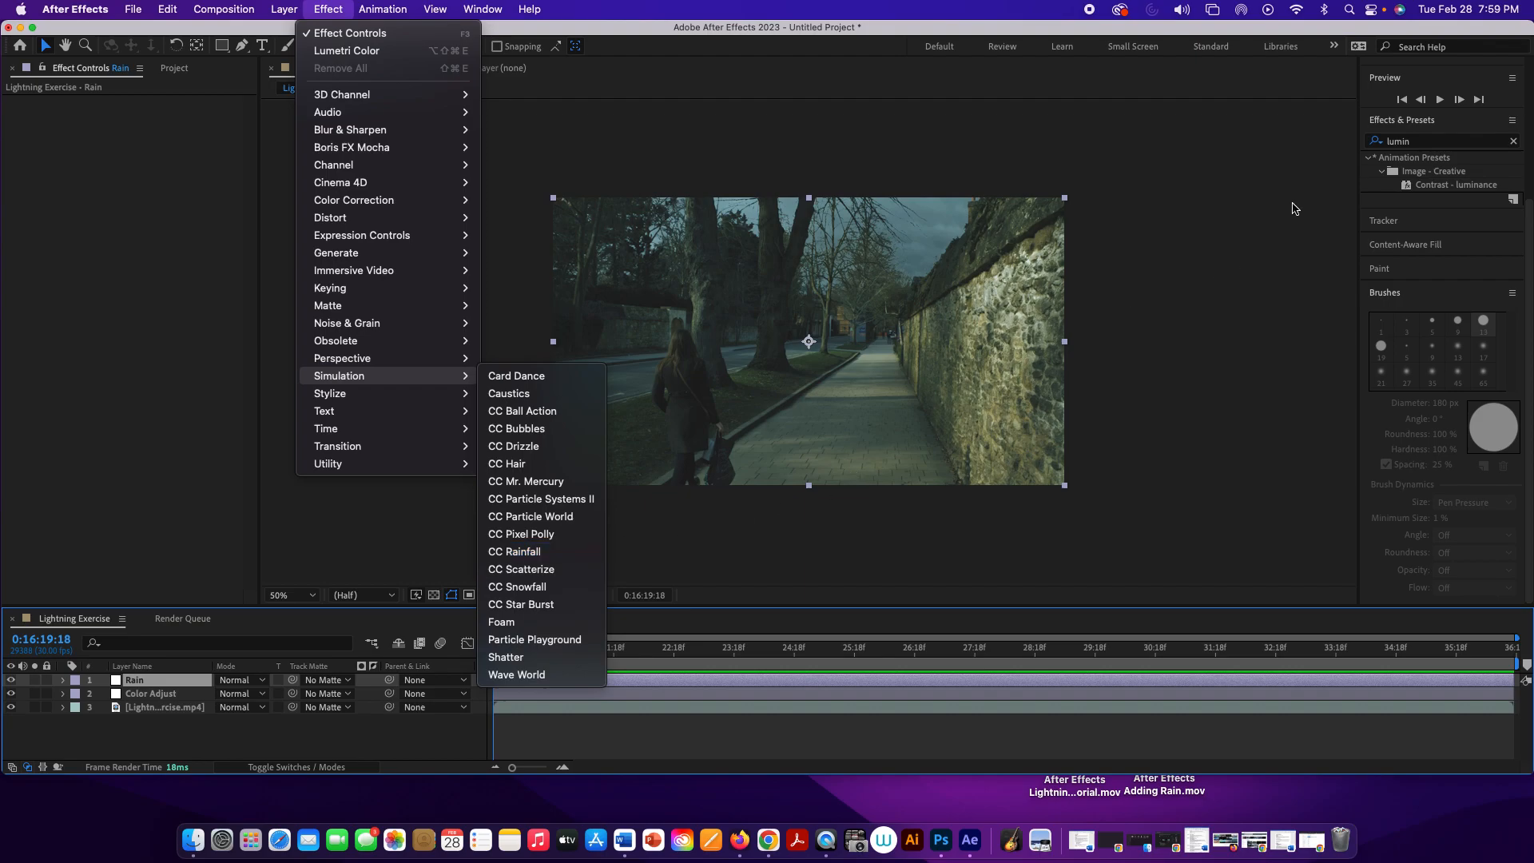
pyautogui.click(560, 550)
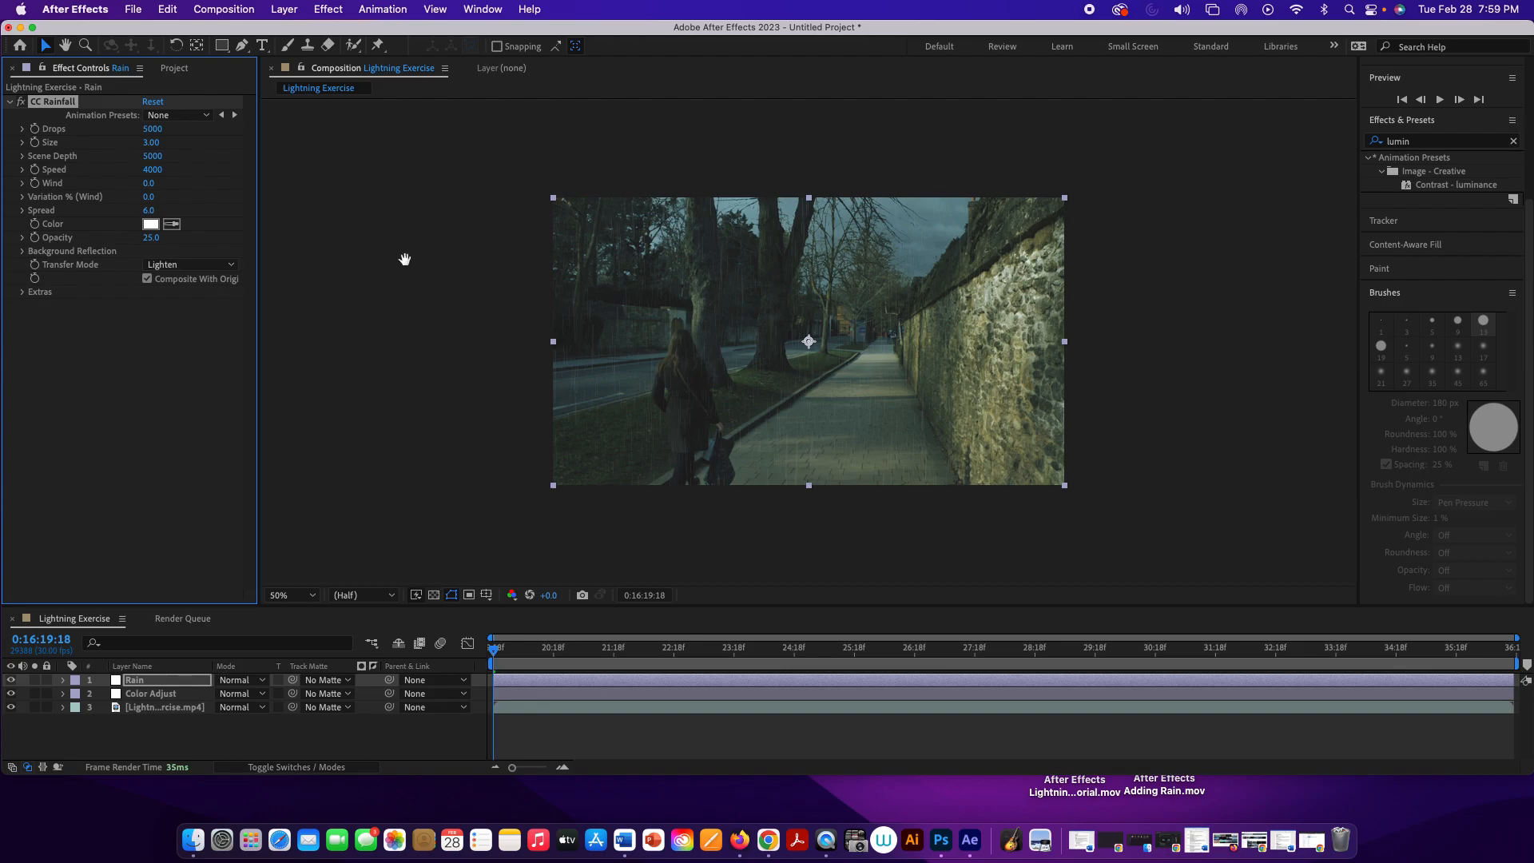
# Step: Play the composition to preview the default CC Rainfall over the footage
pyautogui.press('space')
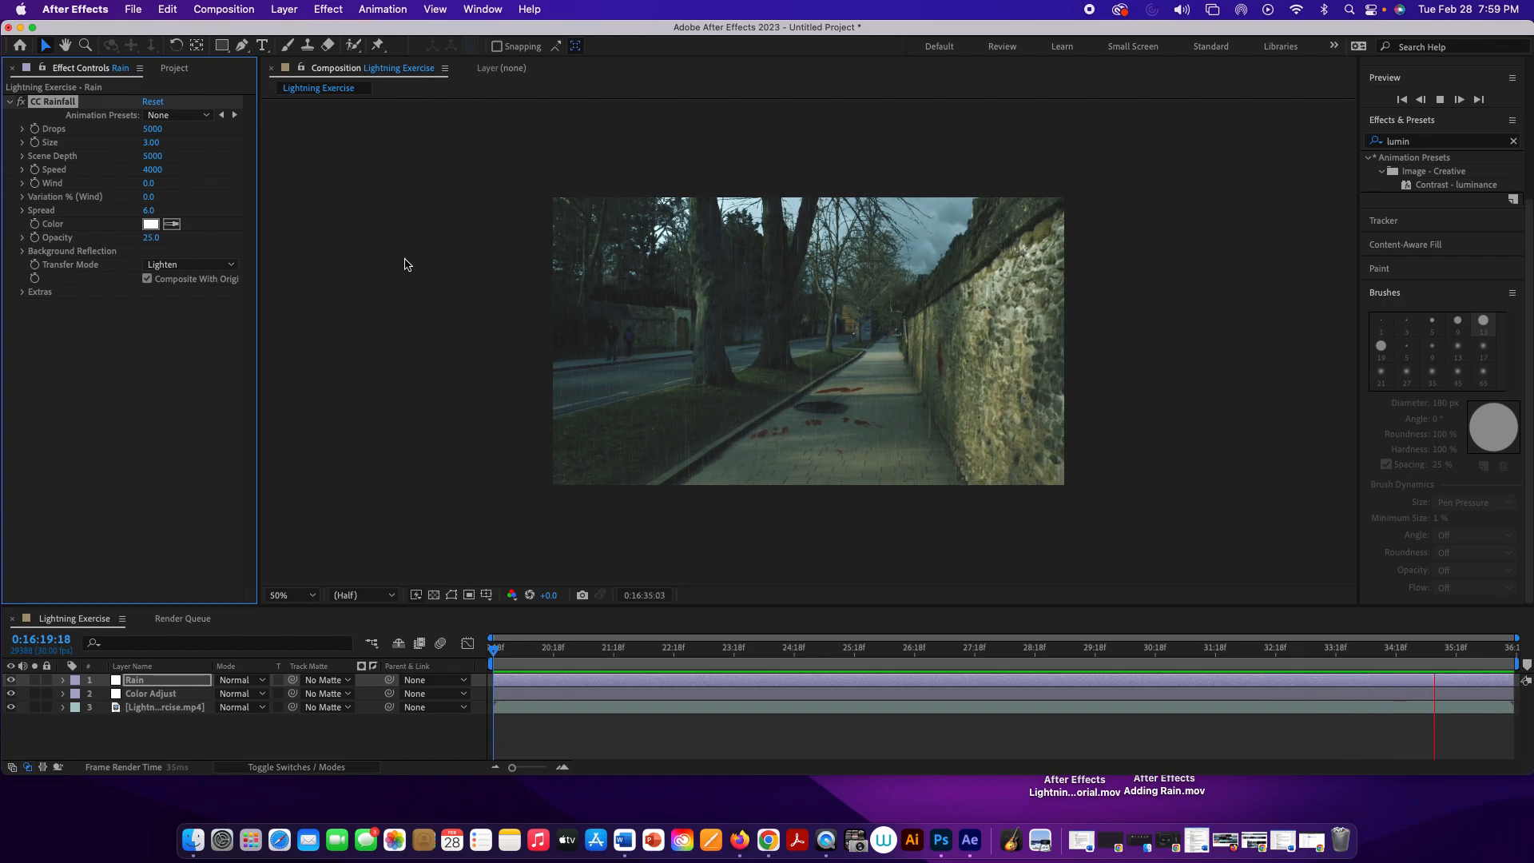
pyautogui.press('space')
pyautogui.press('space')
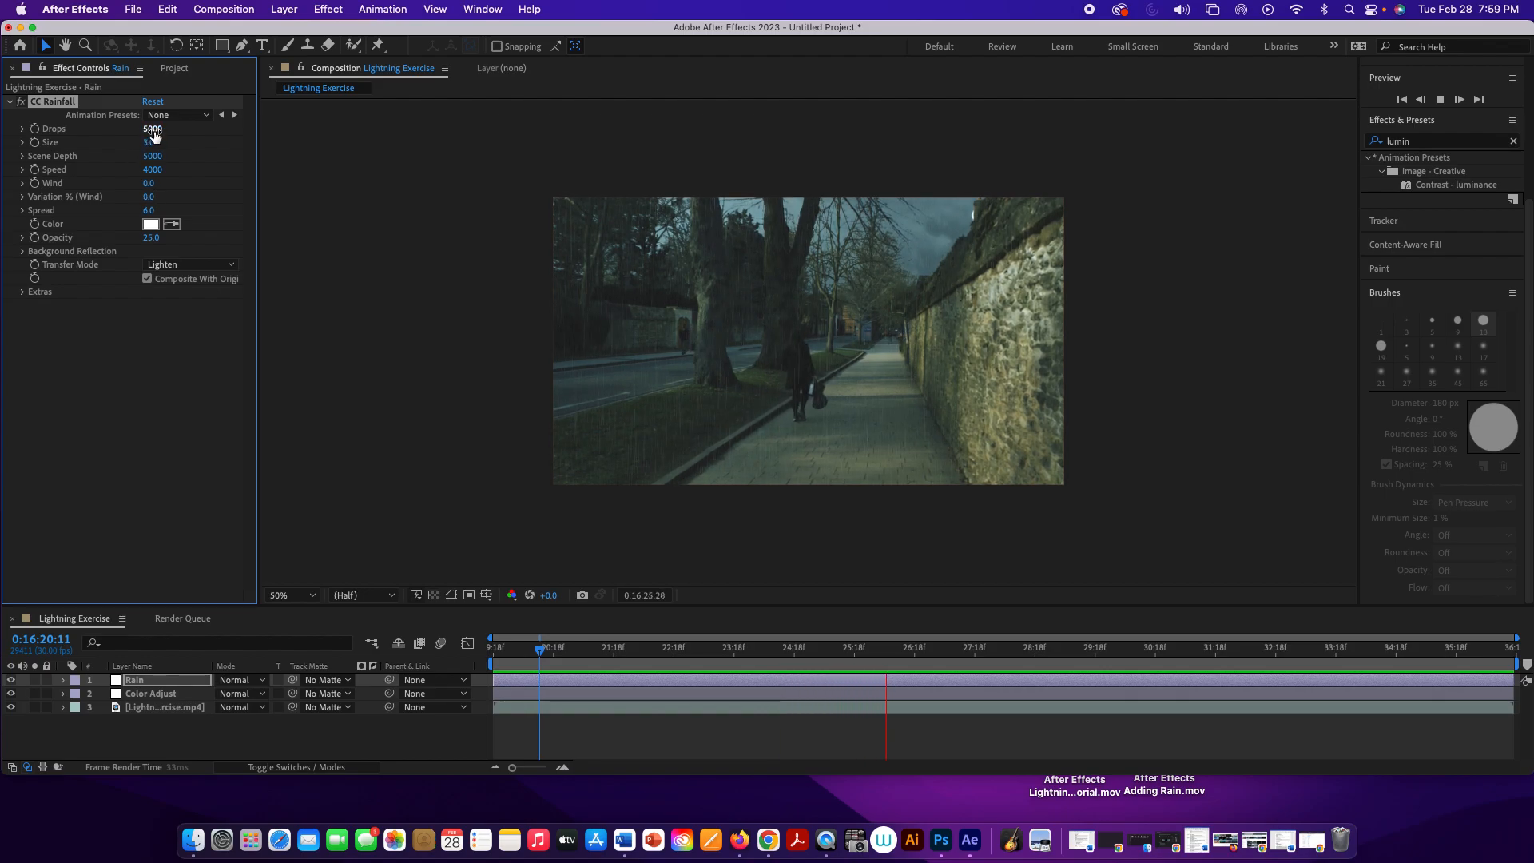
# Step: Lower the number of drops in CC Rainfall to 400
pyautogui.moveTo(155, 136); pyautogui.dragTo(139, 134)
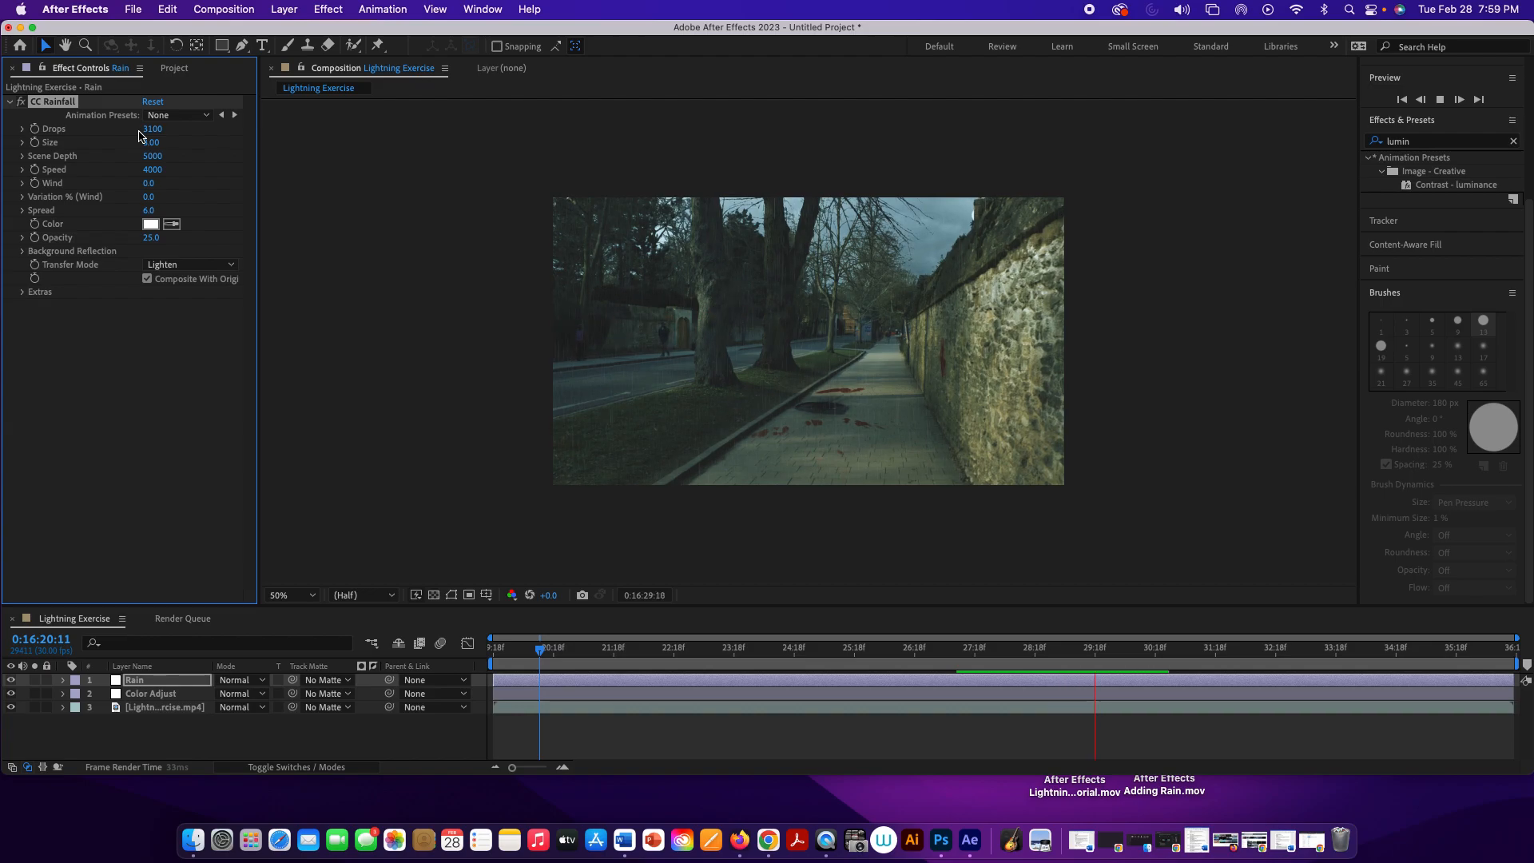
pyautogui.moveTo(150, 129); pyautogui.dragTo(148, 129)
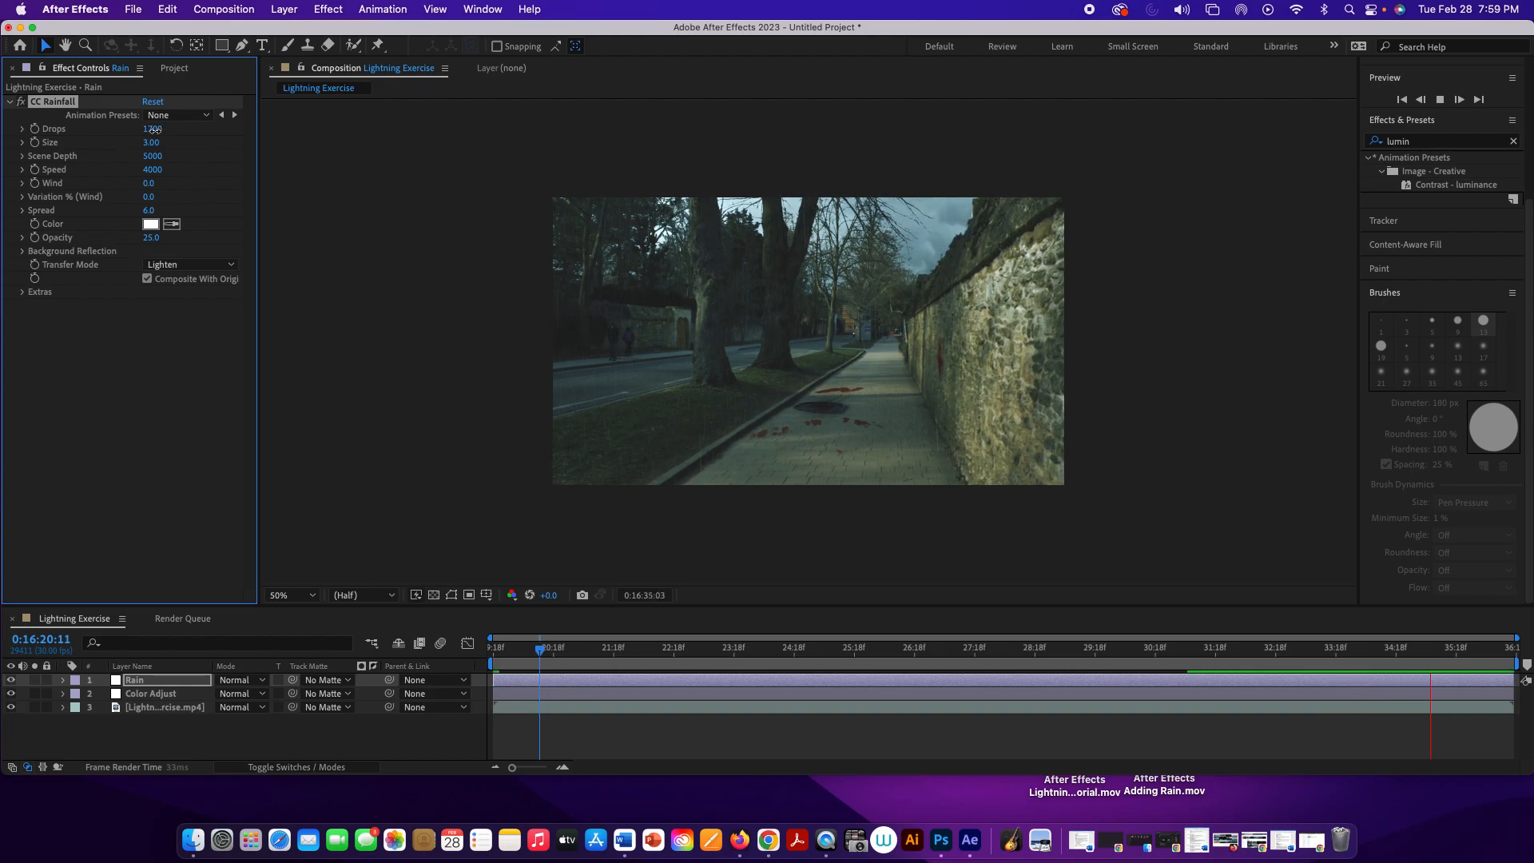
pyautogui.moveTo(151, 130); pyautogui.dragTo(150, 130)
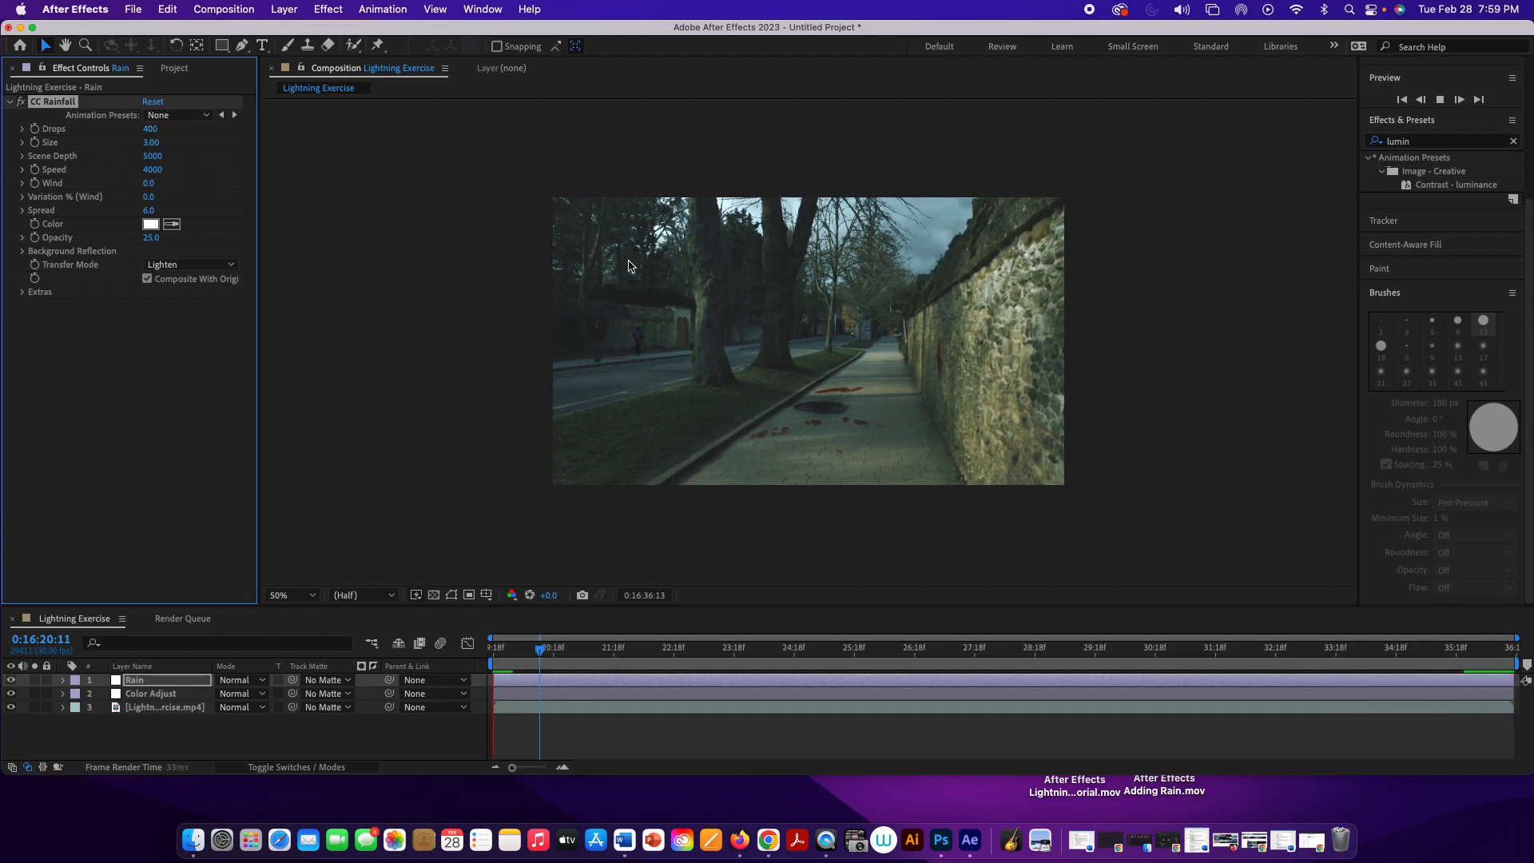
# Step: View the composition at 100% magnification and play it to check the thinned-out rain
pyautogui.click(511, 341)
pyautogui.press('/')
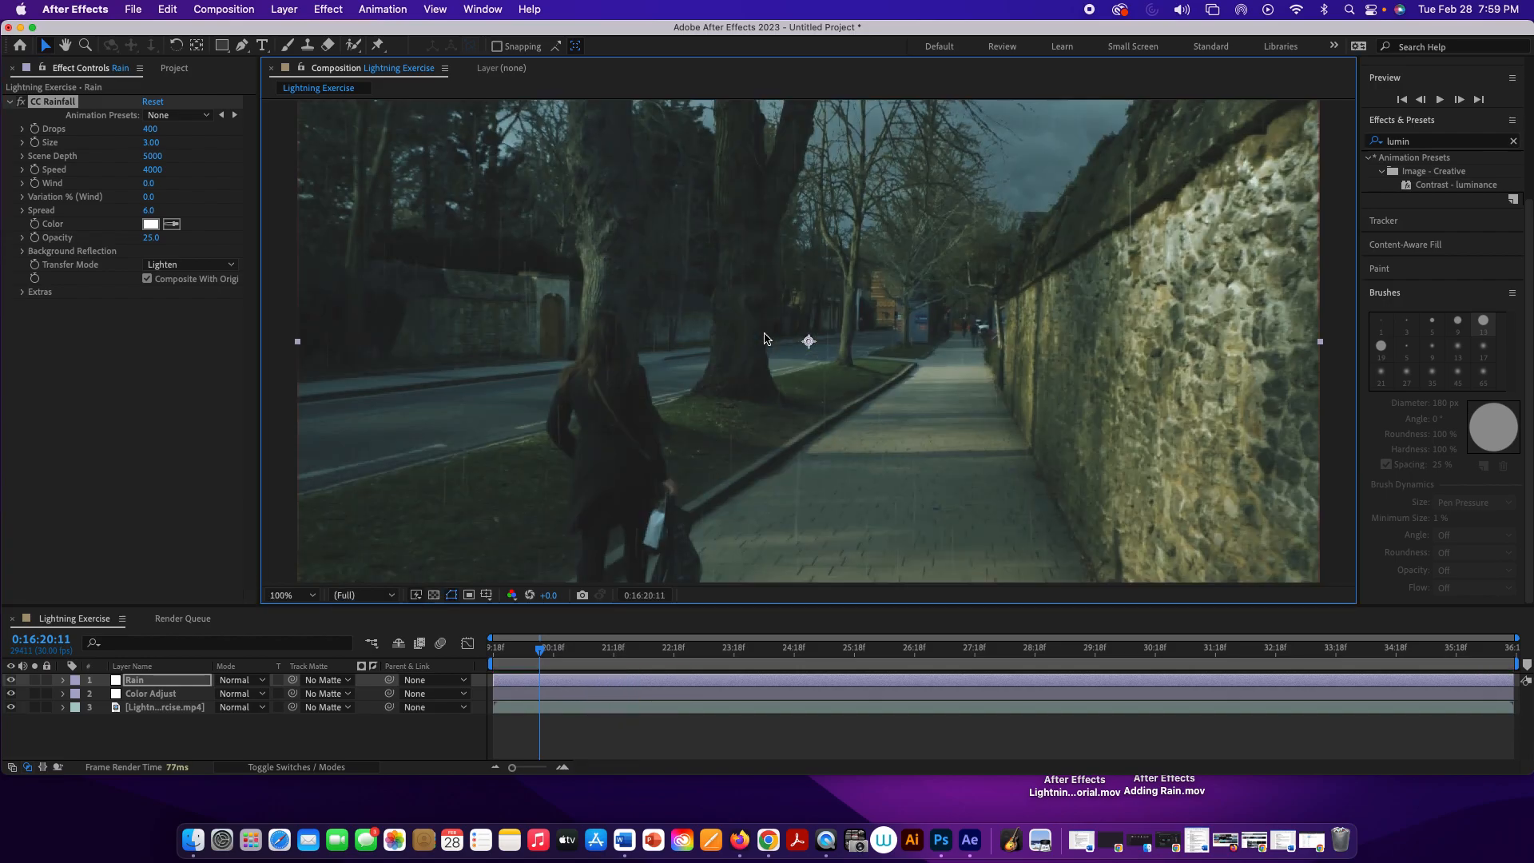
pyautogui.press('space')
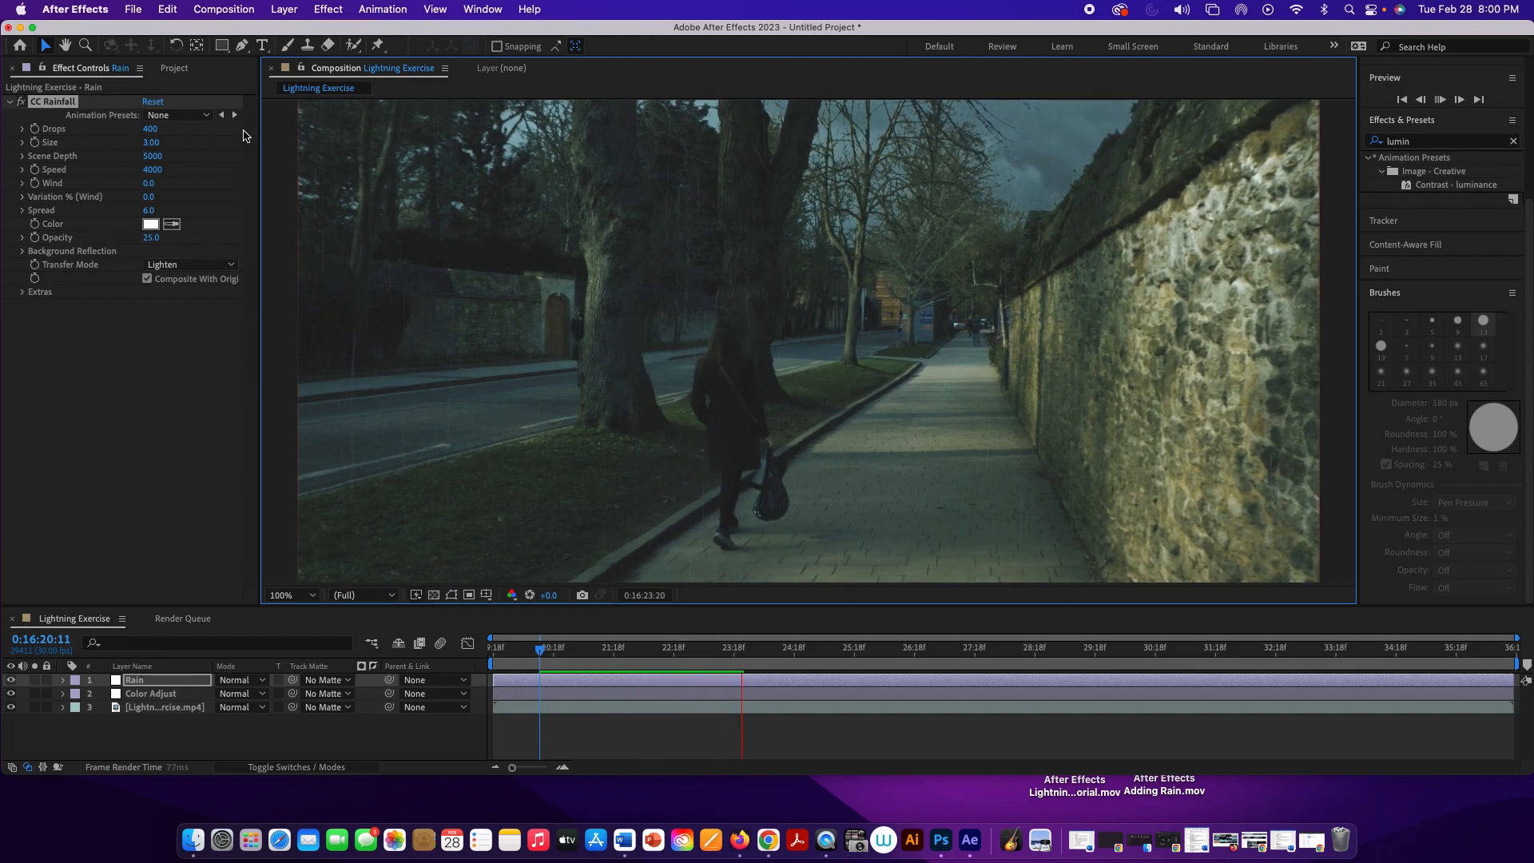
# Step: Set the CC Rainfall speed to 3350 and the wind to 260
pyautogui.click(153, 171)
pyautogui.moveTo(138, 173); pyautogui.dragTo(131, 175)
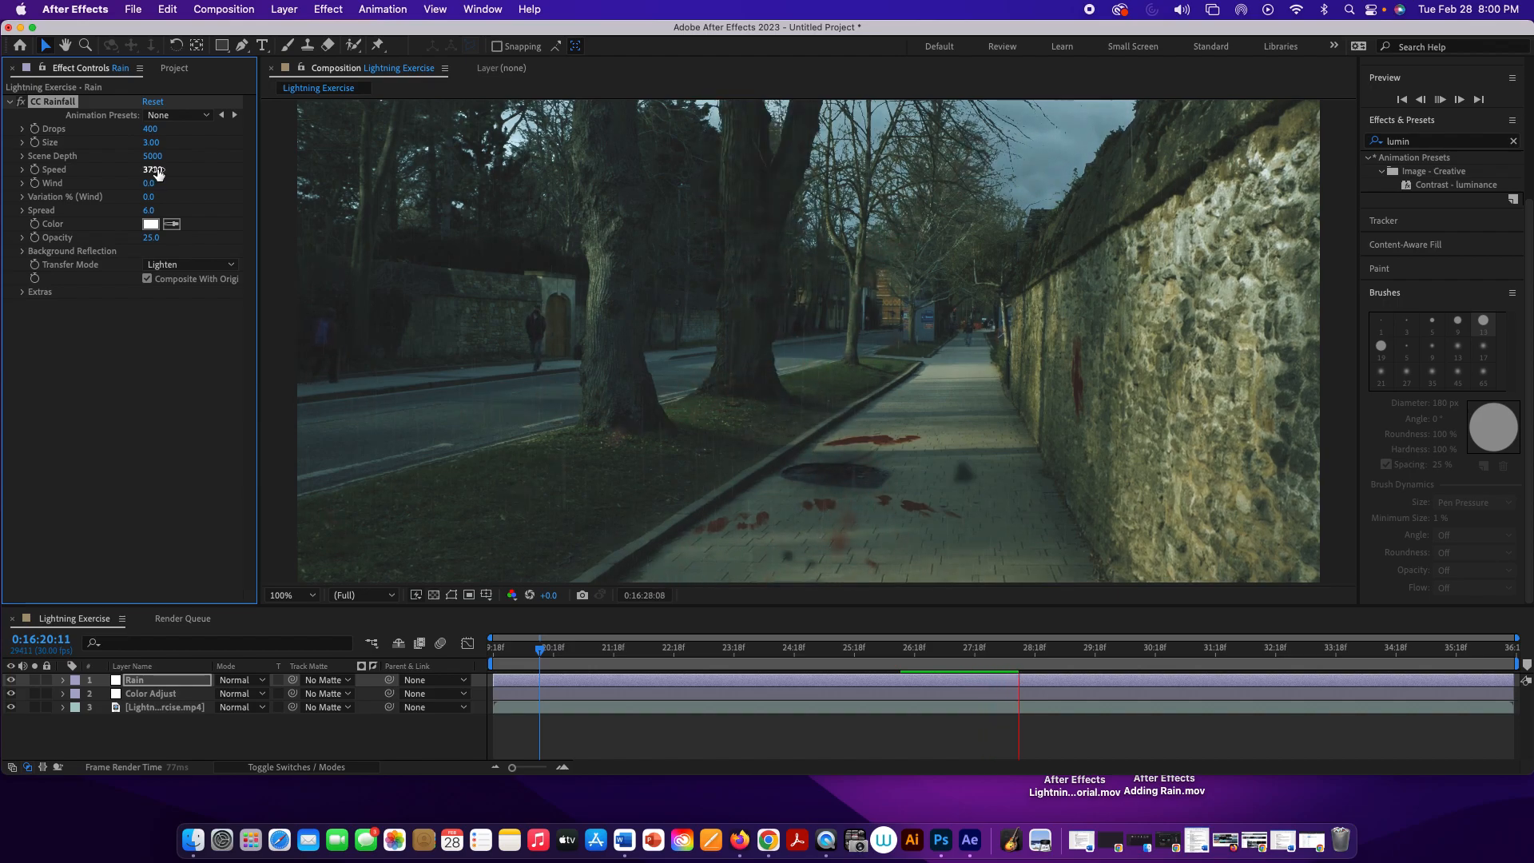
pyautogui.moveTo(158, 173); pyautogui.dragTo(135, 174)
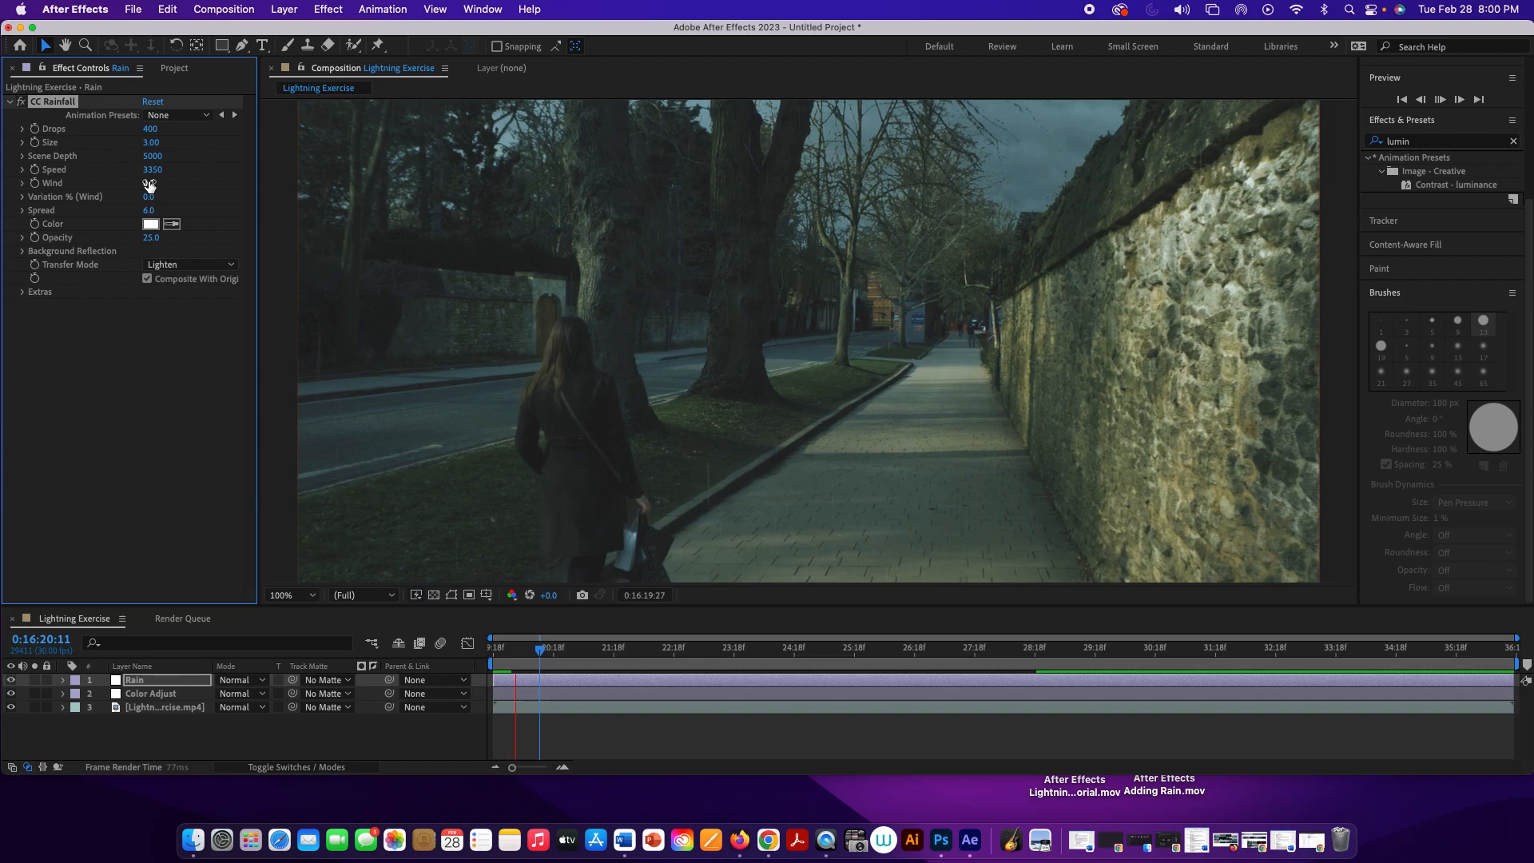
pyautogui.moveTo(150, 185); pyautogui.dragTo(157, 185)
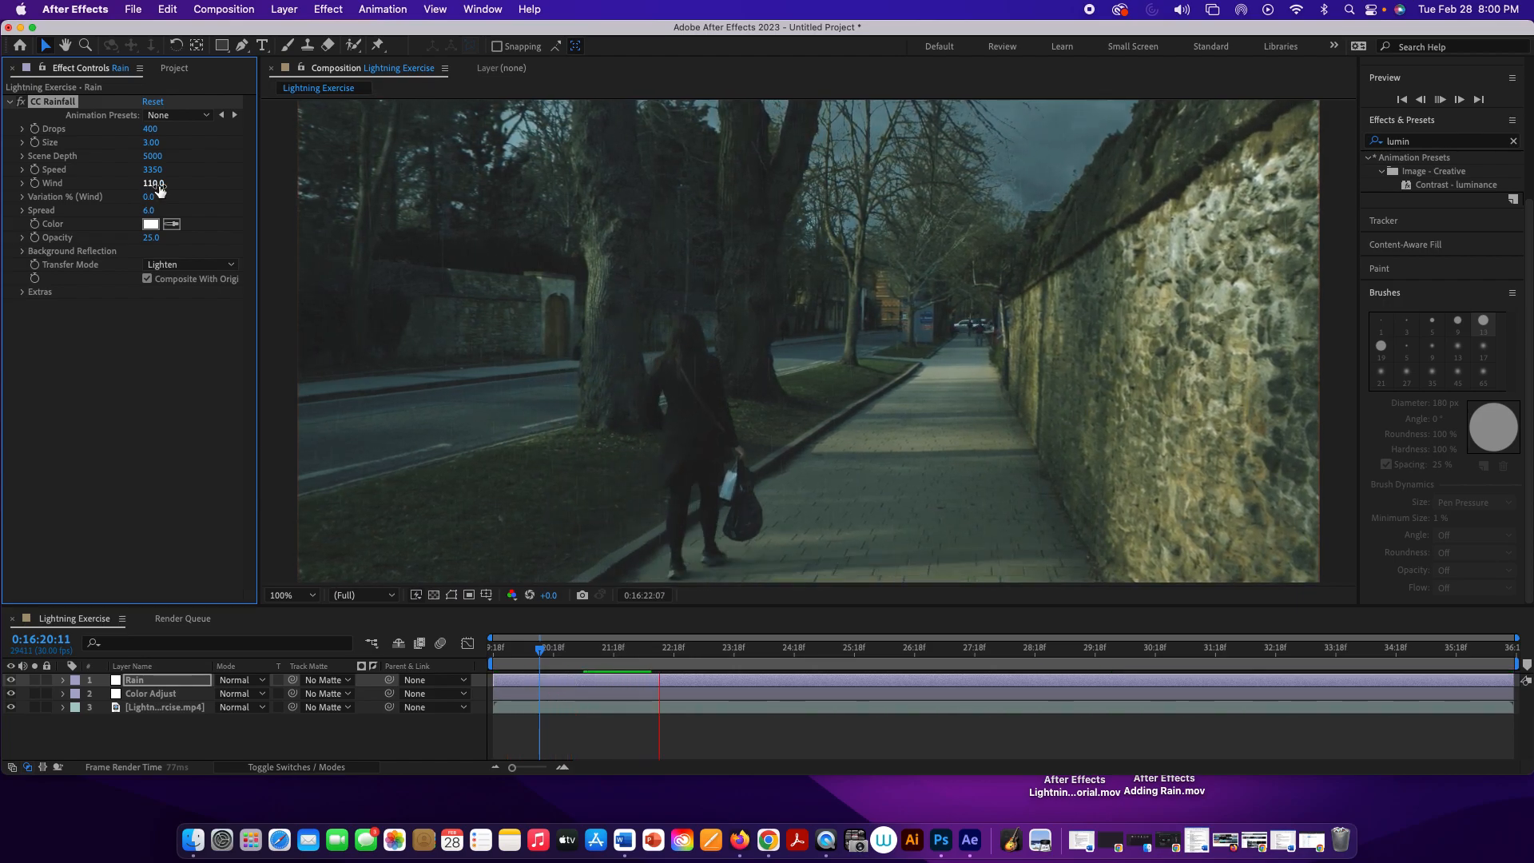
pyautogui.moveTo(159, 187); pyautogui.dragTo(177, 188)
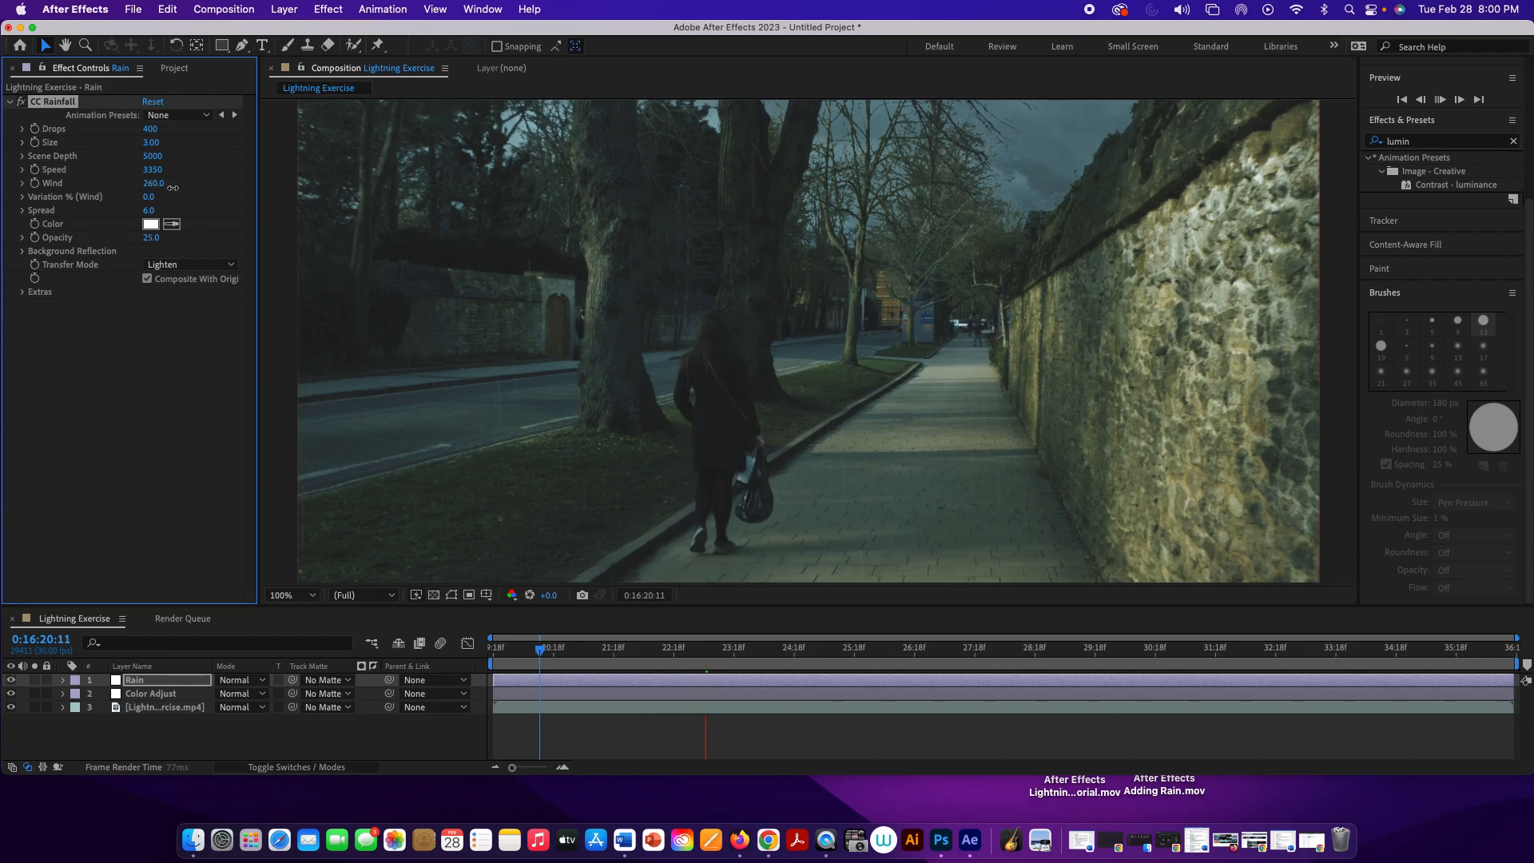
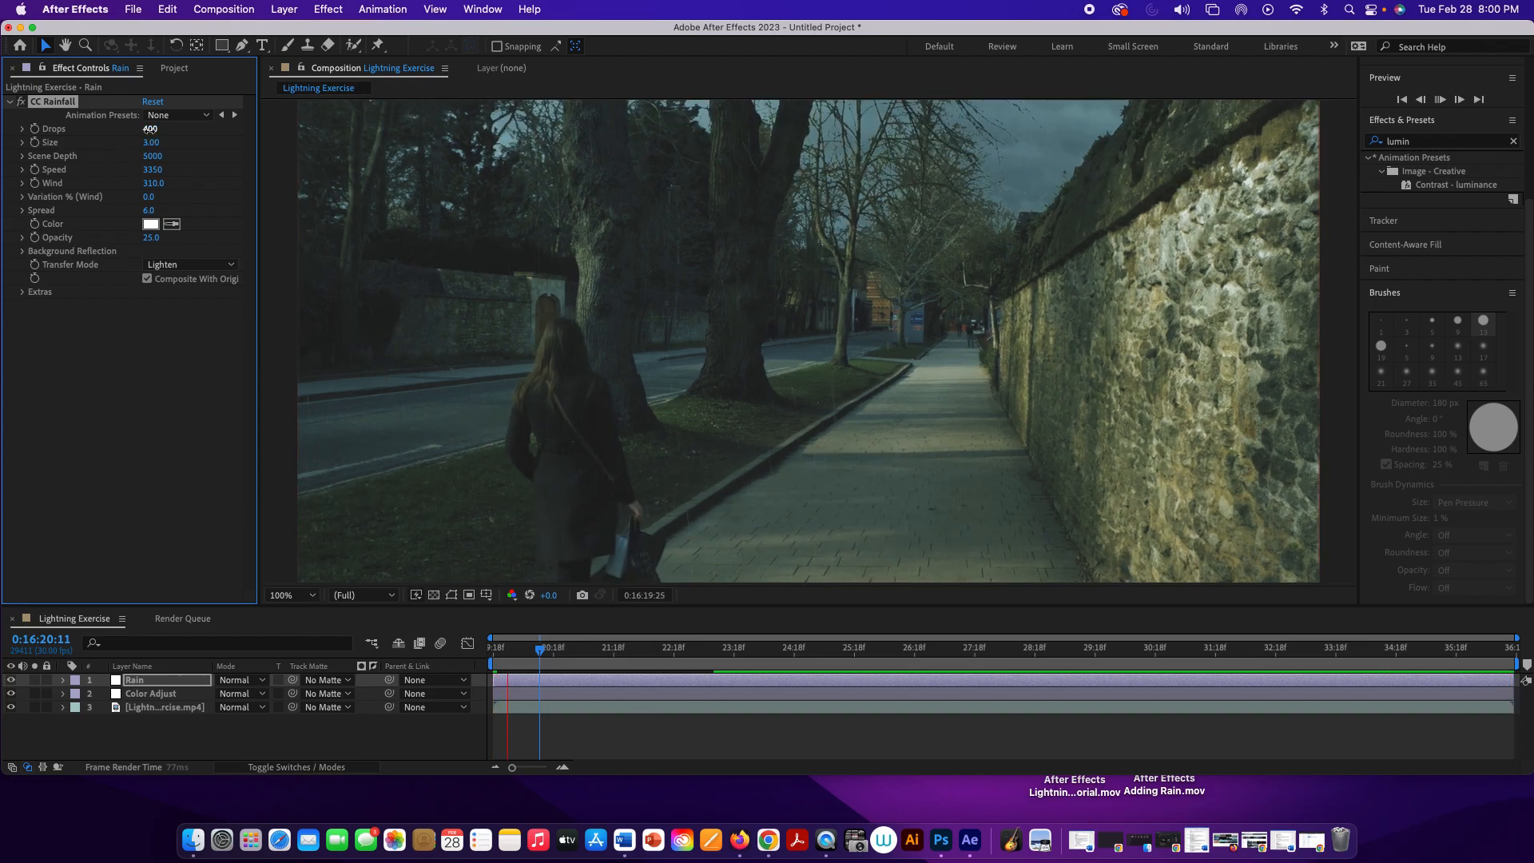
# Step: Set the CC Rainfall scene depth to 6360 and the number of drops to 1200
pyautogui.moveTo(151, 130); pyautogui.dragTo(168, 131)
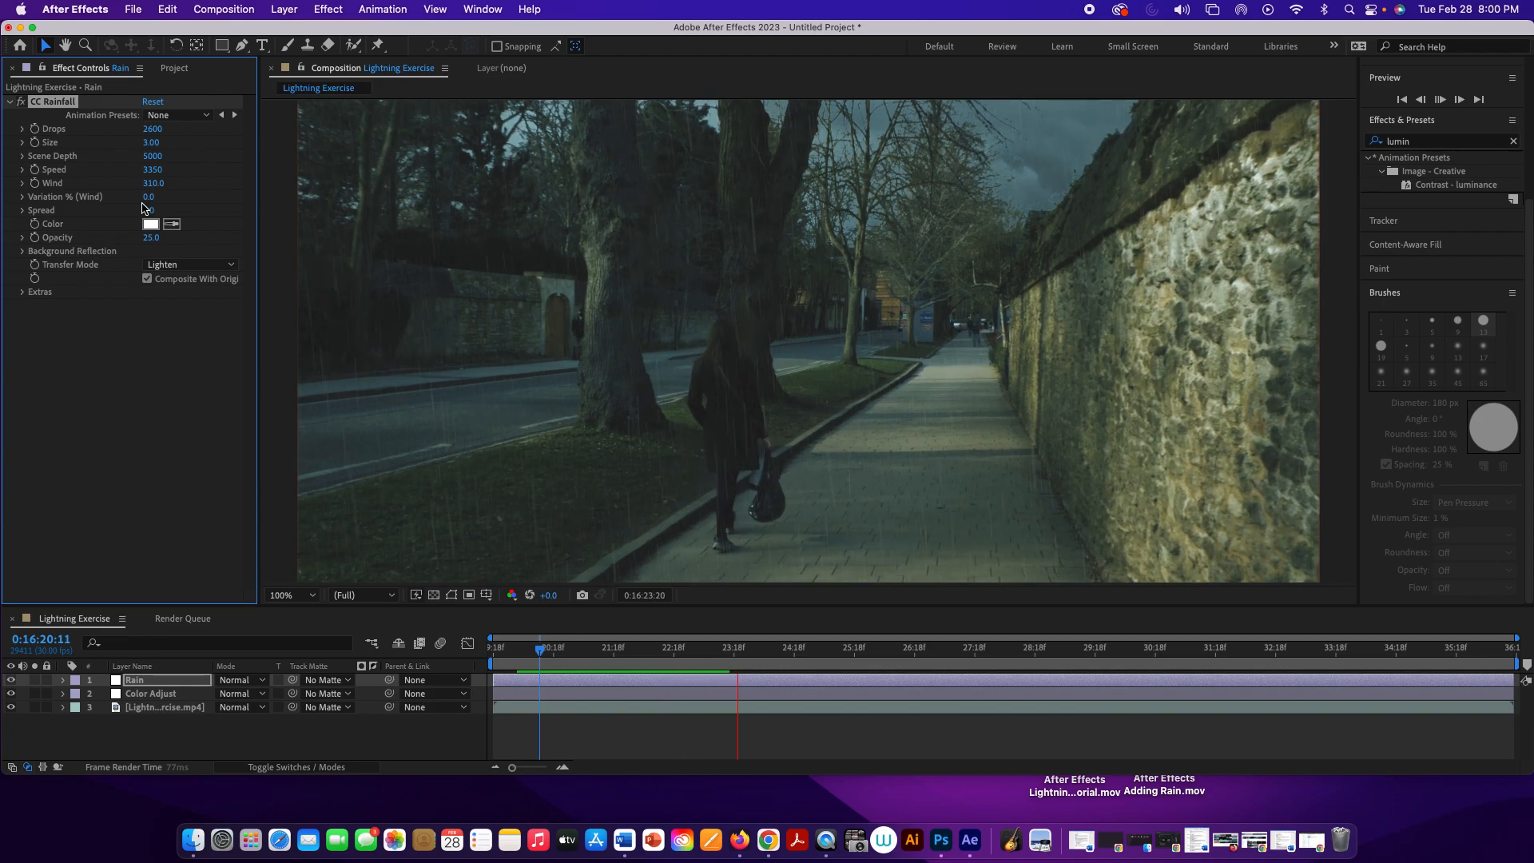
pyautogui.moveTo(155, 159); pyautogui.dragTo(176, 160)
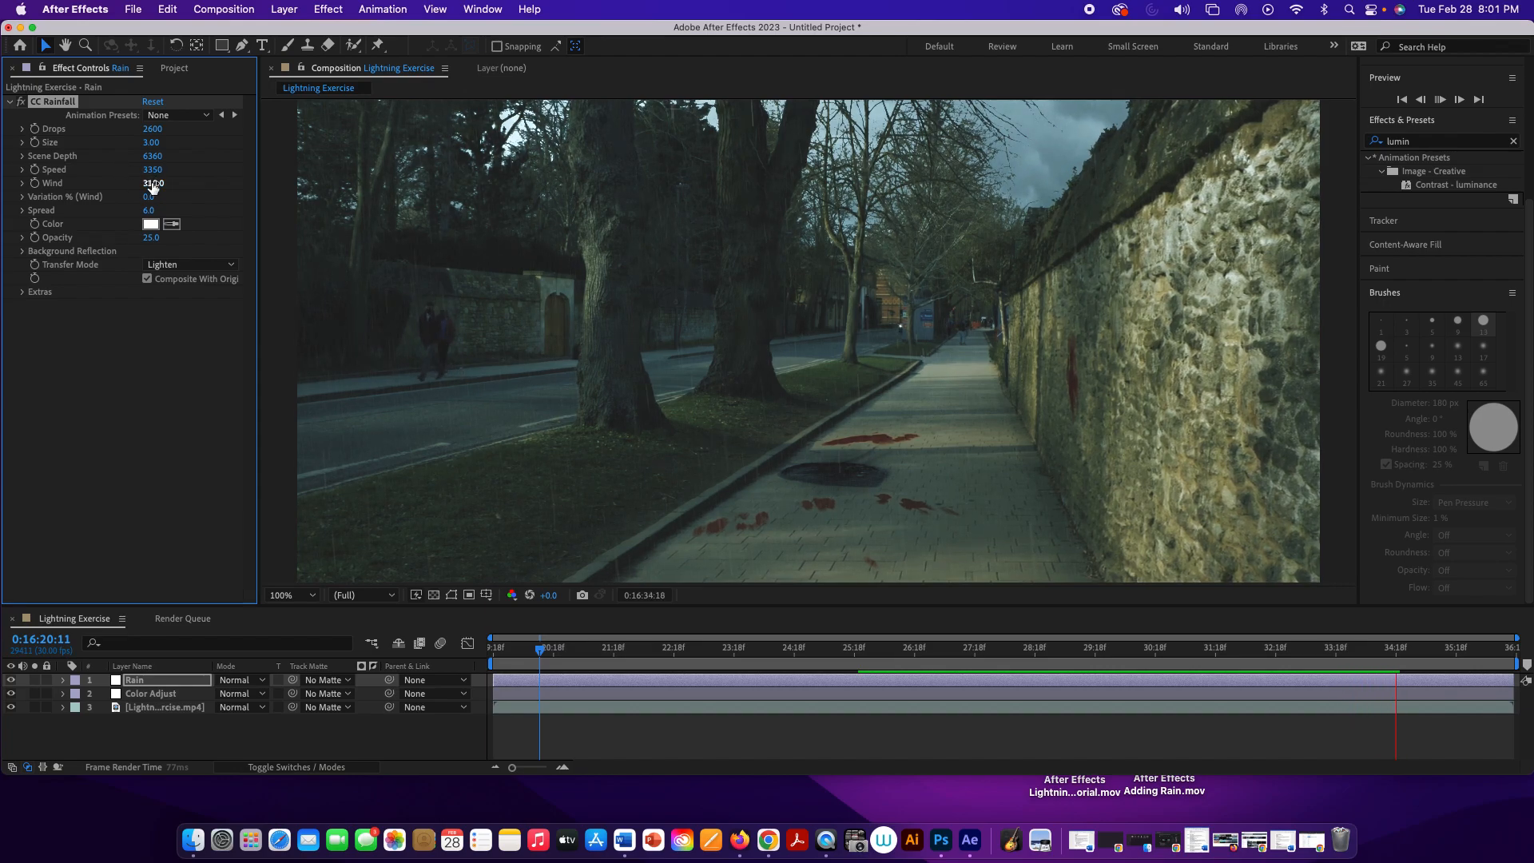
pyautogui.moveTo(143, 132); pyautogui.dragTo(135, 128)
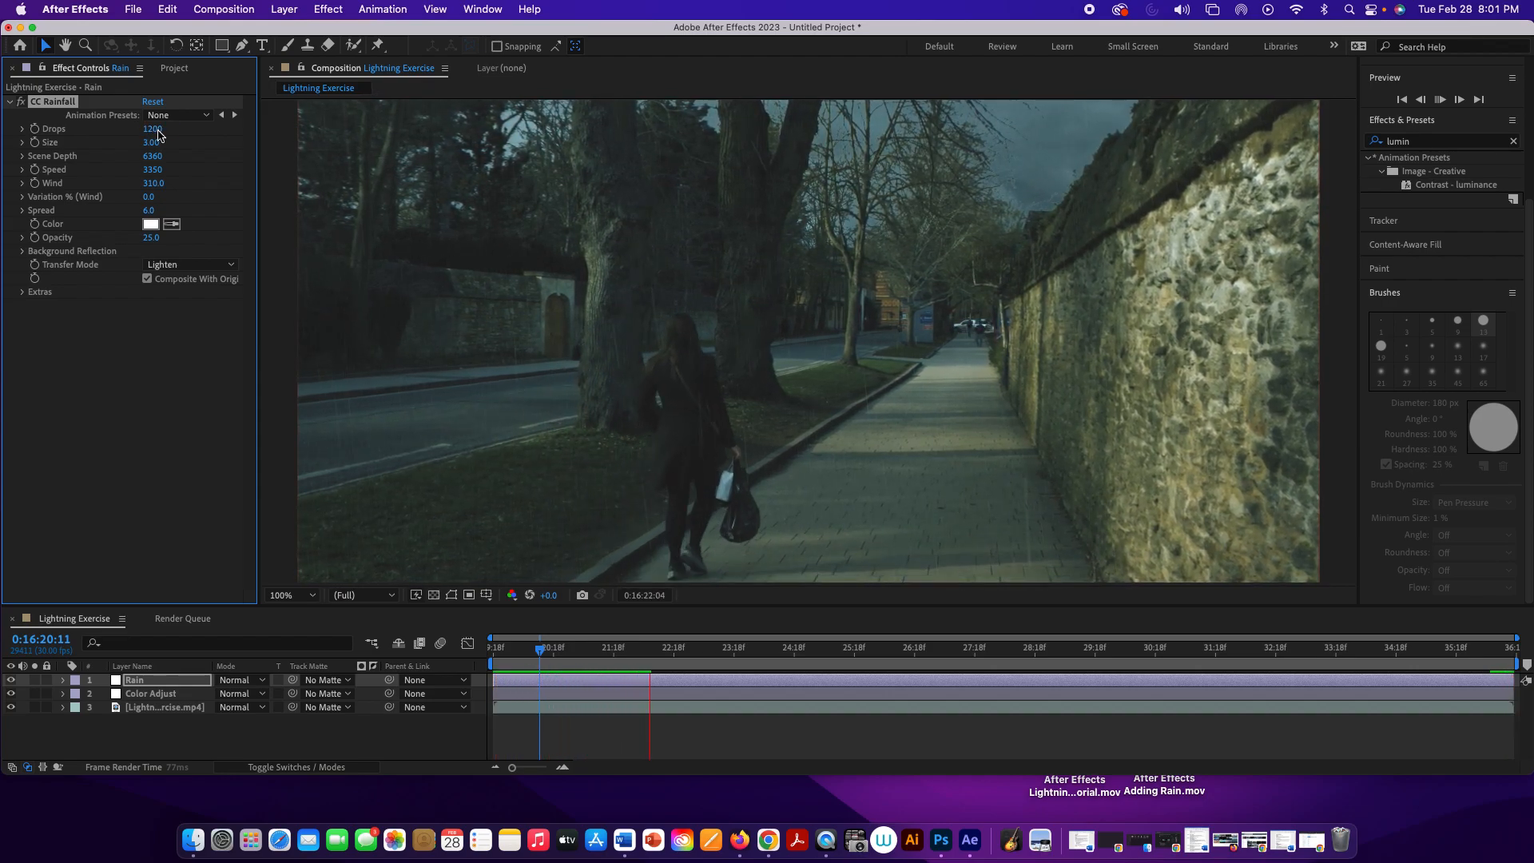
# Step: Clear the CC Rainfall drops value so it becomes 0
pyautogui.click(157, 129)
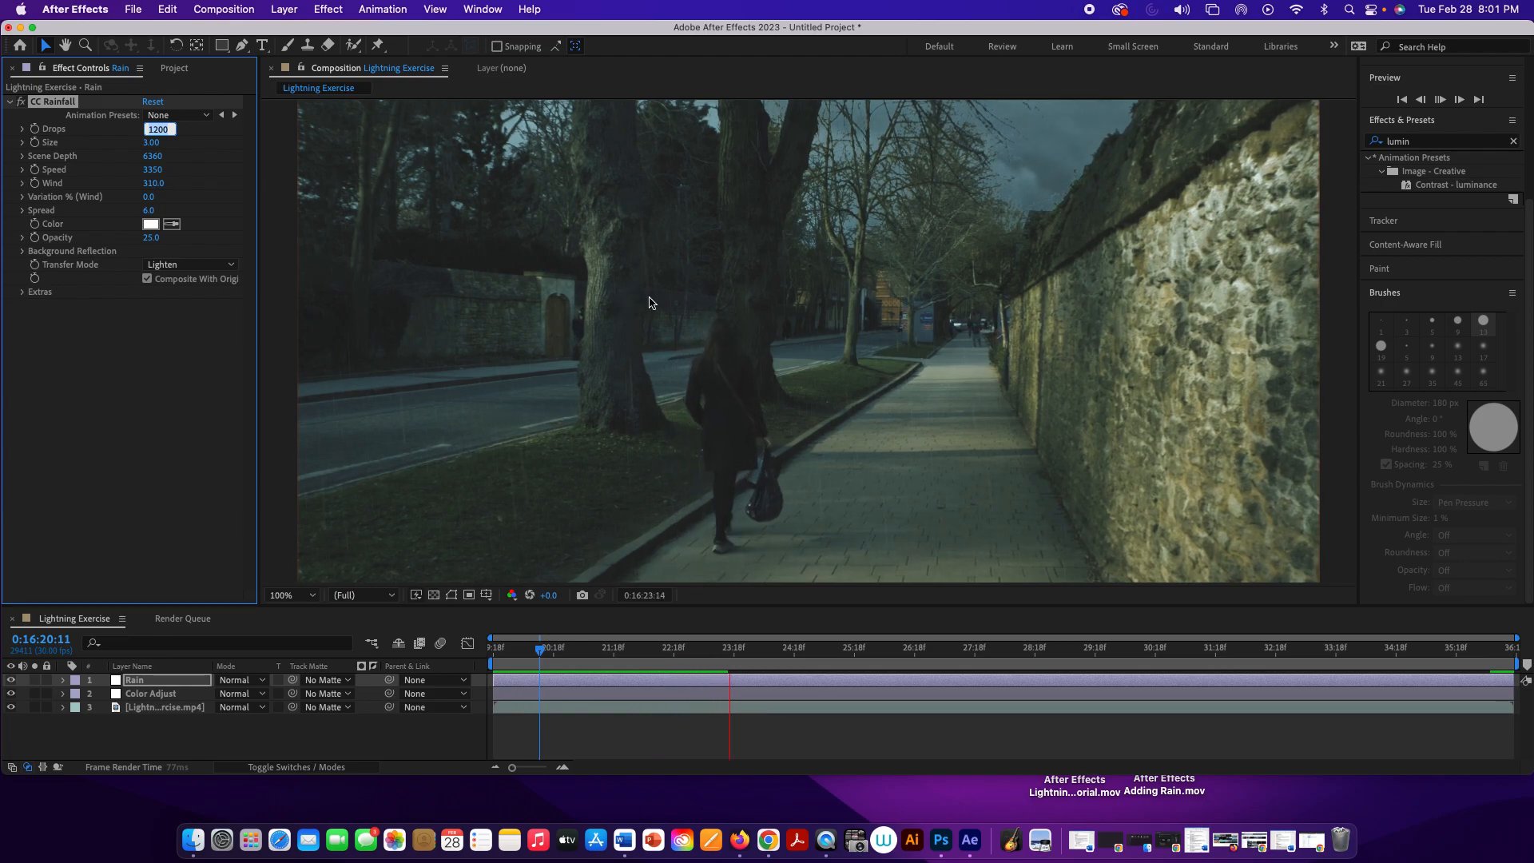
pyautogui.press('BackSpace')
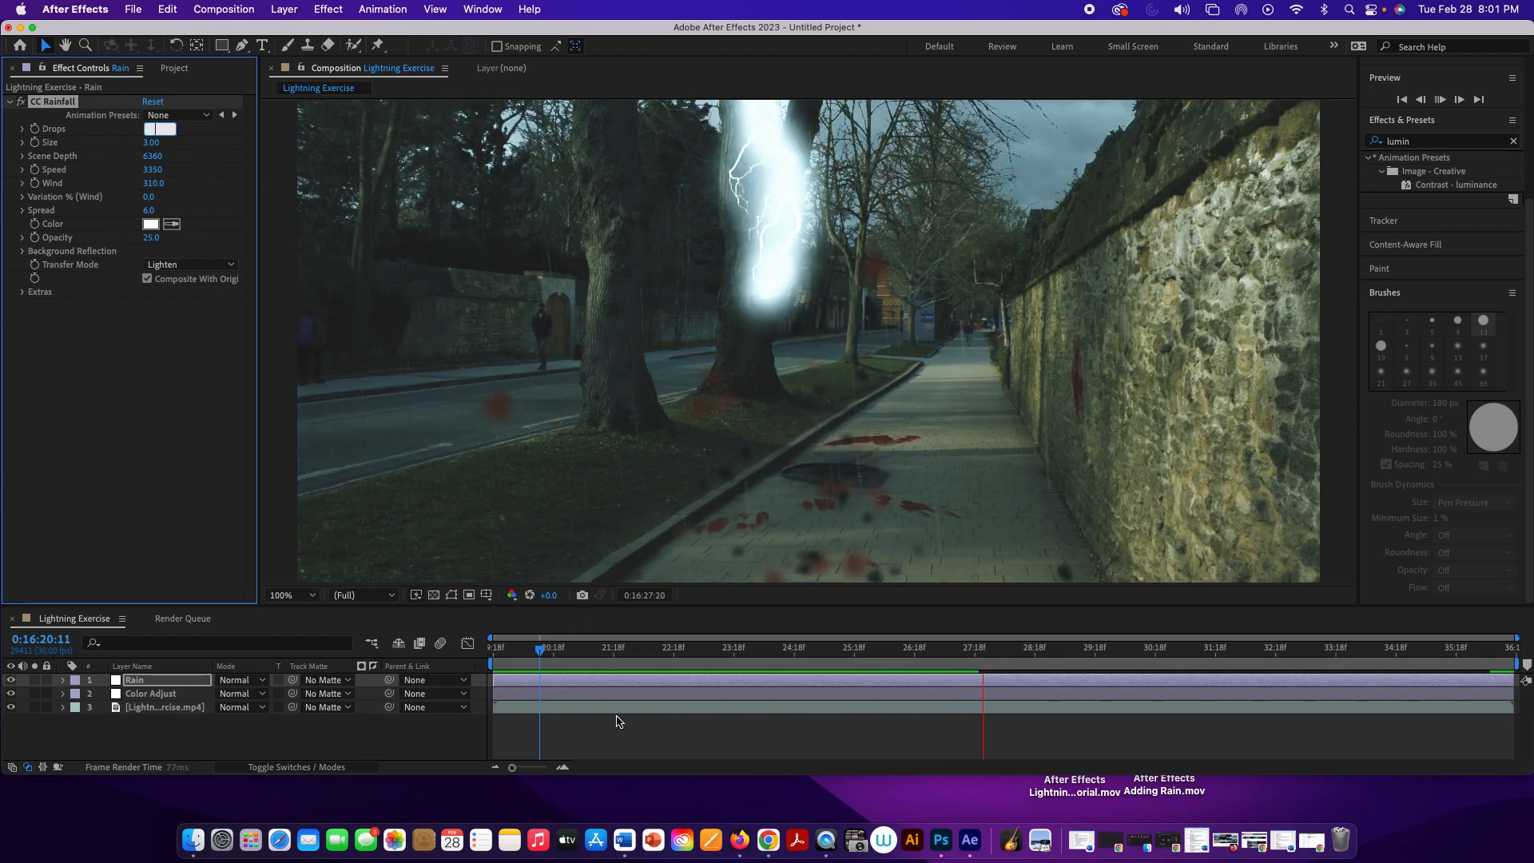
pyautogui.click(616, 722)
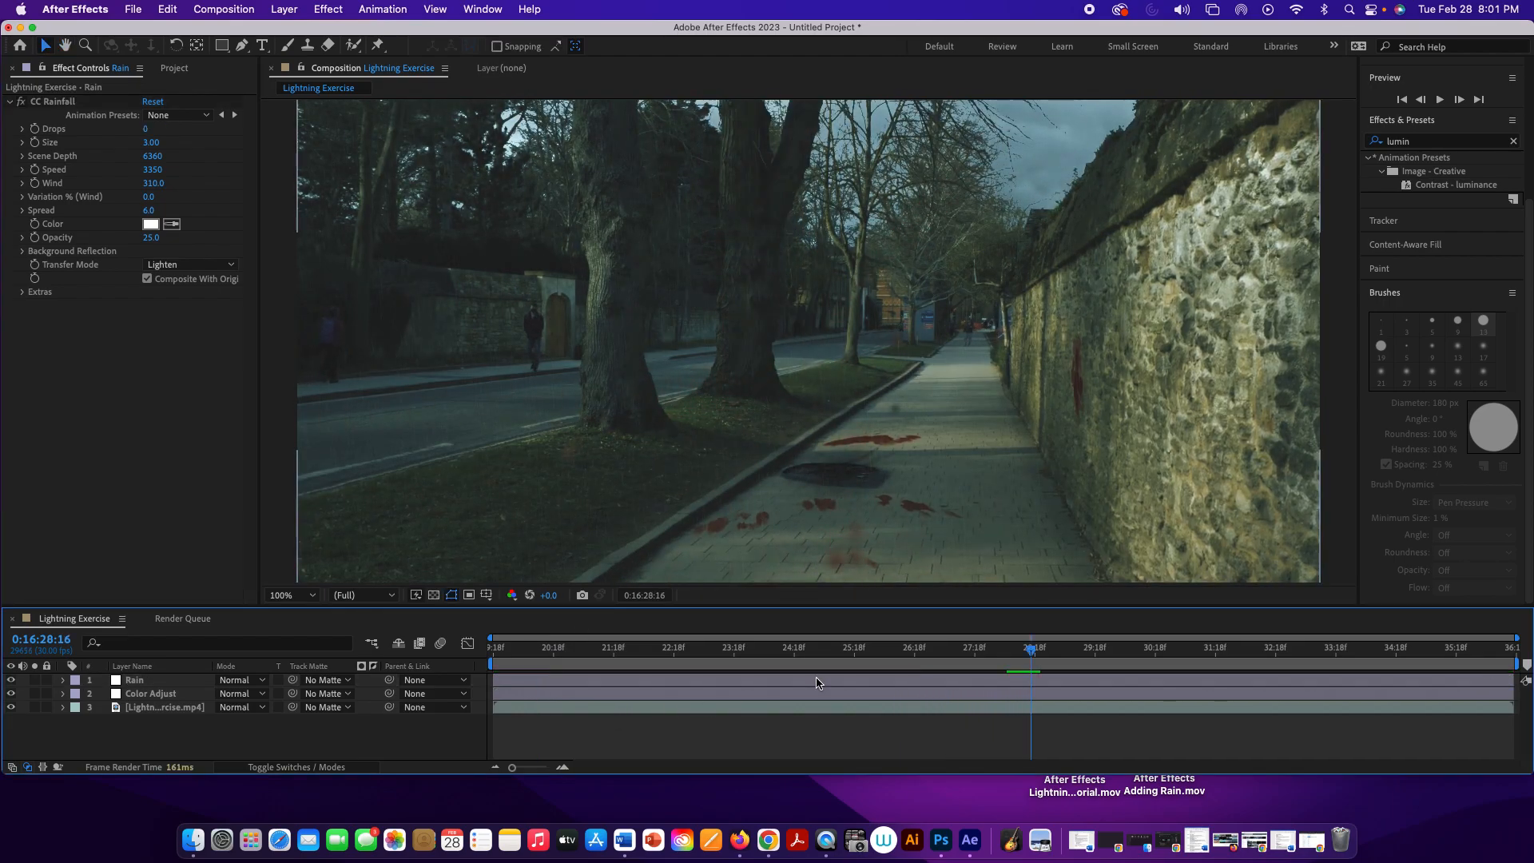
# Step: Play the composition from near its start to examine the footage without any raindrops
pyautogui.moveTo(1033, 648); pyautogui.dragTo(523, 628)
pyautogui.press('space')
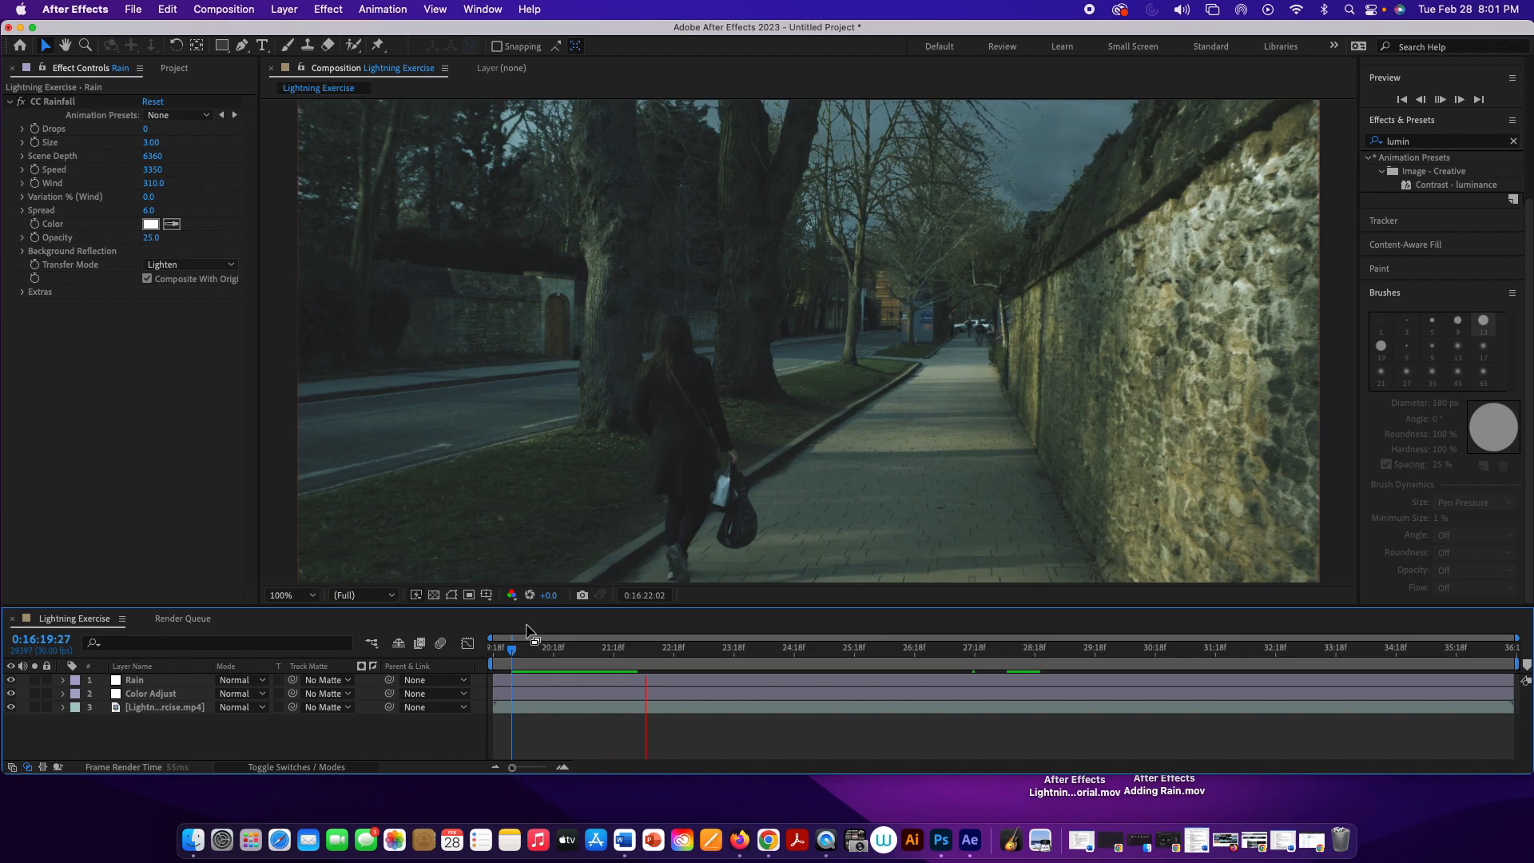
pyautogui.press('space')
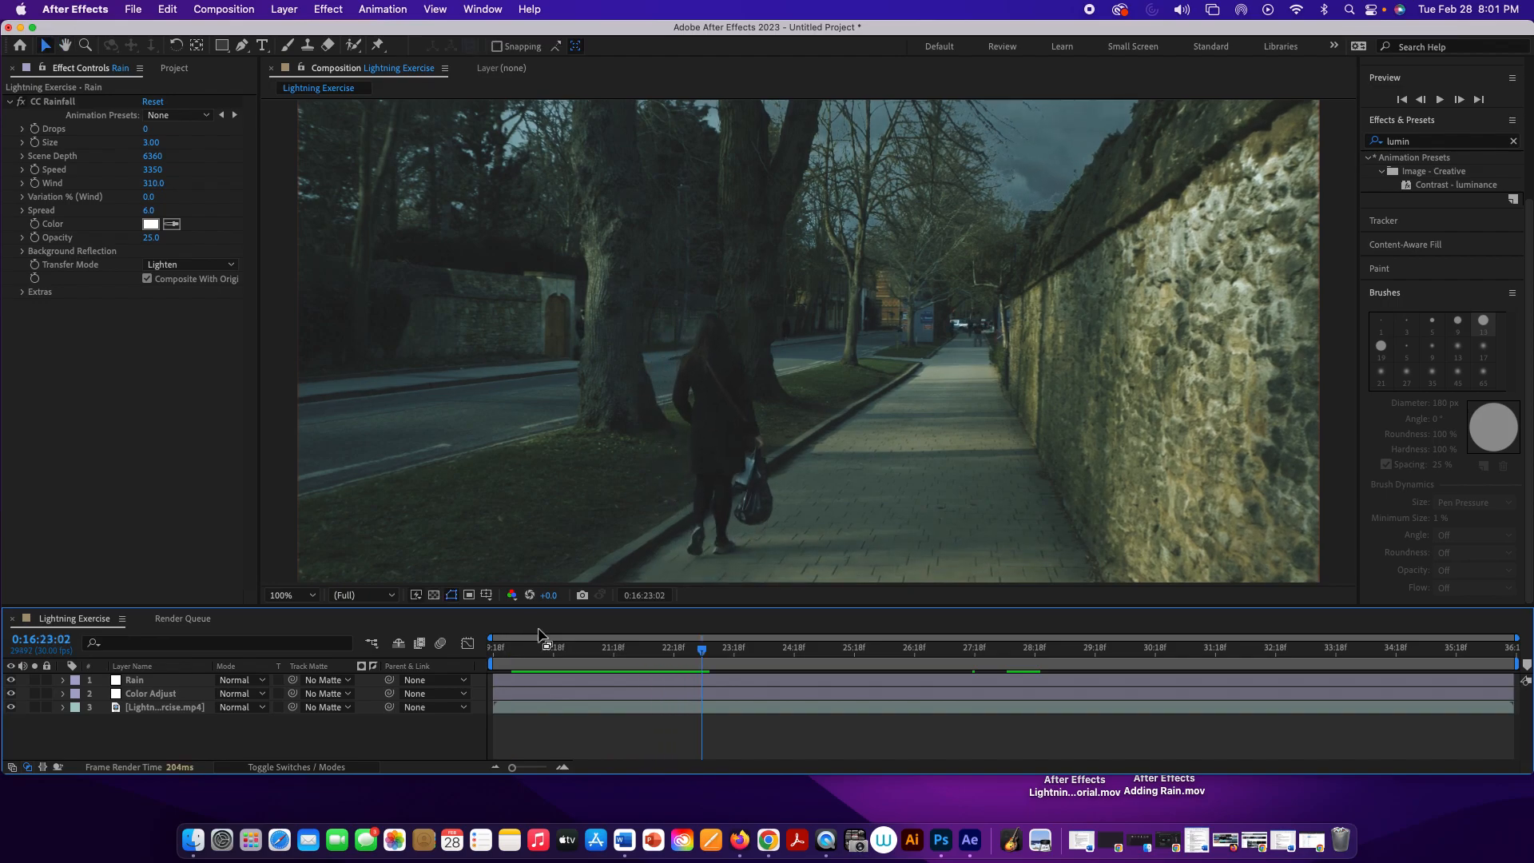
pyautogui.moveTo(702, 649); pyautogui.dragTo(515, 651)
pyautogui.press('space')
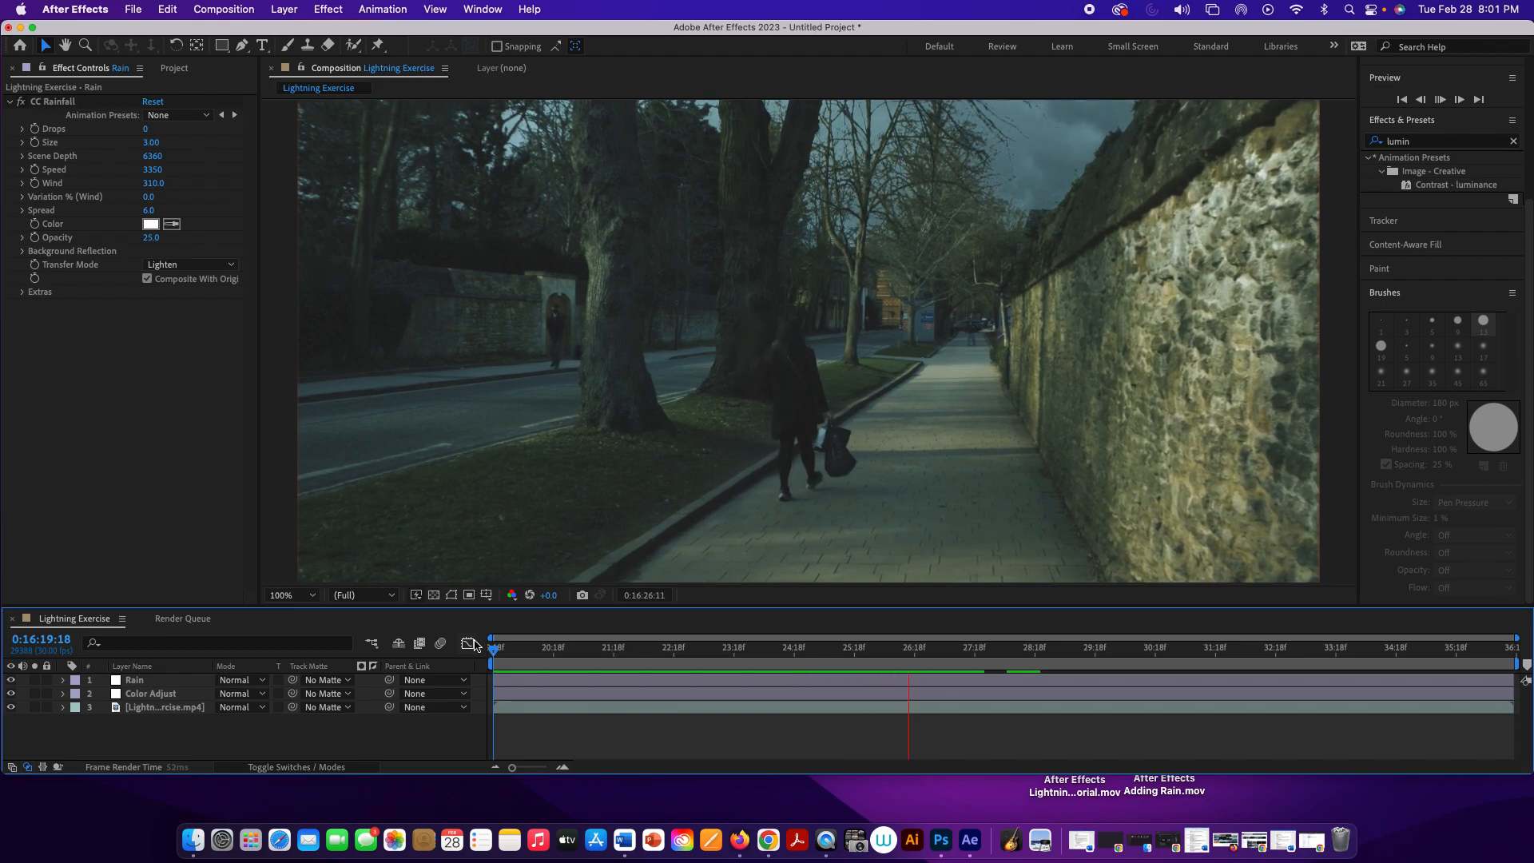
pyautogui.press('space')
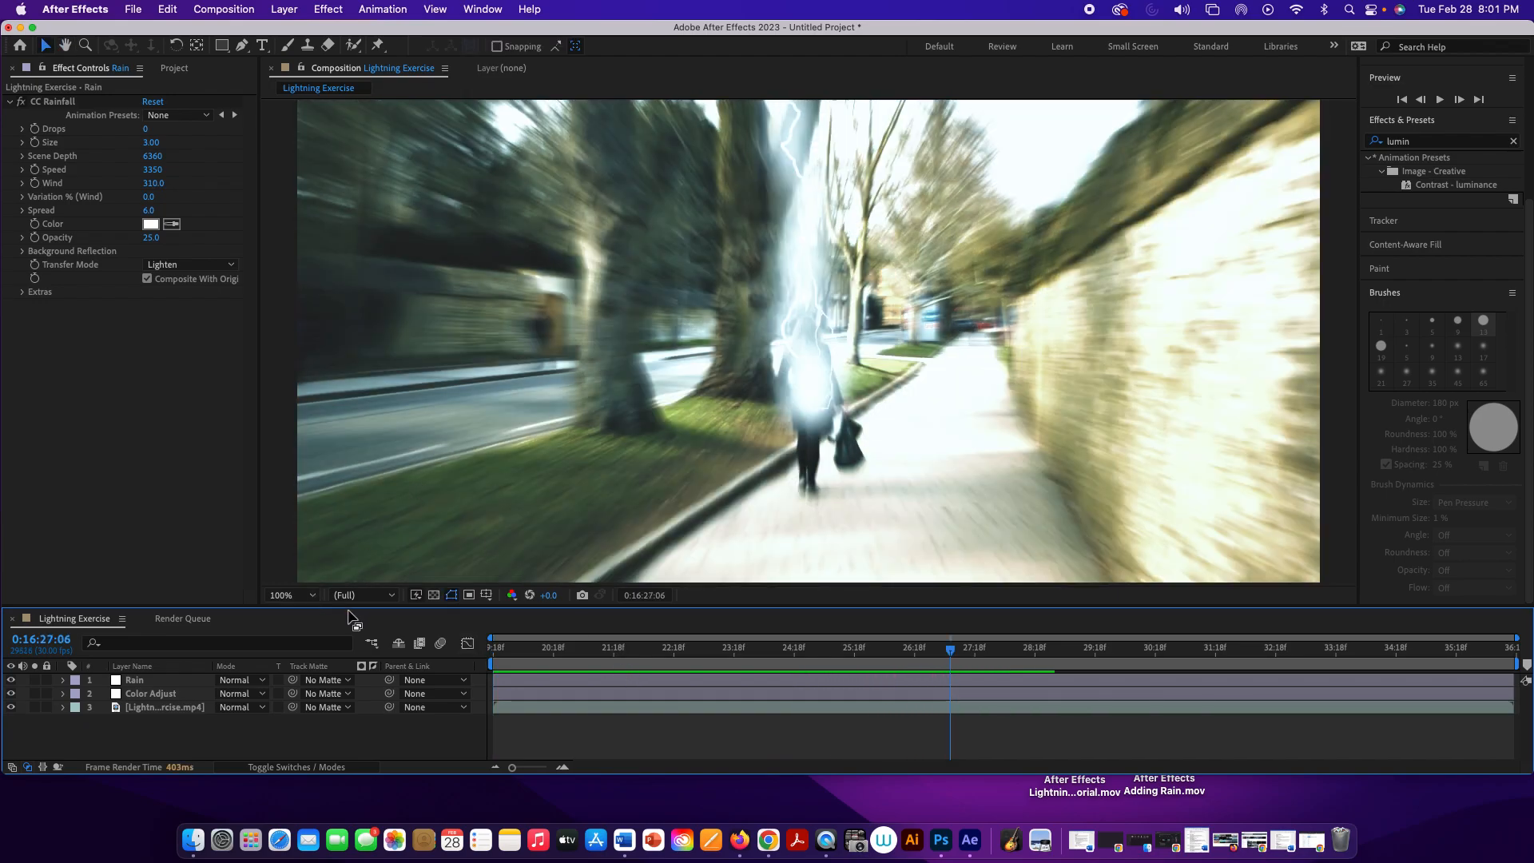
# Step: Return to the composition's start, set the CC Rainfall drops to 700 and preview the rain
pyautogui.click(151, 667)
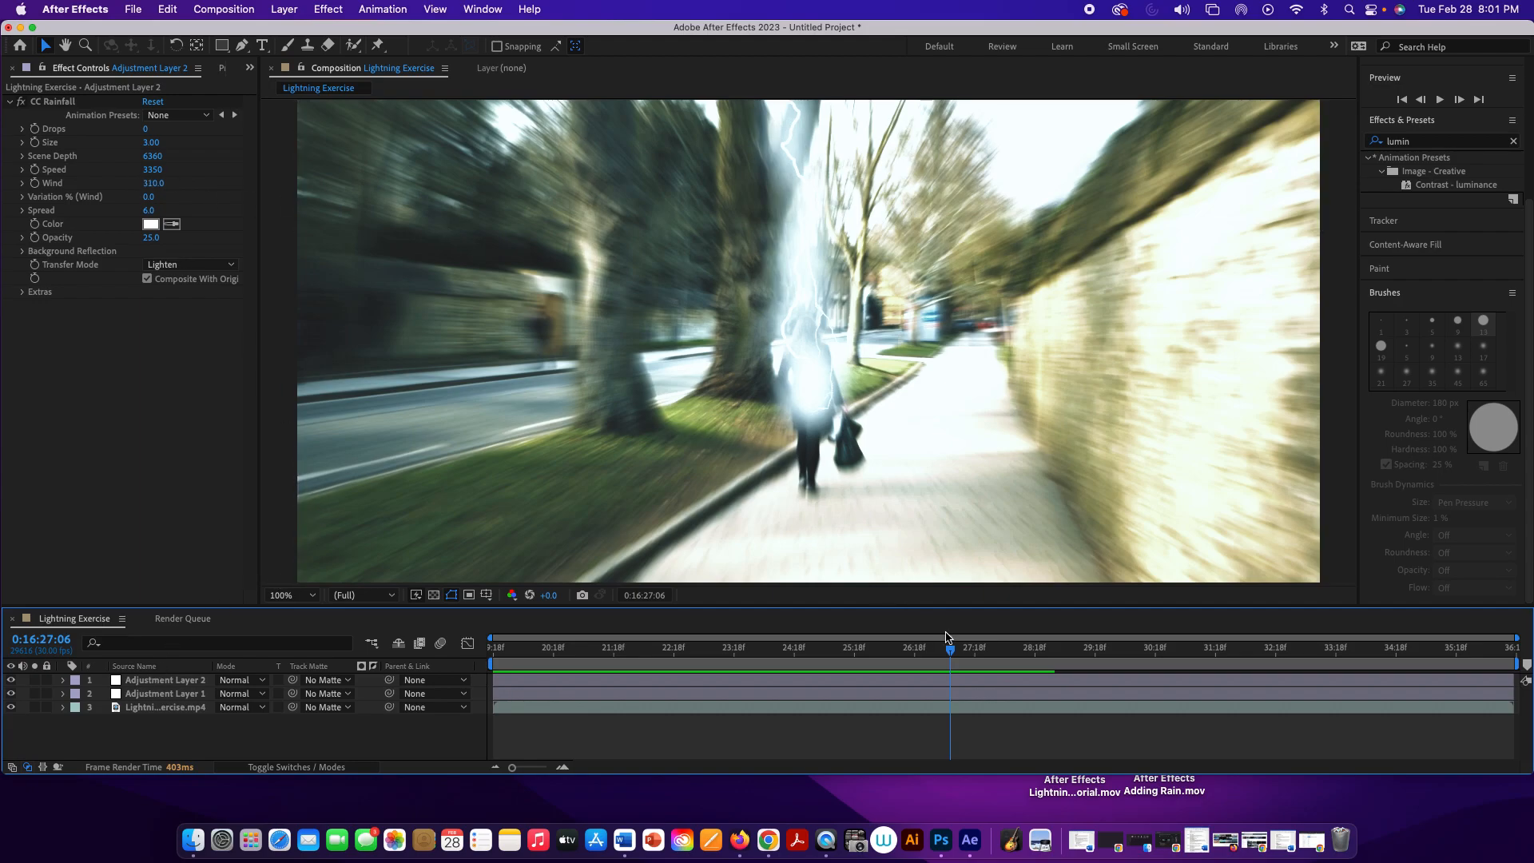
pyautogui.press('Home')
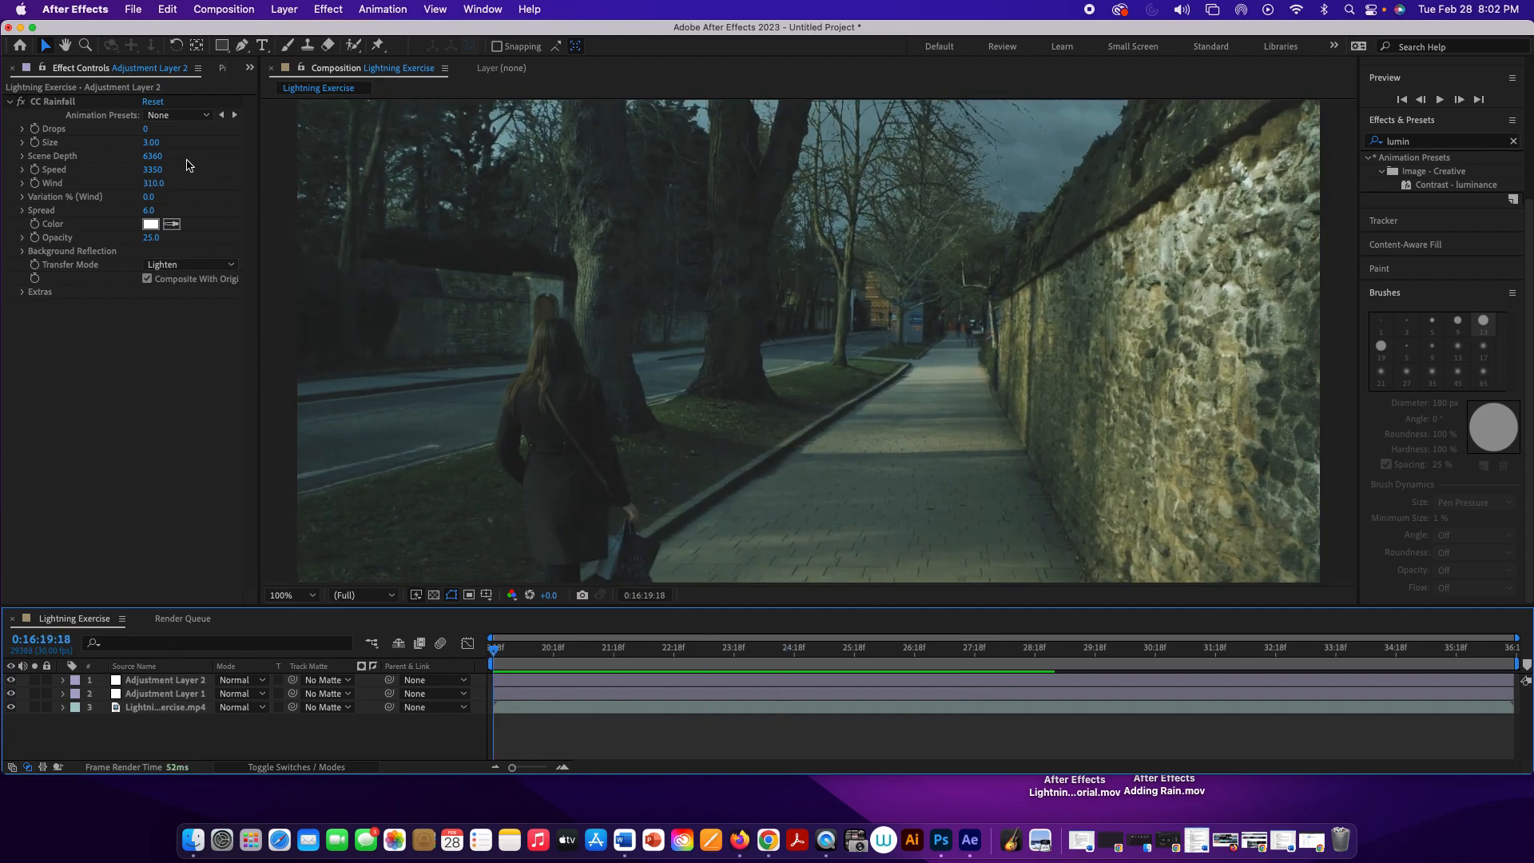
pyautogui.moveTo(145, 130); pyautogui.dragTo(149, 130)
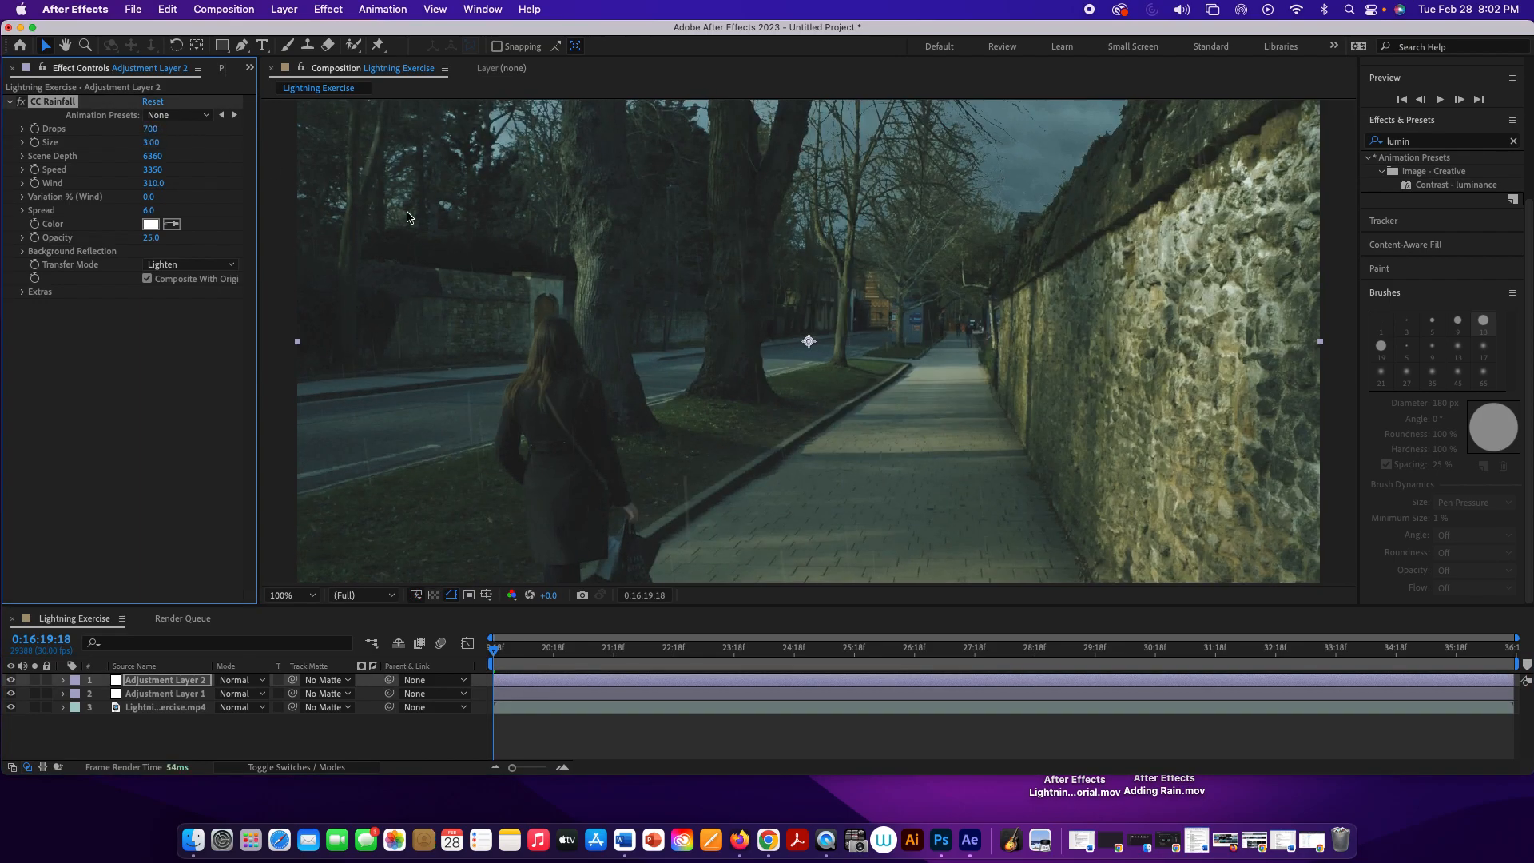
pyautogui.press('space')
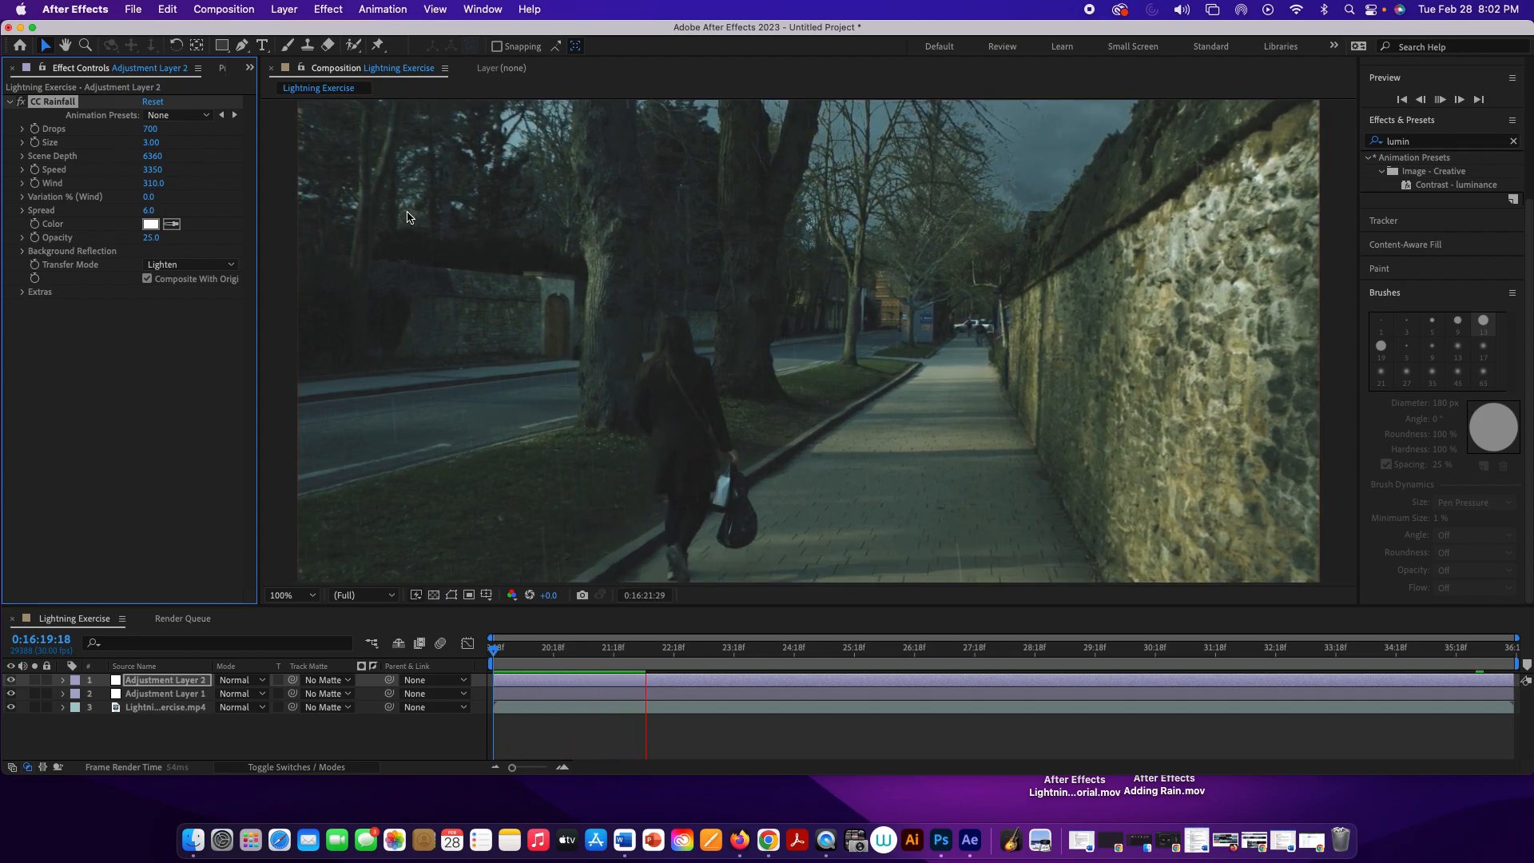
pyautogui.press('space')
# Step: Raise the CC Rainfall opacity to 43 and preview the rain at 50% magnification
pyautogui.press(',')
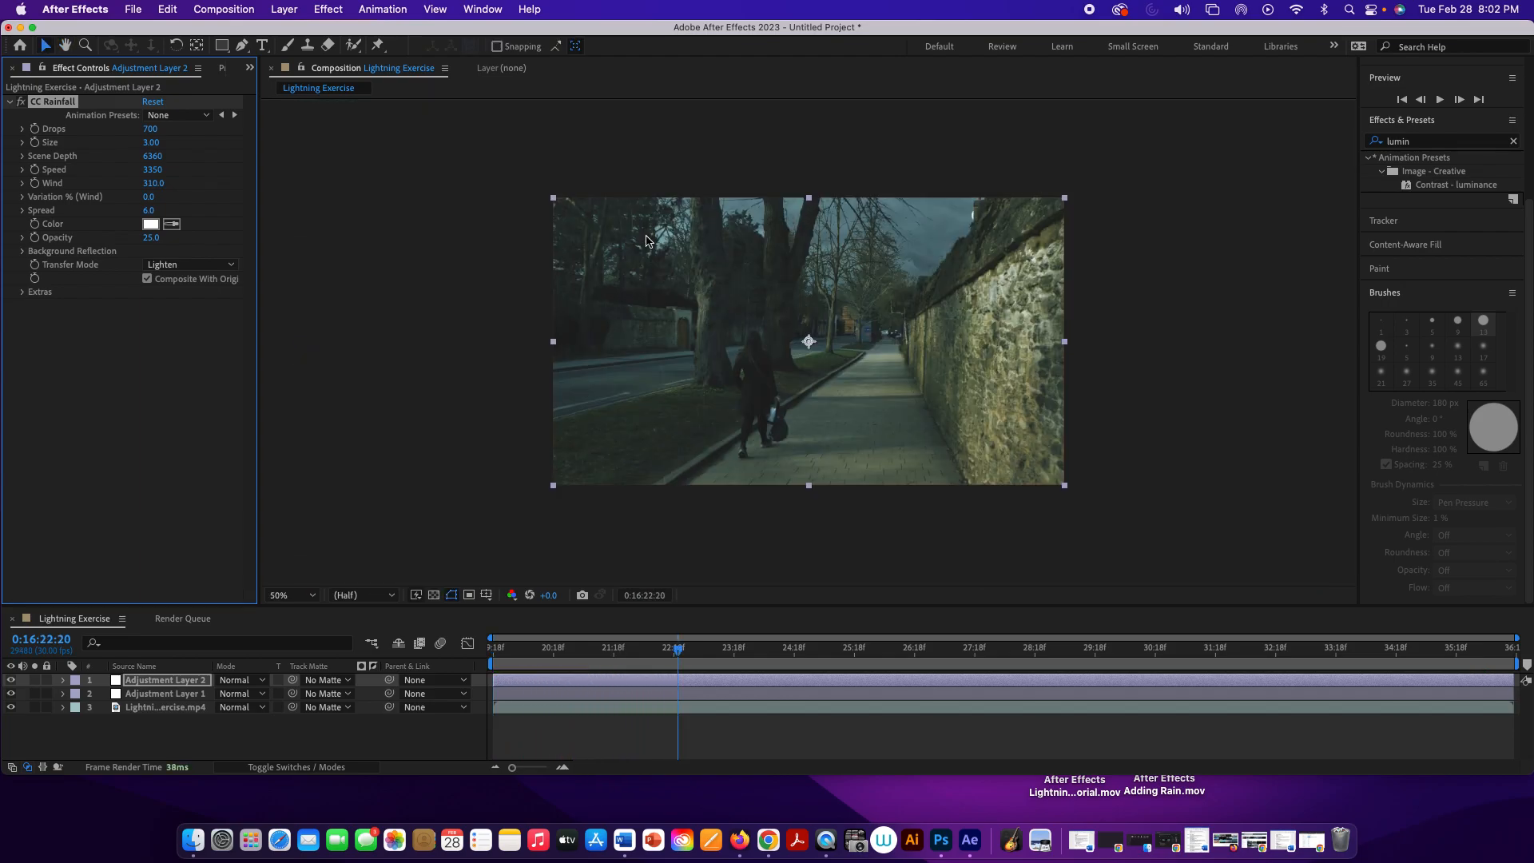
pyautogui.click(417, 310)
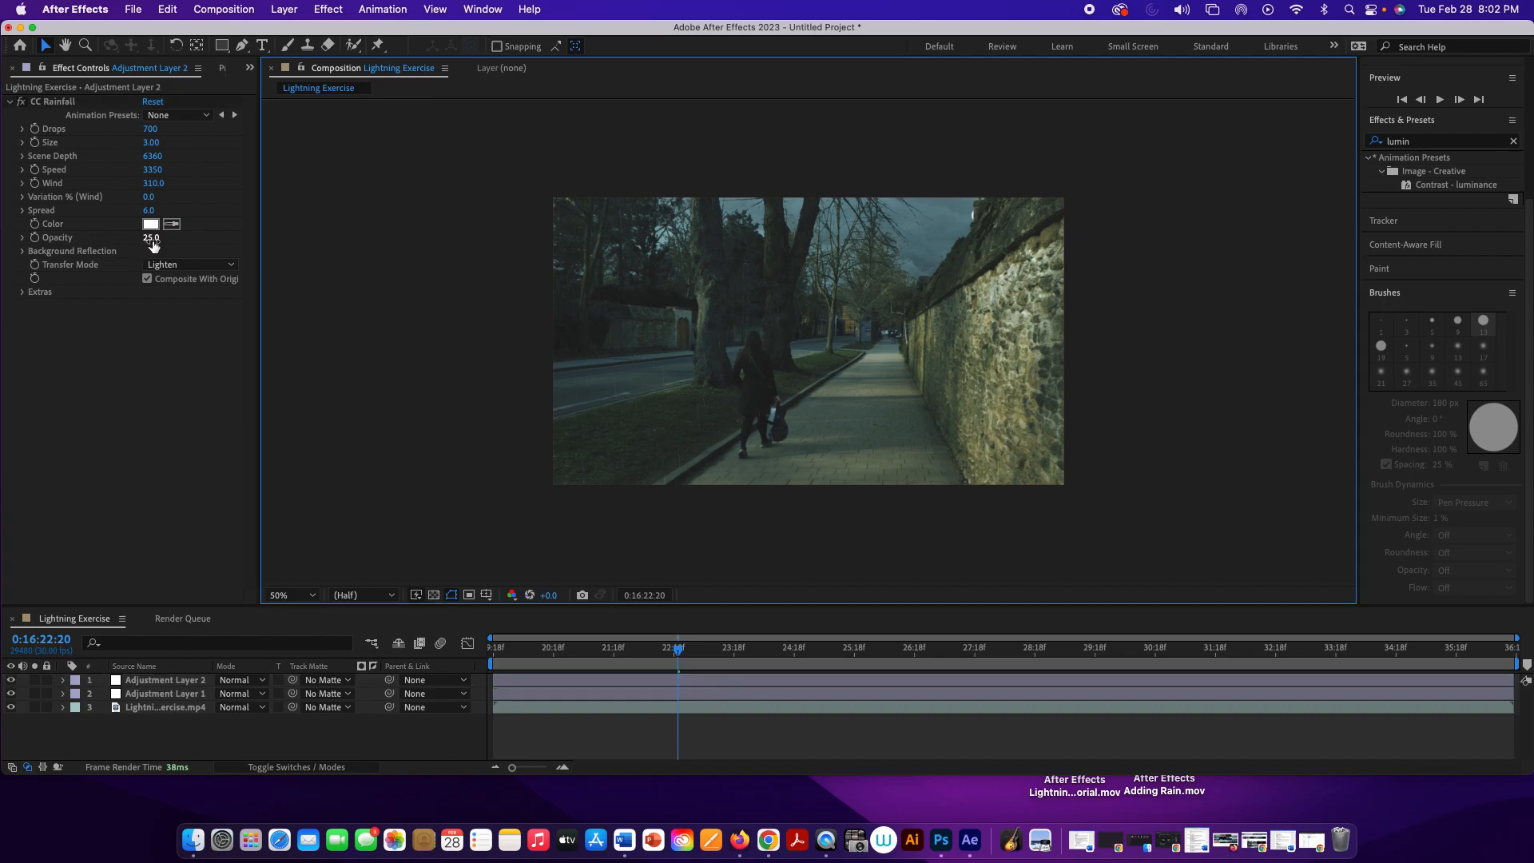
pyautogui.moveTo(150, 238); pyautogui.dragTo(167, 239)
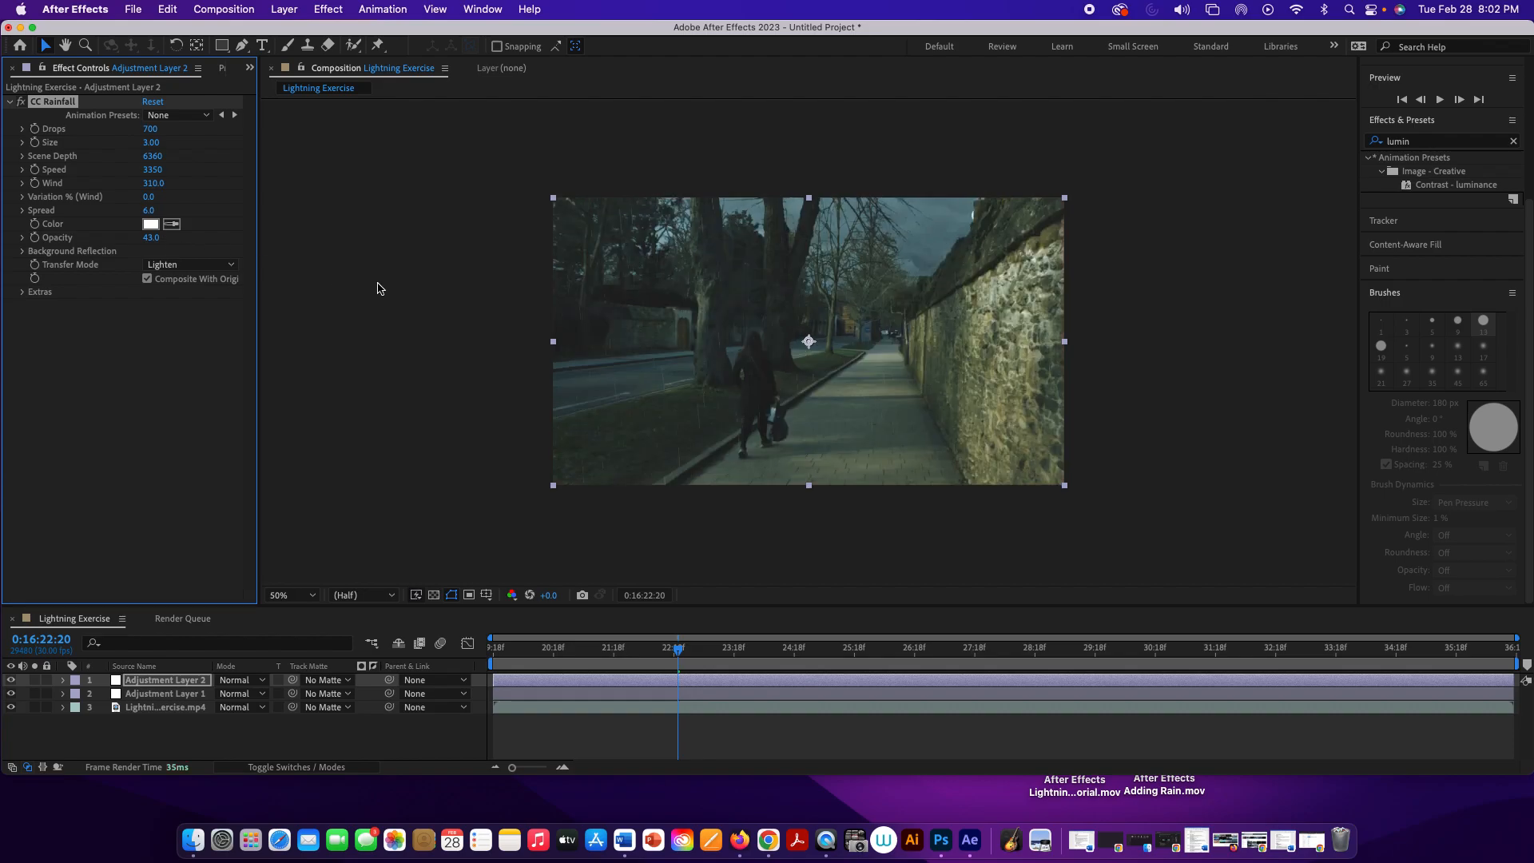
pyautogui.press('space')
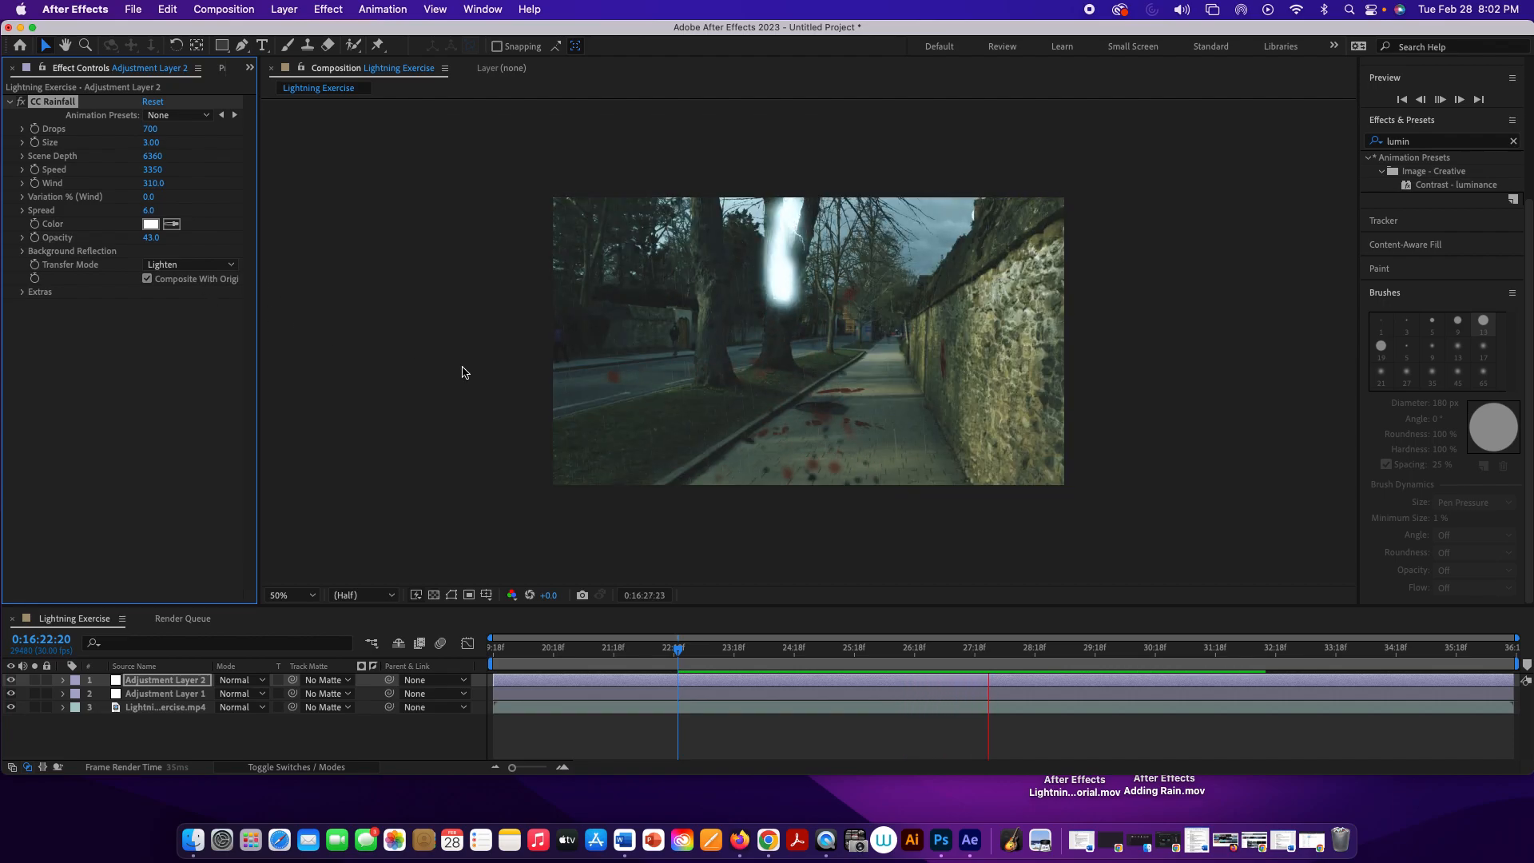
pyautogui.press('space')
# Step: Apply Gaussian Blur to the rain adjustment layer with a blurriness of 3.6 and preview it at 100% magnification
pyautogui.press('.')
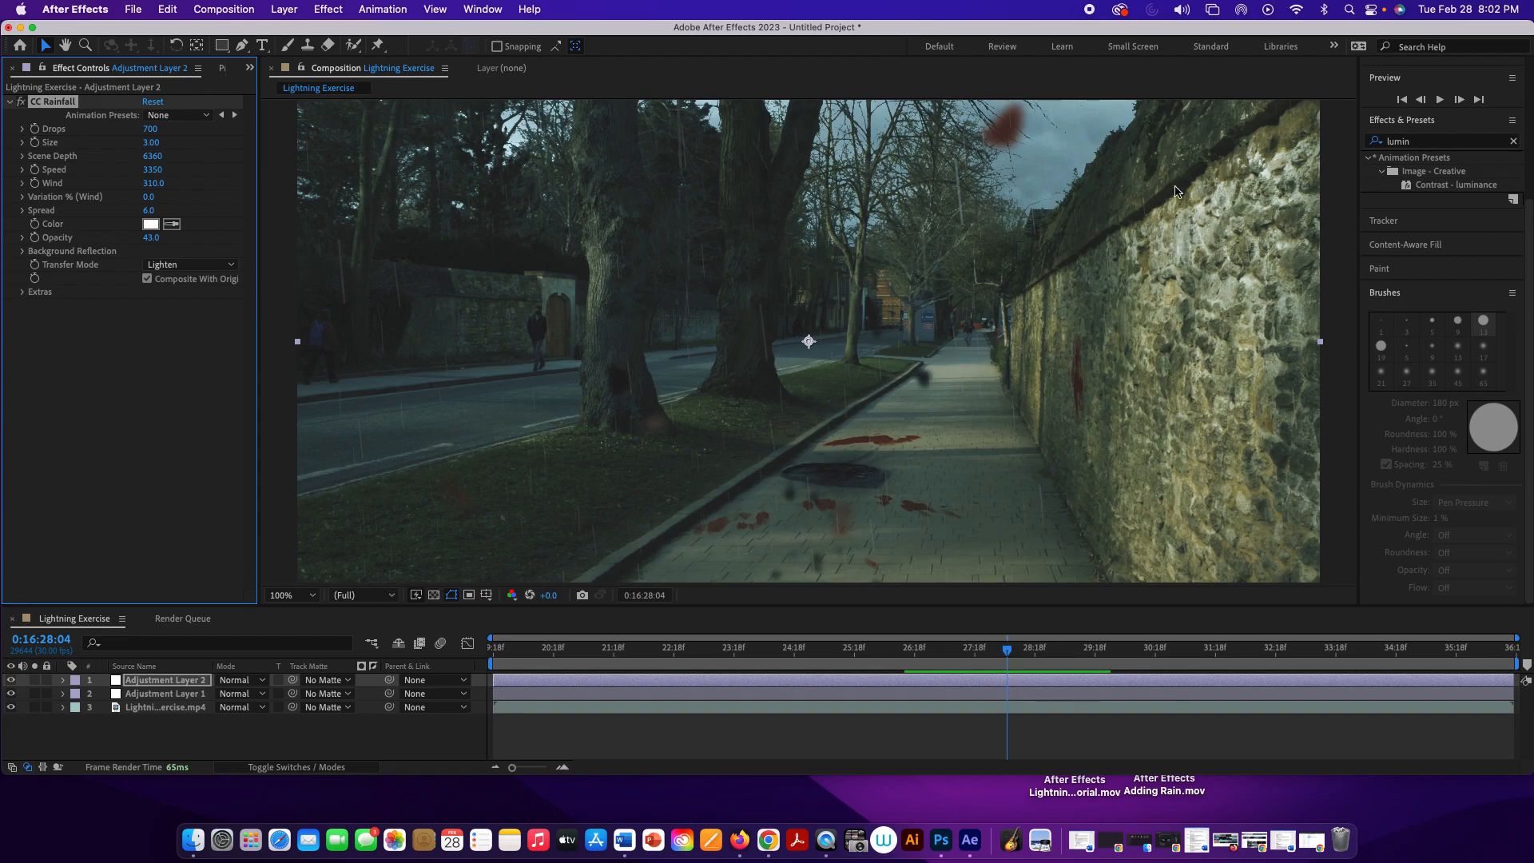
pyautogui.click(1435, 142)
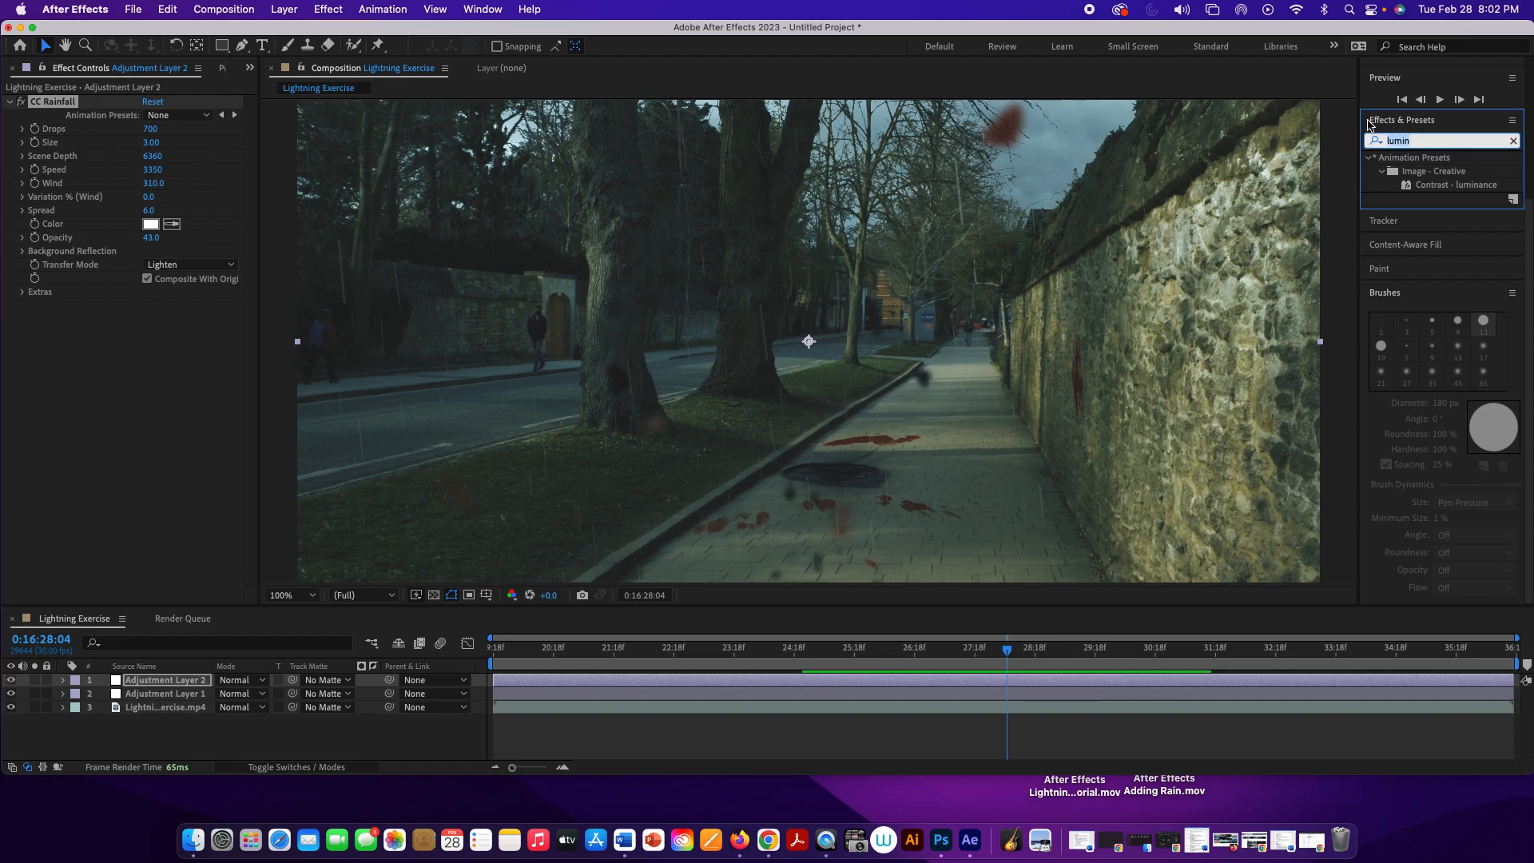
pyautogui.write('gaus')
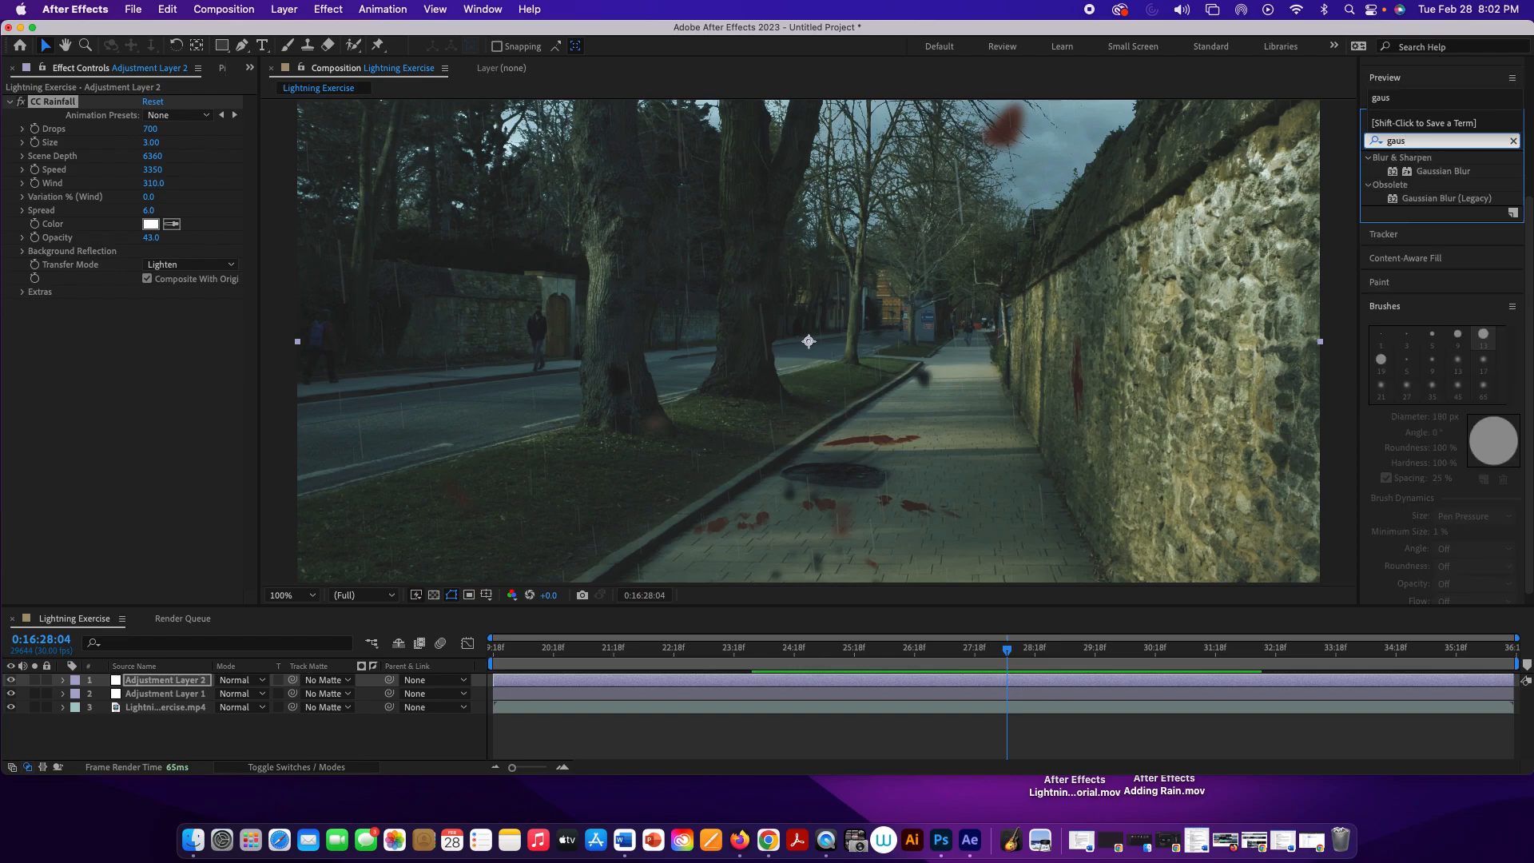
pyautogui.doubleClick(1420, 172)
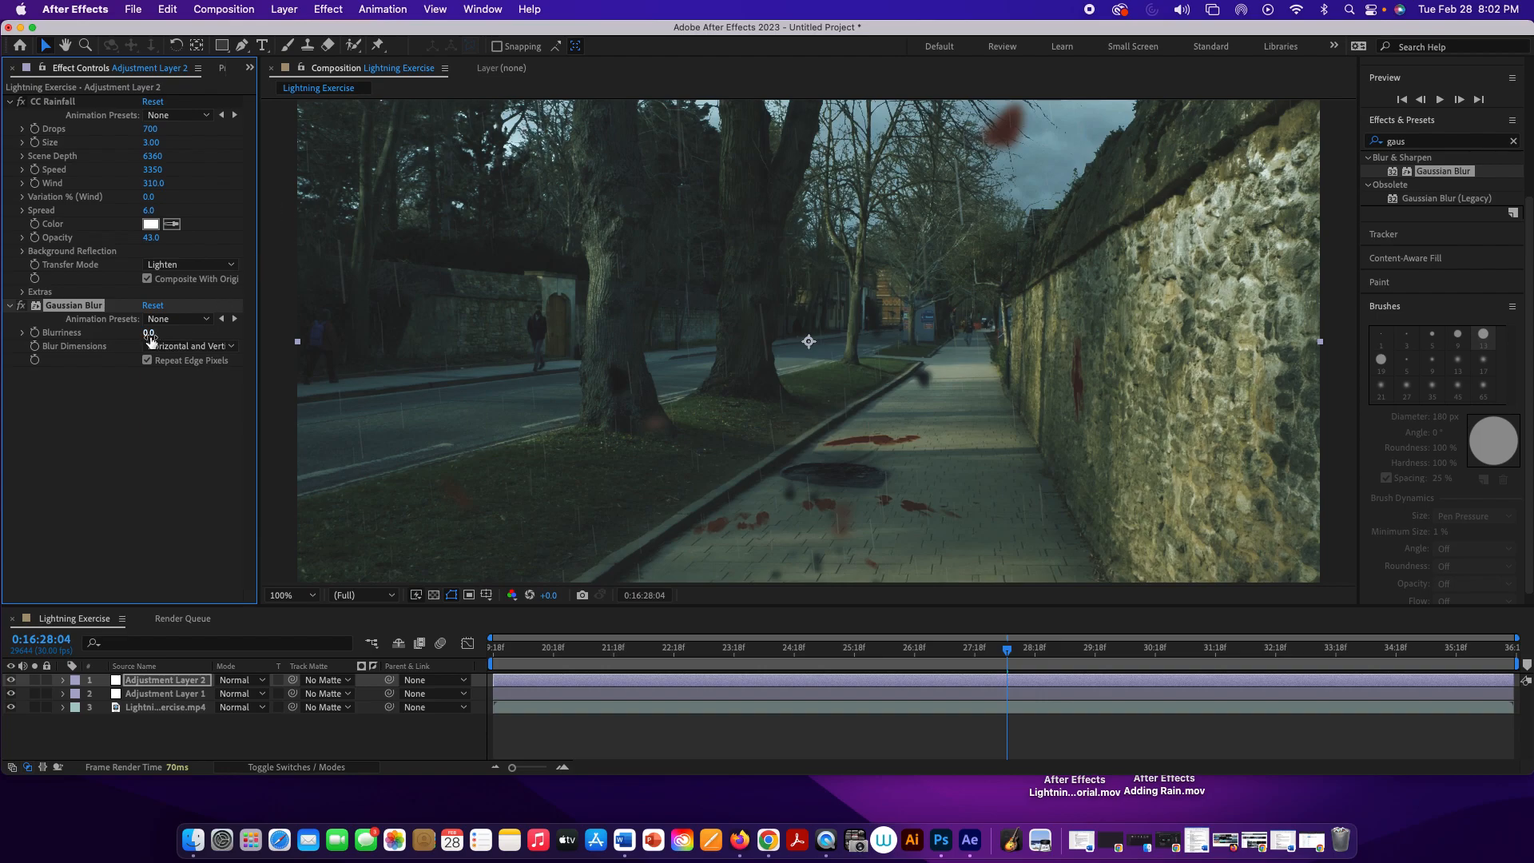
pyautogui.moveTo(149, 336); pyautogui.dragTo(165, 336)
pyautogui.press('space')
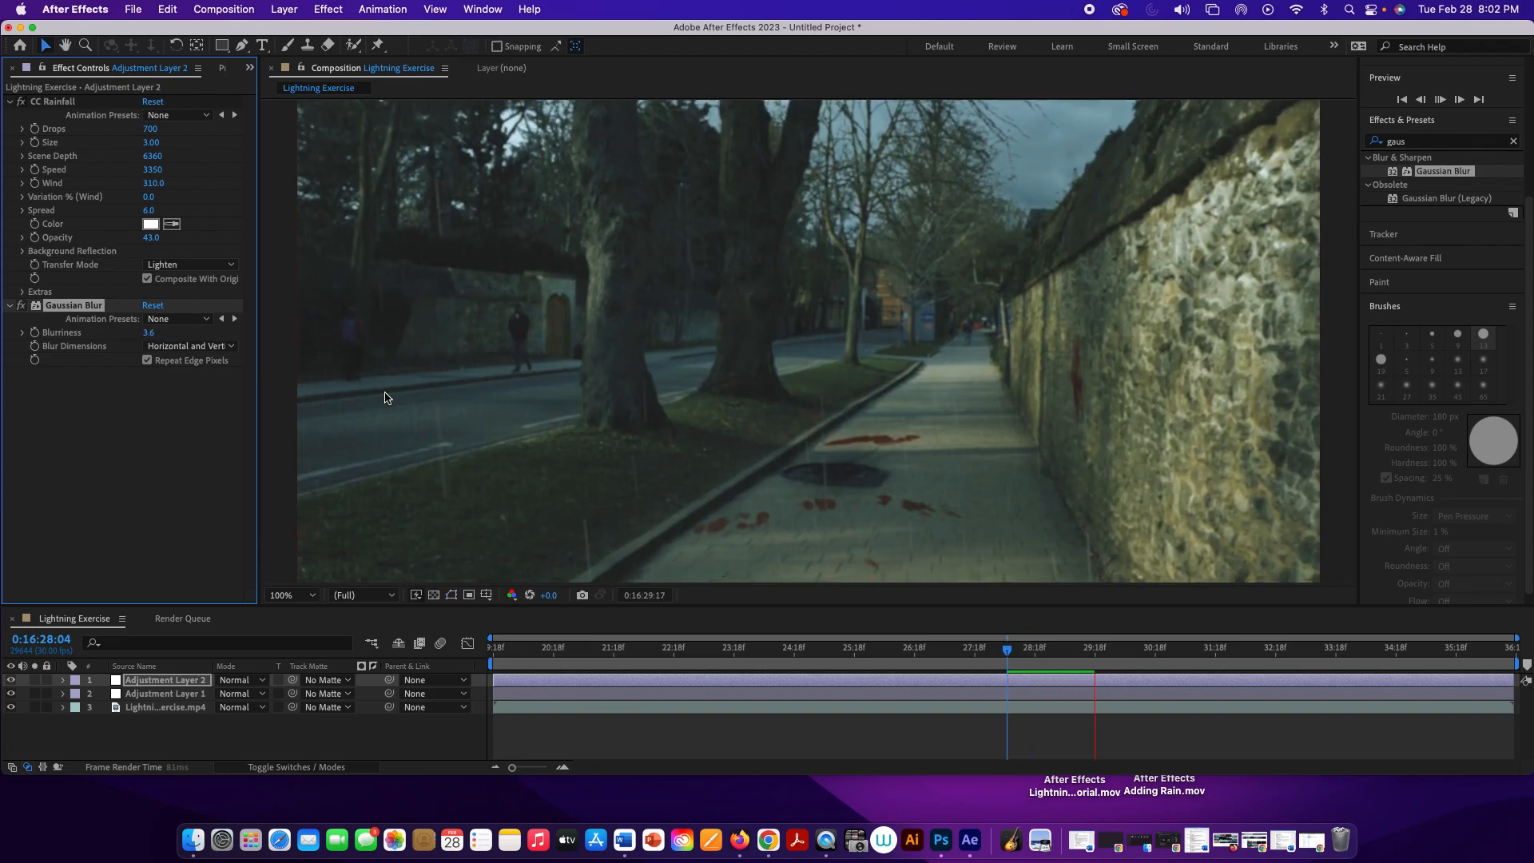
pyautogui.press('space')
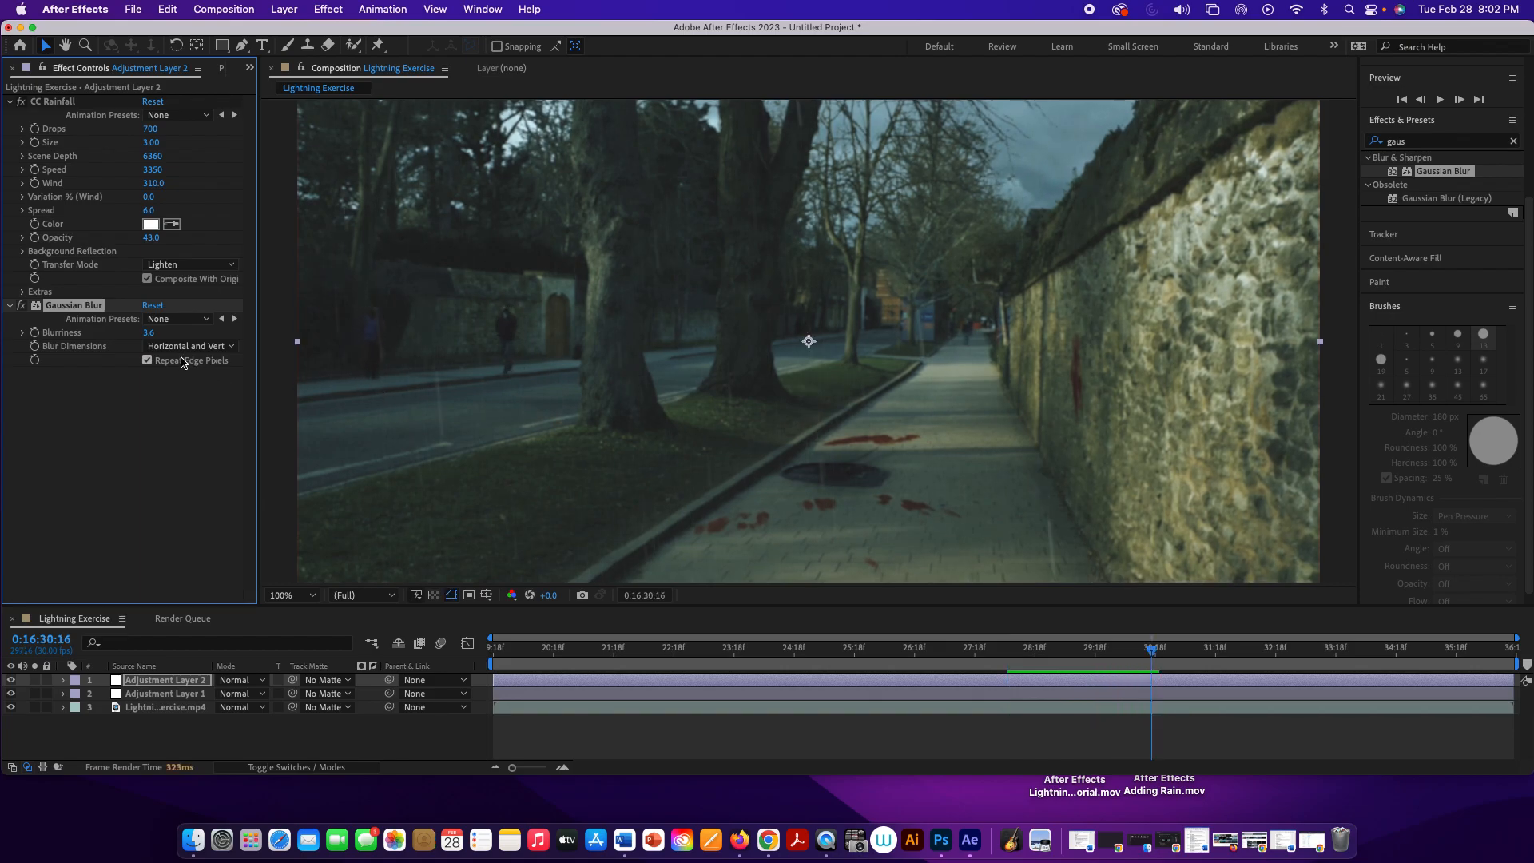
# Step: Increase the Gaussian Blur blurriness to 4.5, preview it and reduce the composition view to 50%
pyautogui.moveTo(155, 340); pyautogui.dragTo(336, 374)
pyautogui.press('space')
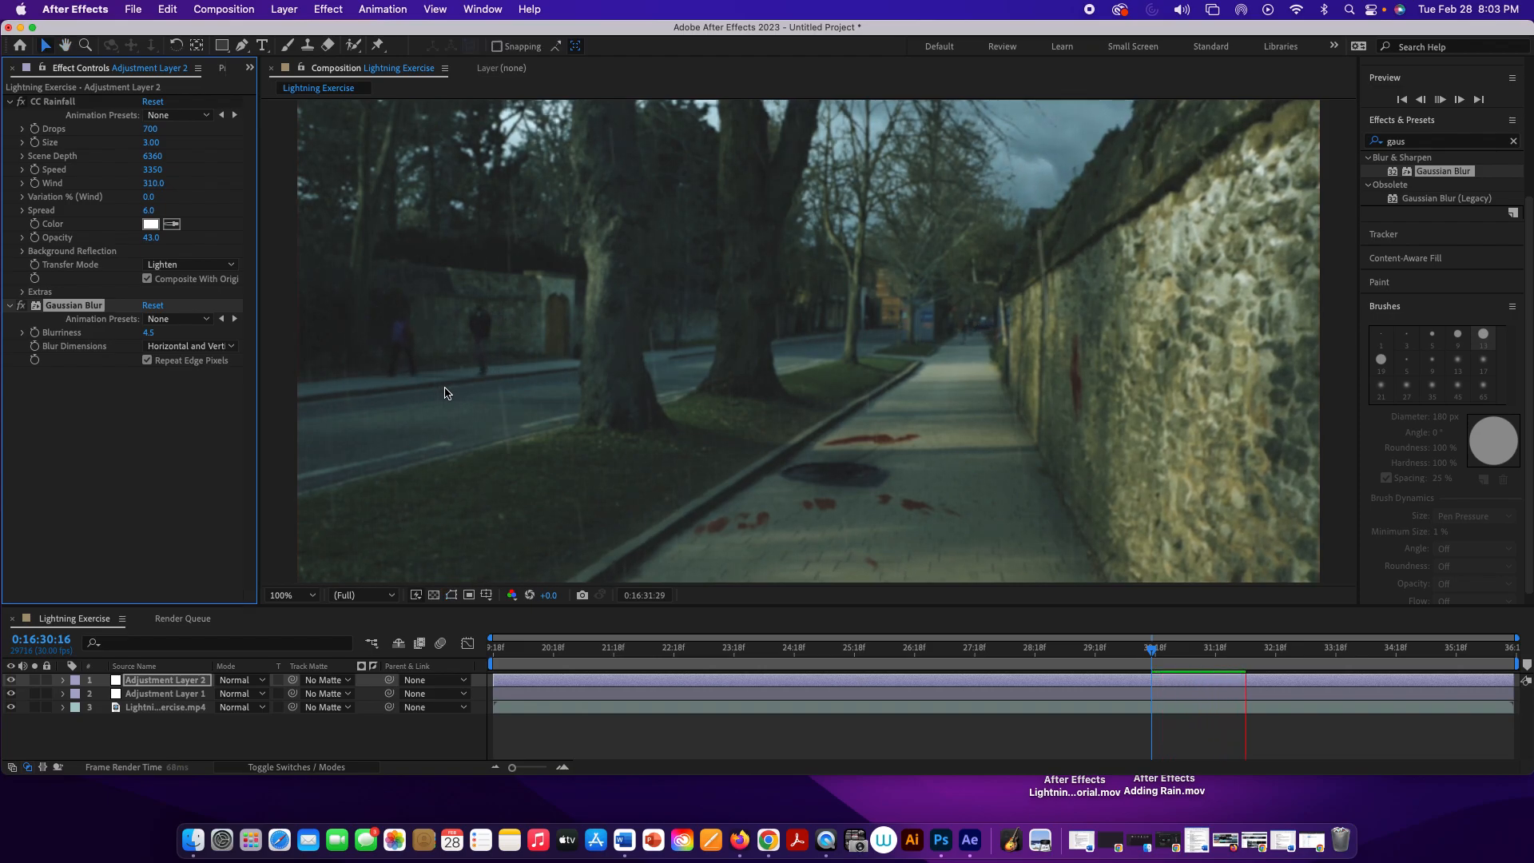
pyautogui.press('space')
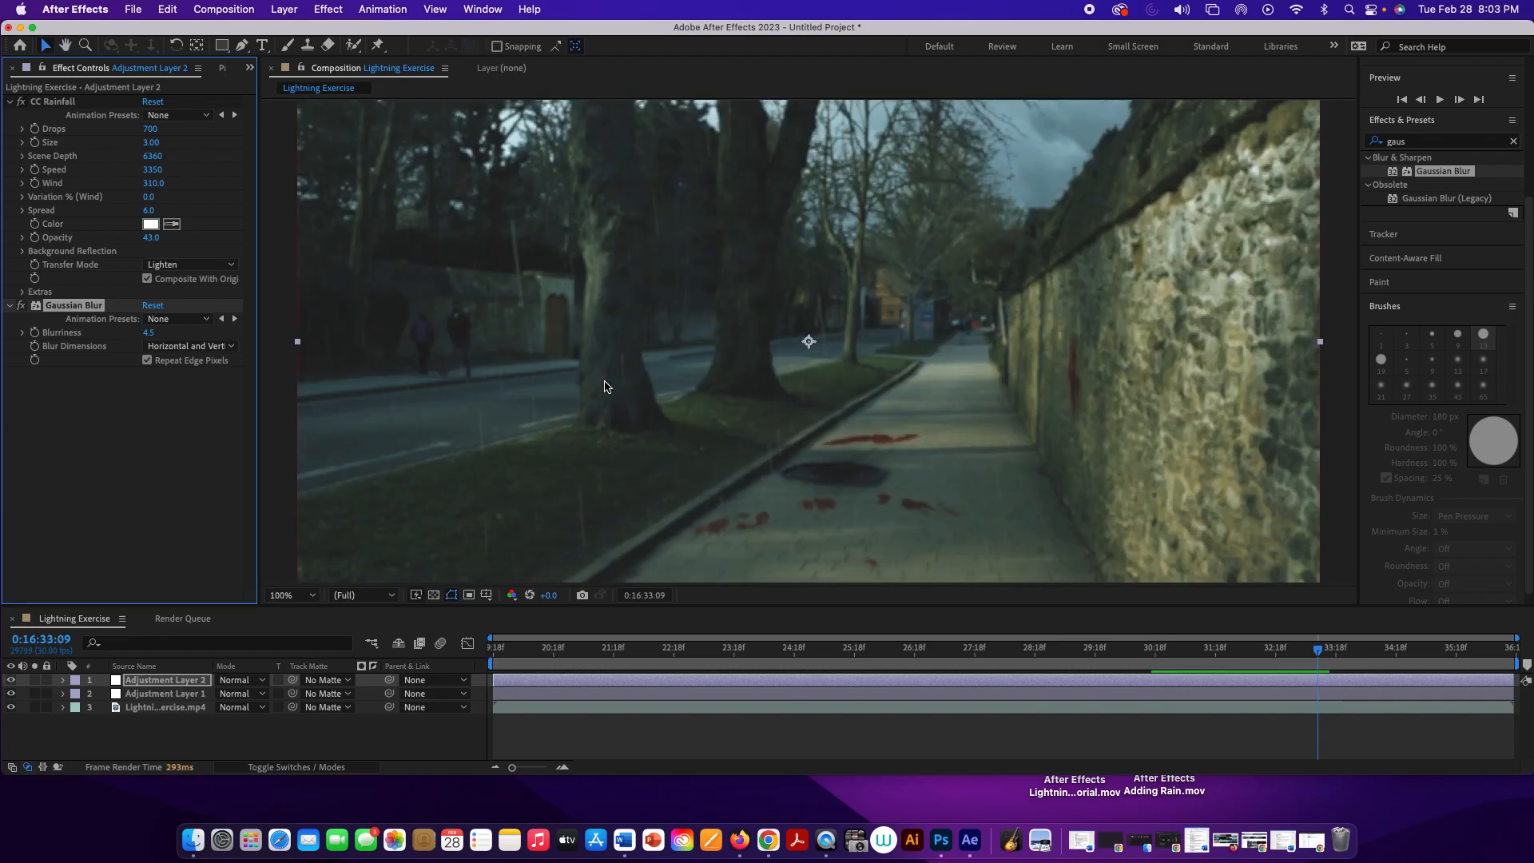
pyautogui.press(',')
pyautogui.press(',')
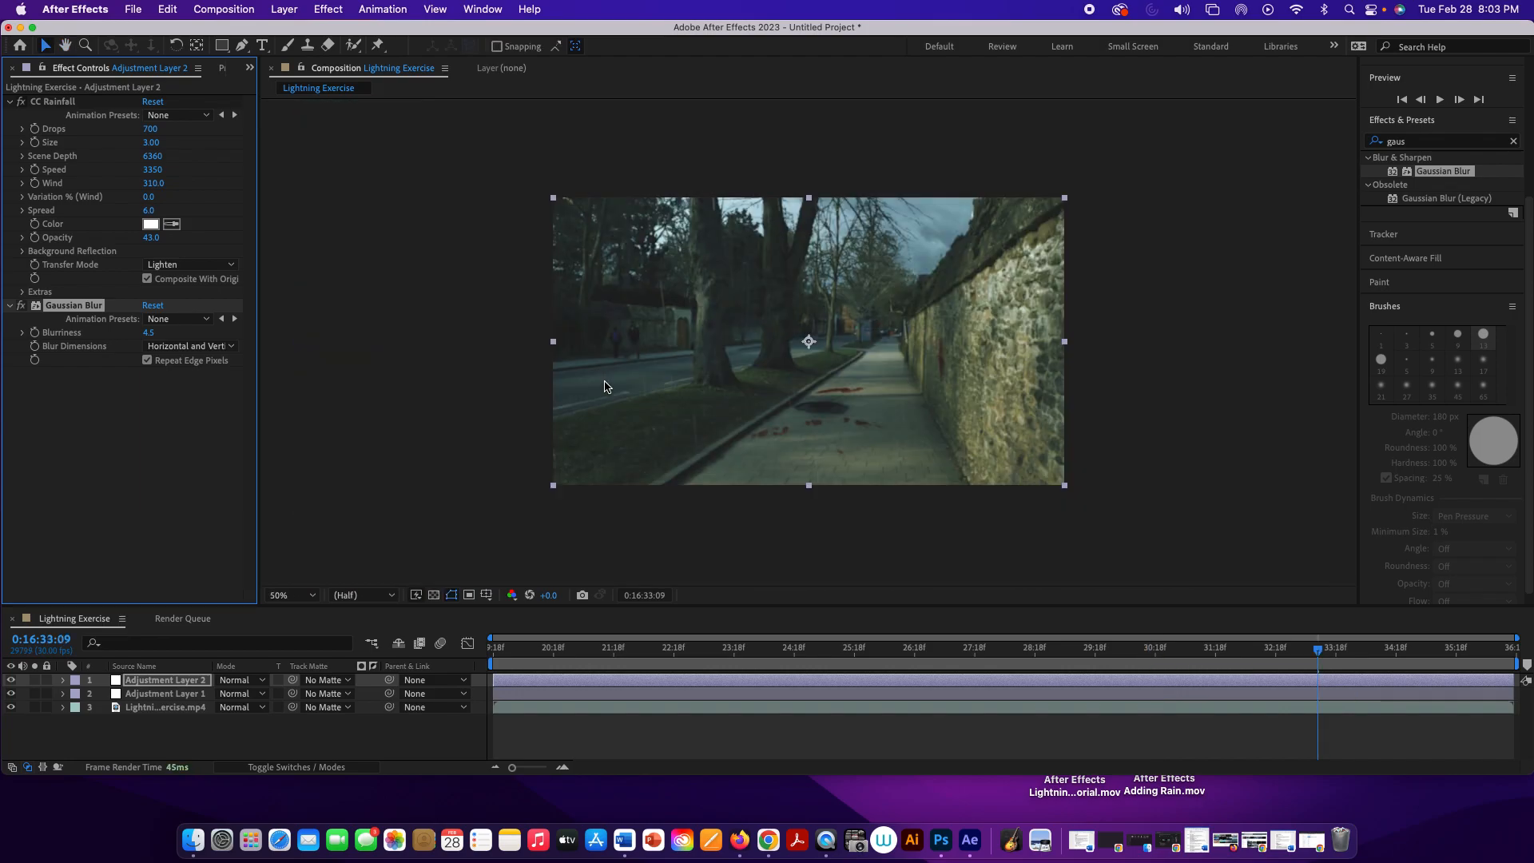
pyautogui.click(651, 518)
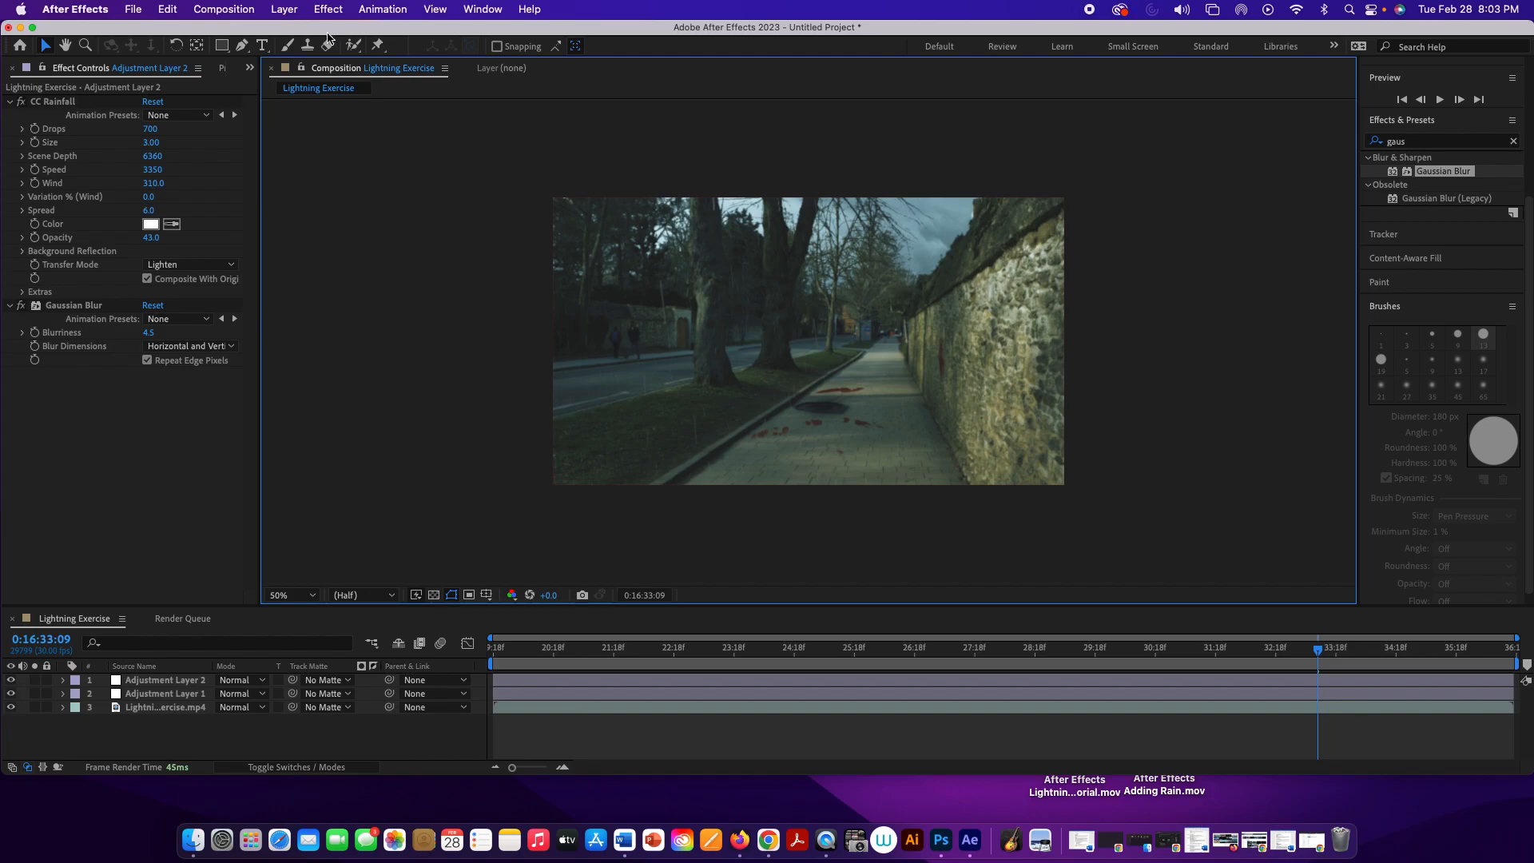
pyautogui.click(240, 10)
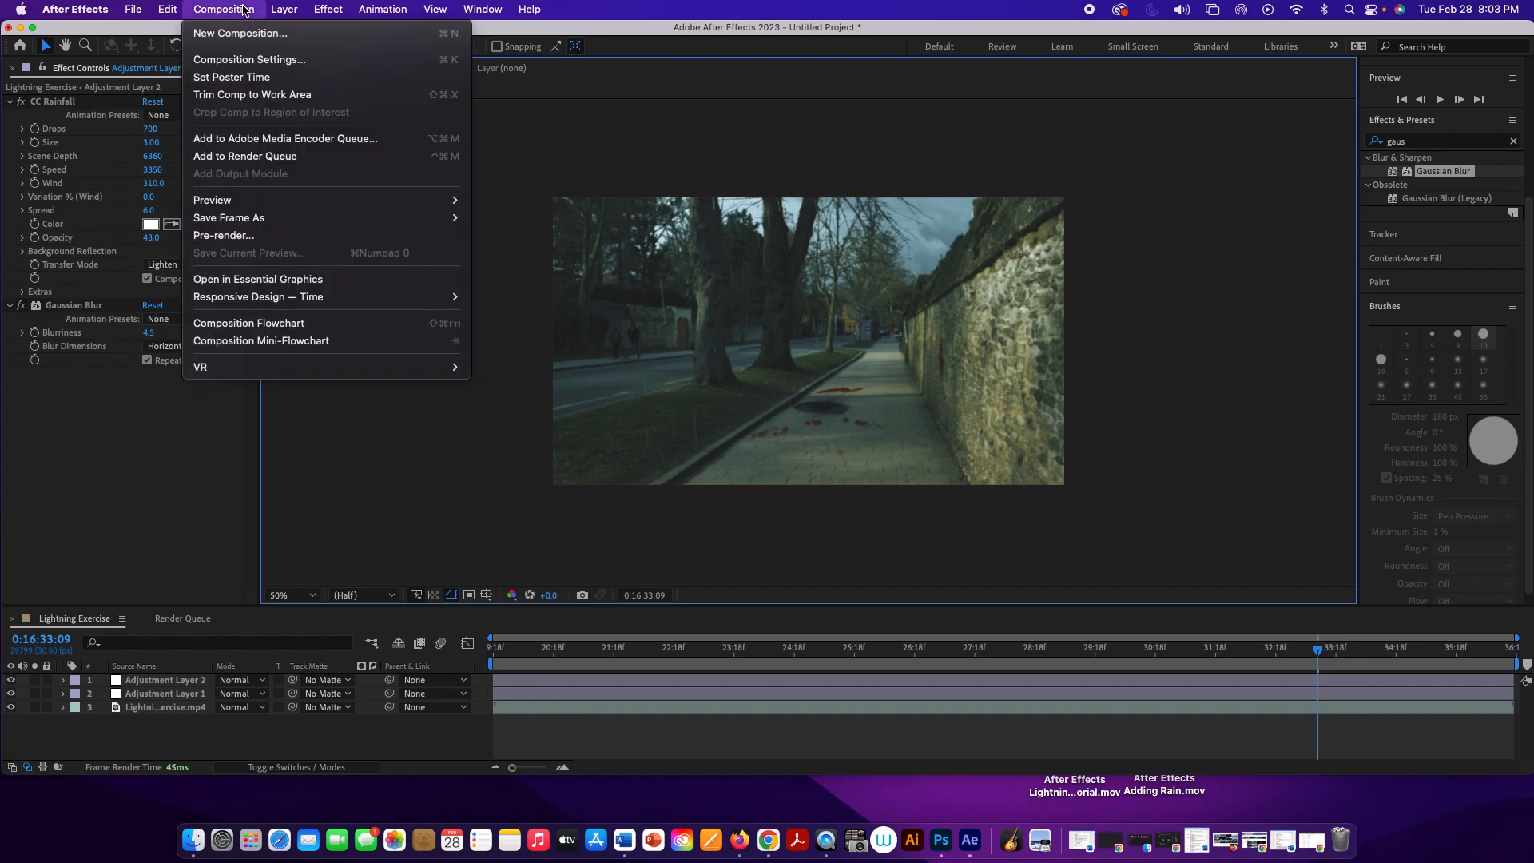
pyautogui.moveTo(311, 4)
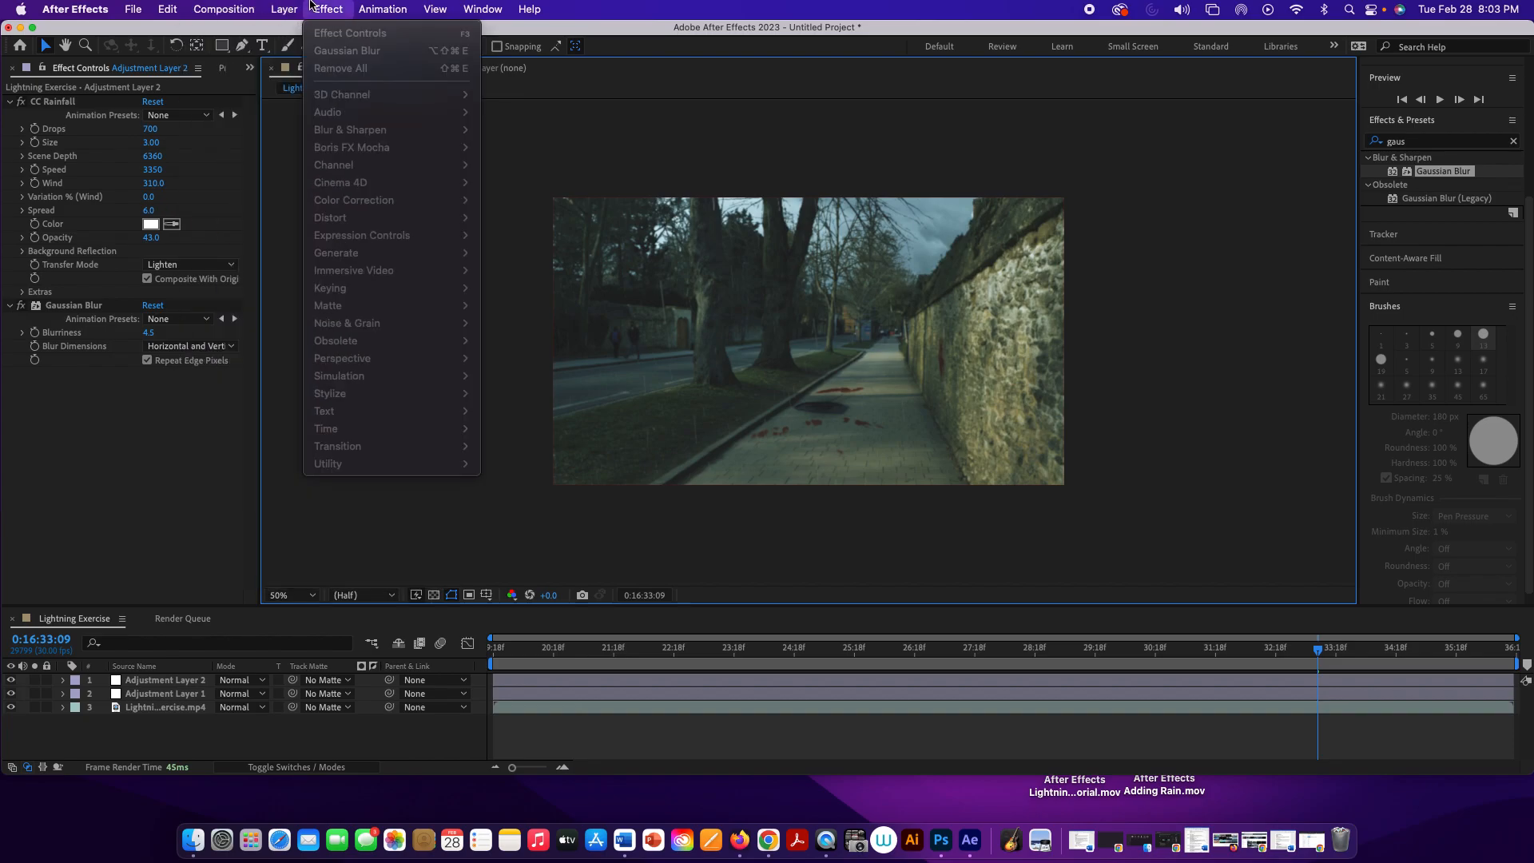
pyautogui.click(192, 516)
pyautogui.click(199, 682)
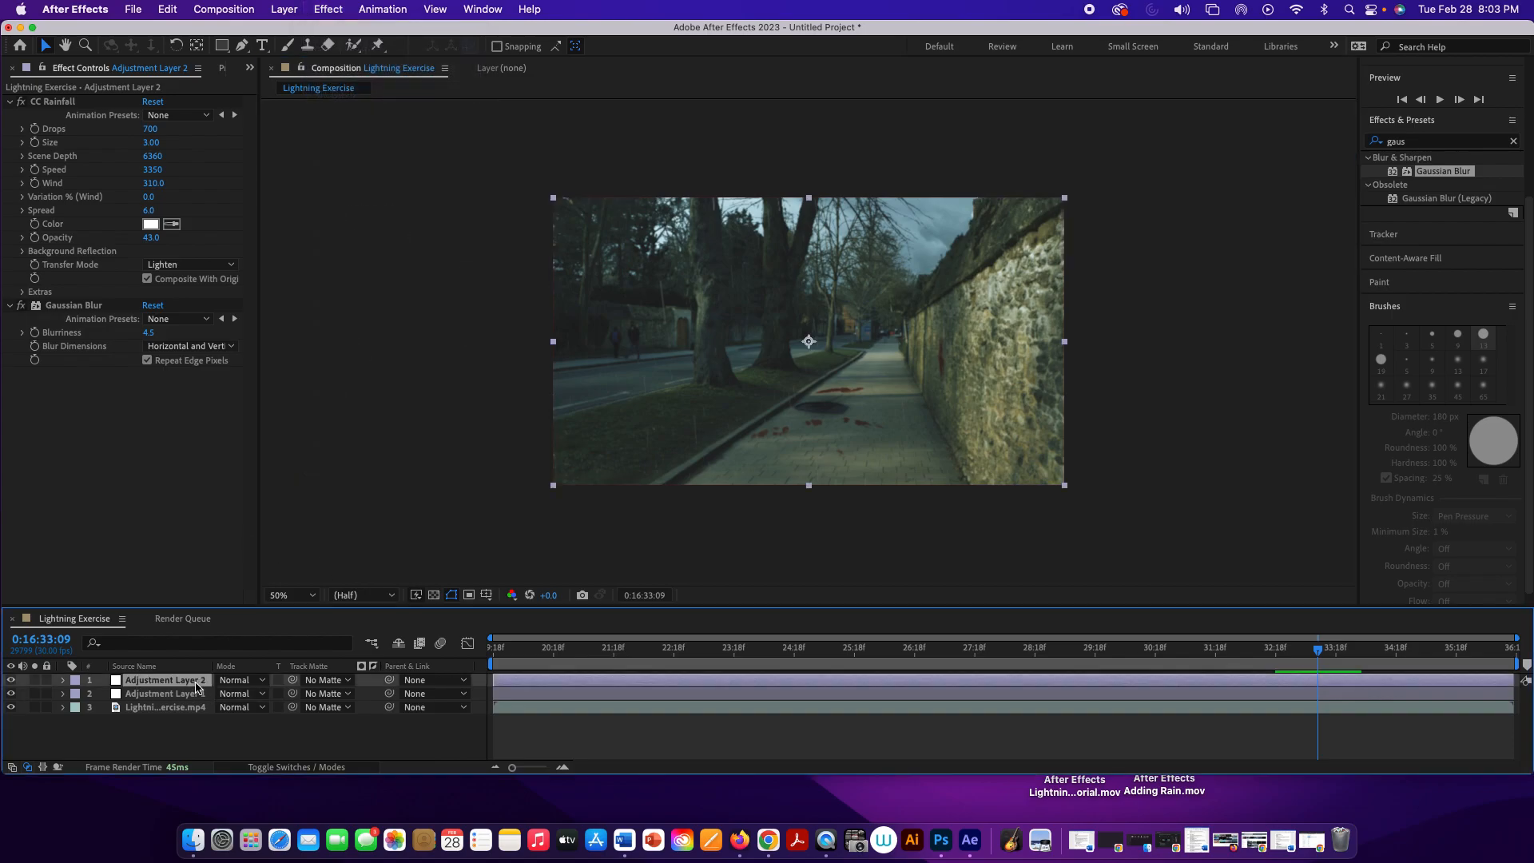
pyautogui.click(316, 6)
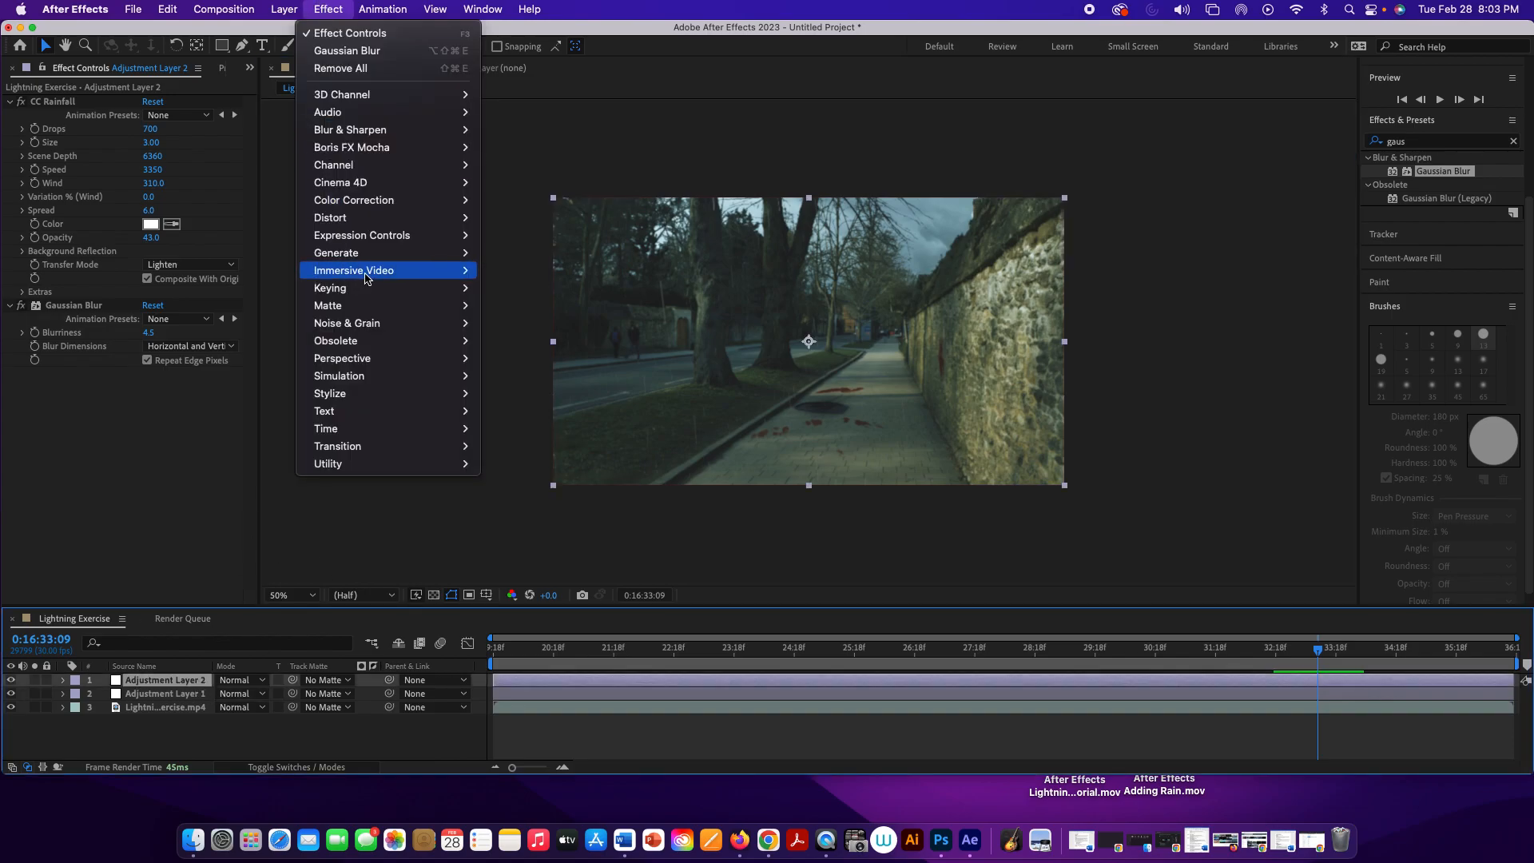
pyautogui.moveTo(365, 382)
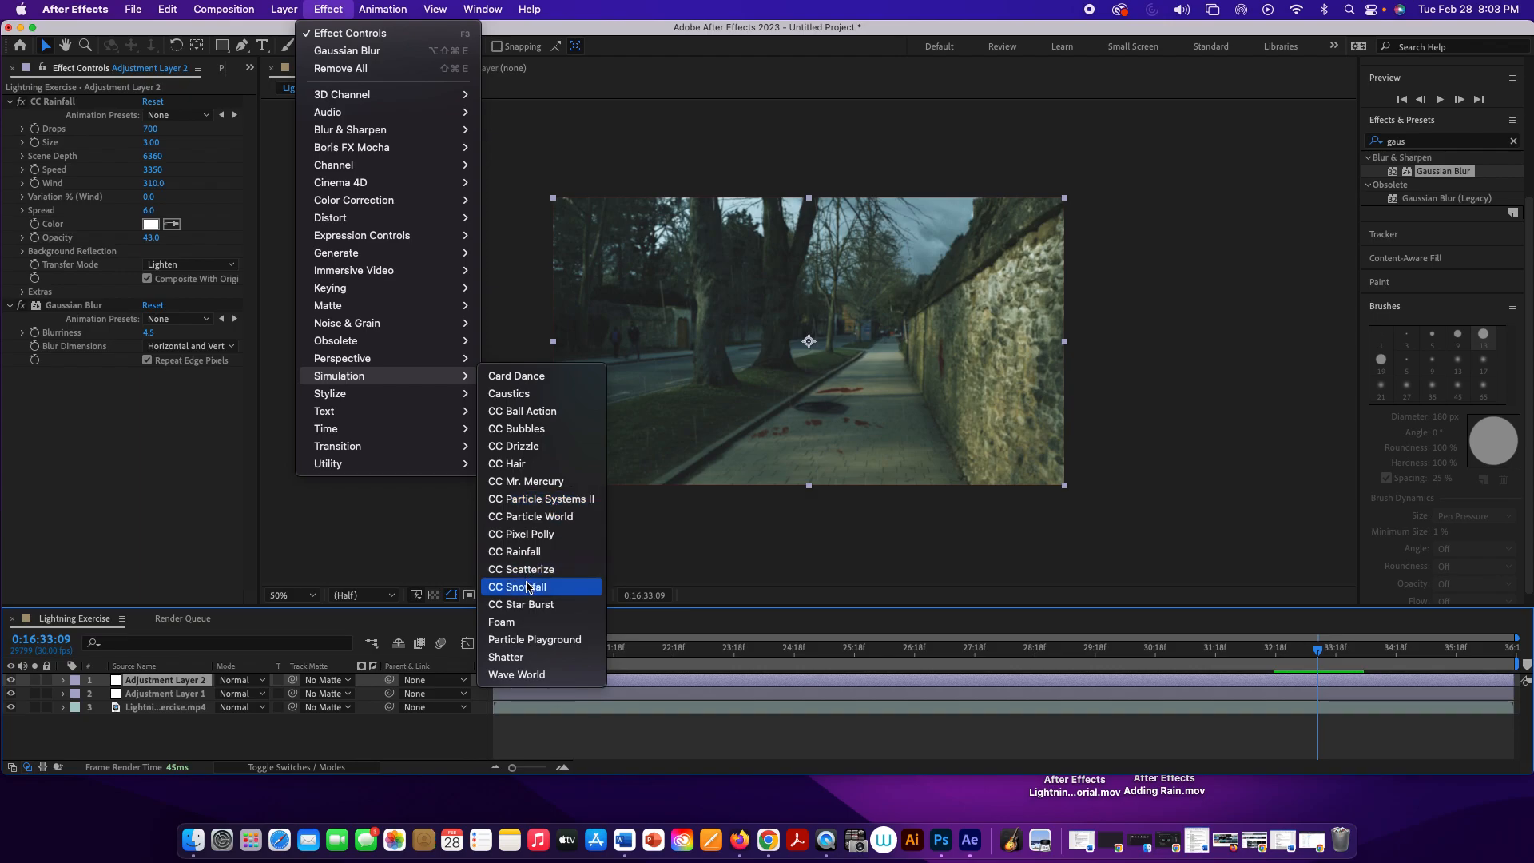
pyautogui.click(662, 547)
# Step: Play the composition at 50% magnification to check the finished rain and blur
pyautogui.press('space')
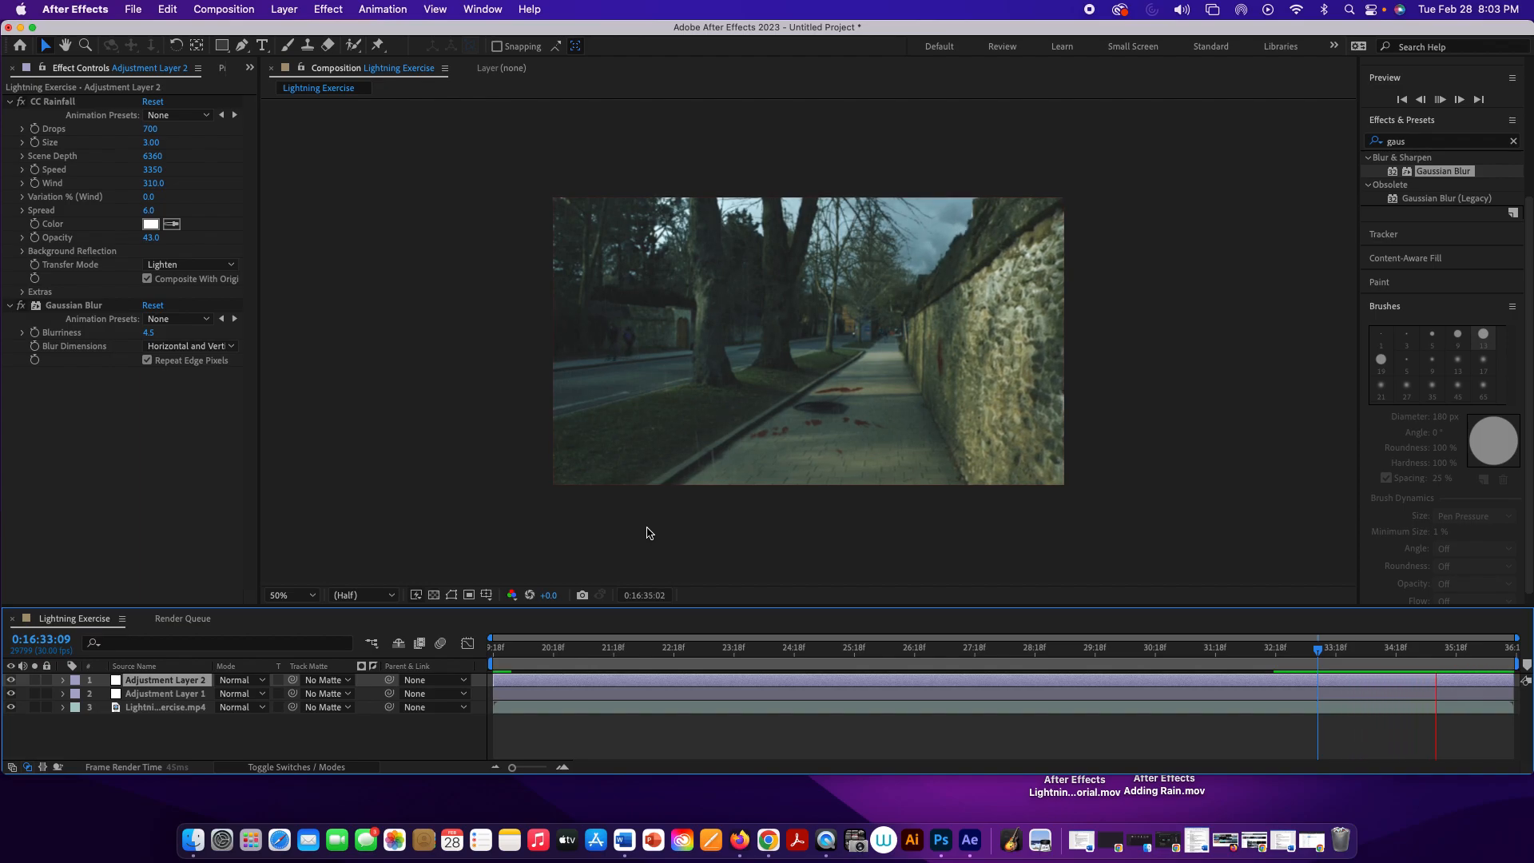
pyautogui.press('space')
pyautogui.press('space')
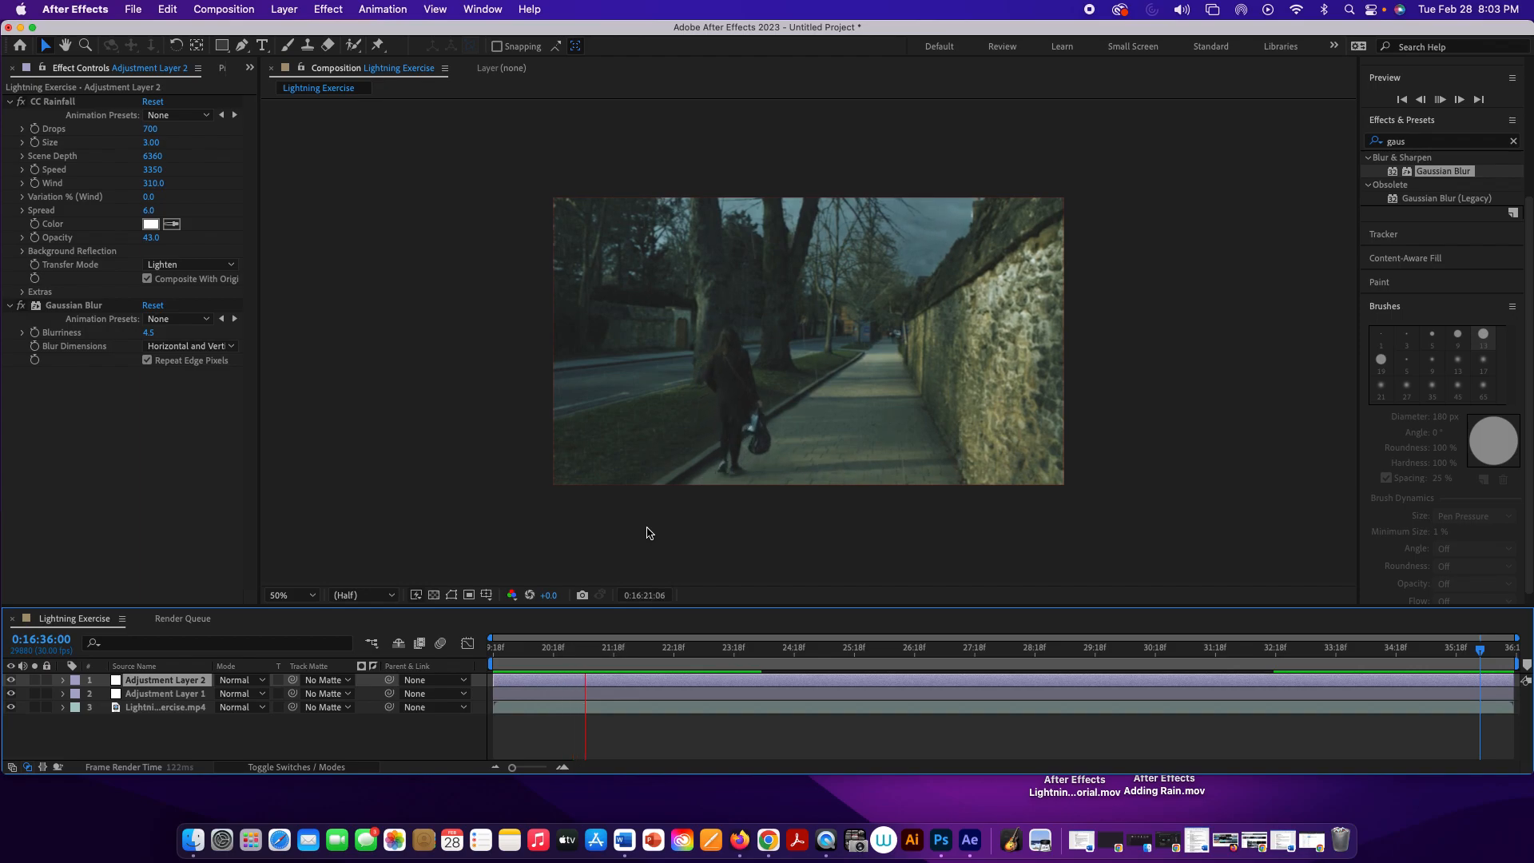
# Step: Stop the preview, return the playhead to the start of the composition at 0:16:19:18 and deselect the rain layer
pyautogui.press('space')
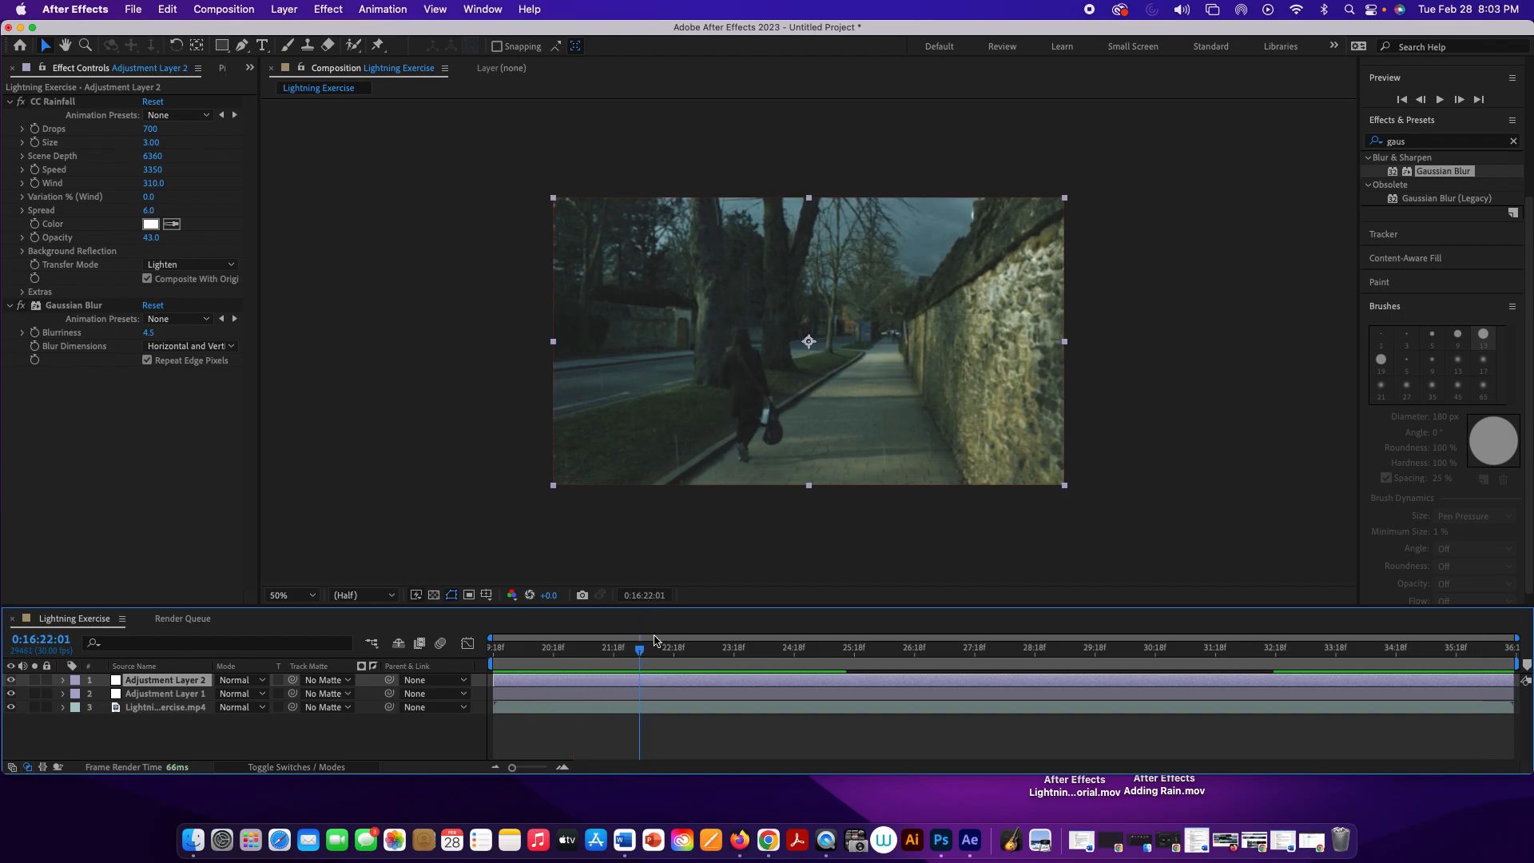
pyautogui.moveTo(639, 648); pyautogui.dragTo(453, 584)
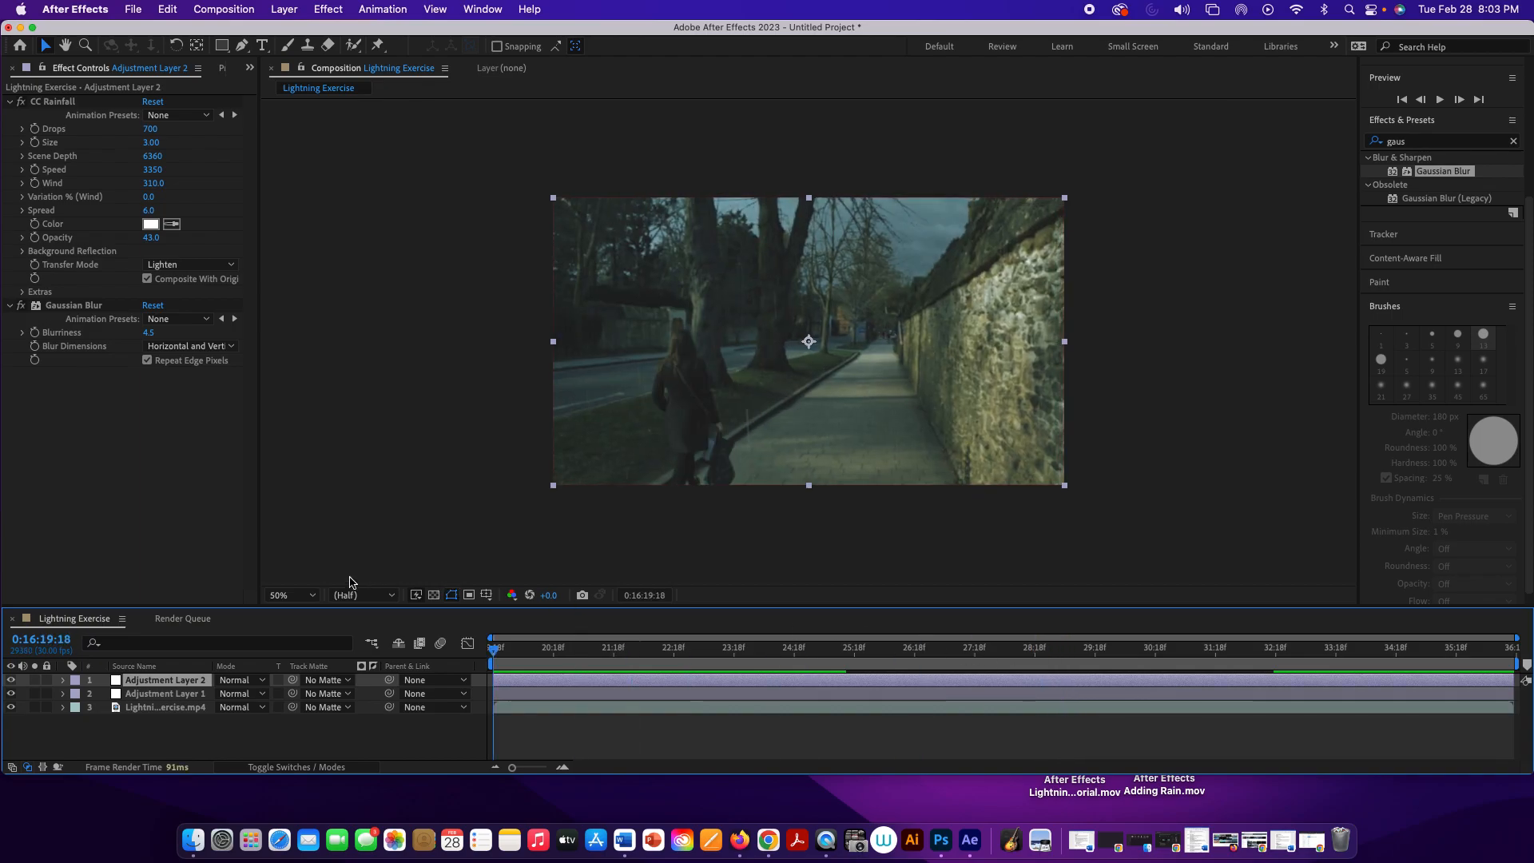
pyautogui.click(385, 424)
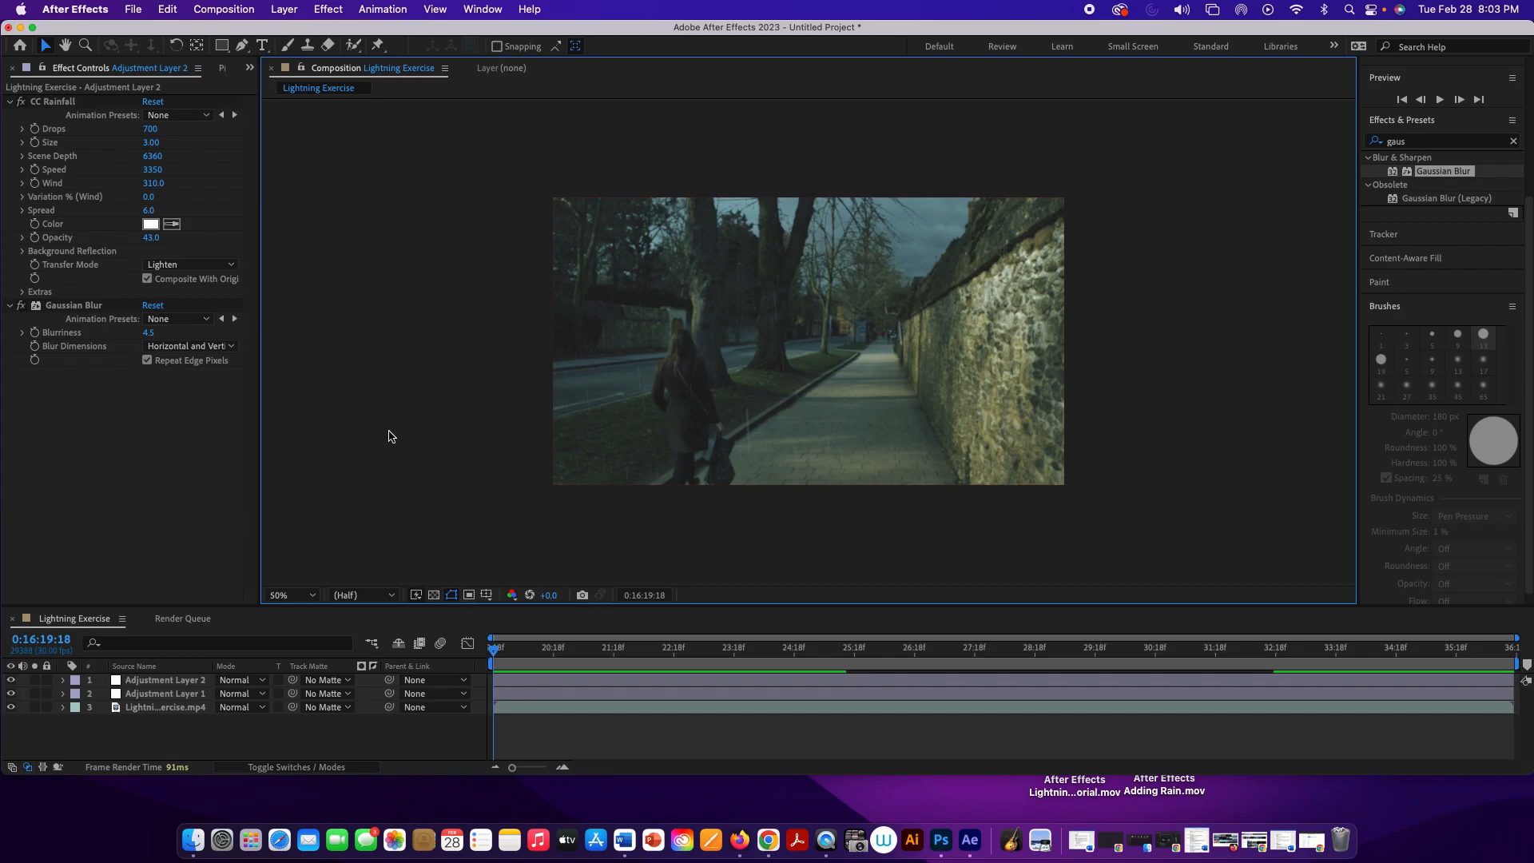
# Step: Duplicate the Lightning Exercise.mp4 layer and both adjustment layers, and pre-compose the copies into a new composition with the default settings
pyautogui.click(200, 707)
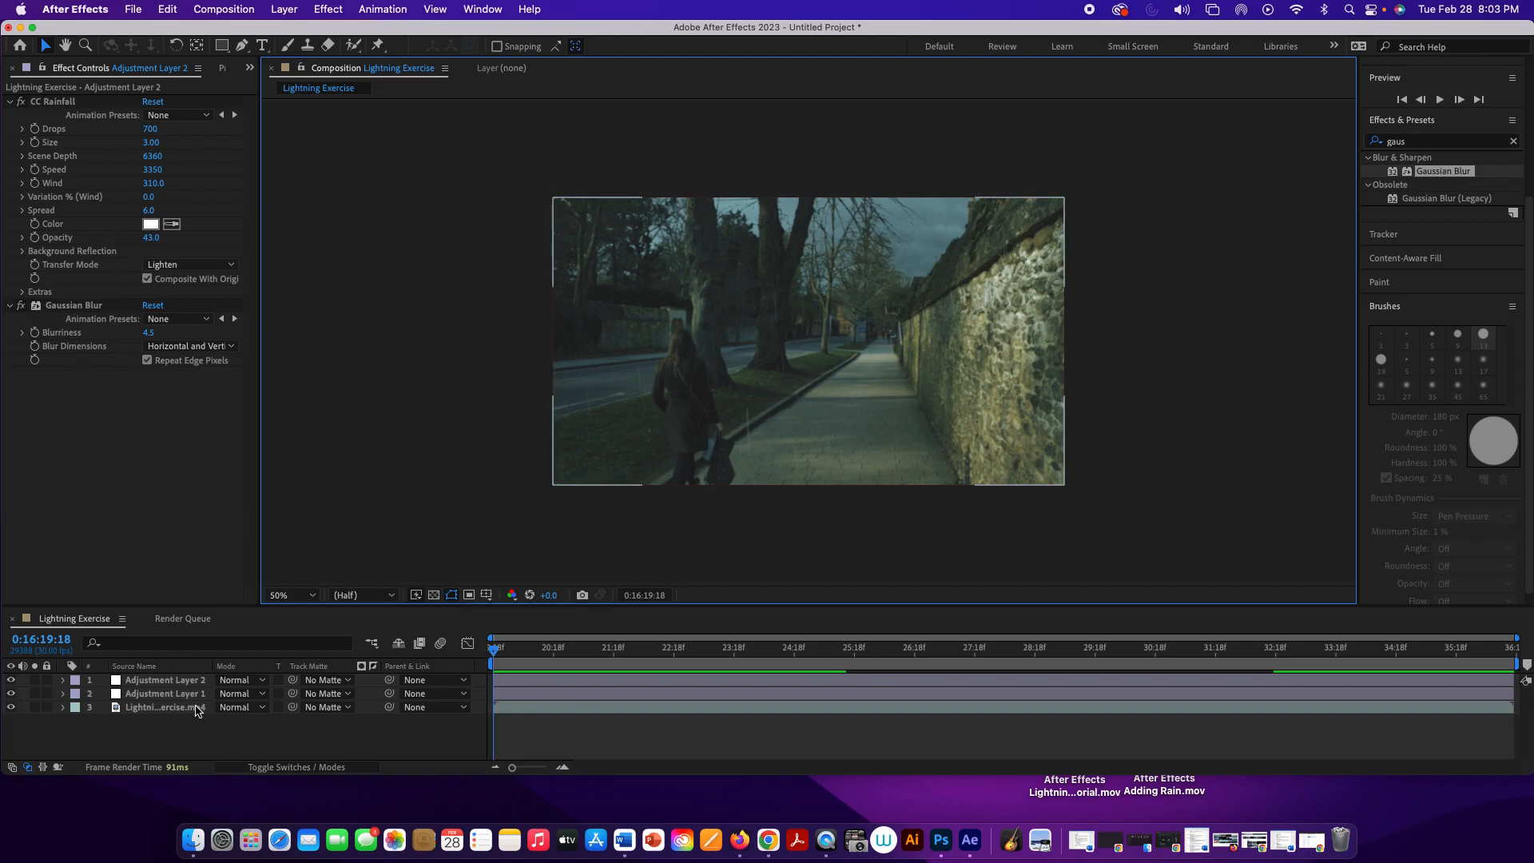
pyautogui.keyDown('shift'); pyautogui.click(200, 694); pyautogui.keyUp('shift')
pyautogui.keyDown('shift'); pyautogui.click(200, 681); pyautogui.keyUp('shift')
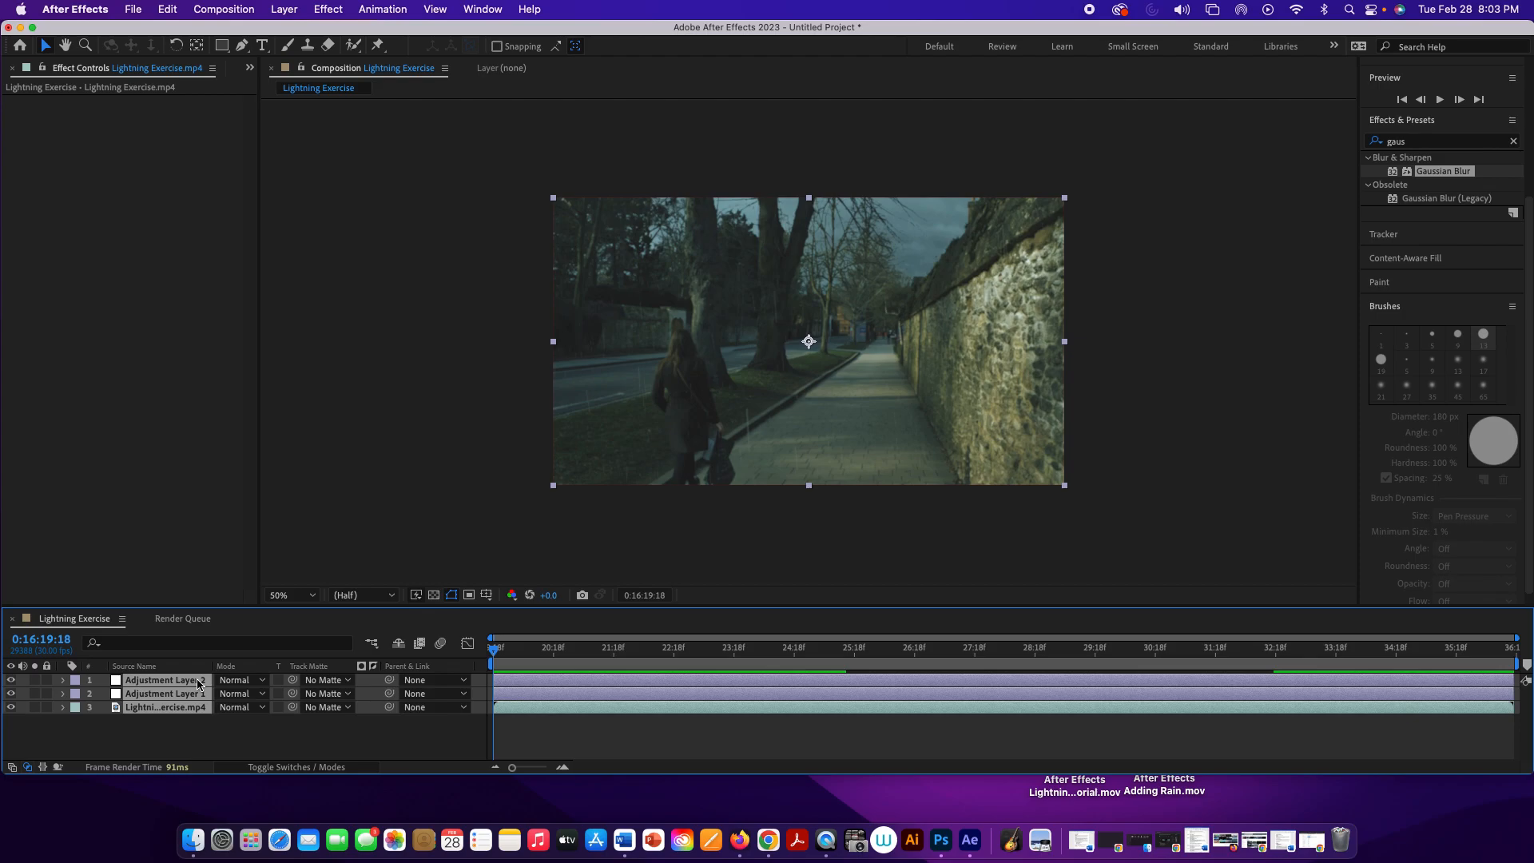
pyautogui.press('super+d')
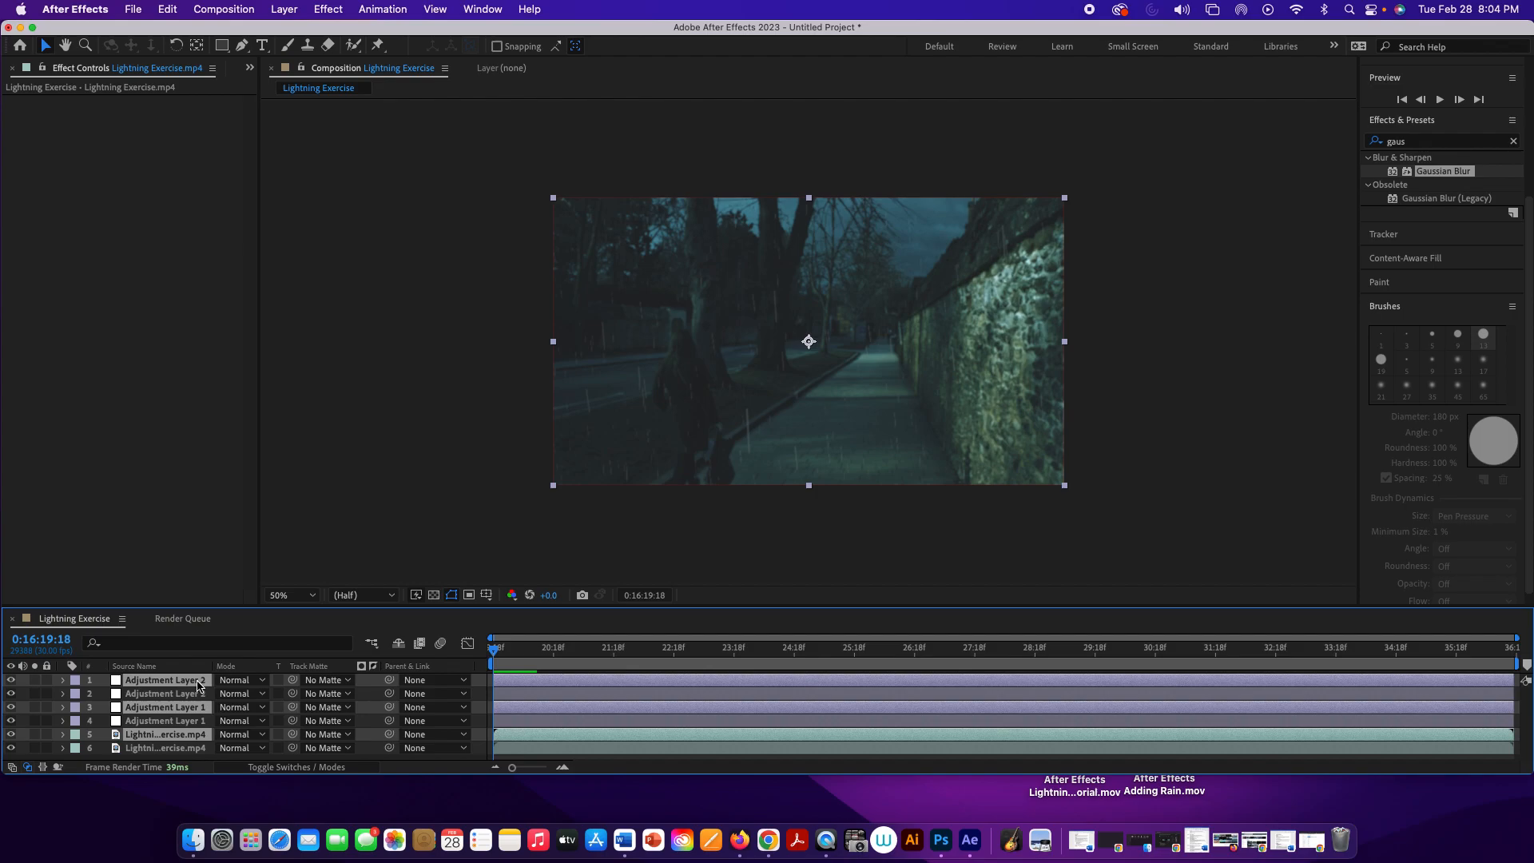
pyautogui.rightClick(199, 684)
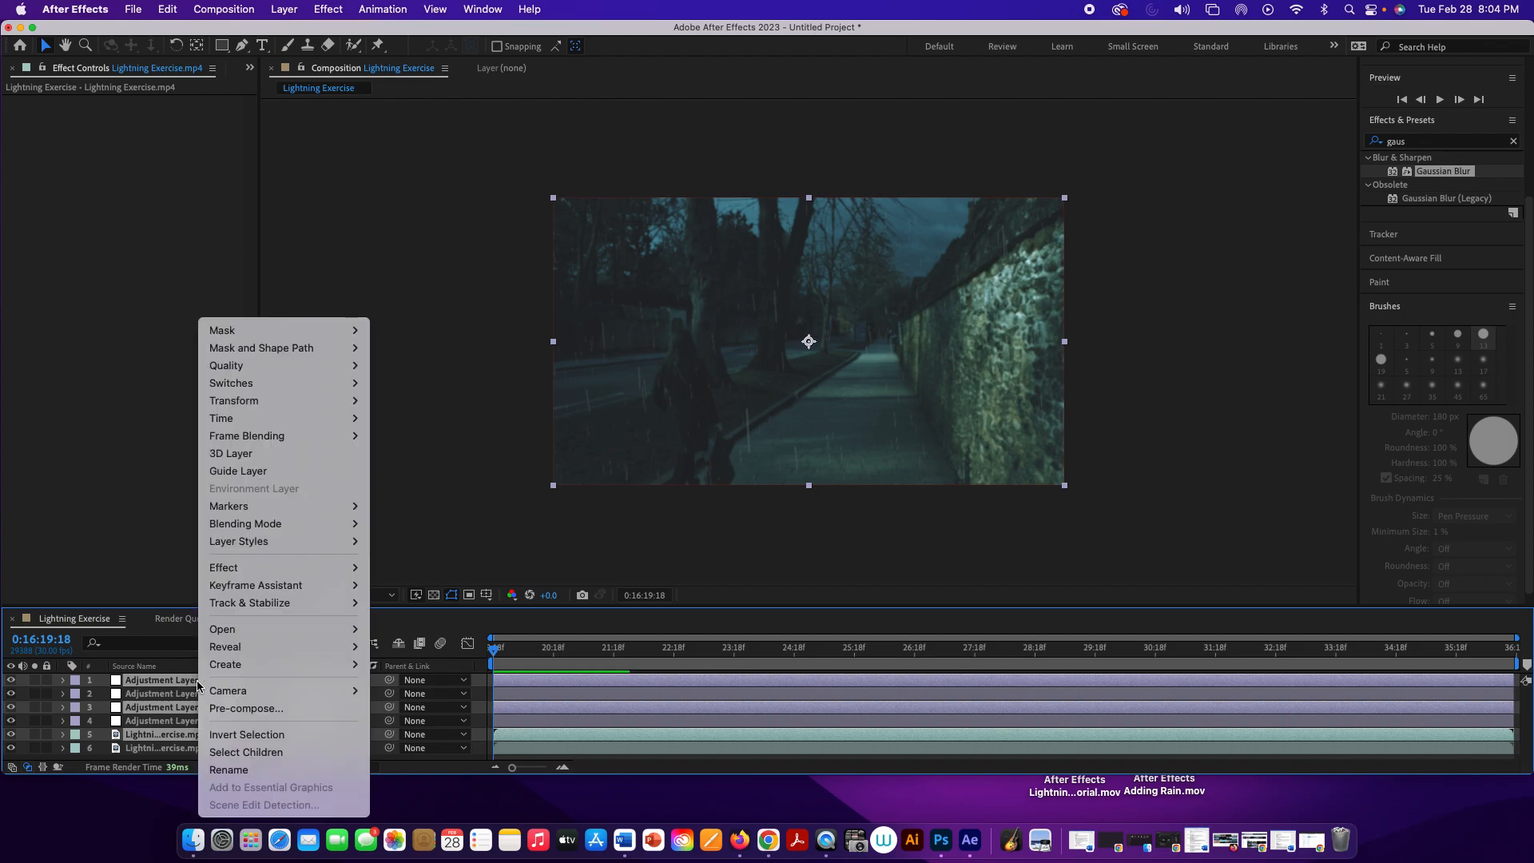
pyautogui.click(228, 709)
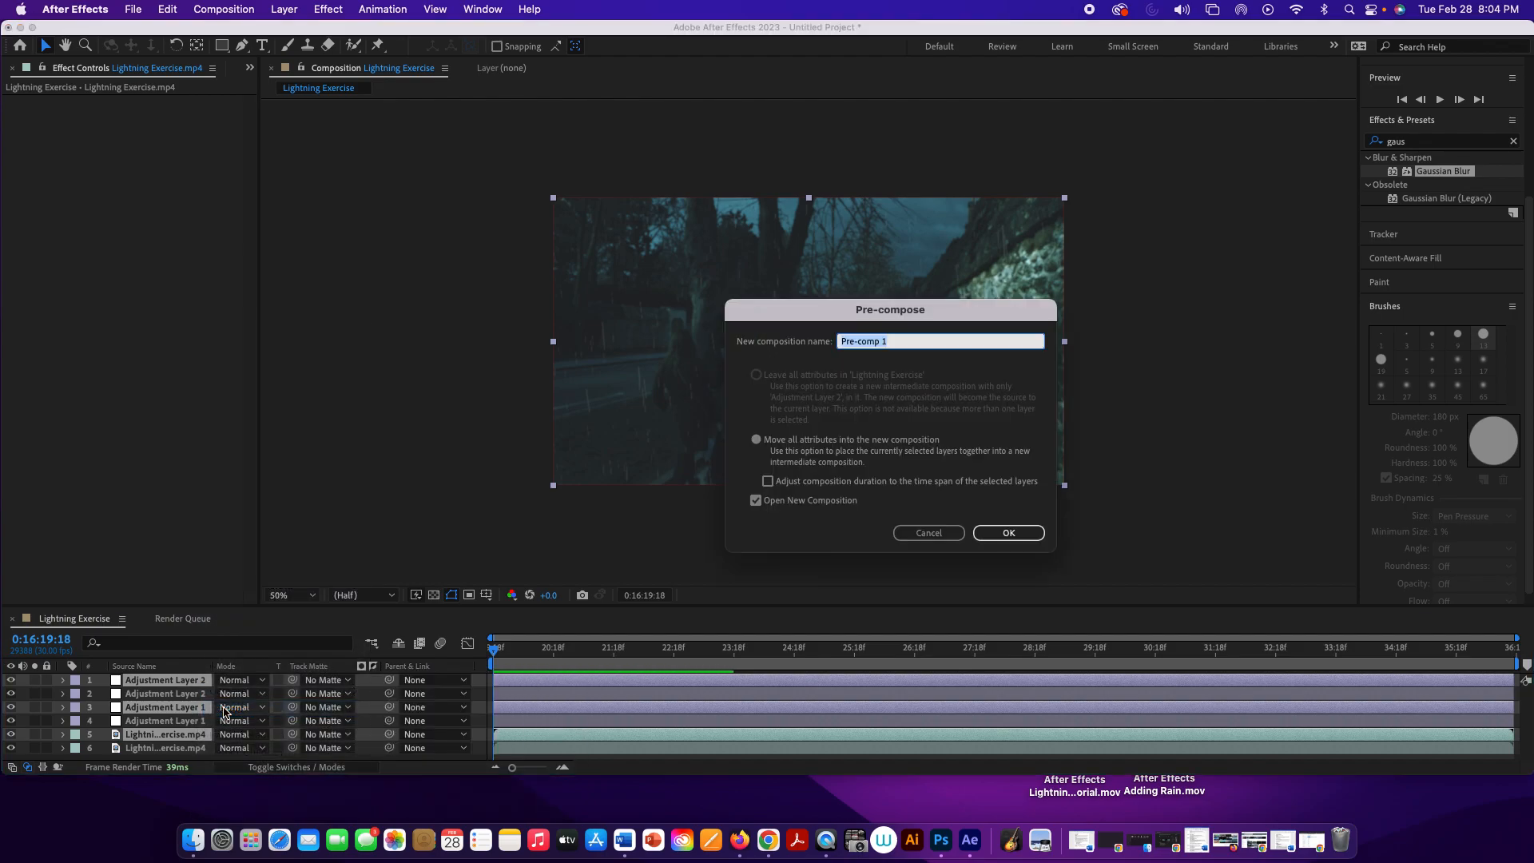
pyautogui.click(1008, 534)
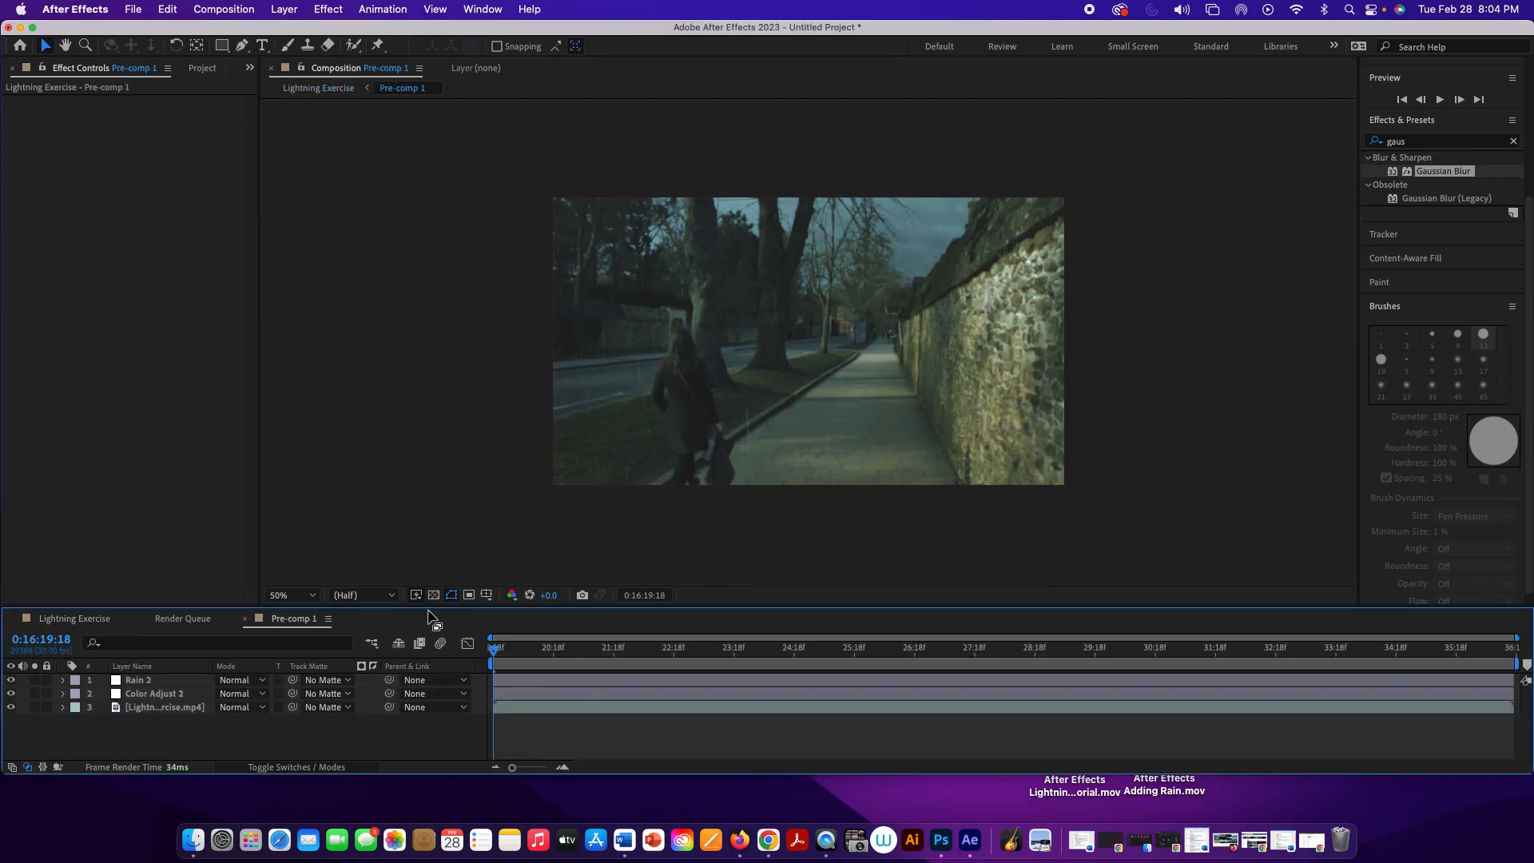
# Step: Compare the layers in the Lightning Exercise timeline with those inside Pre-comp 1
pyautogui.click(96, 624)
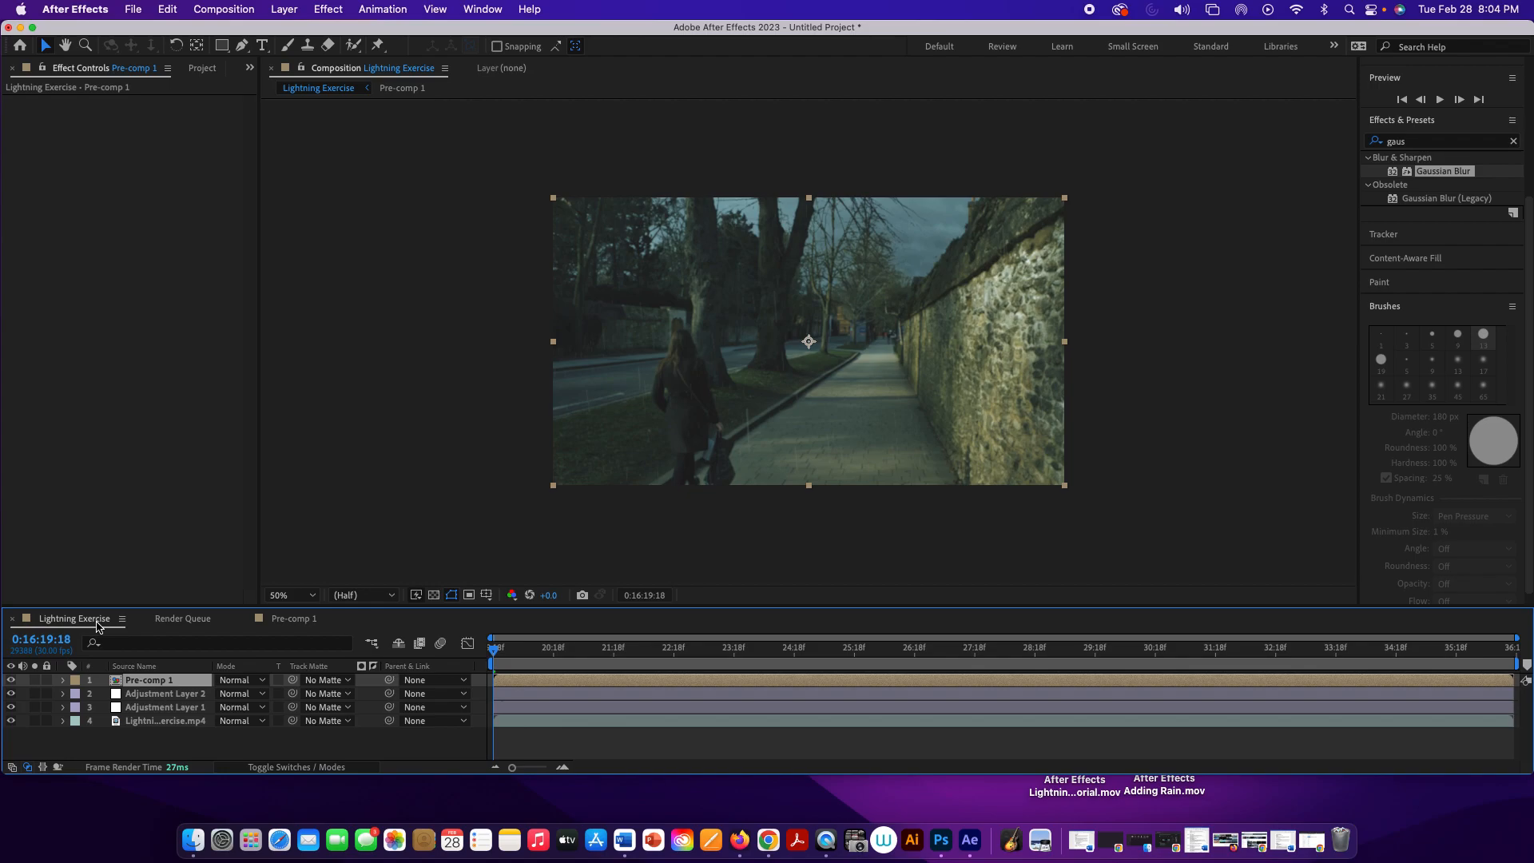
pyautogui.click(296, 619)
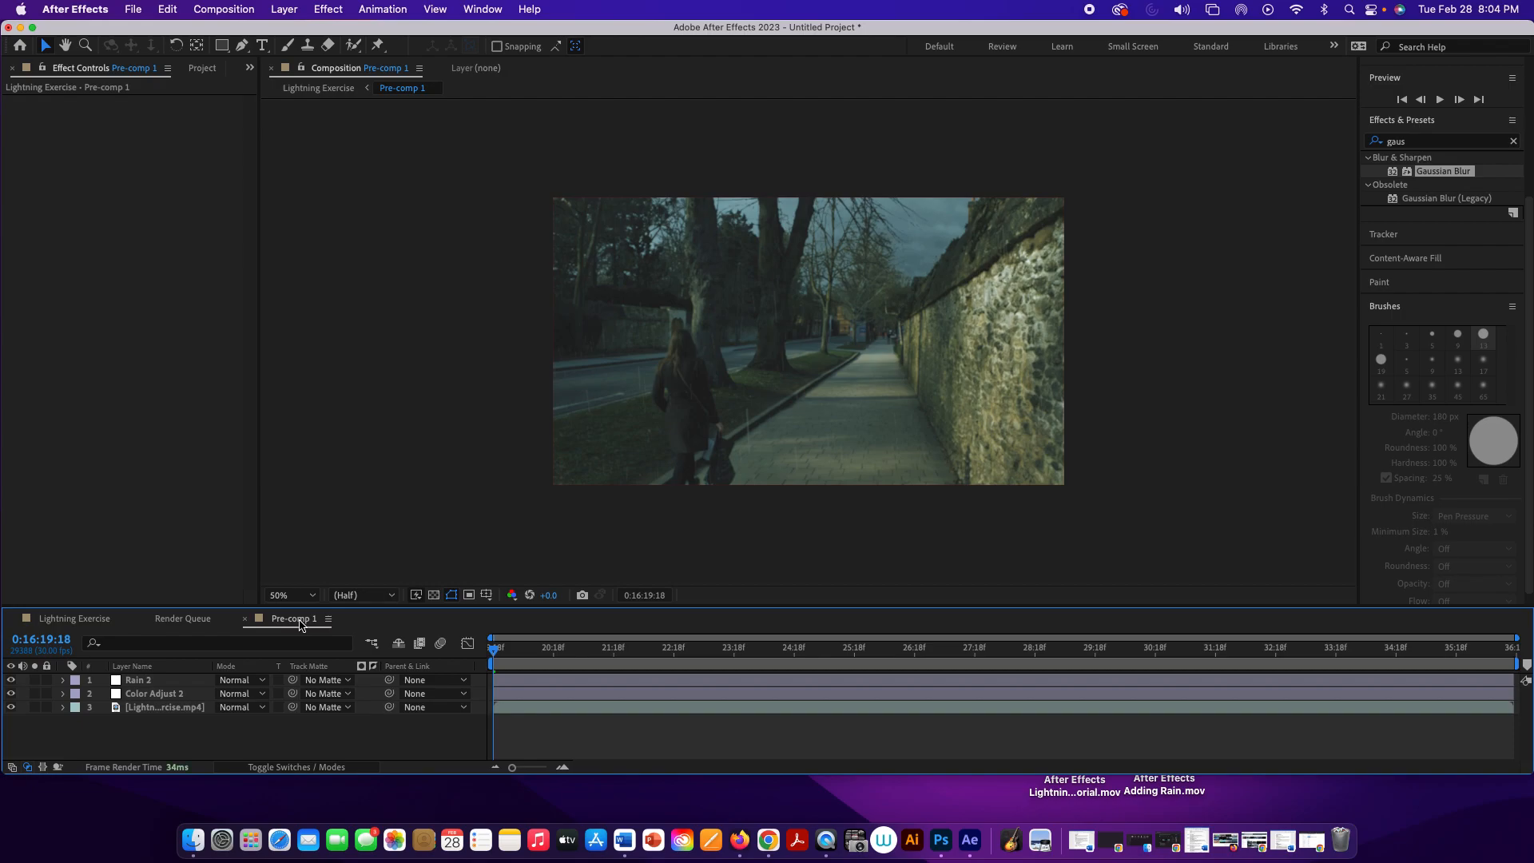
pyautogui.doubleClick(294, 619)
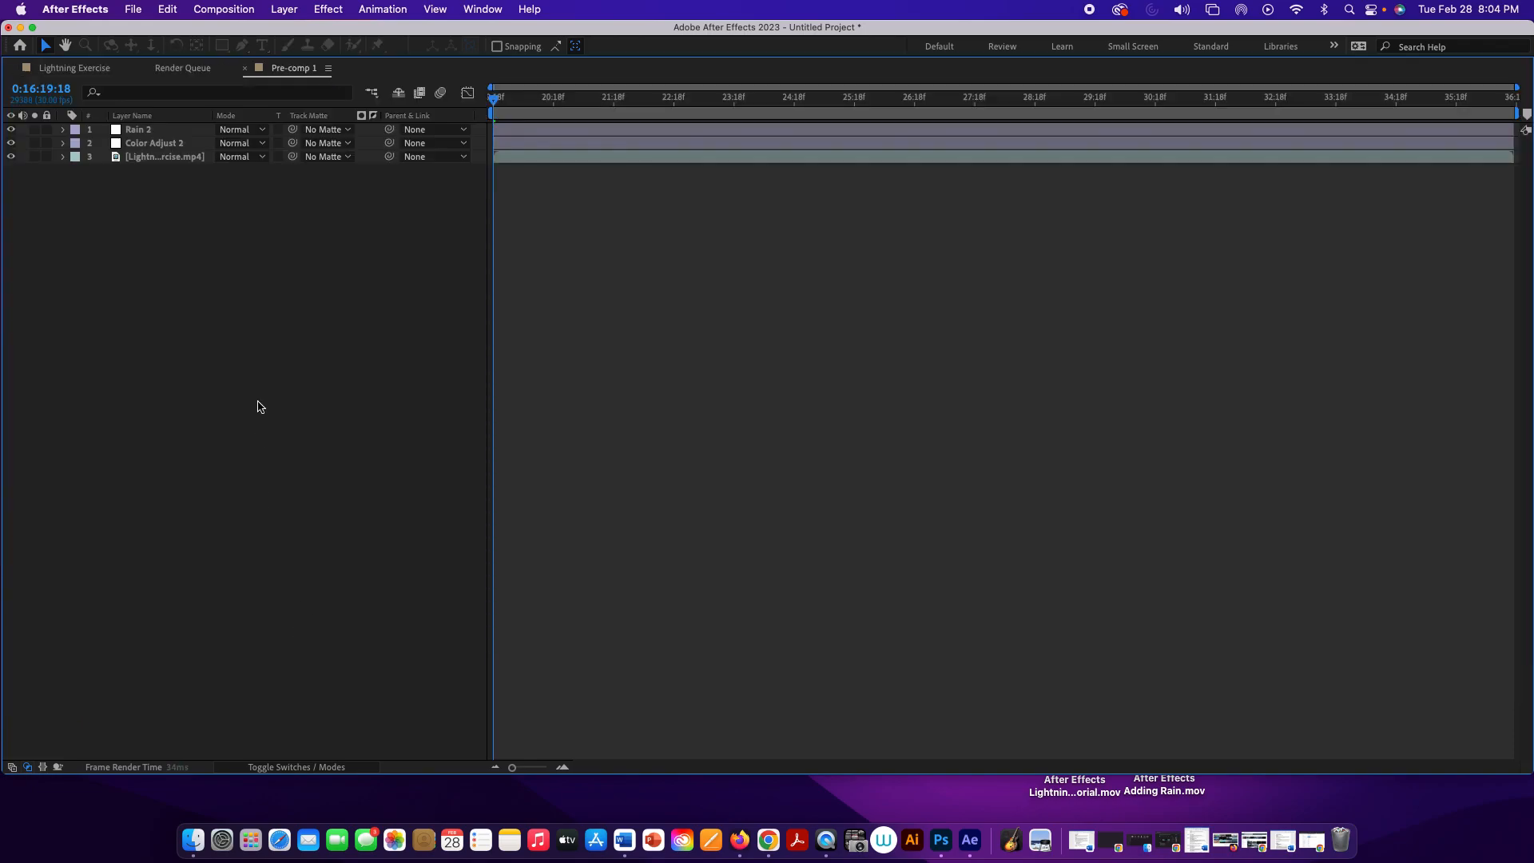
pyautogui.doubleClick(286, 68)
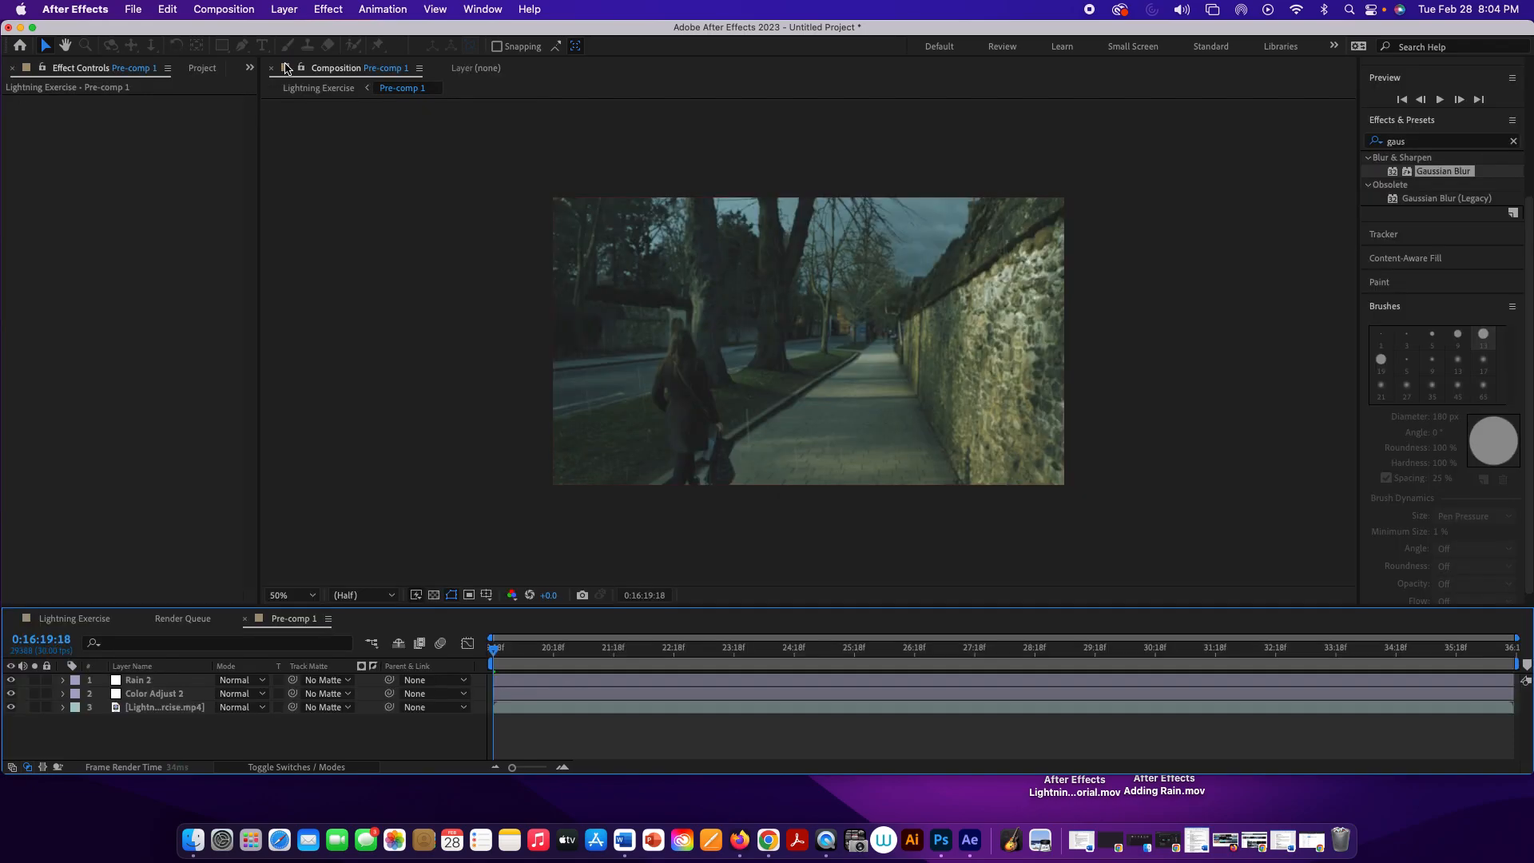
# Step: Flip the Pre-comp 1 layer vertically in the Lightning Exercise composition
pyautogui.click(57, 620)
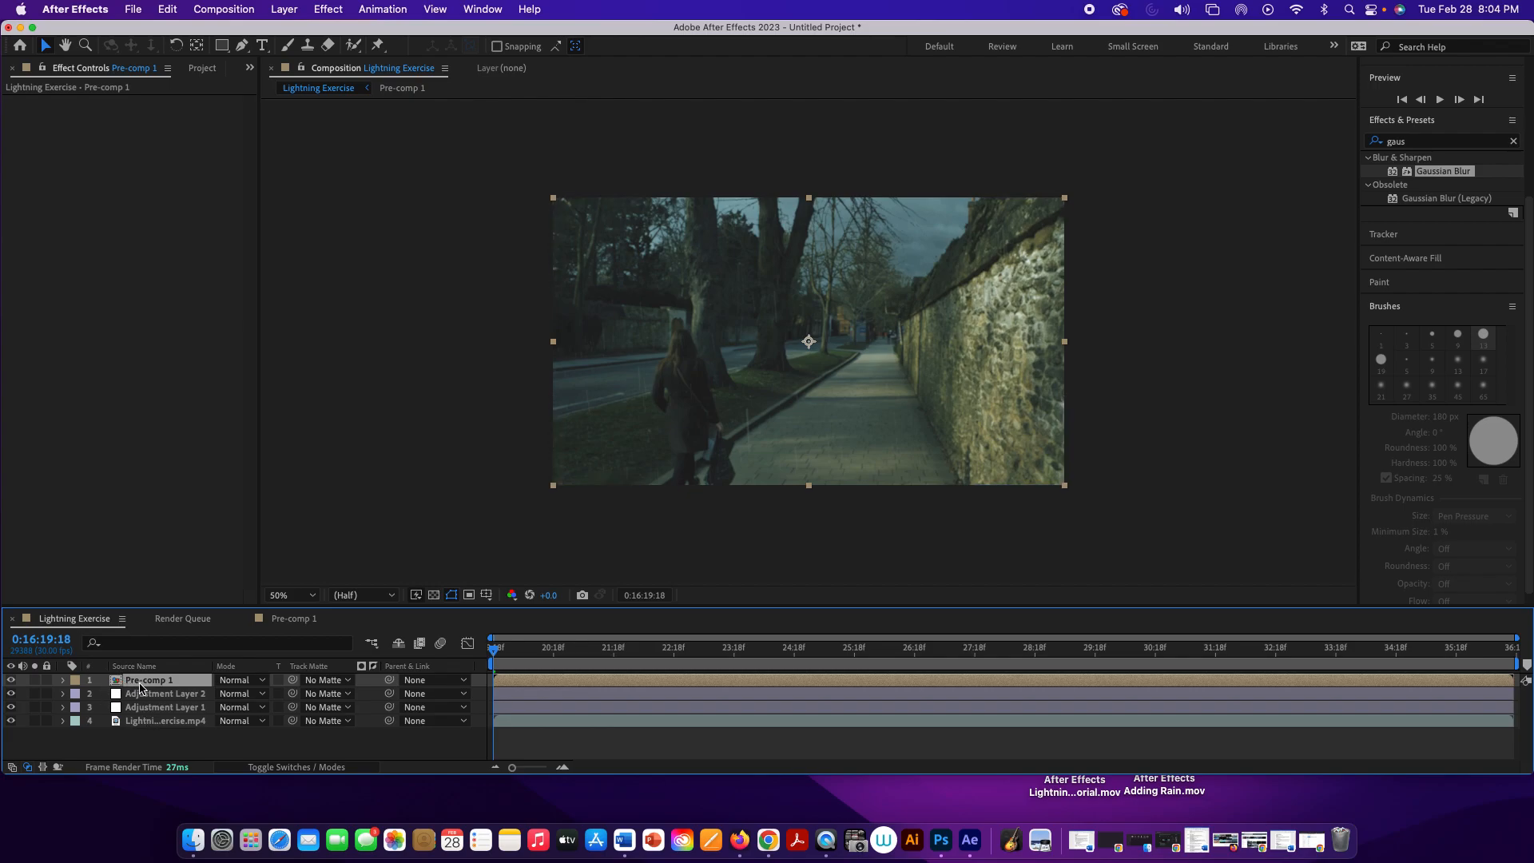
pyautogui.click(281, 10)
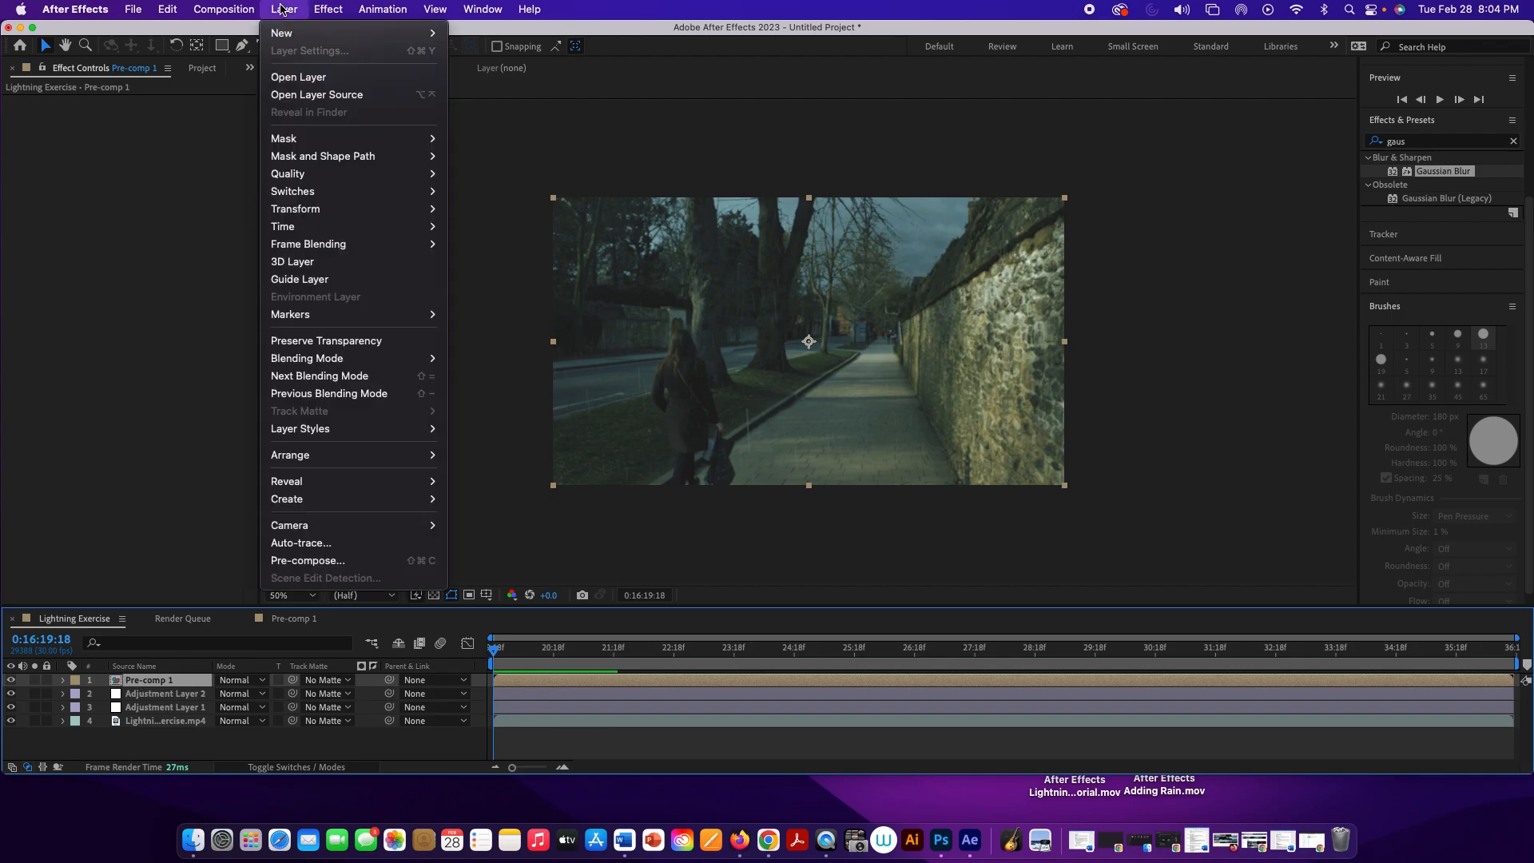
pyautogui.moveTo(366, 219)
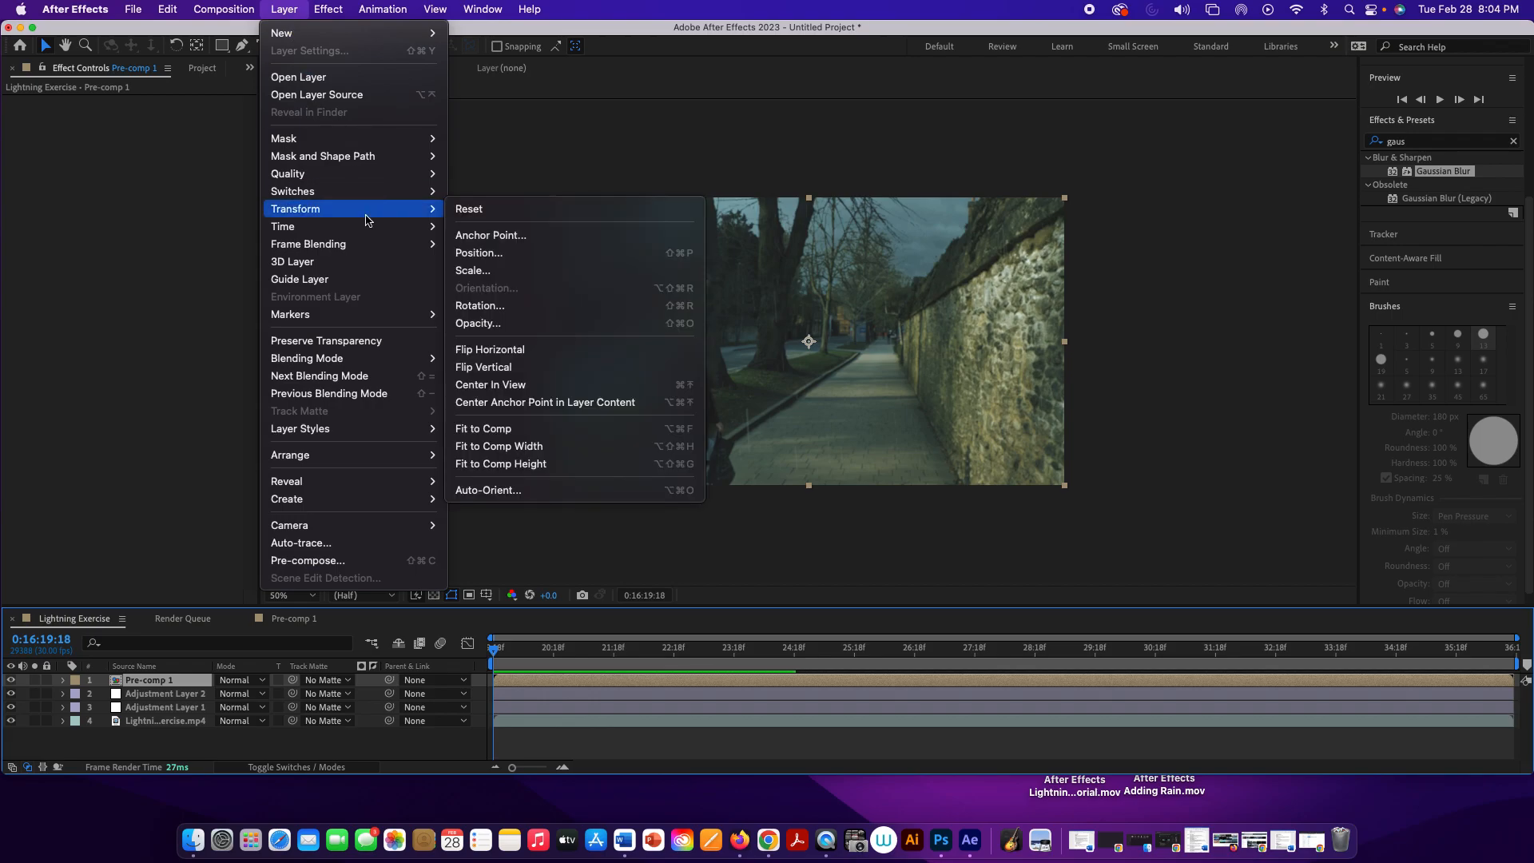
pyautogui.click(527, 368)
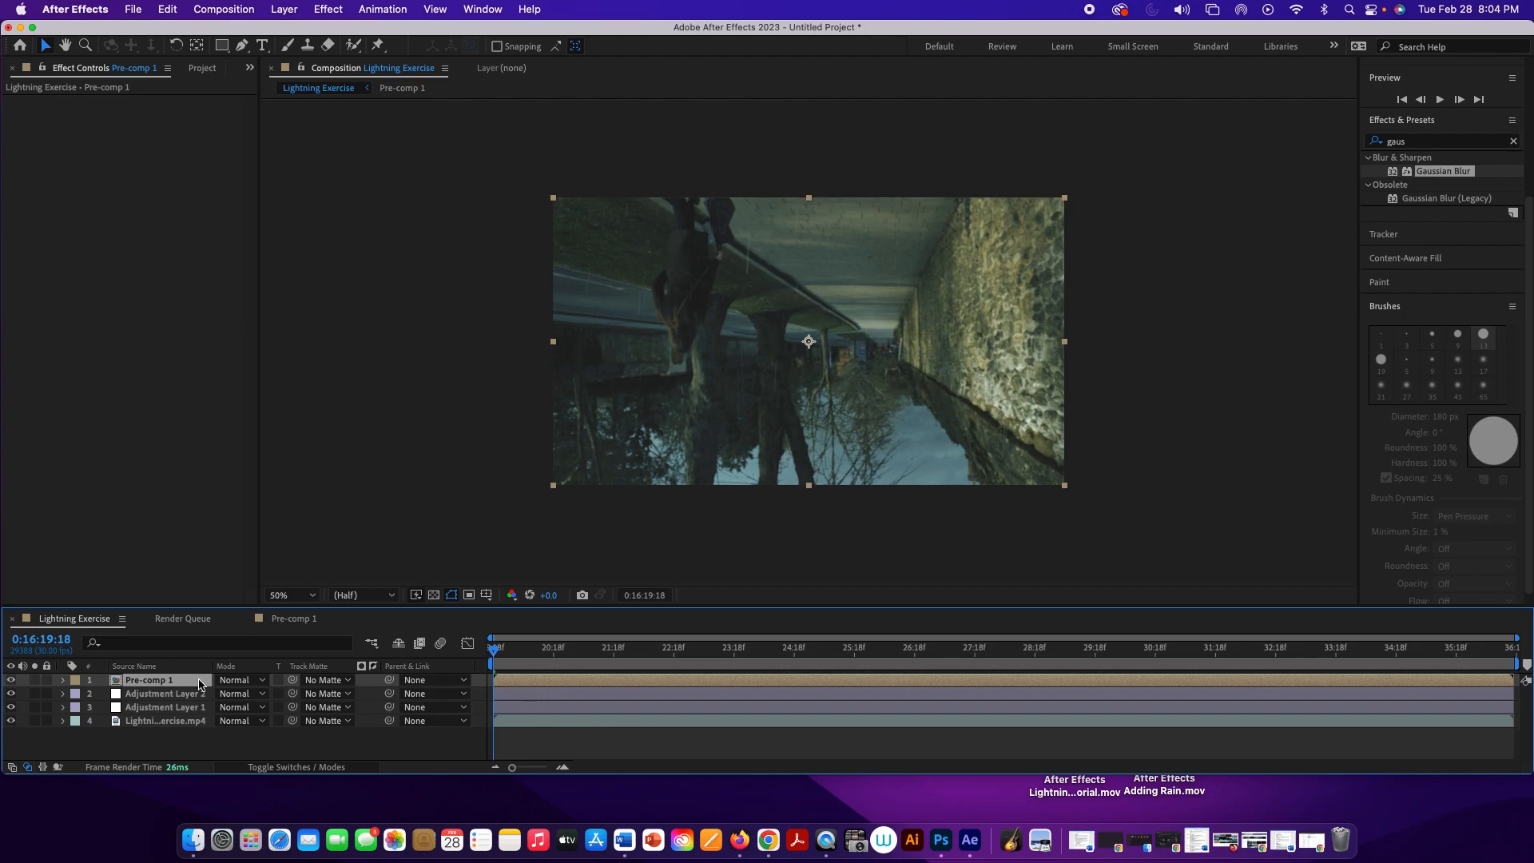
# Step: Set the flipped Pre-comp 1 layer's blending mode to Overlay and its opacity to 90%
pyautogui.rightClick(200, 684)
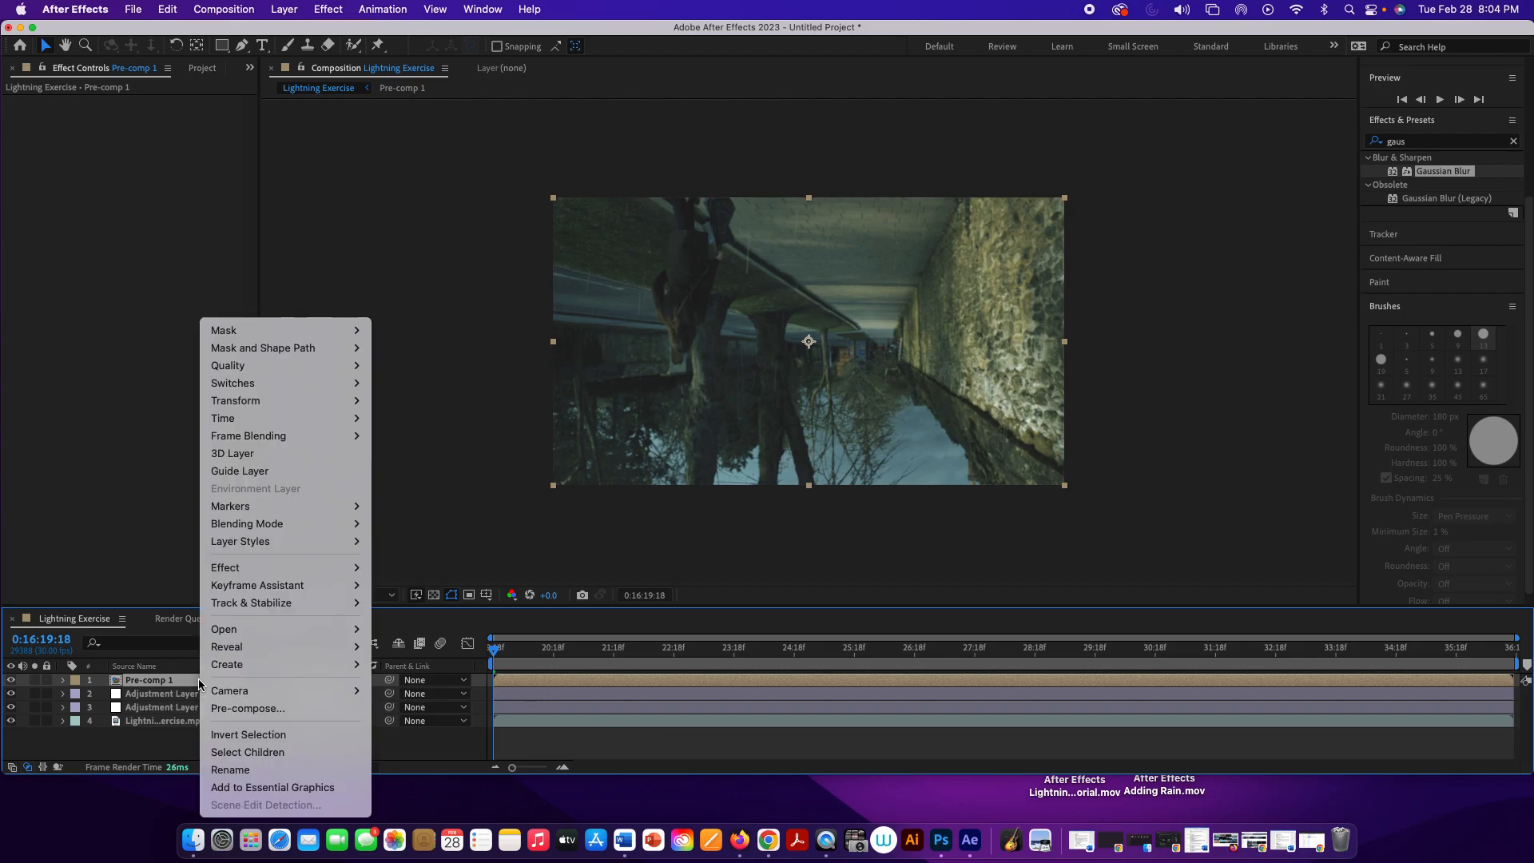
pyautogui.moveTo(308, 531)
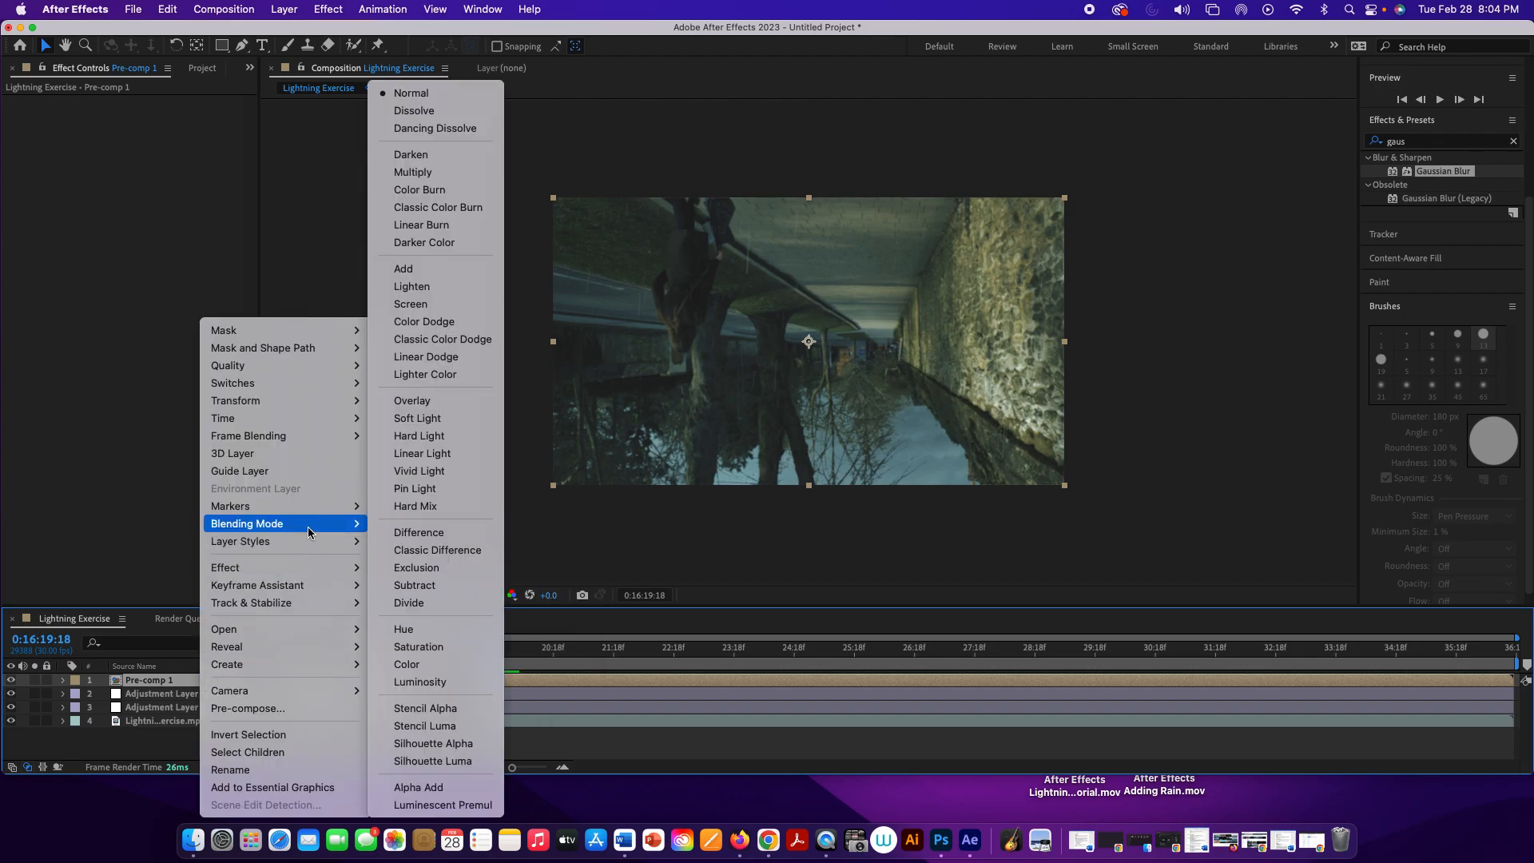
pyautogui.click(447, 407)
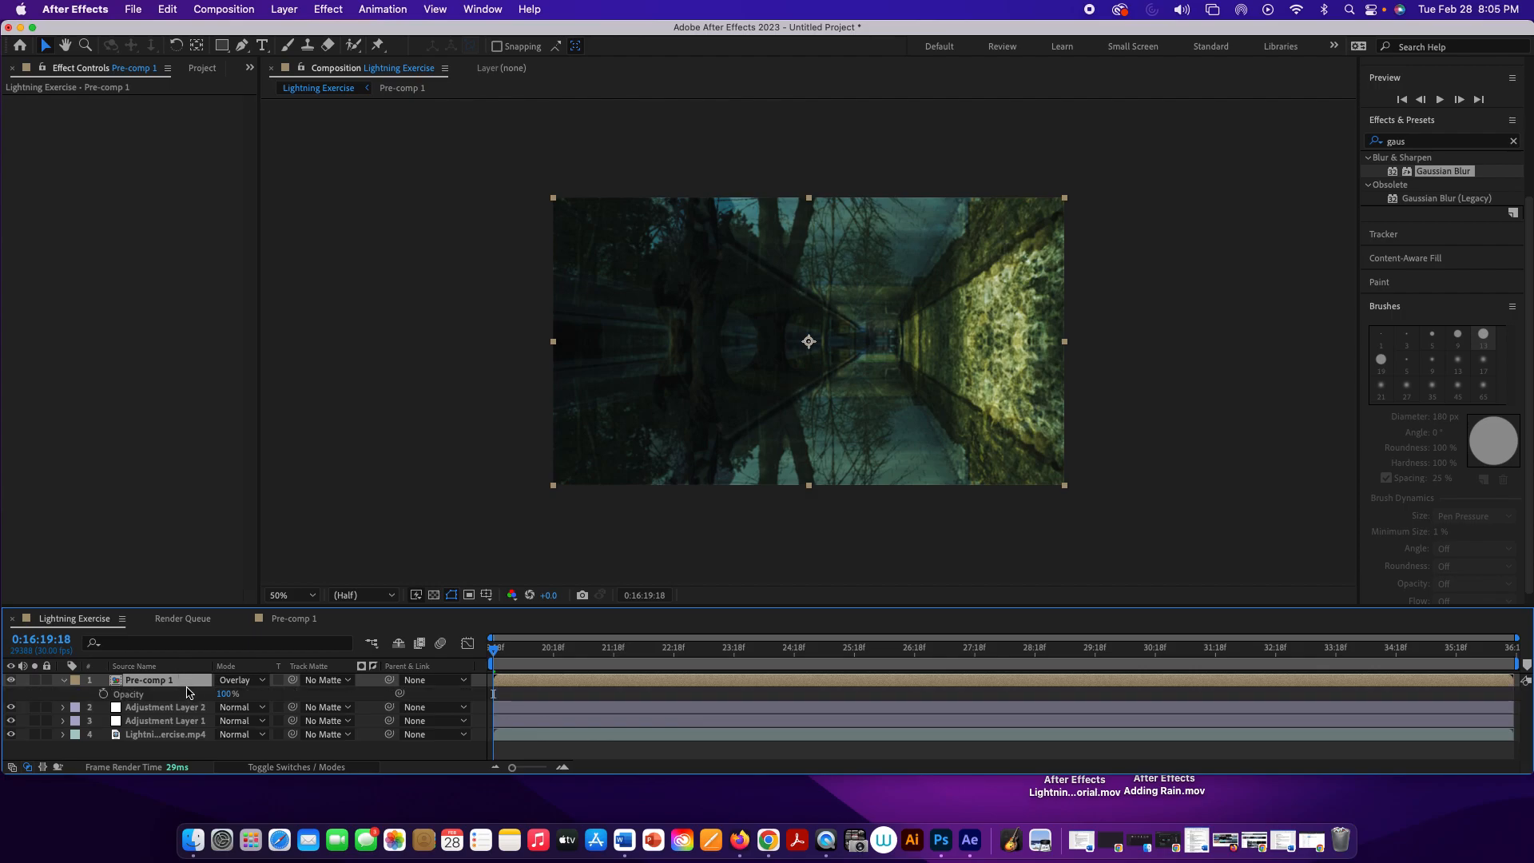
pyautogui.moveTo(225, 694); pyautogui.dragTo(218, 699)
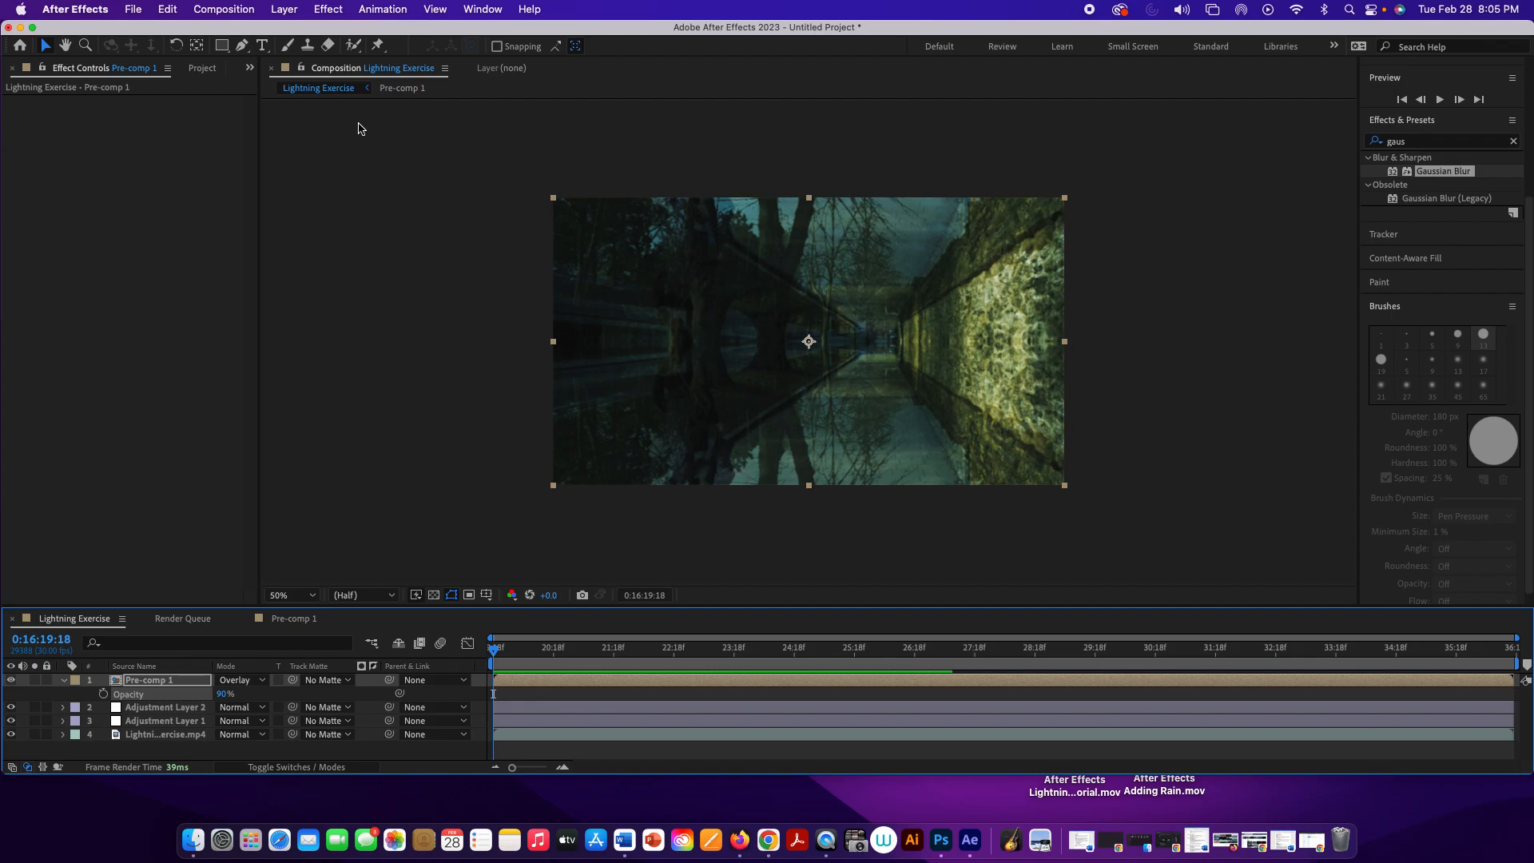
# Step: Draw a four-point Pen mask on Pre-comp 1 around the pavement and raise its two far corners slightly to match the path's end
pyautogui.click(242, 46)
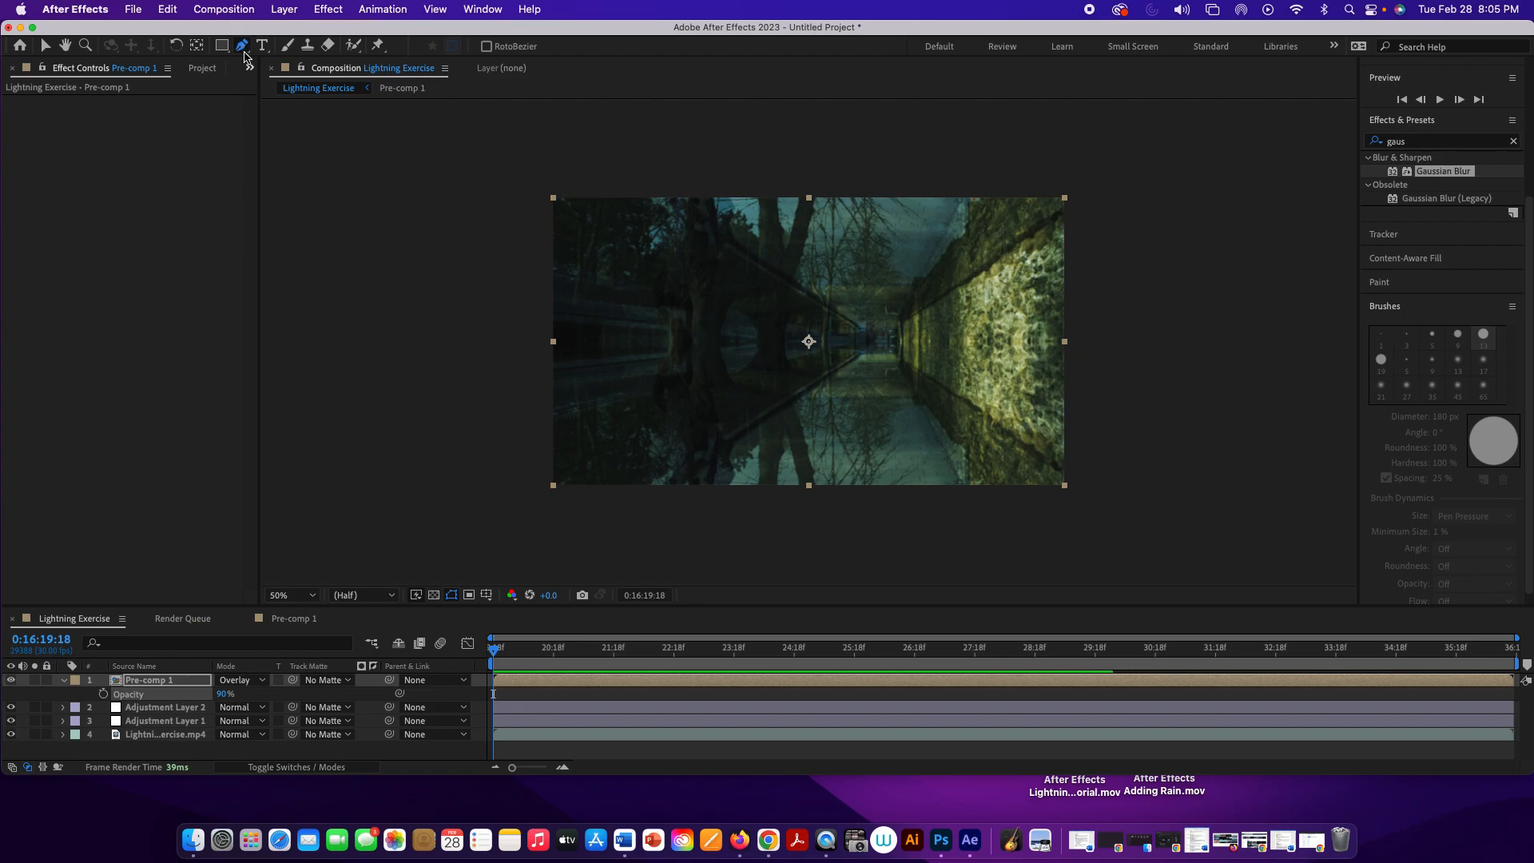
pyautogui.click(667, 491)
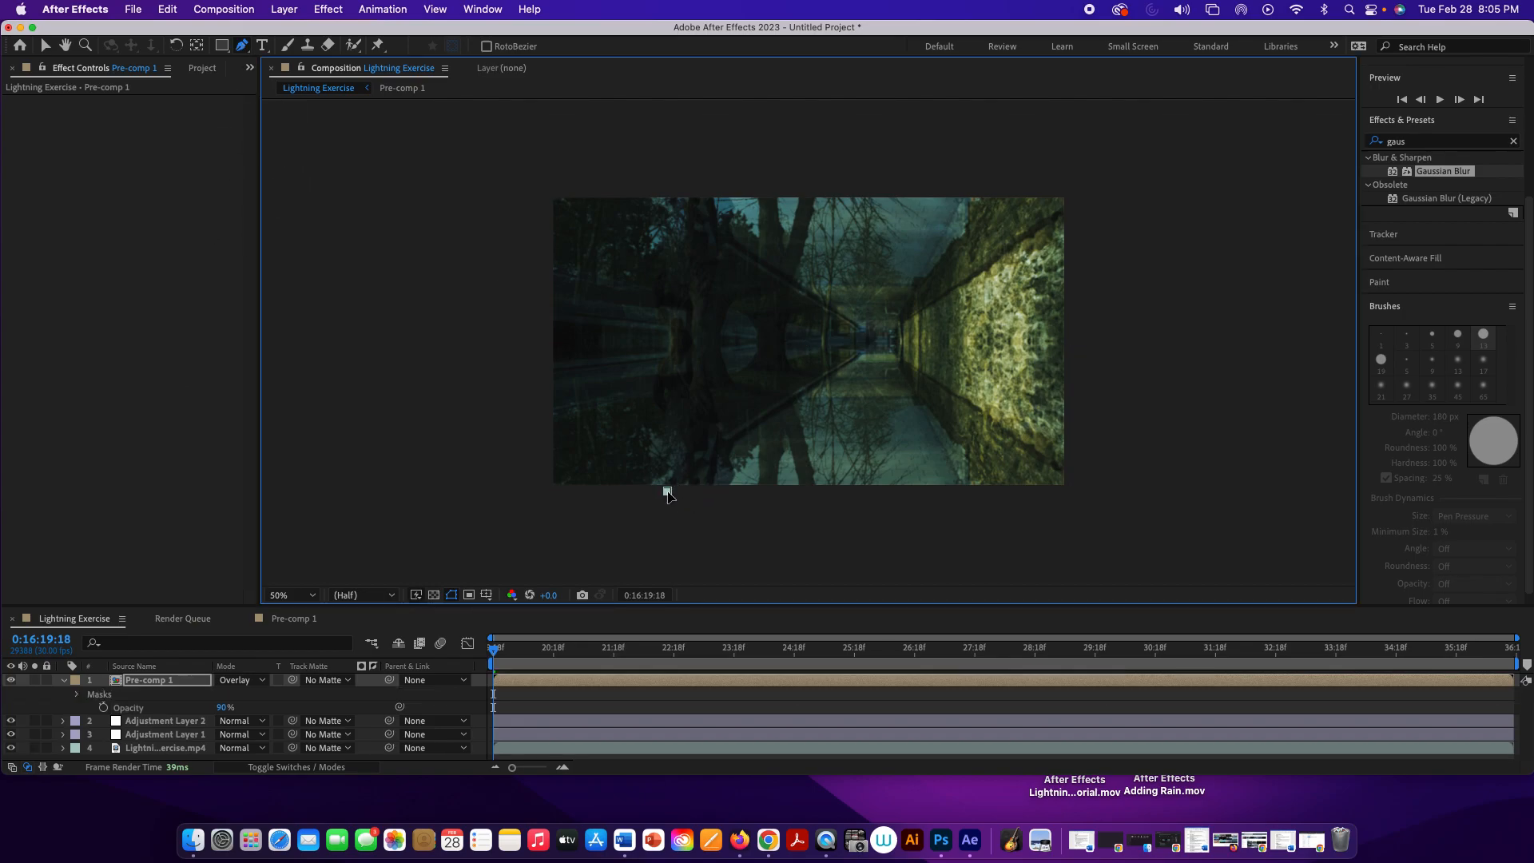
pyautogui.click(872, 348)
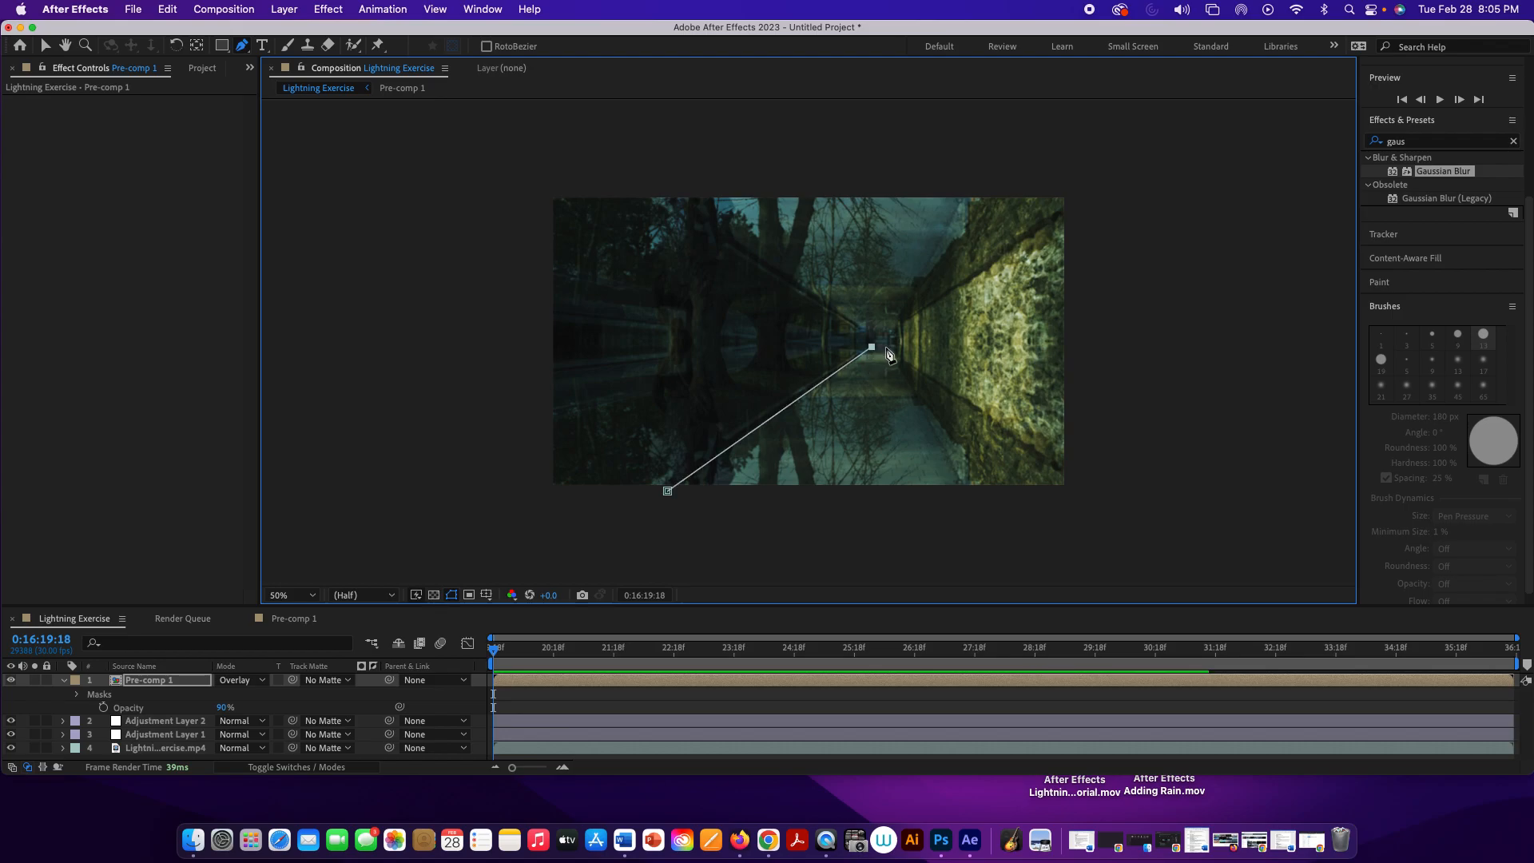
pyautogui.click(893, 347)
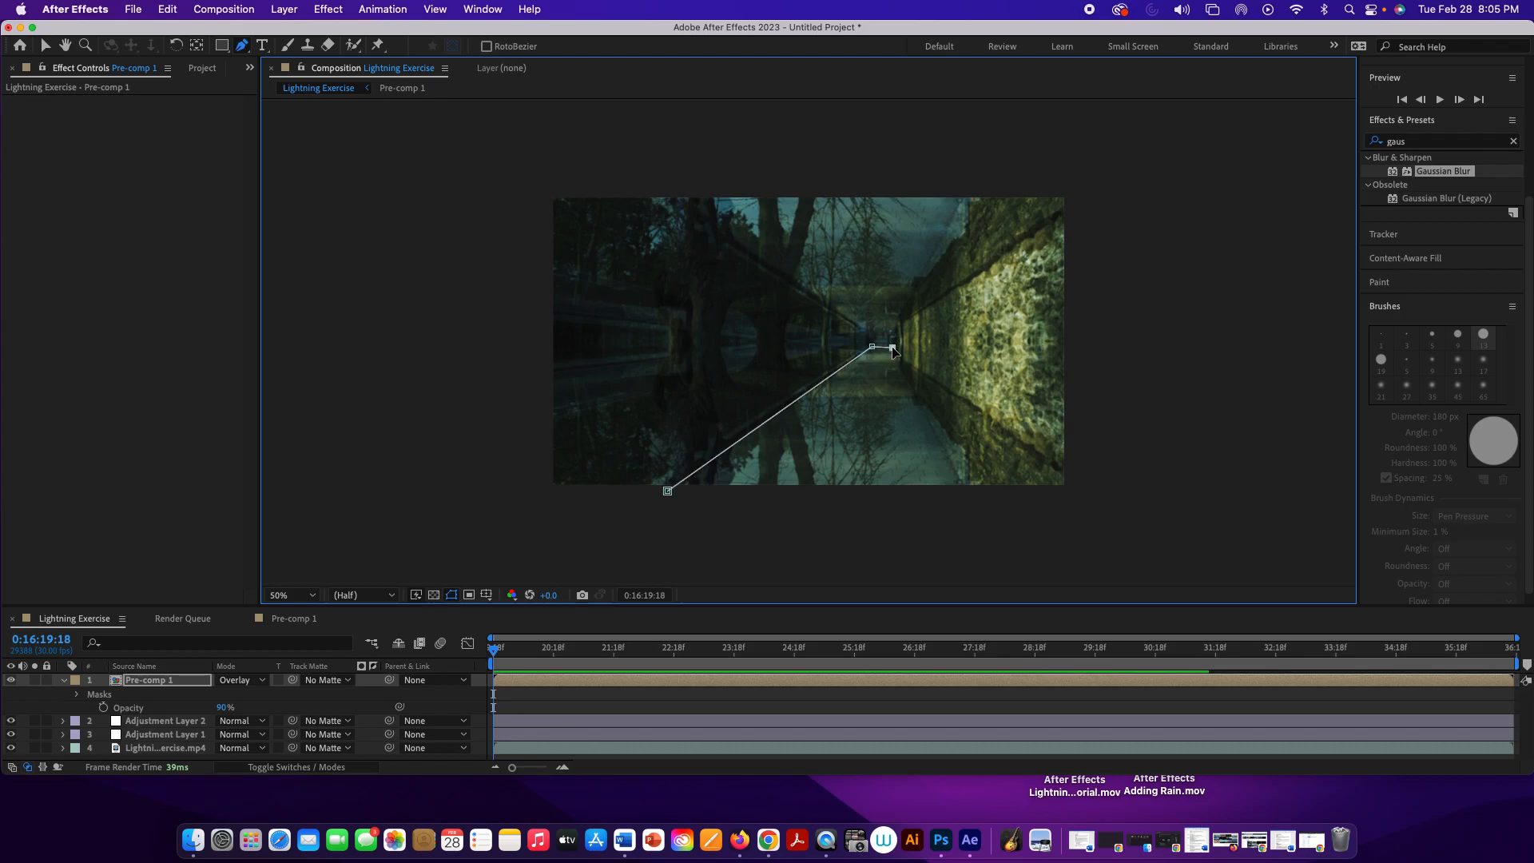
pyautogui.click(965, 488)
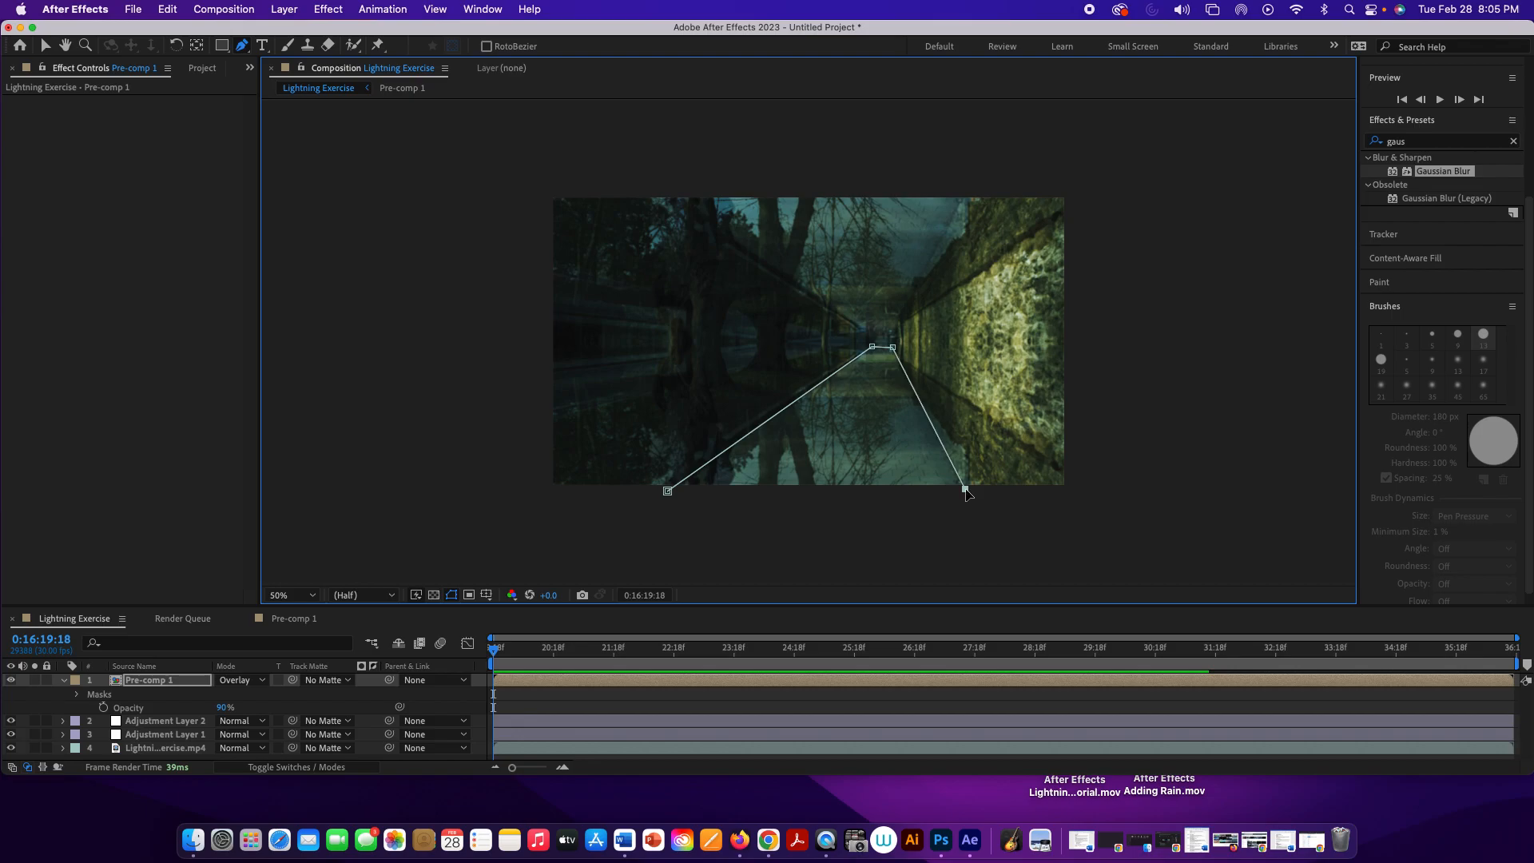
pyautogui.click(668, 492)
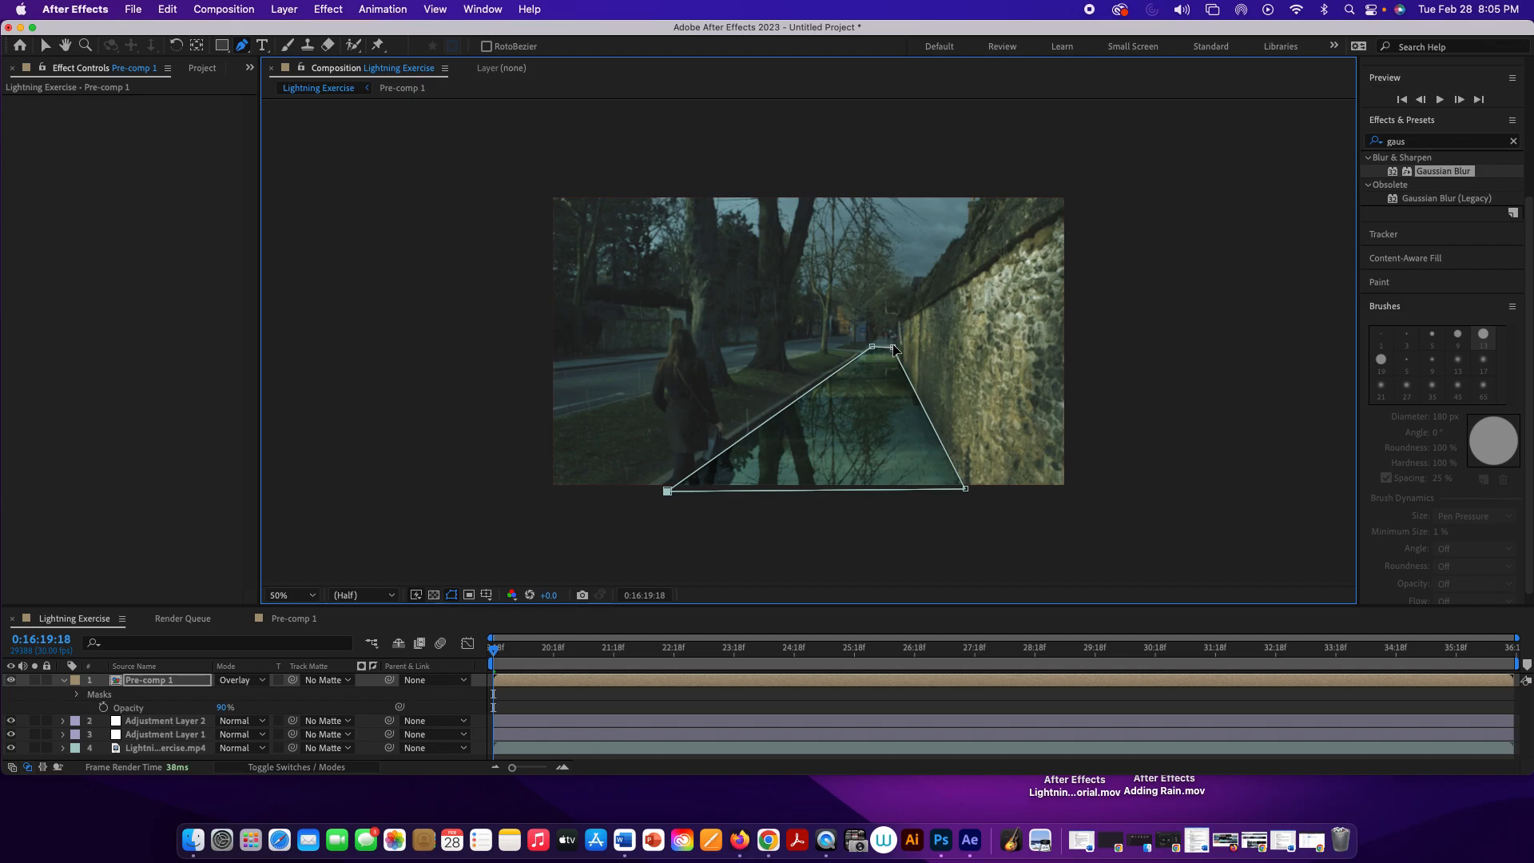
pyautogui.moveTo(894, 346); pyautogui.dragTo(891, 343)
pyautogui.moveTo(871, 348); pyautogui.dragTo(871, 345)
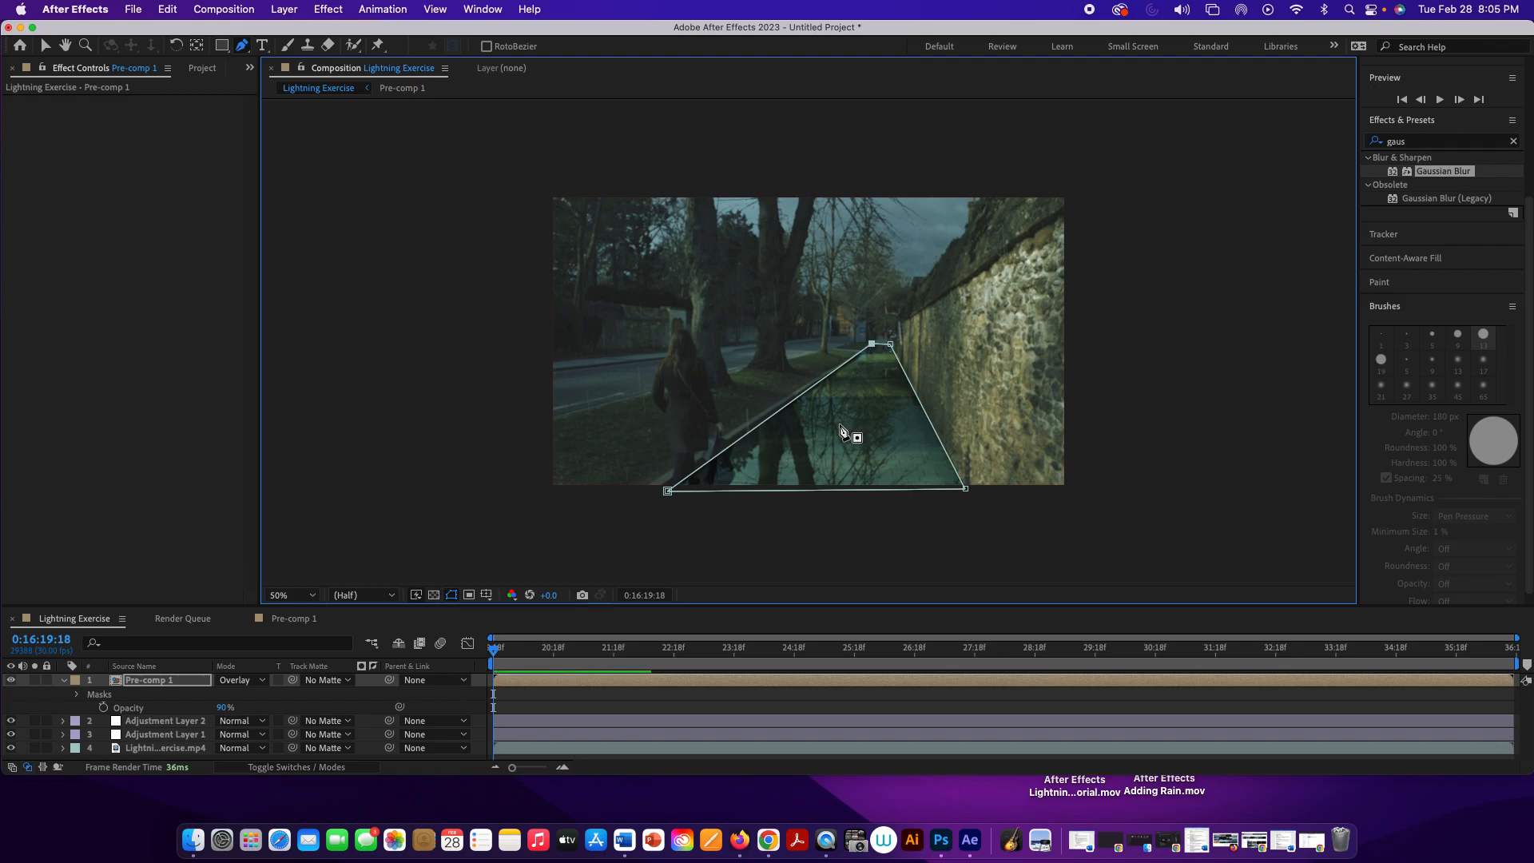
# Step: At 0:16:27:22, draw a curved puddle-shaped Pen mask on Pre-comp 1 over the near pavement and refine its curves at 100% magnification
pyautogui.click(85, 45)
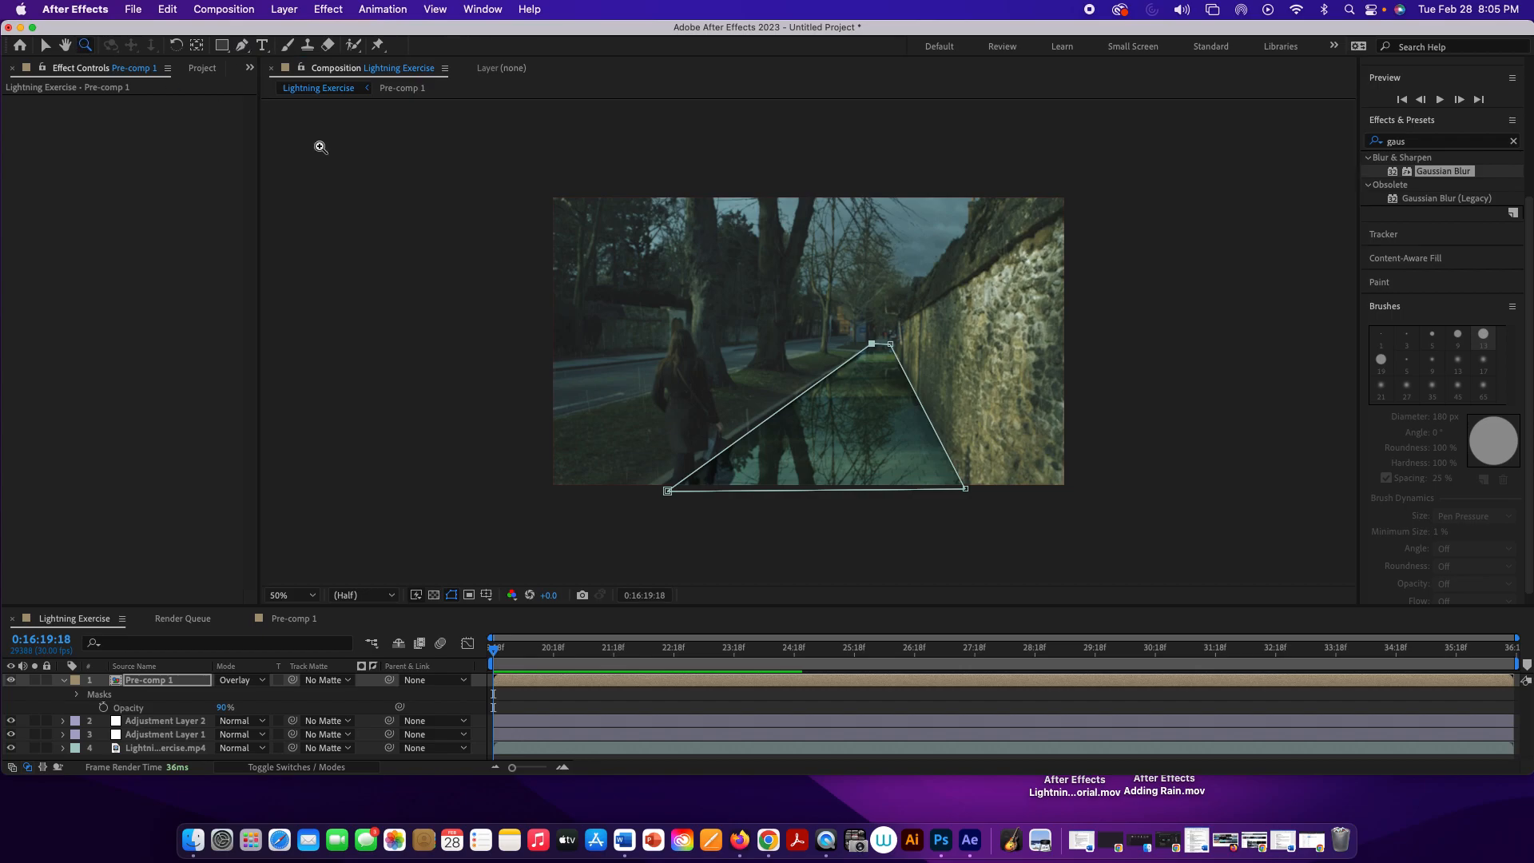
pyautogui.moveTo(839, 397); pyautogui.dragTo(977, 542)
pyautogui.press('space')
pyautogui.moveTo(814, 225); pyautogui.dragTo(924, 387)
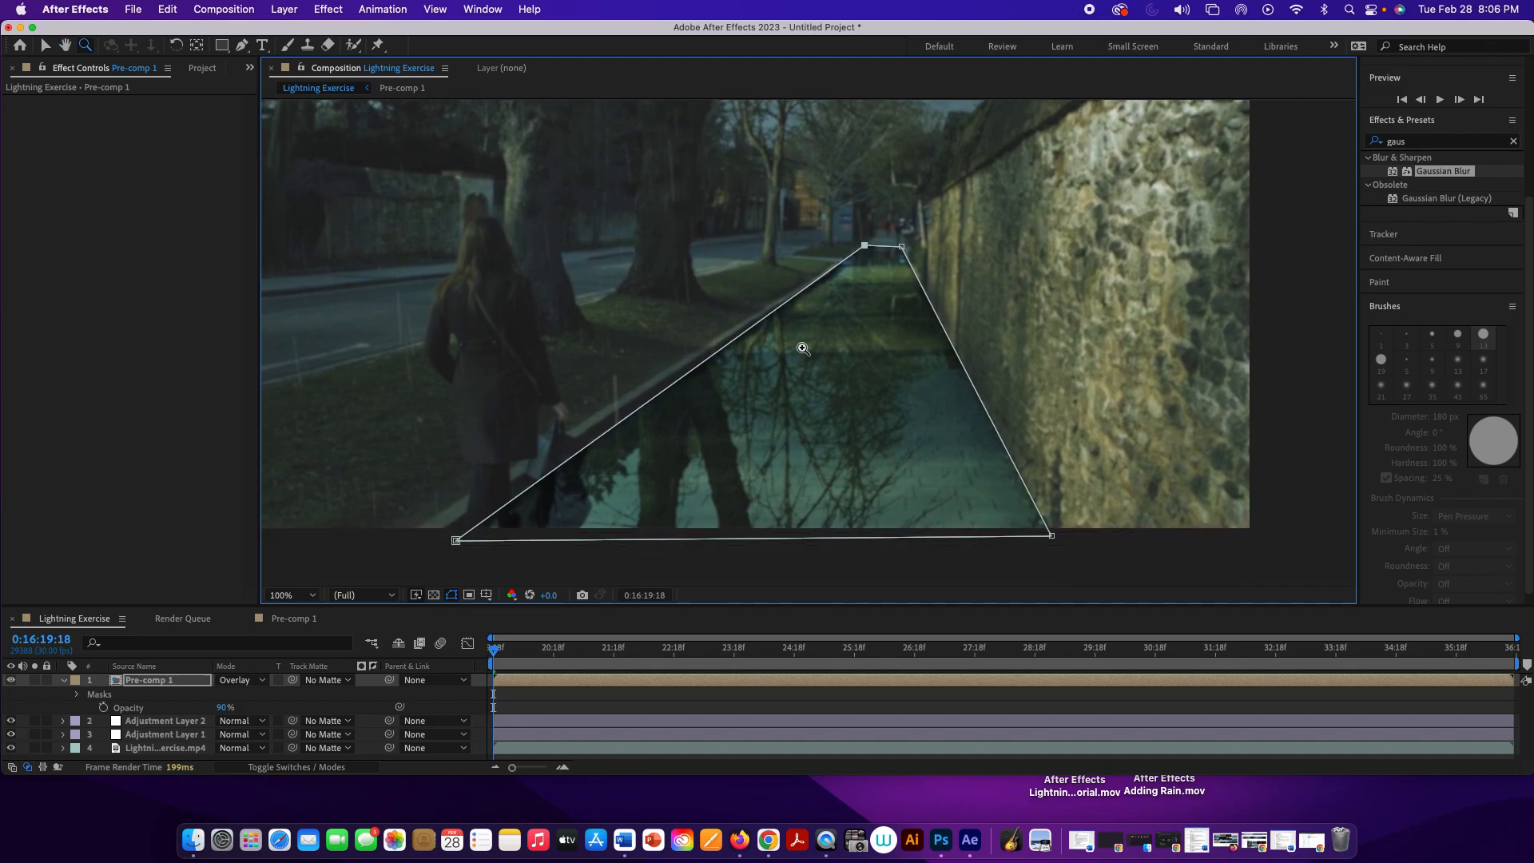
pyautogui.click(243, 46)
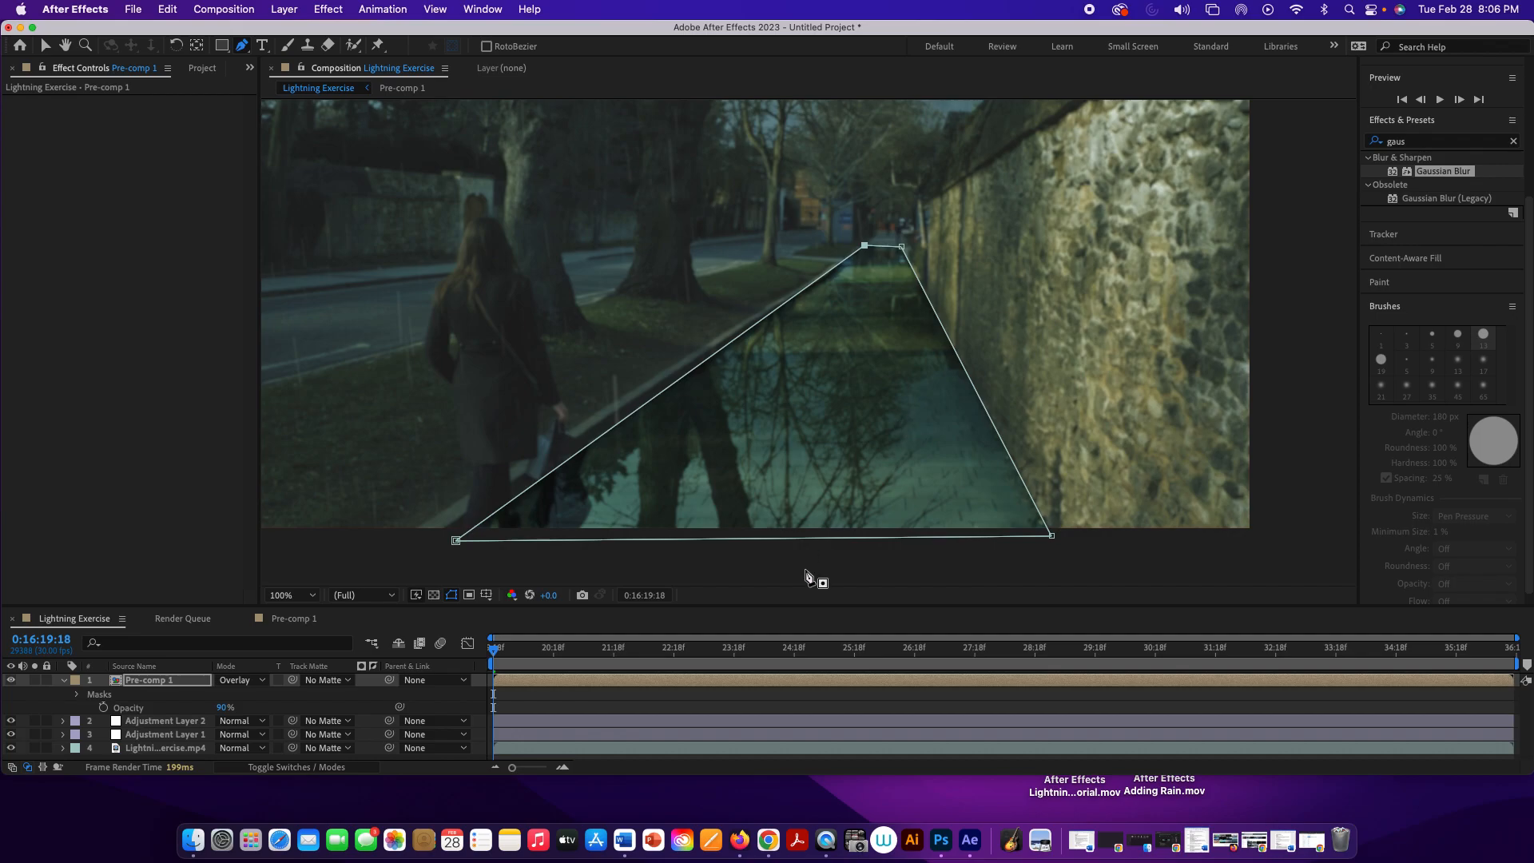
pyautogui.moveTo(492, 648); pyautogui.dragTo(985, 684)
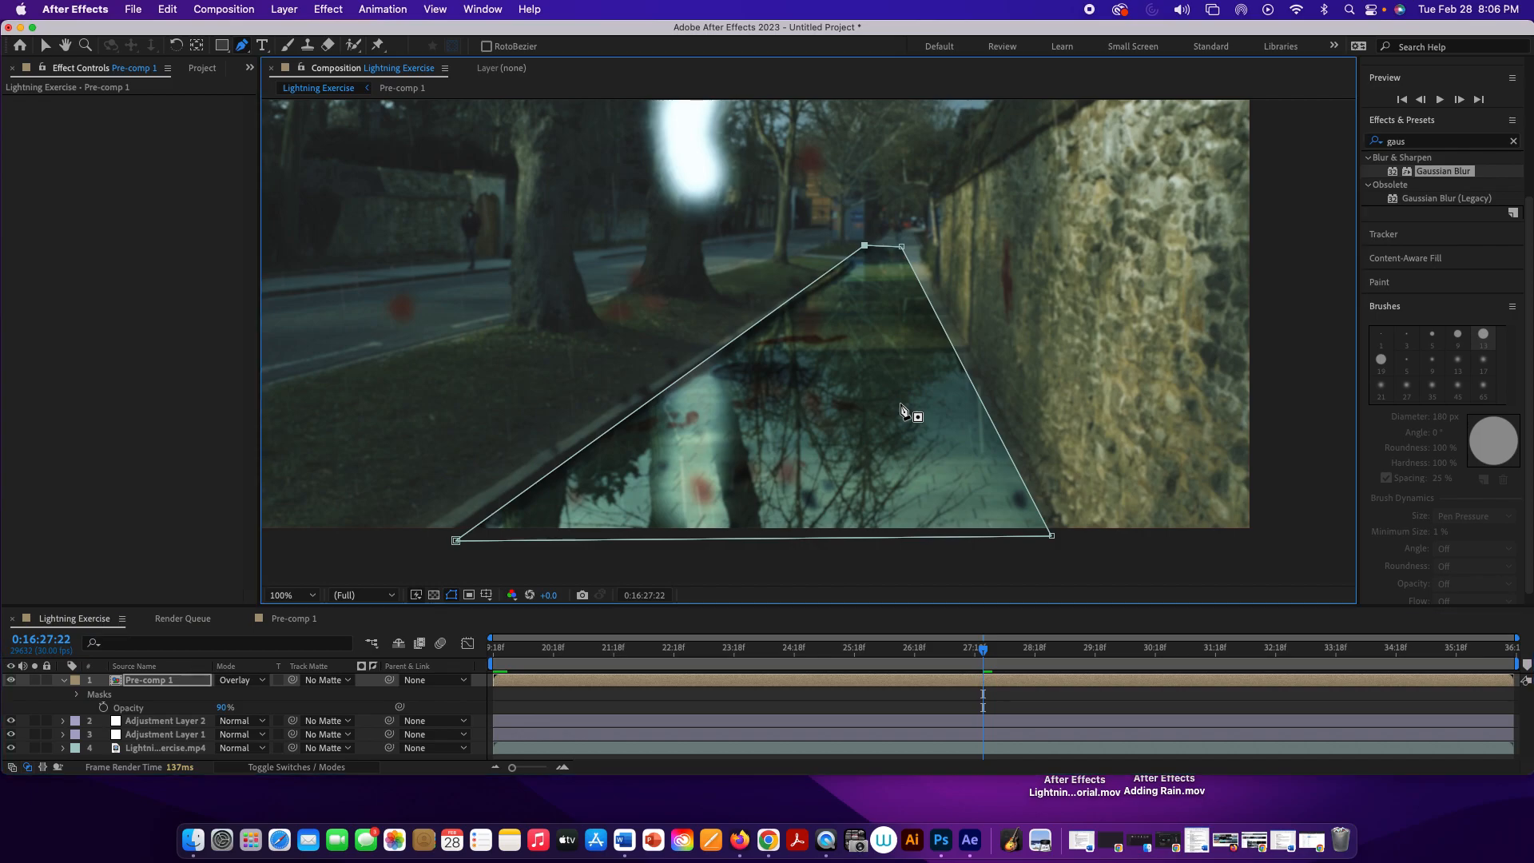
pyautogui.moveTo(901, 404); pyautogui.dragTo(884, 413)
pyautogui.moveTo(921, 407); pyautogui.dragTo(964, 429)
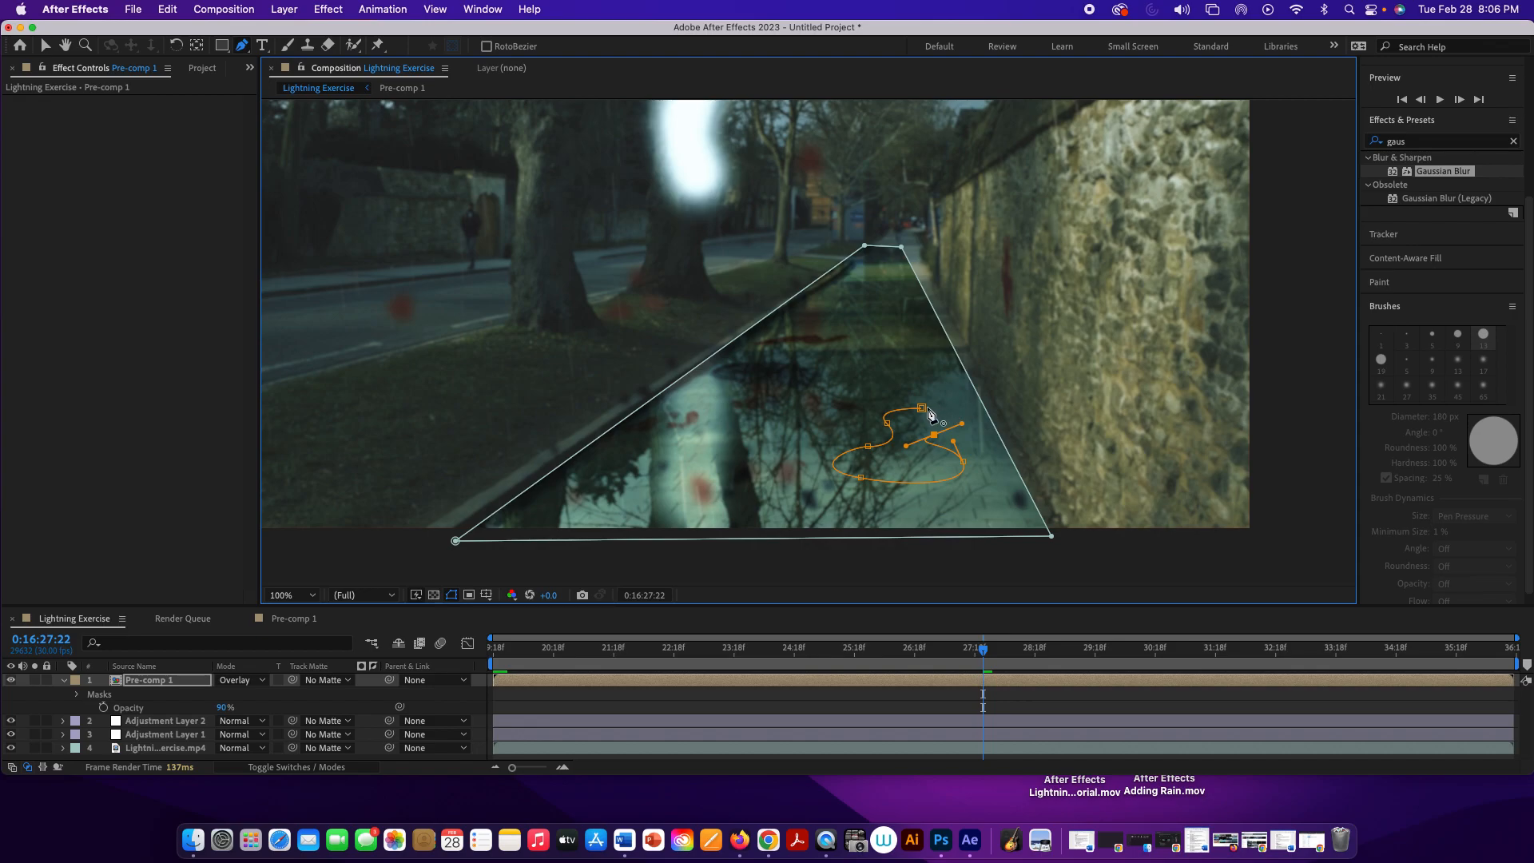
pyautogui.moveTo(921, 408); pyautogui.dragTo(891, 410)
pyautogui.press('a')
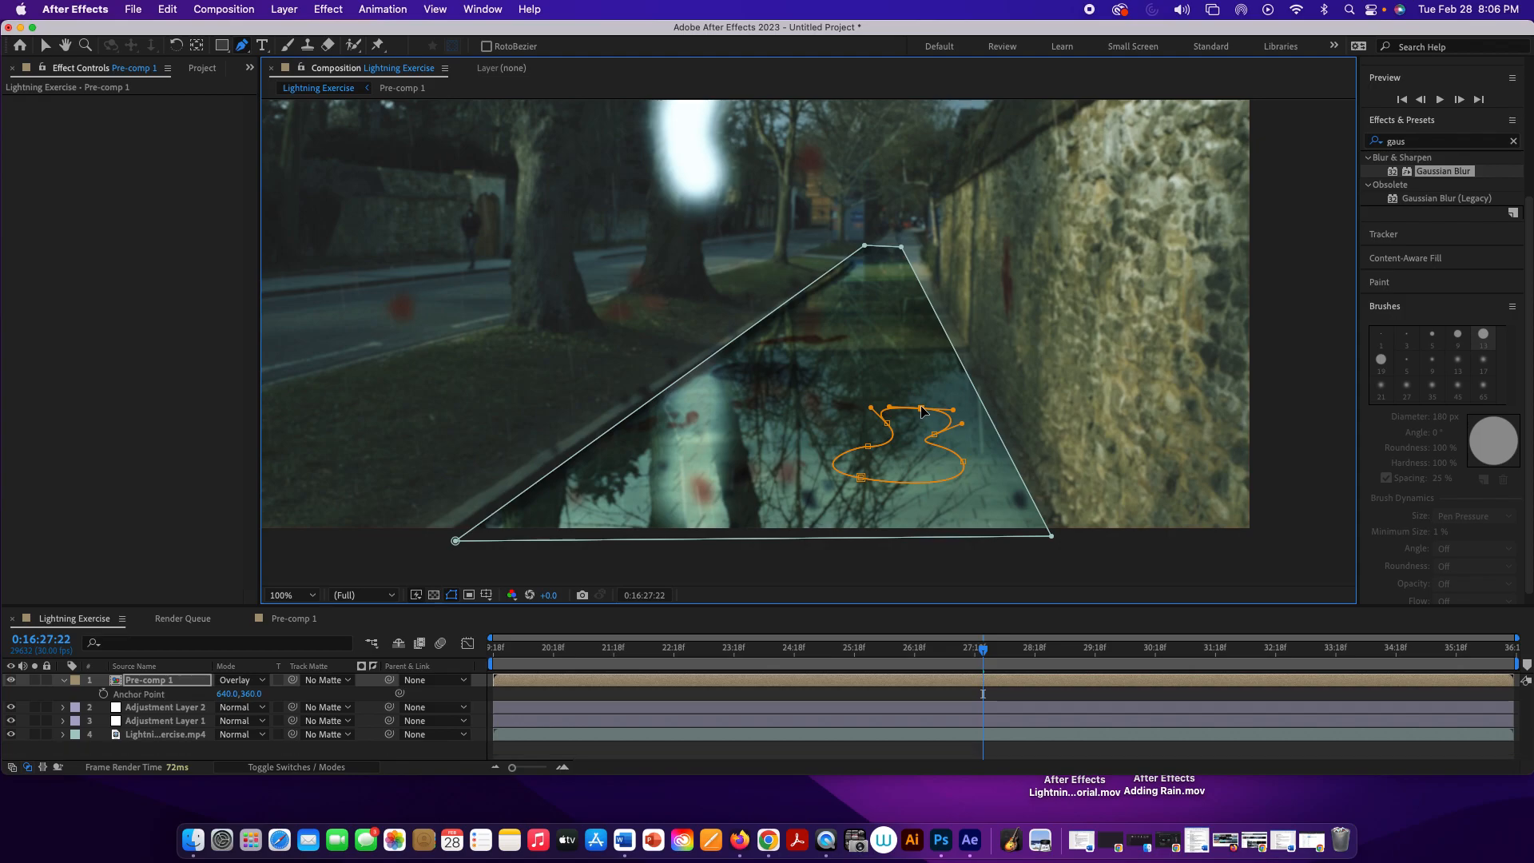
pyautogui.moveTo(923, 412); pyautogui.dragTo(812, 480)
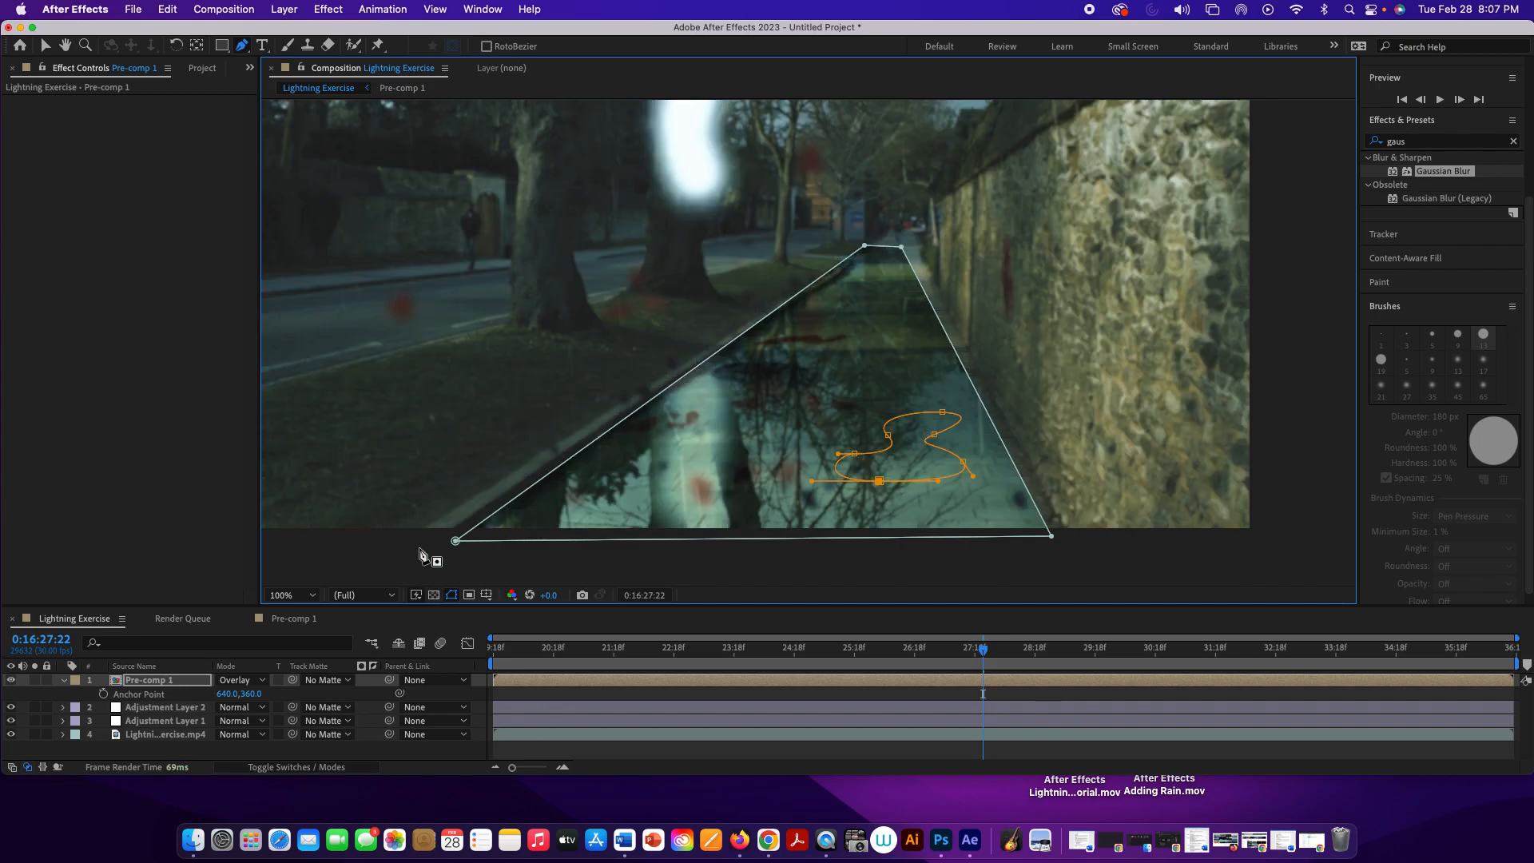
# Step: Set the mode of the near puddle mask, Mask 2, on Pre-comp 1 to Intersect
pyautogui.click(136, 685)
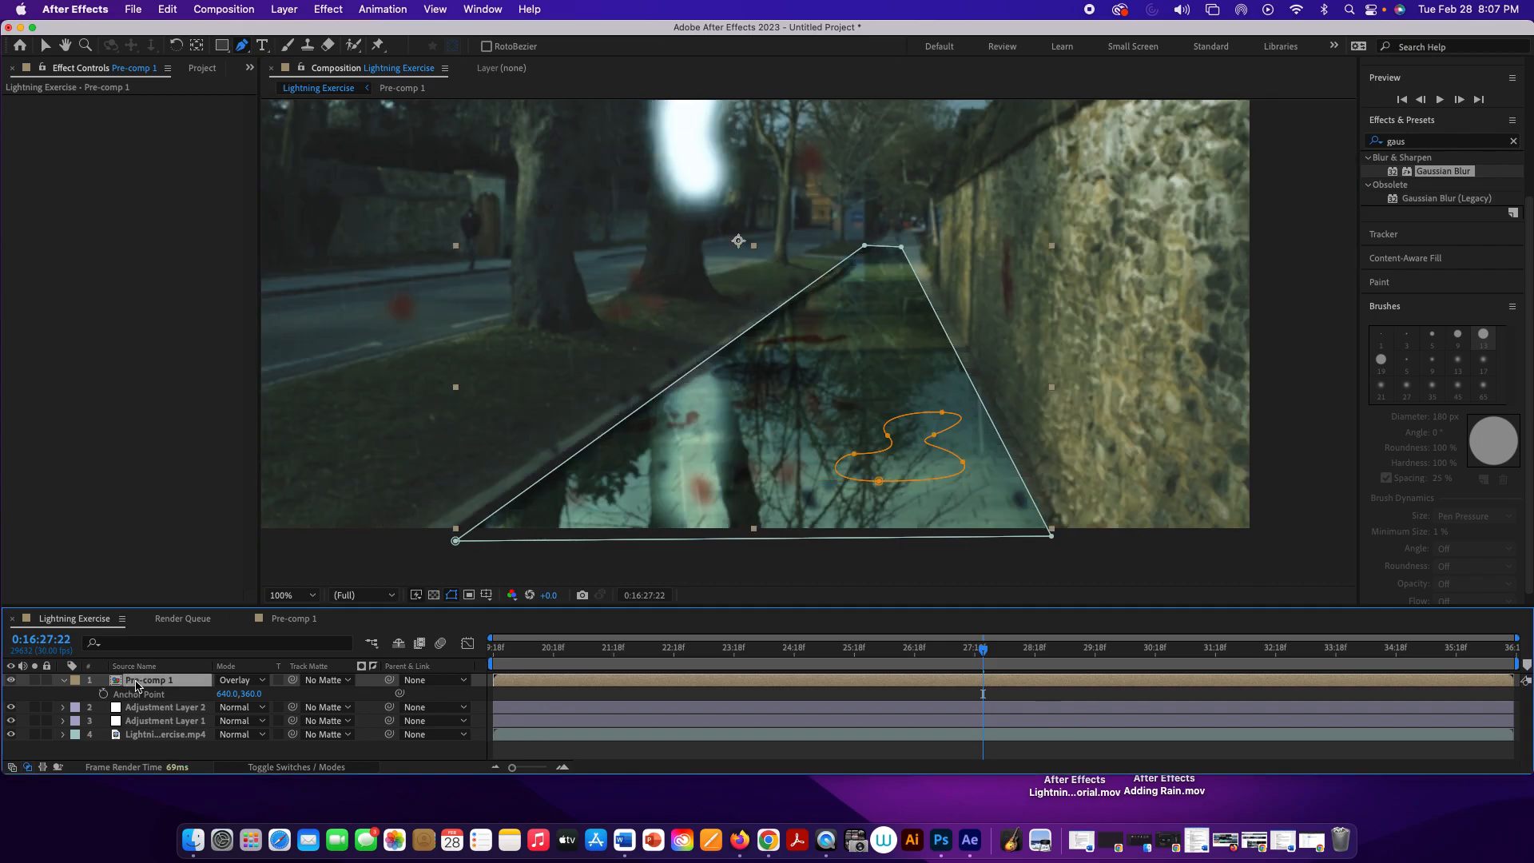
pyautogui.click(64, 681)
pyautogui.click(64, 681)
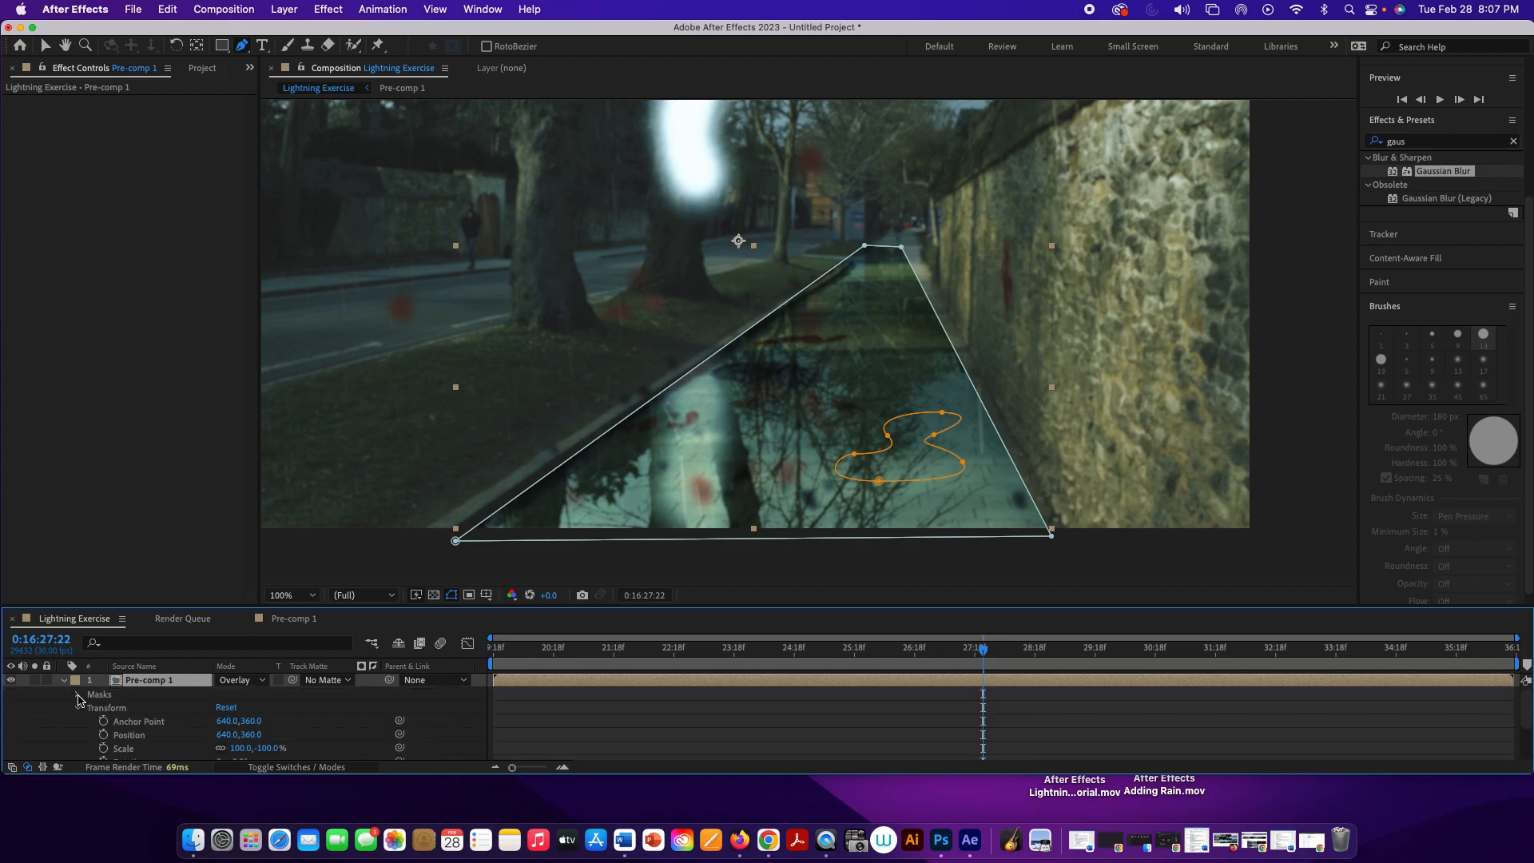
pyautogui.click(78, 694)
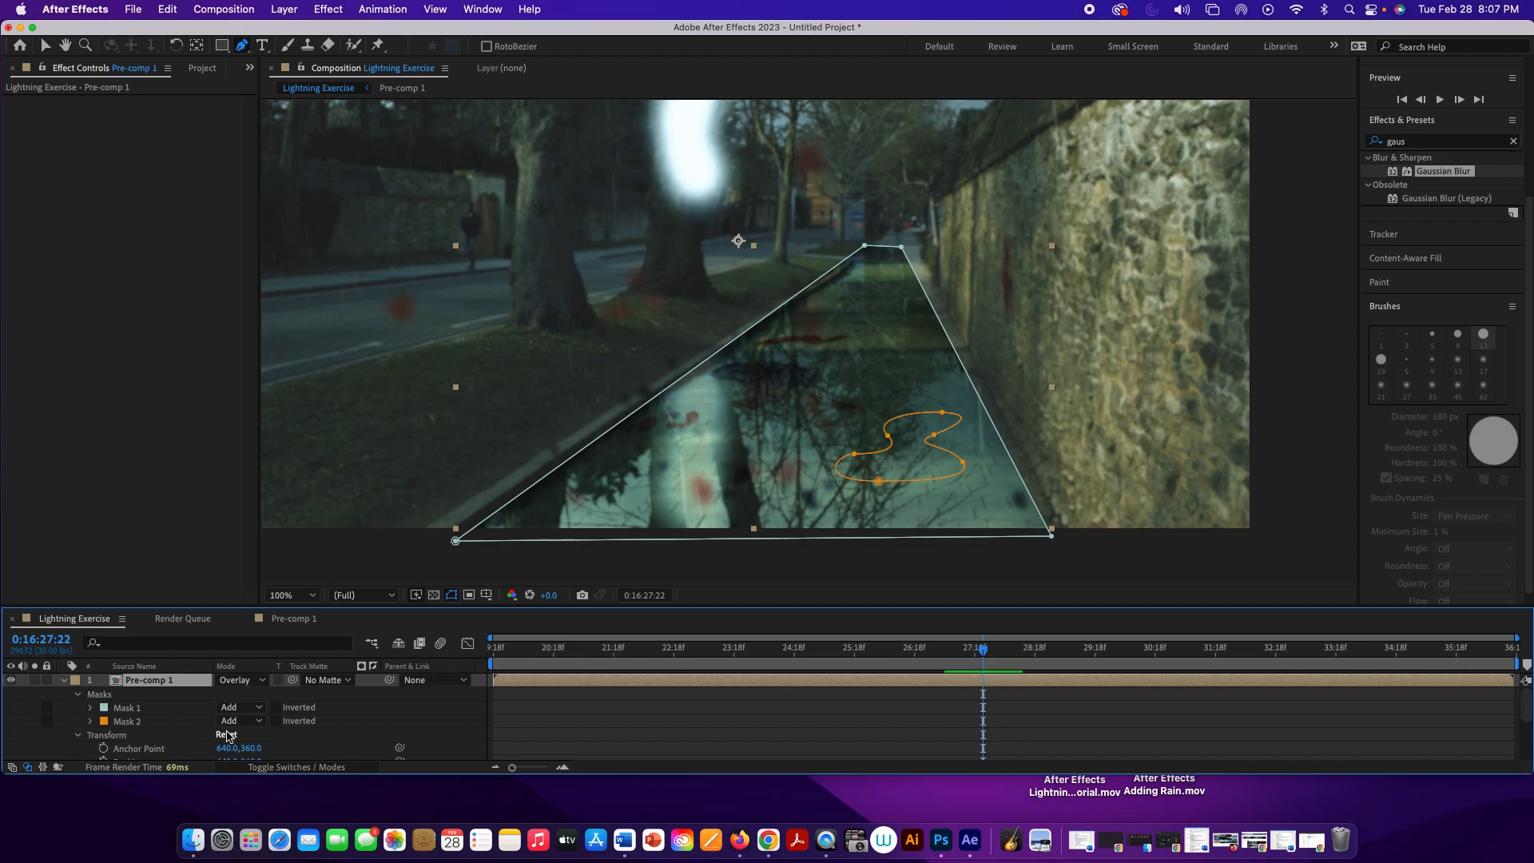
pyautogui.click(259, 722)
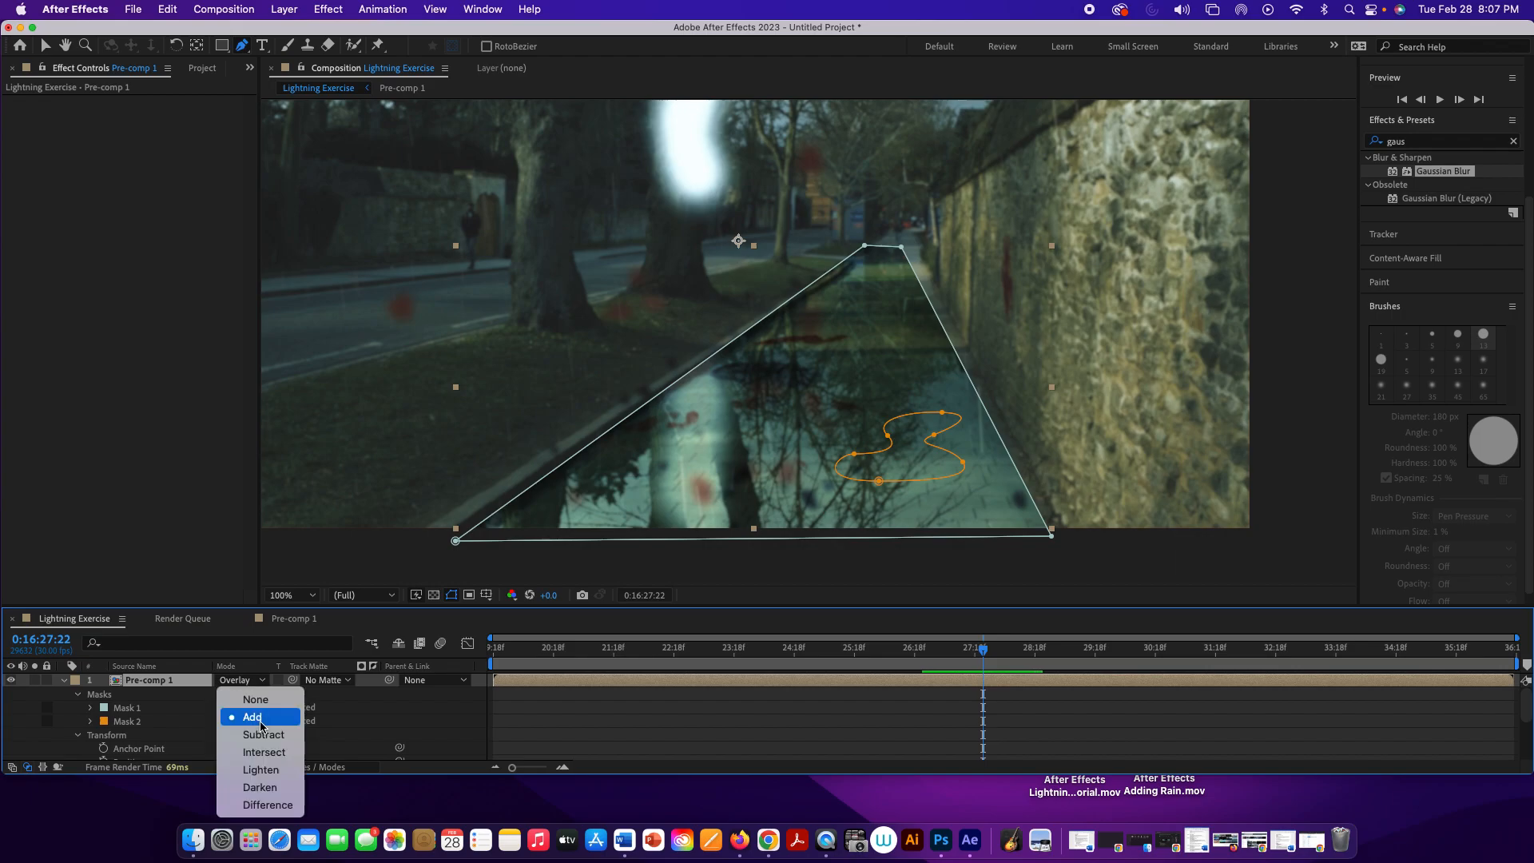
pyautogui.click(260, 752)
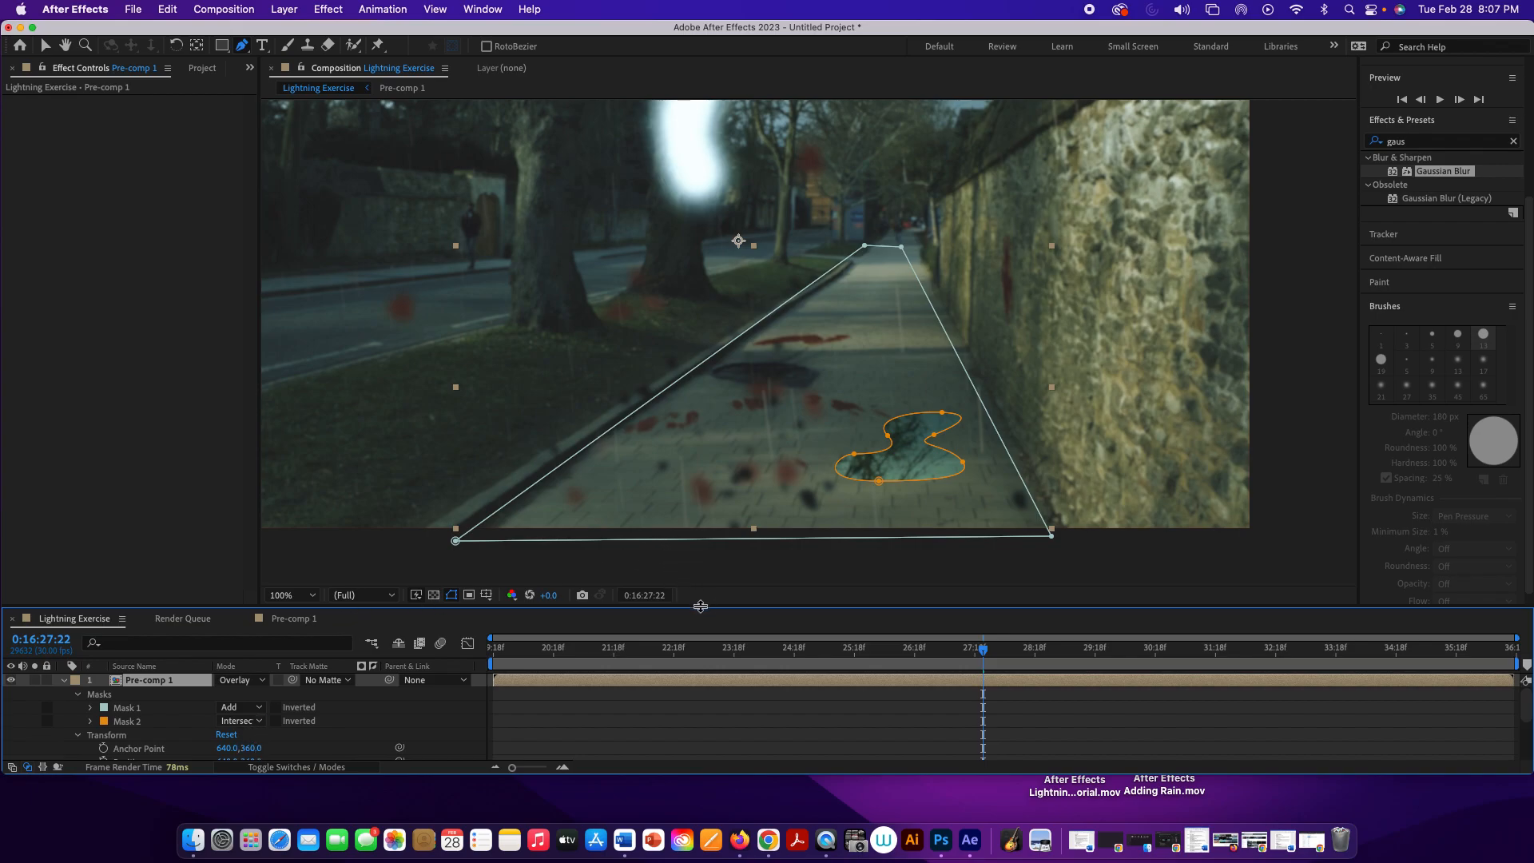
# Step: Set Mask 2's feather to 5 pixels and preview the puddle from 0:16:23:17
pyautogui.moveTo(700, 607); pyautogui.dragTo(700, 546)
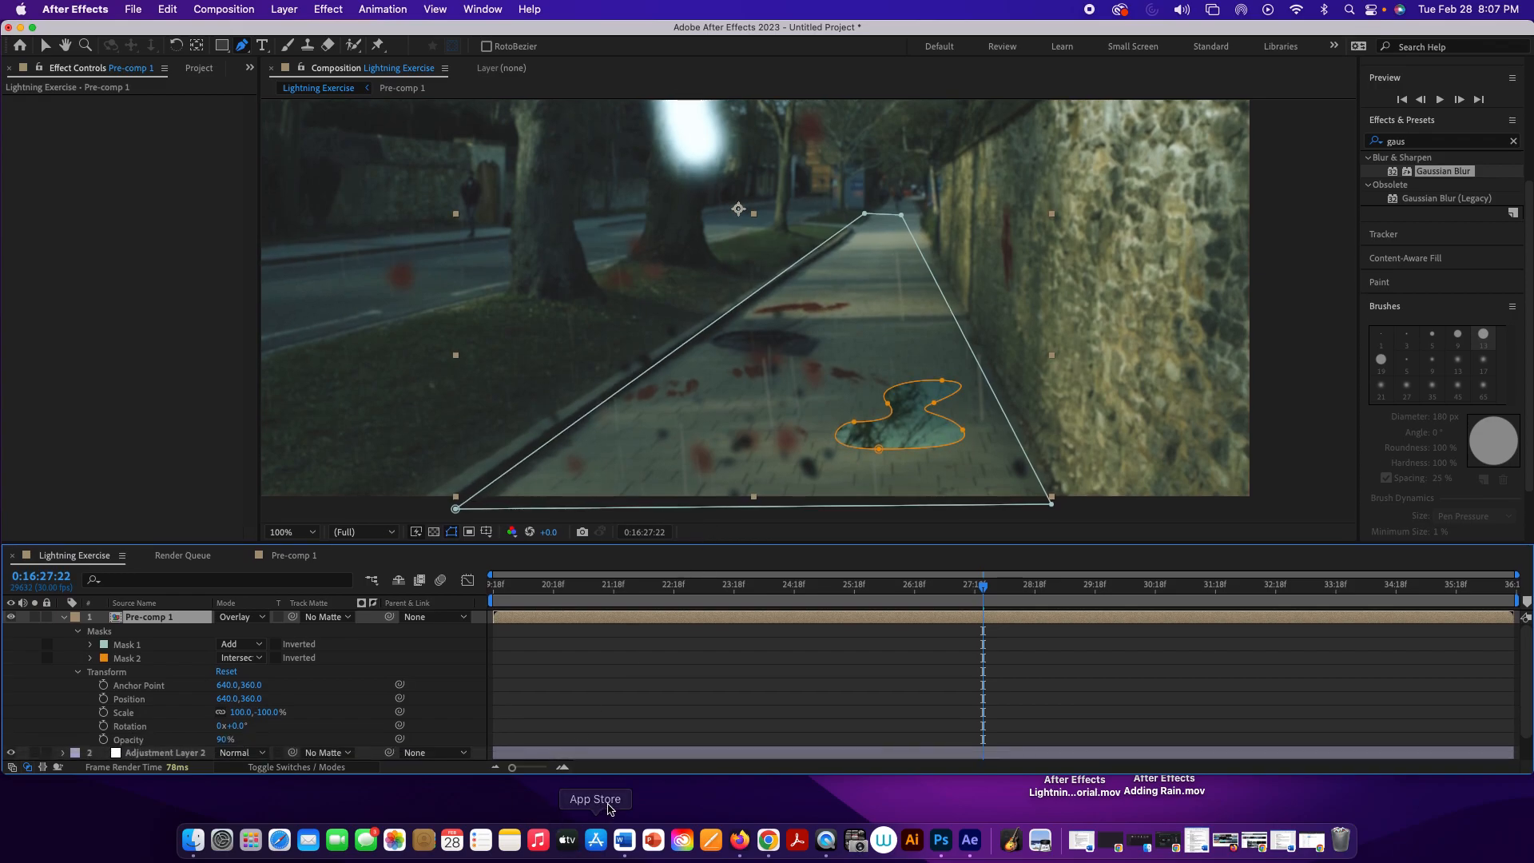
pyautogui.moveTo(615, 776); pyautogui.dragTo(615, 815)
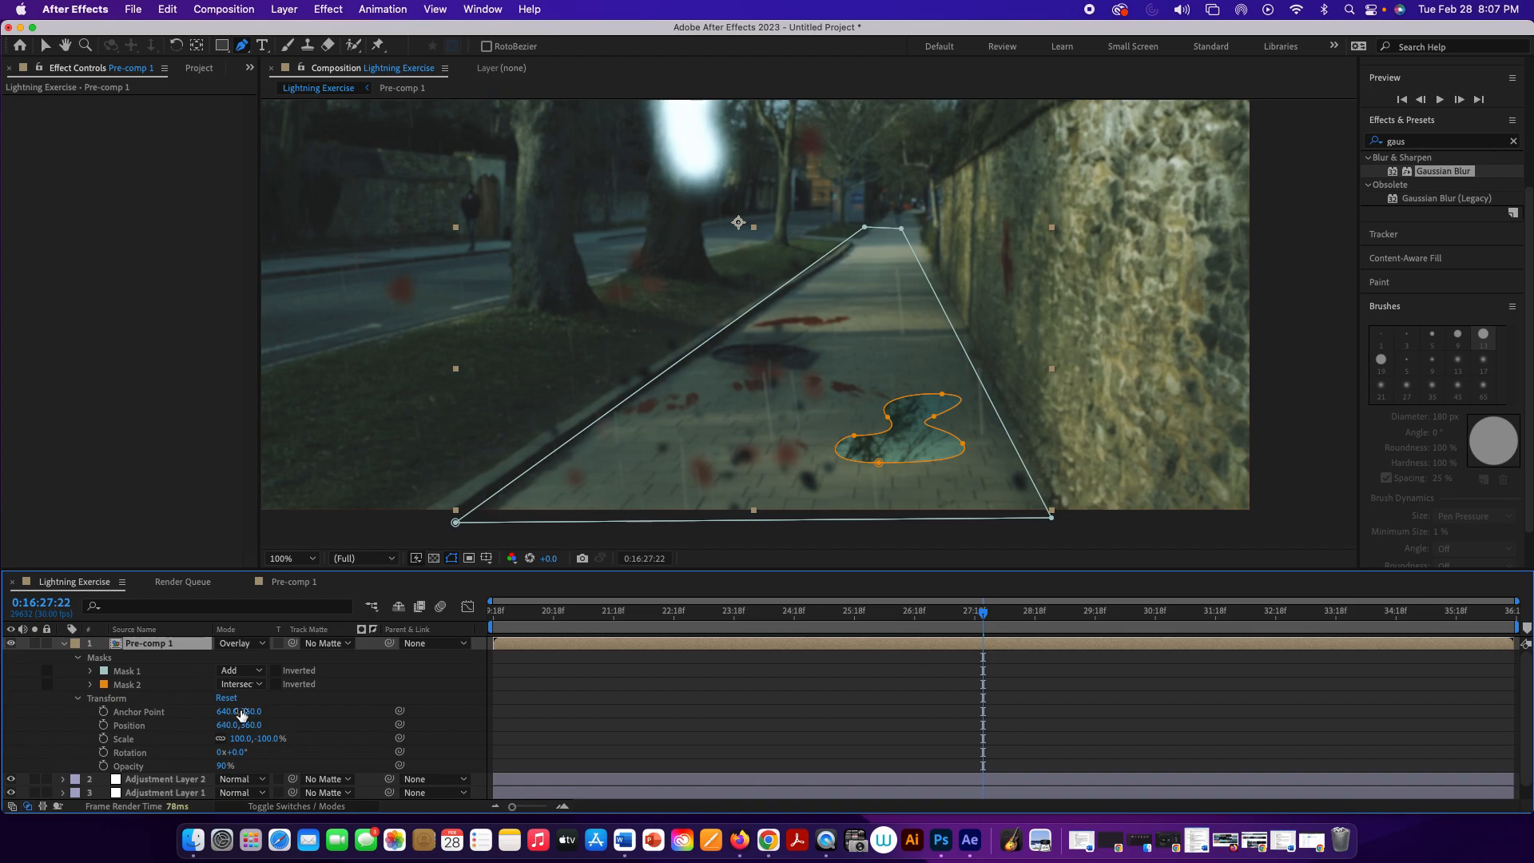
pyautogui.click(90, 685)
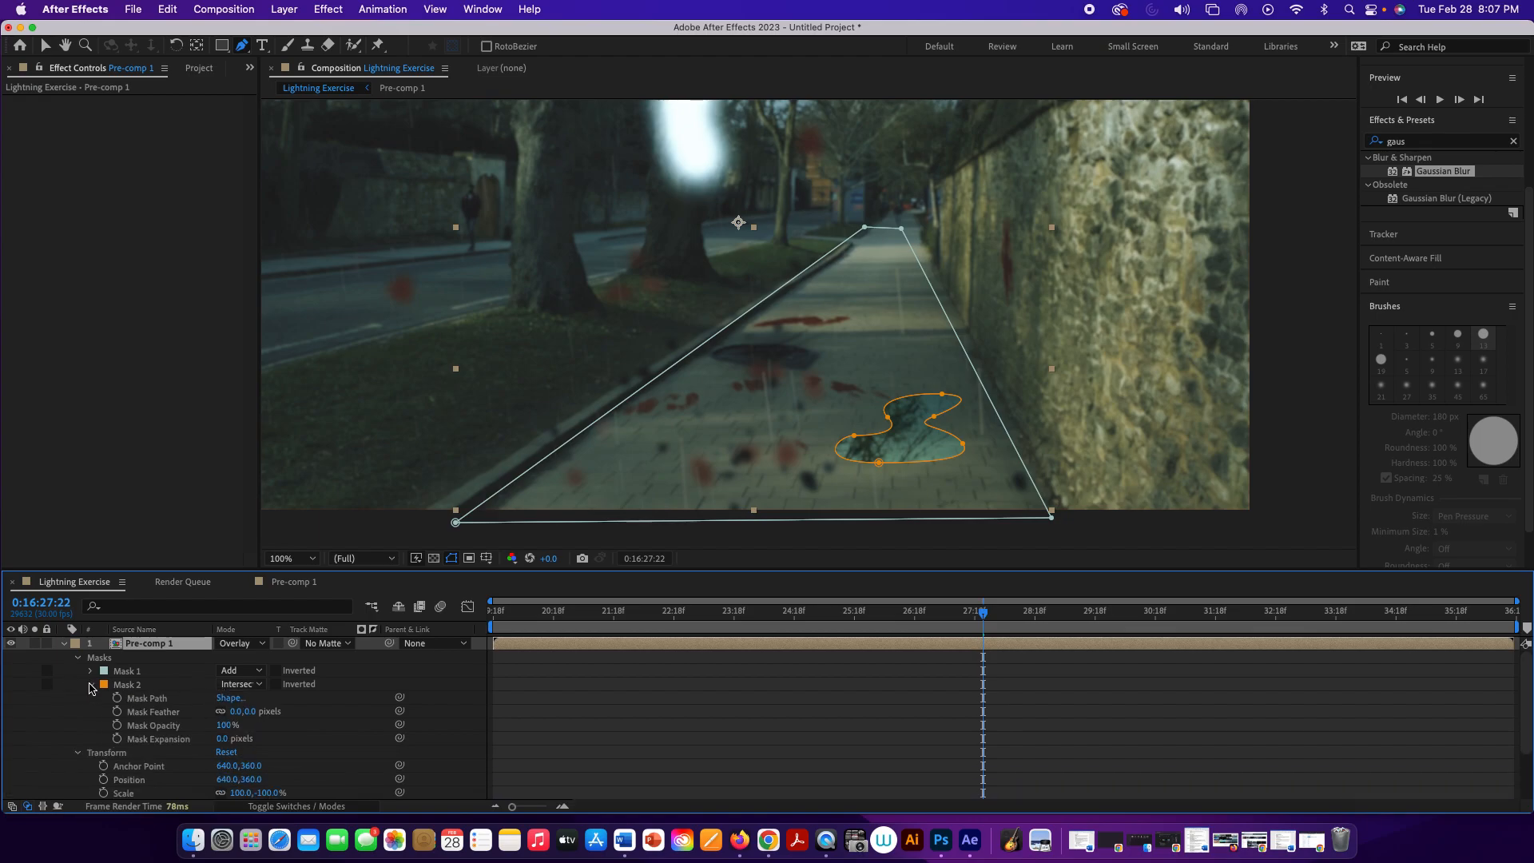
pyautogui.click(78, 753)
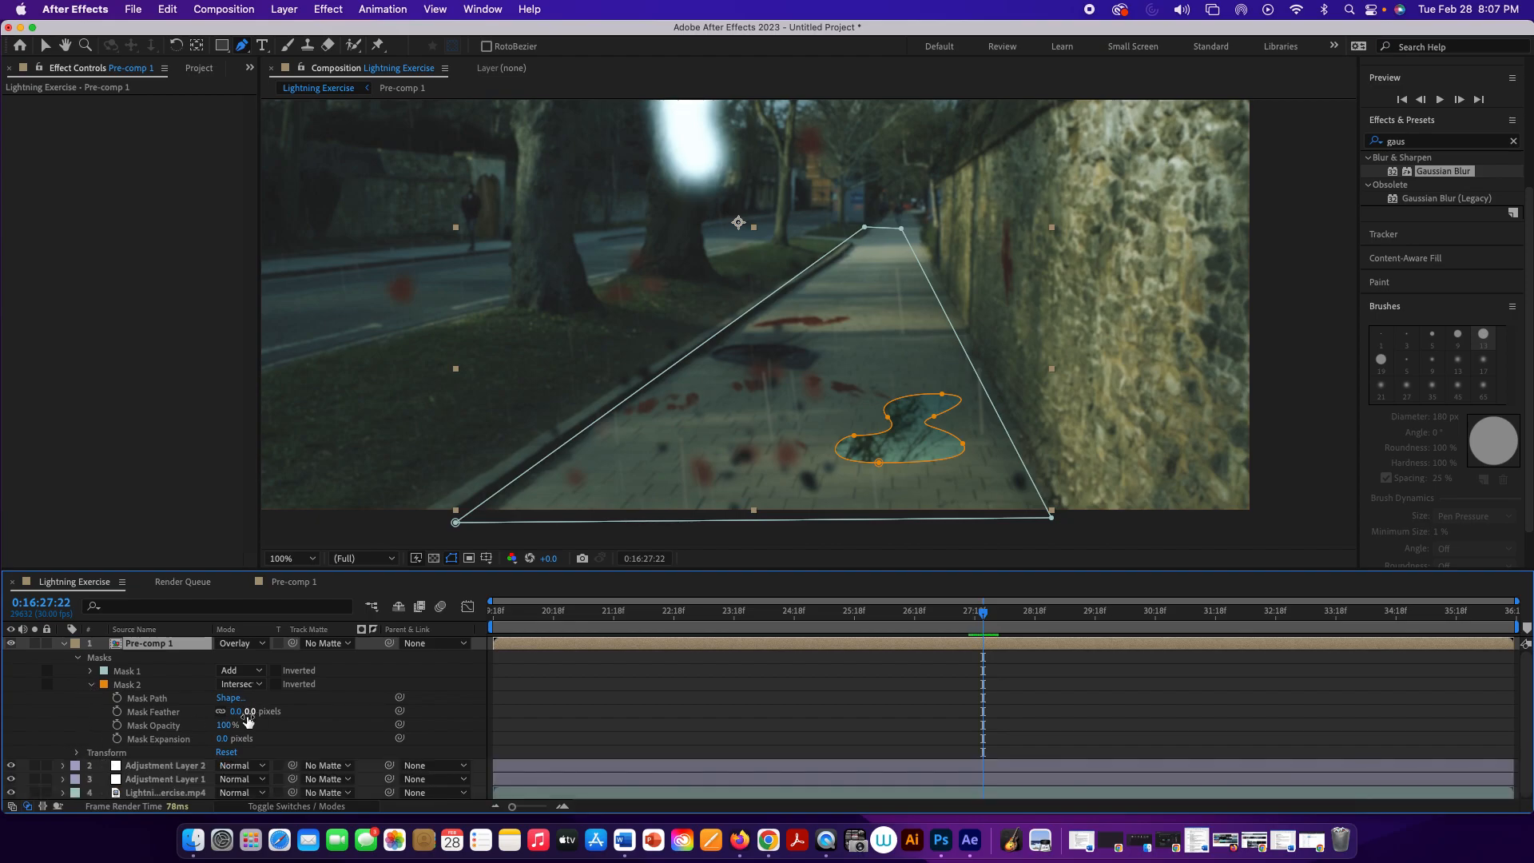
pyautogui.moveTo(251, 713); pyautogui.dragTo(251, 713)
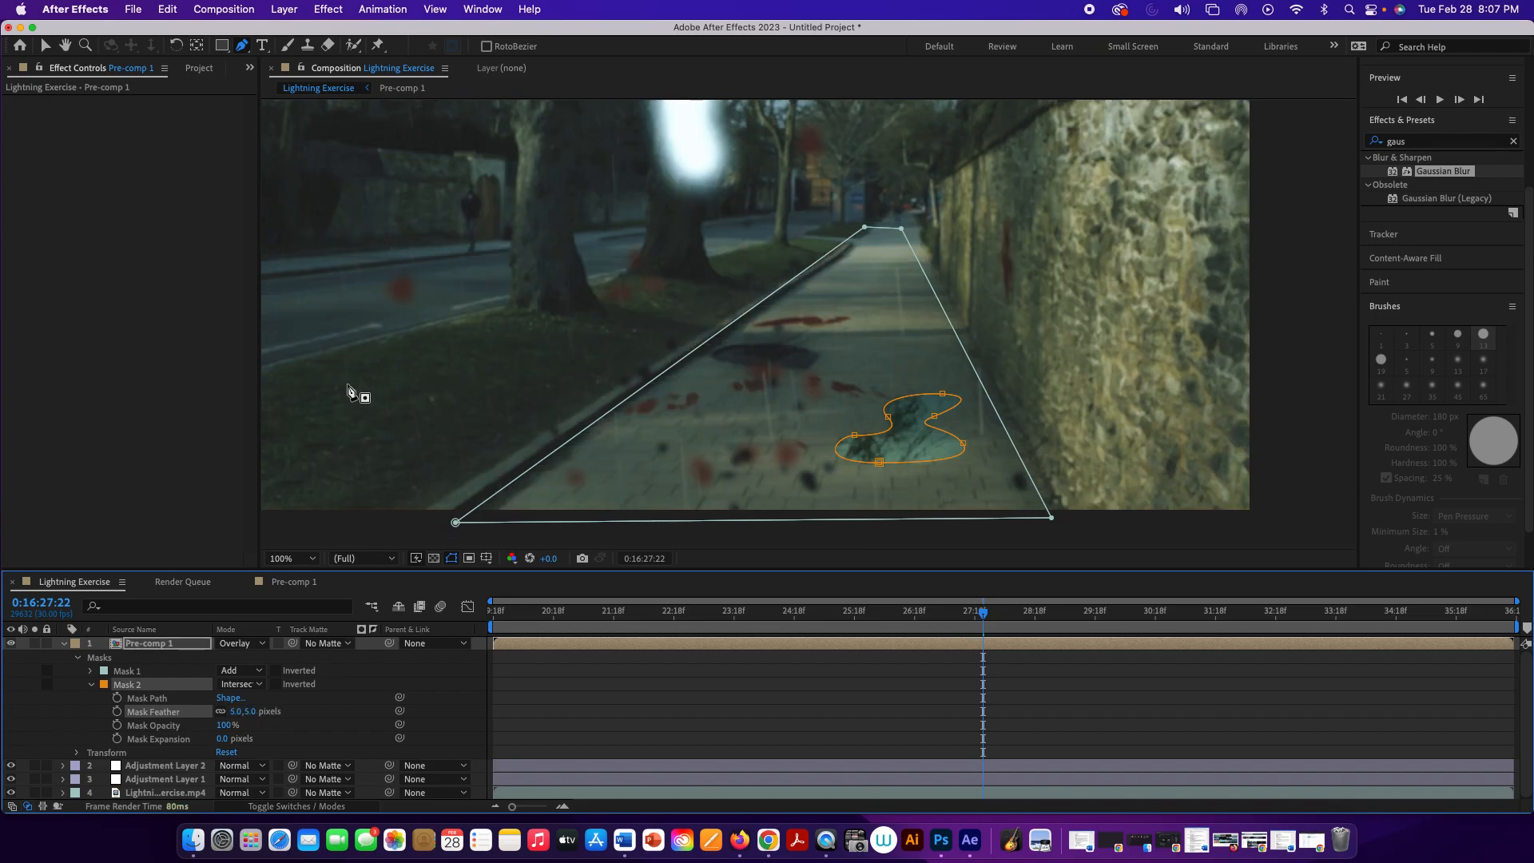
pyautogui.moveTo(985, 616); pyautogui.dragTo(735, 538)
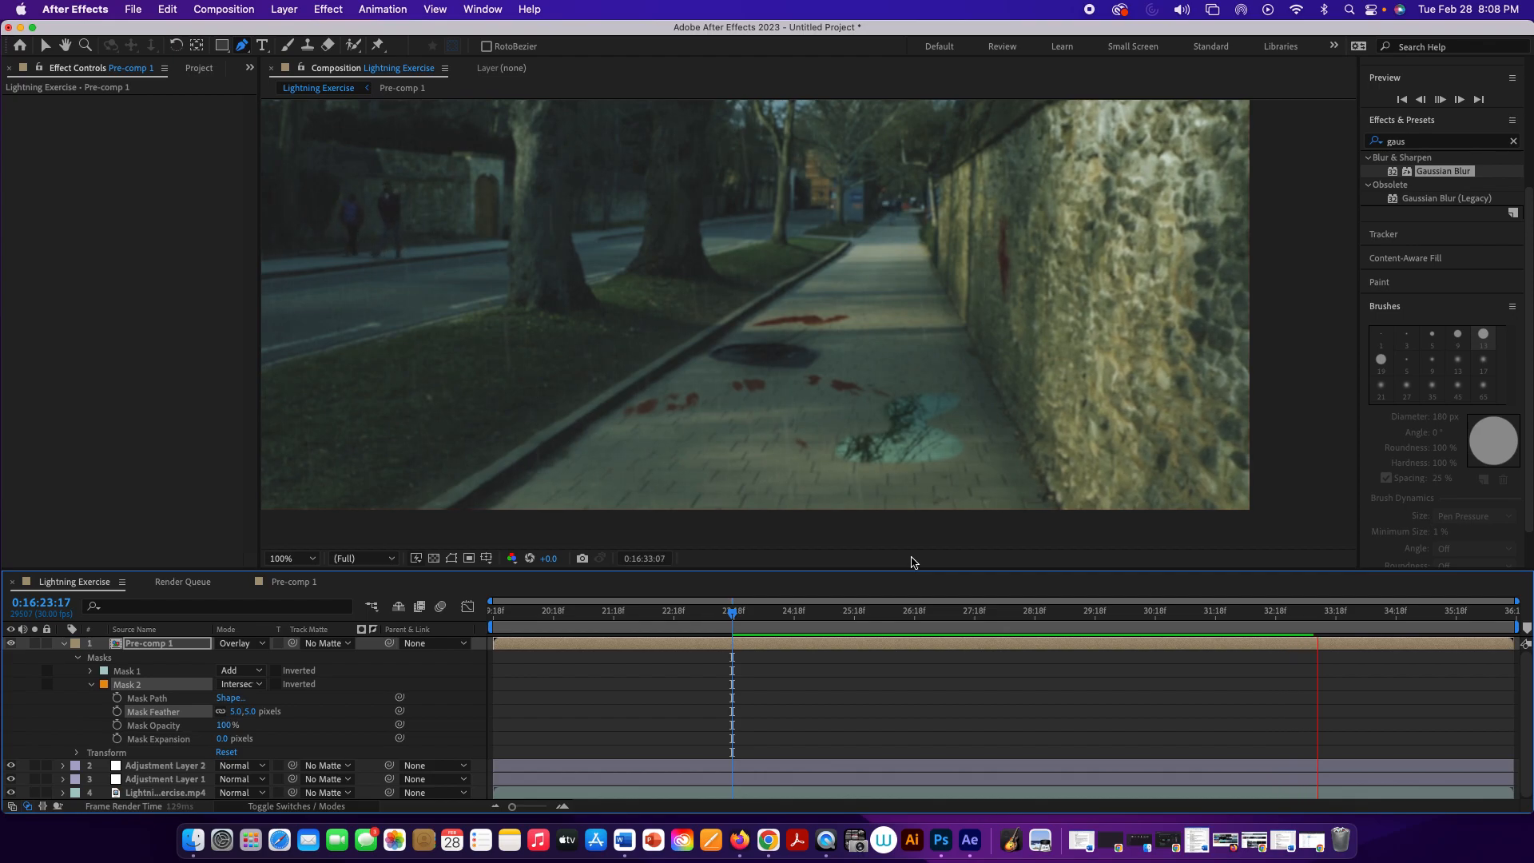
pyautogui.press('space')
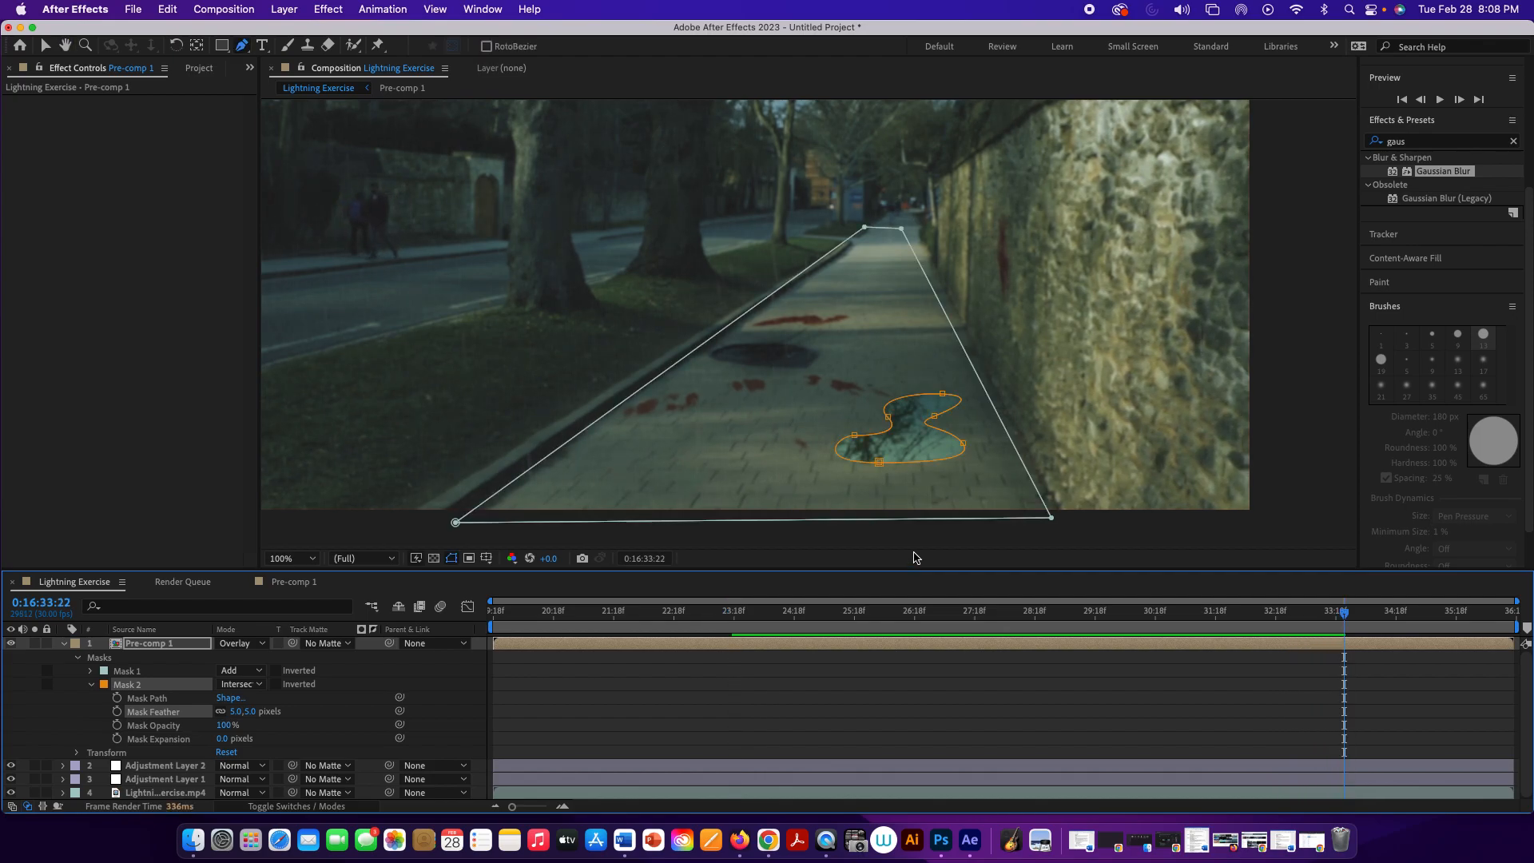
# Step: At 0:16:33:22, draw a second closed, curved puddle mask with the Pen tool on the pavement beyond the first puddle, near the wall
pyautogui.click(881, 318)
pyautogui.moveTo(863, 340); pyautogui.dragTo(899, 343)
pyautogui.click(942, 359)
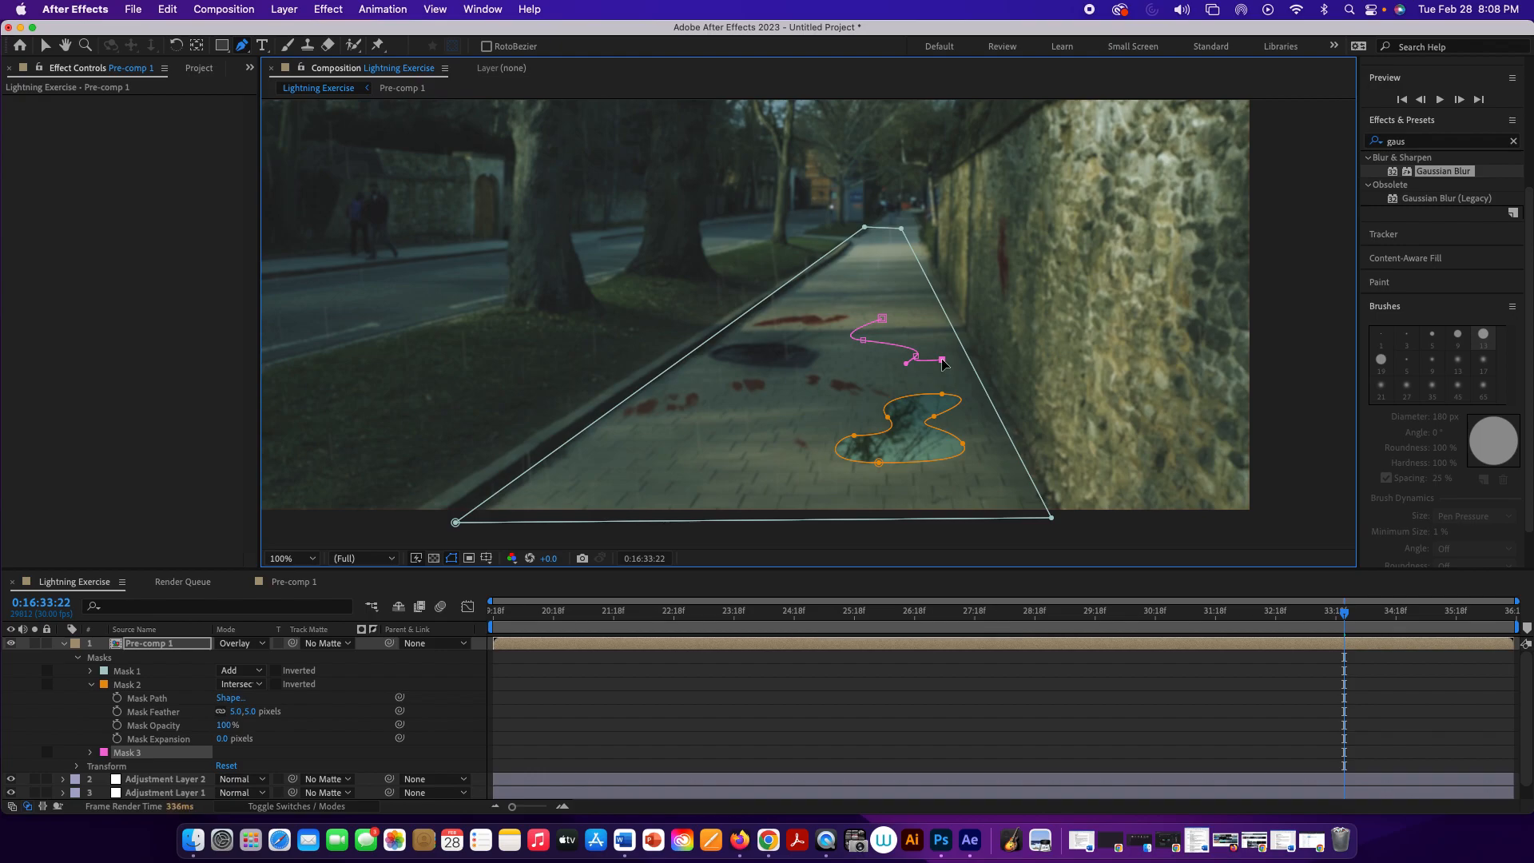
pyautogui.moveTo(940, 343); pyautogui.dragTo(927, 328)
pyautogui.click(934, 320)
pyautogui.click(928, 297)
pyautogui.moveTo(908, 313); pyautogui.dragTo(899, 310)
pyautogui.click(882, 319)
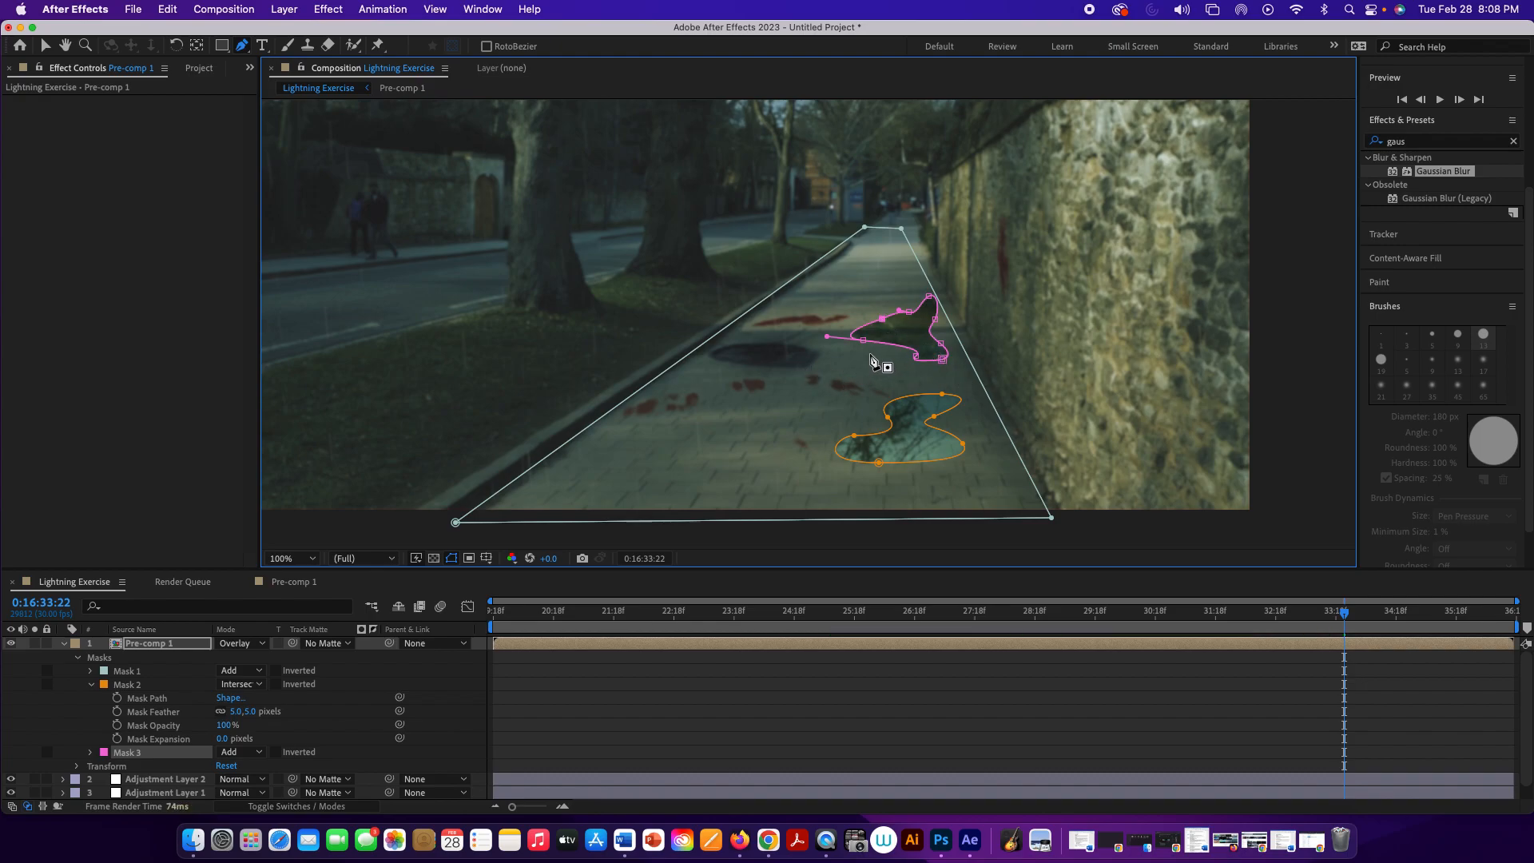
# Step: Free-transform the second puddle mask to flatten it vertically and narrow it slightly
pyautogui.press('a')
pyautogui.doubleClick(908, 314)
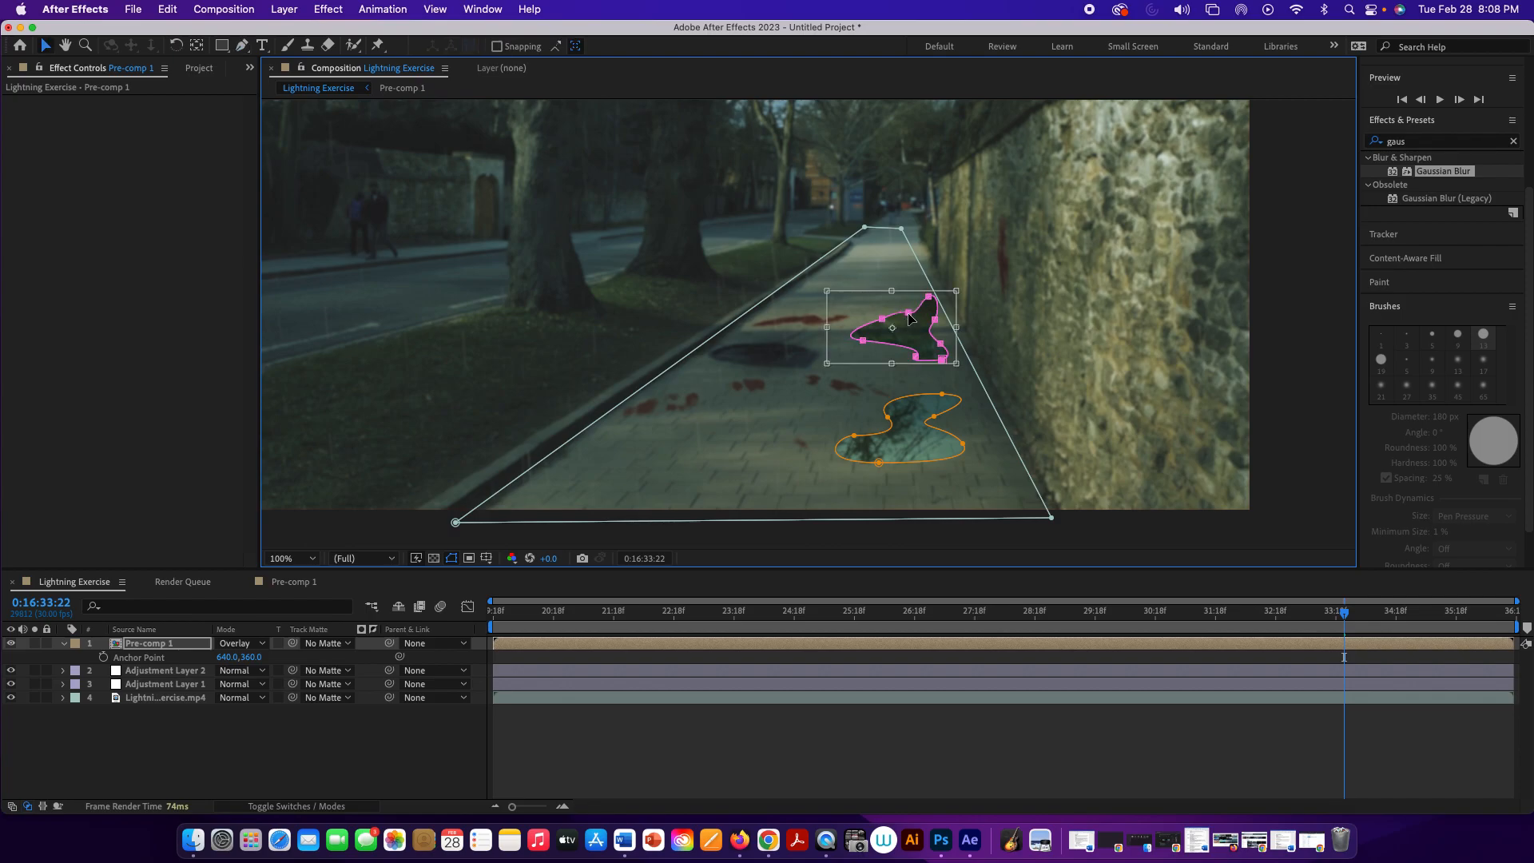
pyautogui.moveTo(893, 287); pyautogui.dragTo(893, 352)
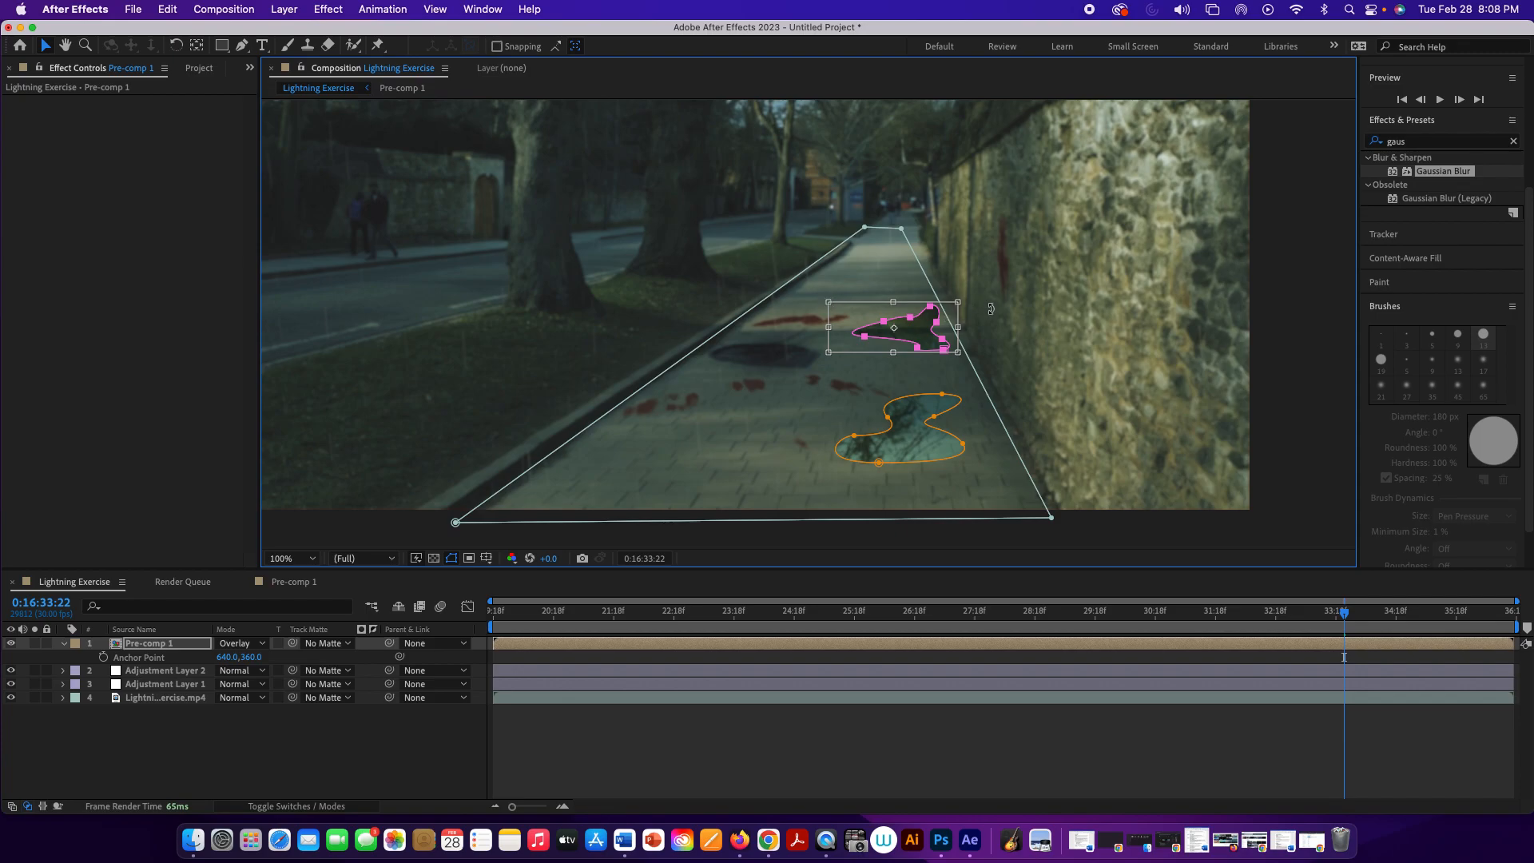
pyautogui.moveTo(959, 303); pyautogui.dragTo(953, 306)
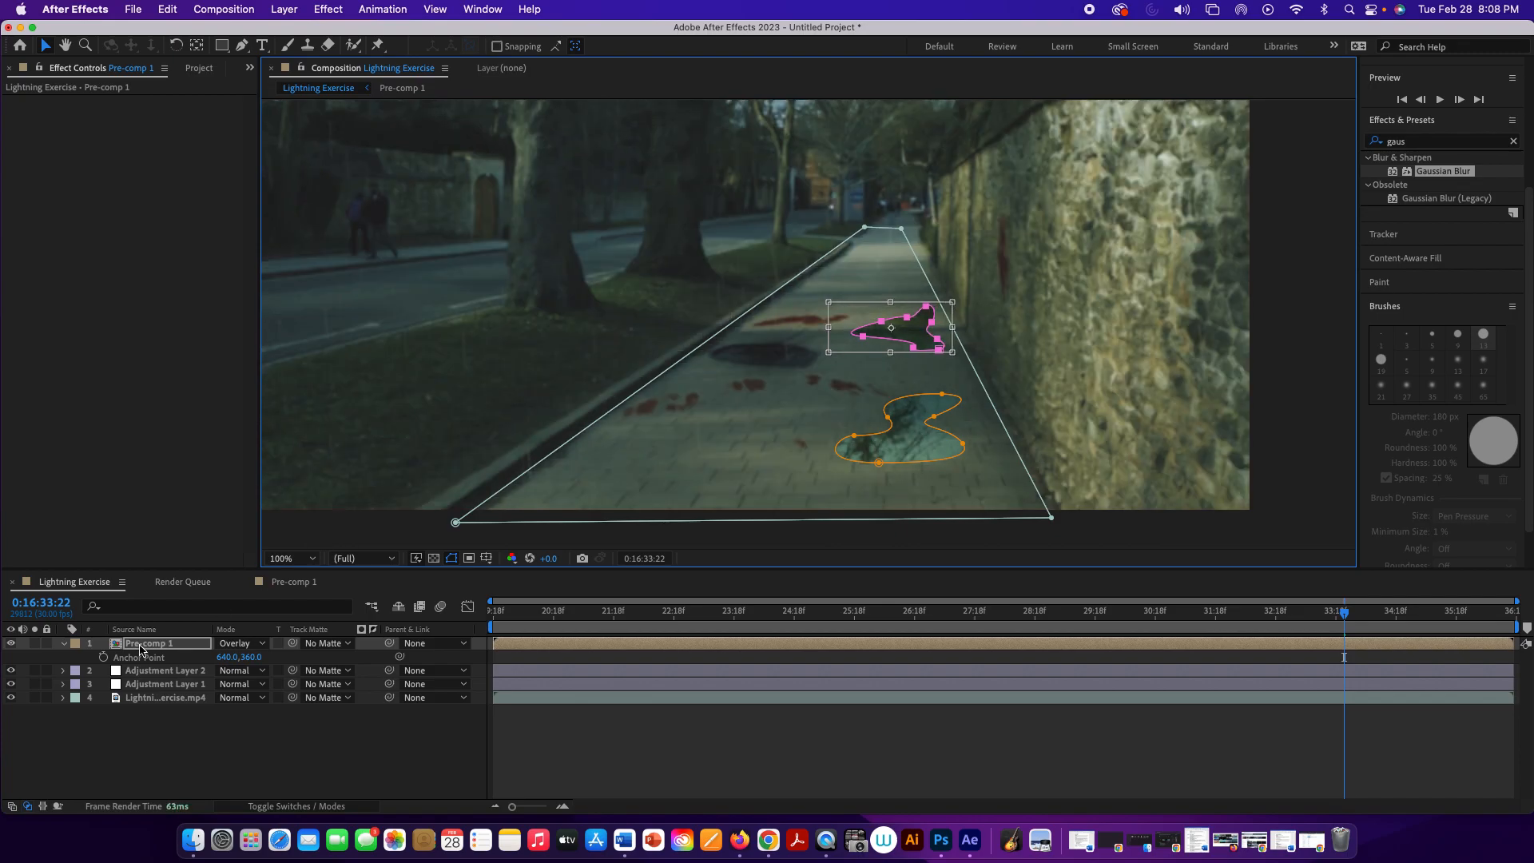
# Step: Set Mask 3's feather to 3 pixels and preview both puddles from 0:16:29:02
pyautogui.click(65, 644)
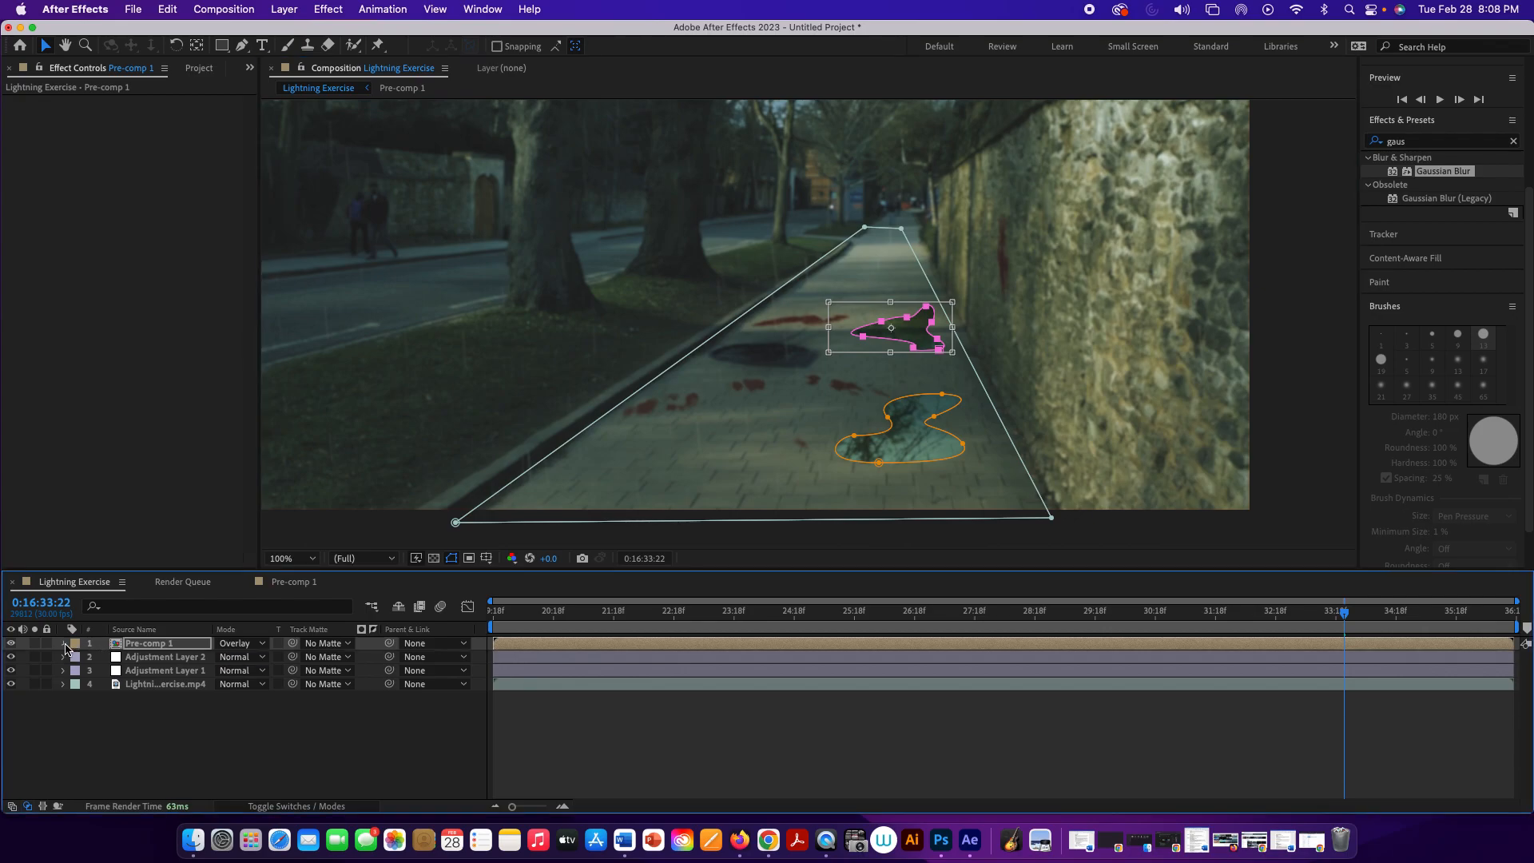
pyautogui.click(64, 644)
pyautogui.click(78, 658)
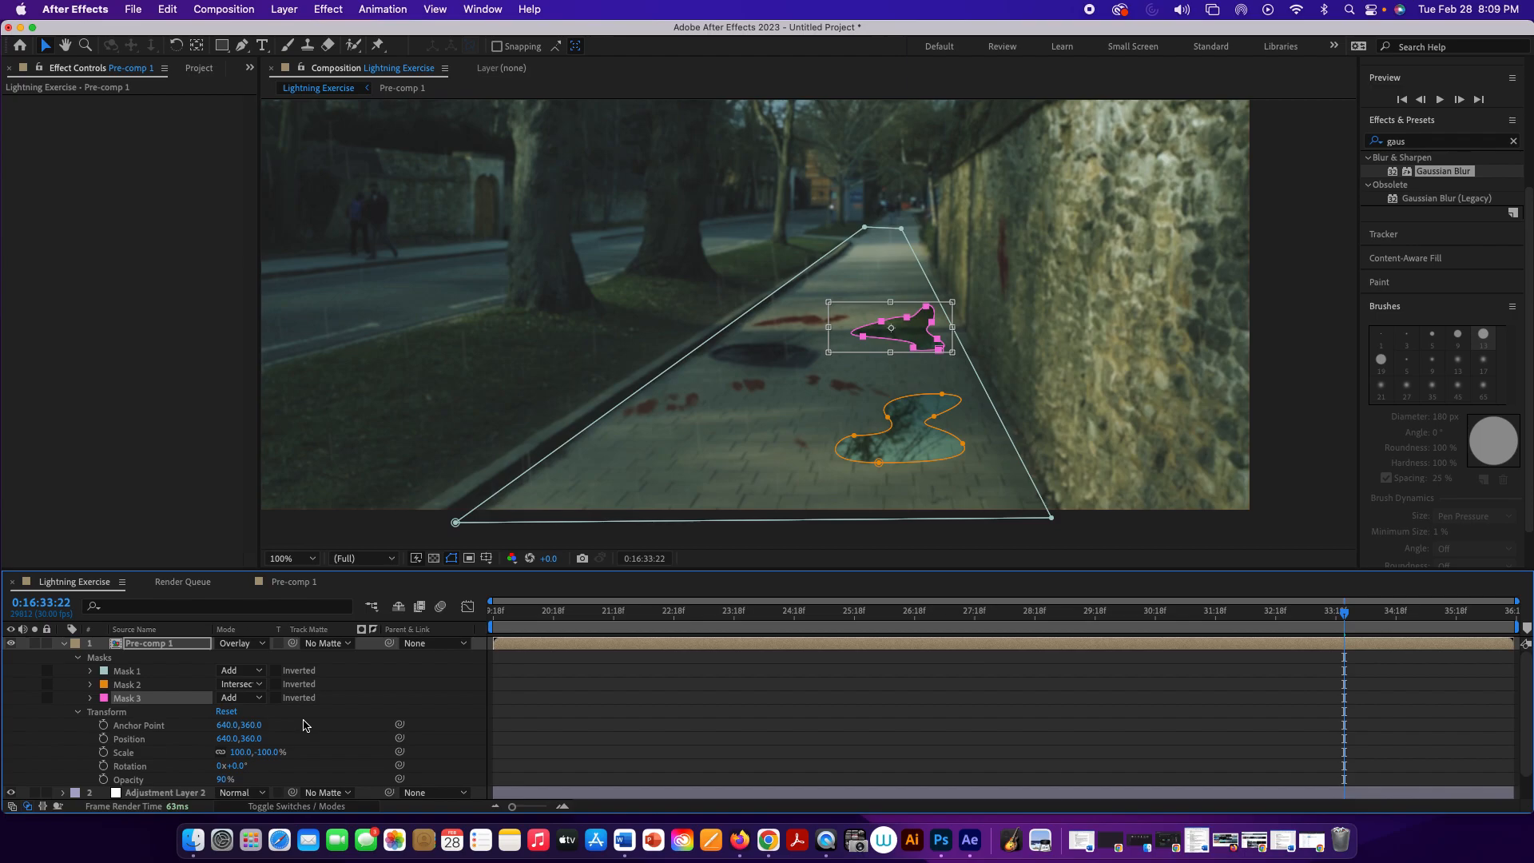
pyautogui.click(90, 699)
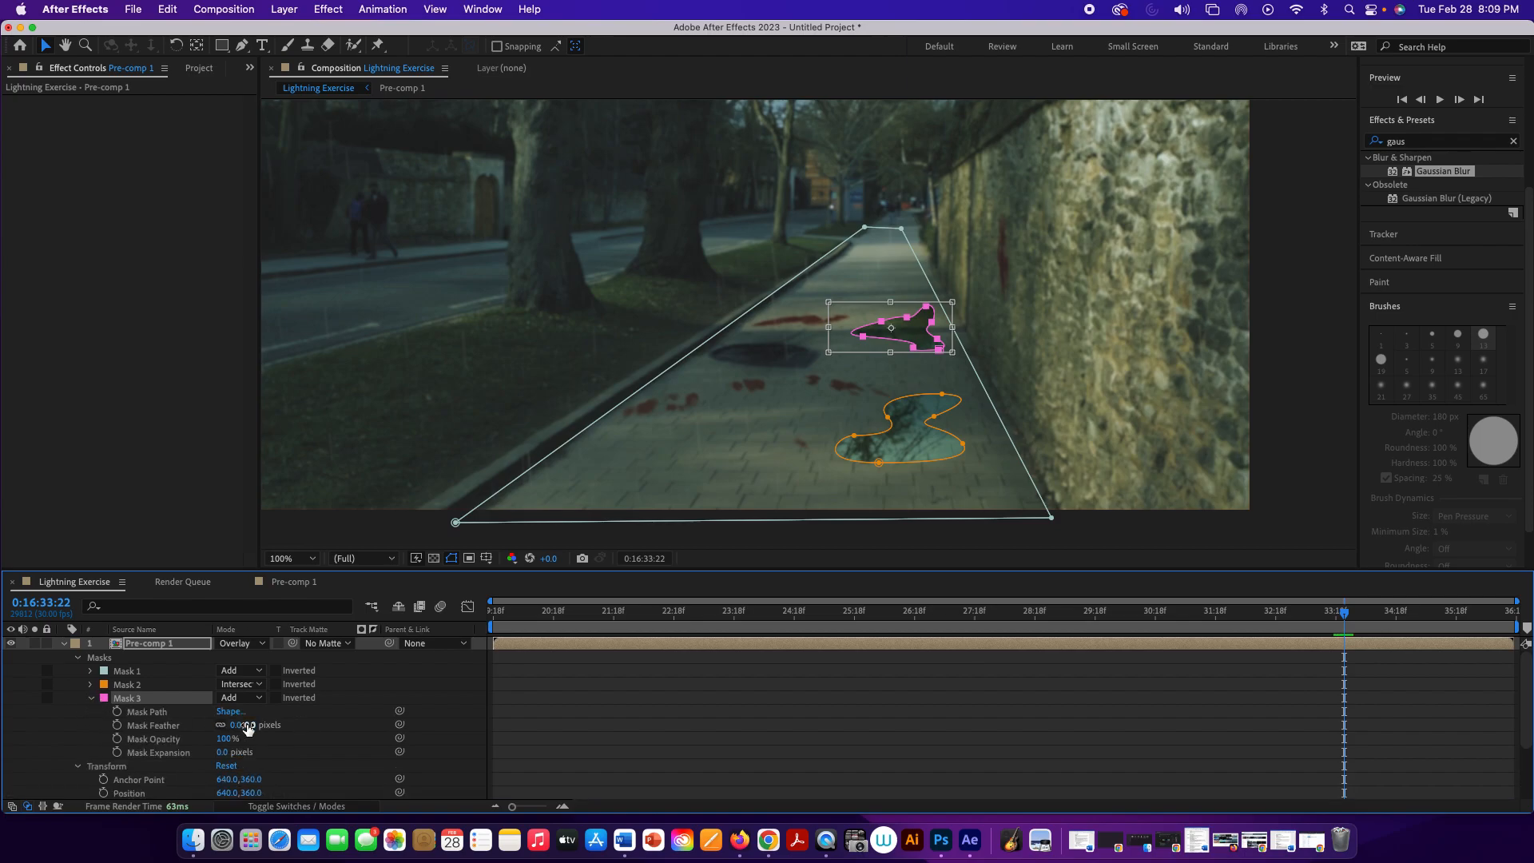
pyautogui.moveTo(241, 726); pyautogui.dragTo(241, 725)
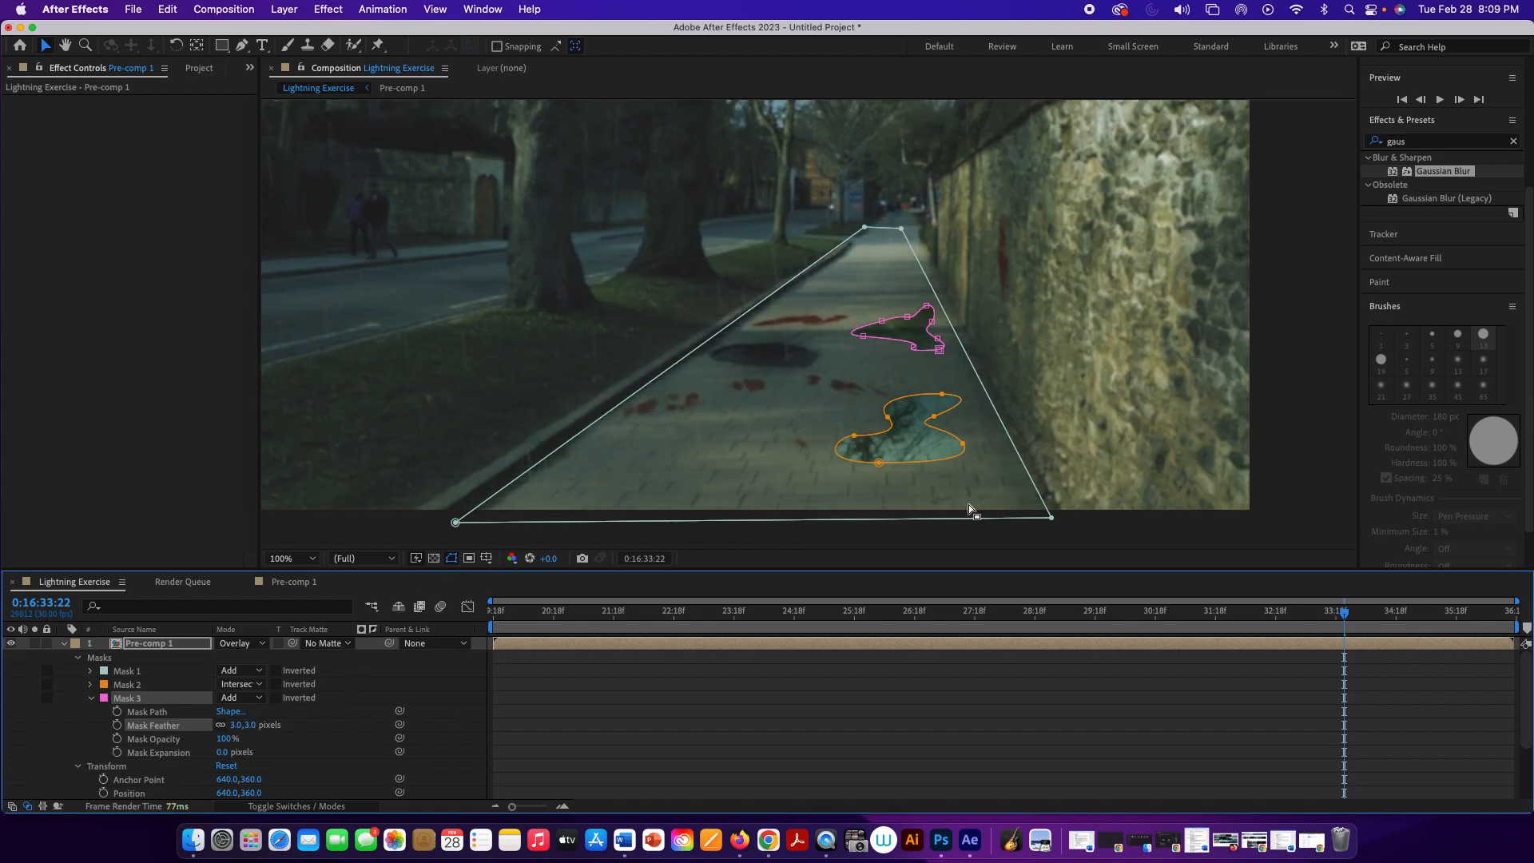
pyautogui.moveTo(1347, 615); pyautogui.dragTo(1062, 614)
pyautogui.press('space')
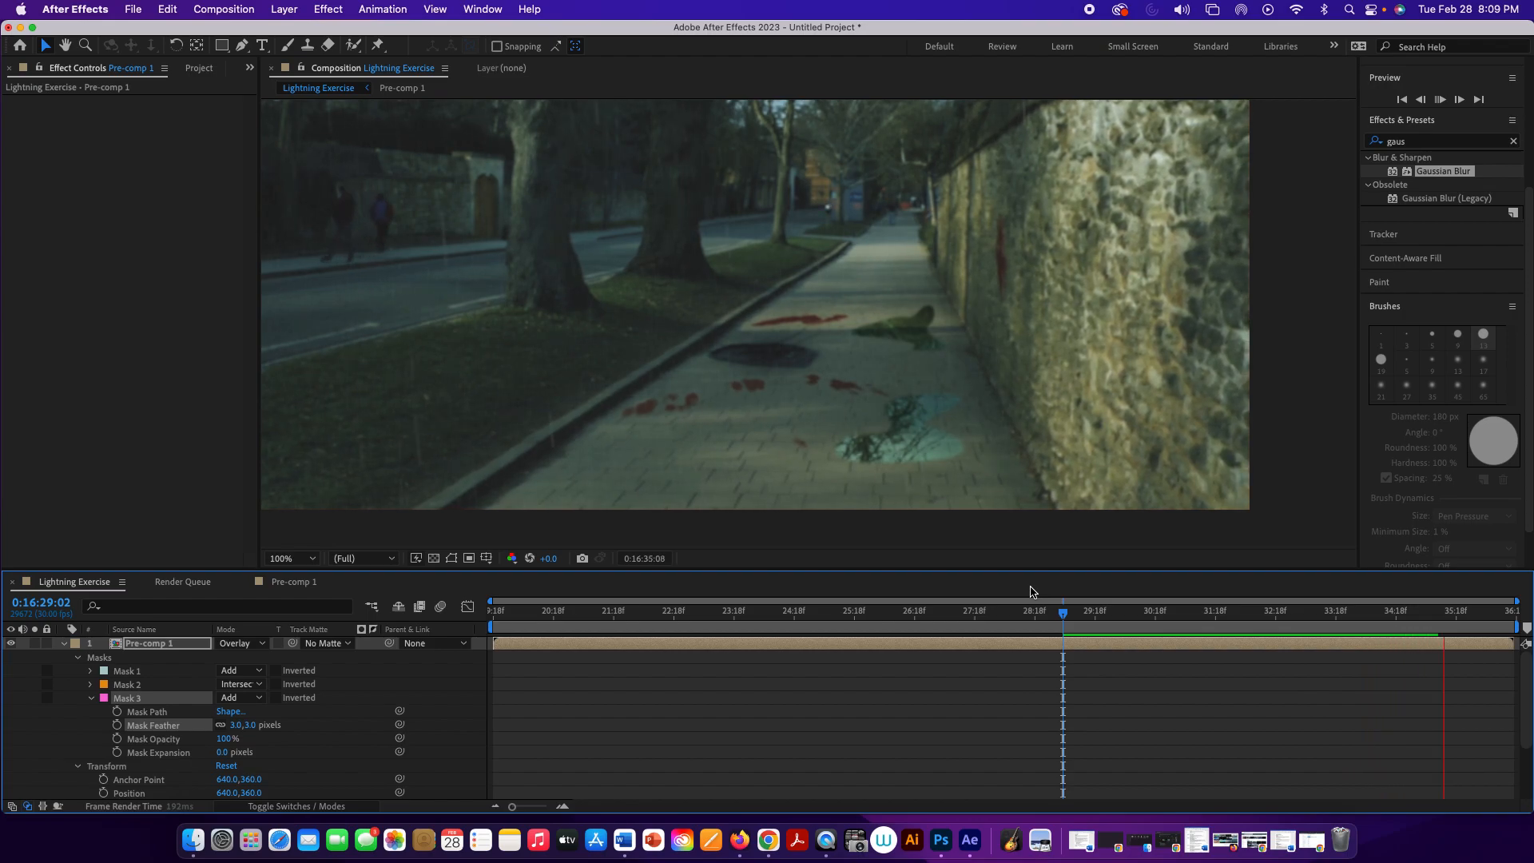
pyautogui.press('space')
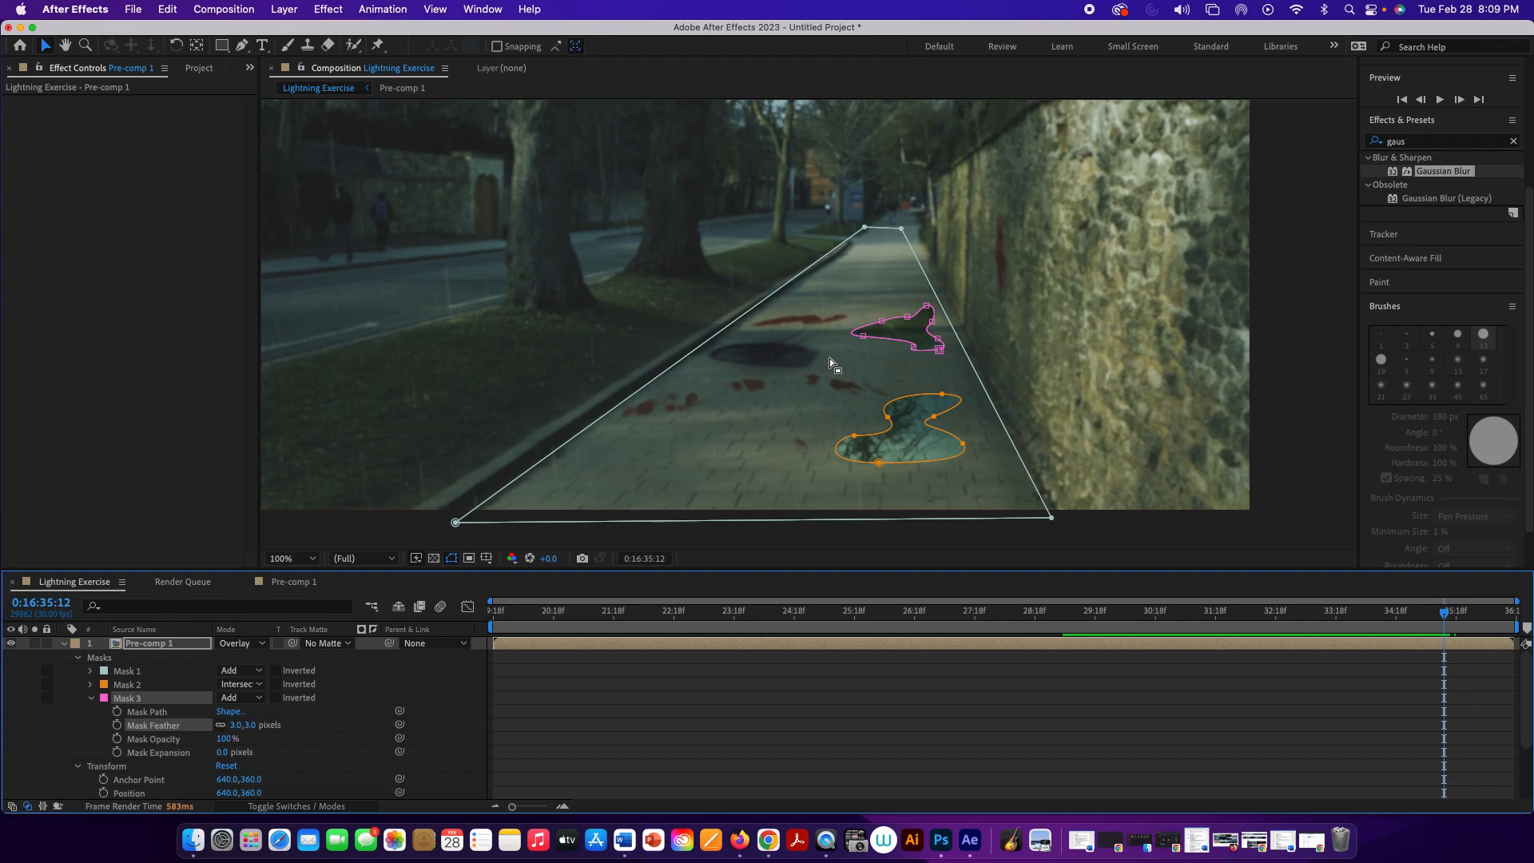
# Step: At 0:16:35:12 and 400% magnification, draw a small closed, curved puddle mask with the Pen tool near the far end of the pavement
pyautogui.scroll(-1, 880, 301)
pyautogui.scroll(3, 879, 300)
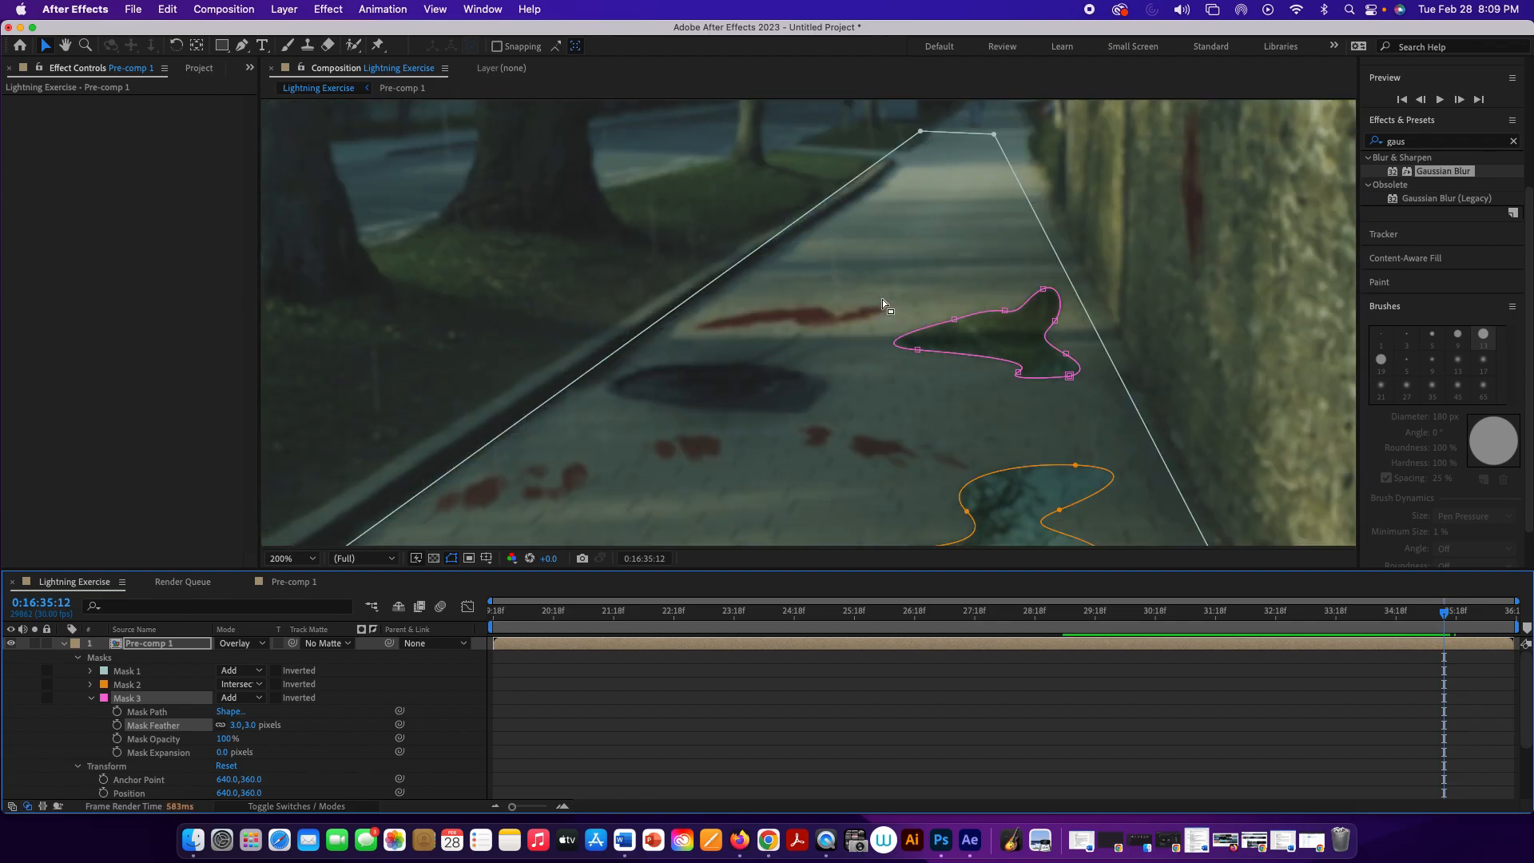
pyautogui.scroll(1, 884, 299)
pyautogui.moveTo(889, 297); pyautogui.dragTo(738, 512)
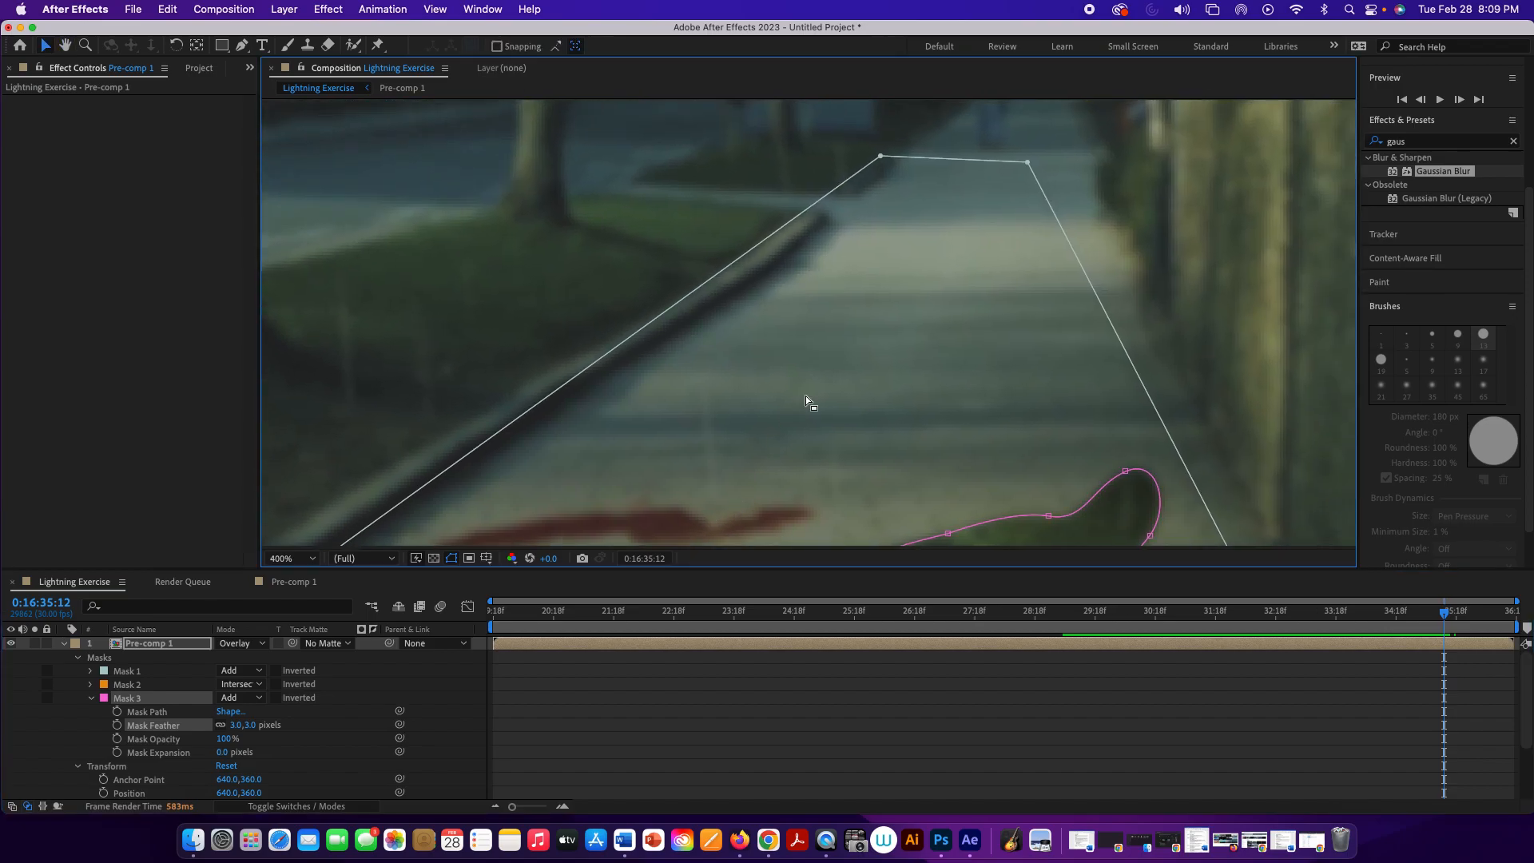
pyautogui.press('p')
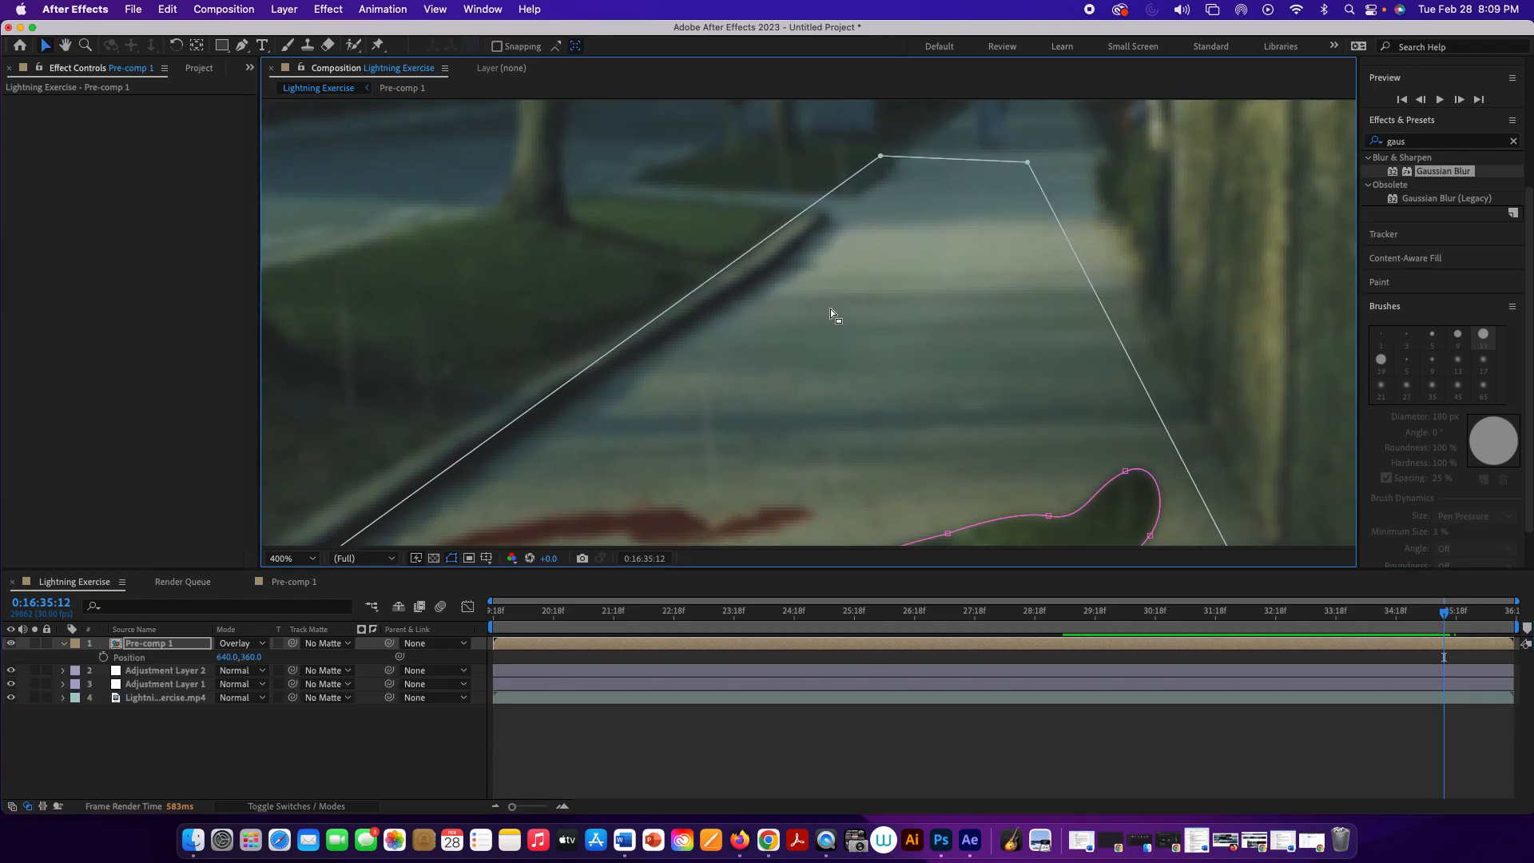
pyautogui.click(241, 45)
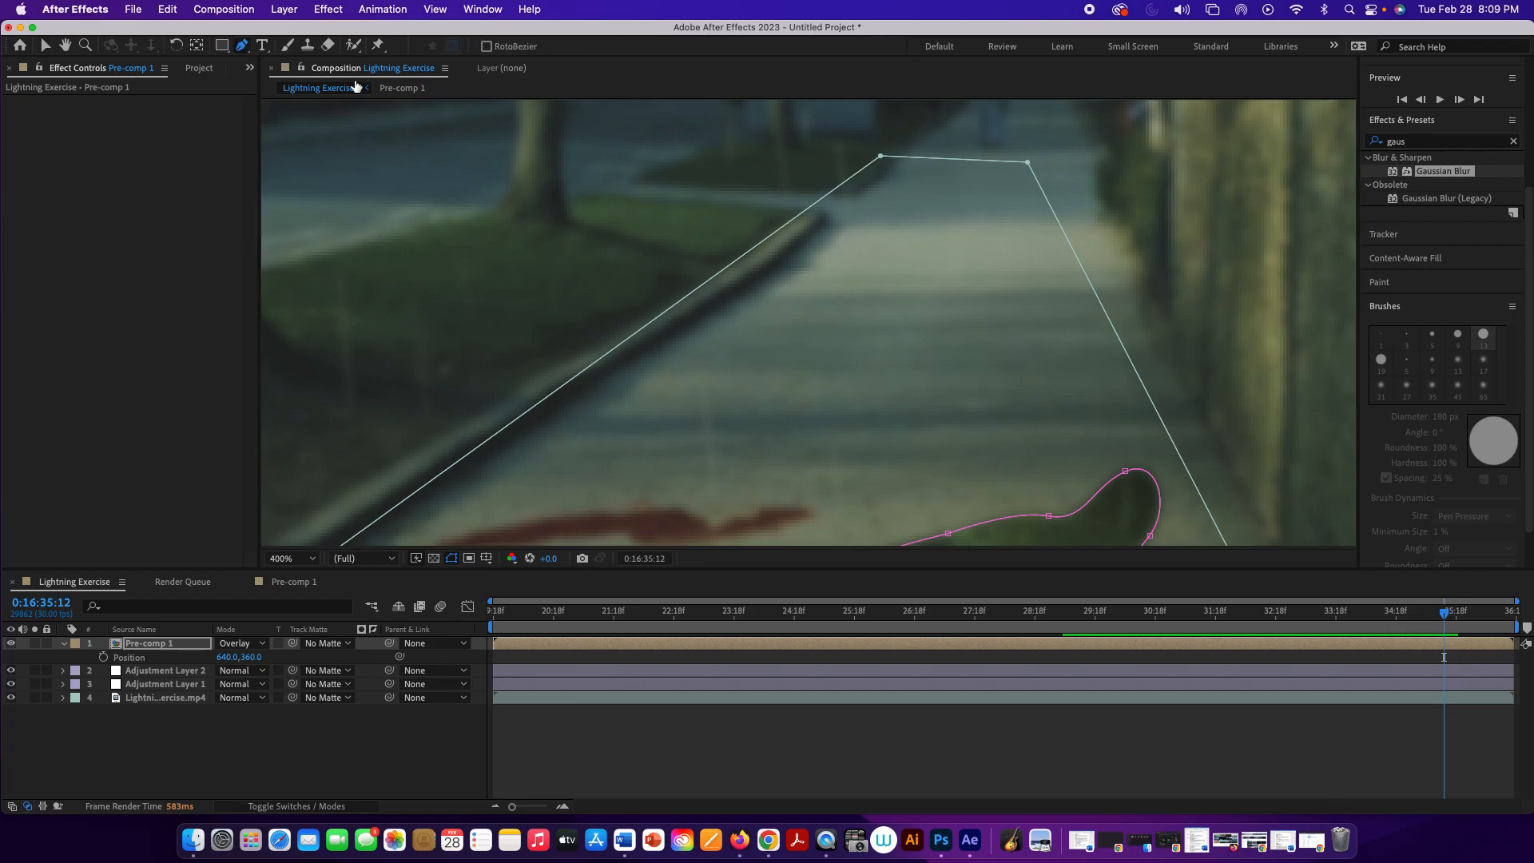
pyautogui.click(879, 271)
pyautogui.moveTo(848, 293); pyautogui.dragTo(865, 329)
pyautogui.click(914, 314)
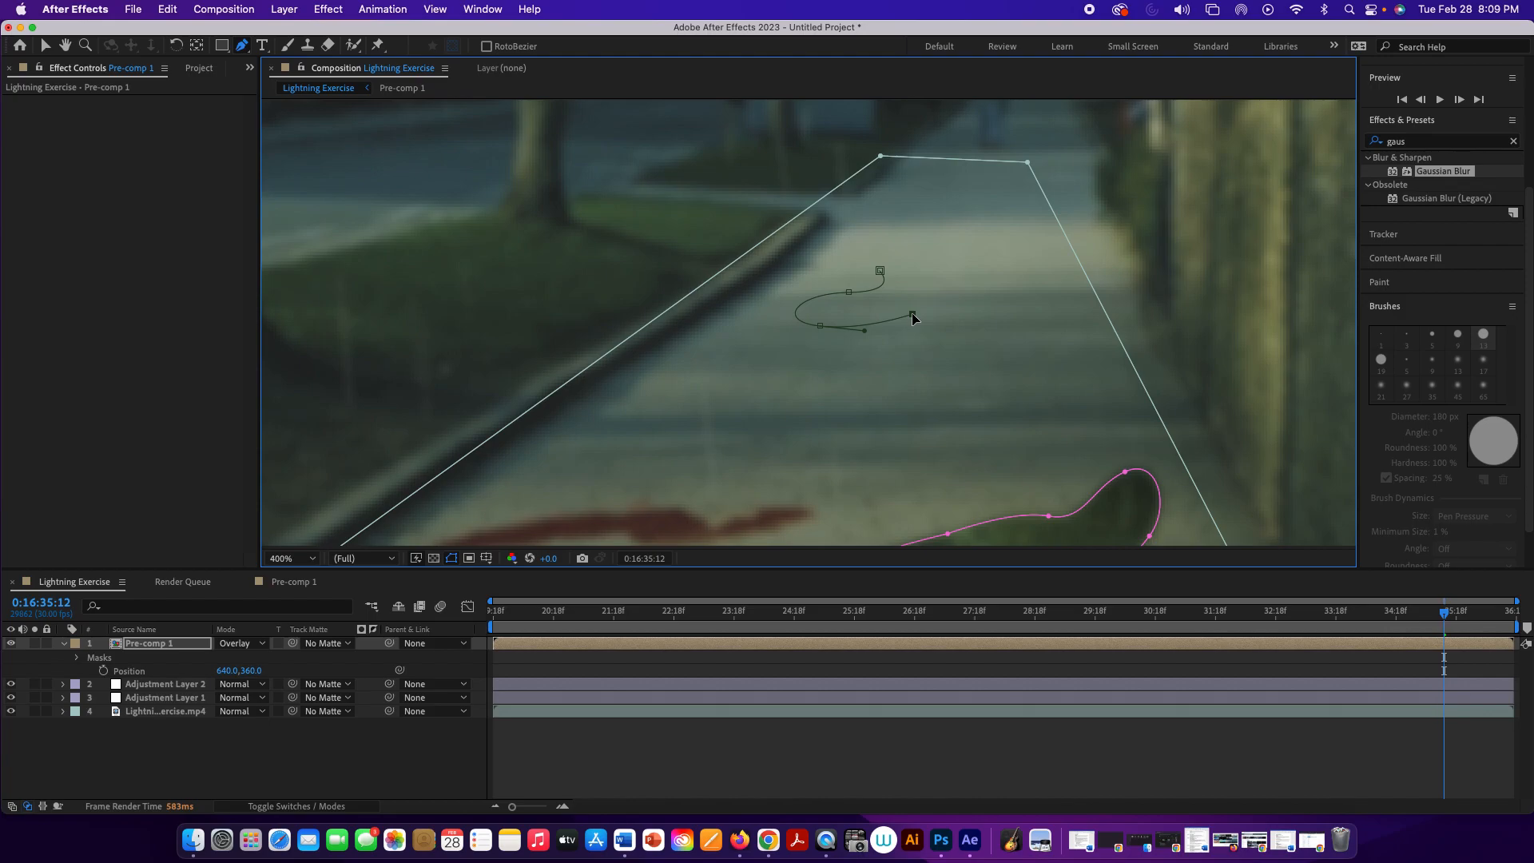
pyautogui.moveTo(922, 281)
pyautogui.mouseDown()
pyautogui.moveTo(928, 292)
pyautogui.moveTo(908, 264)
pyautogui.moveTo(893, 290)
pyautogui.mouseUp()
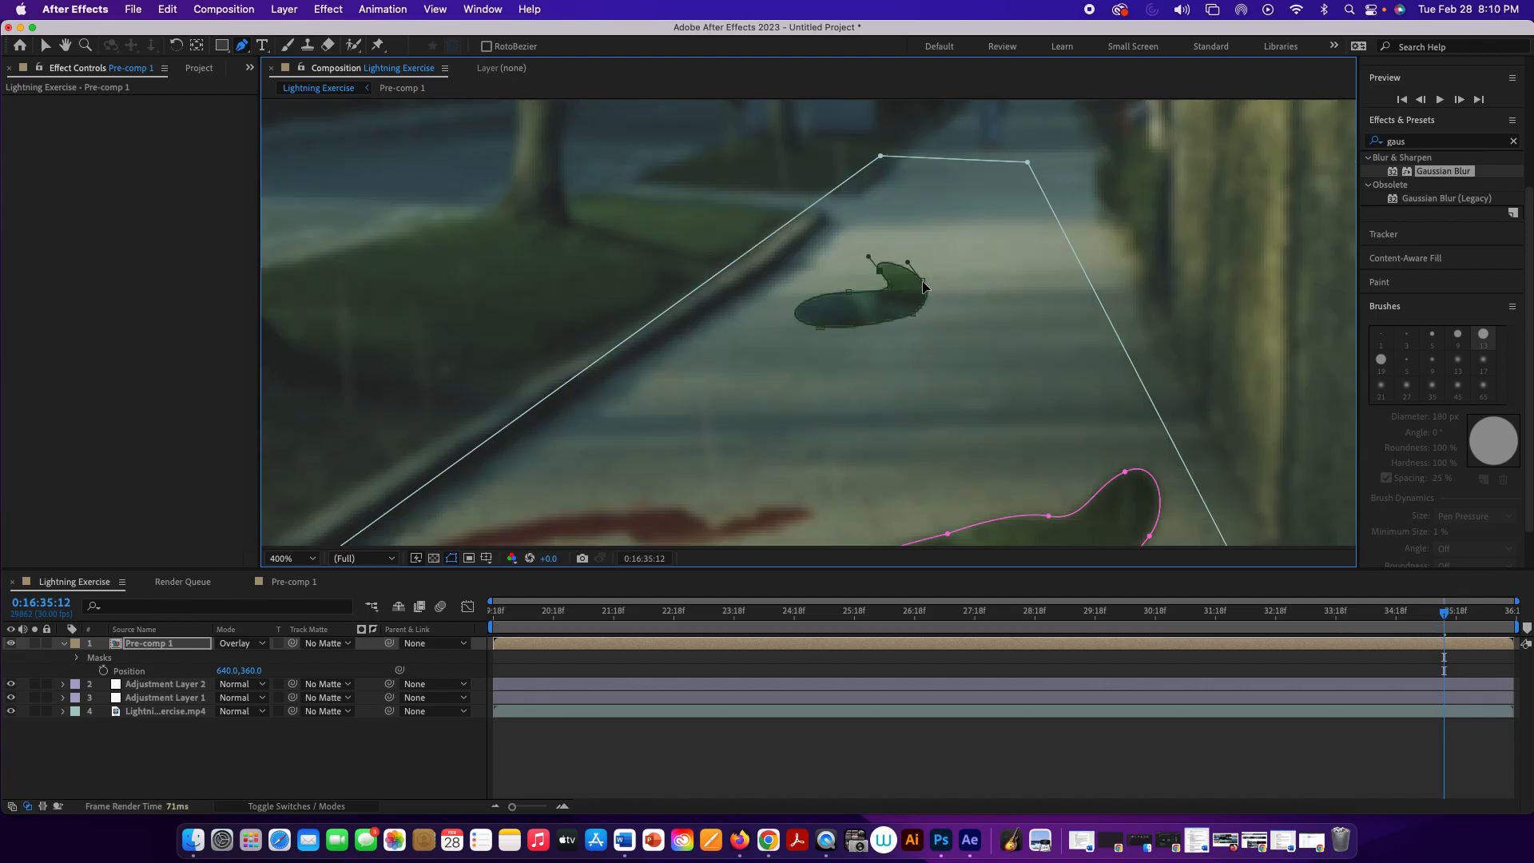
# Step: Reshape the far puddle mask by pulling its points outward and adding points to bulge its near and wall-side edges
pyautogui.press('a')
pyautogui.moveTo(925, 285); pyautogui.dragTo(946, 268)
pyautogui.moveTo(821, 327); pyautogui.dragTo(782, 327)
pyautogui.moveTo(916, 317); pyautogui.dragTo(930, 327)
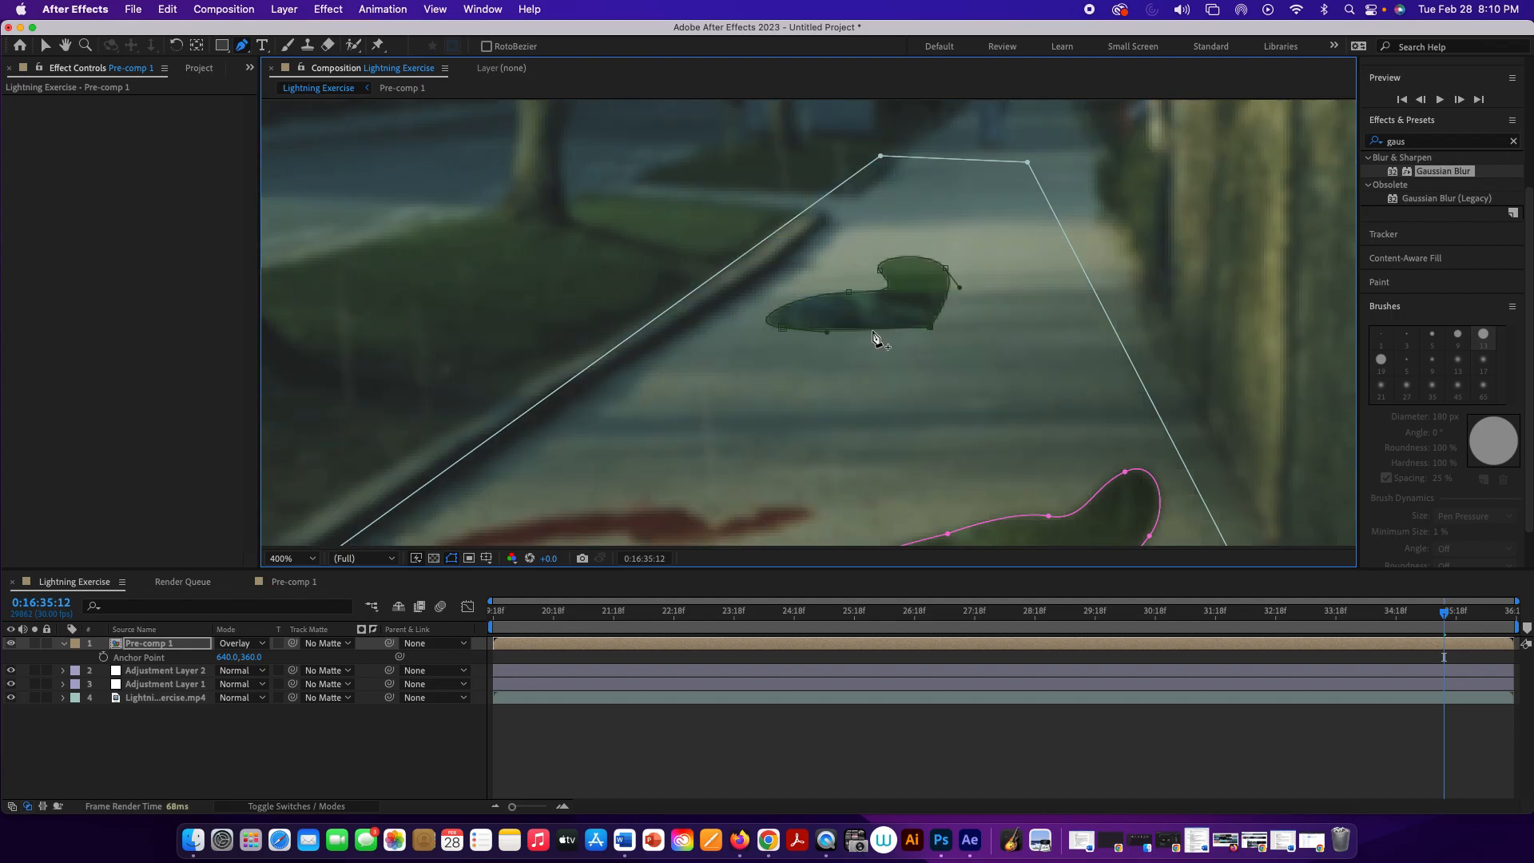
pyautogui.moveTo(828, 332); pyautogui.dragTo(927, 344)
pyautogui.moveTo(960, 286); pyautogui.dragTo(963, 314)
pyautogui.moveTo(894, 333); pyautogui.dragTo(880, 348)
pyautogui.click(950, 305)
pyautogui.moveTo(974, 306); pyautogui.dragTo(976, 306)
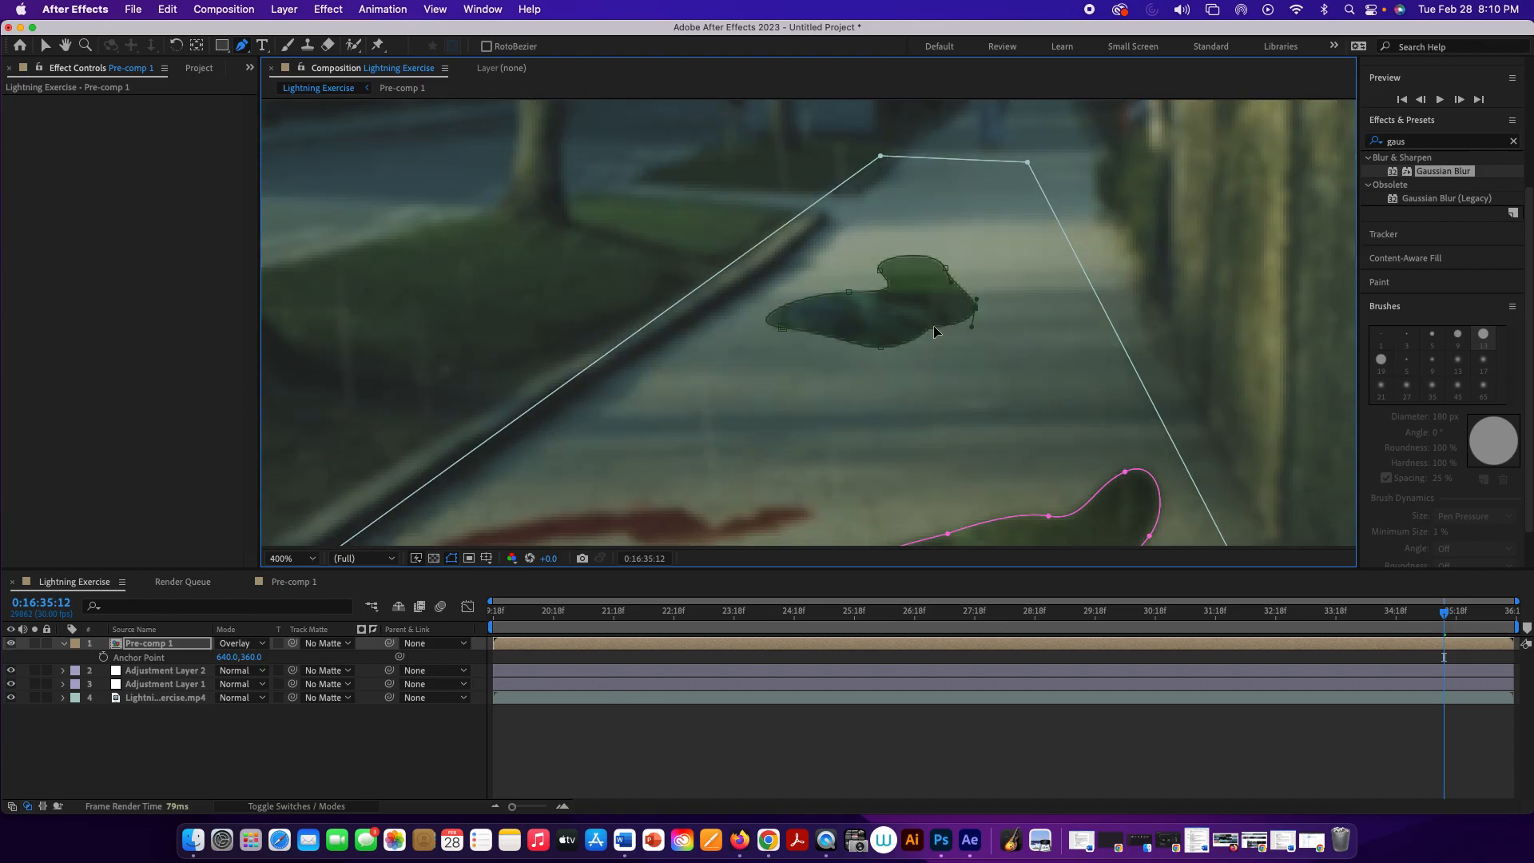
# Step: Lower the far puddle mask's upper points slightly to flatten its shape, and collapse the Pre-comp 1 layer's properties
pyautogui.press('super+t')
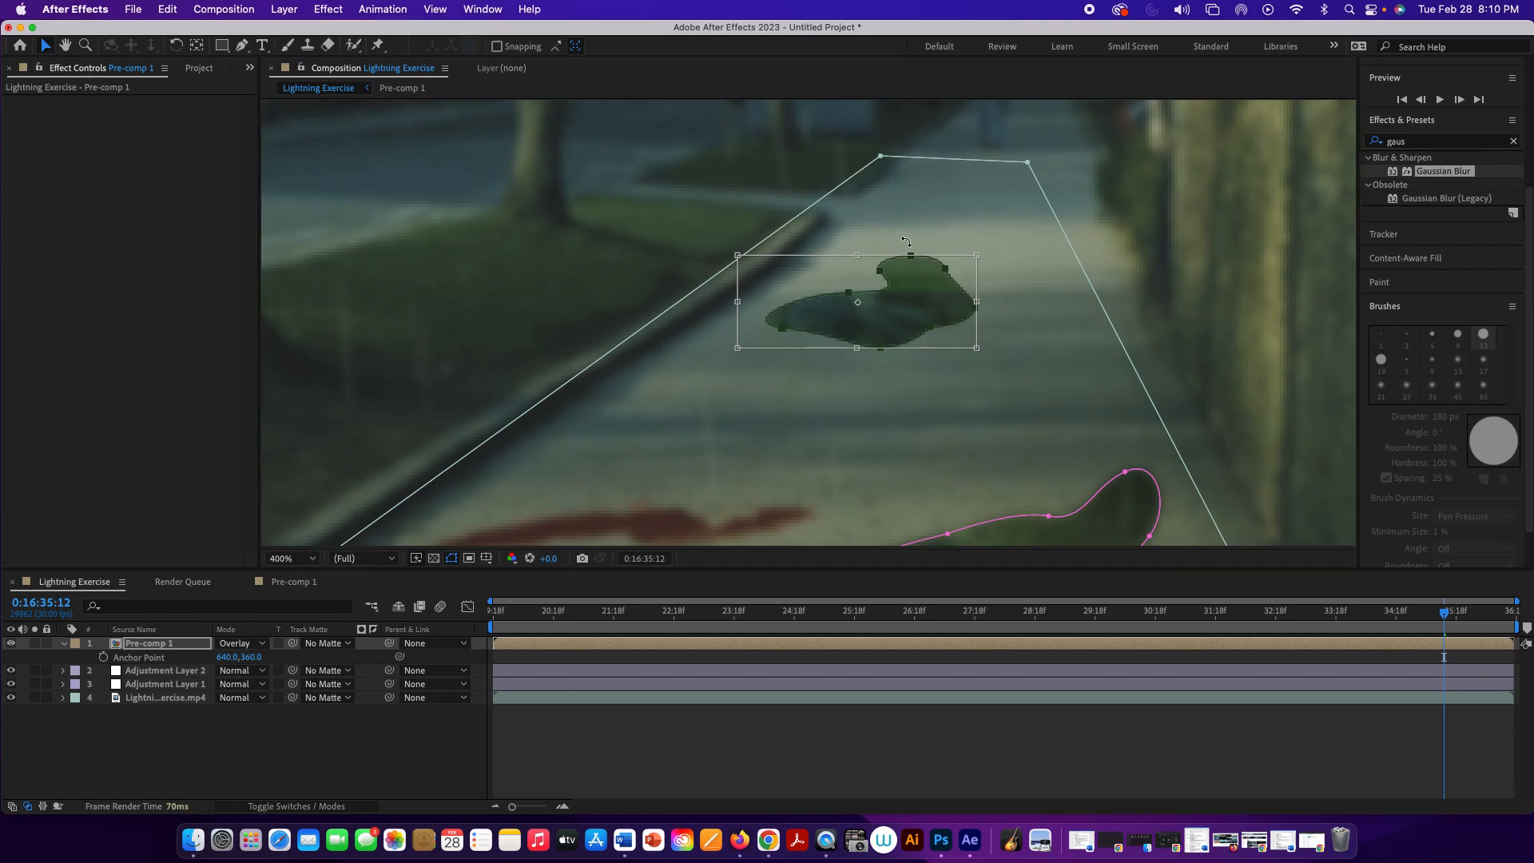
pyautogui.click(1126, 298)
pyautogui.click(911, 258)
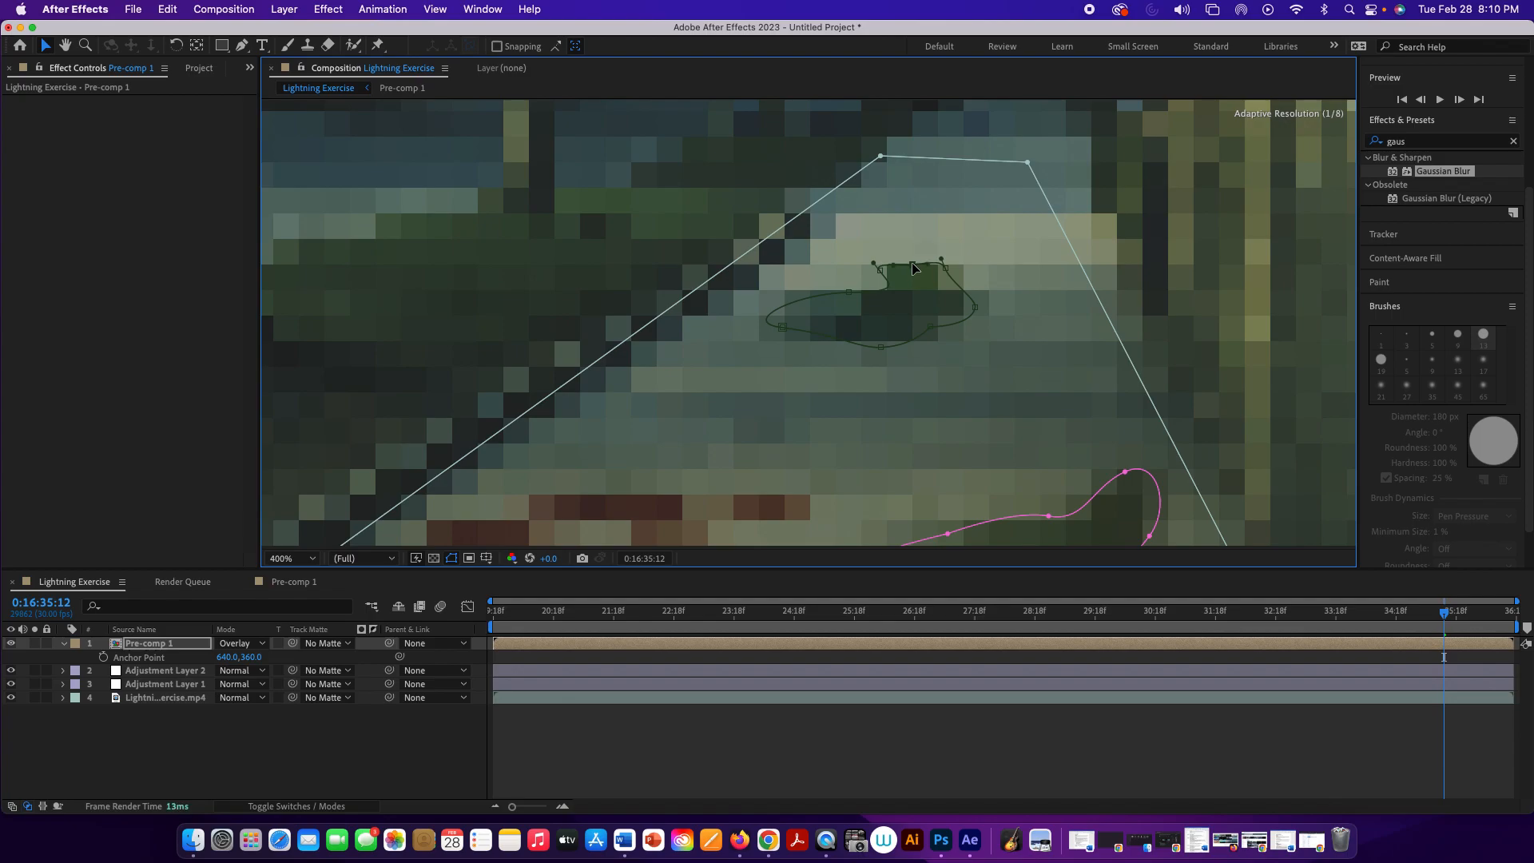
pyautogui.moveTo(881, 273); pyautogui.dragTo(879, 279)
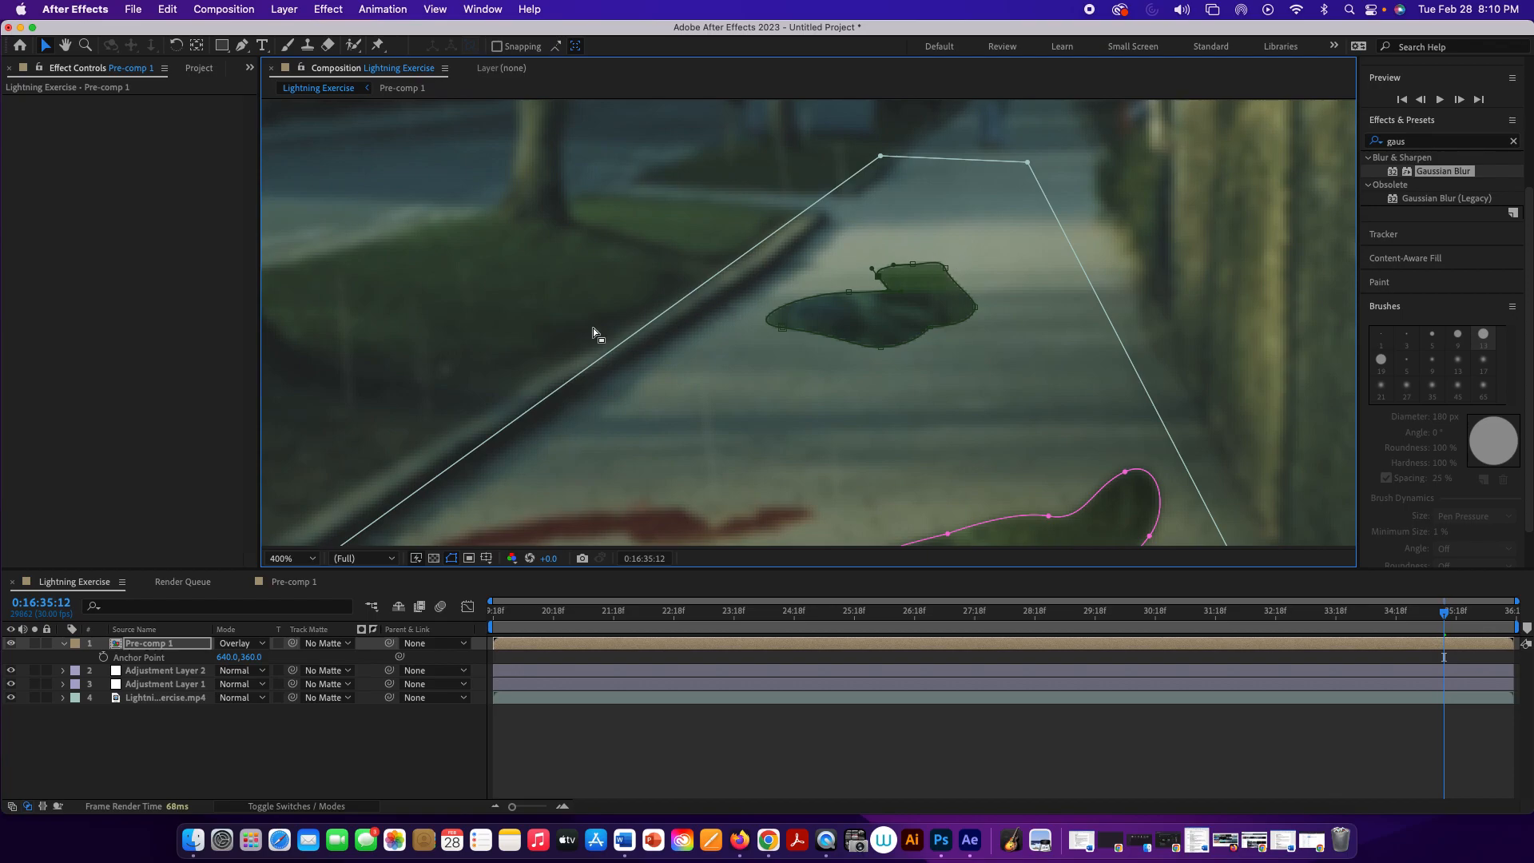
pyautogui.click(64, 644)
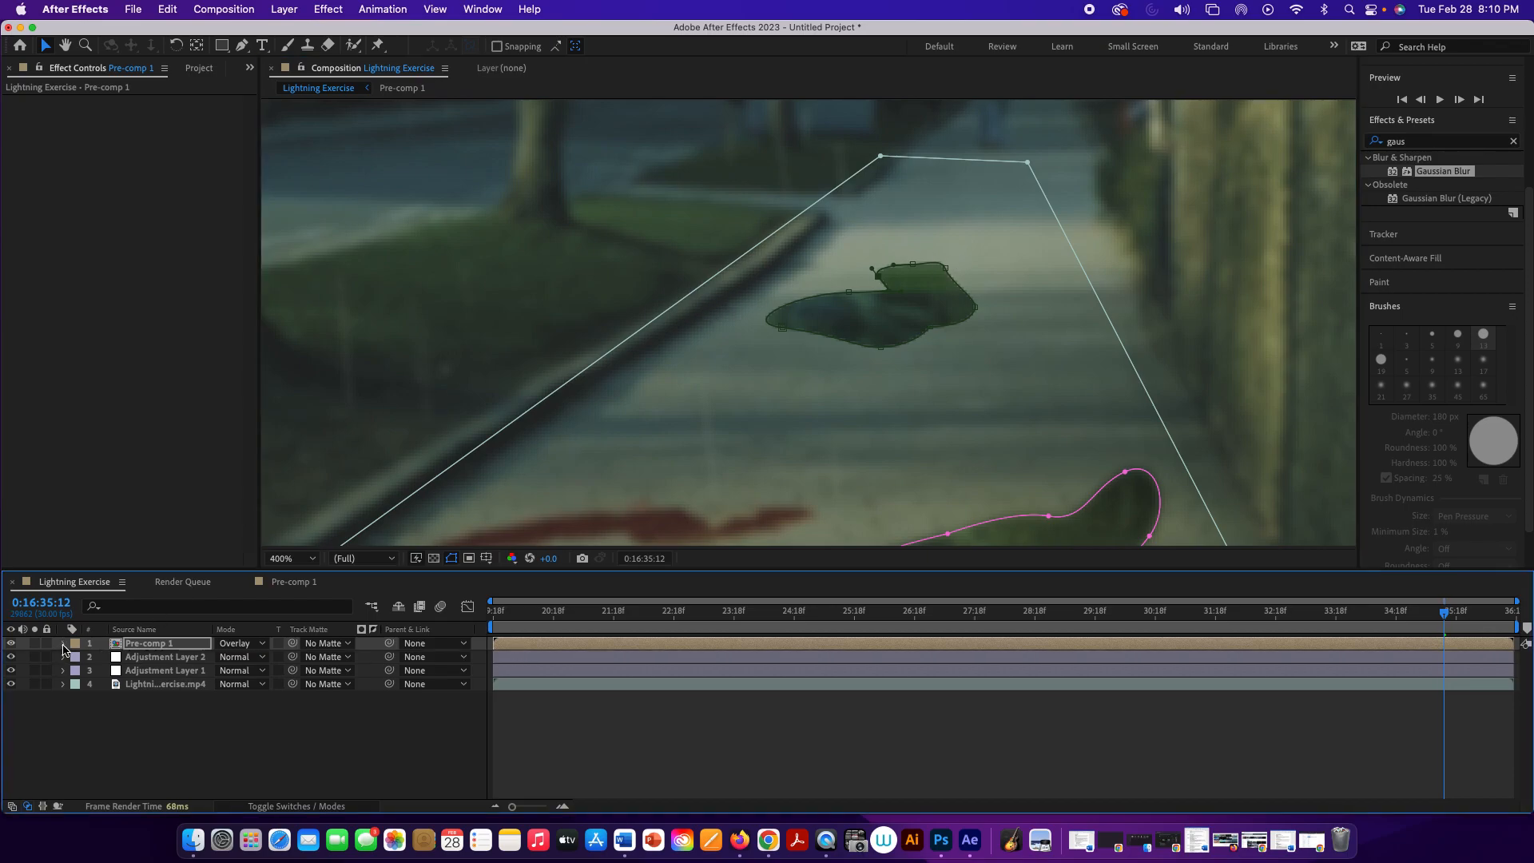
# Step: Set Mask 4's feather to 1 pixel on the Pre-comp 1 layer and deselect the layer
pyautogui.click(63, 644)
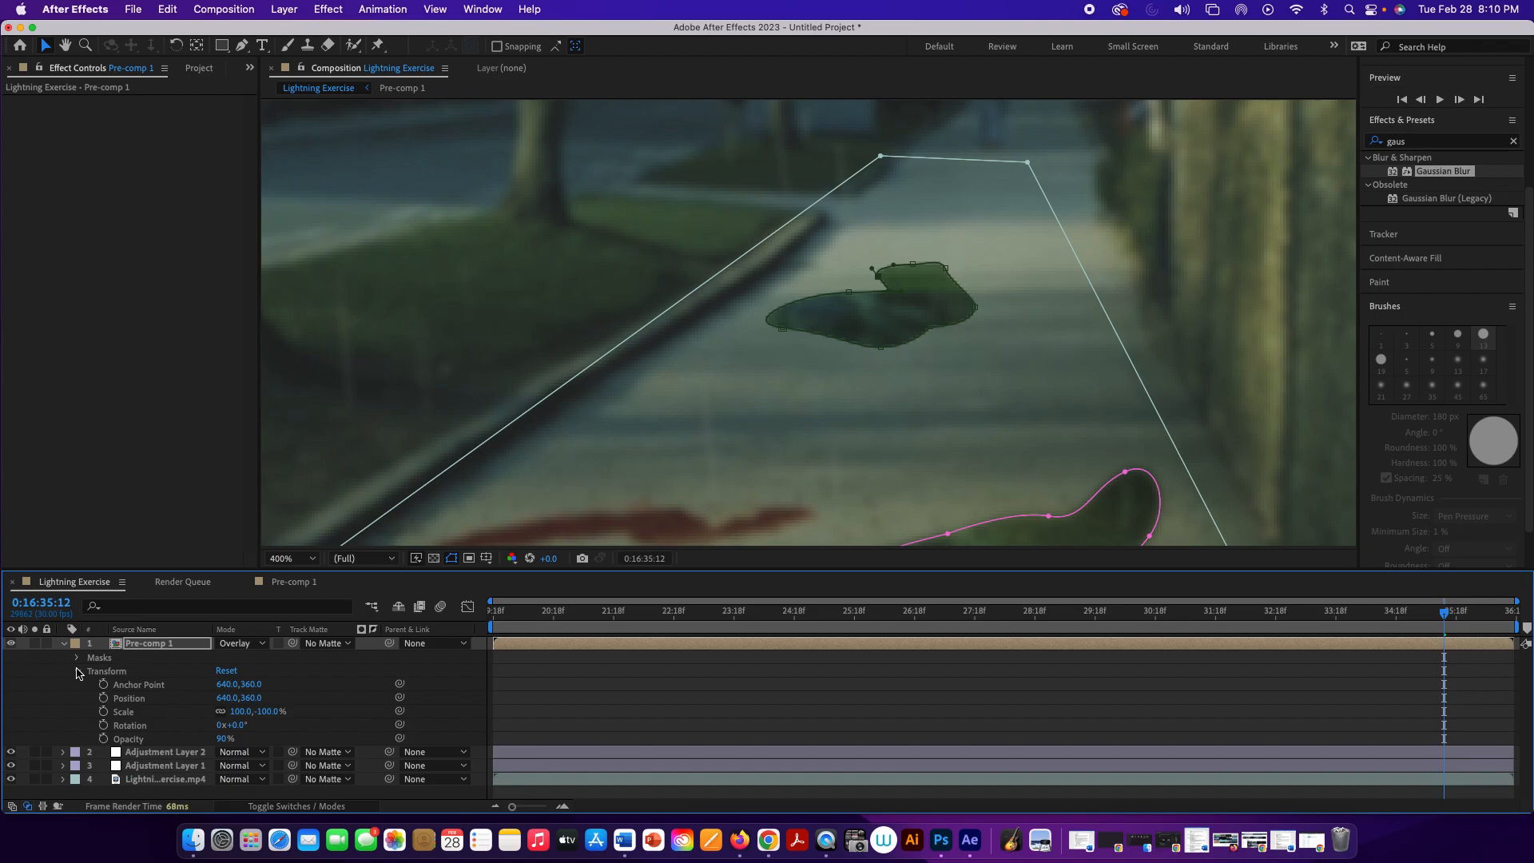
pyautogui.click(76, 659)
pyautogui.click(77, 658)
pyautogui.click(77, 659)
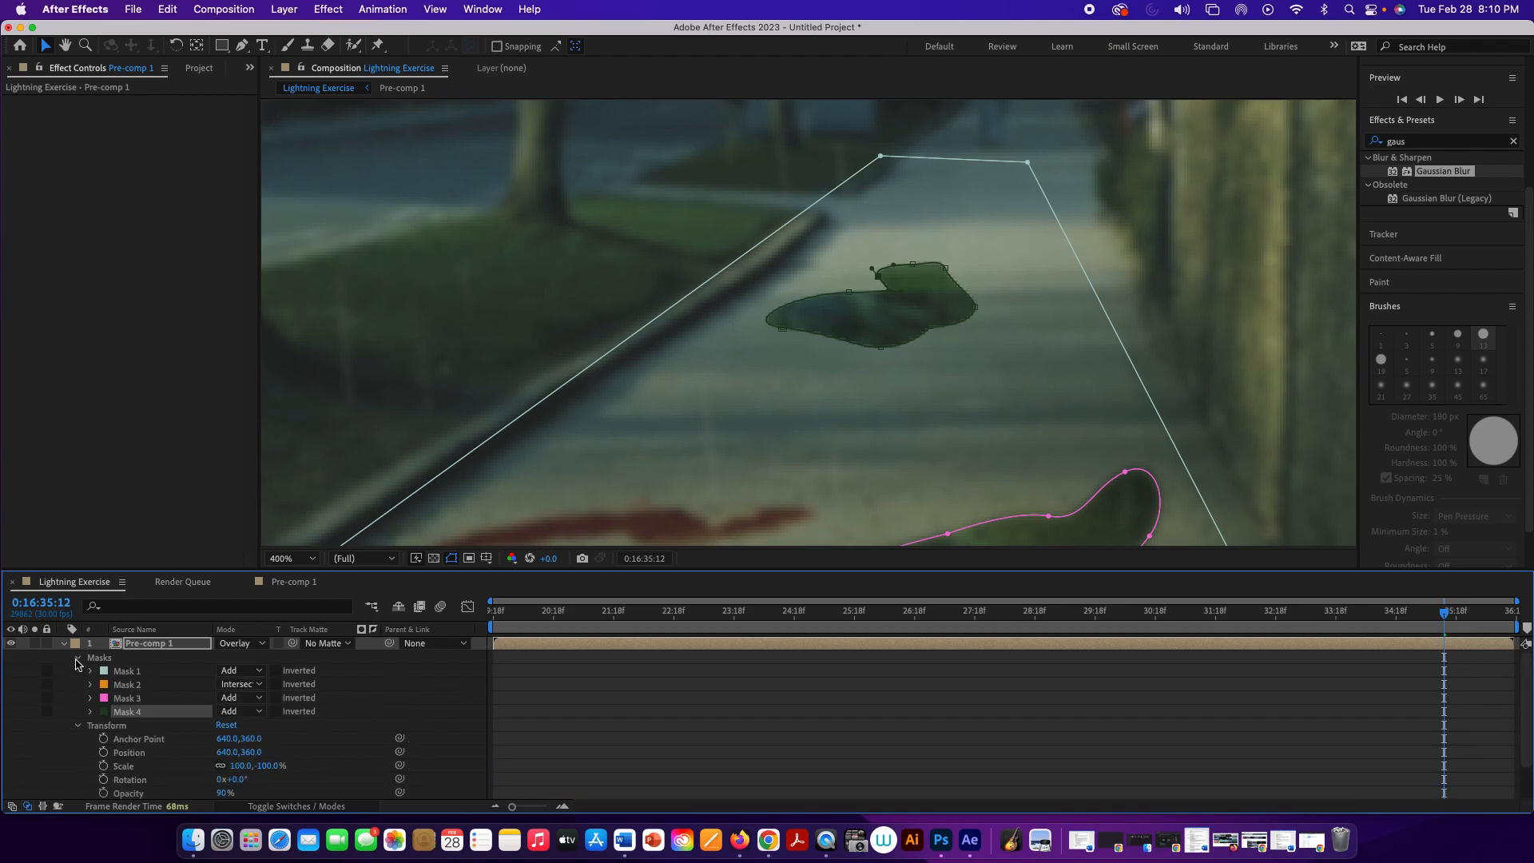
pyautogui.click(90, 712)
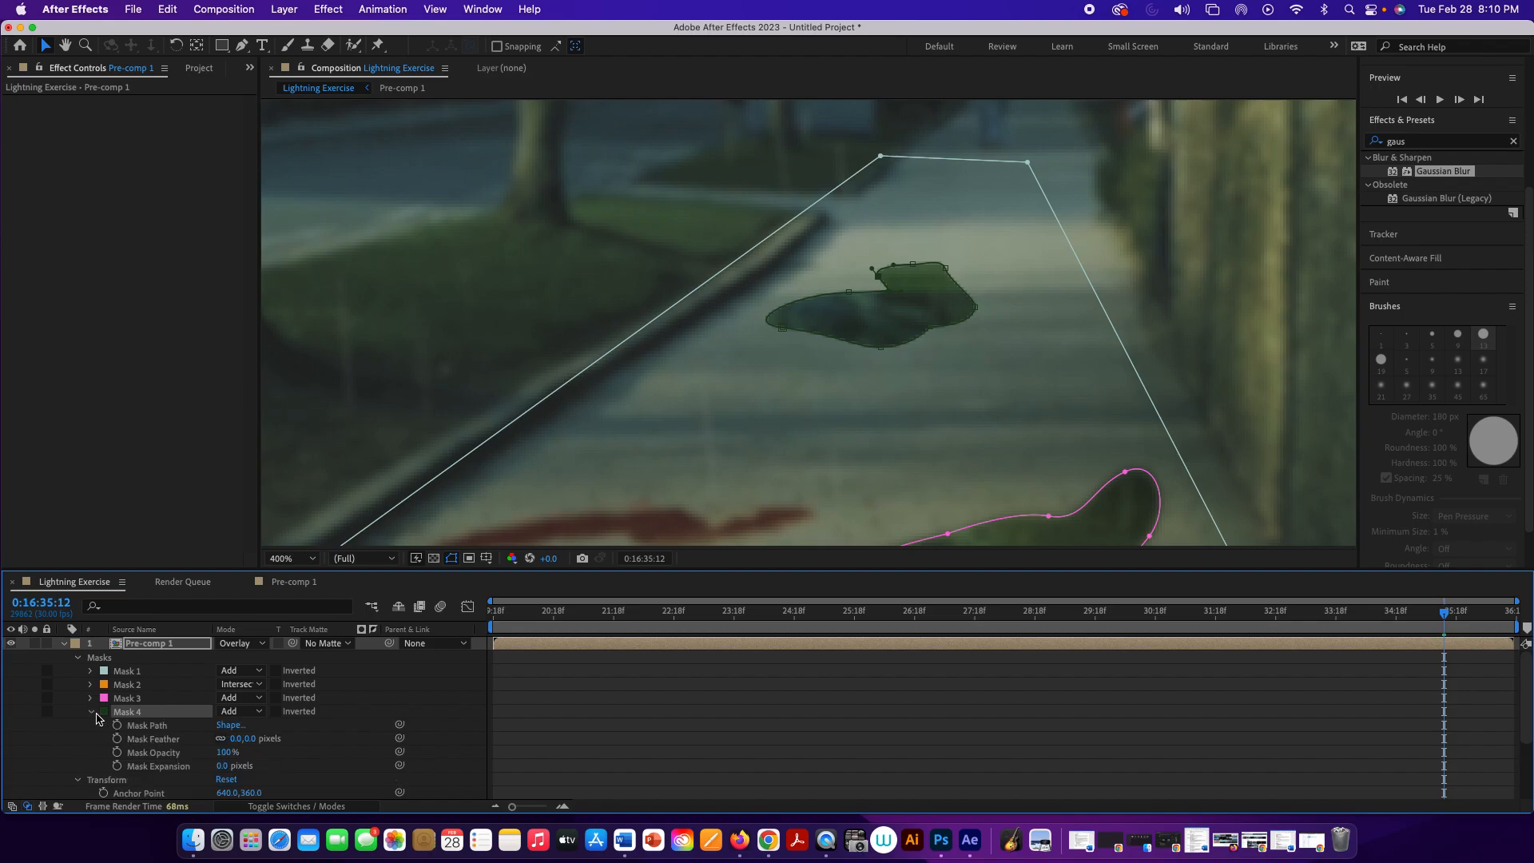
pyautogui.moveTo(242, 741); pyautogui.dragTo(240, 741)
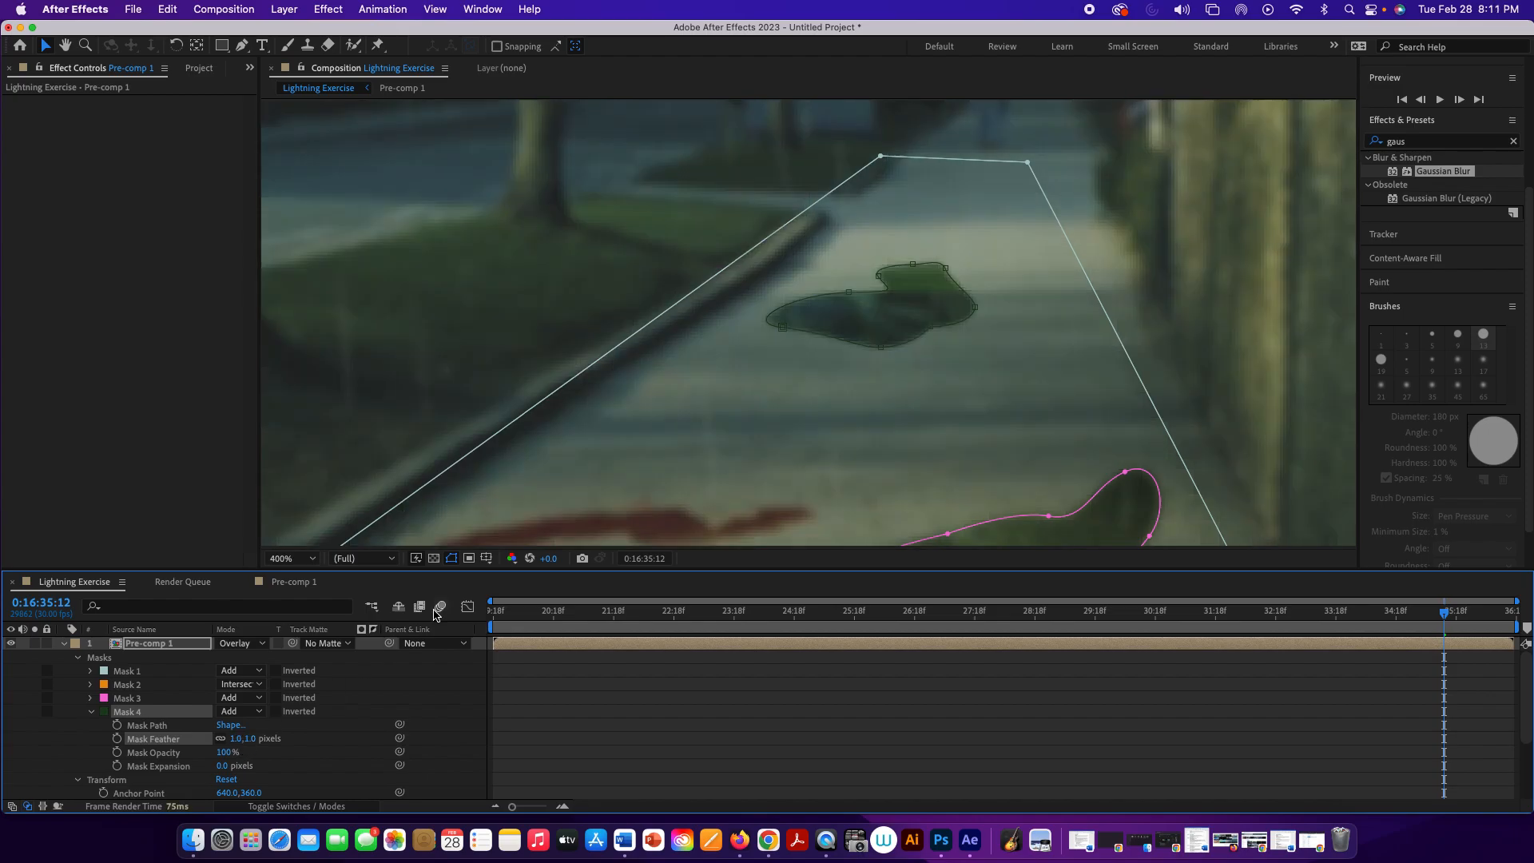
pyautogui.click(931, 217)
# Step: Move Mask 1's far wall-side corner outward so the pavement mask extends closer to the wall and farther up the path
pyautogui.press('space')
pyautogui.moveTo(993, 199); pyautogui.dragTo(944, 301)
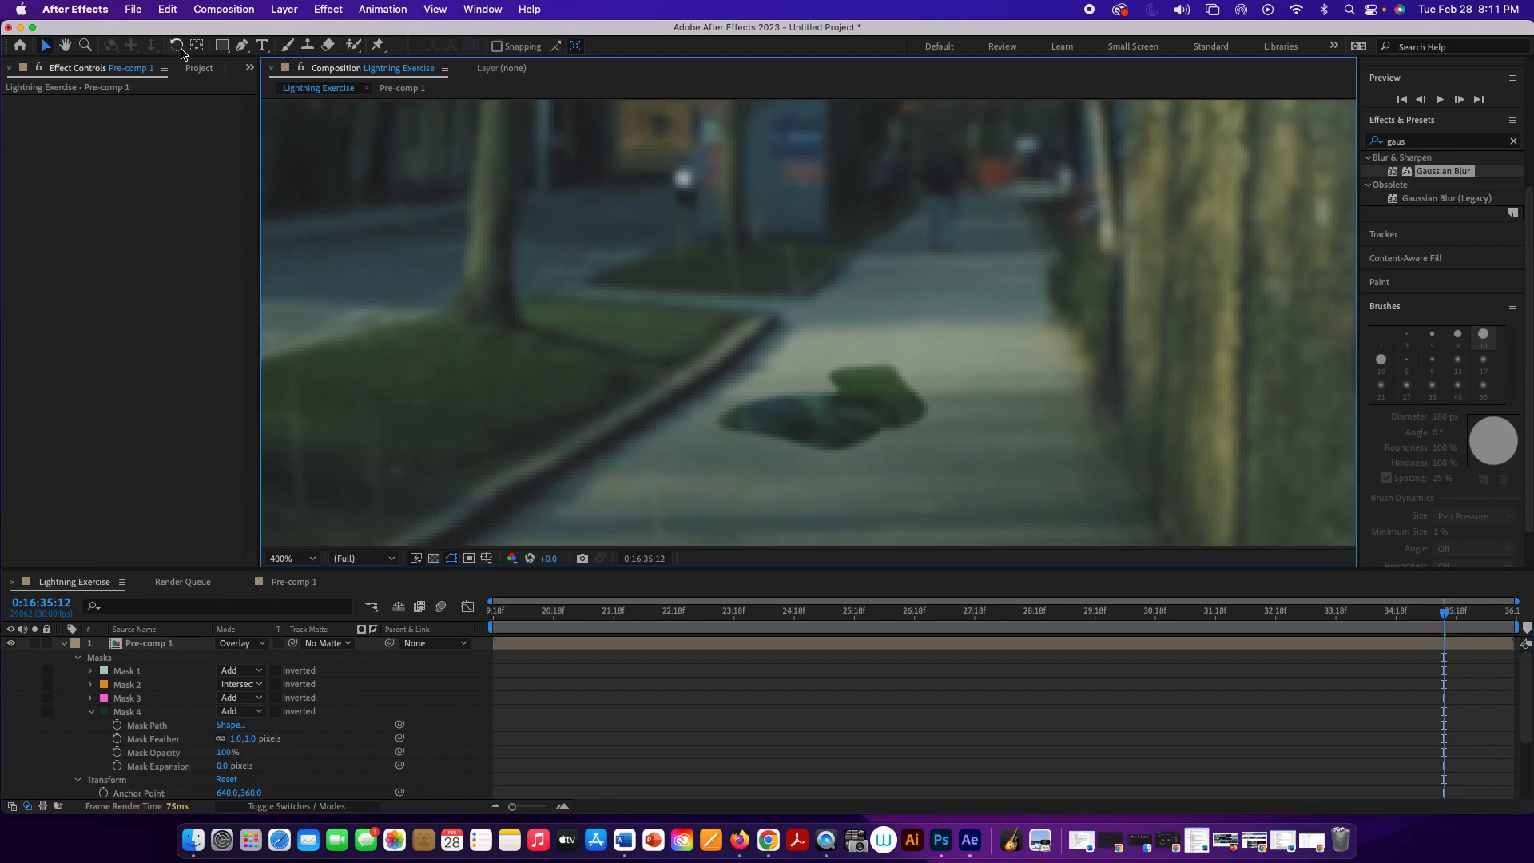
pyautogui.click(247, 46)
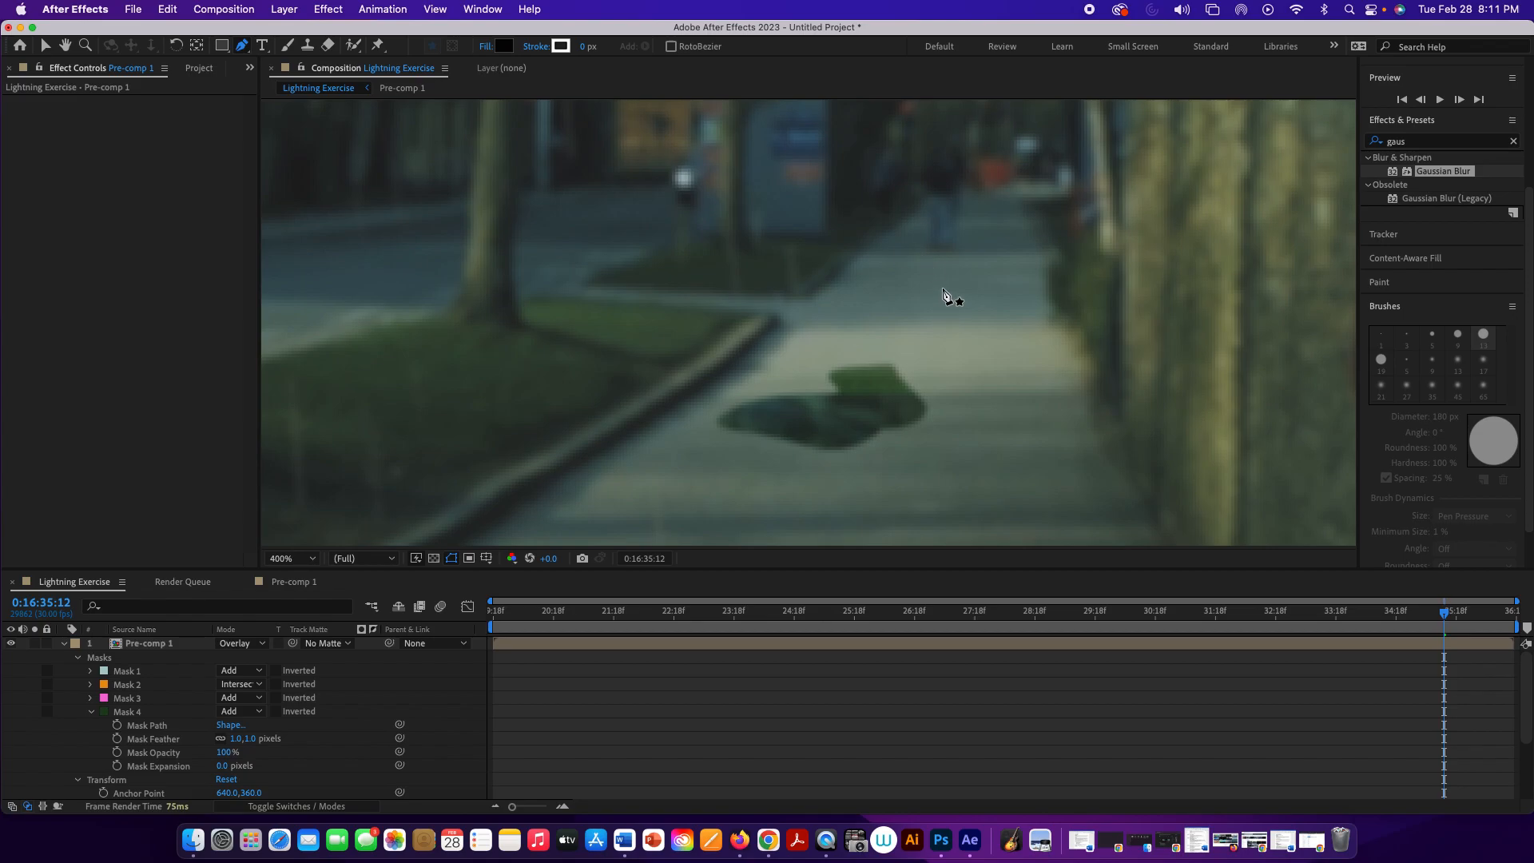
pyautogui.click(160, 643)
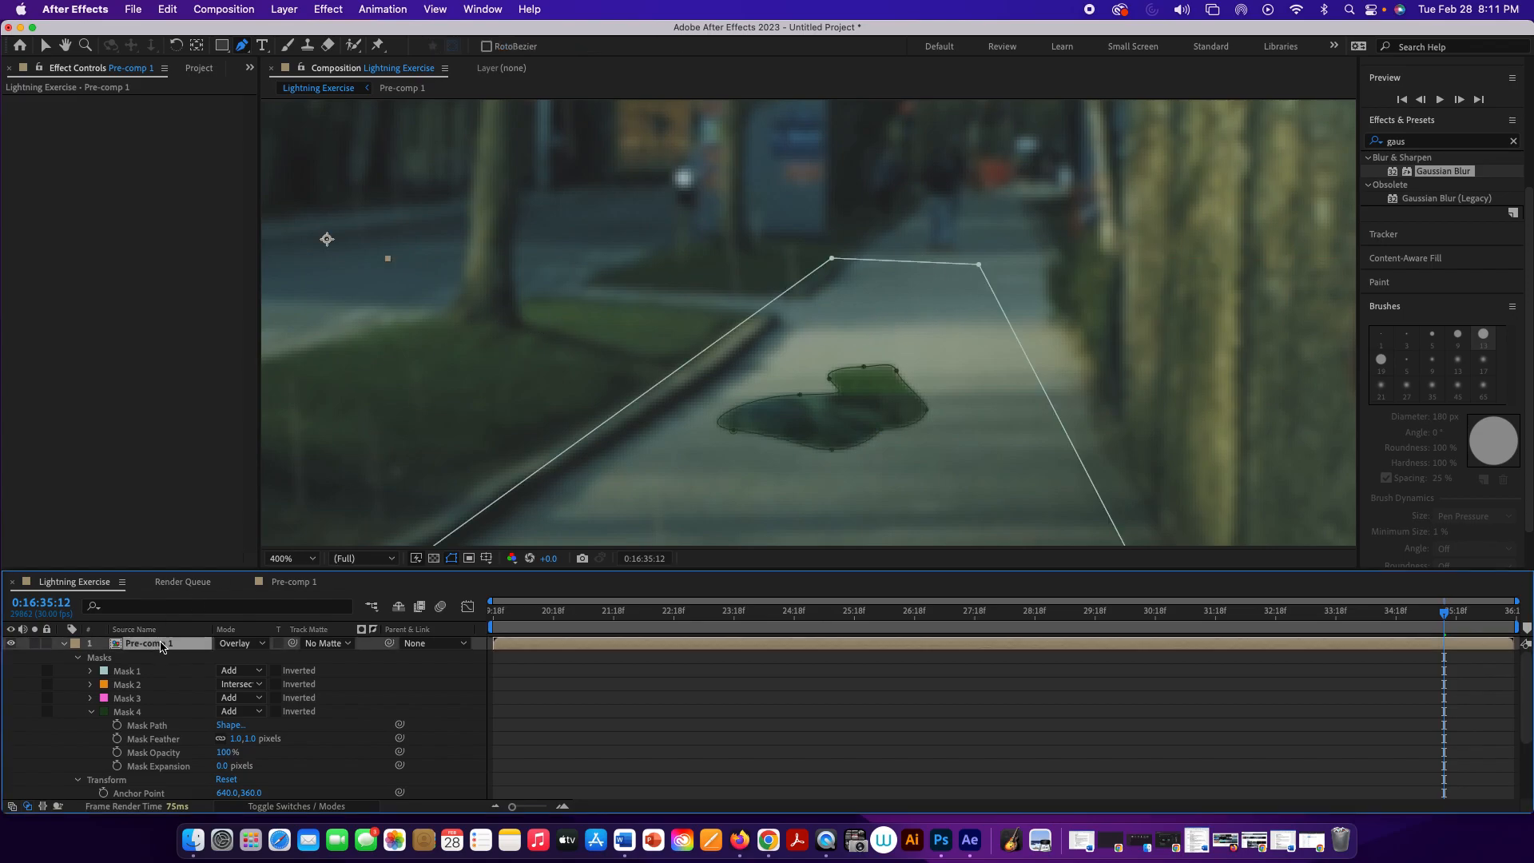
pyautogui.press('v')
pyautogui.click(979, 264)
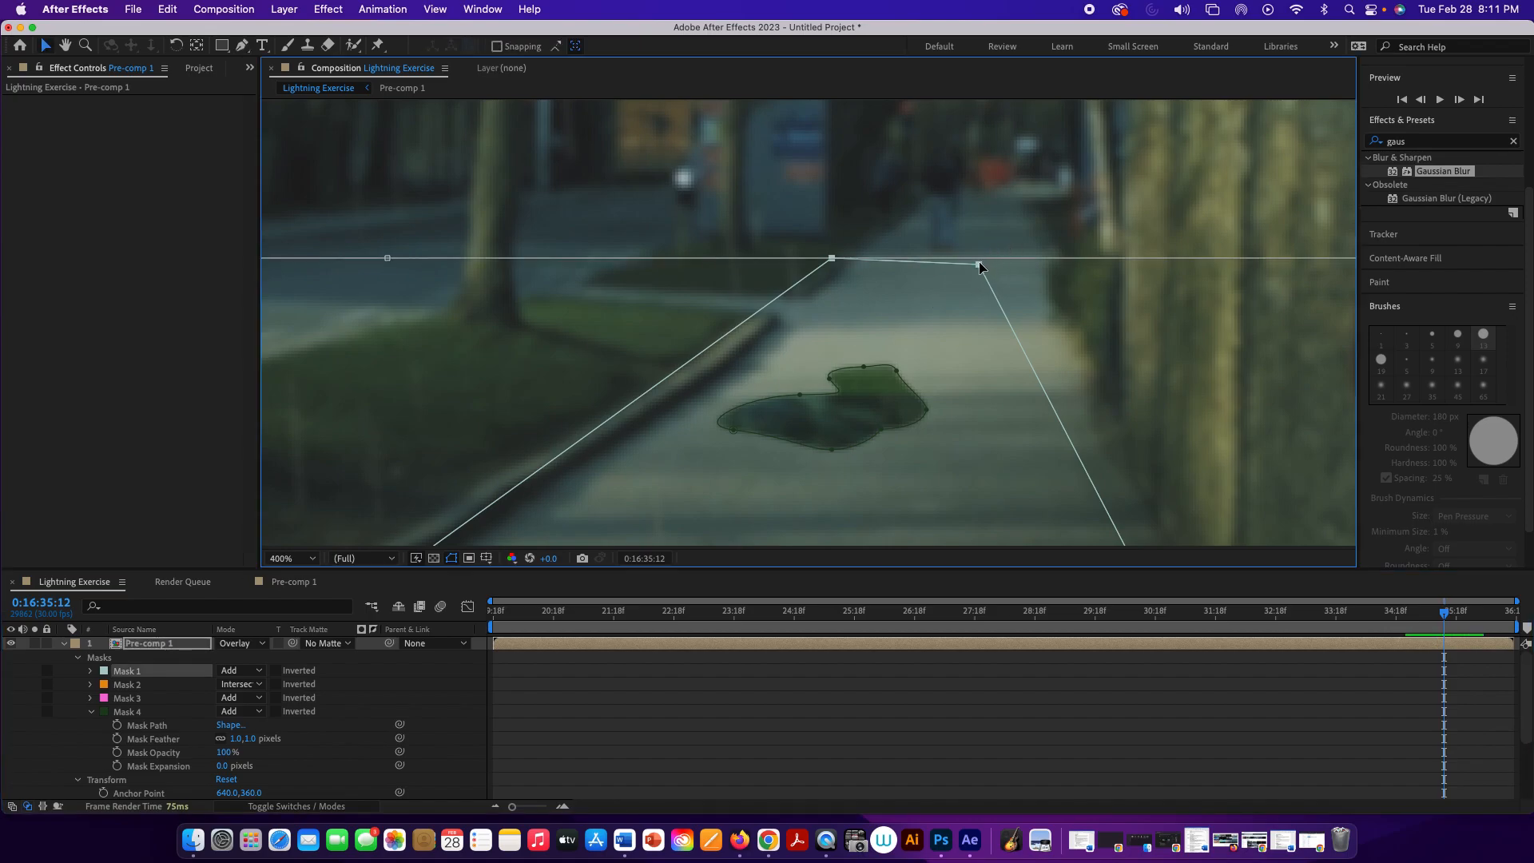
pyautogui.moveTo(980, 263); pyautogui.dragTo(1016, 244)
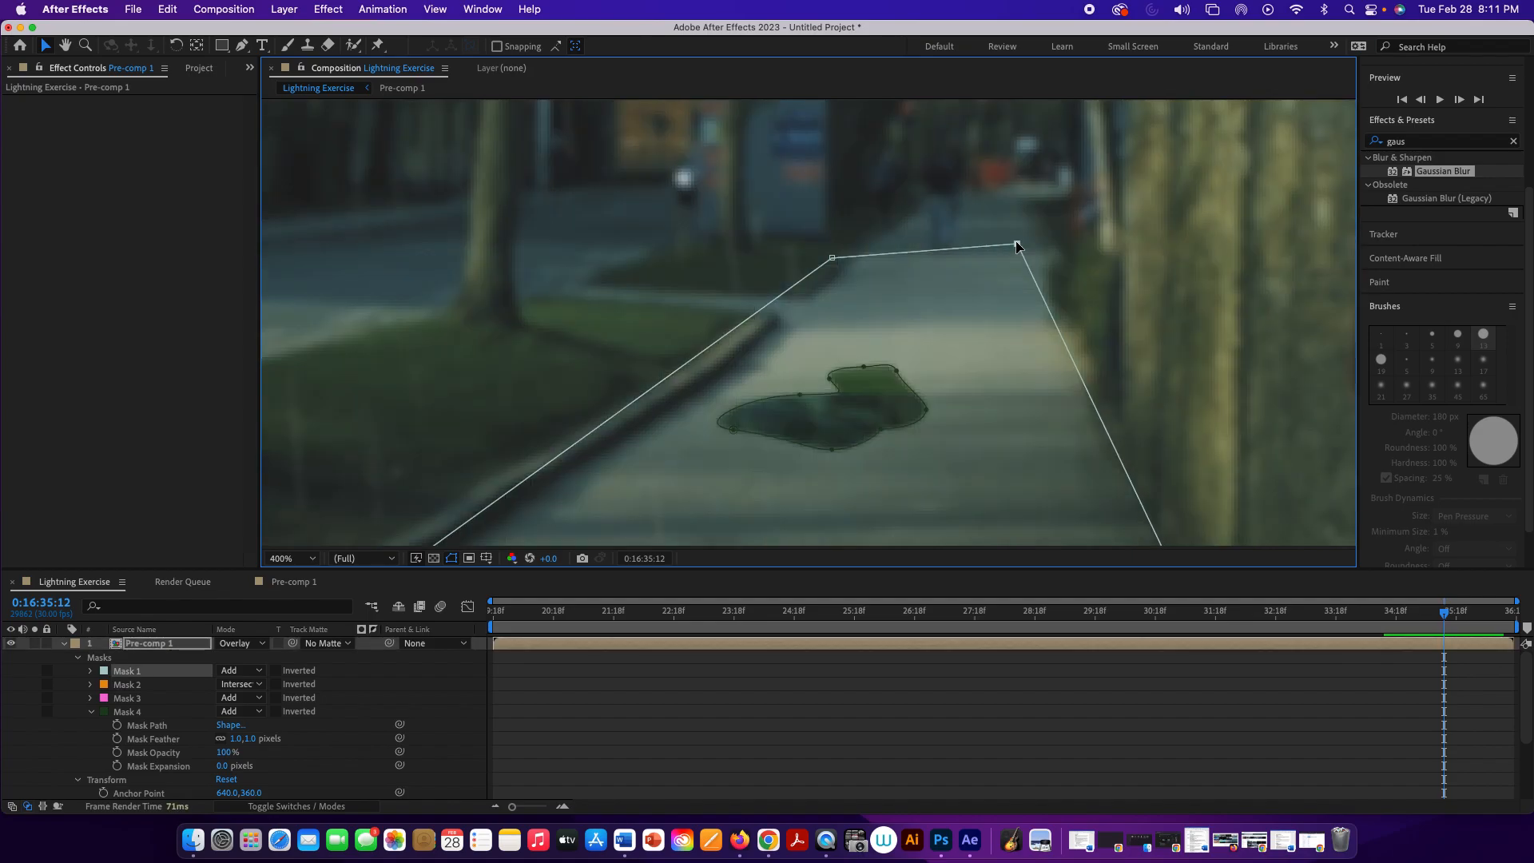
pyautogui.doubleClick(833, 257)
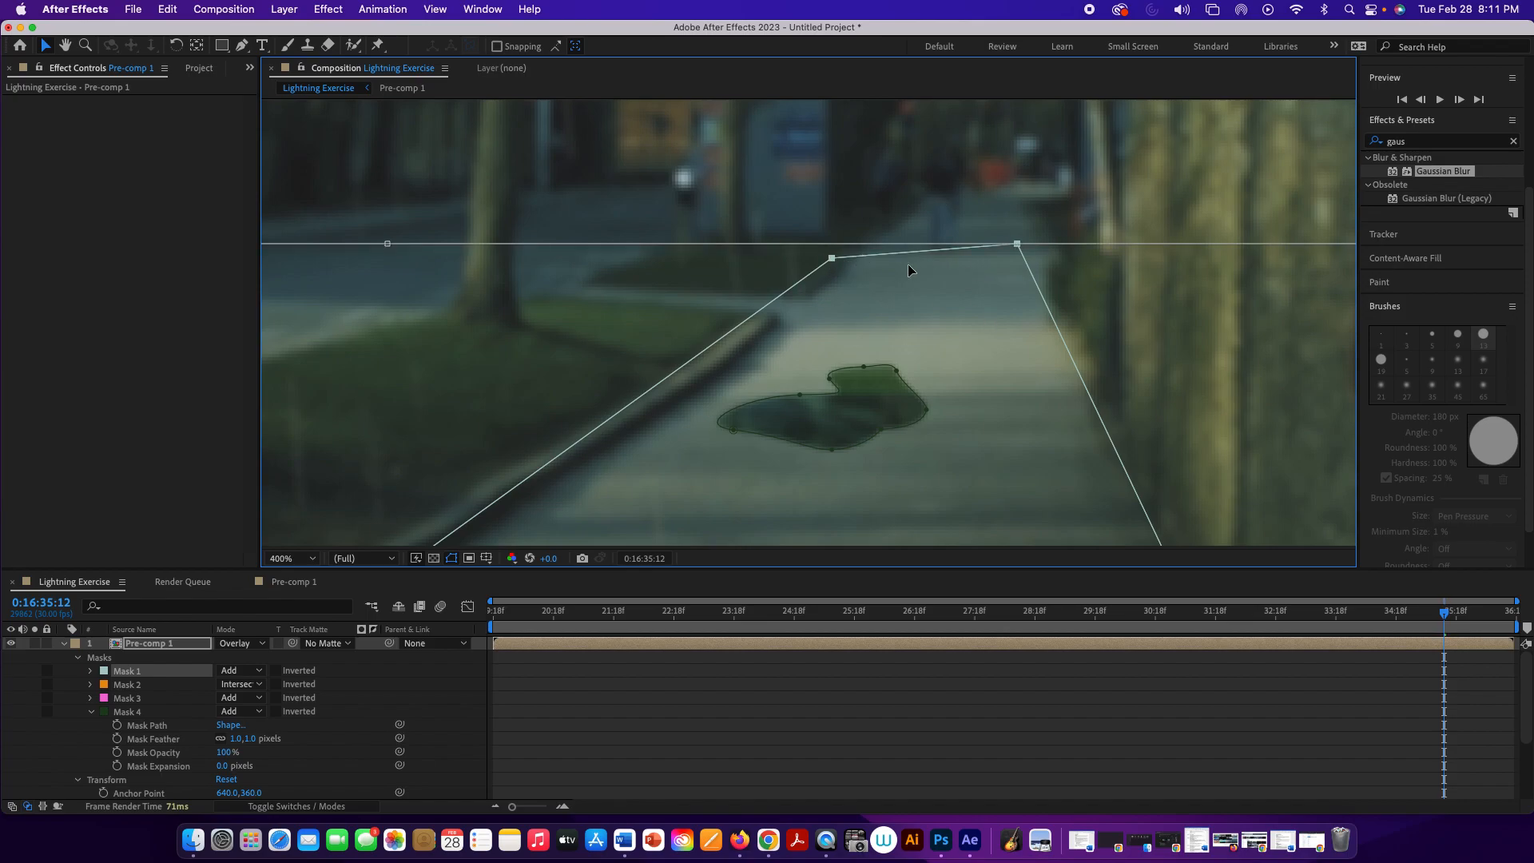
# Step: Draw another small closed, curved puddle mask on Pre-comp 1 with the Pen tool, beyond the Mask 4 puddle near the wall, and deselect the layer
pyautogui.press('p')
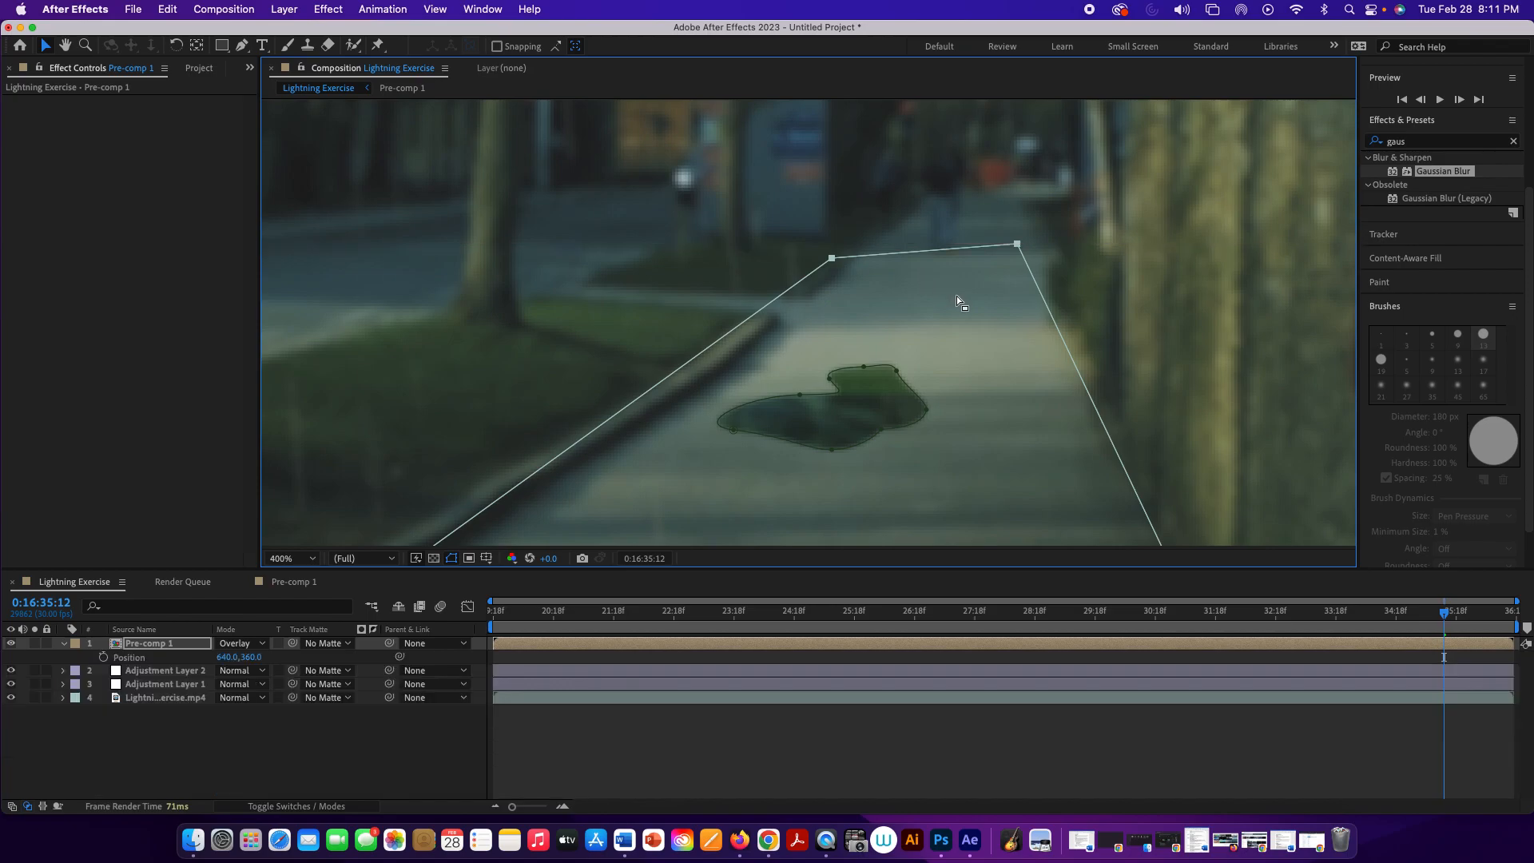
pyautogui.click(242, 46)
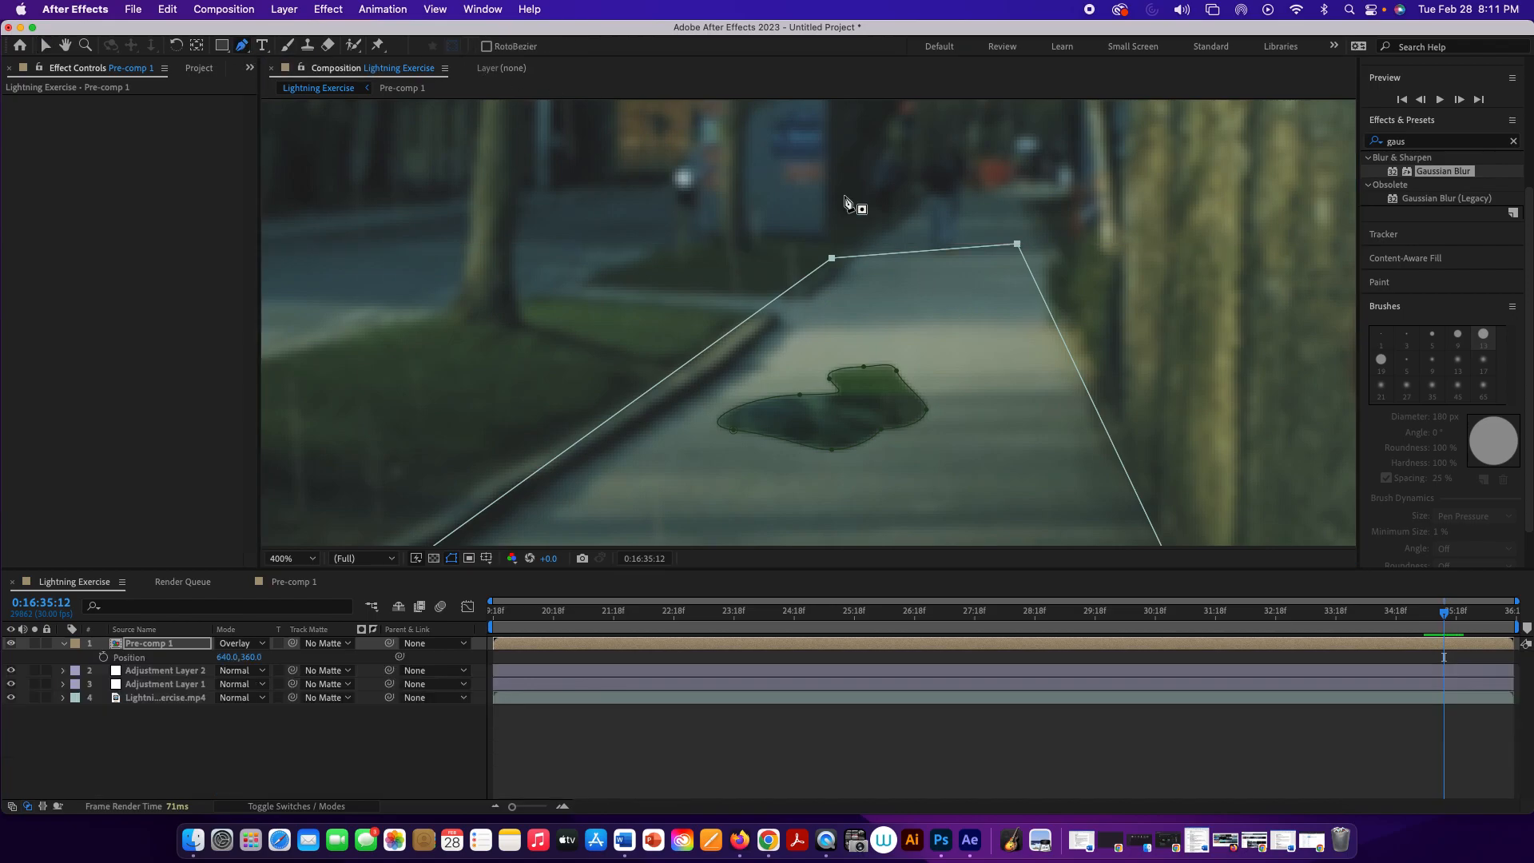
pyautogui.moveTo(938, 294); pyautogui.dragTo(946, 302)
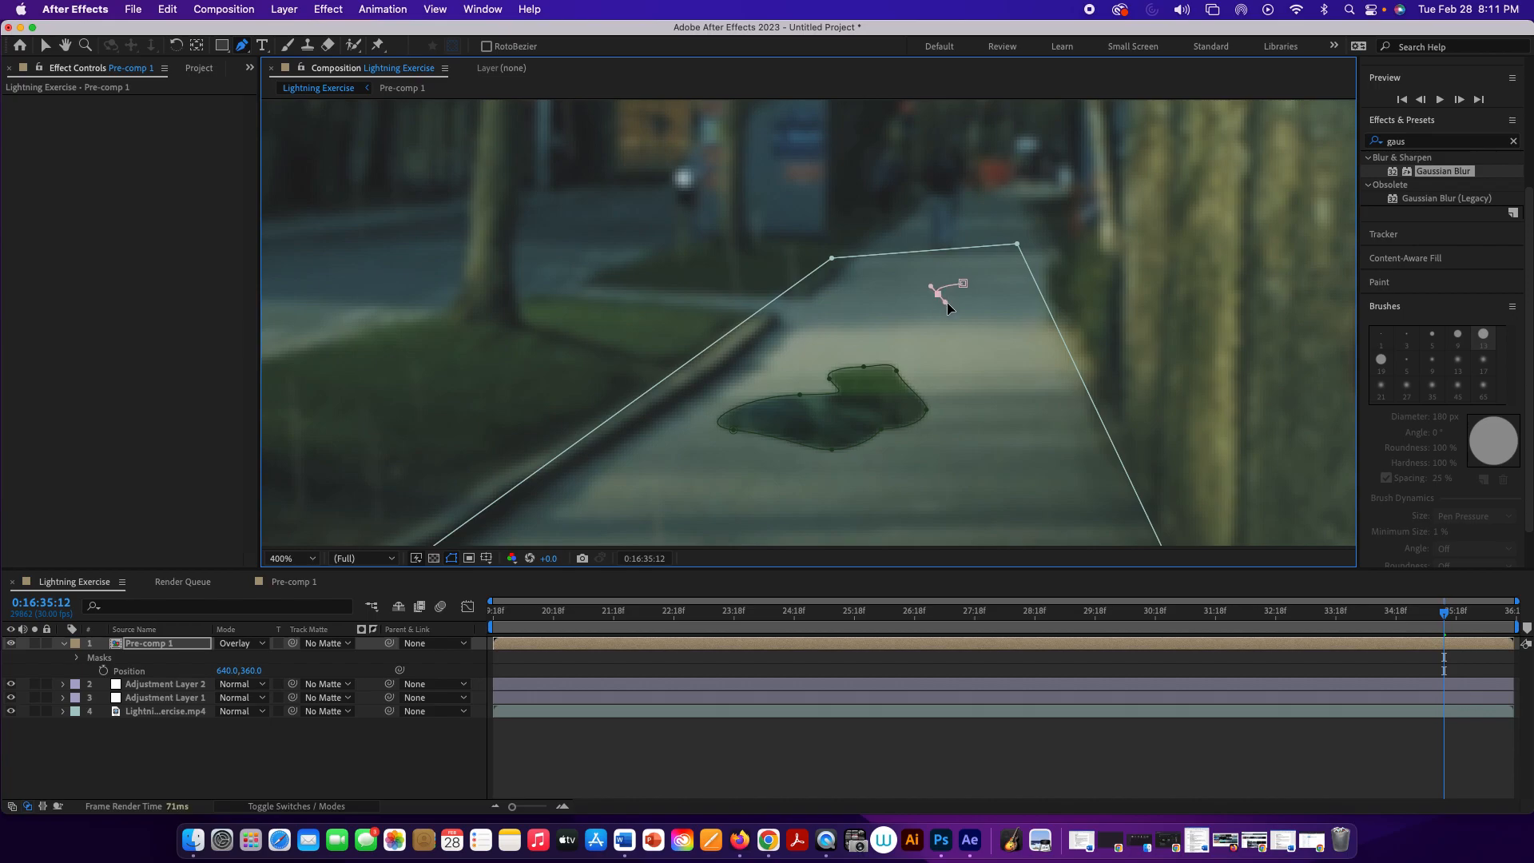
pyautogui.click(1019, 332)
pyautogui.moveTo(1009, 345); pyautogui.dragTo(1006, 347)
pyautogui.moveTo(1014, 292); pyautogui.dragTo(1020, 282)
pyautogui.click(1004, 264)
pyautogui.moveTo(963, 283); pyautogui.dragTo(947, 282)
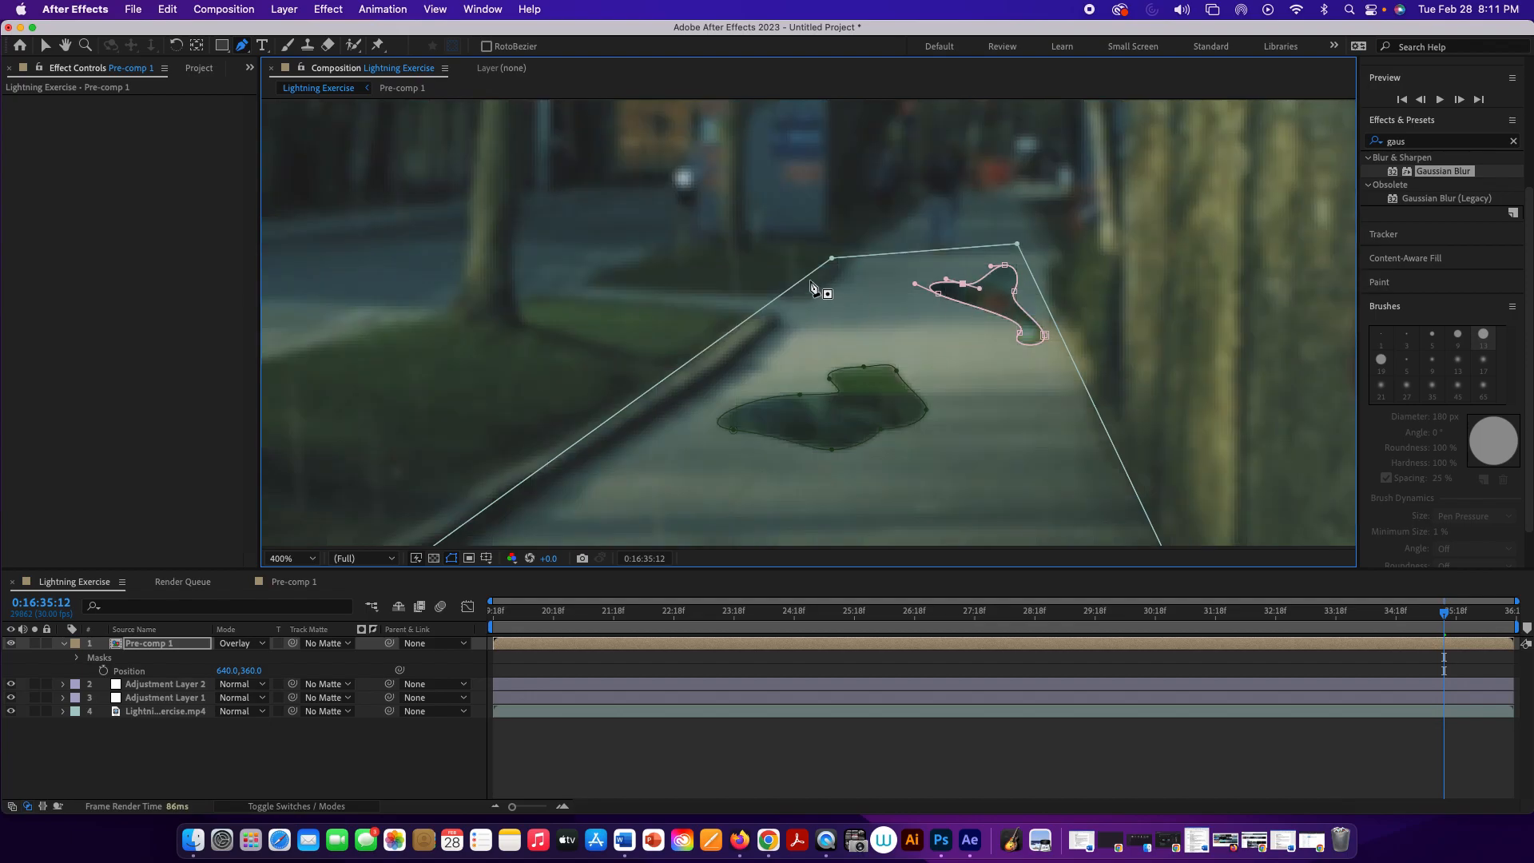
pyautogui.click(47, 48)
pyautogui.click(104, 181)
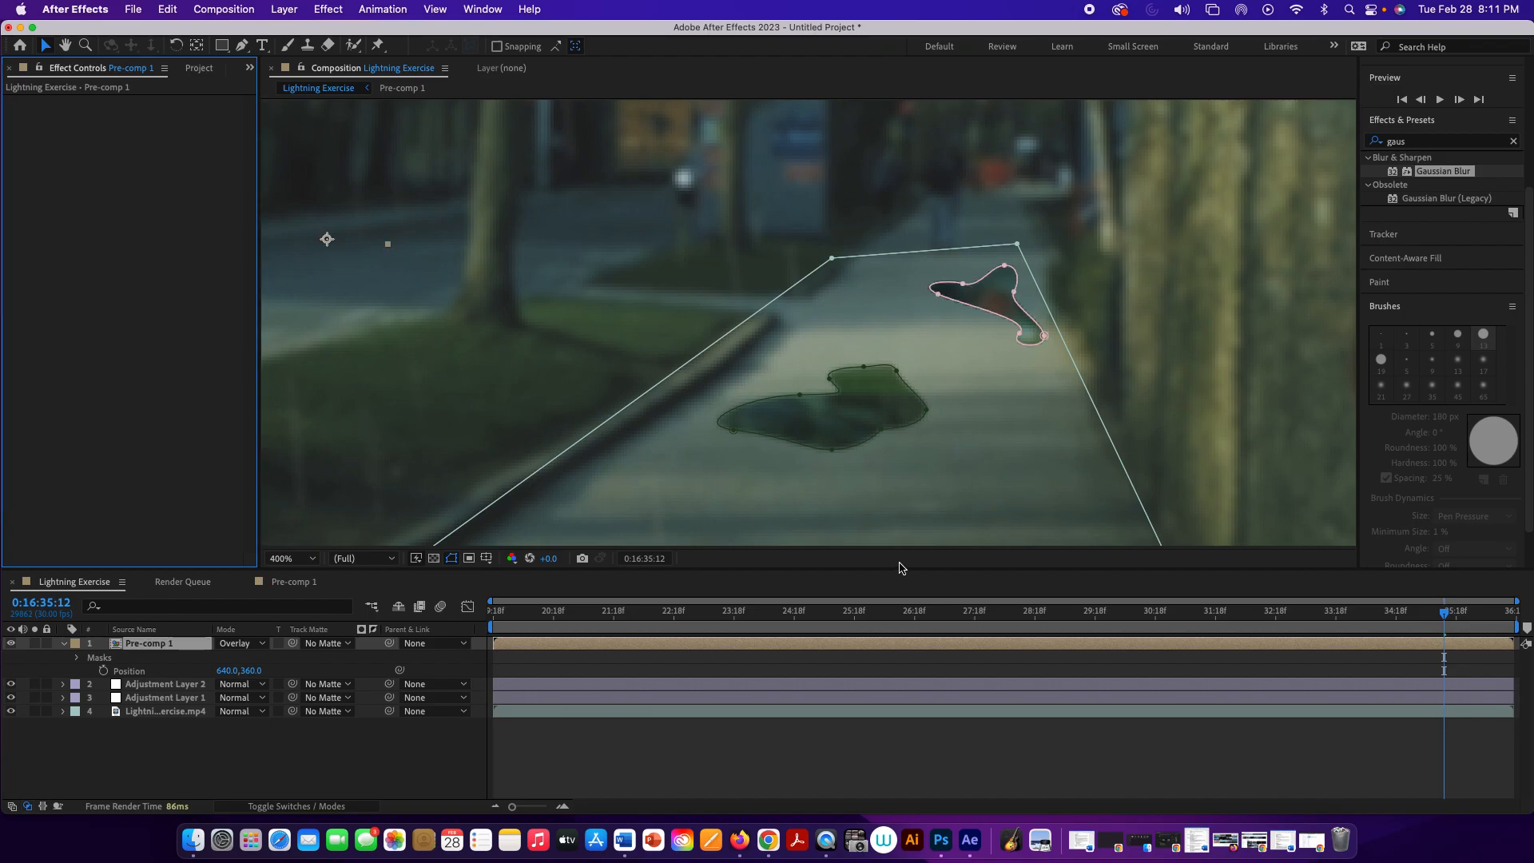
pyautogui.click(797, 579)
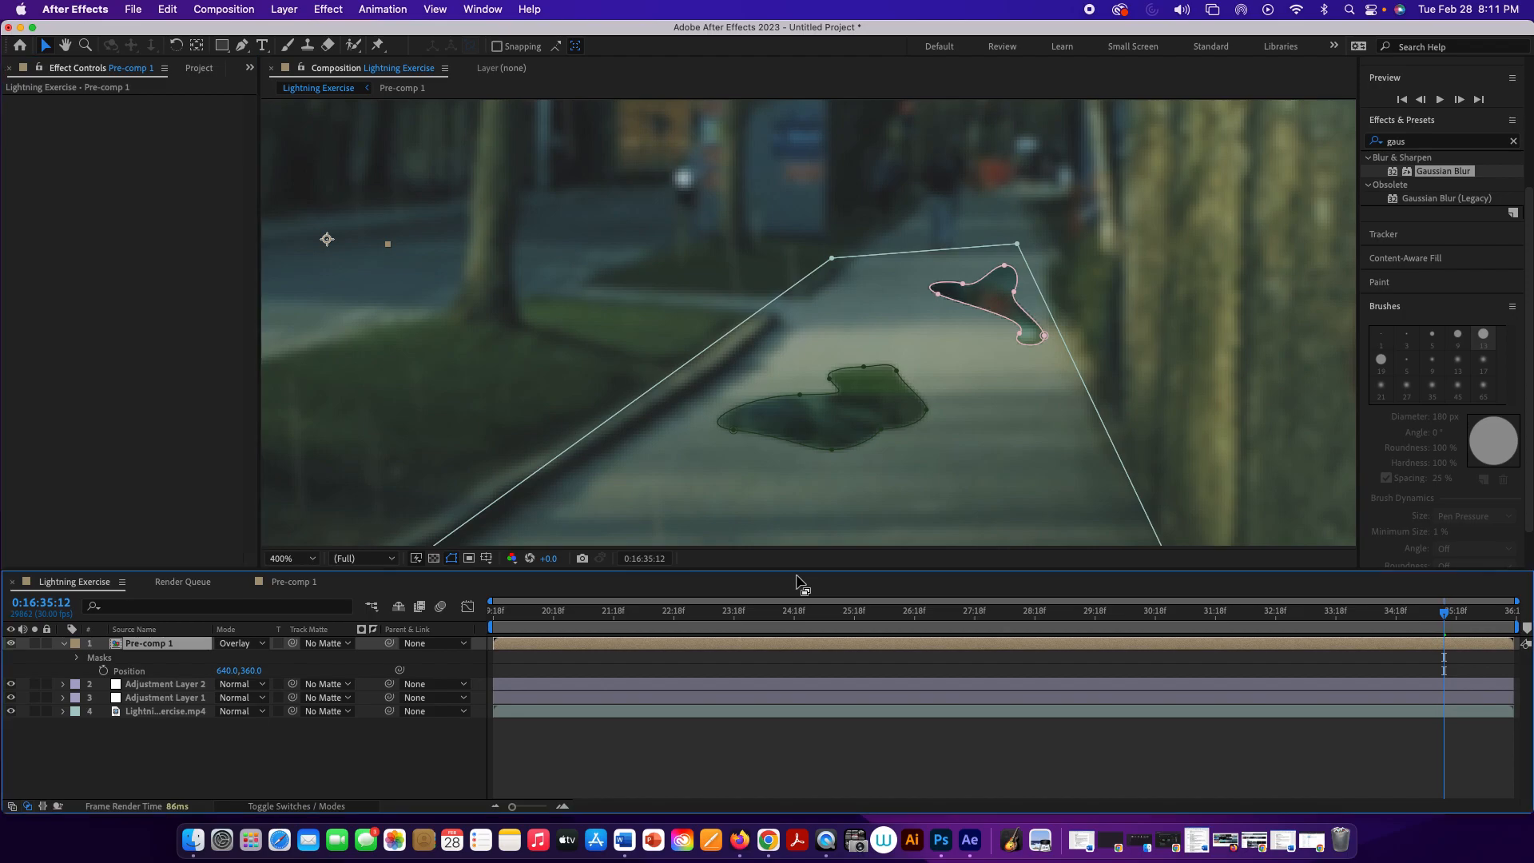
pyautogui.click(398, 779)
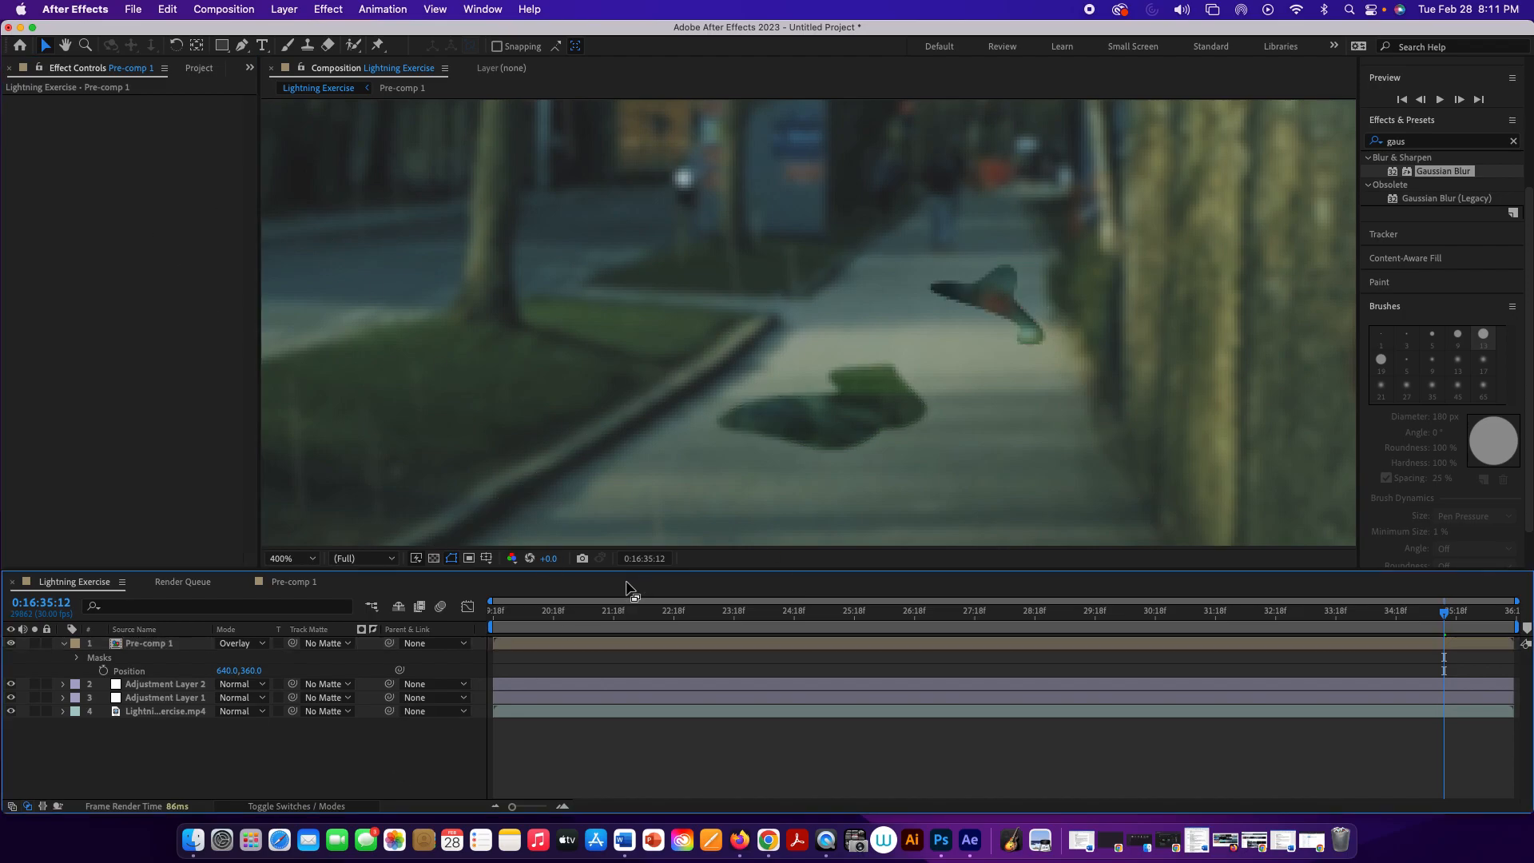
# Step: Set the Pre-comp 1 layer's opacity to 72% and preview the puddles in the full frame
pyautogui.press(',')
pyautogui.press(',')
pyautogui.press(',')
pyautogui.press(',')
pyautogui.press(',')
pyautogui.press(',')
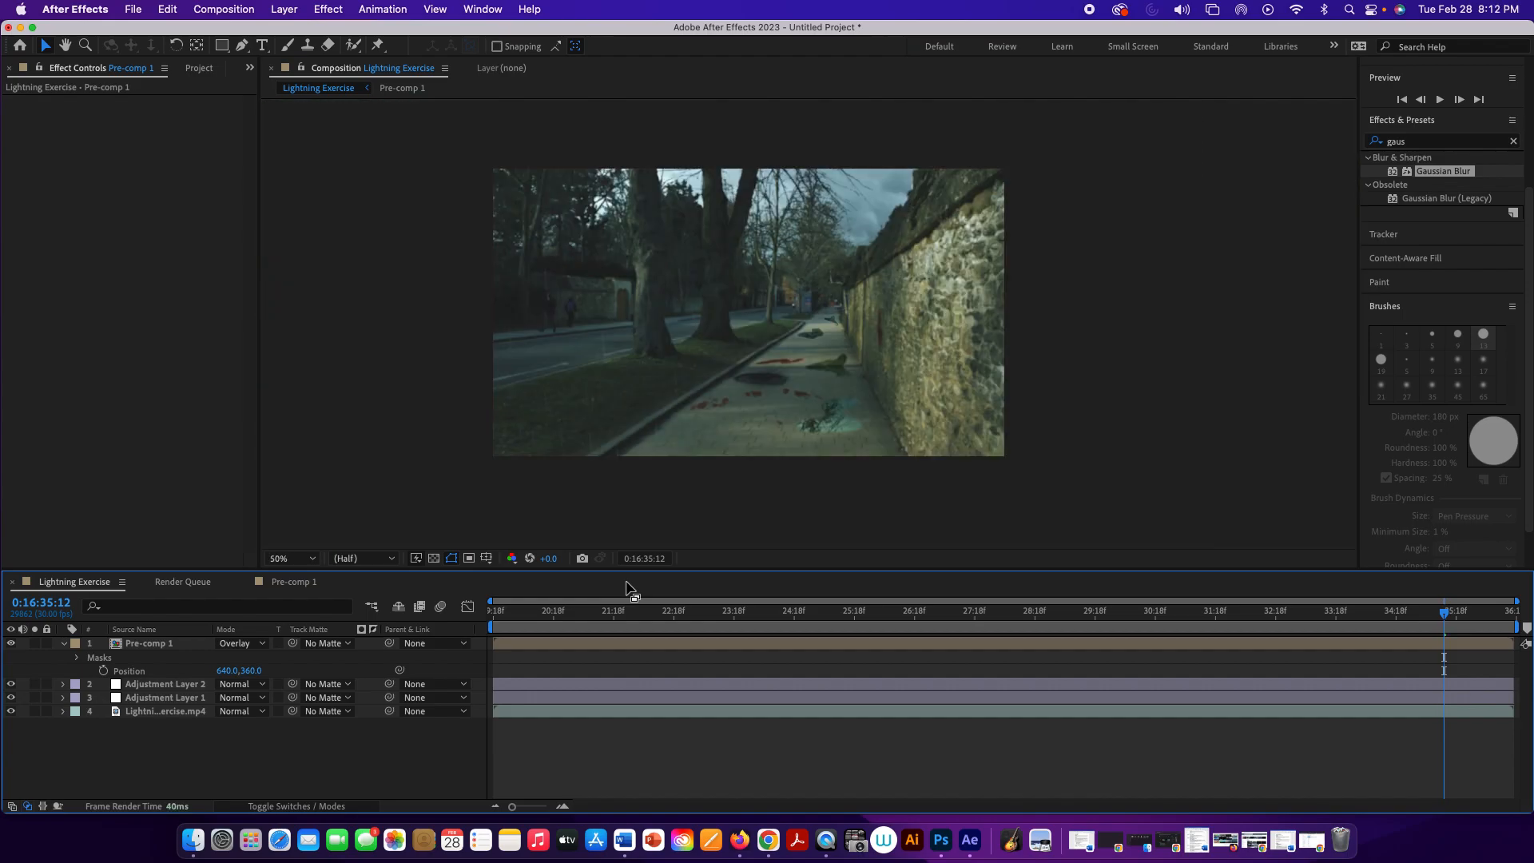
pyautogui.click(183, 653)
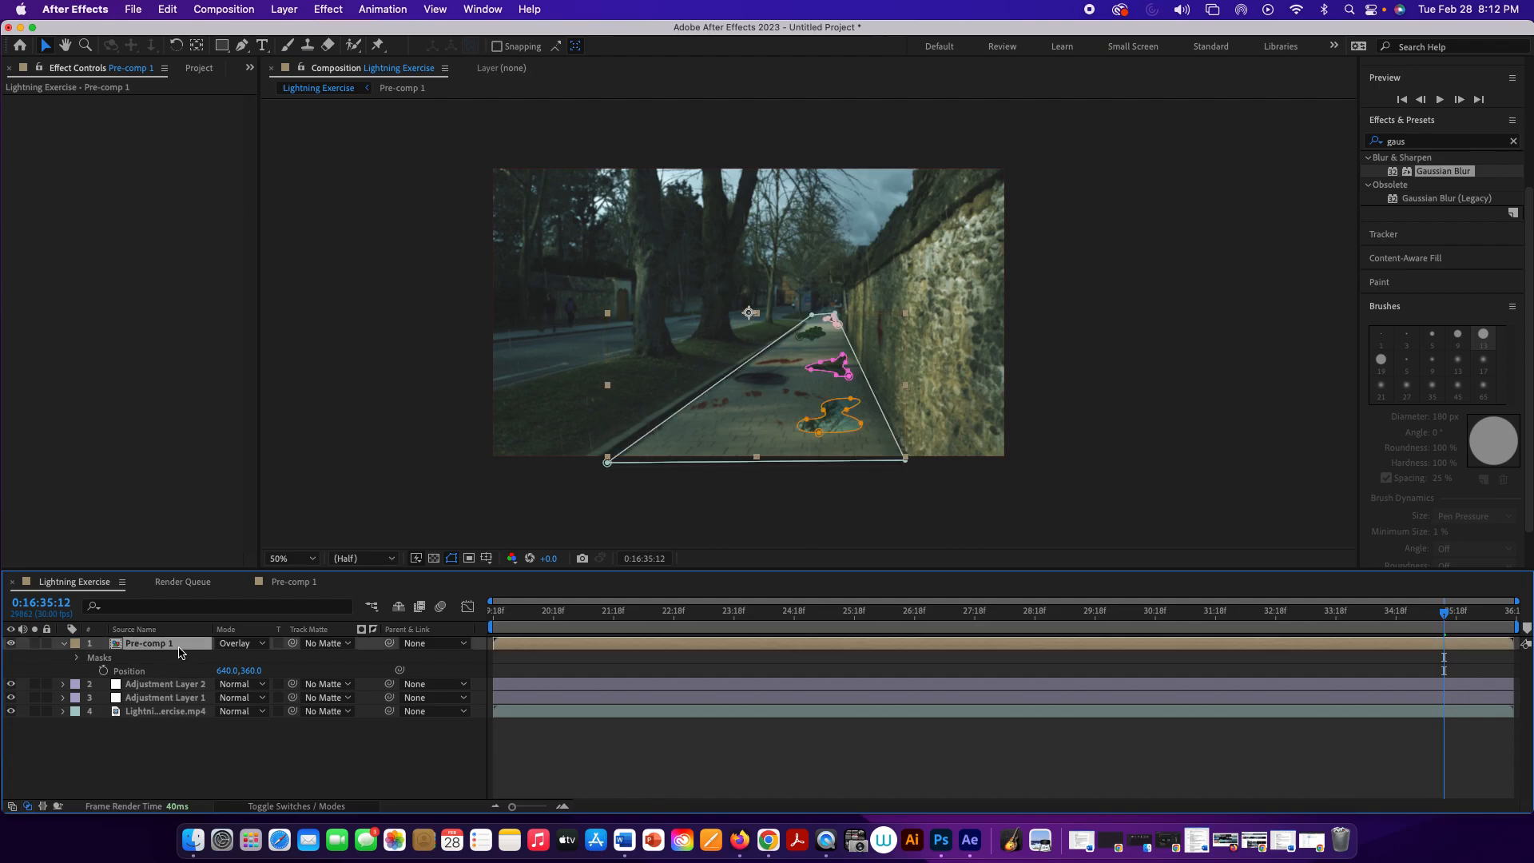
pyautogui.press('t')
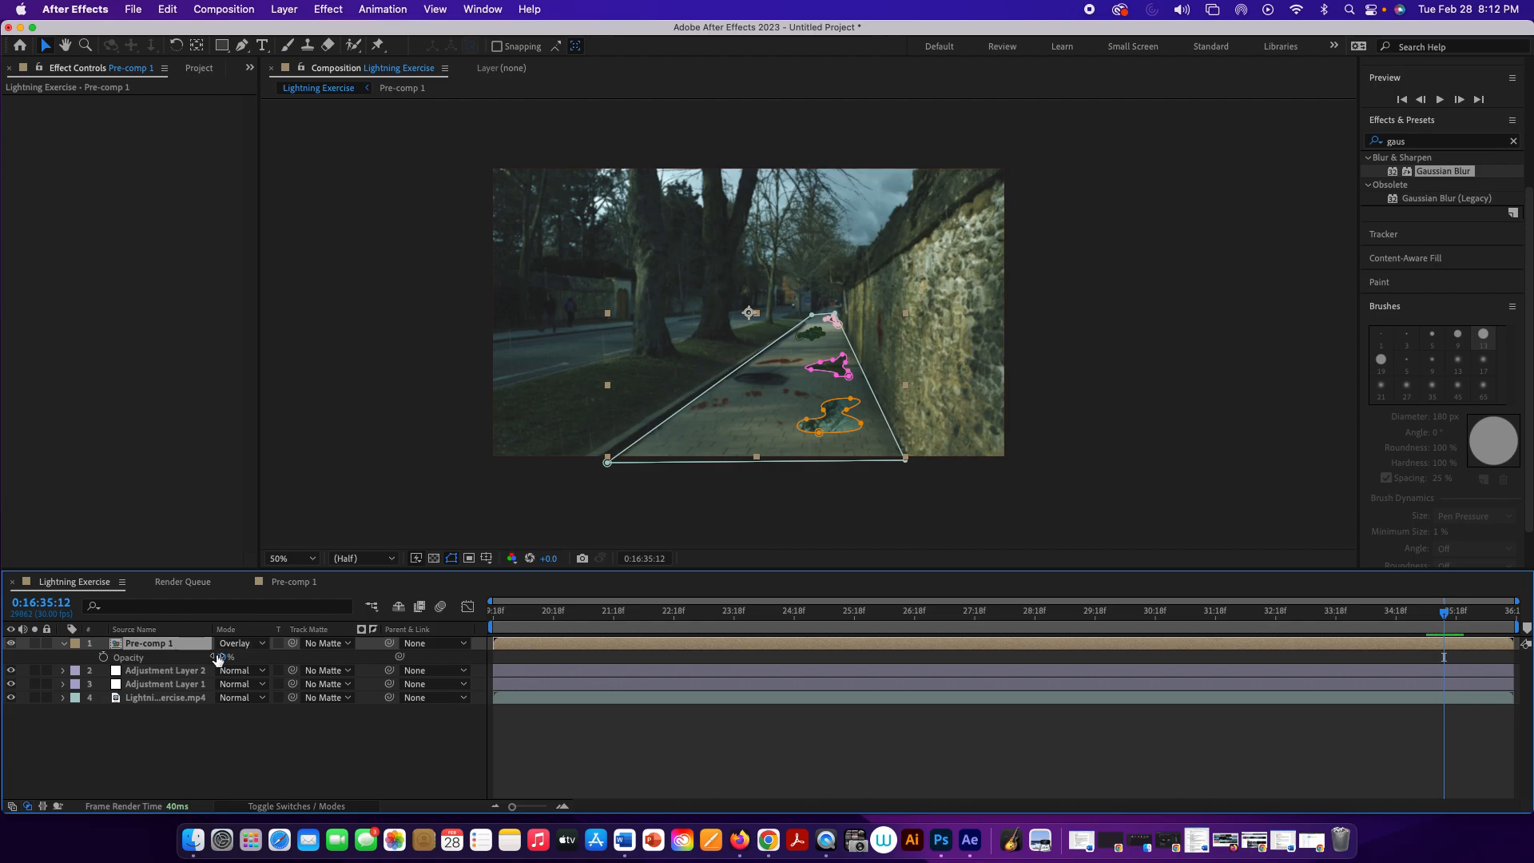
pyautogui.moveTo(225, 656); pyautogui.dragTo(210, 656)
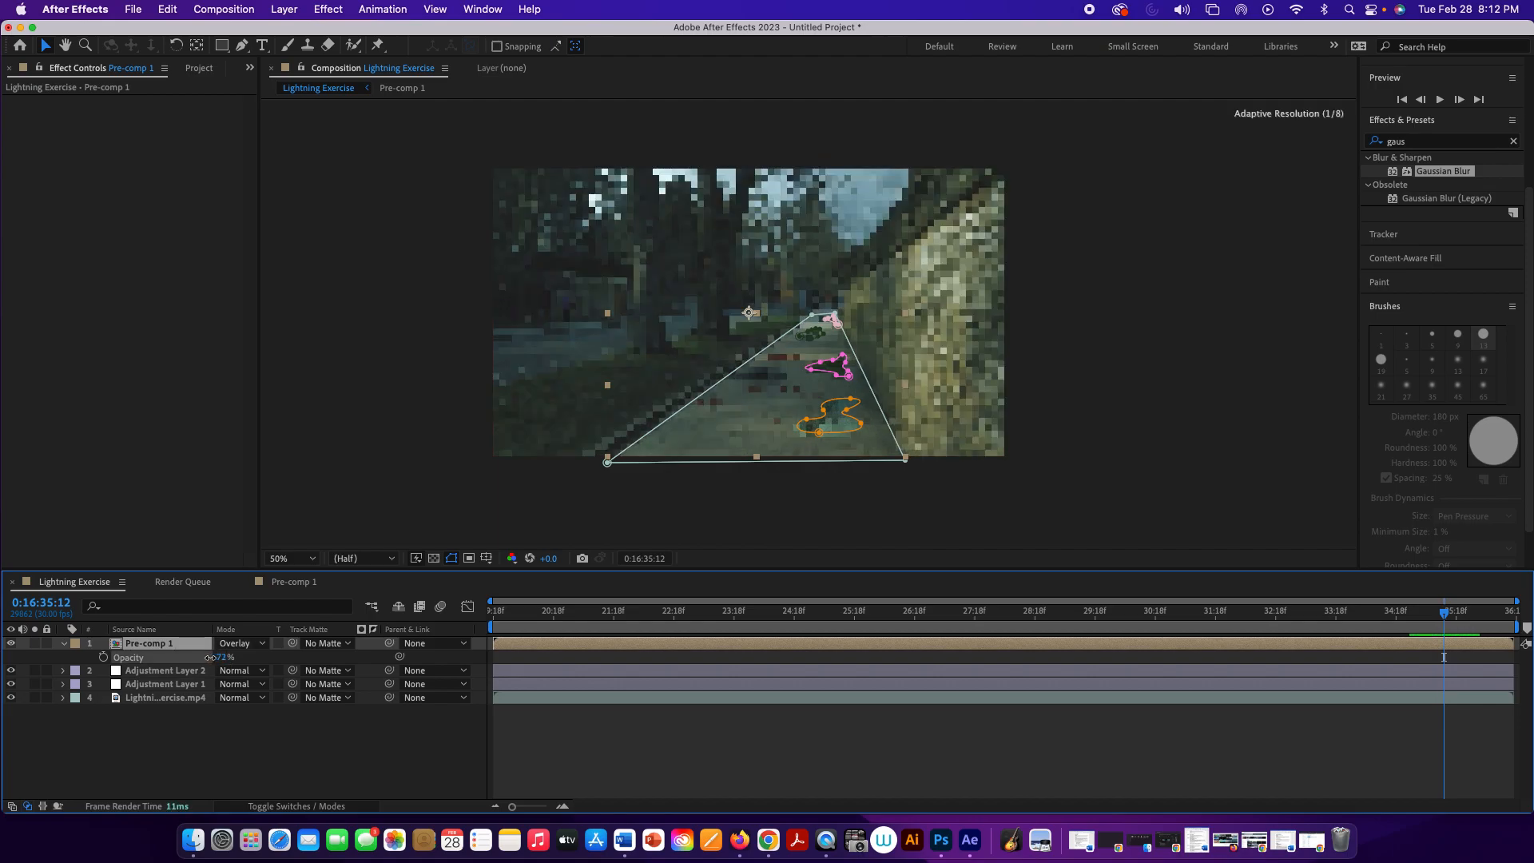
pyautogui.click(280, 733)
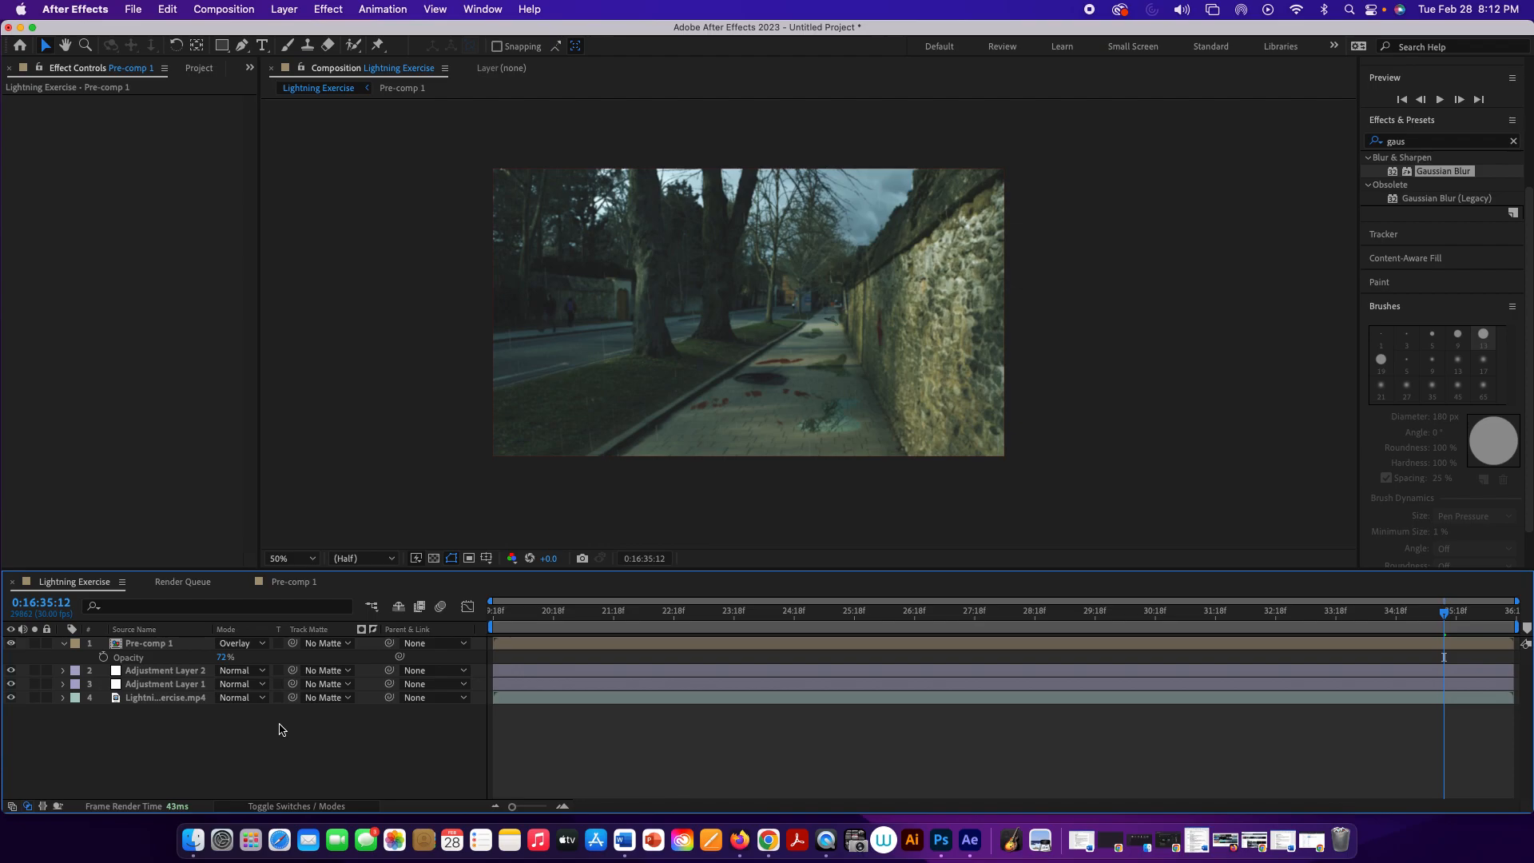
pyautogui.press('space')
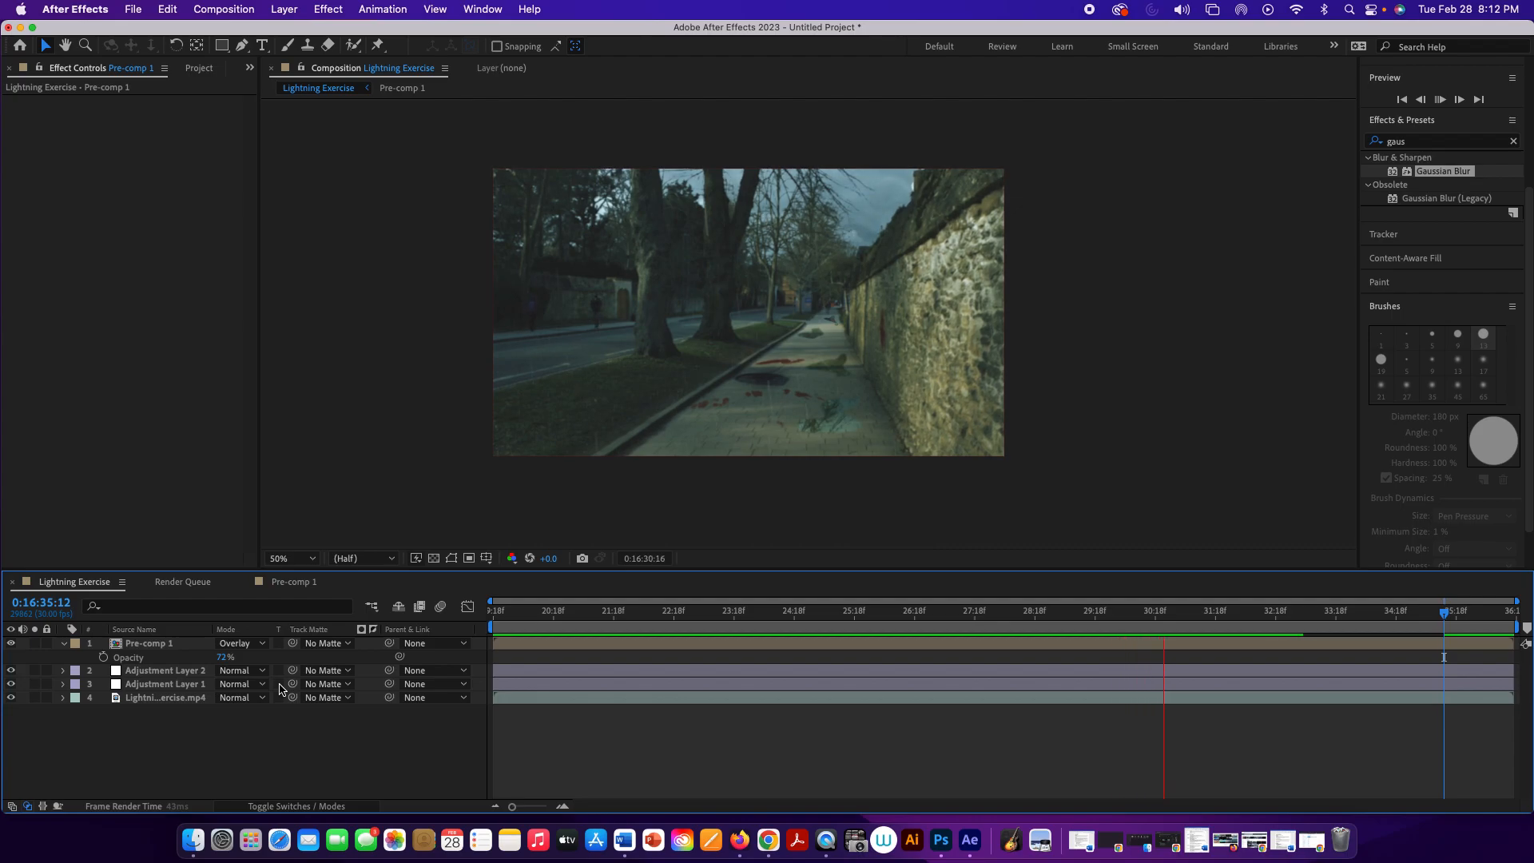
pyautogui.press('space')
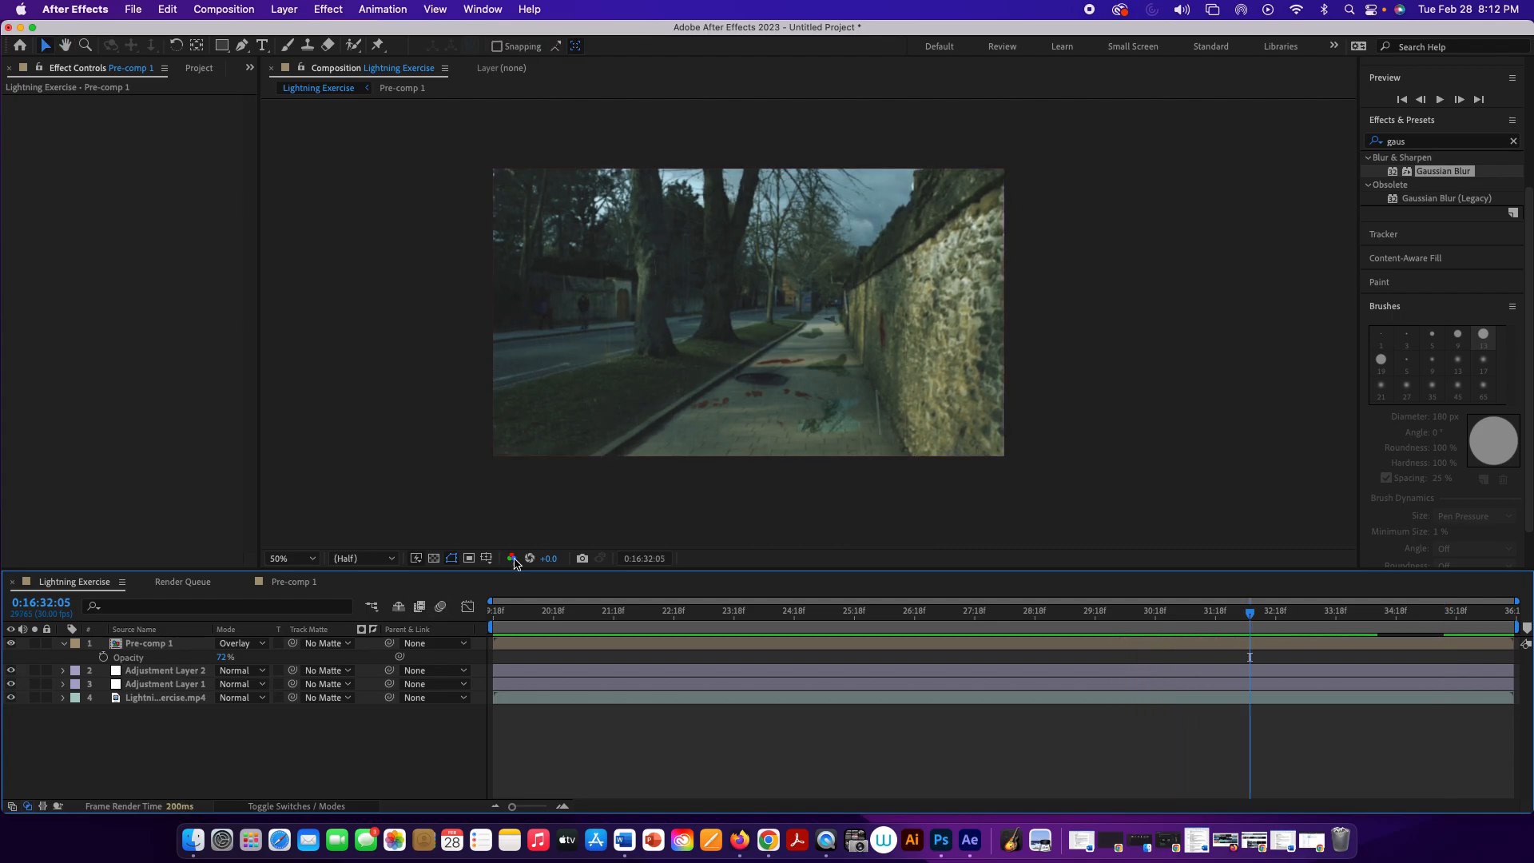
# Step: At 0:16:32:05, move the farthest puddle mask slightly, then enlarge and rotate it with its transform box to fit the pavement
pyautogui.scroll(4, 825, 345)
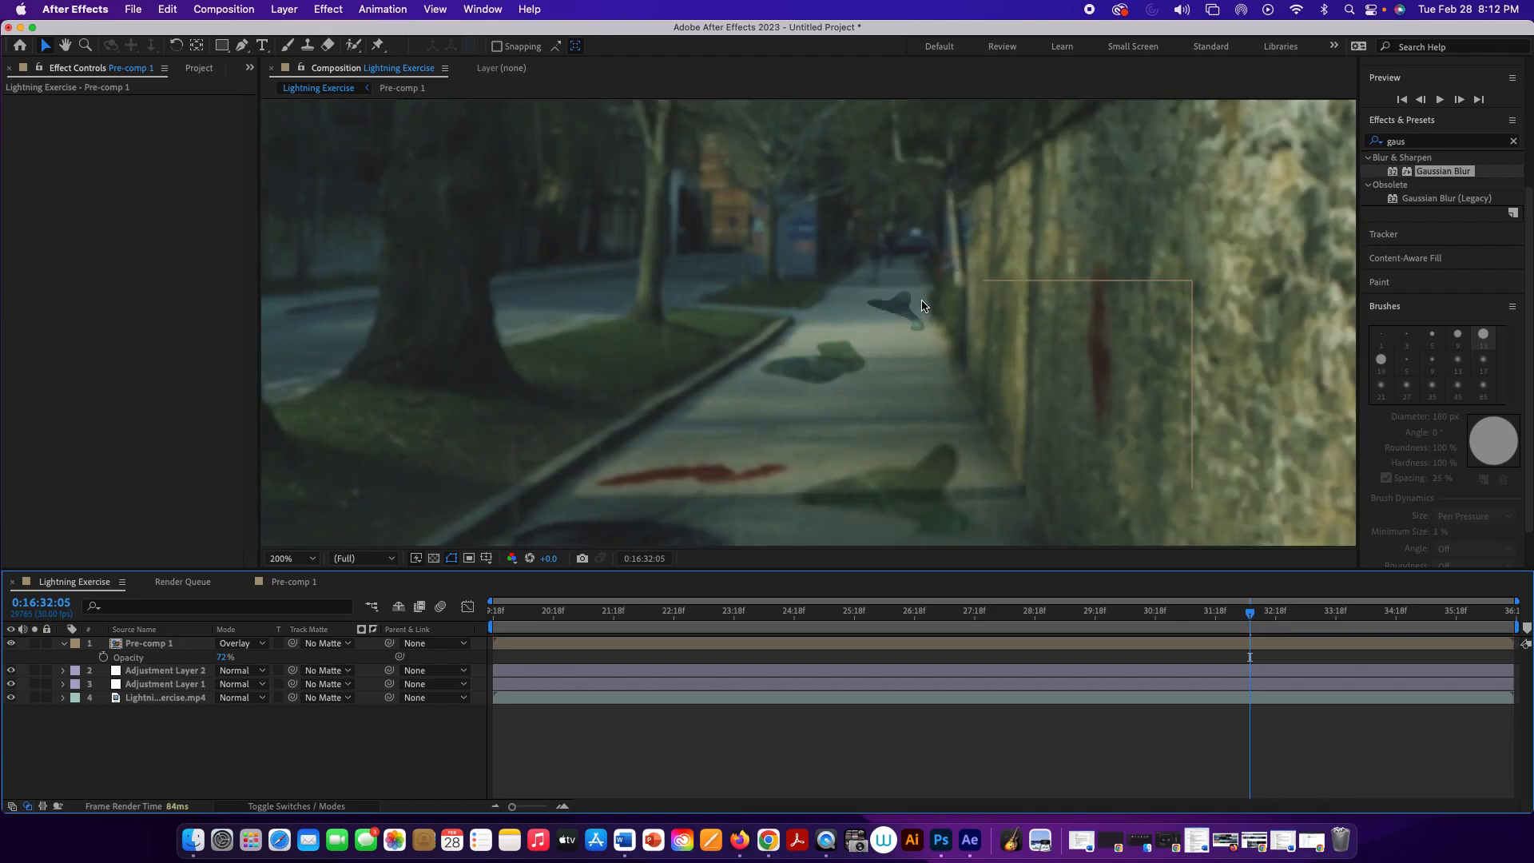
pyautogui.click(908, 313)
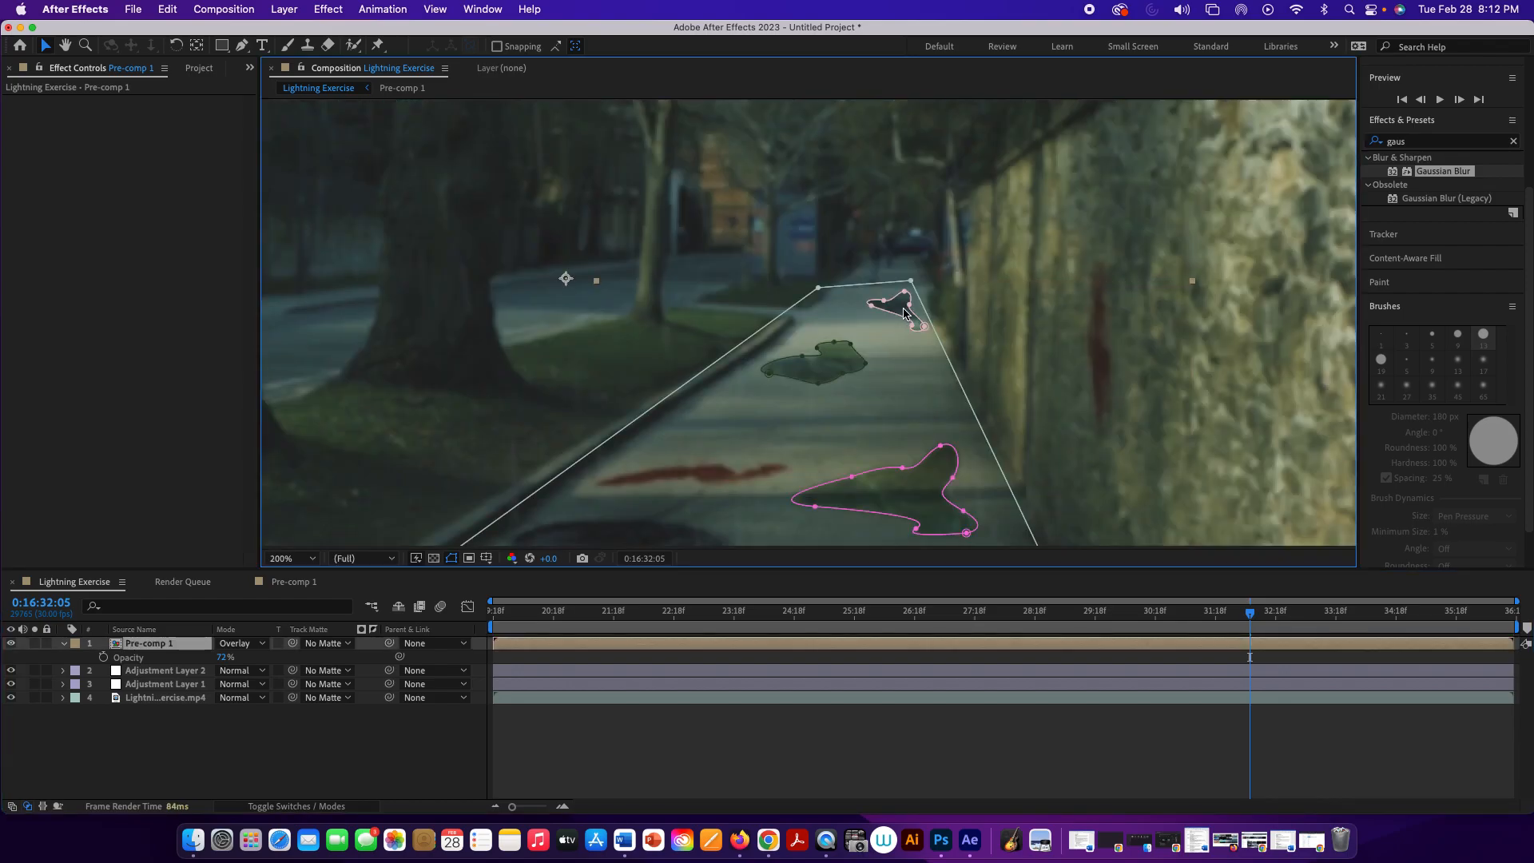
pyautogui.doubleClick(901, 313)
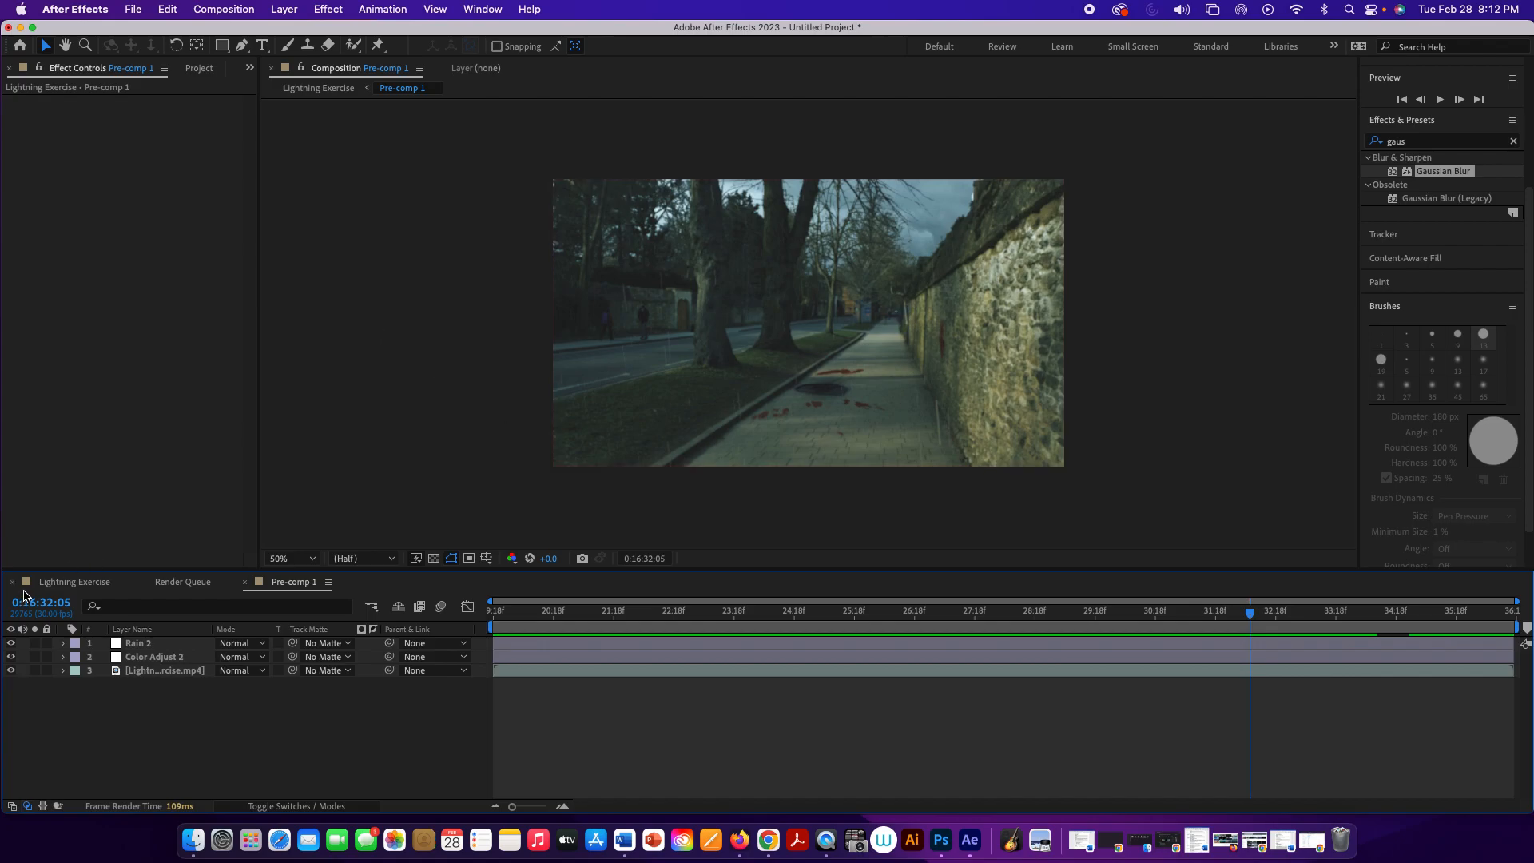
pyautogui.click(68, 583)
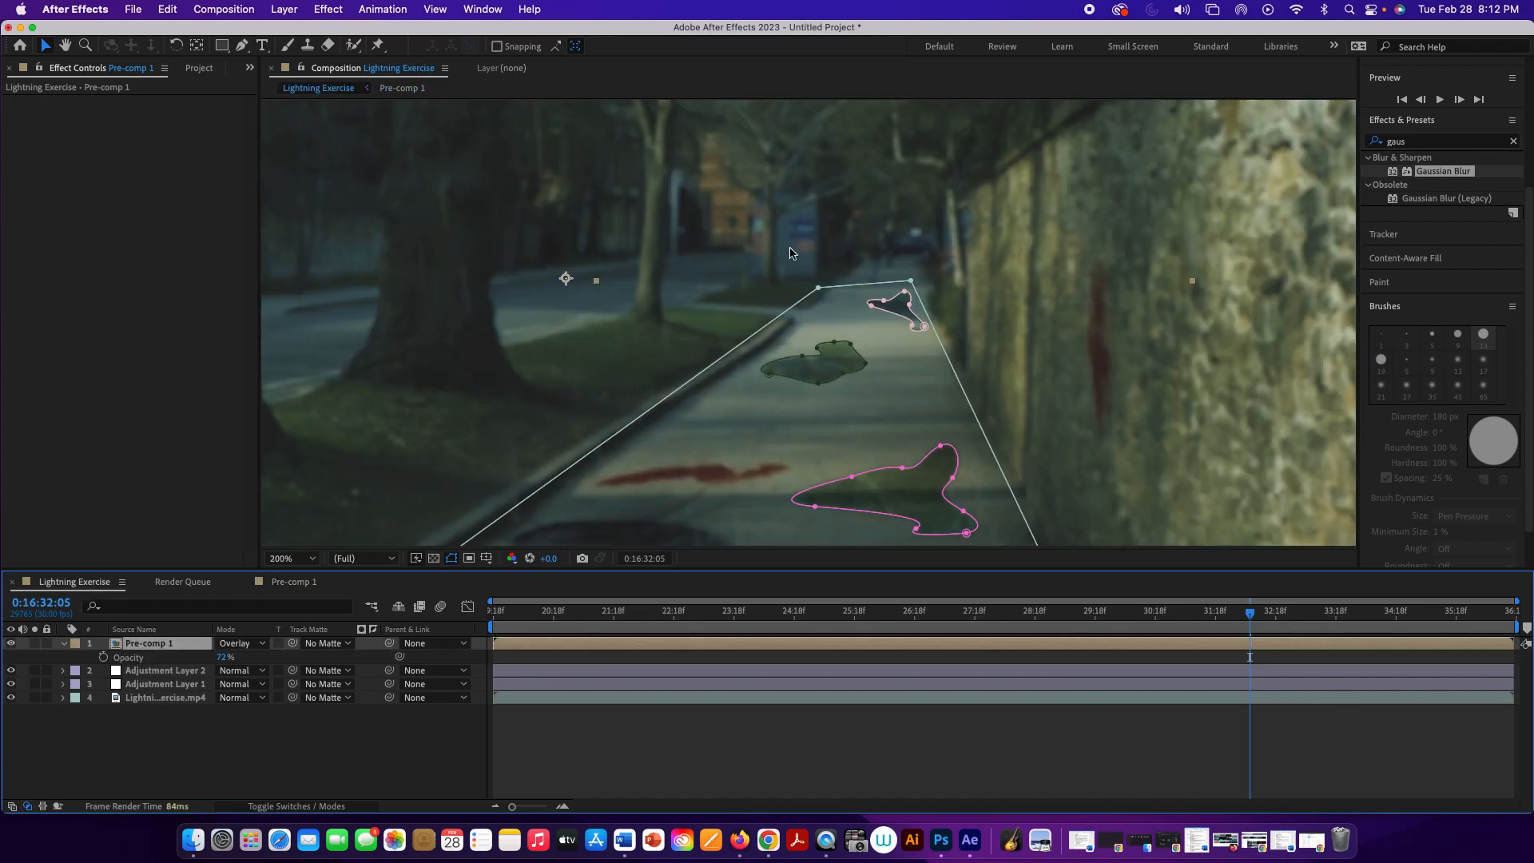
pyautogui.doubleClick(913, 328)
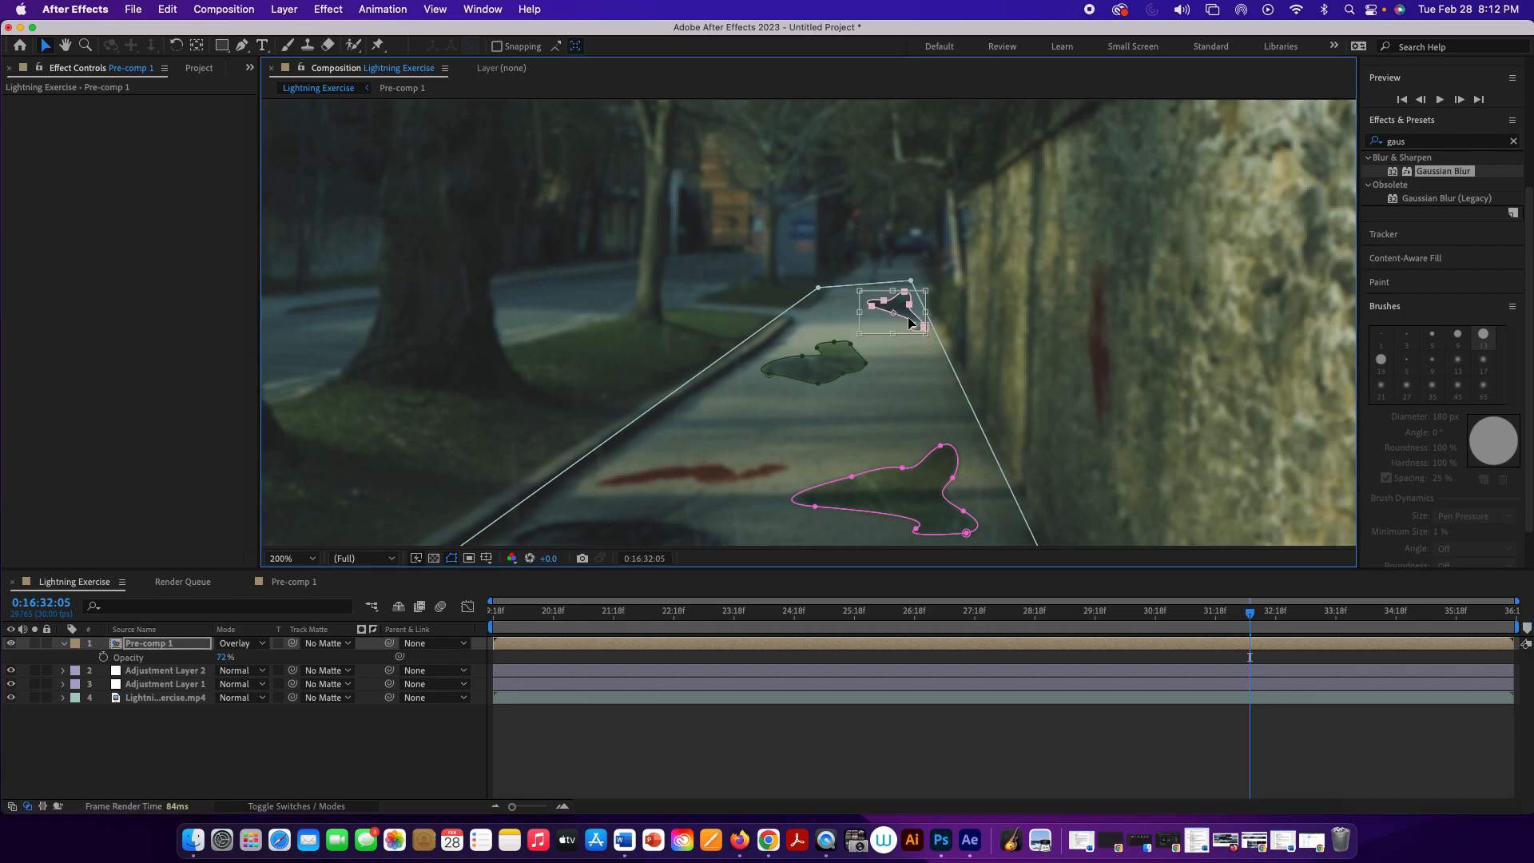
pyautogui.moveTo(911, 322); pyautogui.dragTo(902, 340)
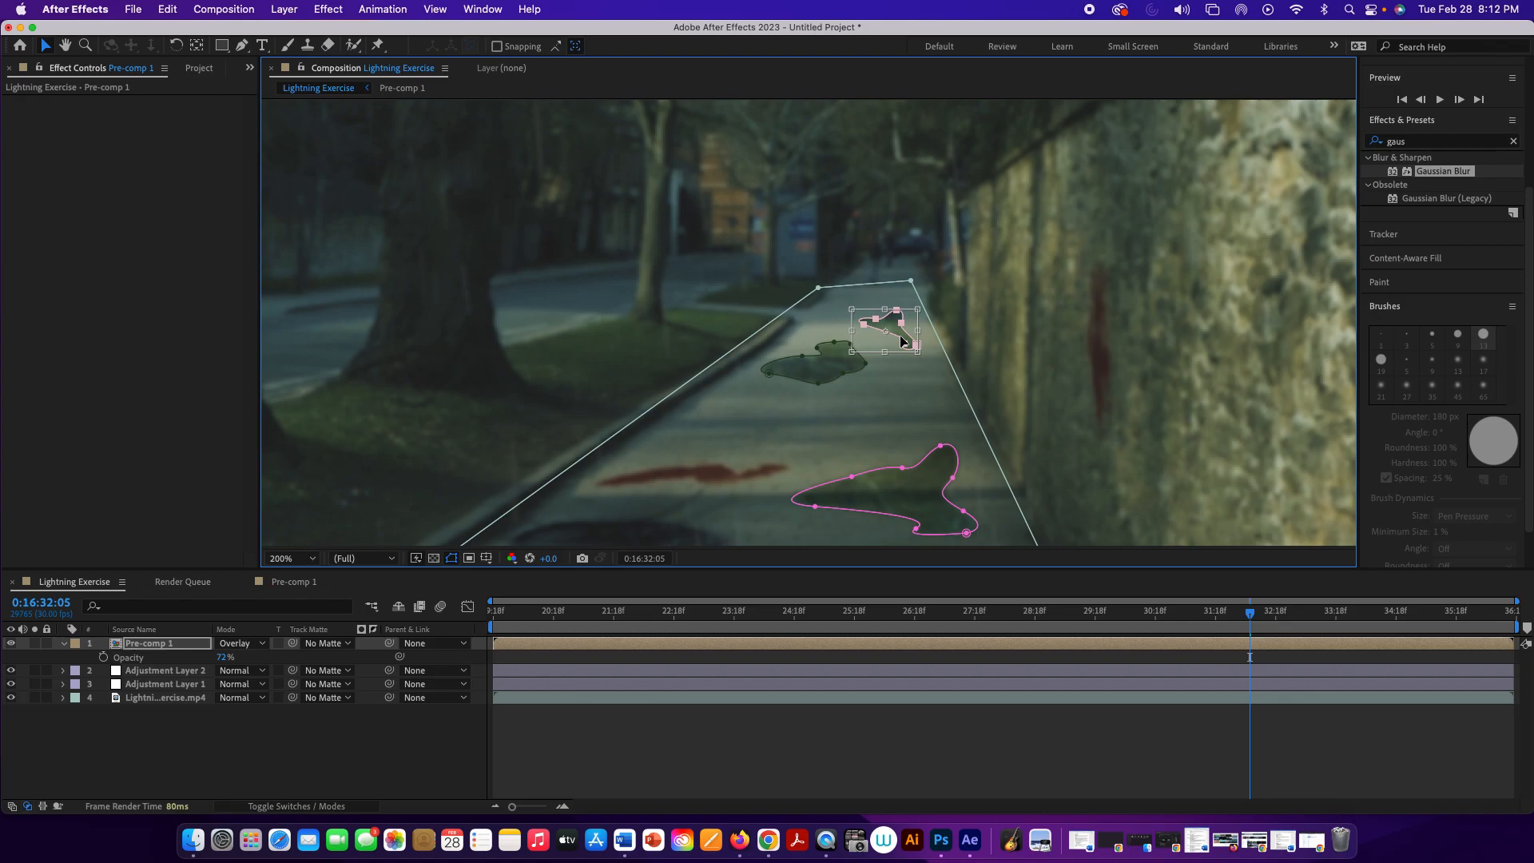
pyautogui.moveTo(884, 307); pyautogui.dragTo(945, 305)
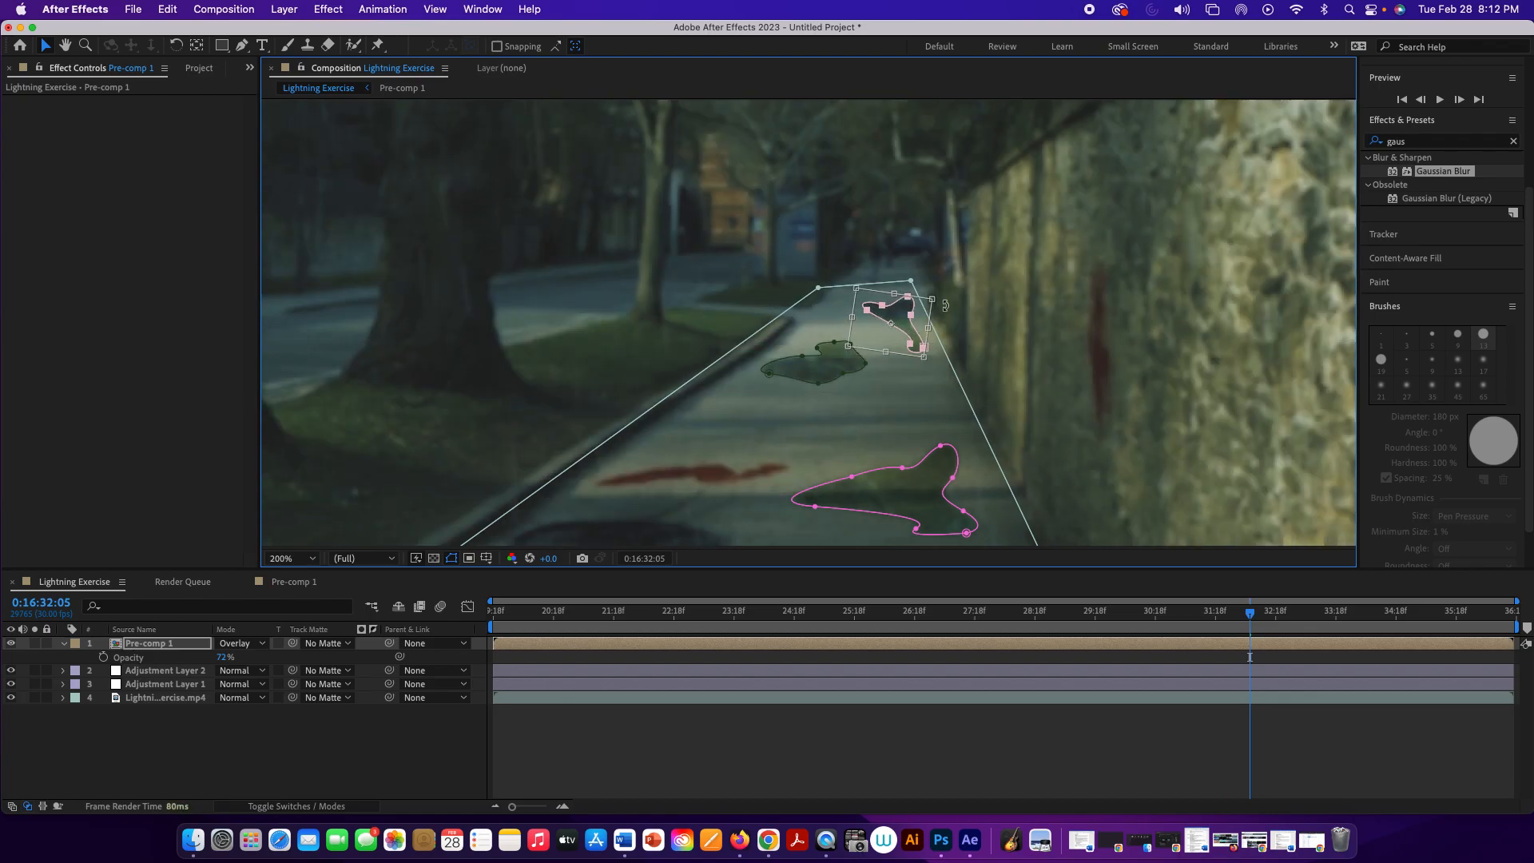
pyautogui.click(945, 308)
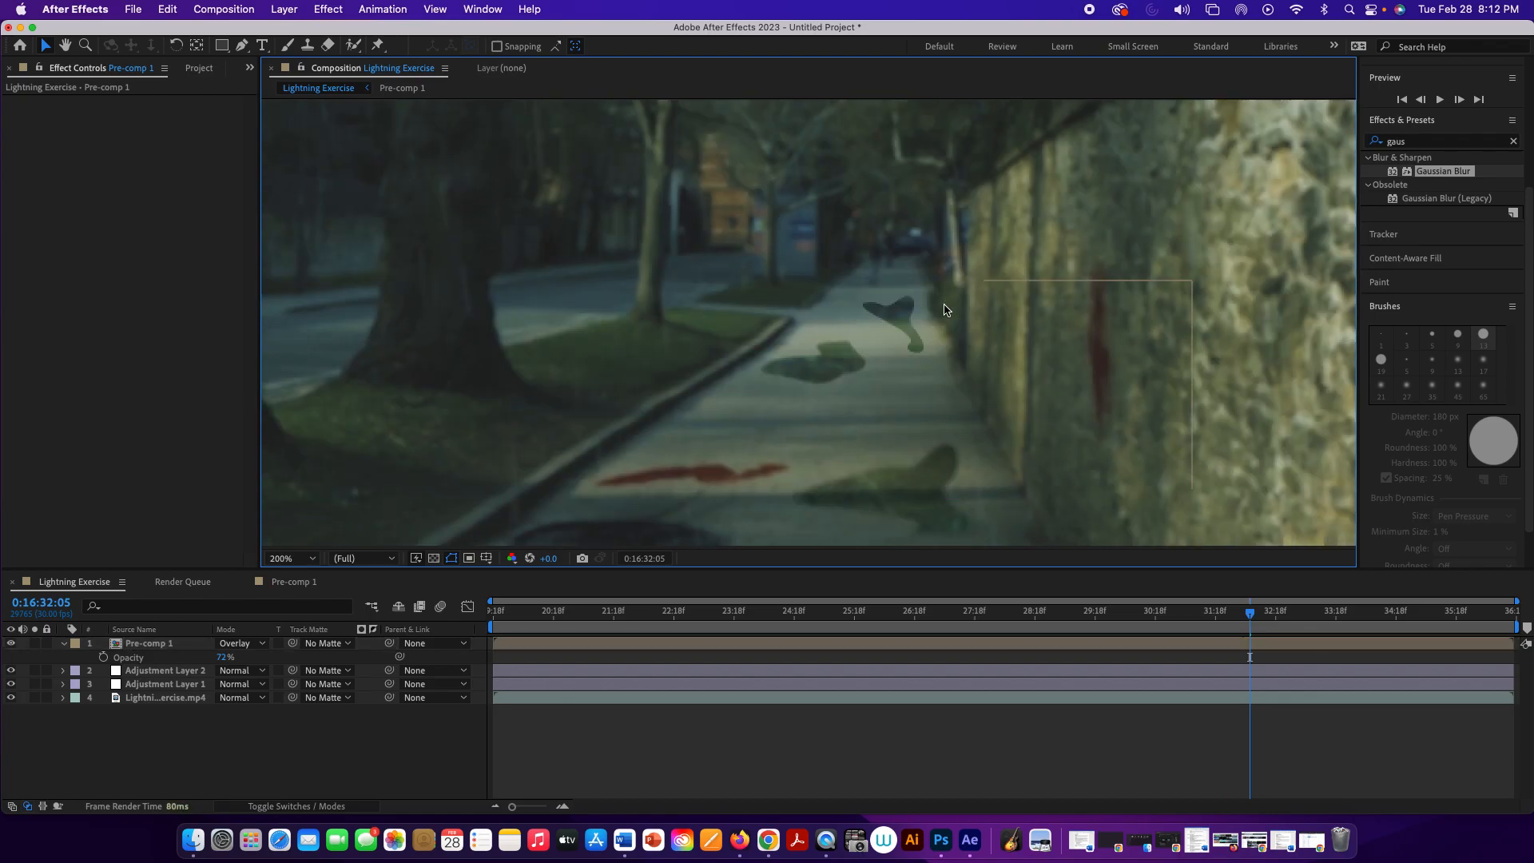
# Step: Reshape the street-side tip of the farthest puddle mask by adjusting its point and curve handle, and expand the Pre-comp 1 layer's properties
pyautogui.press('a')
pyautogui.click(878, 312)
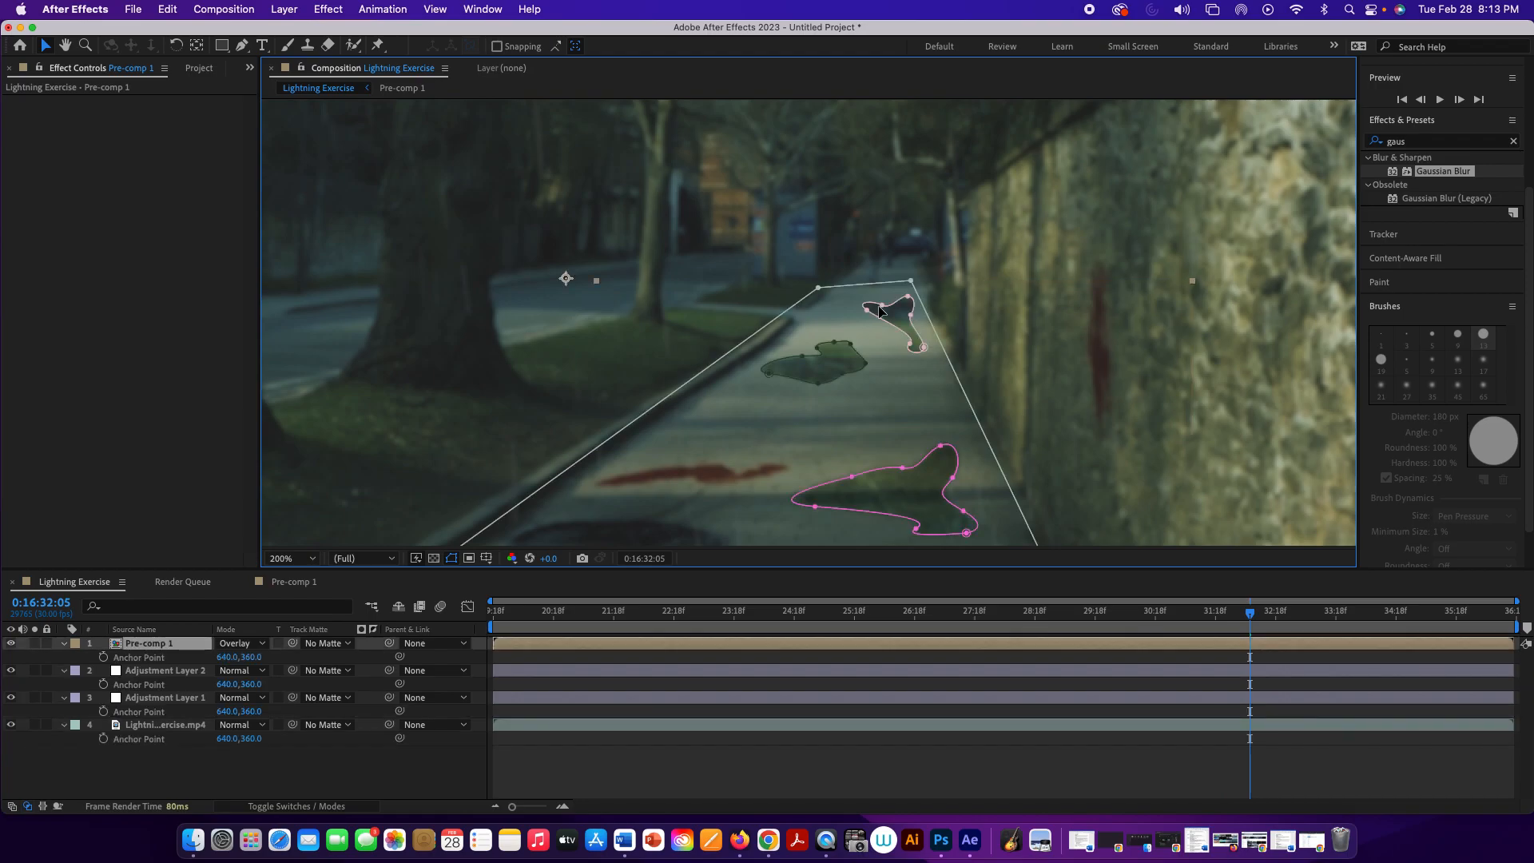
pyautogui.click(873, 314)
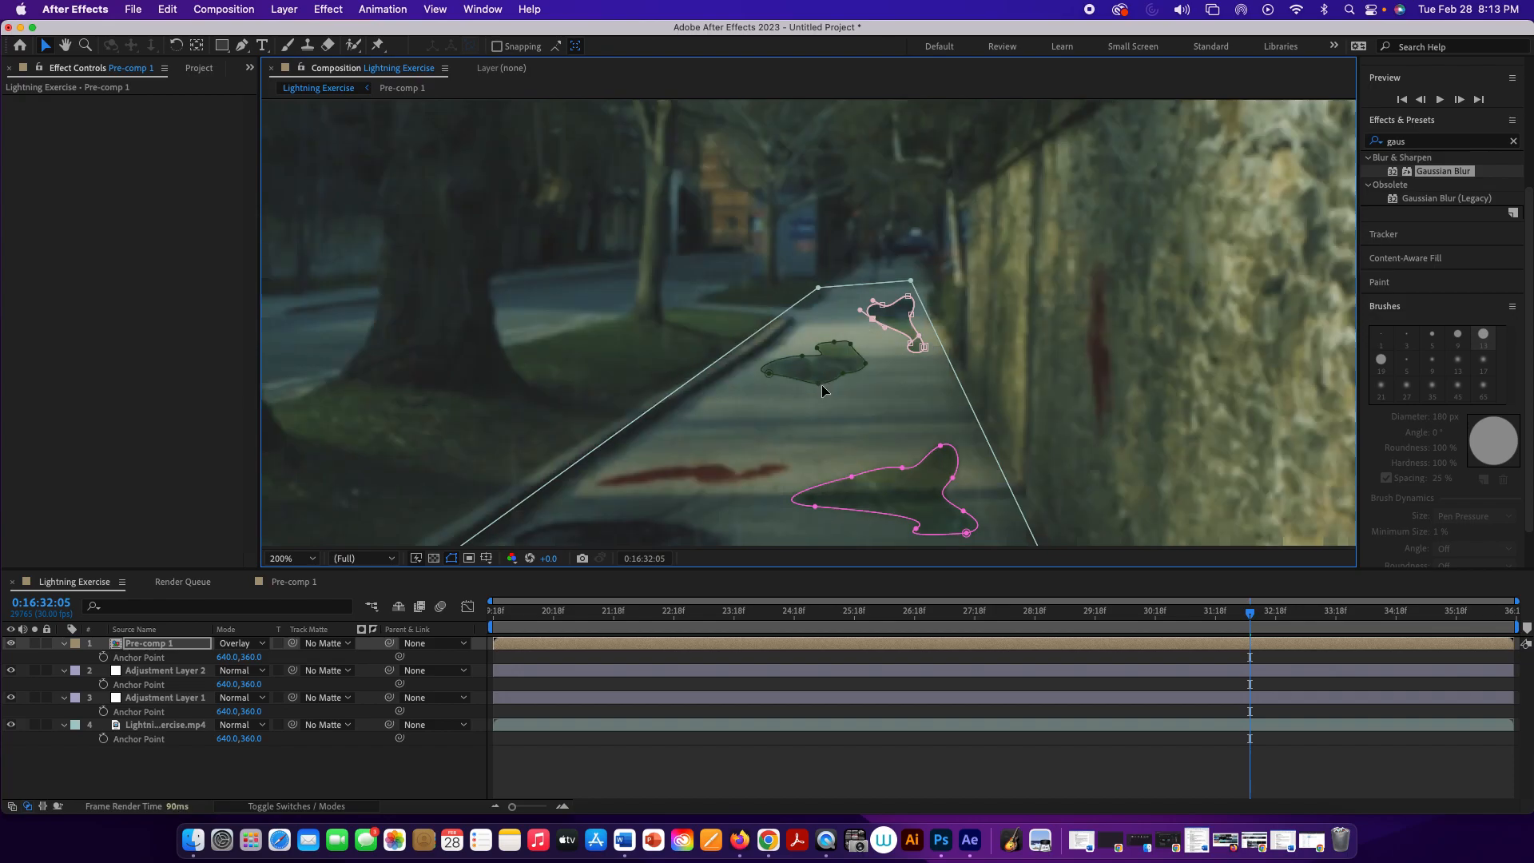
pyautogui.moveTo(872, 300); pyautogui.dragTo(868, 306)
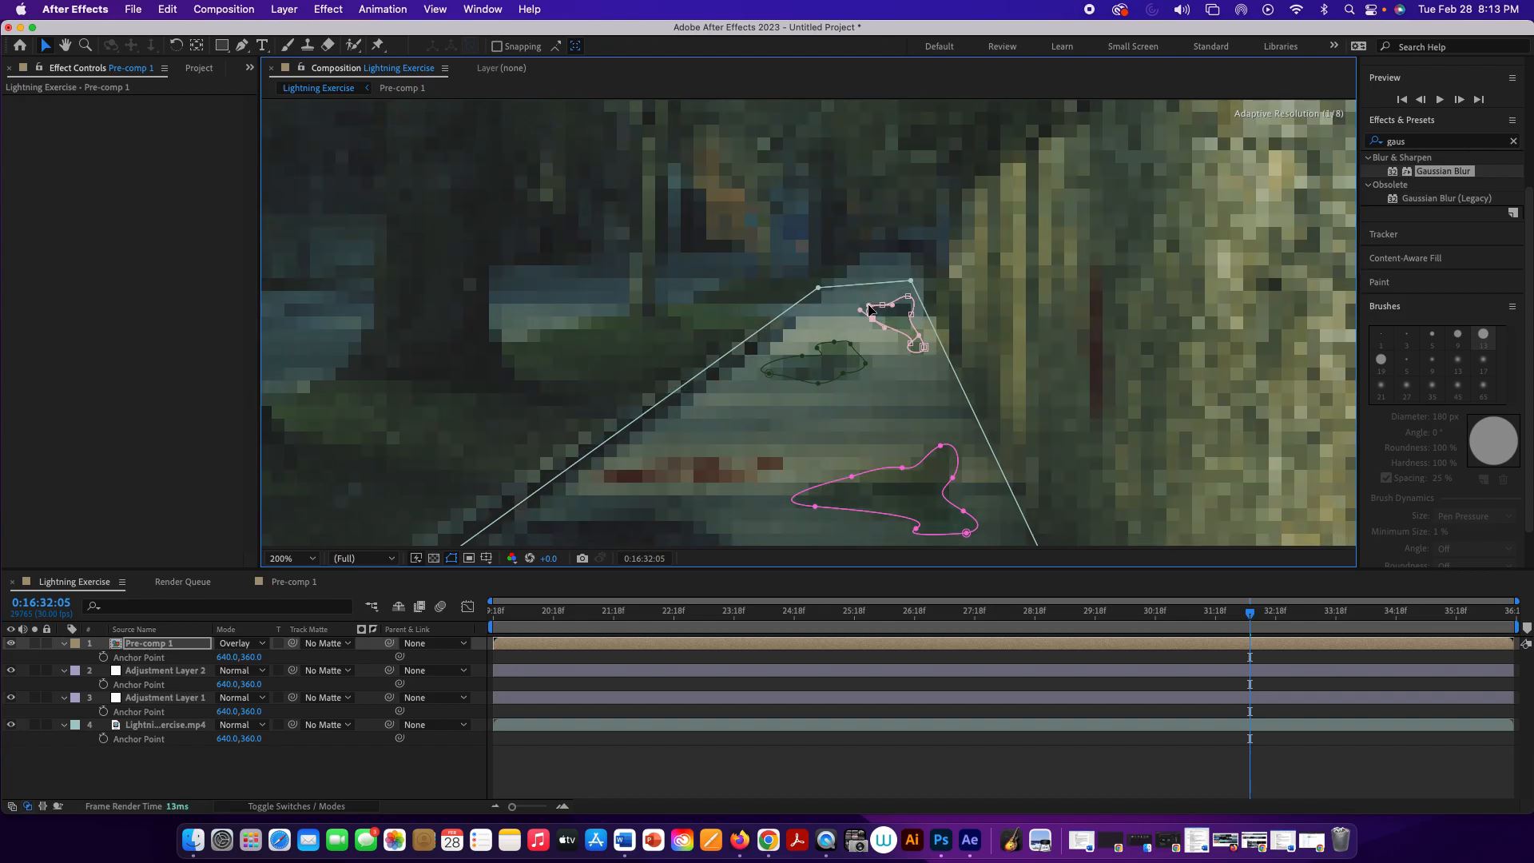
pyautogui.click(67, 645)
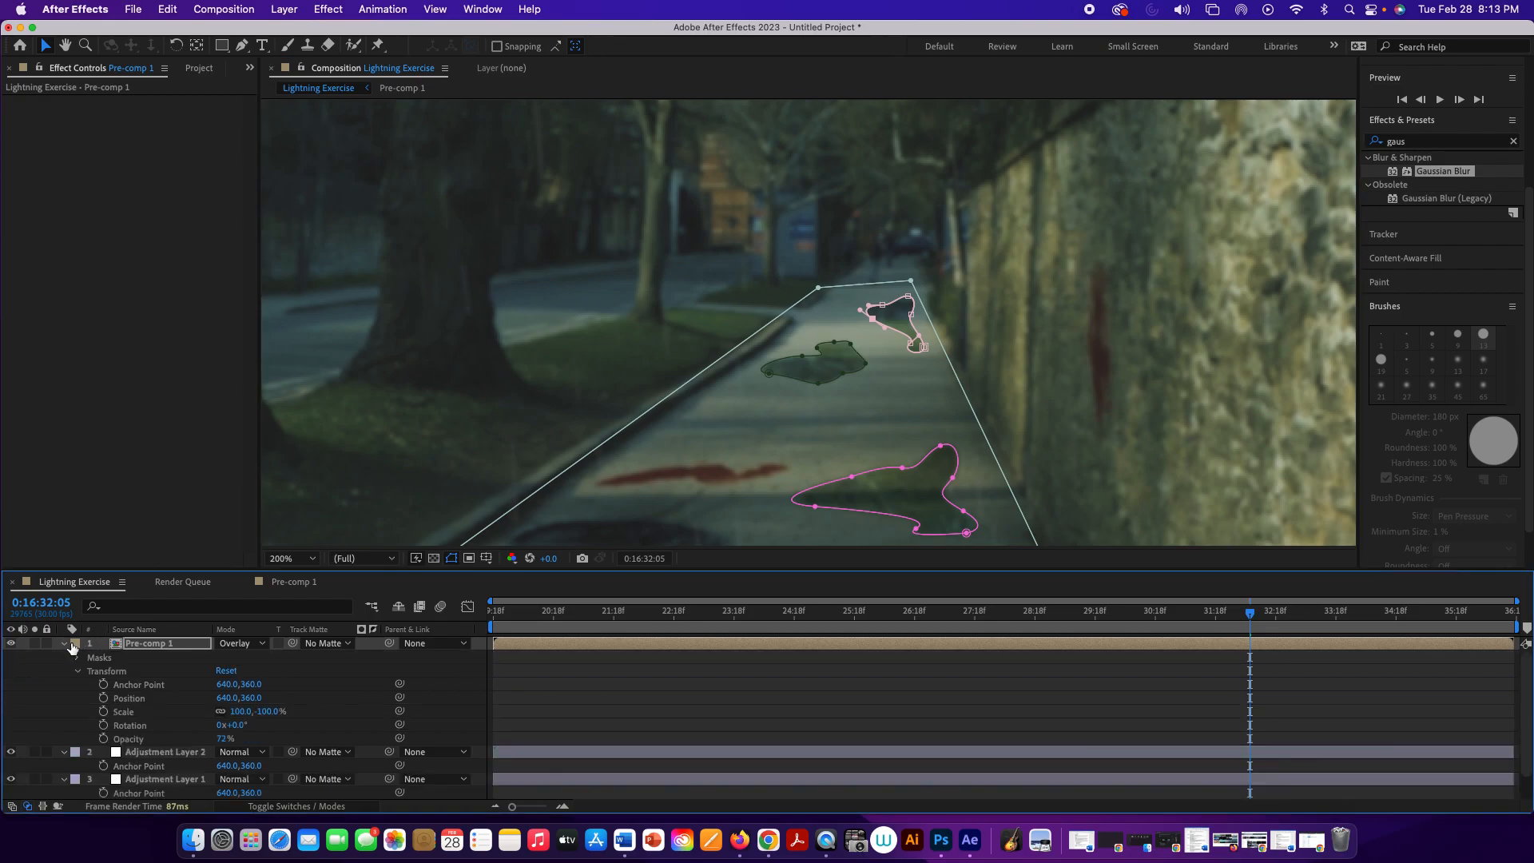
# Step: Set the feather of Mask 5 on Pre-comp 1 to 0.5 pixels and preview the softened puddle edge
pyautogui.click(77, 658)
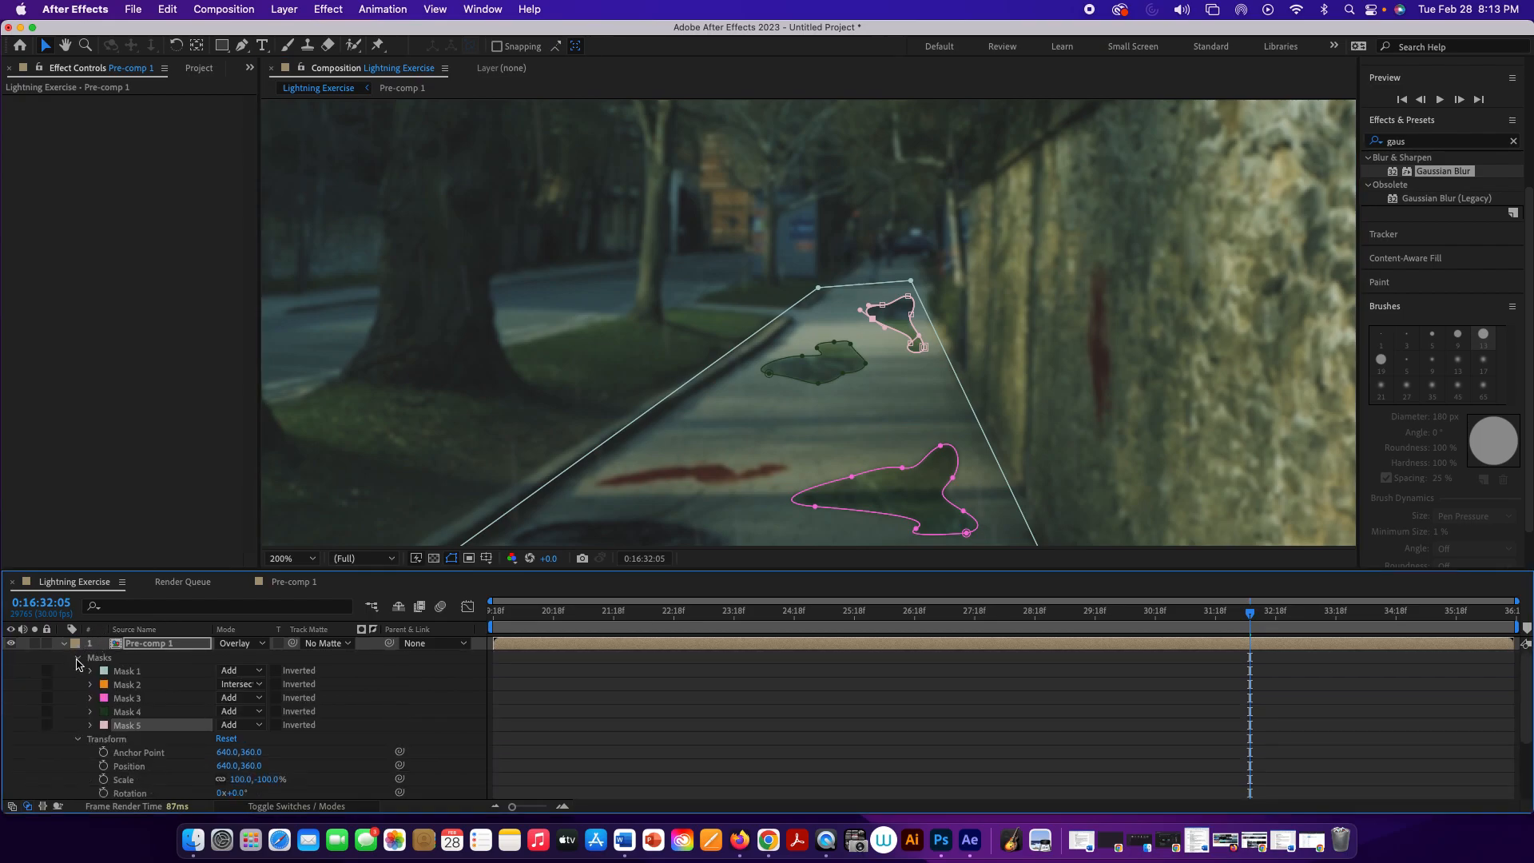
pyautogui.click(90, 725)
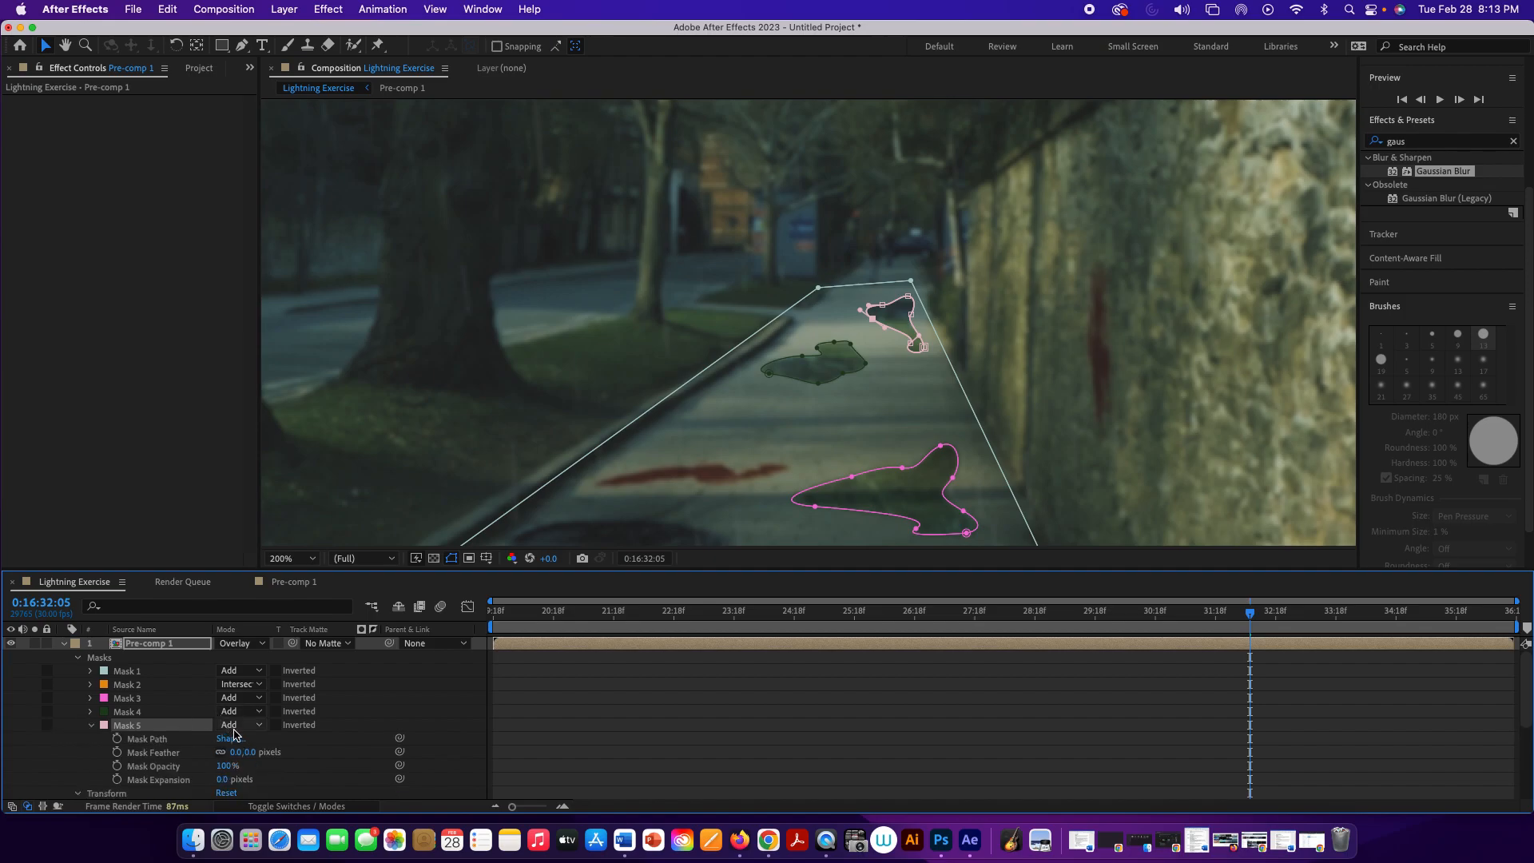
pyautogui.click(250, 752)
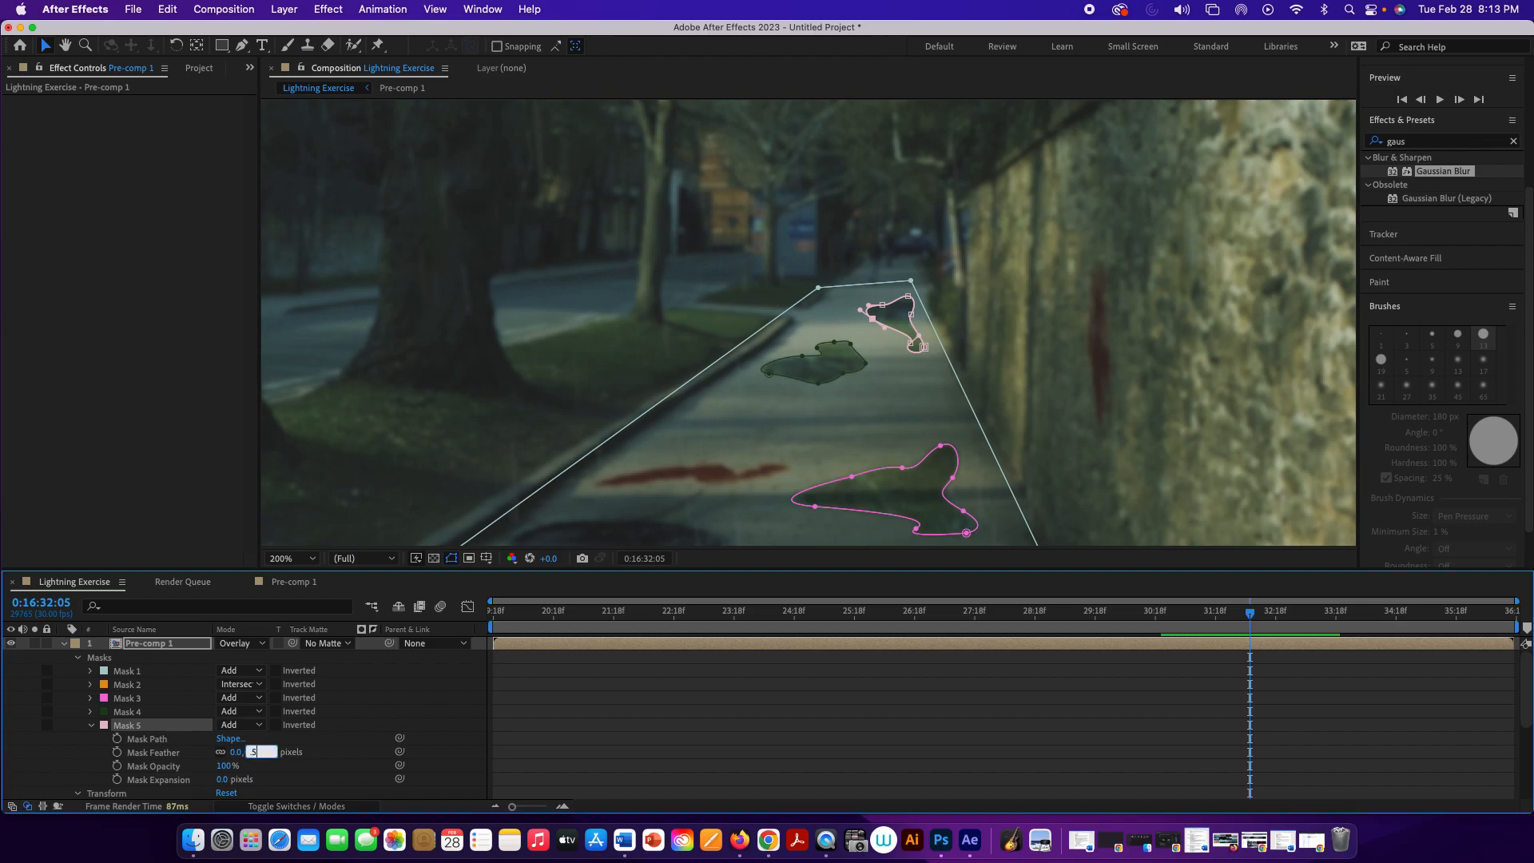
pyautogui.press('Return')
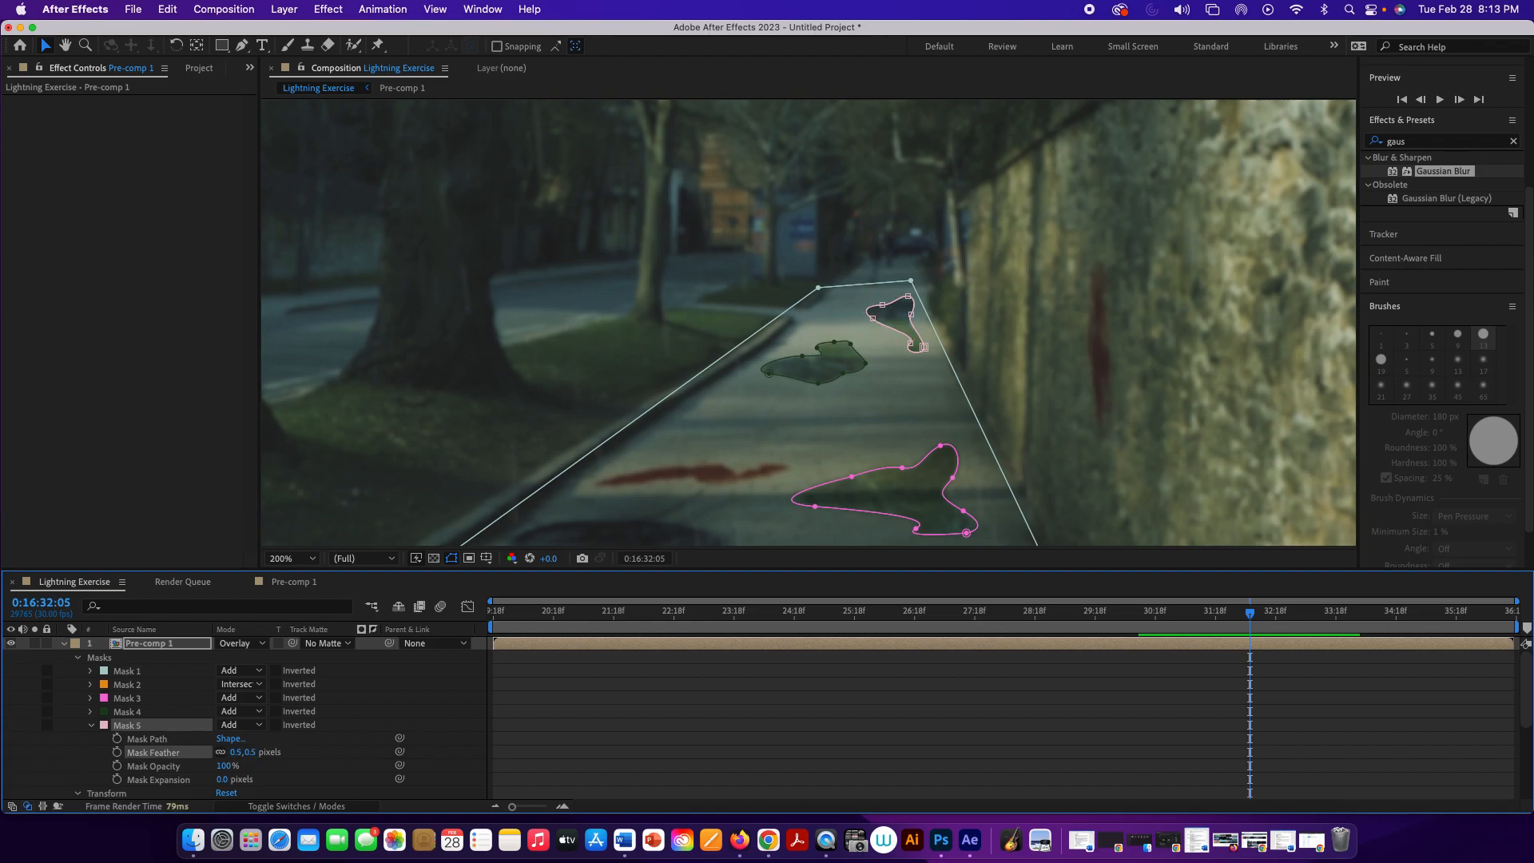
pyautogui.click(235, 495)
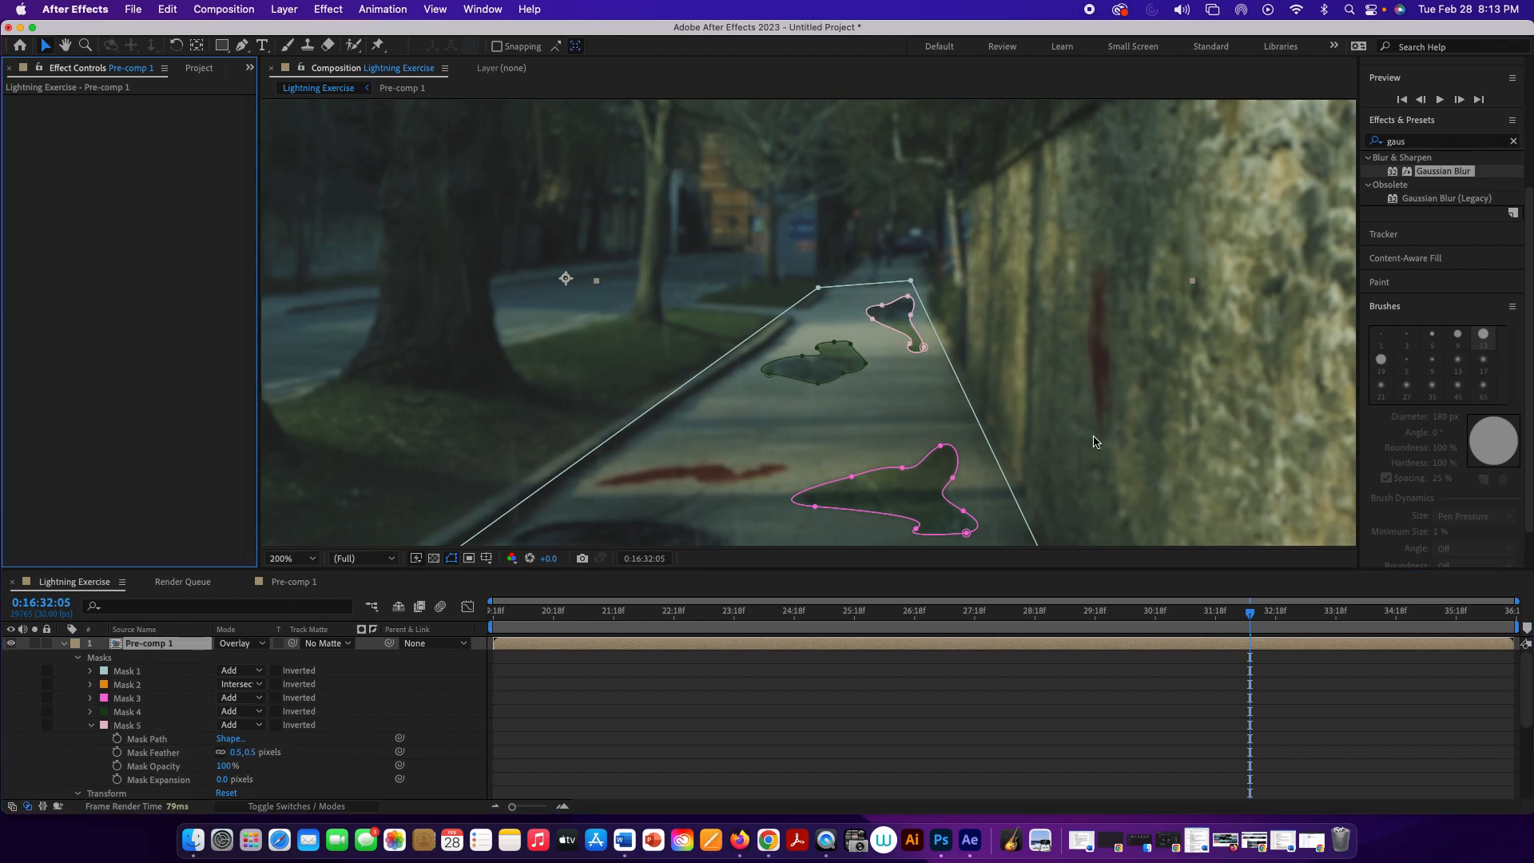
pyautogui.press('space')
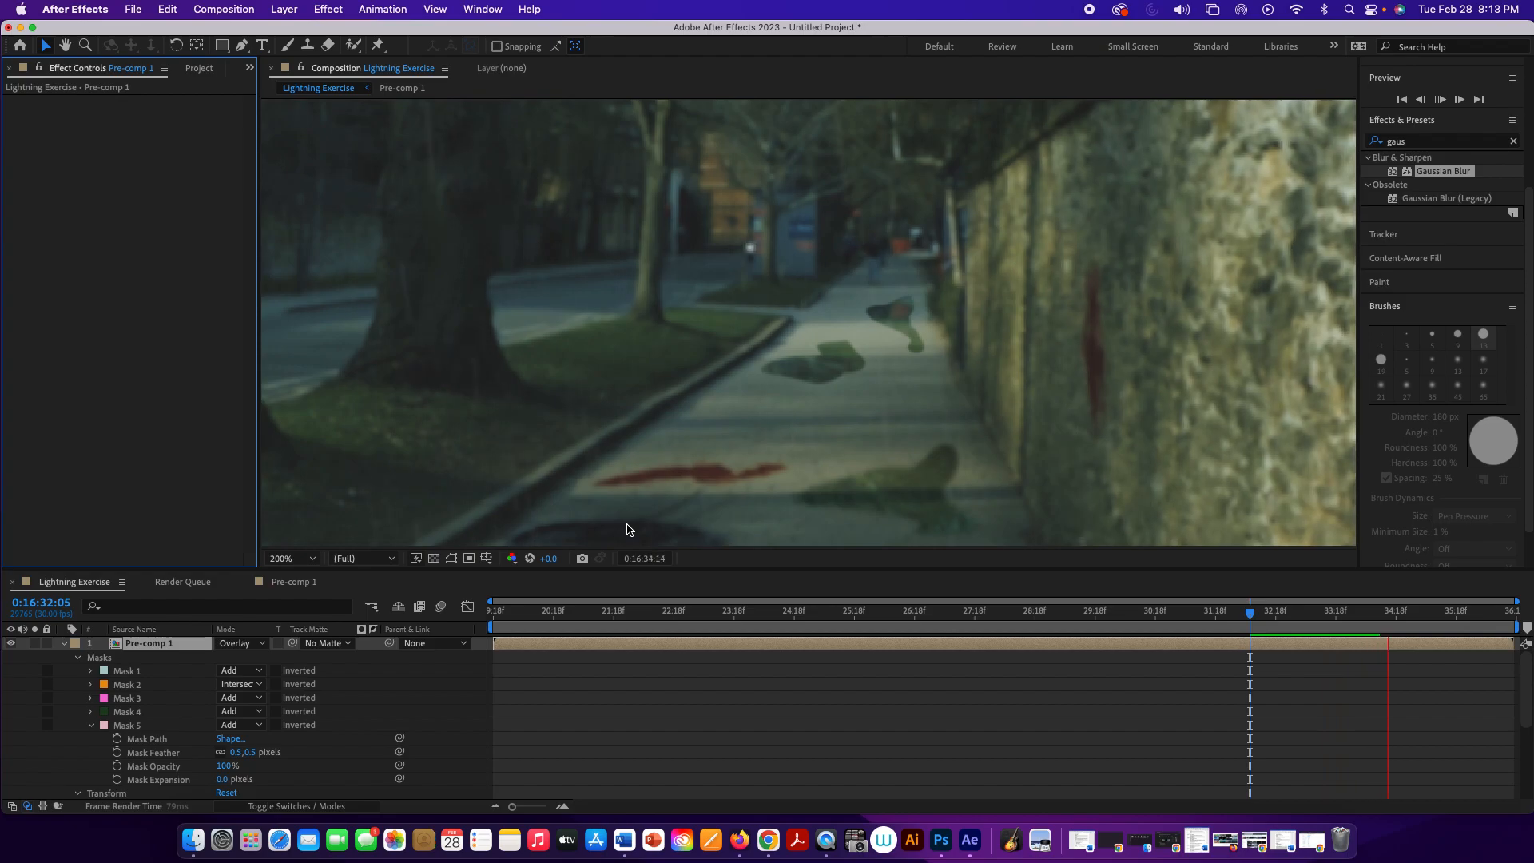
pyautogui.press('space')
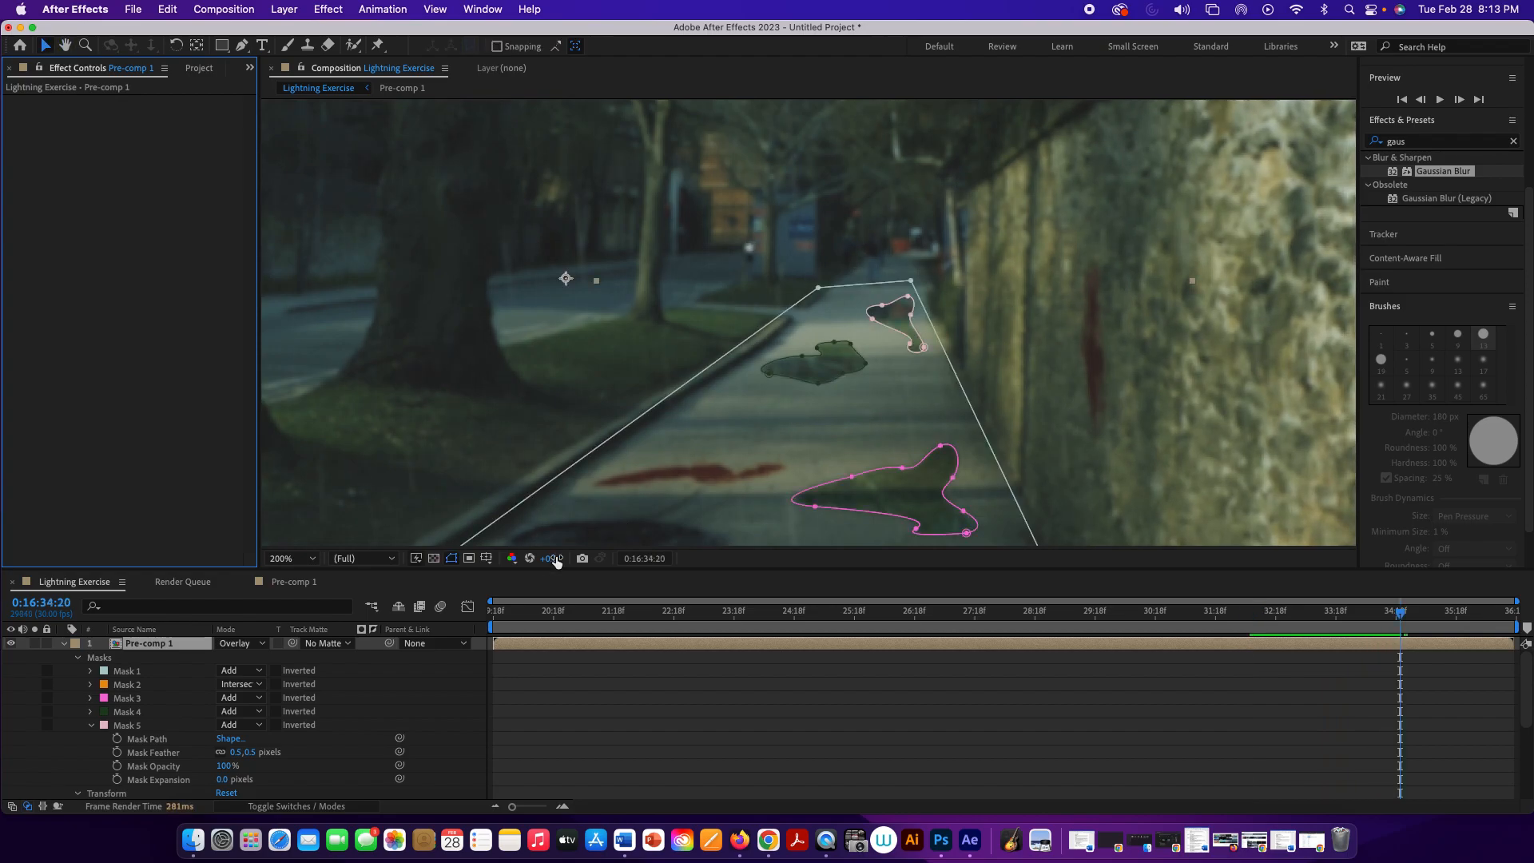
# Step: Change the Pre-comp 1 layer's blending mode to Normal
pyautogui.click(159, 647)
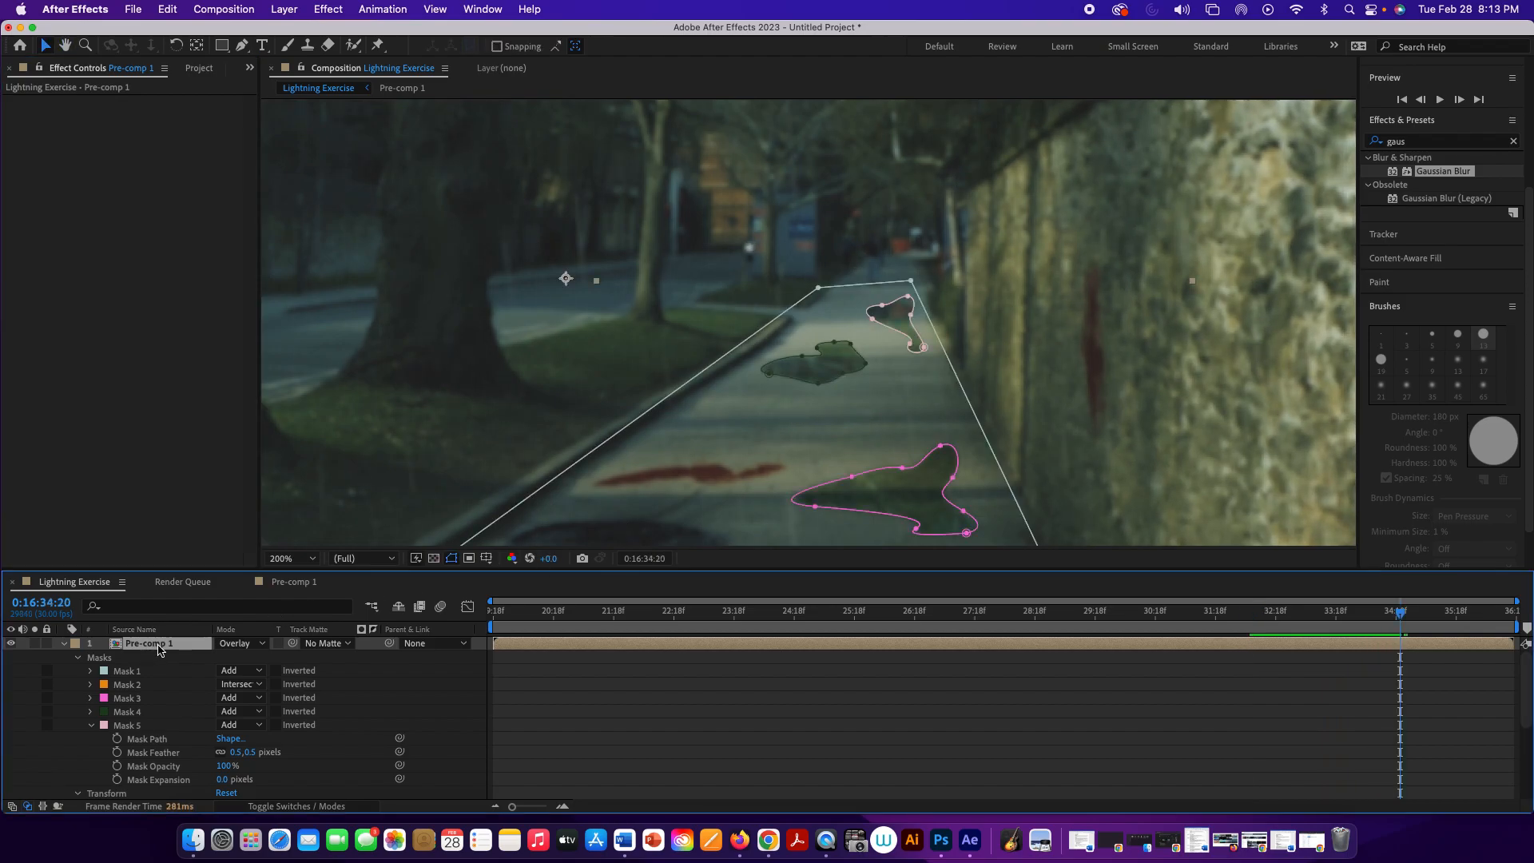
pyautogui.click(264, 646)
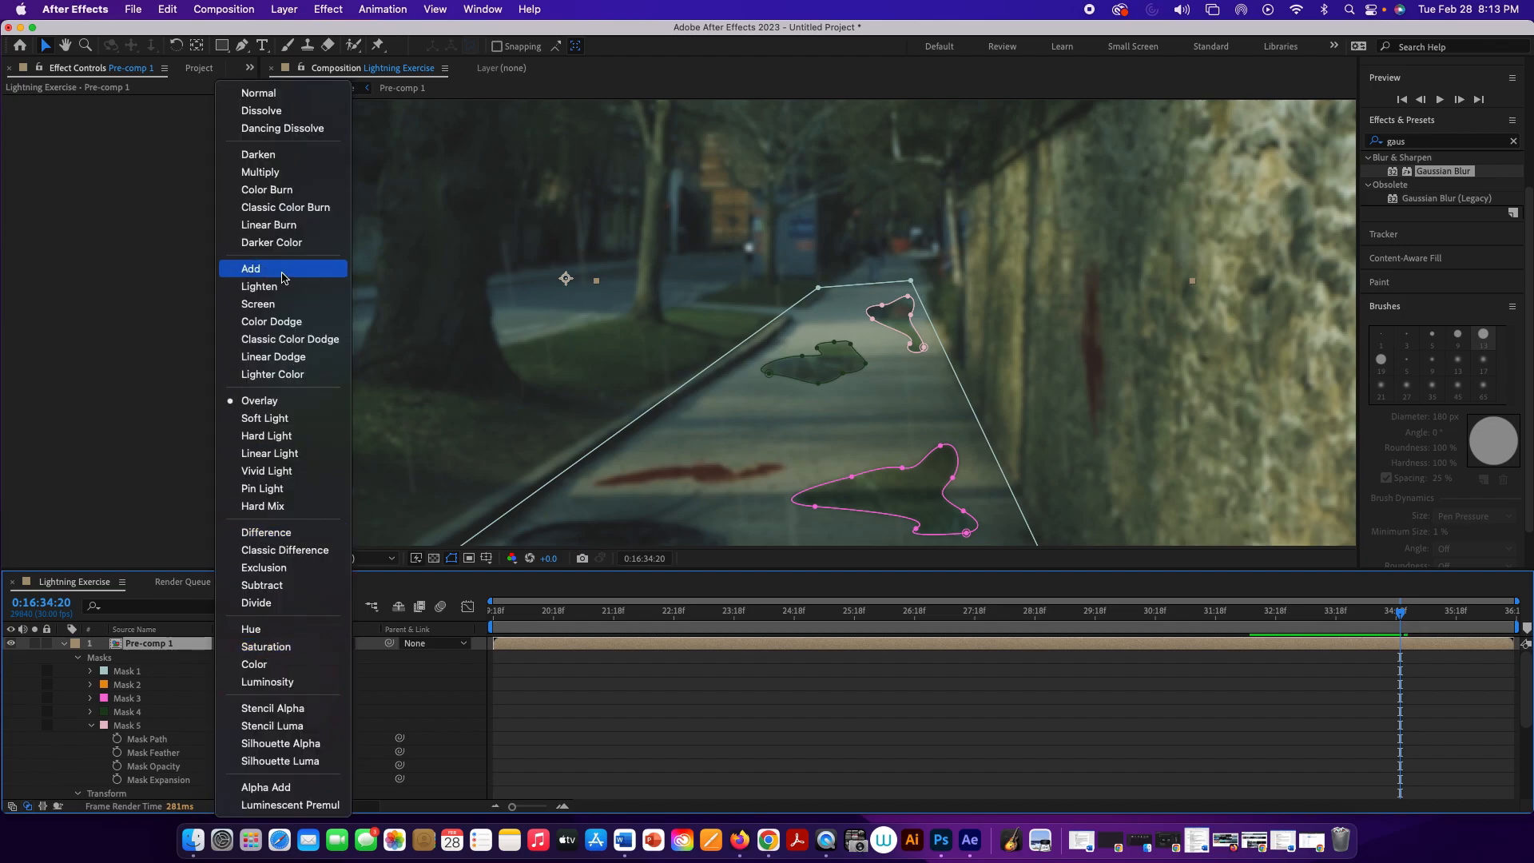
pyautogui.click(257, 96)
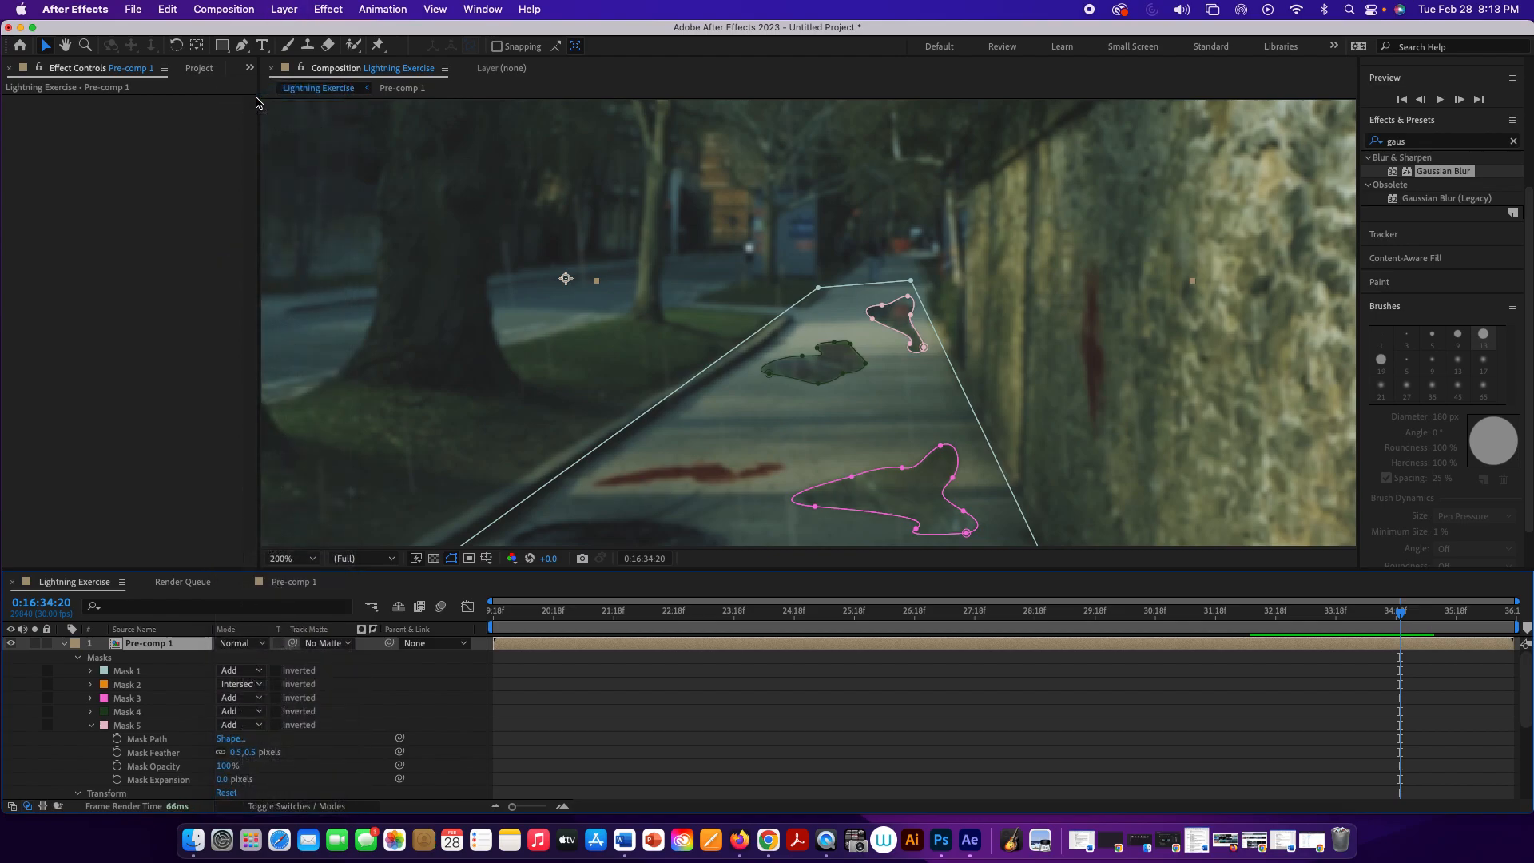
pyautogui.click(1044, 375)
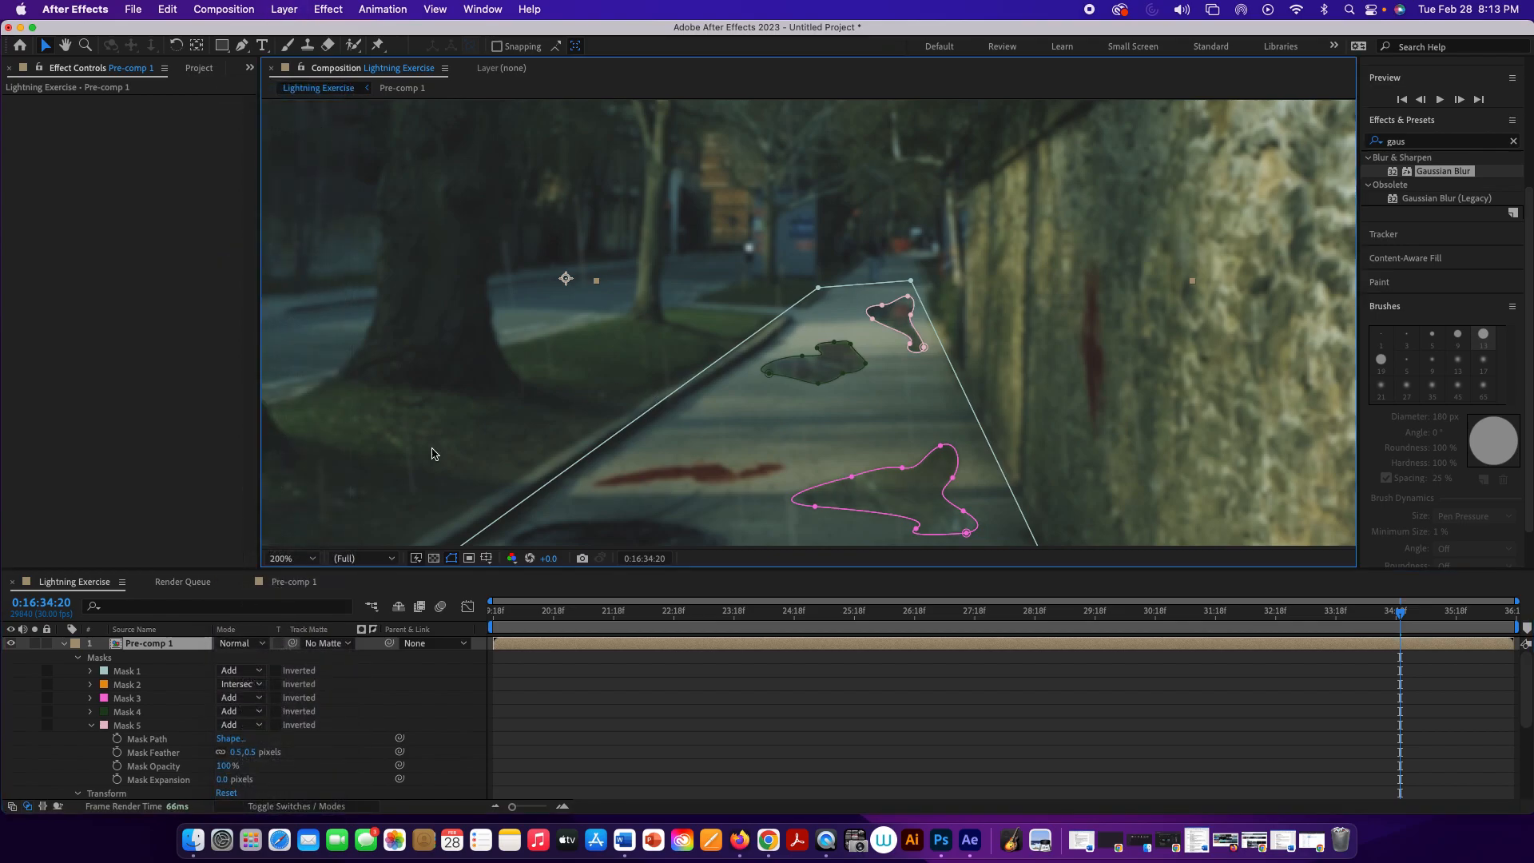
# Step: Set the Pre-comp 1 layer's opacity to 89% and preview the puddles in the full frame
pyautogui.click(65, 647)
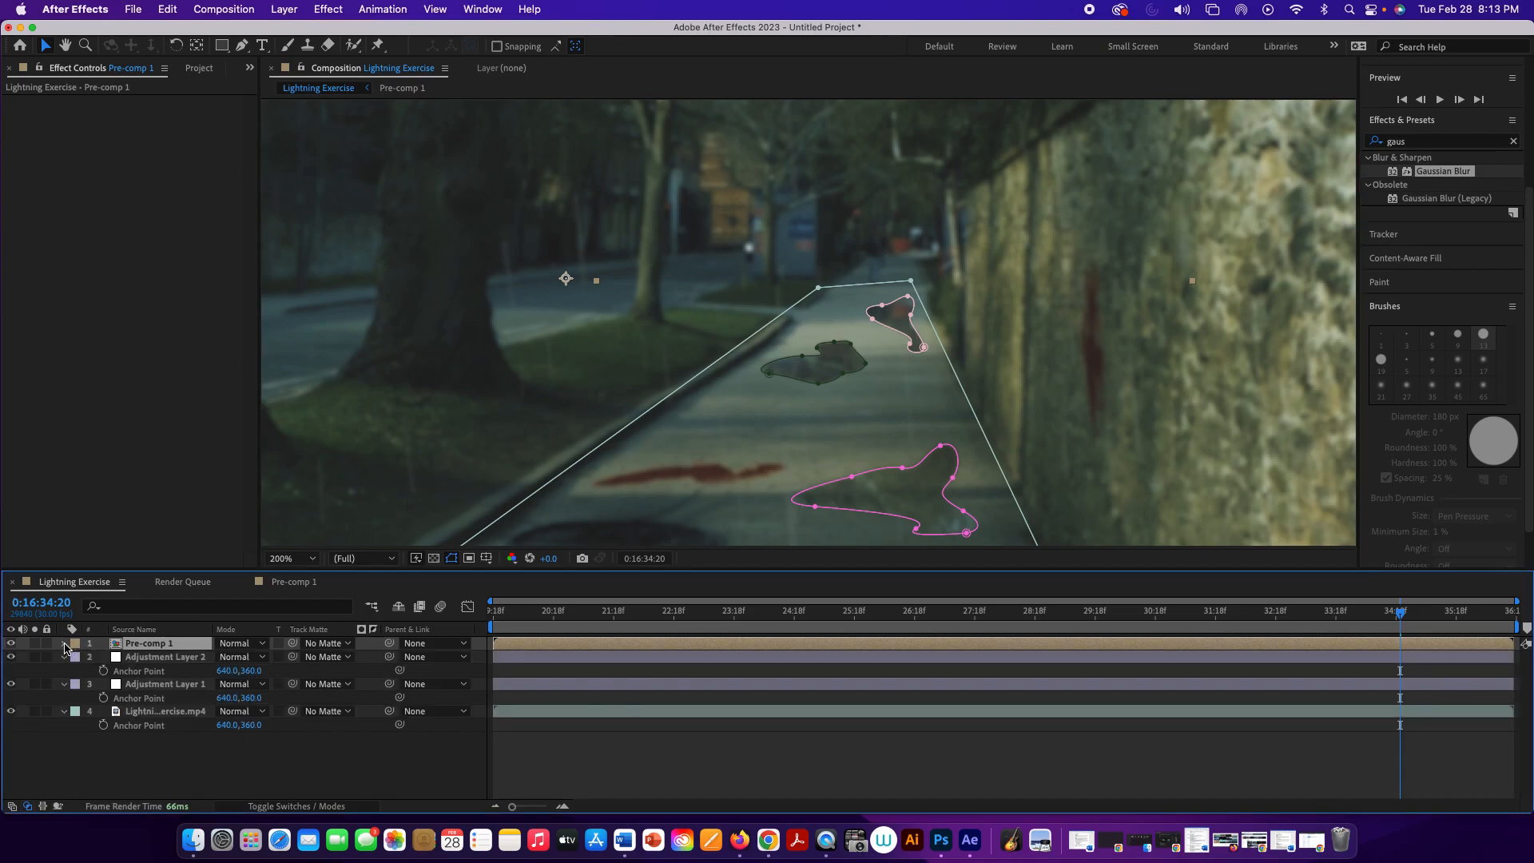
pyautogui.click(65, 645)
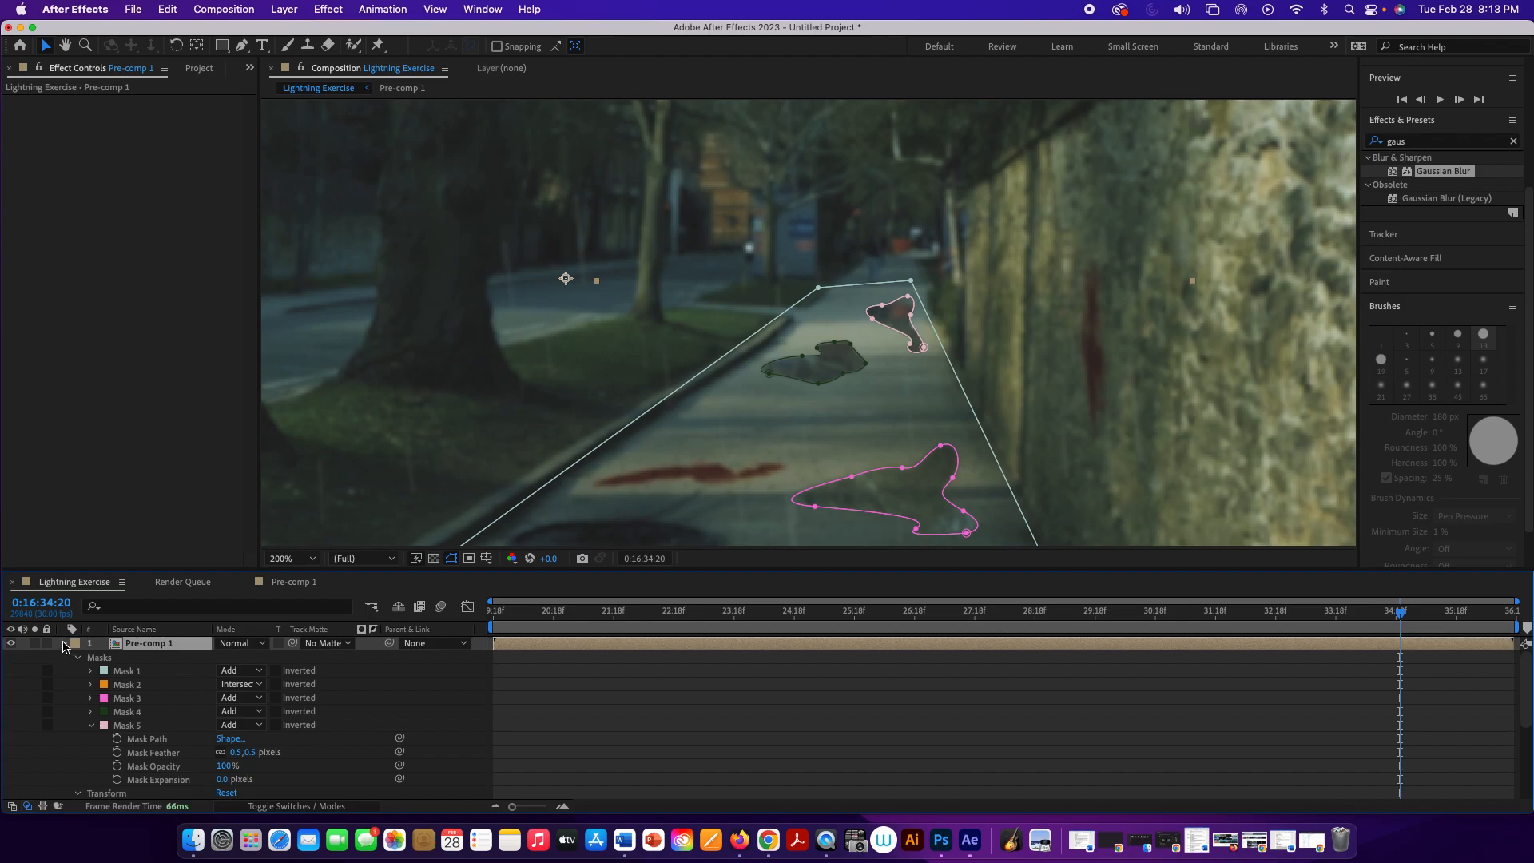
pyautogui.click(66, 645)
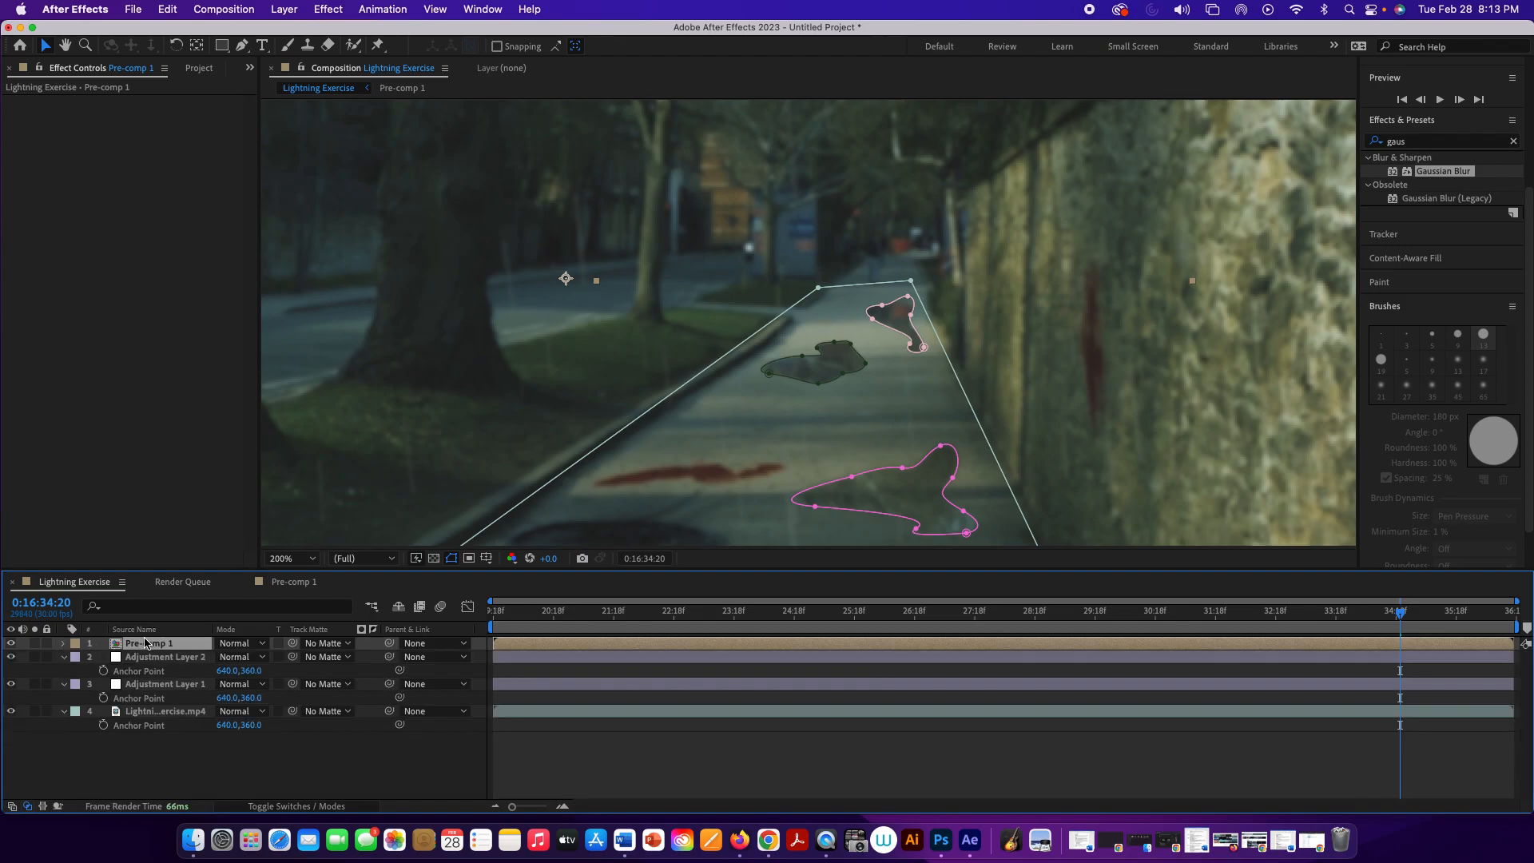
pyautogui.press('t')
pyautogui.moveTo(223, 658); pyautogui.dragTo(237, 666)
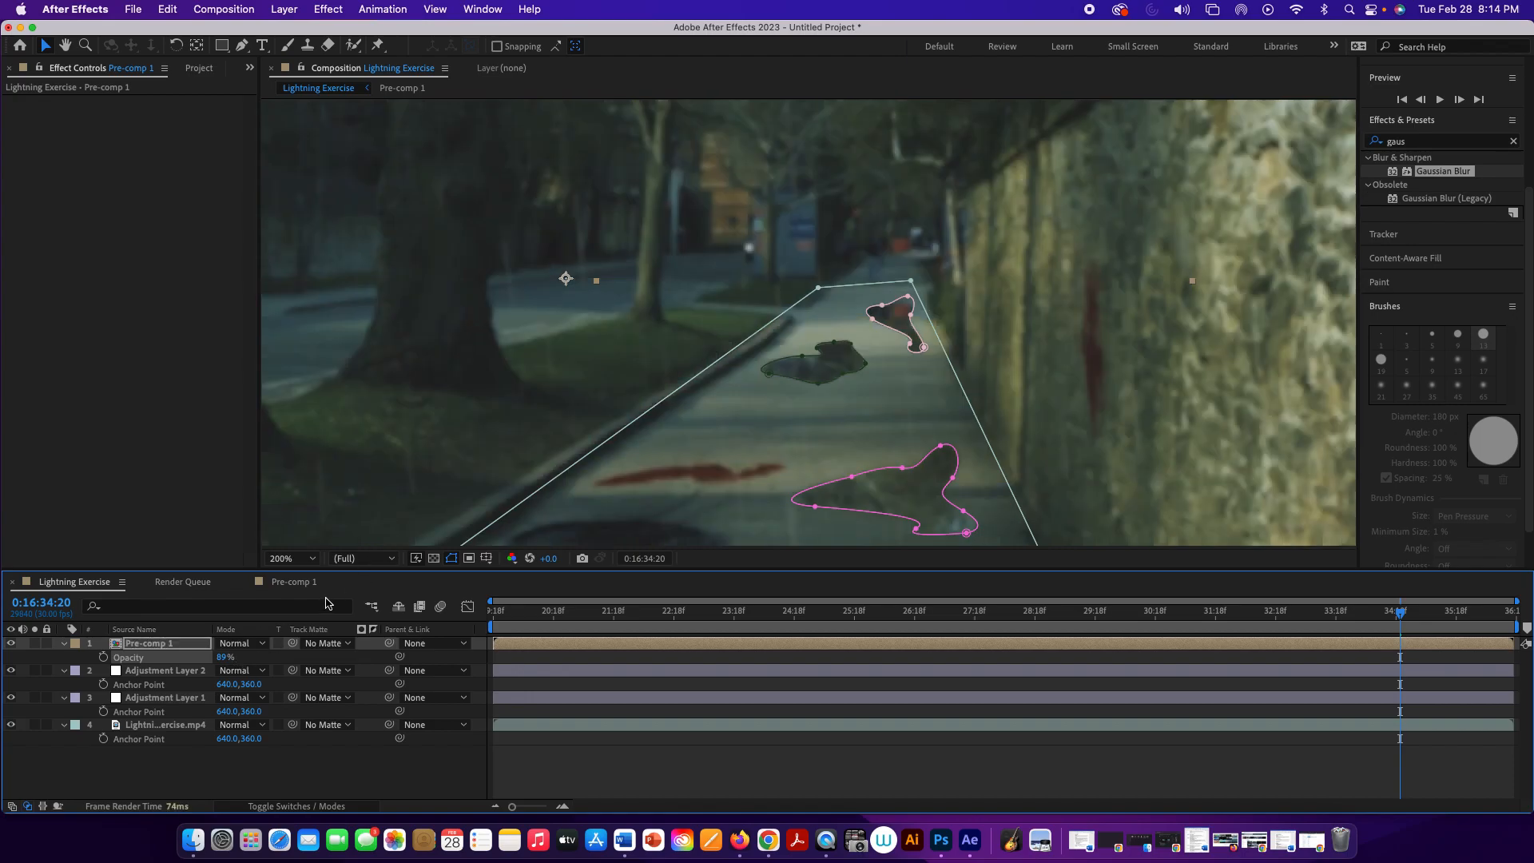
pyautogui.click(1046, 443)
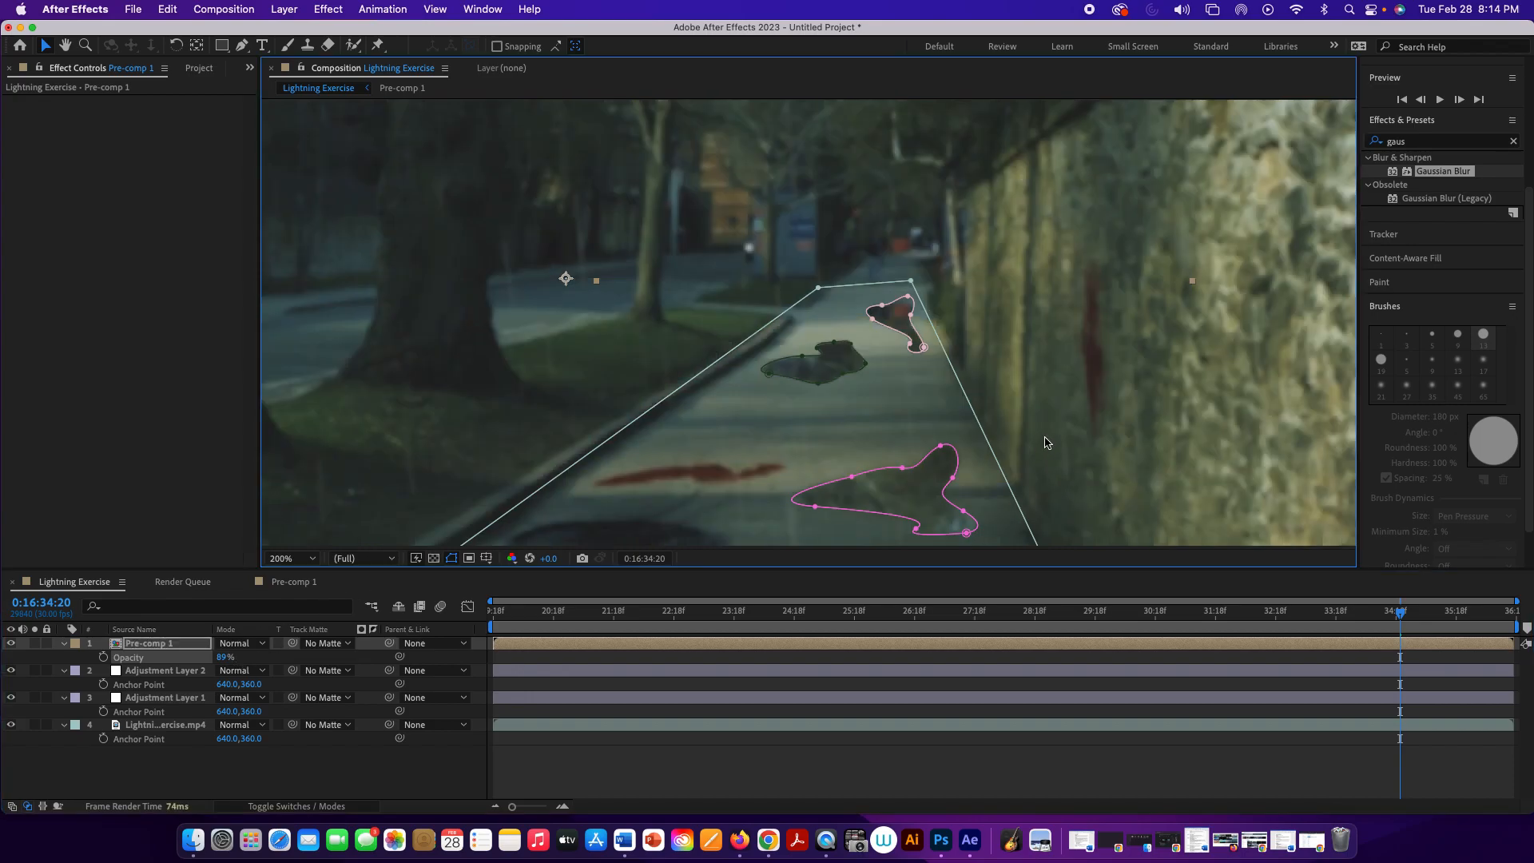
pyautogui.scroll(-4, 1044, 438)
pyautogui.press('space')
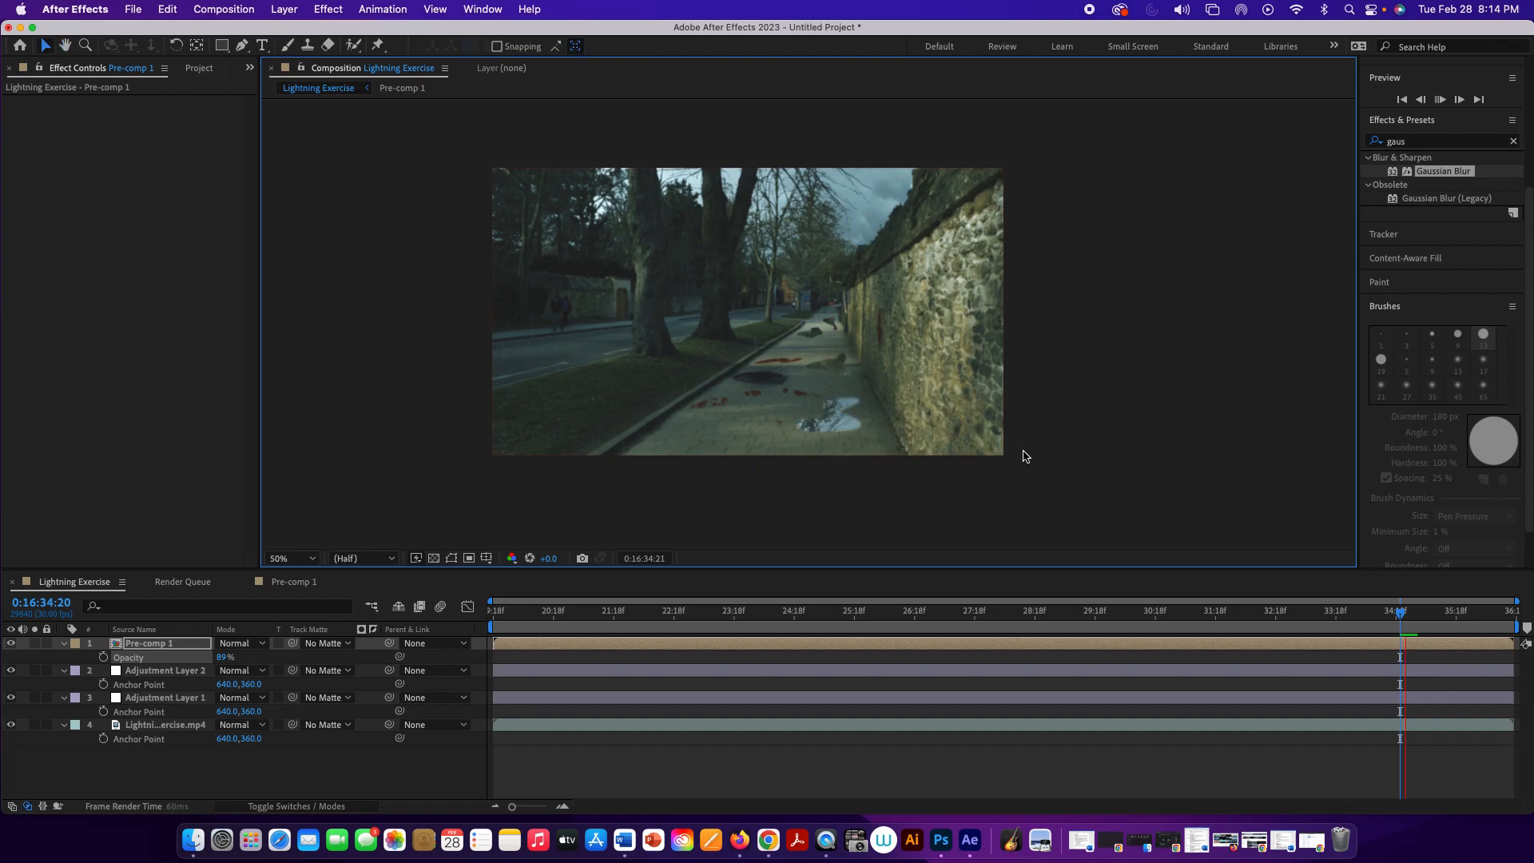
pyautogui.press('space')
# Step: Set the Pre-comp 1 layer's opacity to 79% and preview the puddles at the clip's start and around 0:16:31
pyautogui.moveTo(222, 659); pyautogui.dragTo(212, 659)
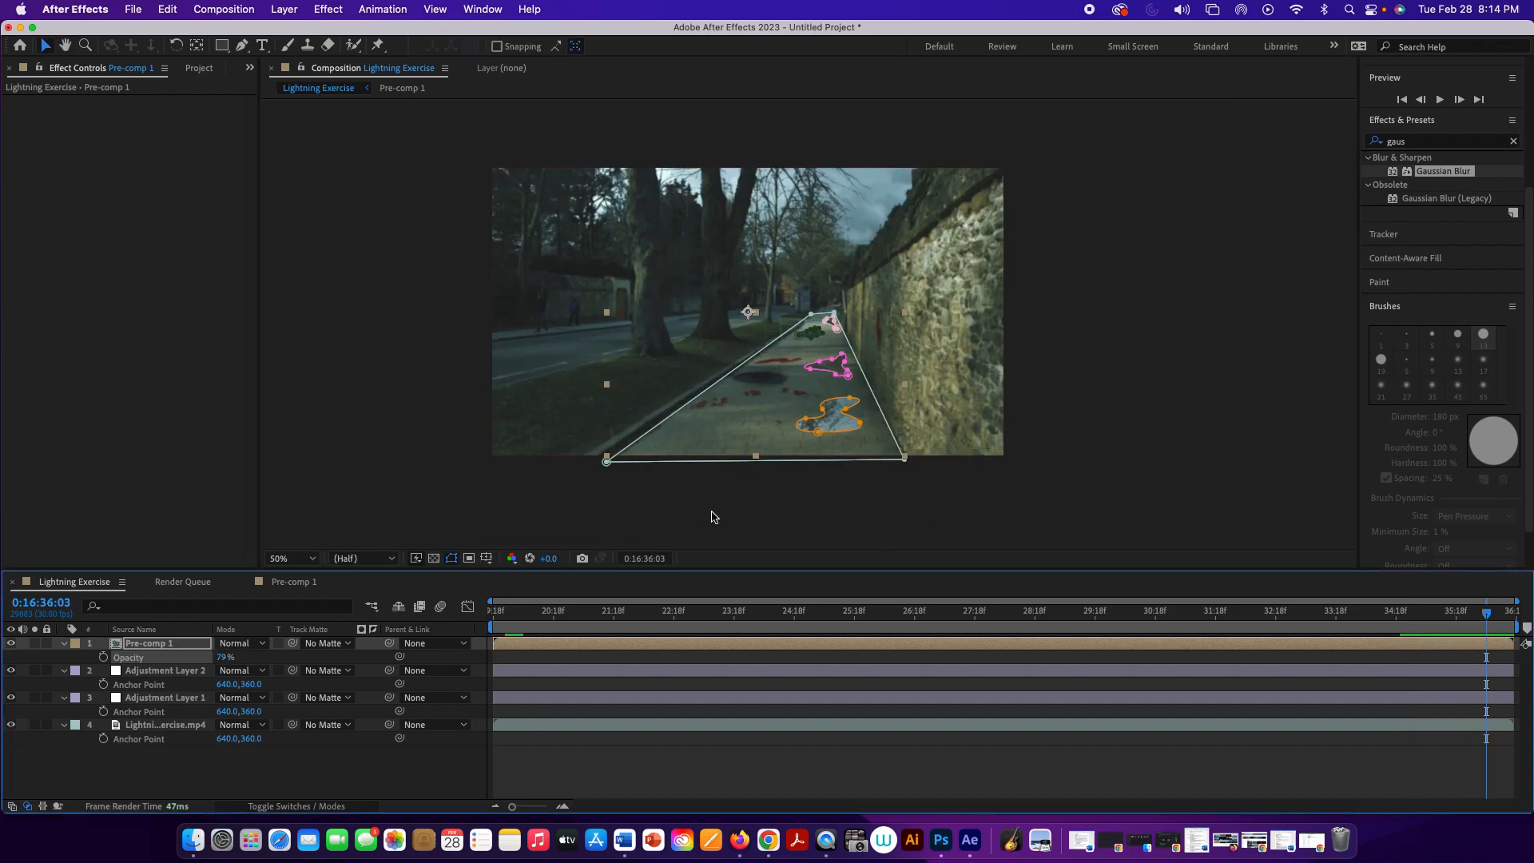
pyautogui.click(839, 507)
pyautogui.press('space')
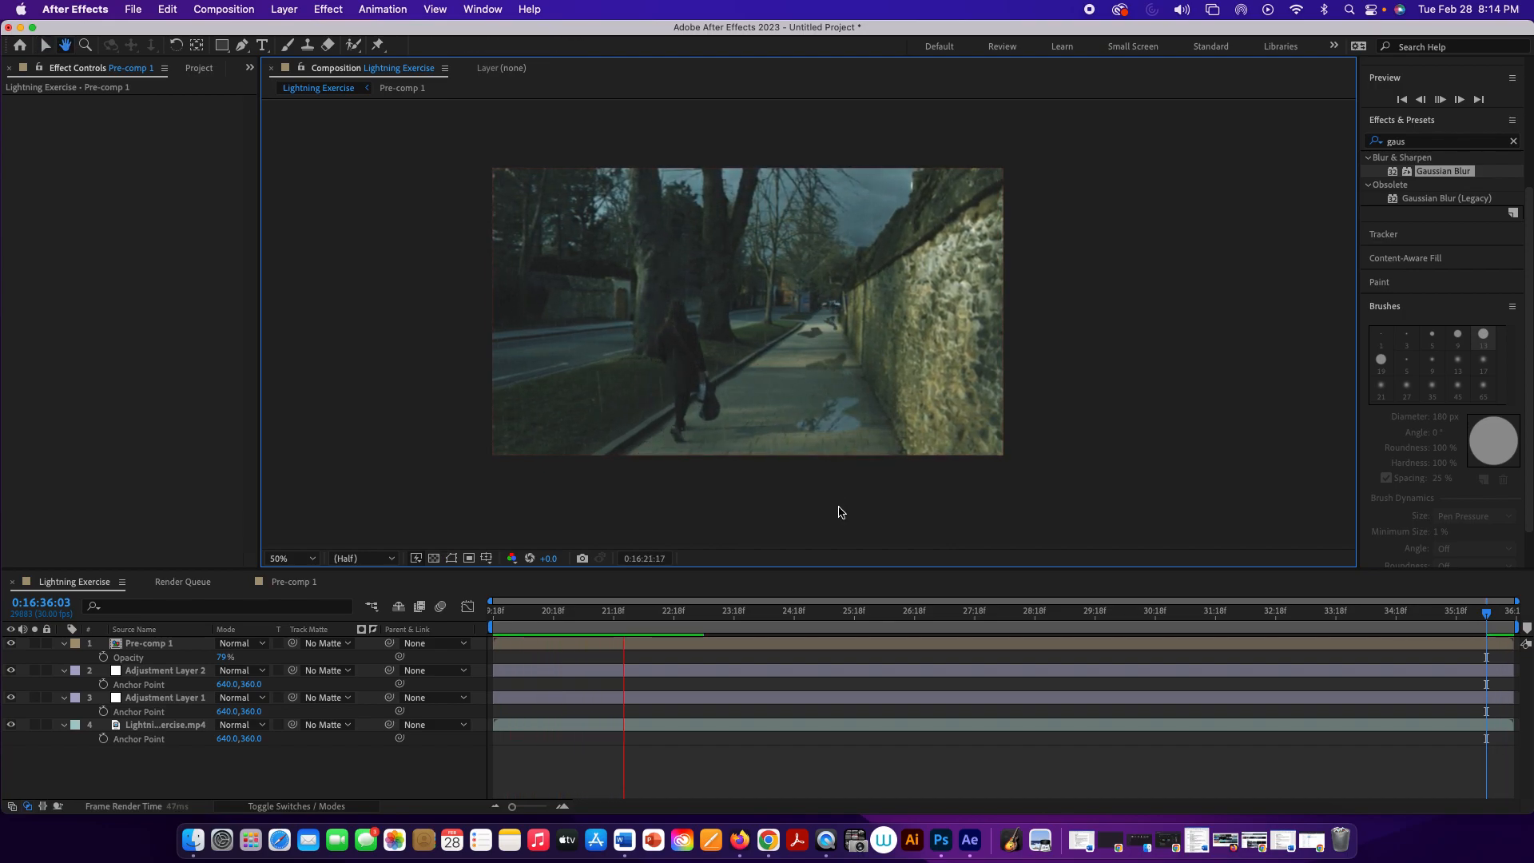
pyautogui.click(461, 620)
pyautogui.moveTo(518, 615); pyautogui.dragTo(1175, 692)
pyautogui.press('space')
pyautogui.press('space')
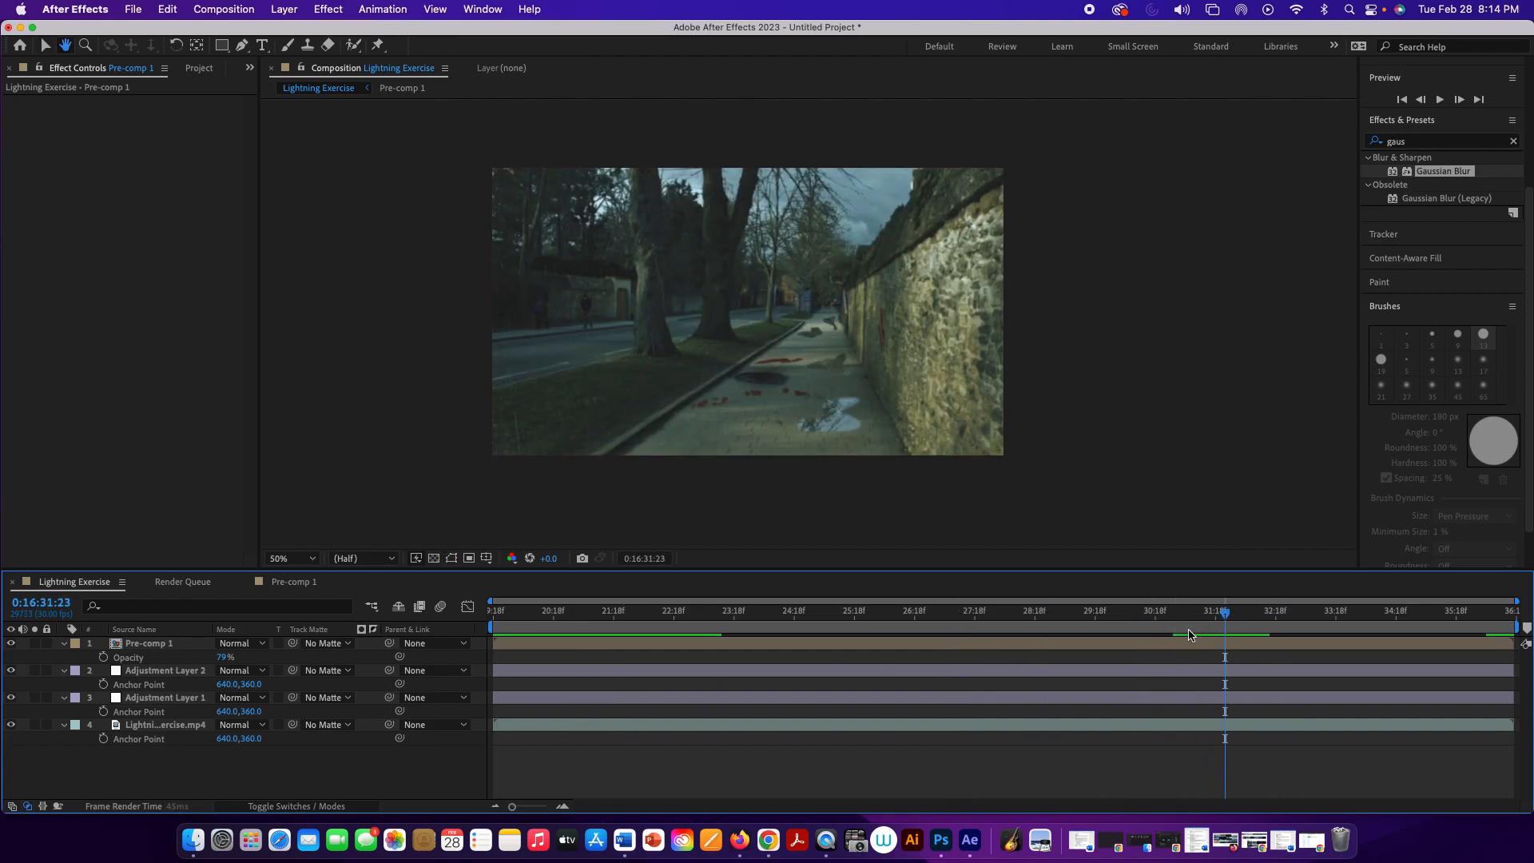
# Step: Add a Position keyframe to the Pre-comp 1 layer at 0:16:21:06
pyautogui.moveTo(1223, 614); pyautogui.dragTo(589, 628)
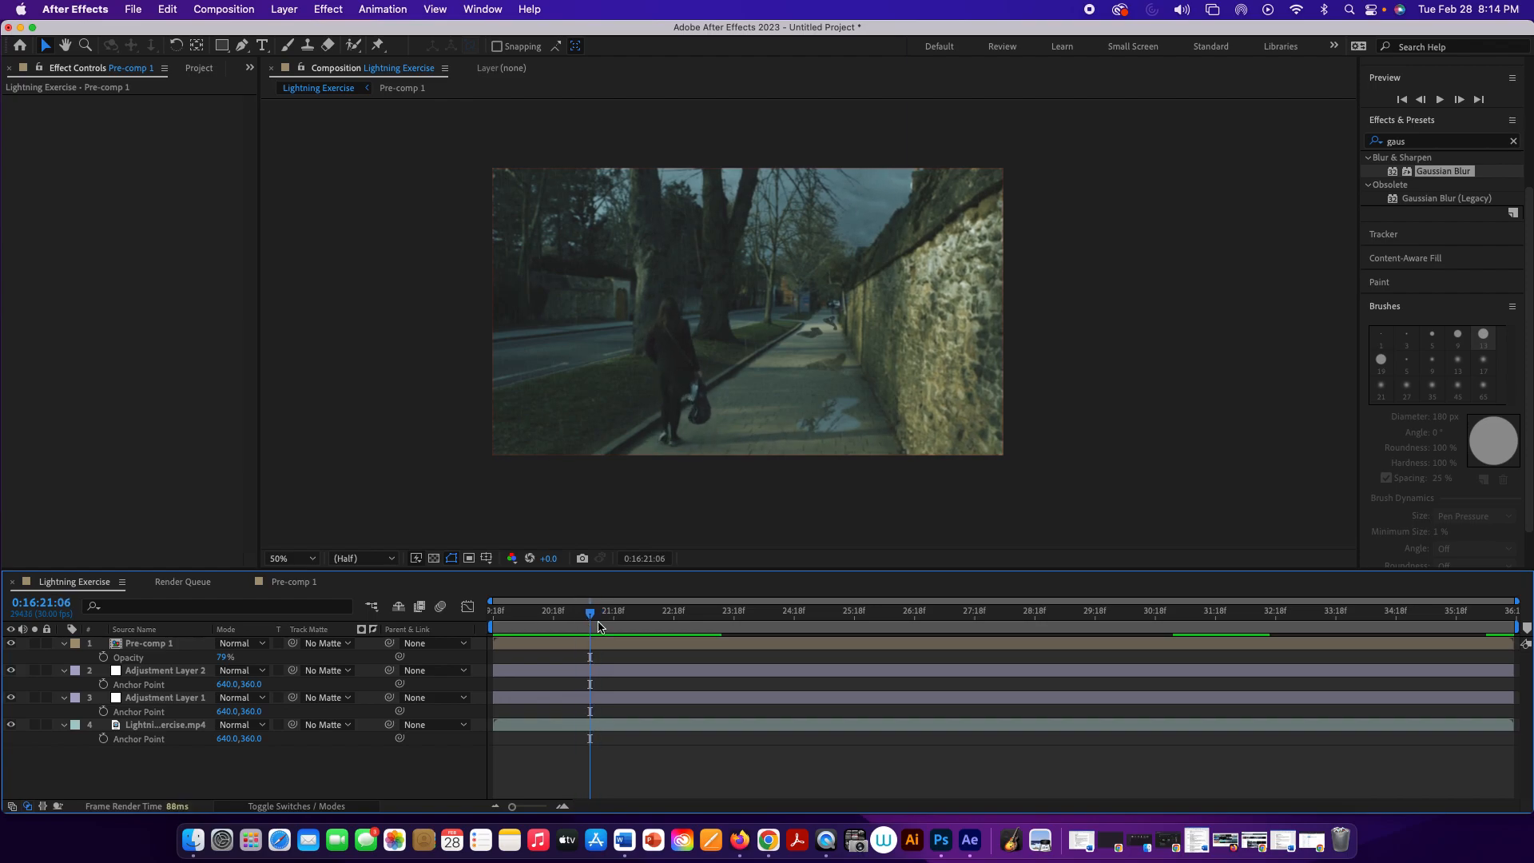
pyautogui.click(184, 645)
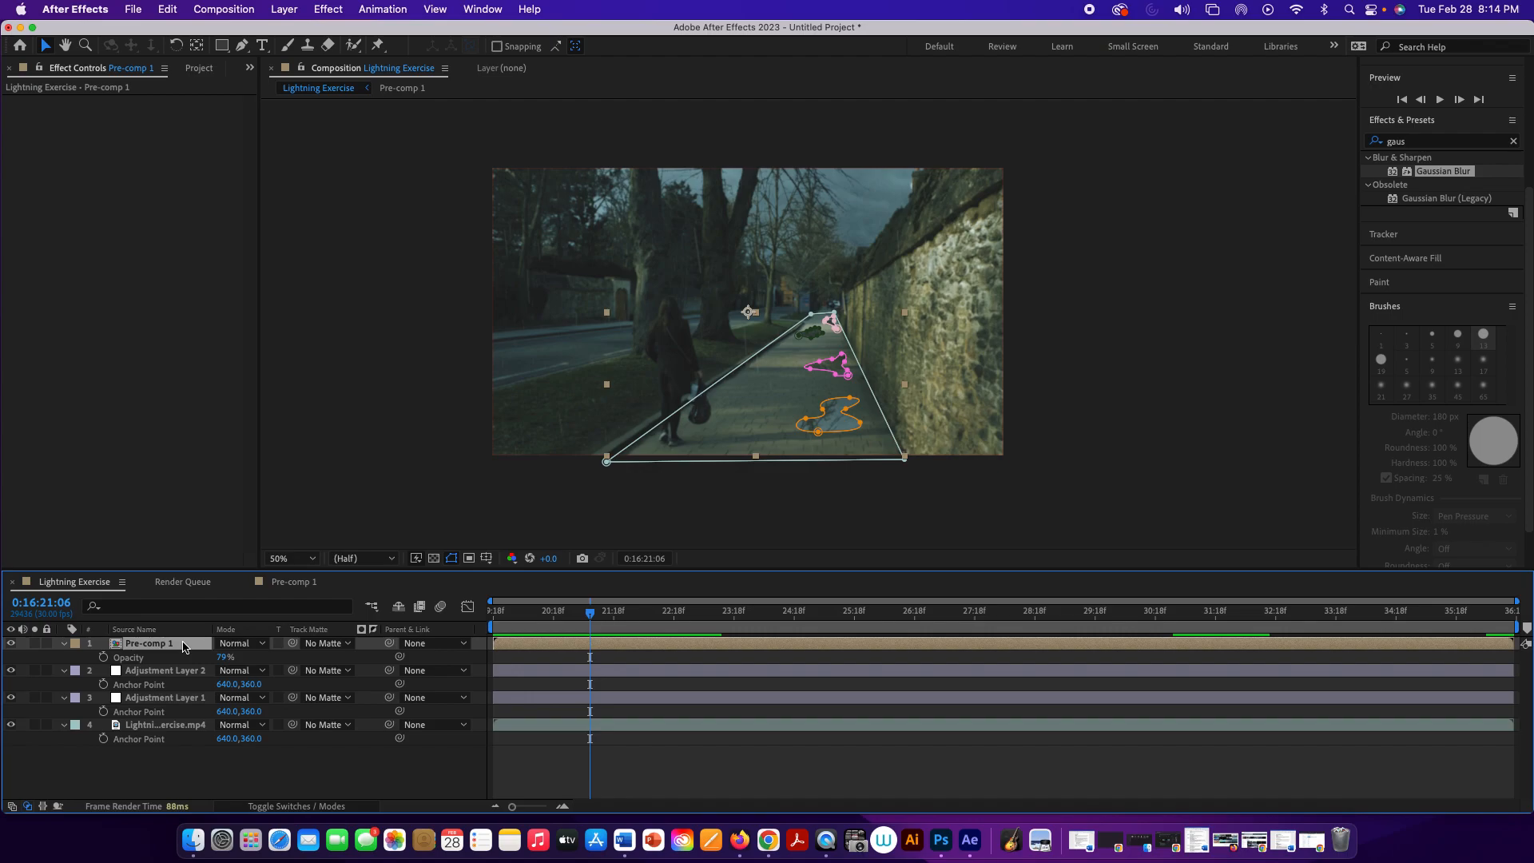
pyautogui.press('p')
pyautogui.click(103, 657)
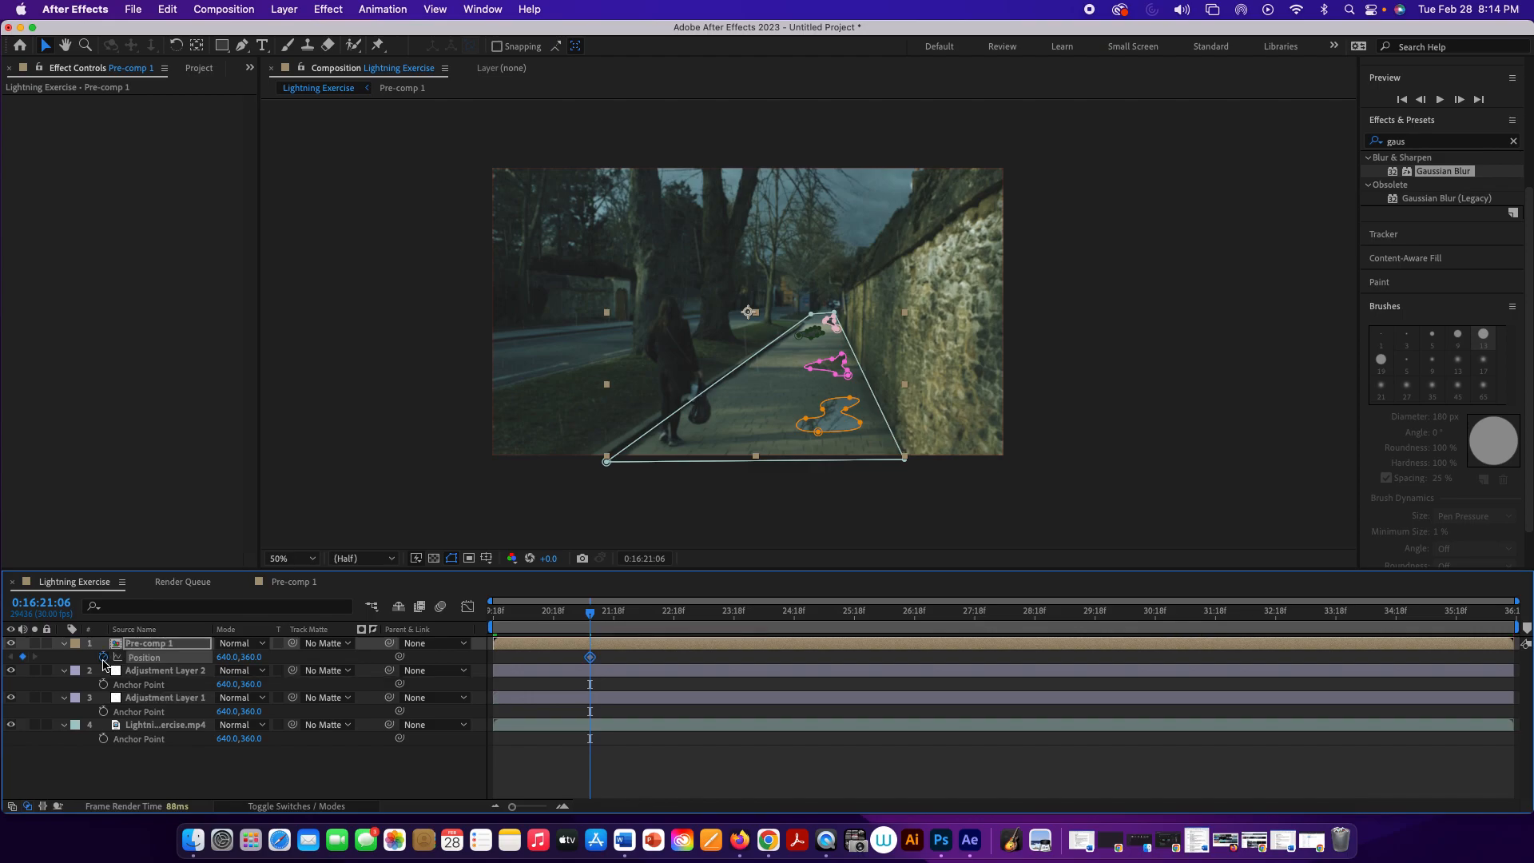
# Step: At 0:16:19:18, move the Pre-comp 1 layer to position 630, 362 so the puddles follow the camera movement
pyautogui.moveTo(591, 617); pyautogui.dragTo(483, 616)
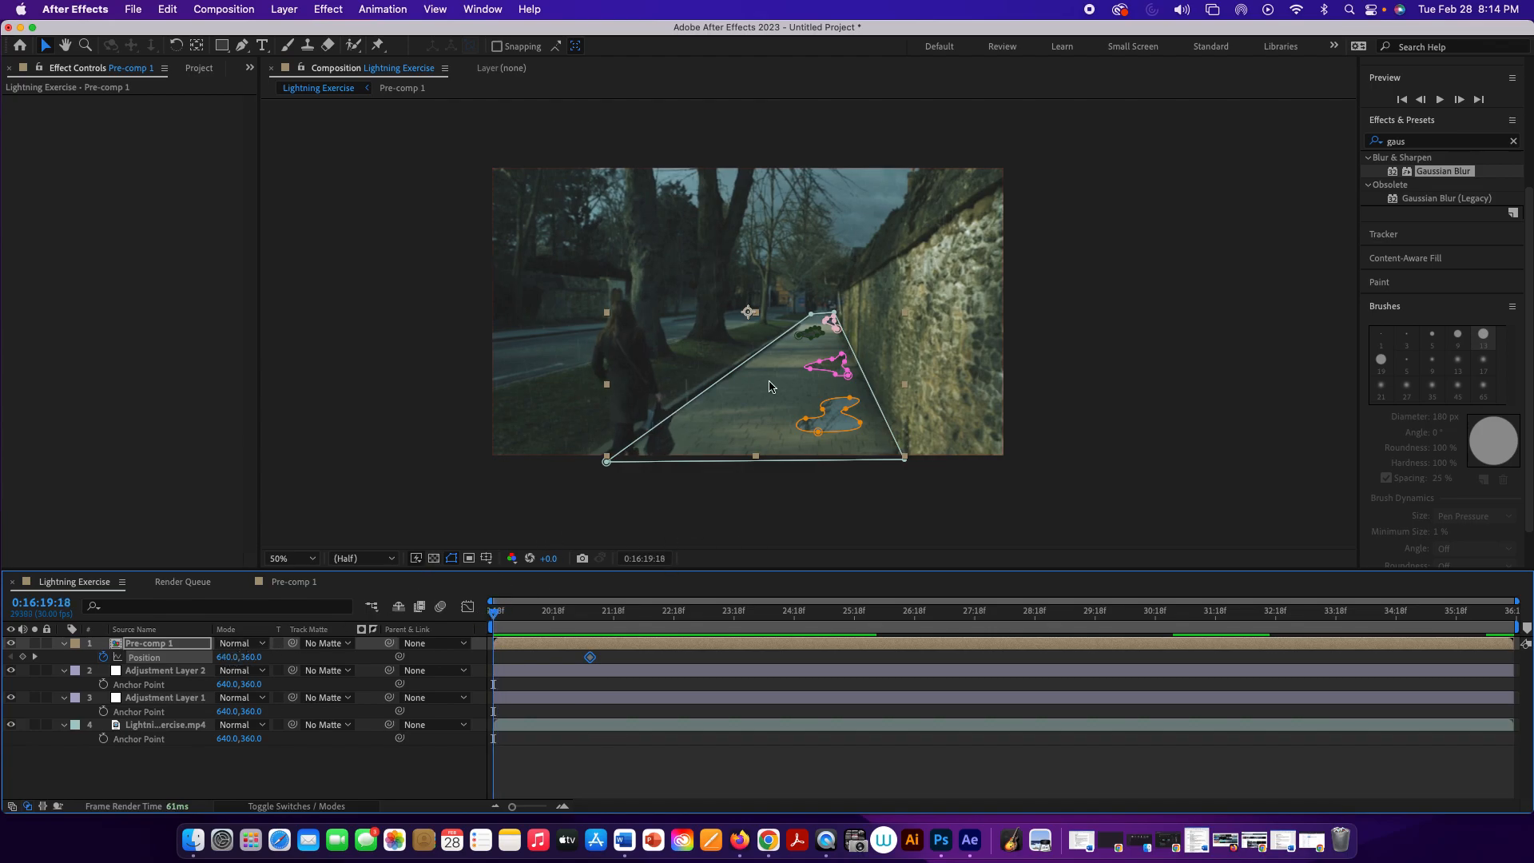
pyautogui.moveTo(839, 367); pyautogui.dragTo(831, 368)
pyautogui.moveTo(830, 368); pyautogui.dragTo(832, 368)
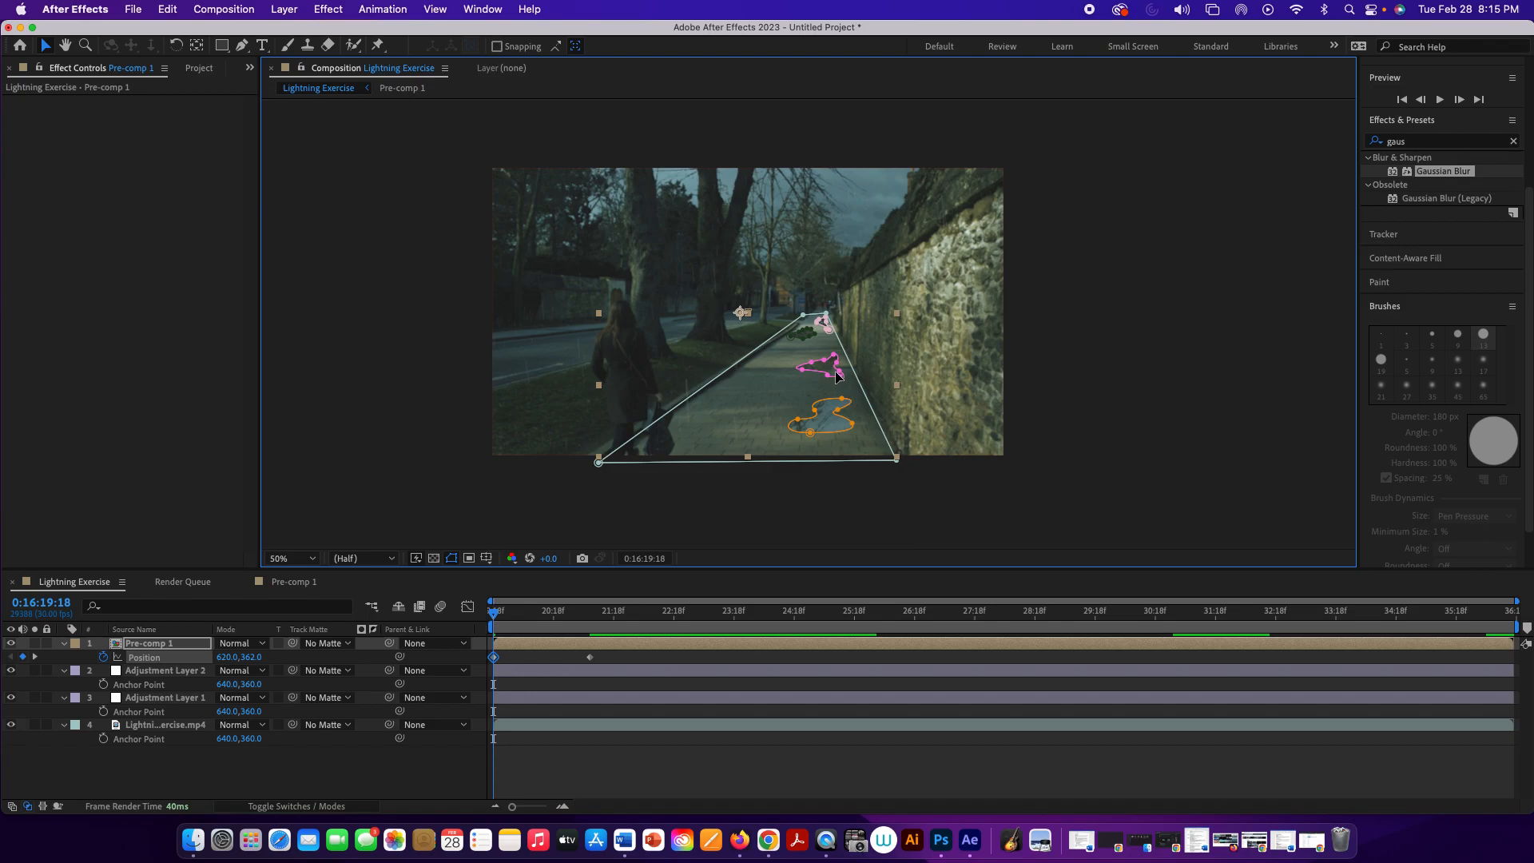
pyautogui.click(834, 376)
pyautogui.moveTo(835, 376); pyautogui.dragTo(837, 371)
pyautogui.press('super+z')
pyautogui.hotkey('shift', 'Right')
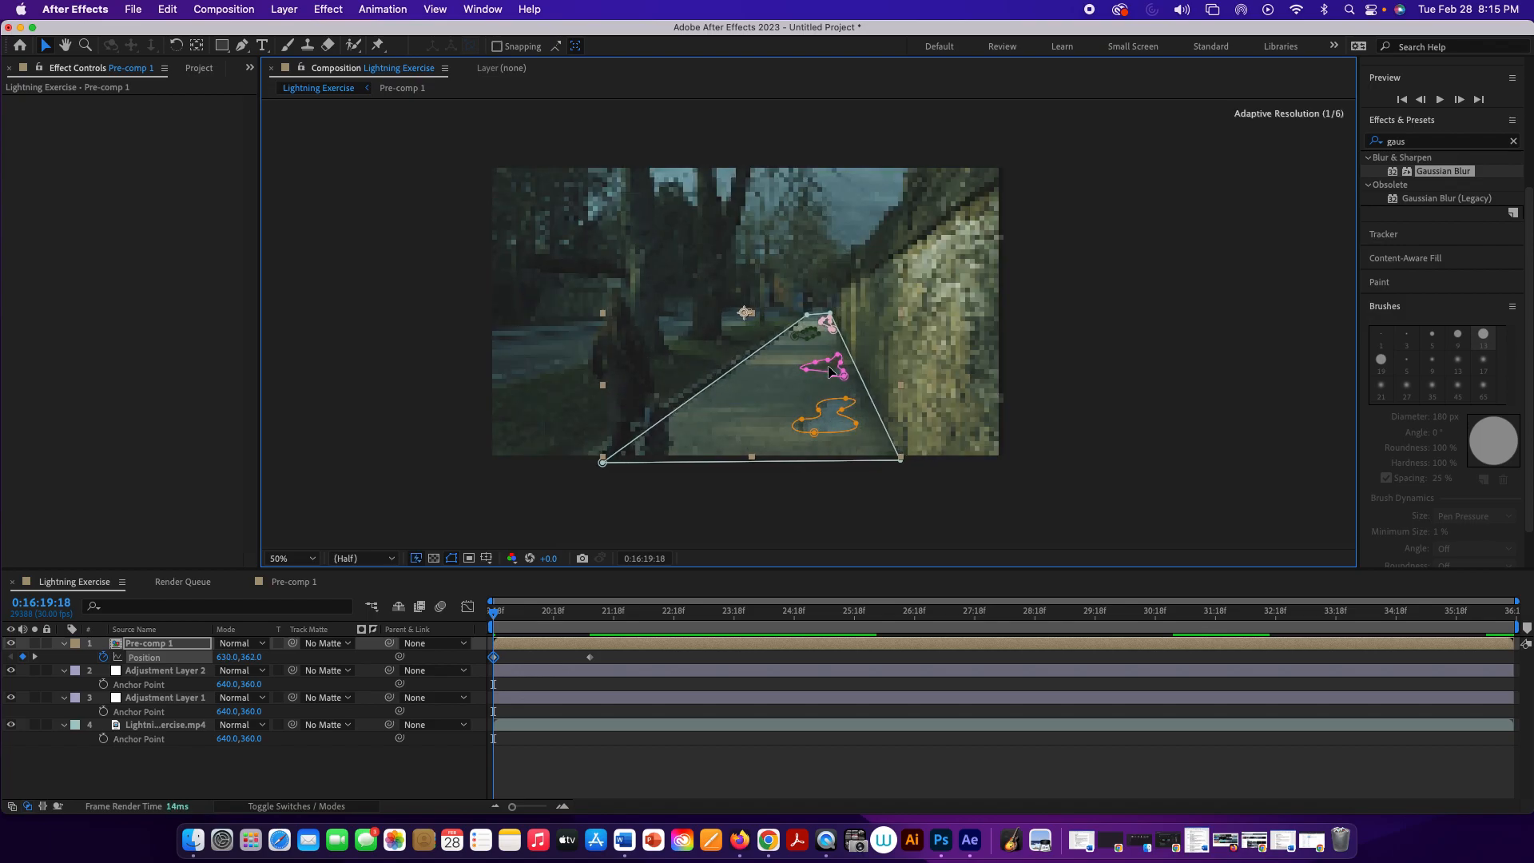
# Step: Play back the composition from its start to check how the puddles move with the pavement
pyautogui.click(886, 501)
pyautogui.press('space')
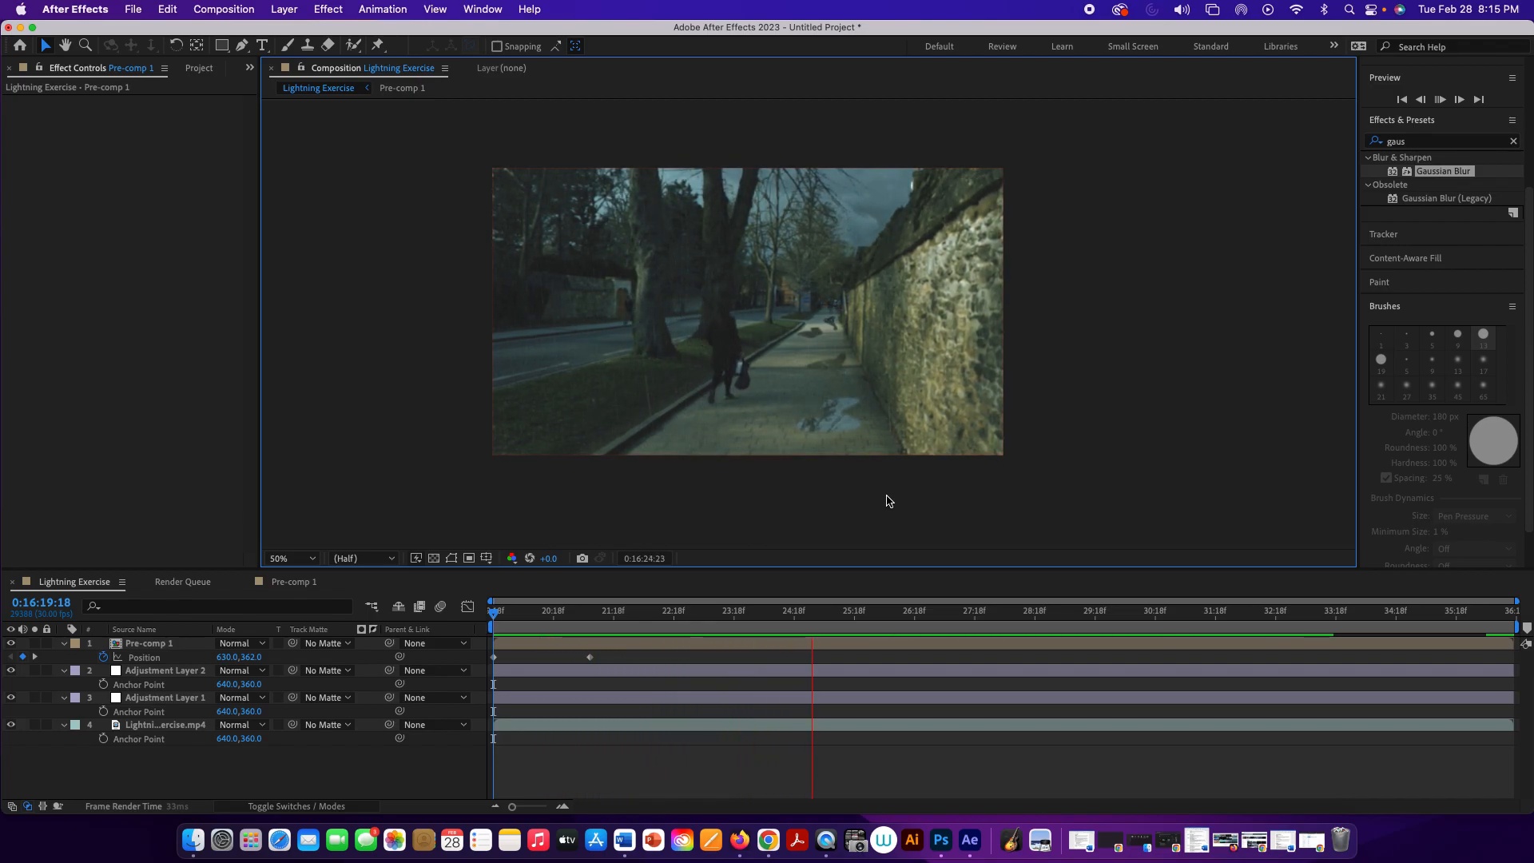
pyautogui.press('space')
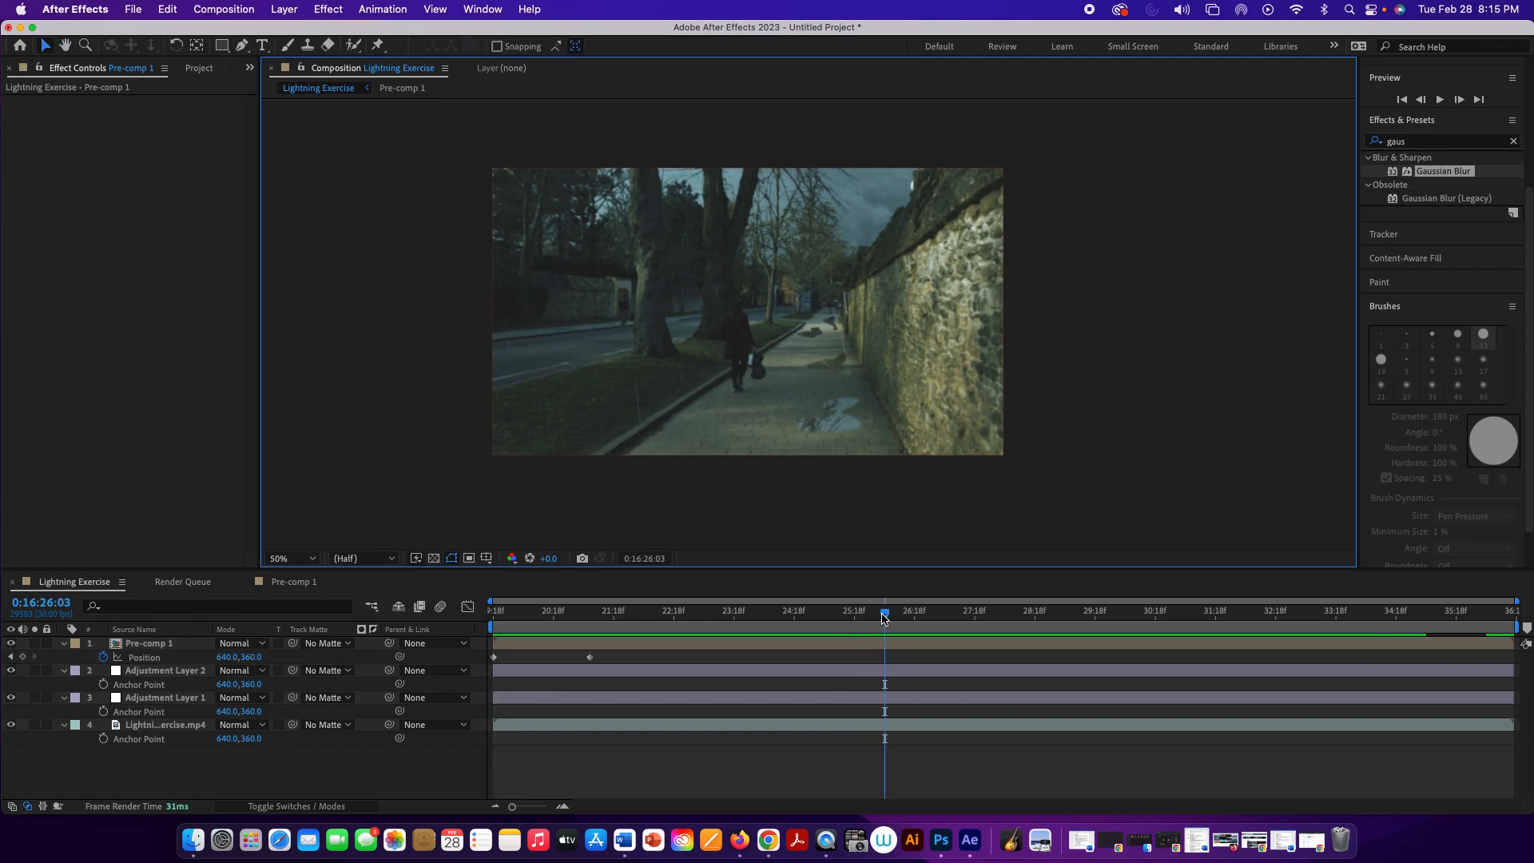
pyautogui.moveTo(884, 618); pyautogui.dragTo(493, 613)
pyautogui.press('space')
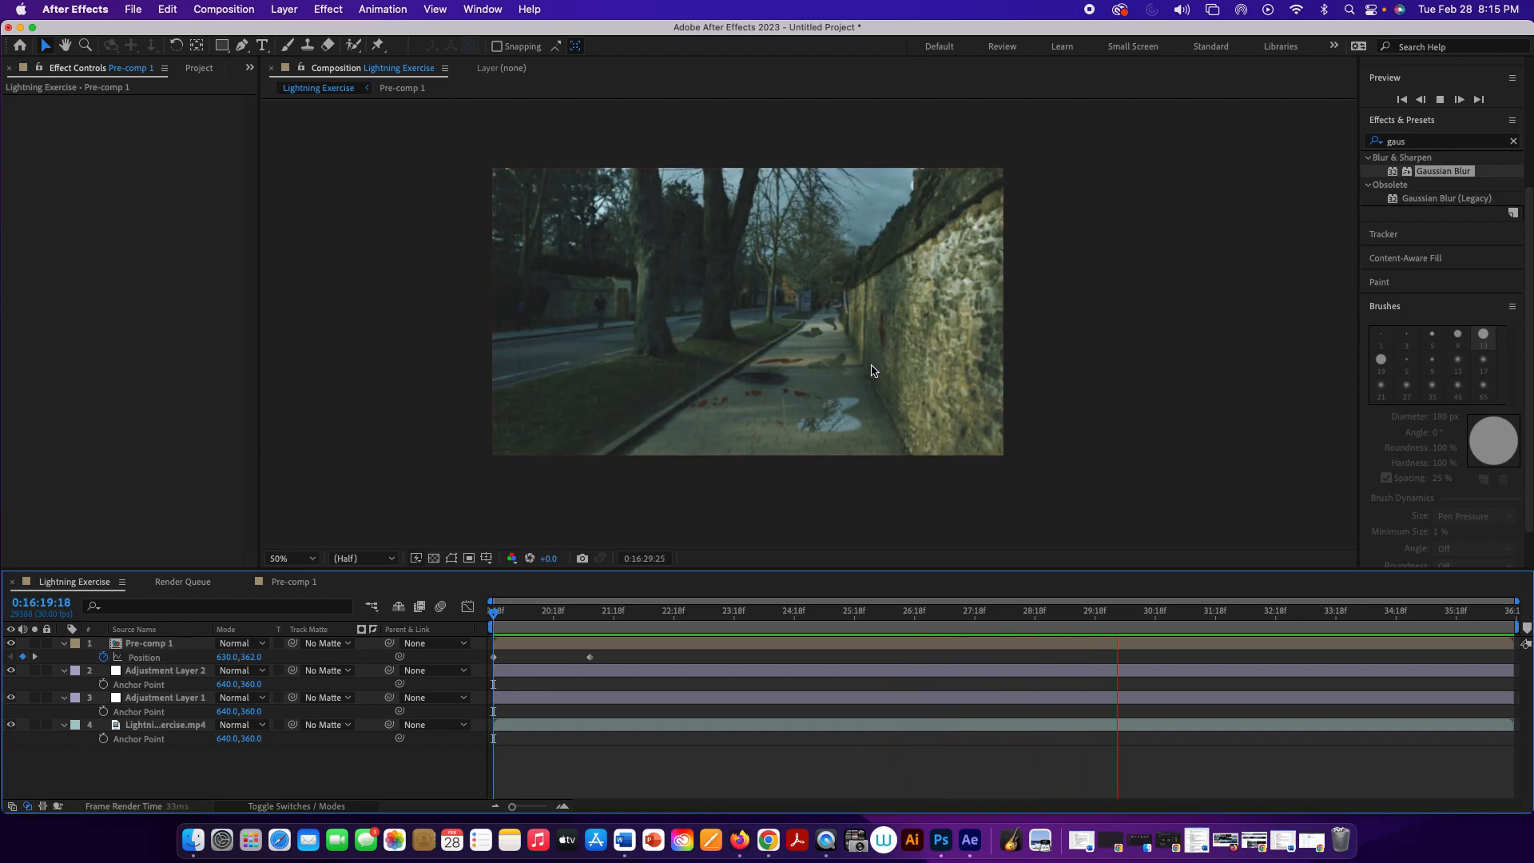
pyautogui.press('space')
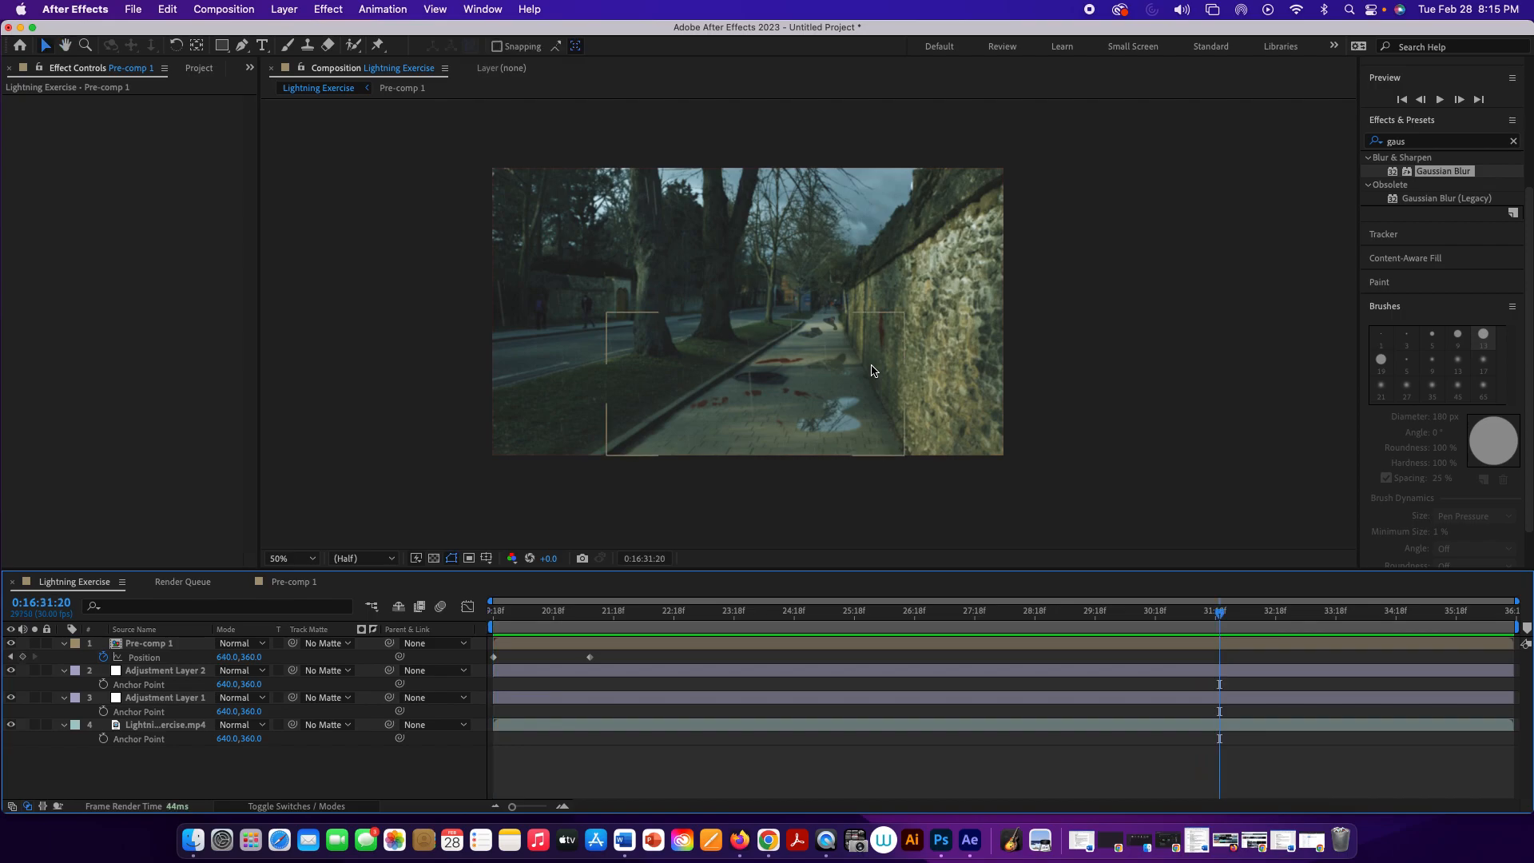
# Step: Collapse the properties of all four layers in the Lightning Exercise composition
pyautogui.click(739, 520)
pyautogui.click(110, 588)
pyautogui.click(66, 646)
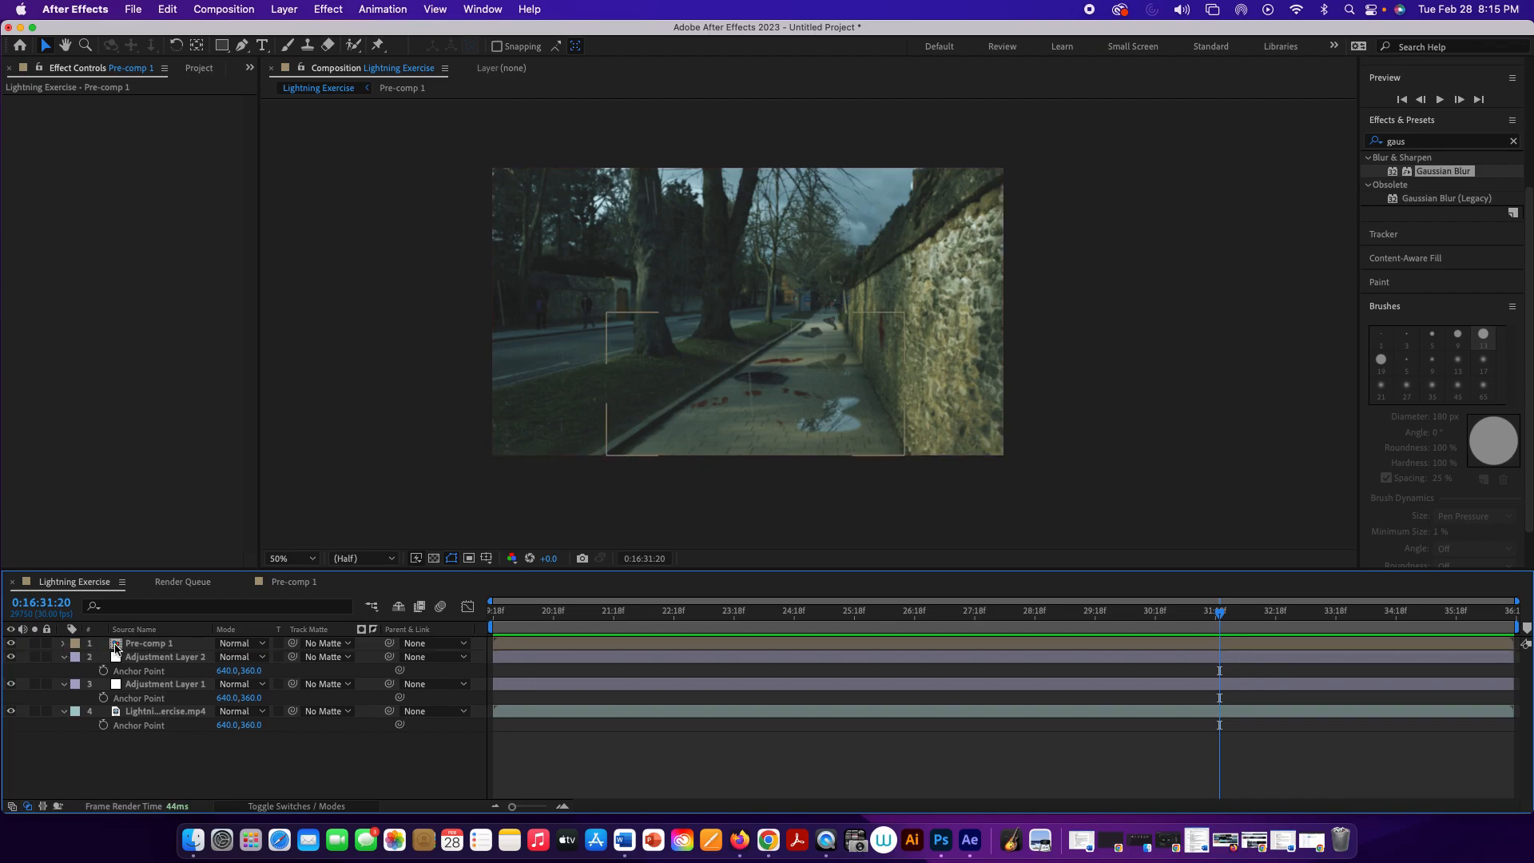
pyautogui.click(65, 658)
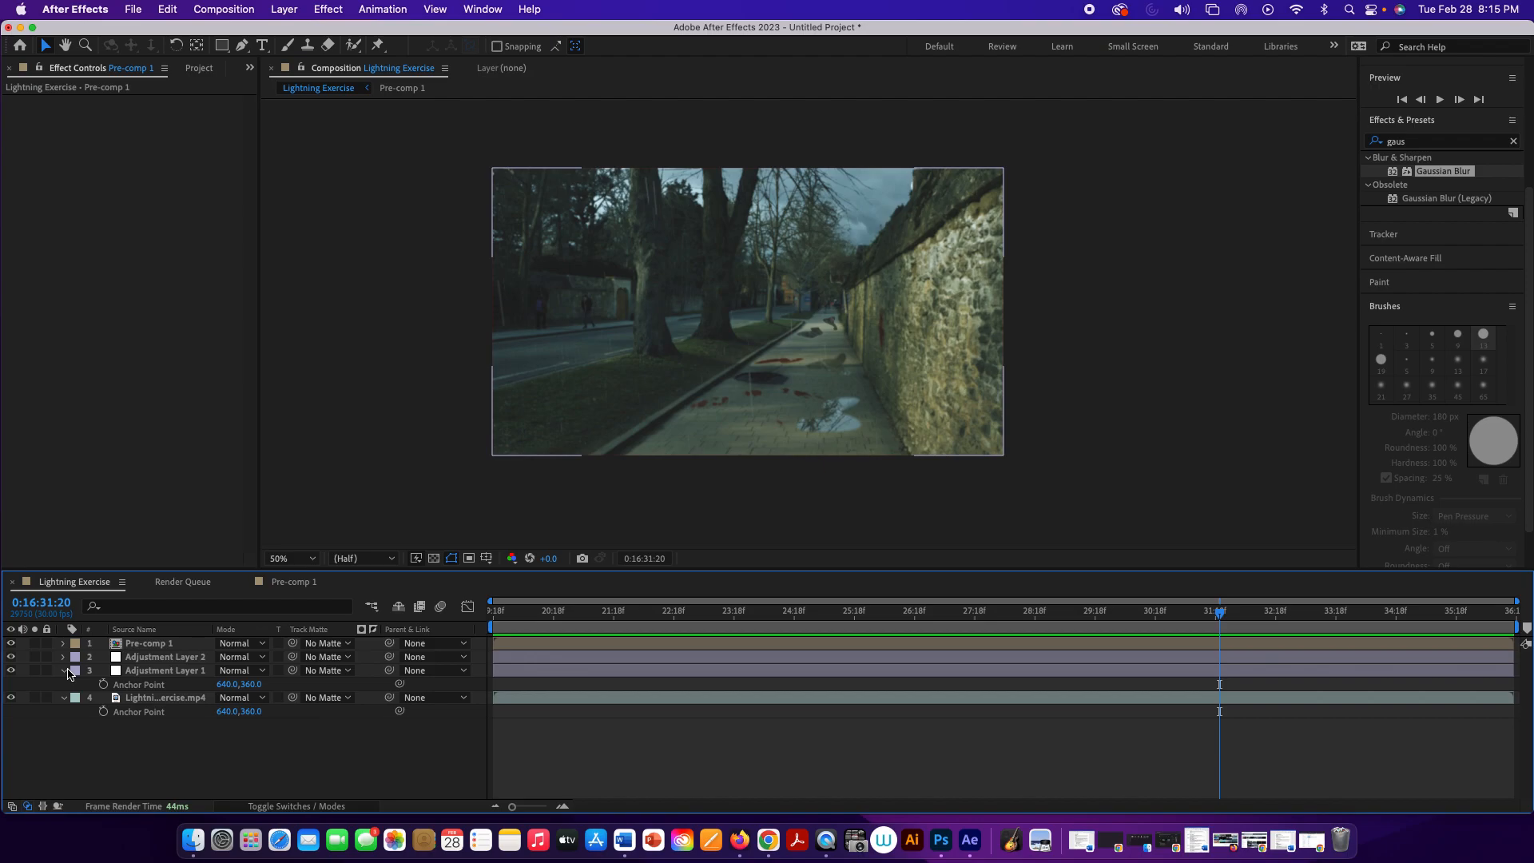
pyautogui.click(66, 671)
pyautogui.click(65, 684)
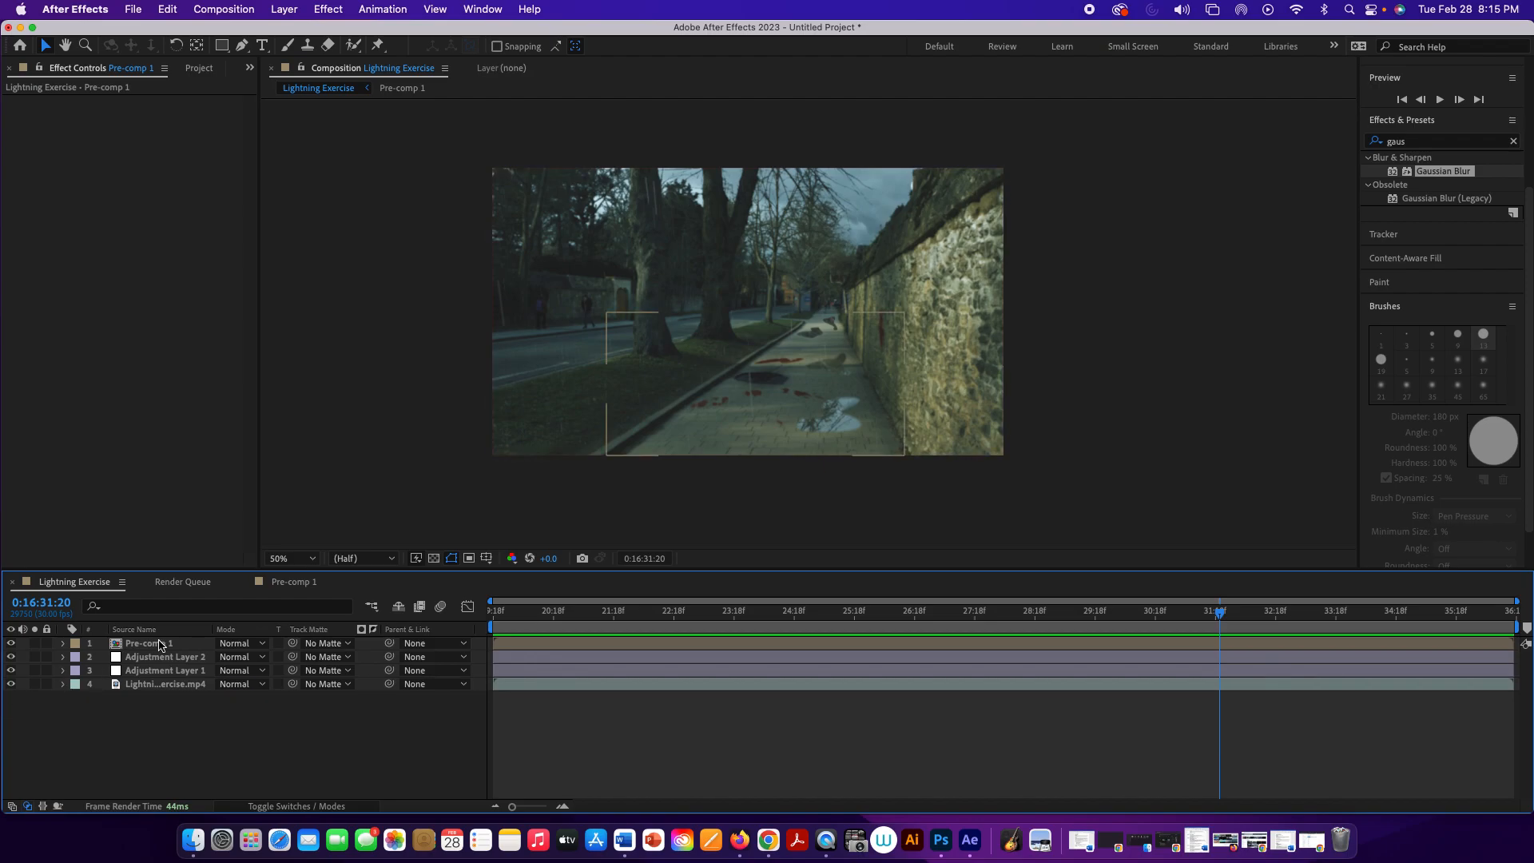
# Step: Add a new shape layer directly above Lightning Exercise.mp4 with the current time at 0:16:27:07
pyautogui.click(164, 683)
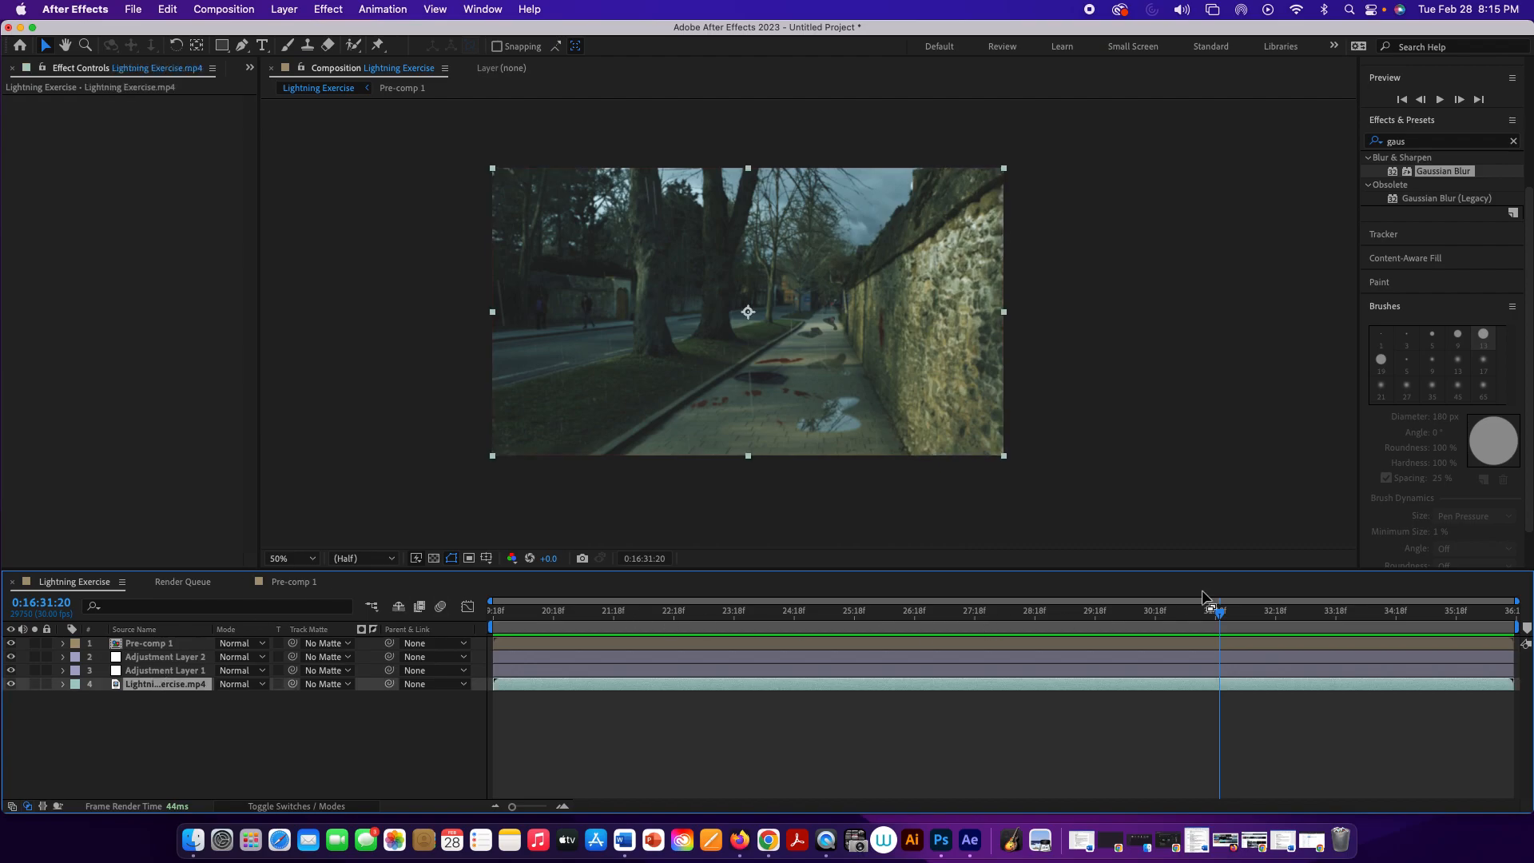
pyautogui.moveTo(1221, 613); pyautogui.dragTo(958, 617)
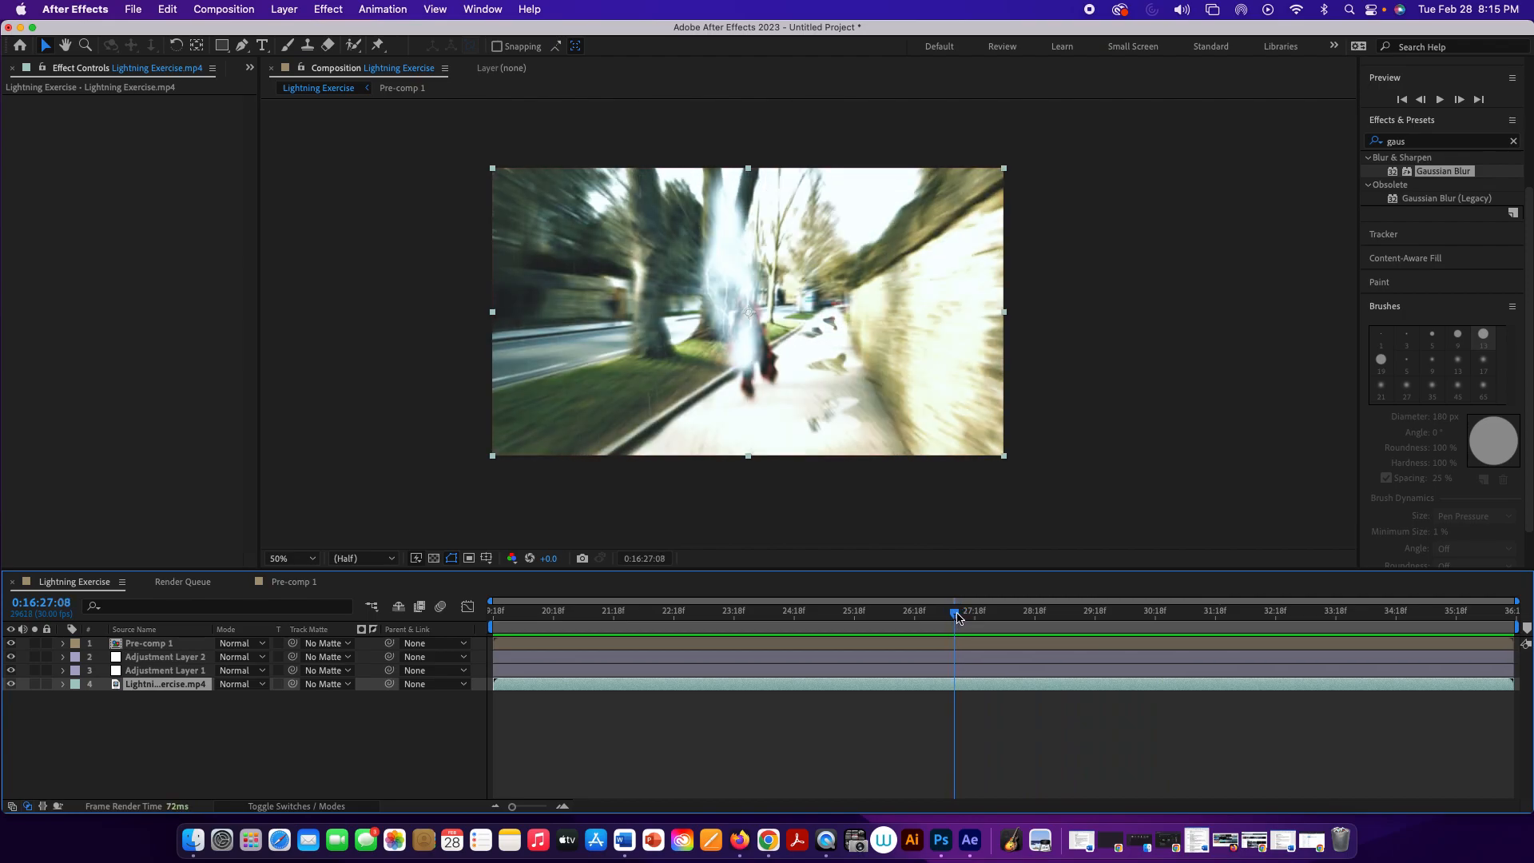
pyautogui.moveTo(958, 617); pyautogui.dragTo(956, 617)
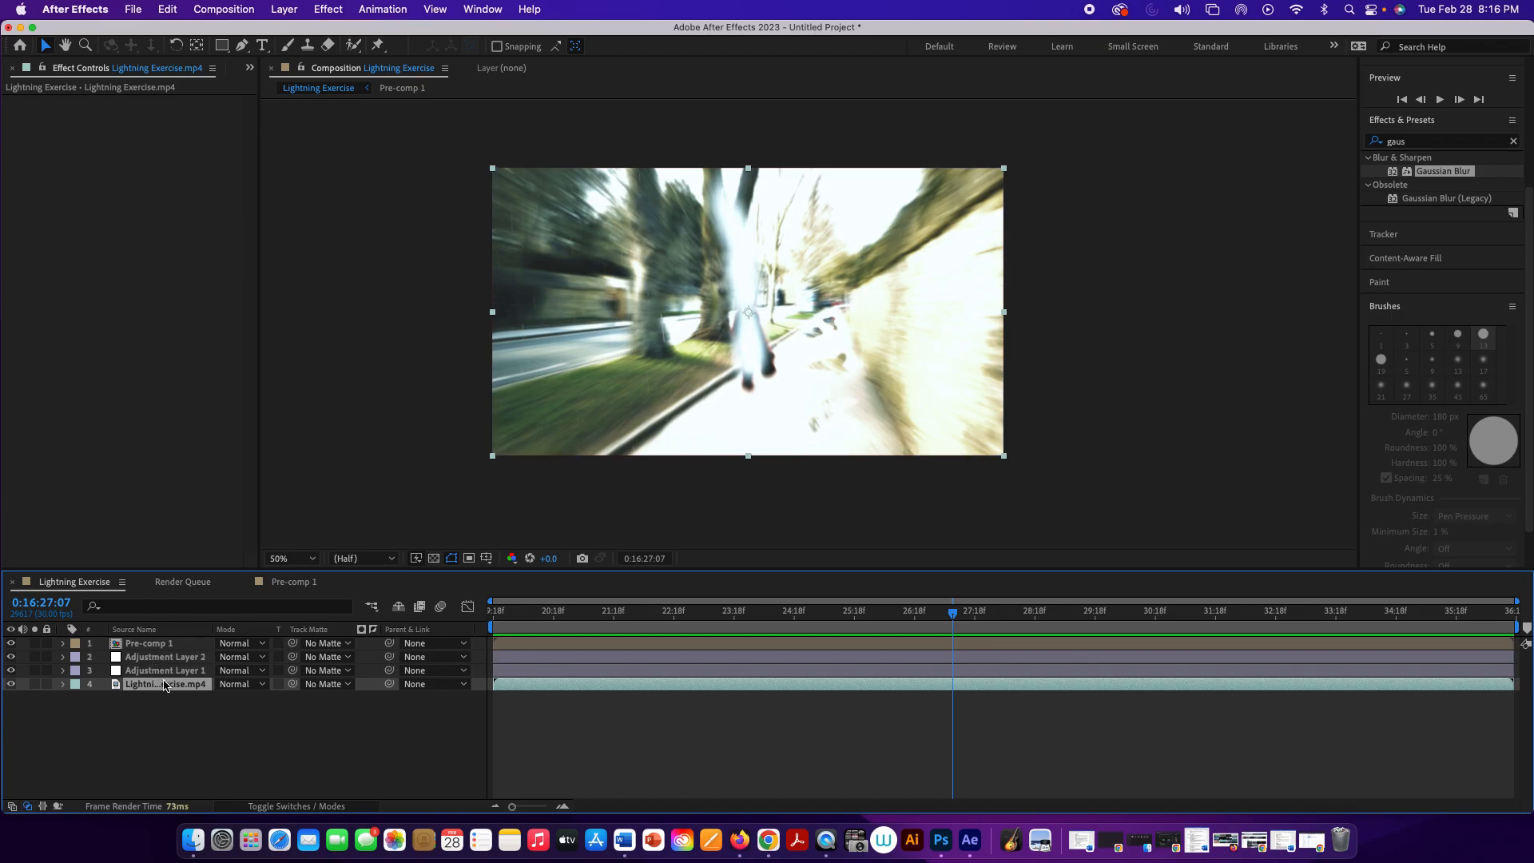
pyautogui.click(288, 8)
pyautogui.moveTo(384, 33)
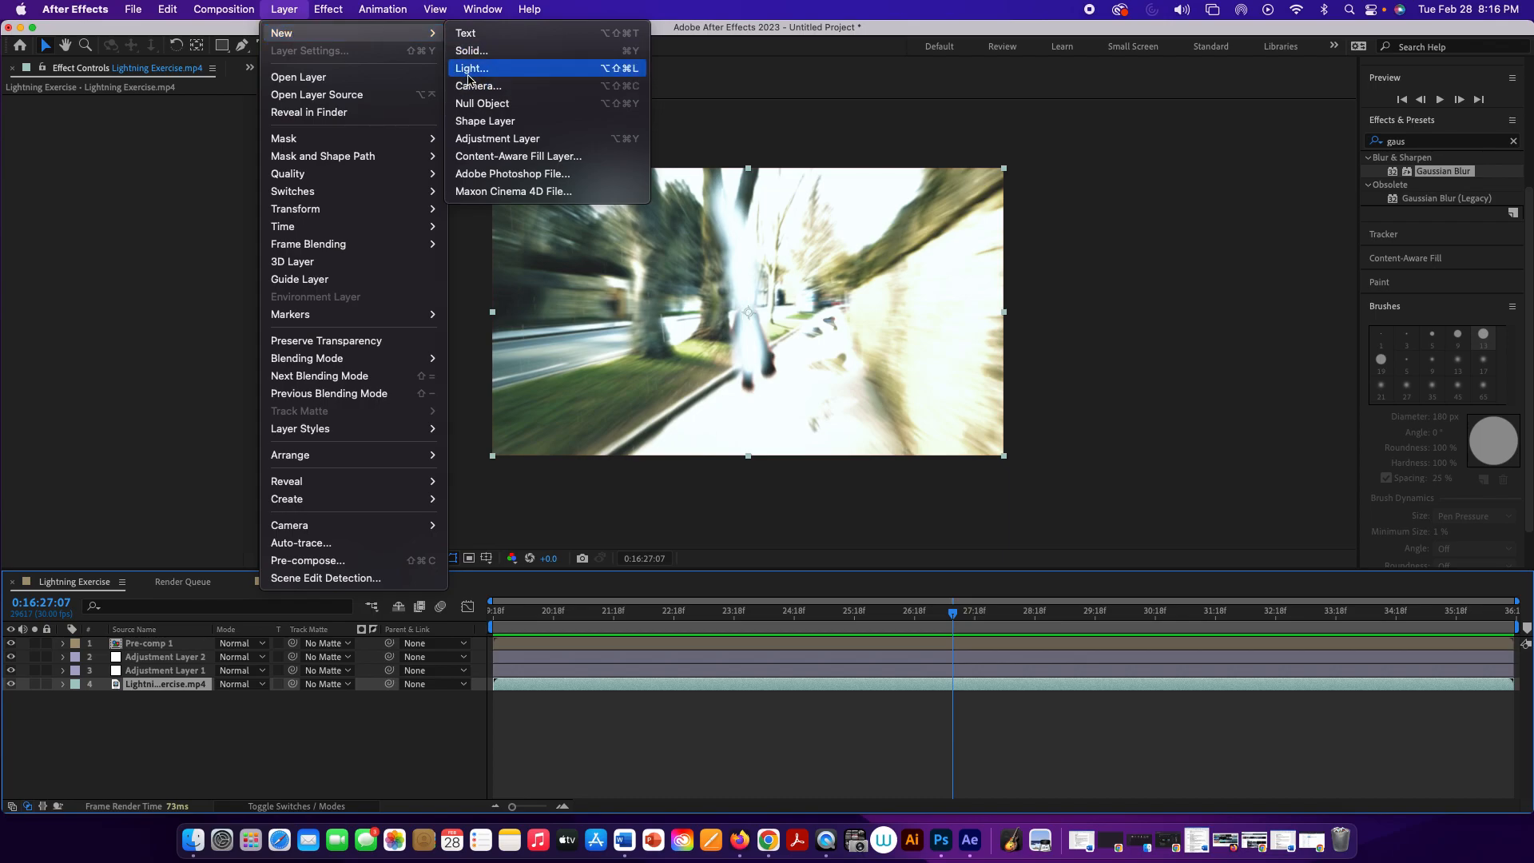
pyautogui.click(483, 120)
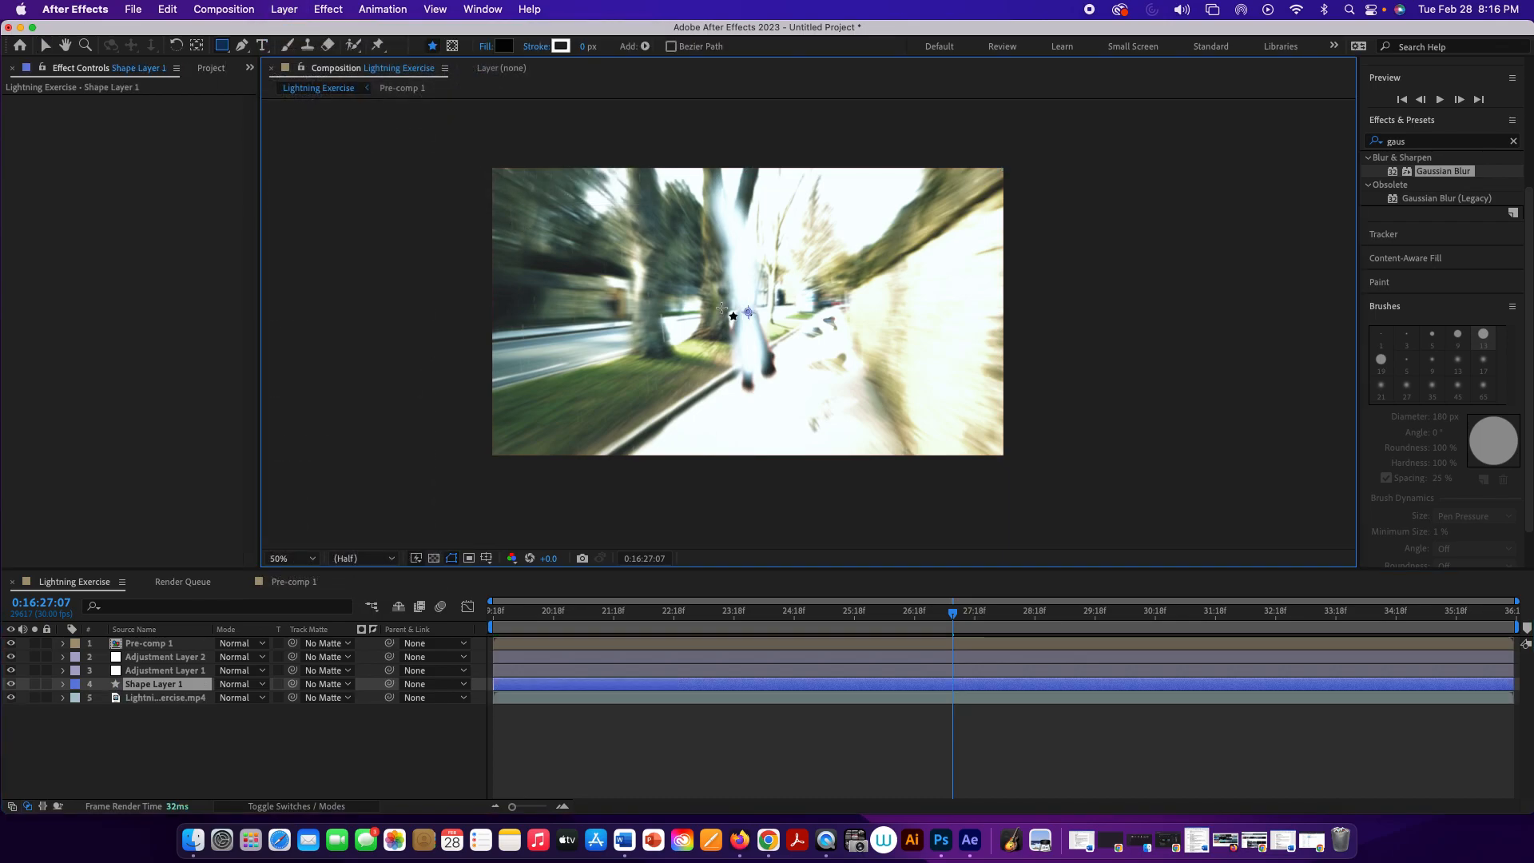
# Step: With the Pen tool on Shape Layer 1, trace the struck figure from the head down its outer side and around the front foot
pyautogui.scroll(-2, 769, 315)
pyautogui.scroll(4, 769, 315)
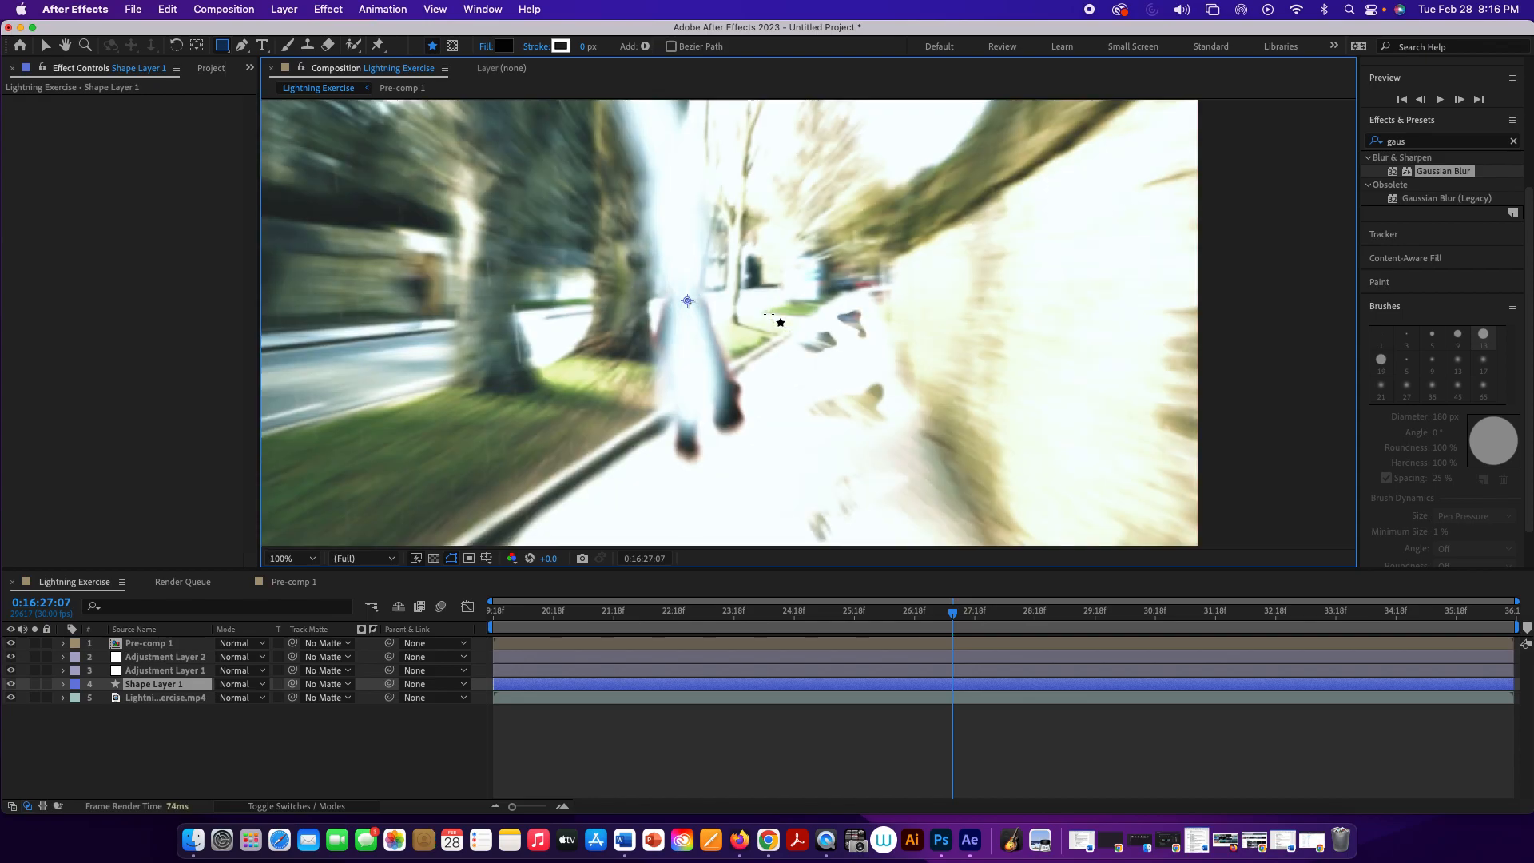
pyautogui.click(241, 46)
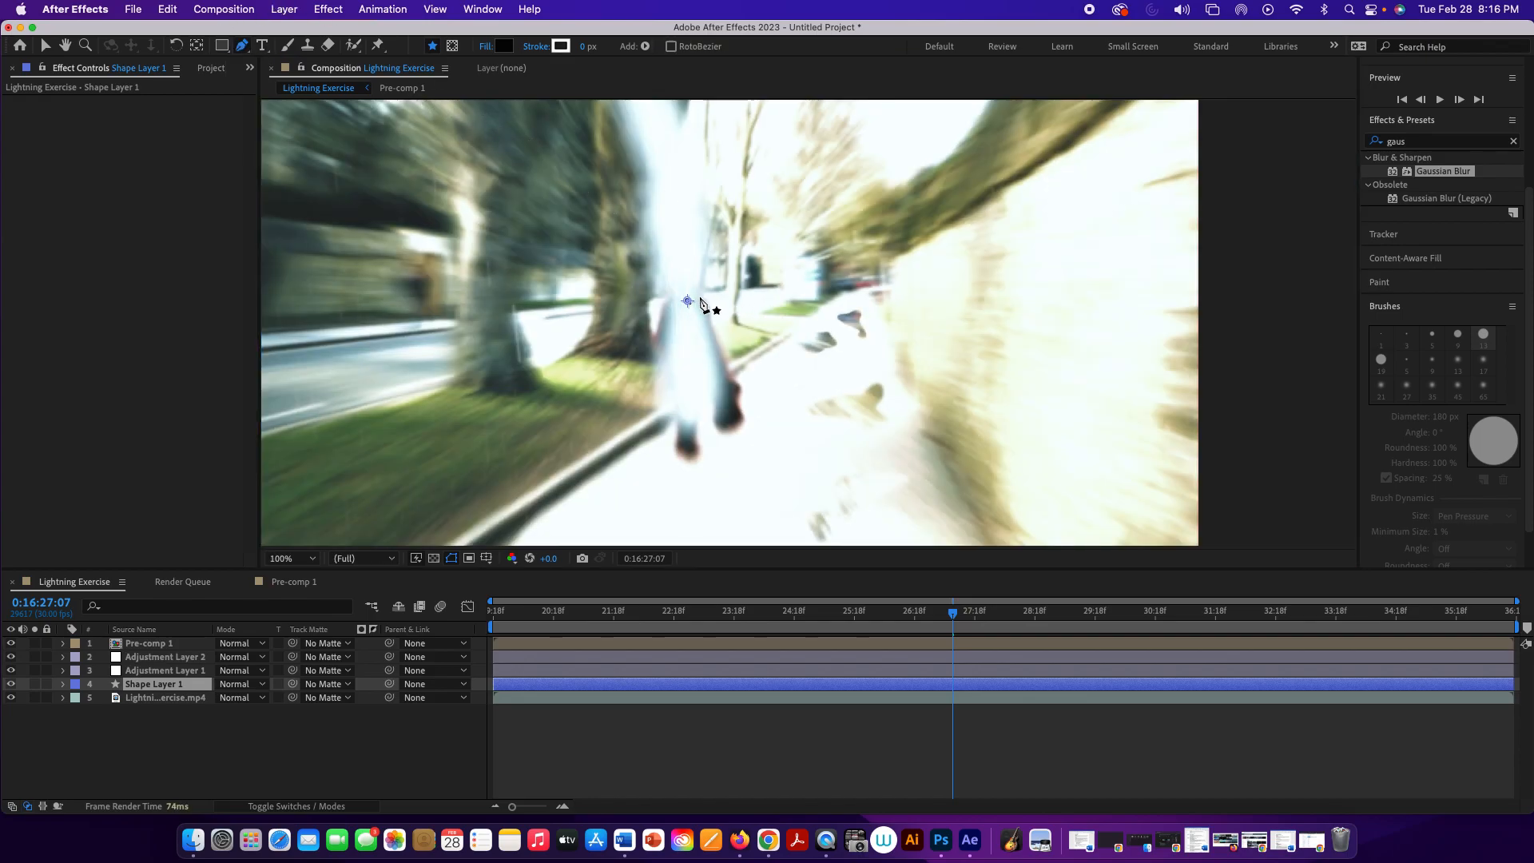
pyautogui.click(701, 298)
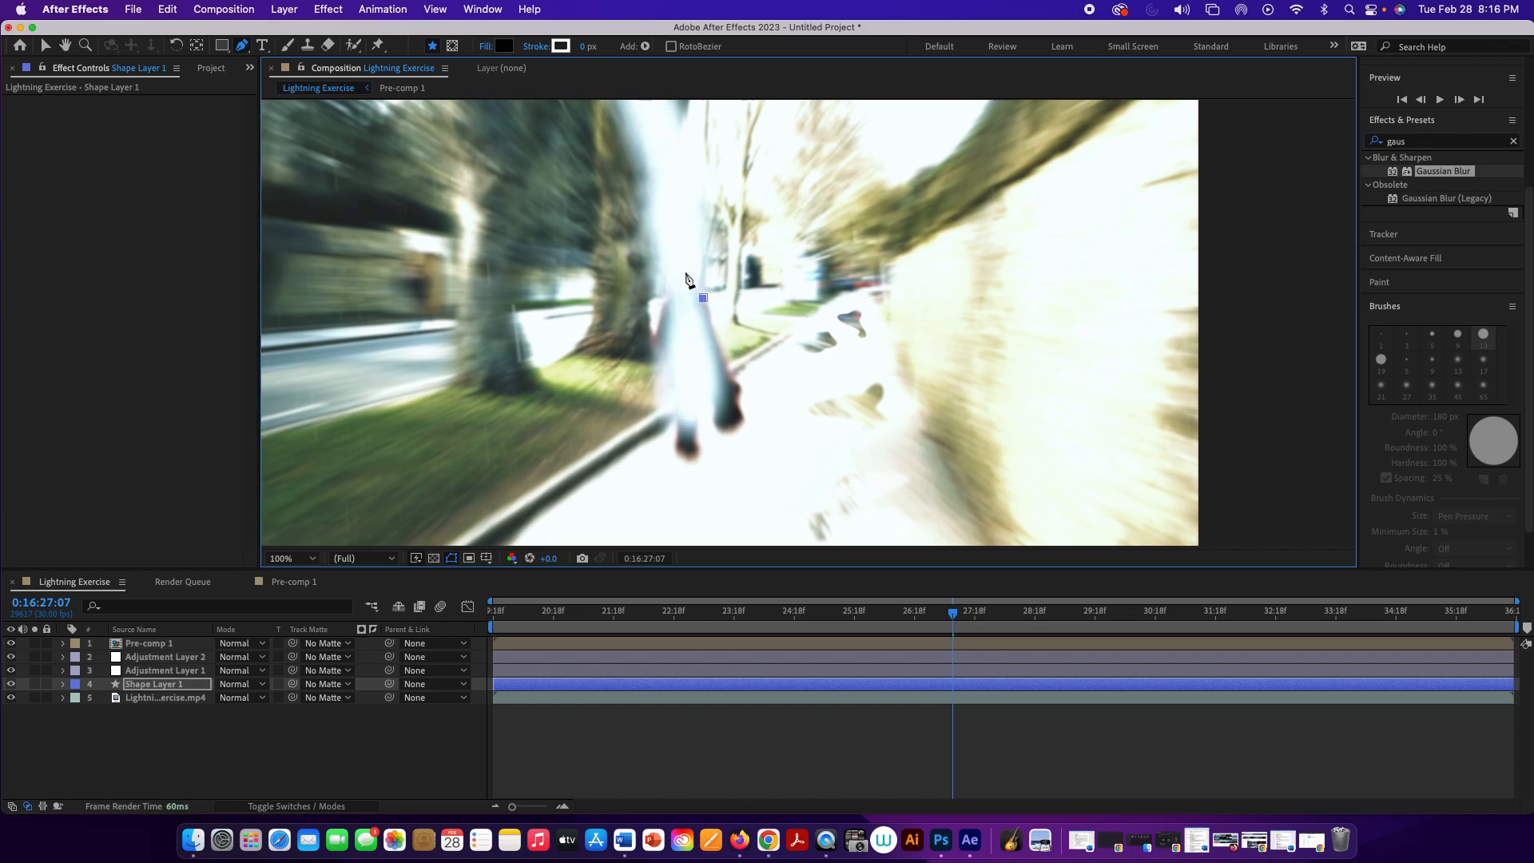
pyautogui.moveTo(683, 265); pyautogui.dragTo(677, 271)
pyautogui.click(675, 283)
pyautogui.click(660, 313)
pyautogui.moveTo(656, 336); pyautogui.dragTo(661, 345)
pyautogui.click(665, 373)
pyautogui.click(675, 391)
pyautogui.click(676, 452)
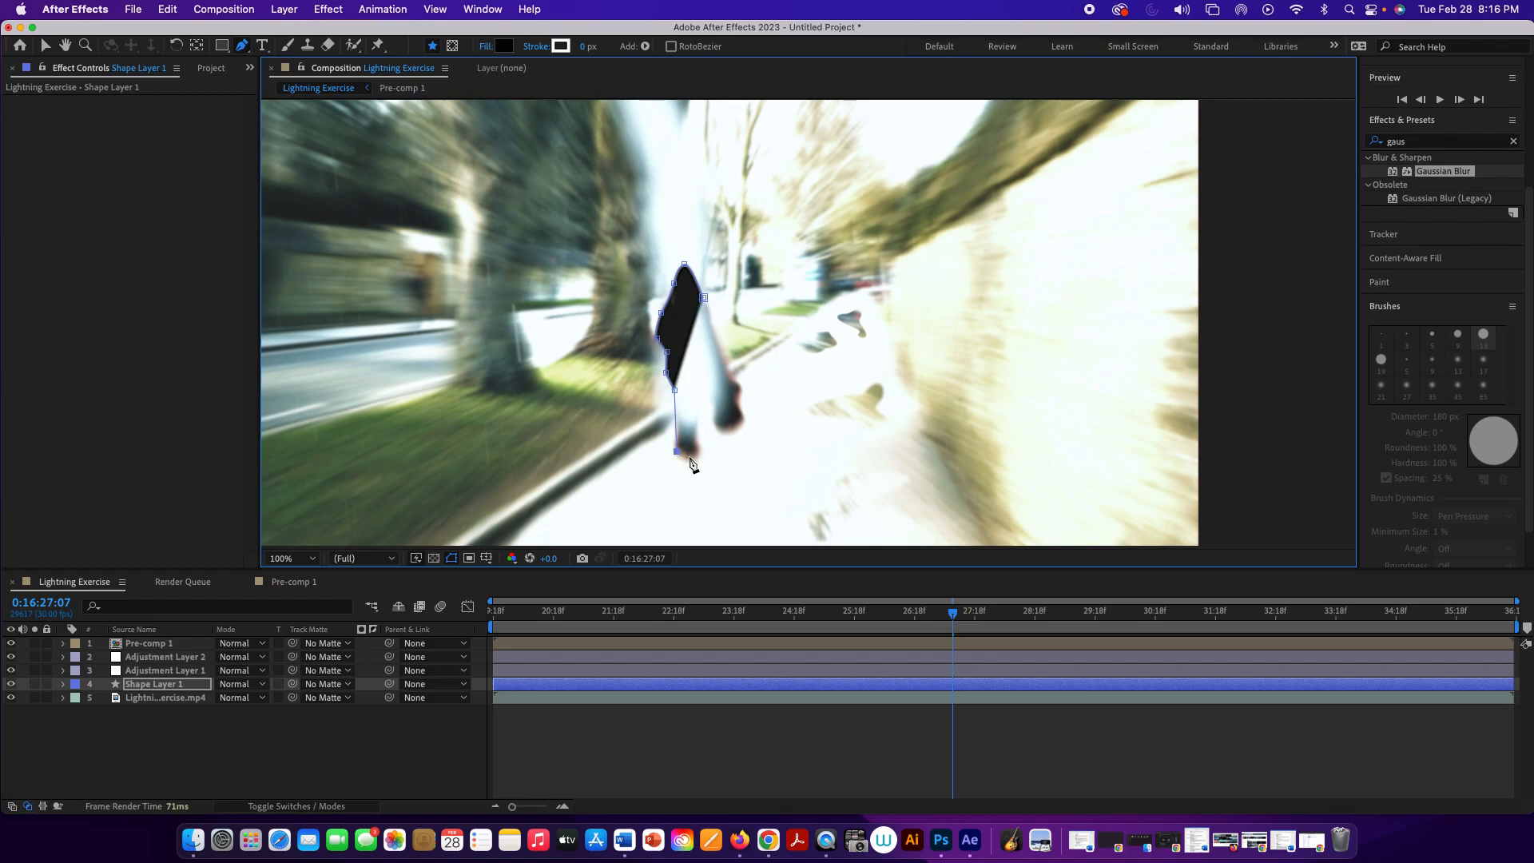
pyautogui.moveTo(689, 458); pyautogui.dragTo(697, 460)
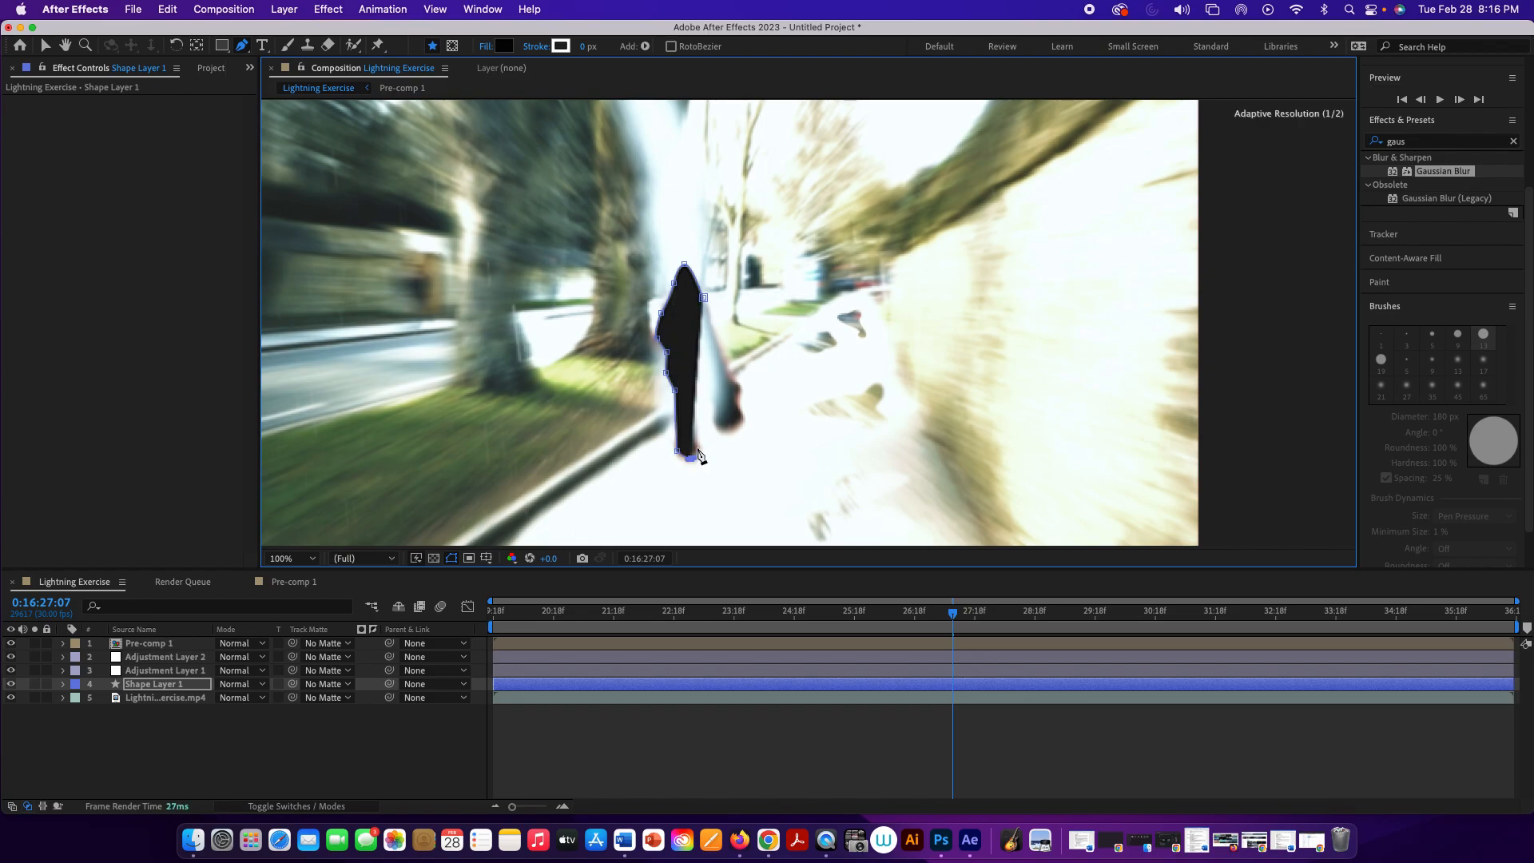
# Step: Continue the pen path up the inner leg and around the carried bag, then close it at the figure's shoulder
pyautogui.click(698, 413)
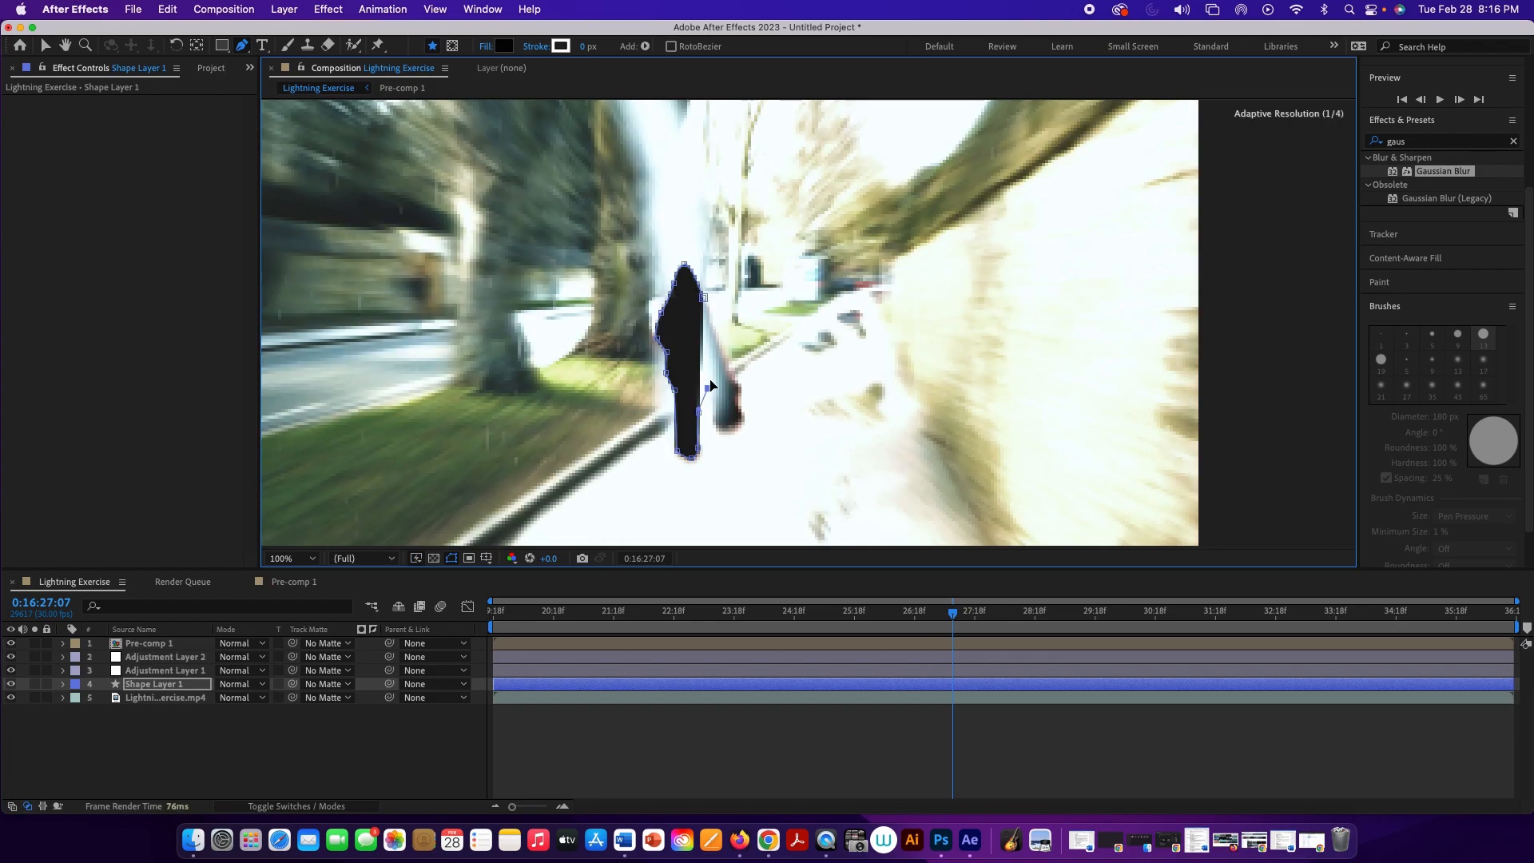
pyautogui.moveTo(703, 359); pyautogui.dragTo(711, 386)
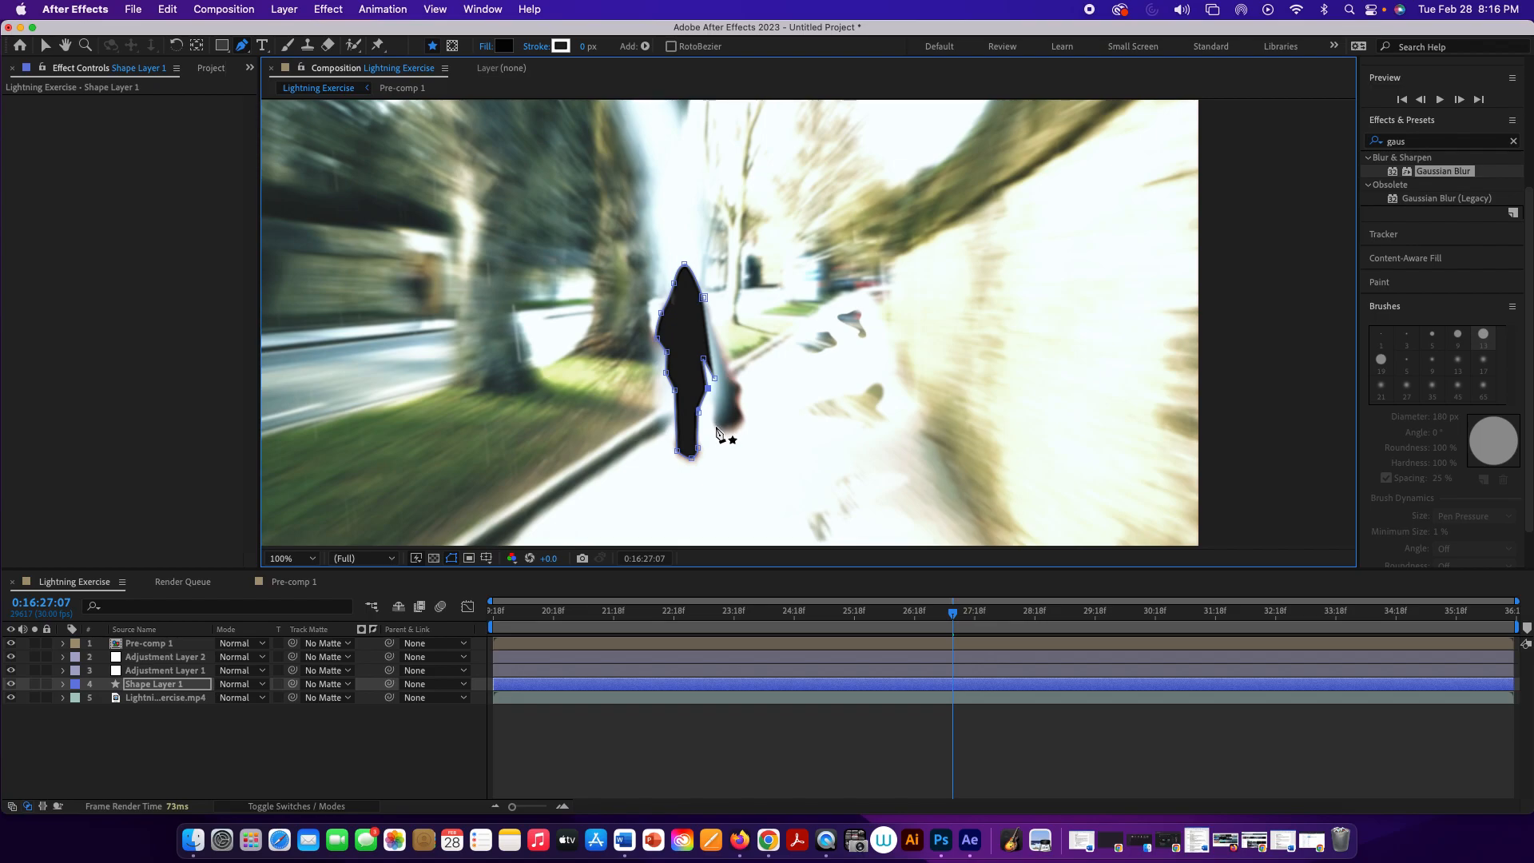
pyautogui.click(715, 424)
pyautogui.press('super+z')
pyautogui.press('super+z')
pyautogui.press('super+z')
pyautogui.moveTo(714, 397); pyautogui.dragTo(712, 413)
pyautogui.click(714, 423)
pyautogui.moveTo(739, 421); pyautogui.dragTo(737, 403)
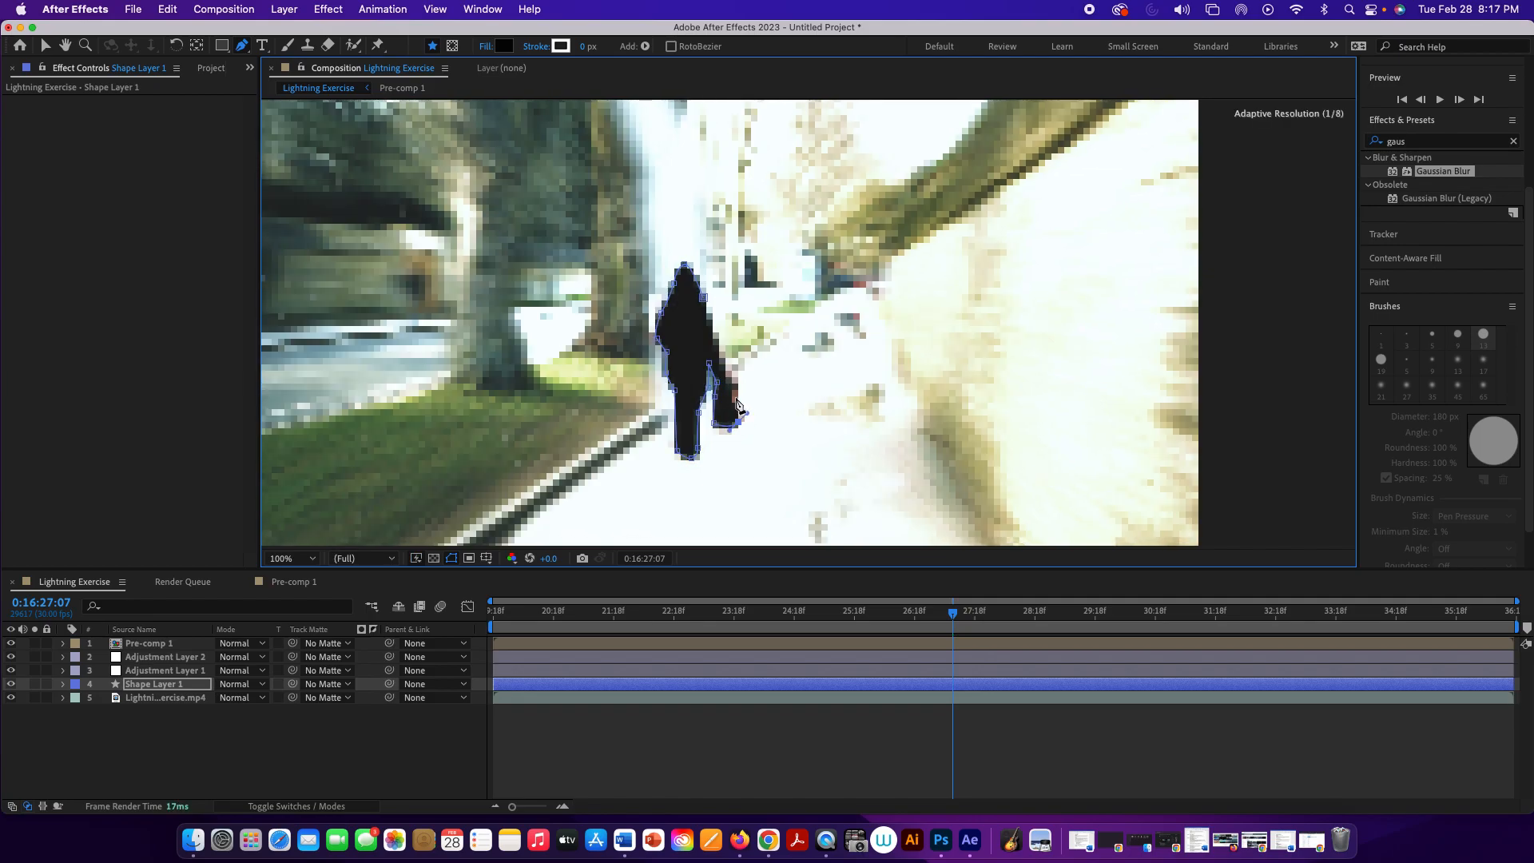
pyautogui.click(736, 393)
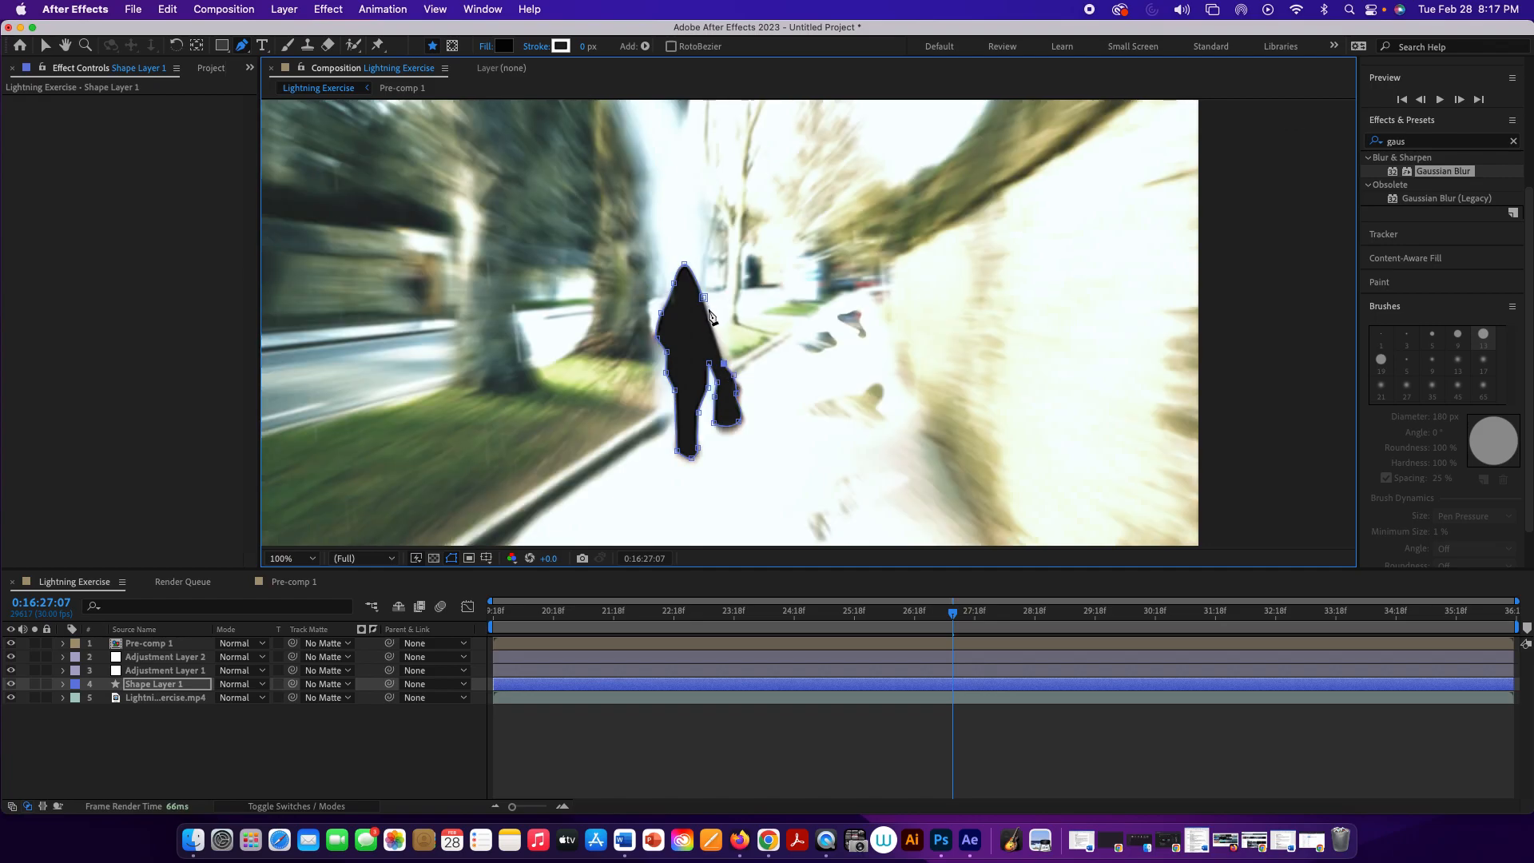
pyautogui.click(704, 300)
# Step: Move Shape Layer 1 in time so that it starts at 0:16:27:05
pyautogui.moveTo(955, 608)
pyautogui.mouseDown()
pyautogui.moveTo(486, 599)
pyautogui.moveTo(948, 607)
pyautogui.mouseUp()
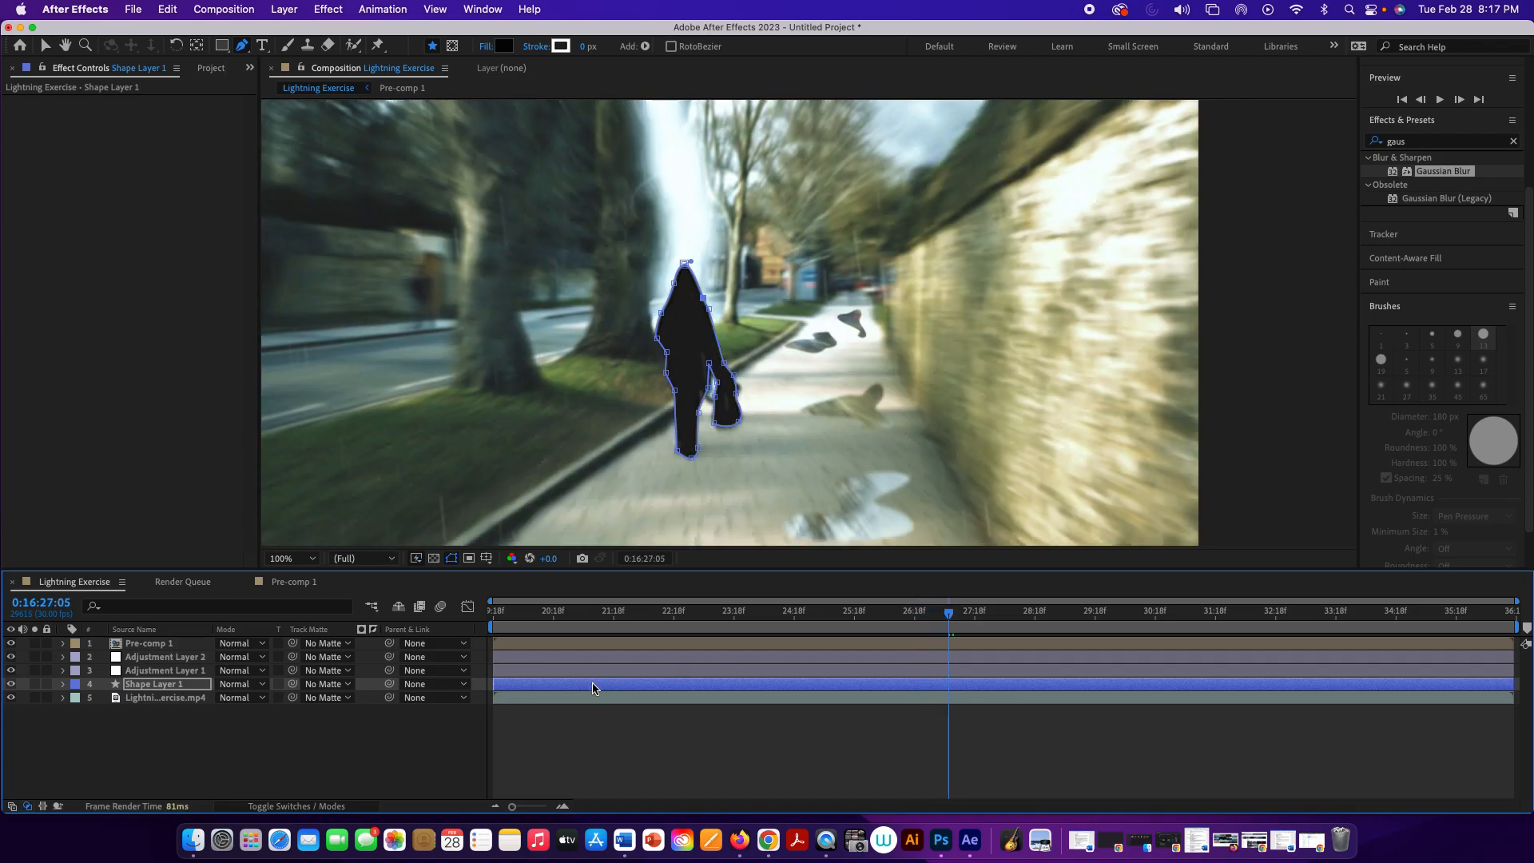
pyautogui.moveTo(592, 687); pyautogui.dragTo(490, 676)
pyautogui.press('super+z')
pyautogui.press('super+z')
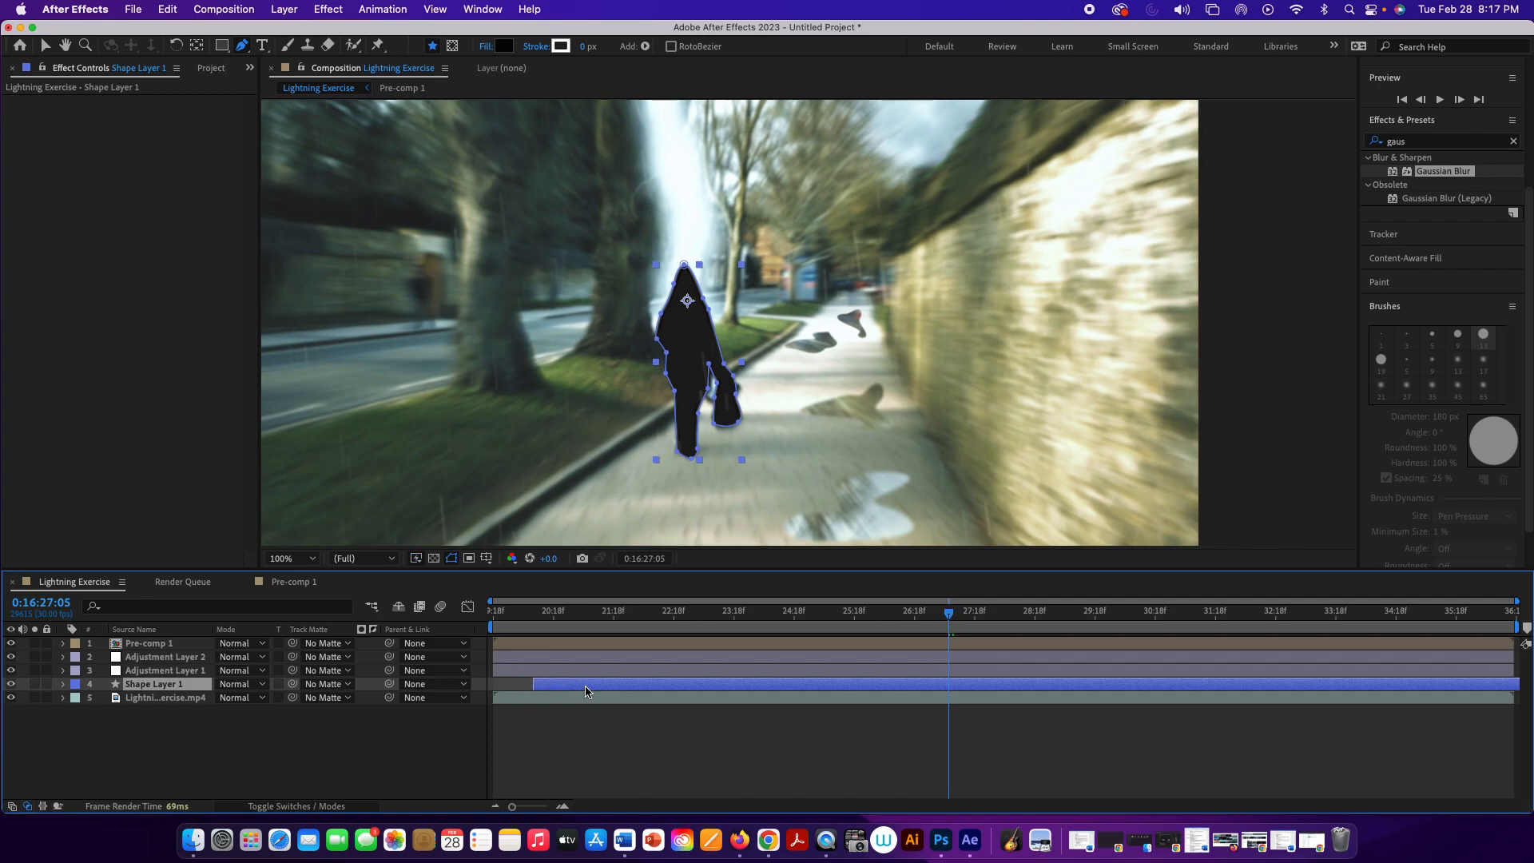
pyautogui.press('super+z')
pyautogui.moveTo(582, 689); pyautogui.dragTo(1036, 701)
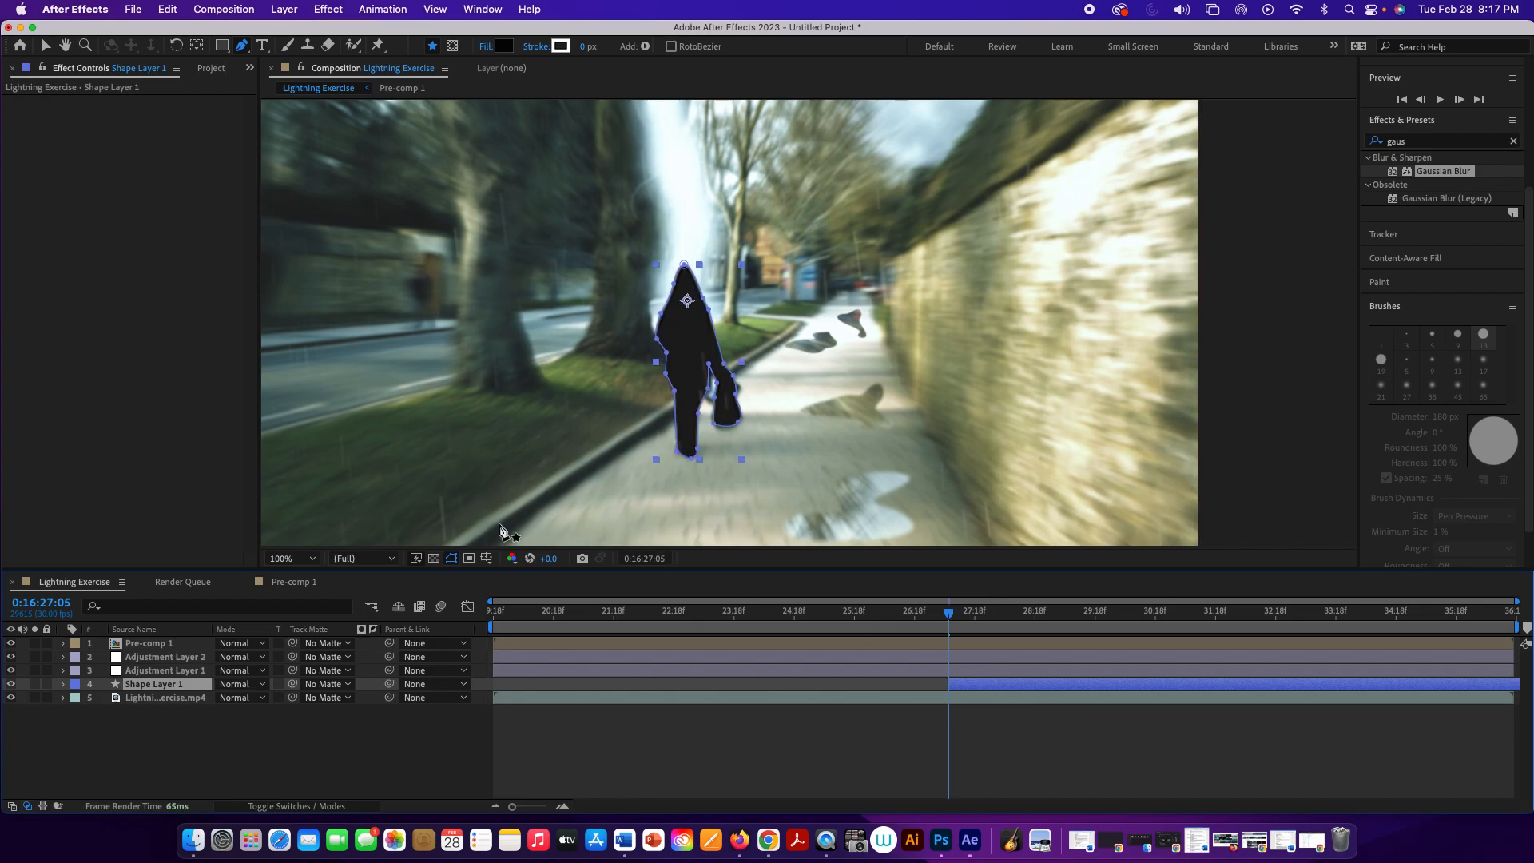
# Step: Apply the CC Pixel Polly simulation effect to Shape Layer 1
pyautogui.click(324, 8)
pyautogui.moveTo(366, 382)
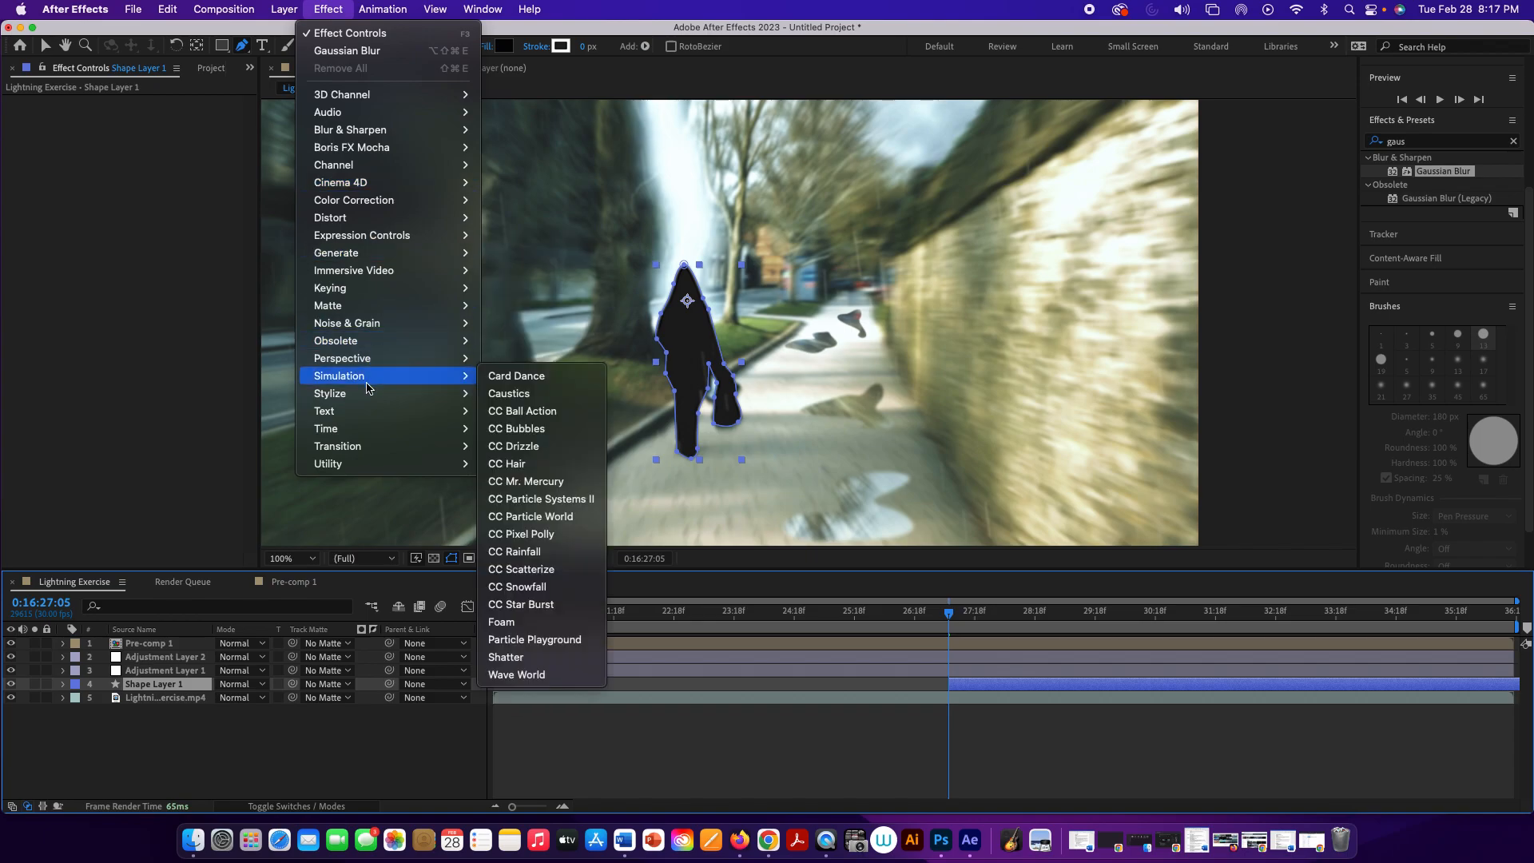
pyautogui.click(550, 534)
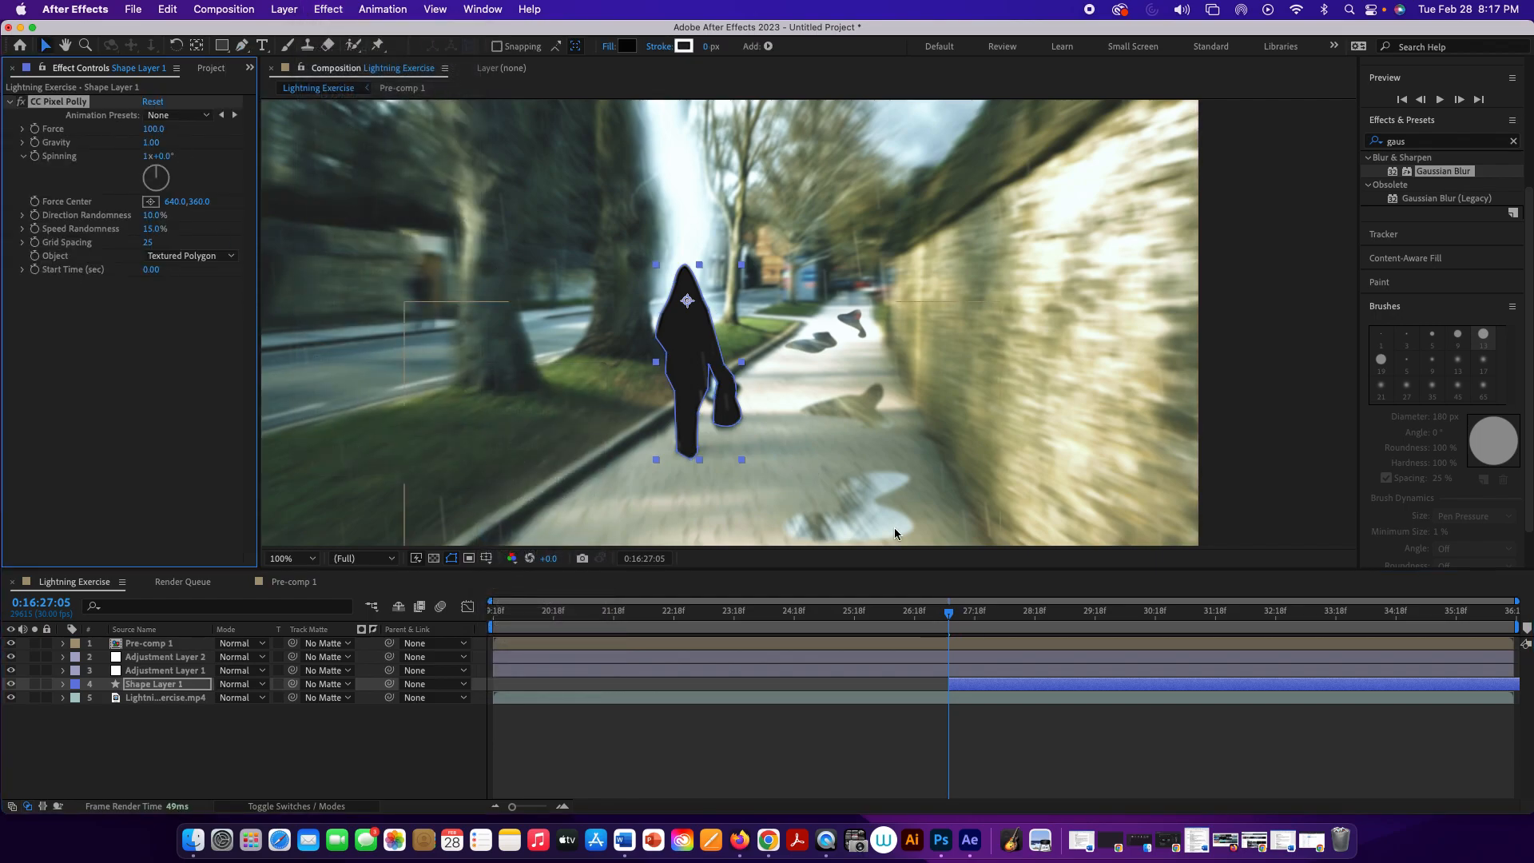
pyautogui.moveTo(955, 618); pyautogui.dragTo(954, 632)
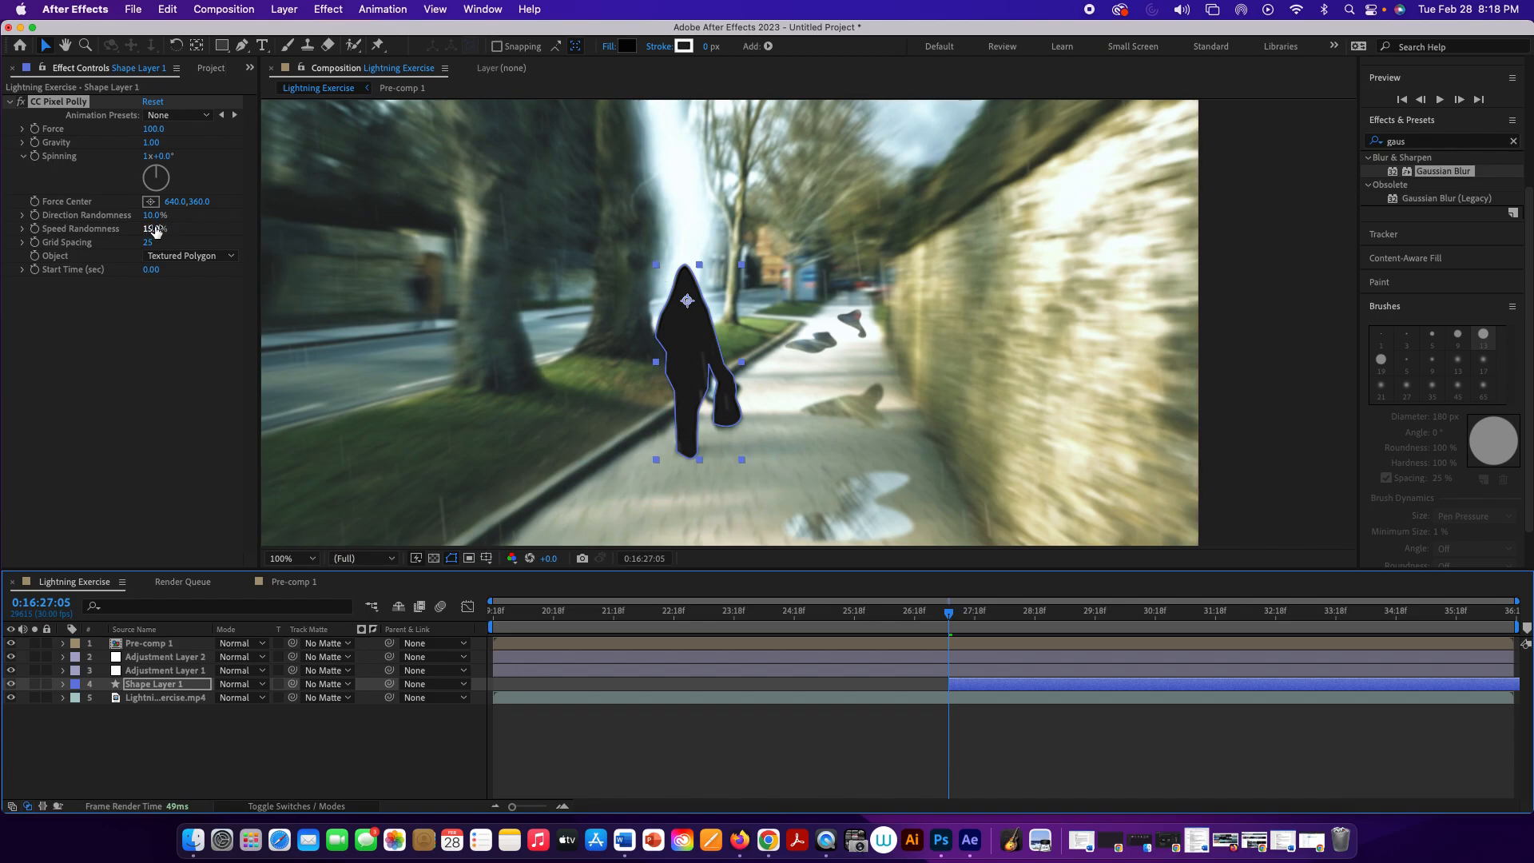
# Step: Set CC Pixel Polly's Grid Spacing to 10 and Gravity to 0.66, checking the shattering pieces at 0:16:27:13
pyautogui.moveTo(147, 243); pyautogui.dragTo(138, 243)
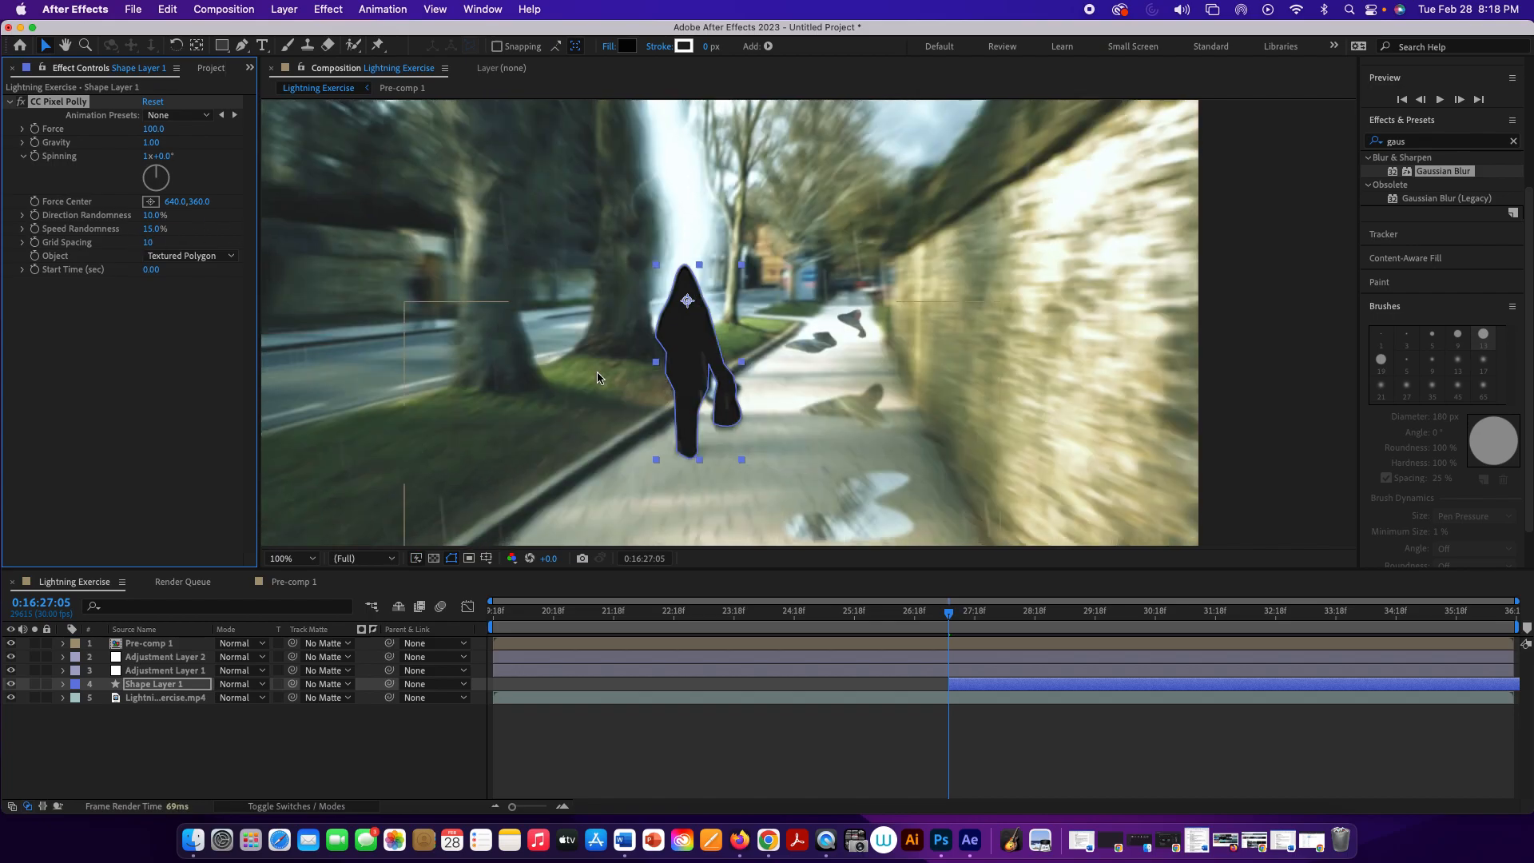
pyautogui.click(962, 612)
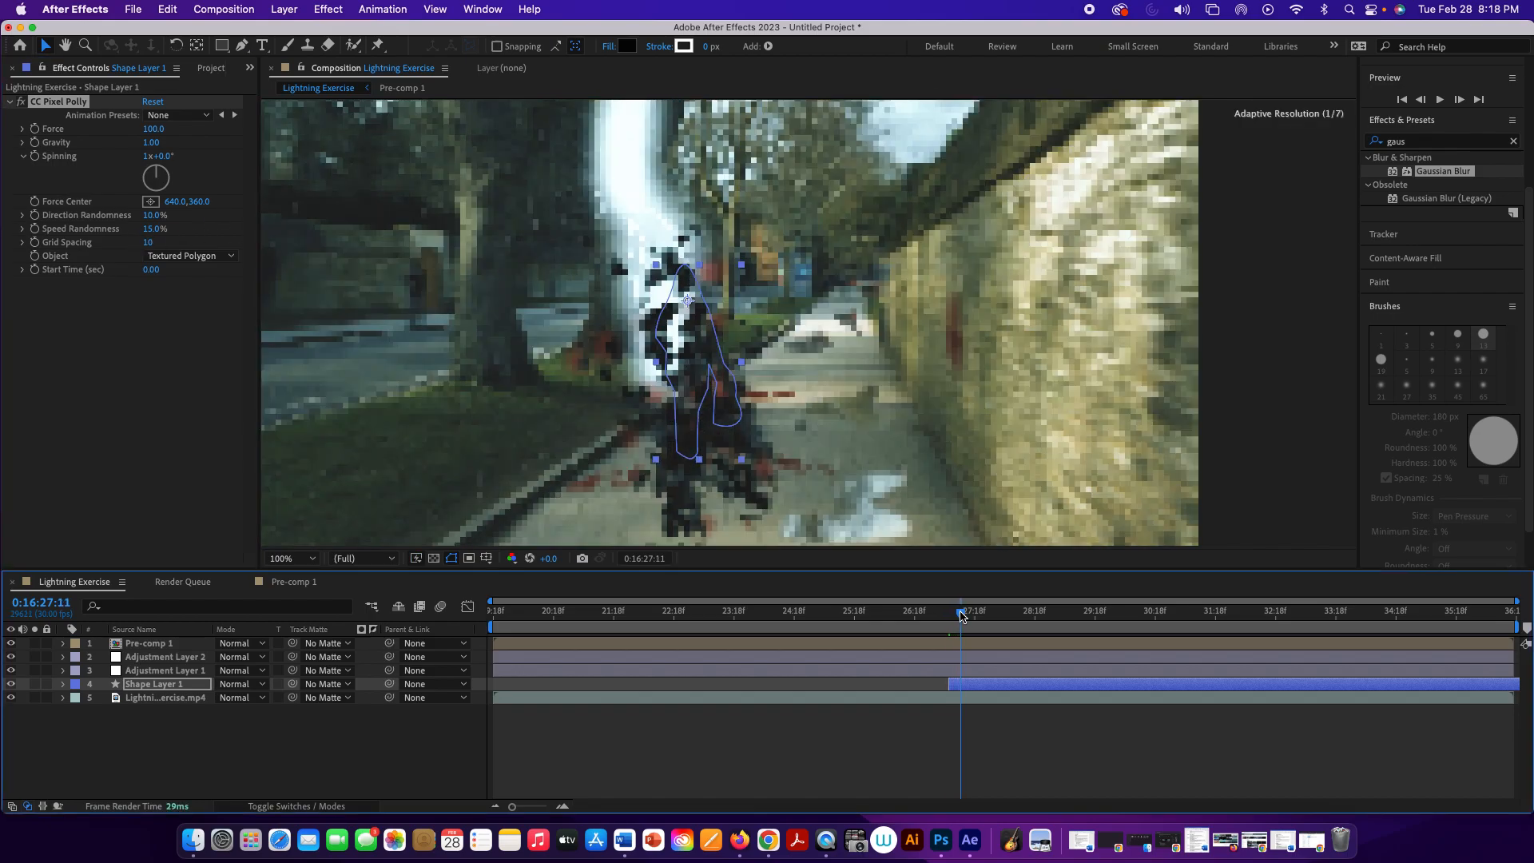
pyautogui.moveTo(962, 615); pyautogui.dragTo(965, 616)
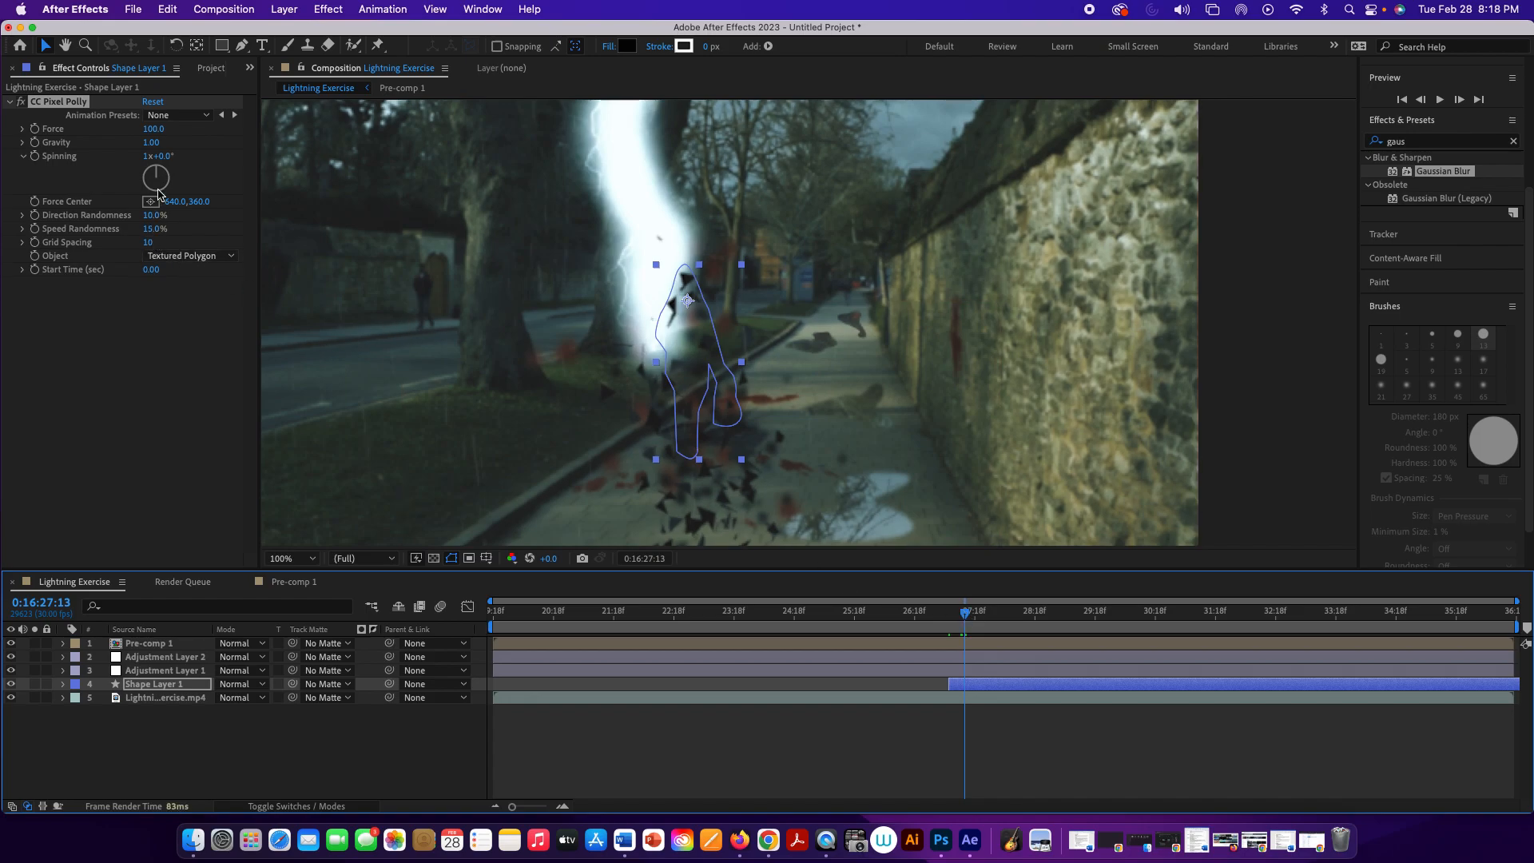
pyautogui.moveTo(151, 143); pyautogui.dragTo(133, 148)
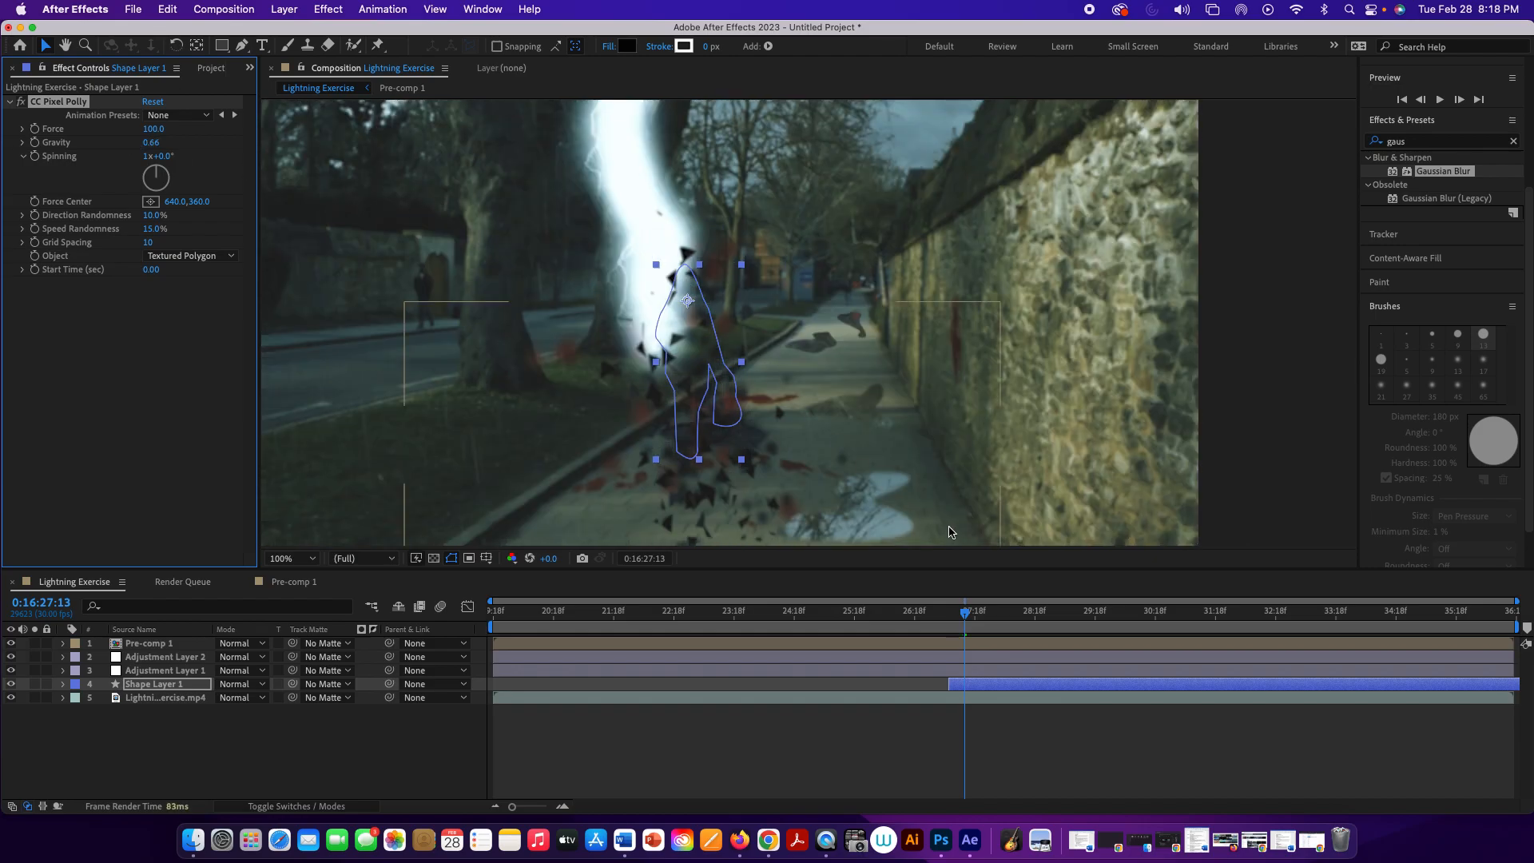
pyautogui.moveTo(965, 612); pyautogui.dragTo(946, 617)
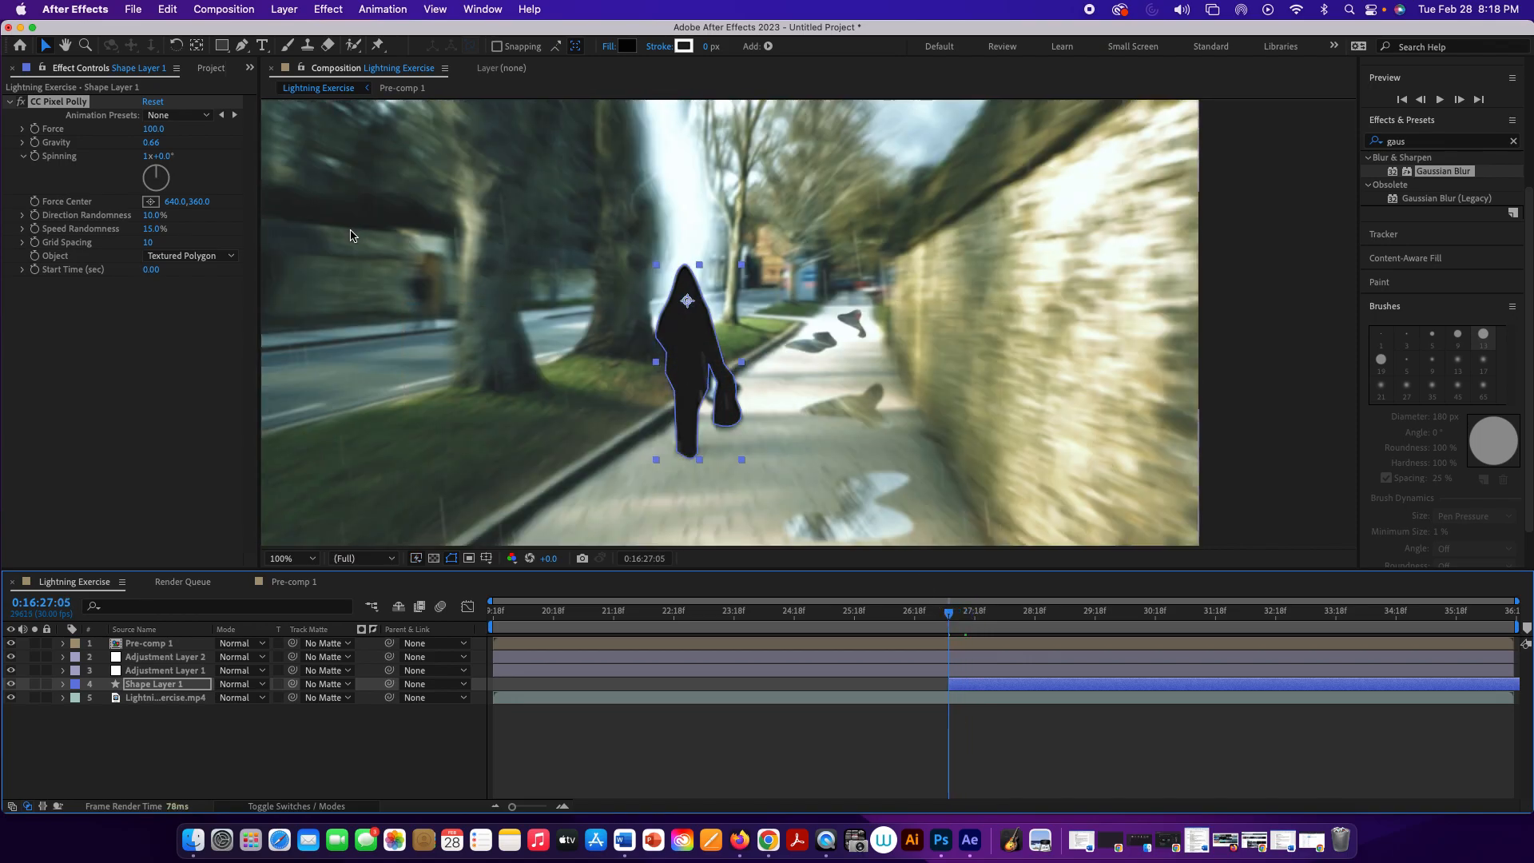
# Step: Find the Roughen Edges effect and apply it to Shape Layer 1
pyautogui.click(1456, 145)
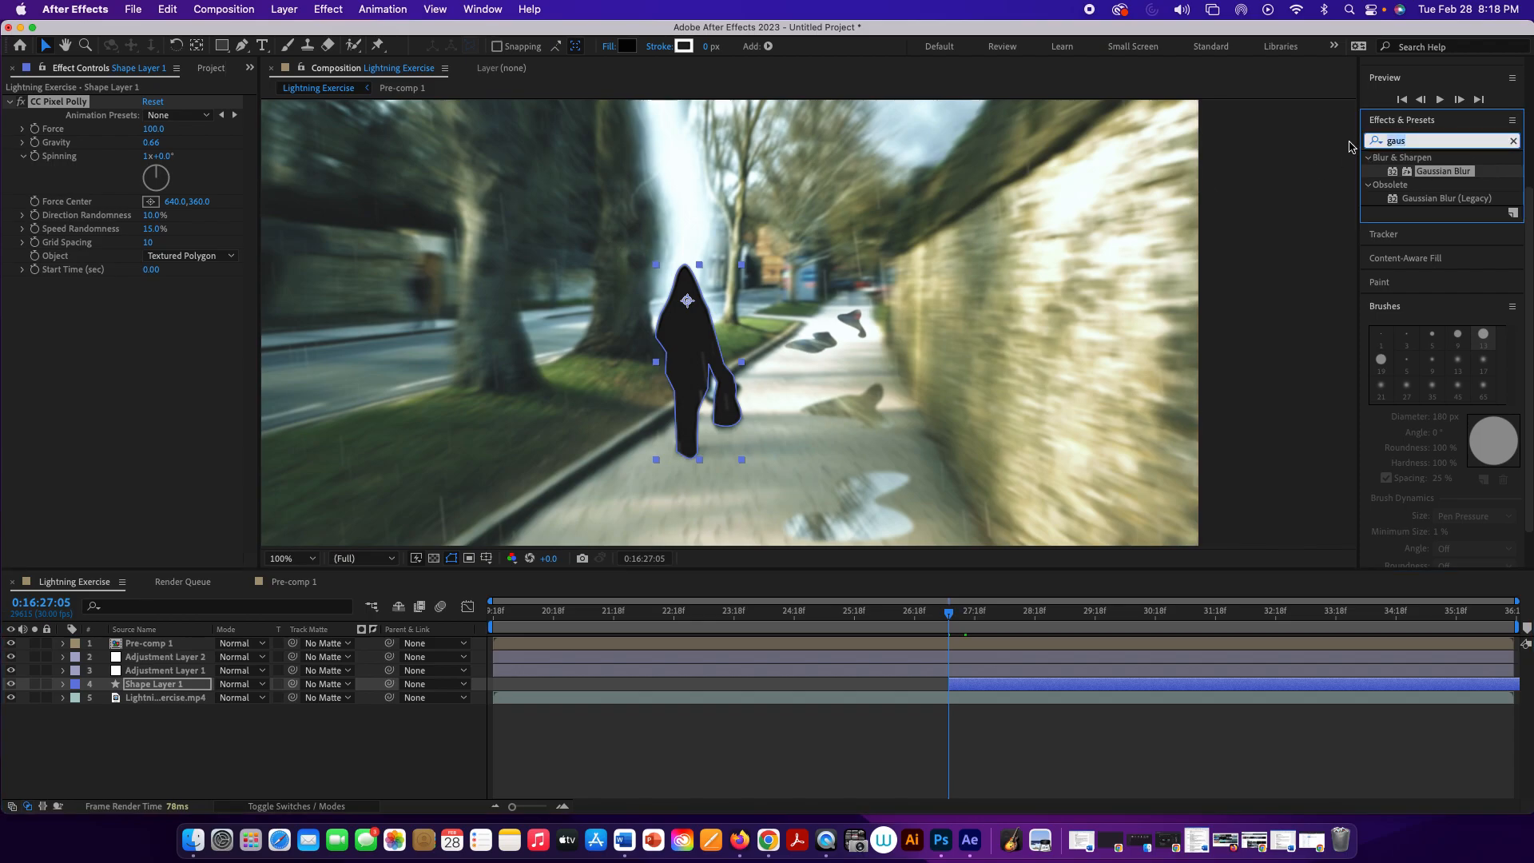
pyautogui.write('rough')
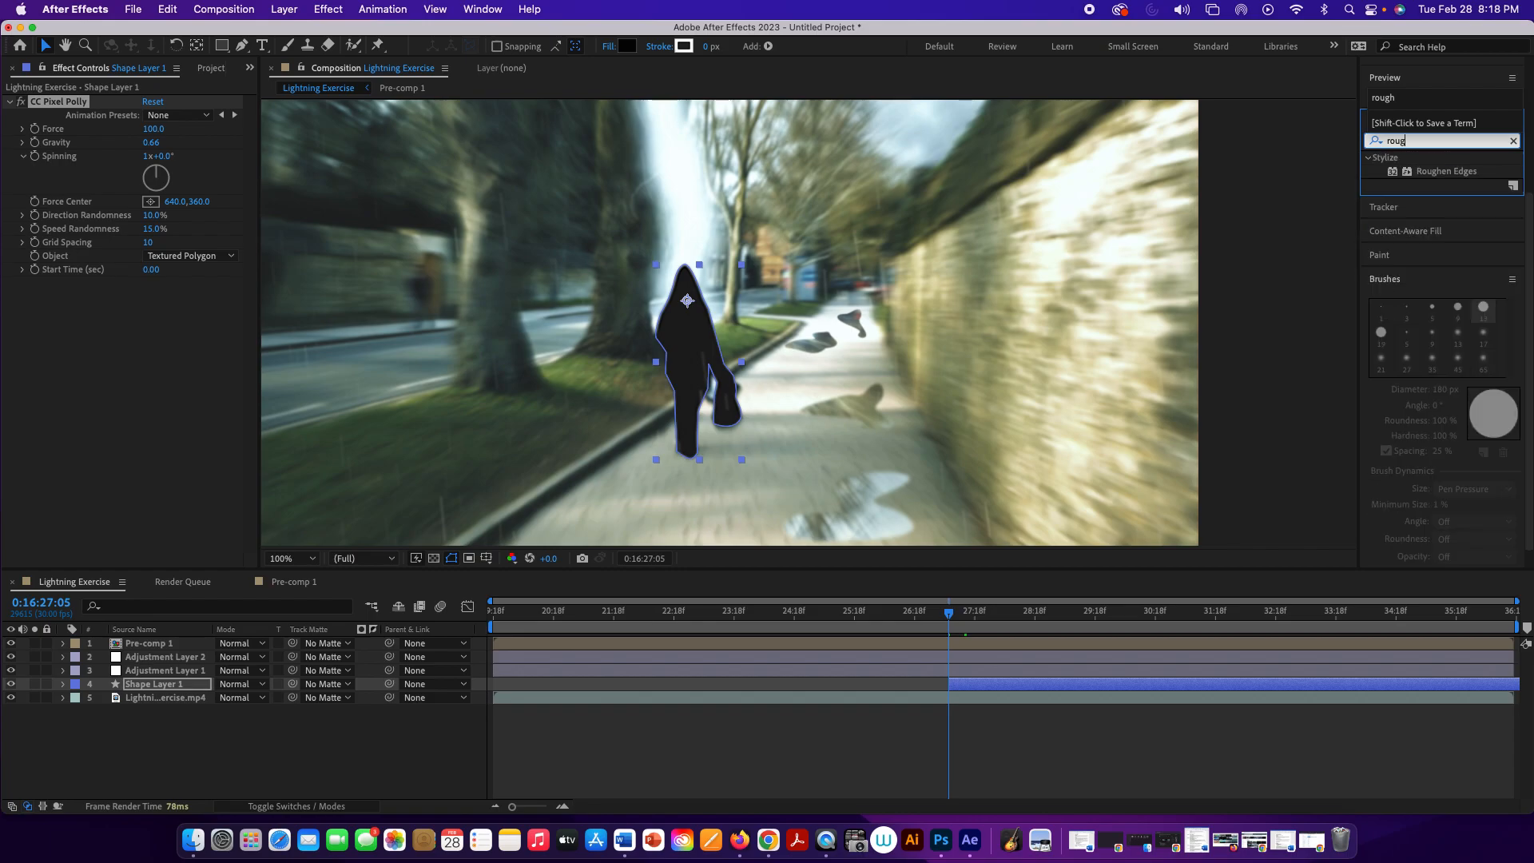
pyautogui.doubleClick(1428, 171)
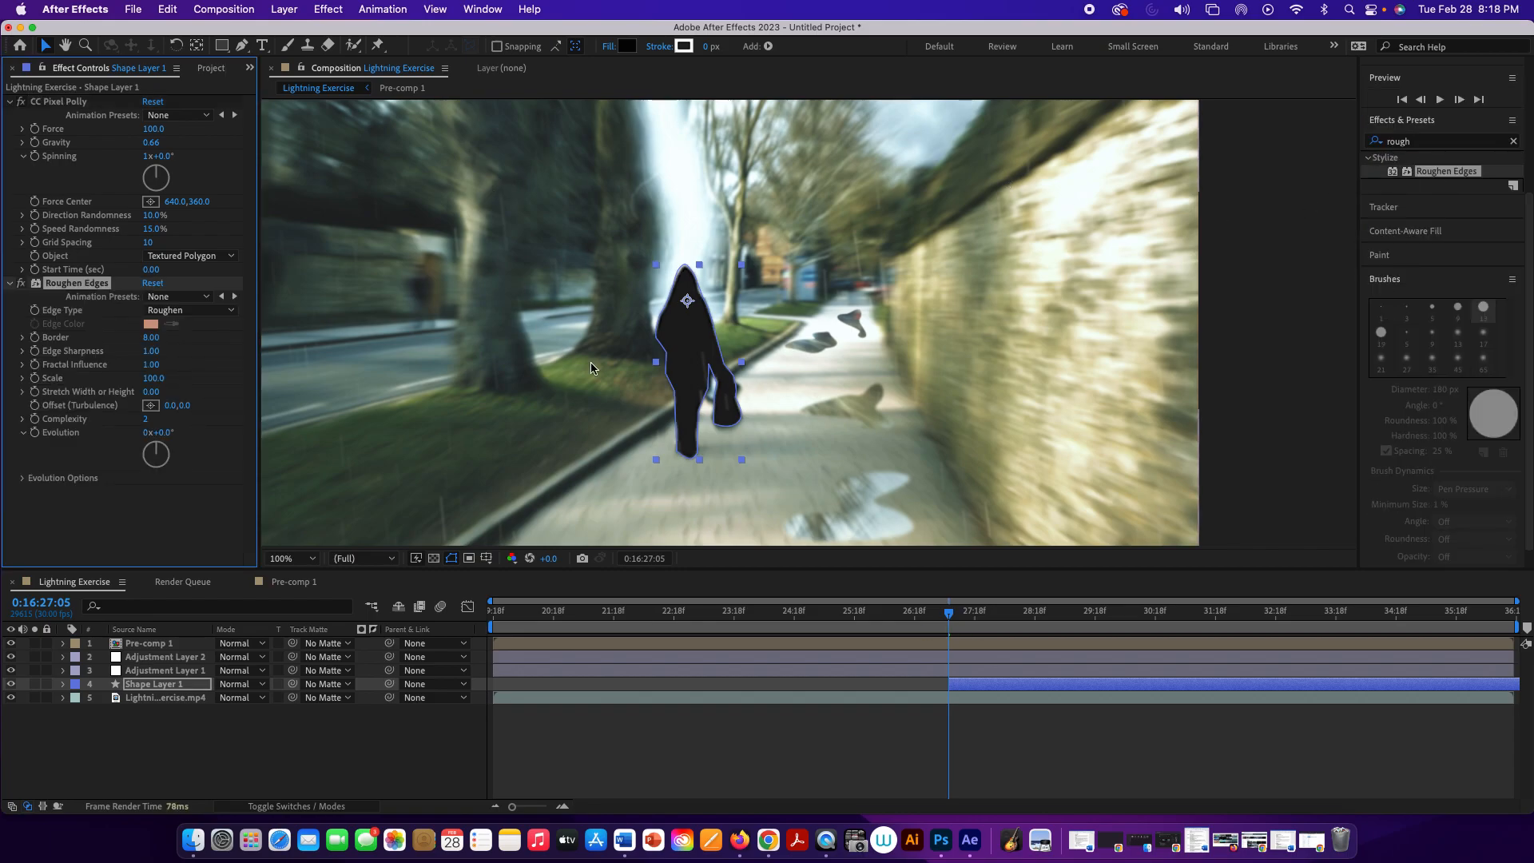
# Step: Set Roughen Edges Complexity to 10 and Scale to 80, judging the fragments at 0:16:27:11
pyautogui.moveTo(951, 620); pyautogui.dragTo(963, 624)
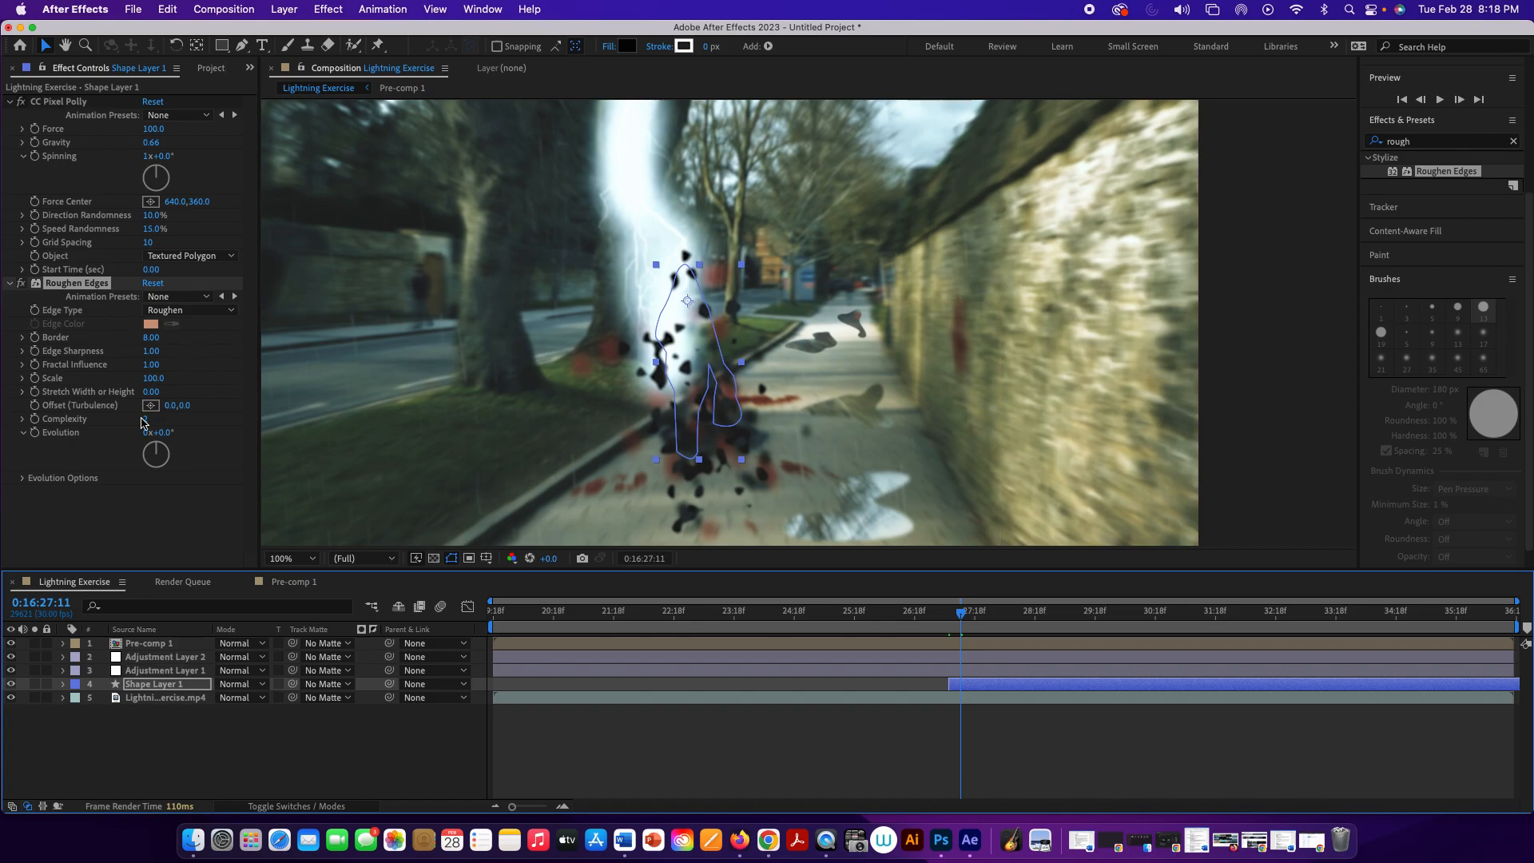
pyautogui.moveTo(146, 424); pyautogui.dragTo(190, 426)
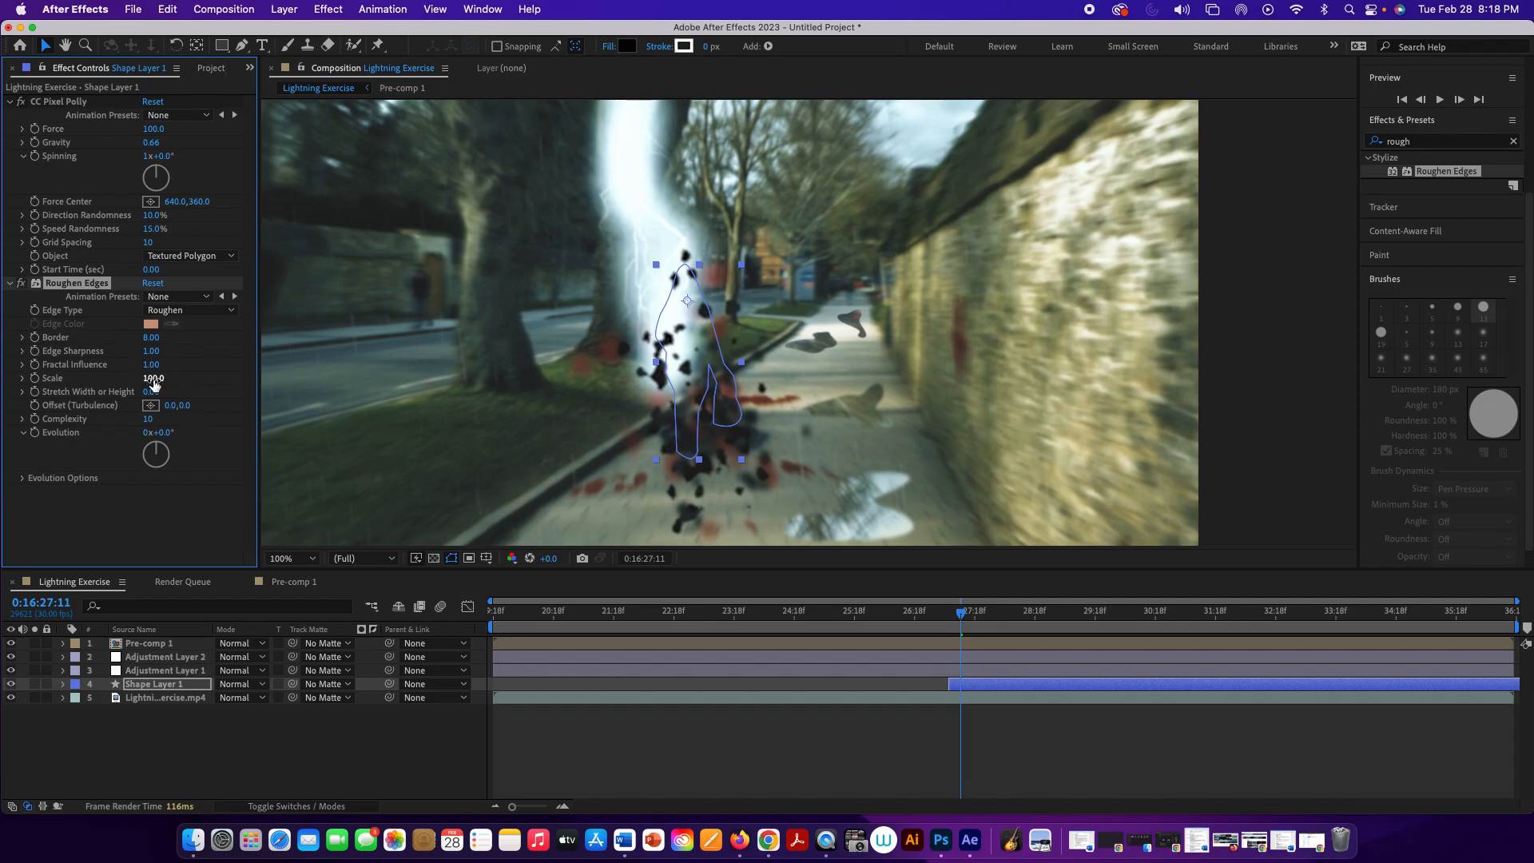
pyautogui.moveTo(153, 380); pyautogui.dragTo(138, 383)
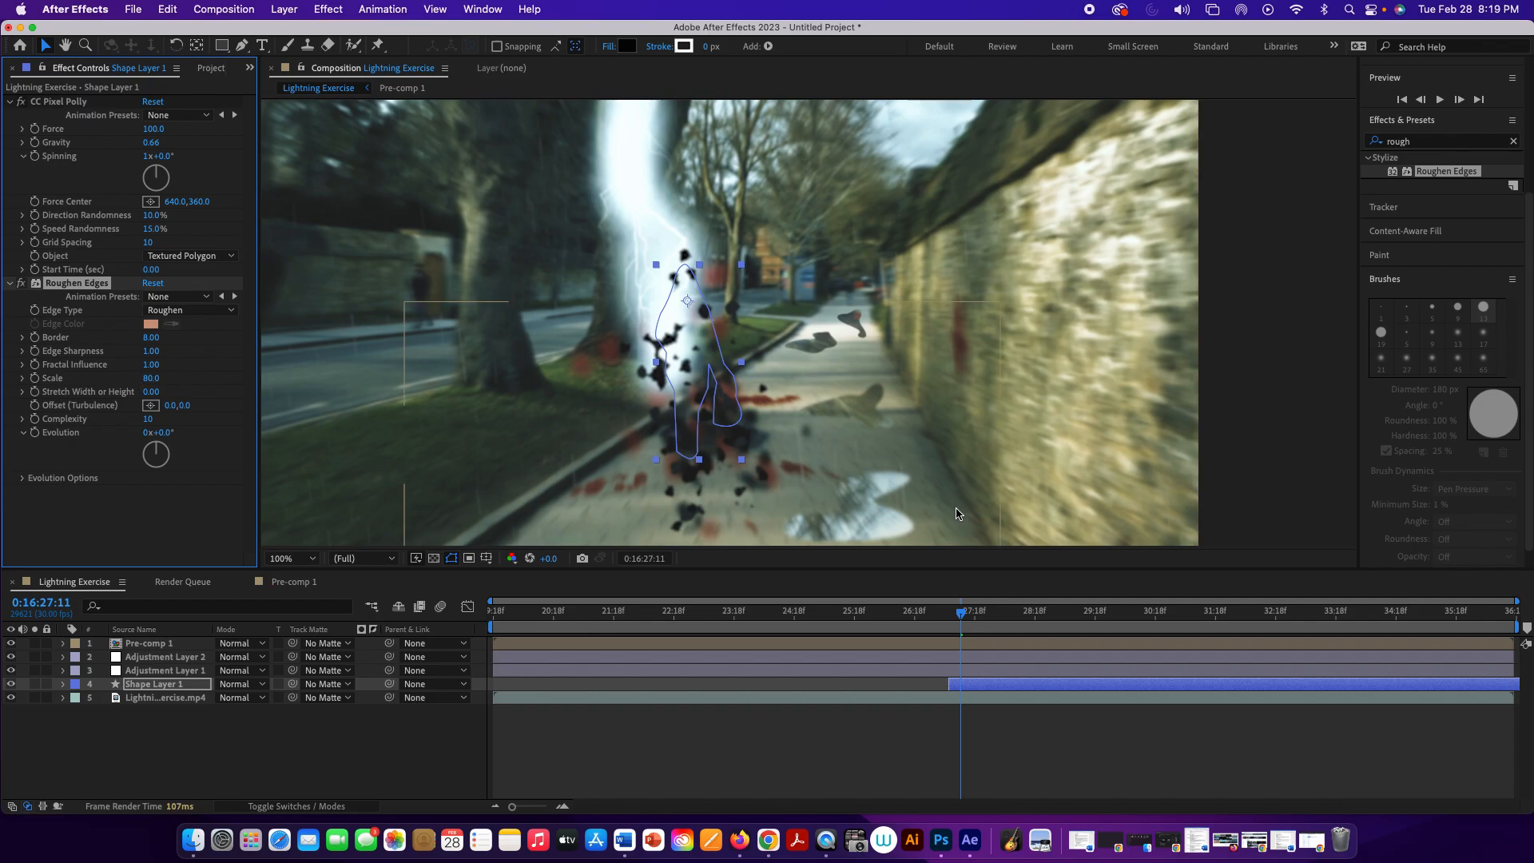
# Step: Play back the composition from 0:16:27:00 to check the figure shattering under the lightning strike
pyautogui.moveTo(965, 615); pyautogui.dragTo(940, 614)
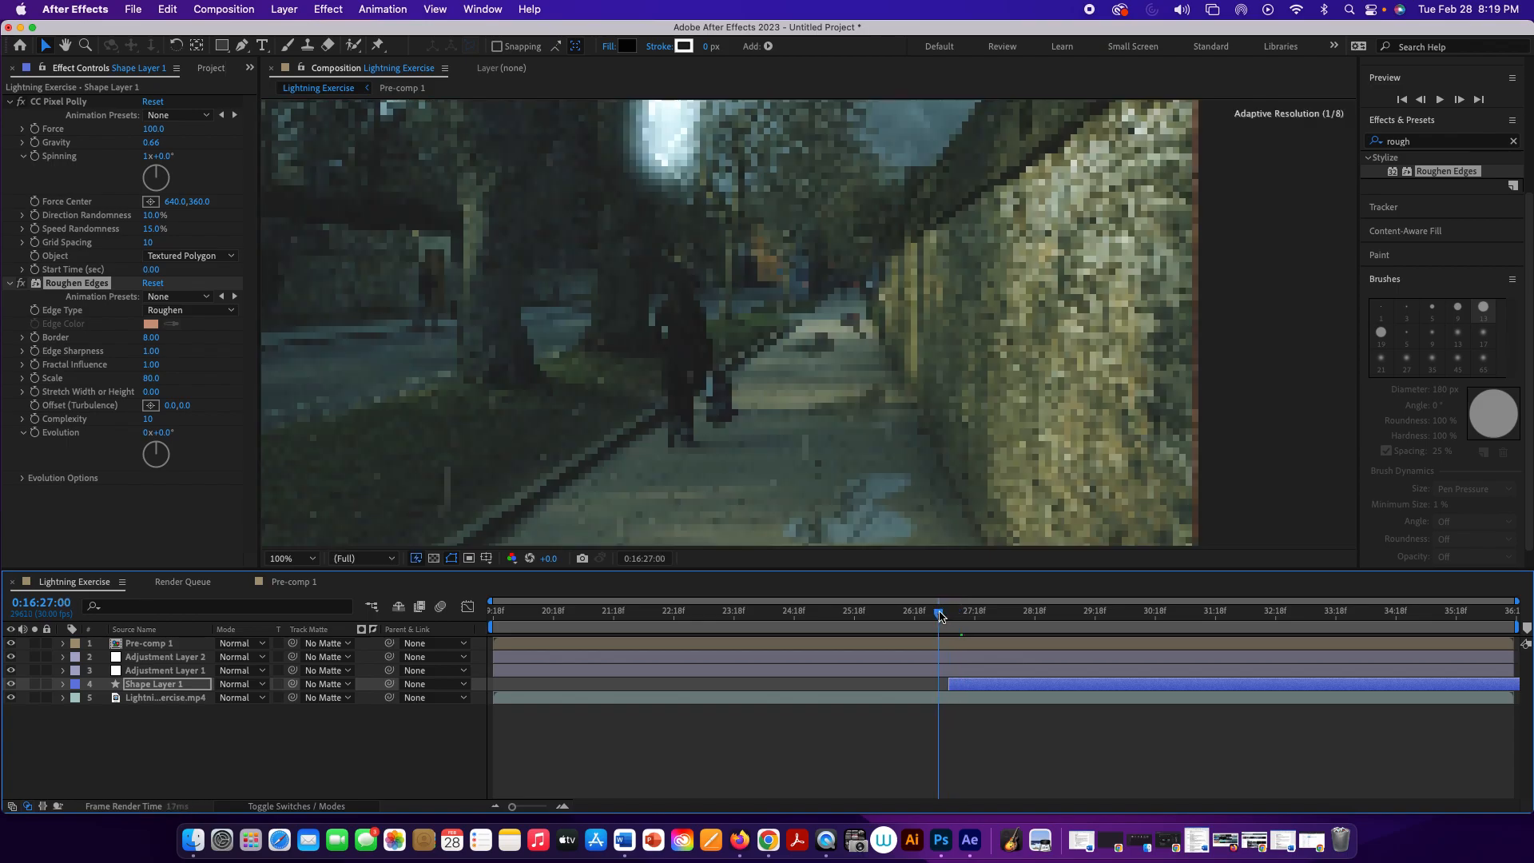
pyautogui.press('space')
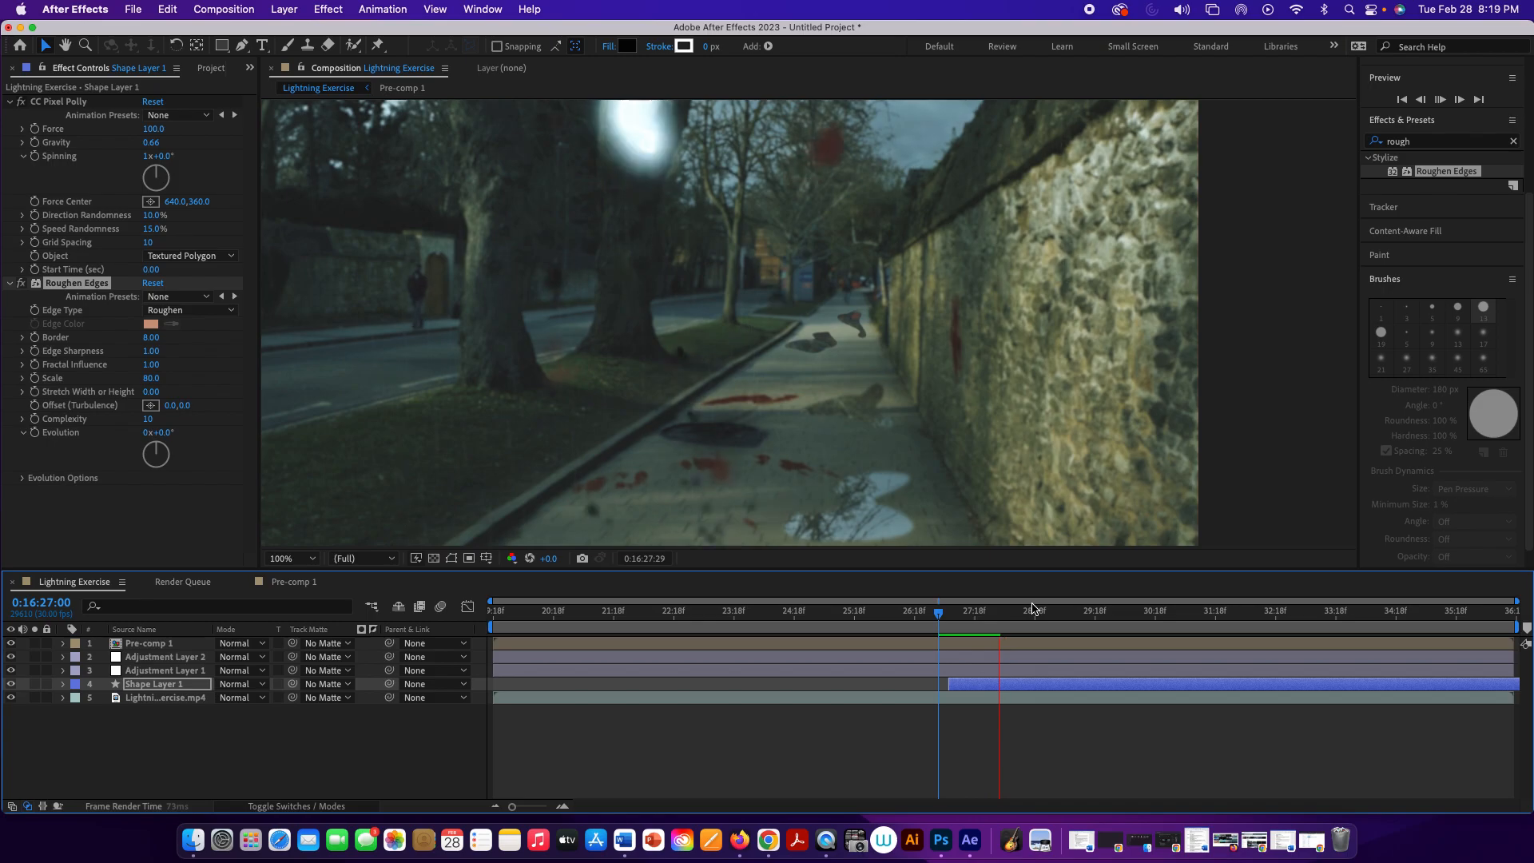
pyautogui.click(1031, 609)
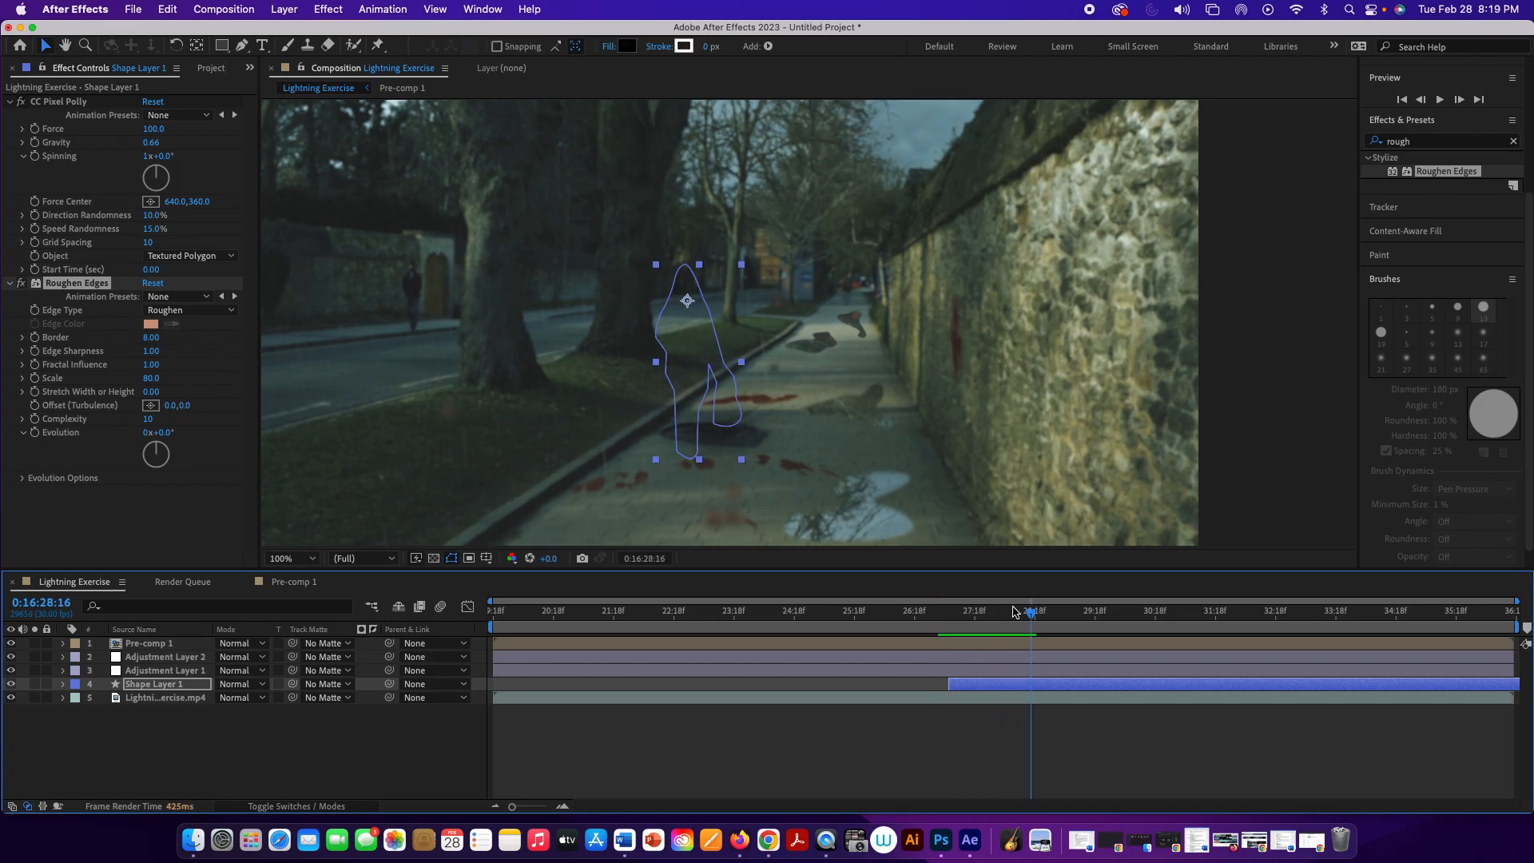
pyautogui.press('space')
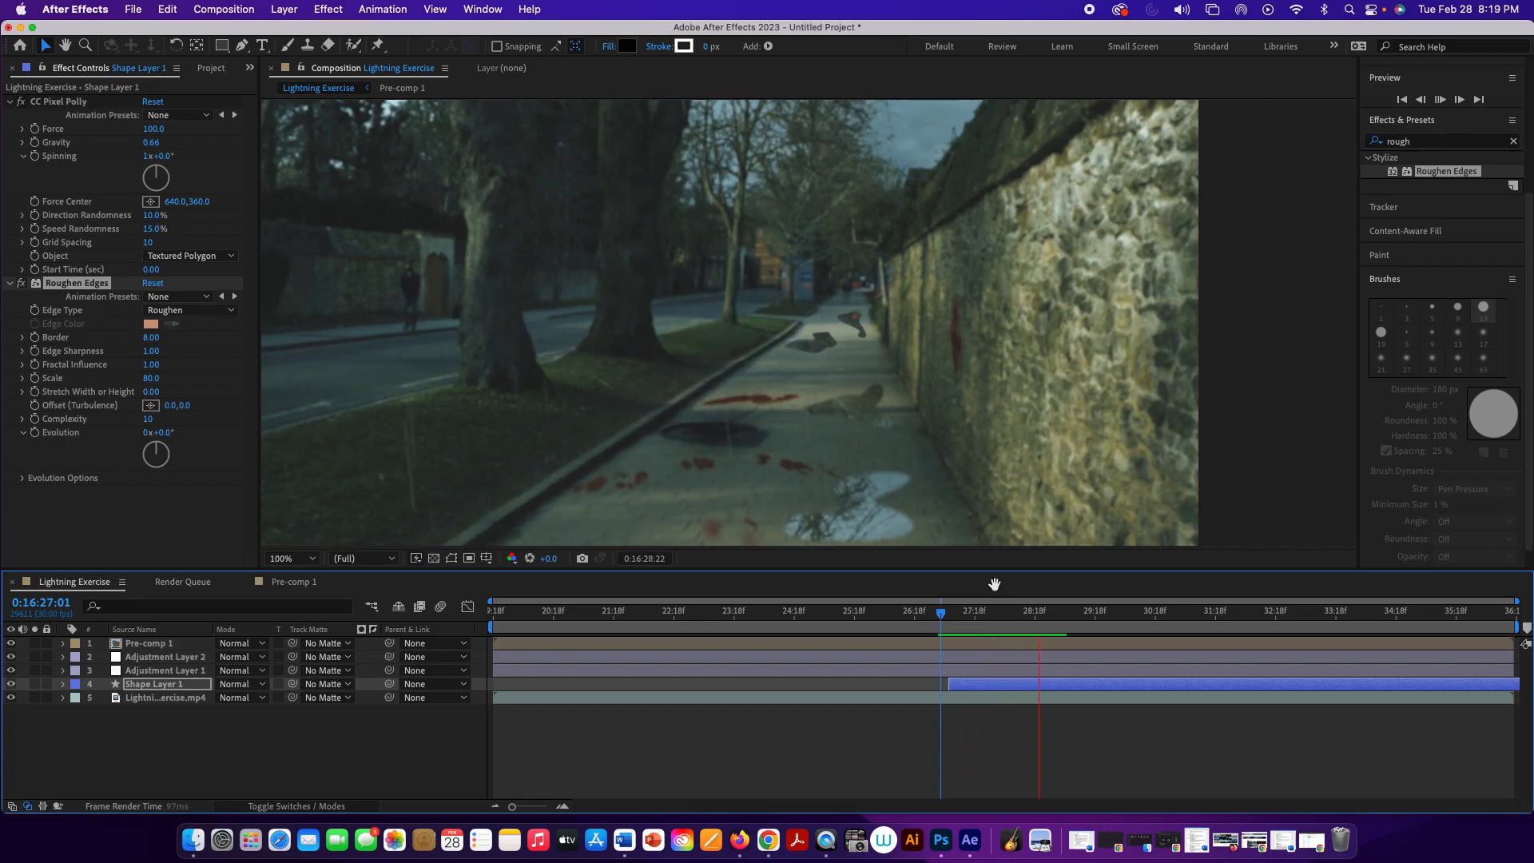
# Step: Apply Gaussian Blur to Shape Layer 1 and set its Blurriness to 1.9, judging the fragments at 0:16:27:11
pyautogui.press('space')
pyautogui.moveTo(1033, 613); pyautogui.dragTo(949, 628)
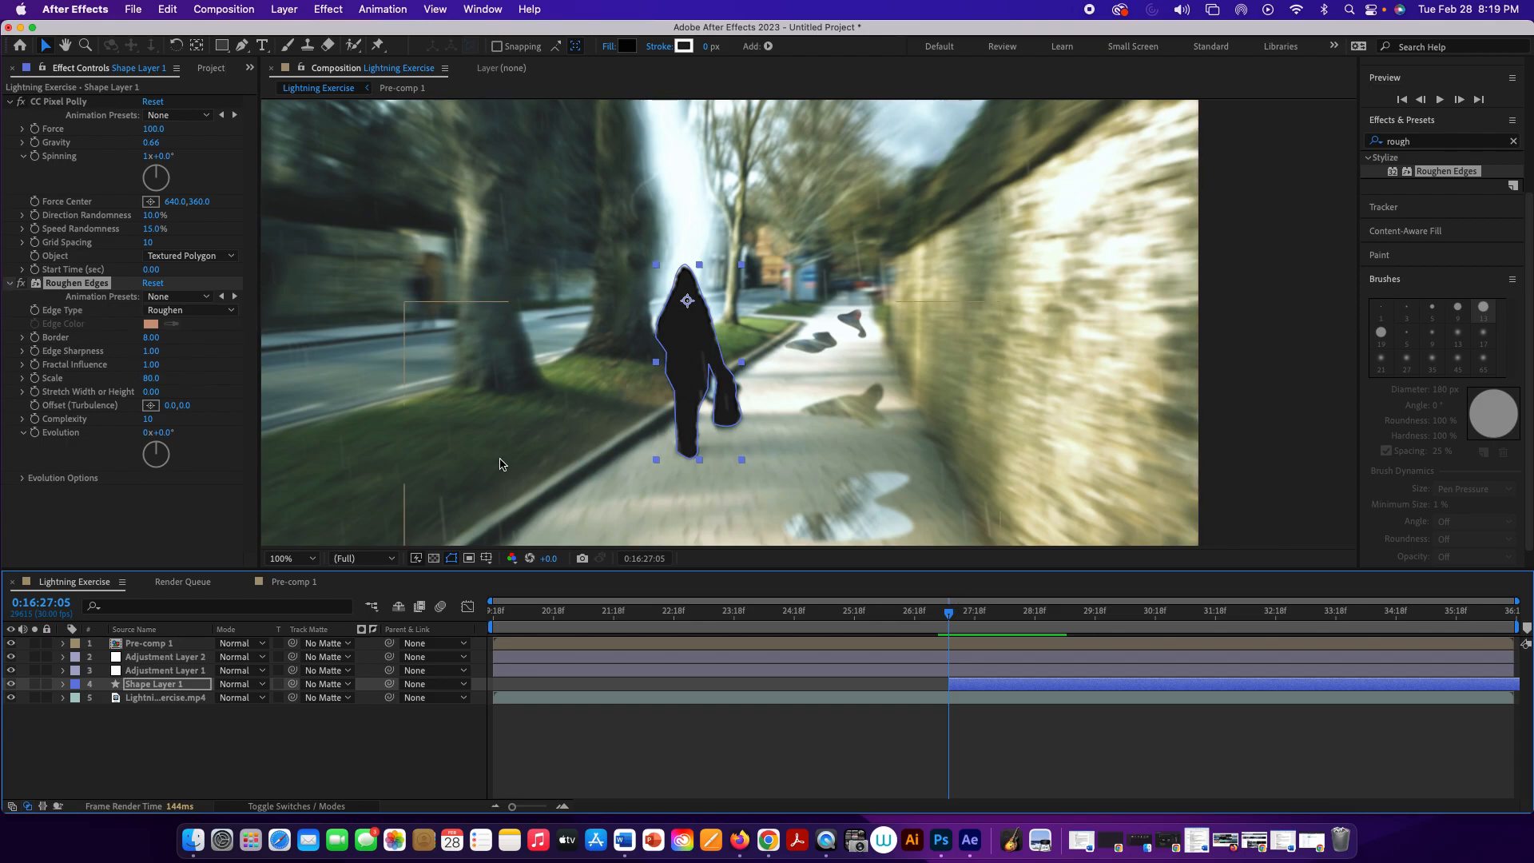
pyautogui.moveTo(951, 616); pyautogui.dragTo(950, 620)
pyautogui.click(1421, 143)
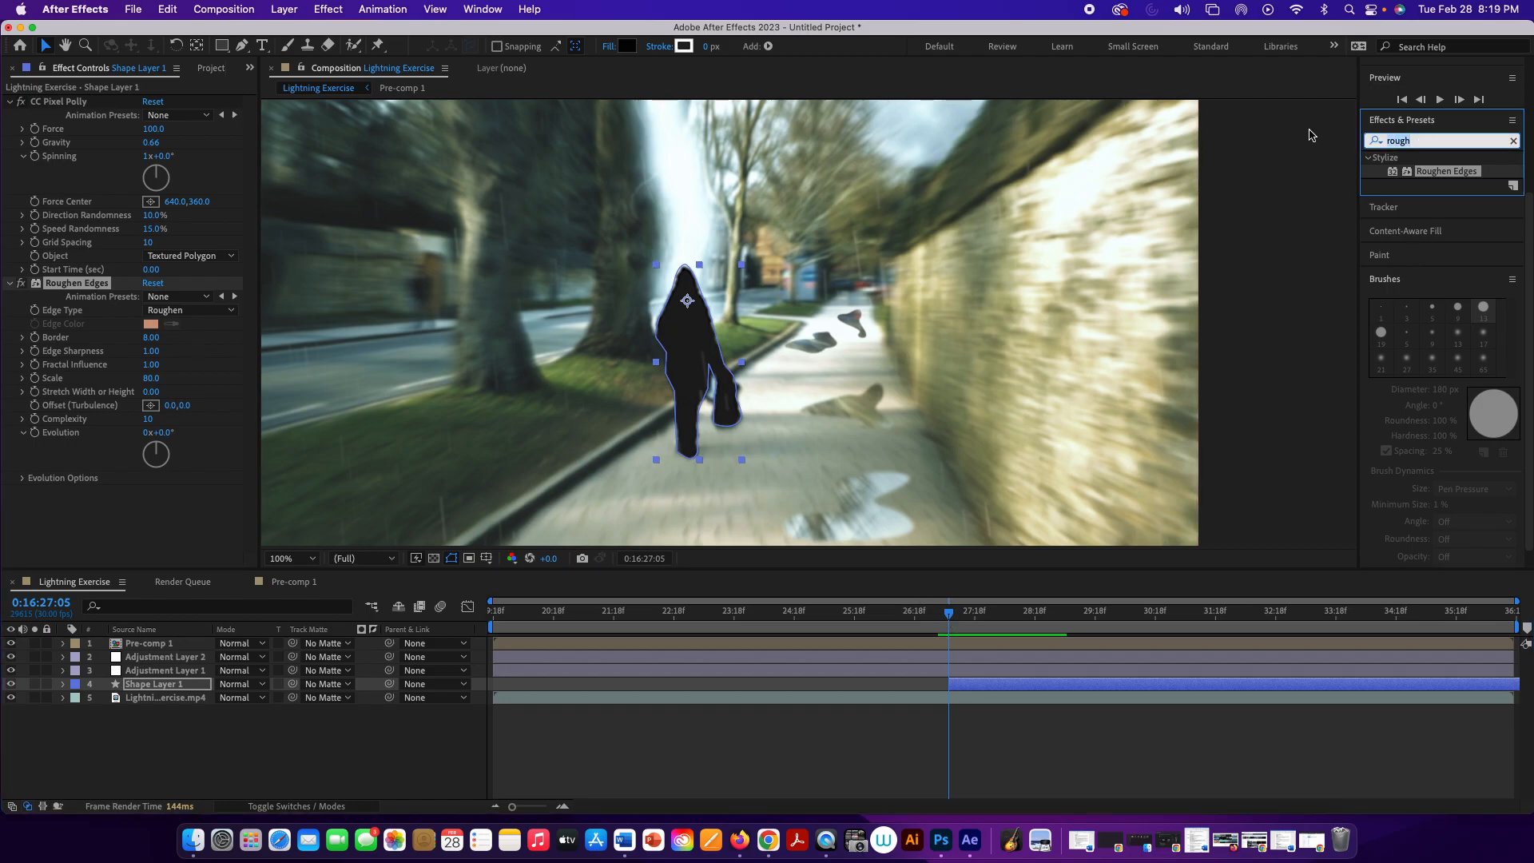
pyautogui.write('gaus')
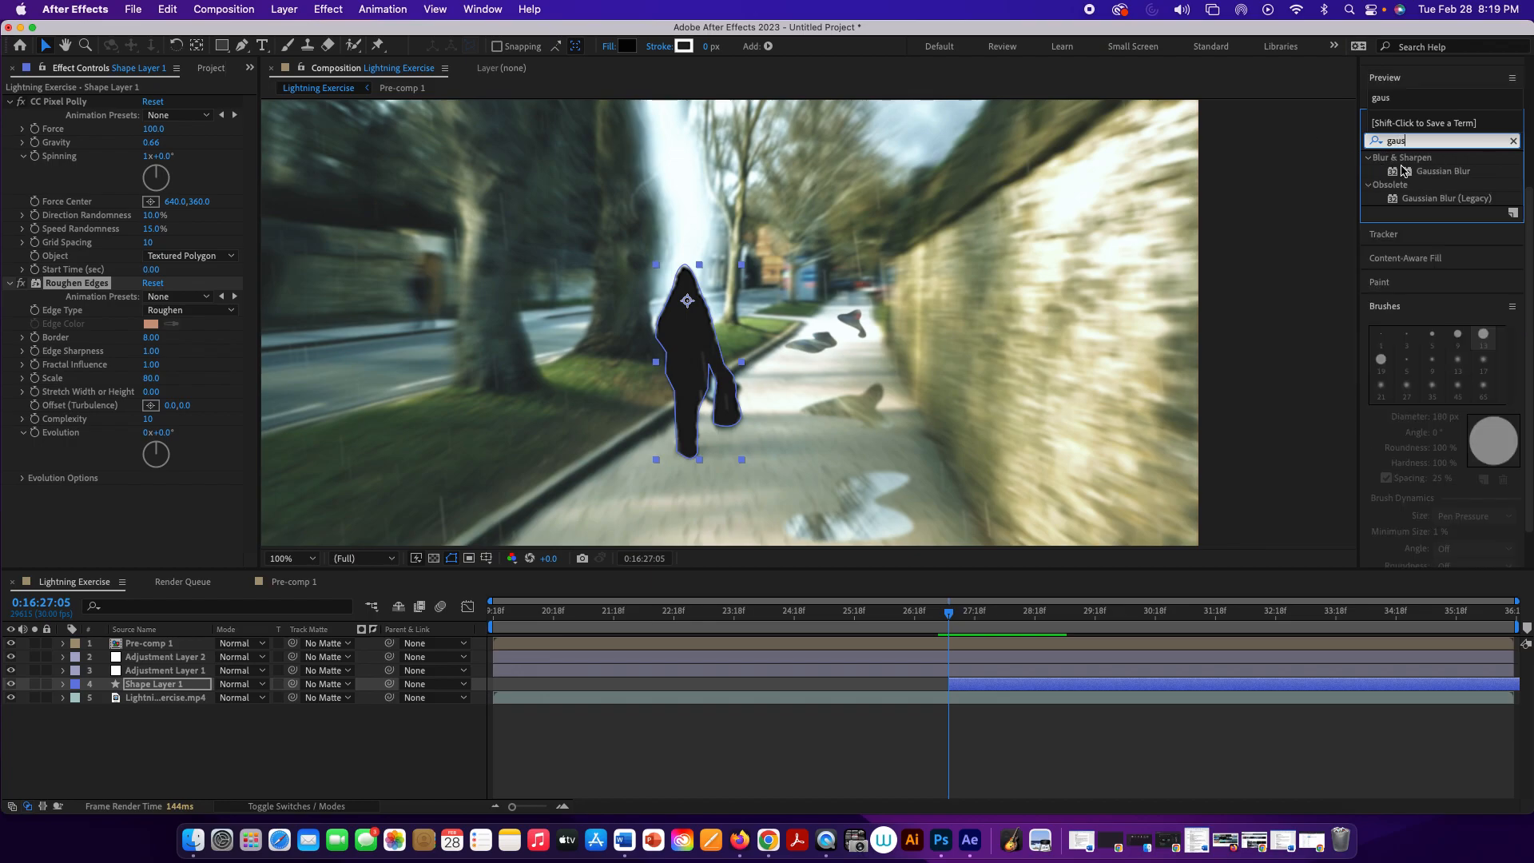
pyautogui.doubleClick(1430, 172)
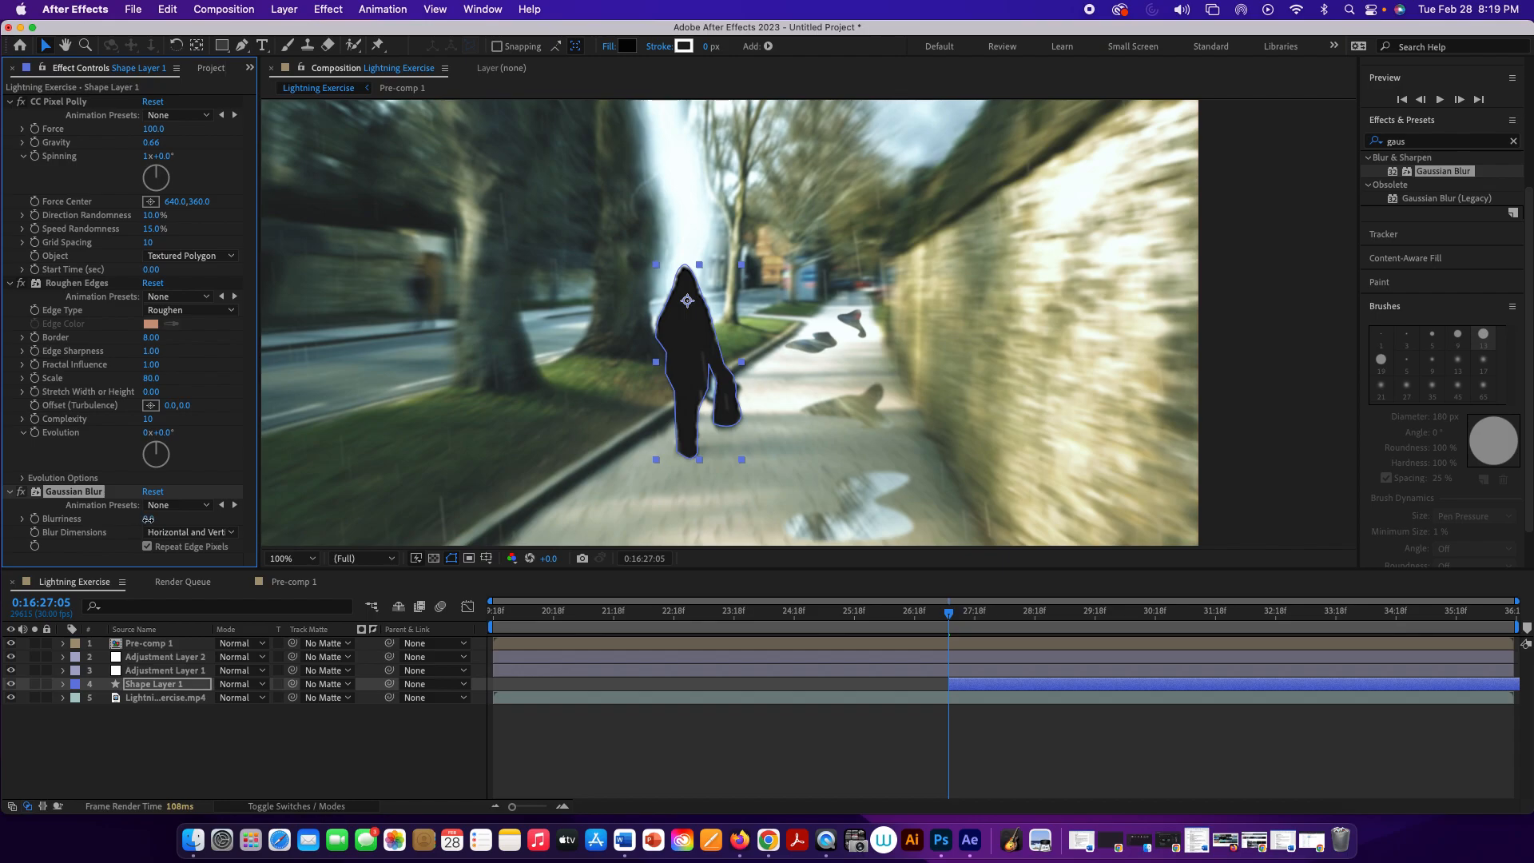
pyautogui.moveTo(155, 520); pyautogui.dragTo(162, 520)
pyautogui.moveTo(960, 613); pyautogui.dragTo(963, 620)
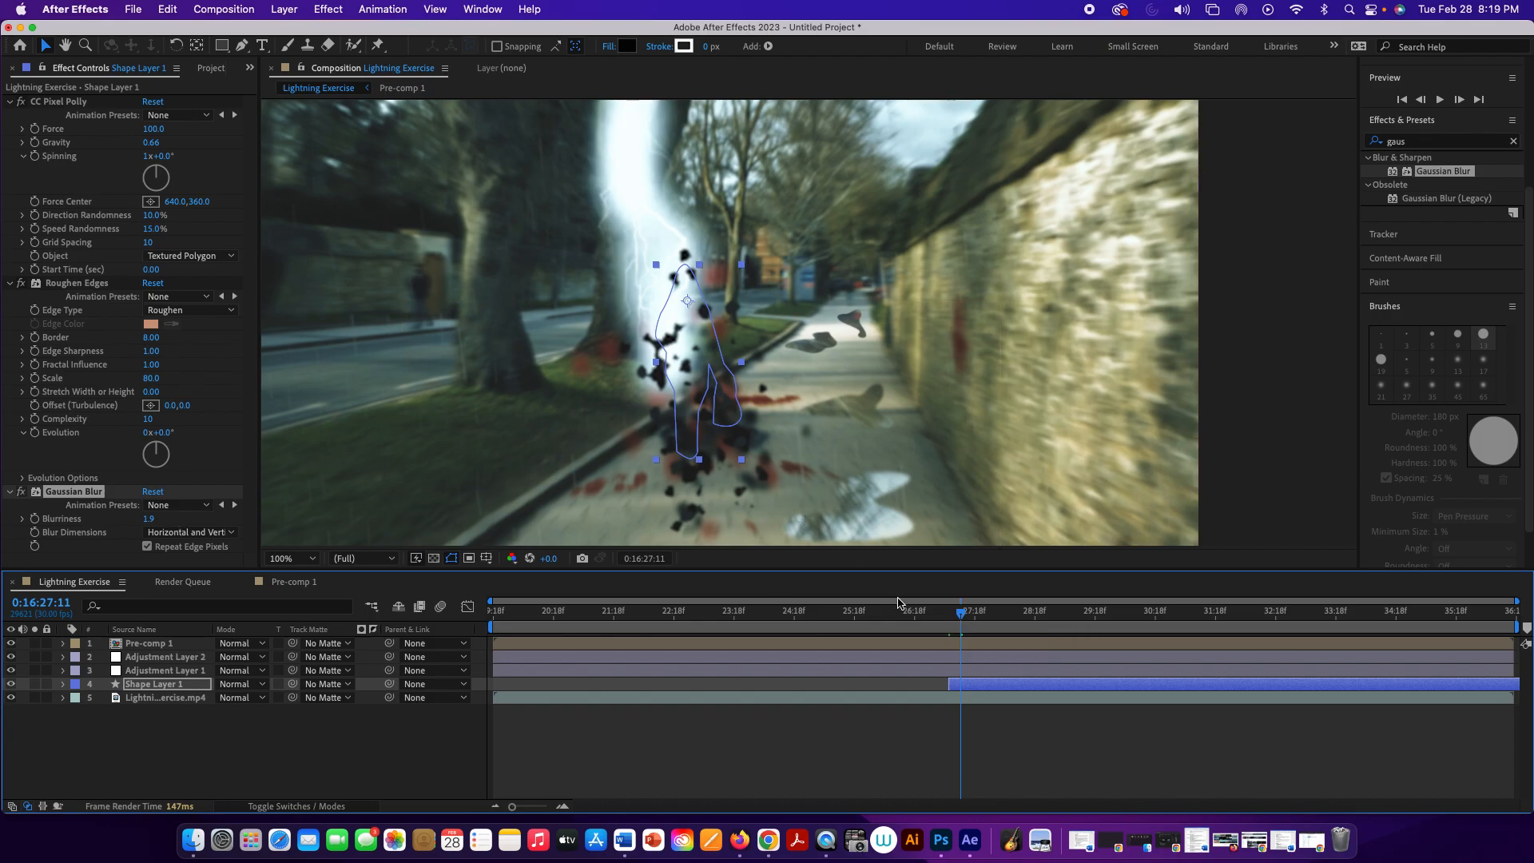
# Step: Play back the composition from 0:16:26:29 and again from 0:16:25:16 to check the blurred fragments in the lightning strike
pyautogui.moveTo(961, 621); pyautogui.dragTo(936, 618)
pyautogui.press('space')
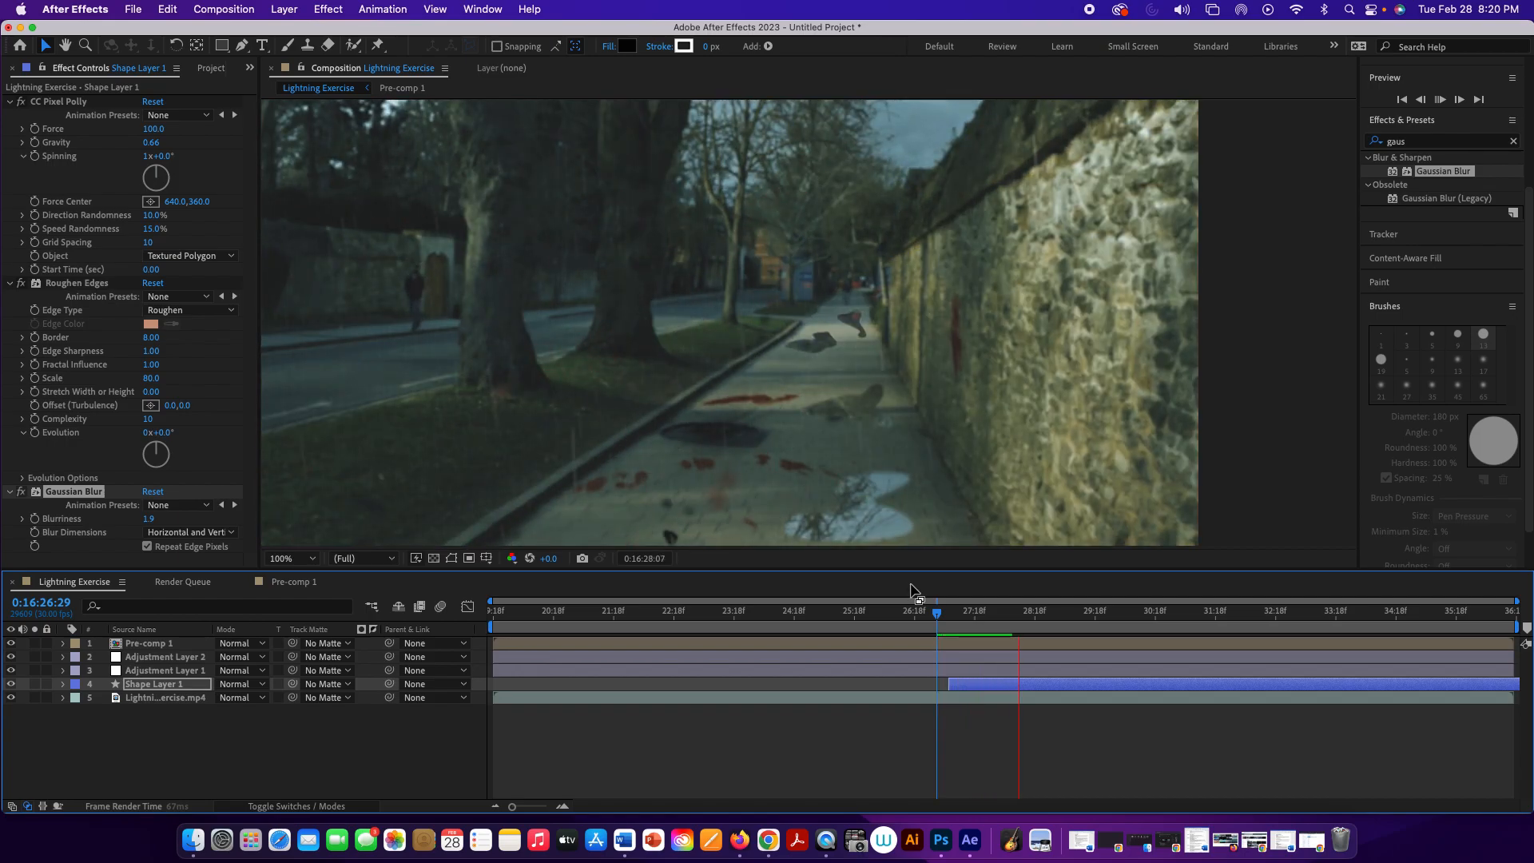
pyautogui.press('space')
pyautogui.scroll(-1, 855, 460)
pyautogui.press('space')
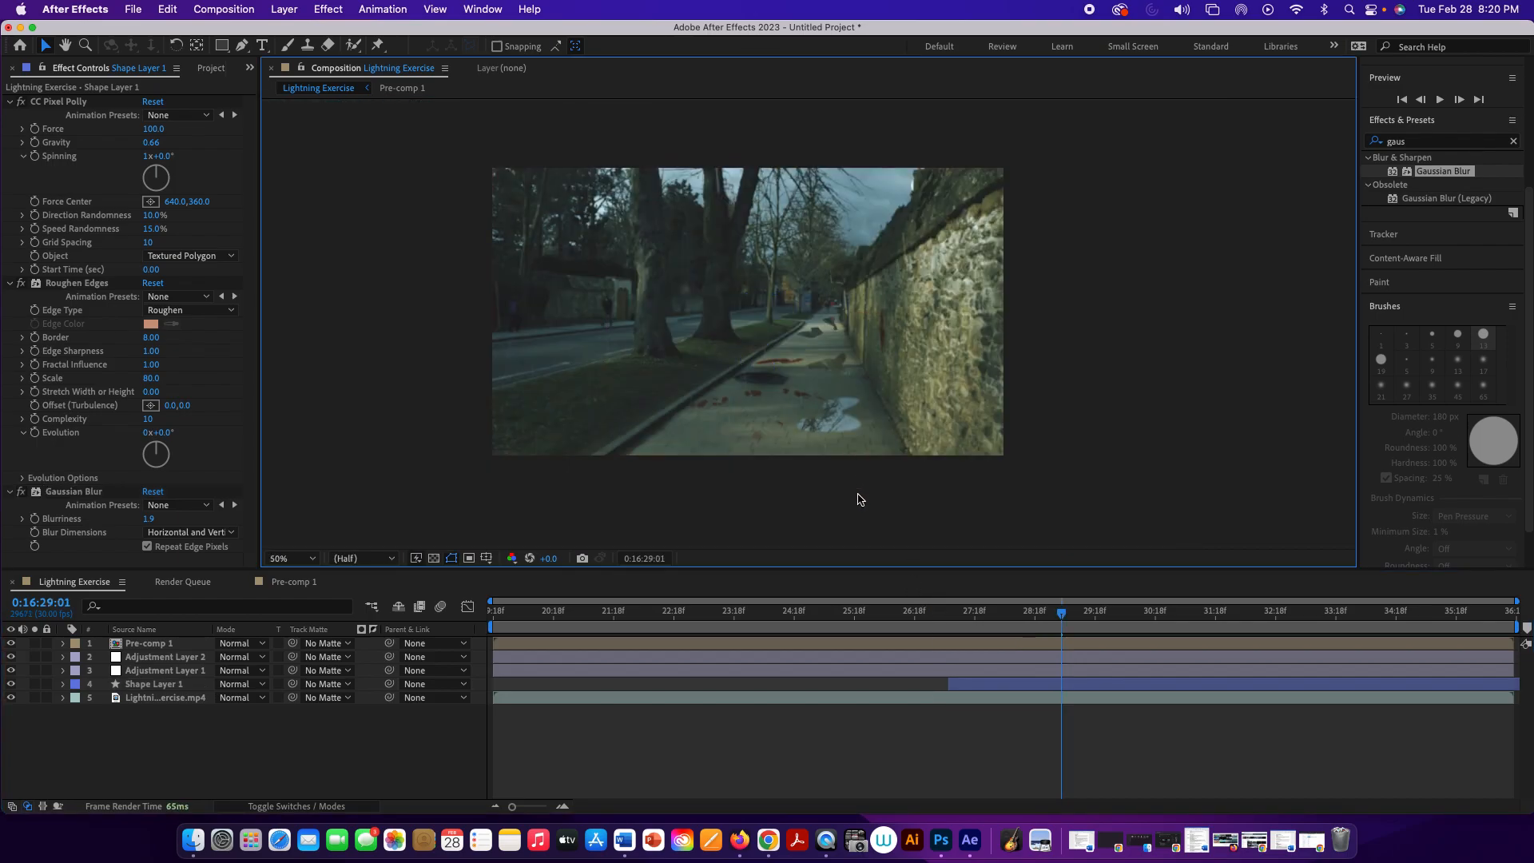
pyautogui.moveTo(1061, 614); pyautogui.dragTo(851, 614)
pyautogui.press('space')
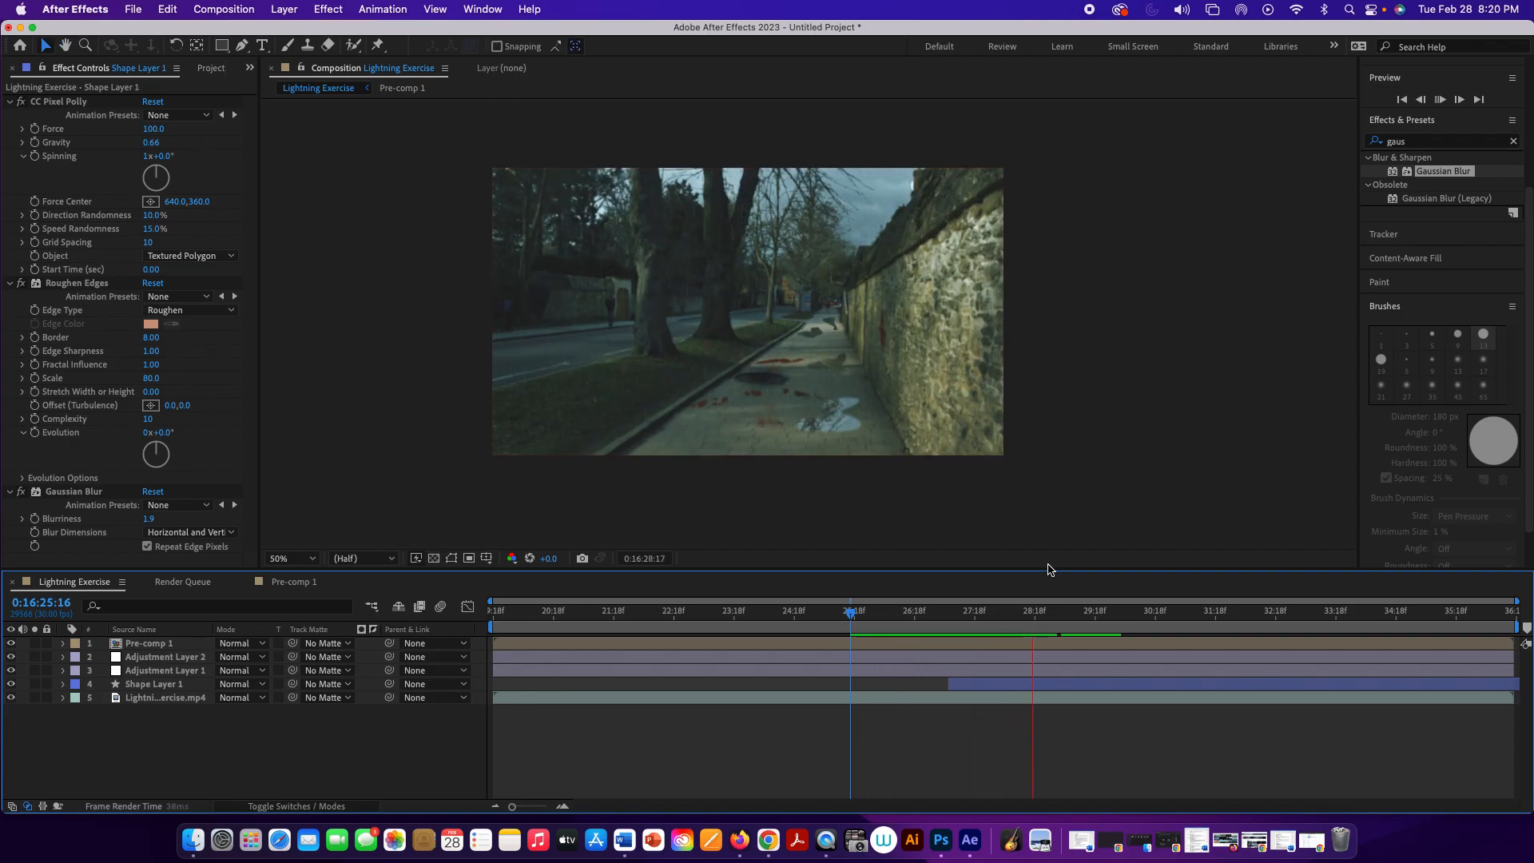
pyautogui.press('space')
# Step: Replay the shatter from 0:16:27:05 and inspect the scattering pieces at 0:16:27:15
pyautogui.moveTo(1147, 609); pyautogui.dragTo(952, 609)
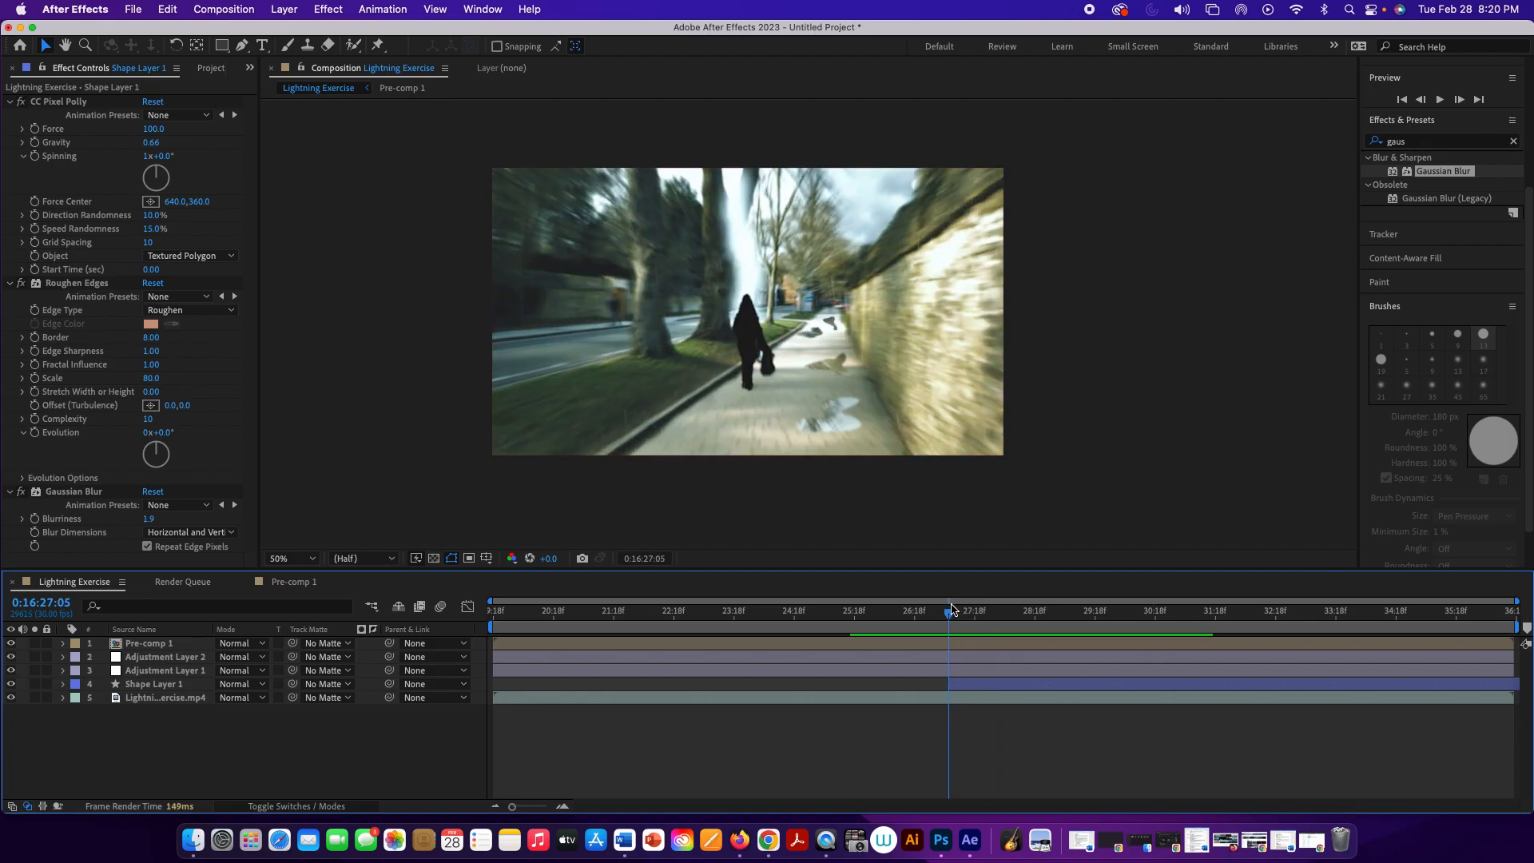
pyautogui.press('space')
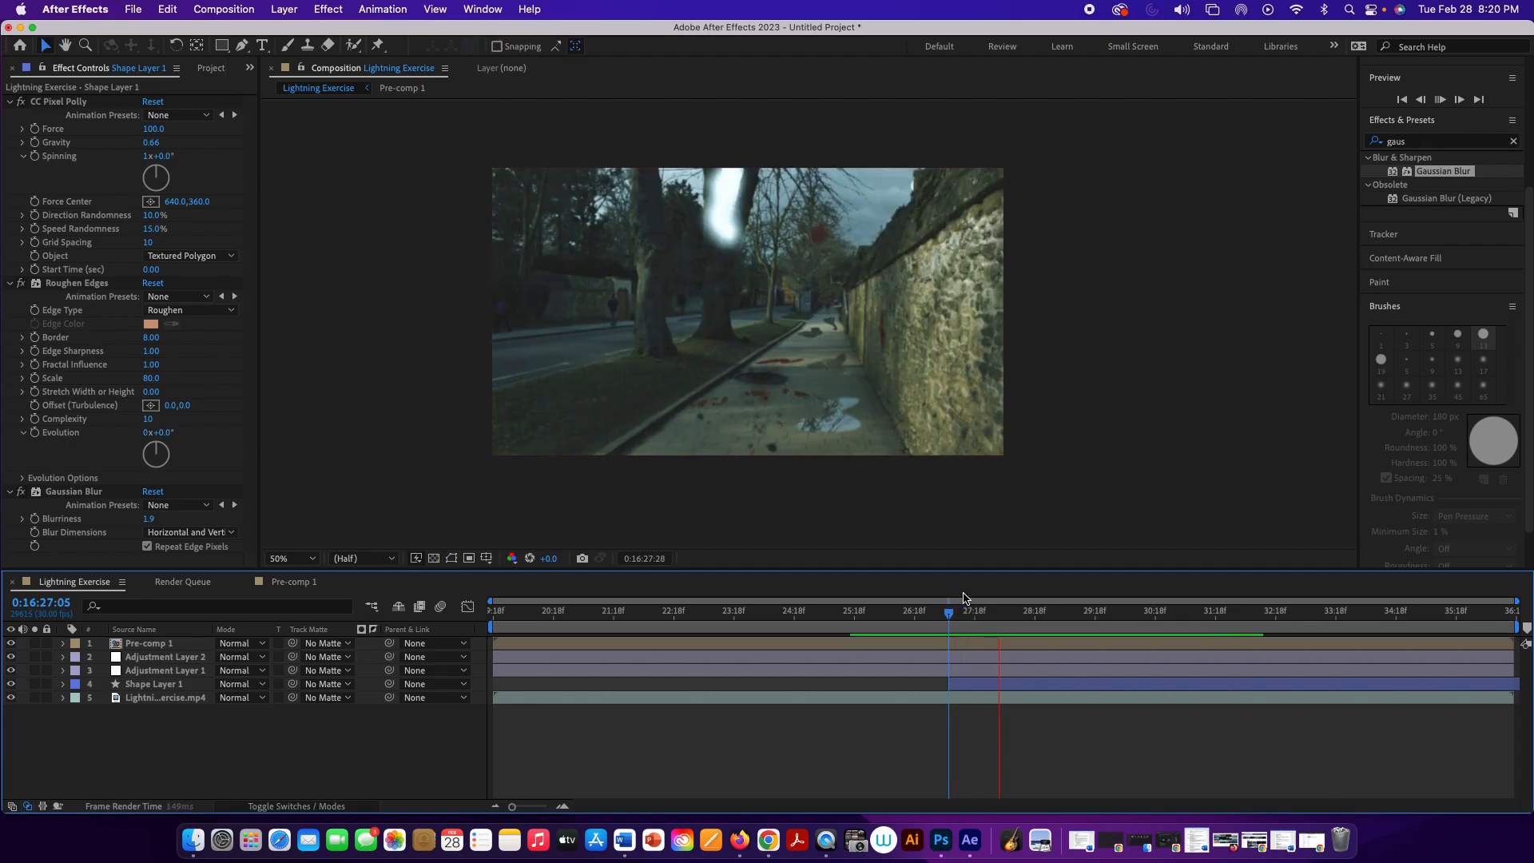
pyautogui.press('space')
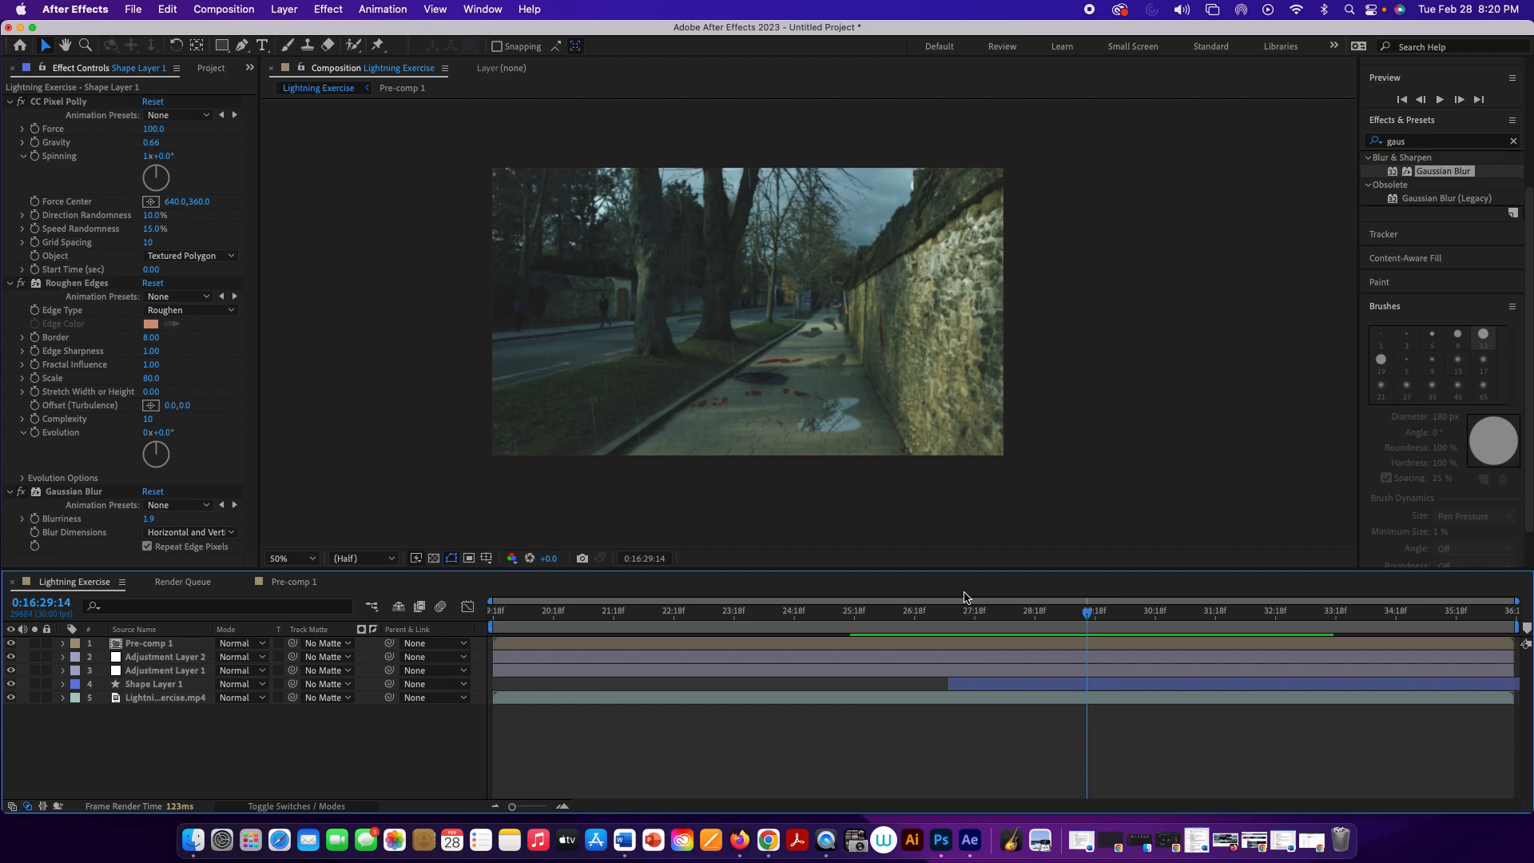
pyautogui.moveTo(1091, 620); pyautogui.dragTo(952, 624)
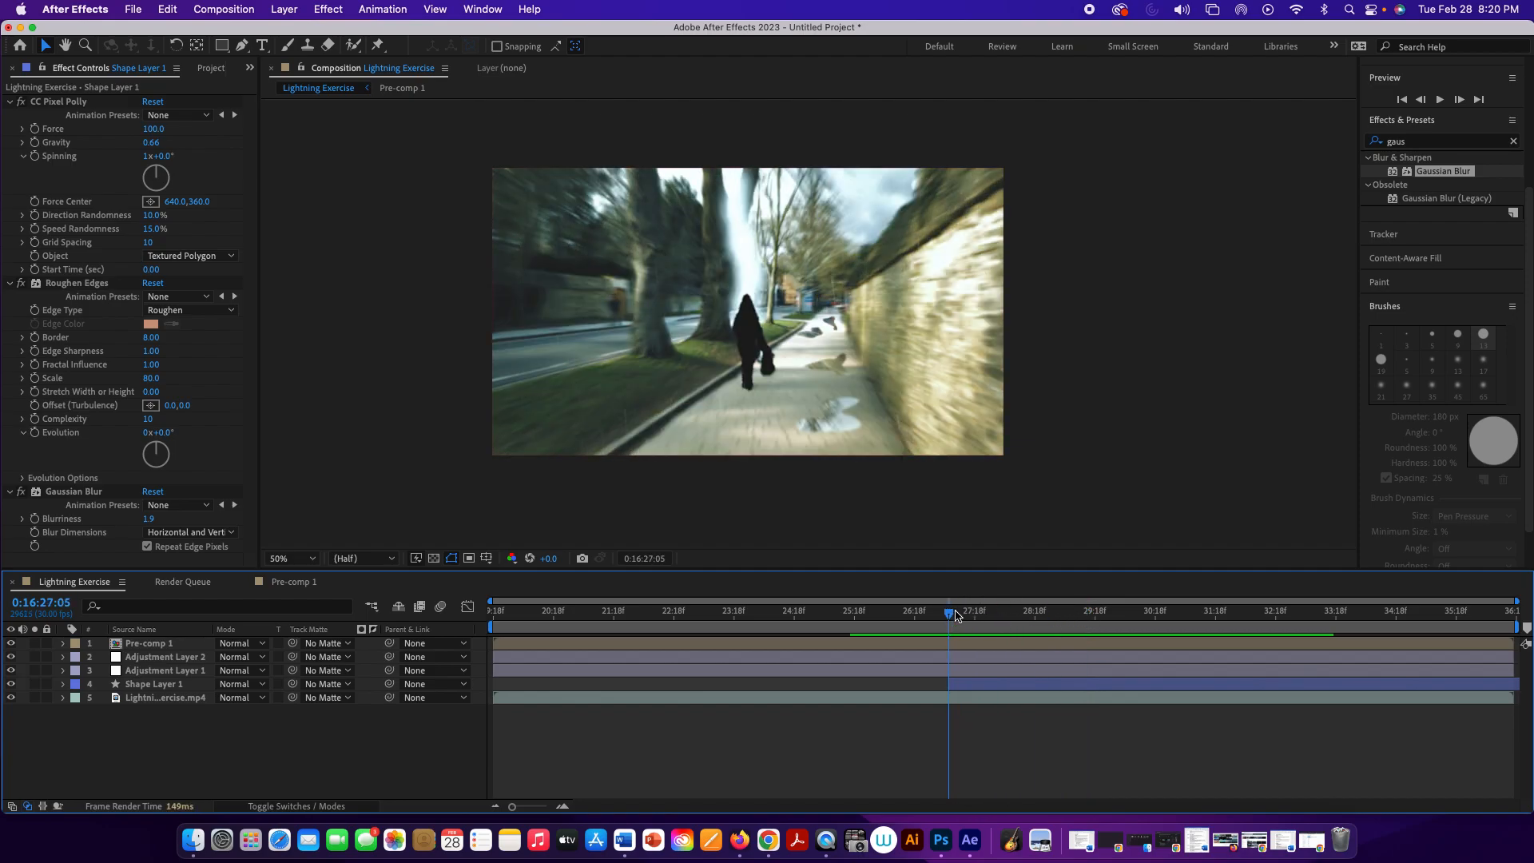
pyautogui.moveTo(955, 617); pyautogui.dragTo(970, 620)
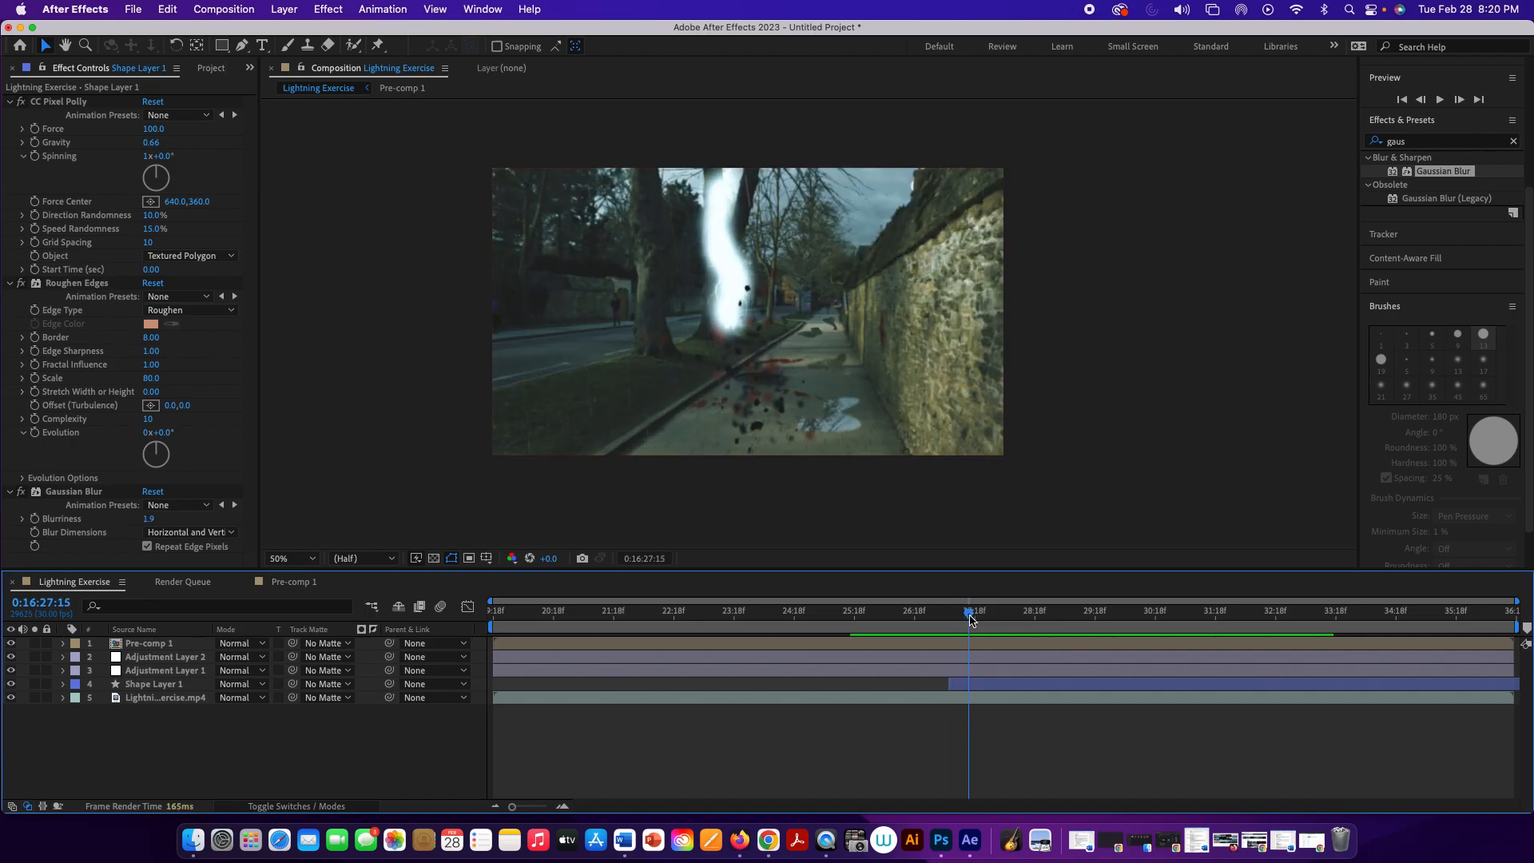
# Step: Import splotch 1.png through splotch 5.png from the more blood folder as separate footage items, not as a PNG sequence
pyautogui.click(210, 69)
pyautogui.click(137, 294)
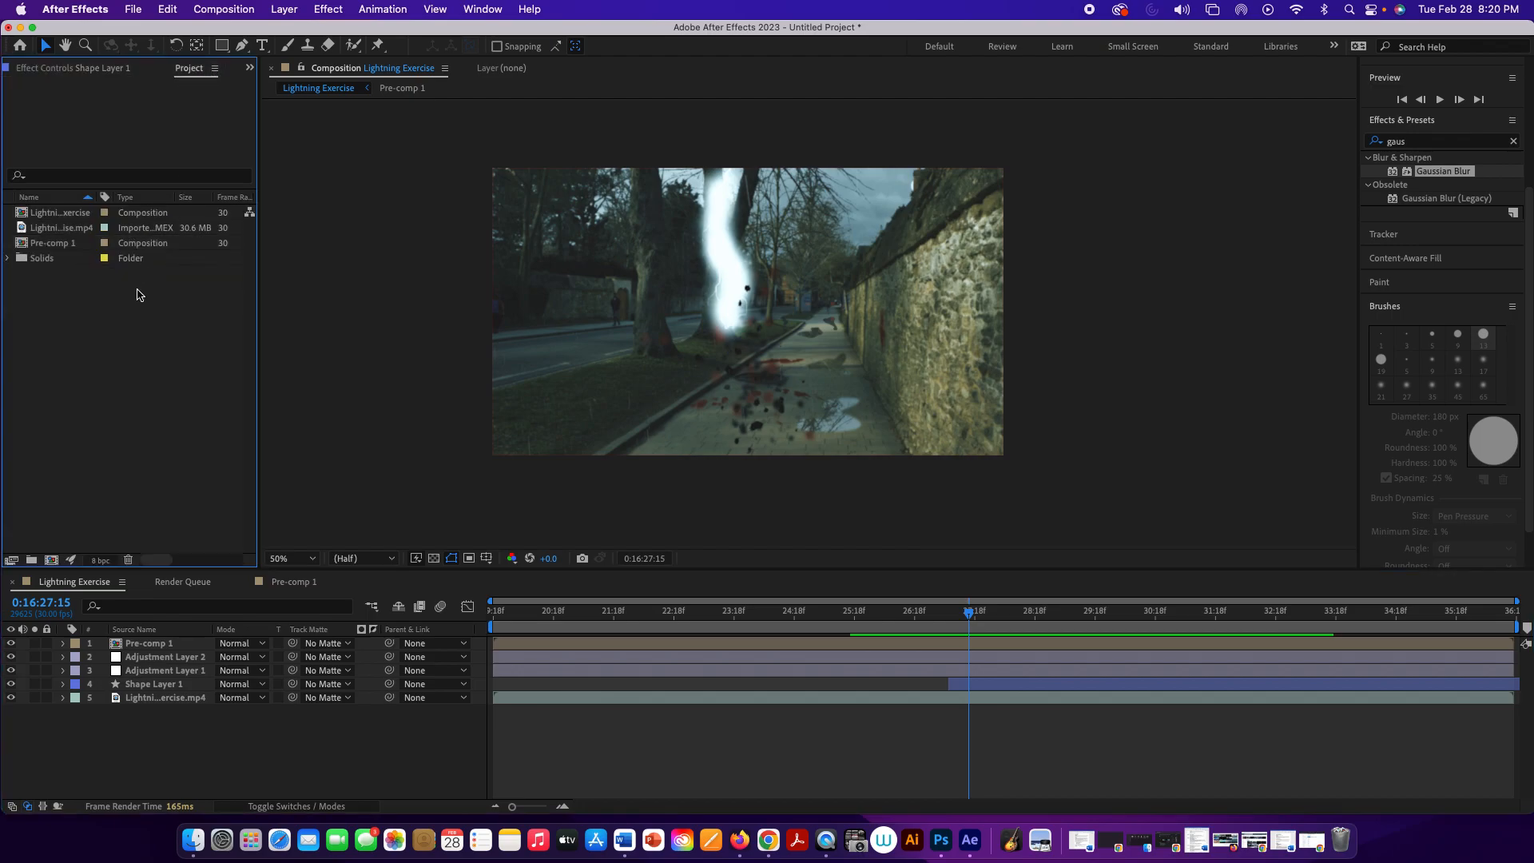
pyautogui.doubleClick(136, 295)
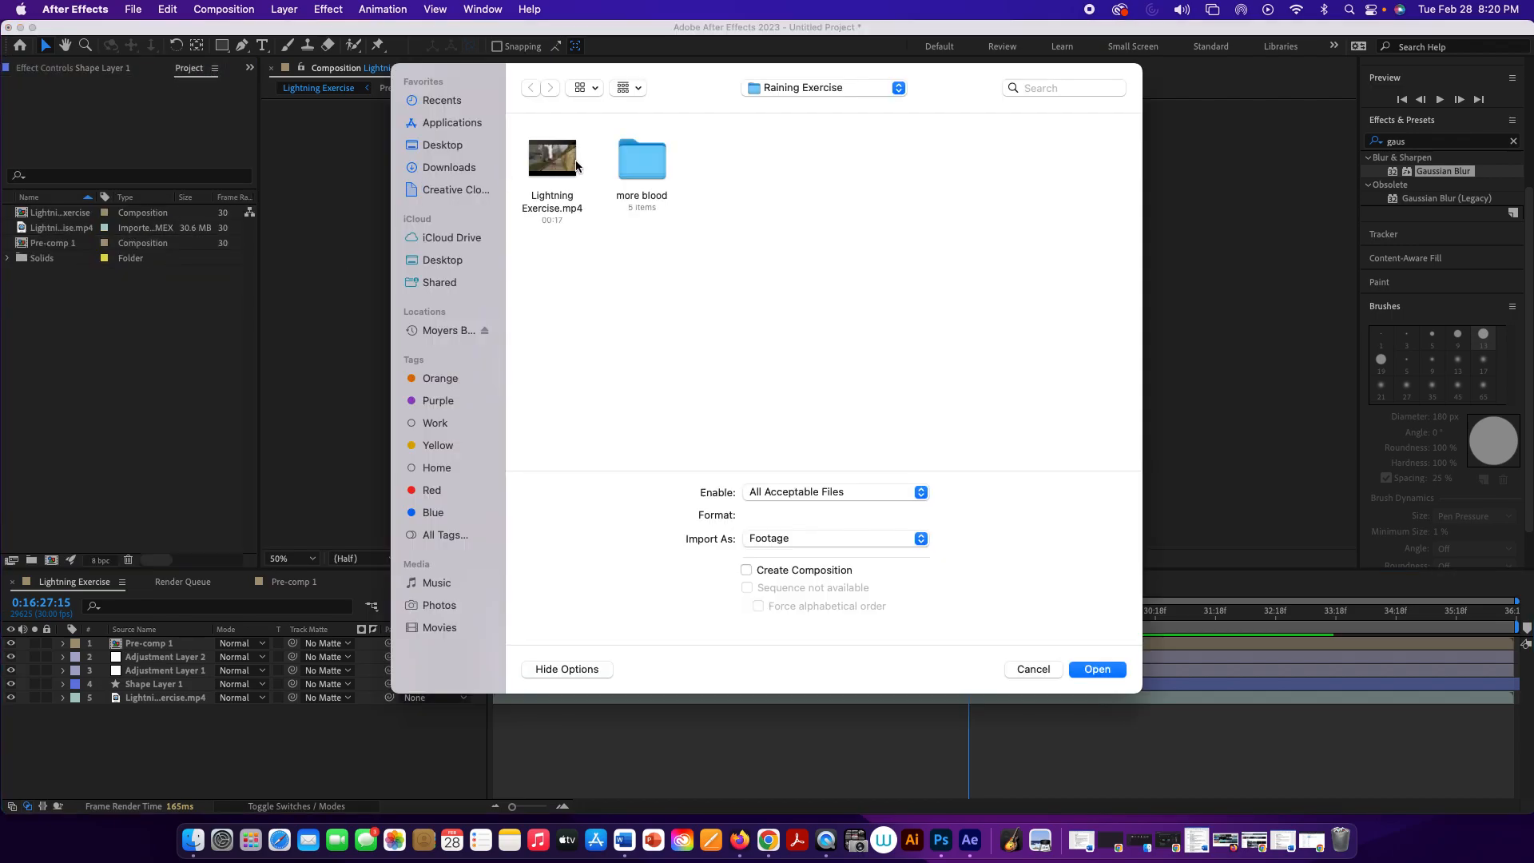
pyautogui.doubleClick(626, 160)
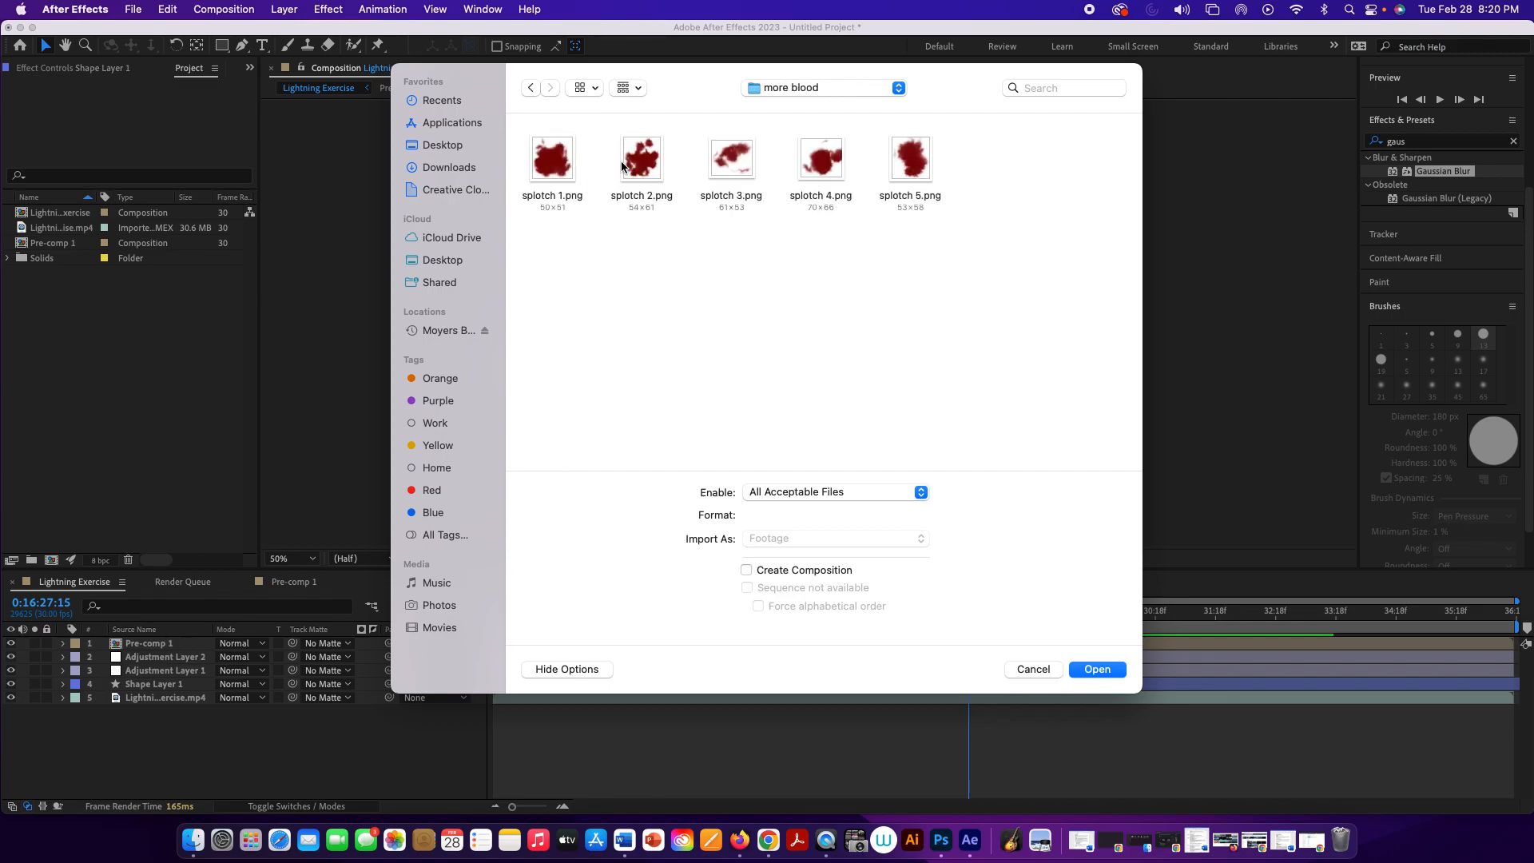
pyautogui.click(557, 170)
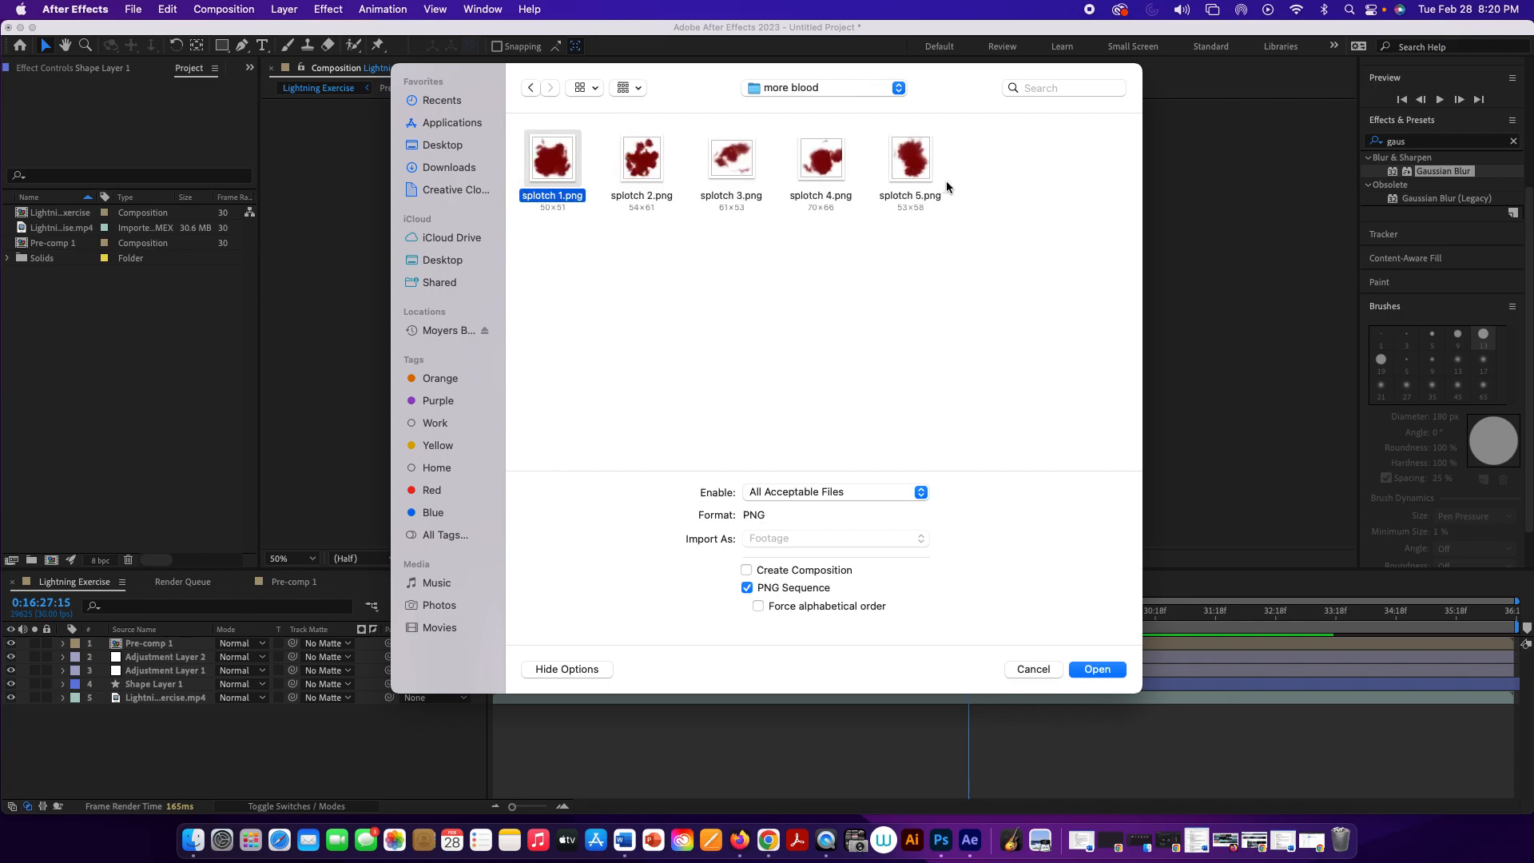
pyautogui.keyDown('super'); pyautogui.click(919, 162); pyautogui.keyUp('super')
pyautogui.keyDown('super'); pyautogui.click(833, 153); pyautogui.keyUp('super')
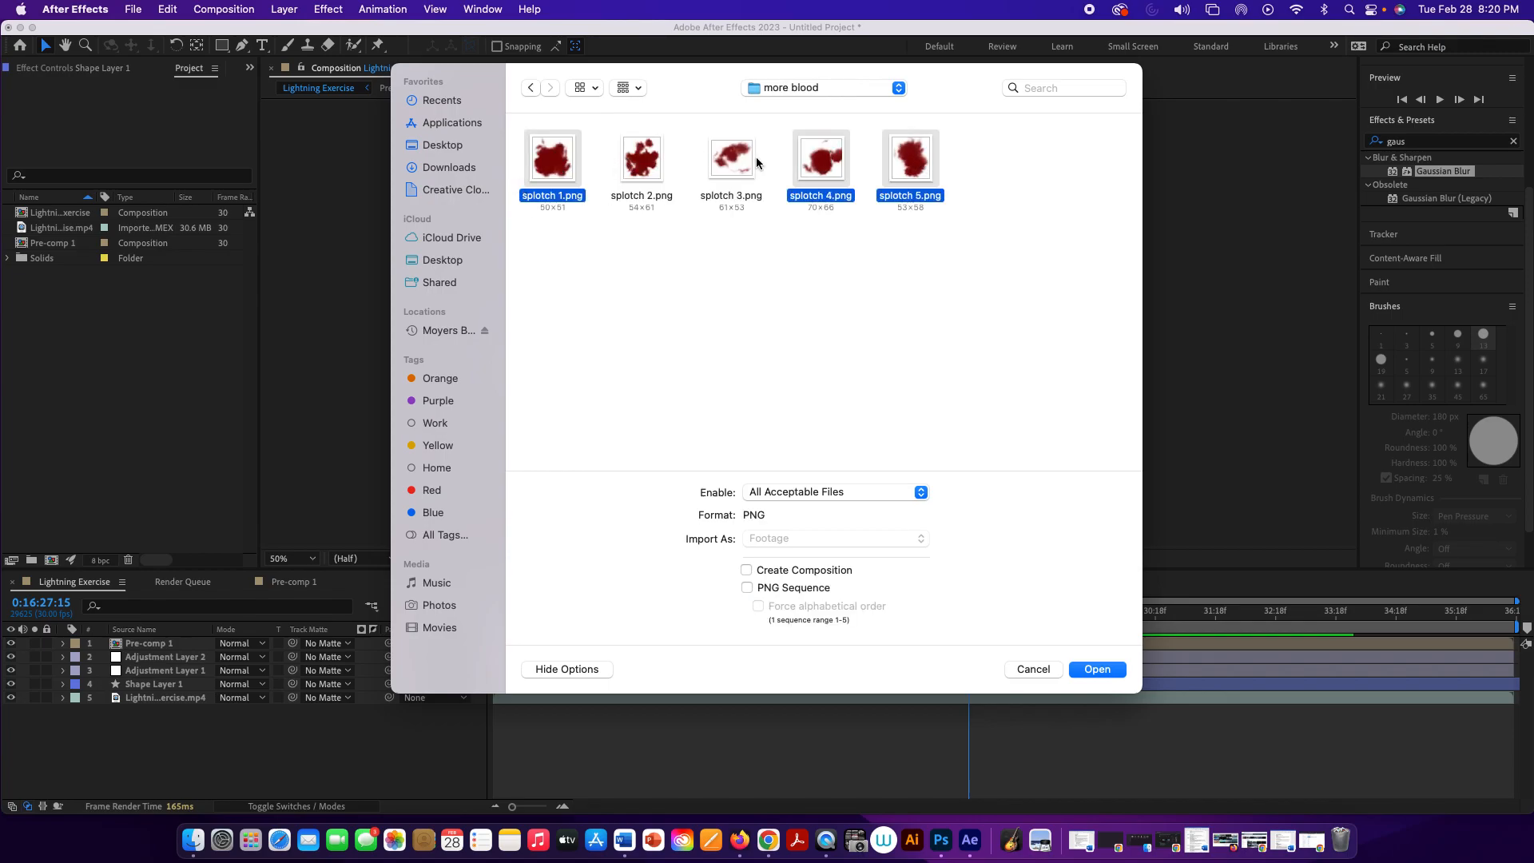
pyautogui.keyDown('super'); pyautogui.click(749, 164); pyautogui.keyUp('super')
pyautogui.keyDown('super'); pyautogui.click(628, 165); pyautogui.keyUp('super')
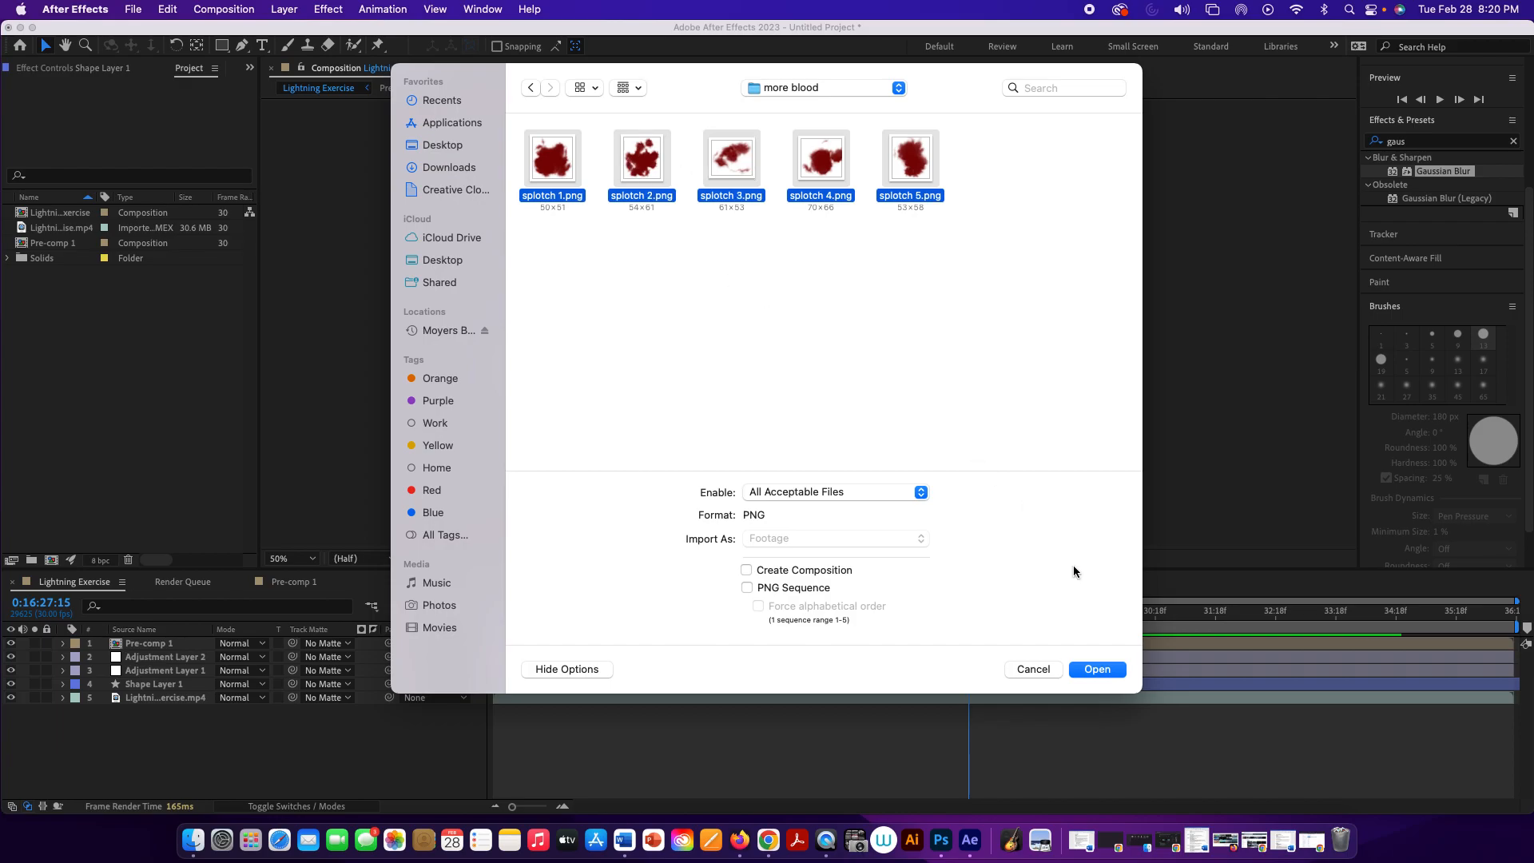
pyautogui.click(1110, 671)
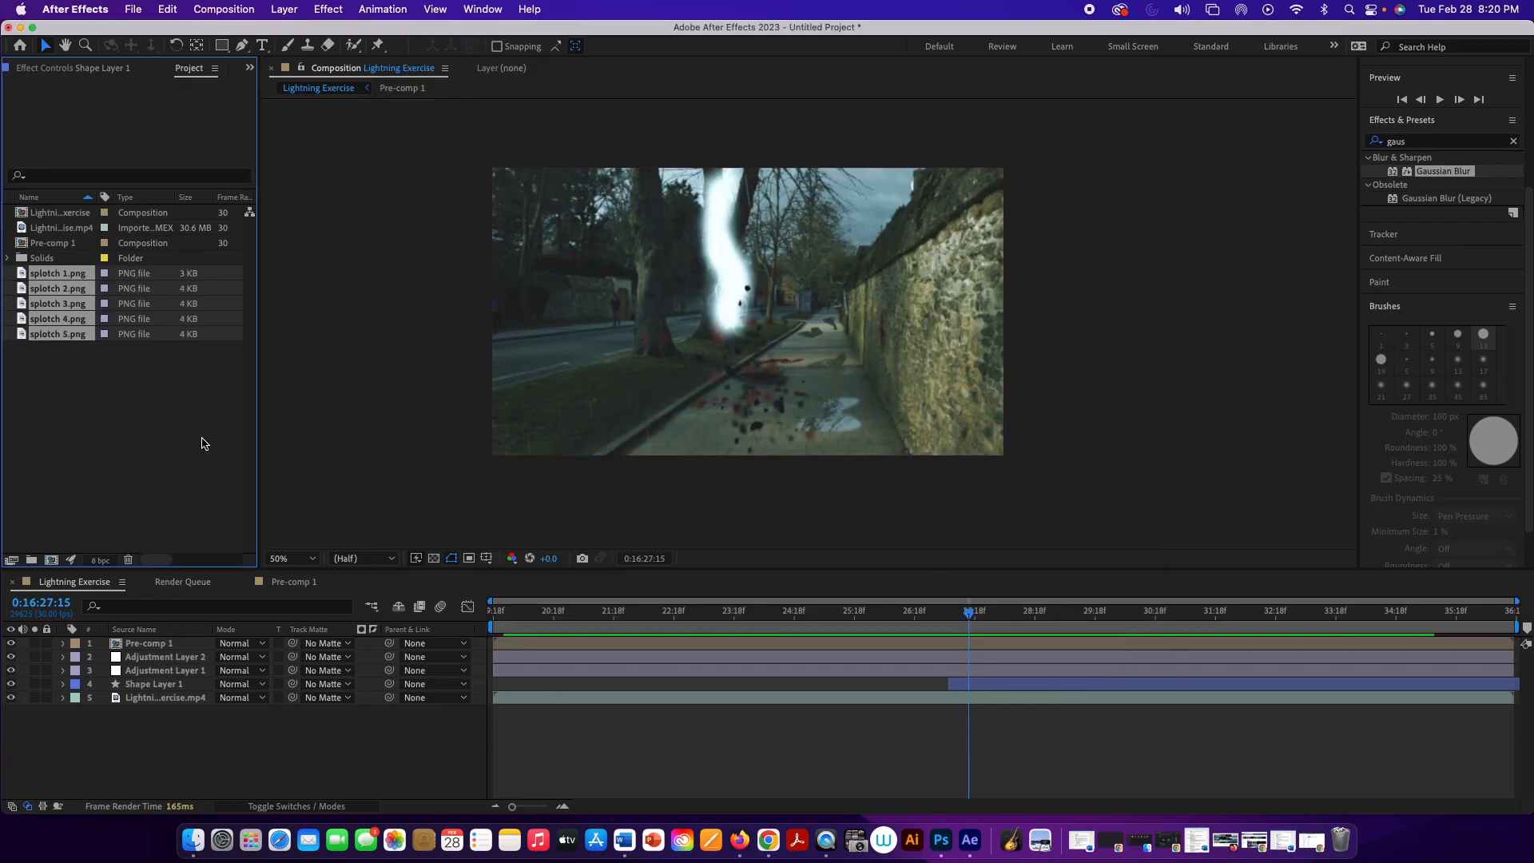
# Step: Add splotch 5.png to the composition between Shape Layer 1 and Lightning Exercise.mp4, and place it on the pavement near the puddle
pyautogui.click(50, 335)
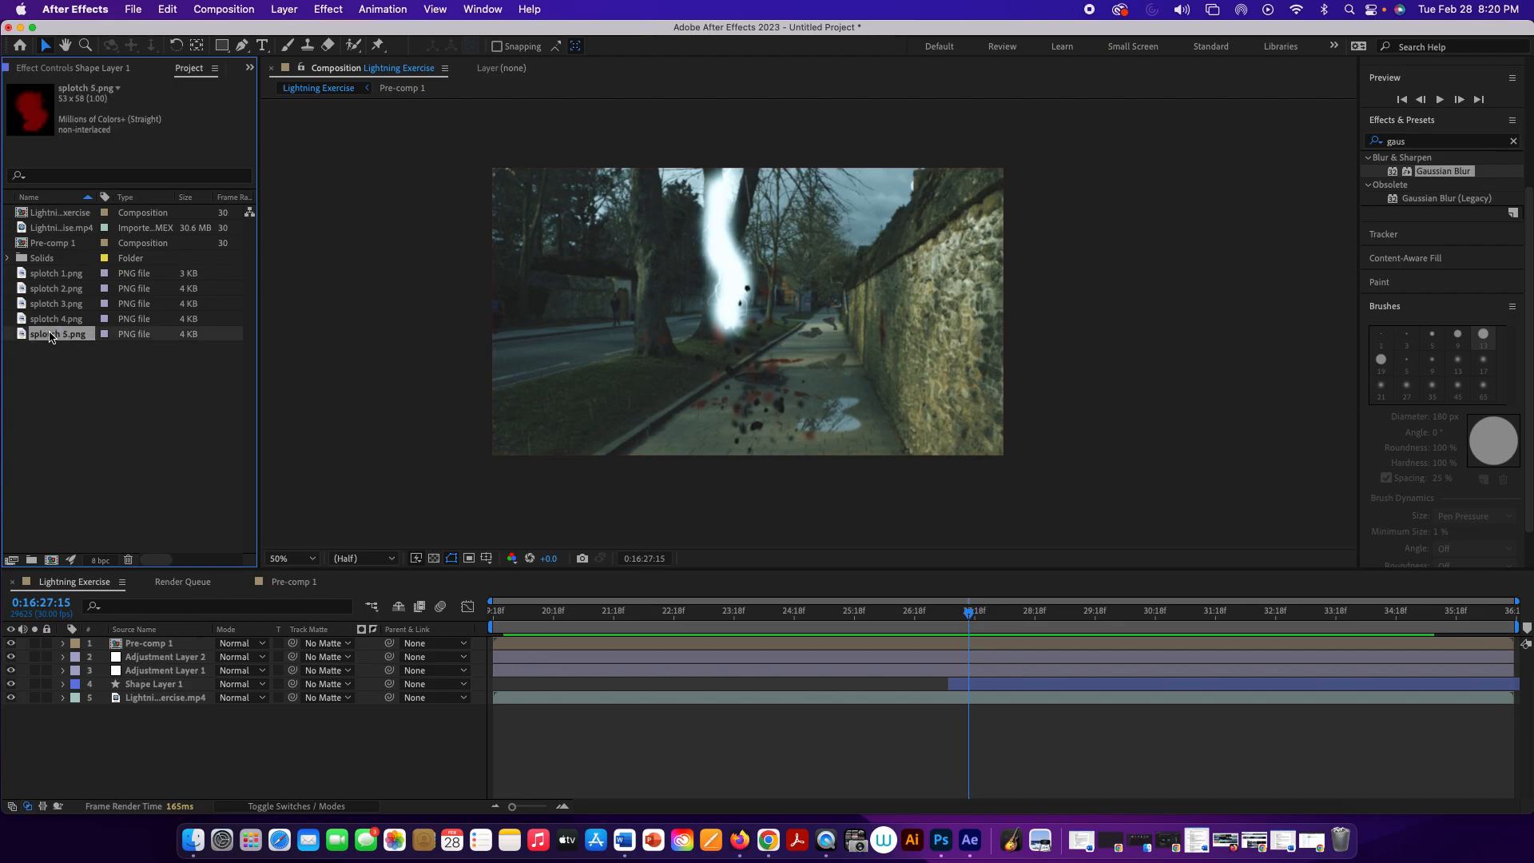
pyautogui.moveTo(50, 335); pyautogui.dragTo(158, 691)
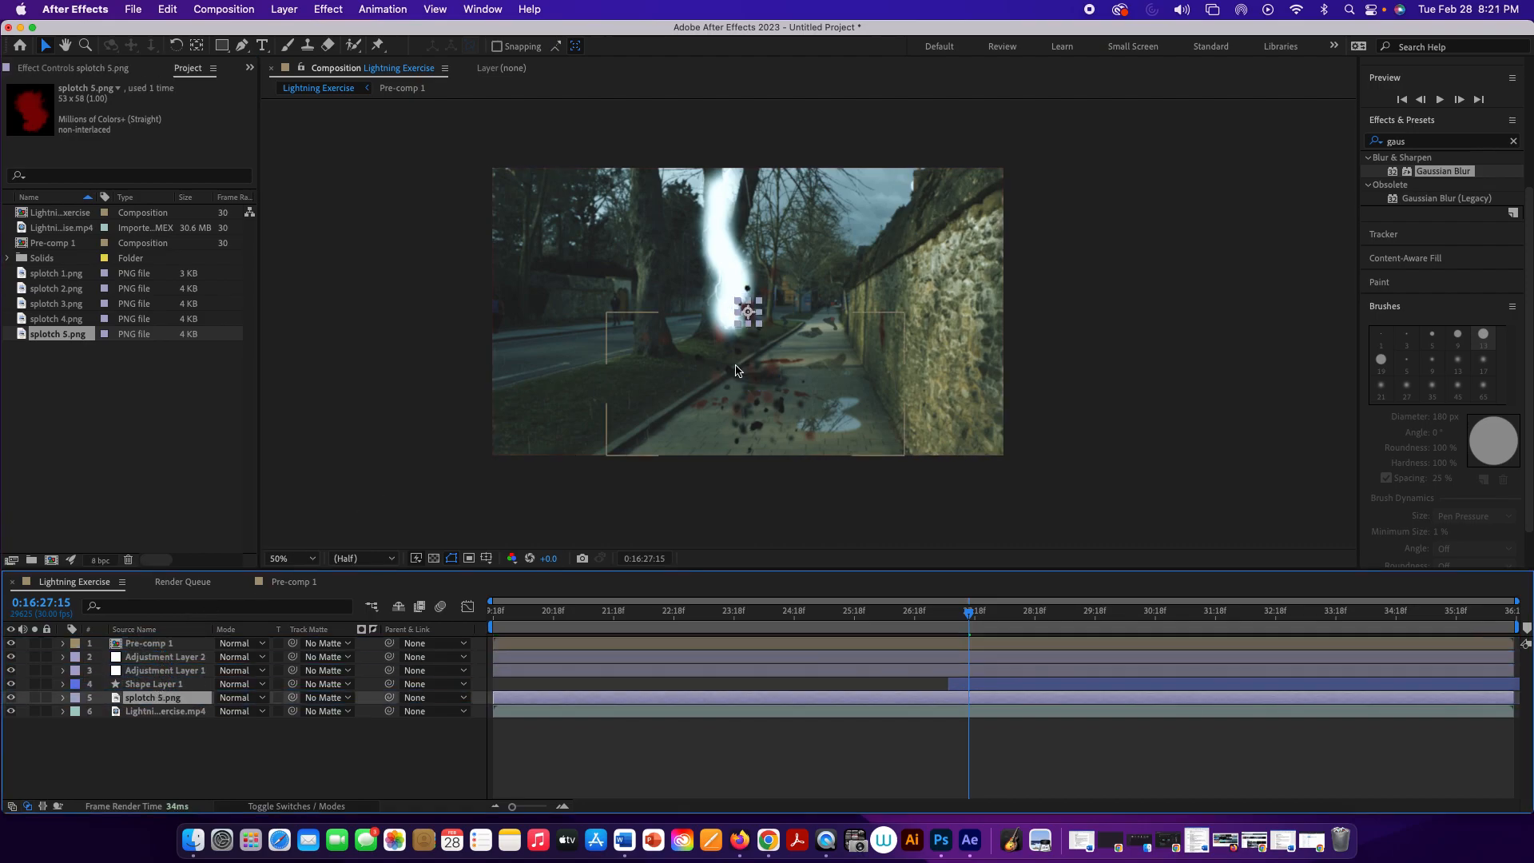
pyautogui.moveTo(750, 318); pyautogui.dragTo(775, 403)
# Step: Compare the splotch's placement before and after the strike, and move it slightly closer to the camera on the pavement at 0:16:27:28
pyautogui.moveTo(971, 614); pyautogui.dragTo(938, 616)
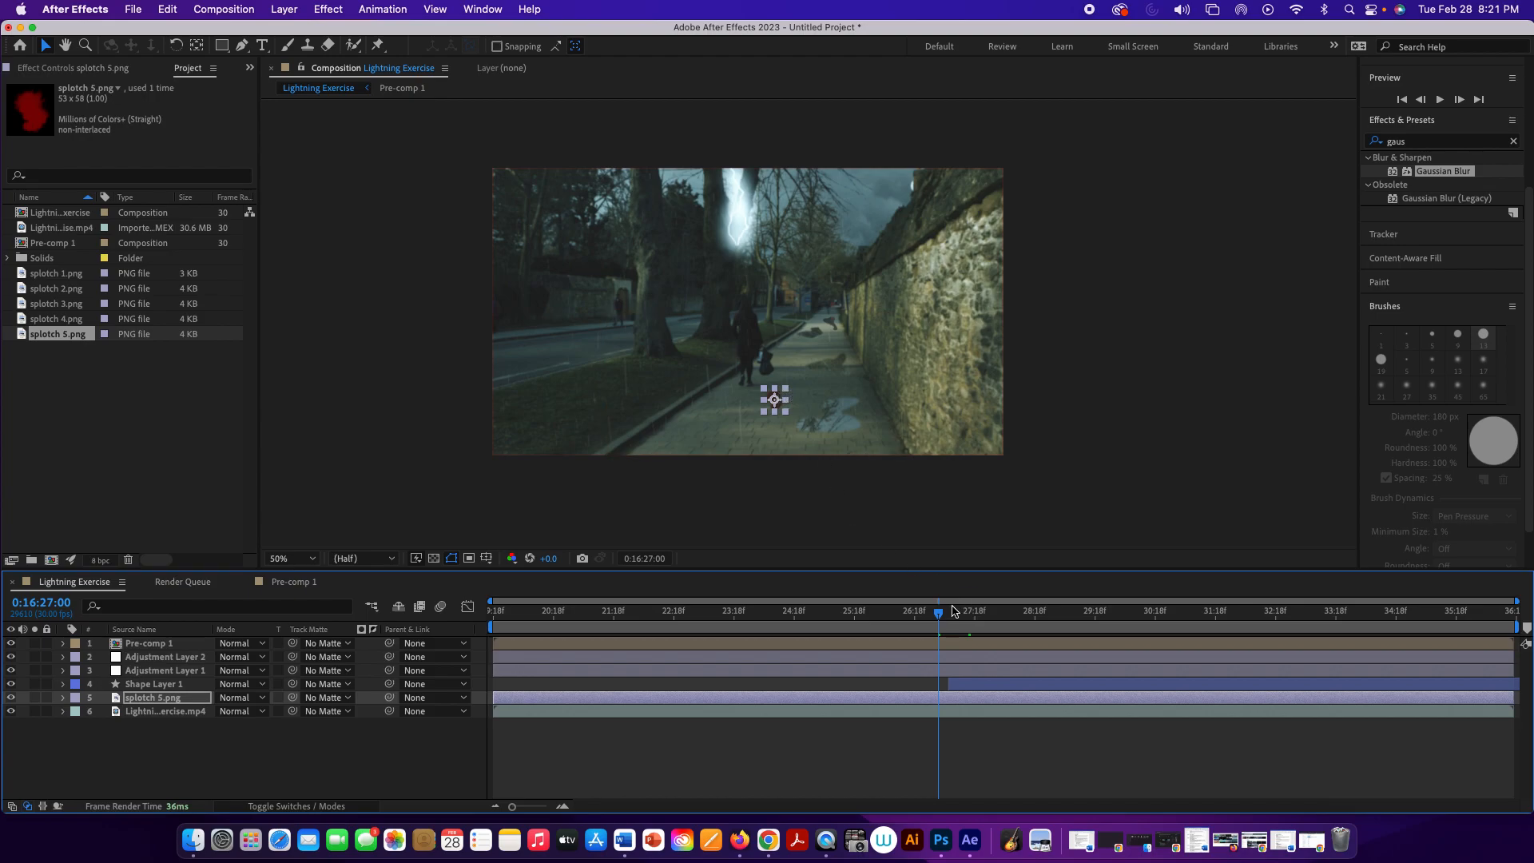
pyautogui.moveTo(940, 614); pyautogui.dragTo(1169, 644)
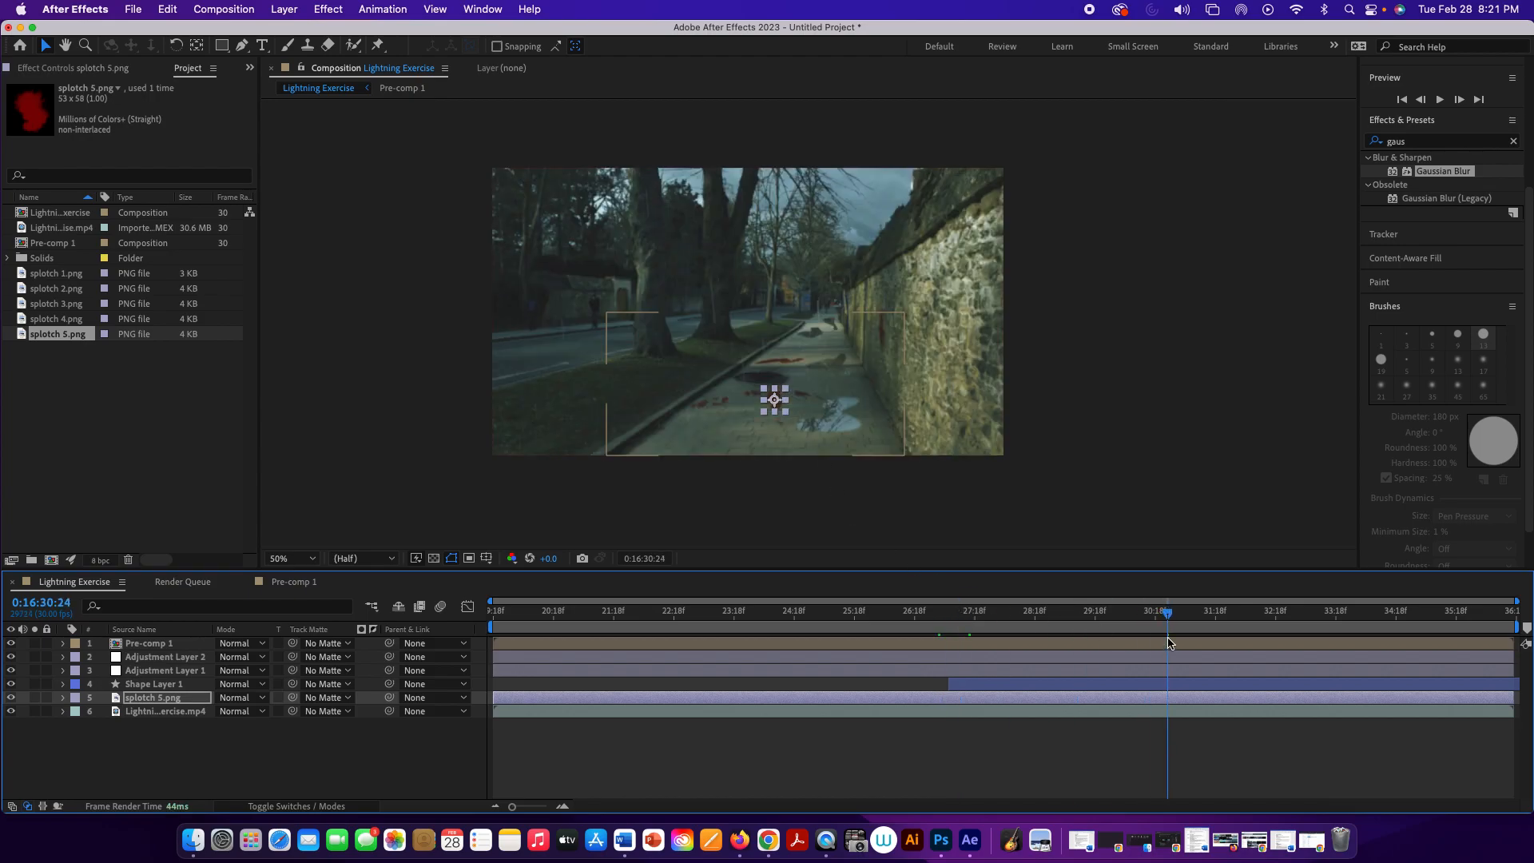
pyautogui.scroll(-1, 815, 421)
pyautogui.scroll(1, 808, 406)
pyautogui.scroll(2, 807, 406)
pyautogui.moveTo(796, 447); pyautogui.dragTo(795, 380)
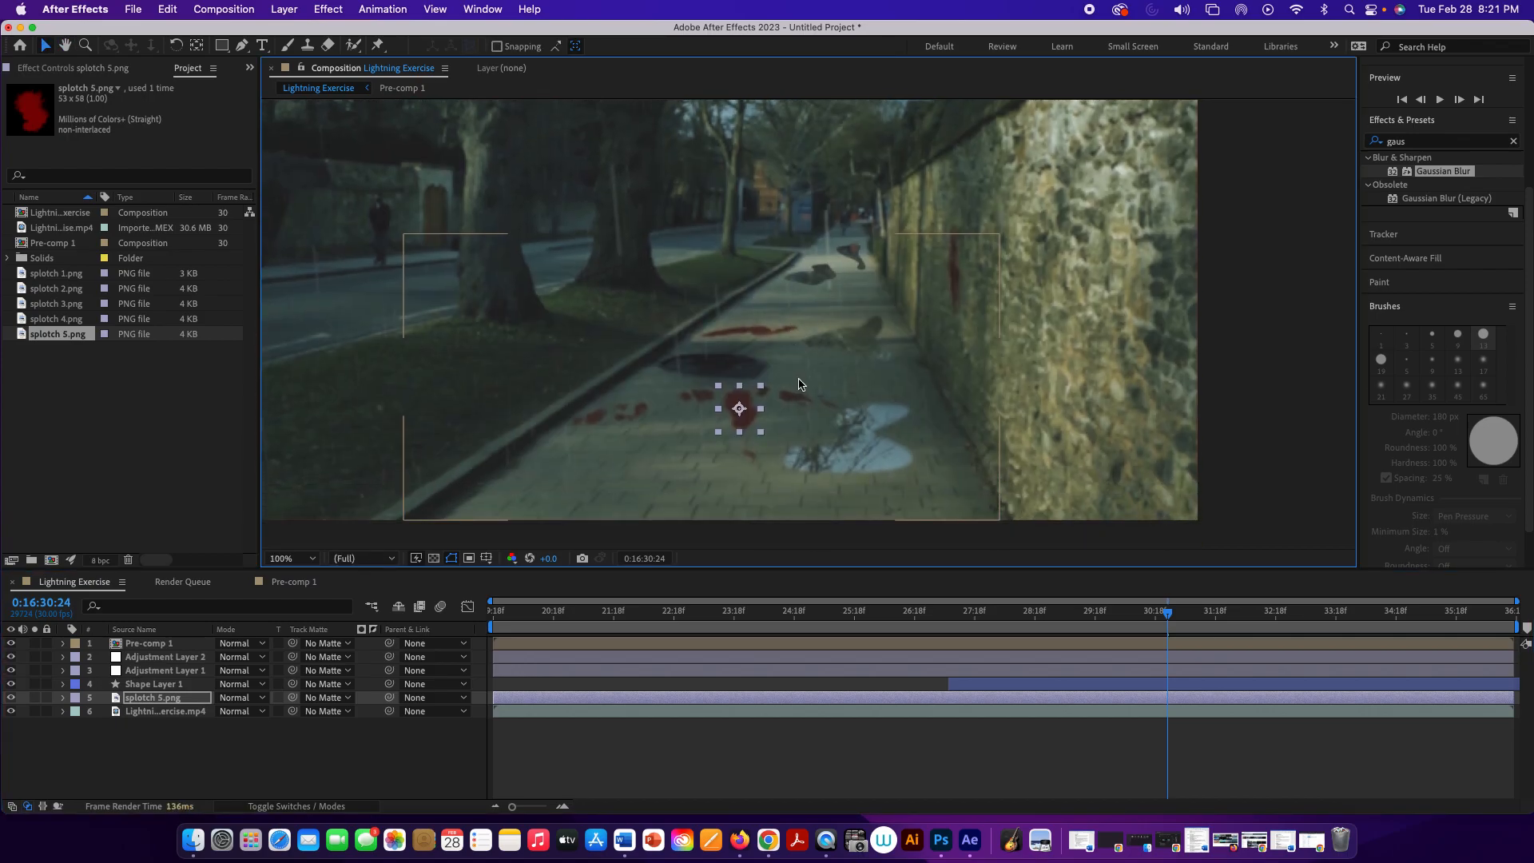
pyautogui.moveTo(1167, 611); pyautogui.dragTo(658, 577)
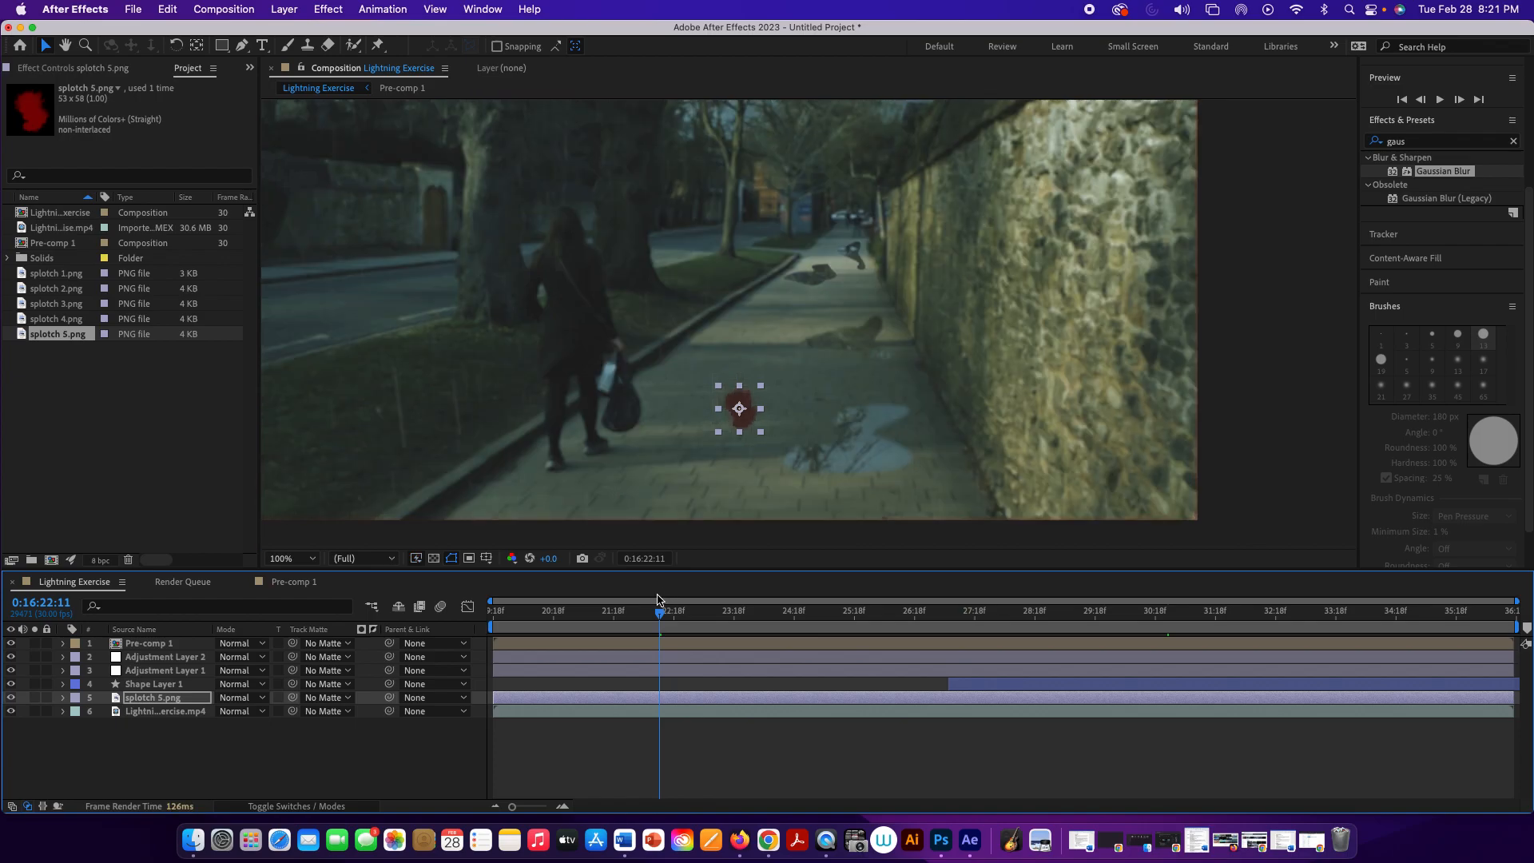
pyautogui.moveTo(668, 623); pyautogui.dragTo(996, 680)
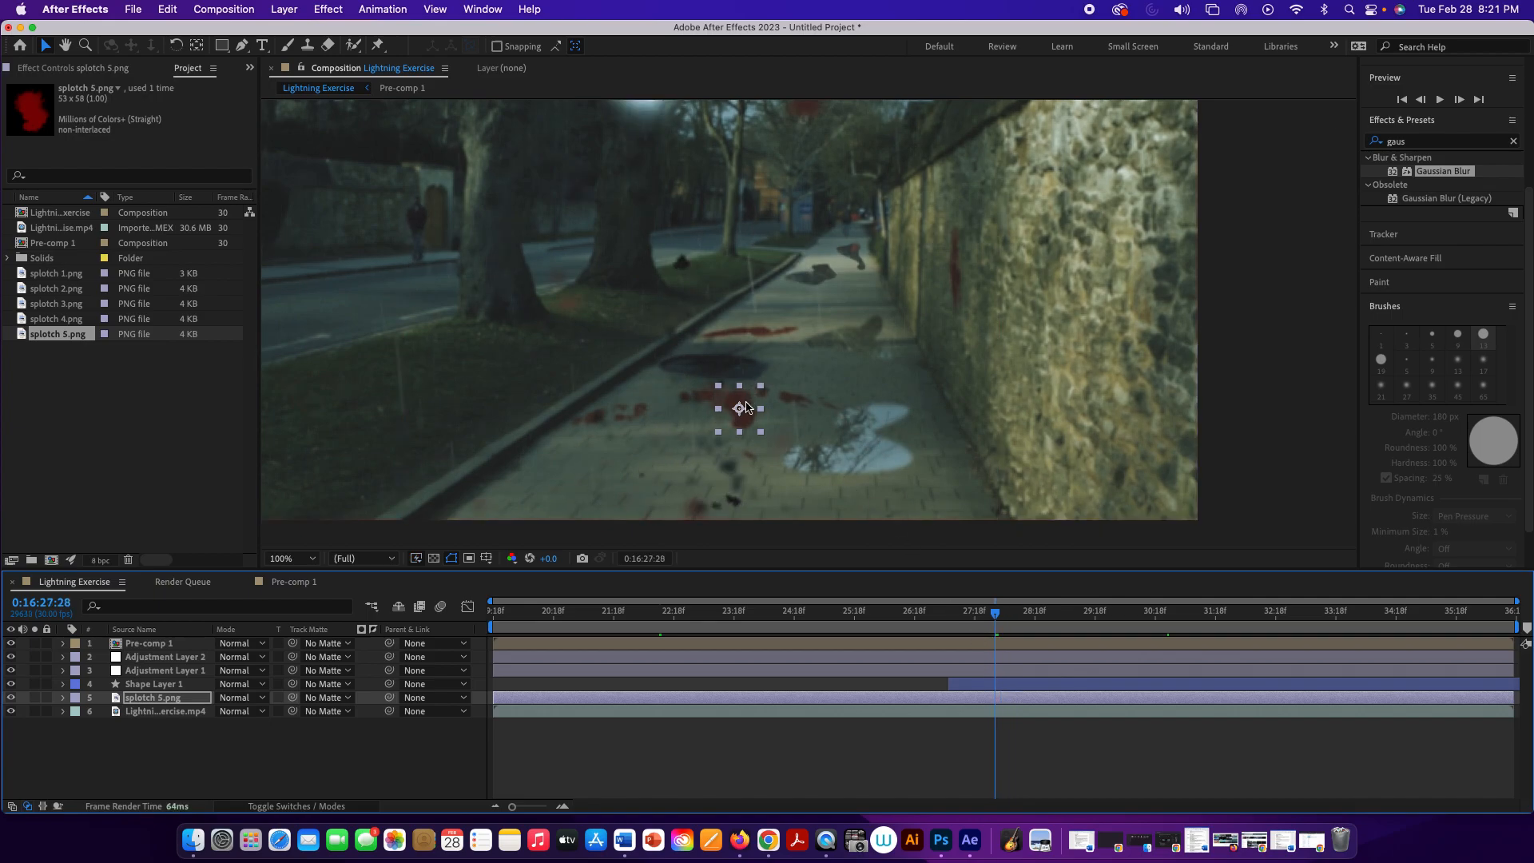
pyautogui.moveTo(746, 407); pyautogui.dragTo(761, 432)
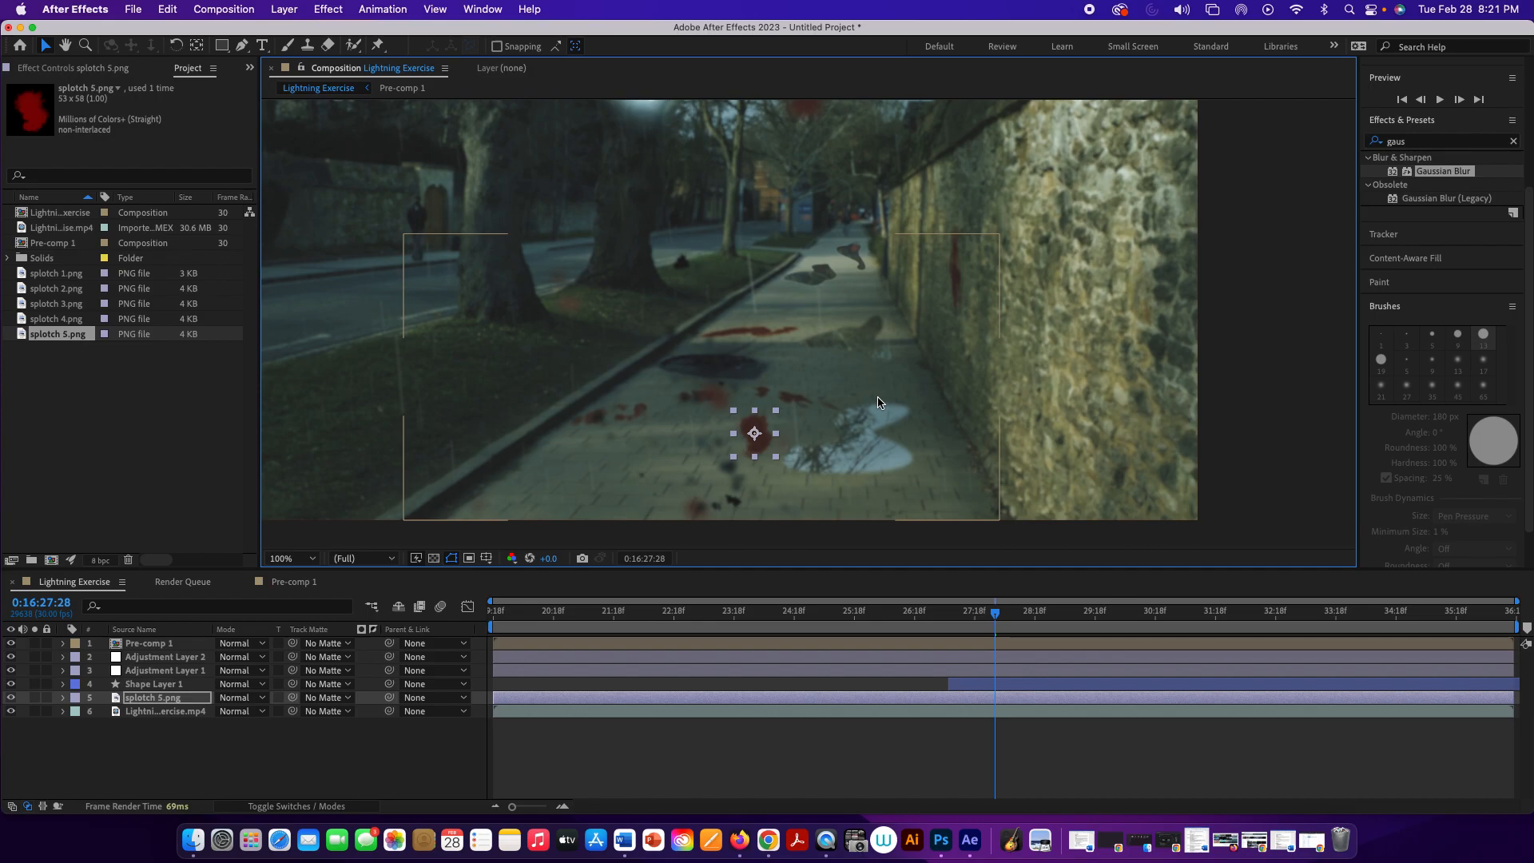
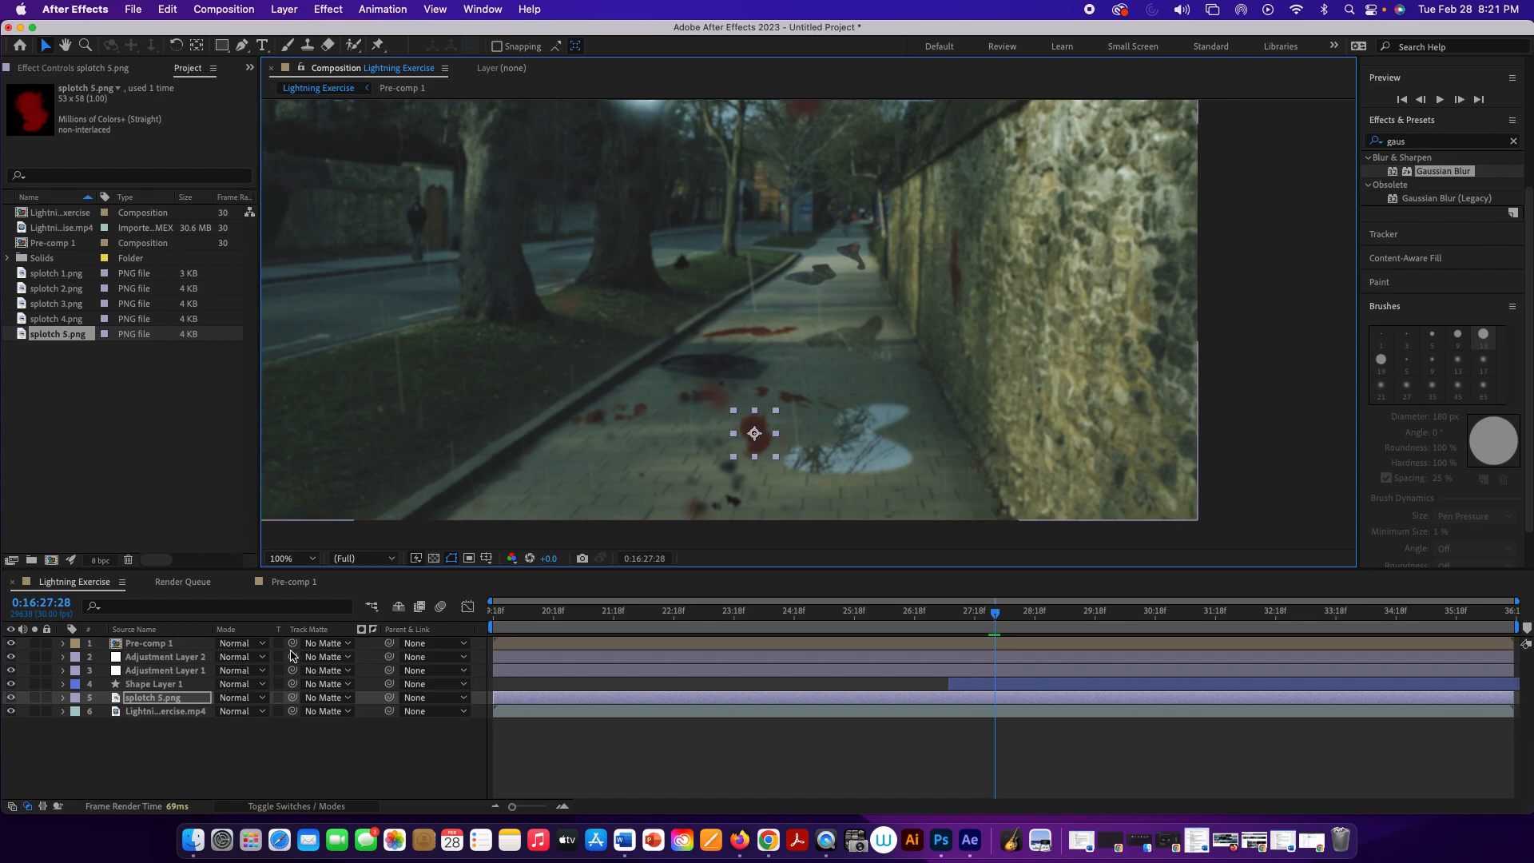
# Step: Make splotch 5.png a 3D layer, tilt it back to lie flat on the pavement, and stretch it slightly wider
pyautogui.click(296, 808)
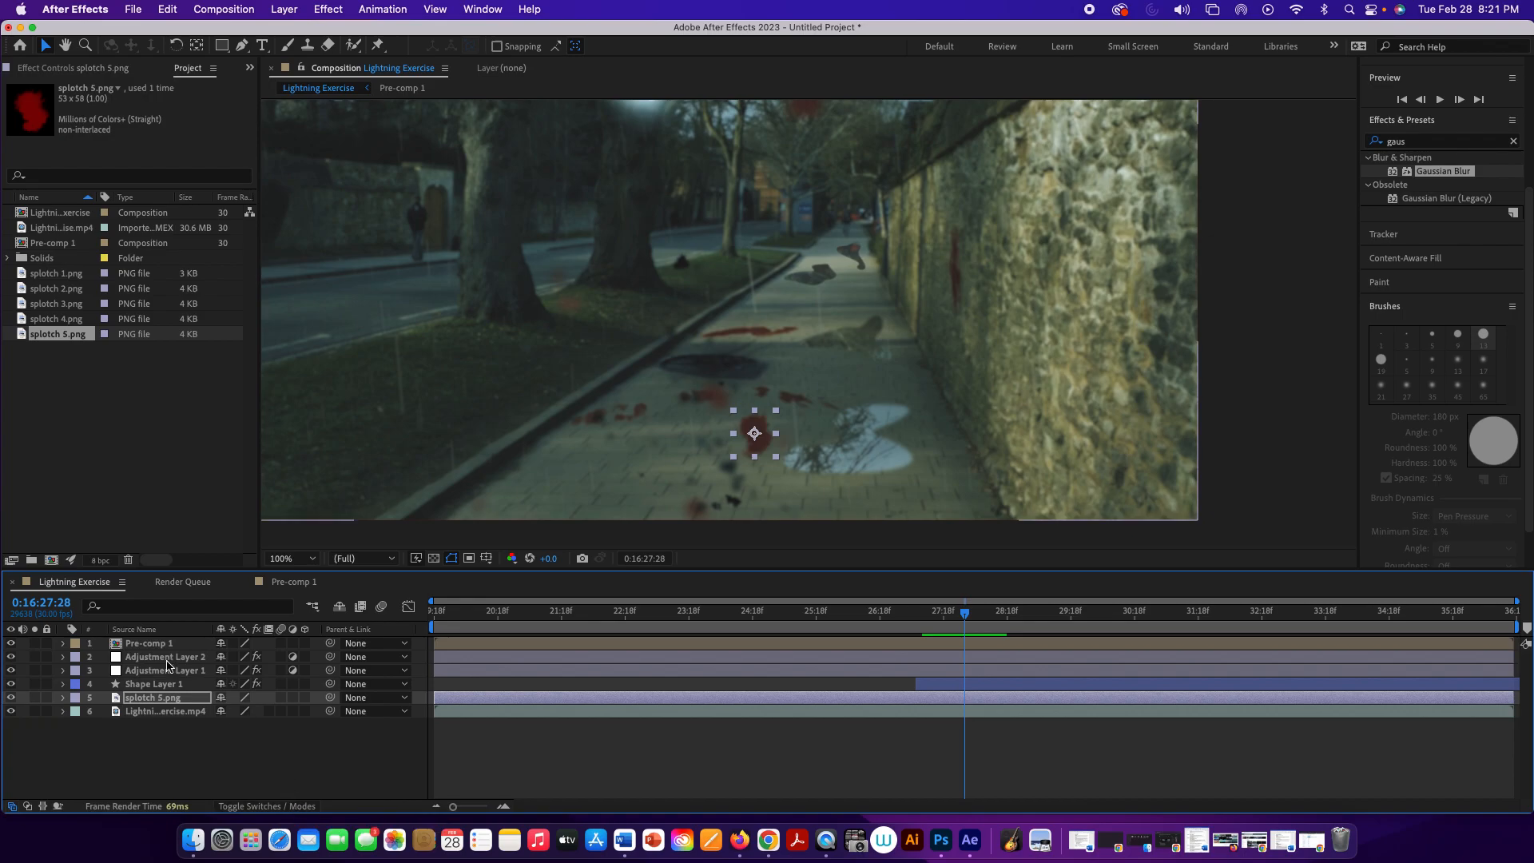
pyautogui.click(303, 698)
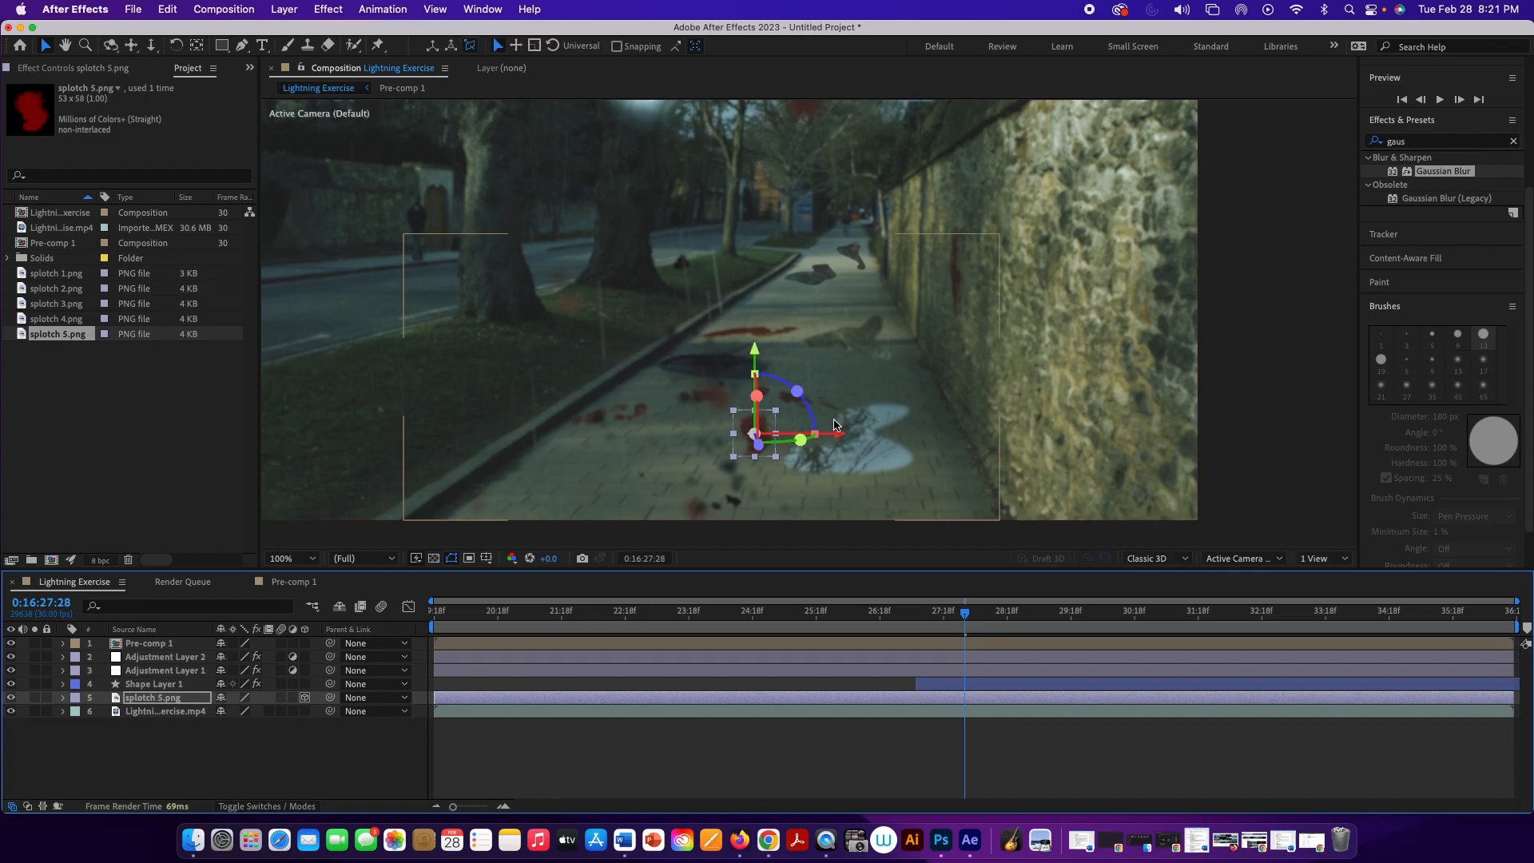
pyautogui.moveTo(758, 397); pyautogui.dragTo(753, 434)
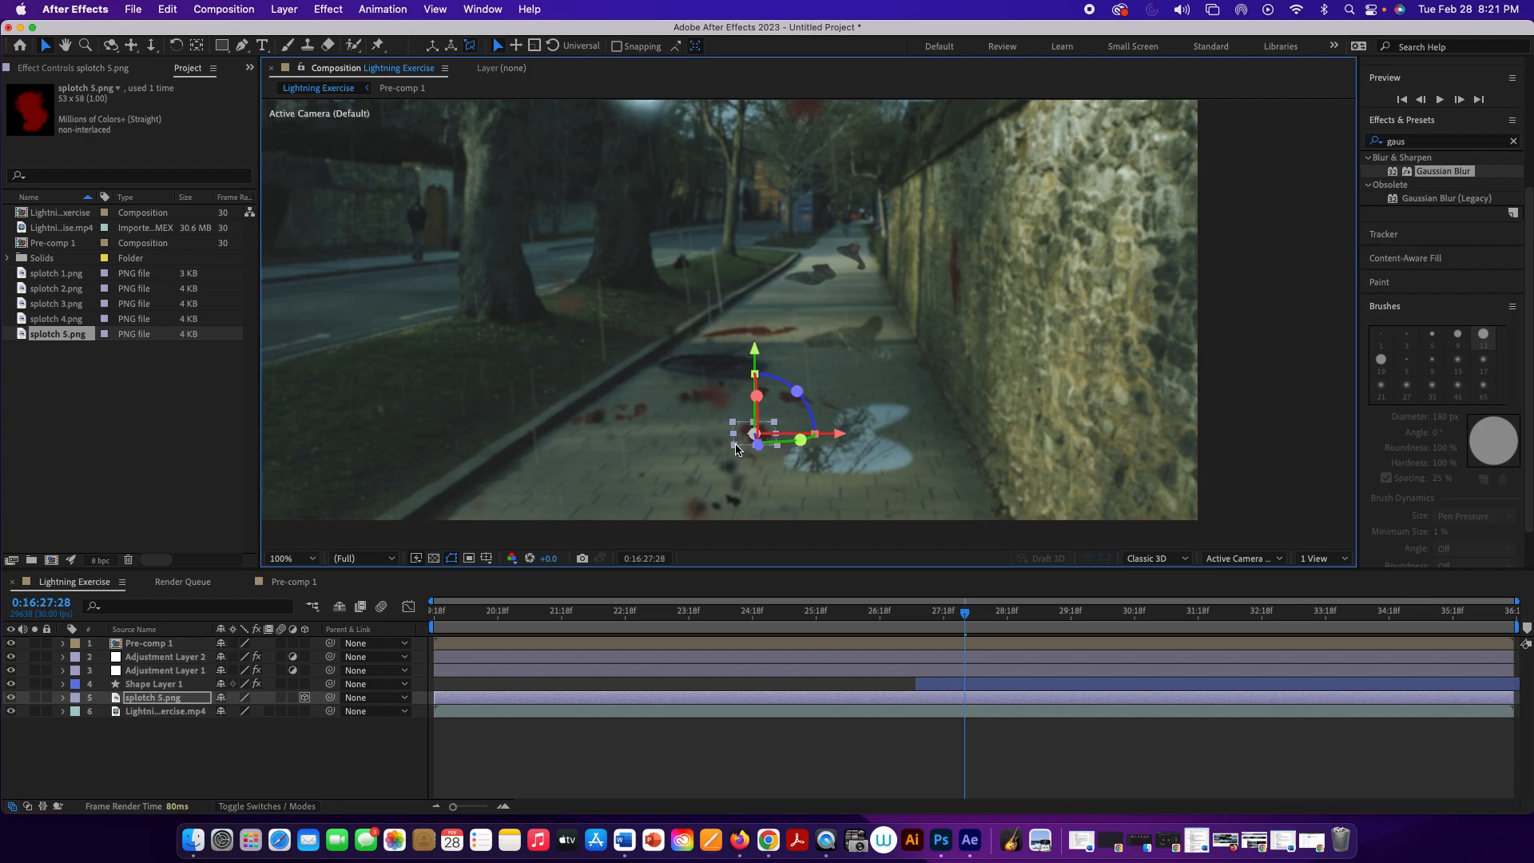
pyautogui.moveTo(735, 450); pyautogui.dragTo(727, 449)
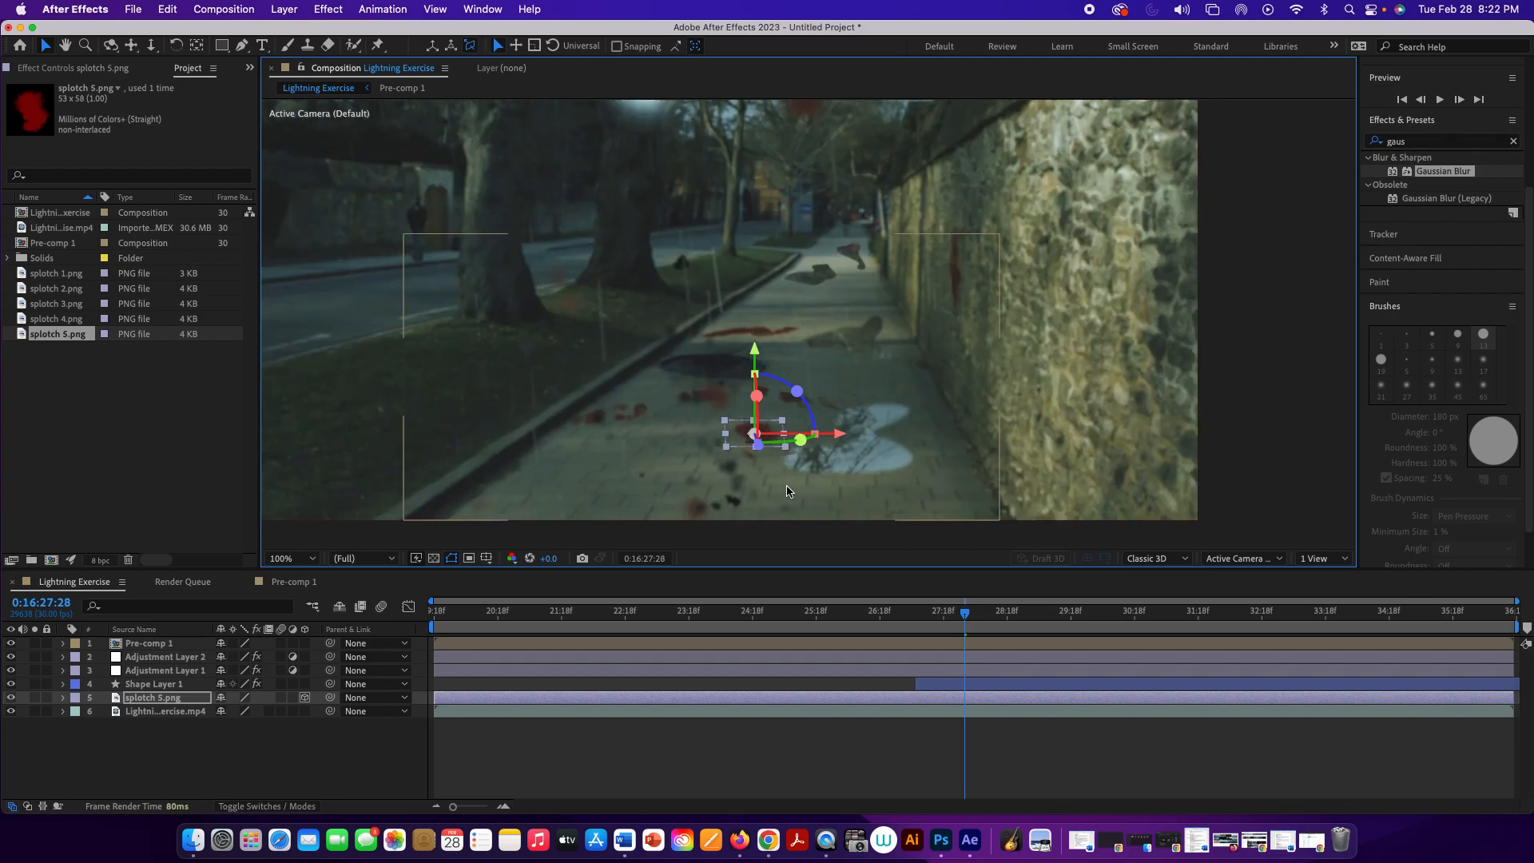
# Step: Turn the splotch 5.png layer around its vertical axis so its outline slants with the pavement's perspective
pyautogui.press(',')
pyautogui.press(',')
pyautogui.press('.')
pyautogui.press('.')
pyautogui.press('.')
pyautogui.press('.')
pyautogui.press('.')
pyautogui.moveTo(763, 458); pyautogui.dragTo(822, 394)
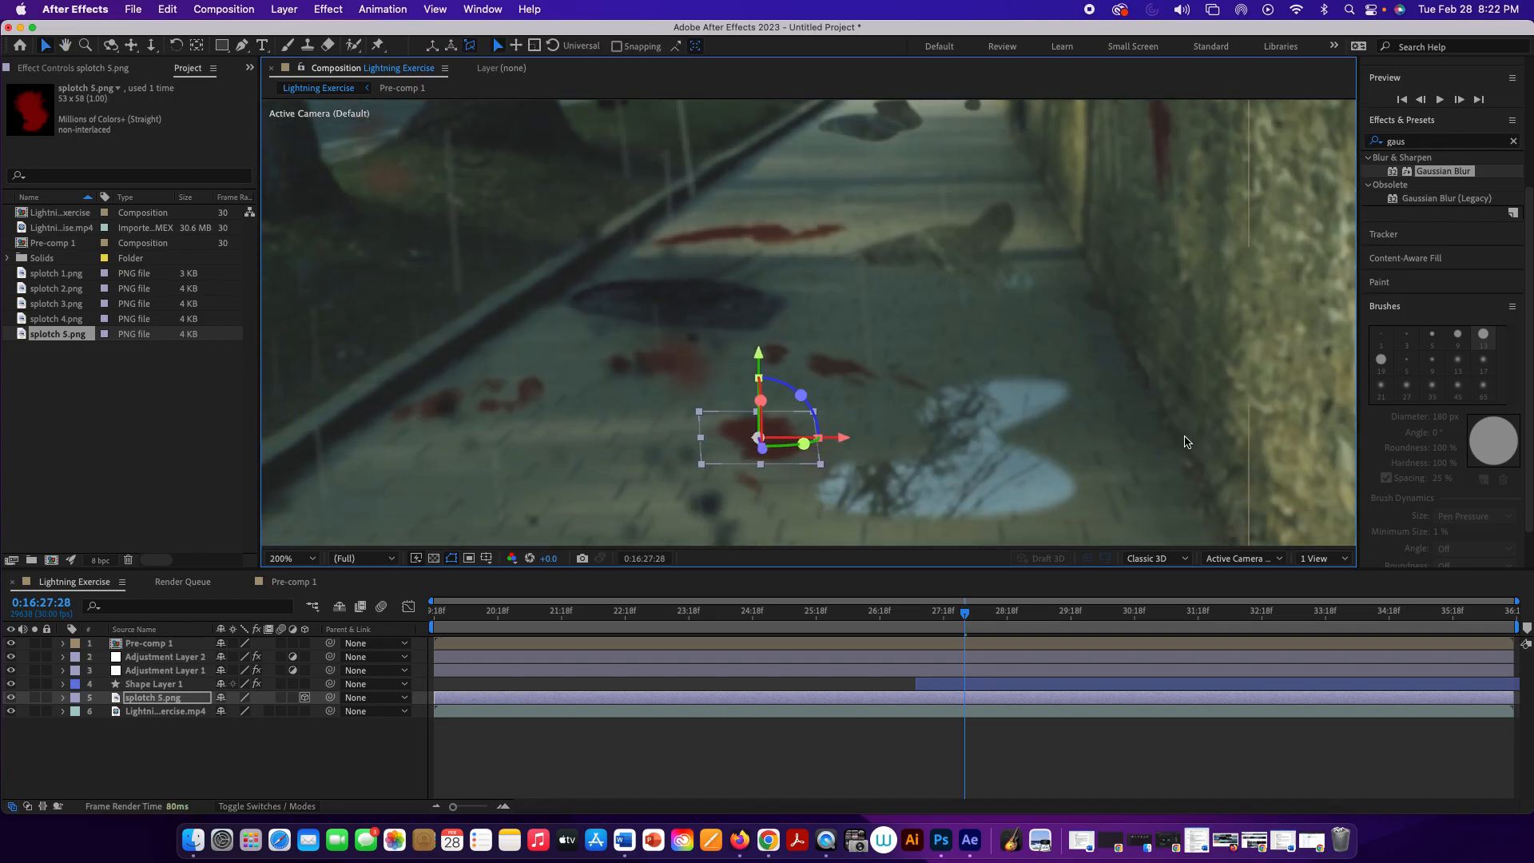
pyautogui.moveTo(803, 443); pyautogui.dragTo(815, 442)
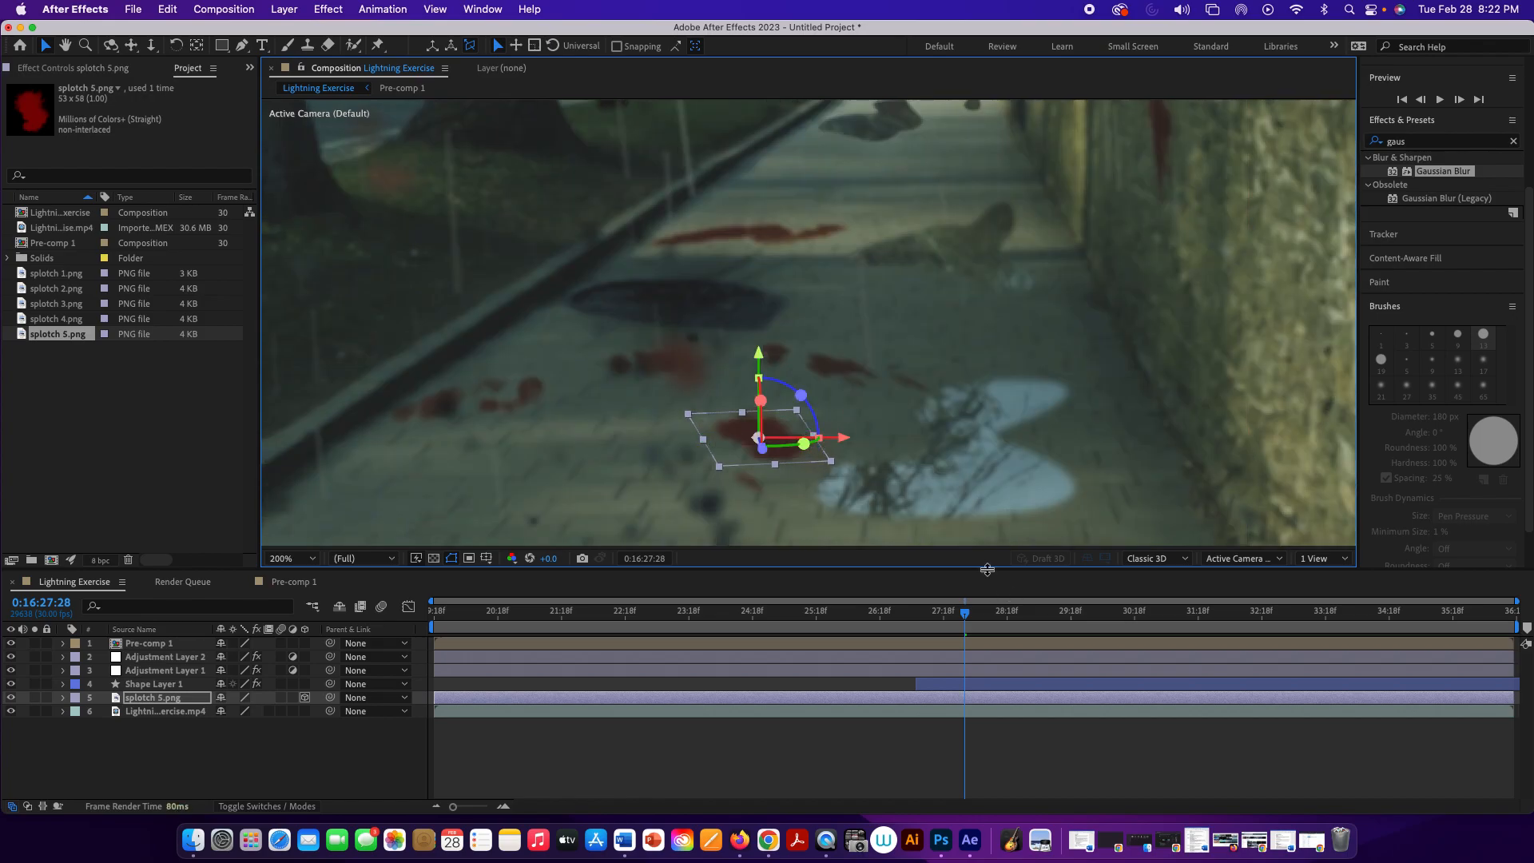
# Step: Play the strike from 0:16:26:27 to check the flattened splotch, and return to 0:16:27:28
pyautogui.moveTo(965, 612); pyautogui.dragTo(899, 612)
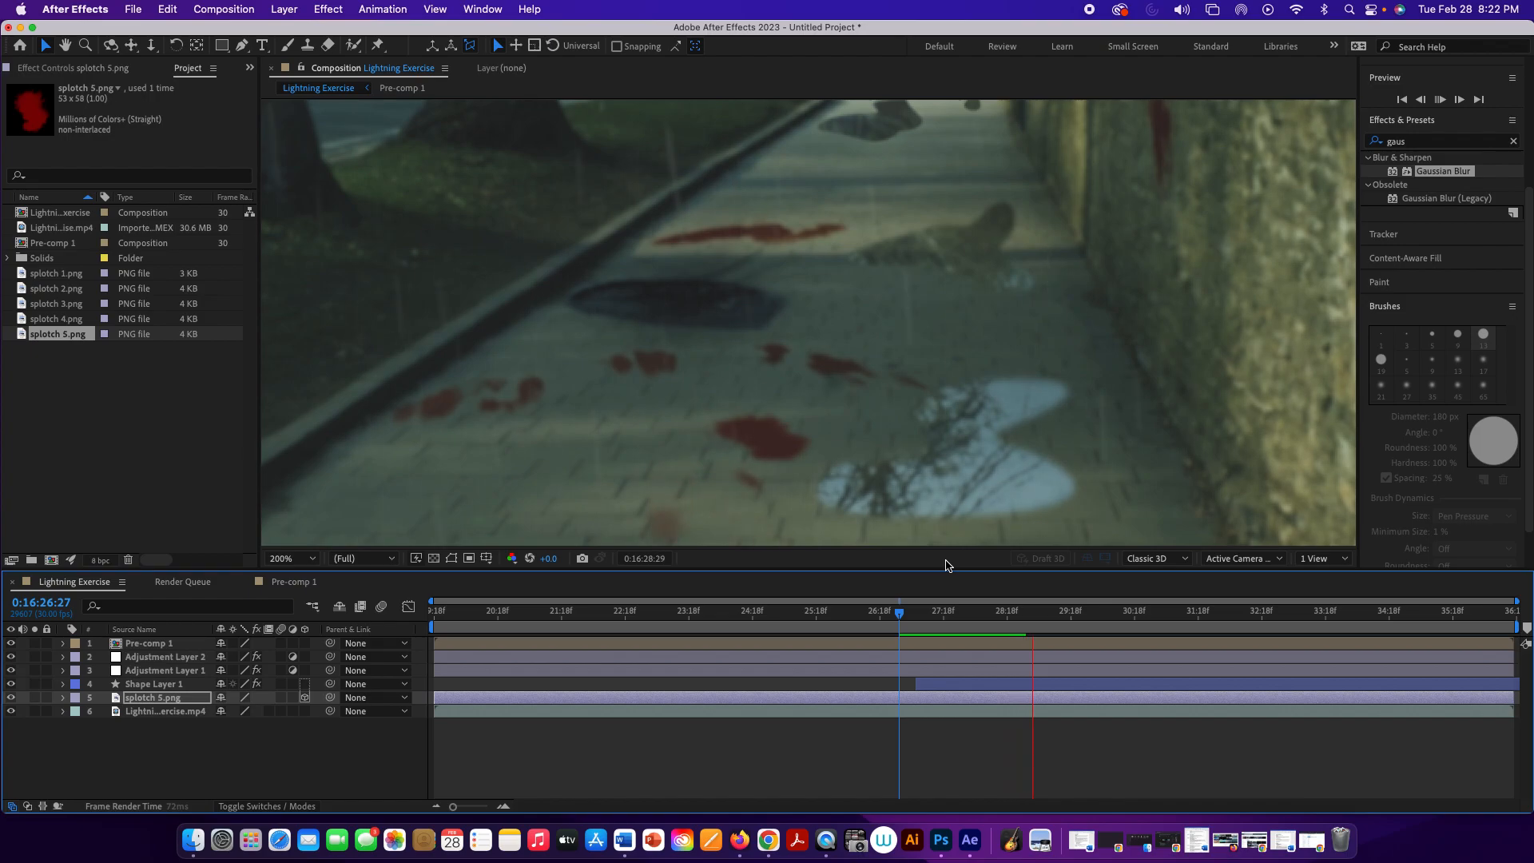
pyautogui.press('space')
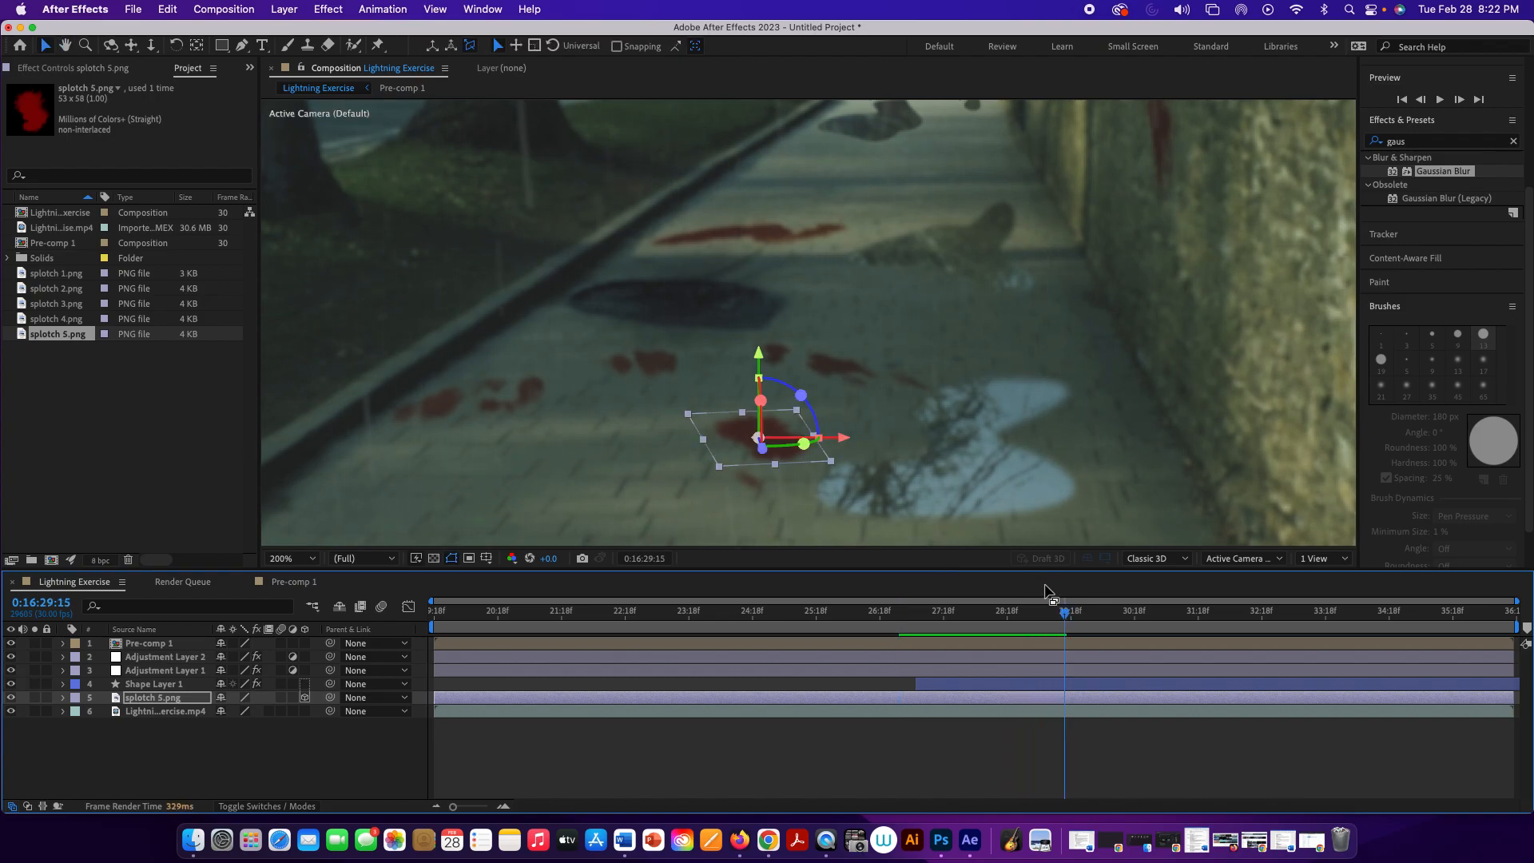
pyautogui.moveTo(1059, 612); pyautogui.dragTo(964, 592)
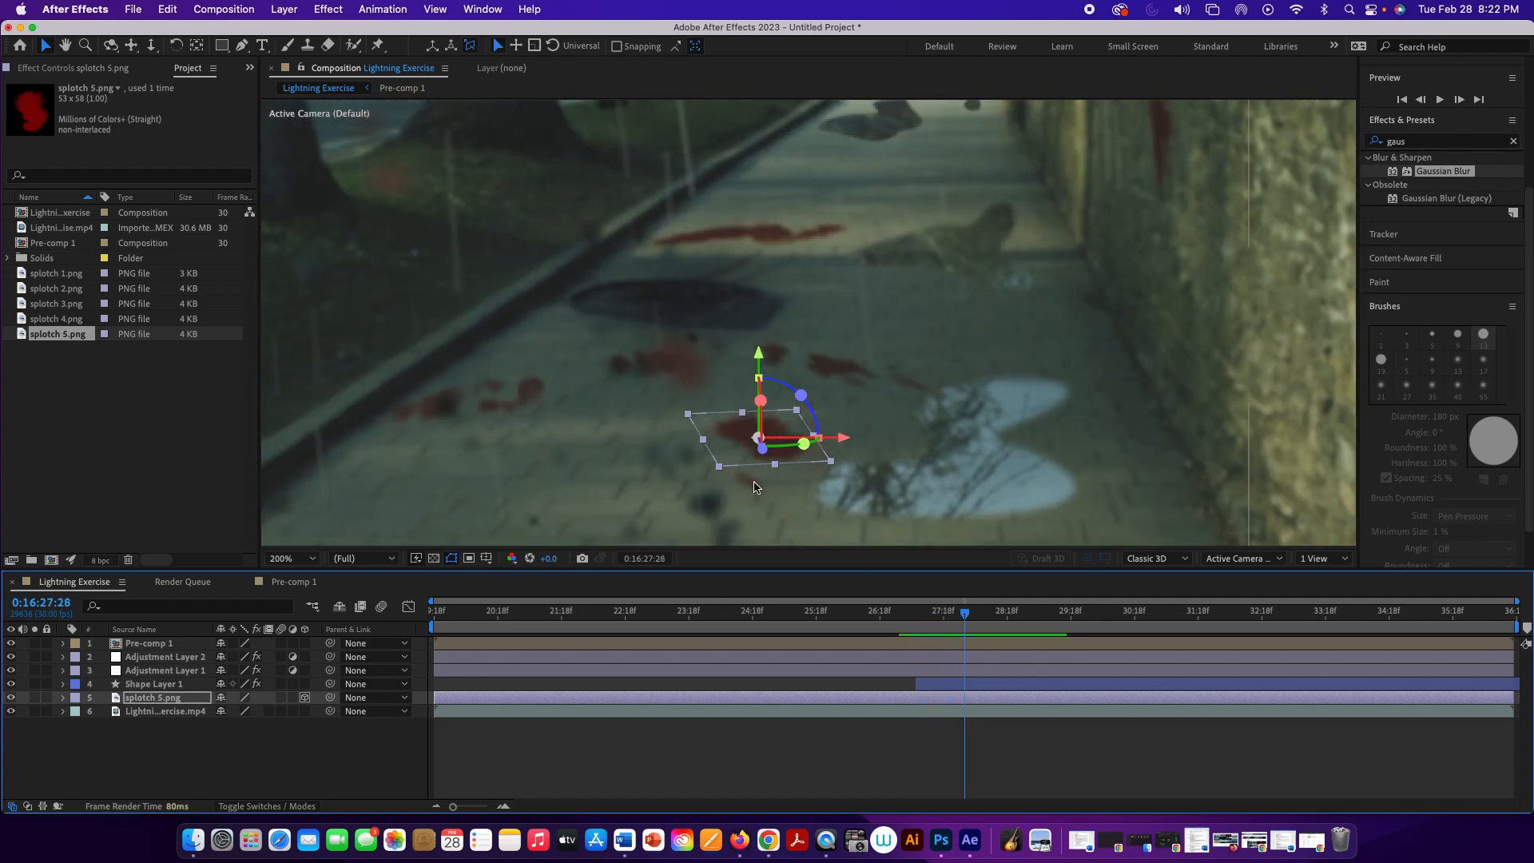
# Step: Trim the start of splotch 5.png to shortly after Shape Layer 1 begins, and play from 0:16:27:02 to check its appearance
pyautogui.moveTo(436, 696); pyautogui.dragTo(932, 716)
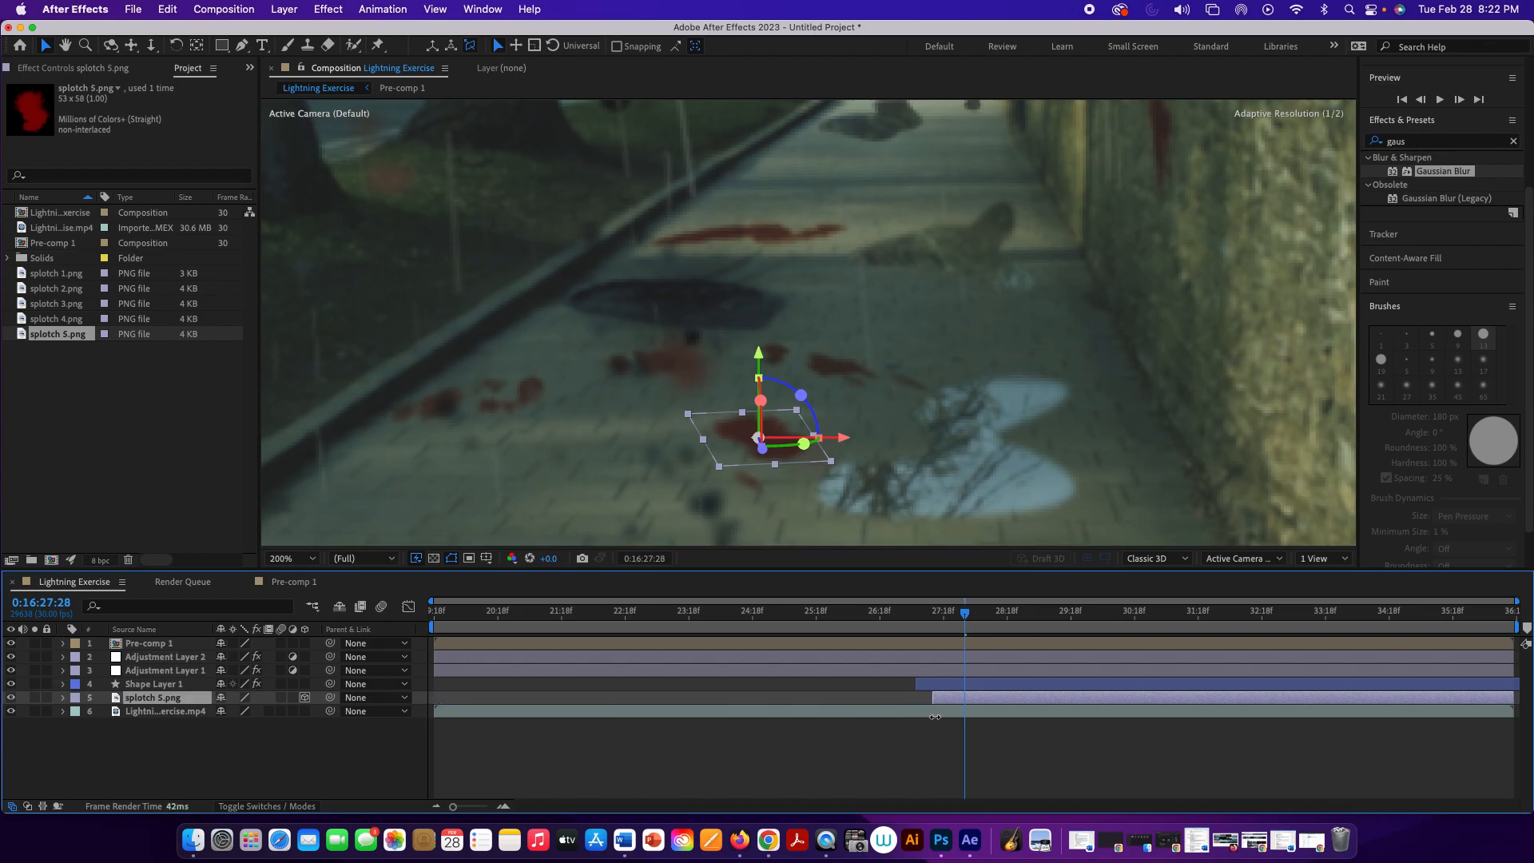
pyautogui.moveTo(964, 616); pyautogui.dragTo(909, 615)
pyautogui.press('space')
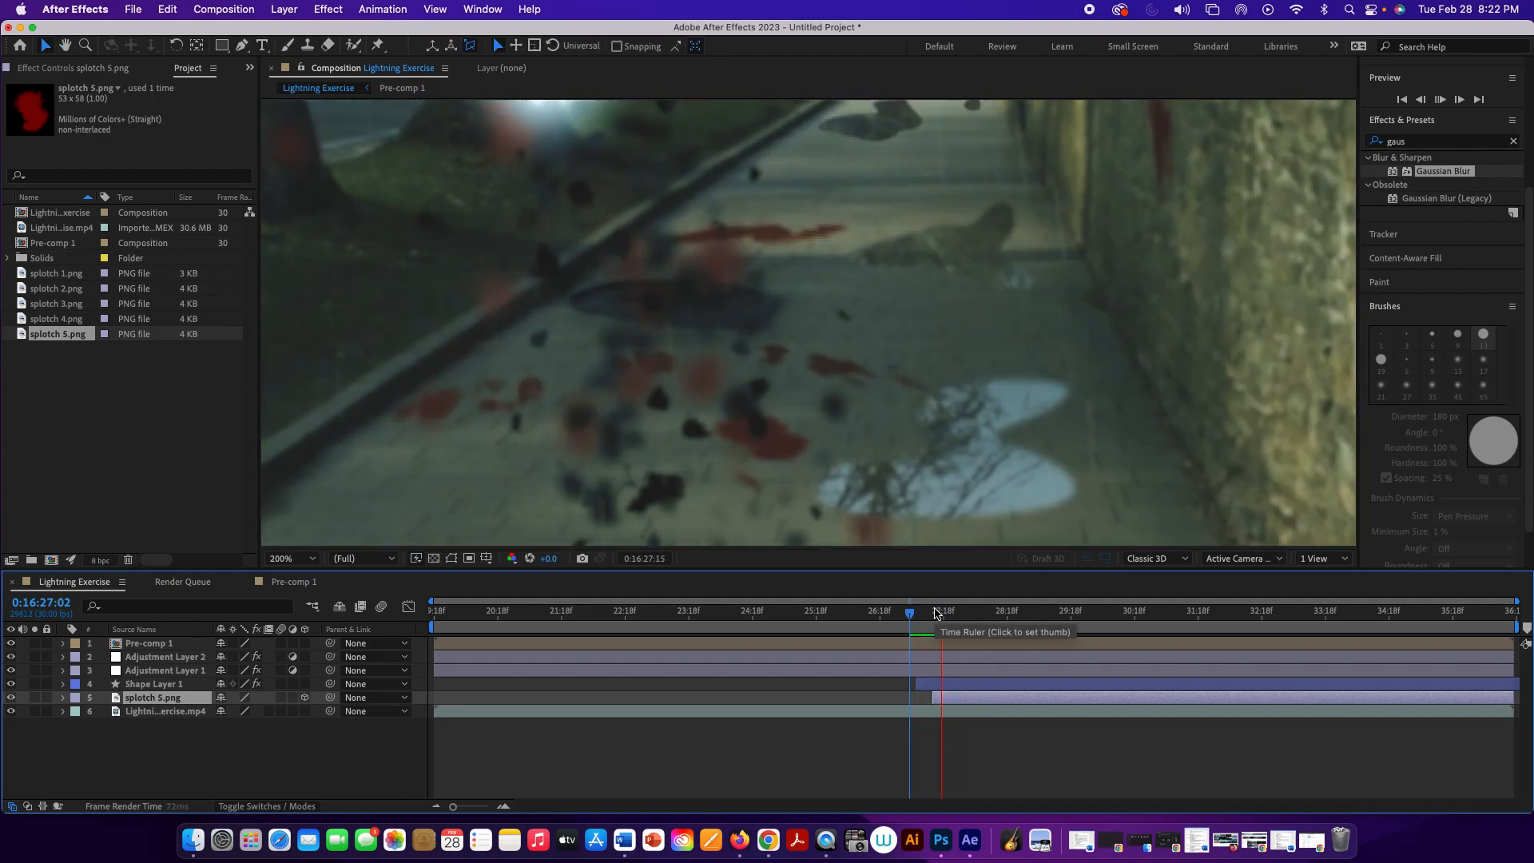
pyautogui.press('space')
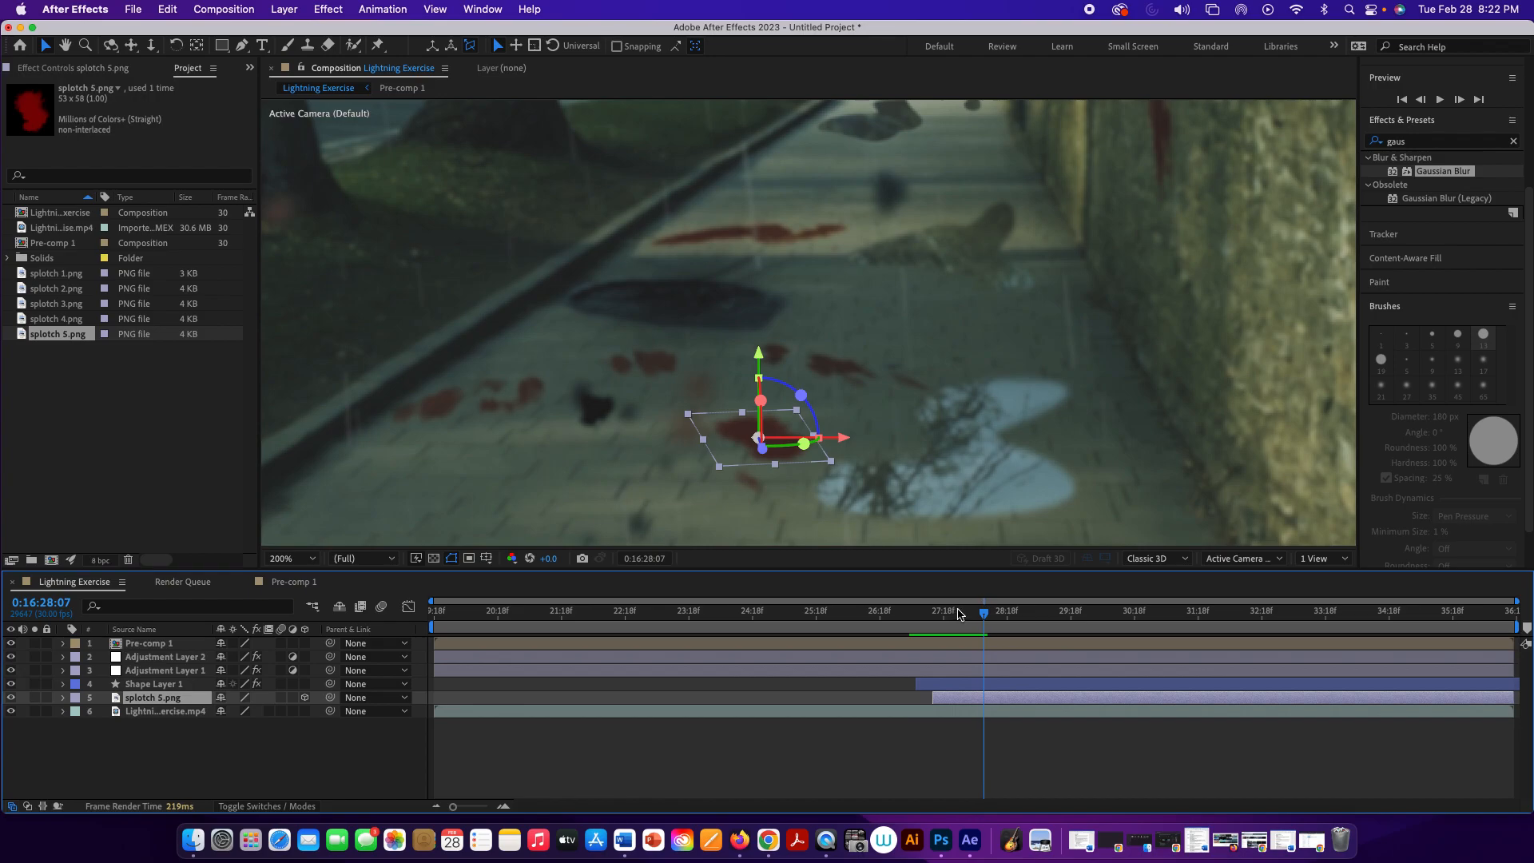
# Step: At 0:16:27:19, add splotch 4.png directly above splotch 5.png in the layer stack and place it on the pavement just behind the near puddle
pyautogui.moveTo(982, 620); pyautogui.dragTo(945, 622)
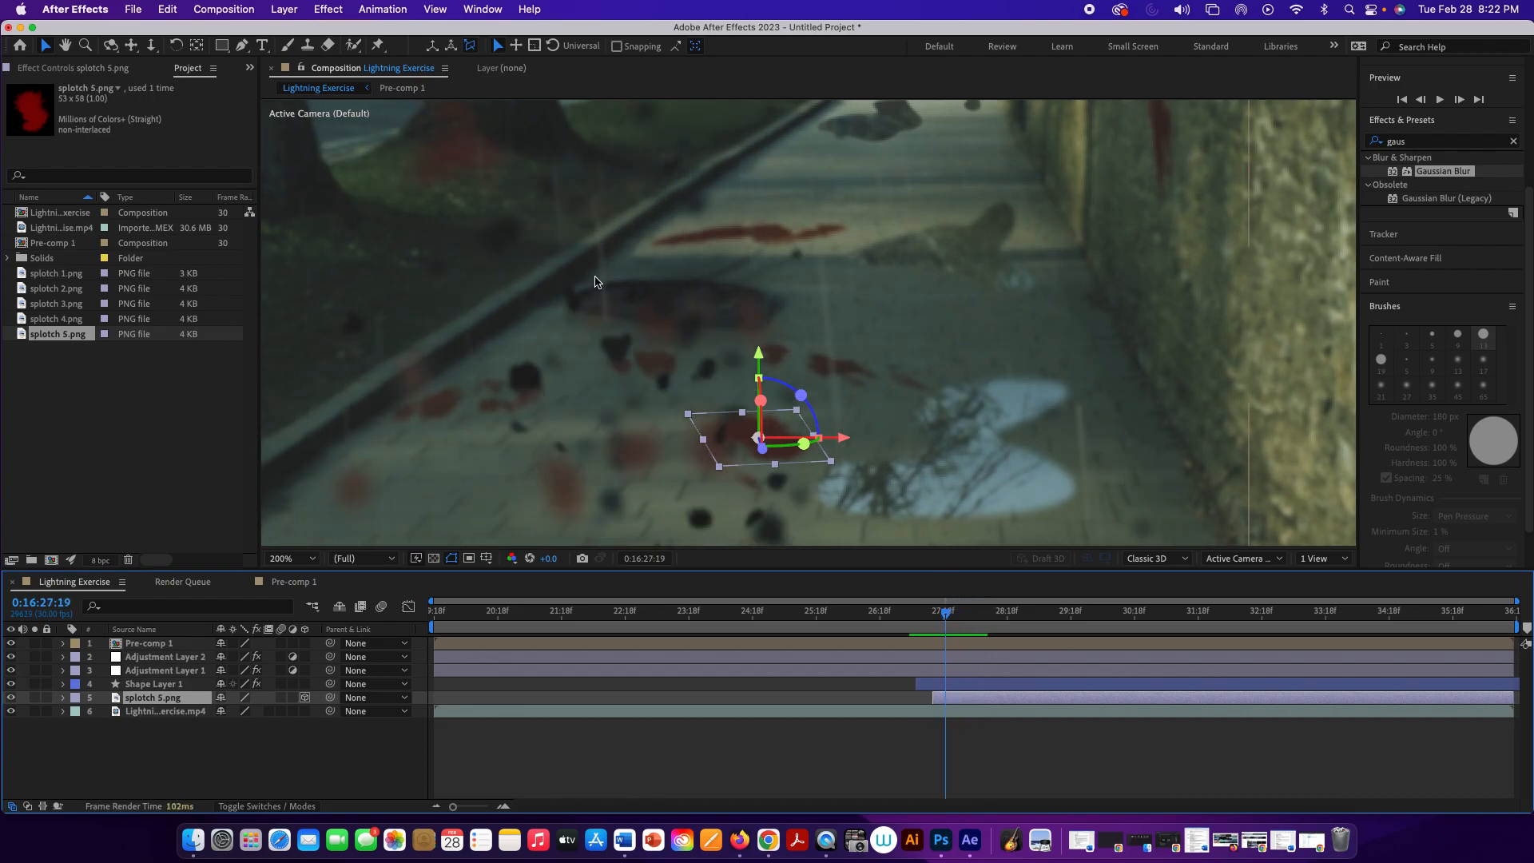
pyautogui.click(53, 319)
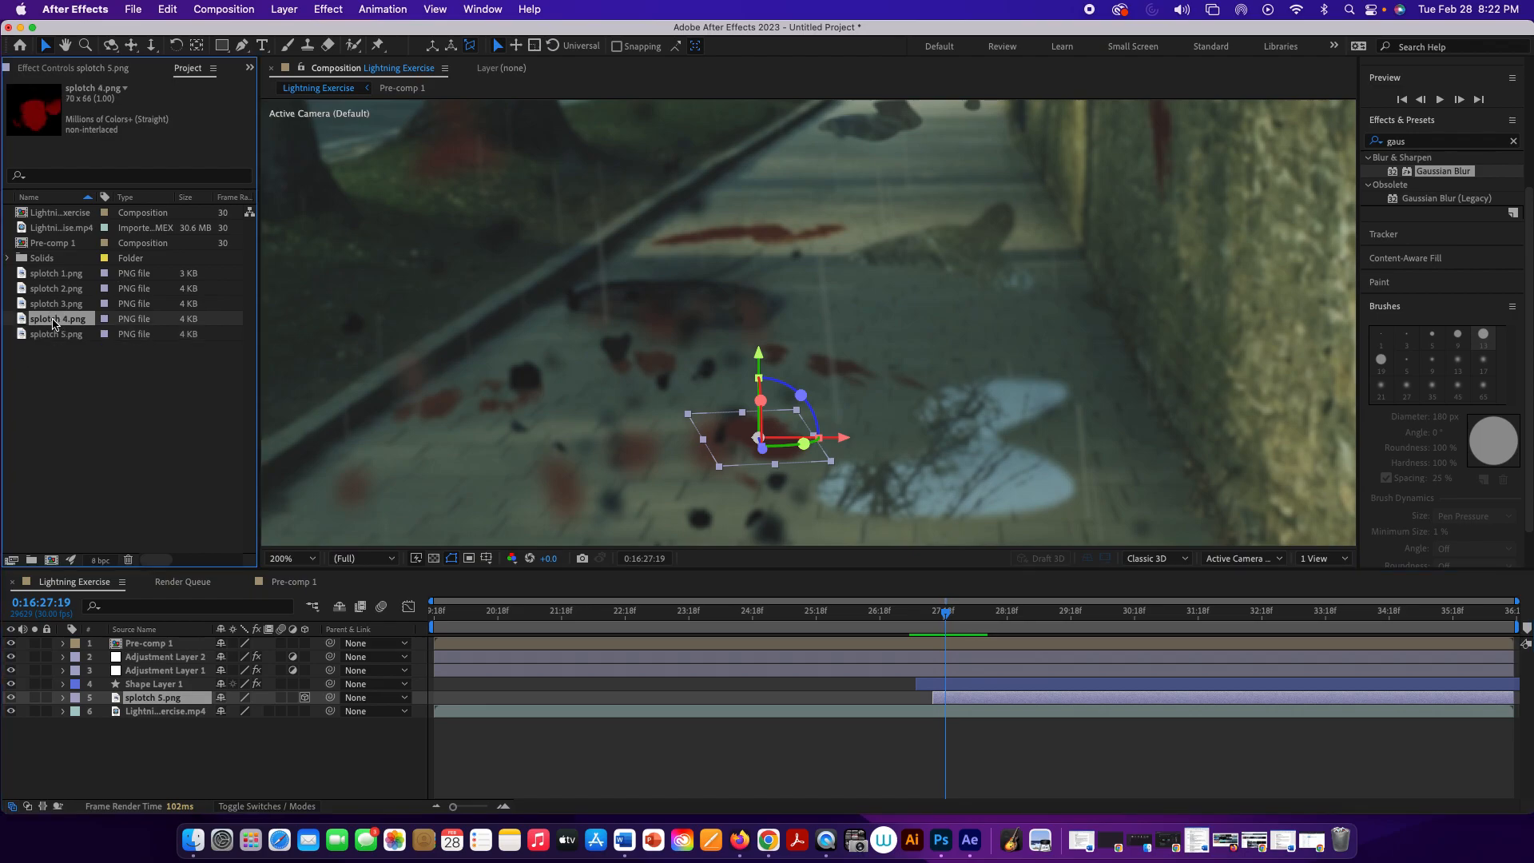
pyautogui.moveTo(53, 323); pyautogui.dragTo(155, 691)
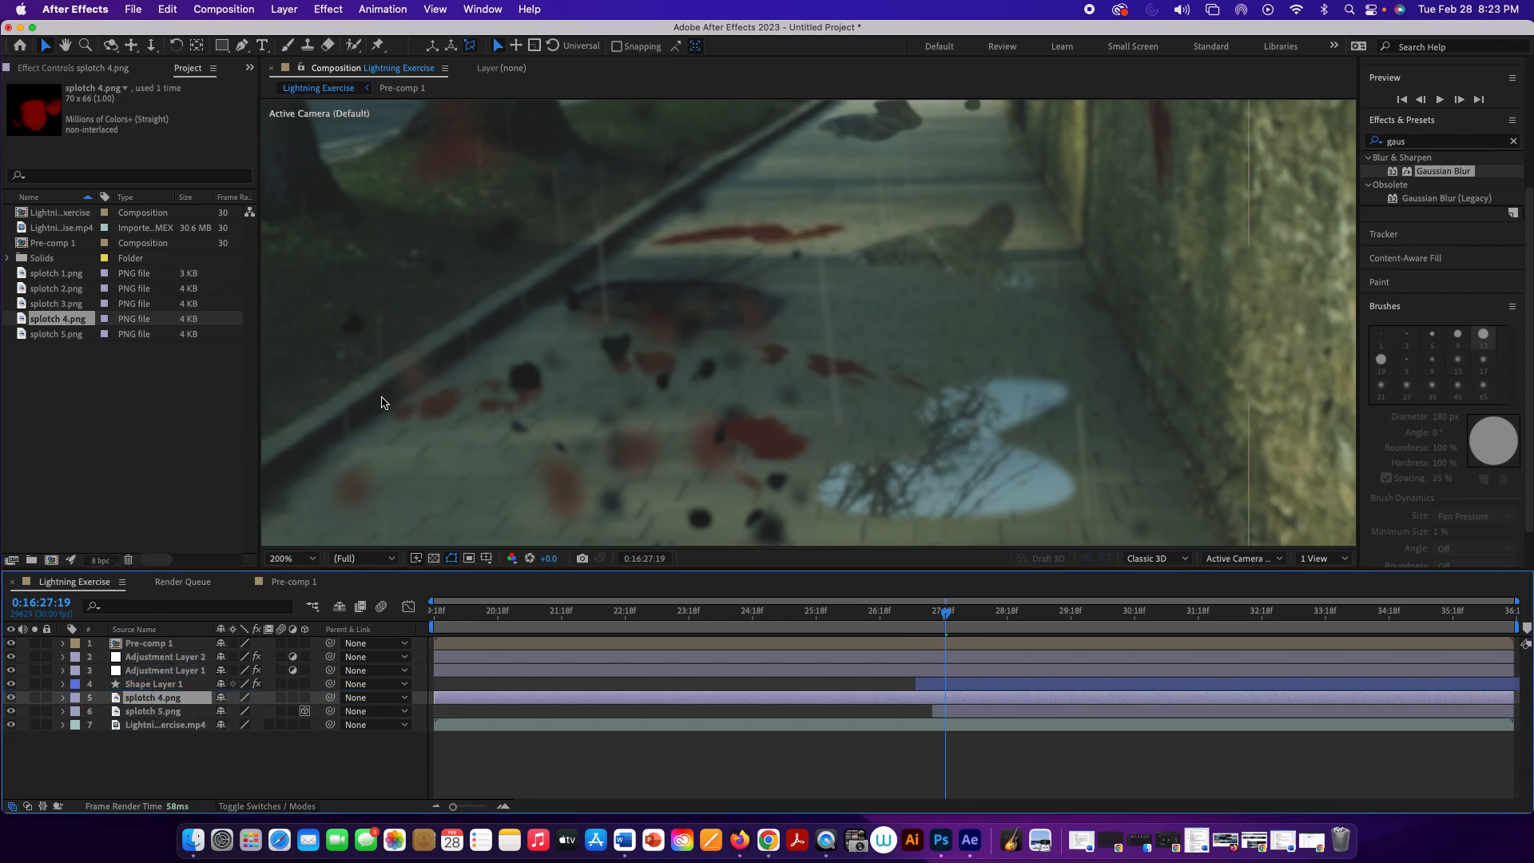
pyautogui.scroll(-2, 799, 248)
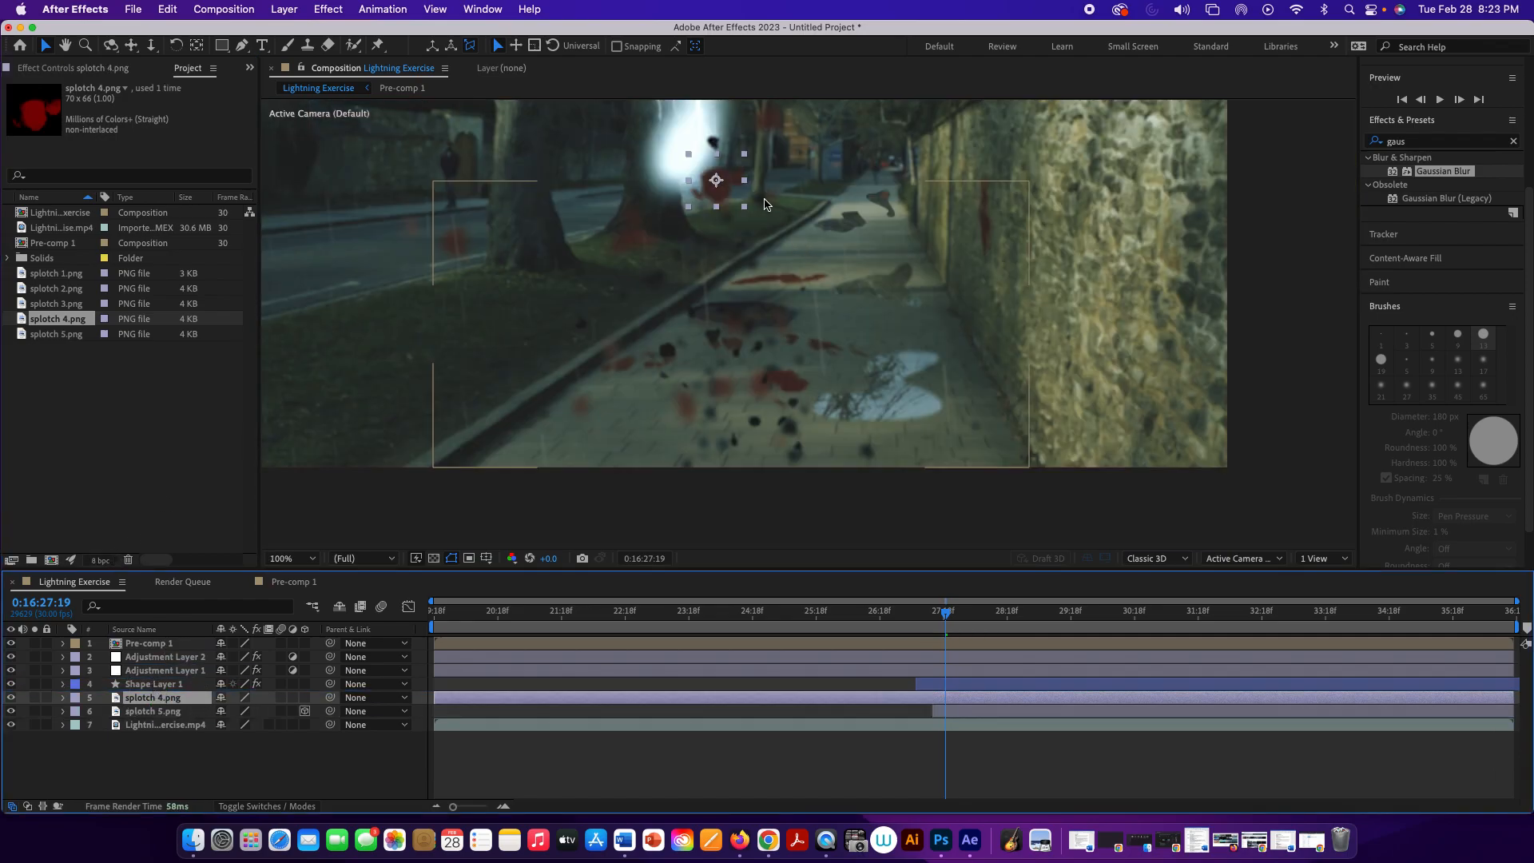
pyautogui.moveTo(713, 184); pyautogui.dragTo(853, 341)
# Step: Make splotch 4.png a 3D layer, tilt it flat onto the pavement, and nudge and turn it beside the puddle's far edge
pyautogui.click(304, 697)
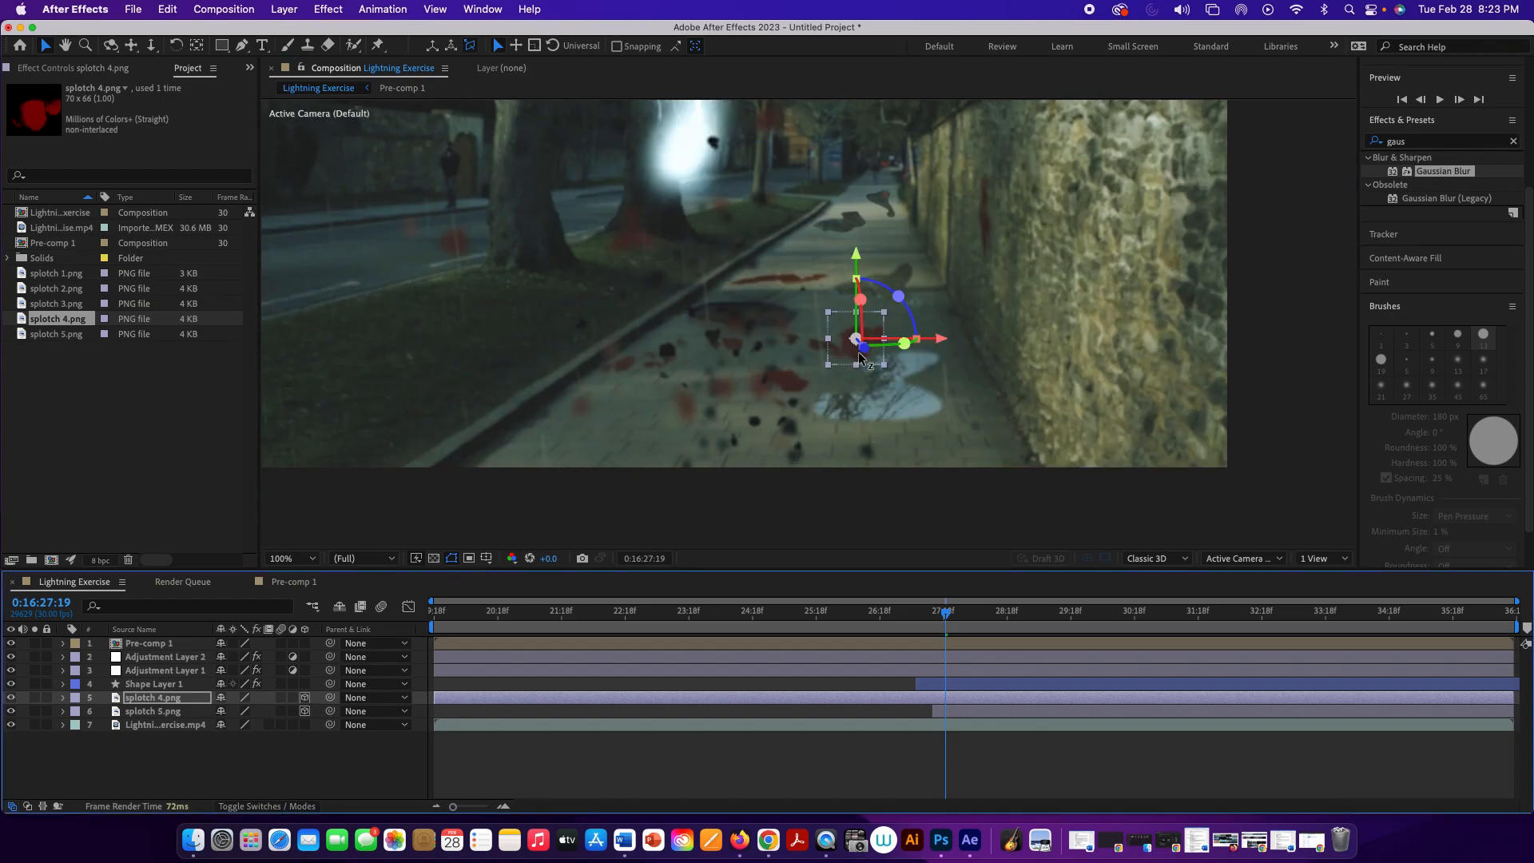
pyautogui.scroll(2, 858, 352)
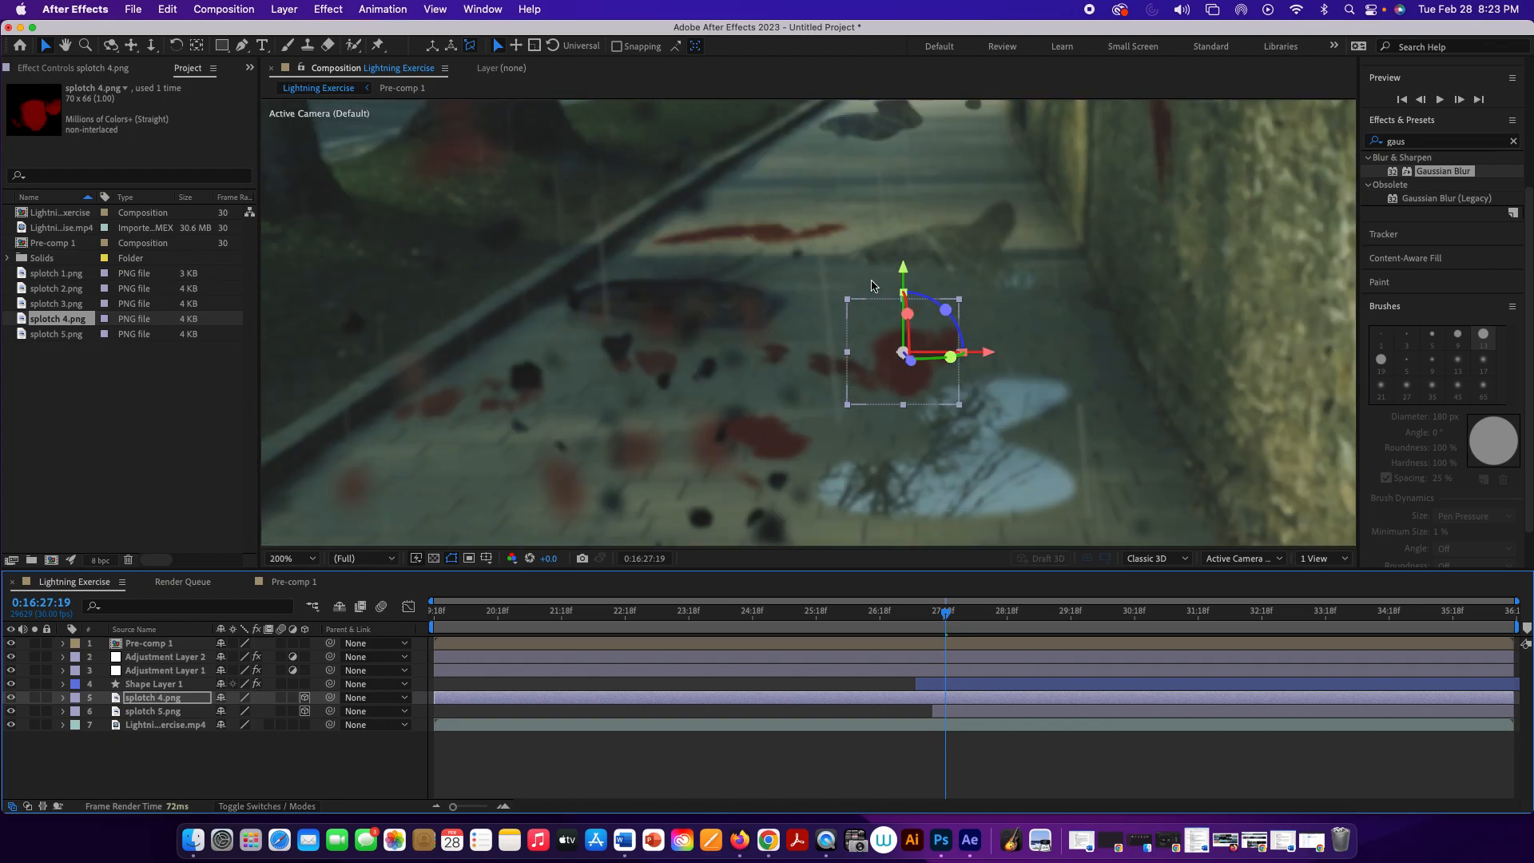
pyautogui.moveTo(906, 314)
pyautogui.mouseDown()
pyautogui.moveTo(903, 298)
pyautogui.moveTo(914, 321)
pyautogui.mouseUp()
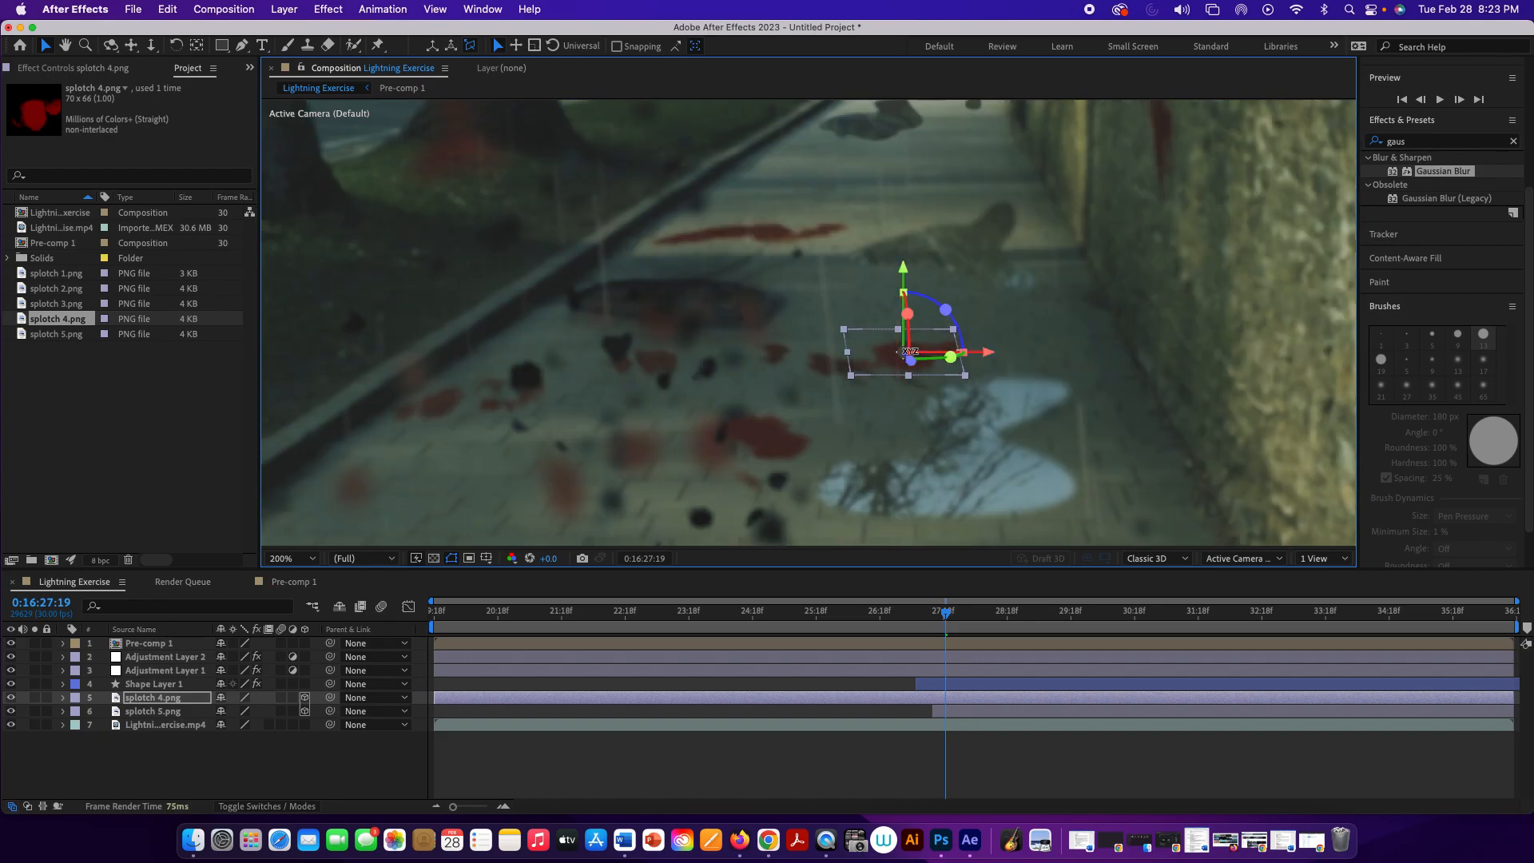
pyautogui.moveTo(919, 370); pyautogui.dragTo(931, 386)
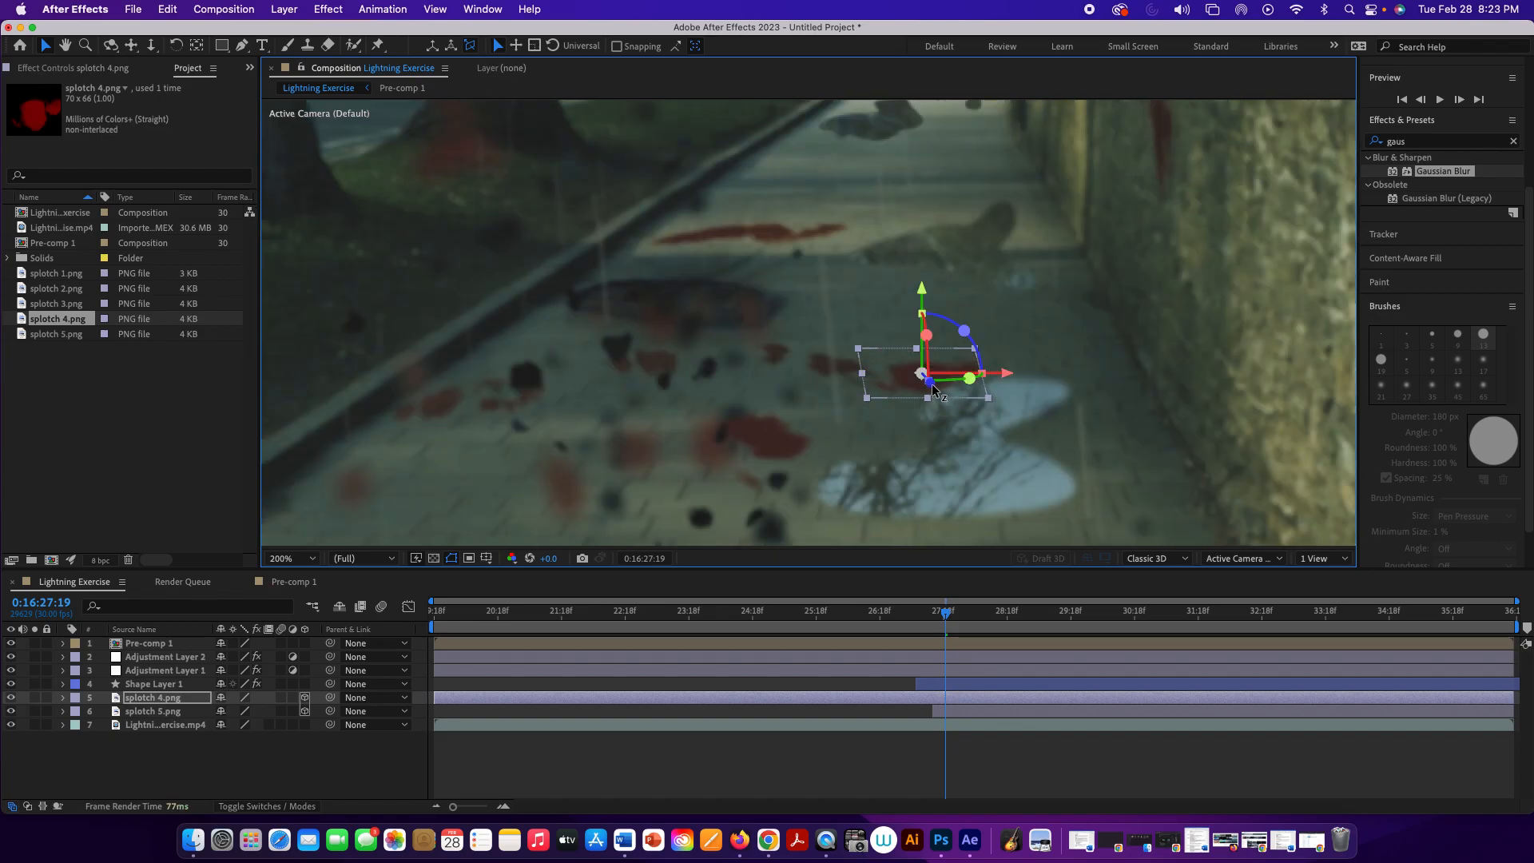
pyautogui.moveTo(945, 373); pyautogui.dragTo(958, 373)
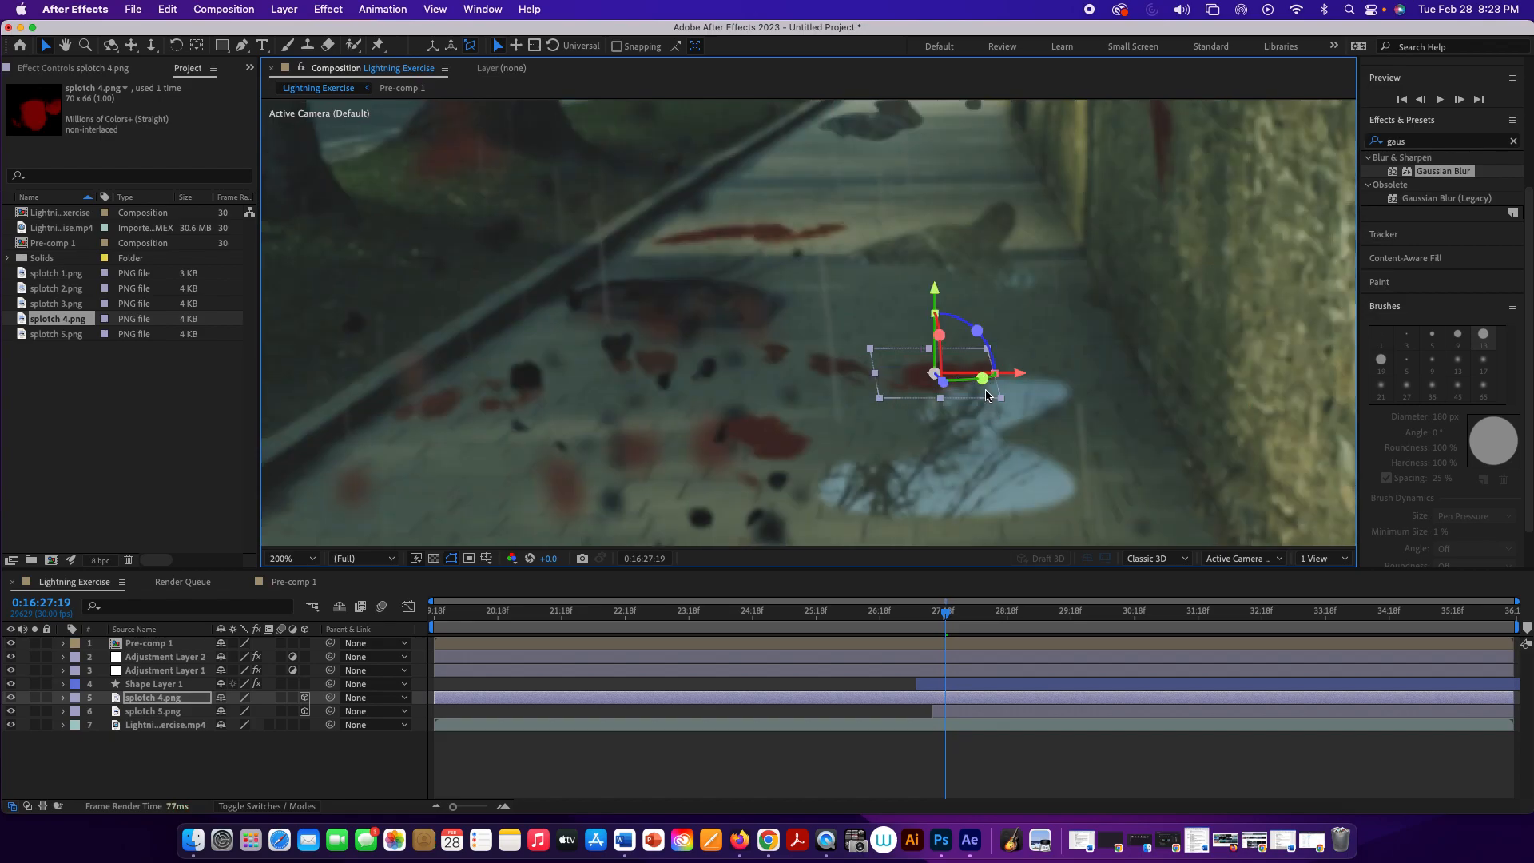
pyautogui.moveTo(982, 378); pyautogui.dragTo(971, 390)
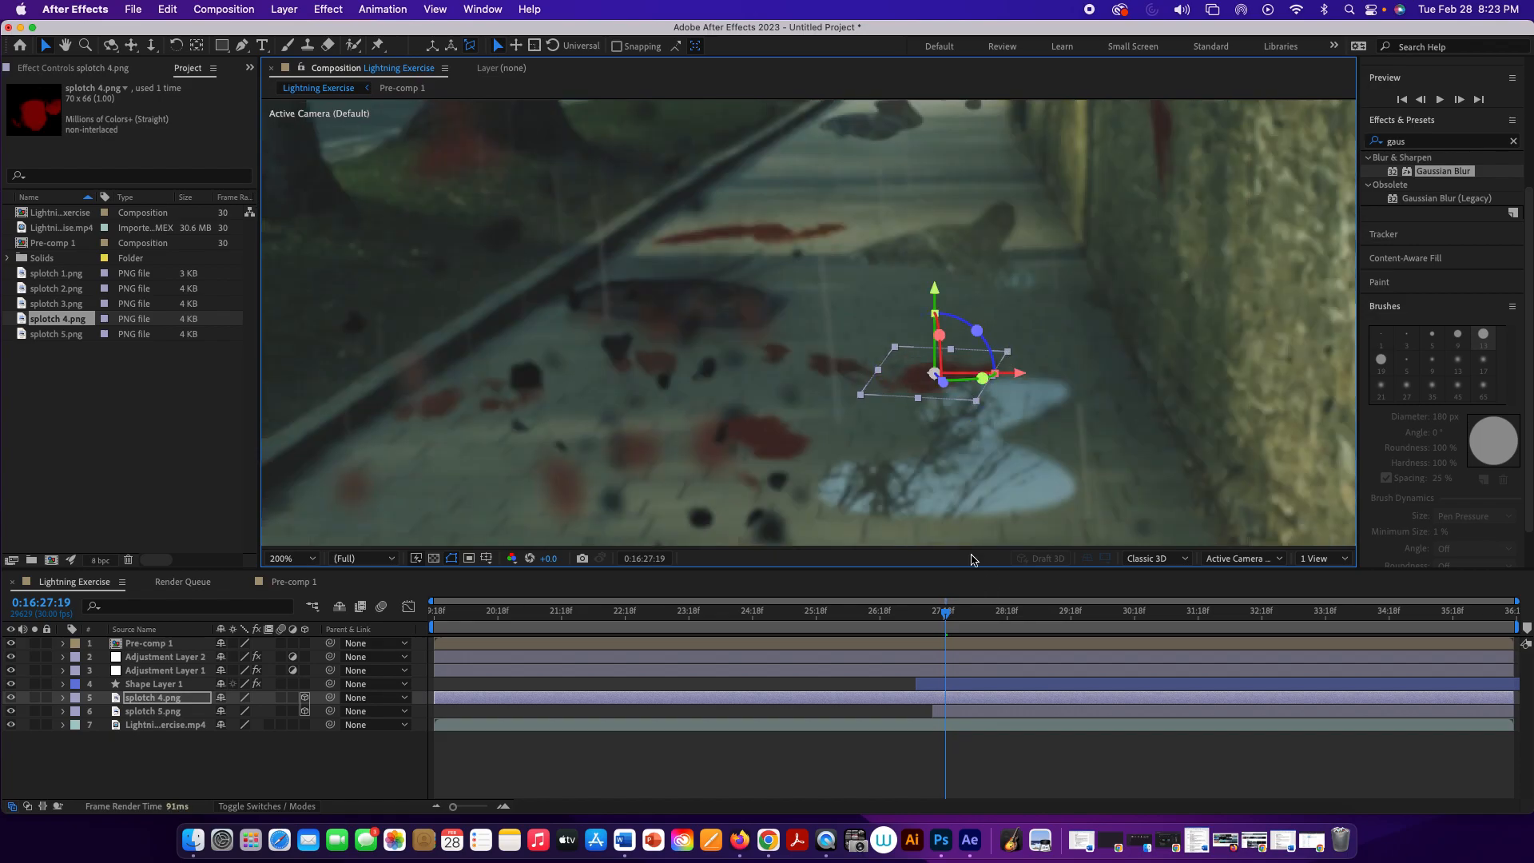
# Step: Turn splotch 4.png the opposite way around its vertical axis and shift it slightly toward the stone wall, against the puddle's edge
pyautogui.click(871, 750)
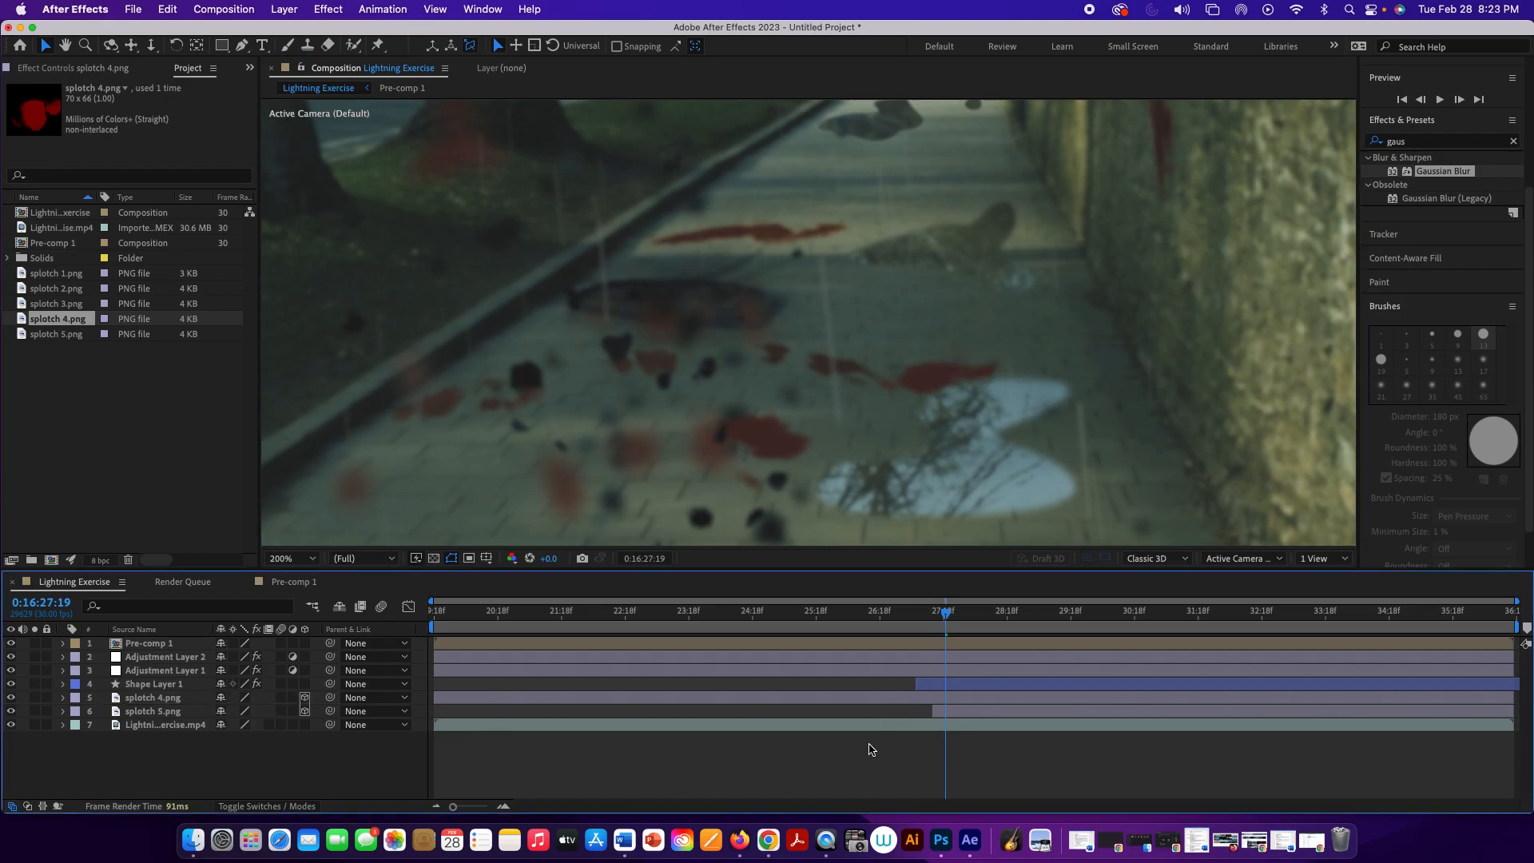
pyautogui.click(941, 376)
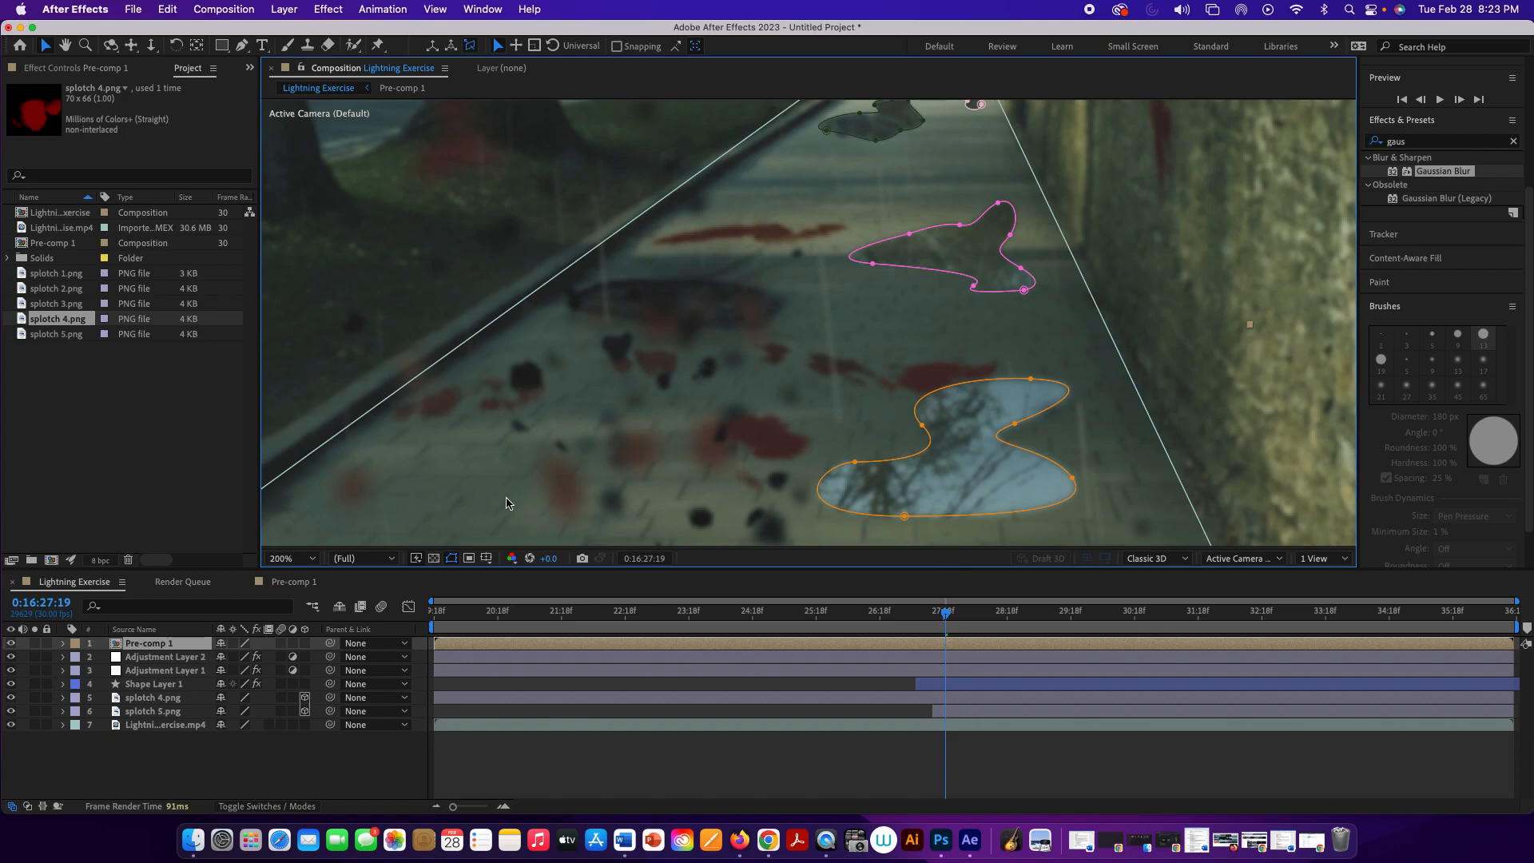
pyautogui.click(168, 699)
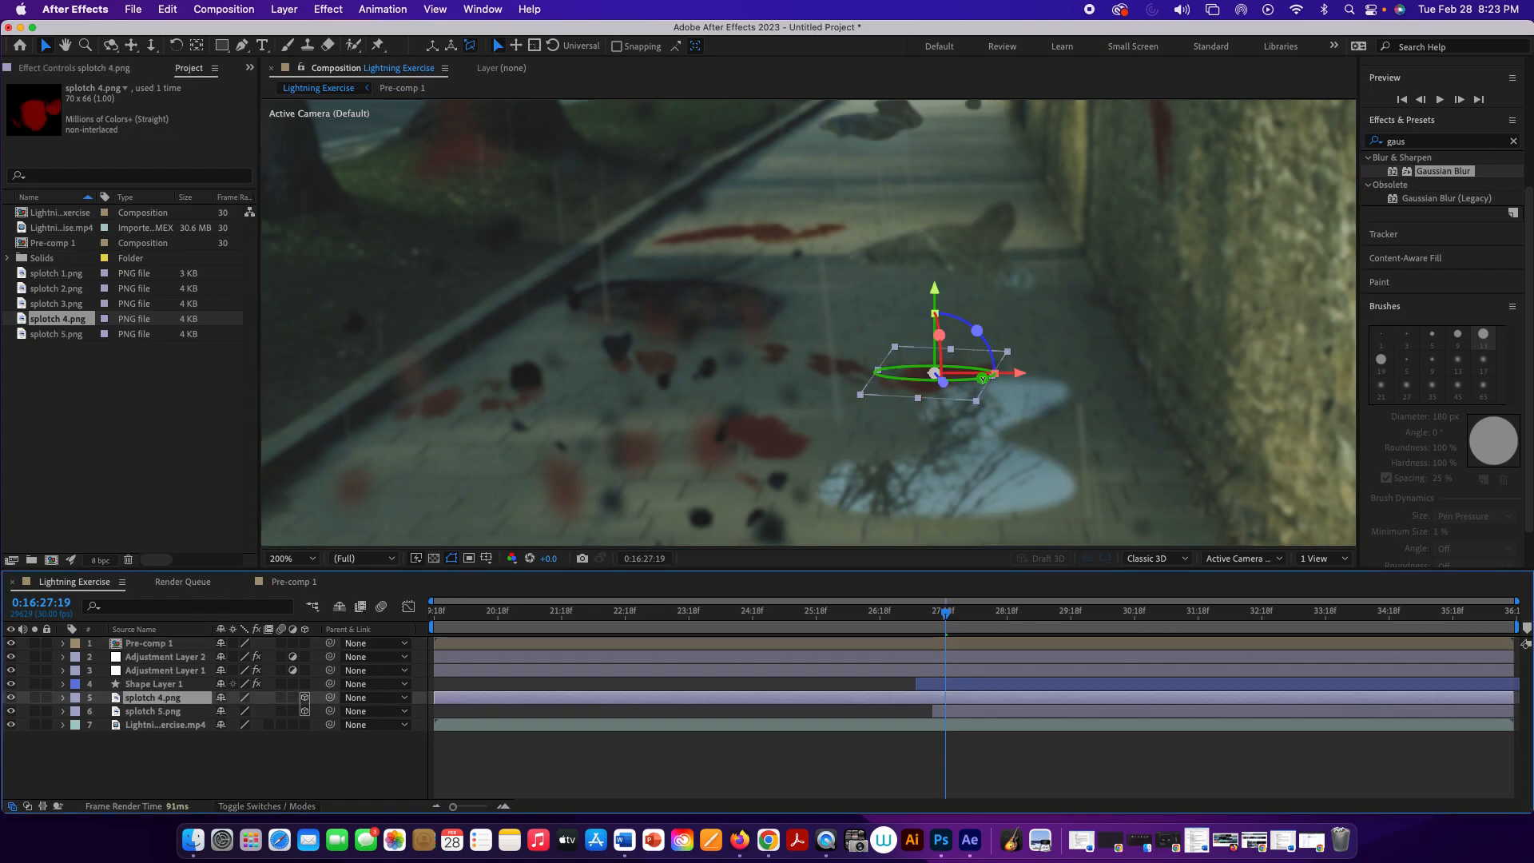
pyautogui.moveTo(984, 379); pyautogui.dragTo(1010, 359)
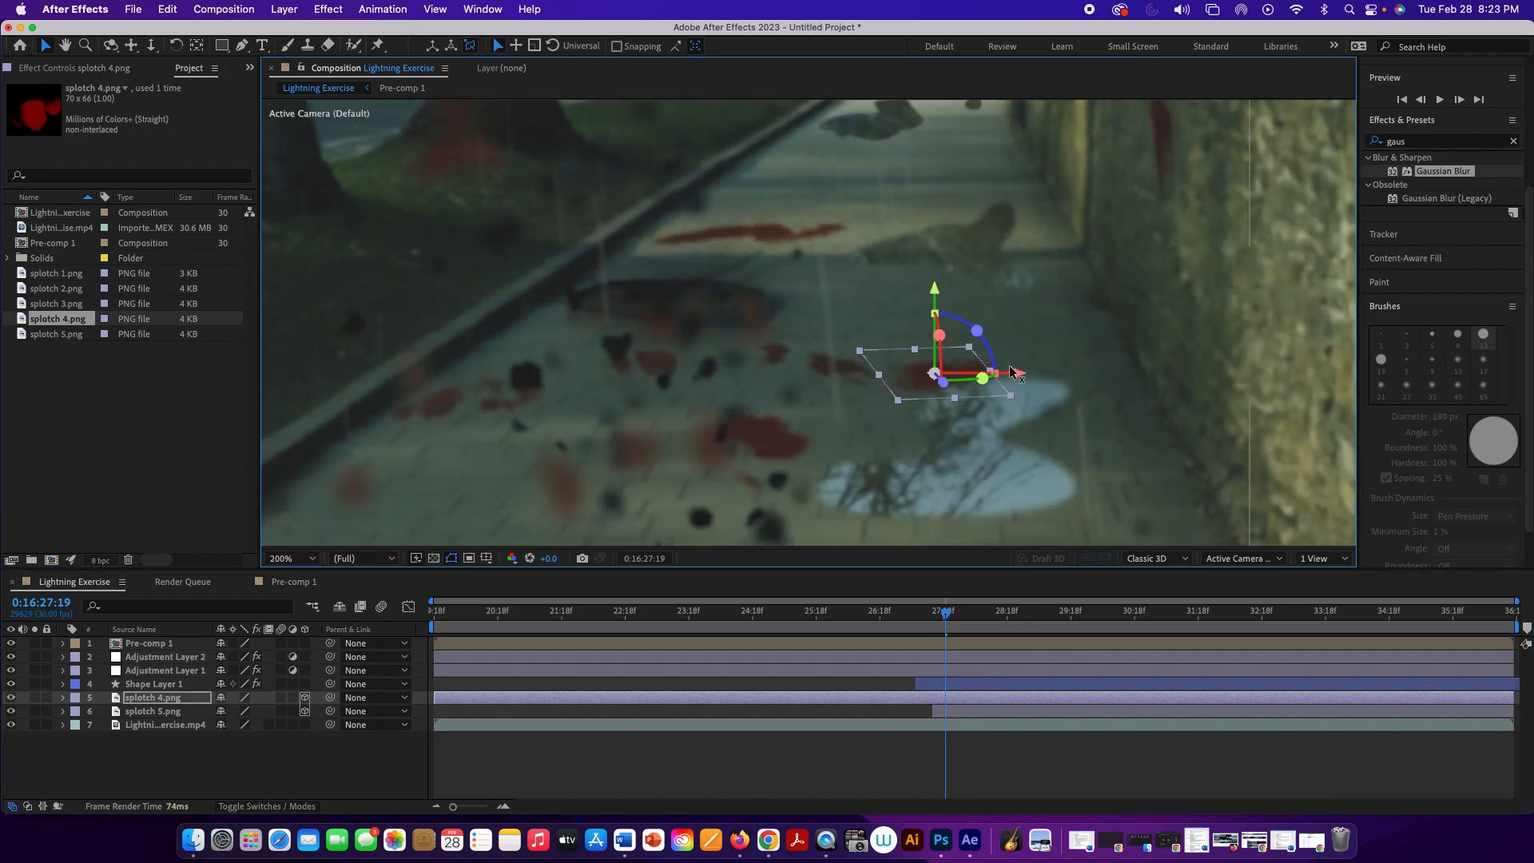
pyautogui.moveTo(971, 373); pyautogui.dragTo(991, 372)
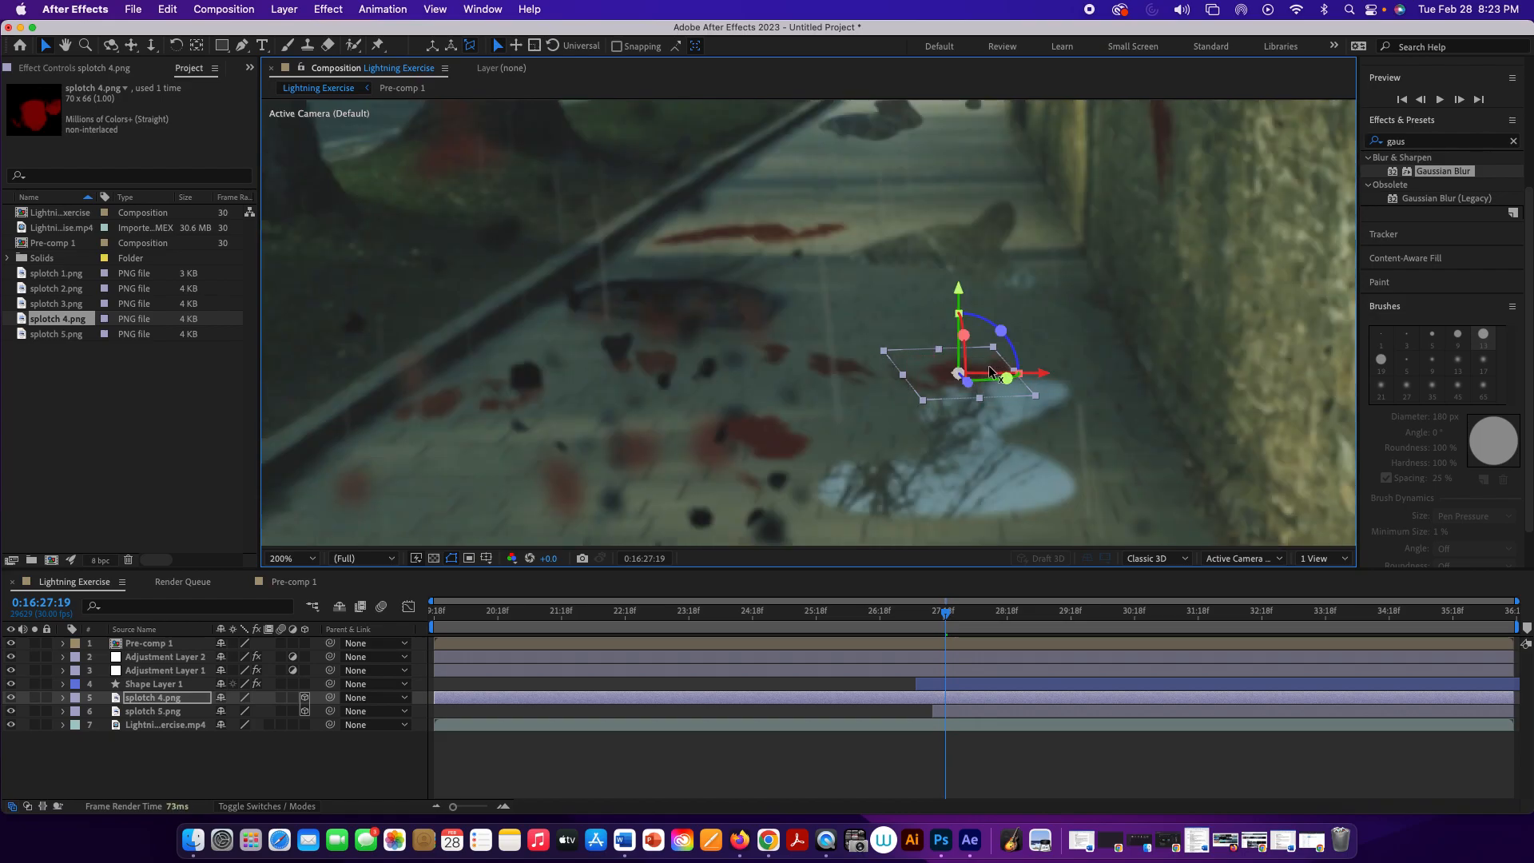
# Step: Play from 0:16:27:19 to check how both splotches sit on the pavement once the fragments clear
pyautogui.click(989, 372)
pyautogui.press('space')
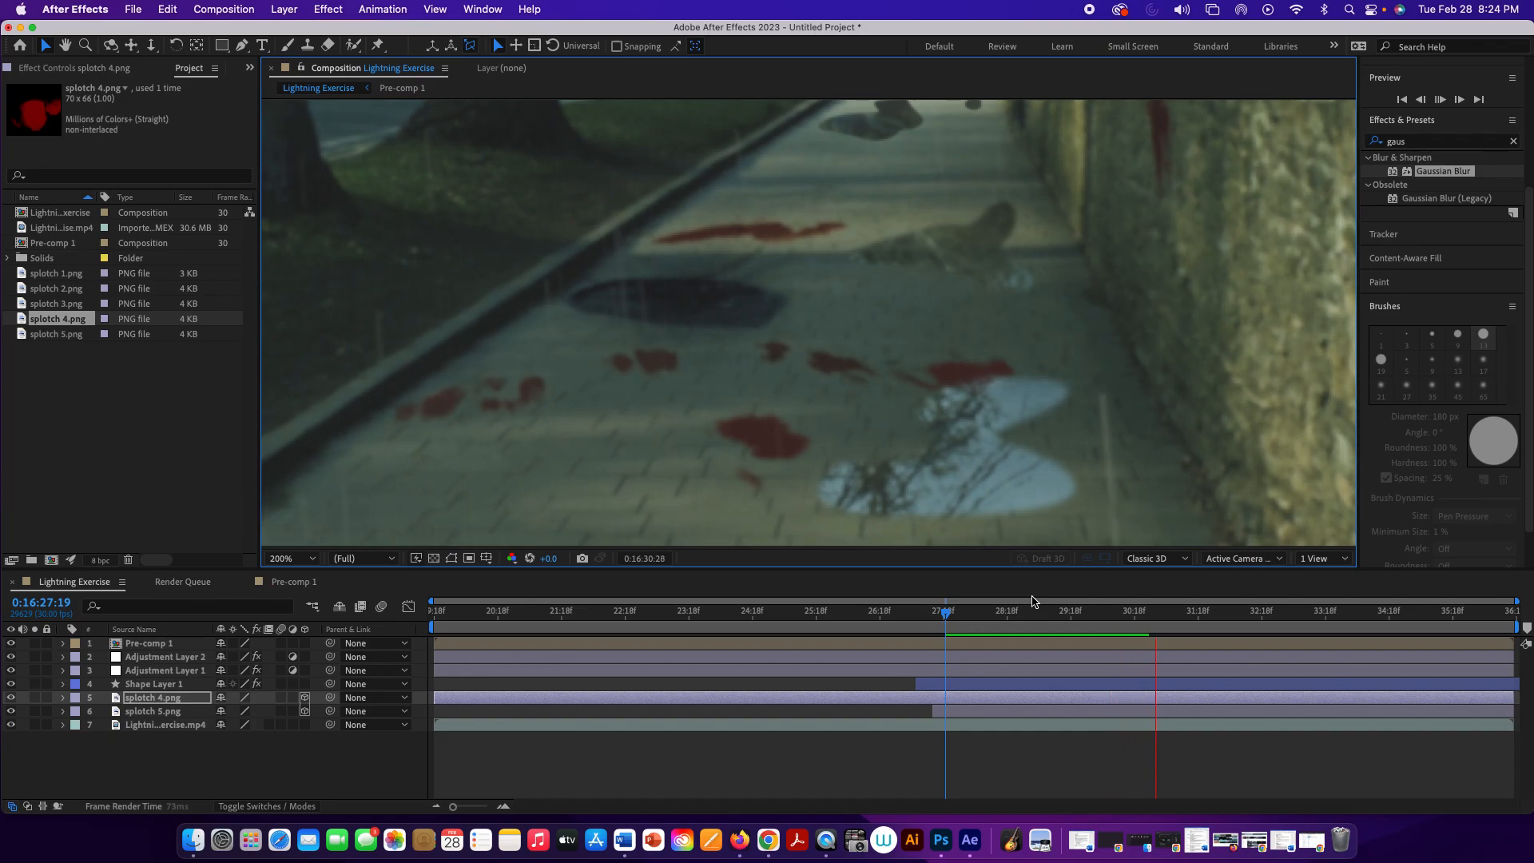
pyautogui.press('space')
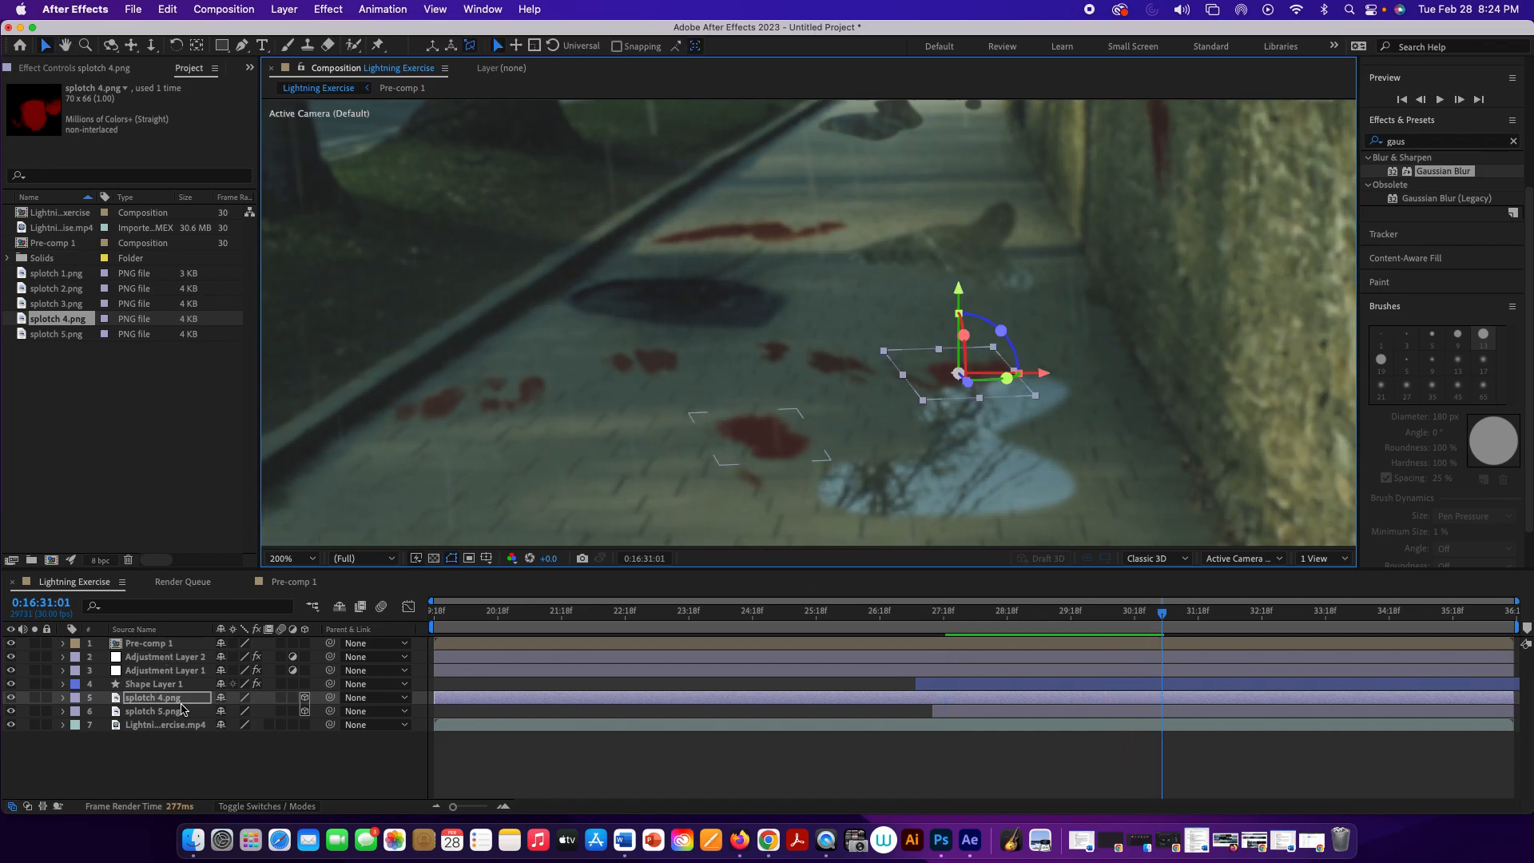
# Step: Identify the Pre-comp 1 layer by toggling its visibility, and rename it Puddles
pyautogui.click(11, 643)
pyautogui.click(12, 643)
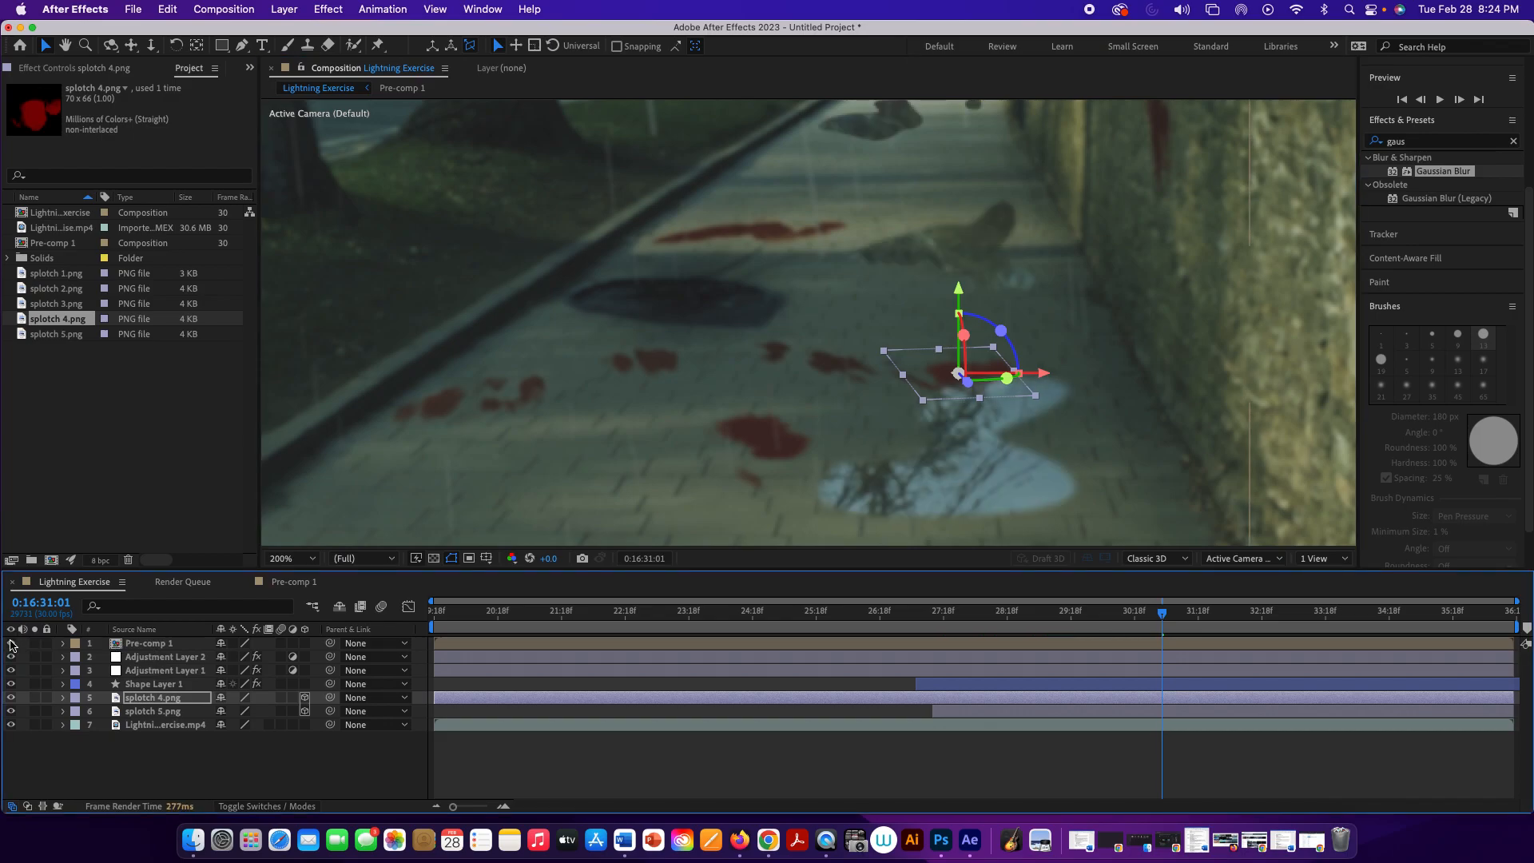
pyautogui.click(146, 645)
pyautogui.rightClick(147, 648)
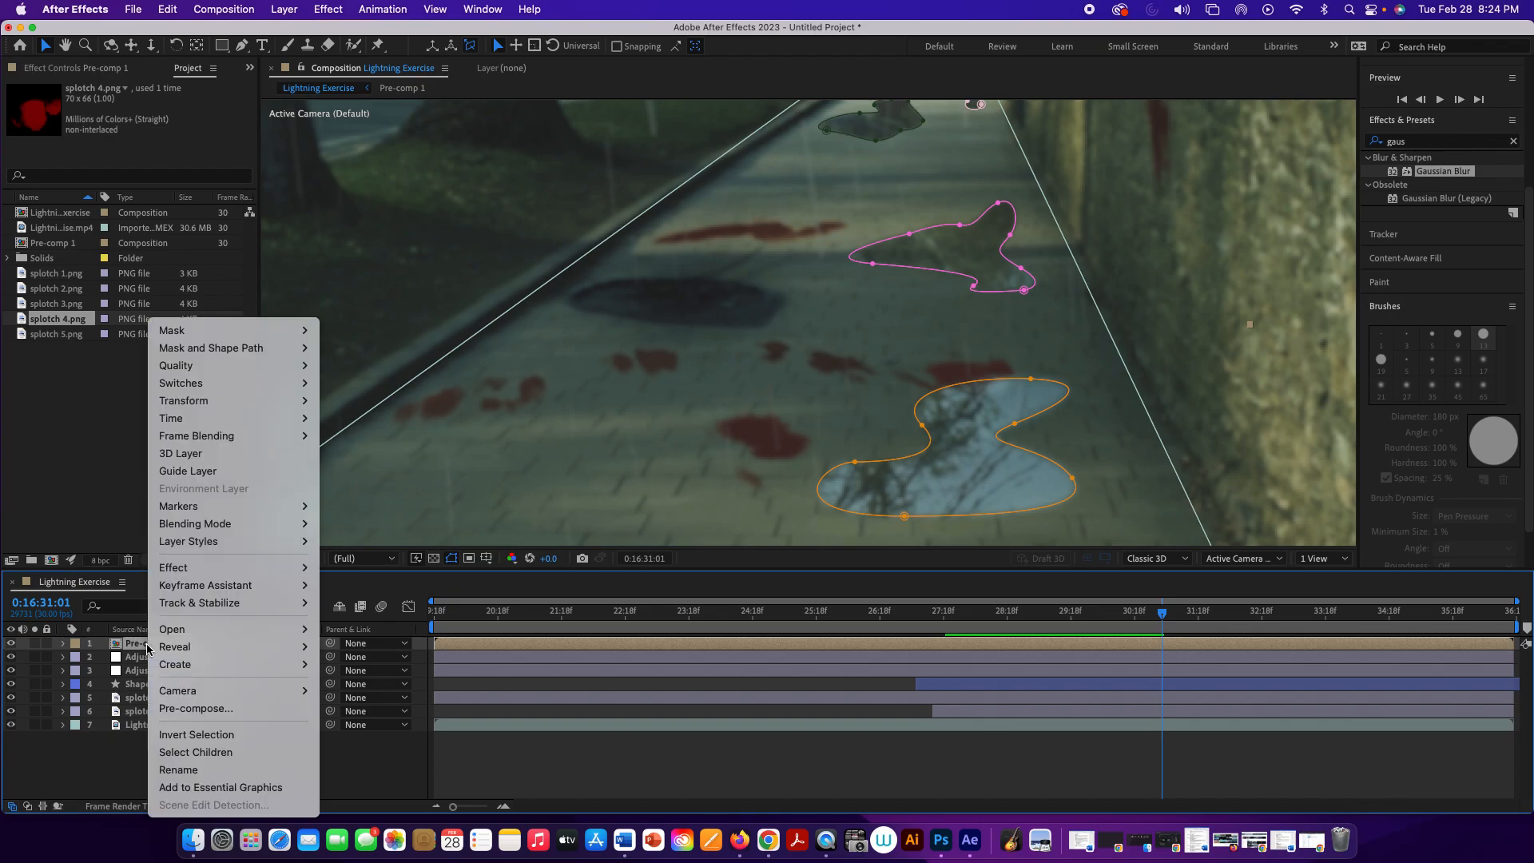
pyautogui.click(136, 645)
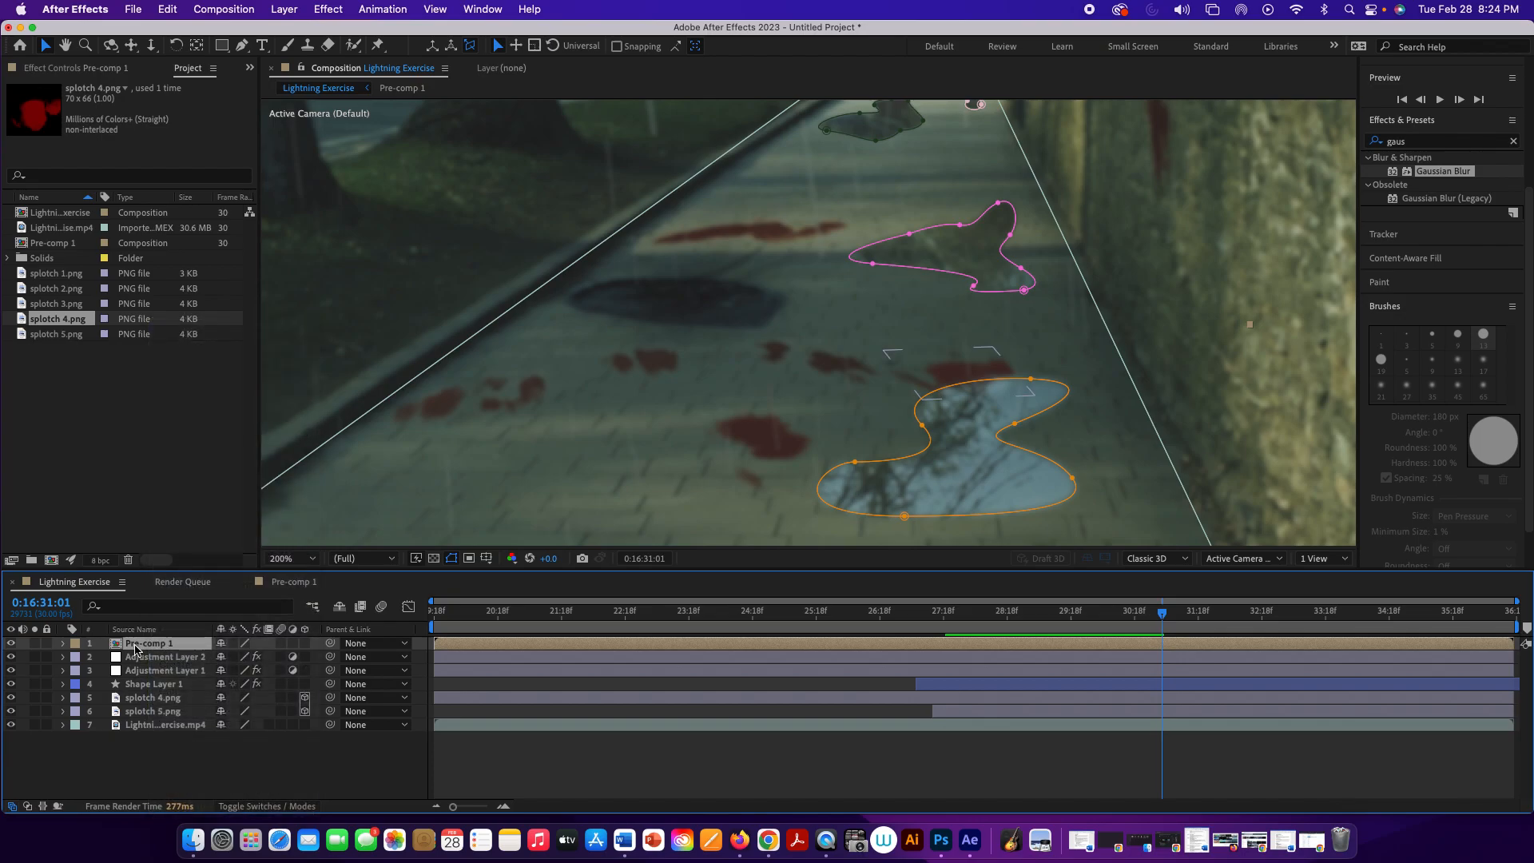
pyautogui.rightClick(136, 648)
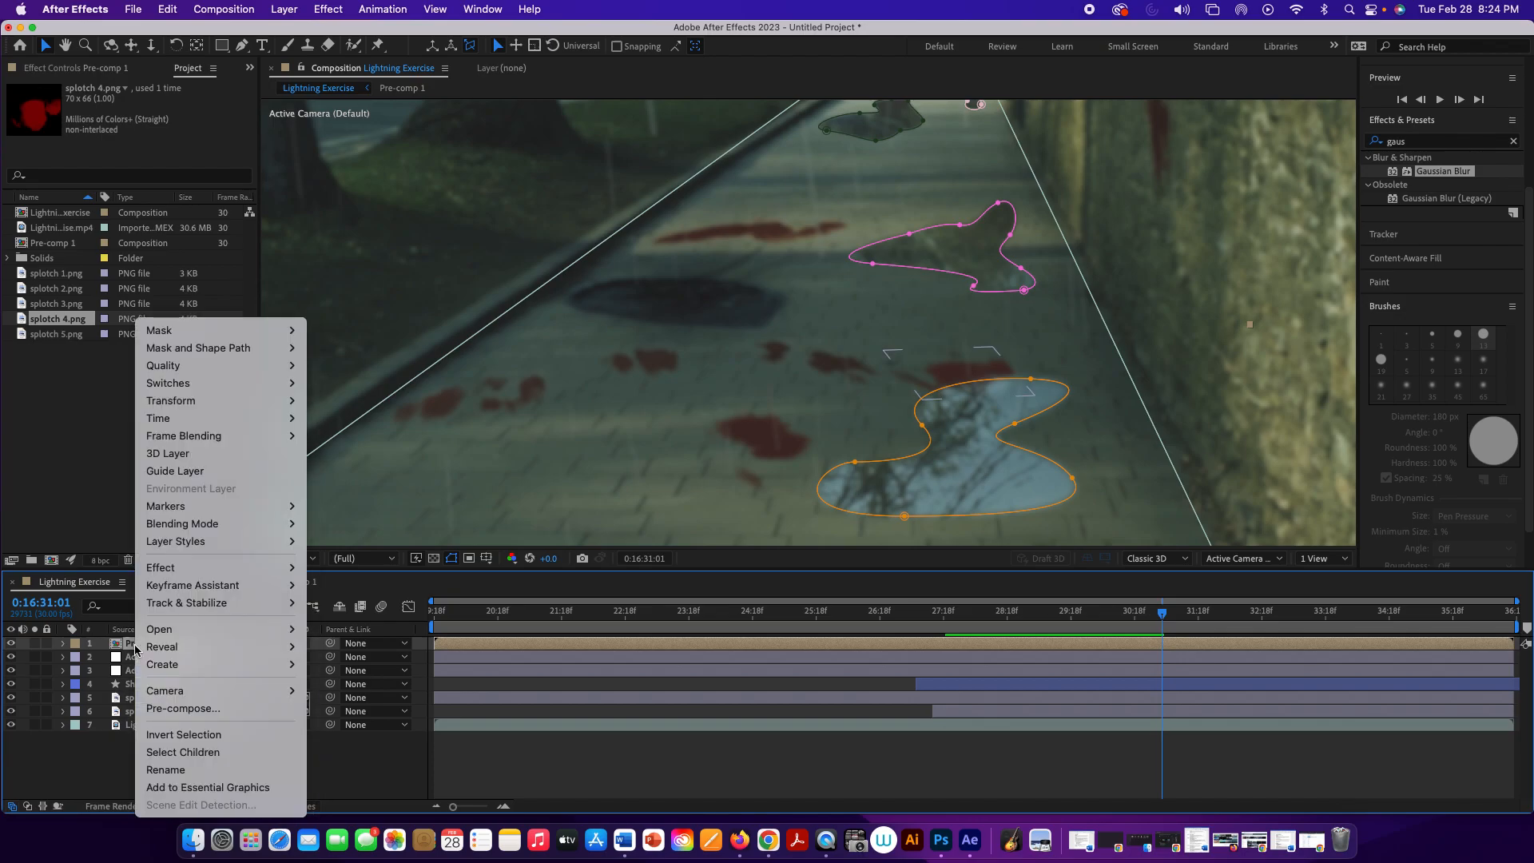
pyautogui.click(202, 772)
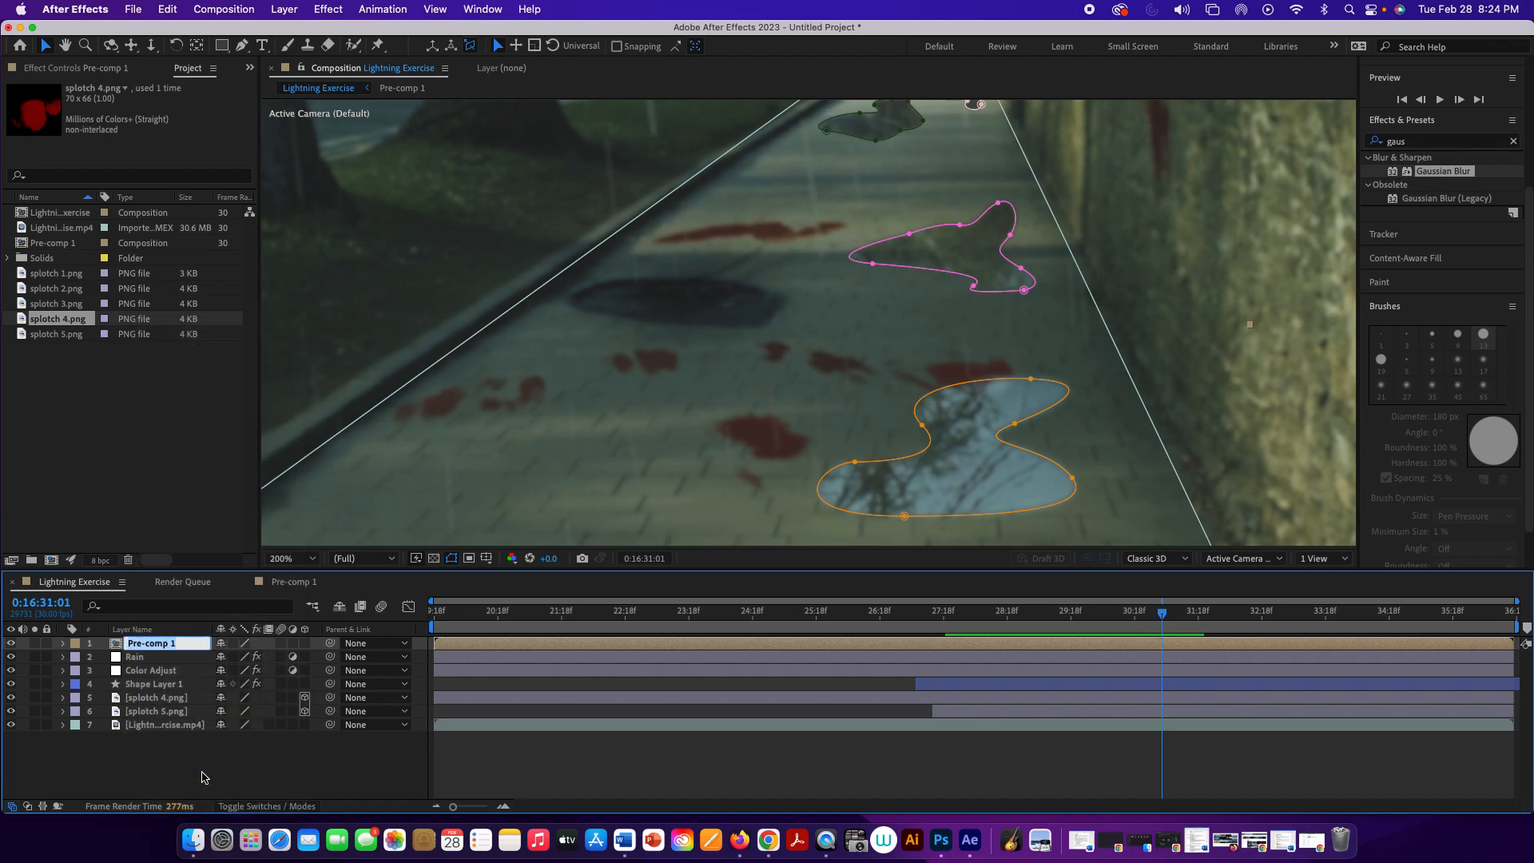
pyautogui.write('Puddles')
pyautogui.click(213, 779)
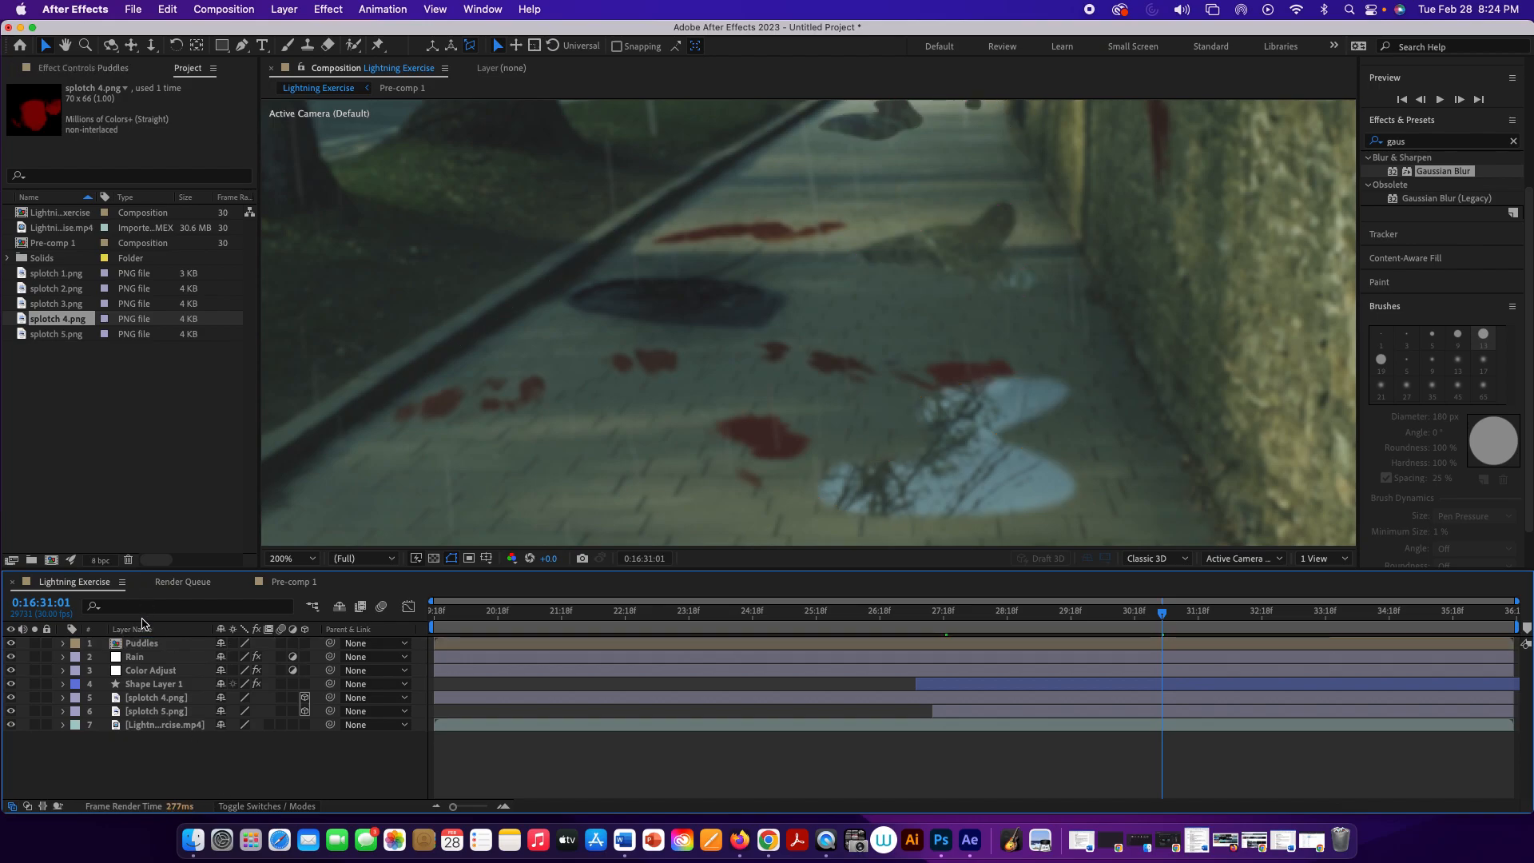
# Step: Move the Puddles layer directly below Color Adjust and play from 0:16:31:01 to check the puddles' look
pyautogui.moveTo(142, 643); pyautogui.dragTo(135, 675)
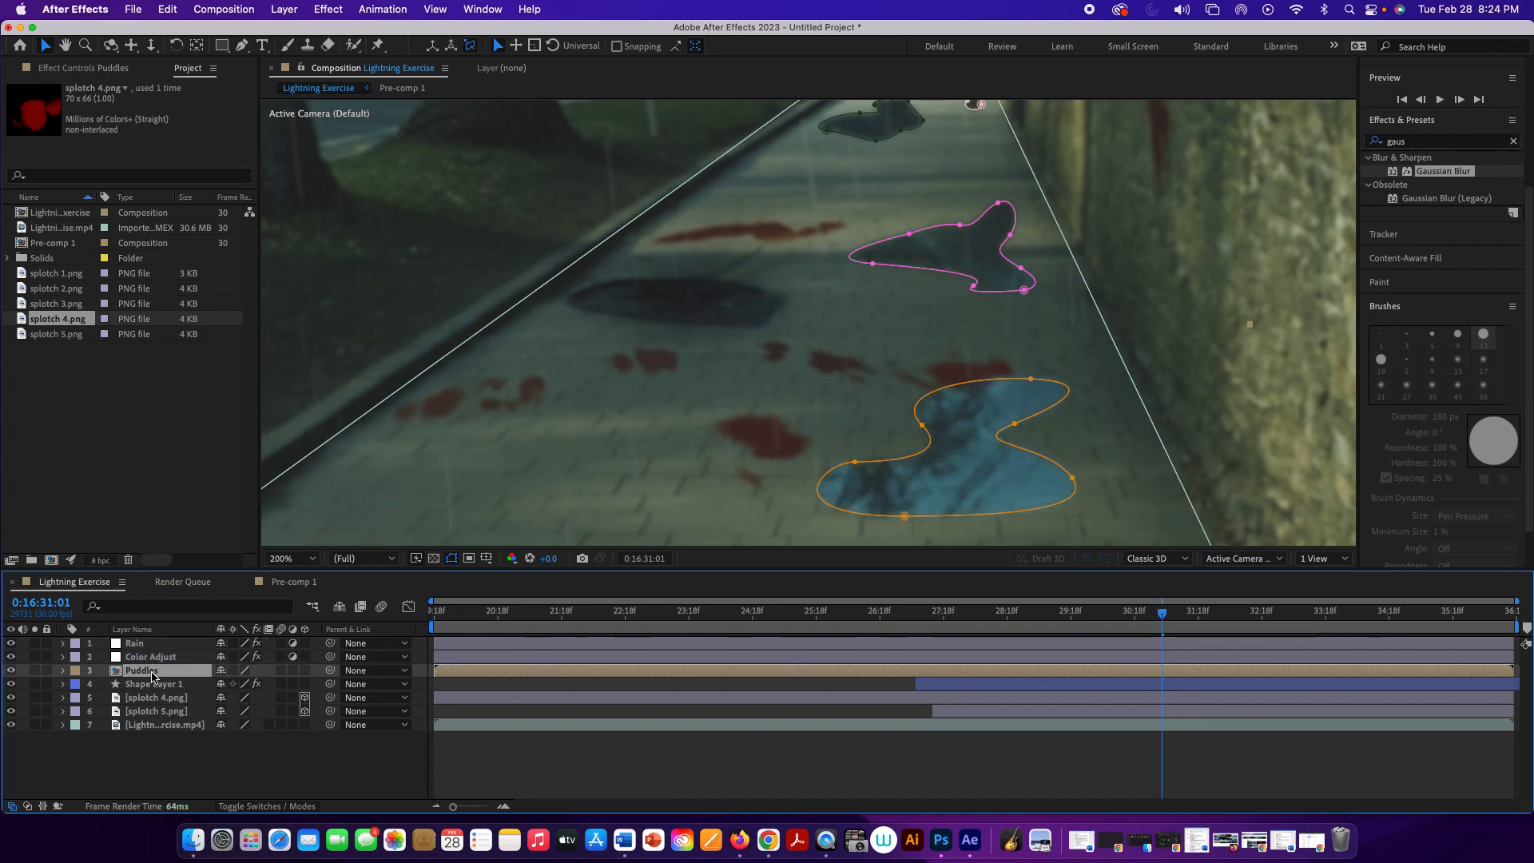
pyautogui.click(185, 761)
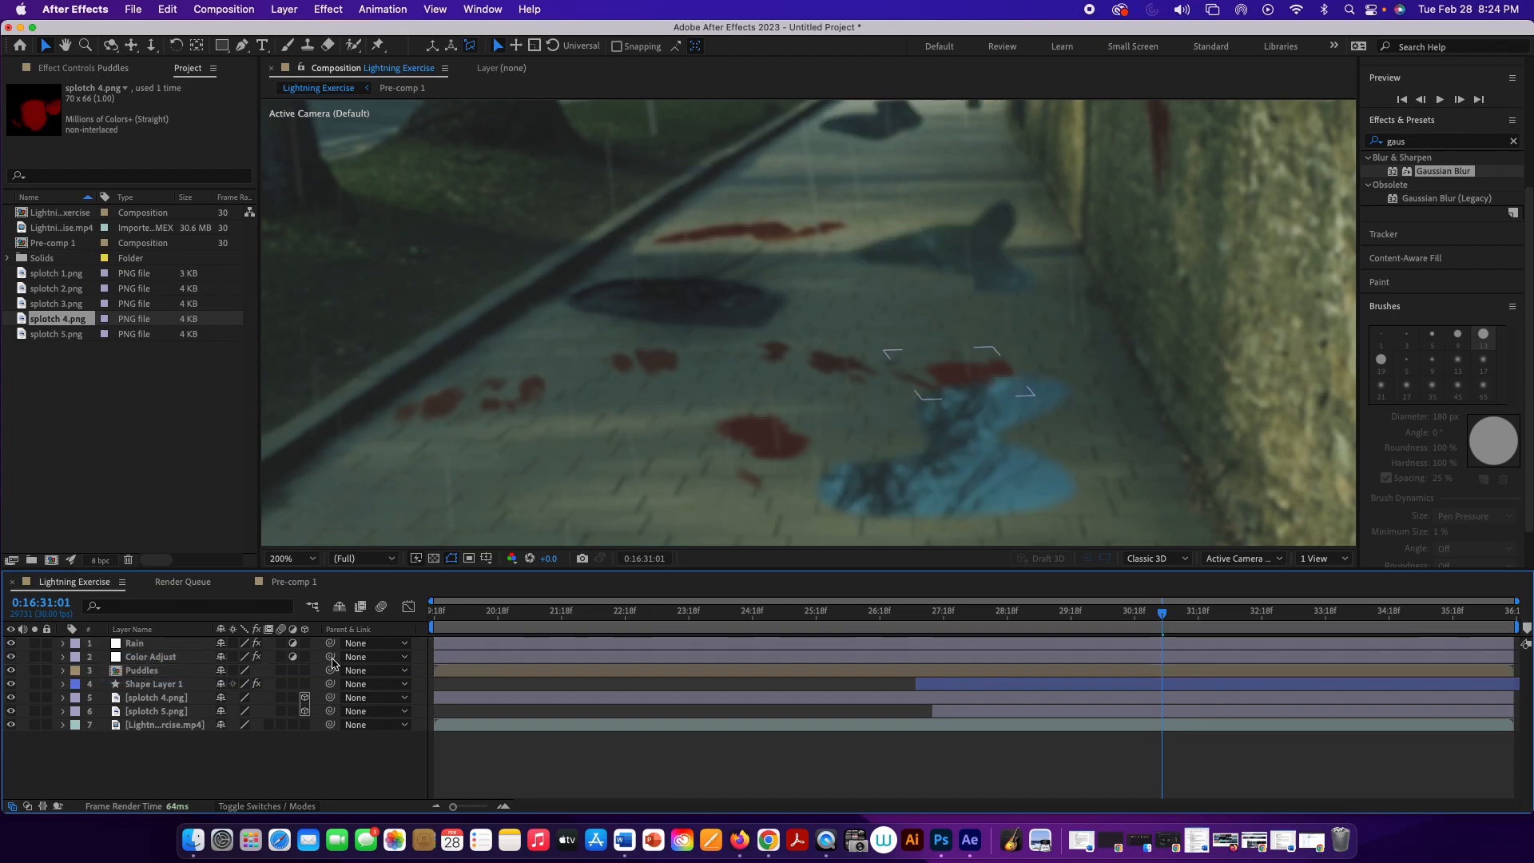
pyautogui.press(',')
pyautogui.press(',')
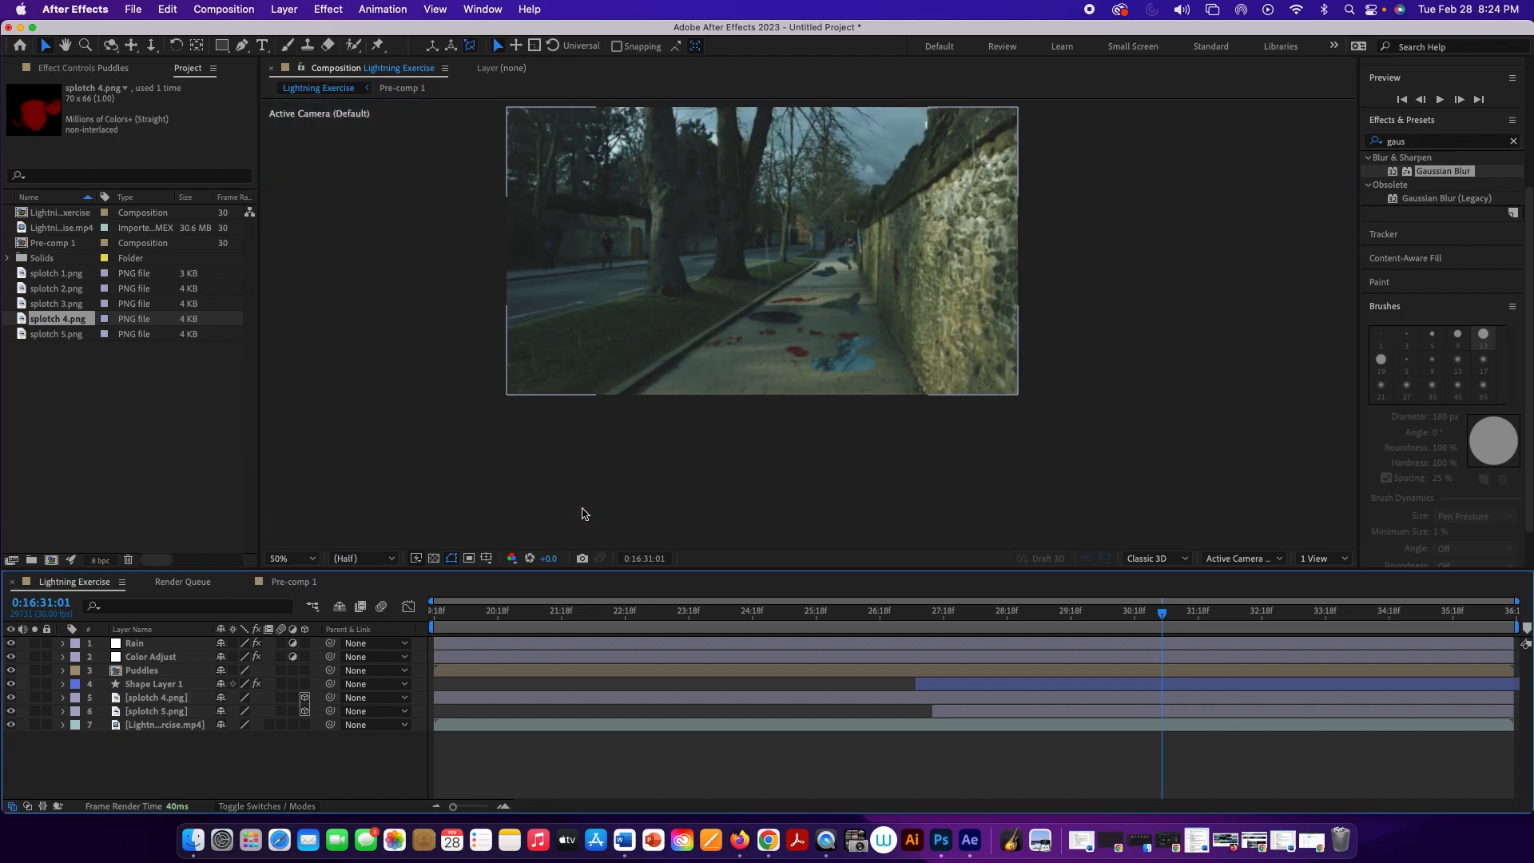
pyautogui.press('space')
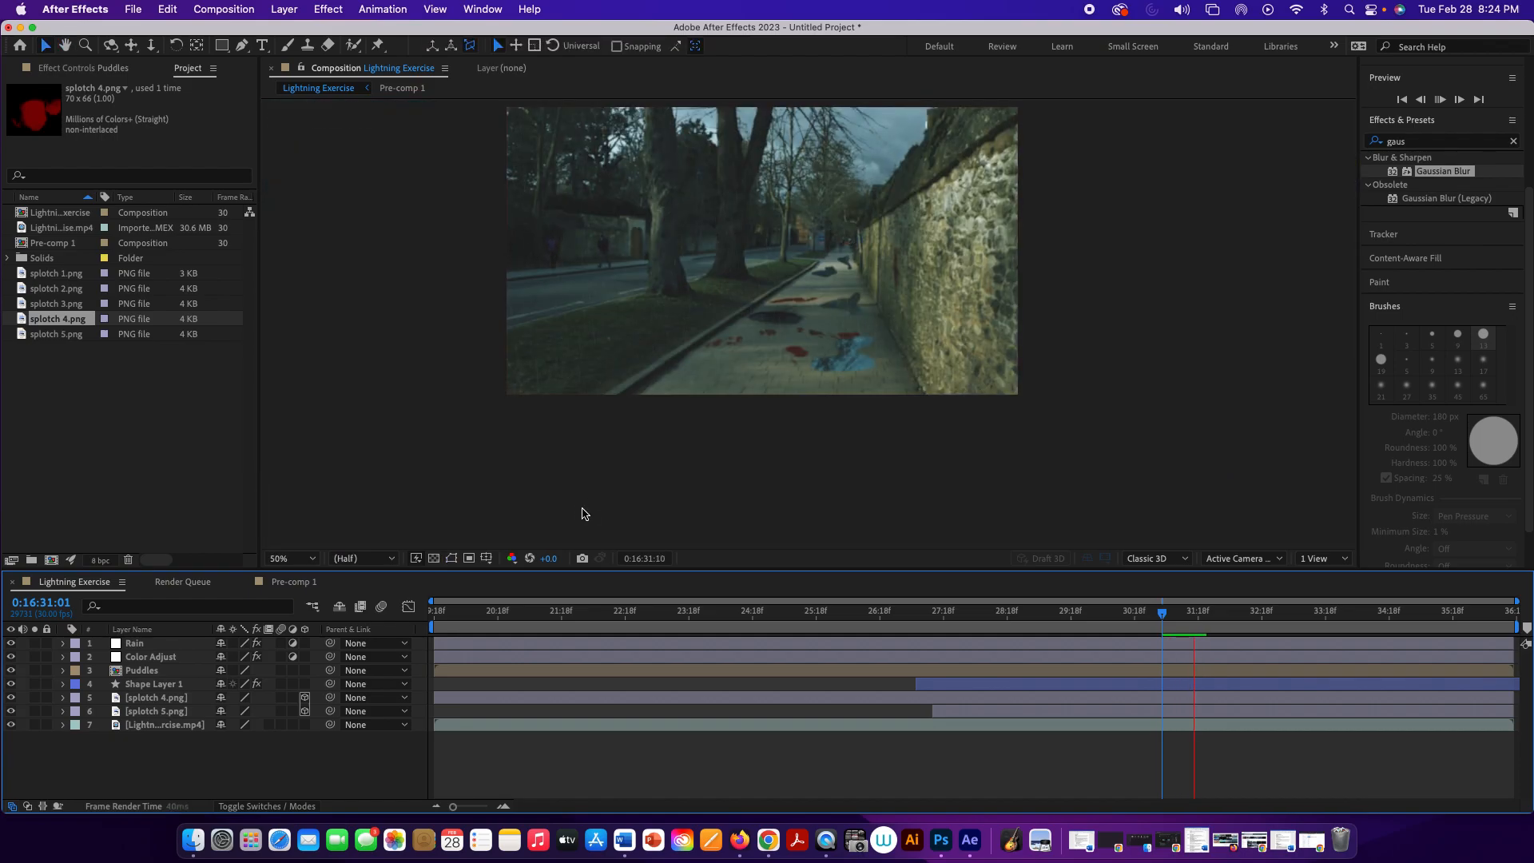
pyautogui.press('space')
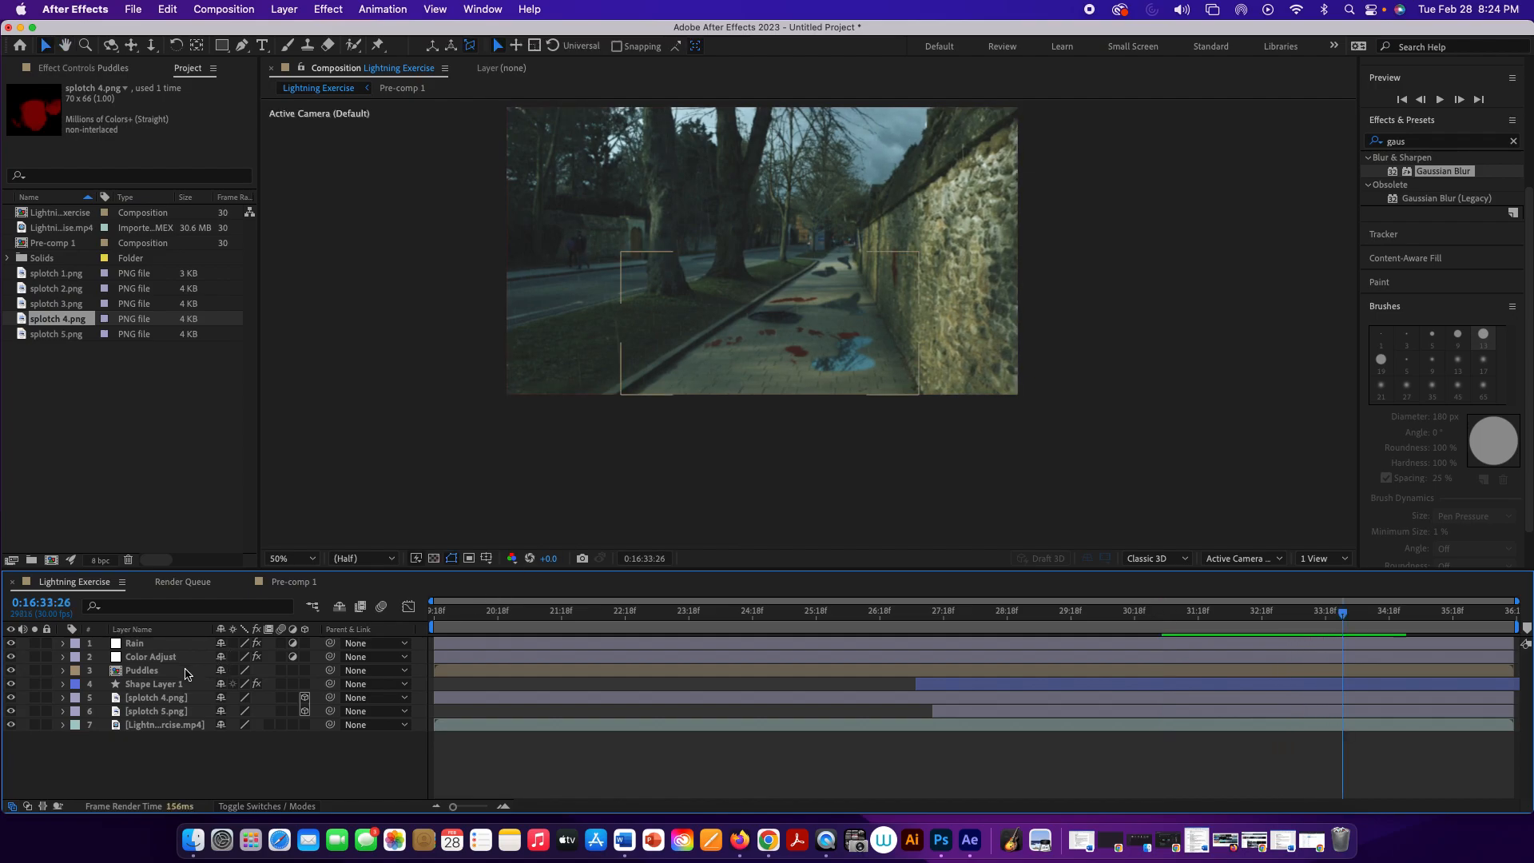
# Step: Set the Puddles layer's opacity to 72% and its blending mode to Soft Light
pyautogui.click(194, 675)
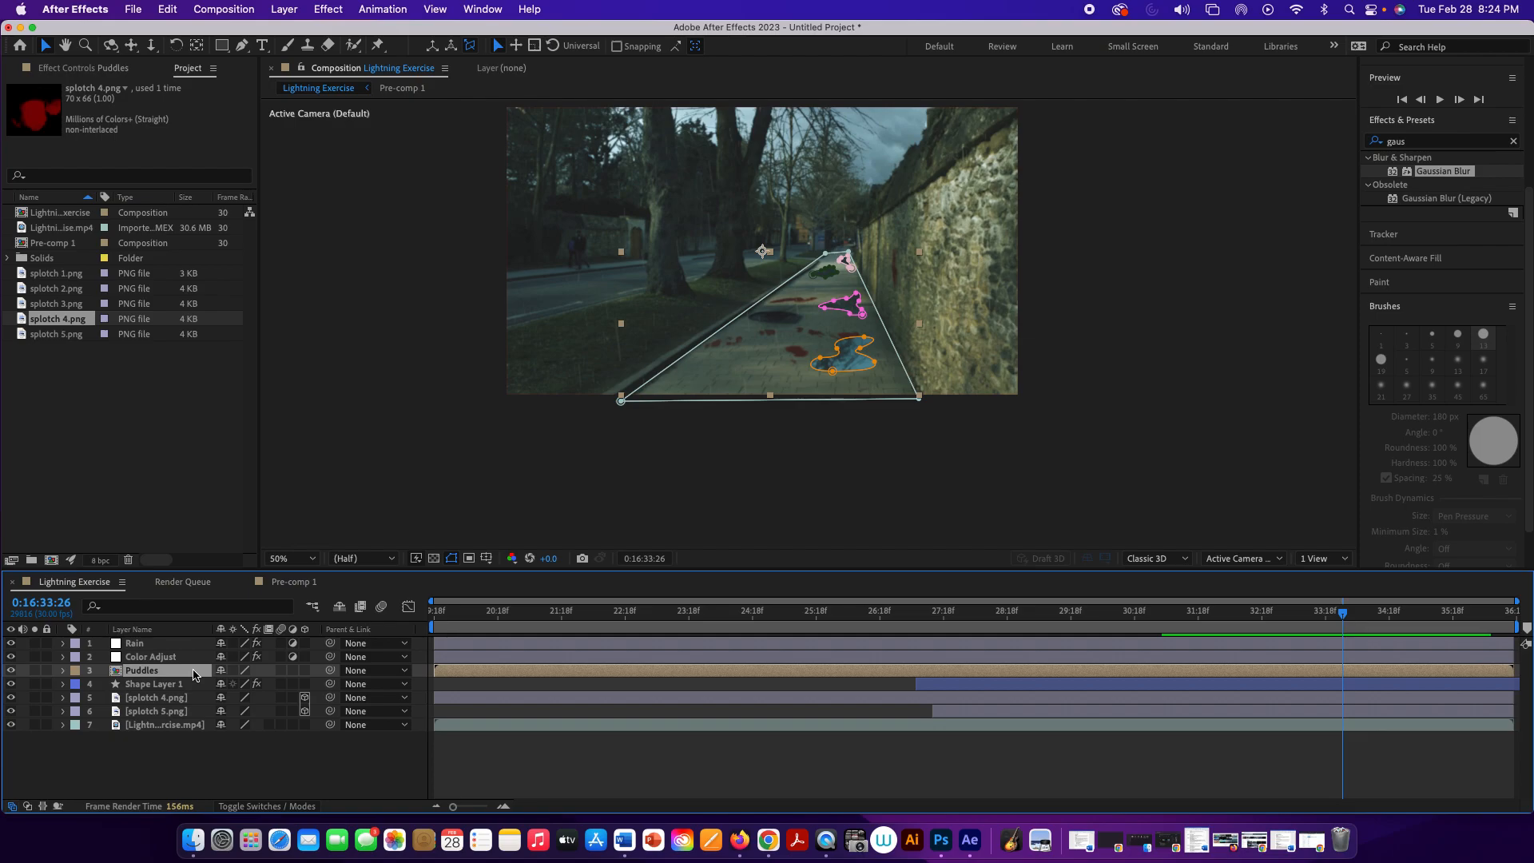
pyautogui.press('t')
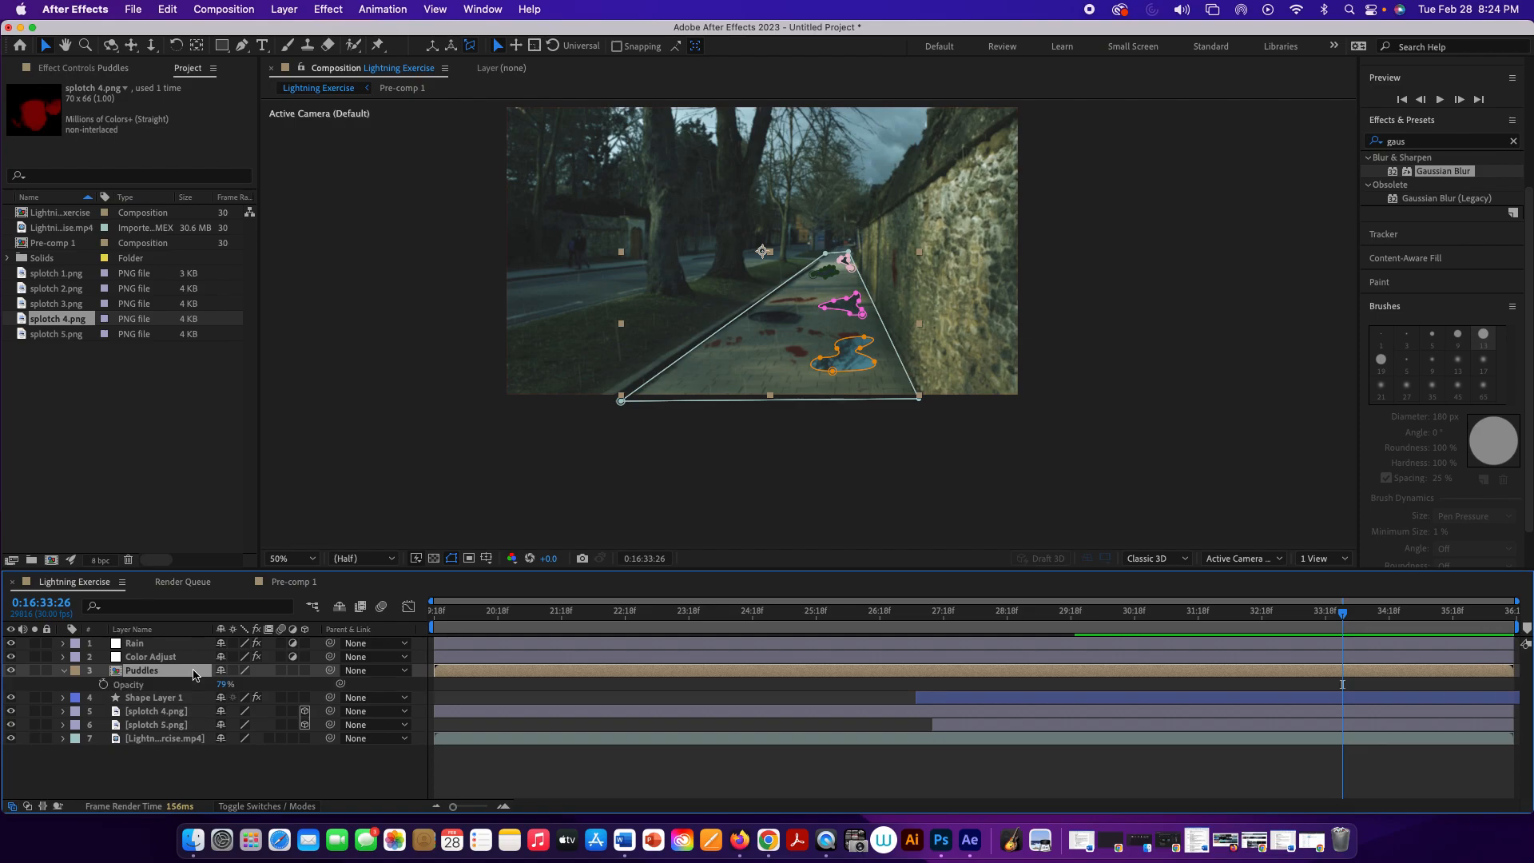
pyautogui.moveTo(217, 684); pyautogui.dragTo(211, 684)
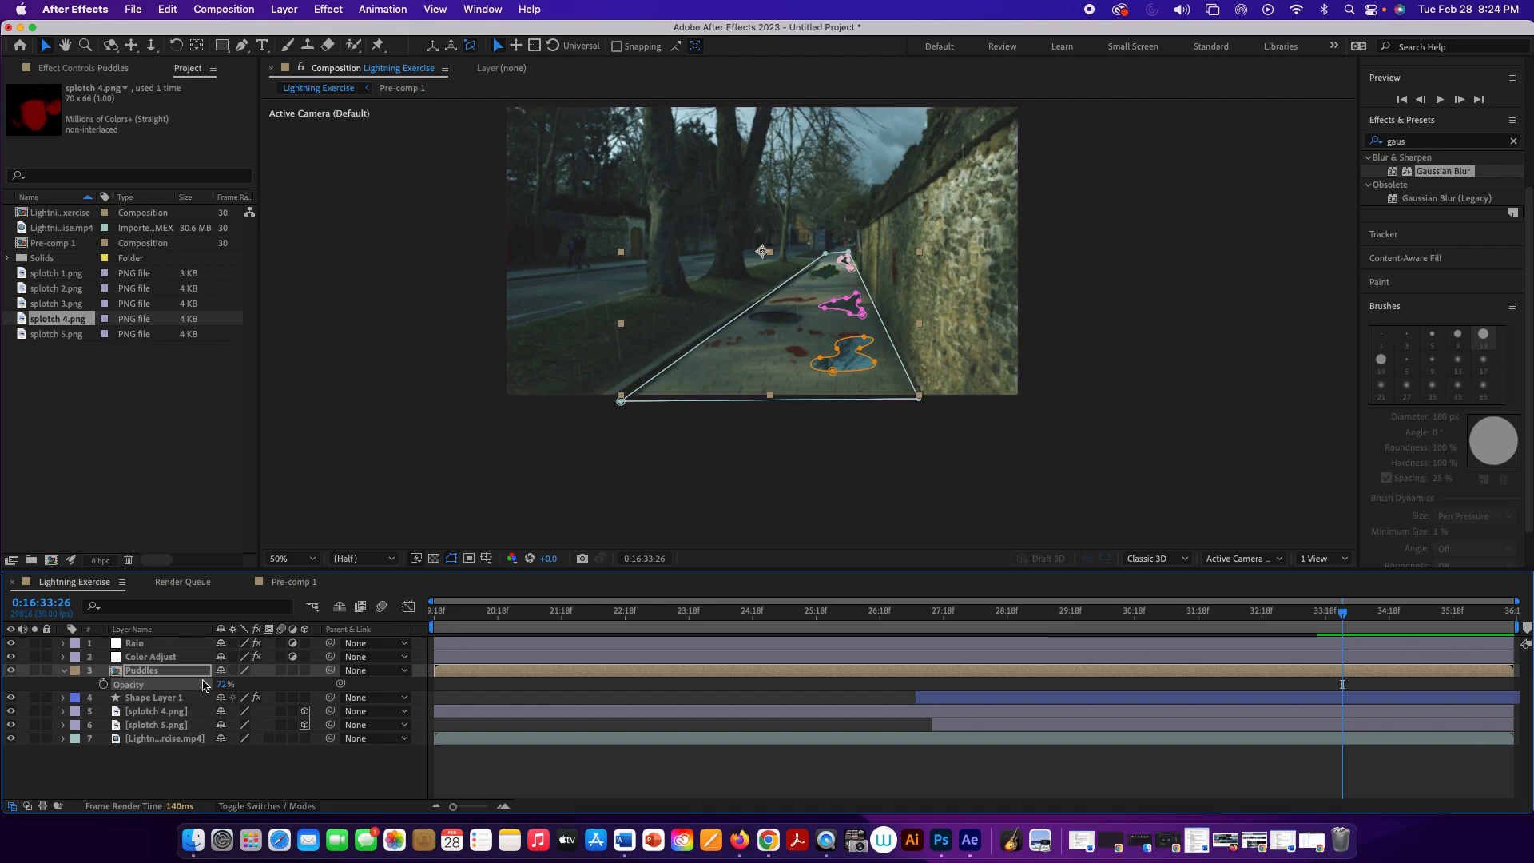
pyautogui.rightClick(197, 675)
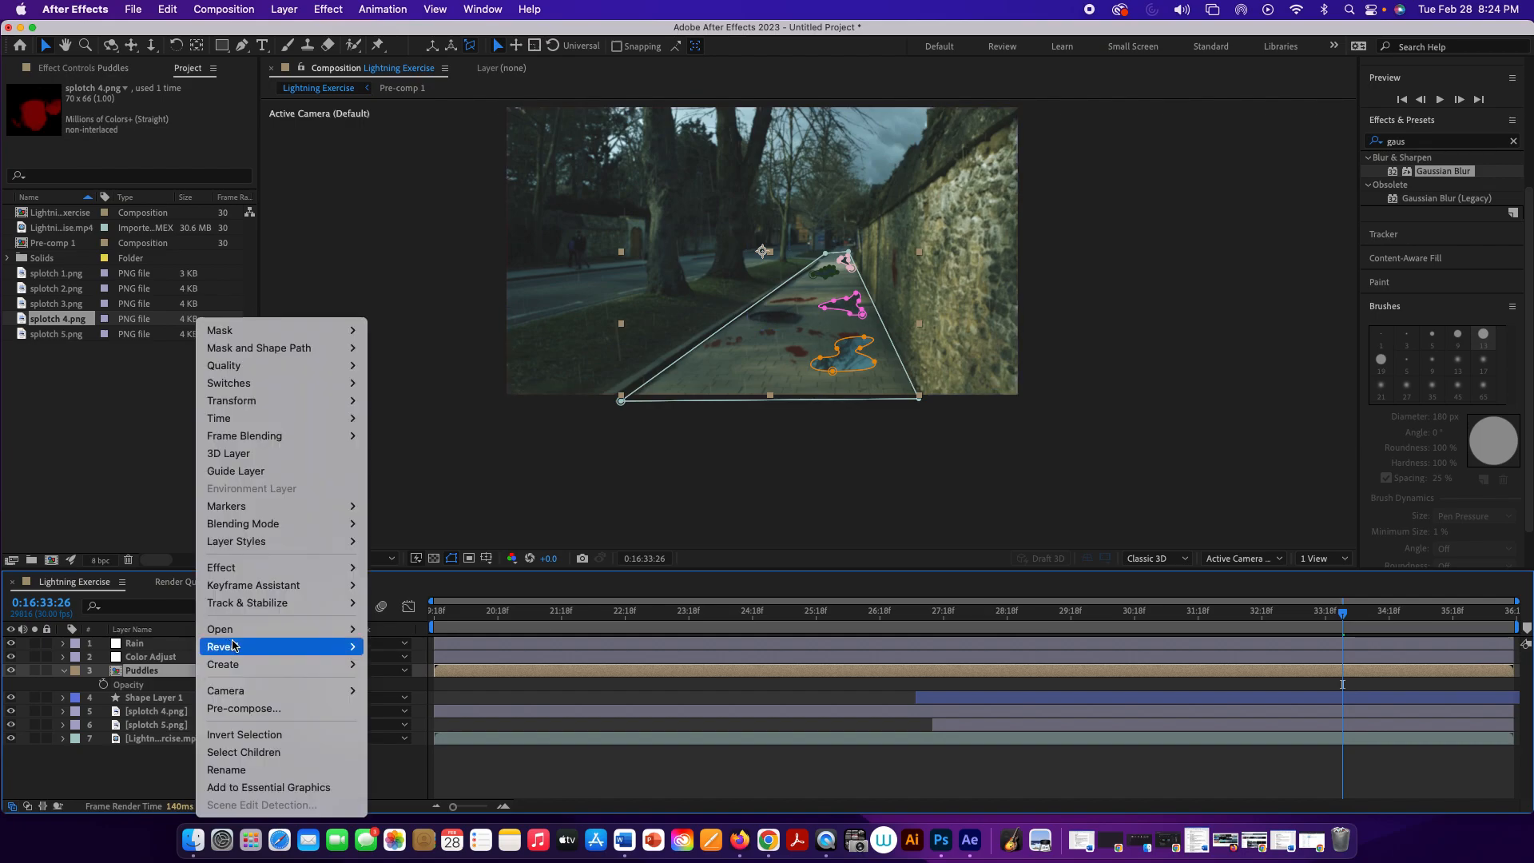
pyautogui.moveTo(262, 529)
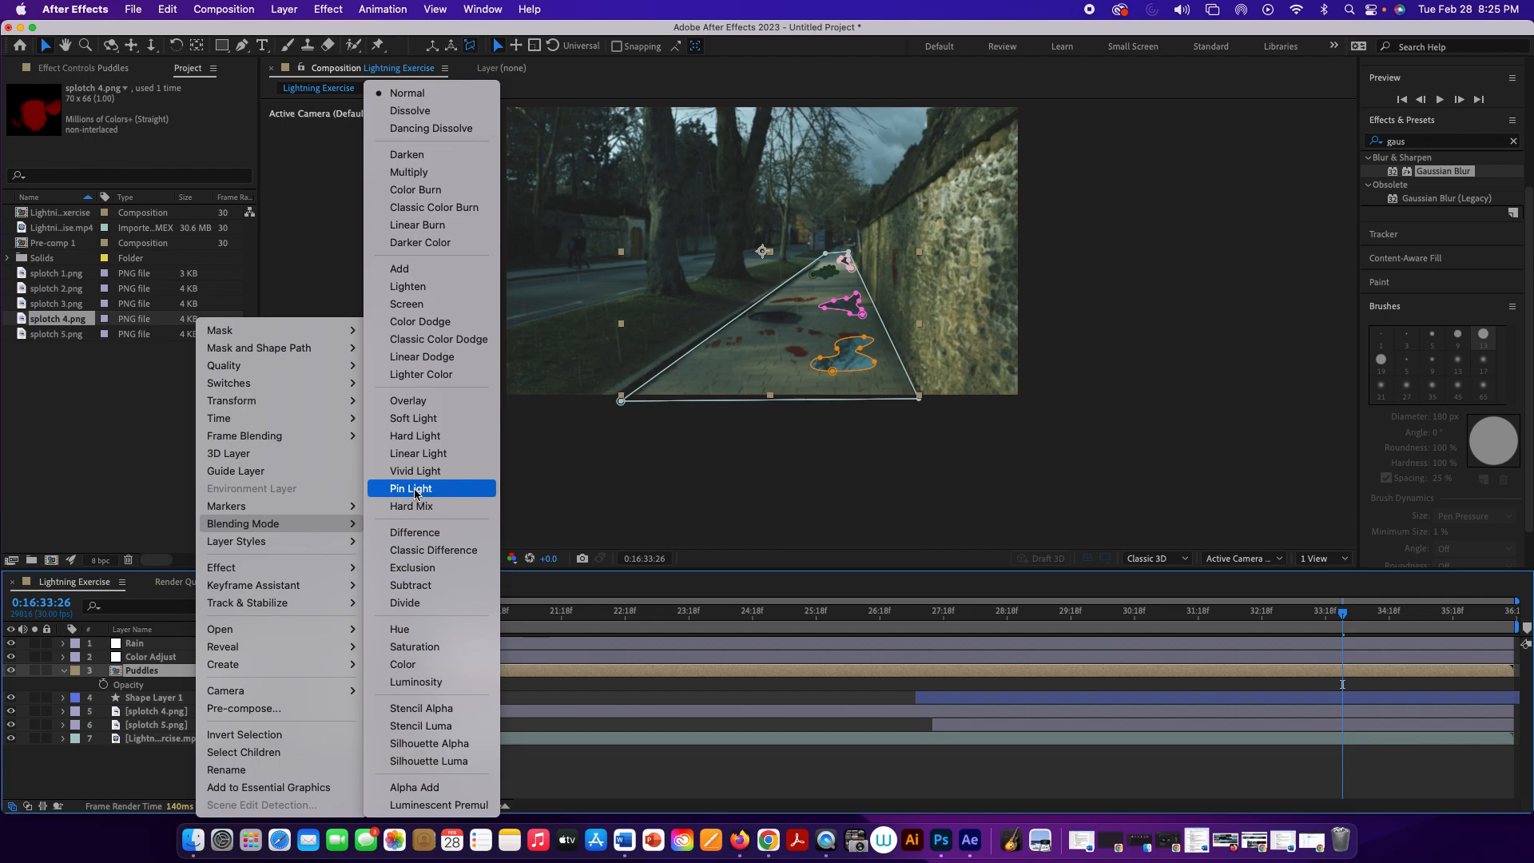
pyautogui.click(456, 416)
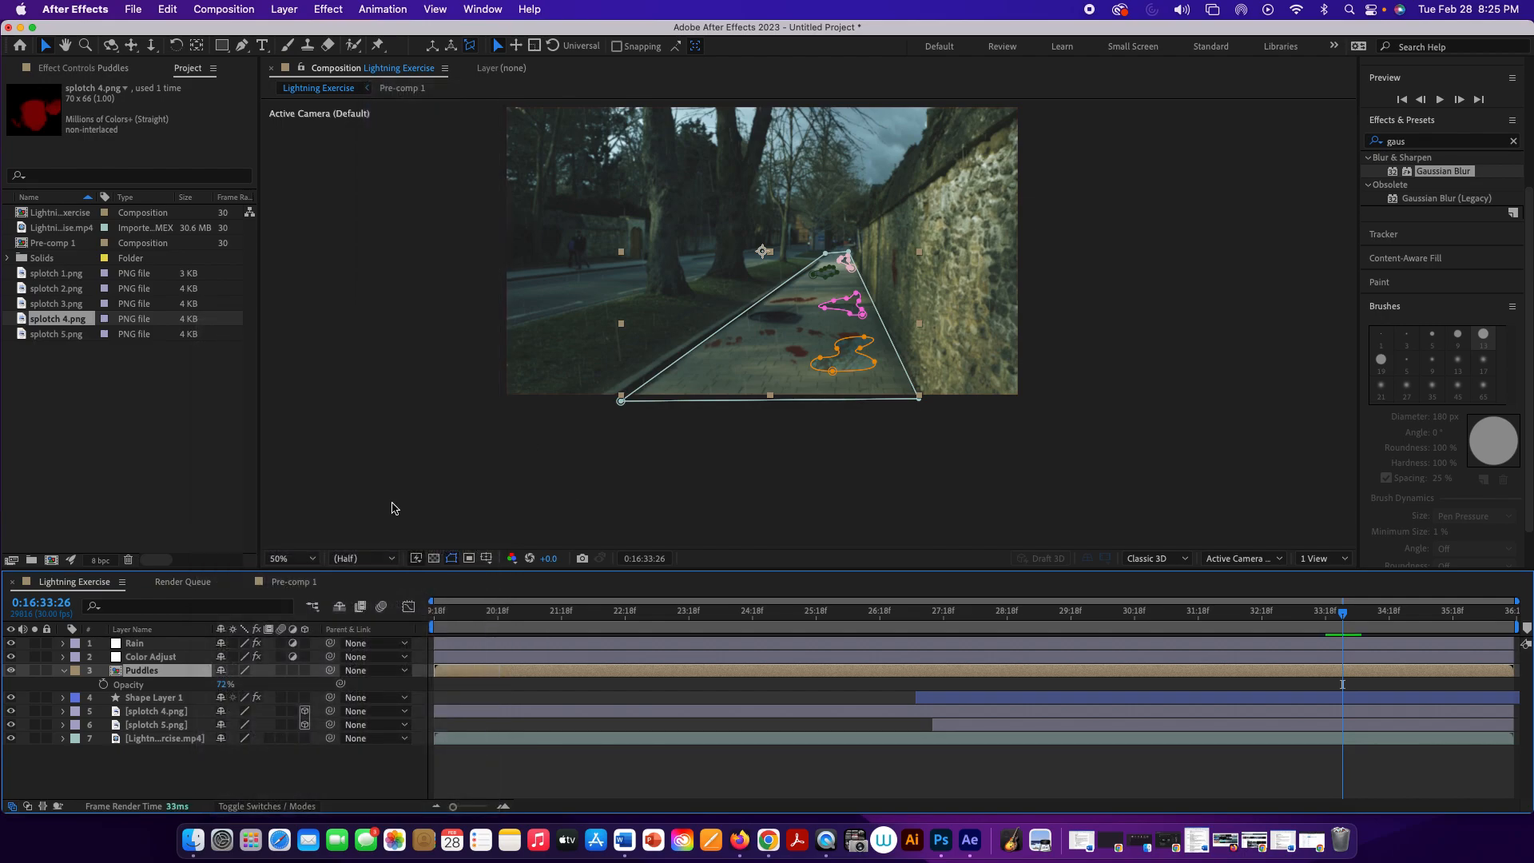
# Step: Raise the Puddles layer's opacity to 100% and play the composition to check how the puddles blend into the pavement
pyautogui.moveTo(220, 685); pyautogui.dragTo(250, 691)
pyautogui.click(482, 506)
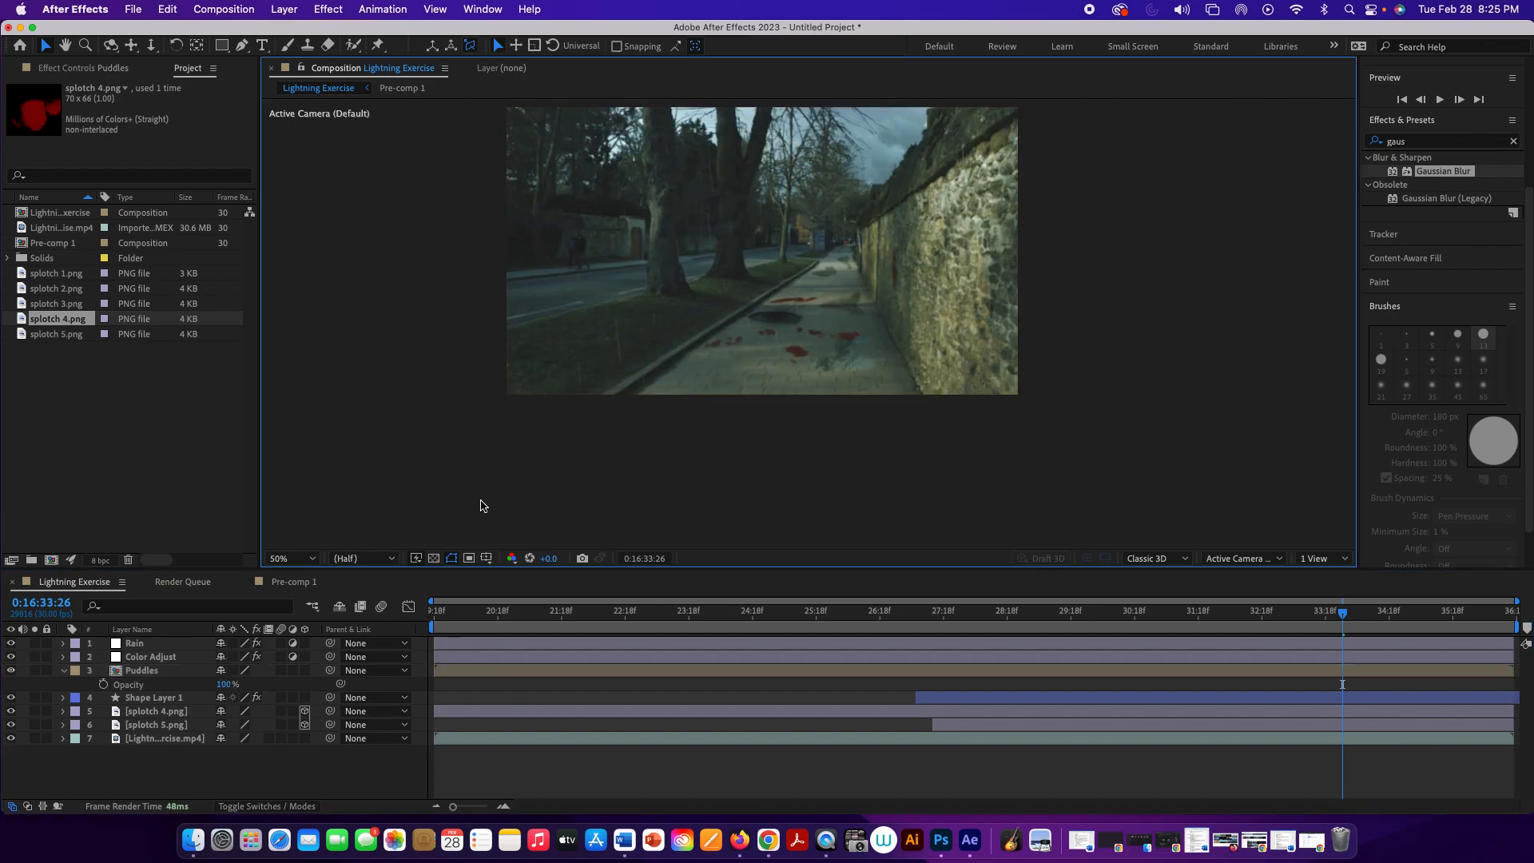
pyautogui.press('space')
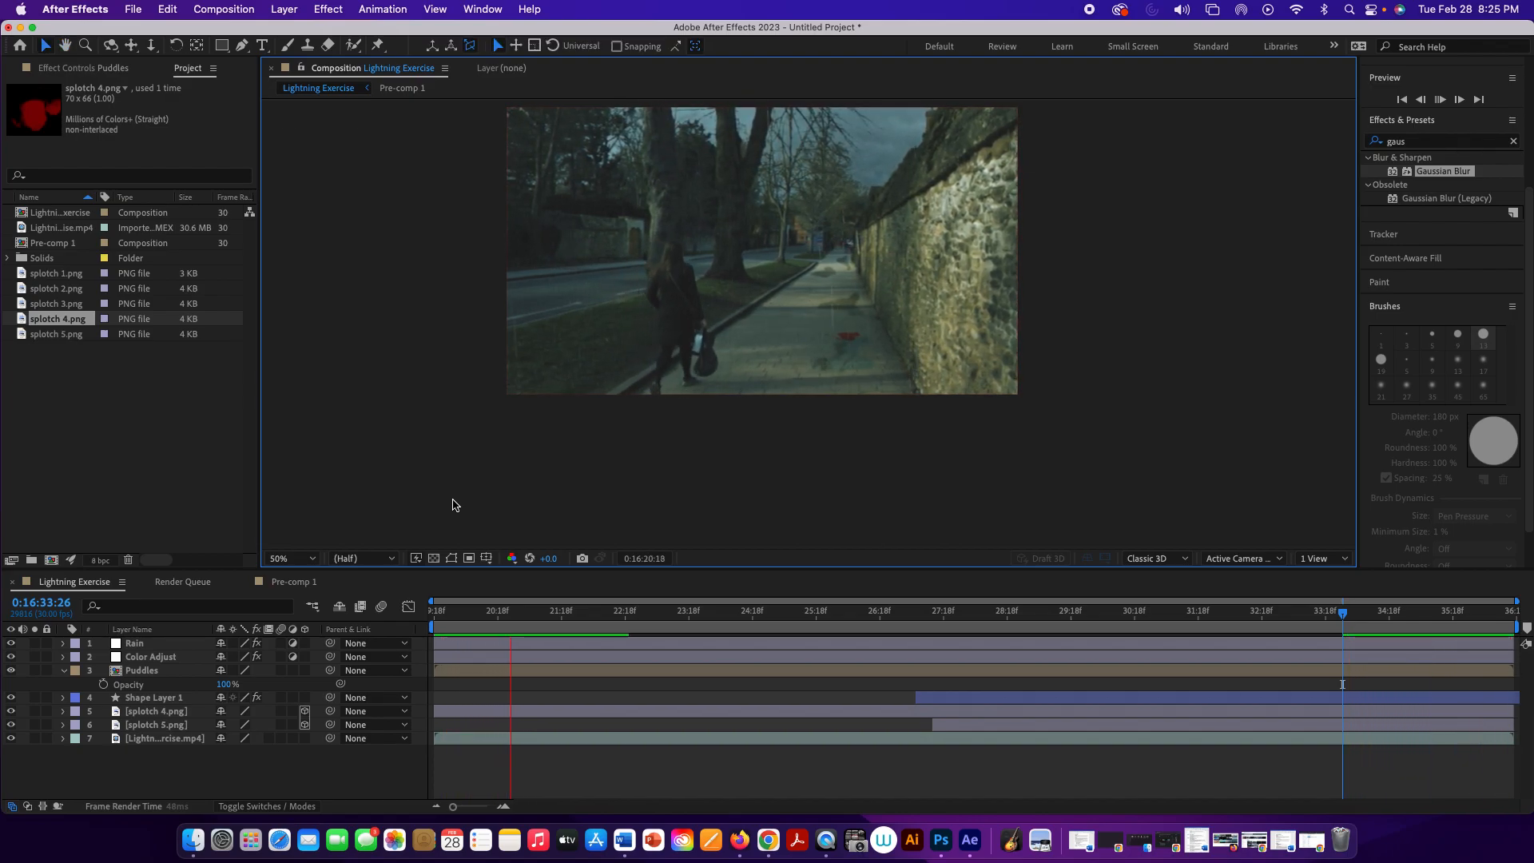
pyautogui.press('space')
pyautogui.click(186, 671)
pyautogui.rightClick(189, 672)
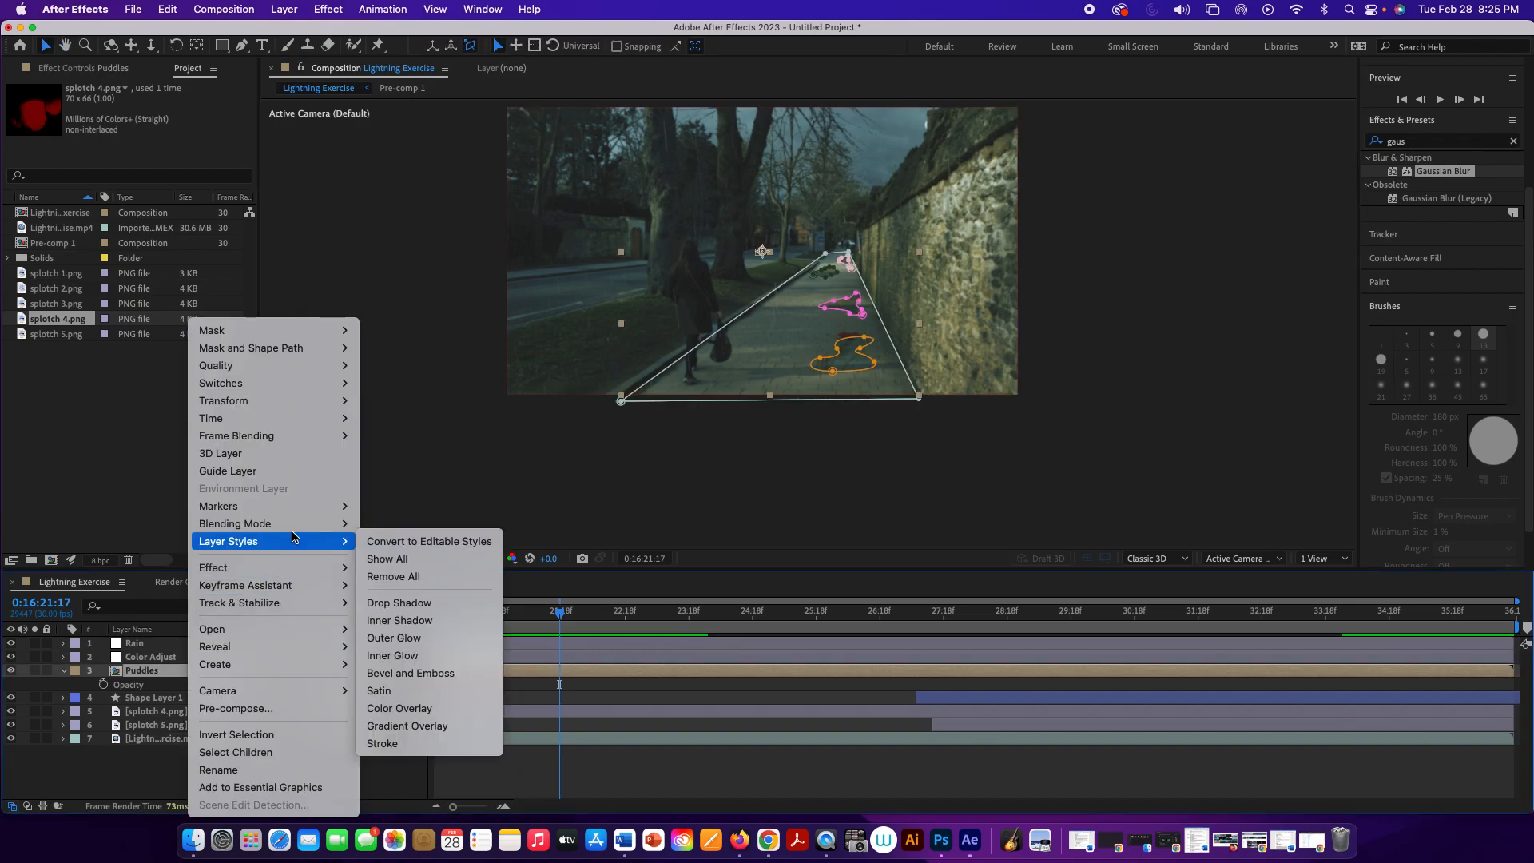
pyautogui.moveTo(293, 532)
pyautogui.click(574, 449)
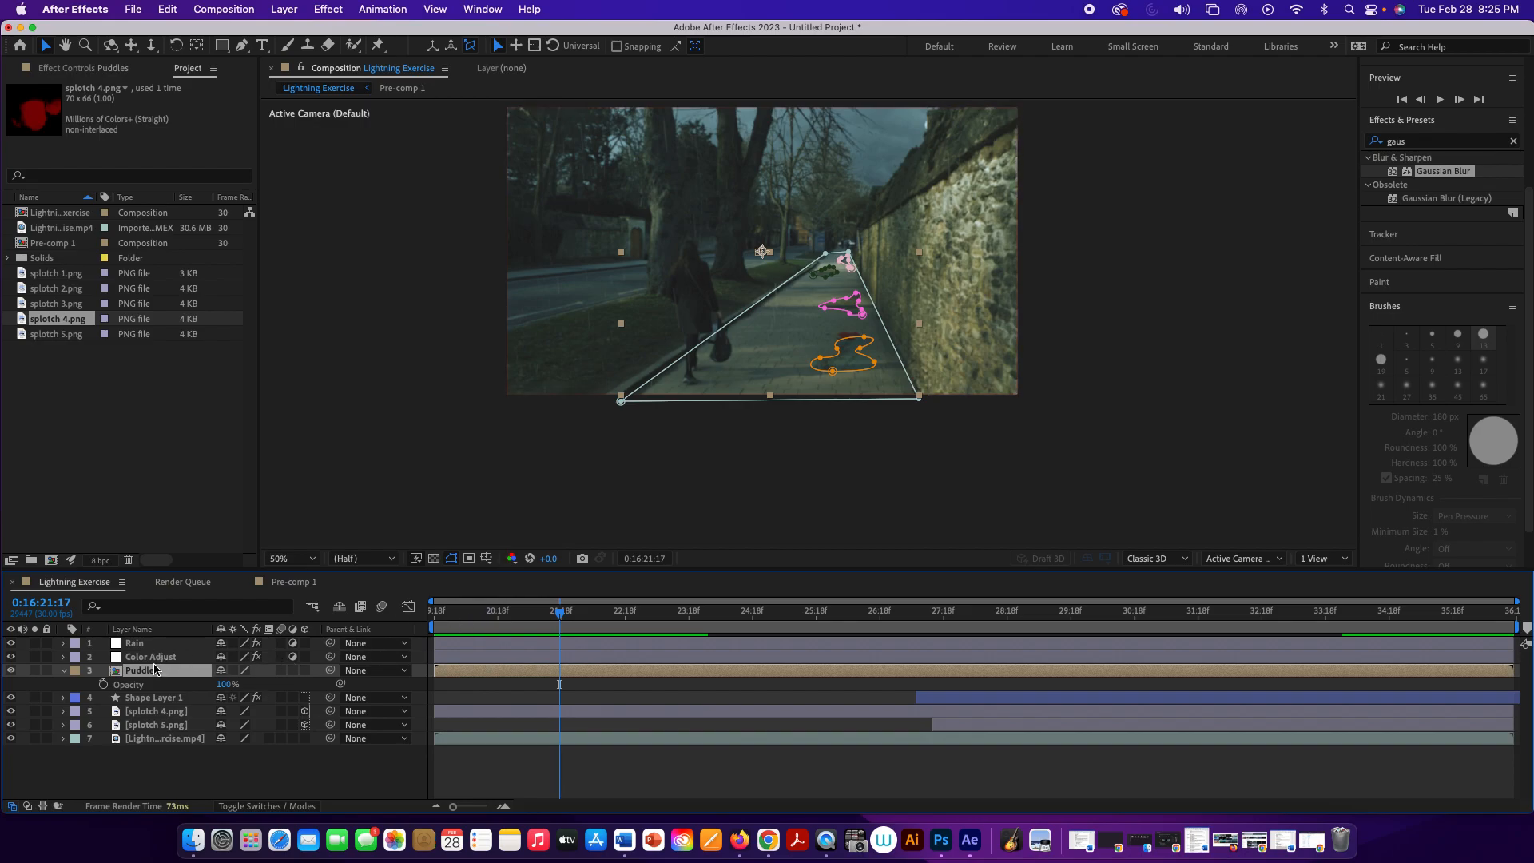
# Step: Trim the splotch 4.png layer to start at 0:16:27:19 and play from 0:16:27:00 to check its timing
pyautogui.moveTo(562, 616); pyautogui.dragTo(945, 725)
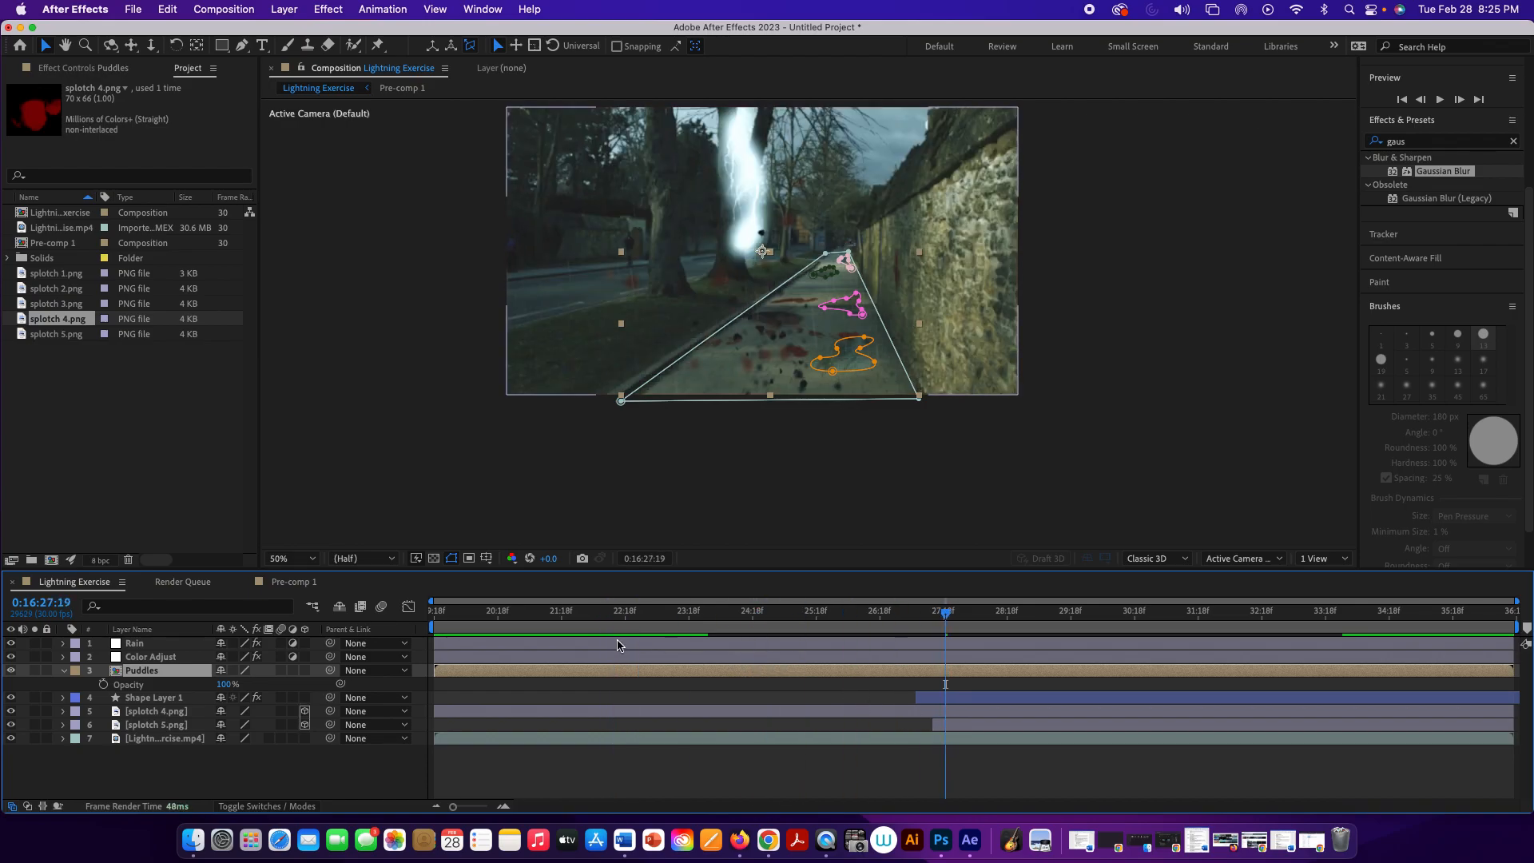
pyautogui.moveTo(435, 711); pyautogui.dragTo(943, 739)
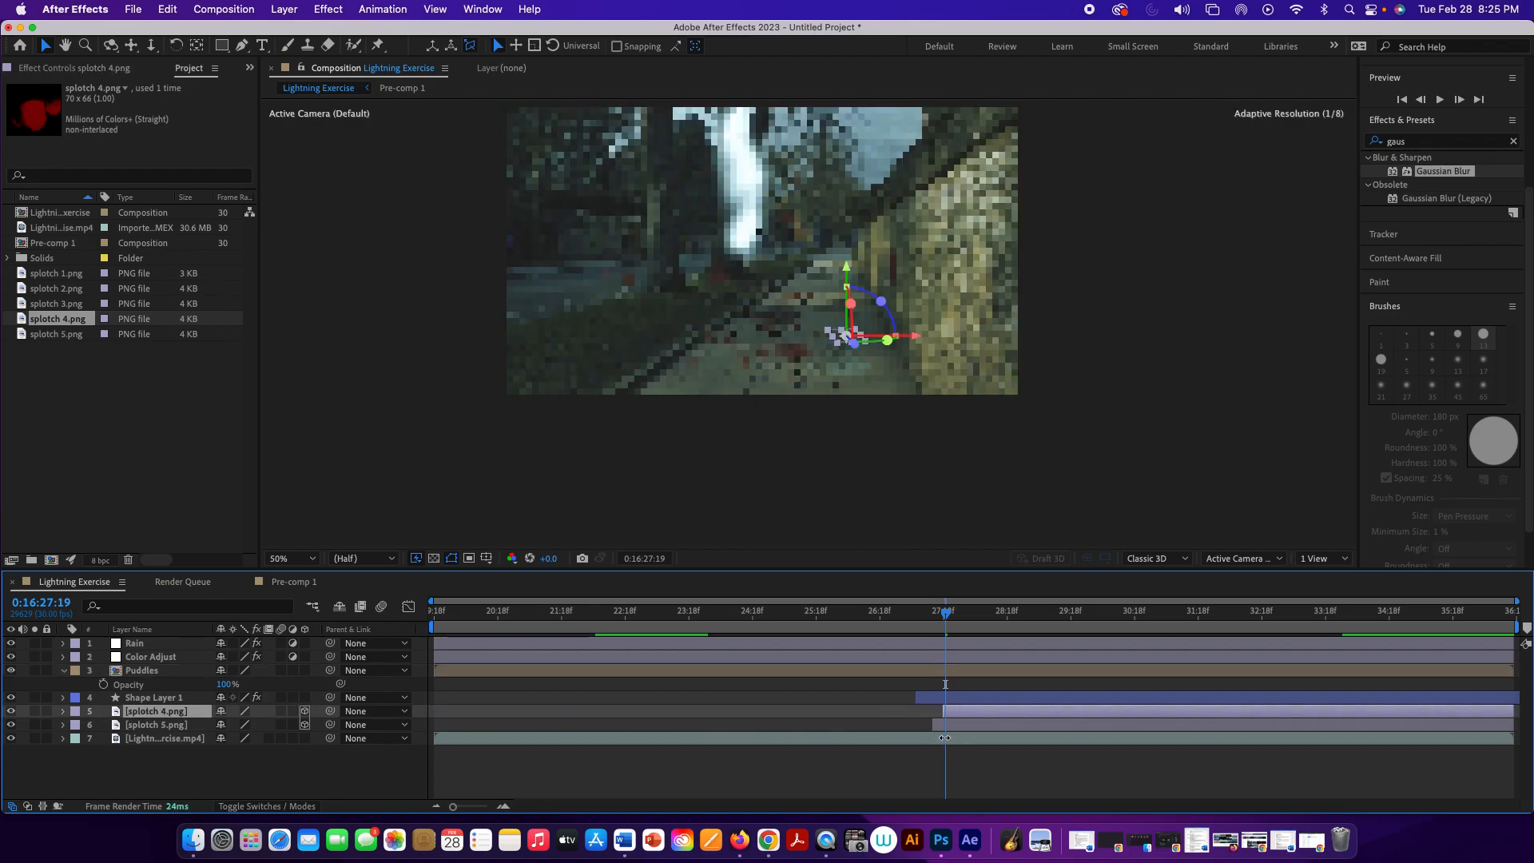
pyautogui.moveTo(948, 619); pyautogui.dragTo(905, 624)
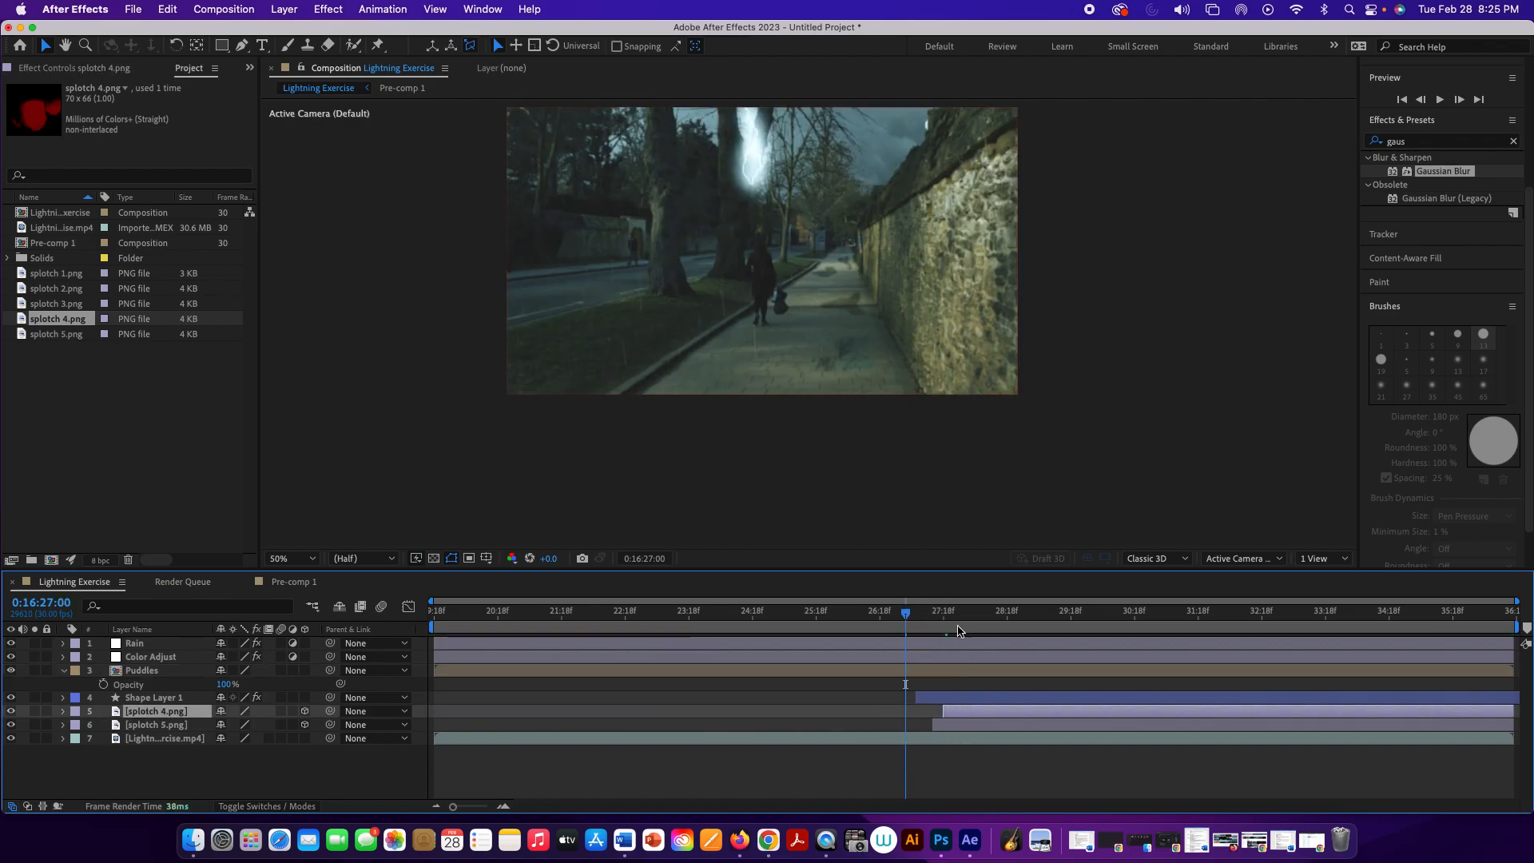
pyautogui.press('space')
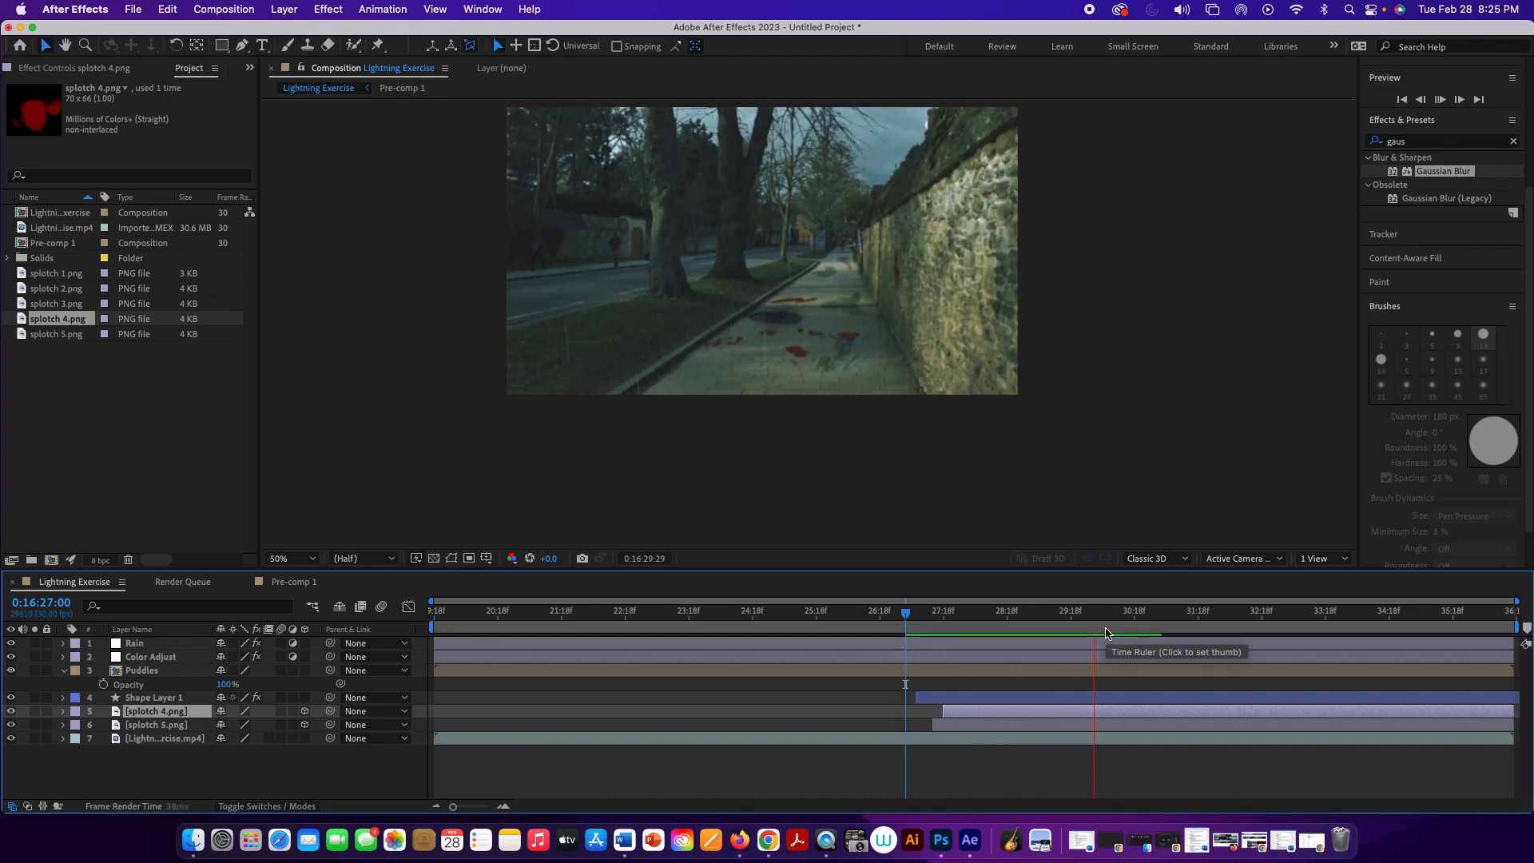
pyautogui.click(1106, 634)
# Step: At 0:16:27:22, compare the unused splotch images and add splotch 3.png to the composition directly above splotch 4.png
pyautogui.moveTo(1110, 613); pyautogui.dragTo(951, 623)
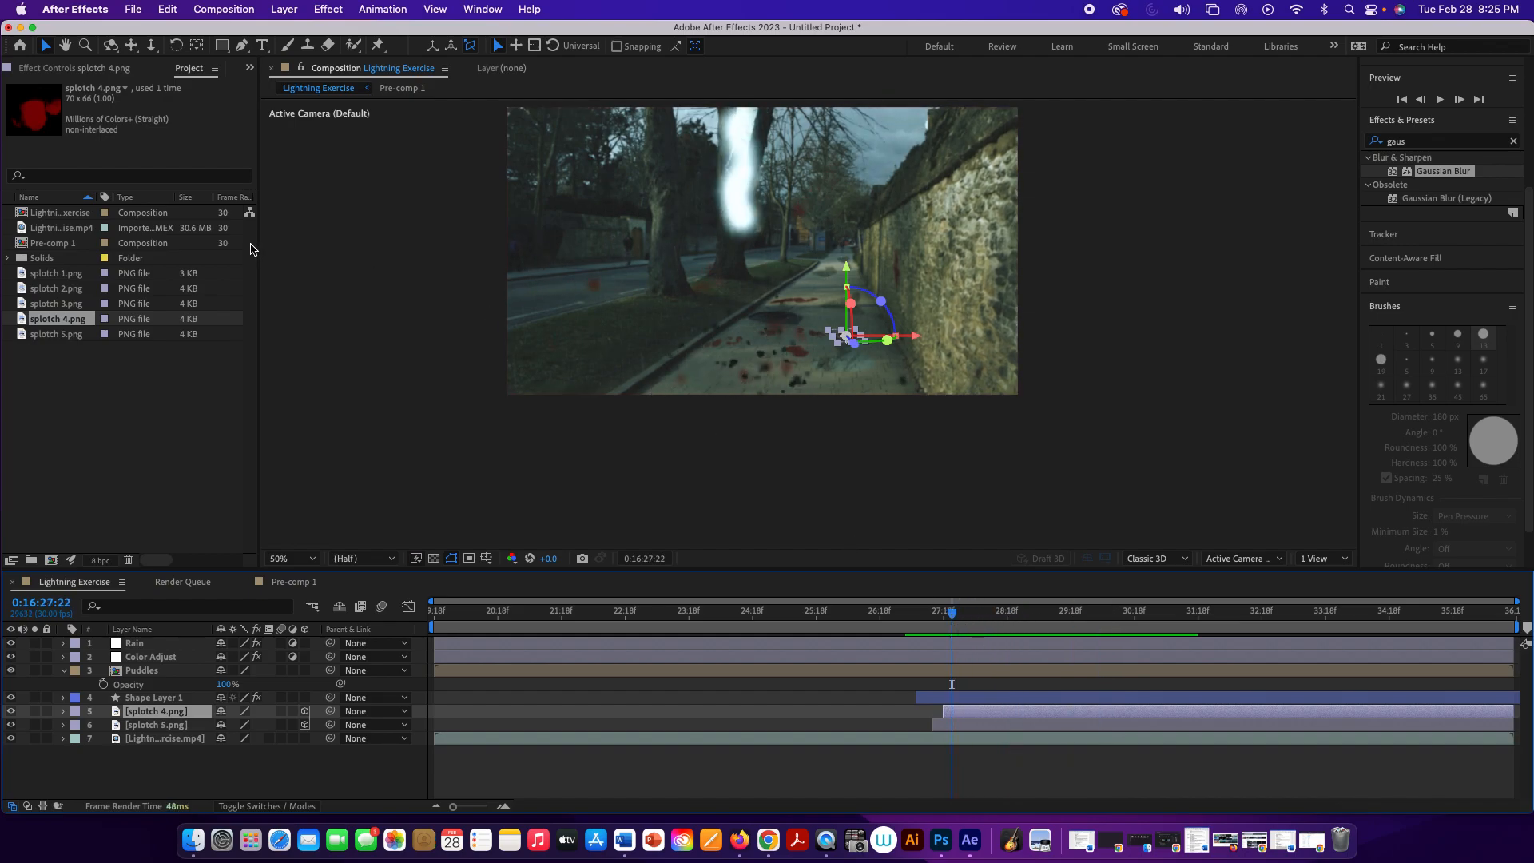
pyautogui.click(78, 292)
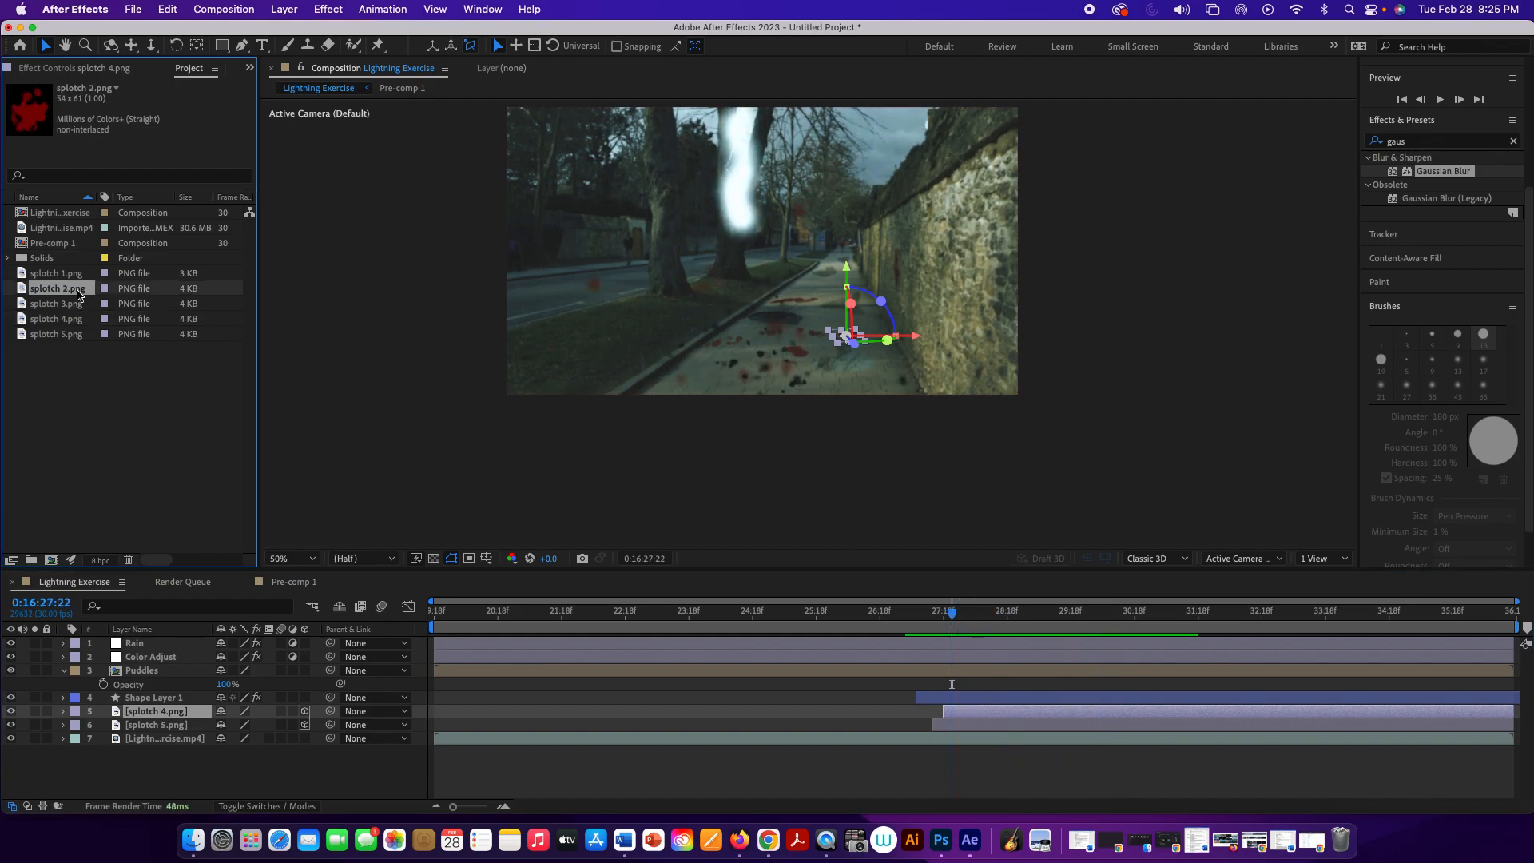
pyautogui.click(80, 278)
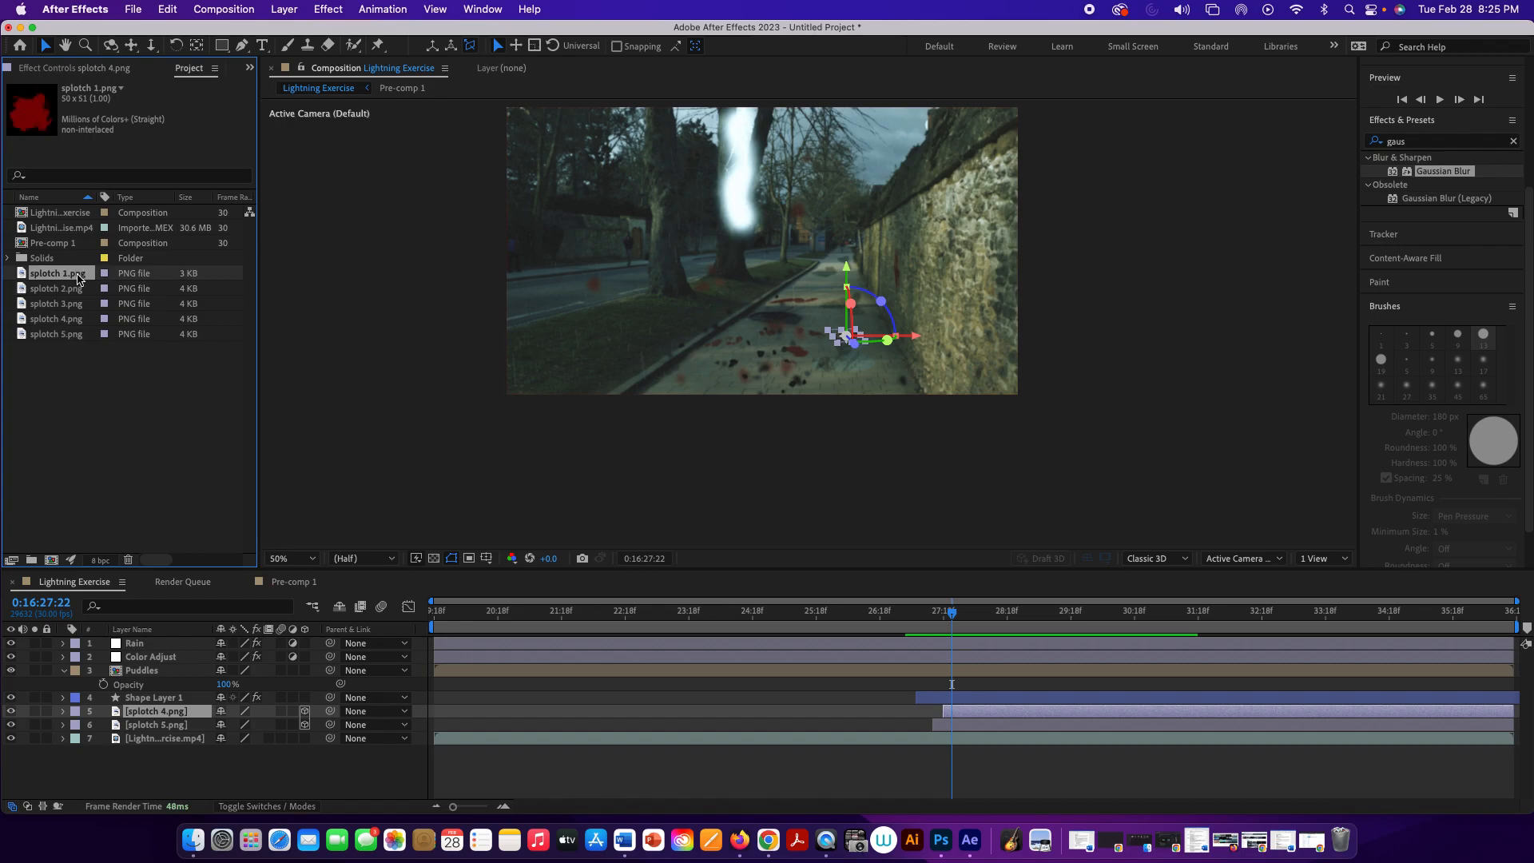
pyautogui.click(74, 306)
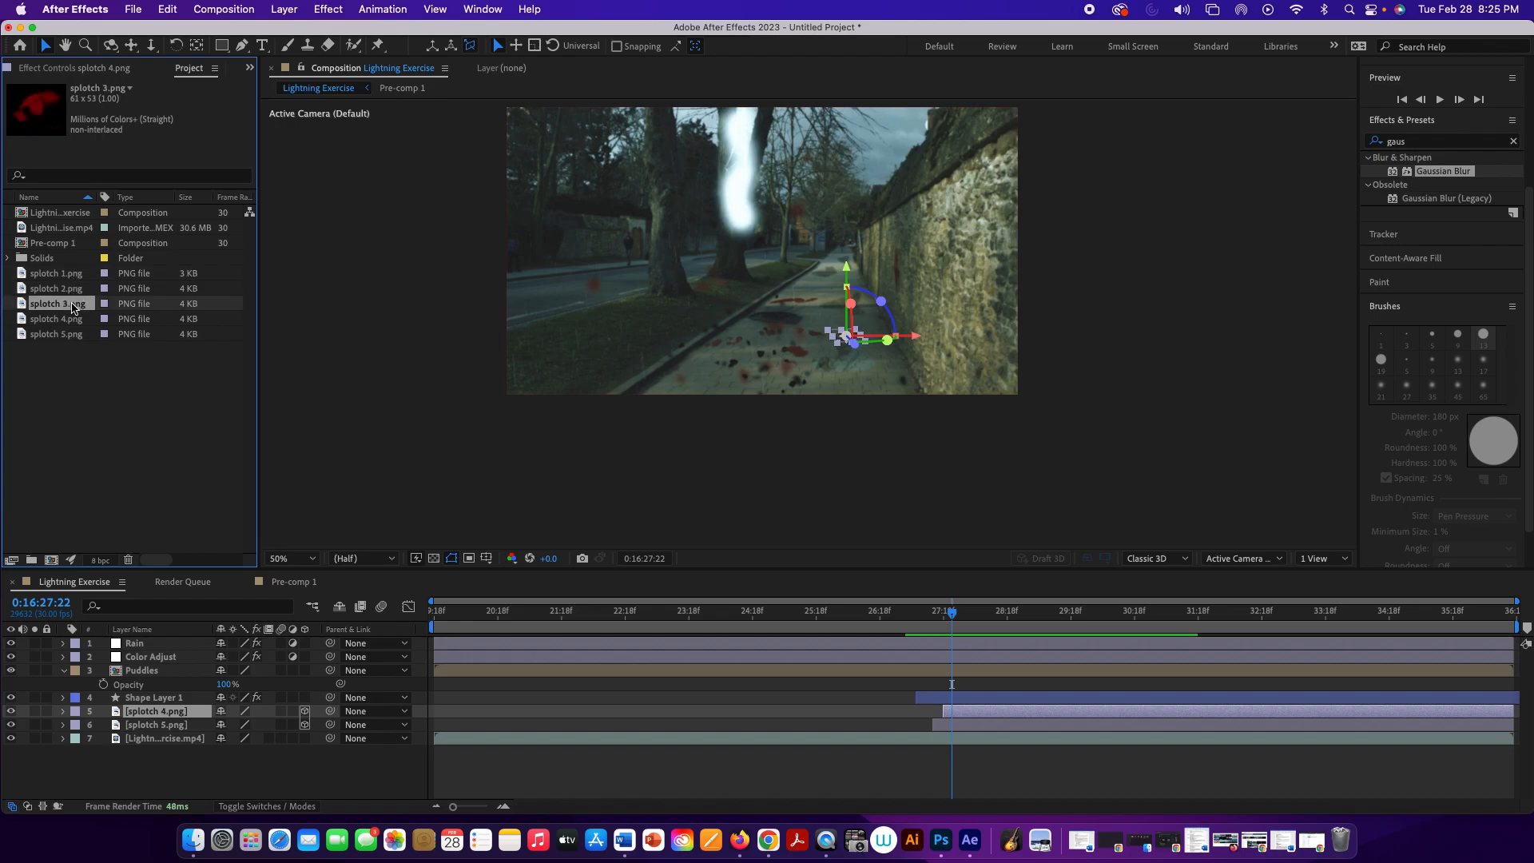
pyautogui.moveTo(73, 306); pyautogui.dragTo(174, 707)
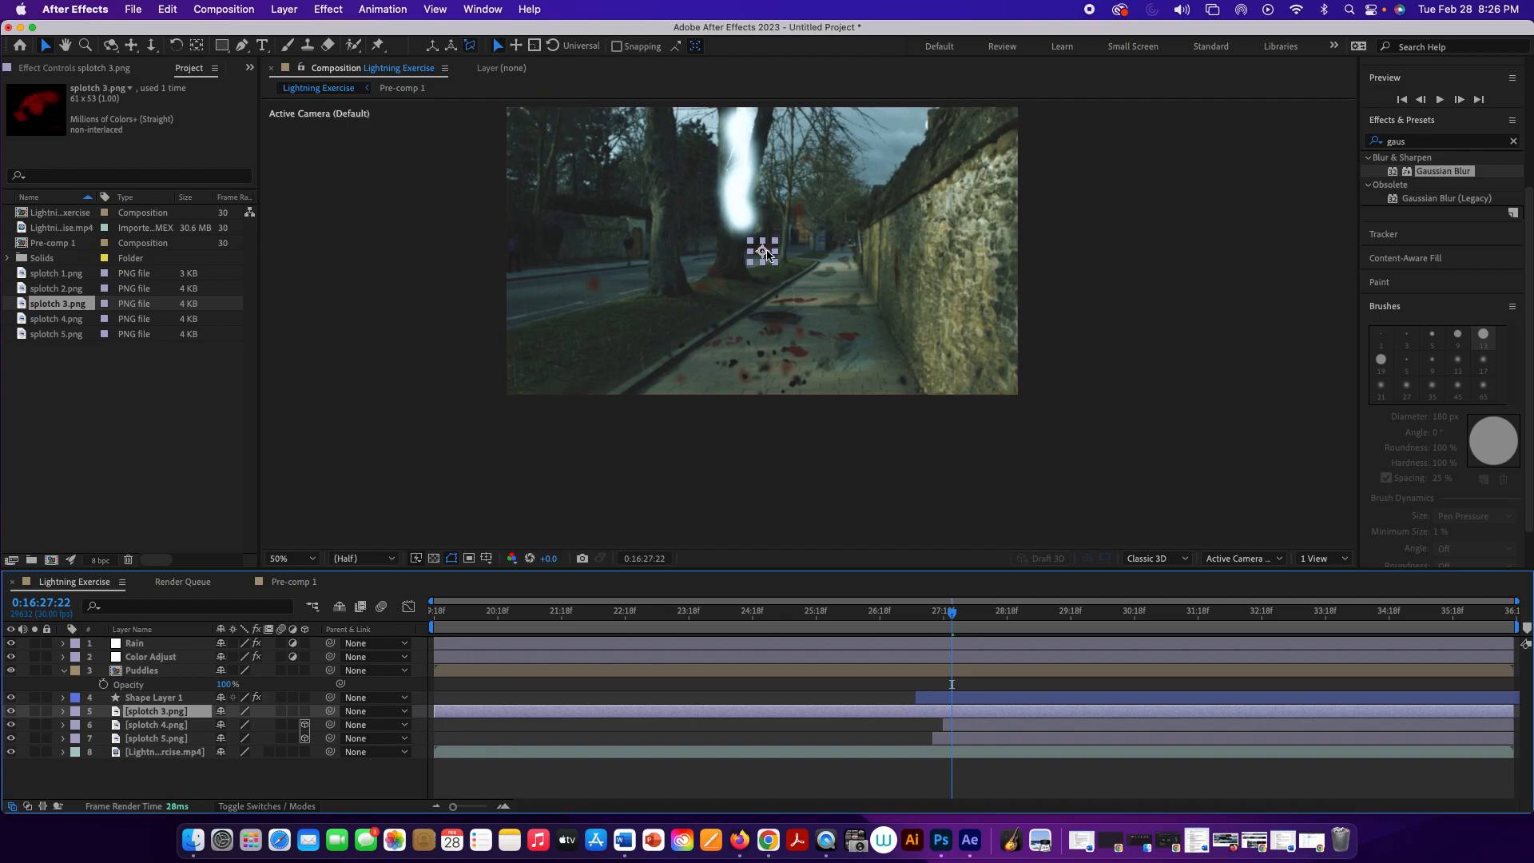
# Step: Place splotch 3.png on the near part of the stone wall and stretch it vertically
pyautogui.moveTo(765, 255); pyautogui.dragTo(917, 303)
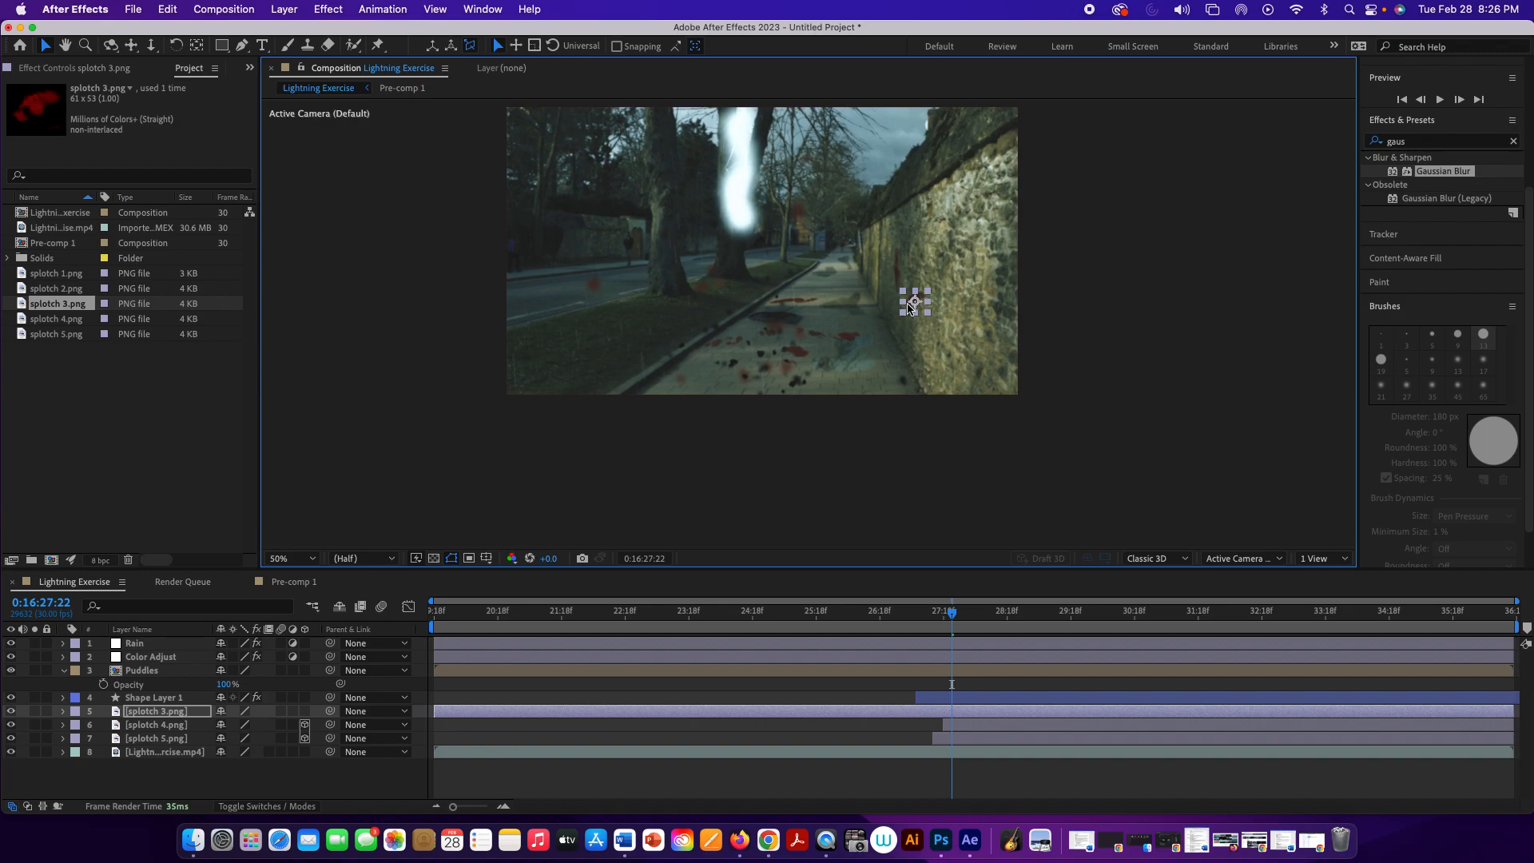
pyautogui.moveTo(915, 312); pyautogui.dragTo(916, 323)
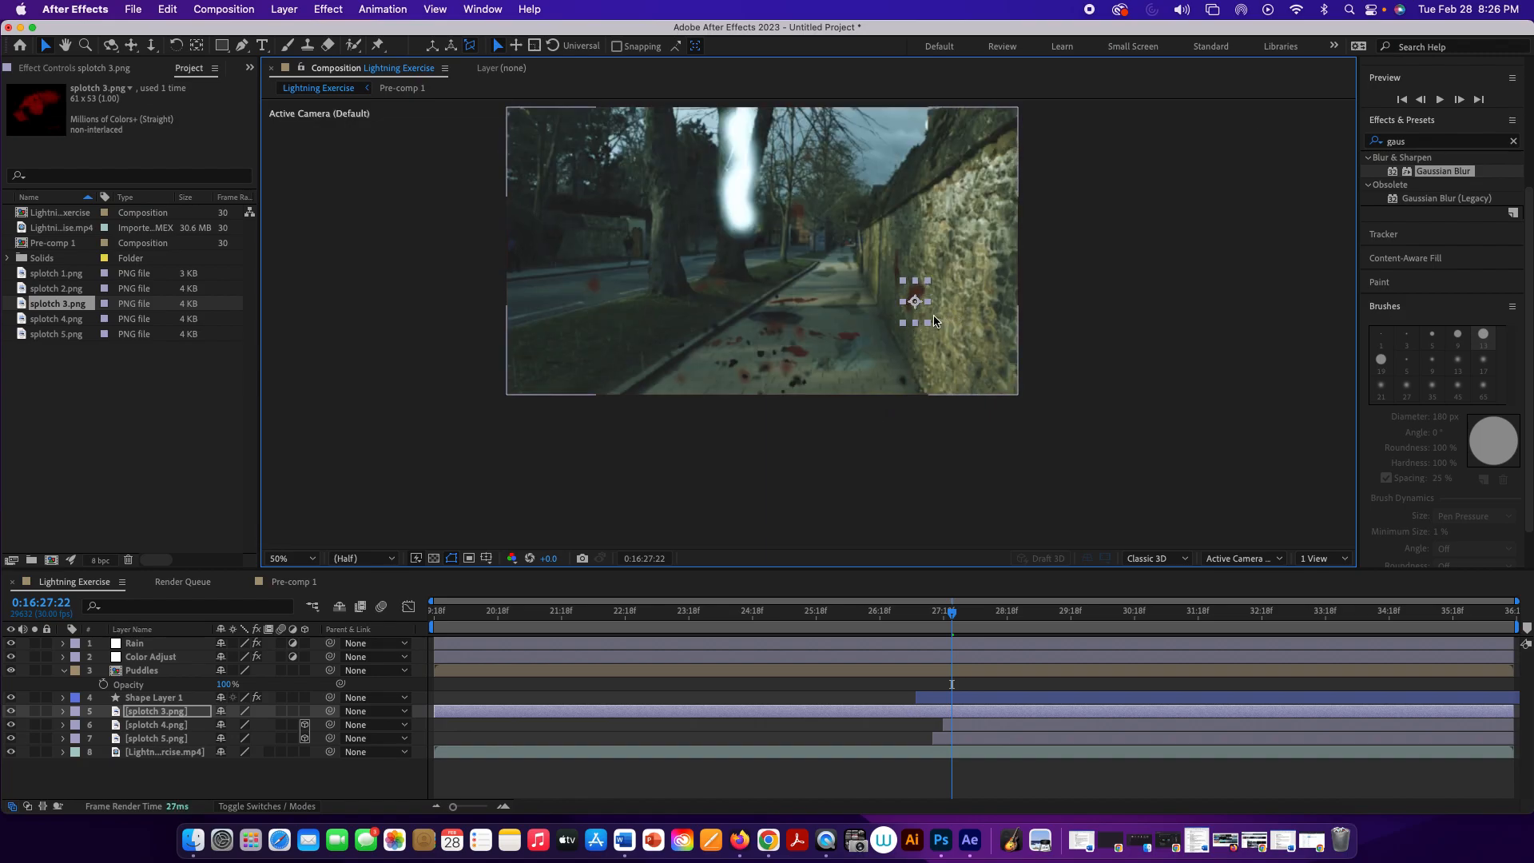
pyautogui.scroll(2, 897, 308)
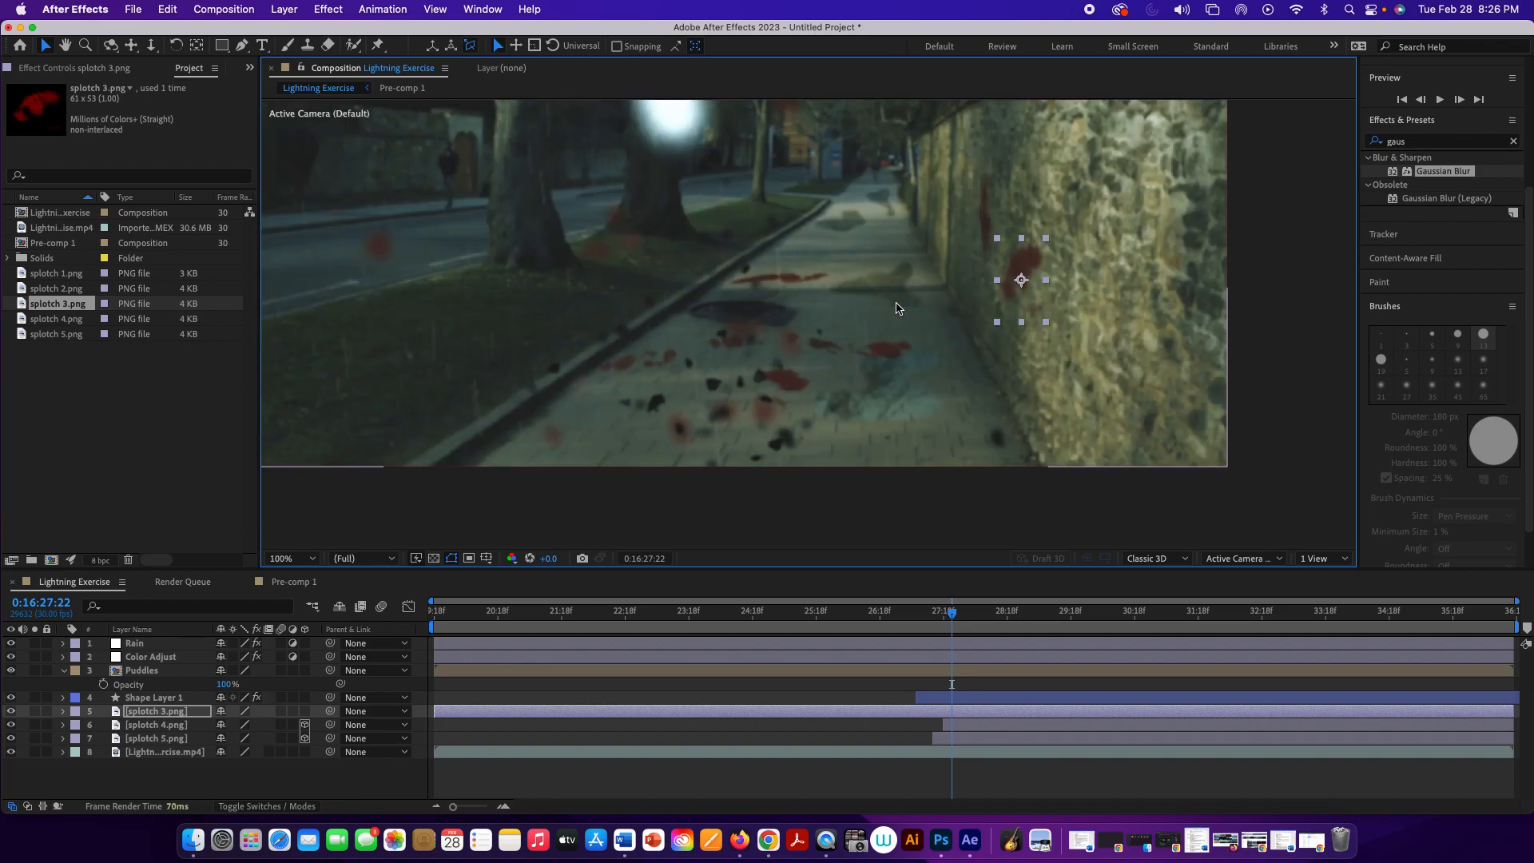
pyautogui.hscroll(5, 1003, 308)
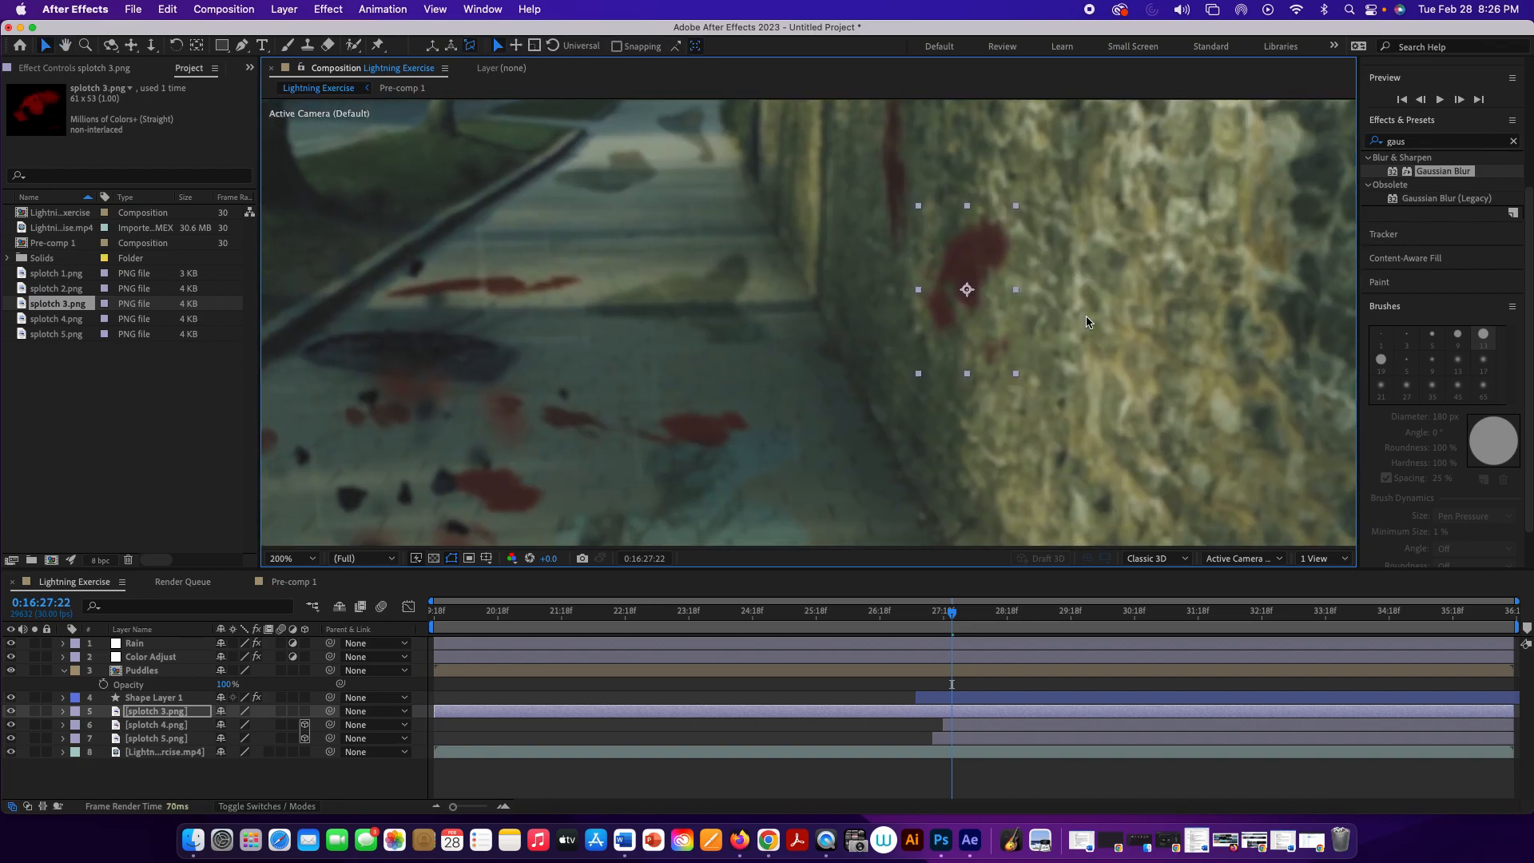
pyautogui.click(1082, 297)
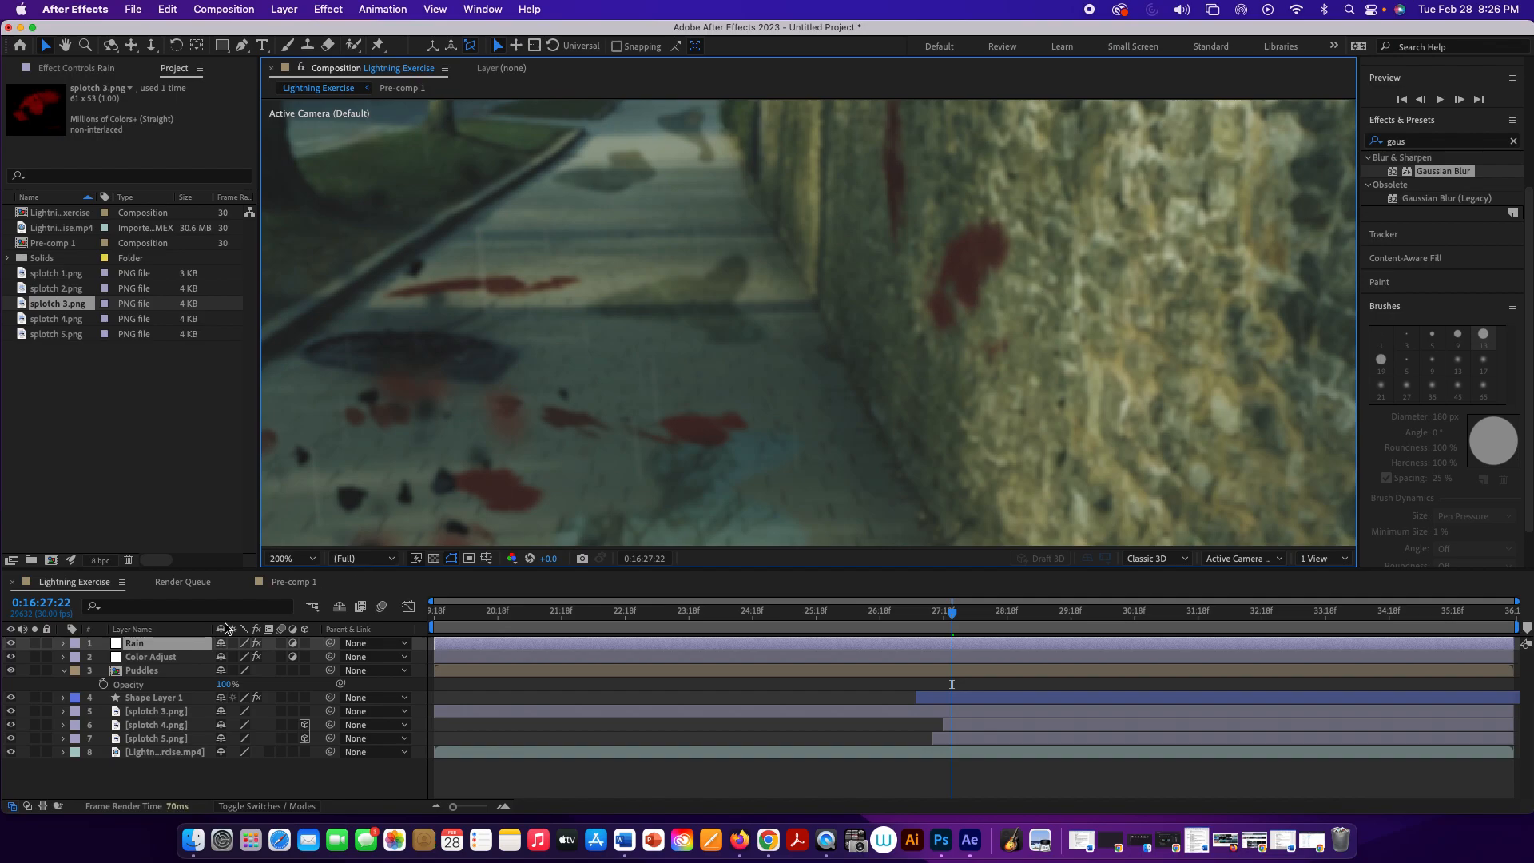
# Step: Turn splotch 3.png in 3D about its vertical axis to follow the wall's perspective, and trim its start to 0:16:27:22
pyautogui.click(189, 711)
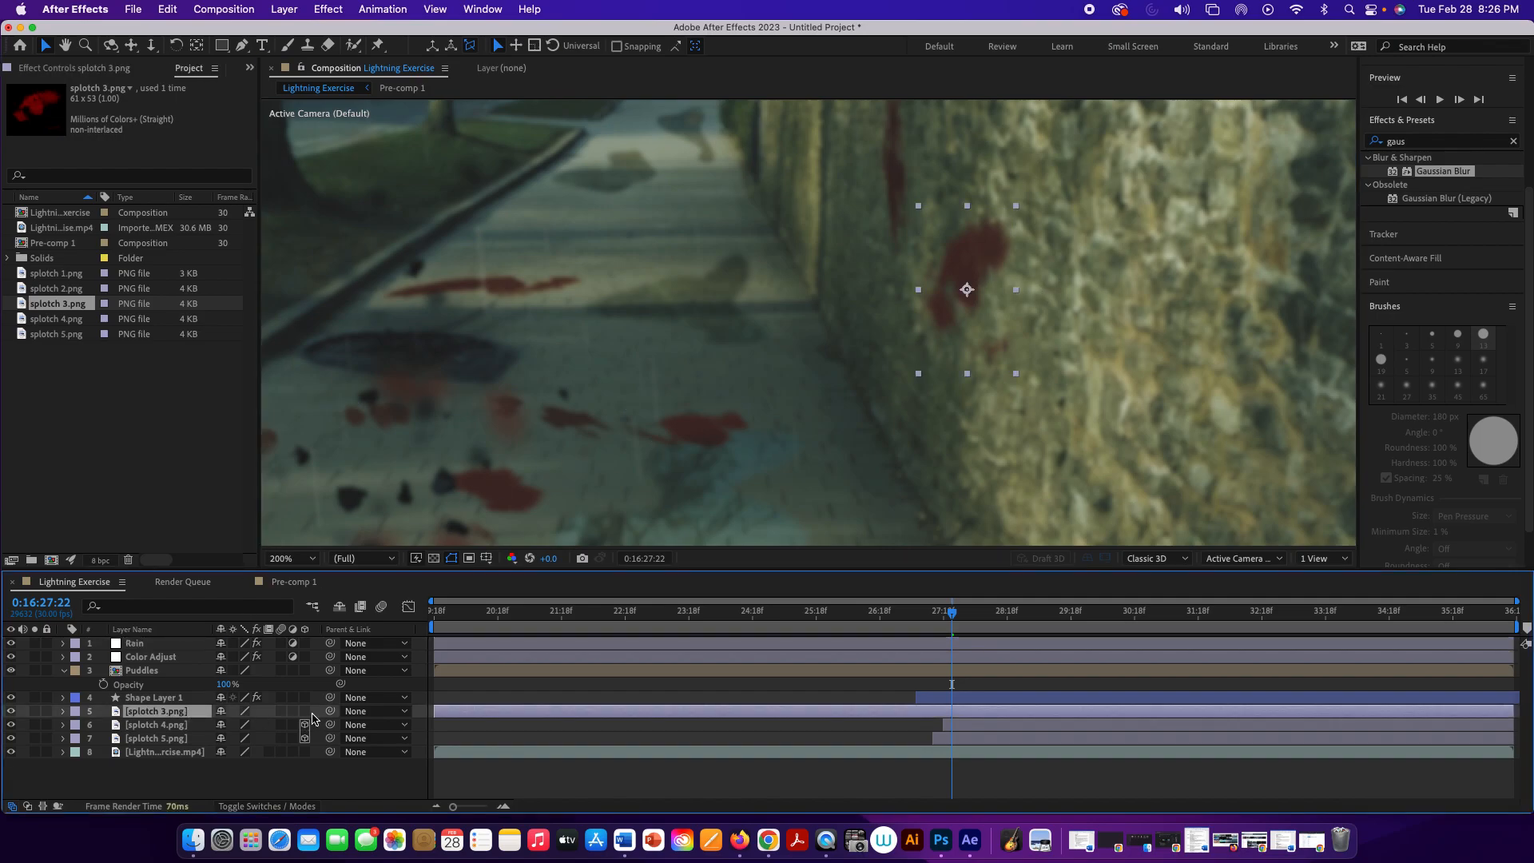
pyautogui.moveTo(303, 717); pyautogui.dragTo(304, 725)
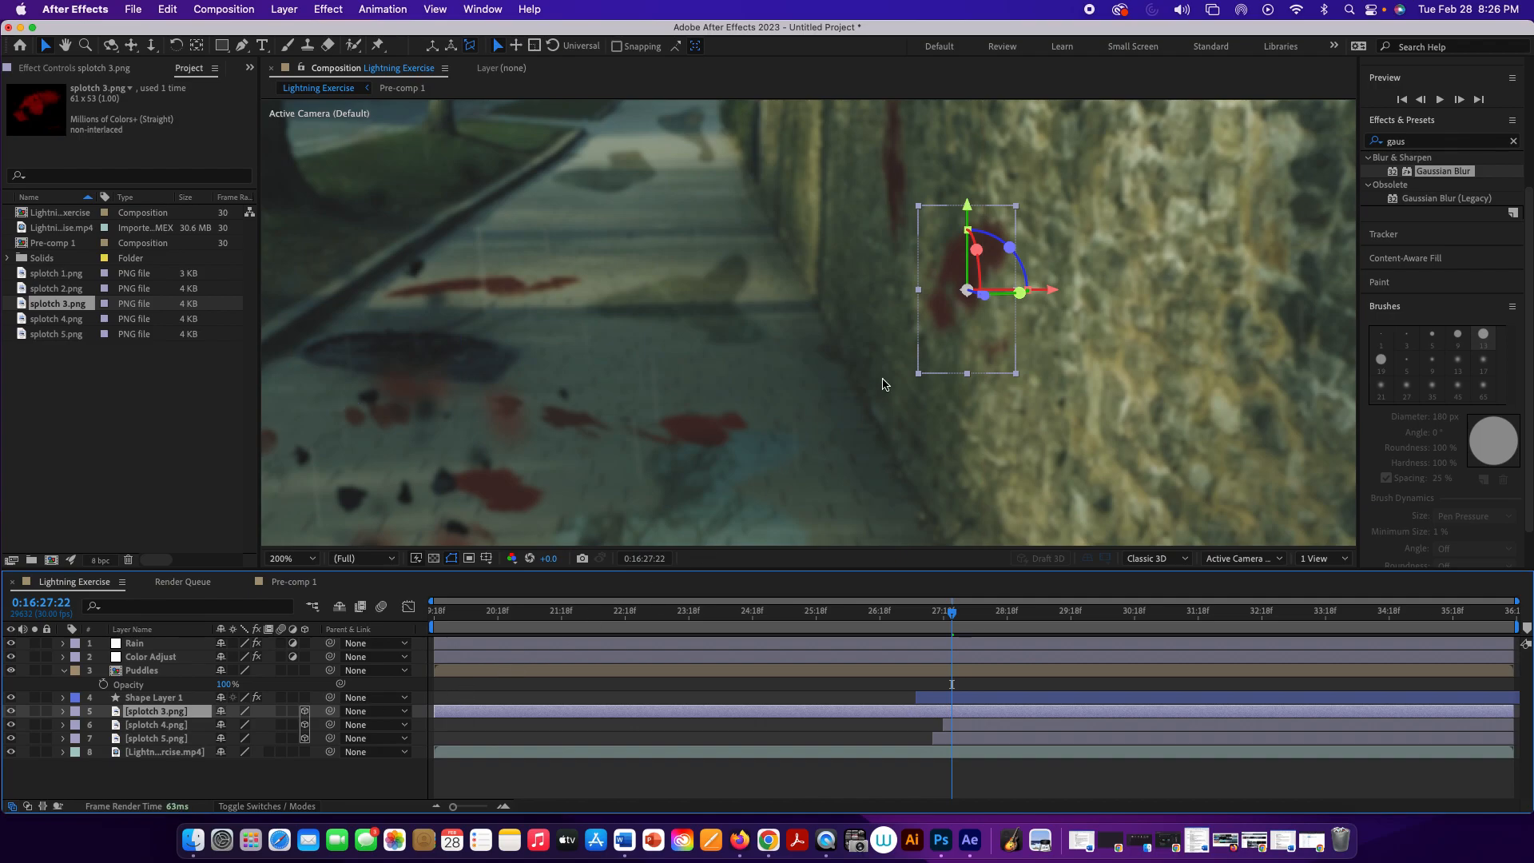
pyautogui.moveTo(984, 297)
pyautogui.mouseDown()
pyautogui.moveTo(970, 295)
pyautogui.moveTo(990, 299)
pyautogui.mouseUp()
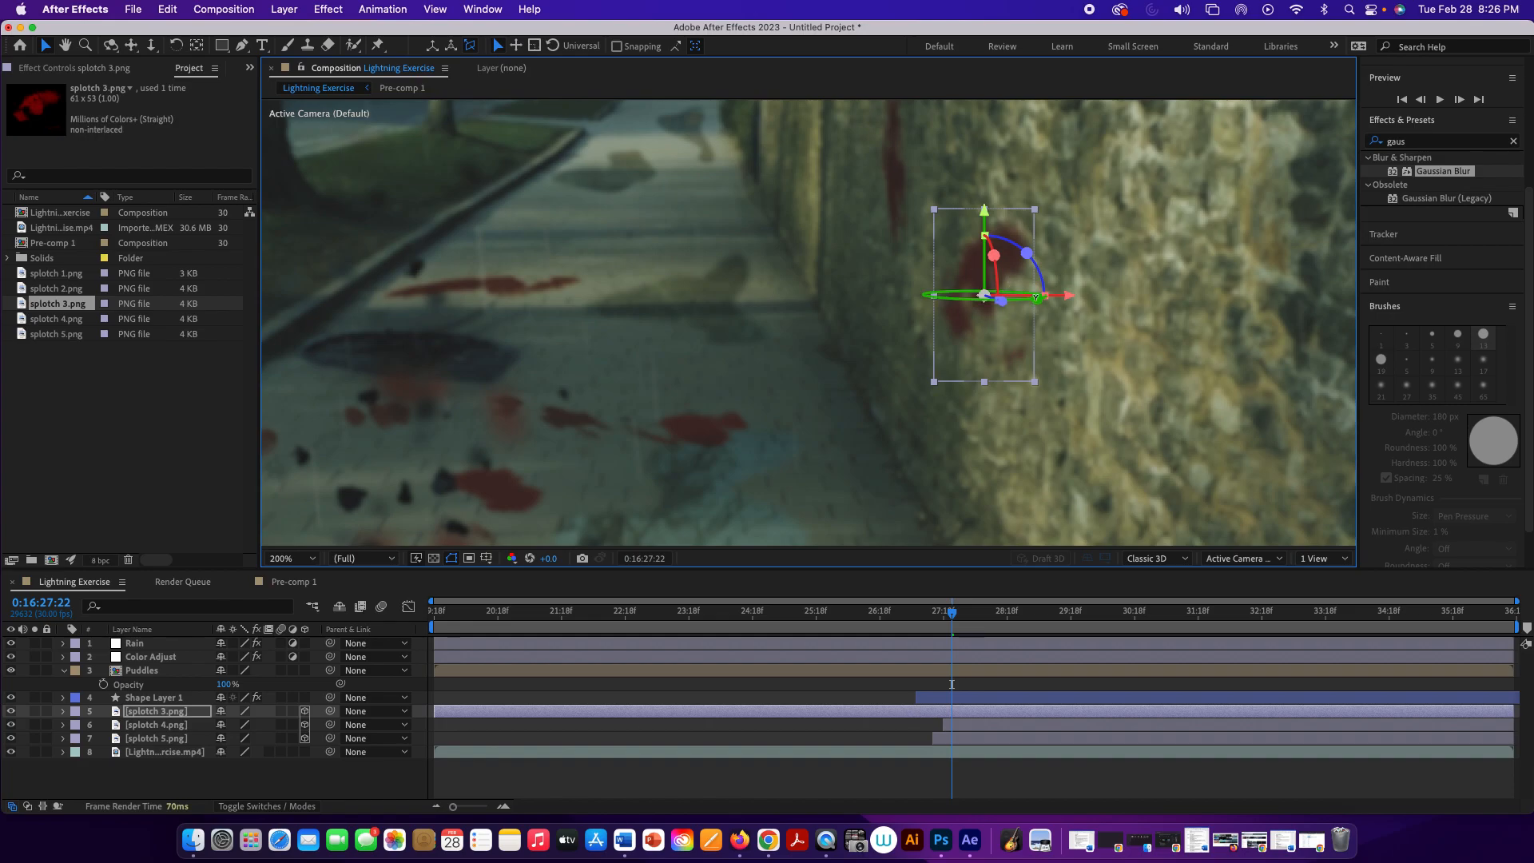
pyautogui.moveTo(983, 296); pyautogui.dragTo(1001, 297)
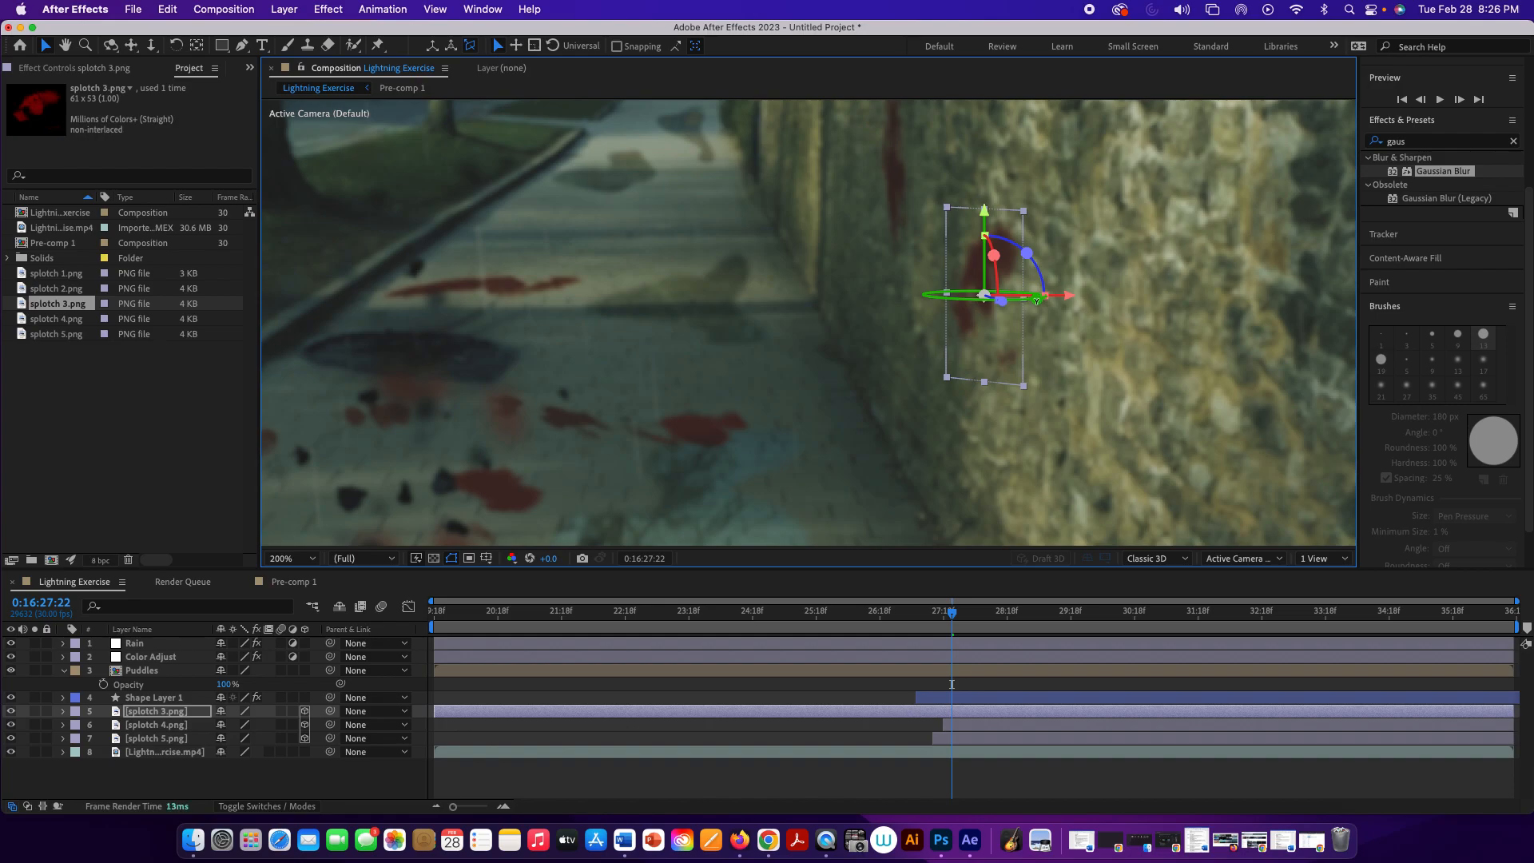
pyautogui.click(1086, 339)
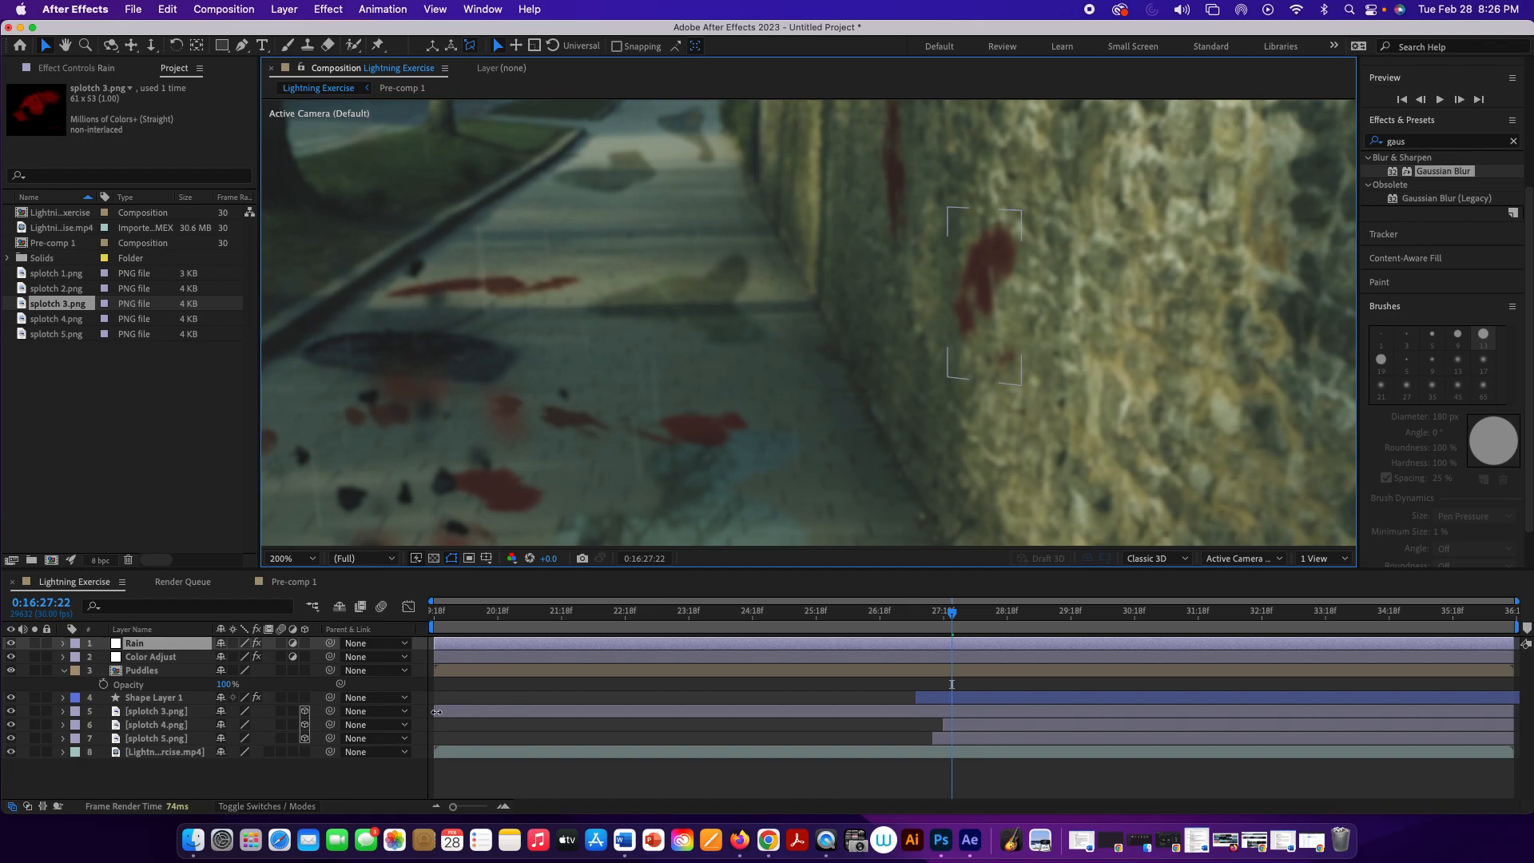
pyautogui.moveTo(436, 712); pyautogui.dragTo(952, 749)
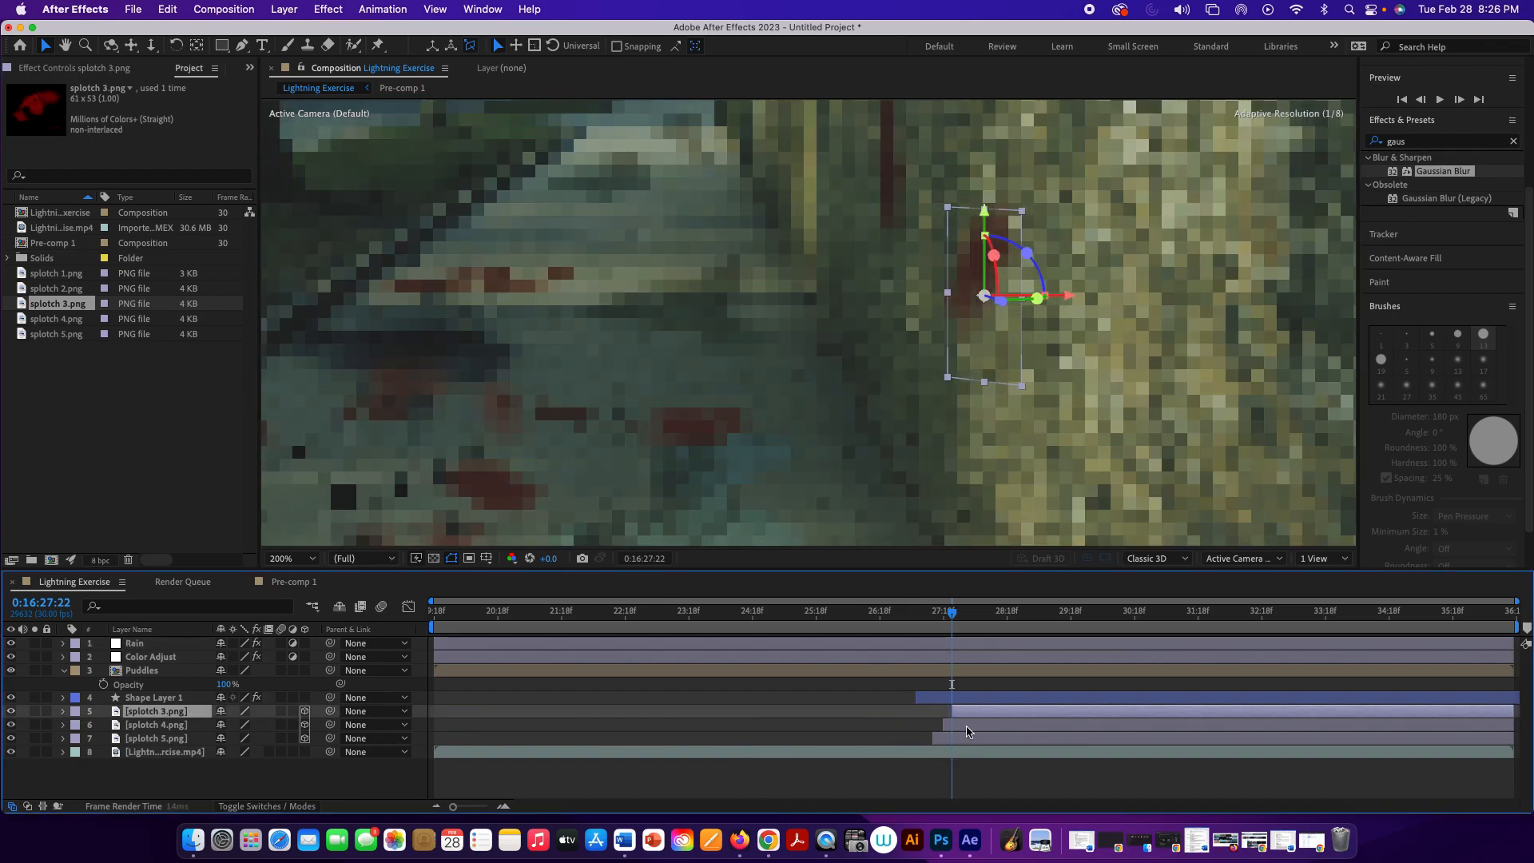
# Step: Play the composition from 0:16:27:01 to check when the blood splotches appear on the pavement and wall
pyautogui.moveTo(956, 616); pyautogui.dragTo(907, 616)
pyautogui.scroll(-2, 908, 344)
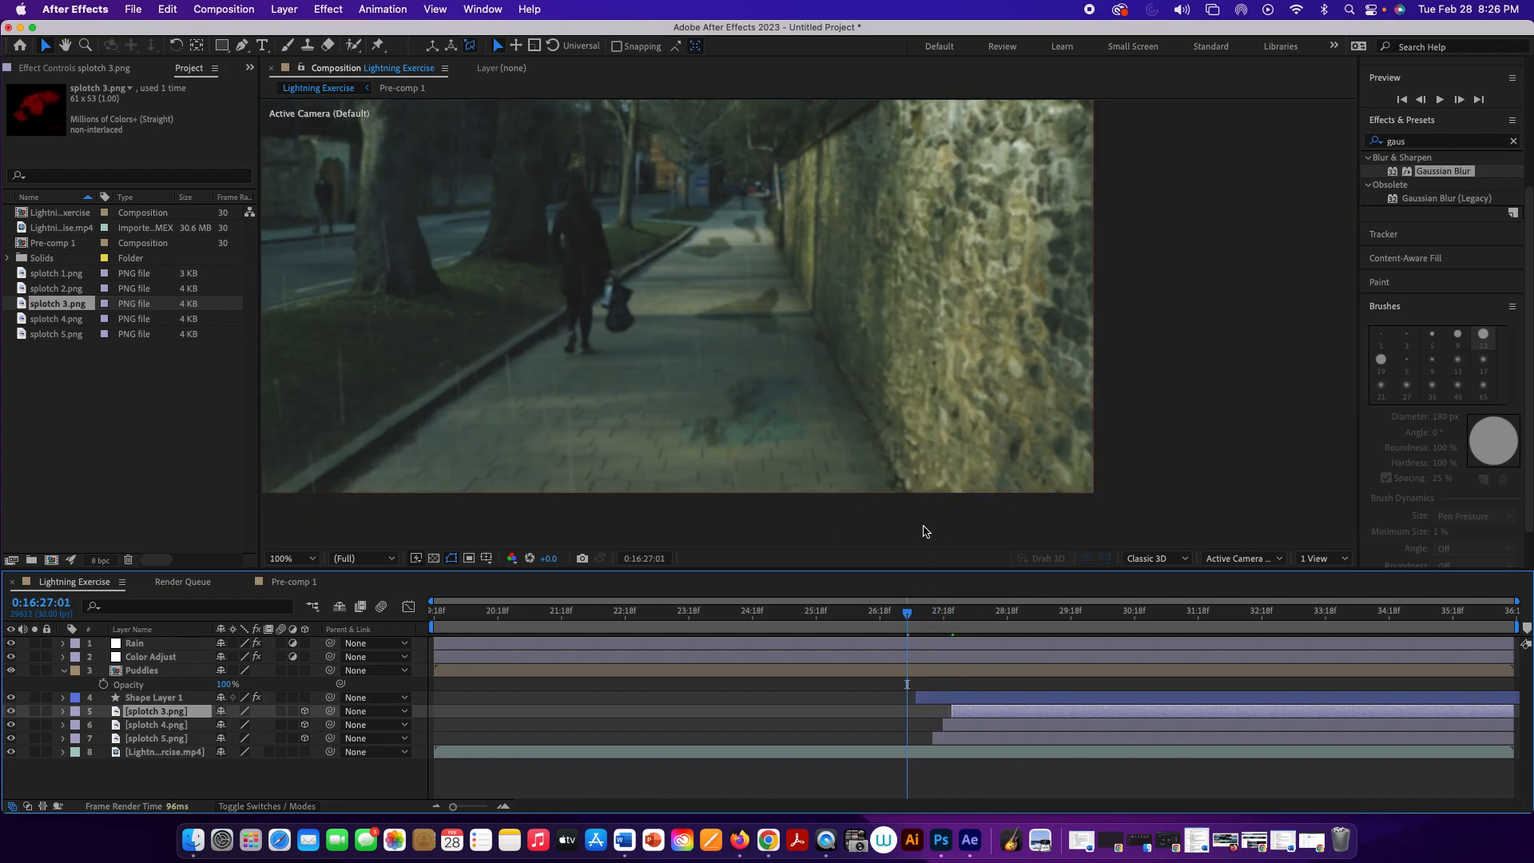
pyautogui.scroll(-1, 919, 528)
pyautogui.scroll(1, 846, 485)
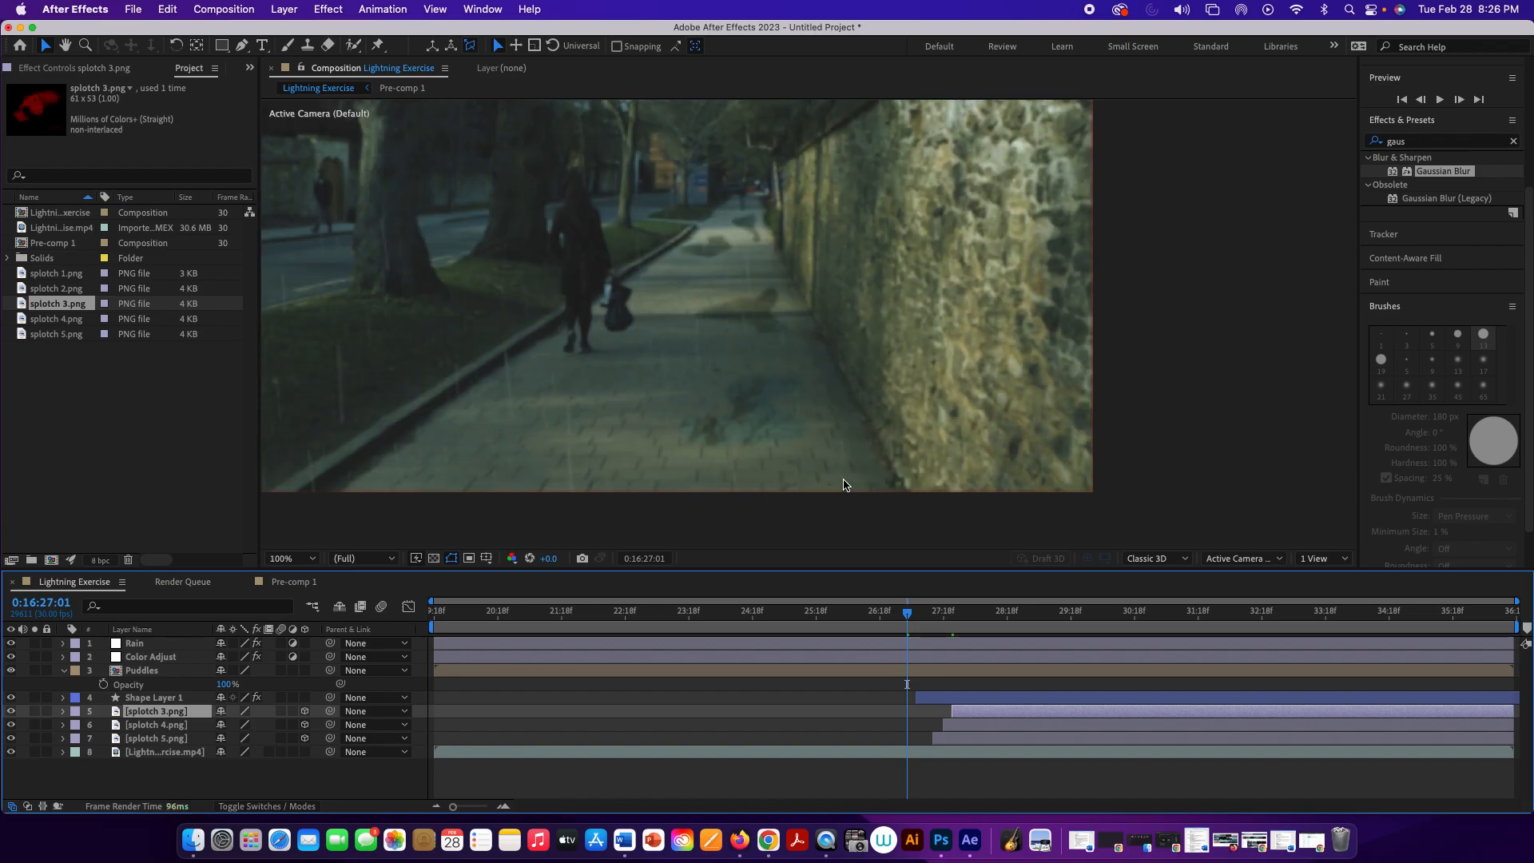
pyautogui.press('h')
pyautogui.press('space')
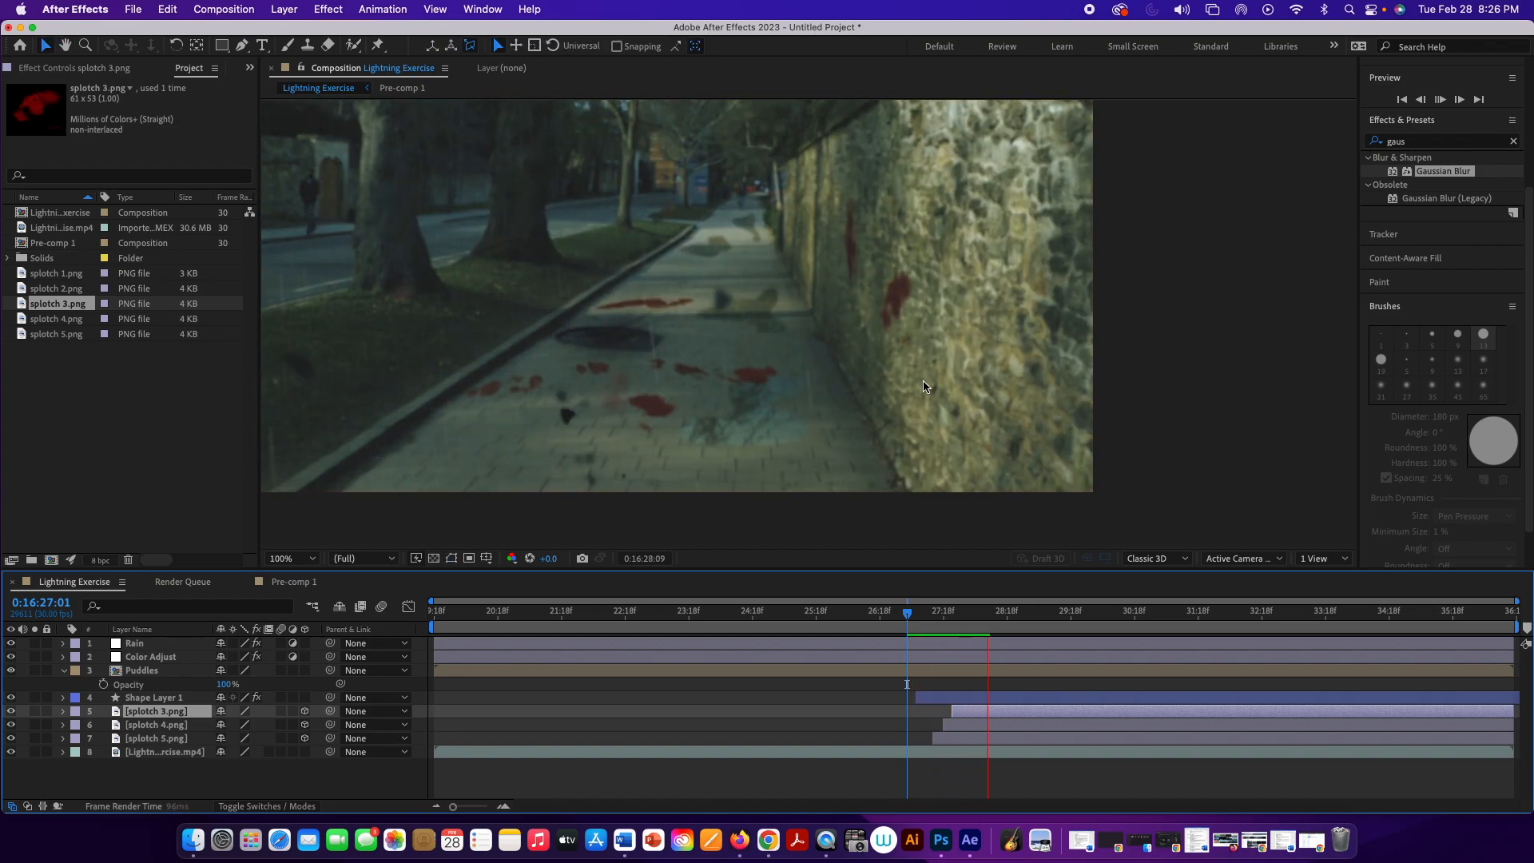
pyautogui.press('space')
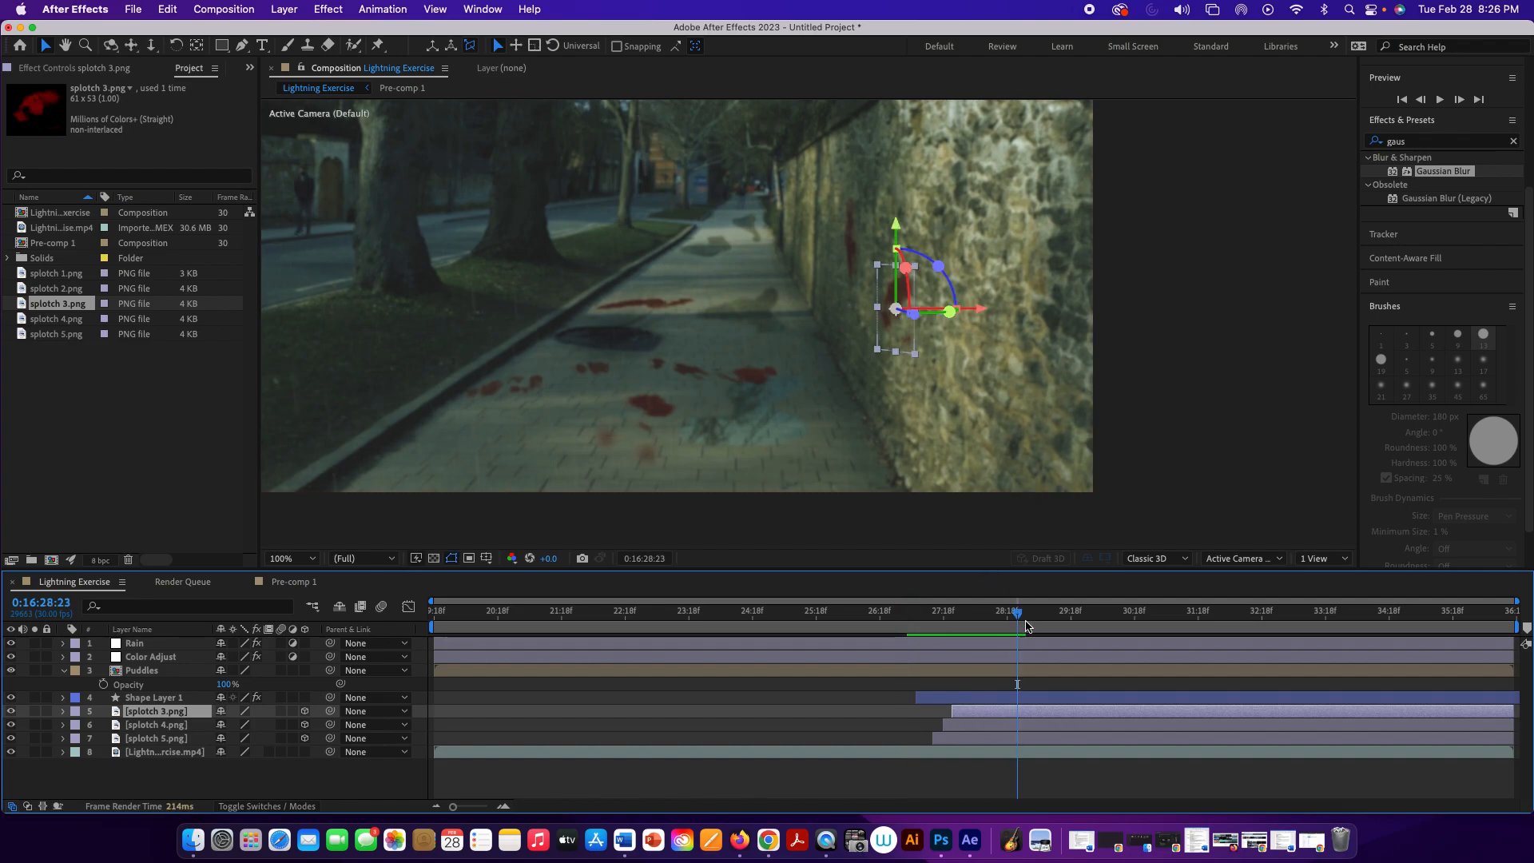
# Step: Replay the sequence from 0:16:25:03 to review the whole effect, and go to 0:16:25:17 with the walking figure in view
pyautogui.moveTo(1019, 615); pyautogui.dragTo(784, 615)
pyautogui.press('space')
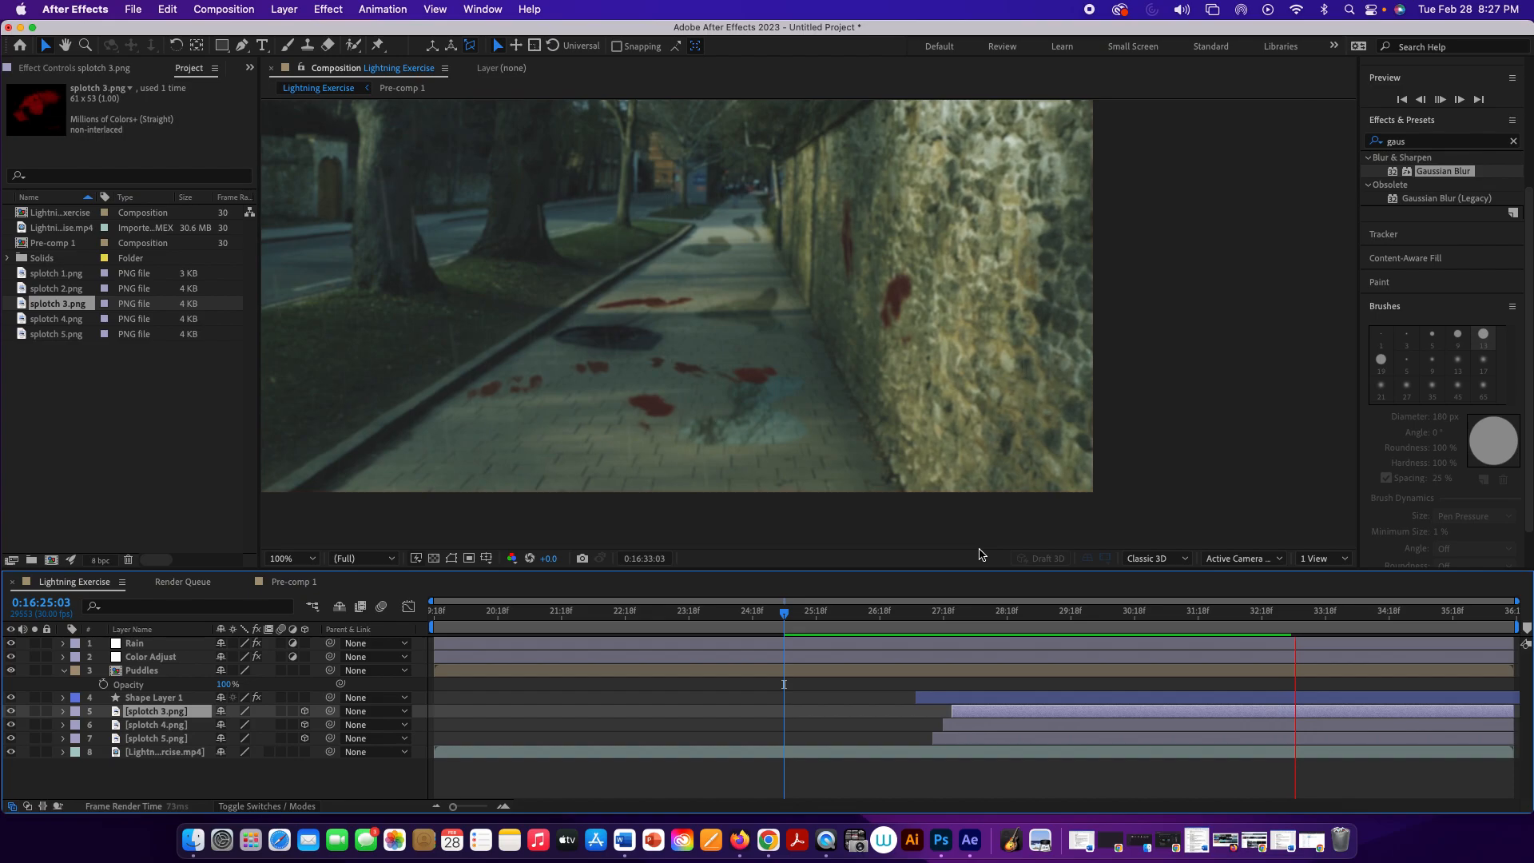
pyautogui.press('space')
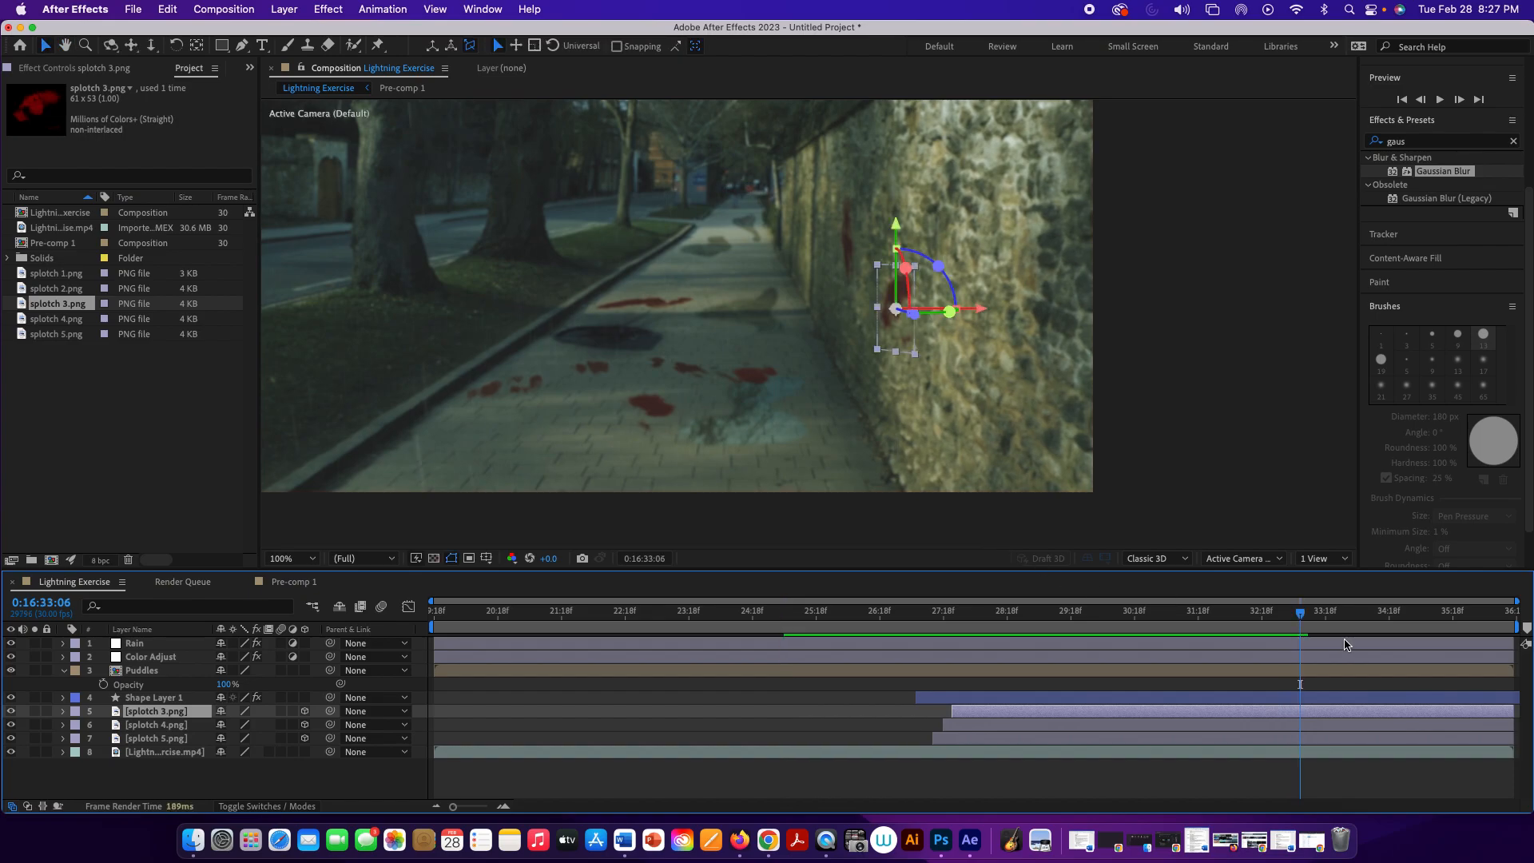
pyautogui.moveTo(1302, 617); pyautogui.dragTo(751, 651)
pyautogui.press('h')
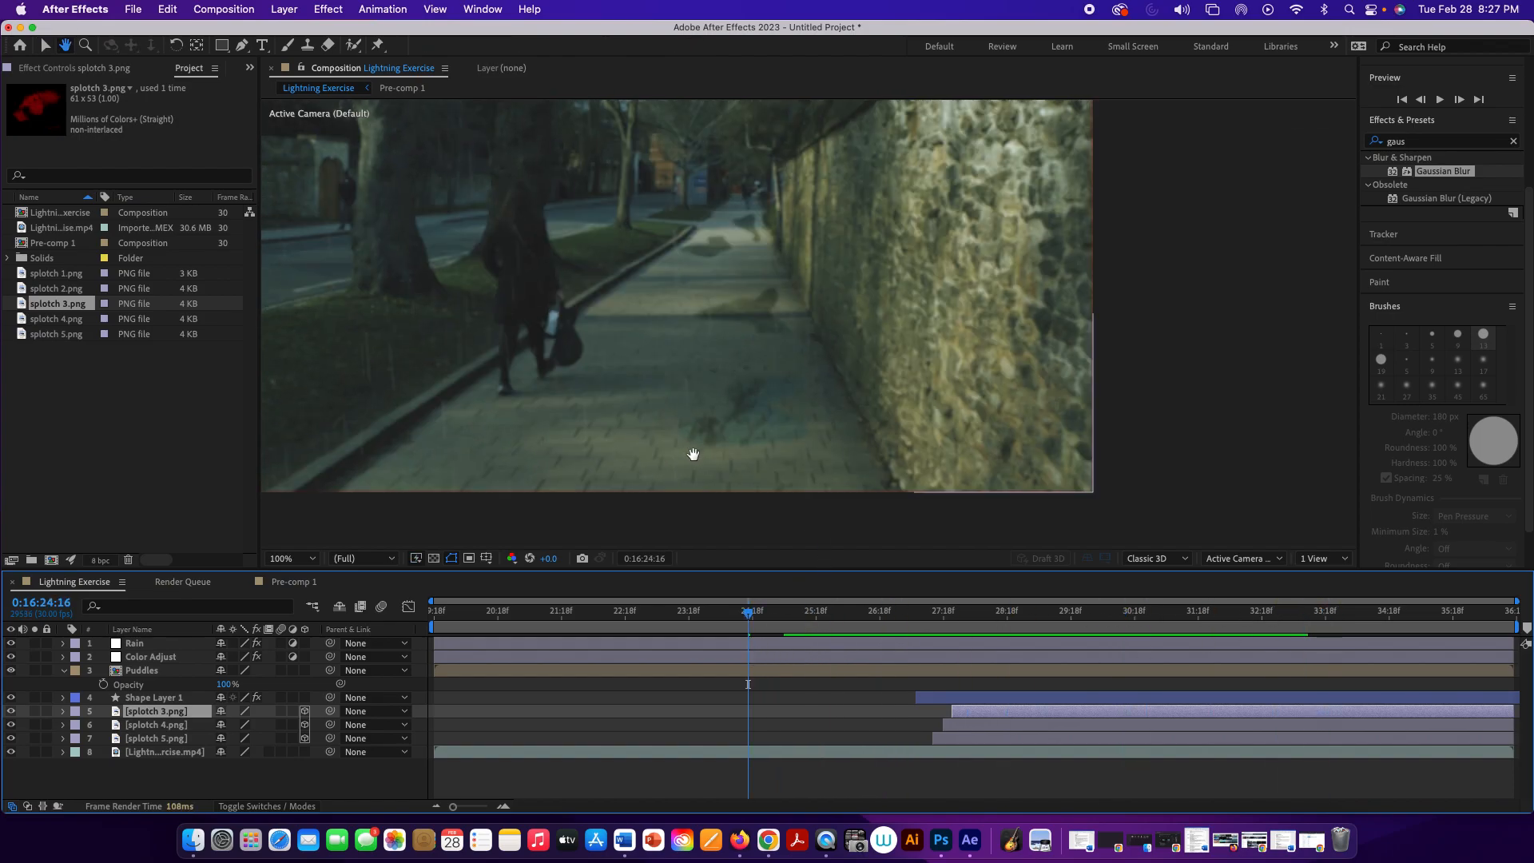
pyautogui.moveTo(695, 448); pyautogui.dragTo(865, 471)
pyautogui.press('v')
pyautogui.moveTo(748, 612); pyautogui.dragTo(815, 619)
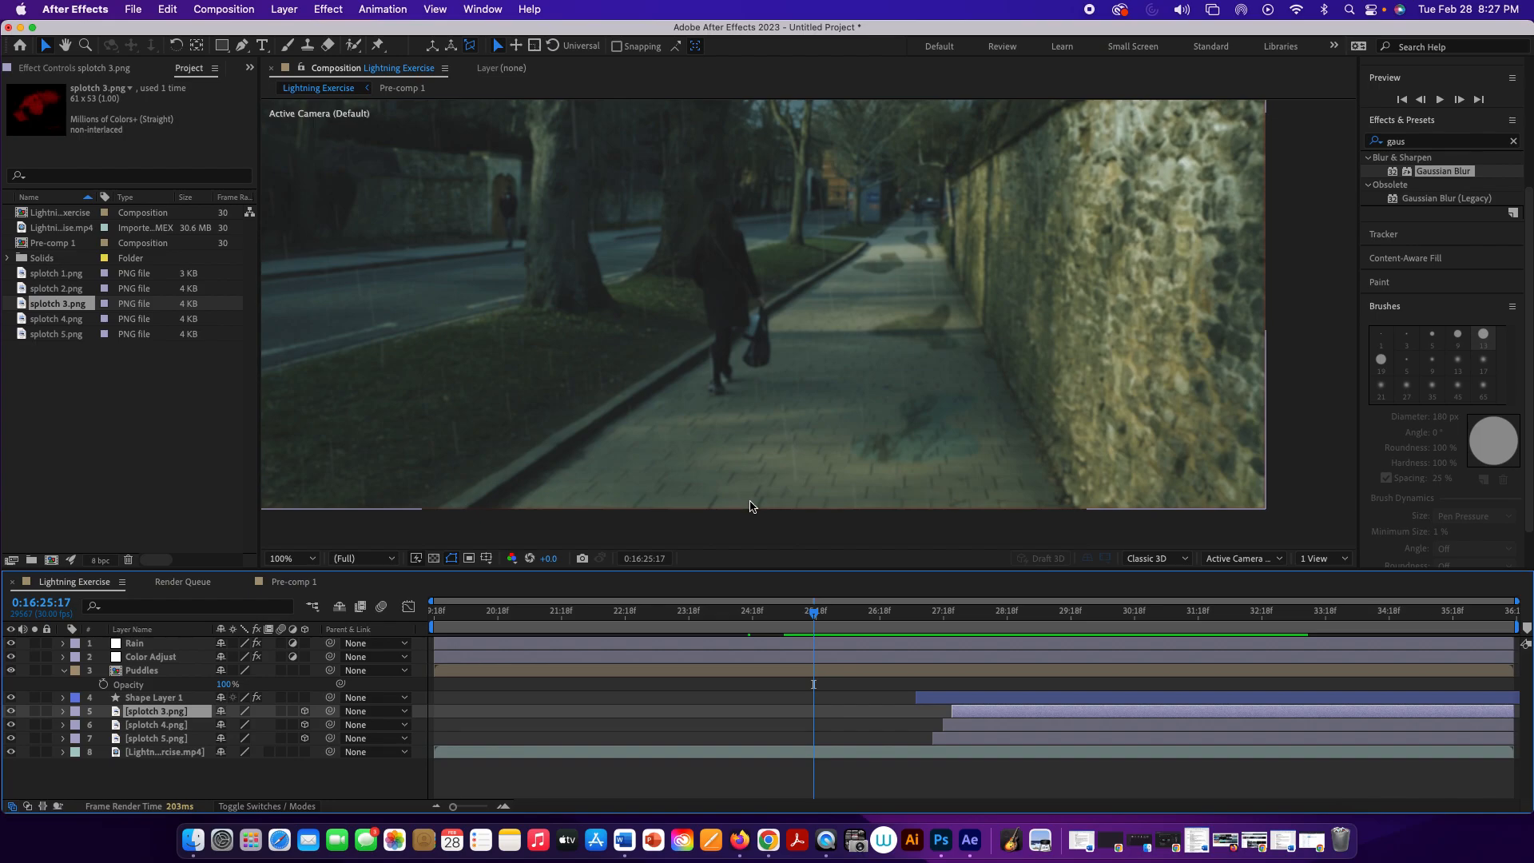
# Step: Create a new 1645 x 812 px solid in gray 7F7F7F directly above the Puddles layer
pyautogui.click(186, 646)
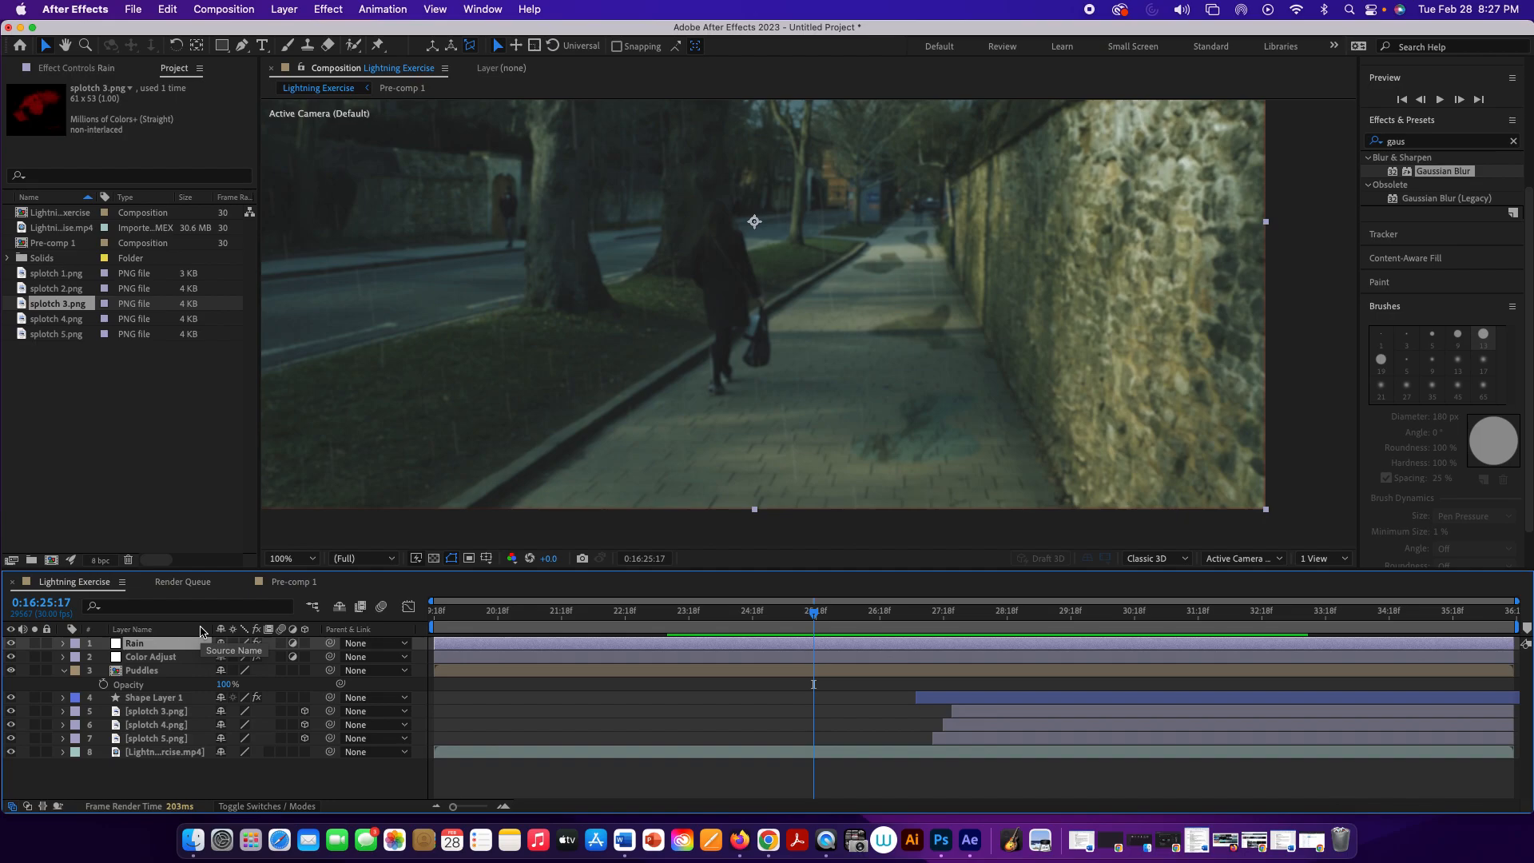
pyautogui.click(176, 673)
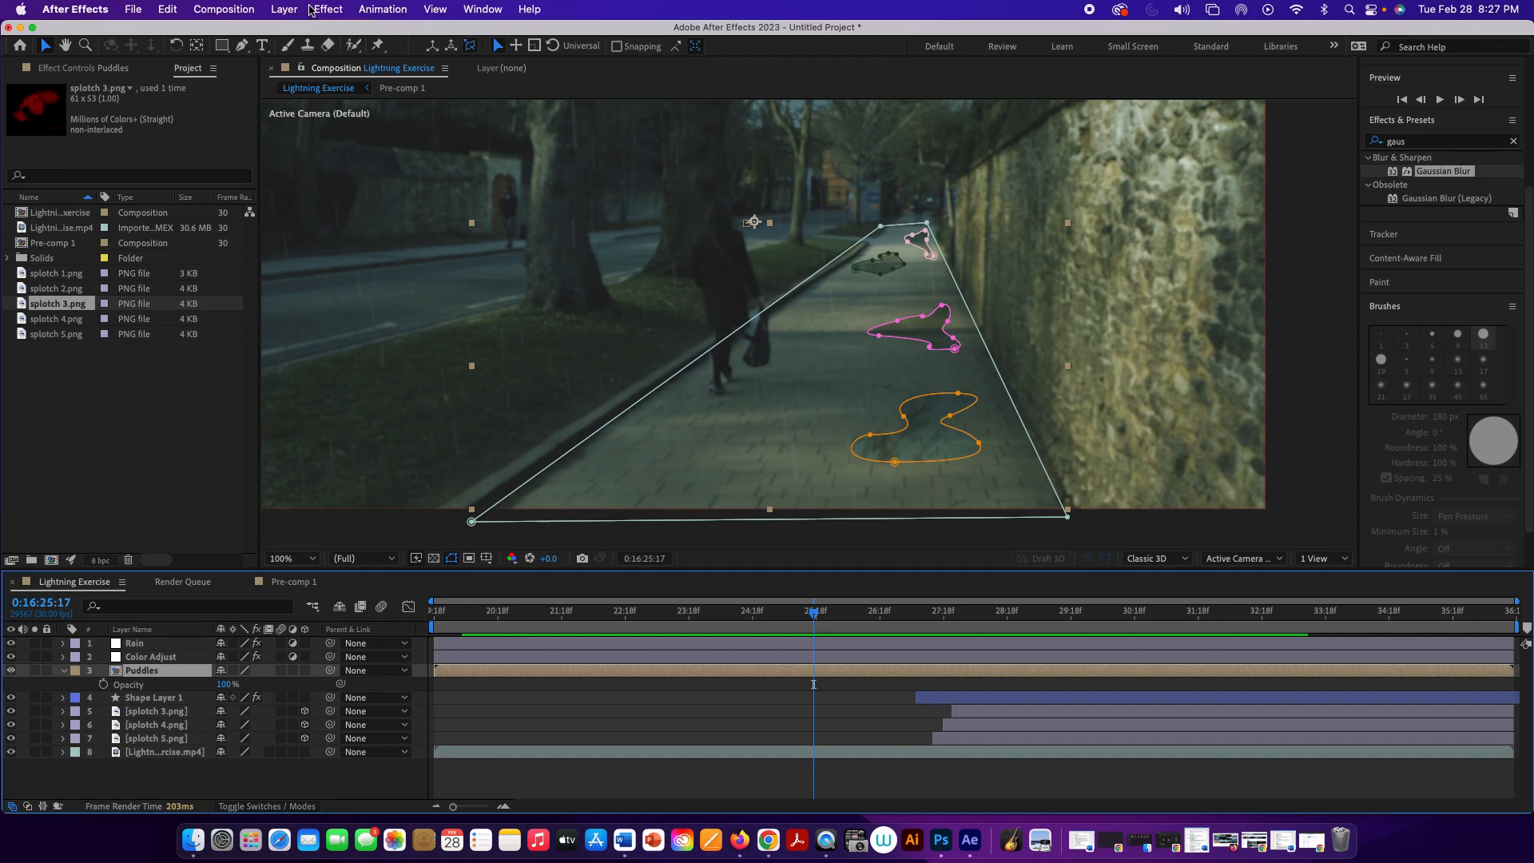
pyautogui.click(286, 10)
pyautogui.moveTo(336, 33)
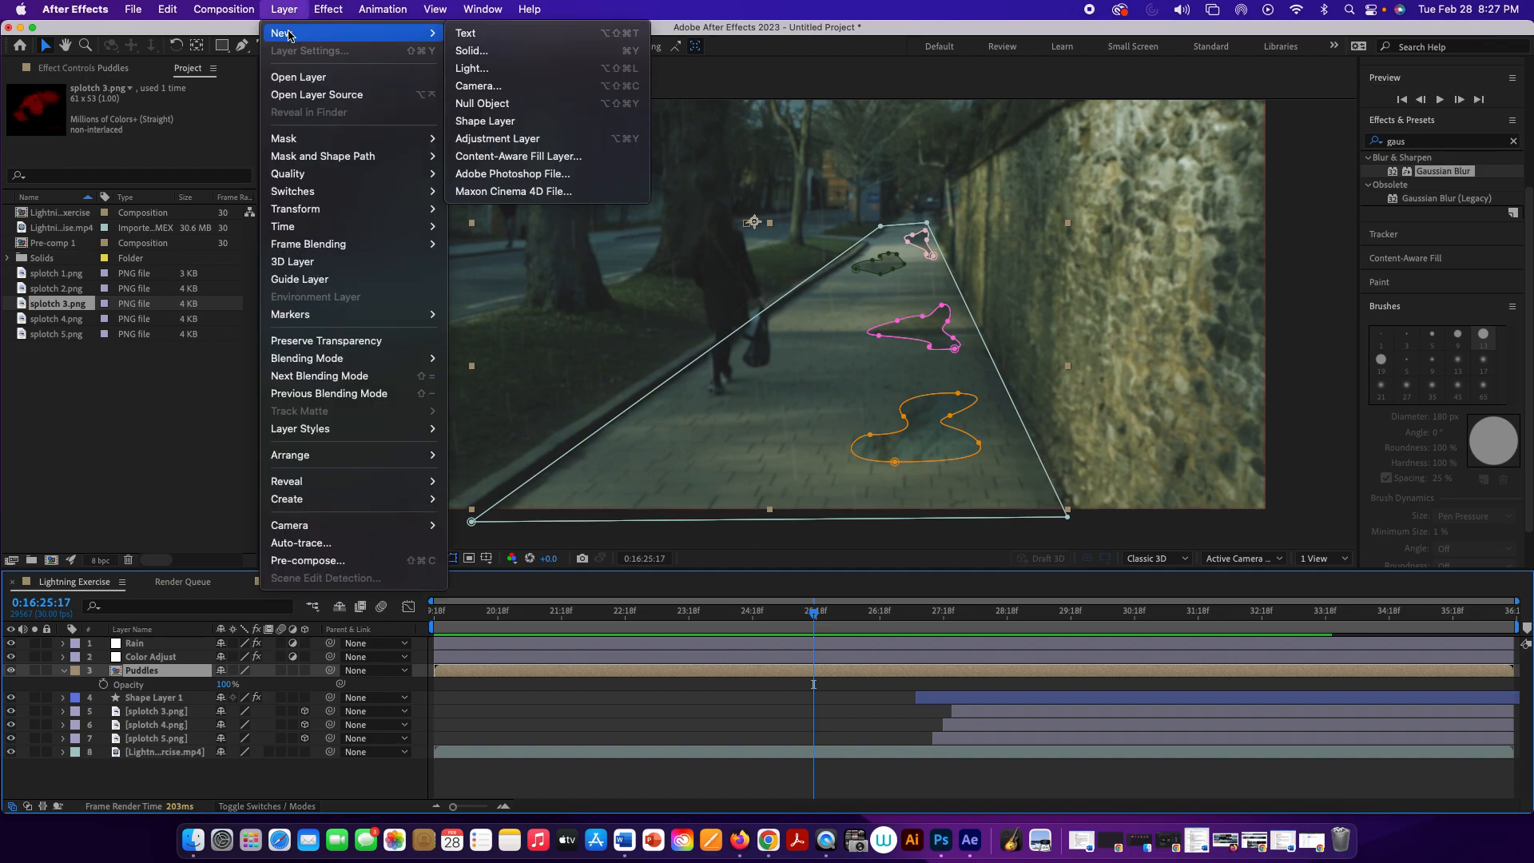
pyautogui.click(502, 53)
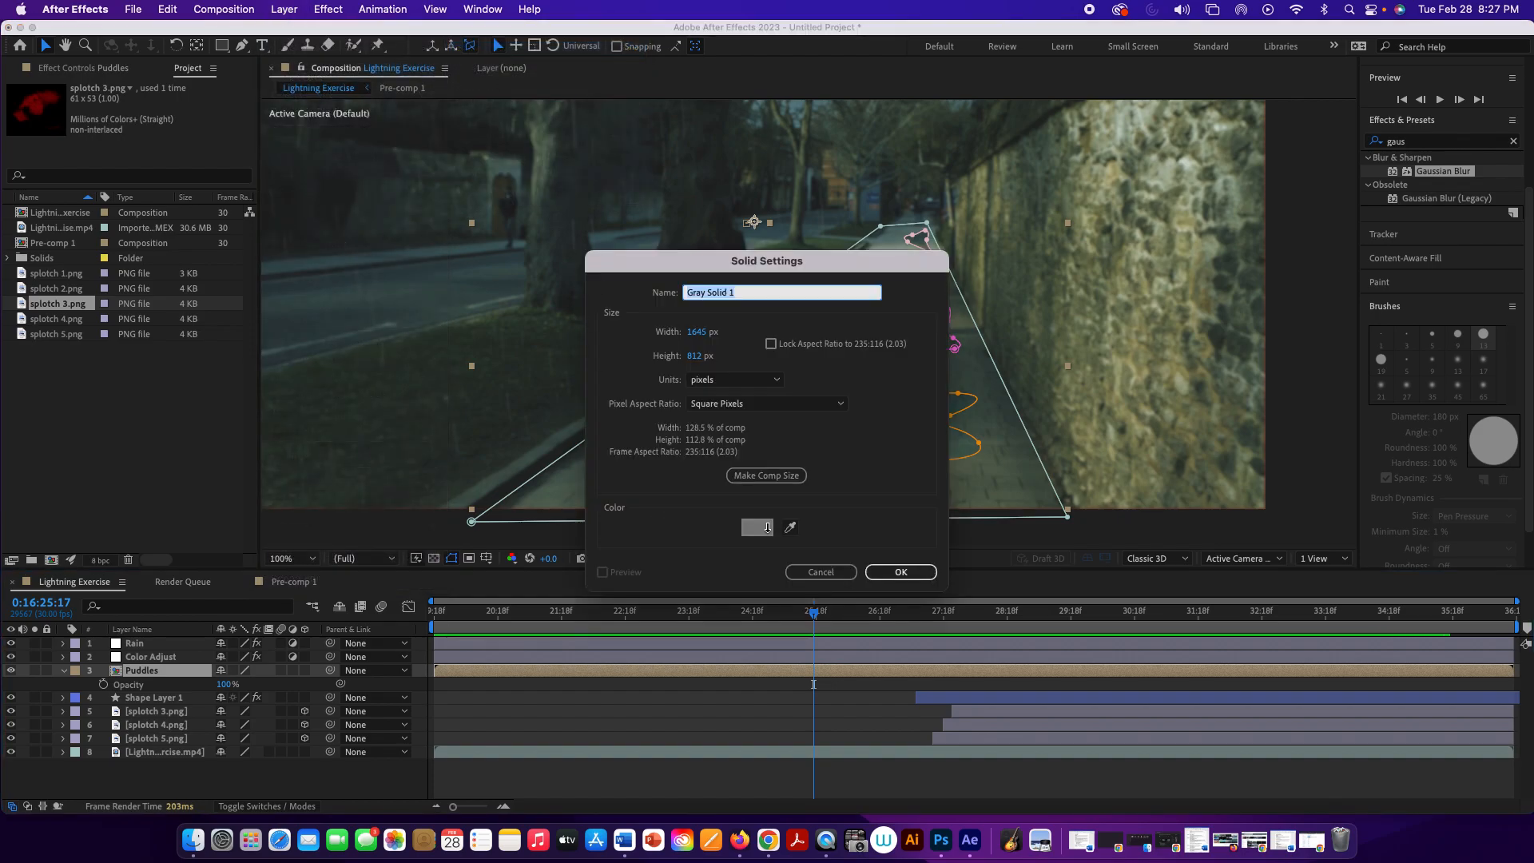
pyautogui.click(767, 527)
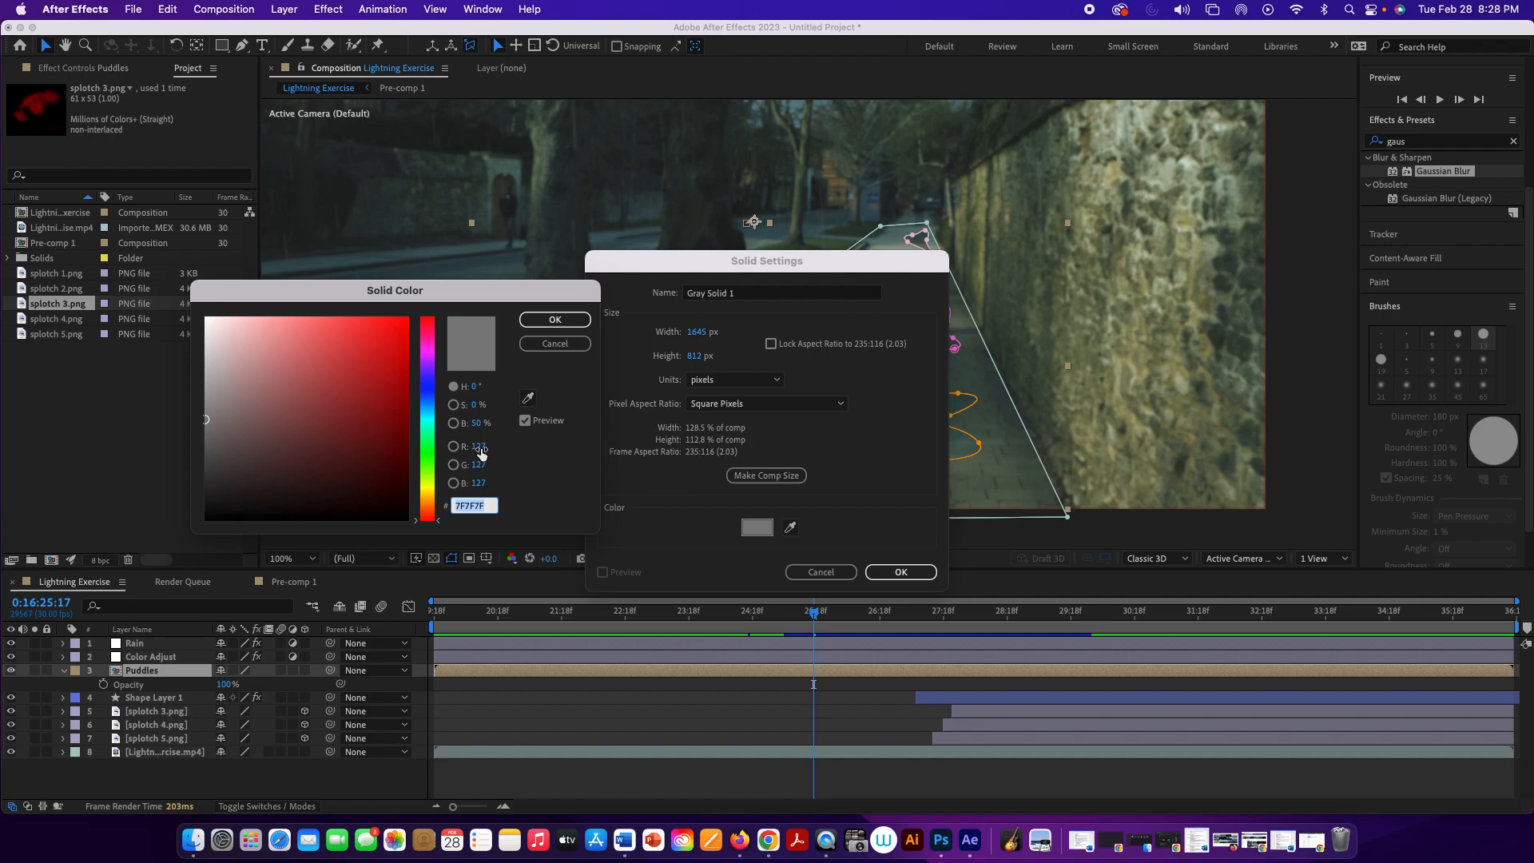
pyautogui.click(479, 449)
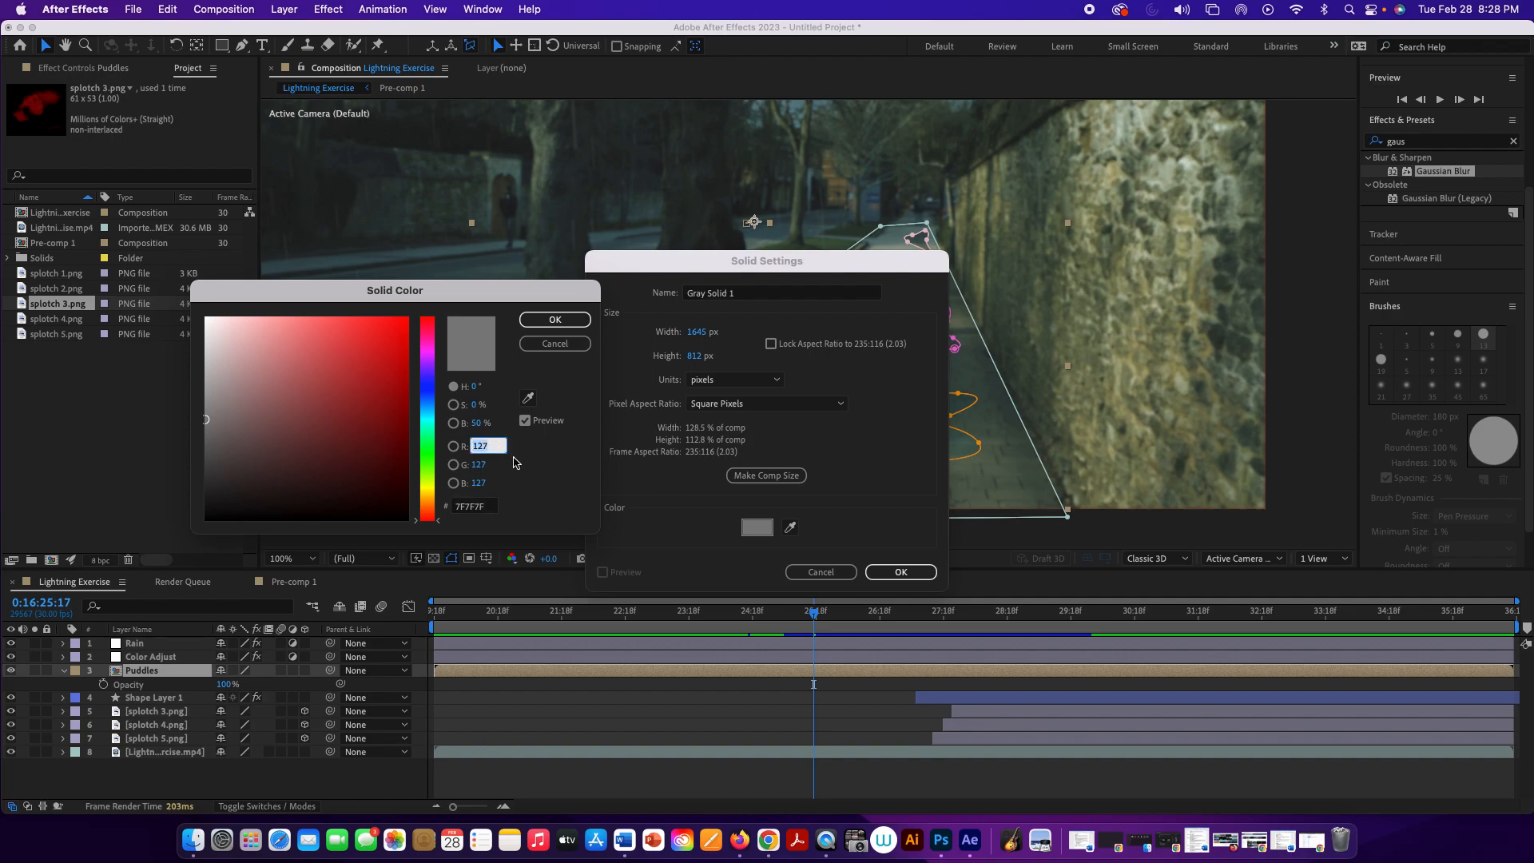
pyautogui.click(537, 477)
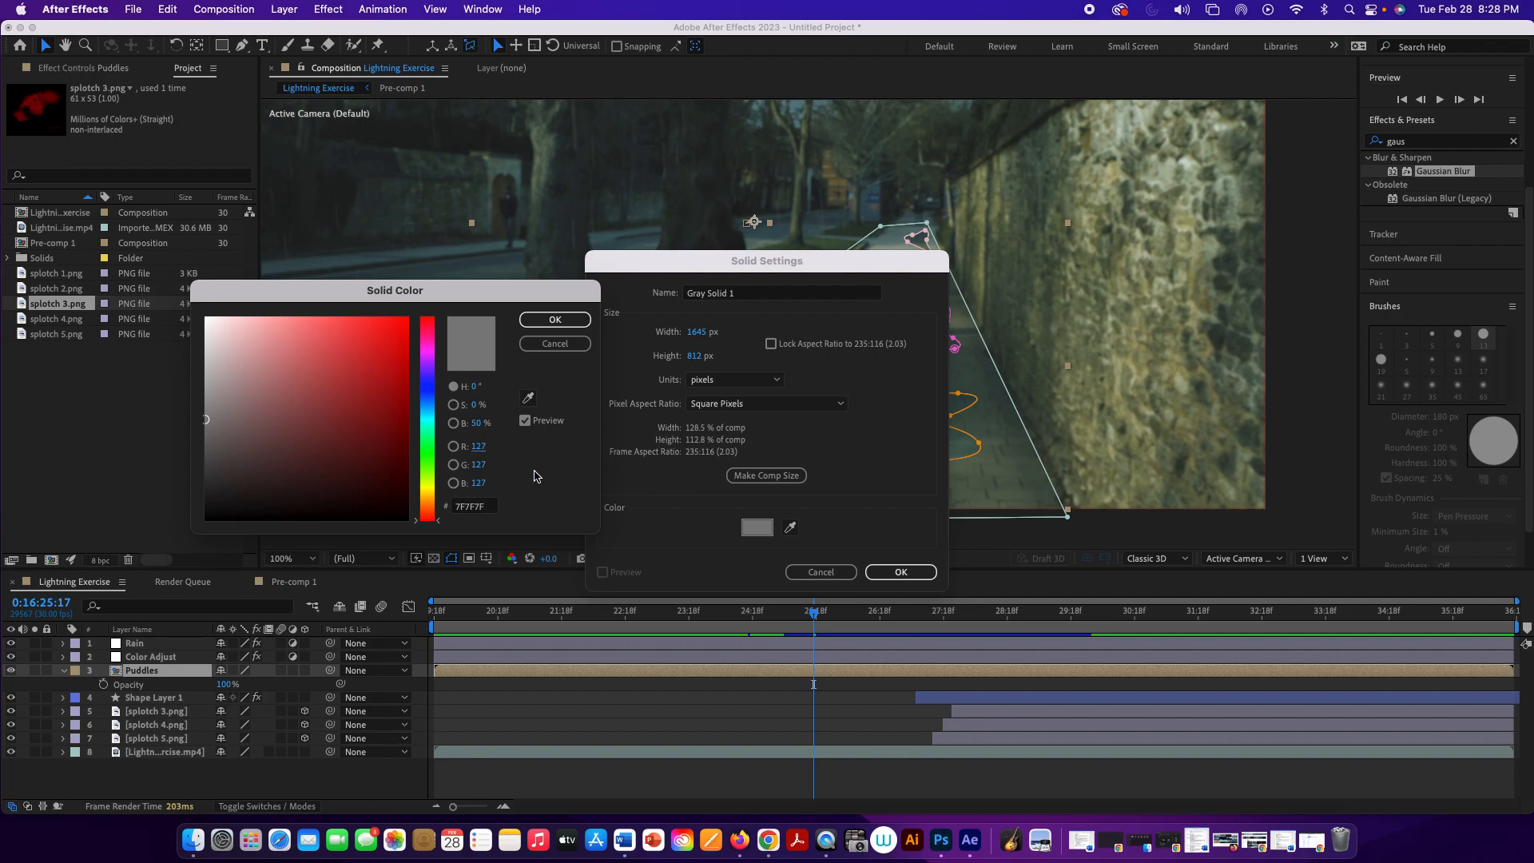
pyautogui.click(555, 320)
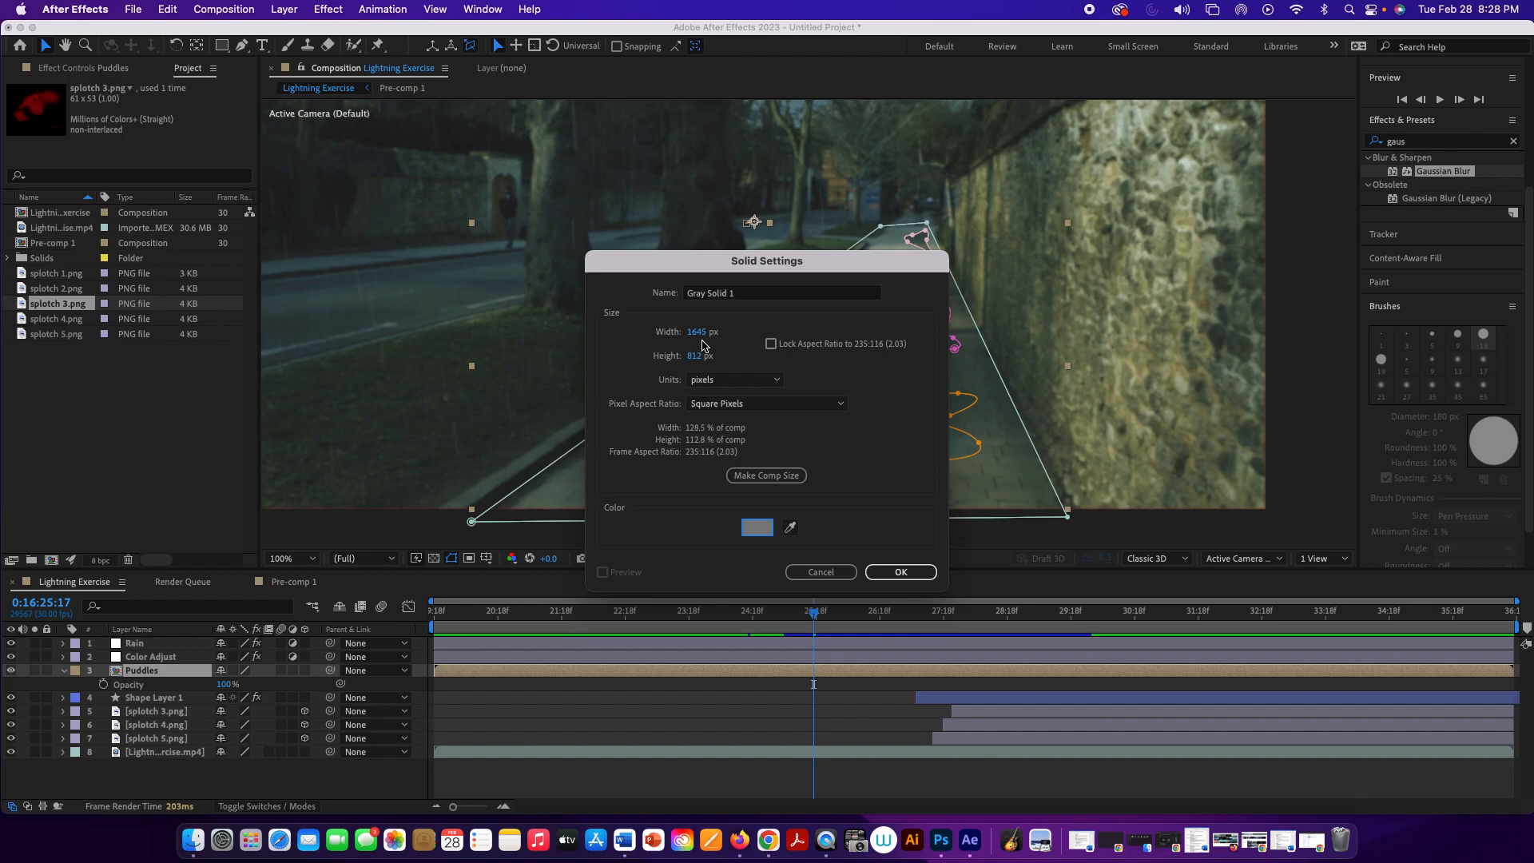
pyautogui.click(898, 575)
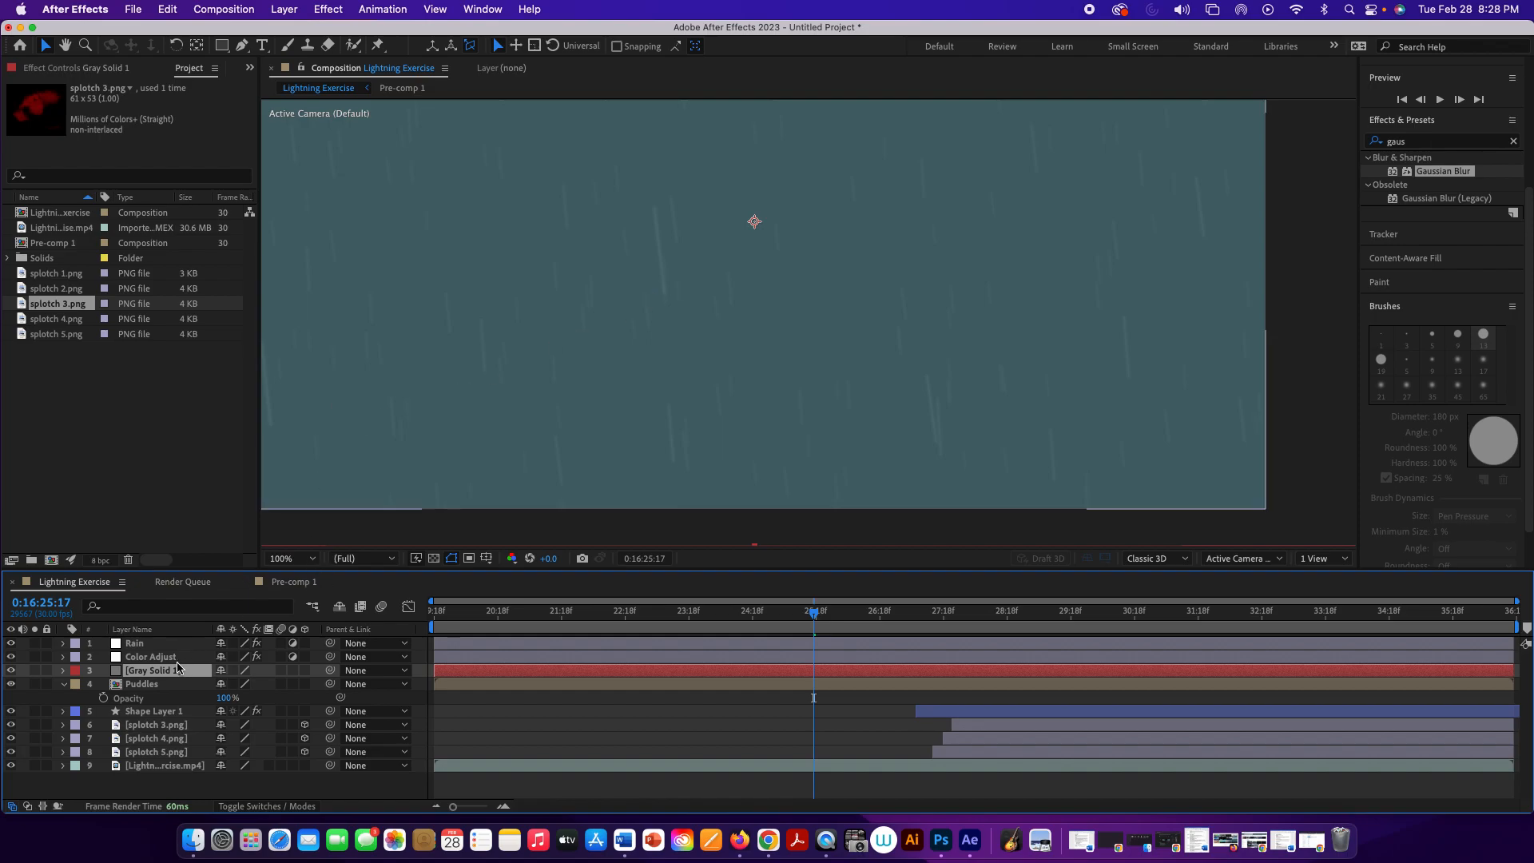
# Step: Apply CC Drizzle to the gray solid at the top of the layer stack and preview its ripples from 0:16:25:17
pyautogui.moveTo(173, 670); pyautogui.dragTo(177, 642)
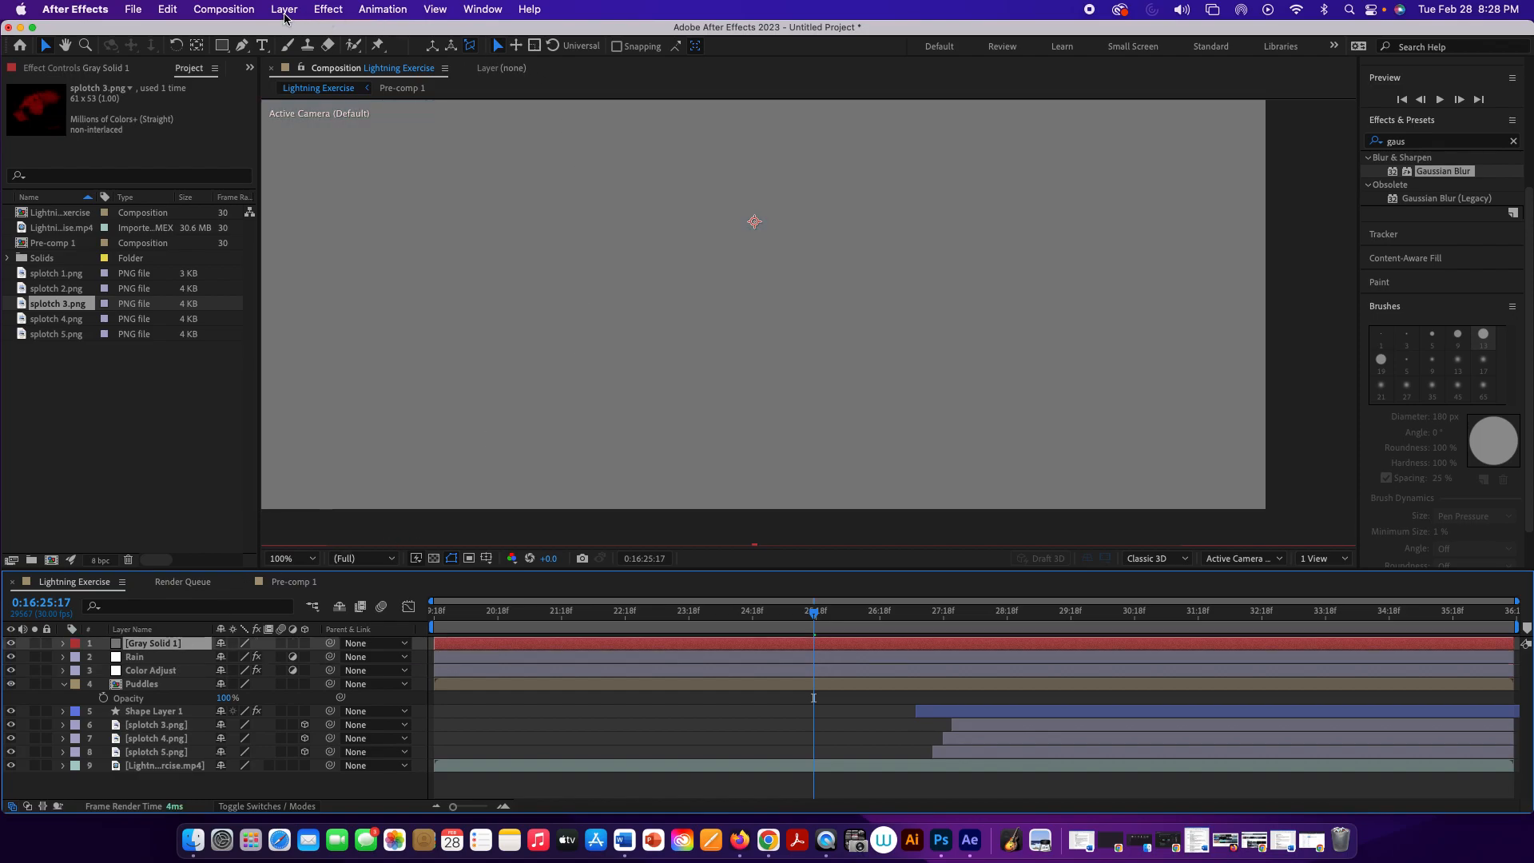
pyautogui.click(322, 10)
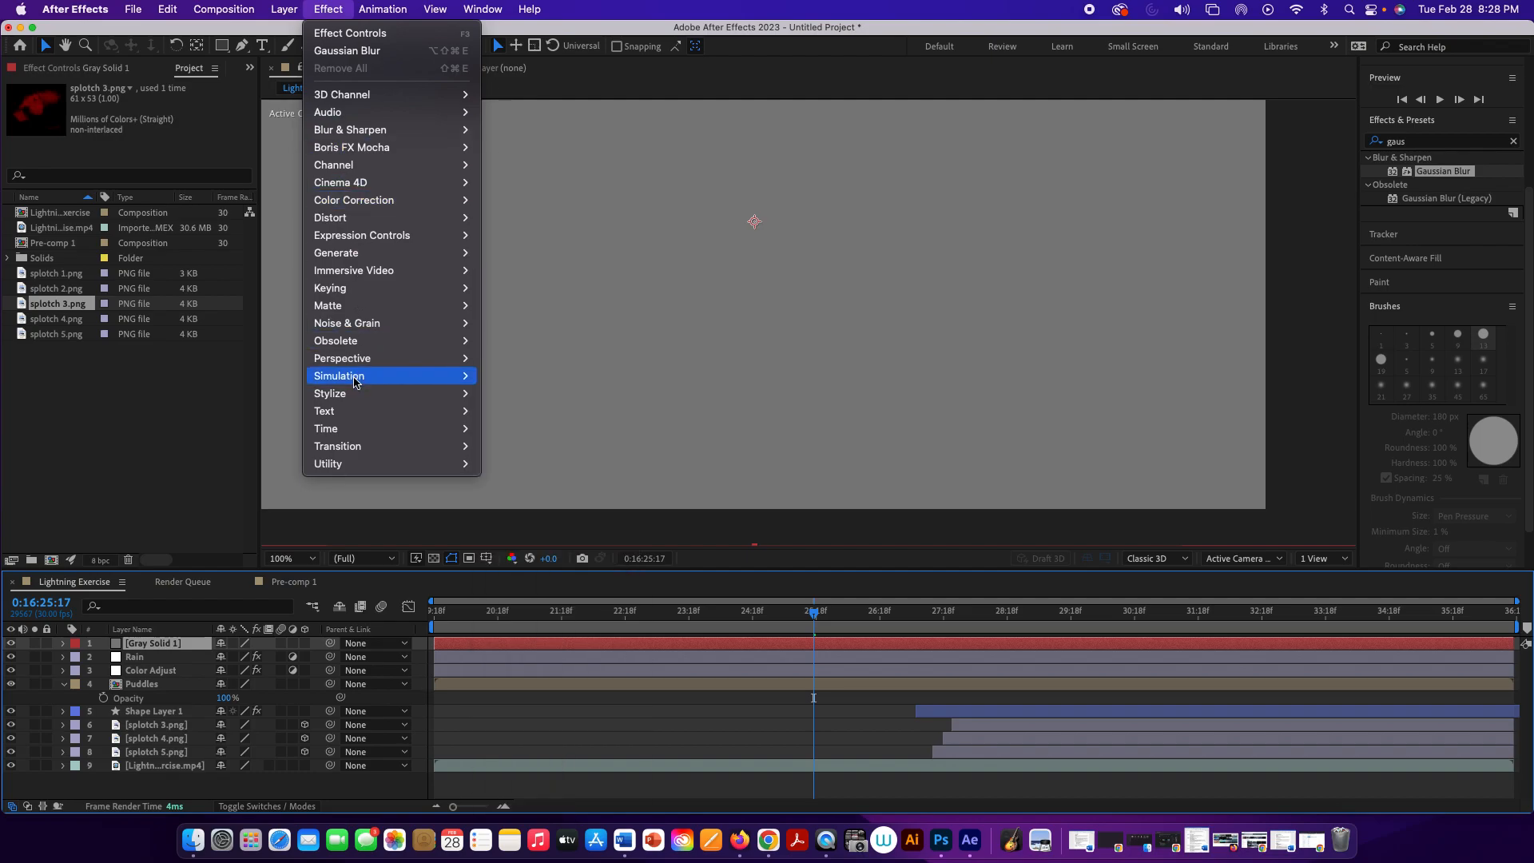
pyautogui.moveTo(355, 385)
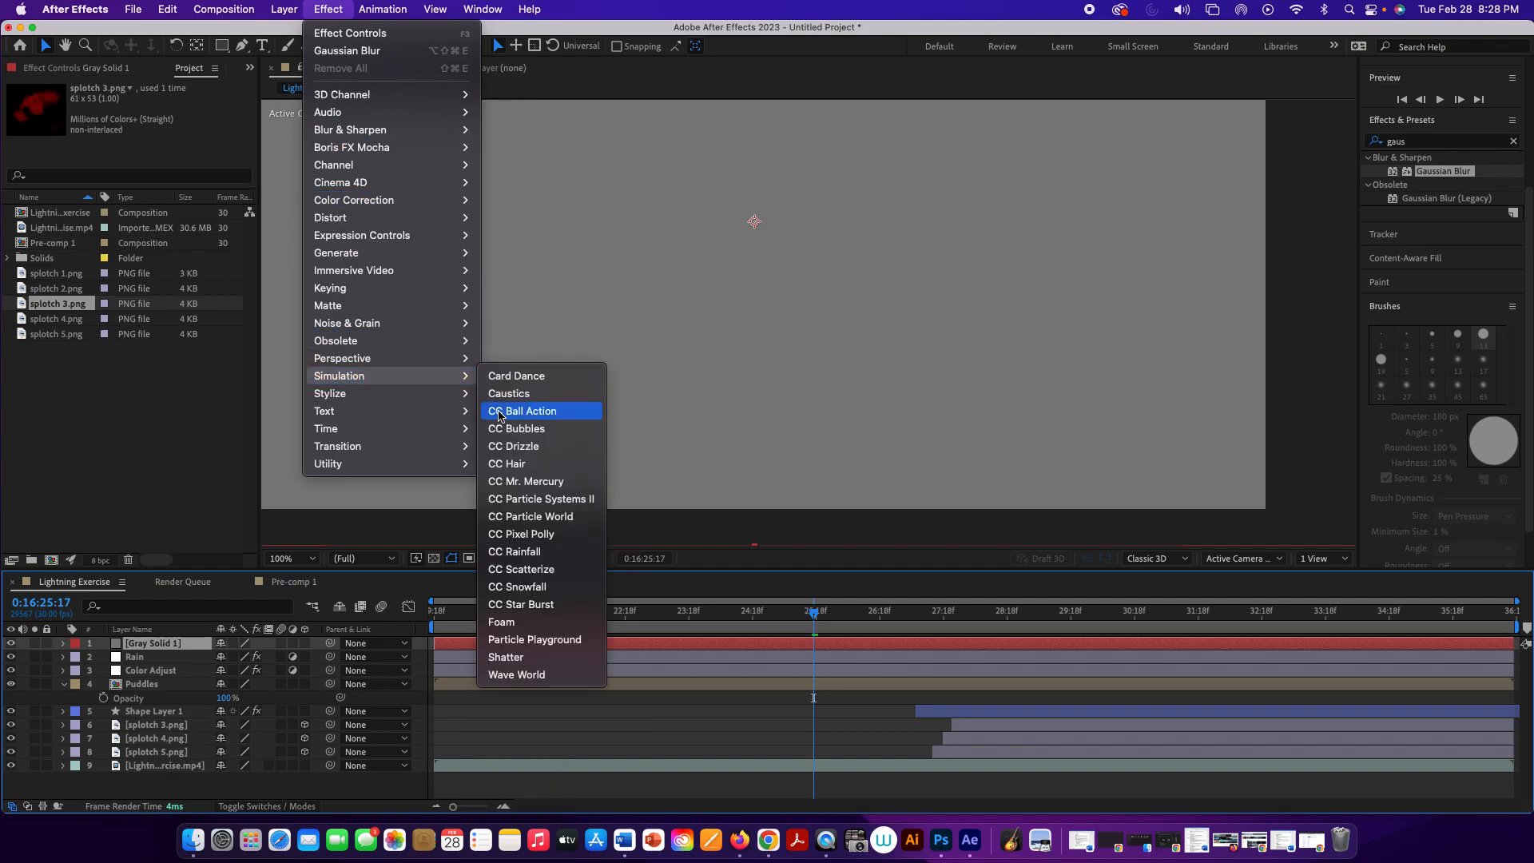
pyautogui.click(506, 445)
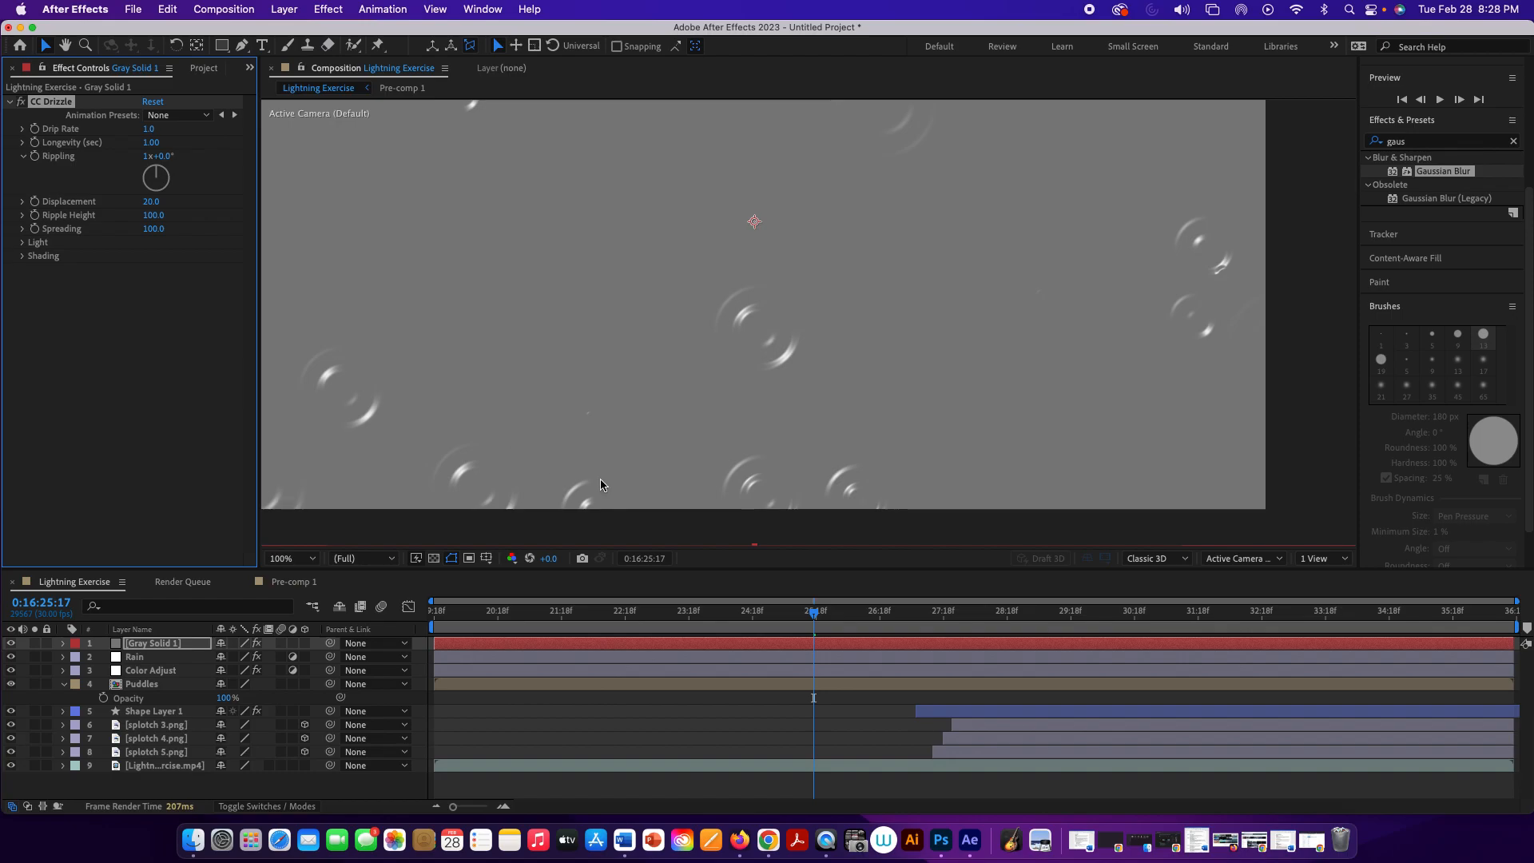
pyautogui.press('space')
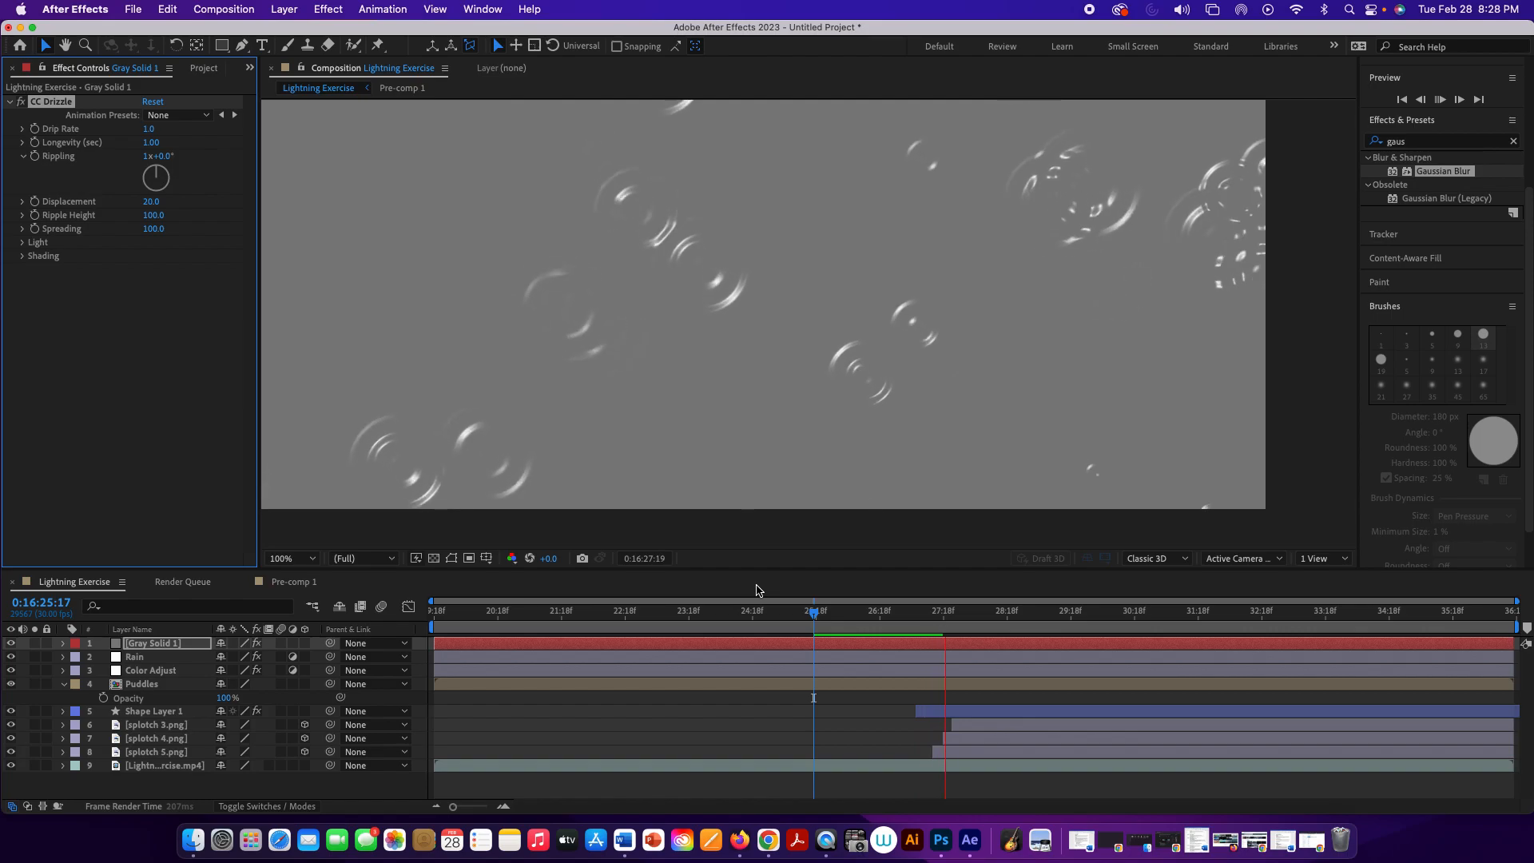
pyautogui.press('space')
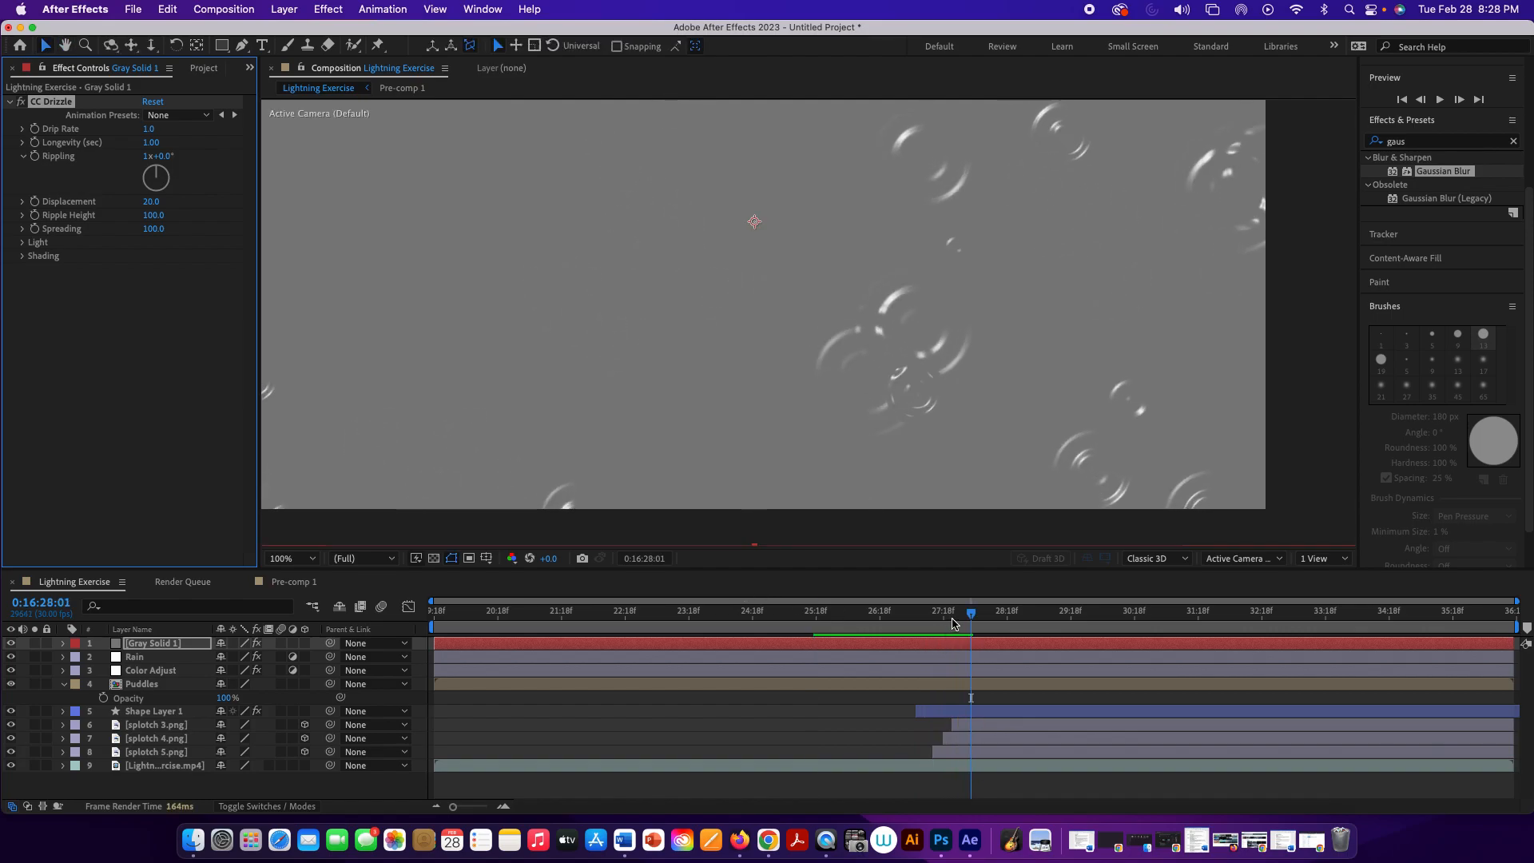
# Step: At 0:16:26:21, make the gray solid a 3D layer and tilt it back about its horizontal axis
pyautogui.moveTo(967, 616); pyautogui.dragTo(886, 613)
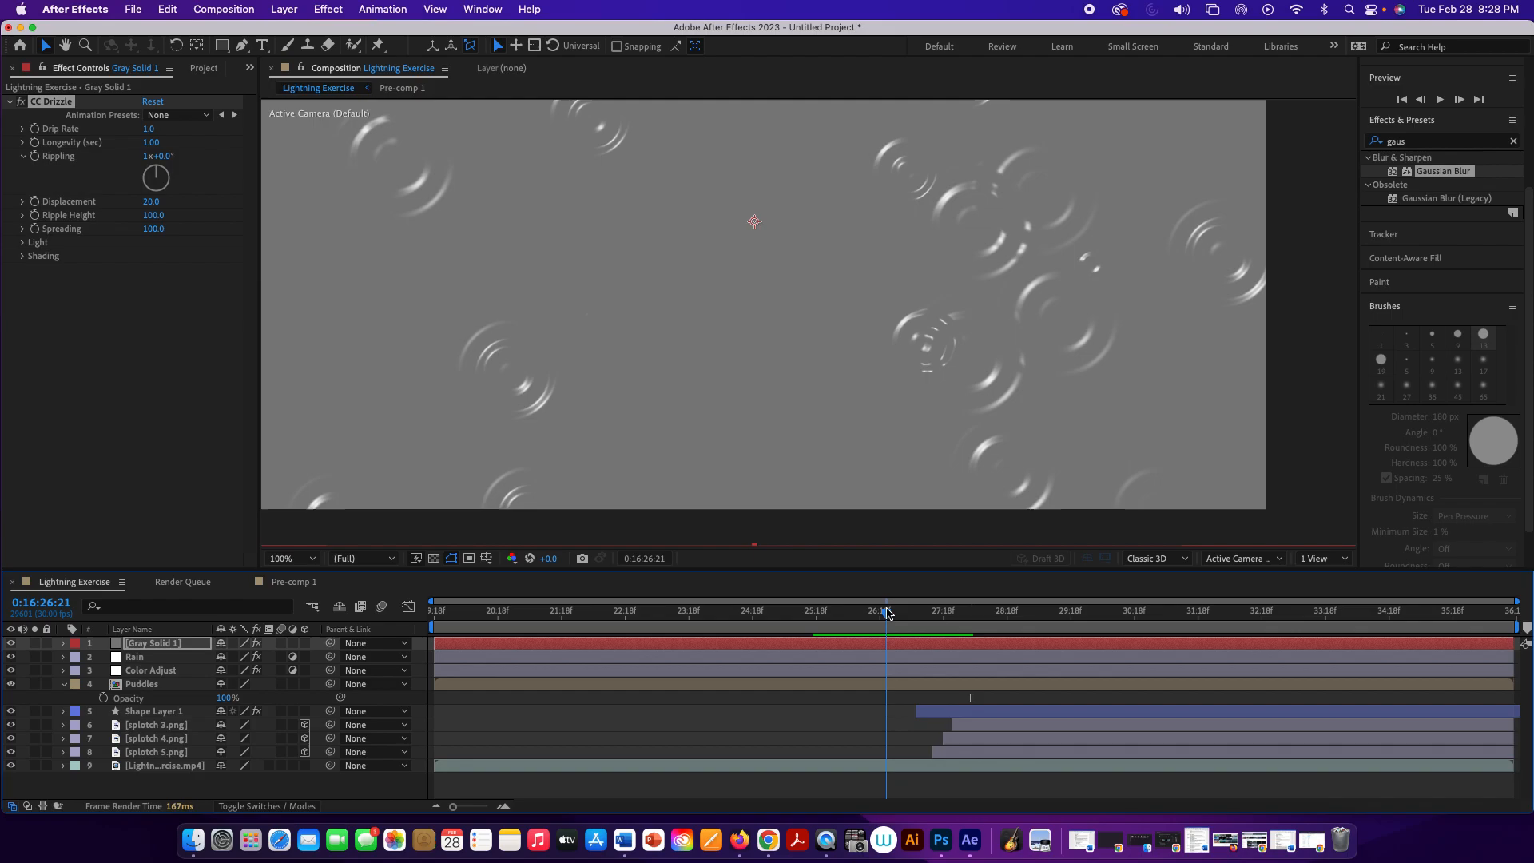
pyautogui.click(304, 643)
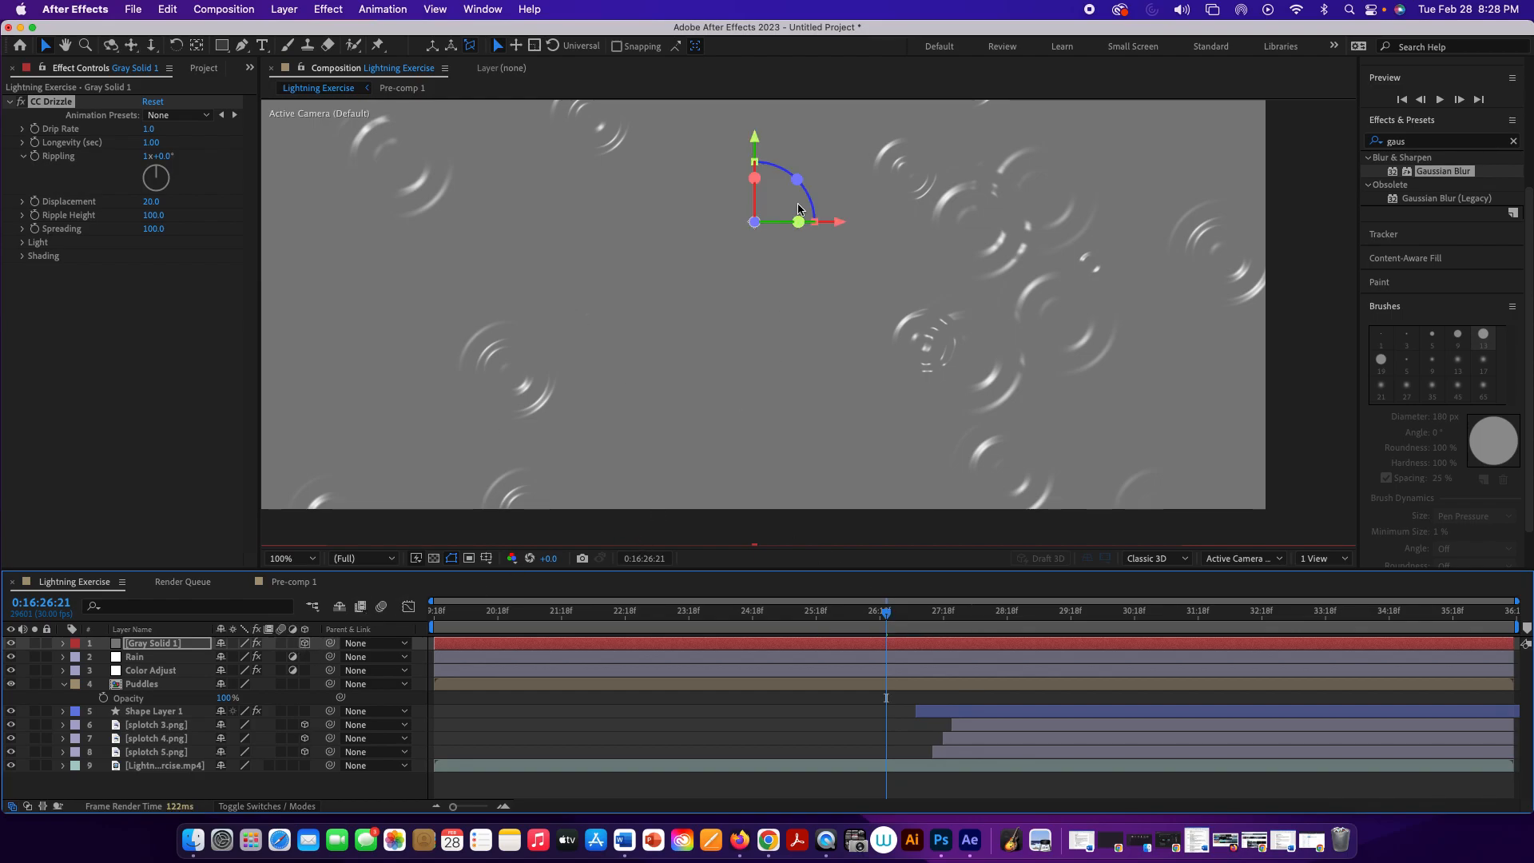
pyautogui.moveTo(800, 180); pyautogui.dragTo(754, 221)
pyautogui.press('super+z')
pyautogui.moveTo(758, 130); pyautogui.dragTo(755, 130)
pyautogui.moveTo(754, 221); pyautogui.dragTo(754, 221)
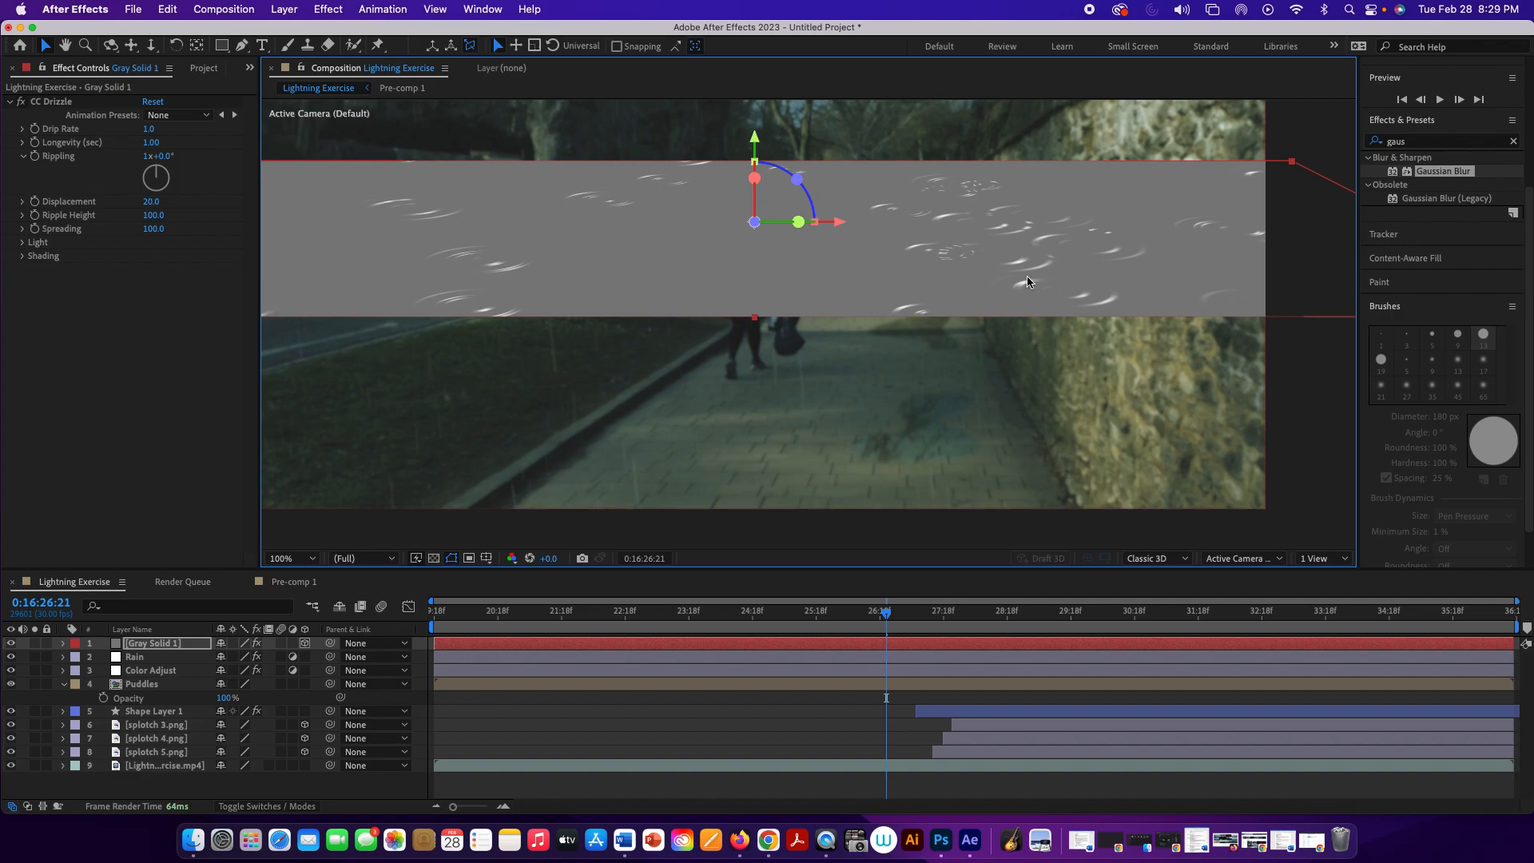
# Step: Scale, rotate and position the tilted gray solid to cover the near pavement between the curb and the stone wall
pyautogui.press(',')
pyautogui.moveTo(1115, 277); pyautogui.dragTo(854, 420)
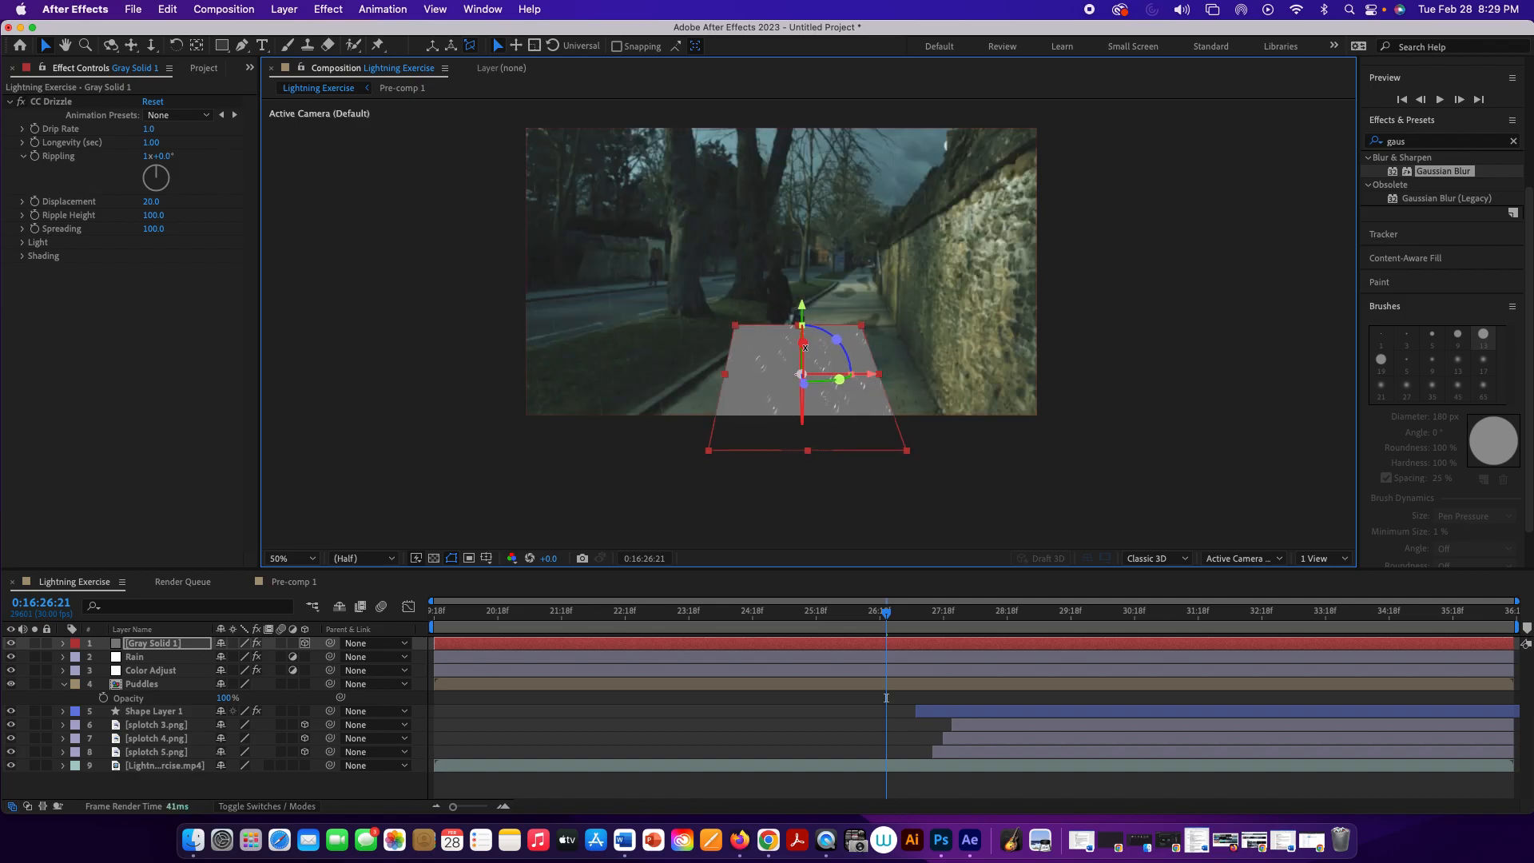
pyautogui.moveTo(804, 346); pyautogui.dragTo(882, 355)
pyautogui.moveTo(752, 382); pyautogui.dragTo(712, 376)
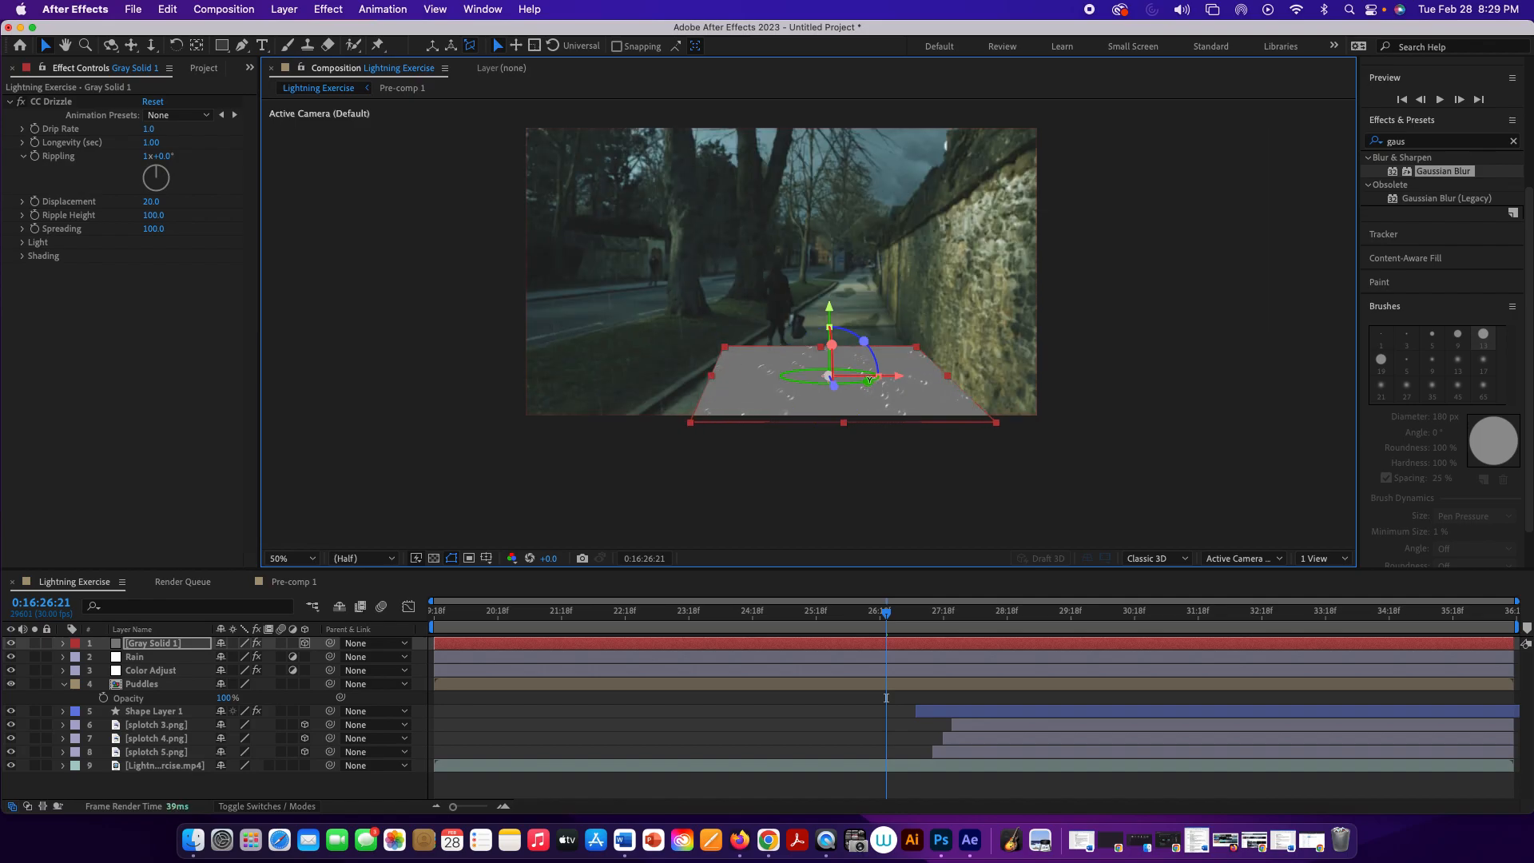
pyautogui.moveTo(827, 375); pyautogui.dragTo(892, 395)
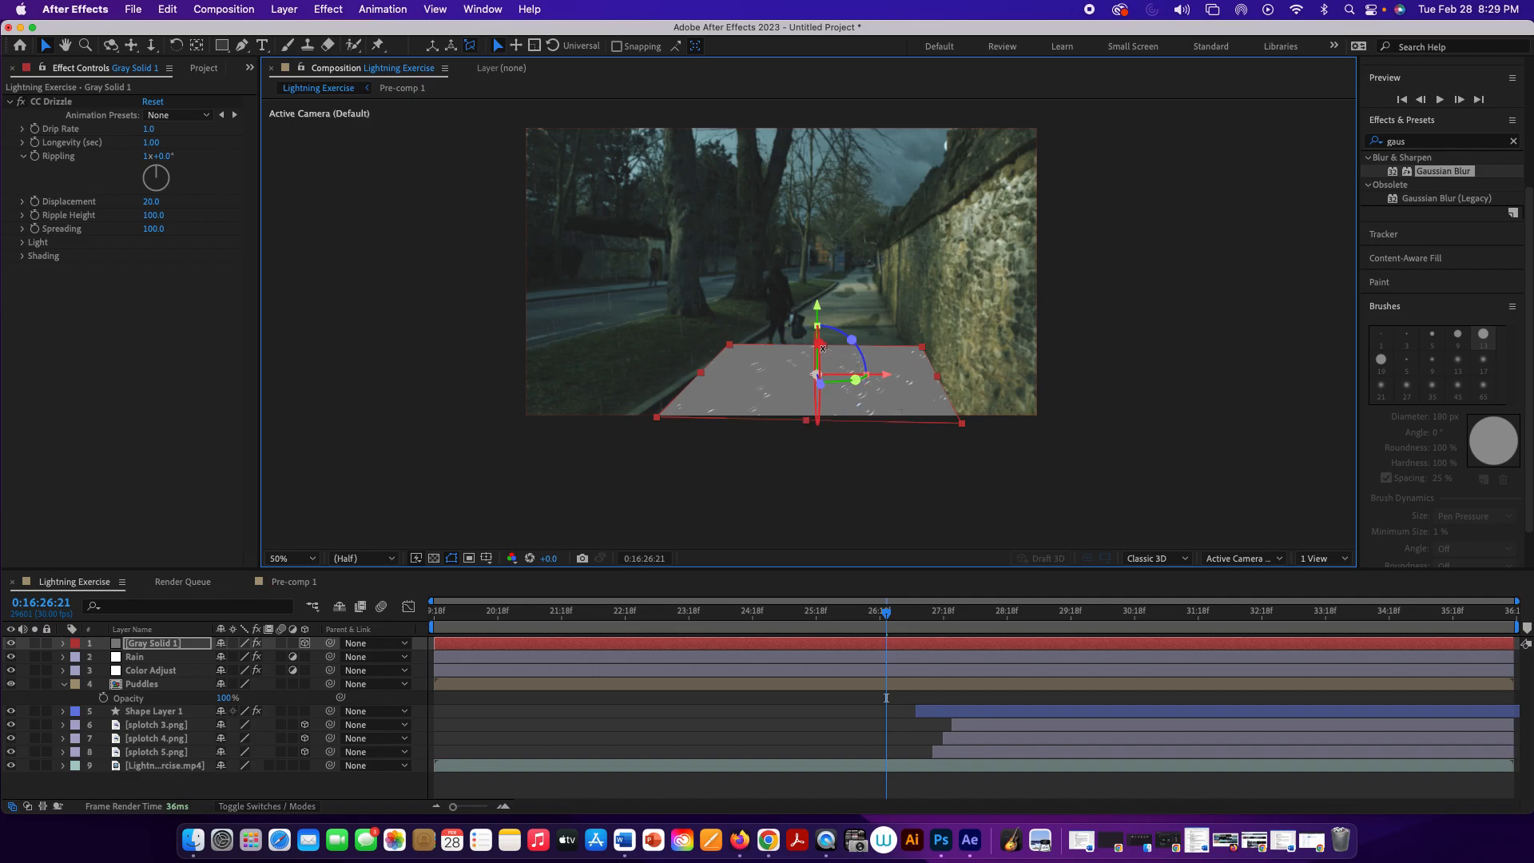
pyautogui.moveTo(816, 374); pyautogui.dragTo(880, 391)
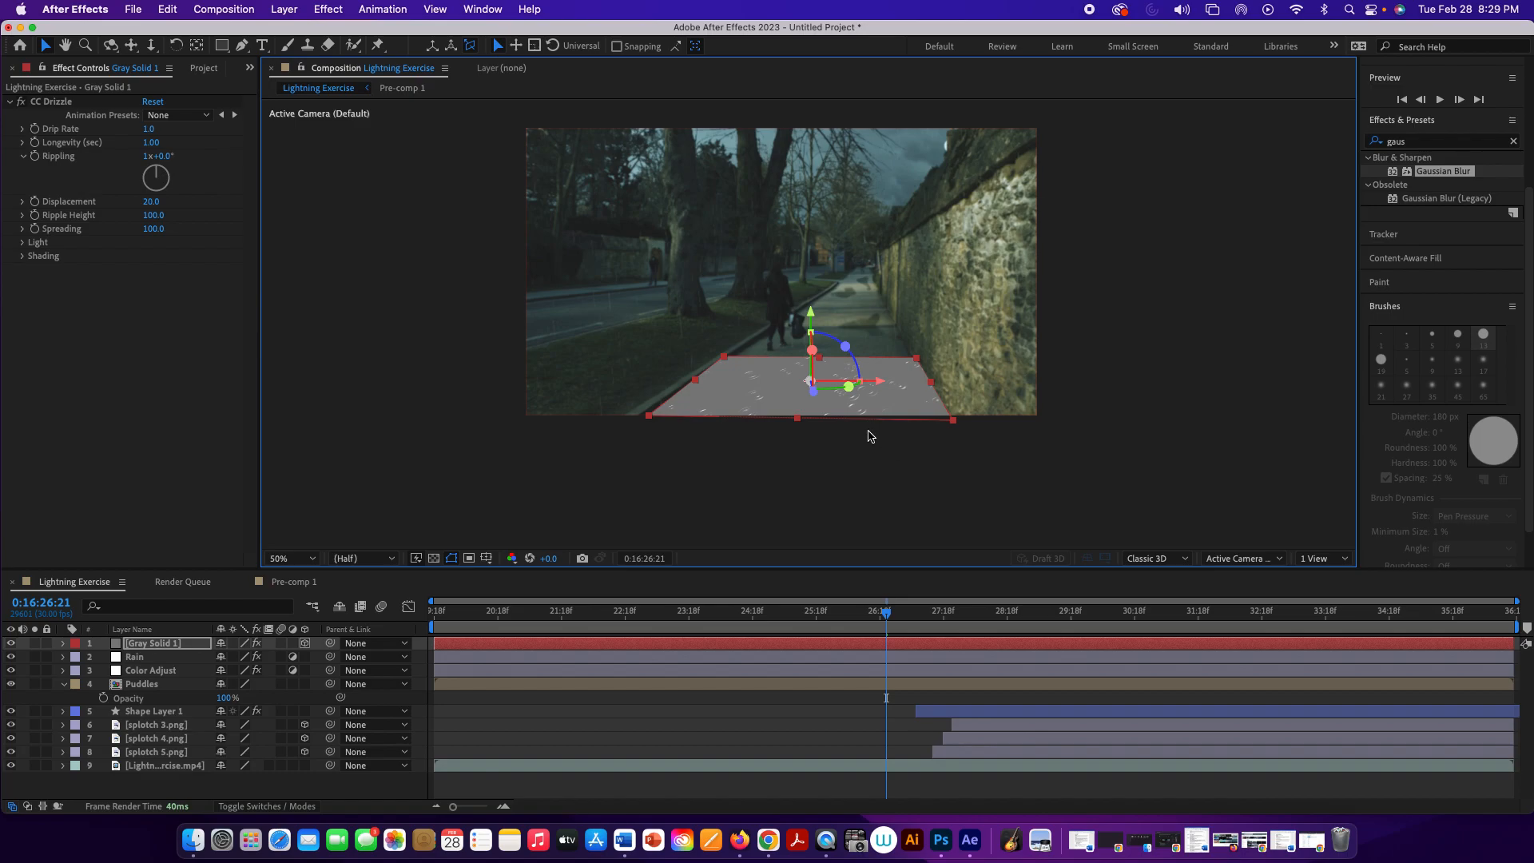
# Step: Move the gray solid between the Color Adjust and Puddles layers and set its blending mode to Overlay
pyautogui.rightClick(186, 647)
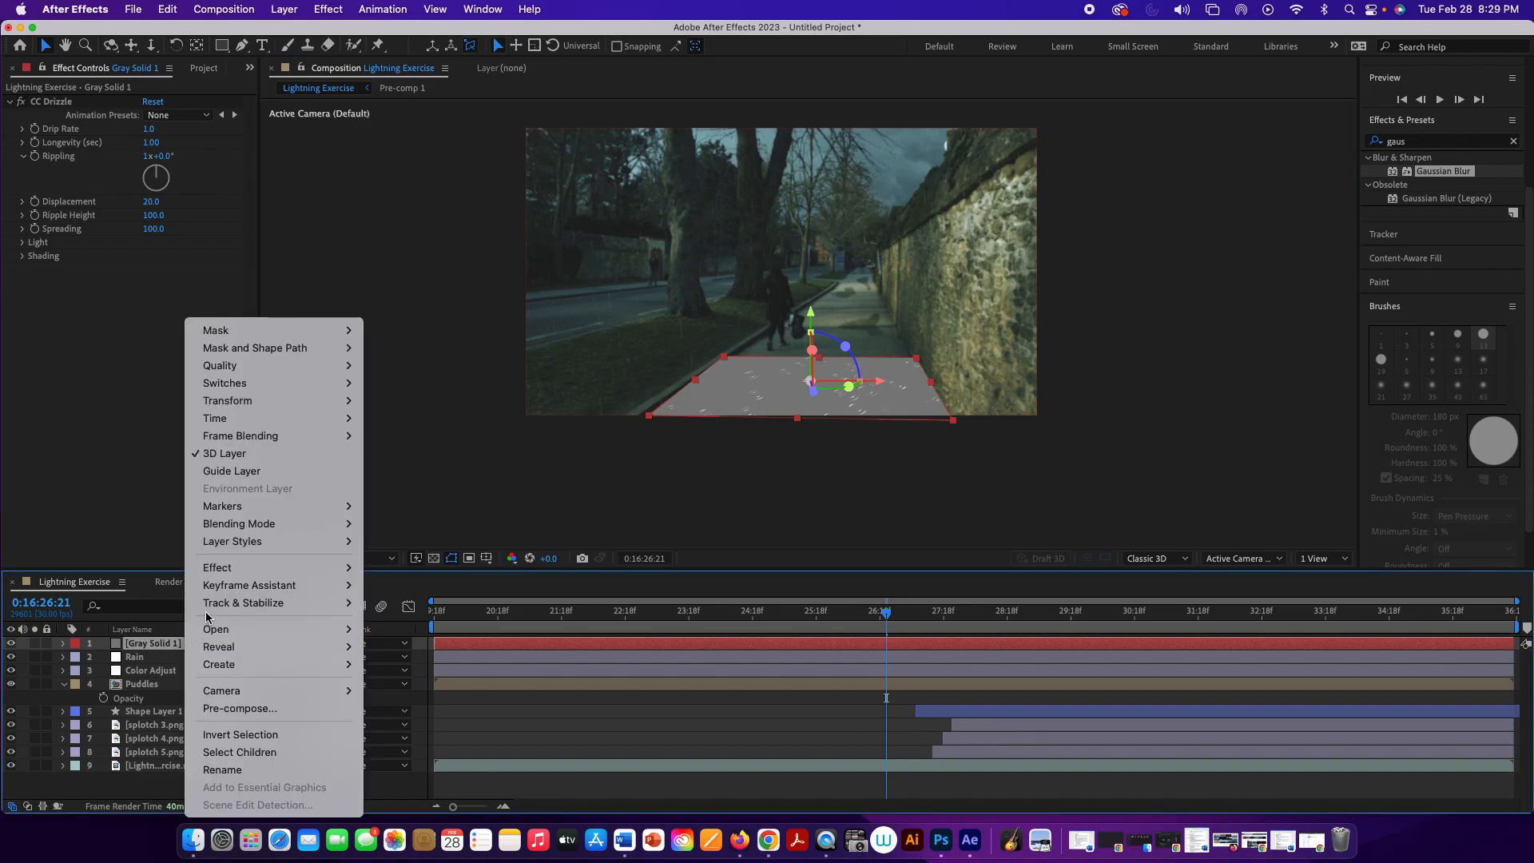
pyautogui.click(151, 552)
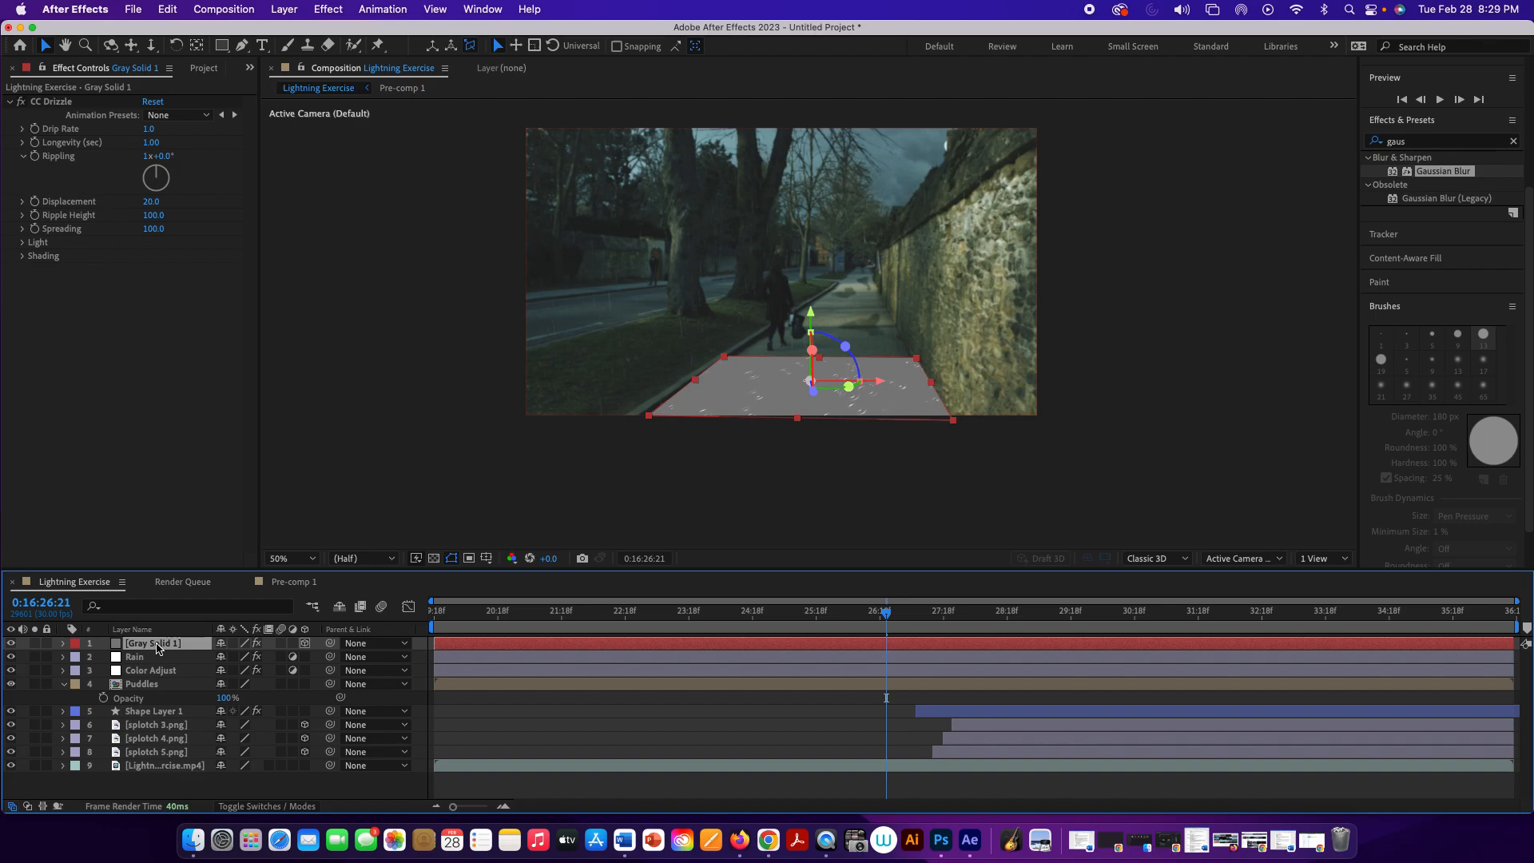
pyautogui.moveTo(158, 648); pyautogui.dragTo(155, 676)
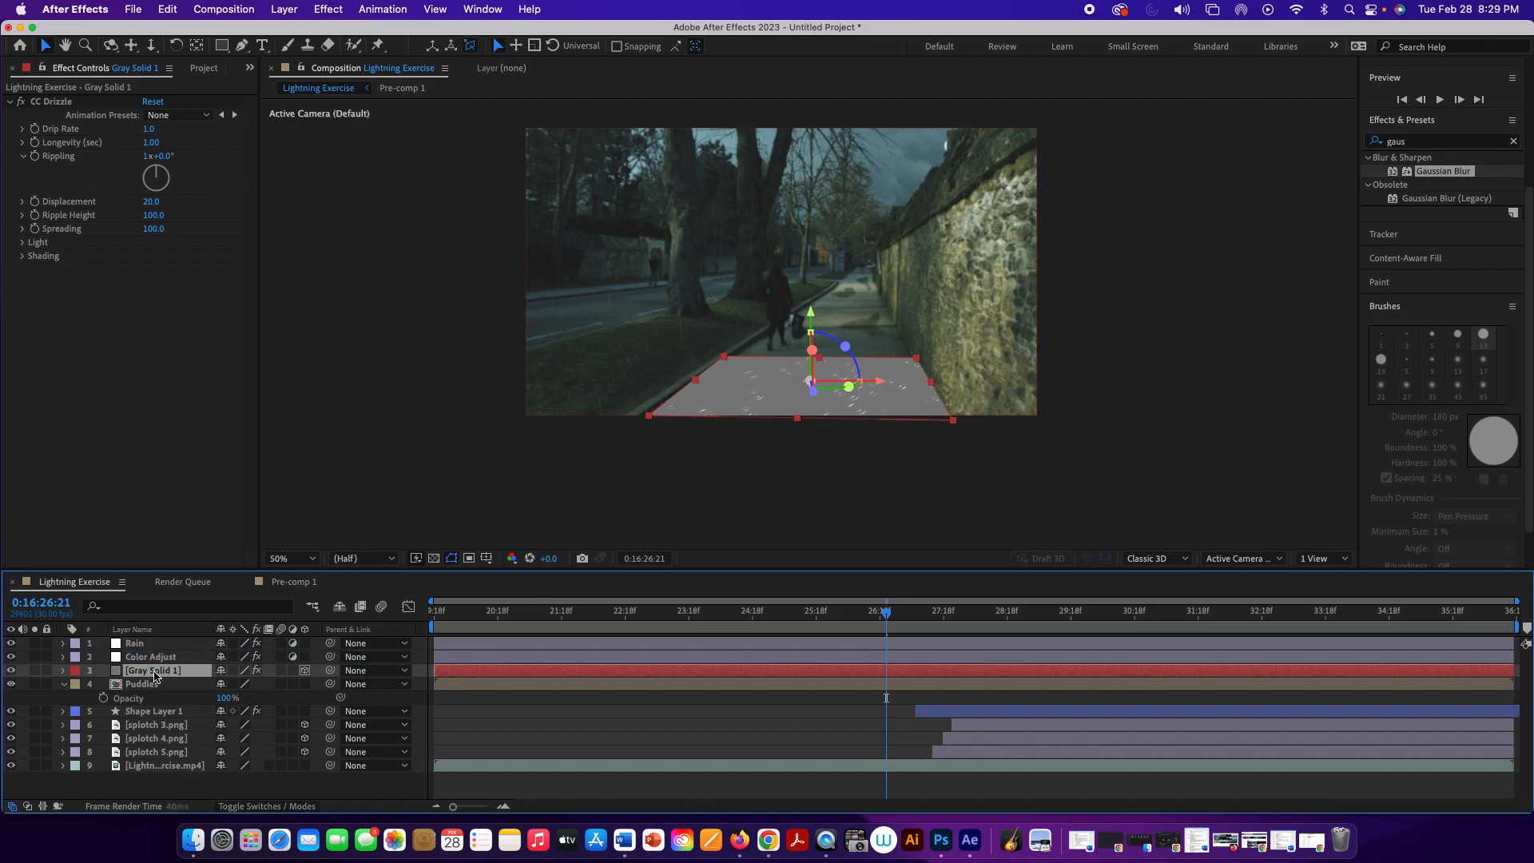
pyautogui.rightClick(155, 676)
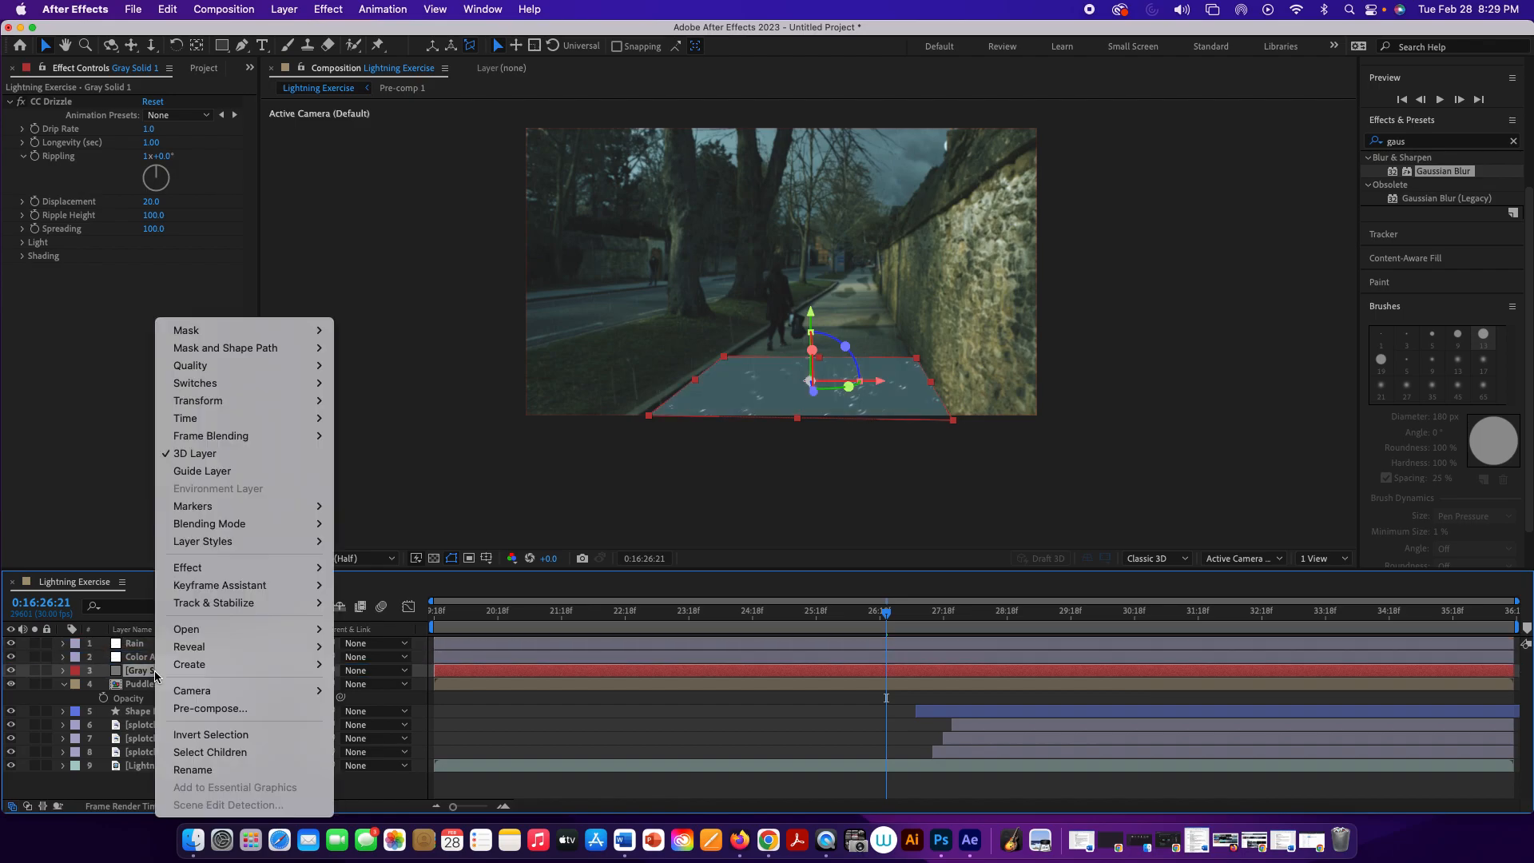
pyautogui.moveTo(234, 524)
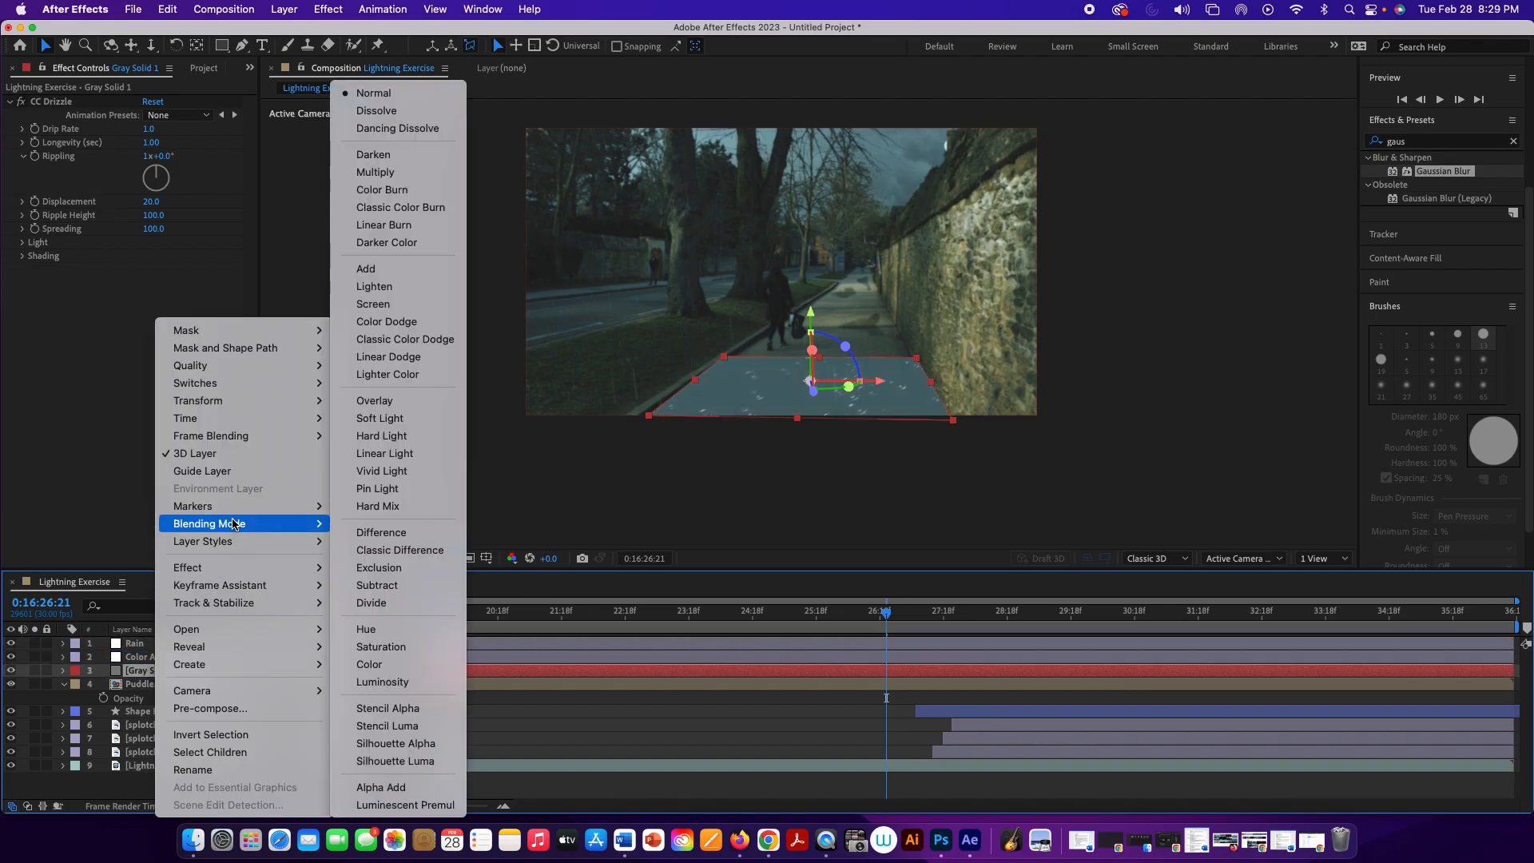
pyautogui.click(418, 401)
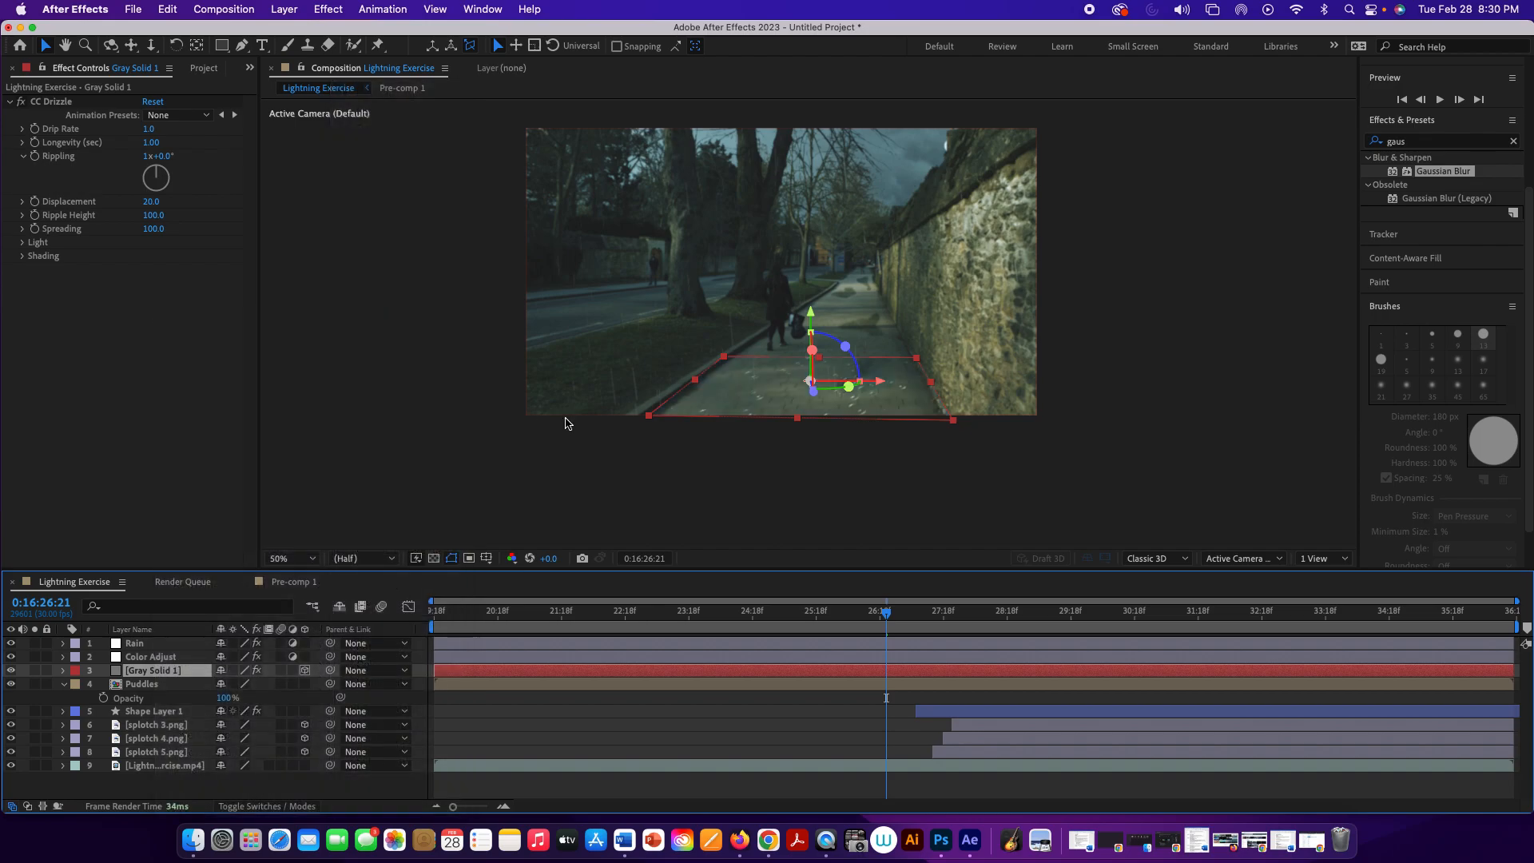
# Step: Preview the blended rain ripples on the pavement, first at 50% and again at 100% magnification
pyautogui.click(572, 458)
pyautogui.press('space')
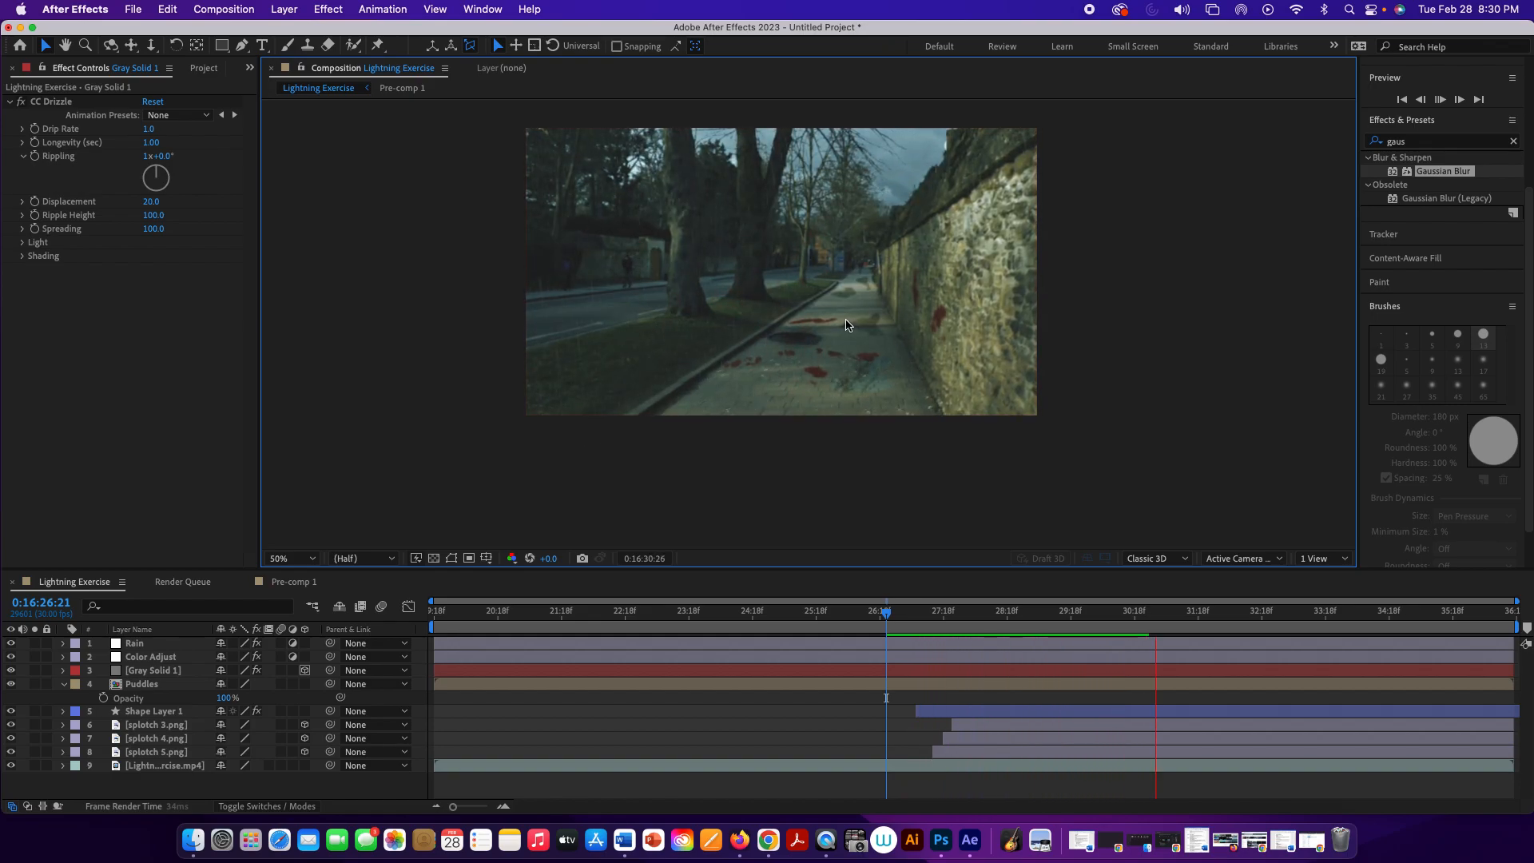
pyautogui.press('space')
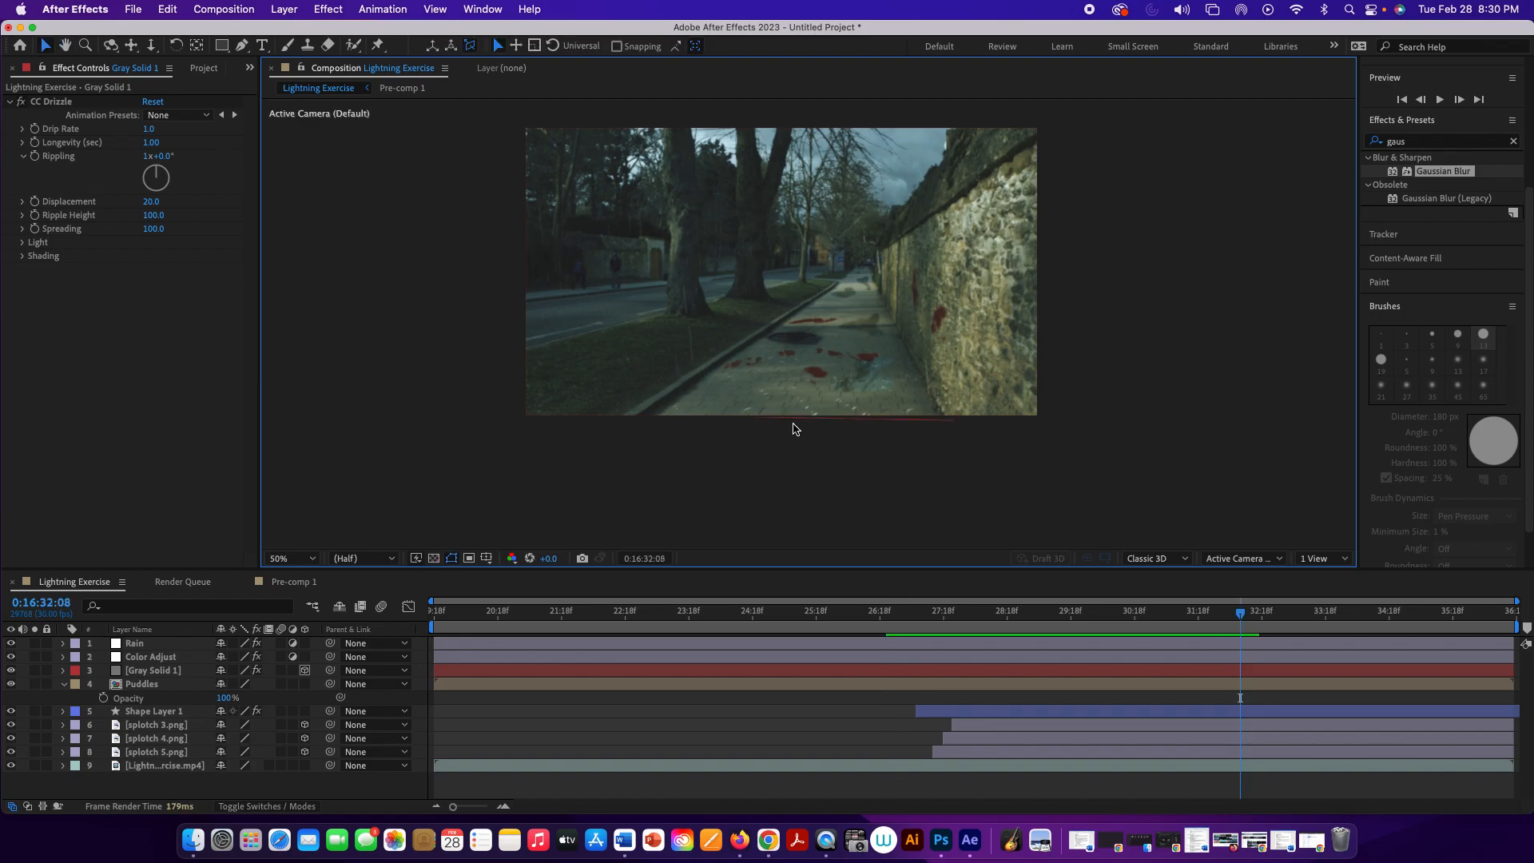
pyautogui.scroll(-3, 792, 404)
pyautogui.scroll(5, 791, 404)
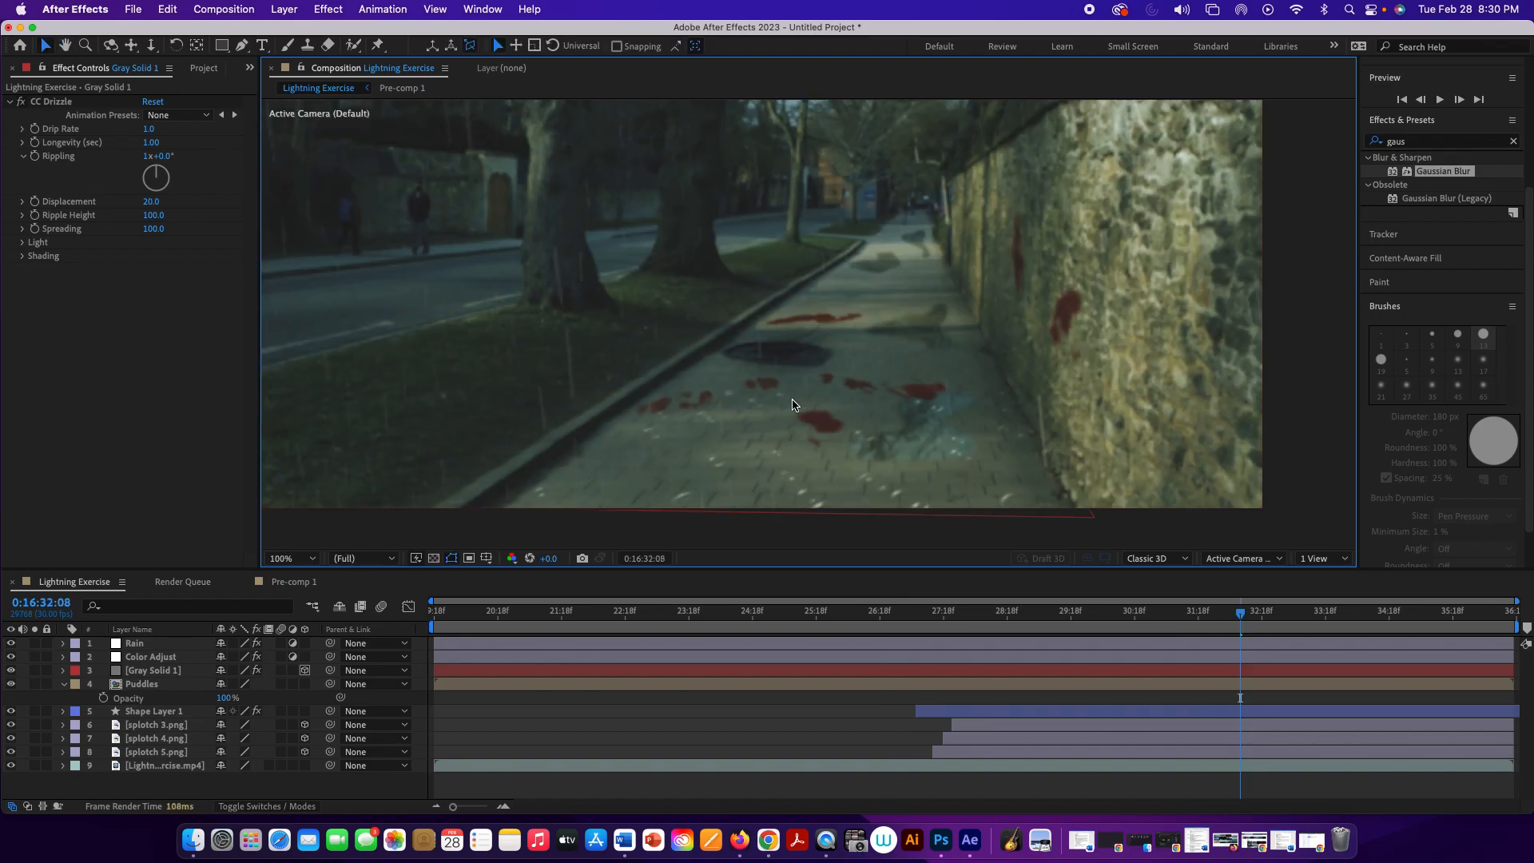
pyautogui.press('space')
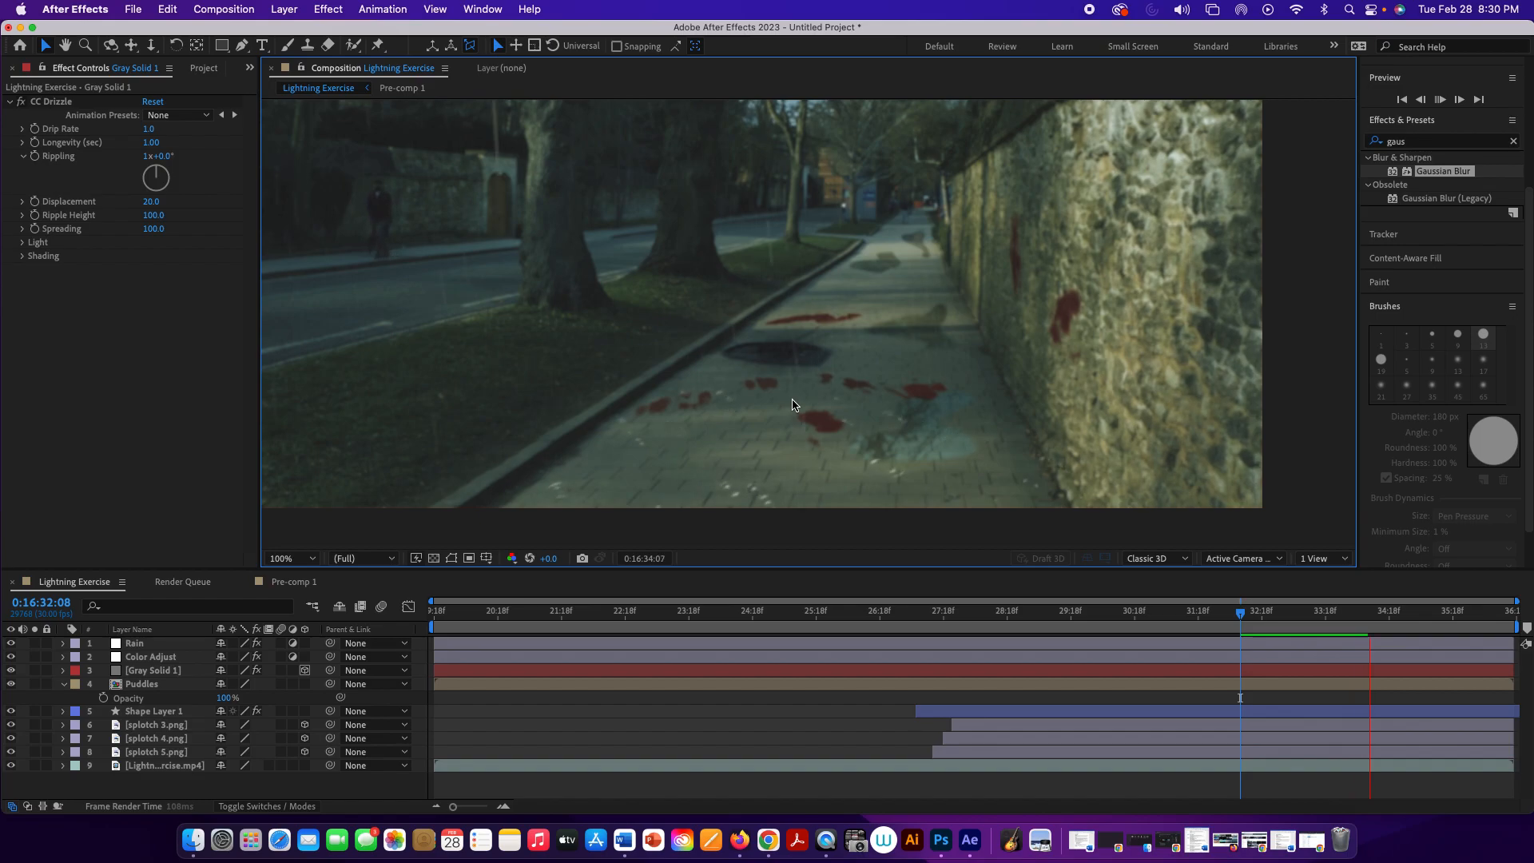
pyautogui.press('space')
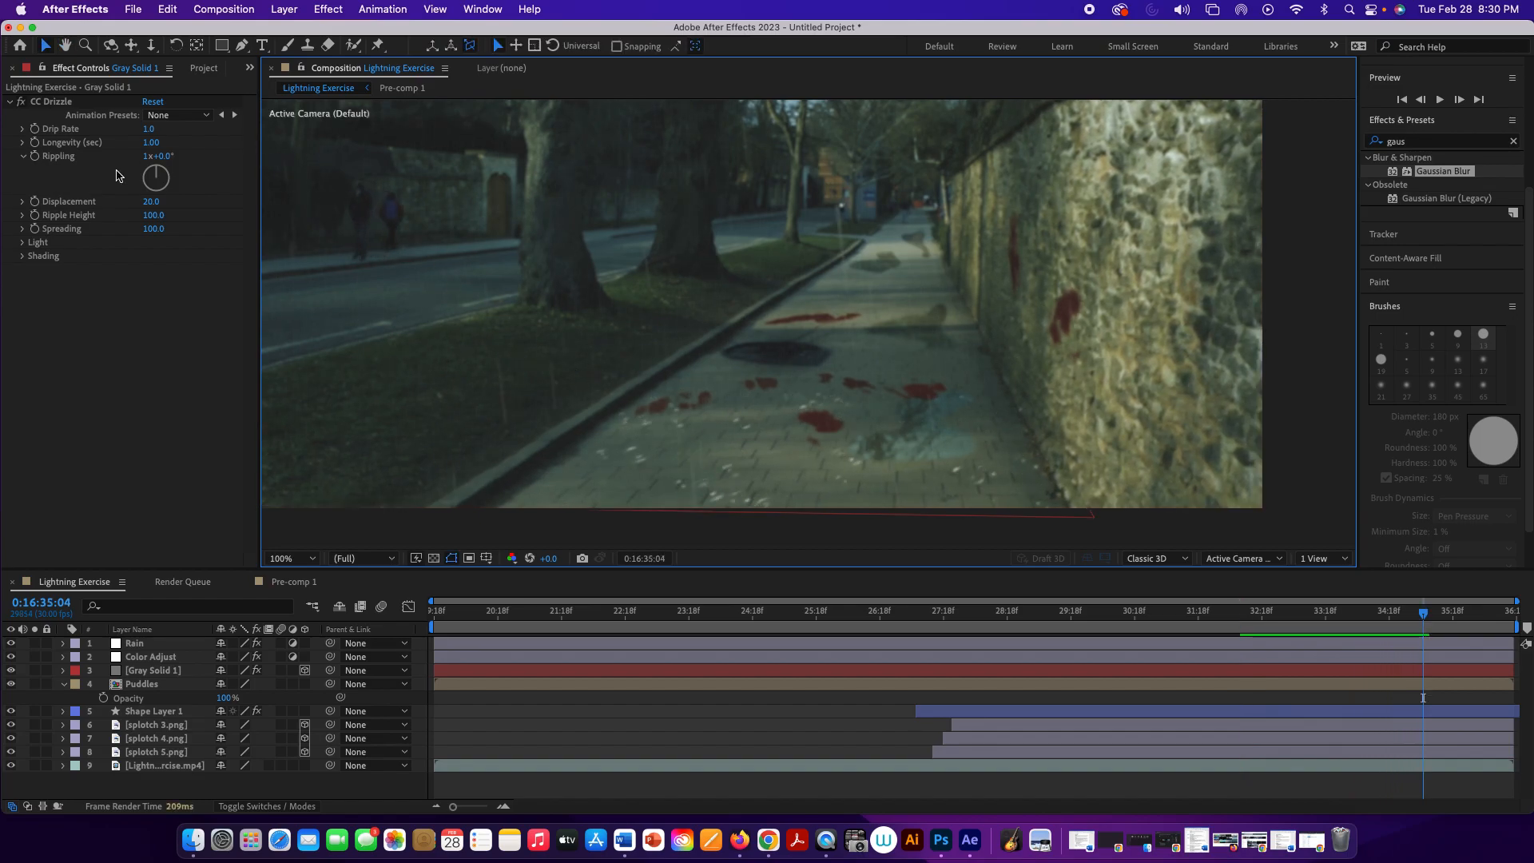
# Step: Set the CC Drizzle Rippling to 264°, Longevity to 0.81 seconds and Drip Rate to 1.3 while previewing
pyautogui.press('space')
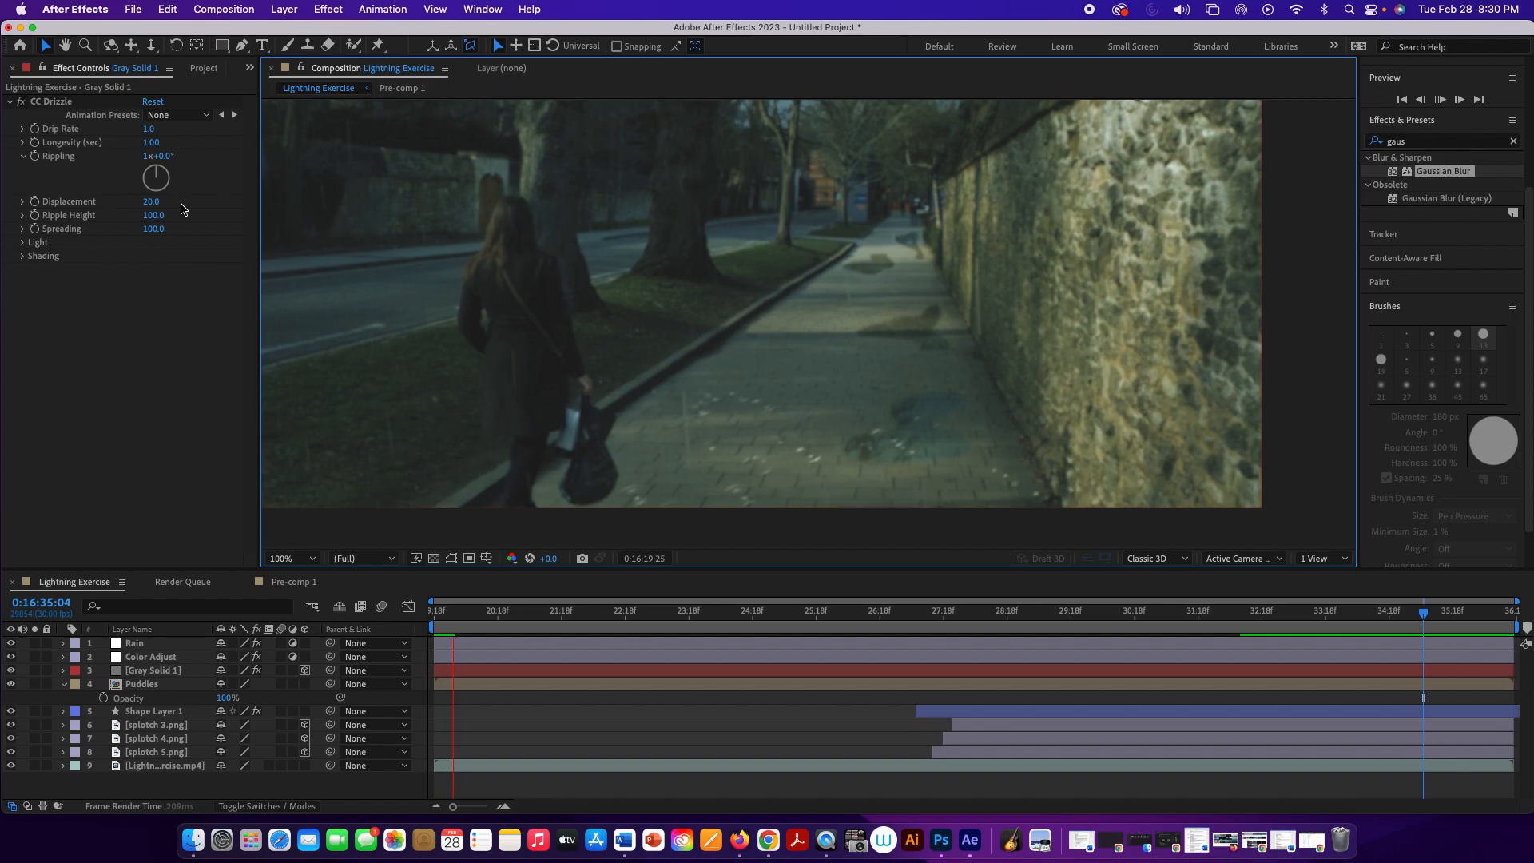
pyautogui.click(157, 174)
pyautogui.moveTo(157, 173); pyautogui.dragTo(146, 182)
pyautogui.press('space')
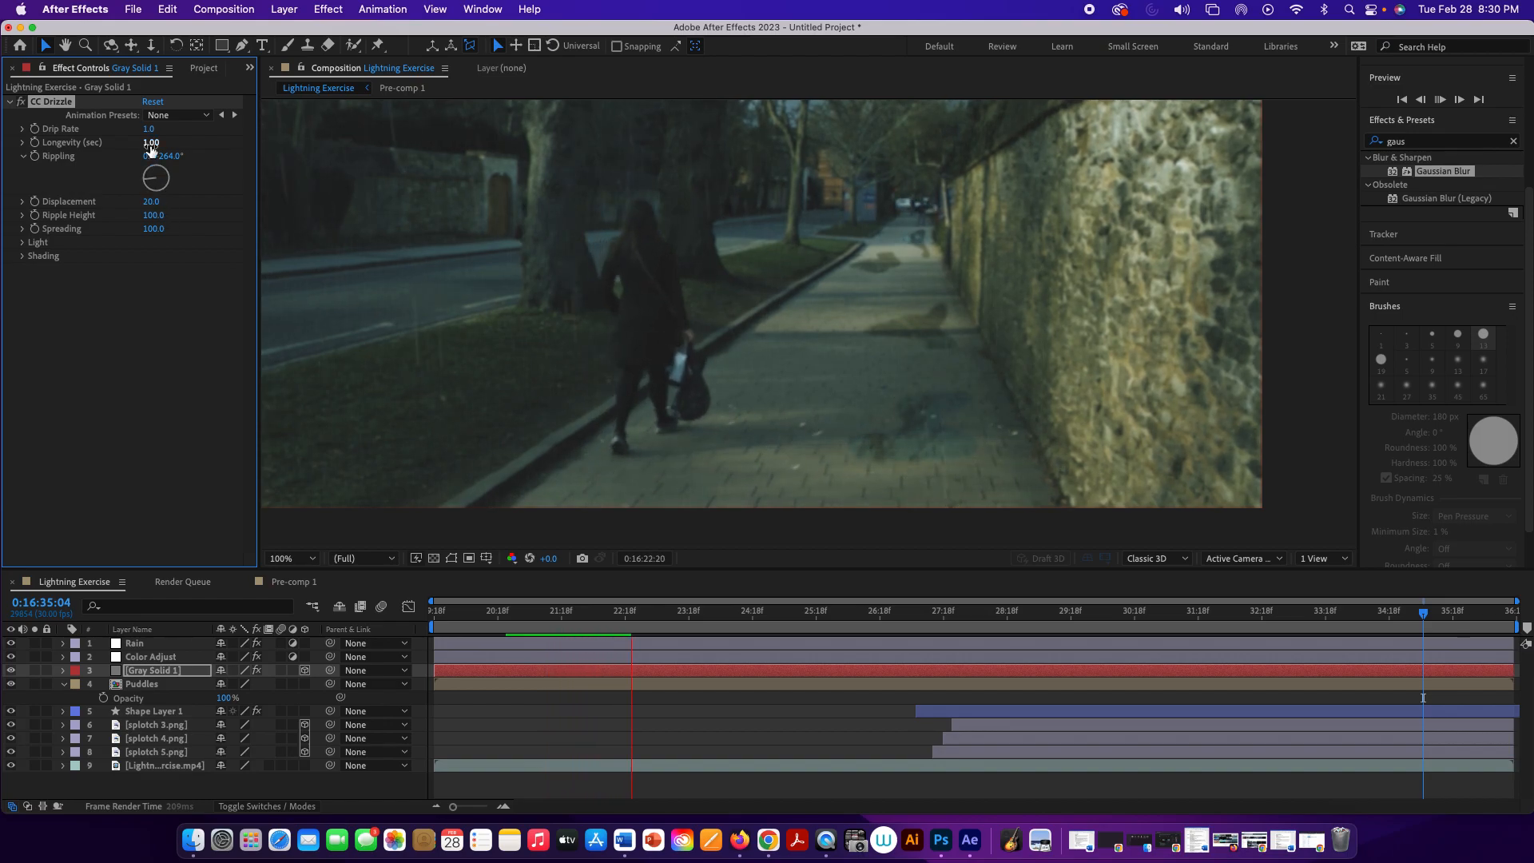
pyautogui.moveTo(151, 148); pyautogui.dragTo(135, 146)
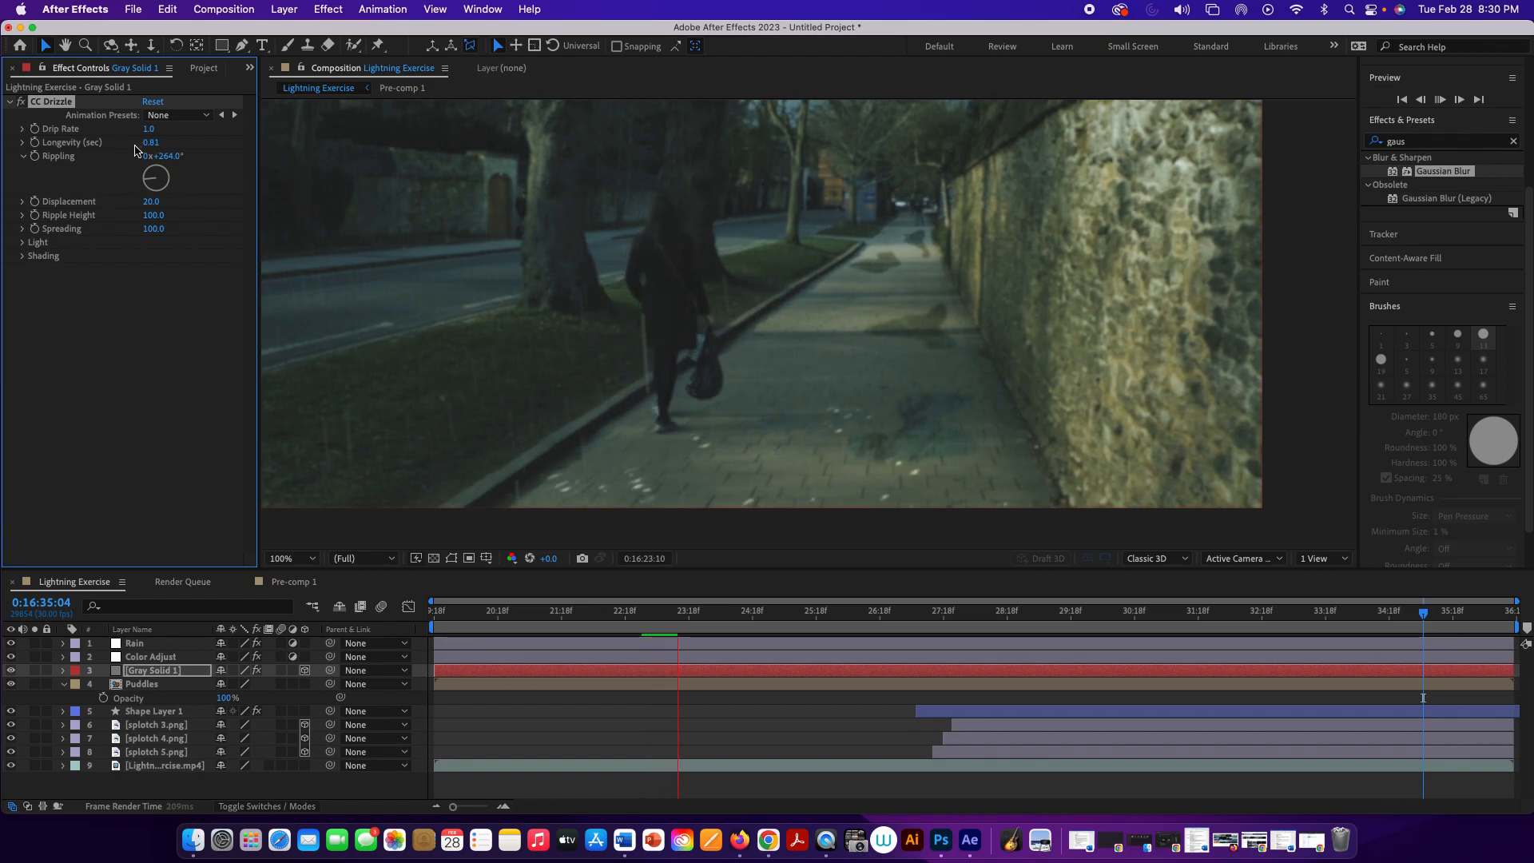
pyautogui.moveTo(151, 134); pyautogui.dragTo(167, 134)
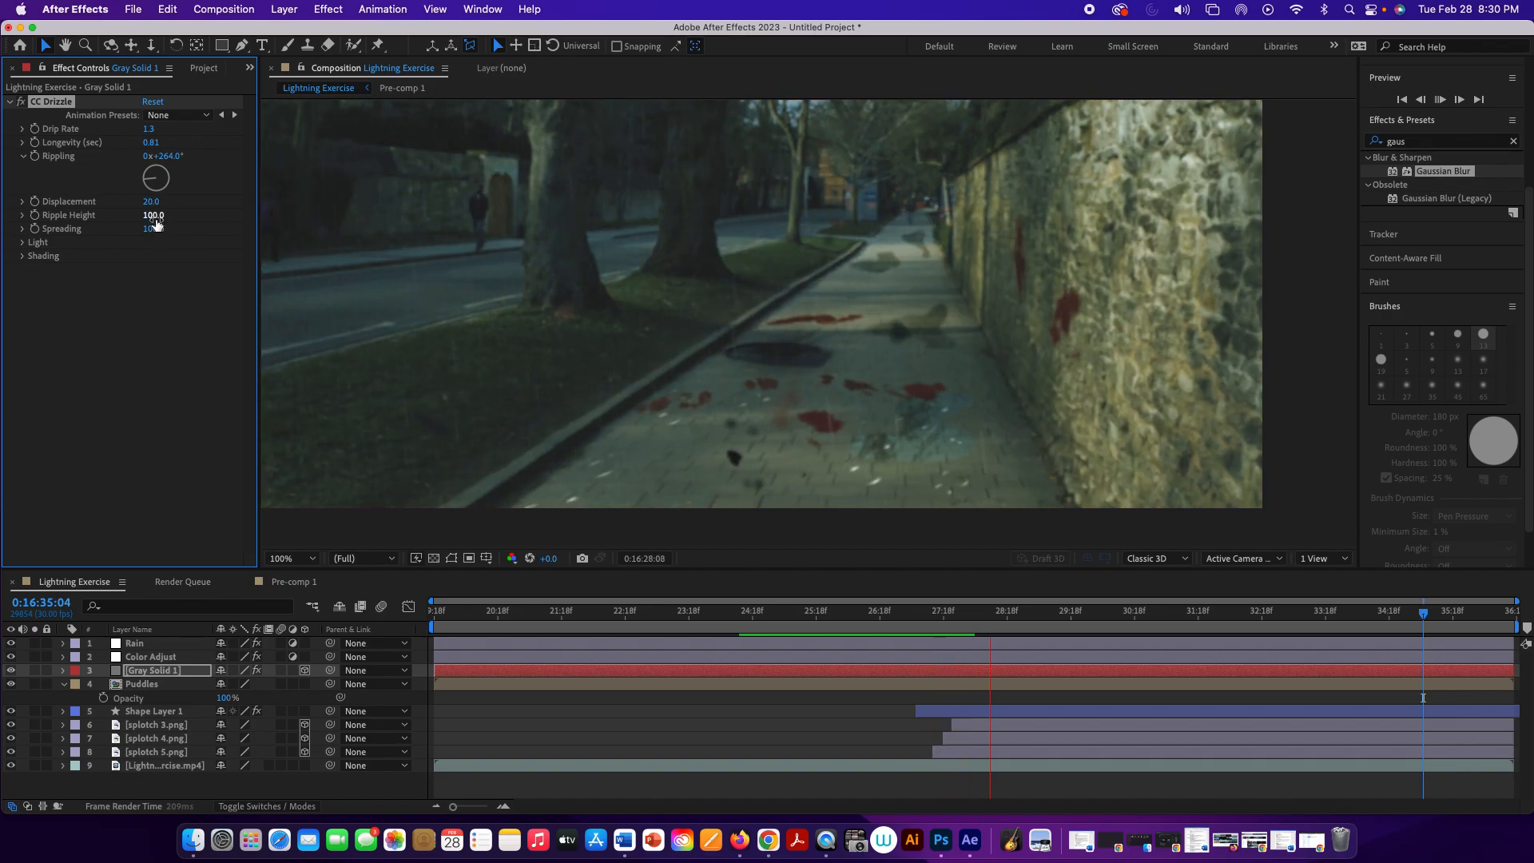
# Step: Lower the CC Drizzle Ripple Height to 82 and Spreading to 81
pyautogui.moveTo(157, 225); pyautogui.dragTo(144, 219)
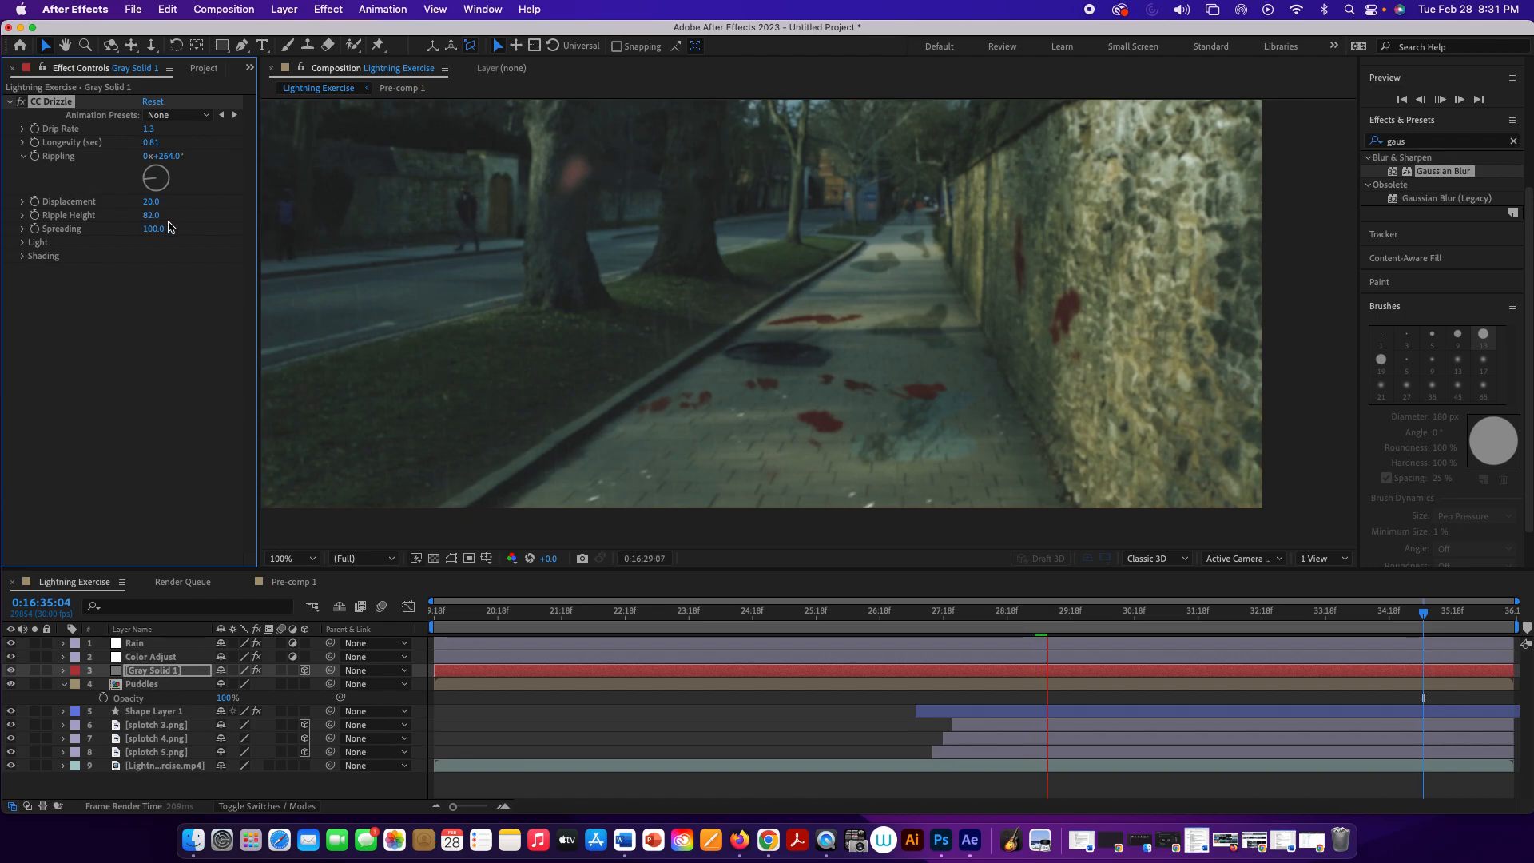
pyautogui.click(157, 215)
pyautogui.moveTo(159, 234); pyautogui.dragTo(144, 233)
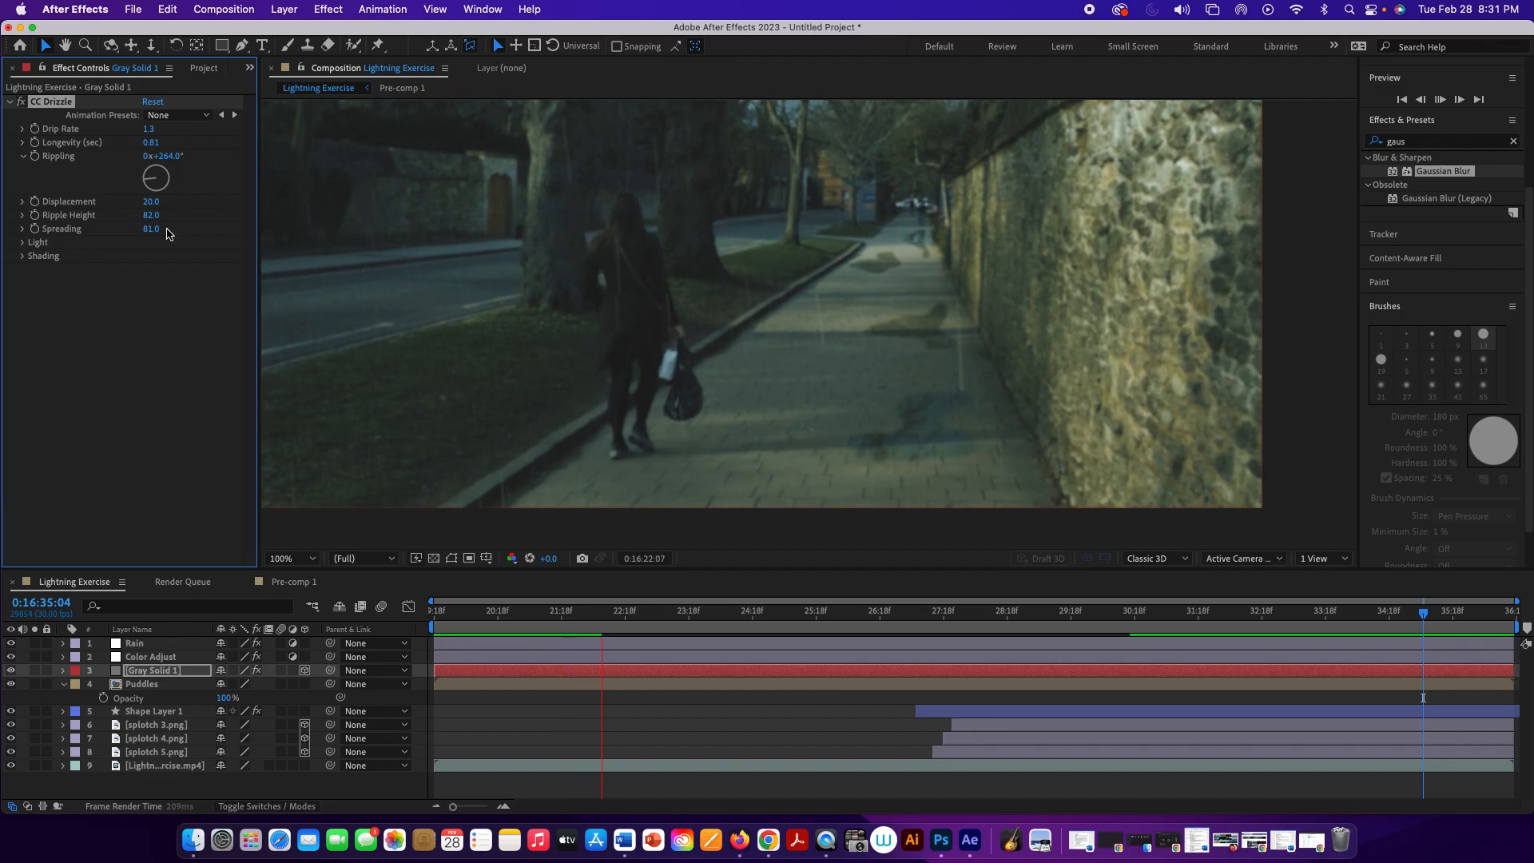
# Step: Set the CC Drizzle Light Intensity to 81 and Light Direction to -70°, stopping the preview at 0:16:34:16
pyautogui.click(22, 243)
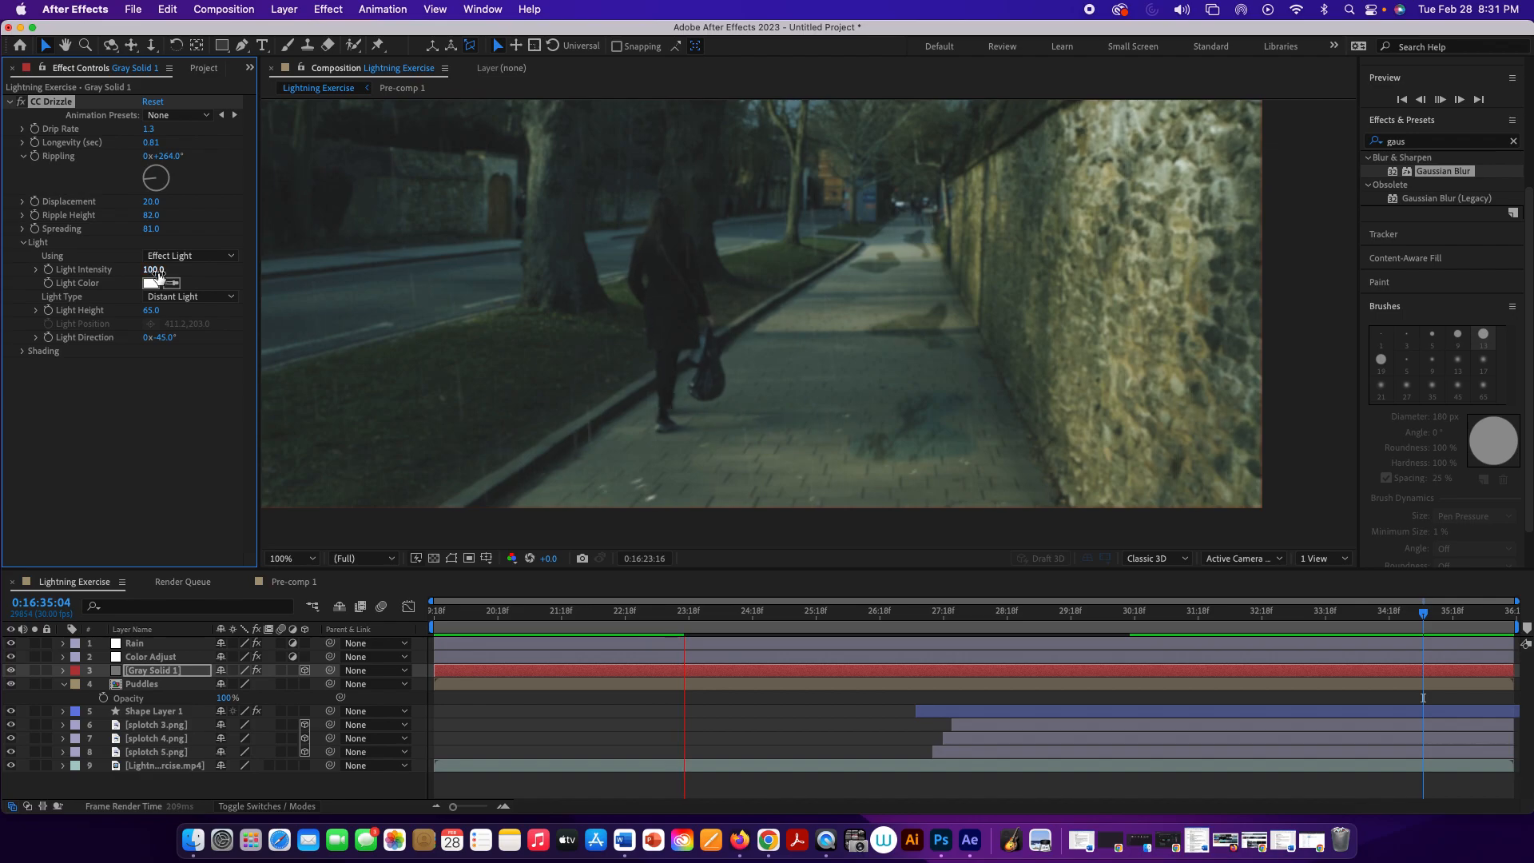
pyautogui.moveTo(159, 277); pyautogui.dragTo(142, 270)
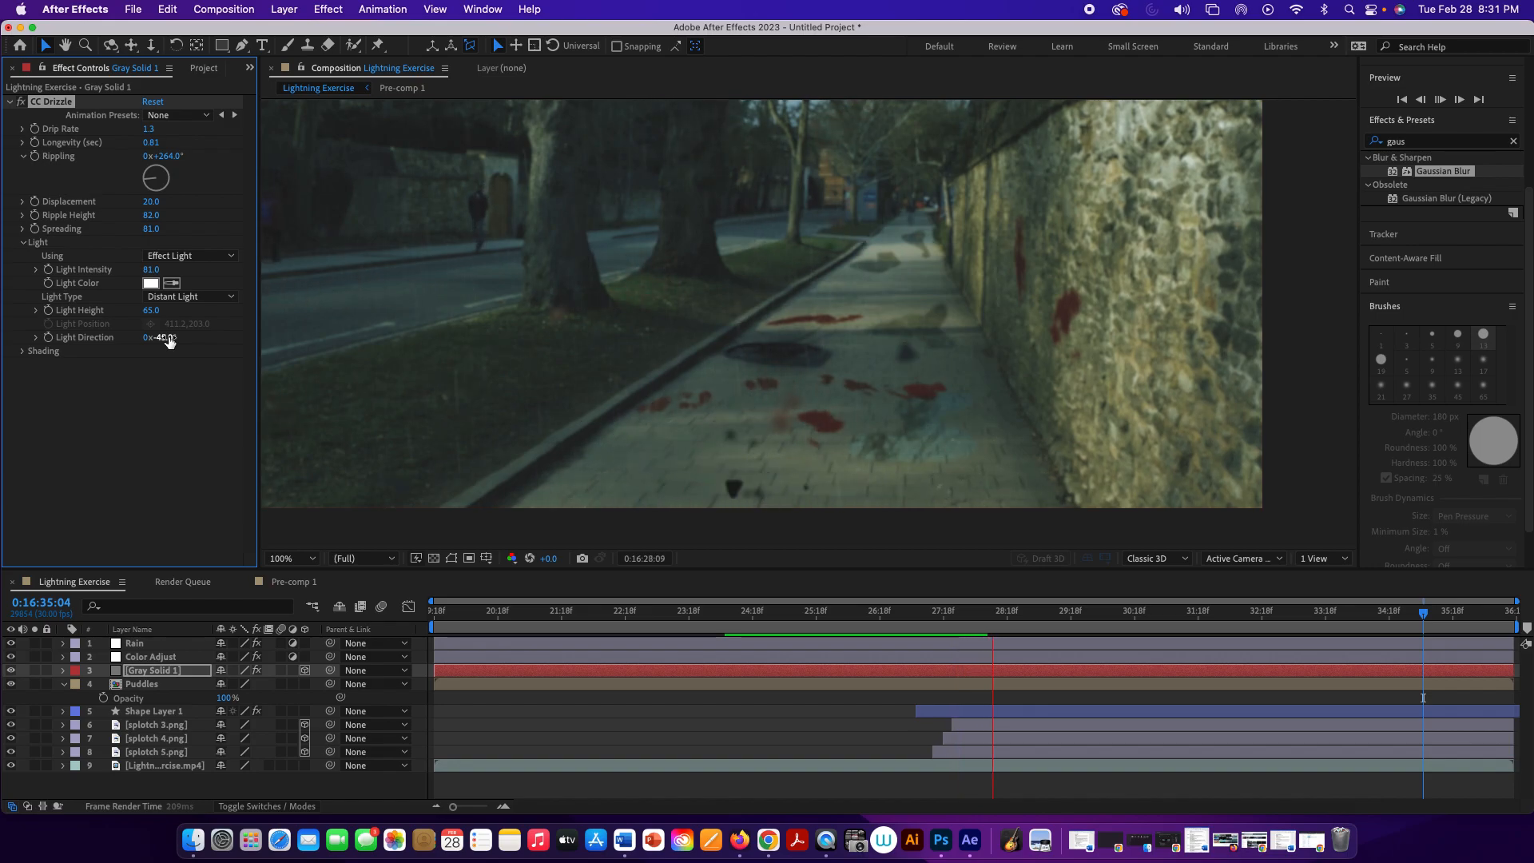
pyautogui.moveTo(168, 342); pyautogui.dragTo(186, 336)
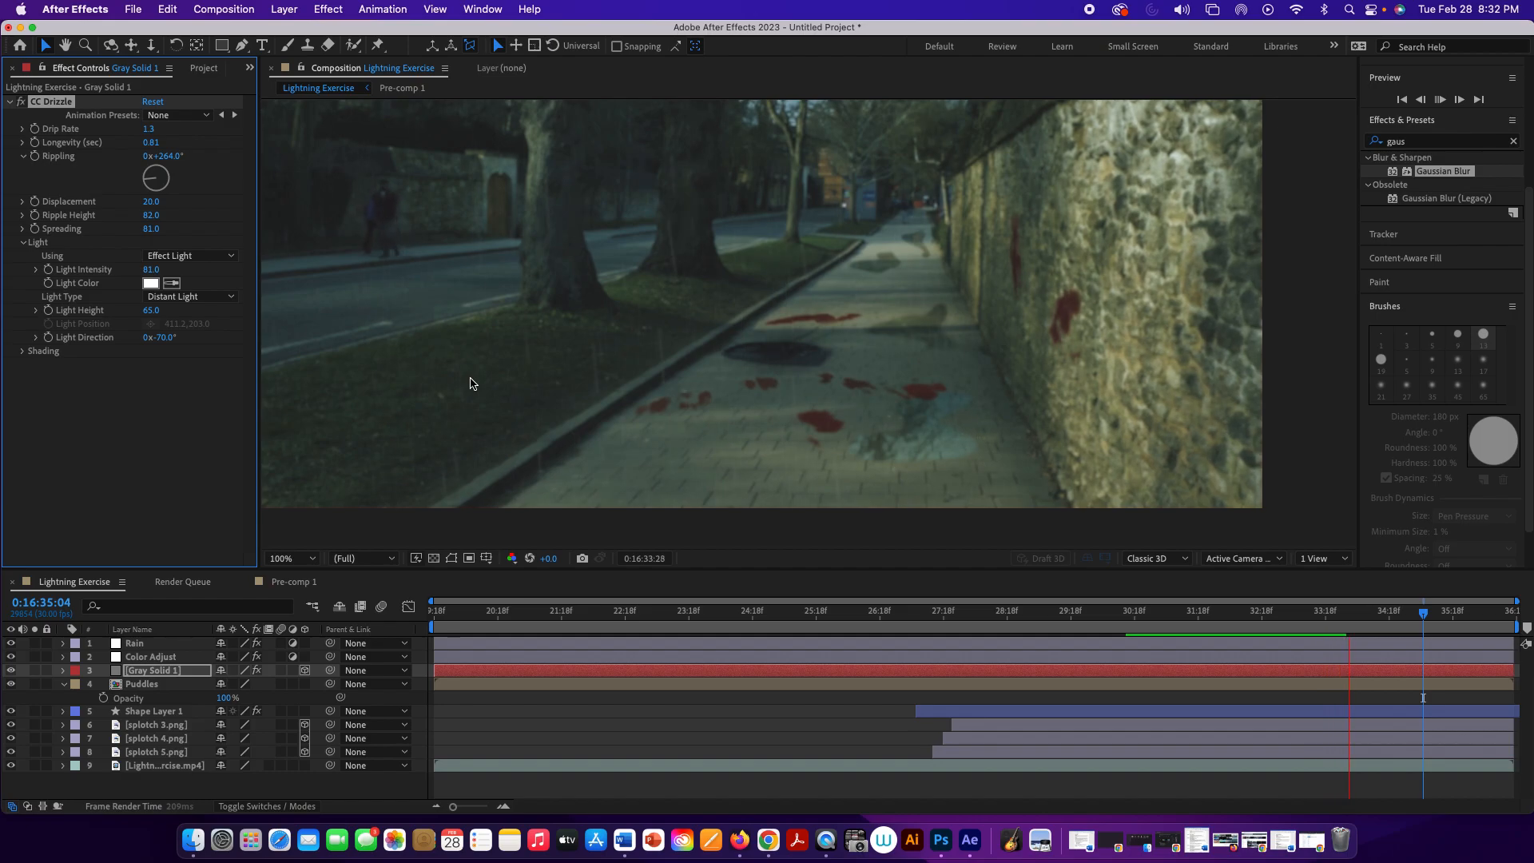
pyautogui.press('space')
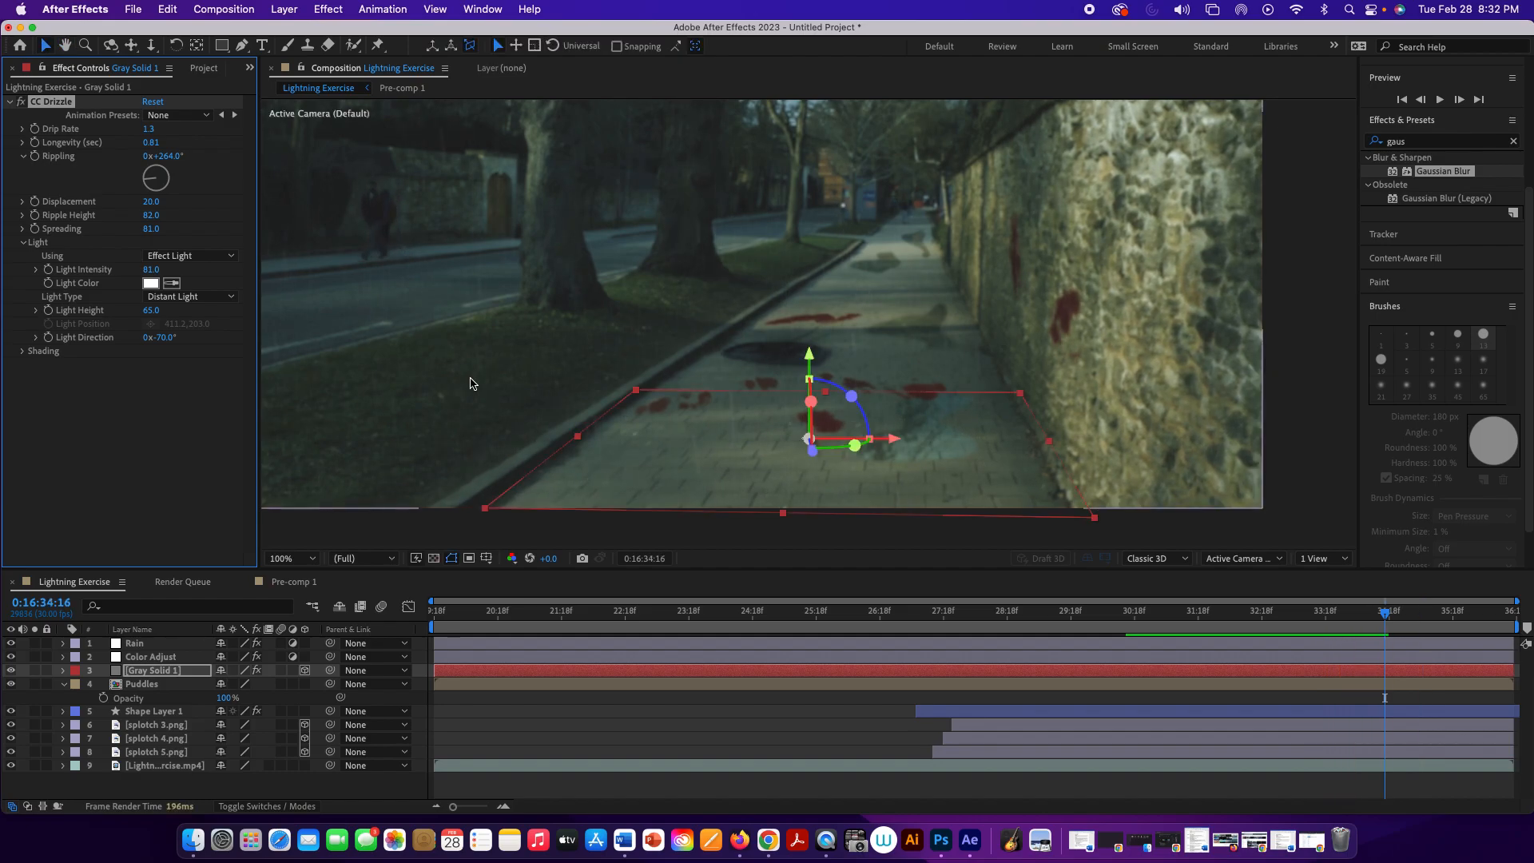
# Step: Maximize the composition view at 100% magnification and play the scene from 0:16:34:16
pyautogui.press(',')
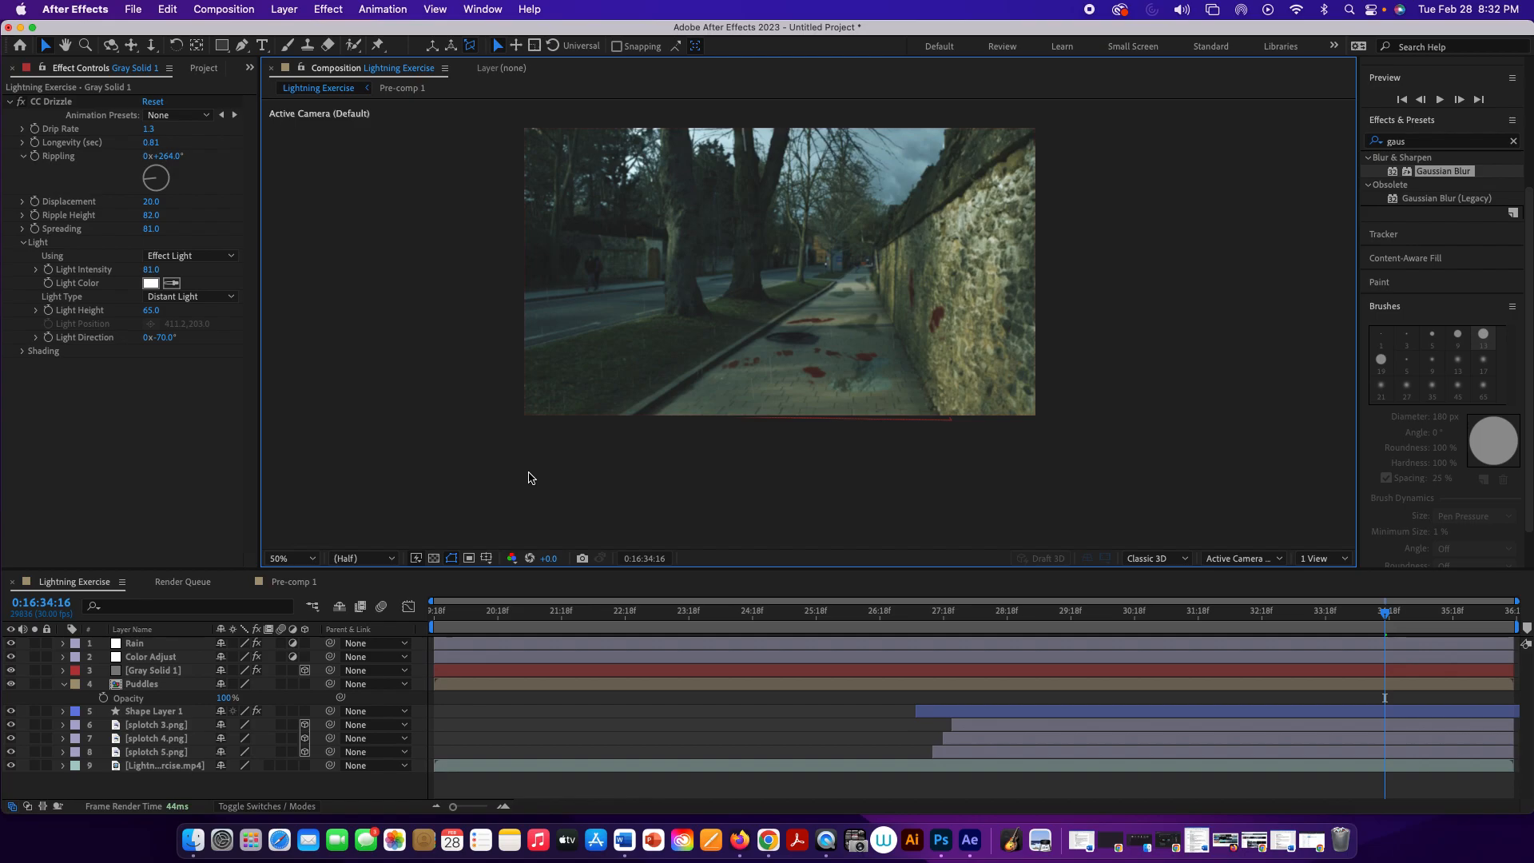
pyautogui.press('.')
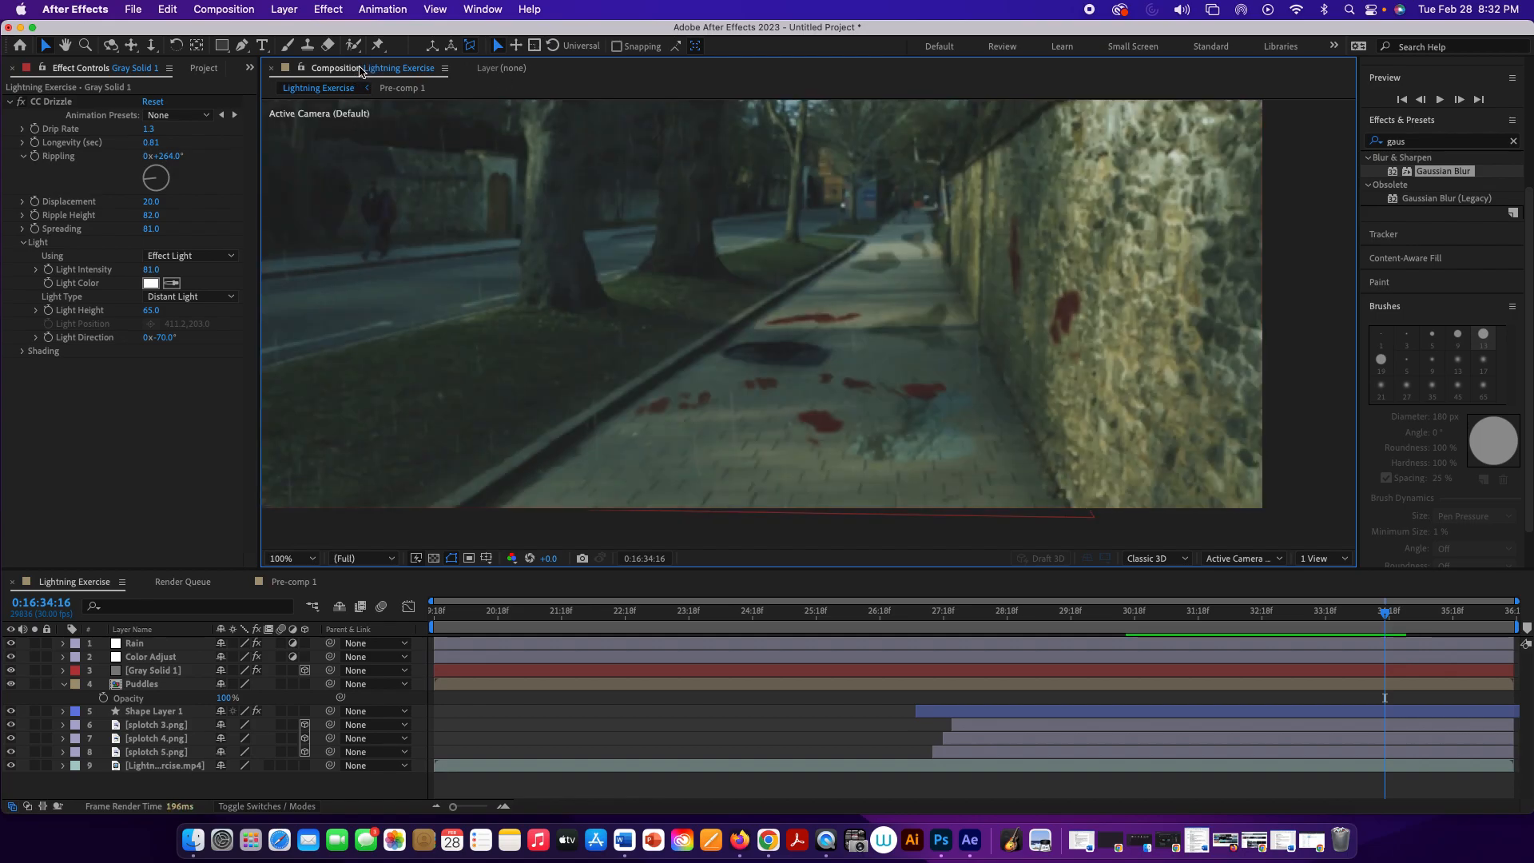
pyautogui.press('`')
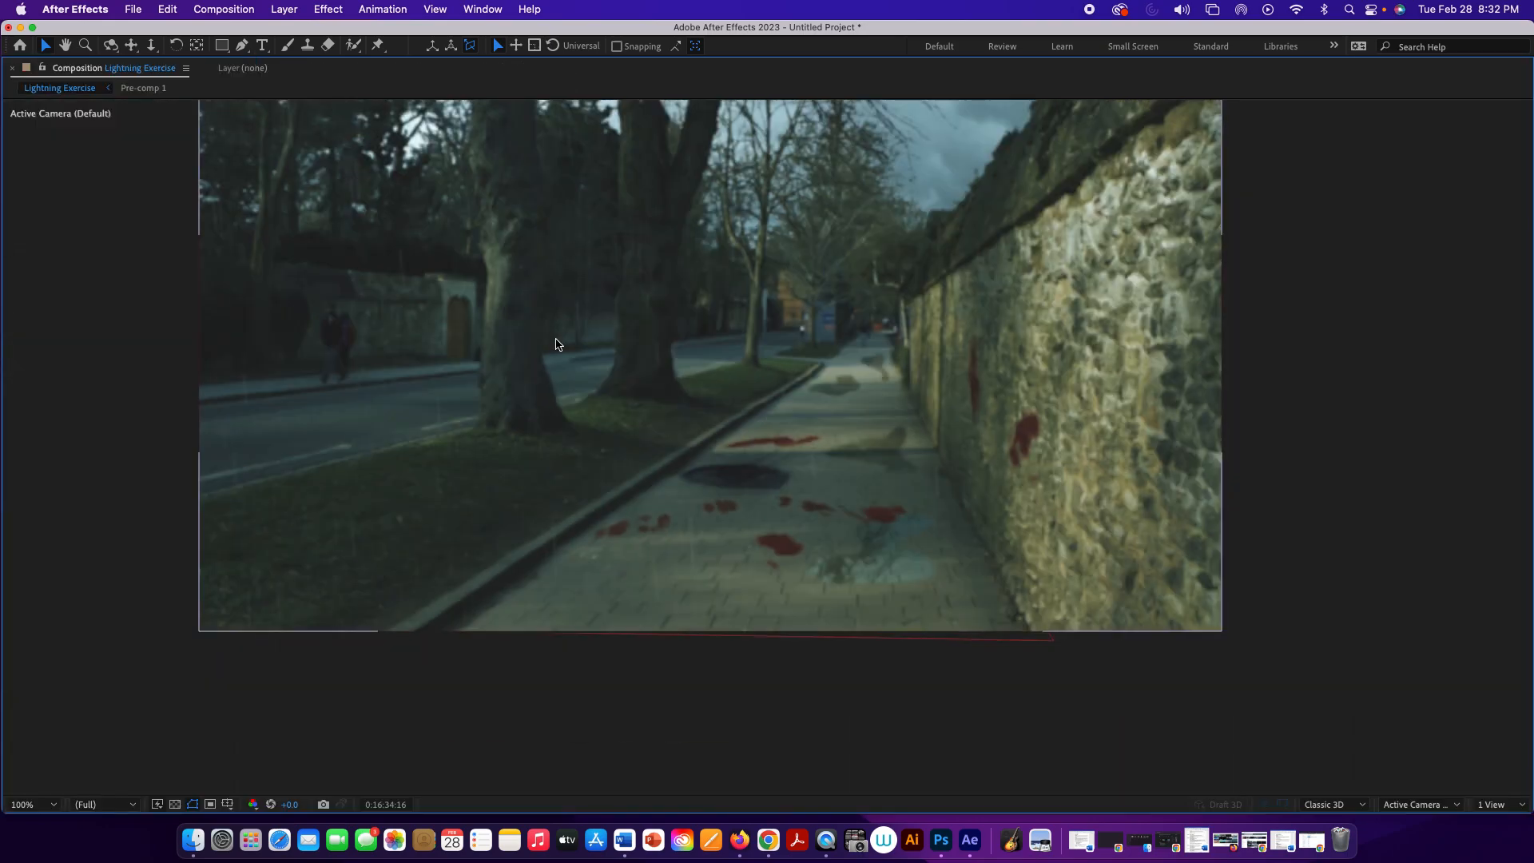
pyautogui.press('.')
pyautogui.press(',')
pyautogui.press('space')
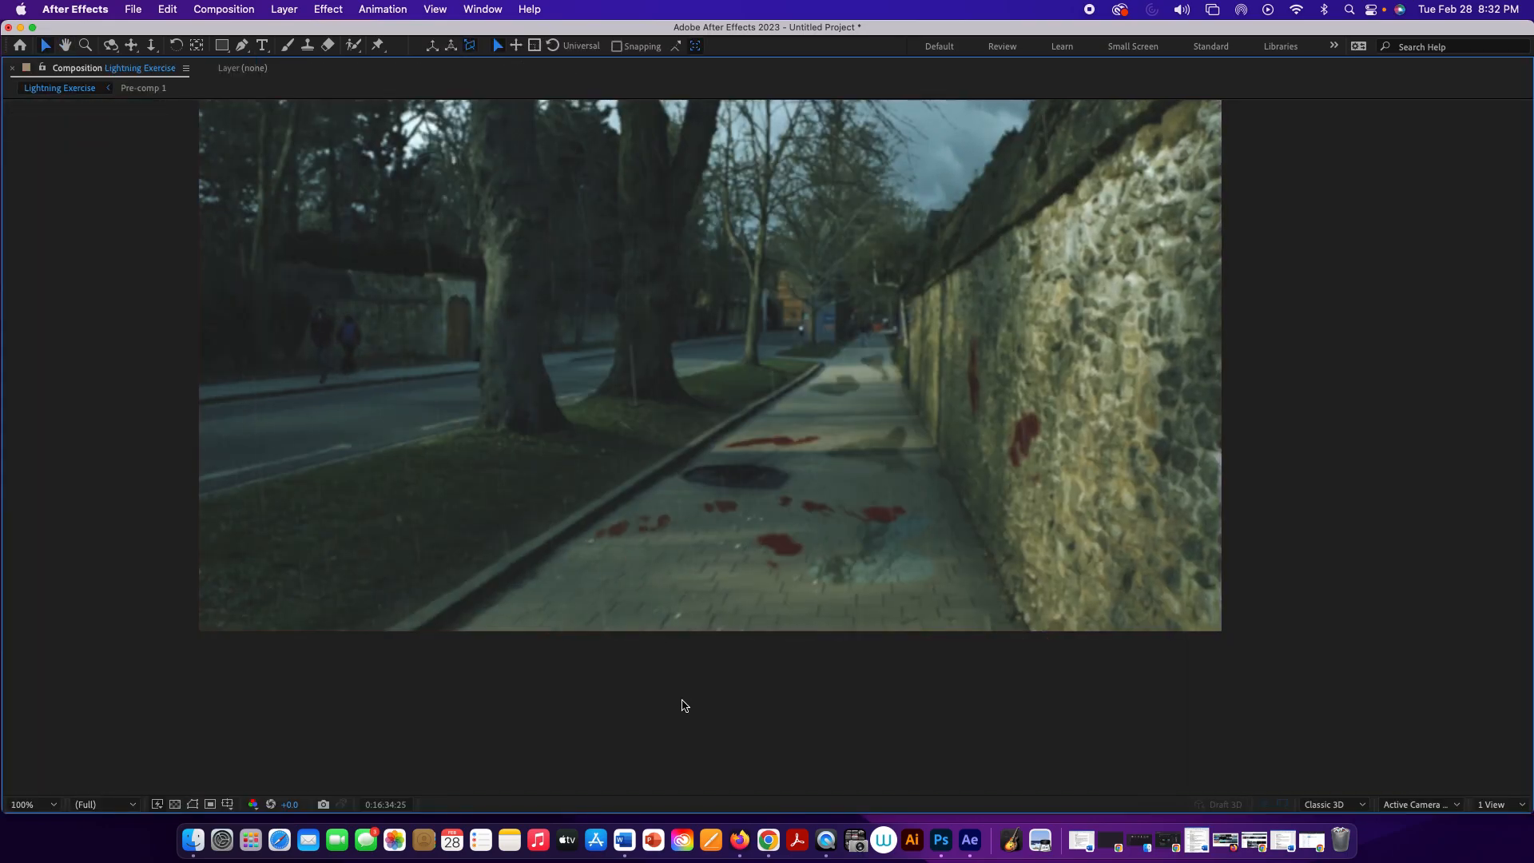